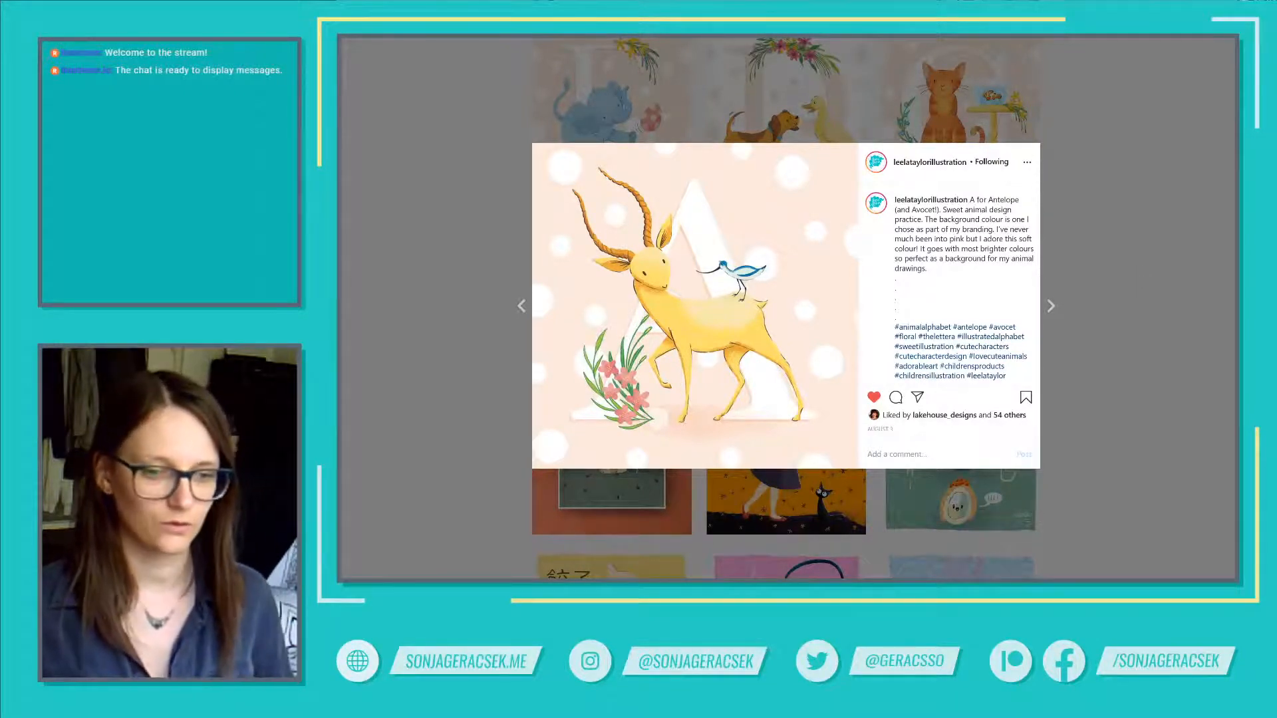
Step: Switch to After Effects and close the Essential Graphics panel to enlarge the composition view
{"action": "mouse_move", "coordinate": [722, 576]}
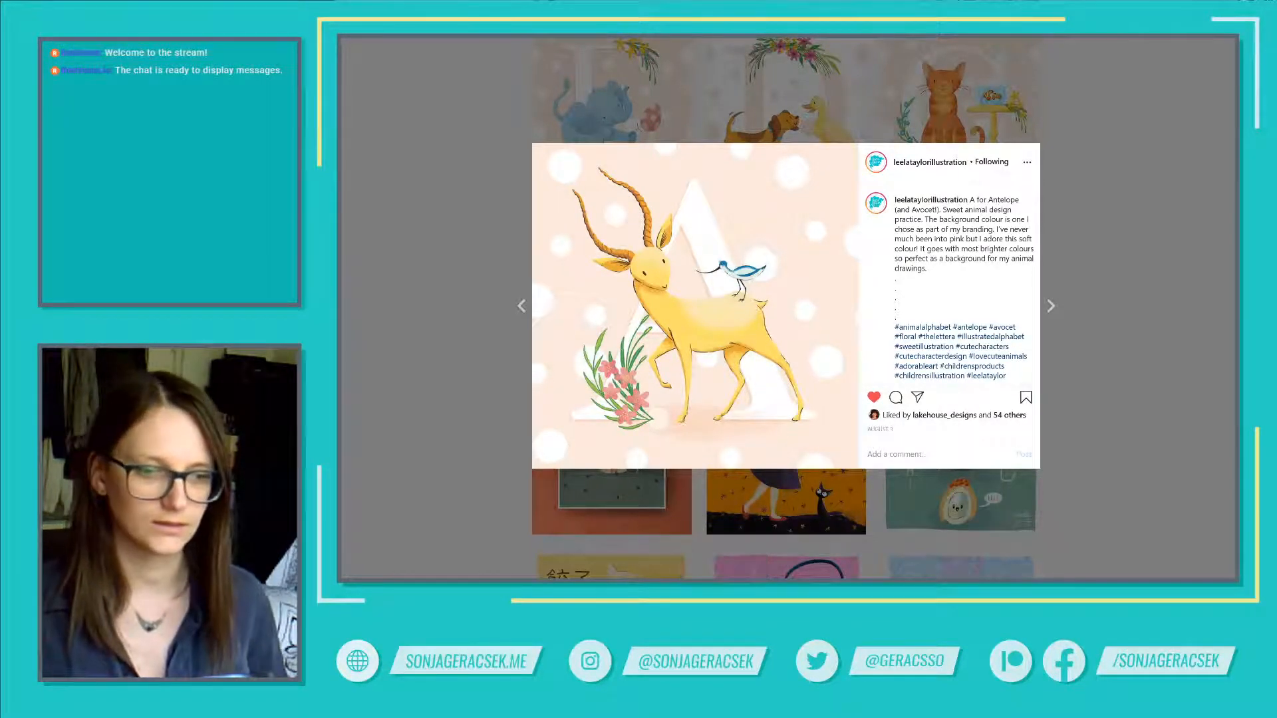
{"action": "key", "text": "alt+Tab"}
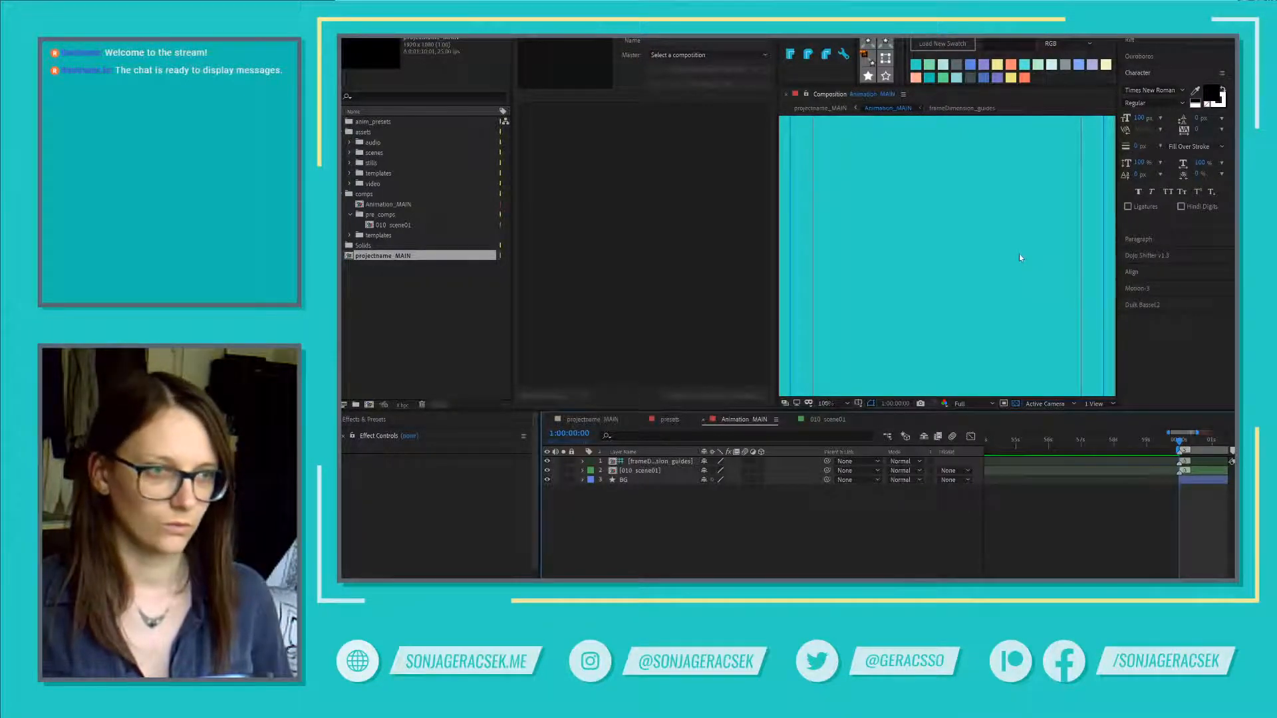
{"action": "scroll", "coordinate": [1018, 253], "scroll_direction": "down", "scroll_amount": 2}
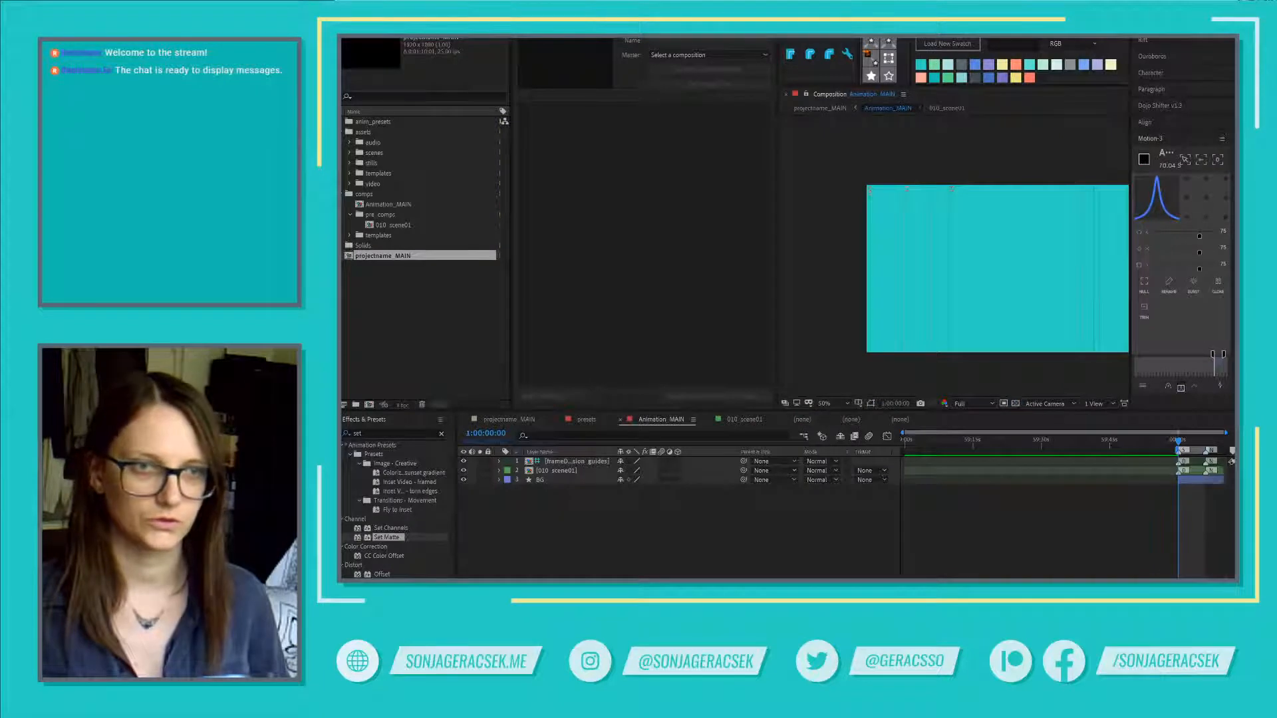
{"action": "left_click", "coordinate": [583, 39]}
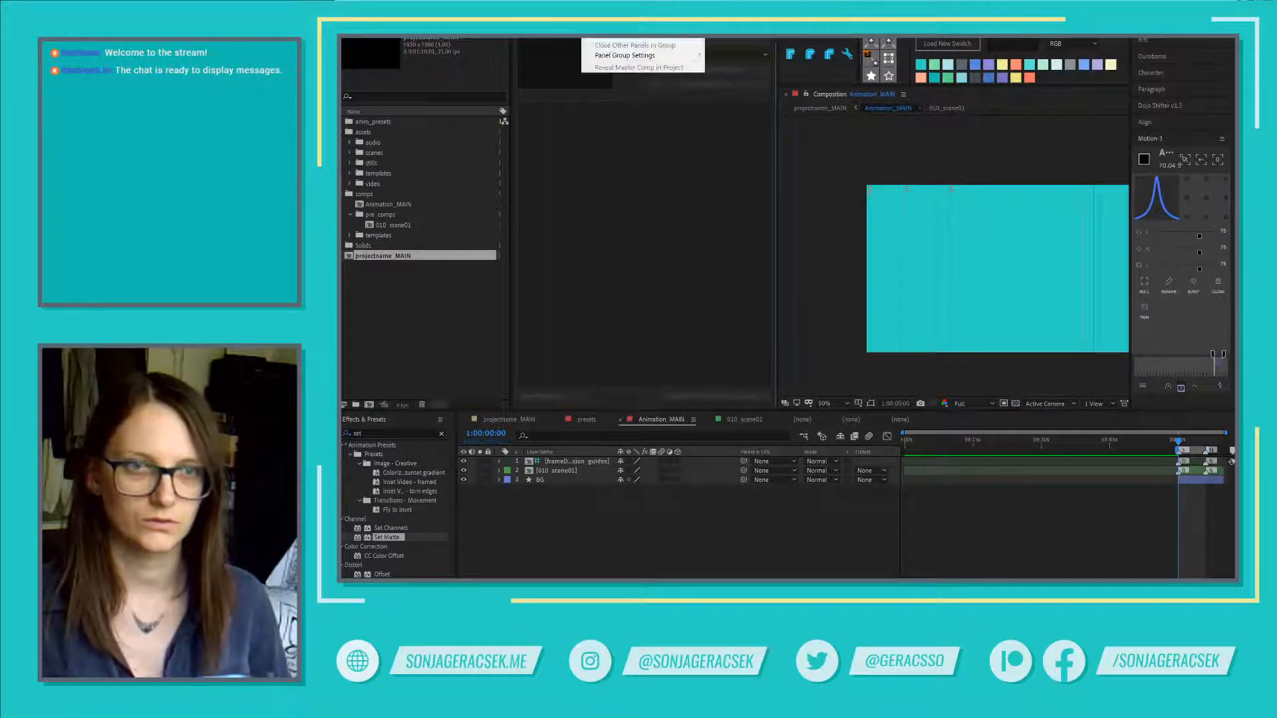
{"action": "left_click", "coordinate": [602, 39]}
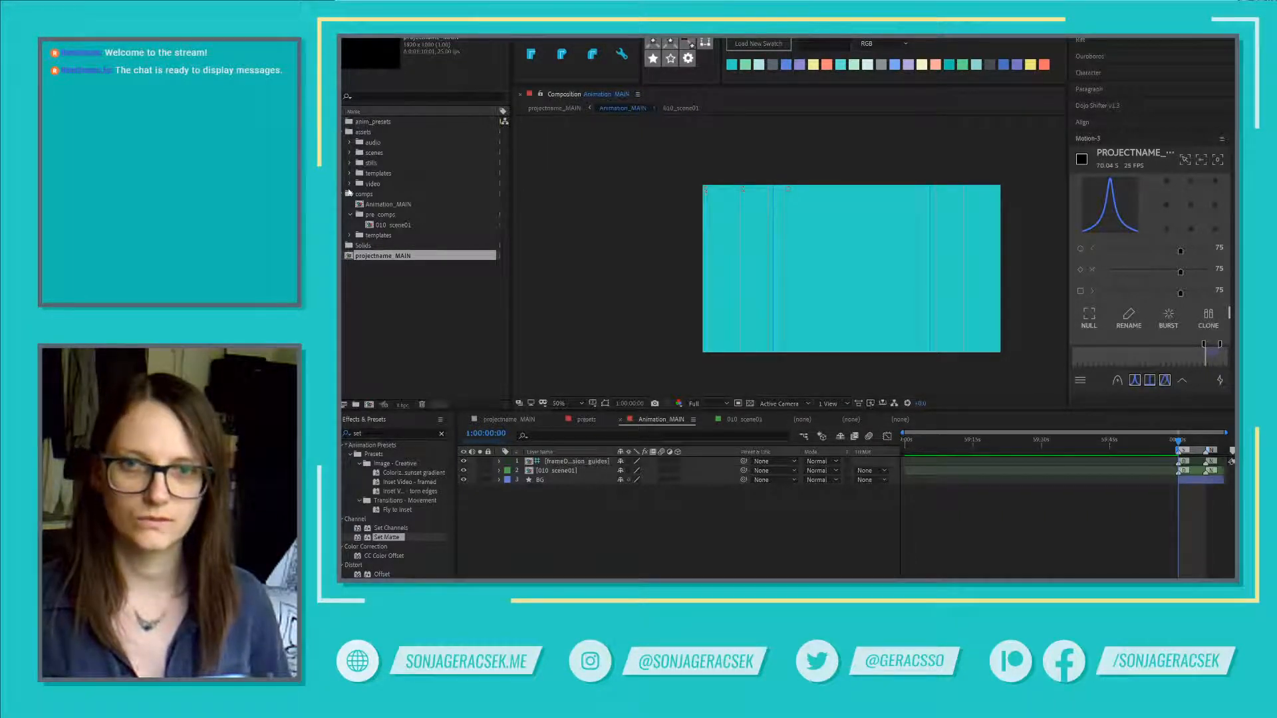
Step: Start a file import into the assets scenes folder and browse to the collaboration project's 03_animation scenes folder
{"action": "left_click", "coordinate": [350, 153]}
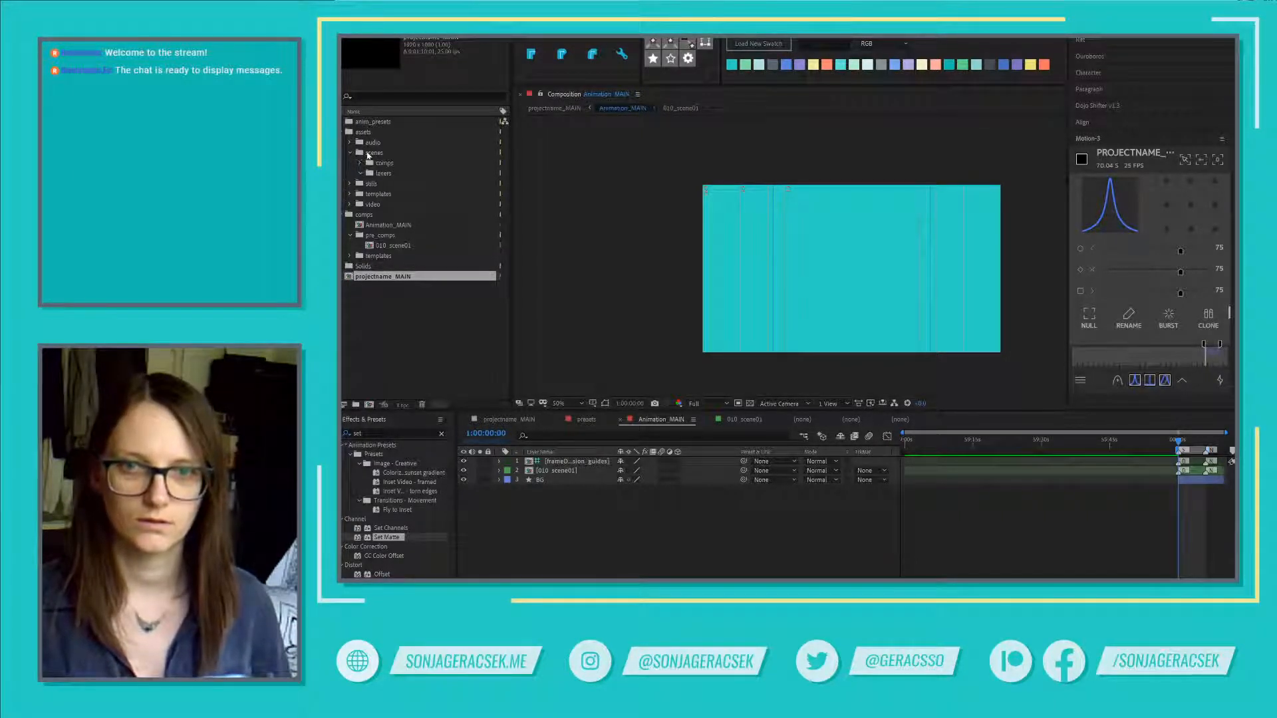
{"action": "left_click", "coordinate": [391, 154]}
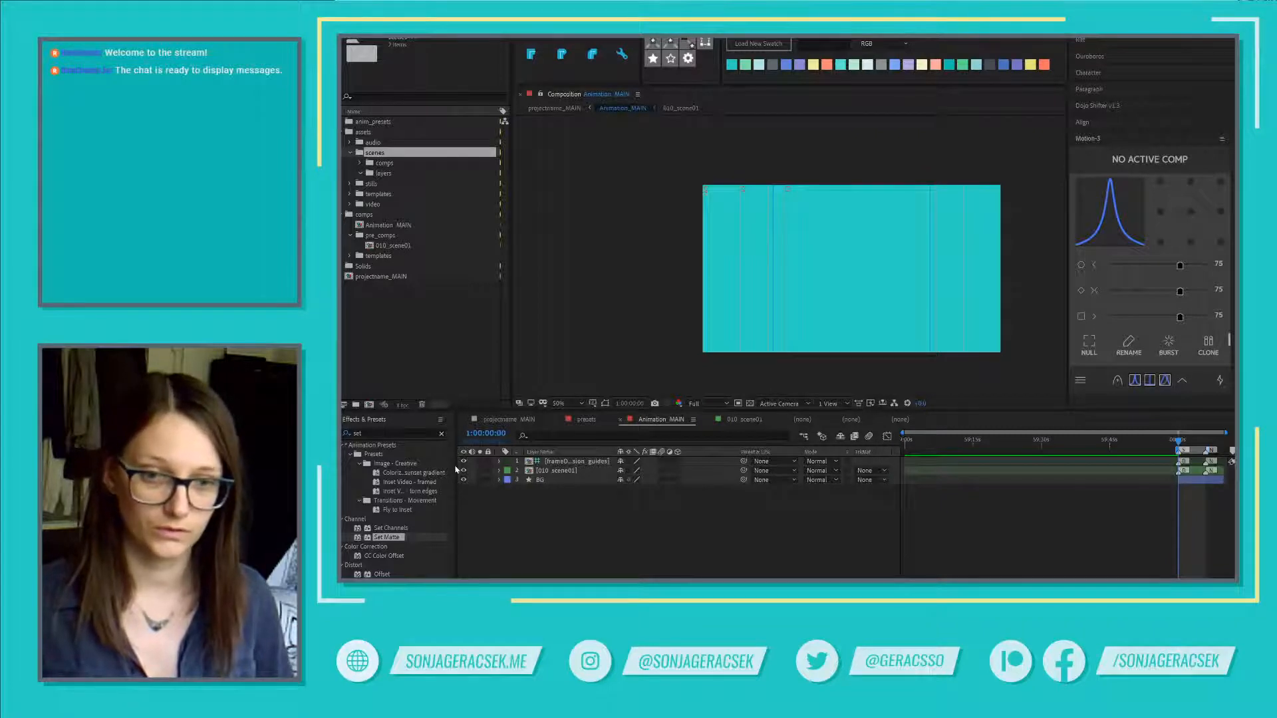
{"action": "left_click_drag", "start_coordinate": [458, 469], "coordinate": [510, 466]}
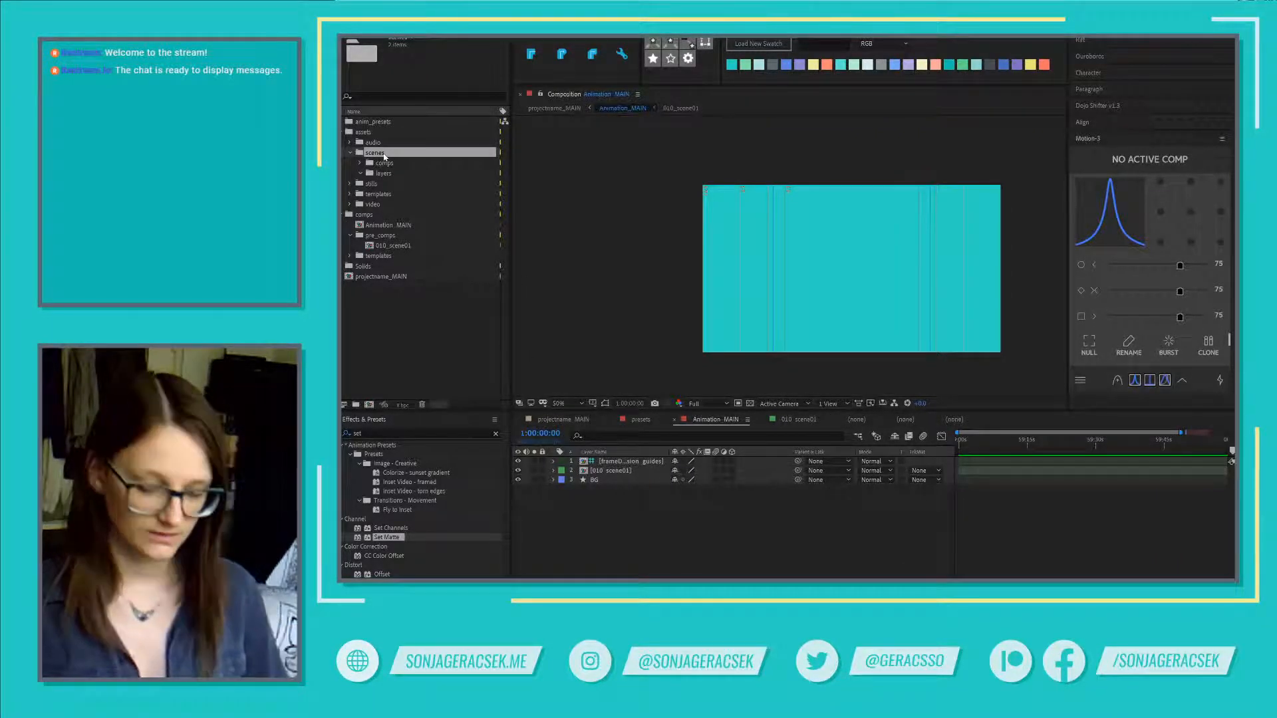
{"action": "key", "text": "ctrl+i"}
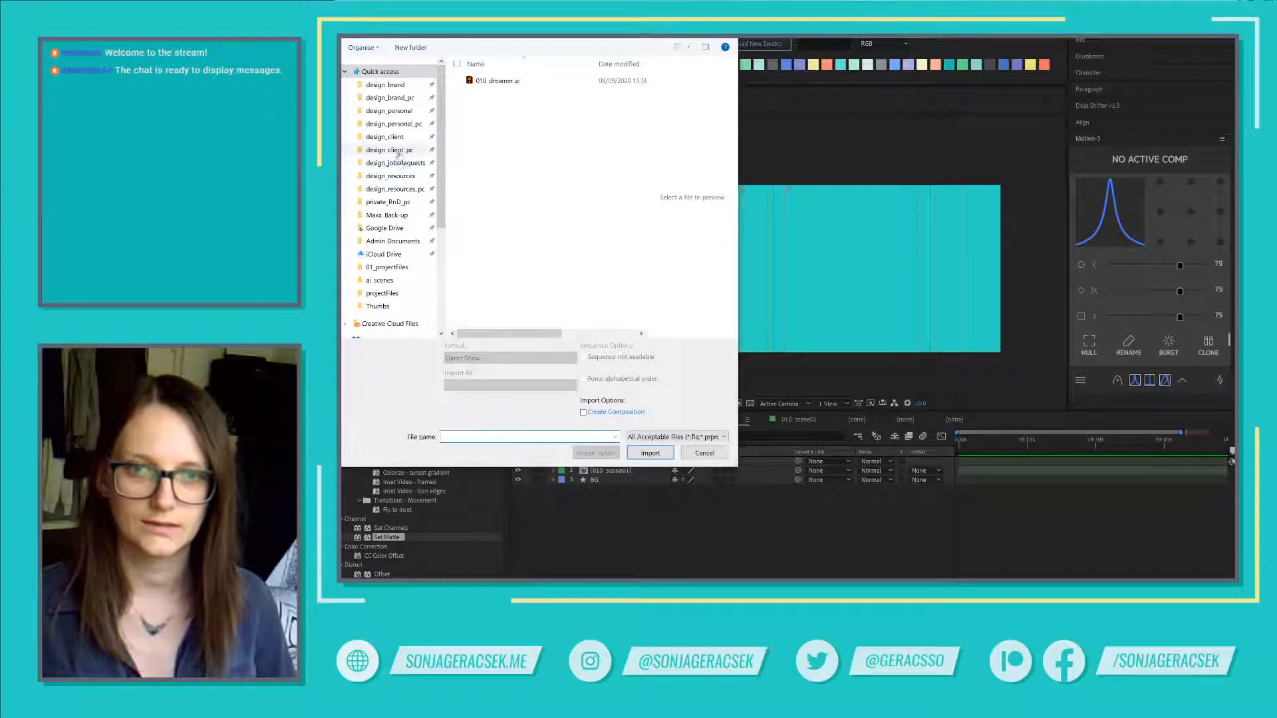
{"action": "left_click", "coordinate": [393, 123]}
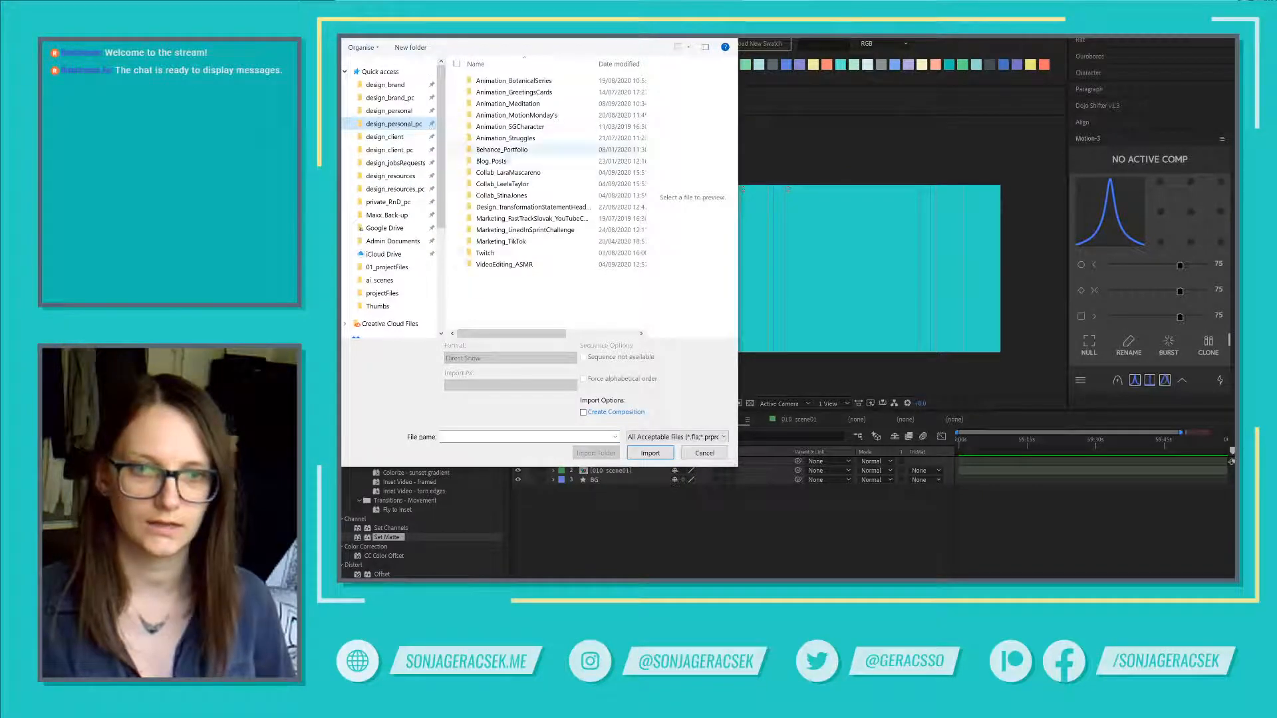
{"action": "double_click", "coordinate": [517, 185]}
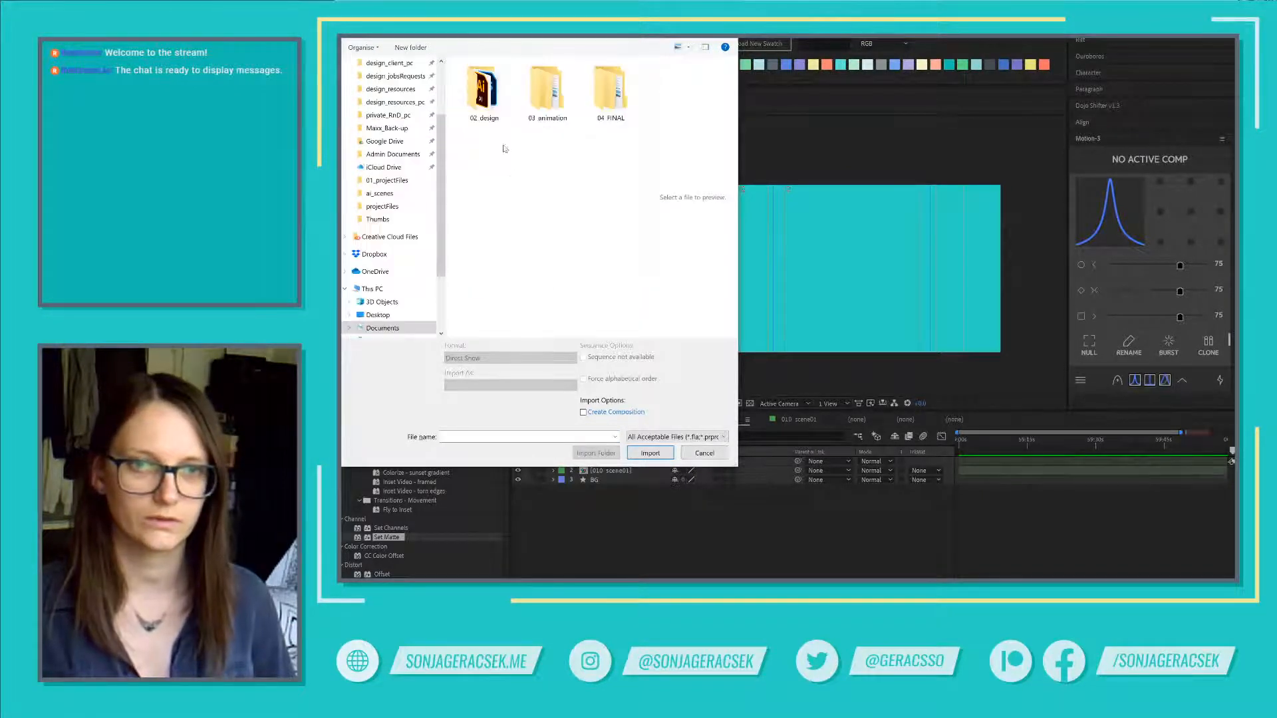
{"action": "left_click", "coordinate": [545, 103]}
{"action": "double_click", "coordinate": [545, 103]}
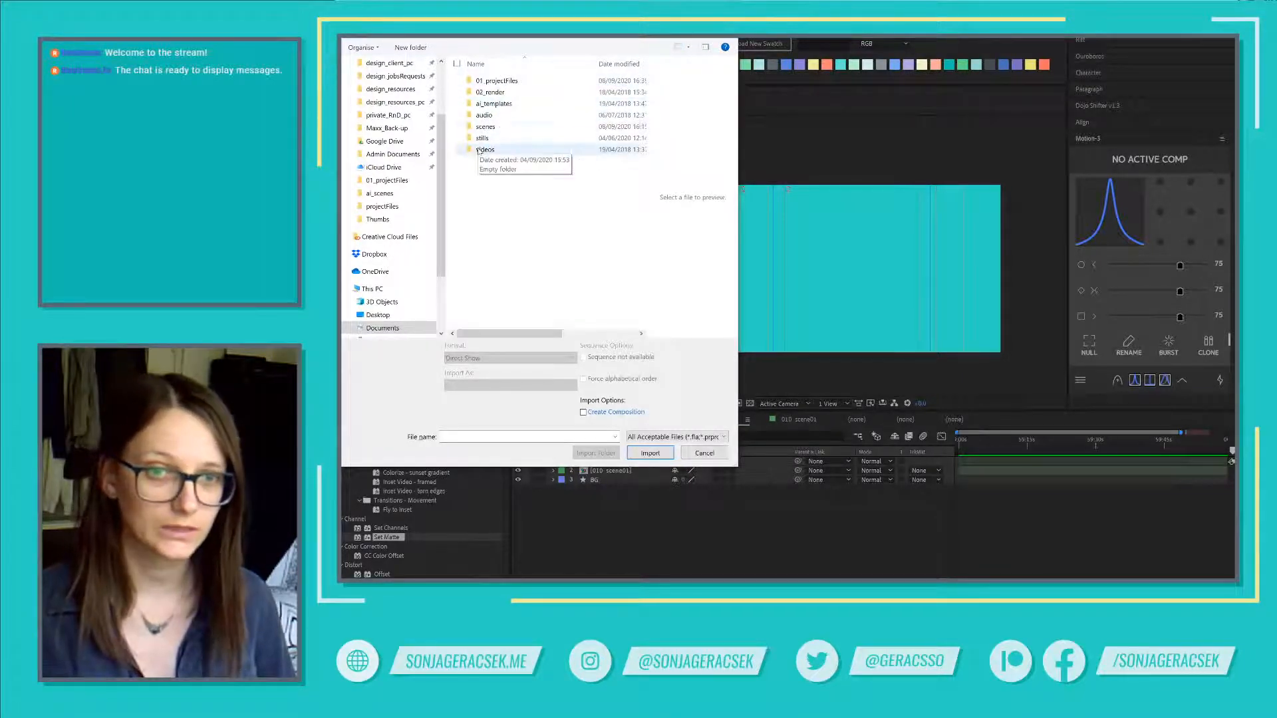
{"action": "double_click", "coordinate": [490, 128]}
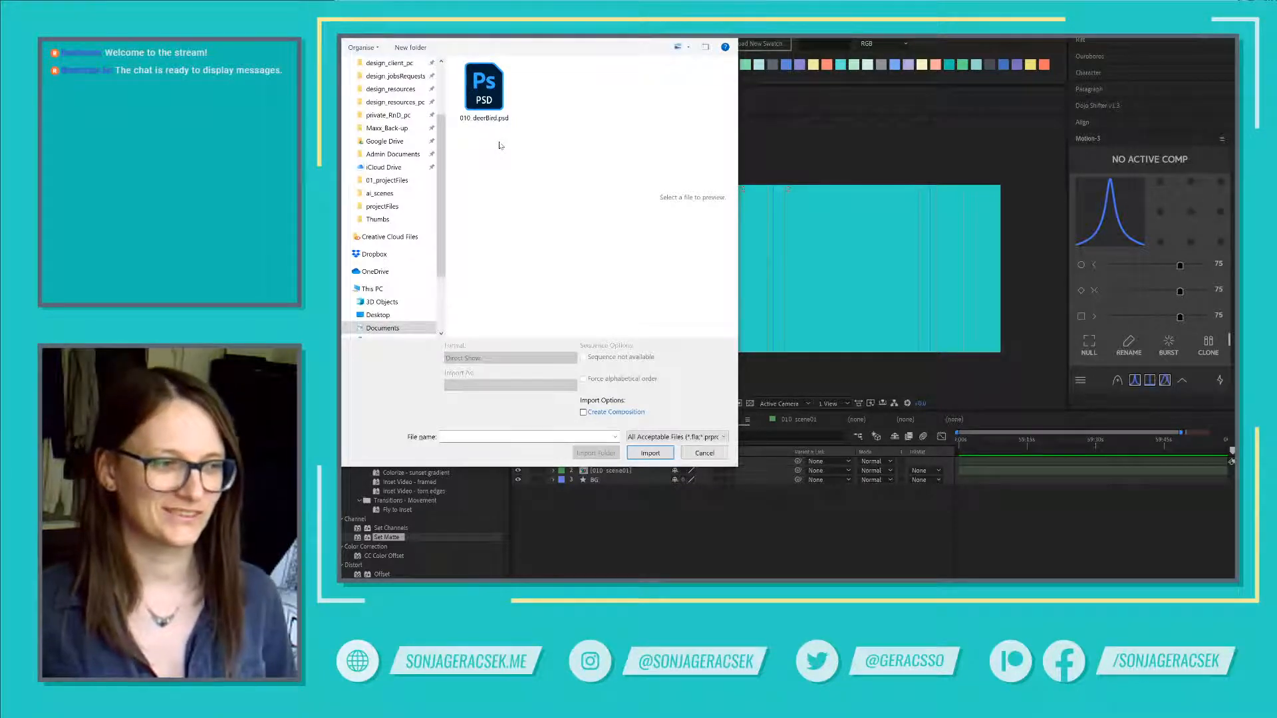
Step: Import 010_deerBird.psd as Composition - Retain Layer Sizes, merging layer styles into footage
{"action": "left_click", "coordinate": [484, 90]}
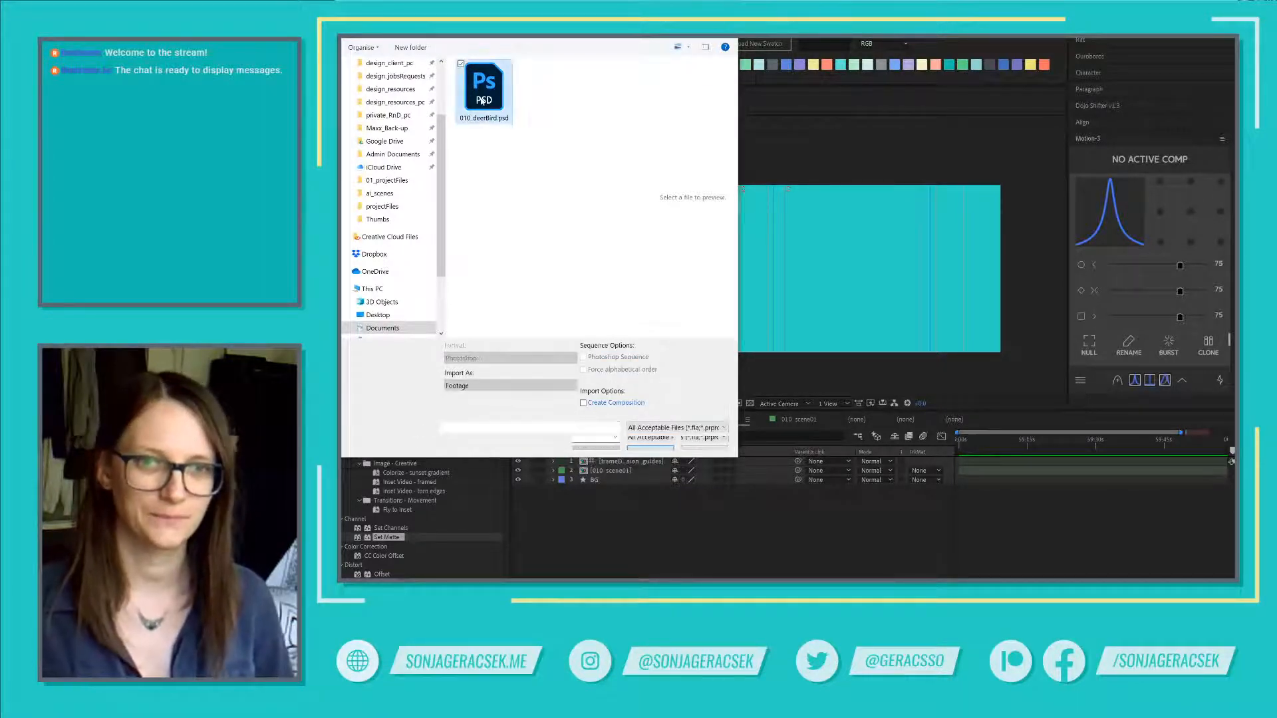
{"action": "left_click", "coordinate": [495, 387]}
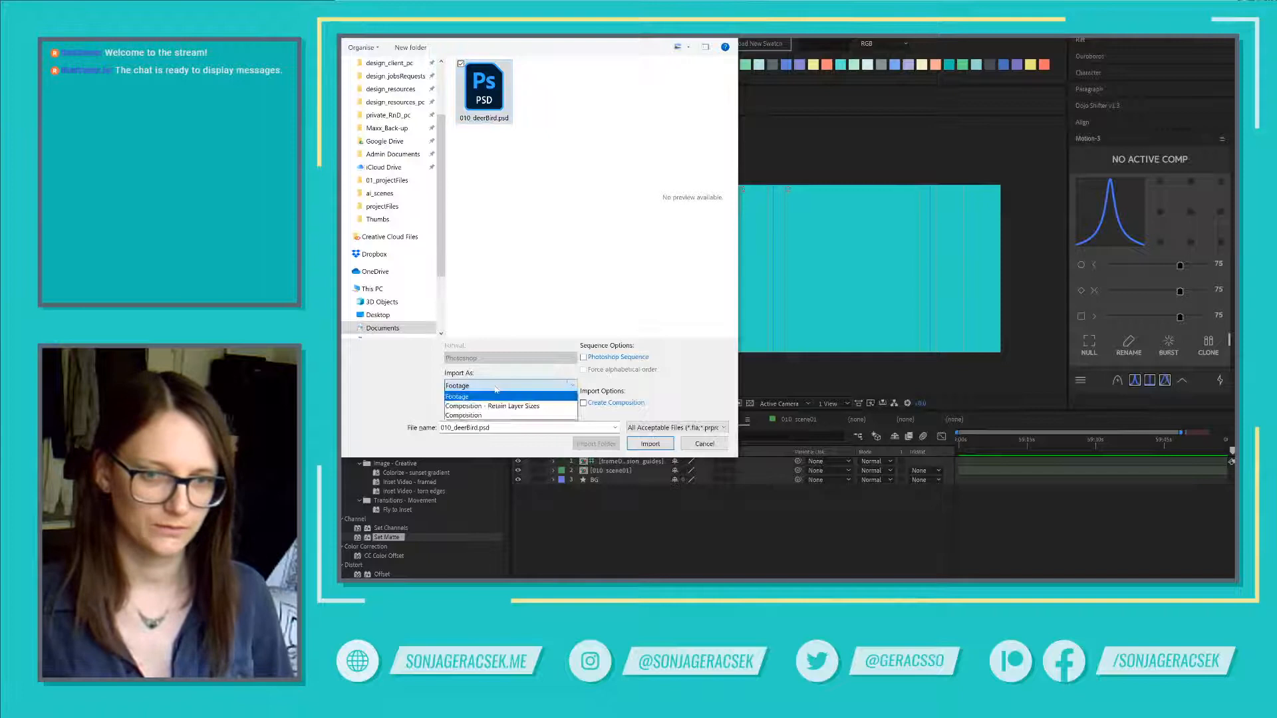
{"action": "left_click", "coordinate": [531, 406]}
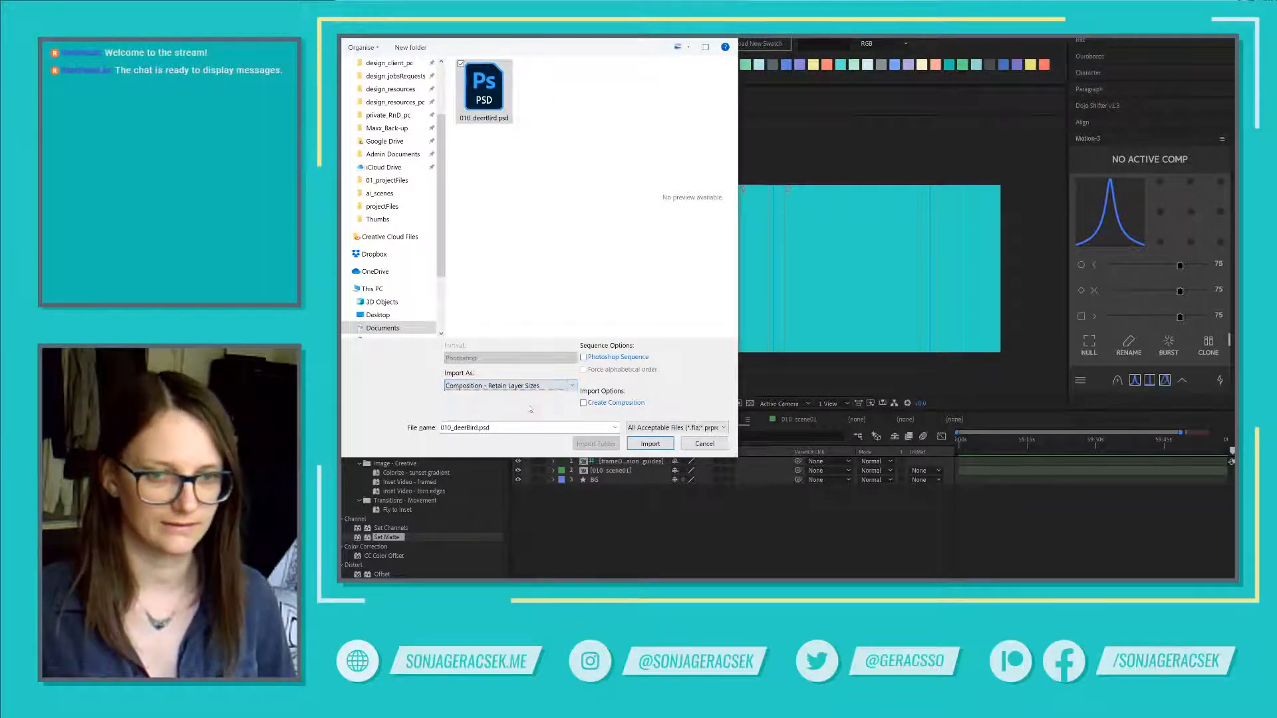
{"action": "left_click", "coordinate": [655, 444]}
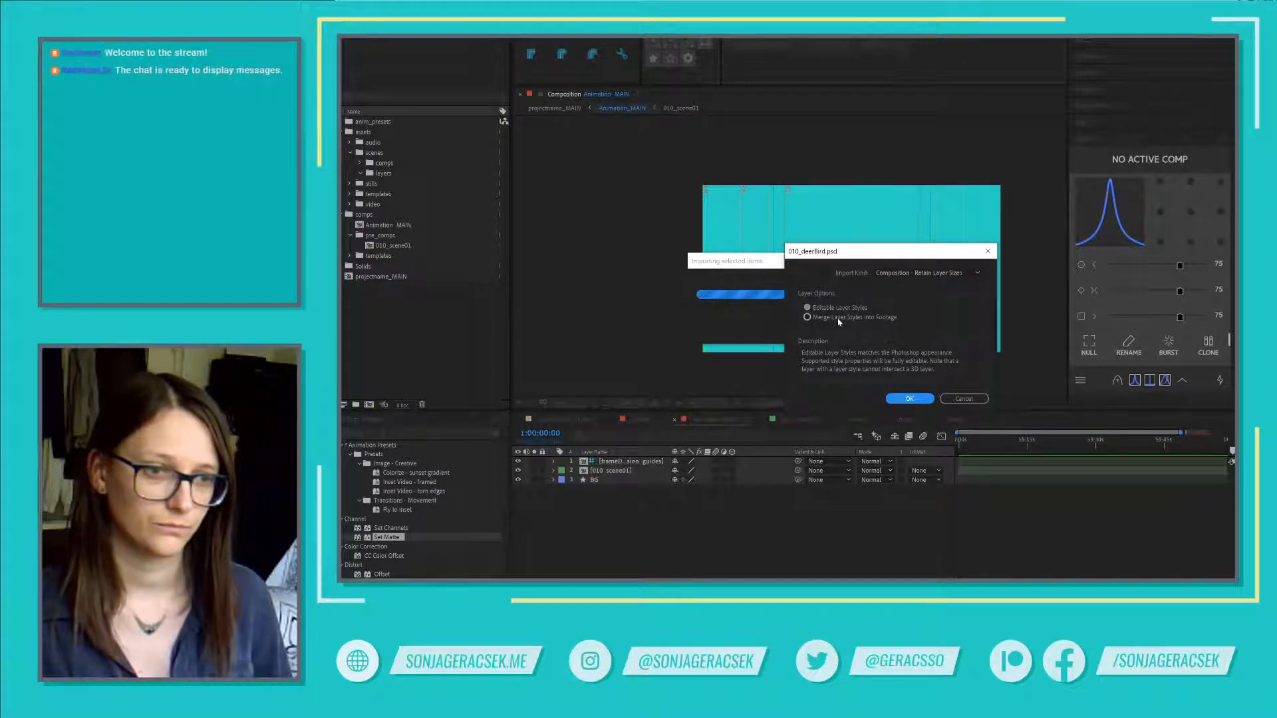
{"action": "left_click", "coordinate": [863, 318]}
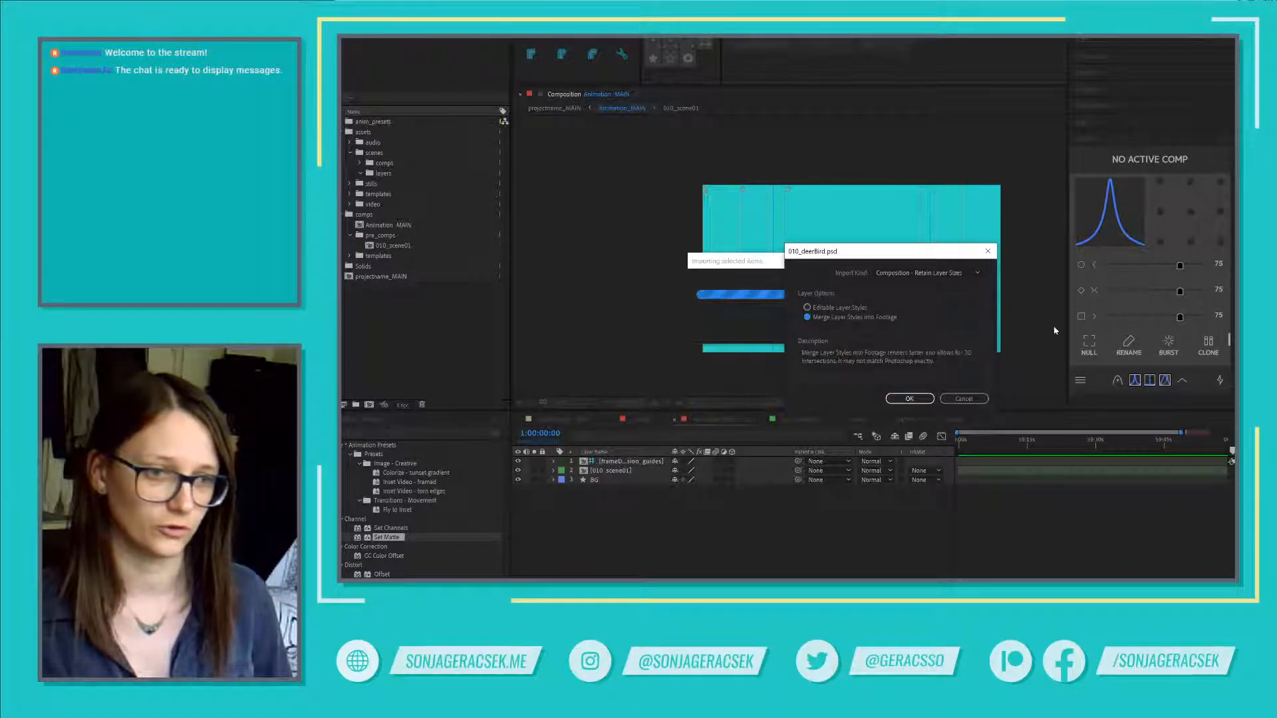
{"action": "left_click", "coordinate": [913, 402]}
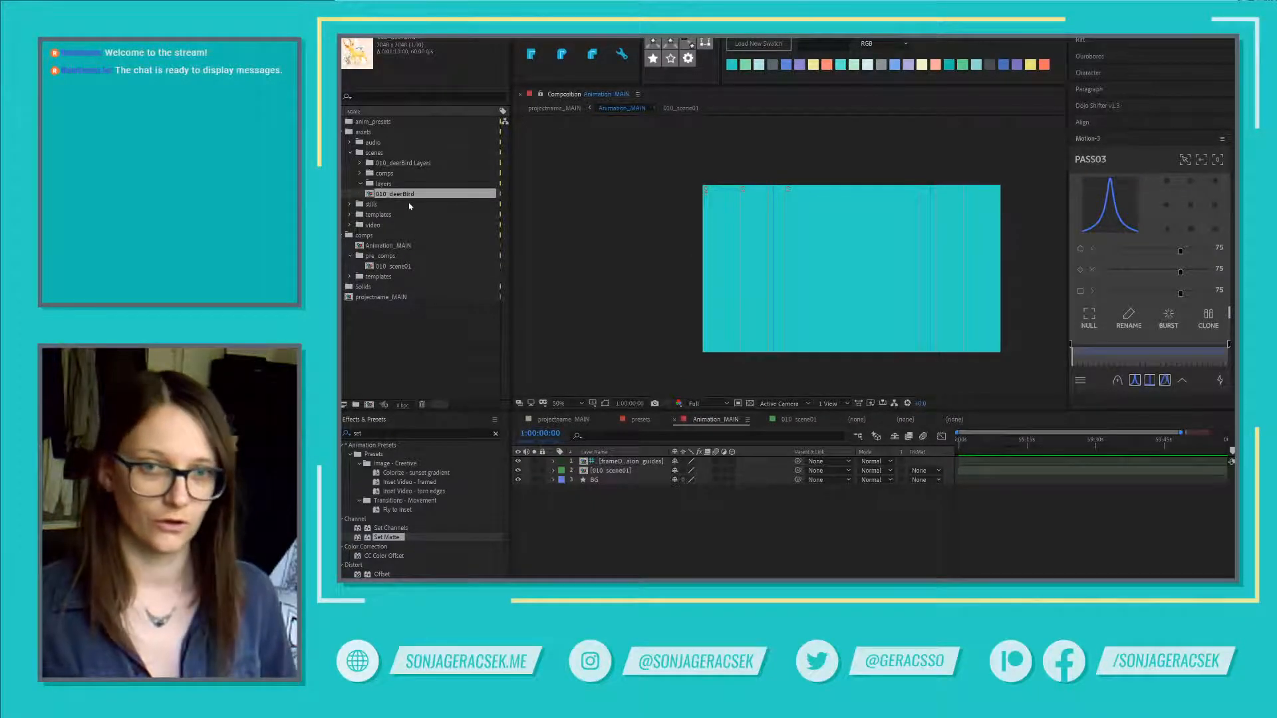
Step: File the 010_deerBird Layers folder under layers and the 010_deerBird composition under comps within scenes
{"action": "mouse_move", "coordinate": [408, 166]}
{"action": "left_mouse_down"}
{"action": "mouse_move", "coordinate": [404, 186]}
{"action": "mouse_move", "coordinate": [397, 167]}
{"action": "left_mouse_up"}
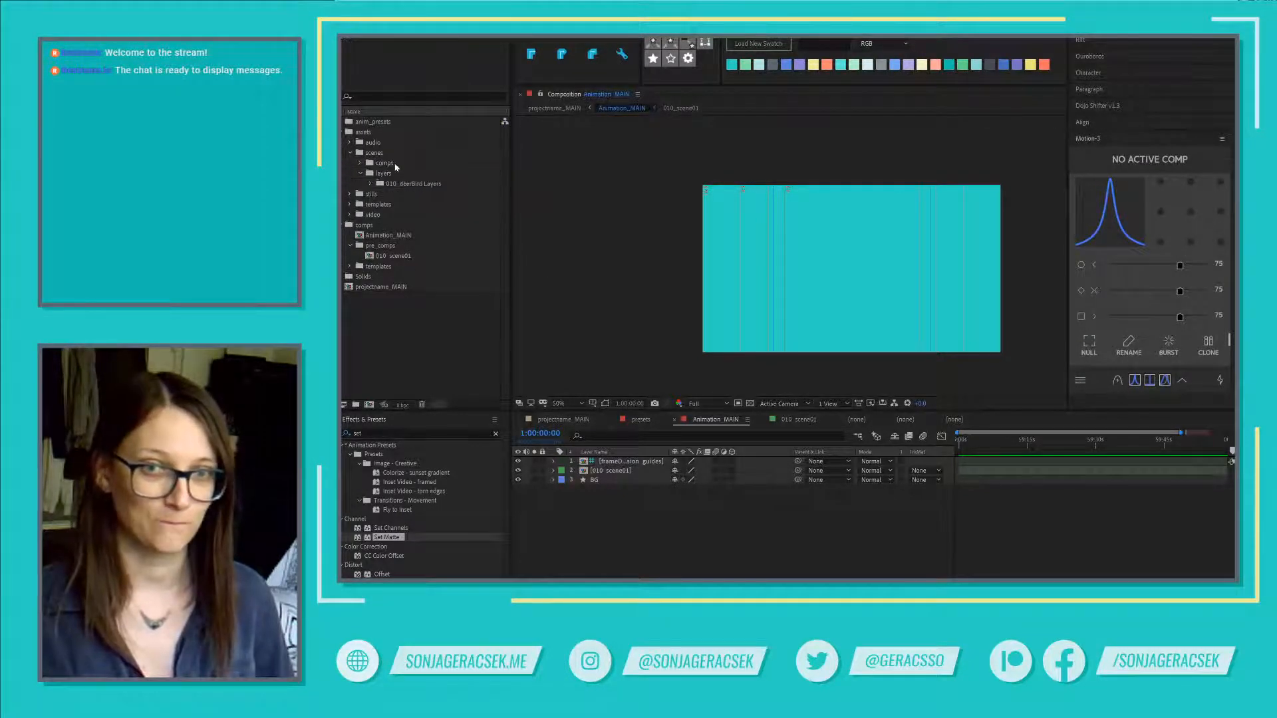
{"action": "left_click", "coordinate": [391, 185]}
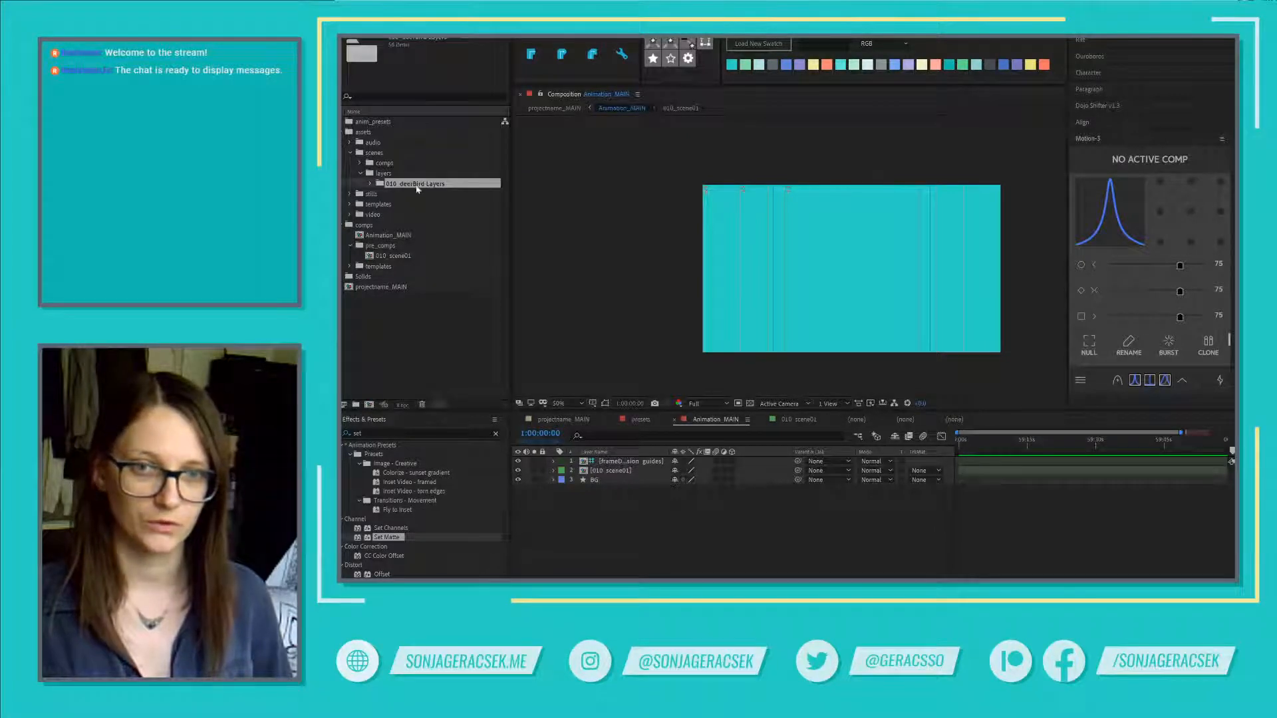
{"action": "left_click", "coordinate": [359, 173]}
Step: Duplicate the 010_deerBird composition in the scenes comps folder and move the copy into pre_comps
{"action": "left_click", "coordinate": [360, 163]}
{"action": "left_click", "coordinate": [407, 173]}
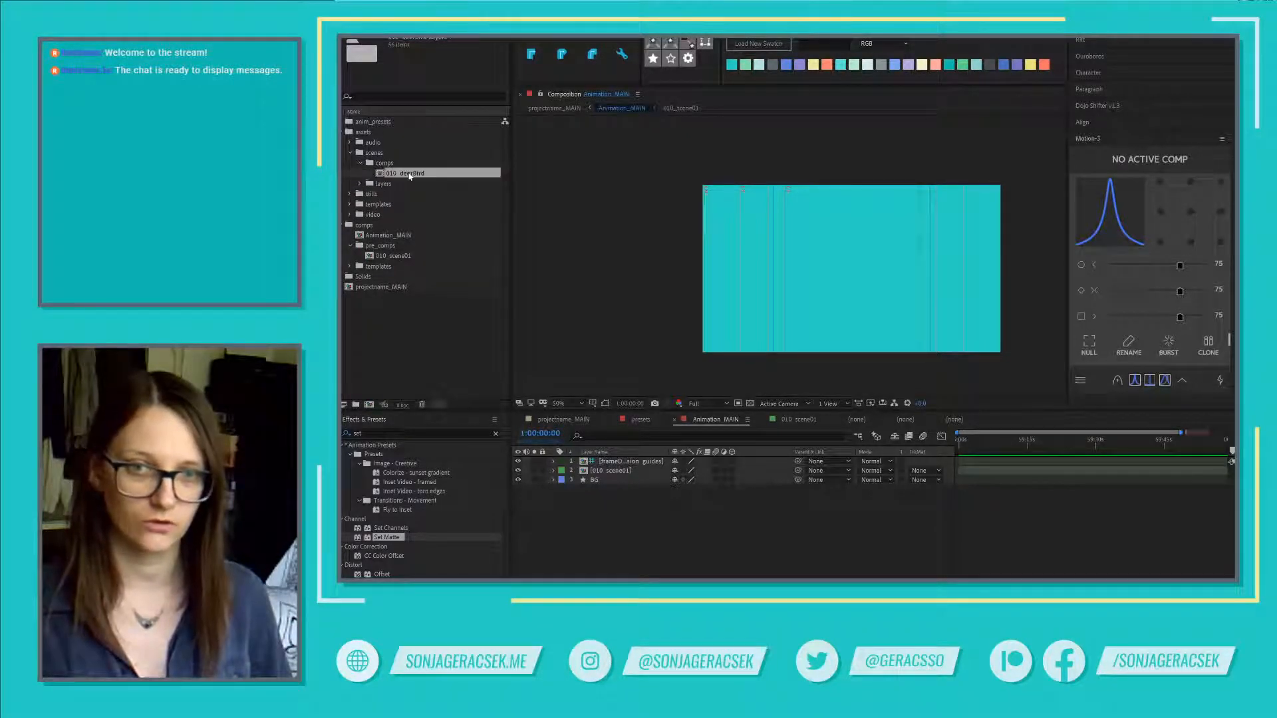
{"action": "key", "text": "ctrl+d"}
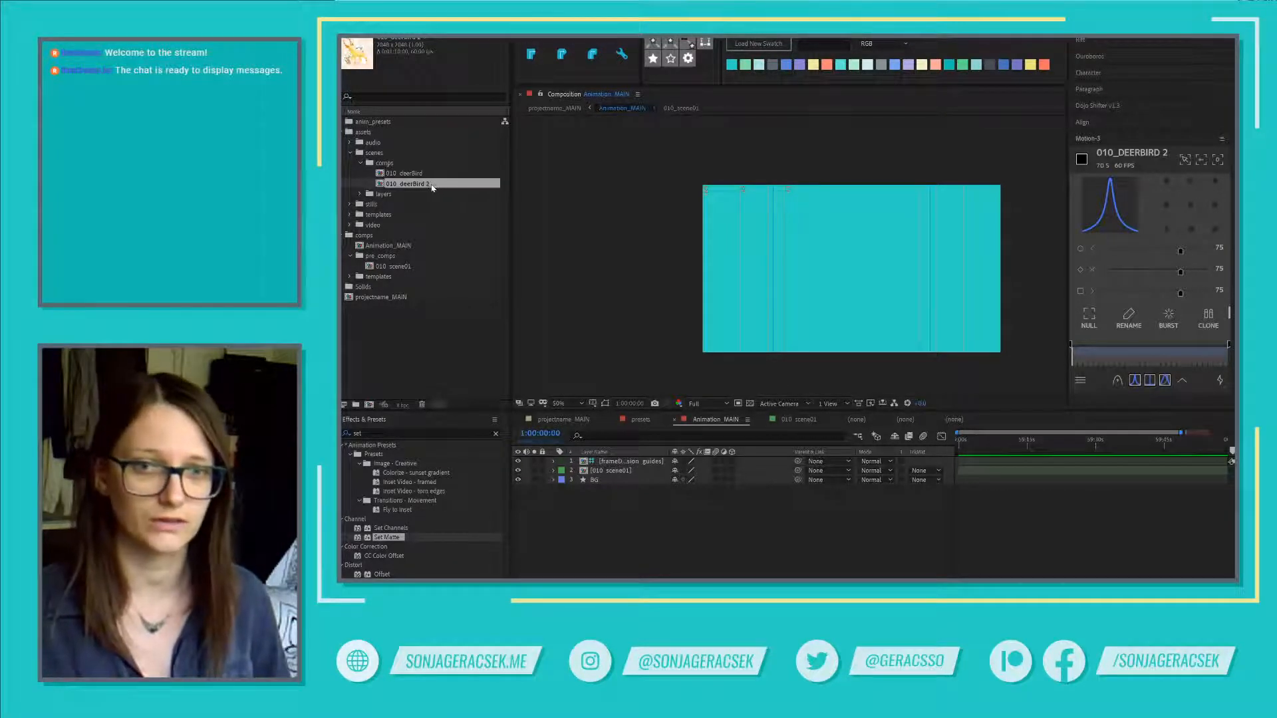
{"action": "left_click_drag", "start_coordinate": [436, 188], "coordinate": [428, 260]}
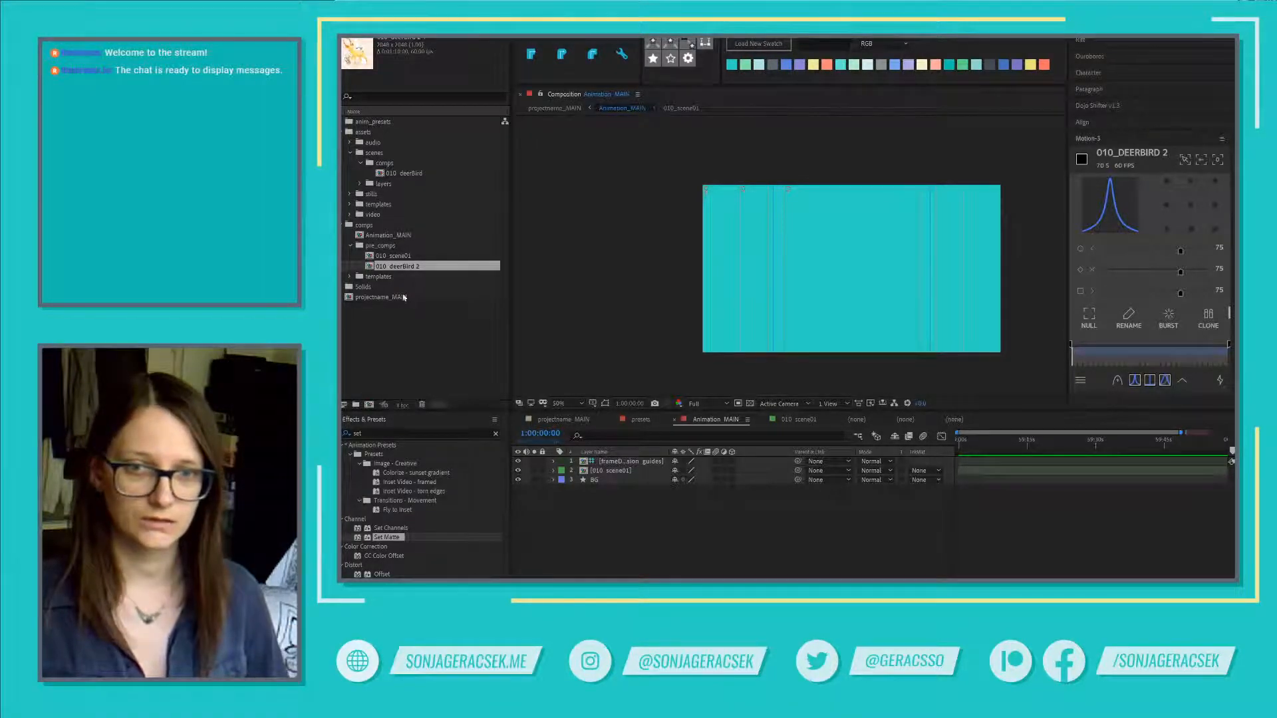
Step: Check the projectname_MAIN composition's timeline and return to the Animation_MAIN composition
{"action": "double_click", "coordinate": [370, 299]}
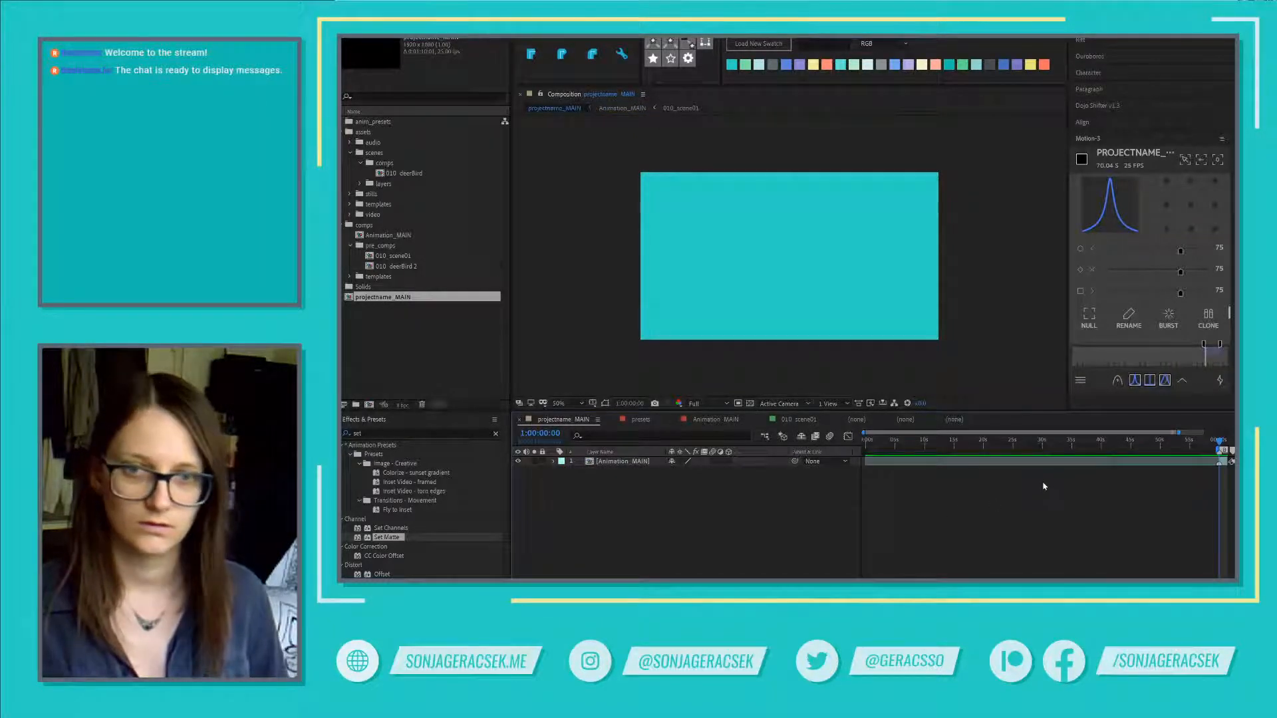
{"action": "left_click_drag", "start_coordinate": [1073, 487], "coordinate": [918, 508]}
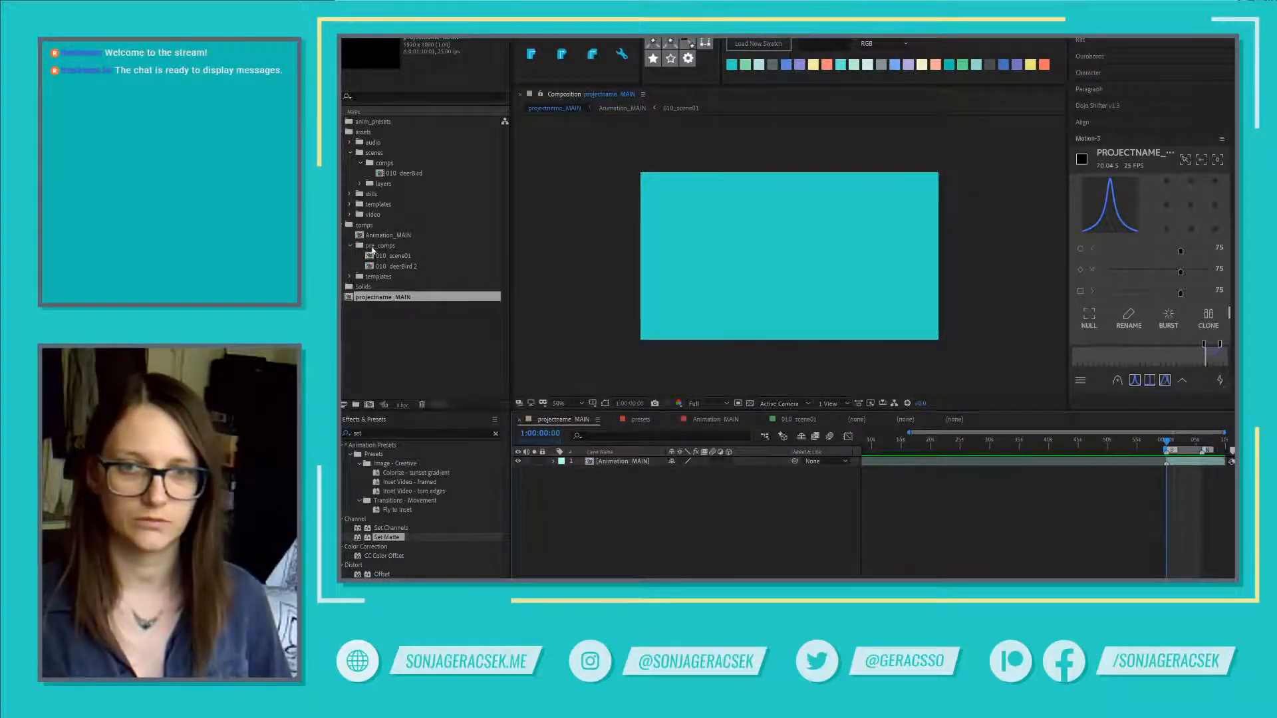
{"action": "left_click", "coordinate": [393, 236]}
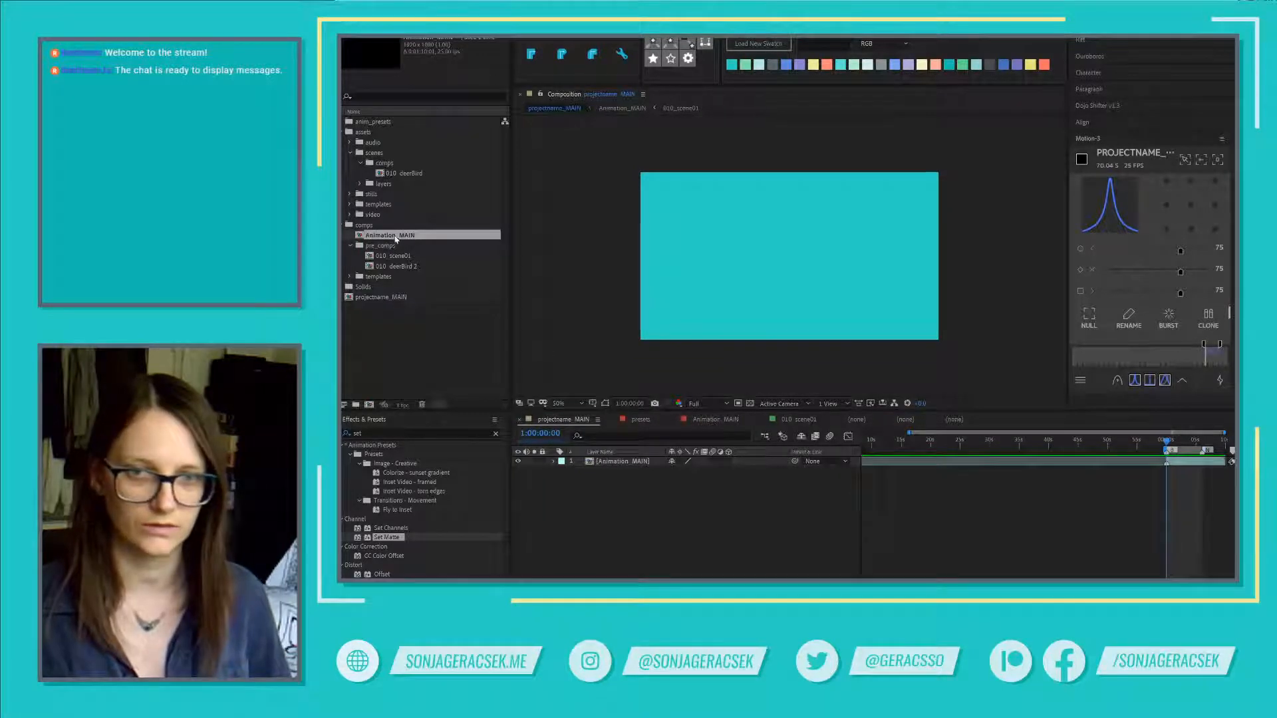
{"action": "double_click", "coordinate": [393, 236]}
Step: Widen the project list to reveal the label colours and label the duplicated deerBird composition Orange
{"action": "left_click", "coordinate": [409, 267]}
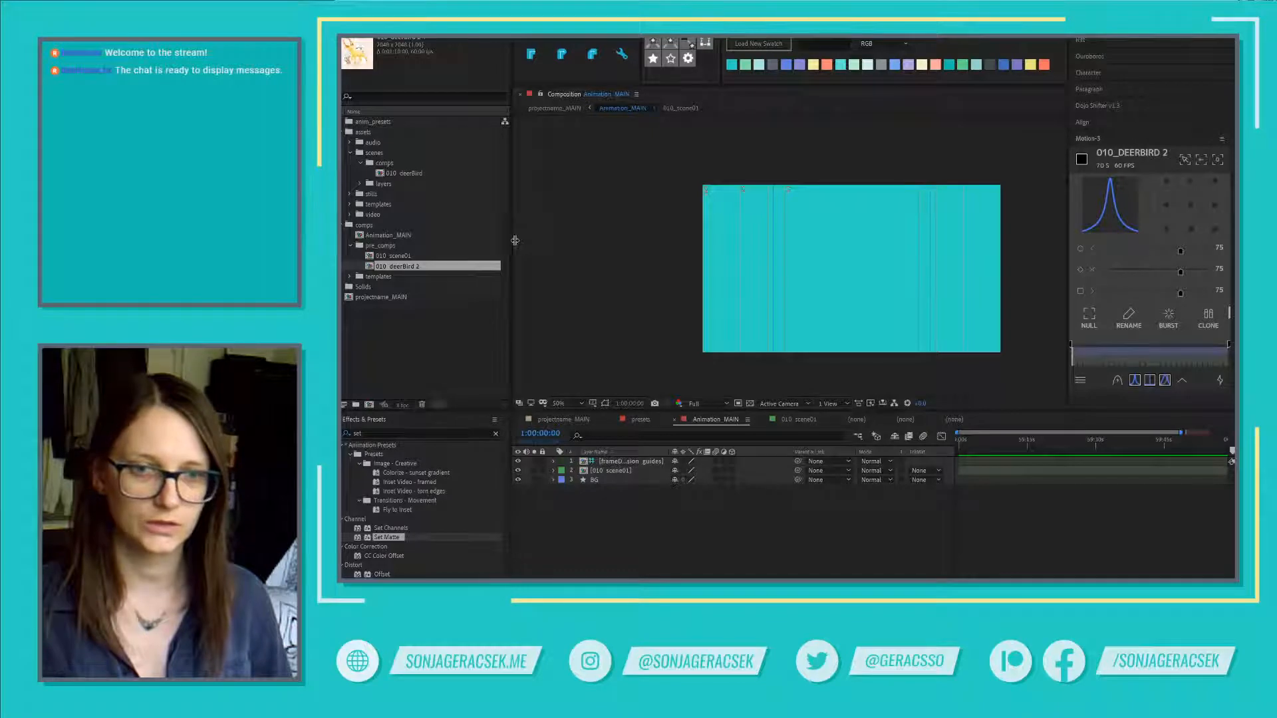
{"action": "left_click_drag", "start_coordinate": [511, 240], "coordinate": [532, 243]}
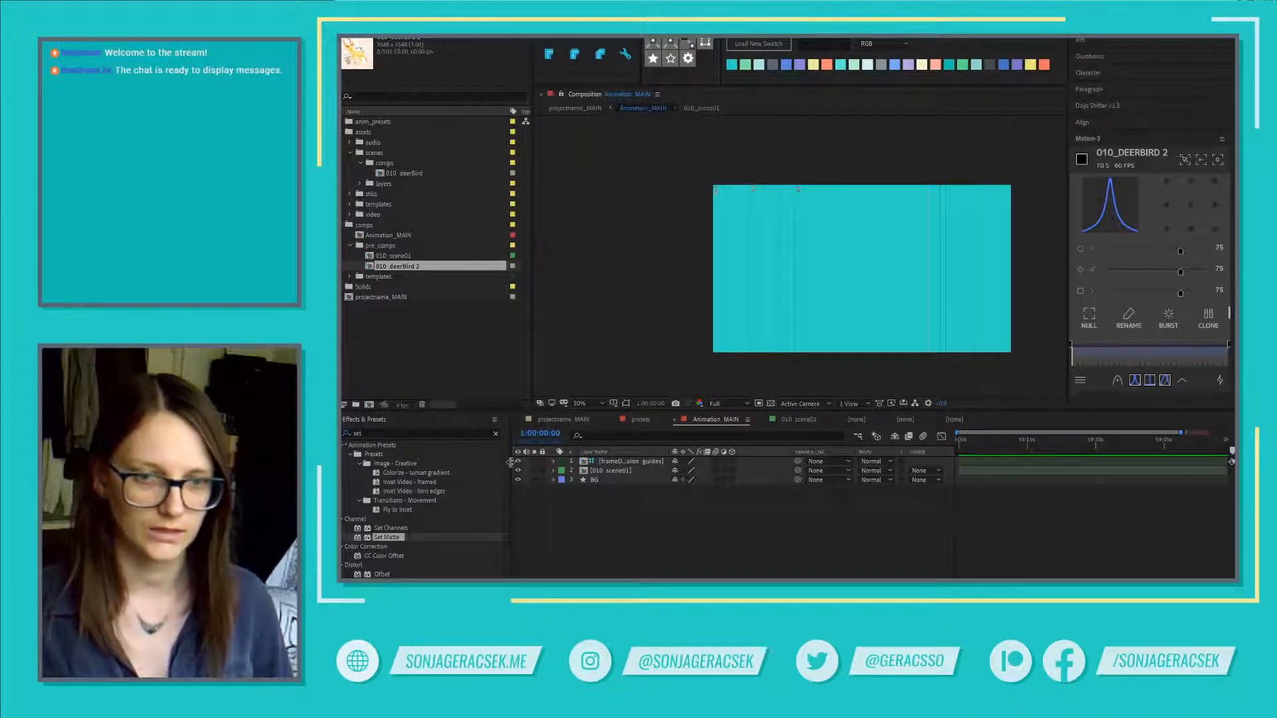
{"action": "left_click_drag", "start_coordinate": [506, 465], "coordinate": [534, 461]}
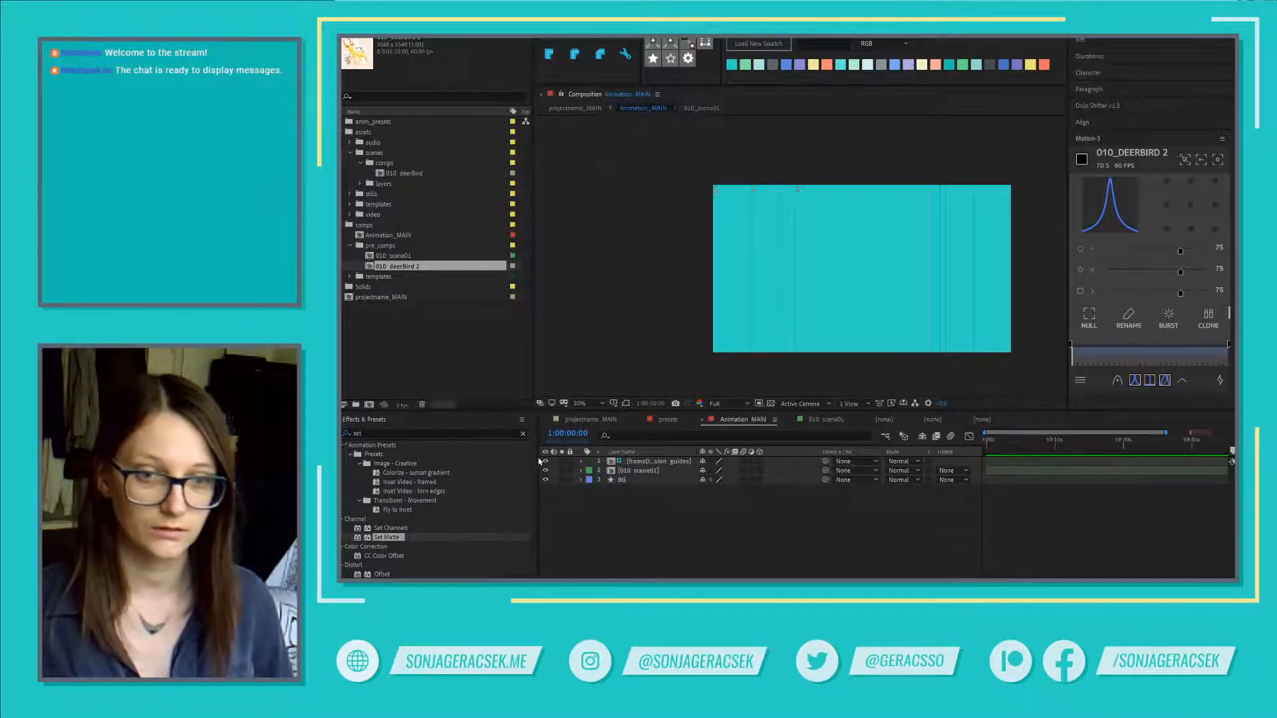
{"action": "left_click", "coordinate": [513, 268]}
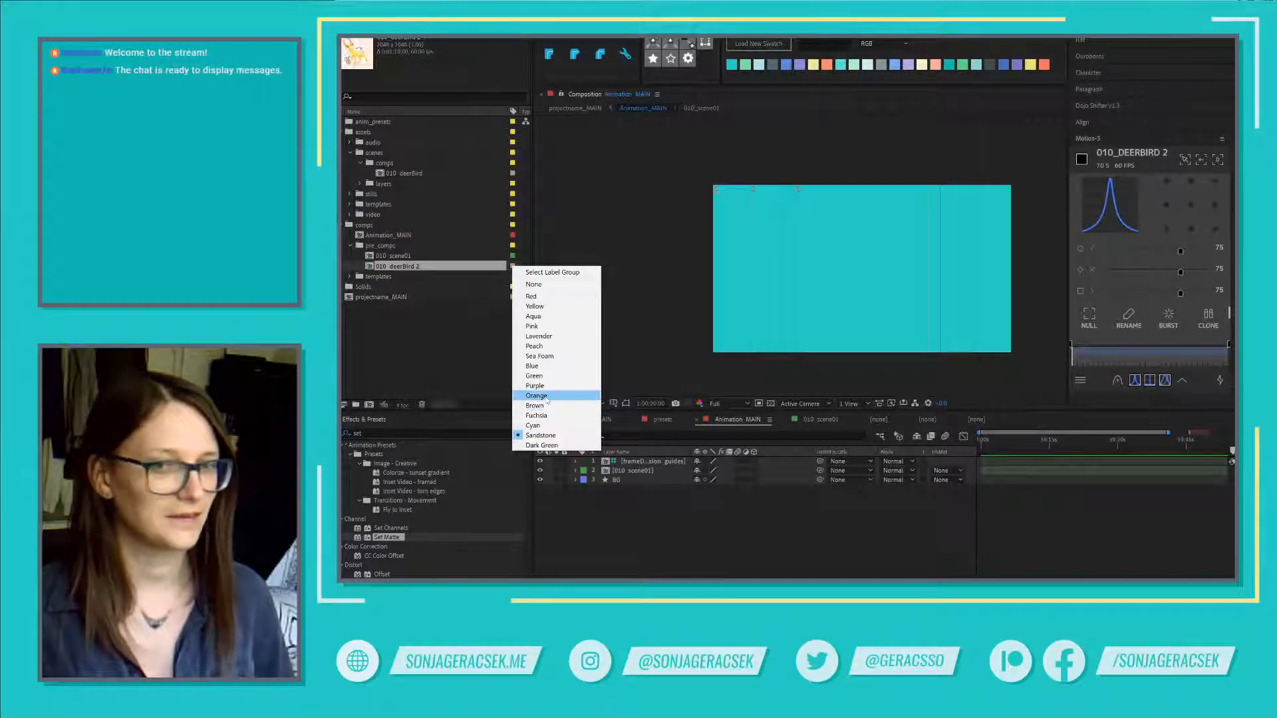
{"action": "left_click", "coordinate": [536, 396]}
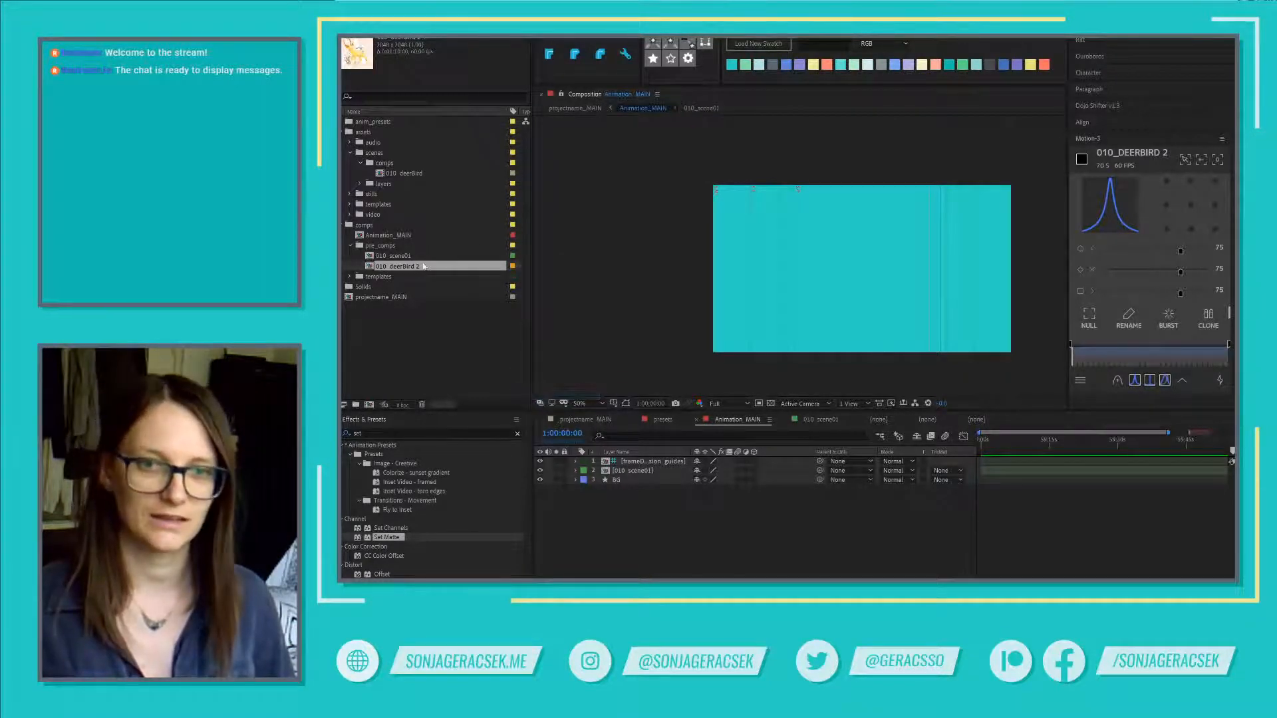
Step: Rename the duplicated composition in pre_comps as 010_deerBird
{"action": "key", "text": "Return"}
{"action": "key", "text": "End"}
{"action": "key", "text": "BackSpace"}
{"action": "key", "text": "BackSpace"}
{"action": "key", "text": "Return"}
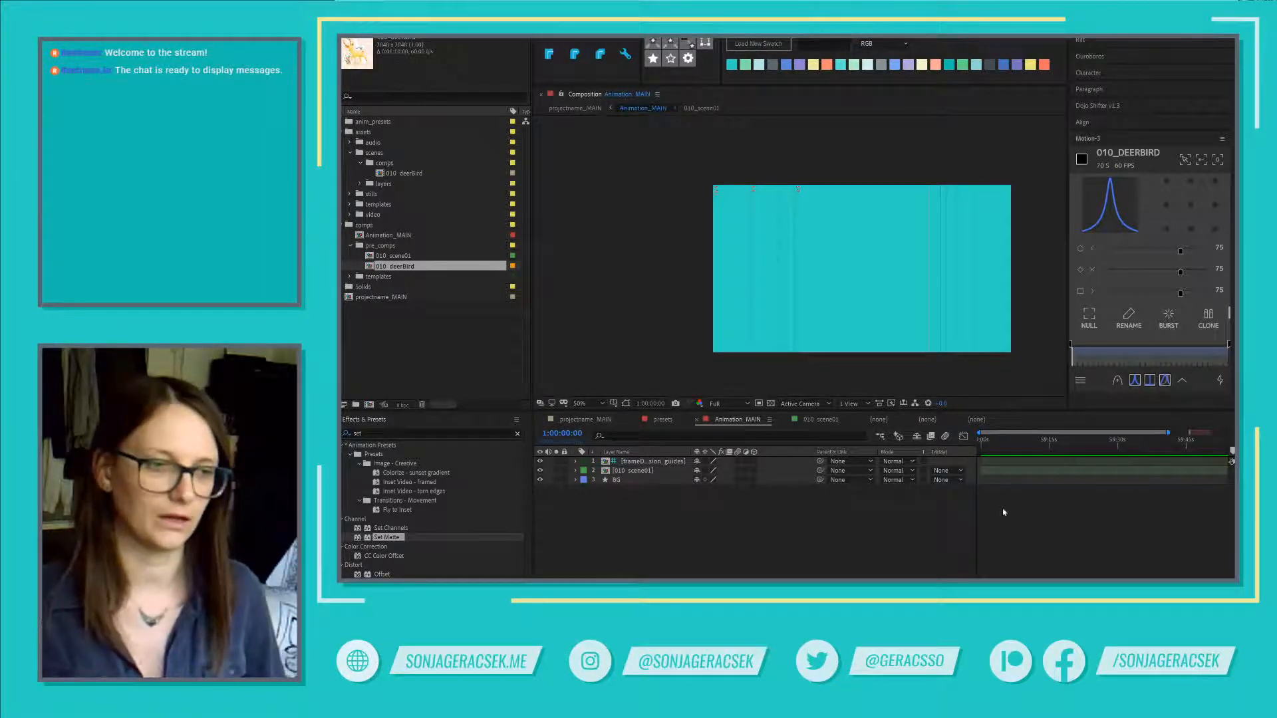
Step: Add the 010_deerBird composition from pre_comps to the Animation_MAIN timeline and place it directly above the BG layer
{"action": "scroll", "coordinate": [1058, 518], "scroll_direction": "right", "scroll_amount": 3}
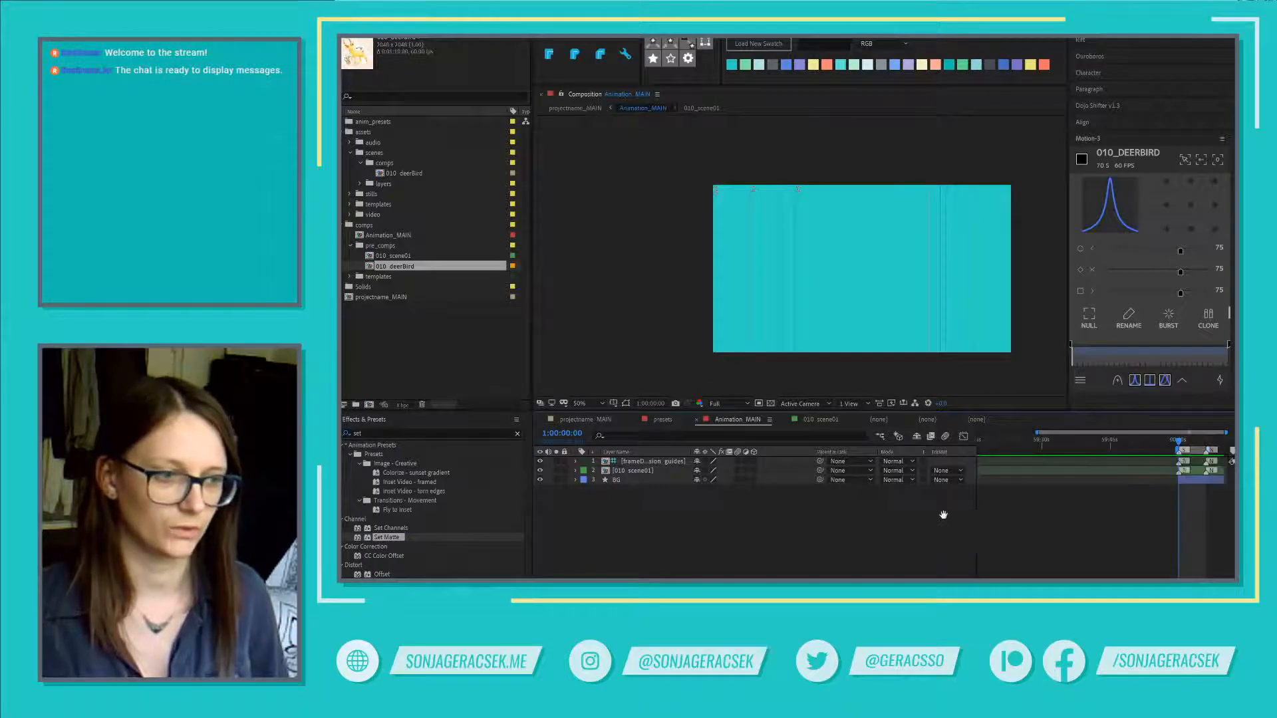
{"action": "scroll", "coordinate": [1171, 502], "scroll_direction": "right", "scroll_amount": 6}
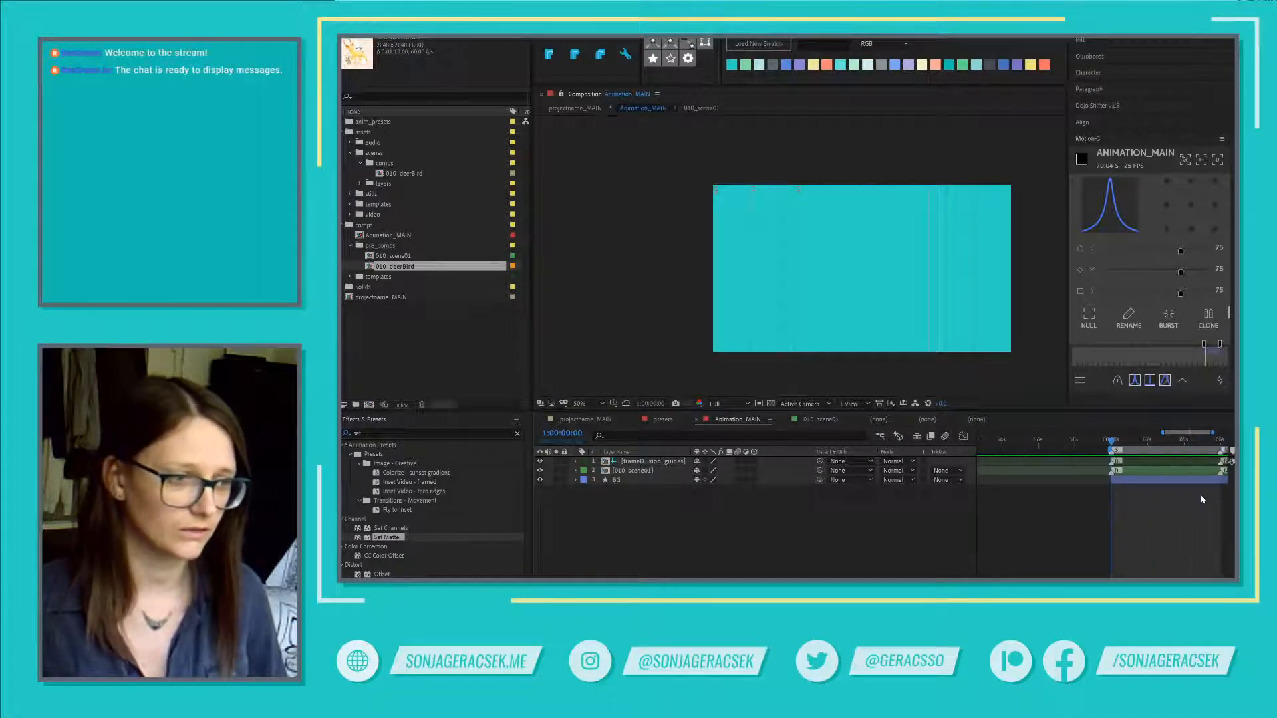
{"action": "left_click_drag", "start_coordinate": [1147, 500], "coordinate": [1154, 499]}
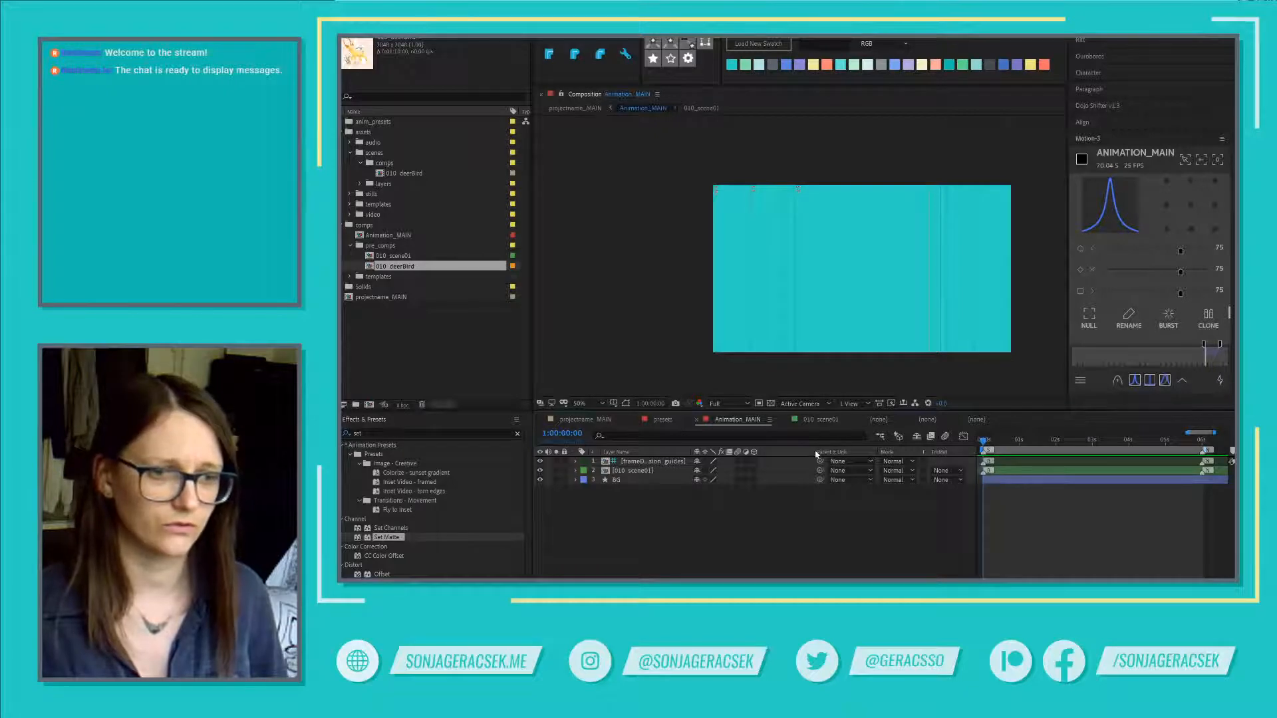
{"action": "left_click_drag", "start_coordinate": [815, 454], "coordinate": [767, 454]}
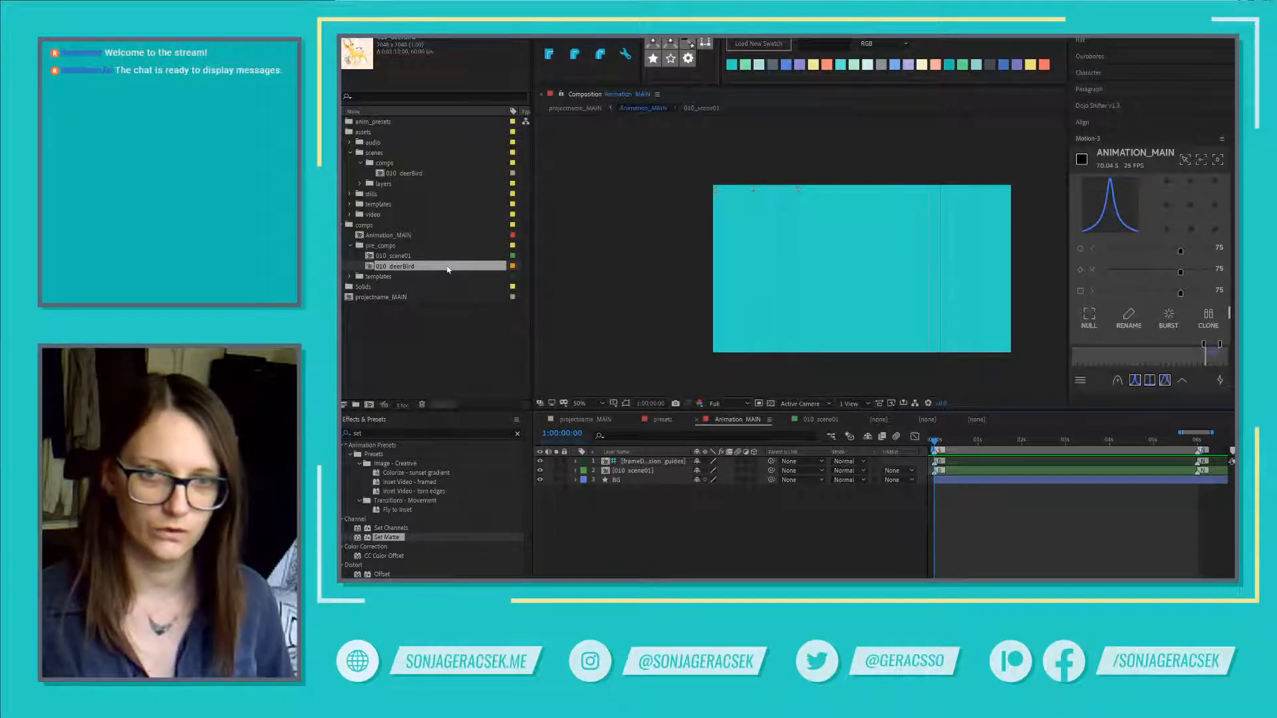
{"action": "left_click_drag", "start_coordinate": [451, 271], "coordinate": [429, 237]}
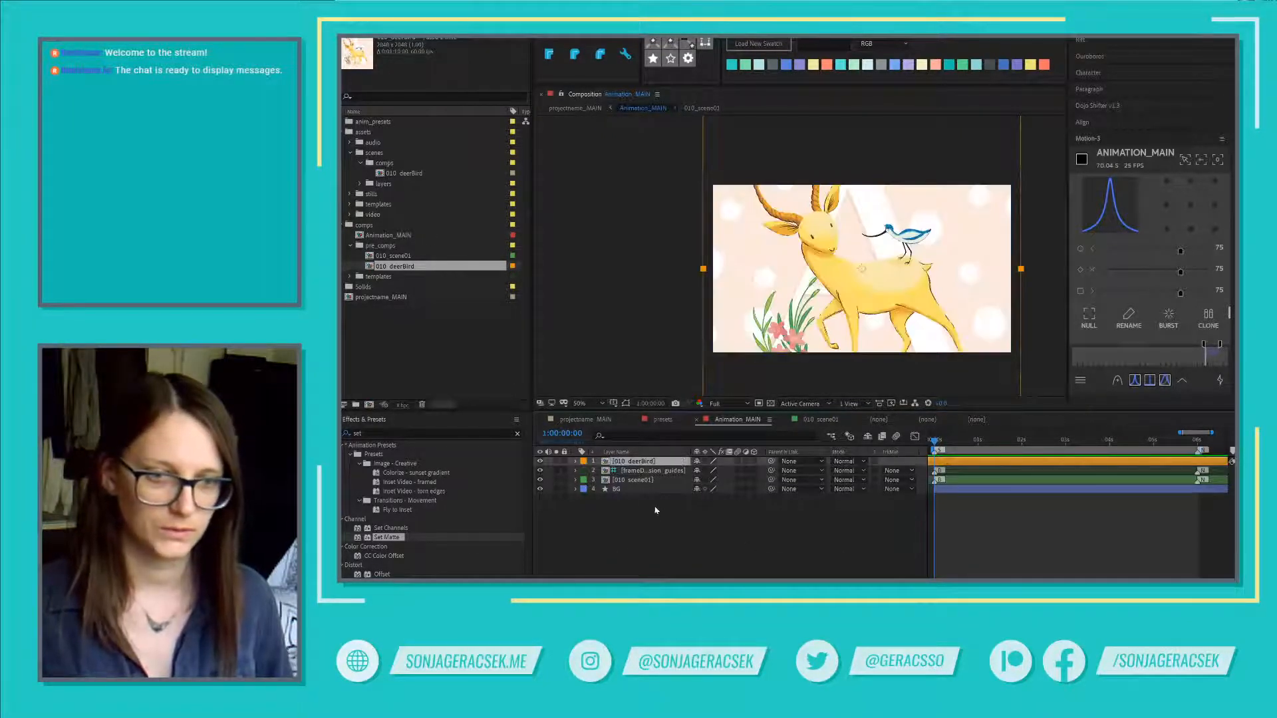
{"action": "left_click_drag", "start_coordinate": [653, 461], "coordinate": [656, 482]}
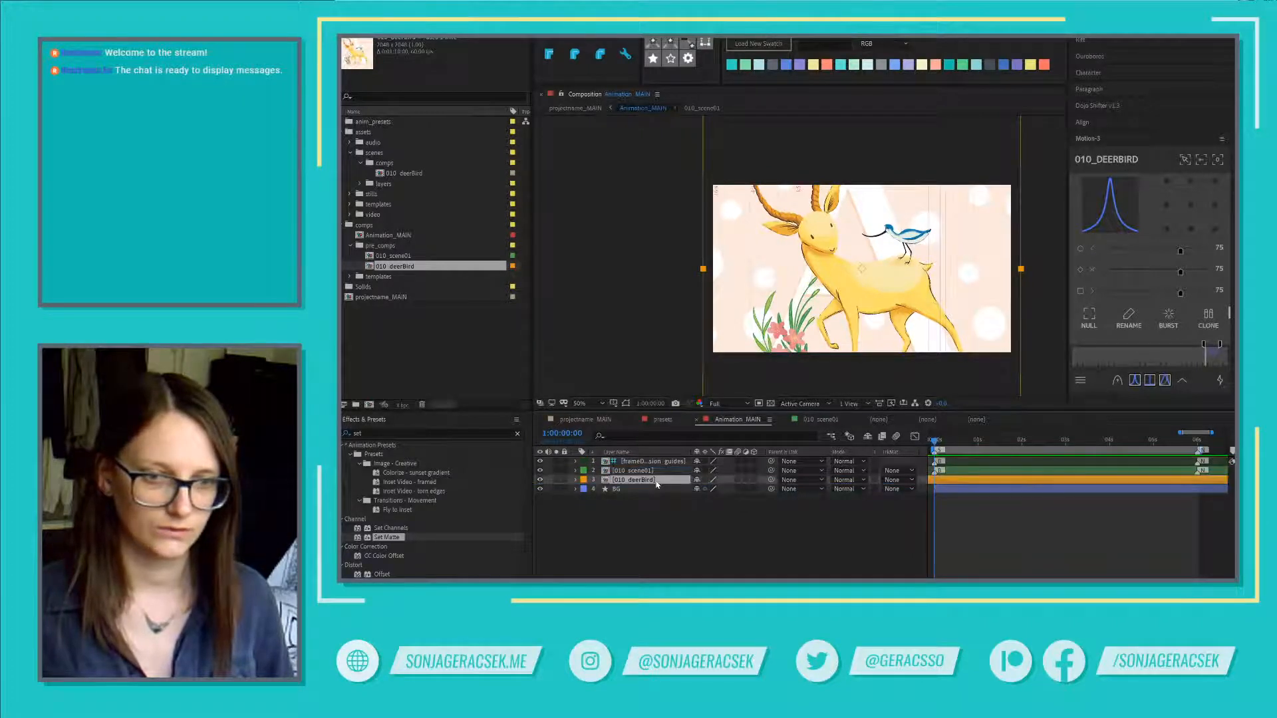
Step: Delete the 010_scene01 layer from Animation_MAIN and remove the 010_scene01 composition from pre_comps
{"action": "left_click", "coordinate": [652, 471]}
{"action": "key", "text": "Delete"}
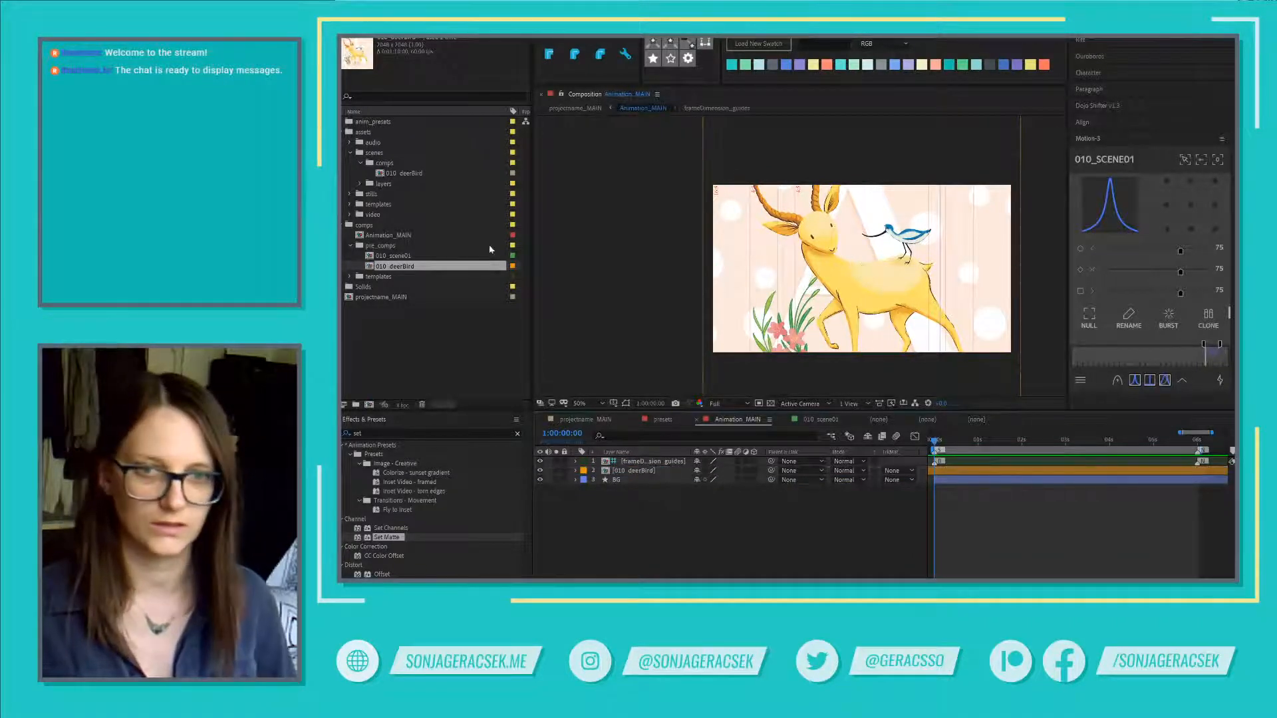
{"action": "left_click", "coordinate": [394, 256]}
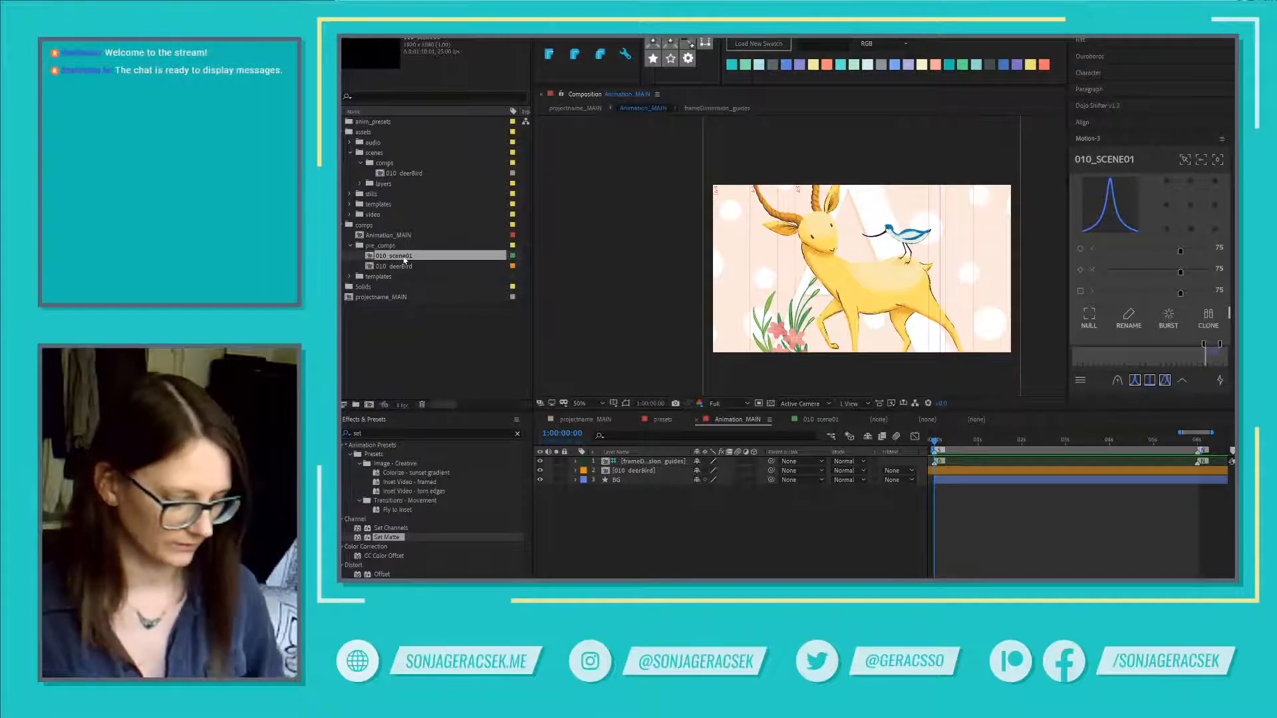
{"action": "key", "text": "Delete"}
Step: Open the 010_deerBird composition and check its width and height in the composition settings
{"action": "left_click", "coordinate": [669, 460]}
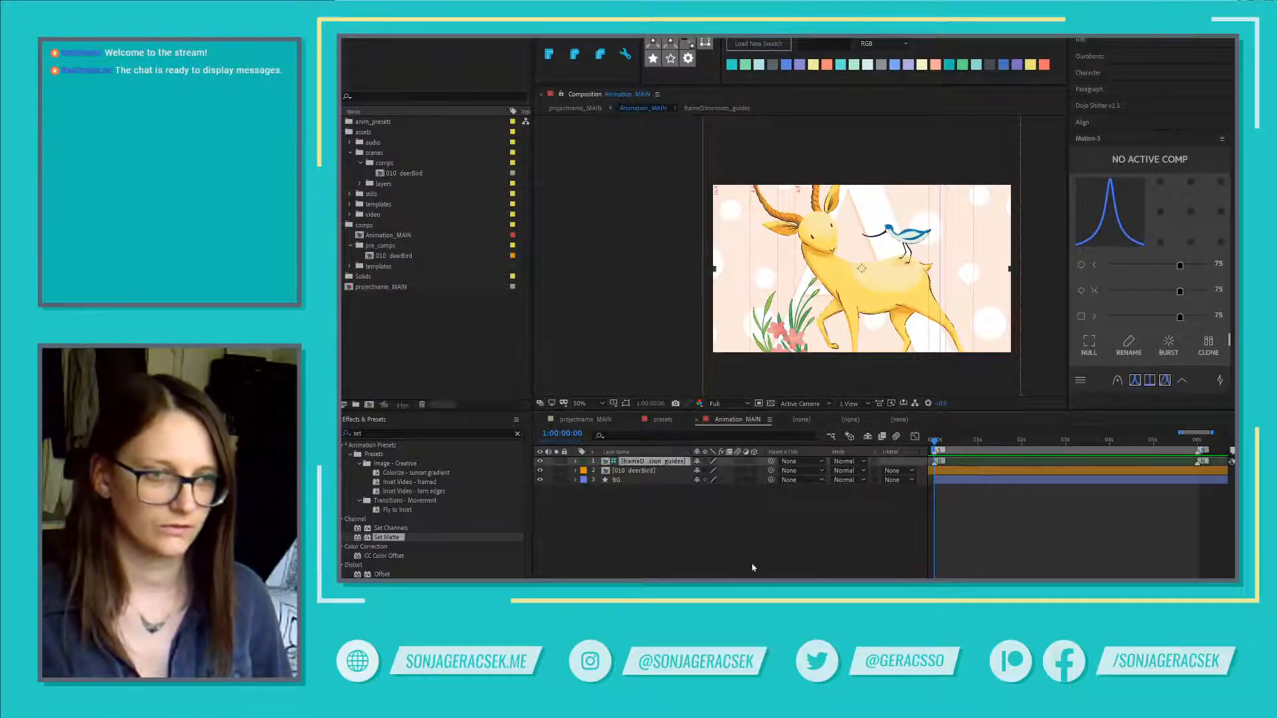
{"action": "right_click", "coordinate": [784, 576]}
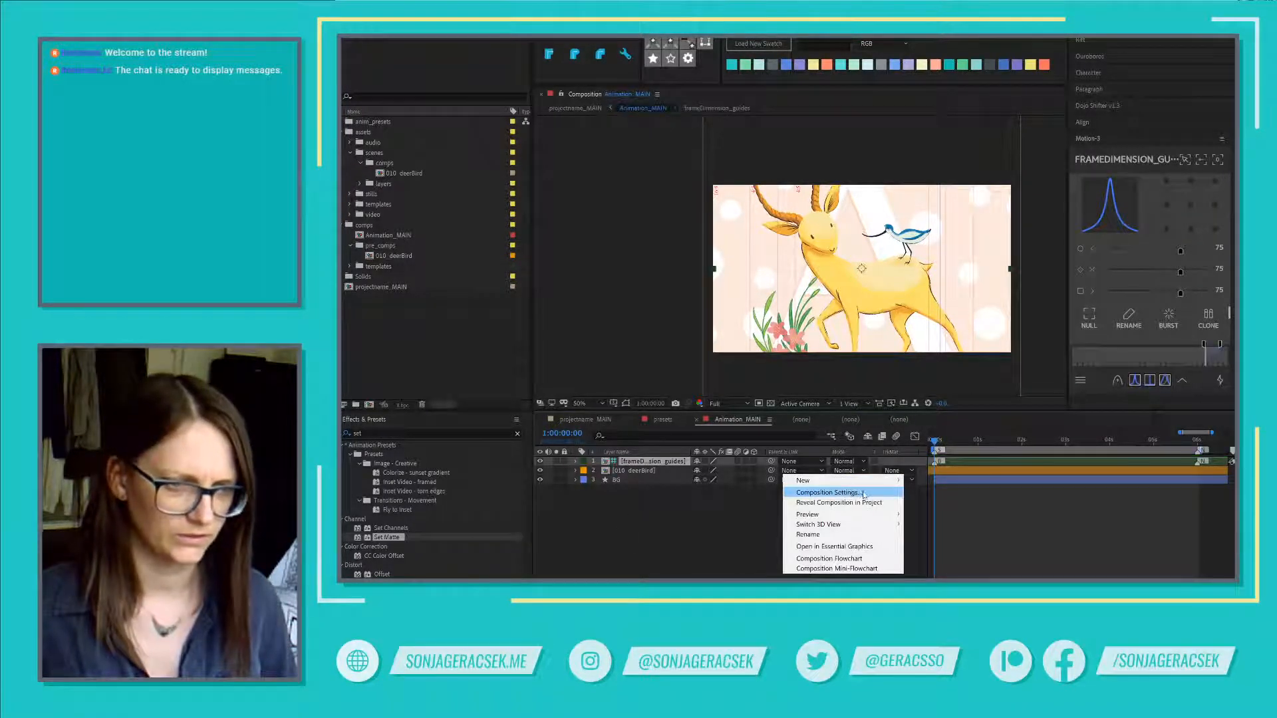
{"action": "left_click", "coordinate": [662, 471]}
{"action": "double_click", "coordinate": [661, 471]}
{"action": "right_click", "coordinate": [856, 466]}
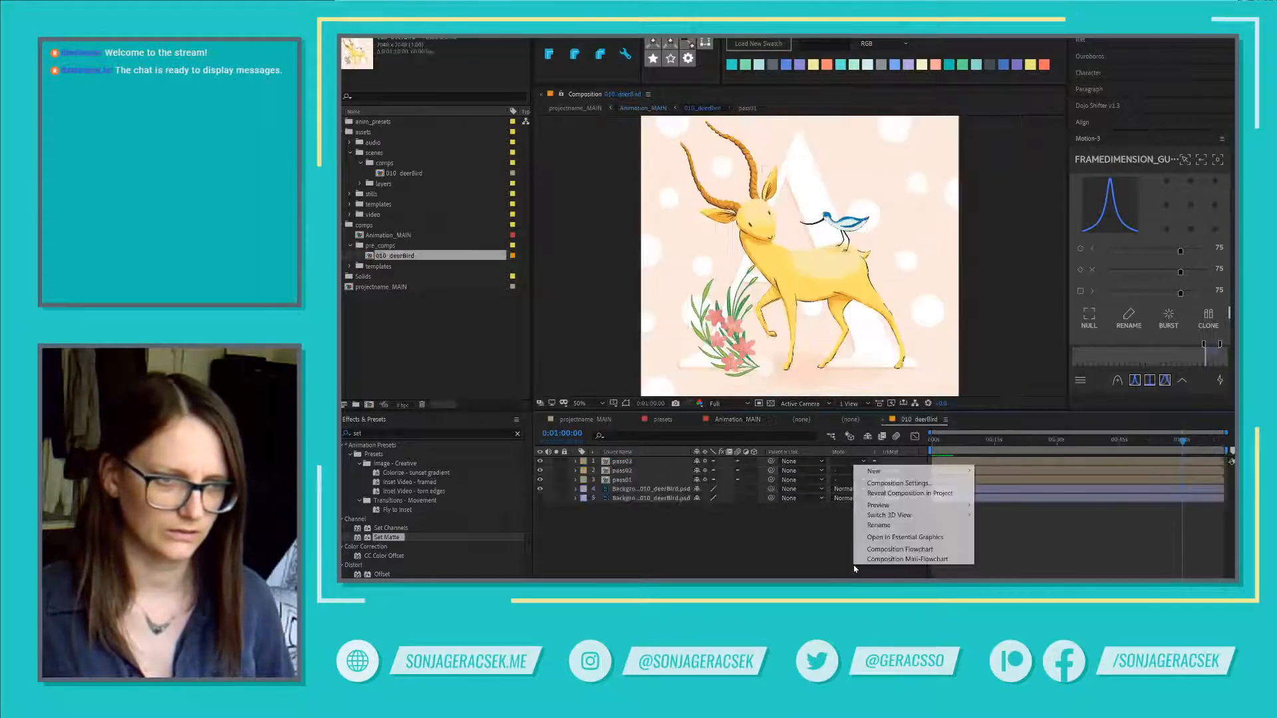
{"action": "left_click", "coordinate": [911, 487]}
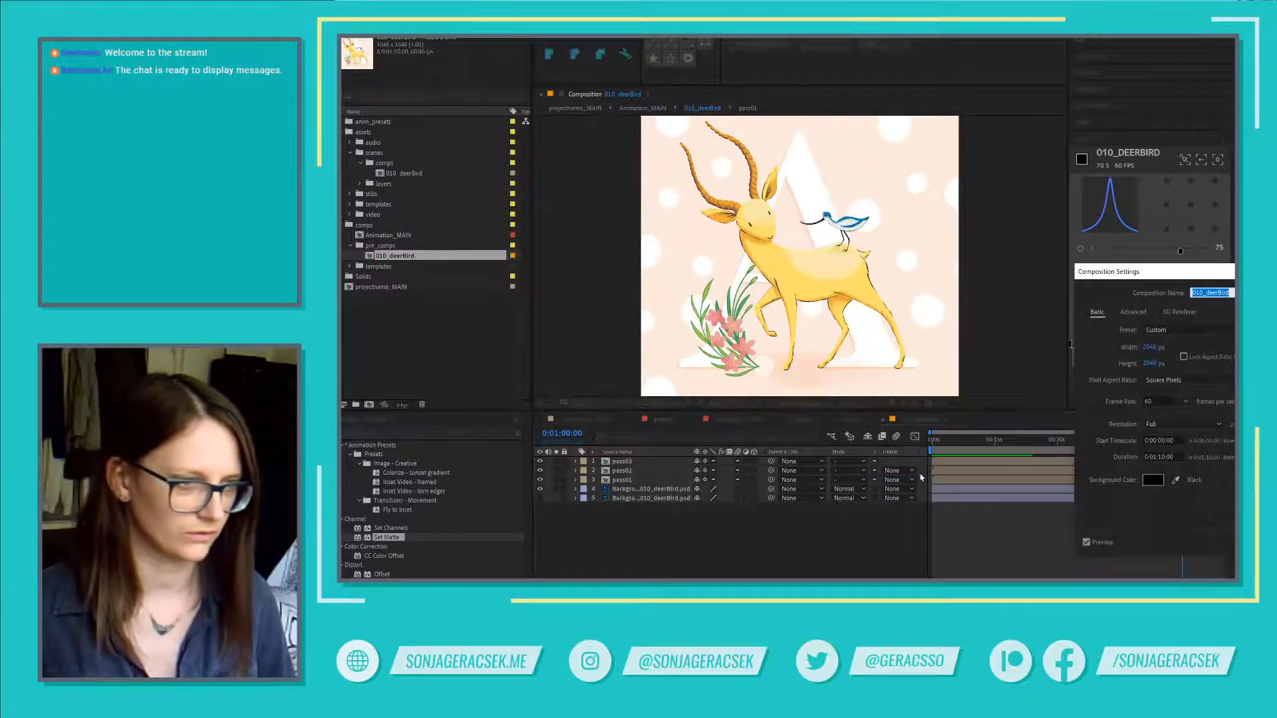
{"action": "left_click", "coordinate": [1150, 363]}
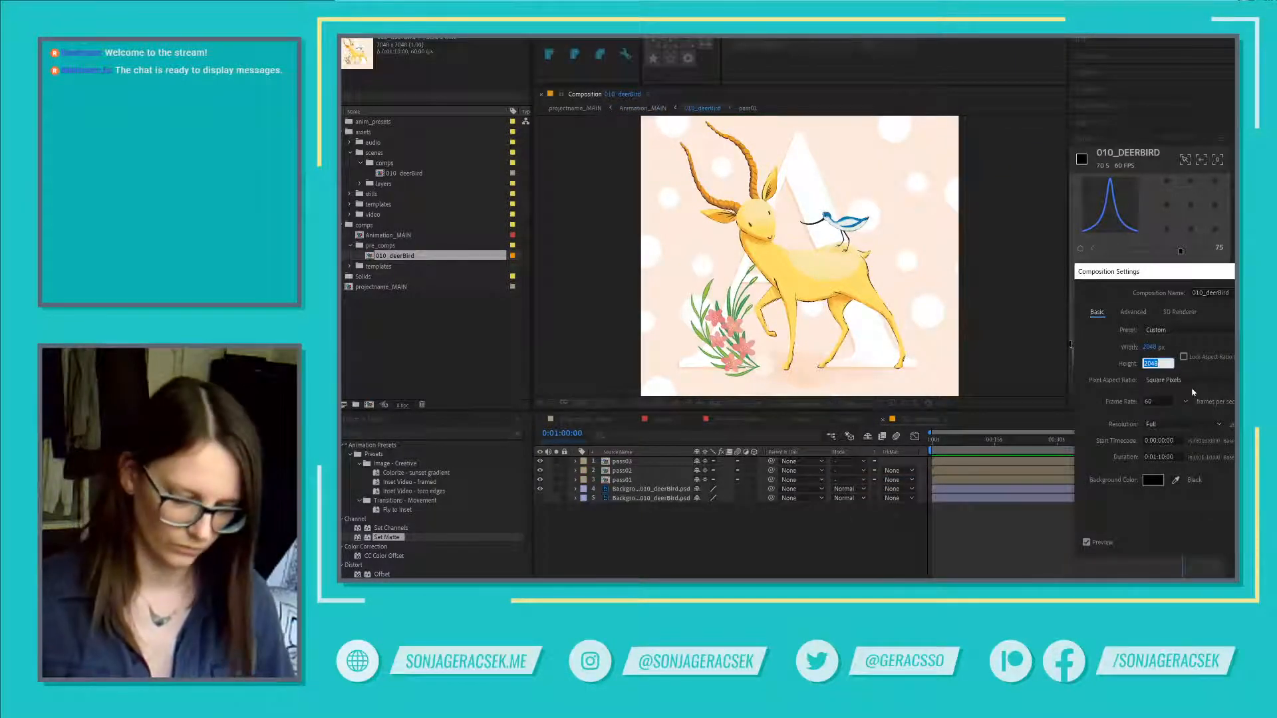
{"action": "key", "text": "Return"}
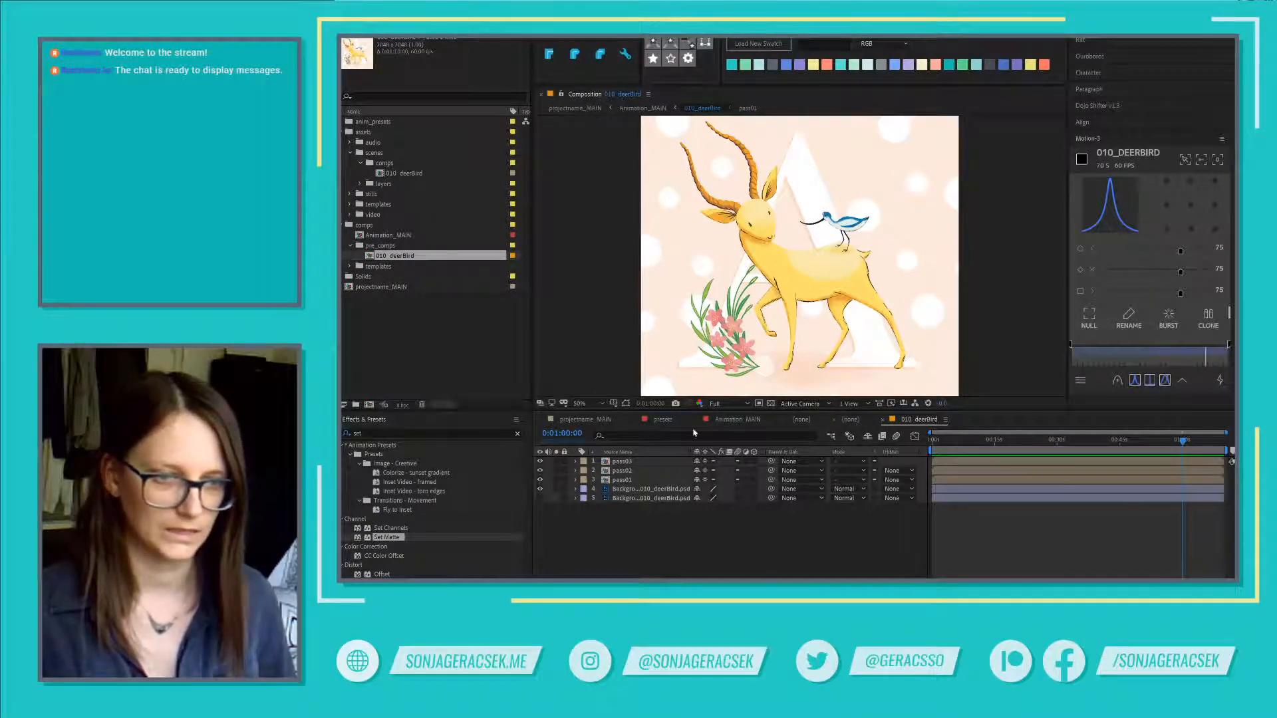
Step: Return to Animation_MAIN and check its frame size in the composition settings
{"action": "left_click", "coordinate": [736, 422]}
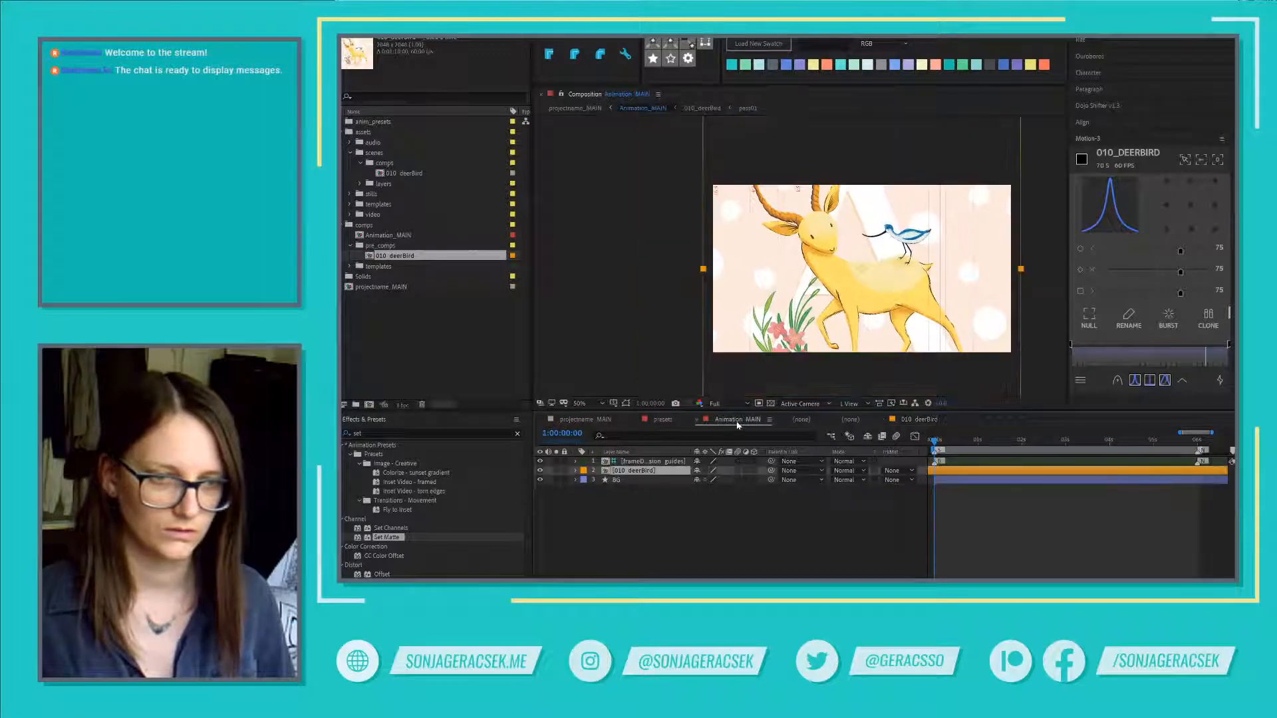
{"action": "right_click", "coordinate": [737, 425]}
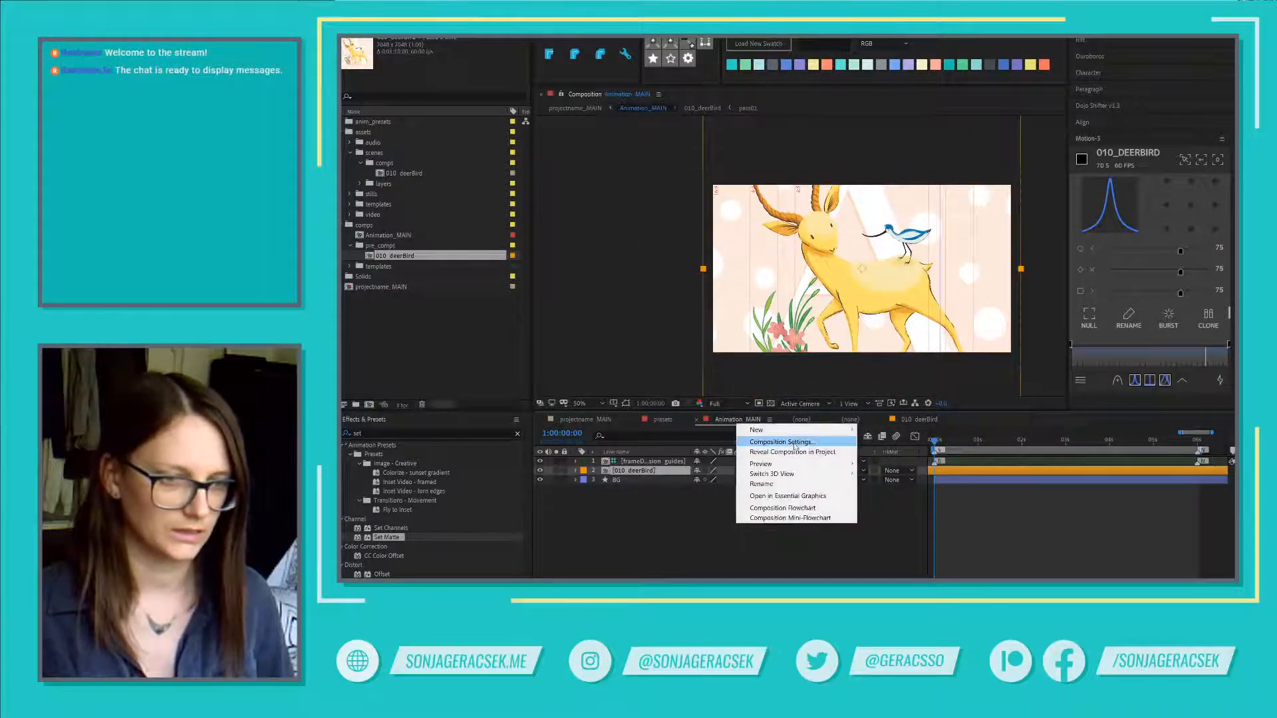
{"action": "left_click", "coordinate": [793, 441]}
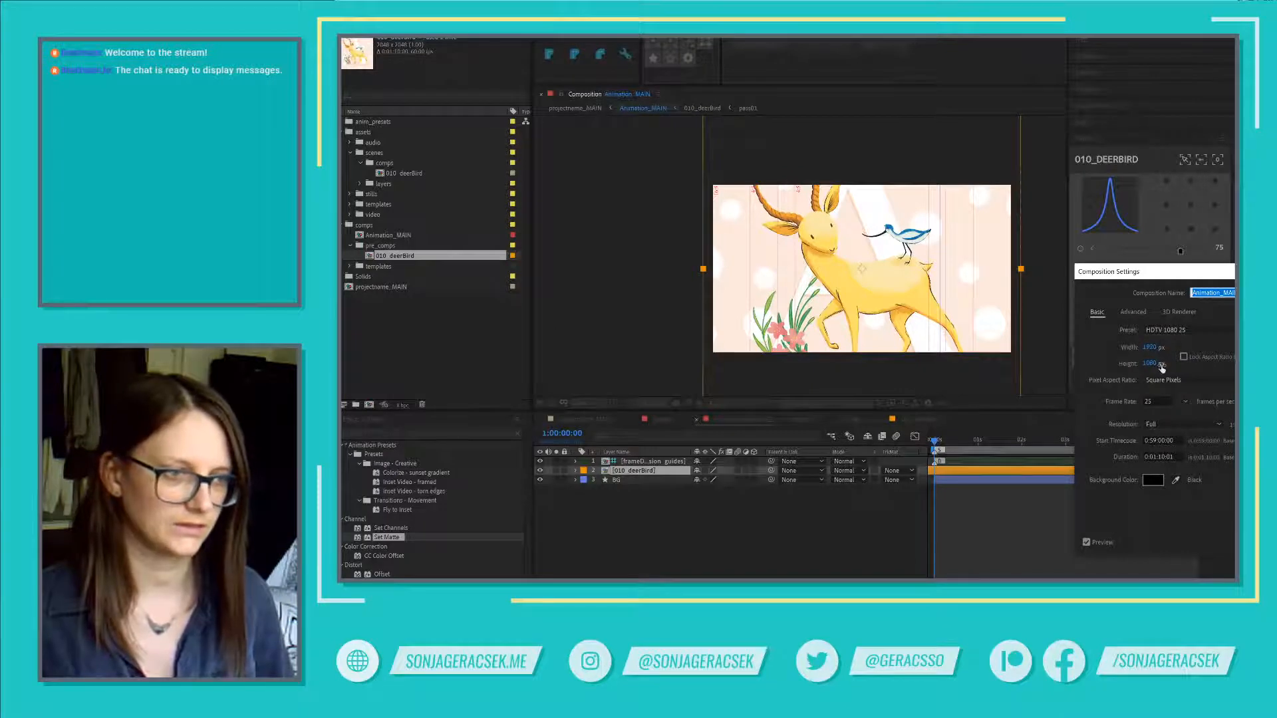
{"action": "key", "text": "Escape"}
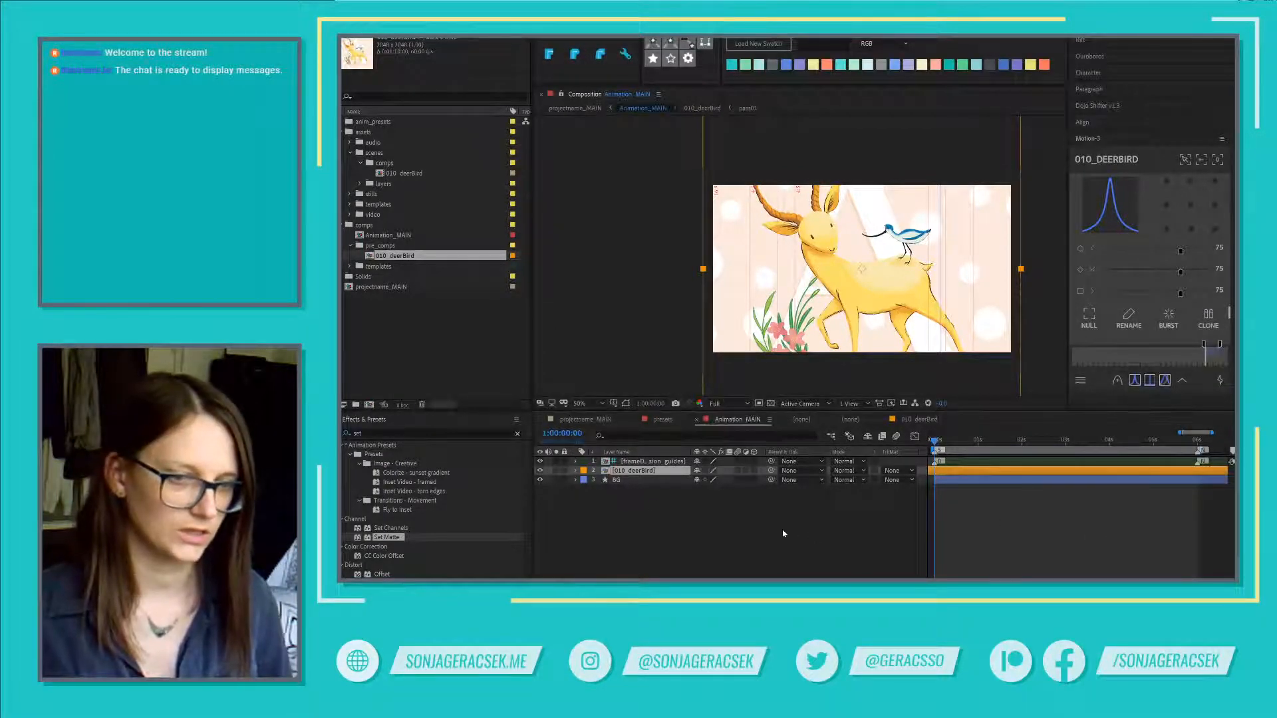
Step: Scale the 010_deerBird layer to 94% in Animation_MAIN, matching its side edges to the full frame width
{"action": "right_click", "coordinate": [693, 515]}
{"action": "left_click", "coordinate": [648, 474]}
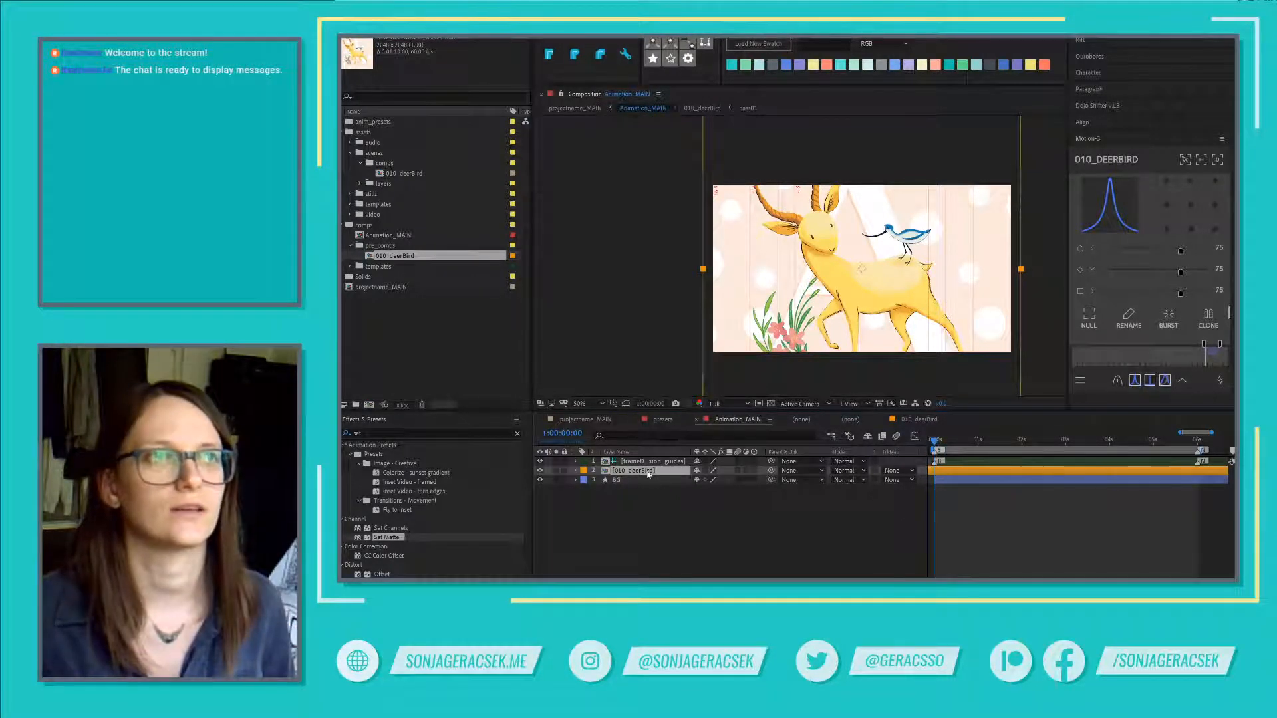
{"action": "key", "text": "s"}
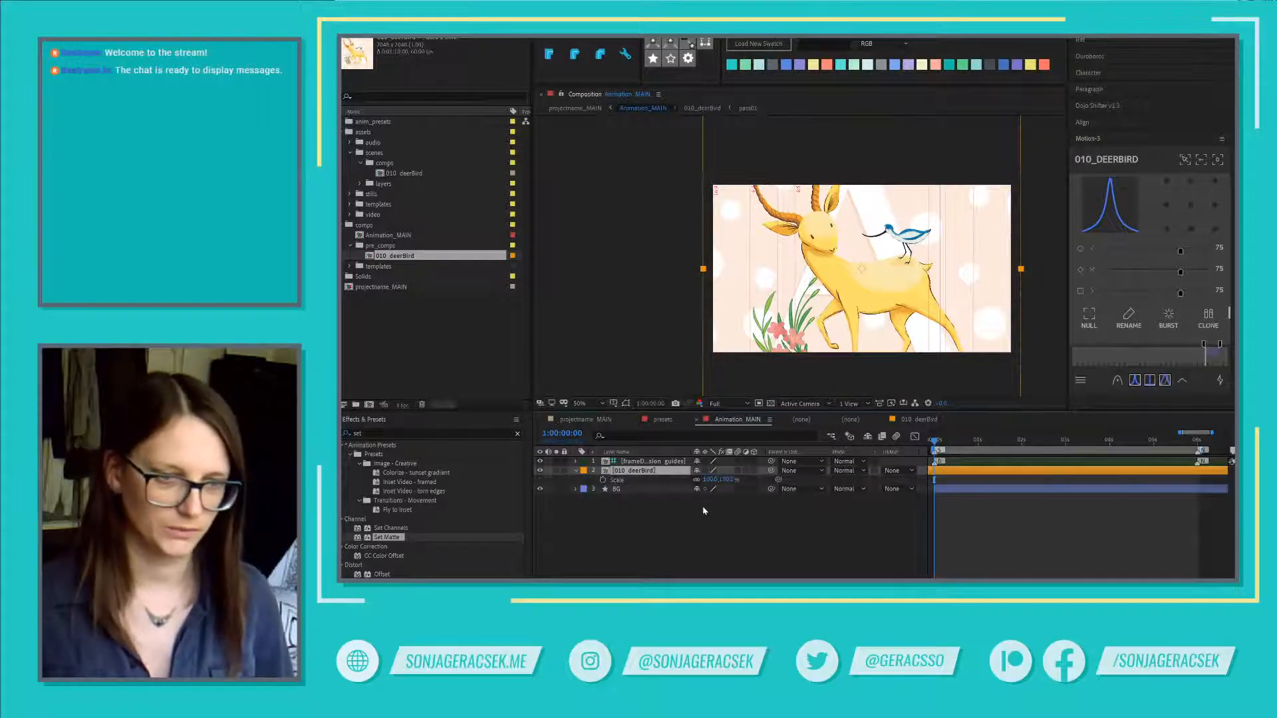
{"action": "left_click_drag", "start_coordinate": [712, 480], "coordinate": [715, 480]}
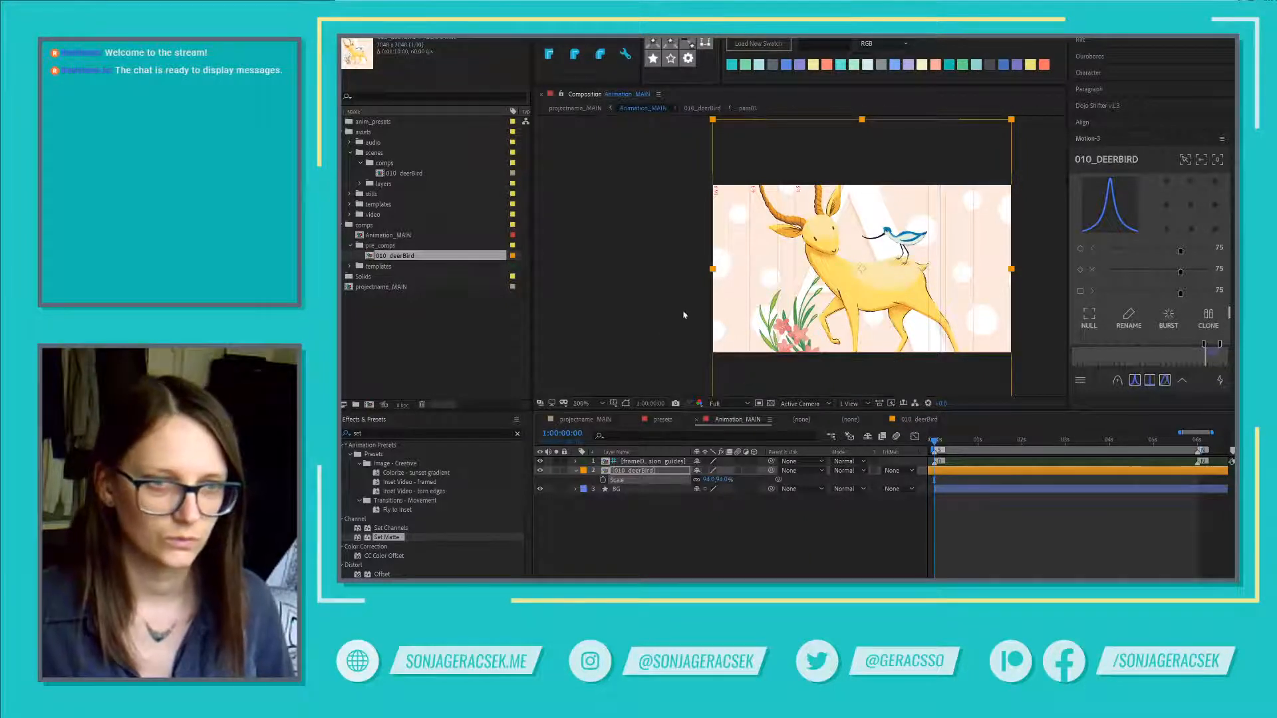
{"action": "scroll", "coordinate": [835, 326], "scroll_direction": "up", "scroll_amount": 6}
{"action": "scroll", "coordinate": [867, 325], "scroll_direction": "down", "scroll_amount": 4}
{"action": "scroll", "coordinate": [996, 324], "scroll_direction": "up", "scroll_amount": 4}
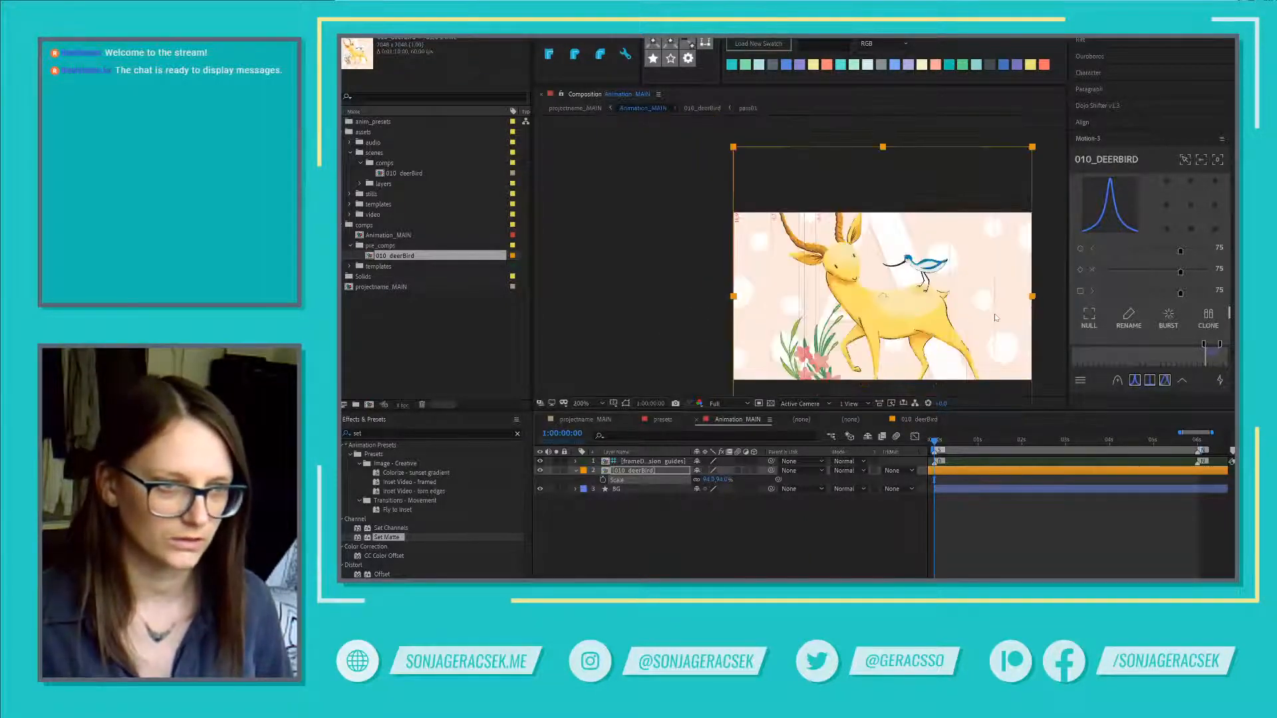
{"action": "scroll", "coordinate": [1062, 316], "scroll_direction": "down", "scroll_amount": 3}
{"action": "scroll", "coordinate": [869, 272], "scroll_direction": "up", "scroll_amount": 6}
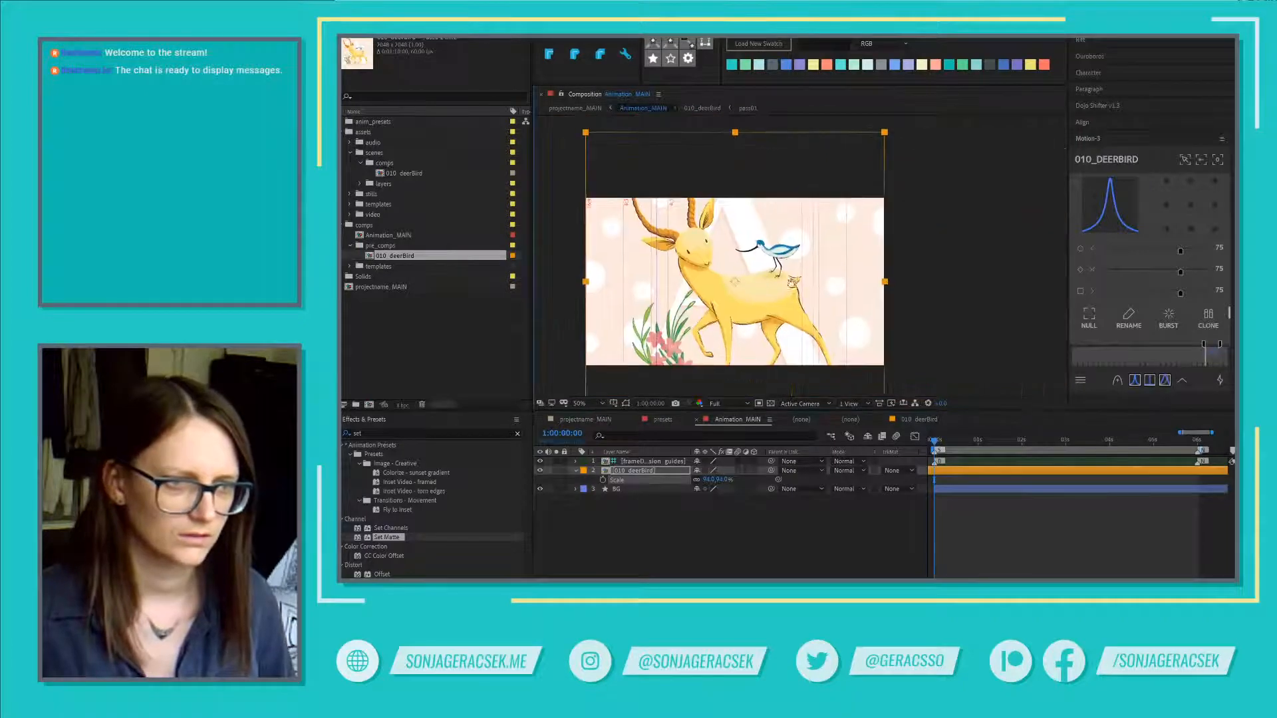
{"action": "scroll", "coordinate": [869, 272], "scroll_direction": "down", "scroll_amount": 3}
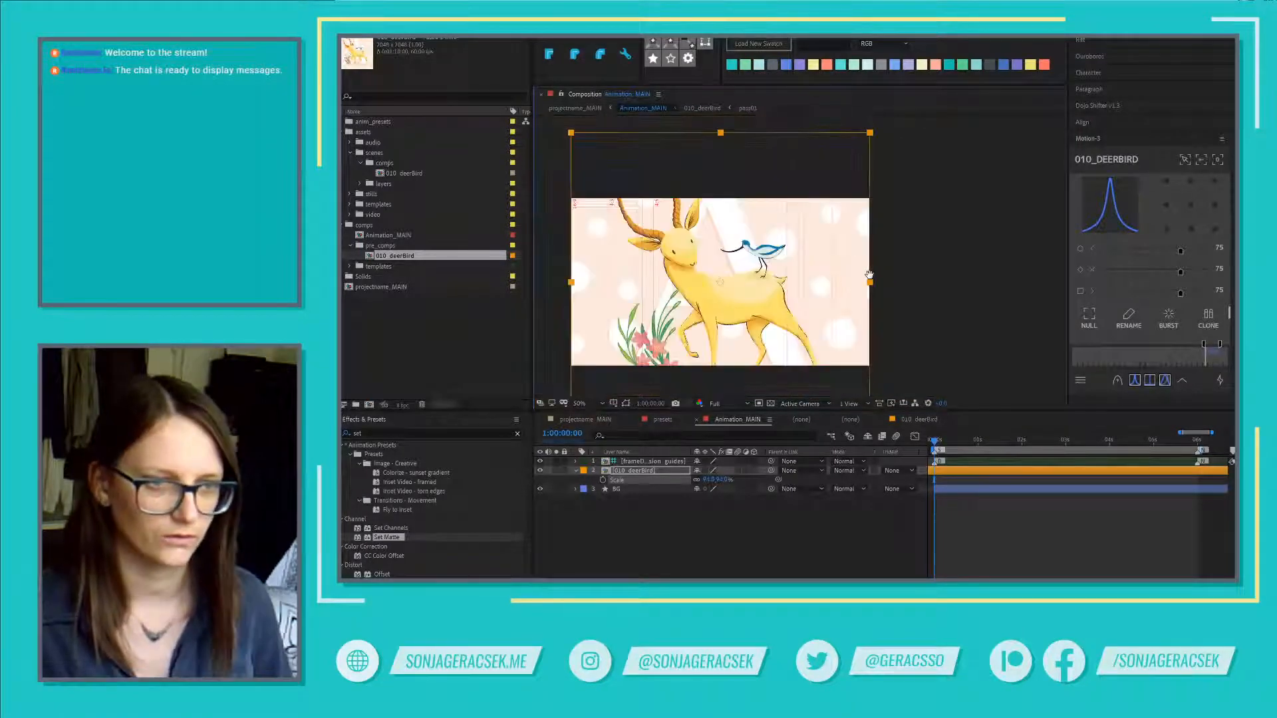
{"action": "scroll", "coordinate": [869, 272], "scroll_direction": "up", "scroll_amount": 4}
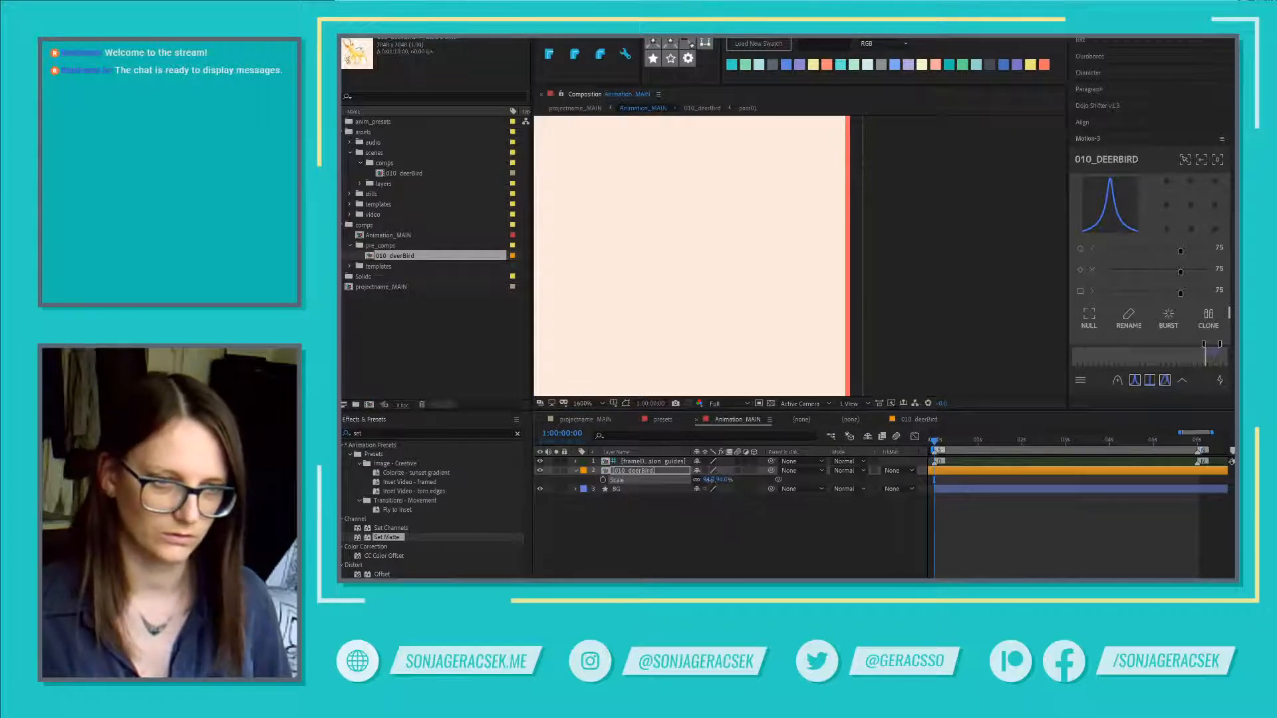
{"action": "mouse_move", "coordinate": [710, 480]}
{"action": "left_mouse_down"}
{"action": "mouse_move", "coordinate": [698, 480]}
{"action": "mouse_move", "coordinate": [710, 480]}
{"action": "left_mouse_up"}
{"action": "scroll", "coordinate": [831, 334], "scroll_direction": "down", "scroll_amount": 10}
{"action": "key", "text": "shift+slash"}
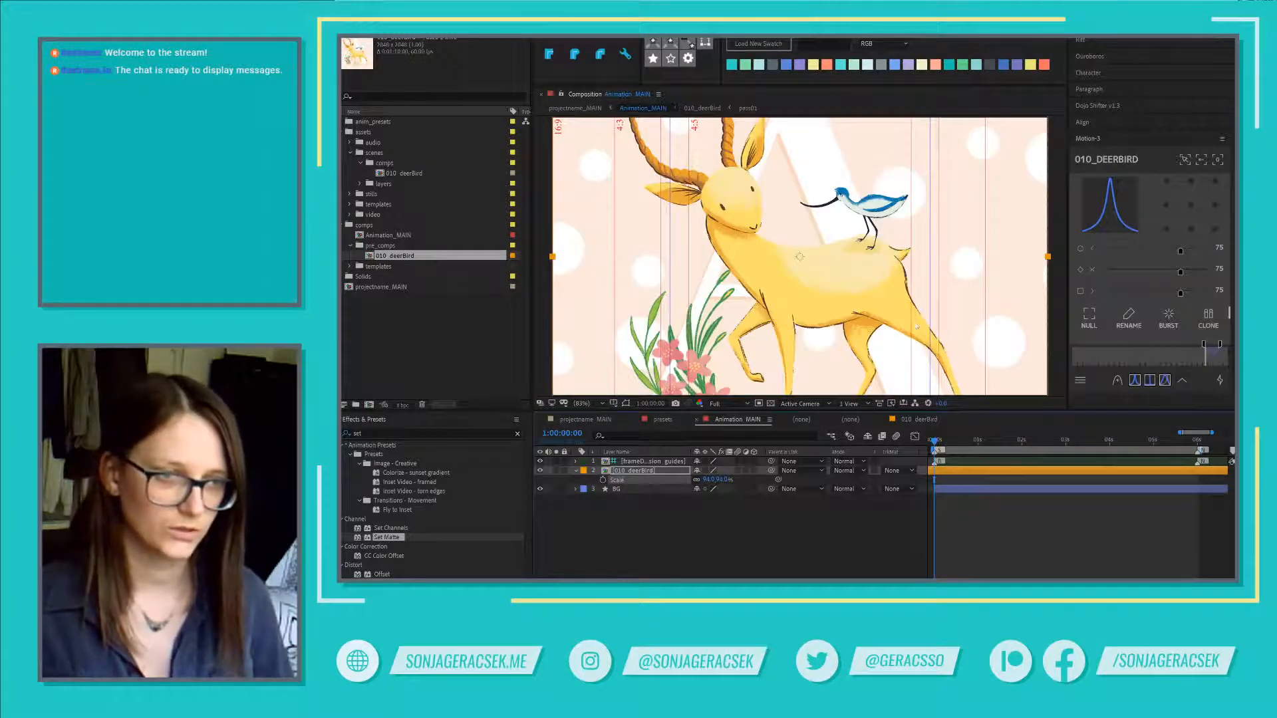
{"action": "scroll", "coordinate": [951, 213], "scroll_direction": "down", "scroll_amount": 4}
{"action": "scroll", "coordinate": [931, 323], "scroll_direction": "up", "scroll_amount": 1}
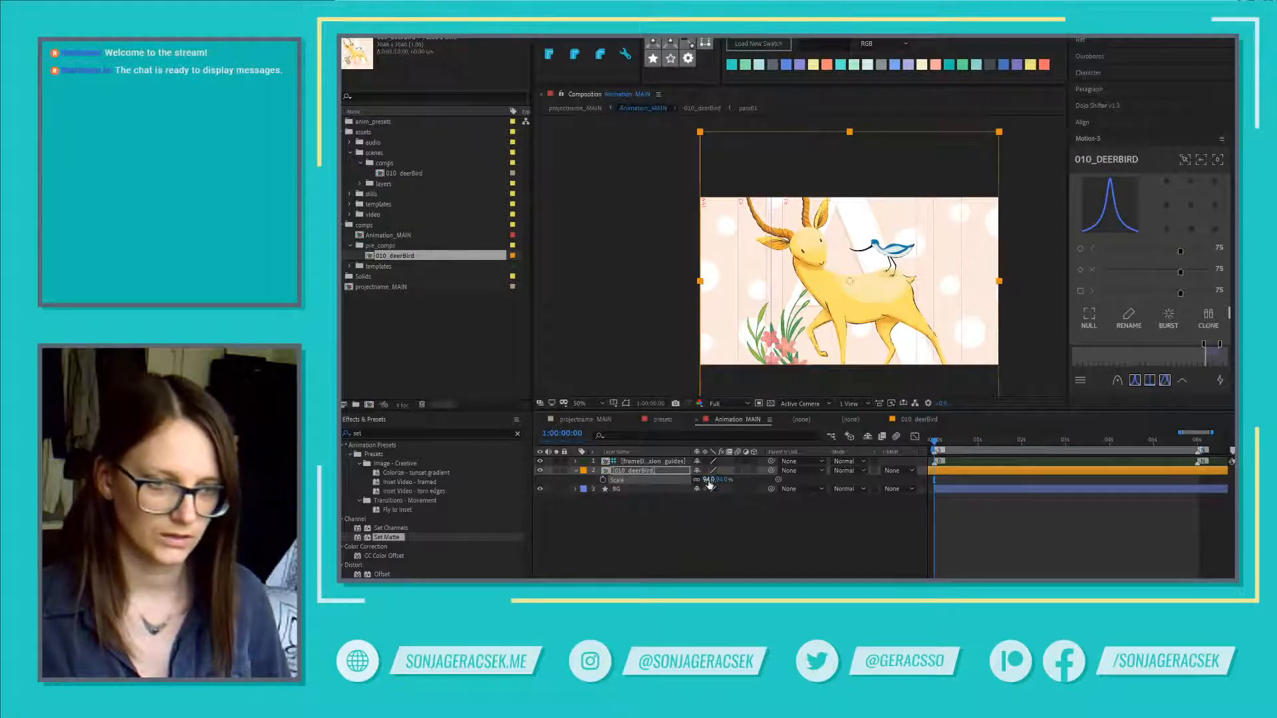
Step: Shrink the 010_deerBird layer to show the whole illustration and fit it exactly to the composition's height
{"action": "left_click_drag", "start_coordinate": [706, 479], "coordinate": [689, 483]}
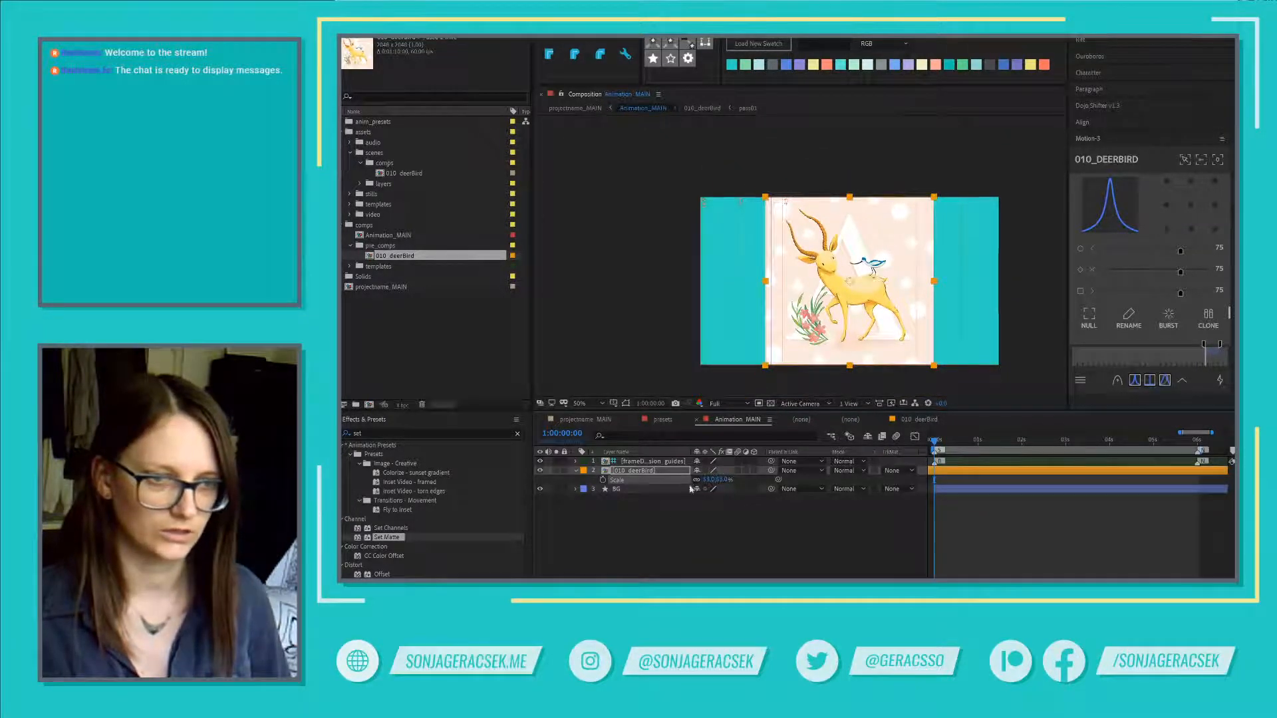
{"action": "right_click", "coordinate": [642, 470]}
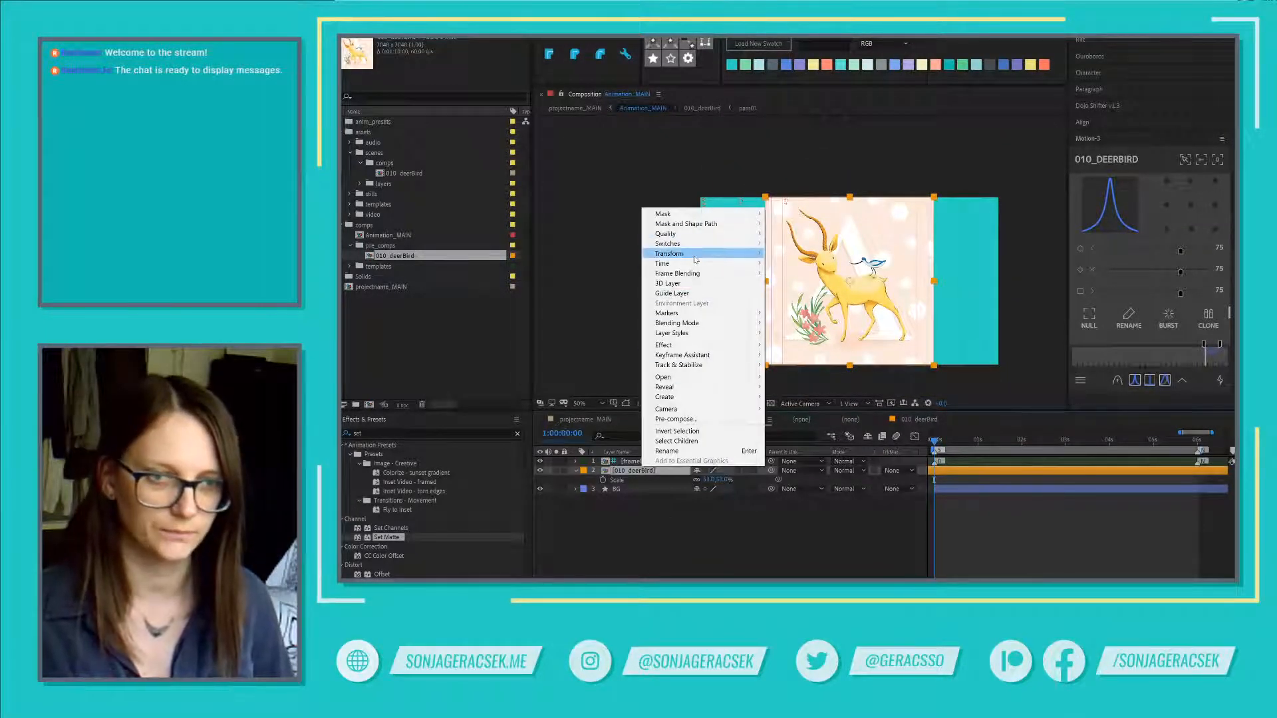
{"action": "mouse_move", "coordinate": [695, 259]}
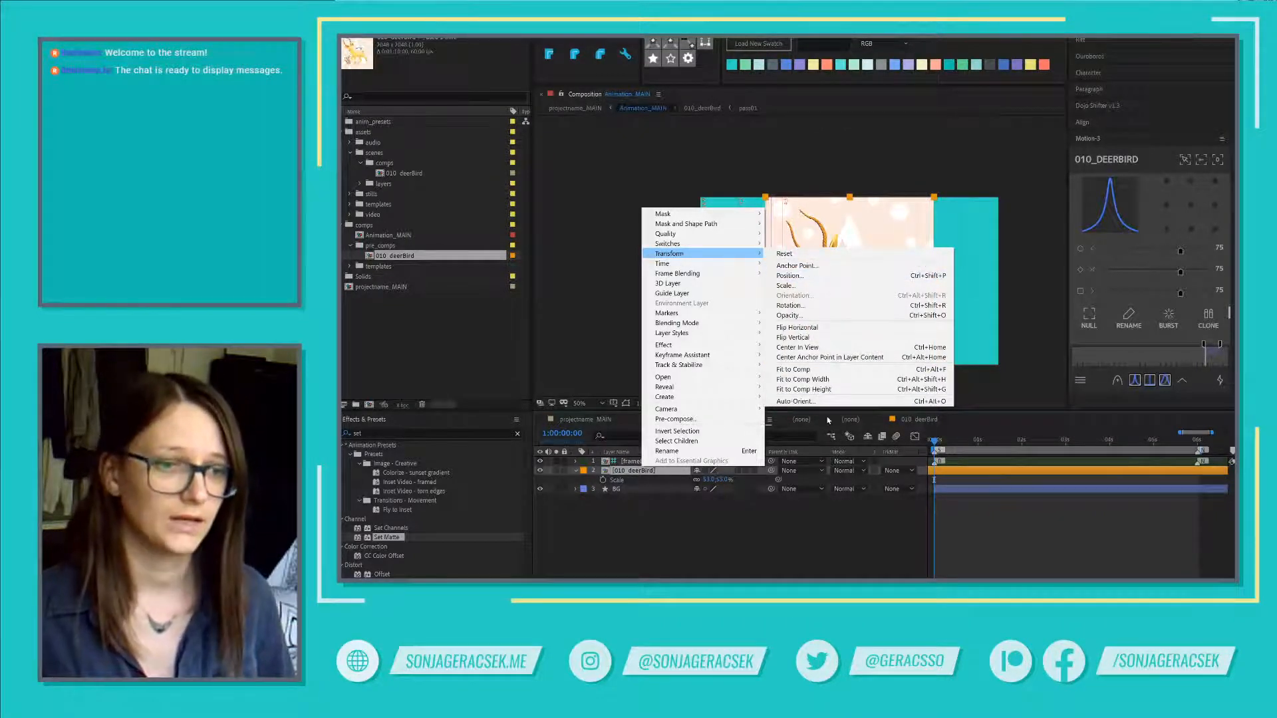
{"action": "left_click", "coordinate": [810, 390]}
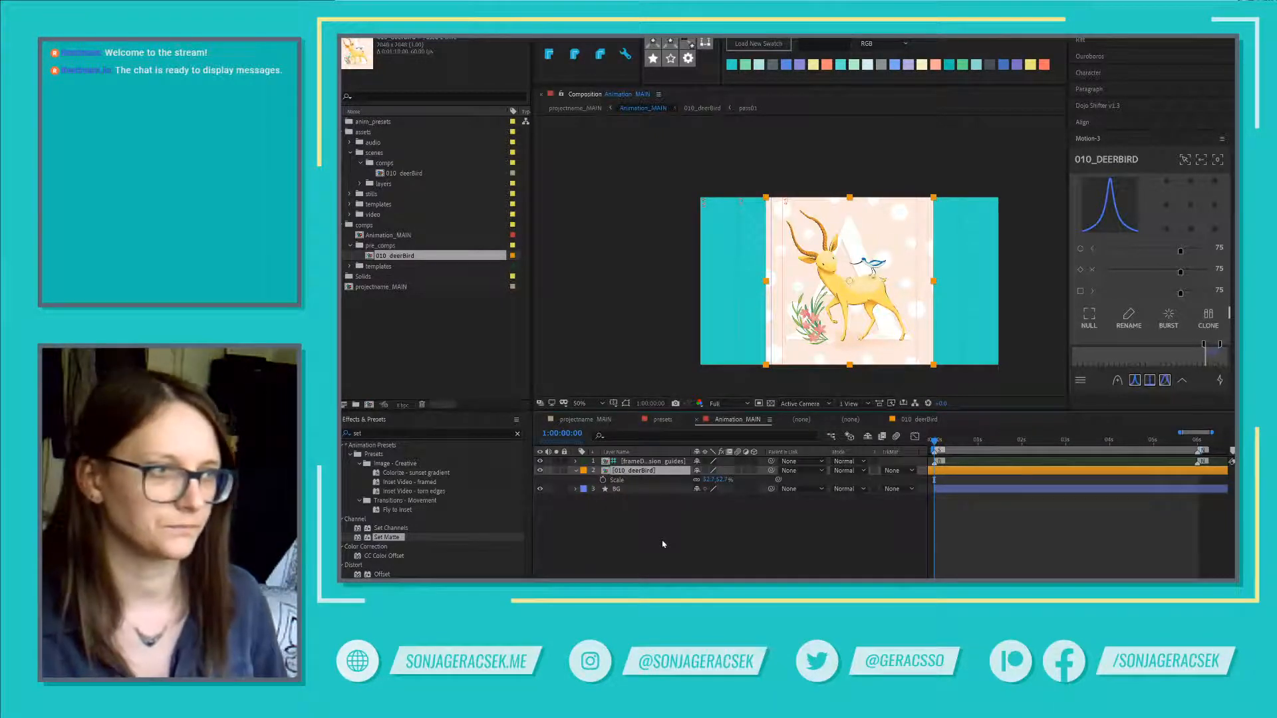
{"action": "left_click", "coordinate": [810, 546]}
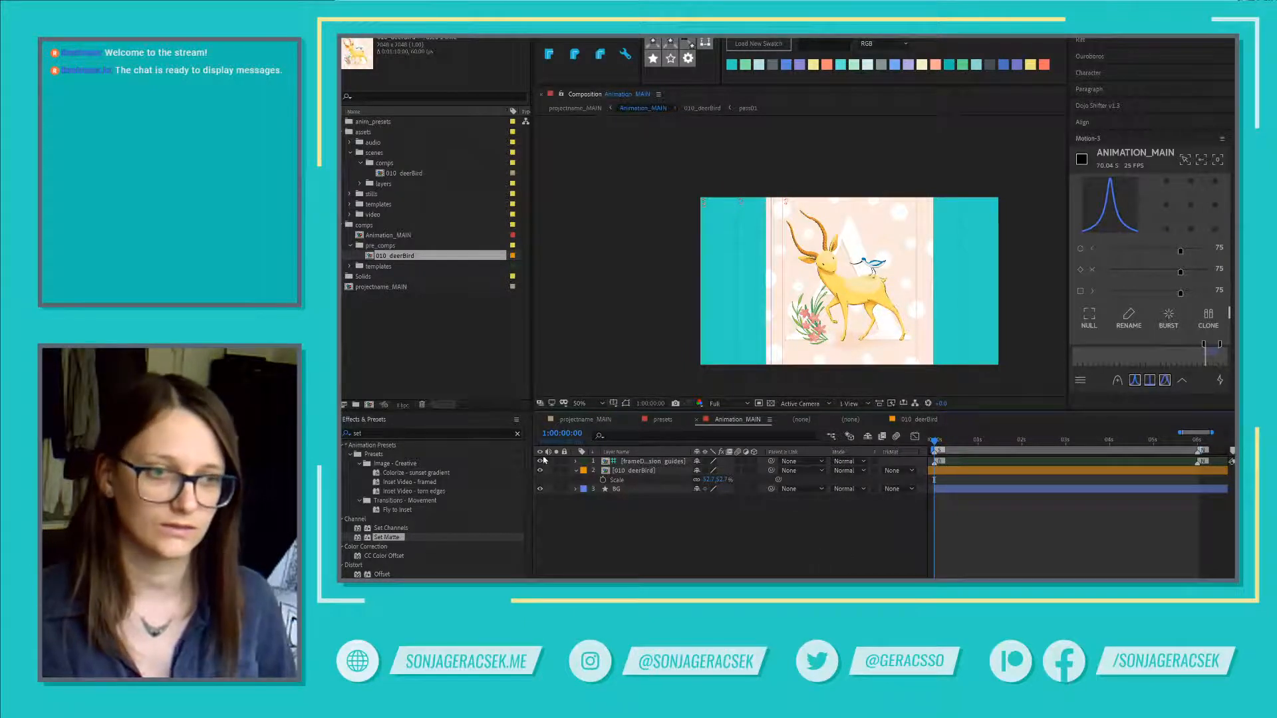
Step: Open the 010_deerBird composition and switch its timeline from source names to layer names
{"action": "double_click", "coordinate": [651, 472]}
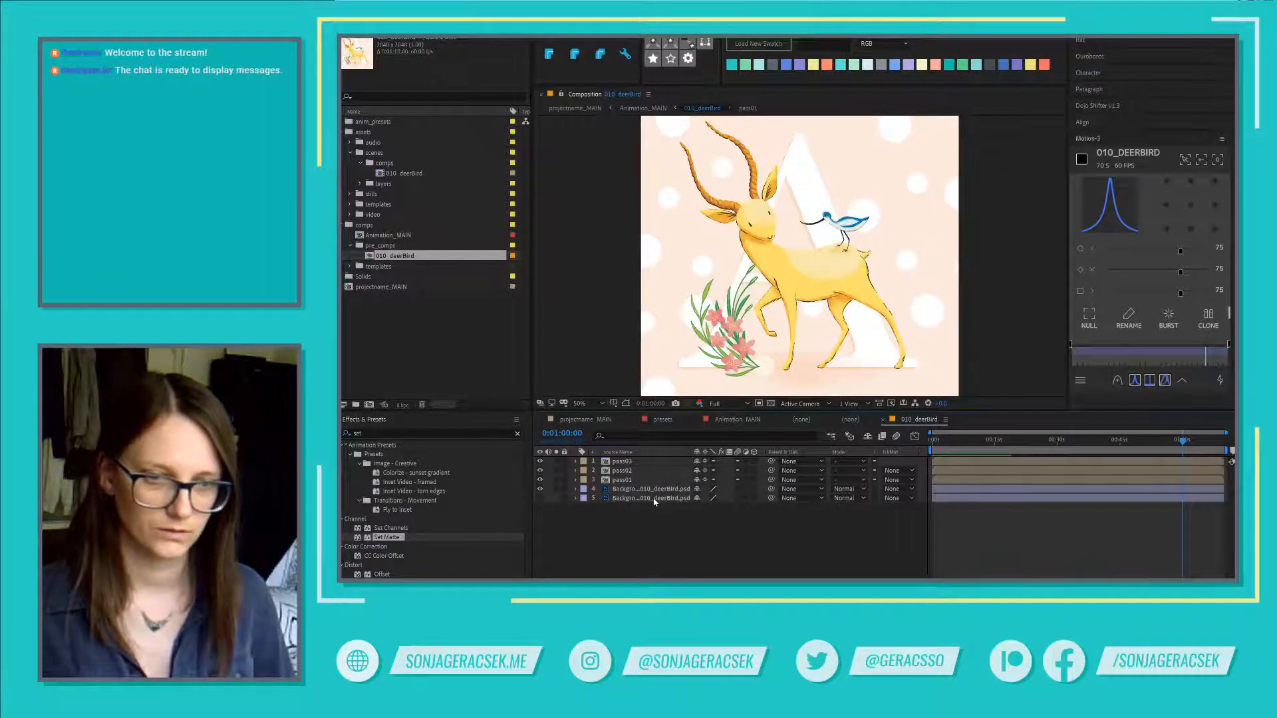
{"action": "left_click", "coordinate": [652, 490]}
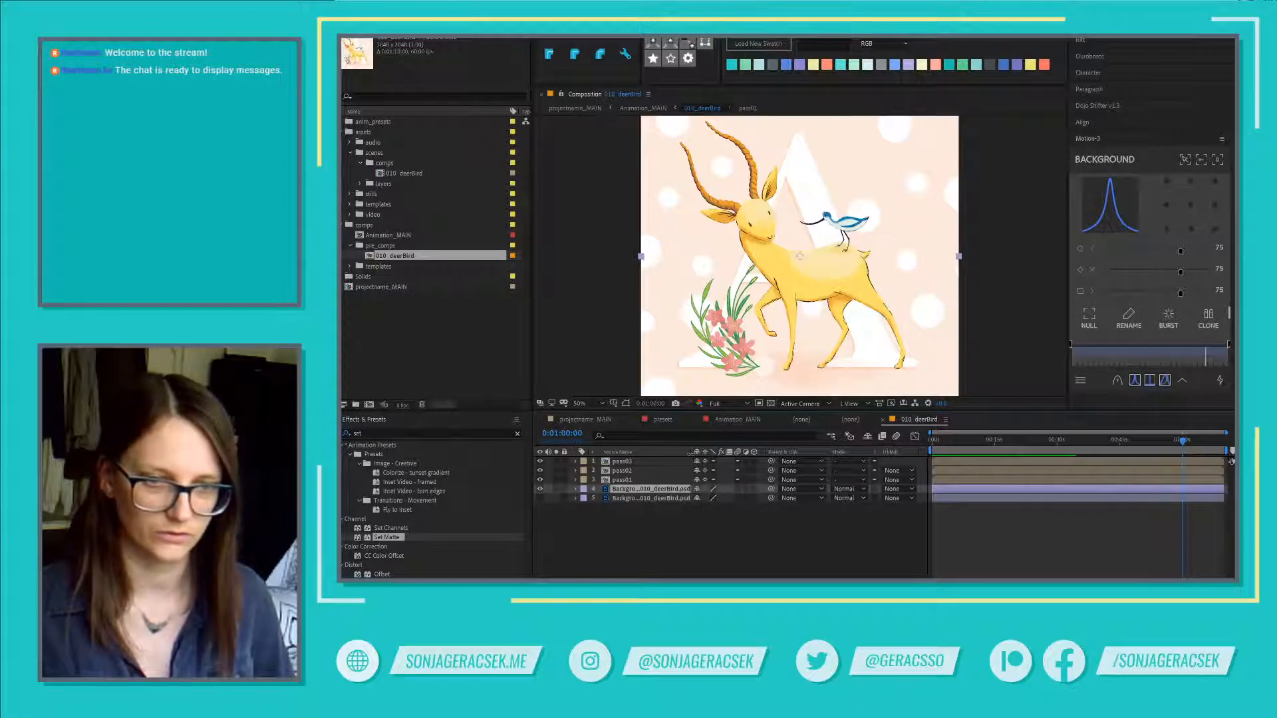
{"action": "left_click", "coordinate": [675, 455]}
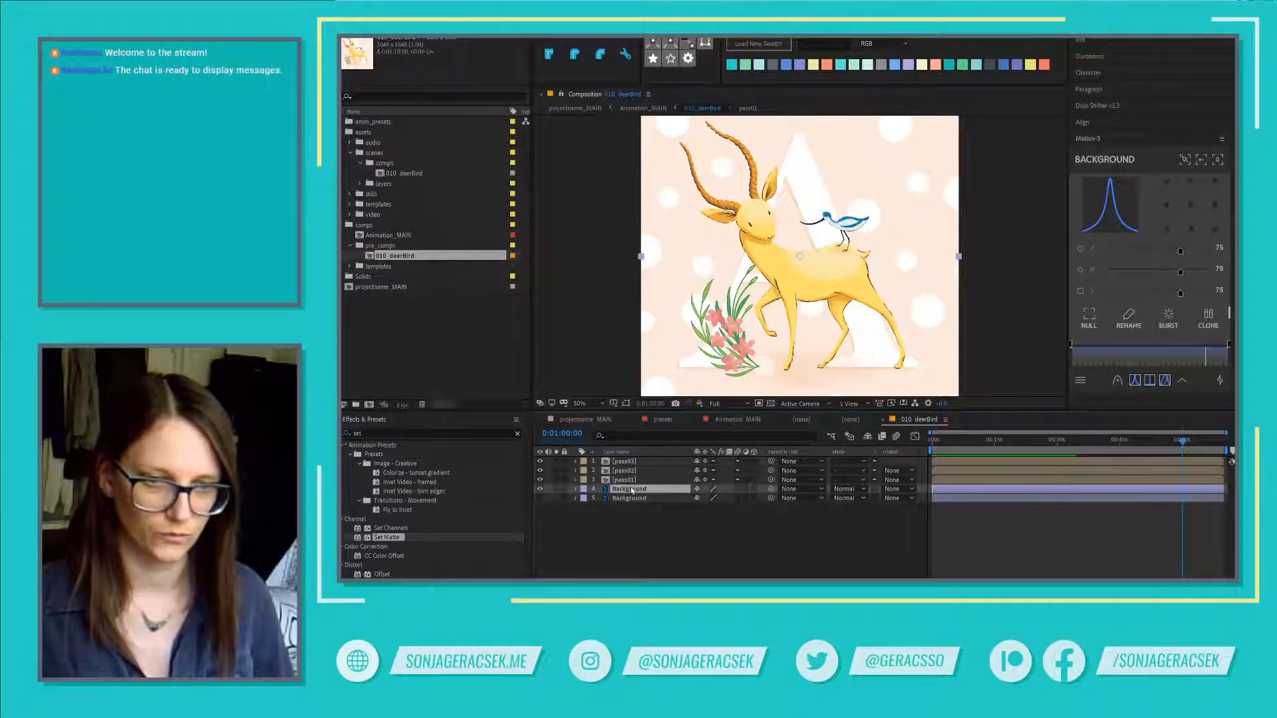
Step: Move the Background layer's anchor point to the middle of its right edge in 010_deerBird
{"action": "scroll", "coordinate": [779, 334], "scroll_direction": "down", "scroll_amount": 2}
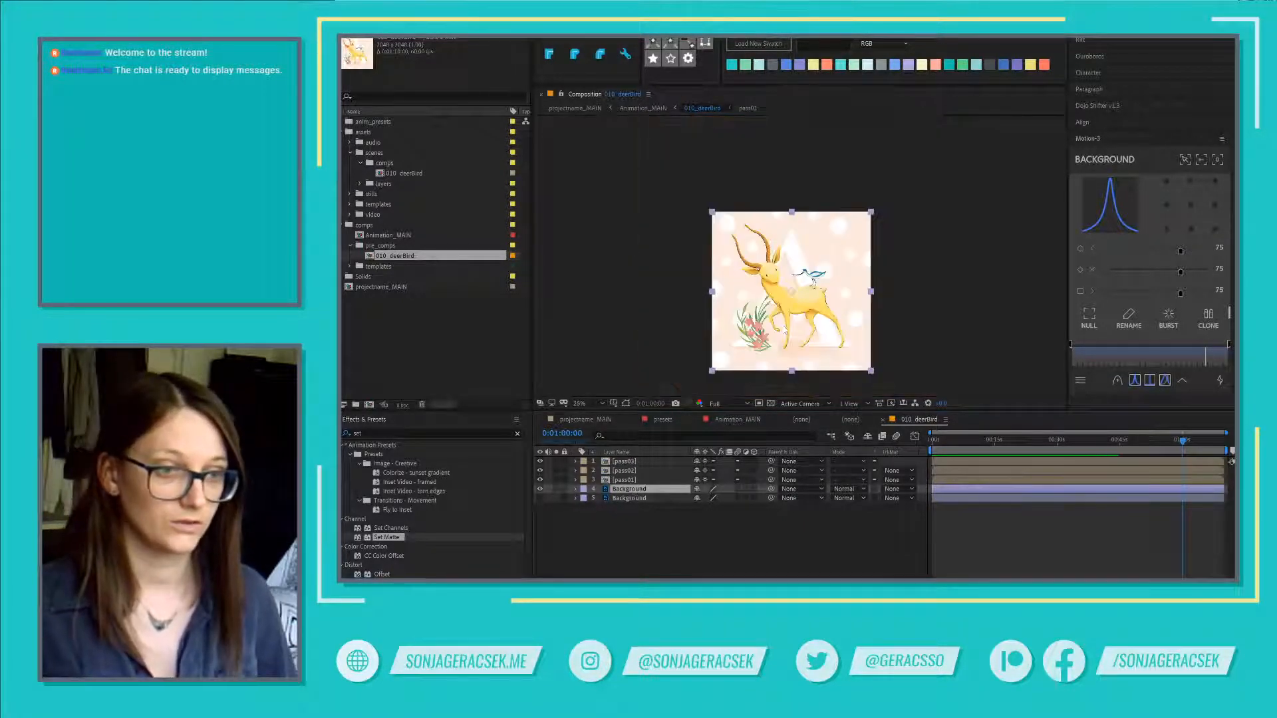
{"action": "left_click", "coordinate": [1215, 208]}
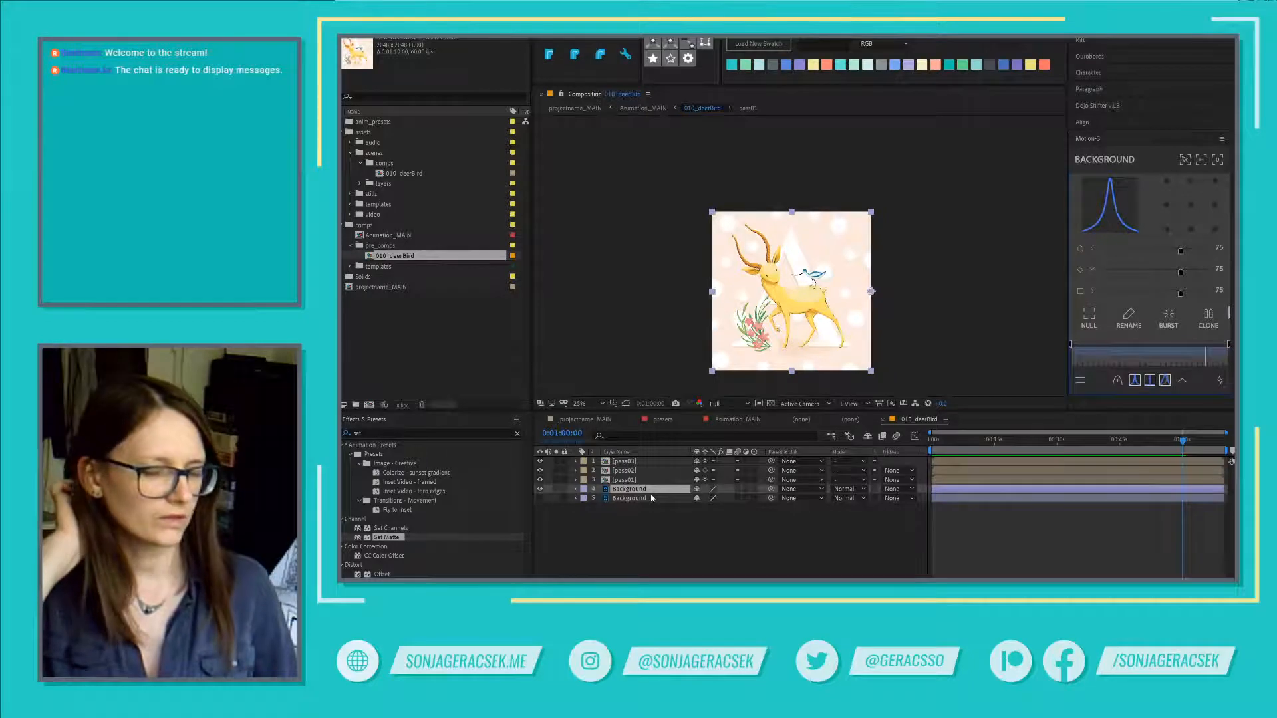
Step: Search the effects for "dup", "clo" and "rep", and apply CC RepeTile to the Background layer
{"action": "left_click", "coordinate": [377, 435]}
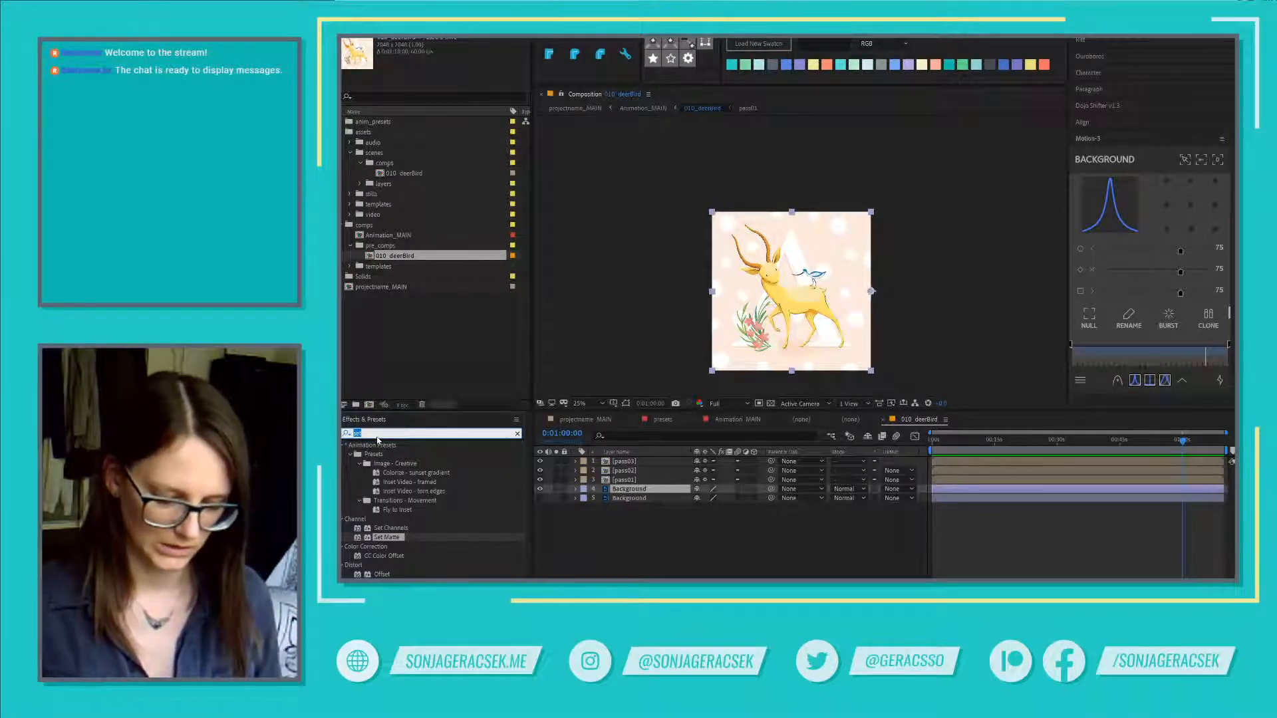
{"action": "type", "text": "dup"}
{"action": "key", "text": "BackSpace"}
{"action": "key", "text": "BackSpace"}
{"action": "key", "text": "BackSpace"}
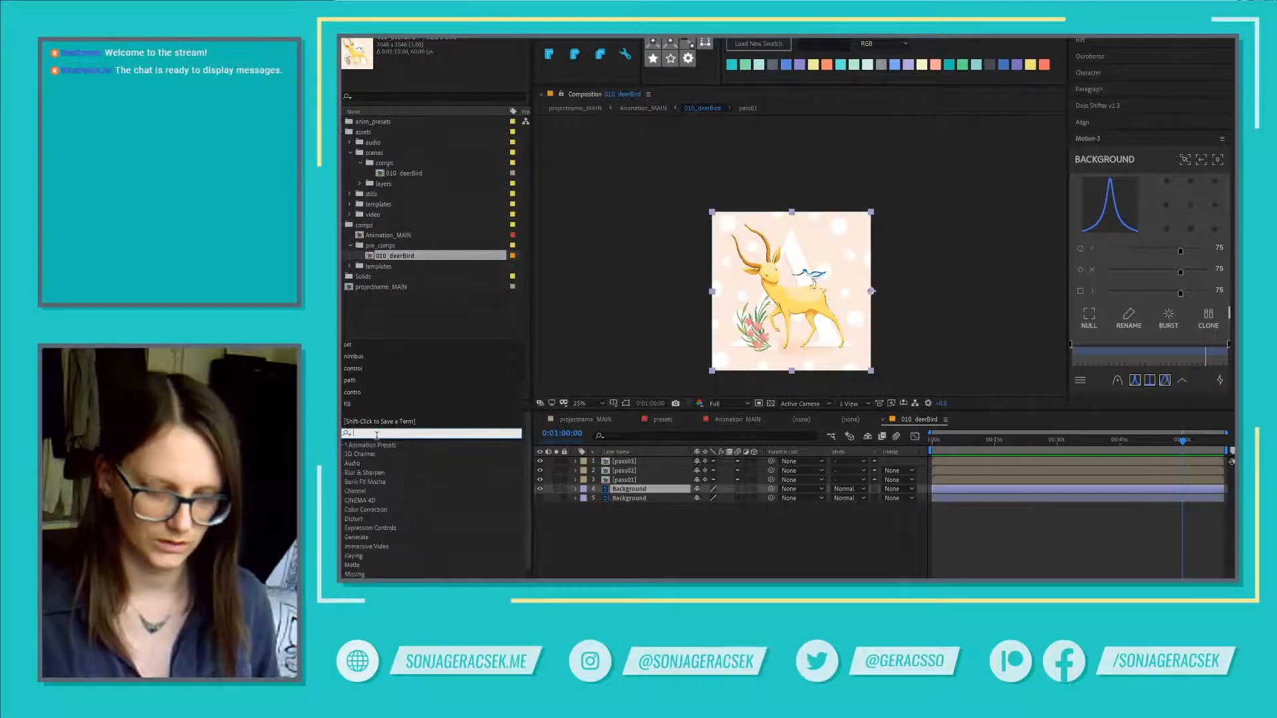
{"action": "type", "text": "clo"}
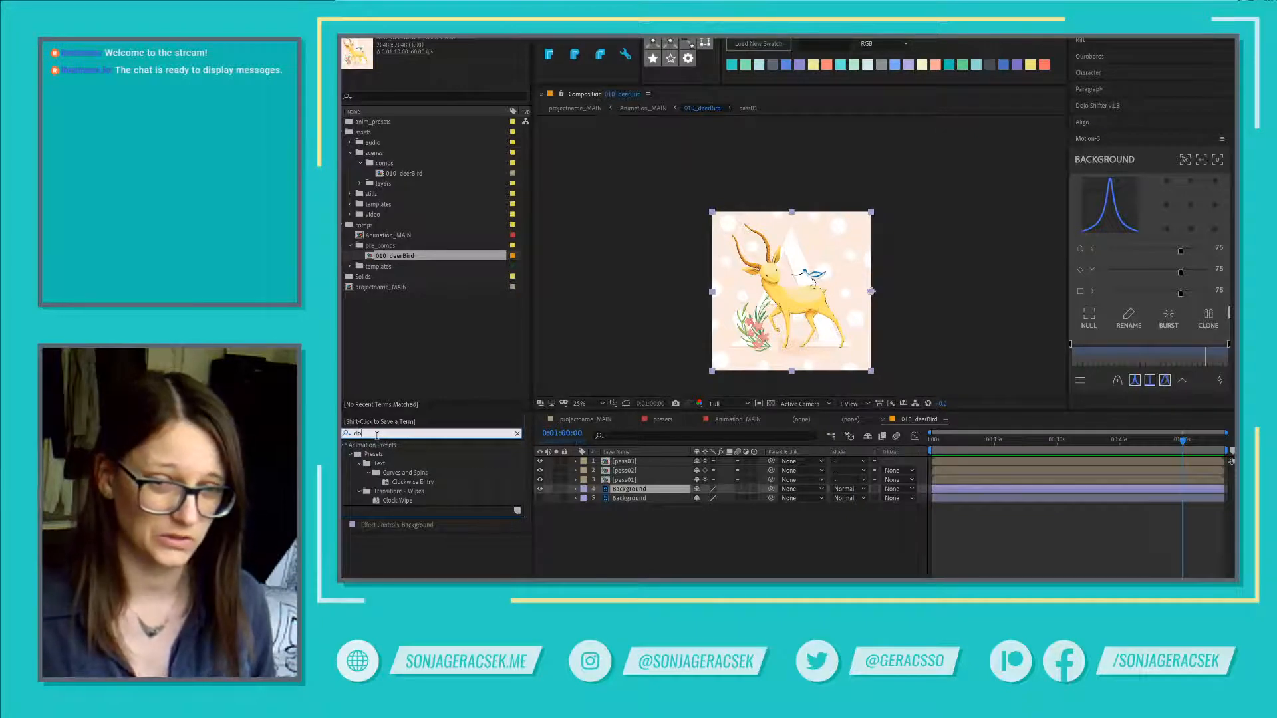
{"action": "key", "text": "BackSpace"}
{"action": "key", "text": "BackSpace"}
{"action": "key", "text": "BackSpace"}
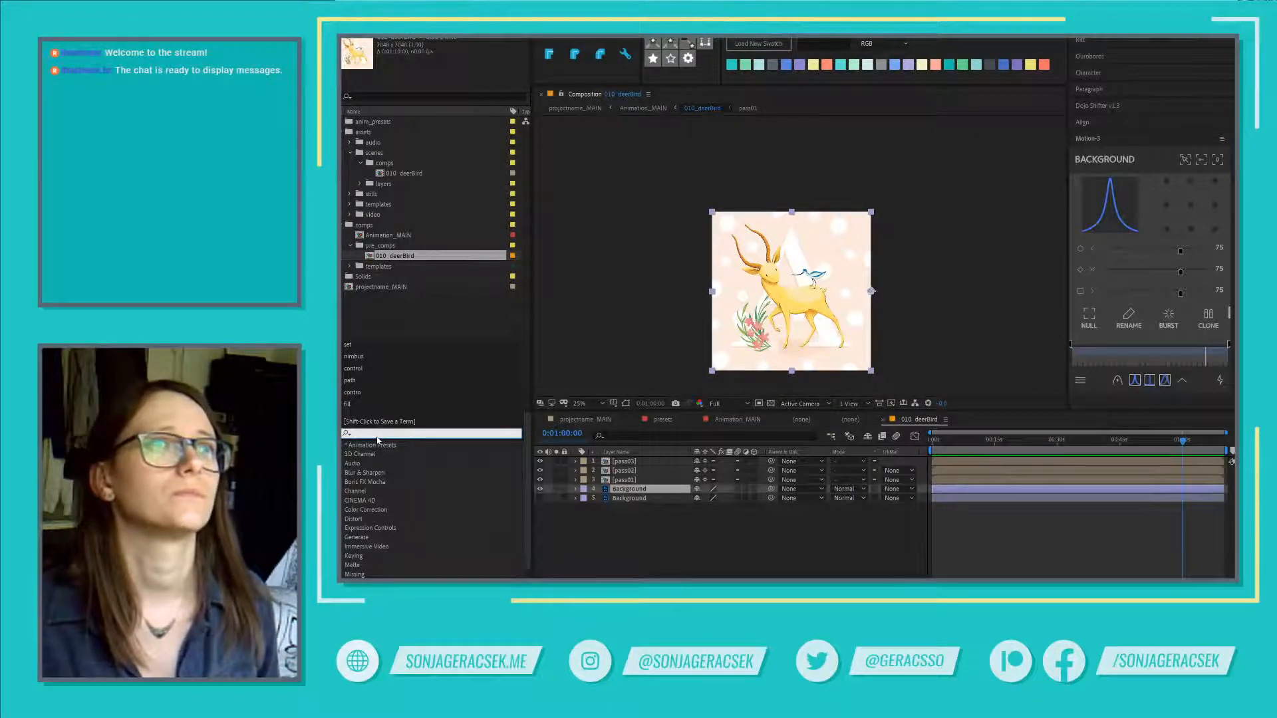
{"action": "type", "text": "rep"}
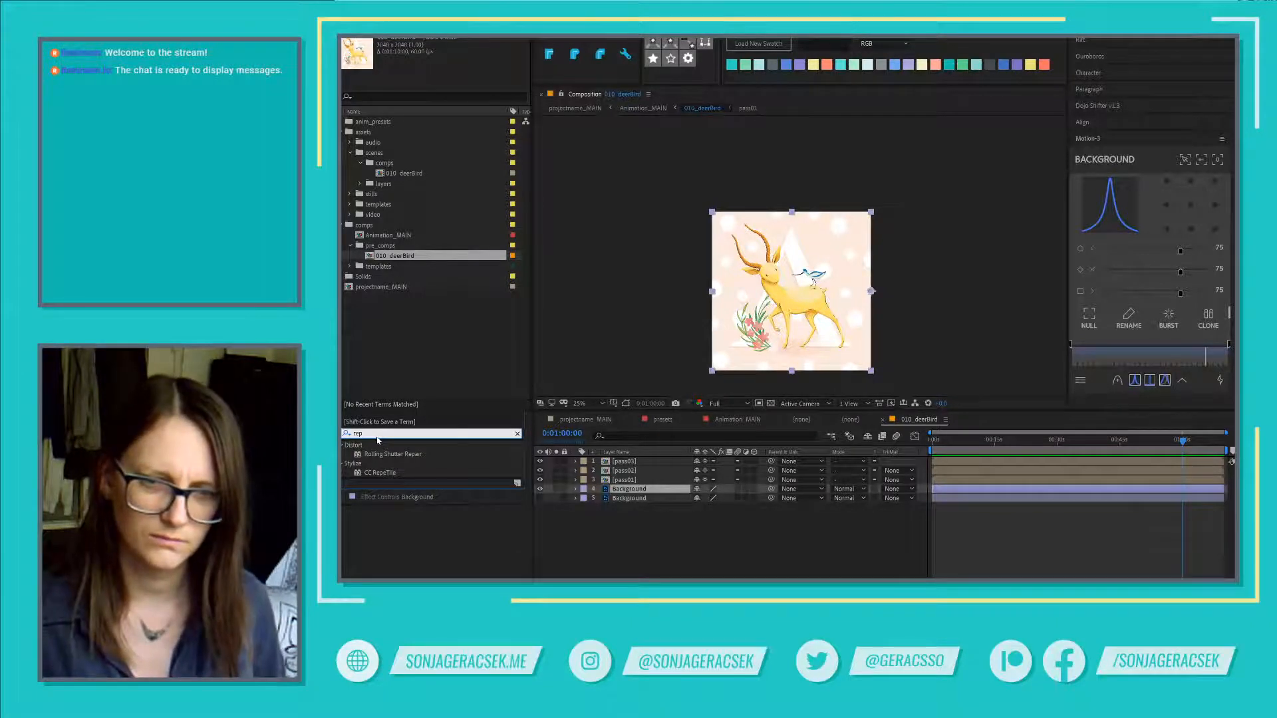
{"action": "double_click", "coordinate": [391, 474]}
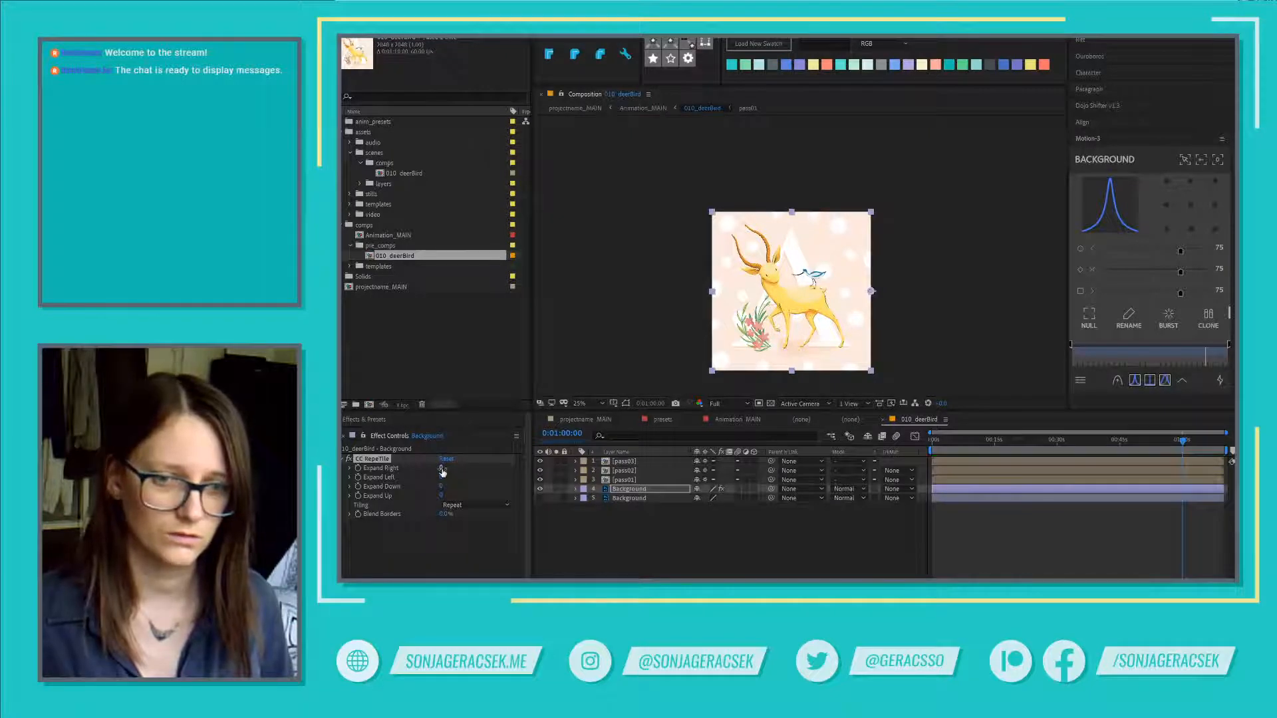
Step: Check the artwork in Animation_MAIN and set the Background layer's CC RepeTile tiling to Checker Flip H
{"action": "right_click", "coordinate": [764, 566]}
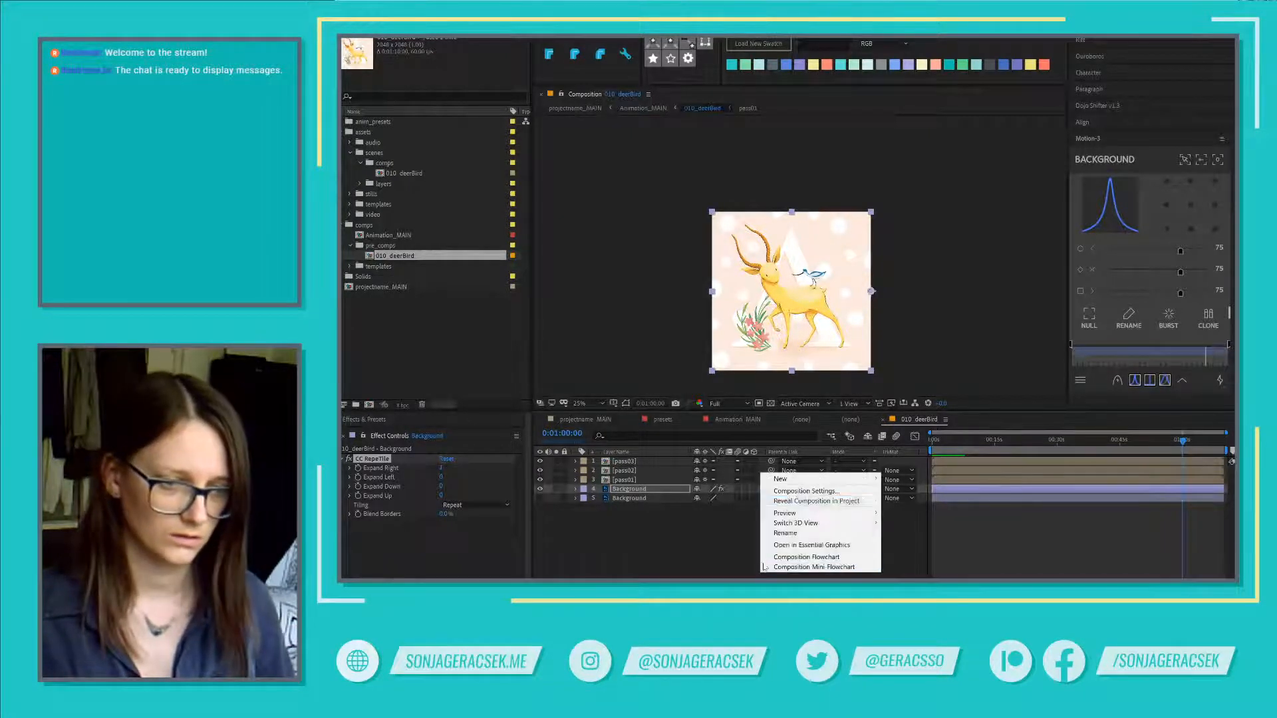
{"action": "left_click", "coordinate": [736, 421]}
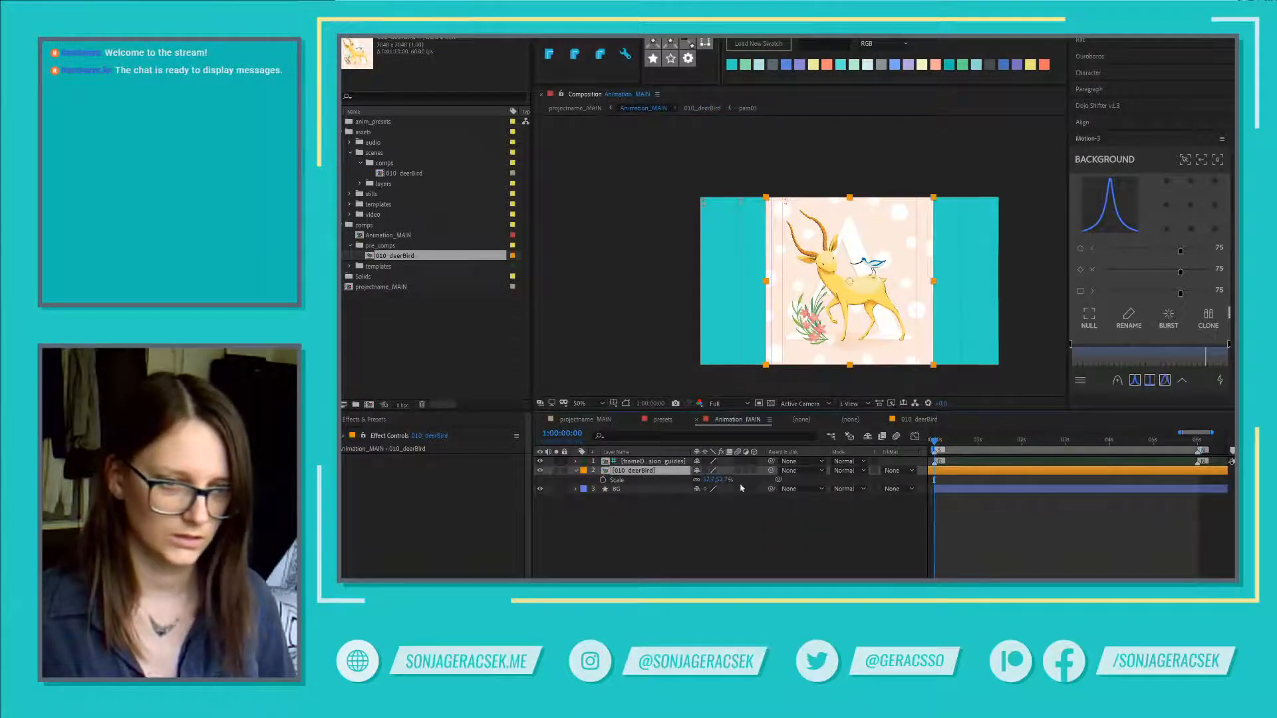
{"action": "left_click", "coordinate": [705, 471]}
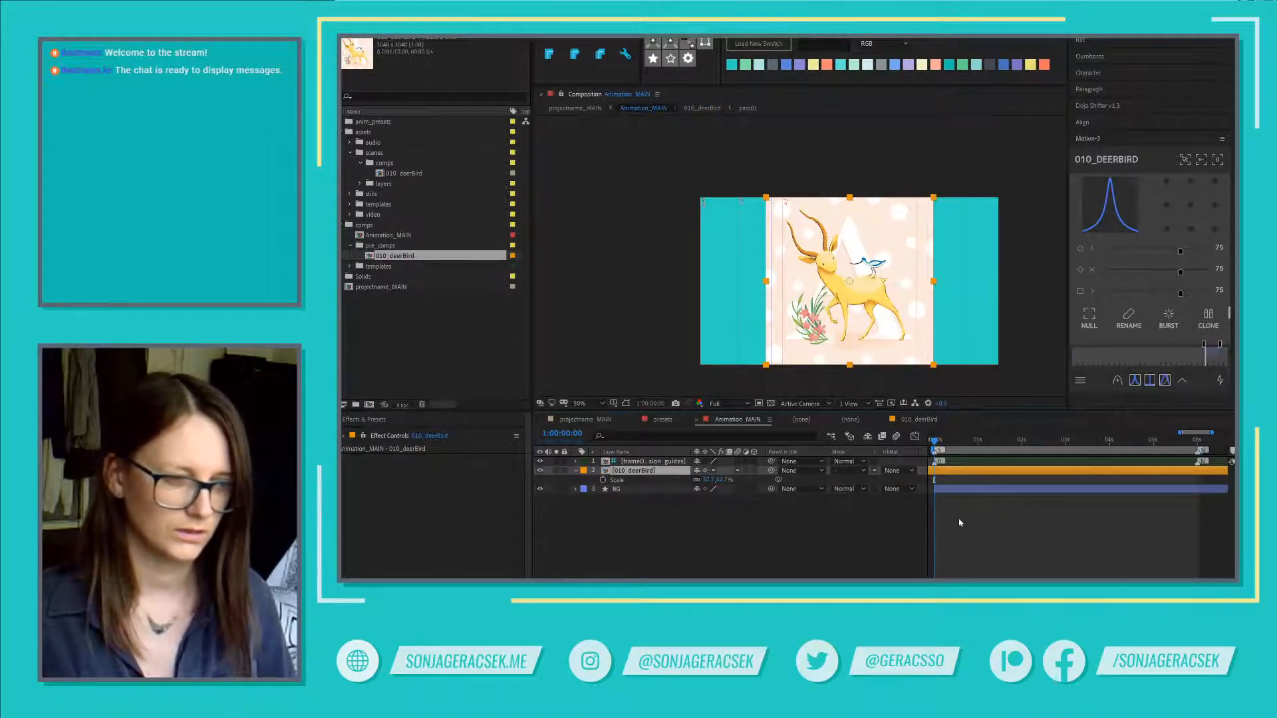
{"action": "double_click", "coordinate": [959, 471]}
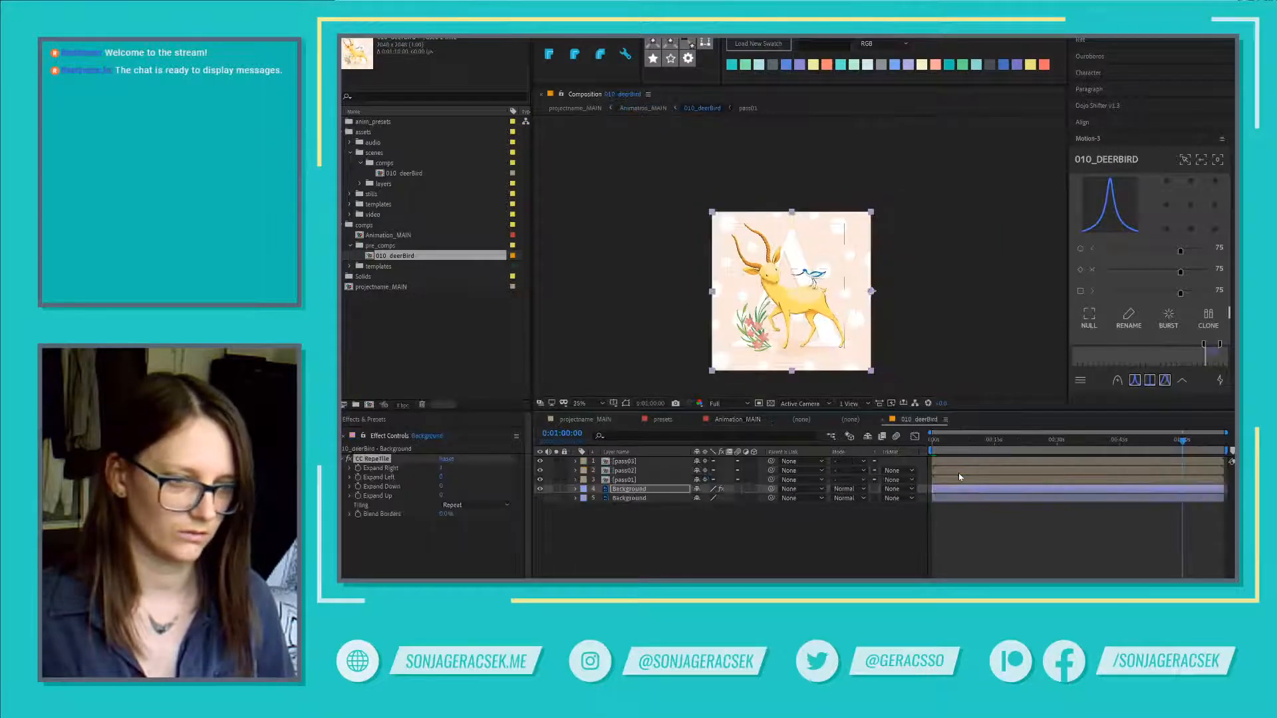
{"action": "left_click", "coordinate": [467, 508]}
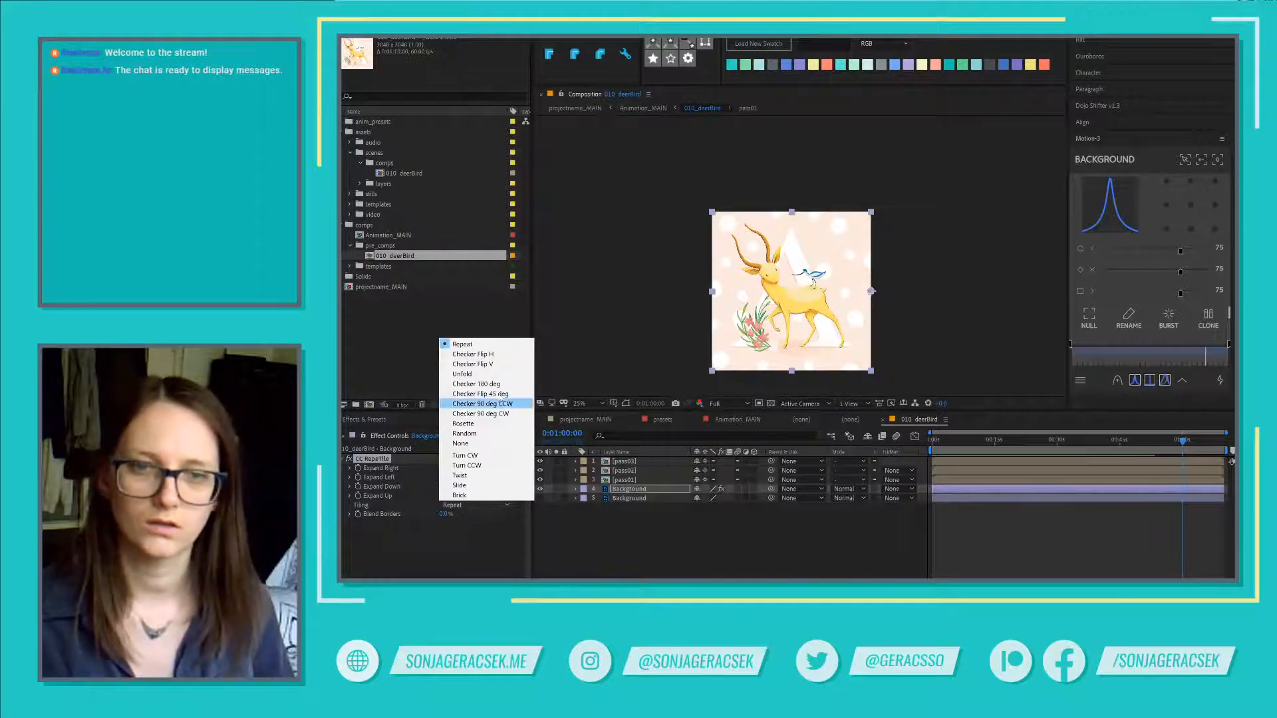
{"action": "left_click", "coordinate": [498, 356]}
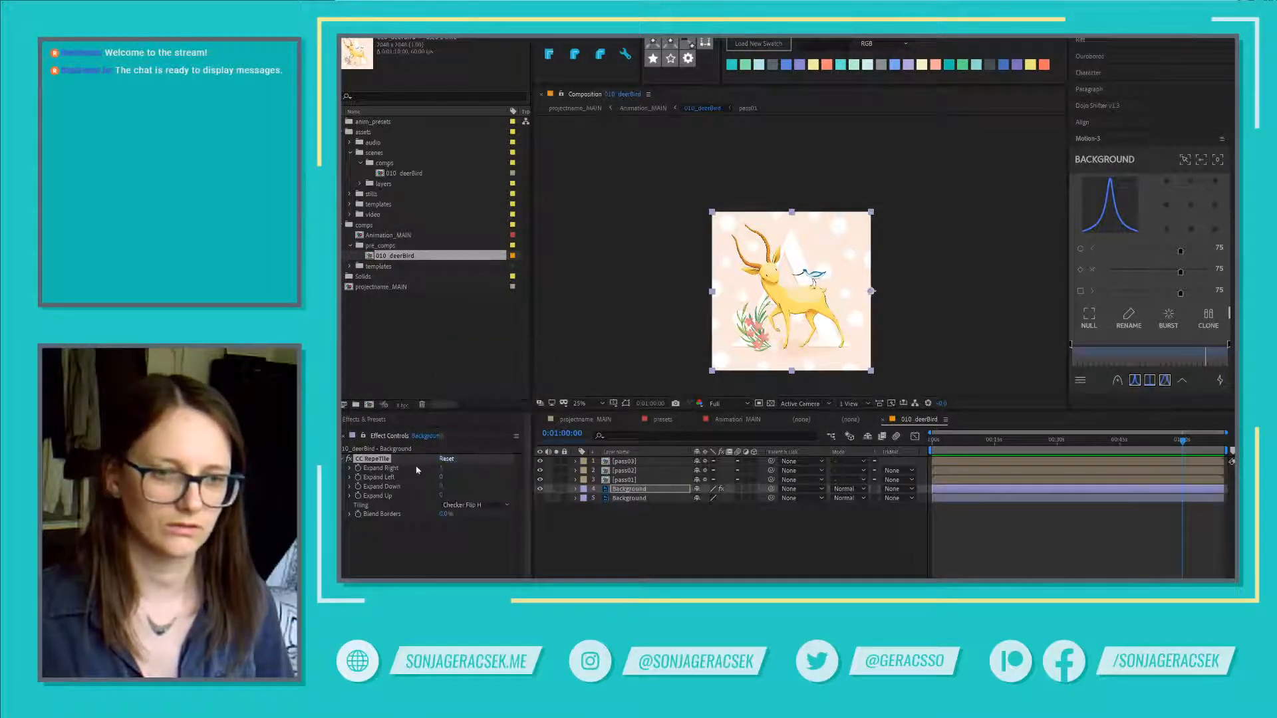
Step: Review the artwork in projectname_MAIN and Animation_MAIN, and look at the composition settings of 010_deerBird
{"action": "left_click", "coordinate": [584, 420]}
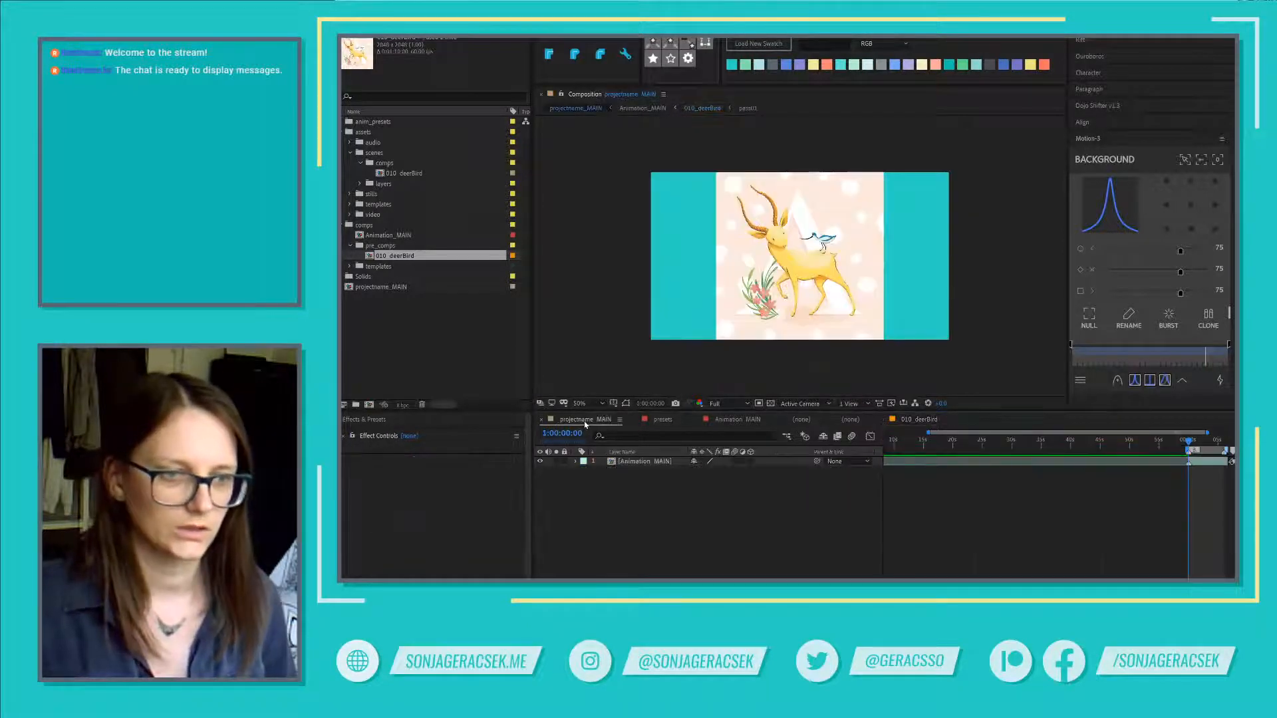
{"action": "double_click", "coordinate": [638, 461]}
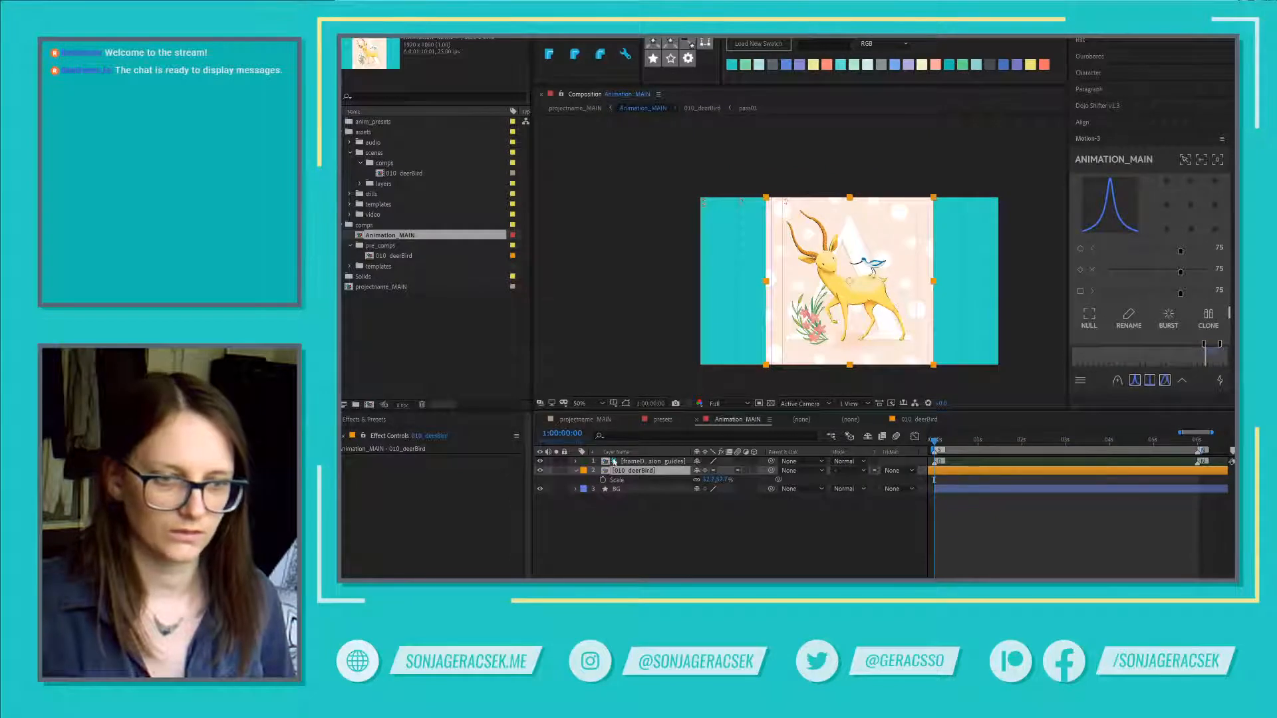
{"action": "left_click", "coordinate": [633, 472]}
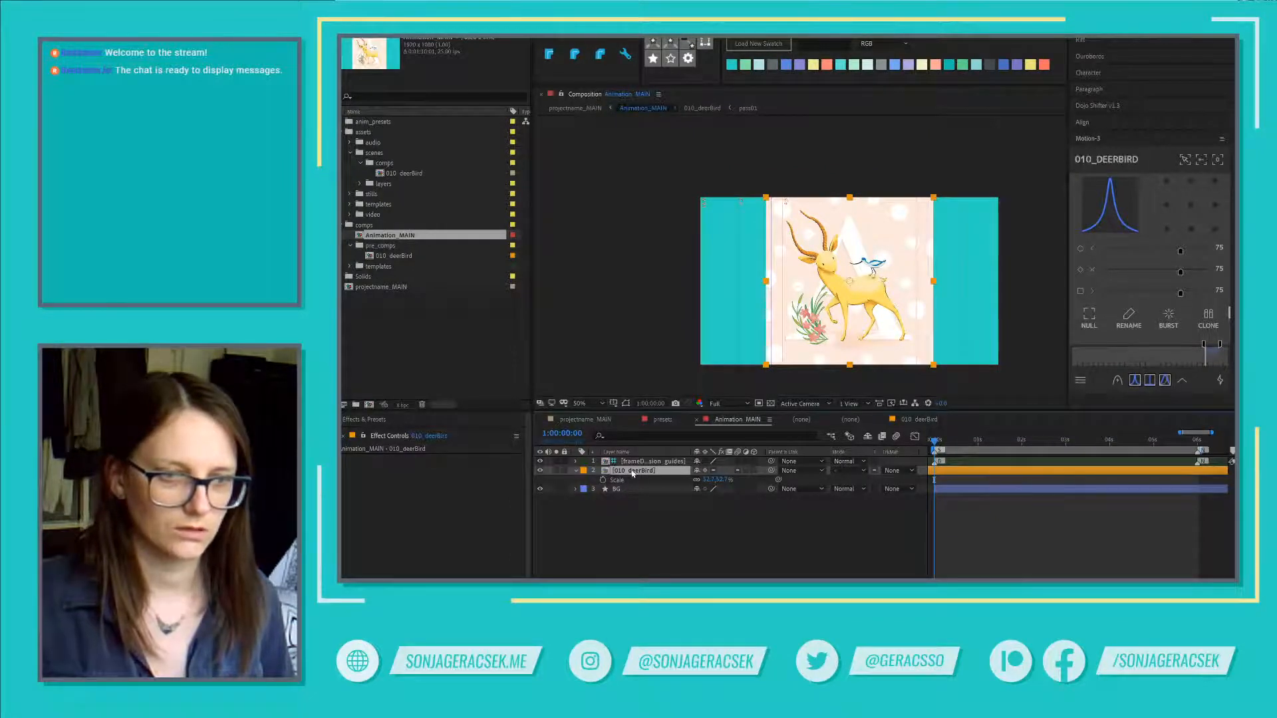
{"action": "double_click", "coordinate": [633, 471]}
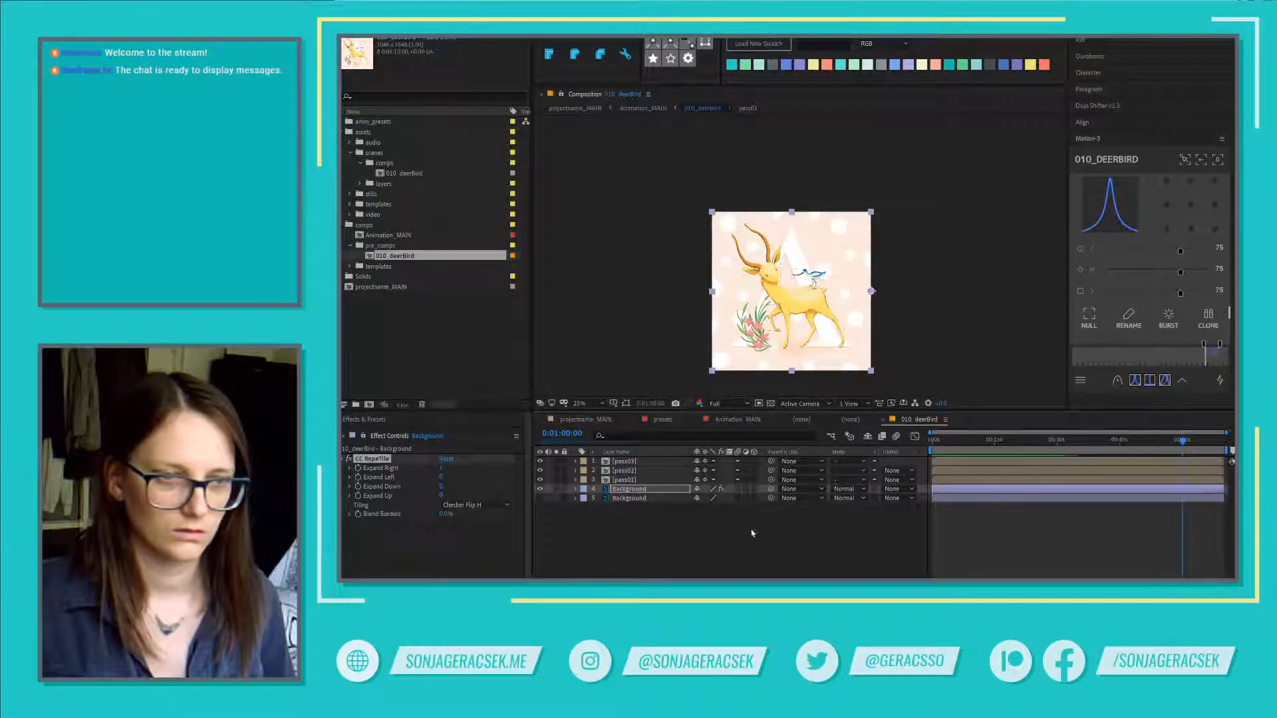
{"action": "right_click", "coordinate": [689, 543]}
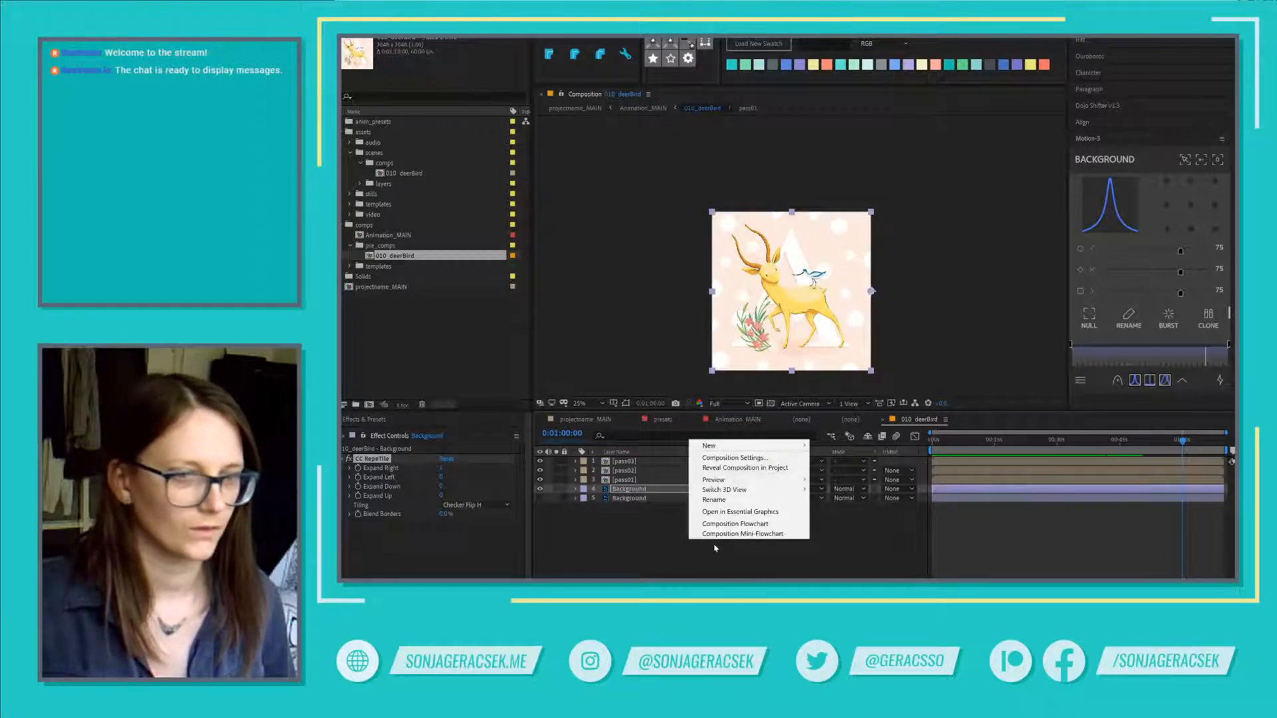
{"action": "left_click", "coordinate": [720, 463]}
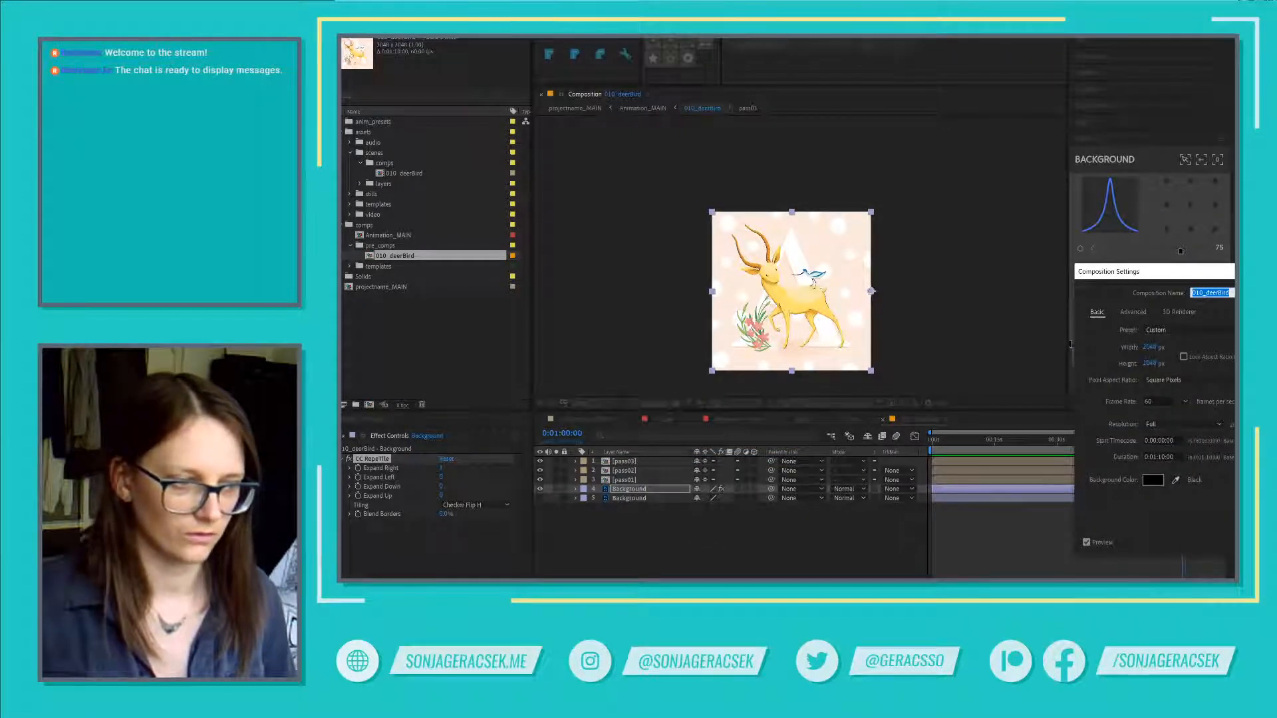
{"action": "key", "text": "Escape"}
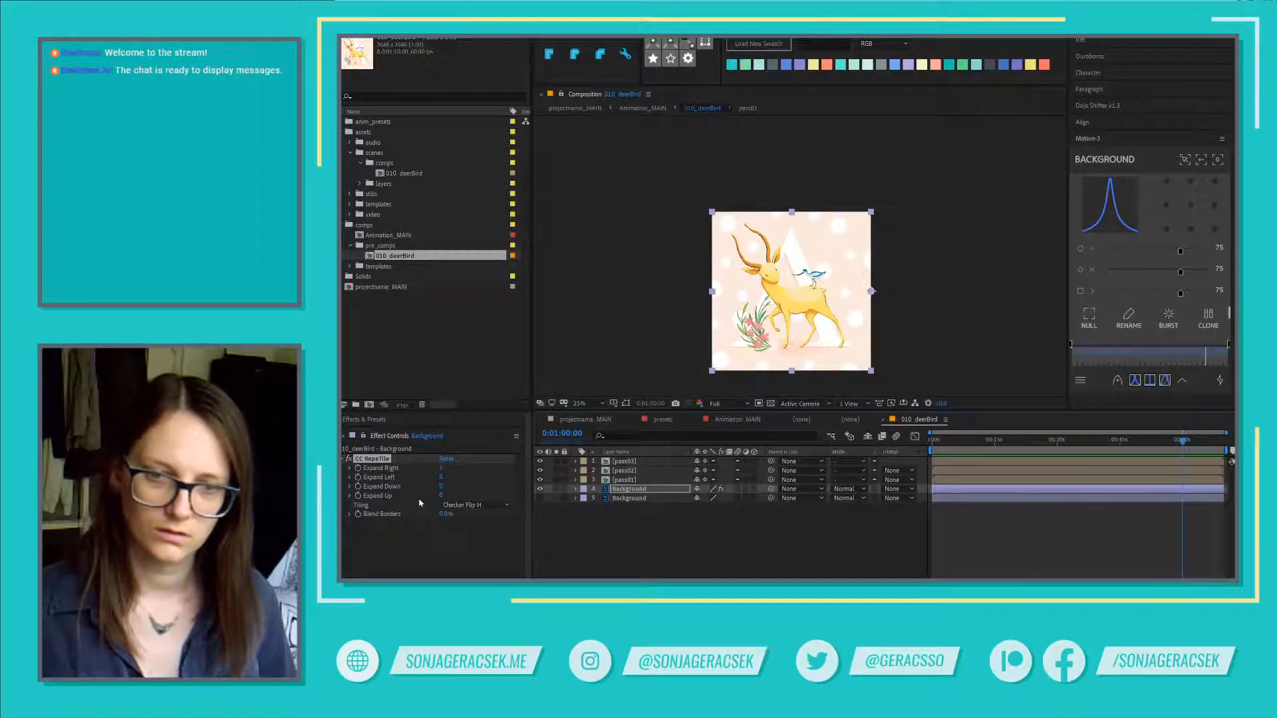
Step: Set the Expand Right value of the Background layer's CC RepeTile effect to 1
{"action": "left_click", "coordinate": [441, 468]}
{"action": "type", "text": "1"}
{"action": "key", "text": "Return"}
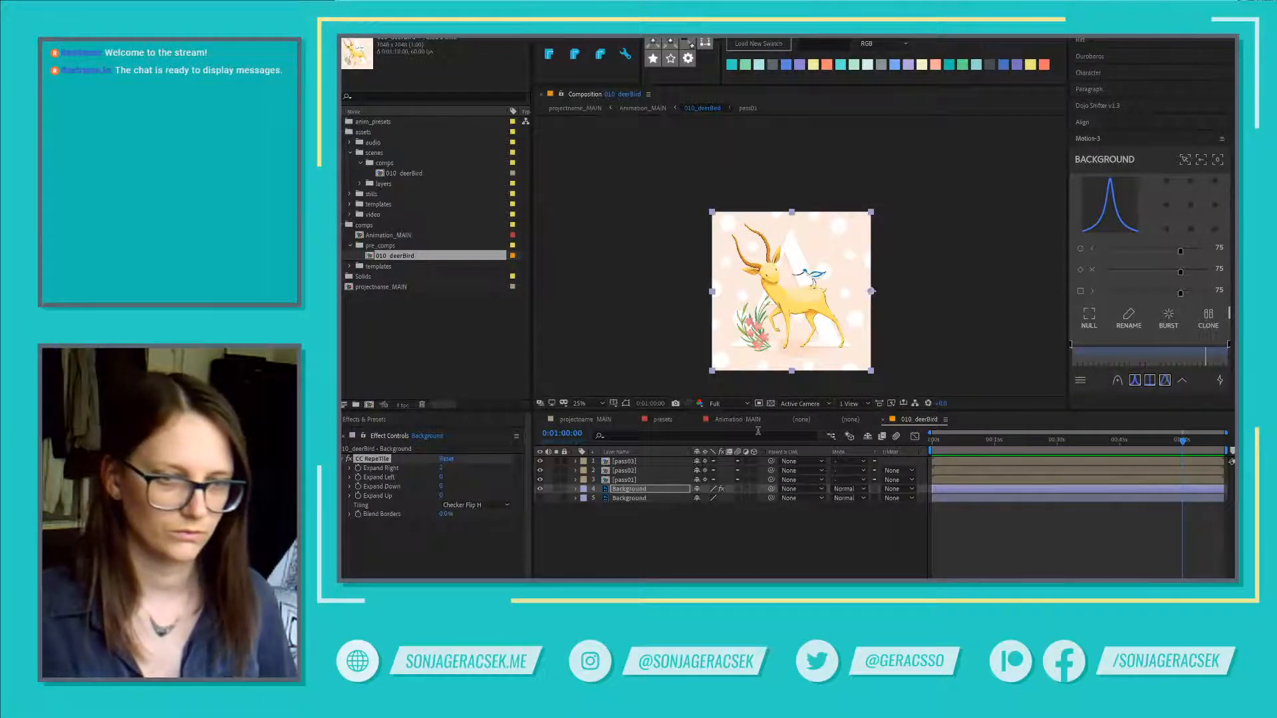
Step: Arrange the open timelines in the order presets, projectname_MAIN, Animation_MAIN, 010_deerBird, and close the empty ones
{"action": "left_click_drag", "start_coordinate": [590, 422], "coordinate": [734, 421]}
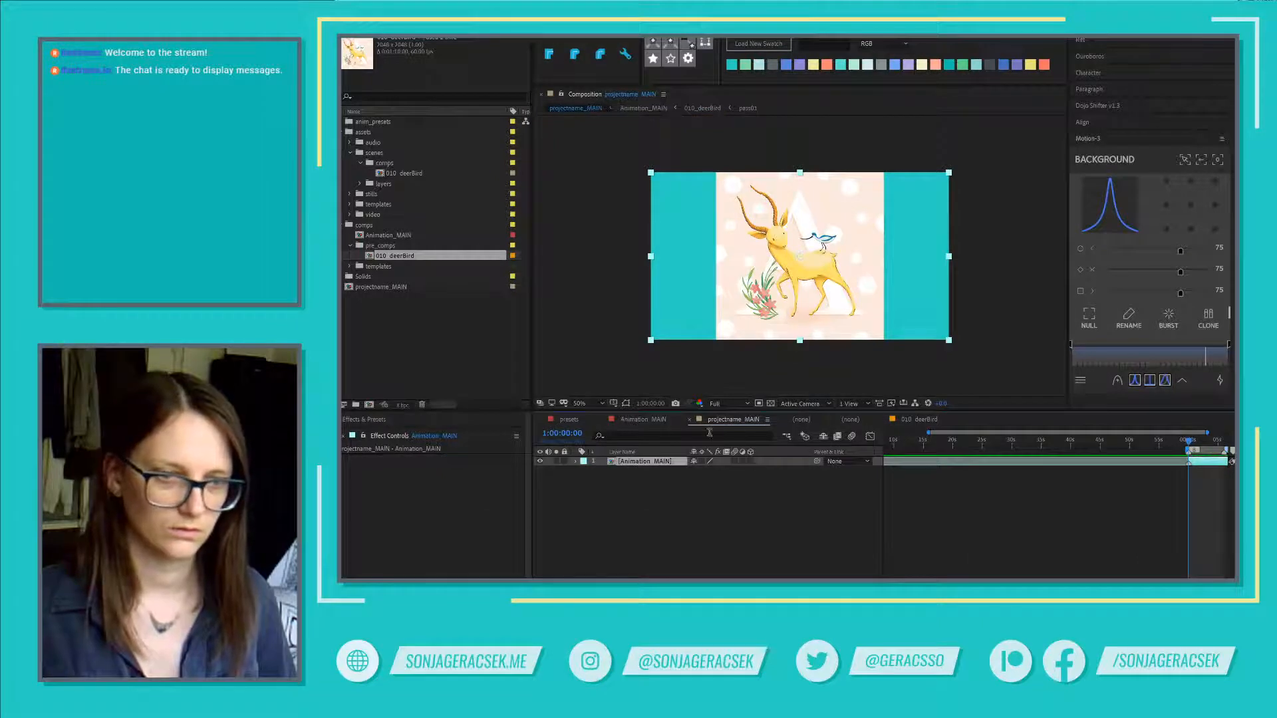
{"action": "left_click_drag", "start_coordinate": [645, 420], "coordinate": [727, 425]}
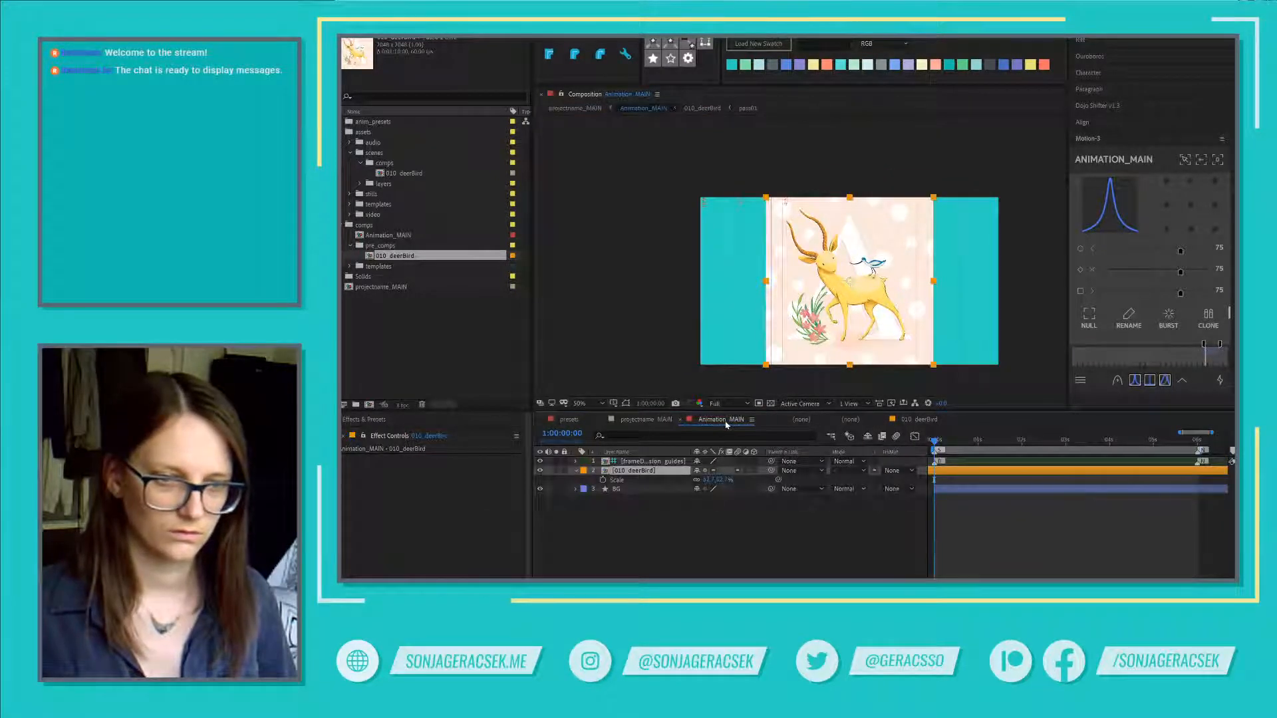
{"action": "left_click", "coordinate": [803, 422]}
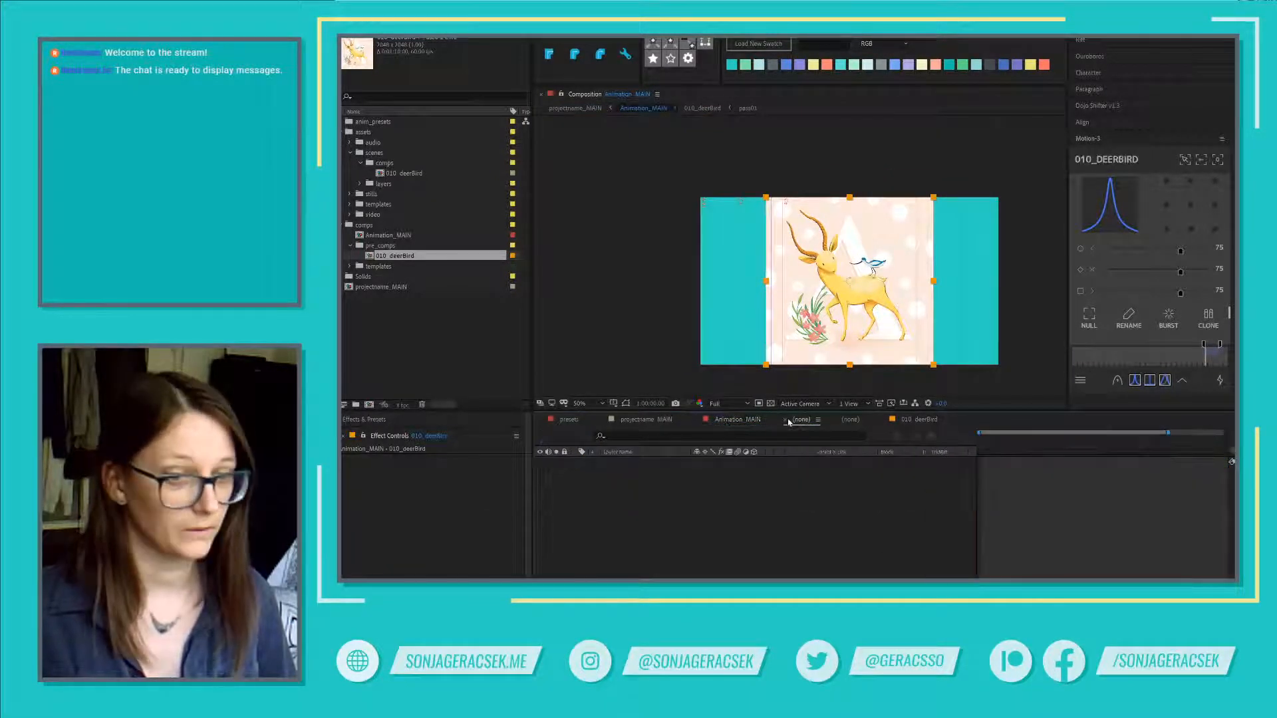
{"action": "left_click", "coordinate": [786, 421]}
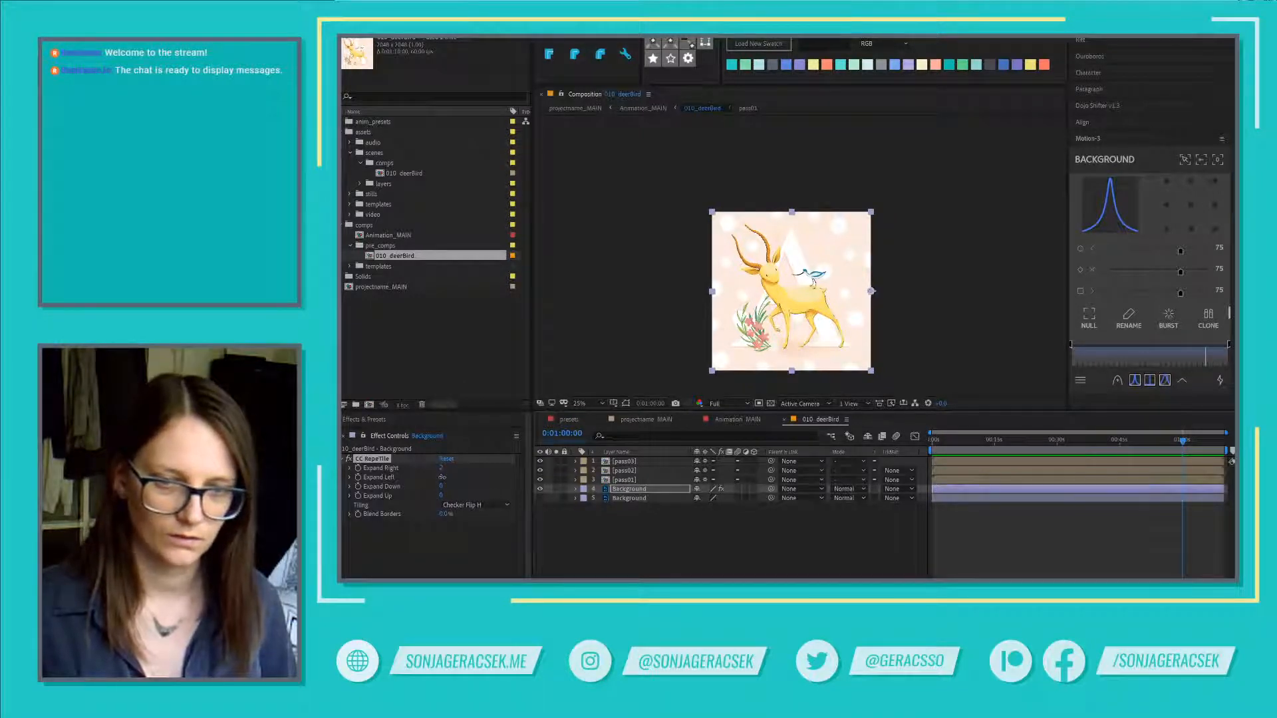
Step: Increase CC RepeTile's Expand Left value slightly and inspect the background's extended left edge in Animation_MAIN
{"action": "left_click_drag", "start_coordinate": [441, 477], "coordinate": [457, 477]}
{"action": "left_click", "coordinate": [735, 420]}
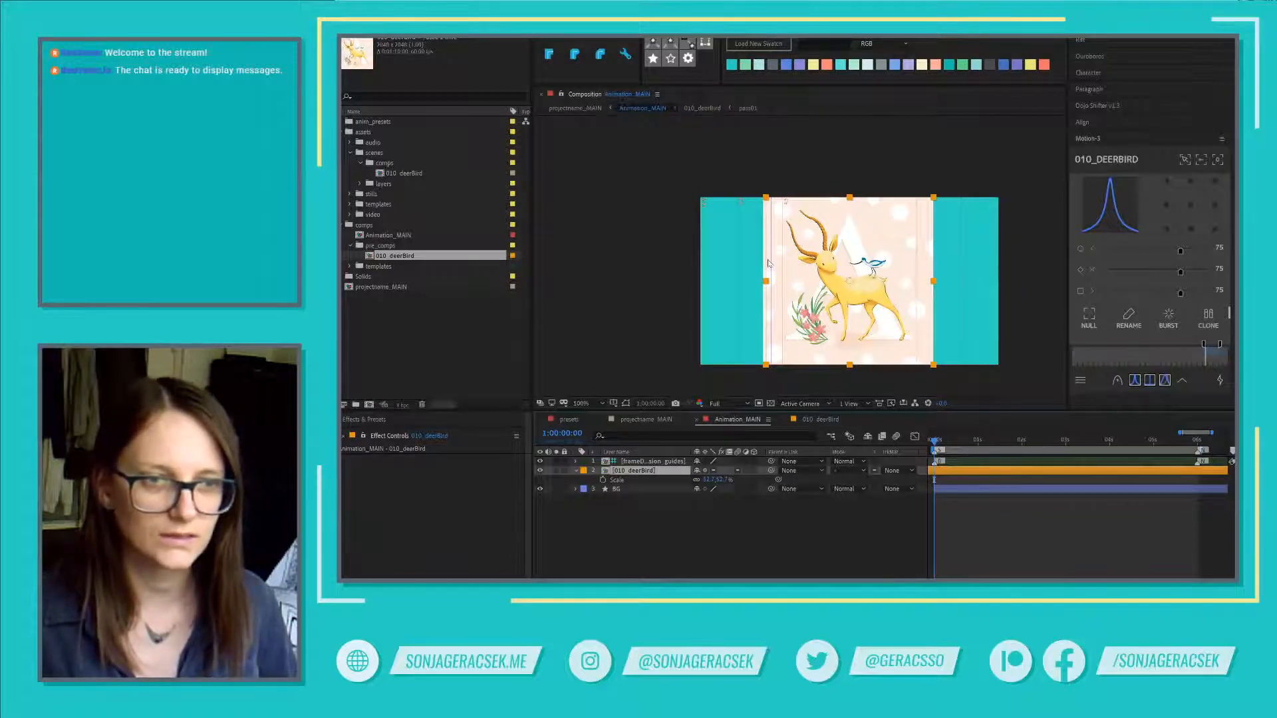
{"action": "scroll", "coordinate": [767, 261], "scroll_direction": "up", "scroll_amount": 3}
{"action": "scroll", "coordinate": [768, 260], "scroll_direction": "down", "scroll_amount": 3}
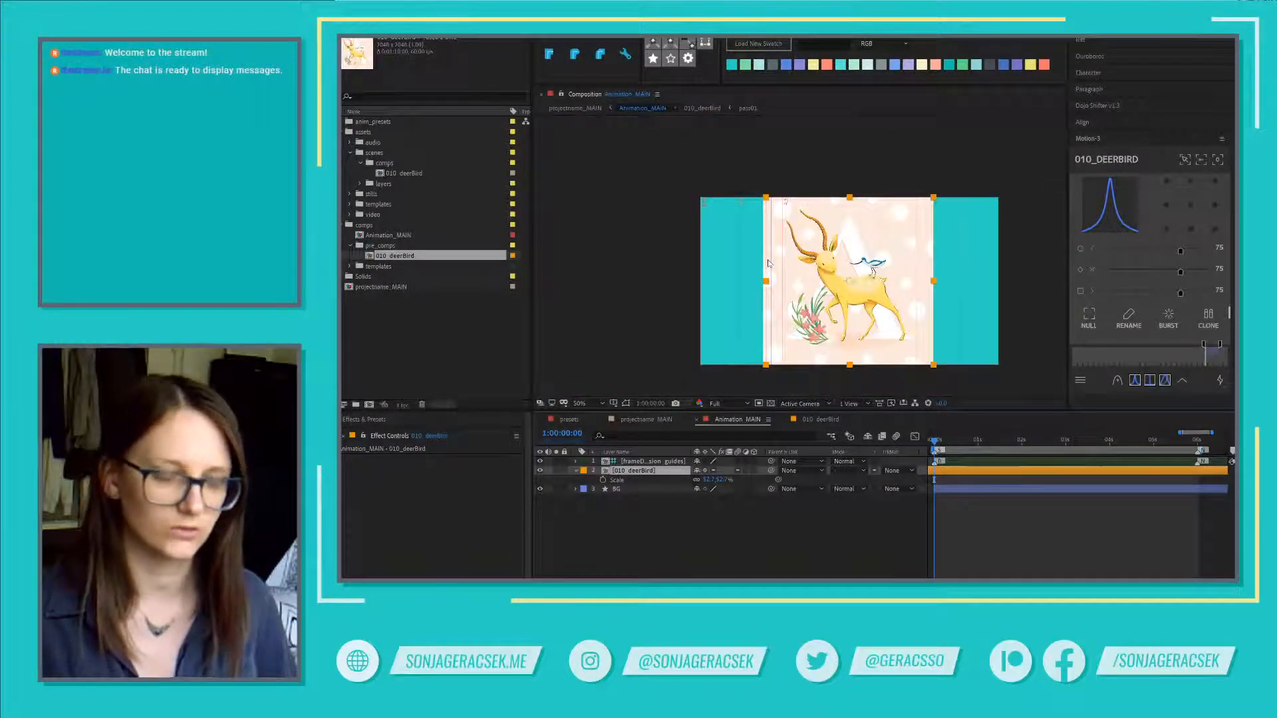
Step: Return to 010_deerBird and delete the CC RepeTile effect from the Background layer
{"action": "left_click", "coordinate": [817, 419]}
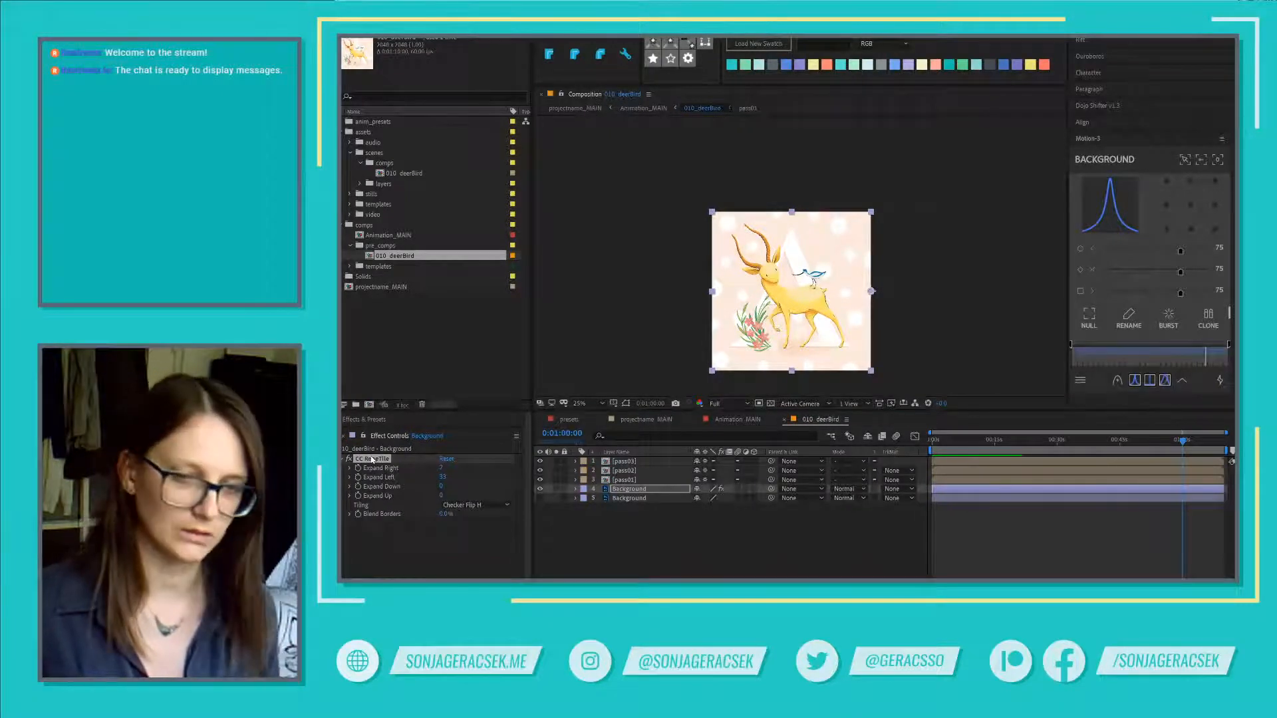
{"action": "key", "text": "Delete"}
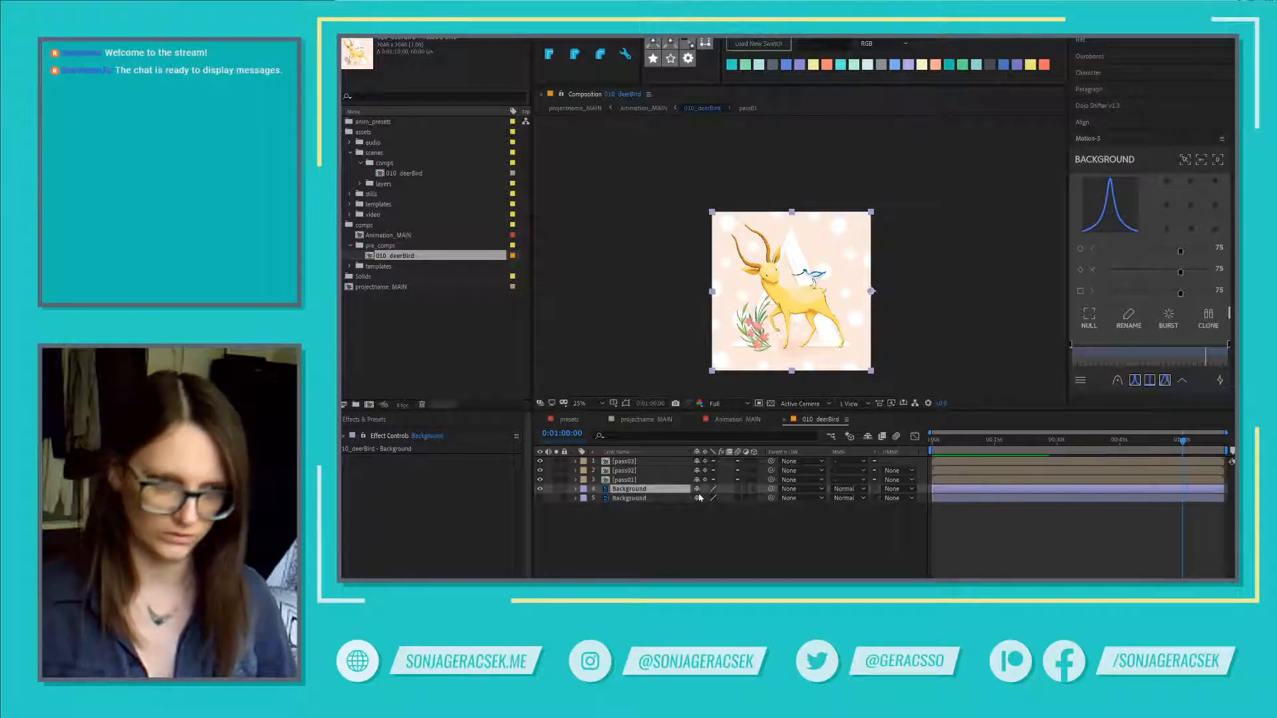
Step: Duplicate the Background layer and flip the copy horizontally about its right edge
{"action": "key", "text": "ctrl+d"}
{"action": "right_click", "coordinate": [649, 494]}
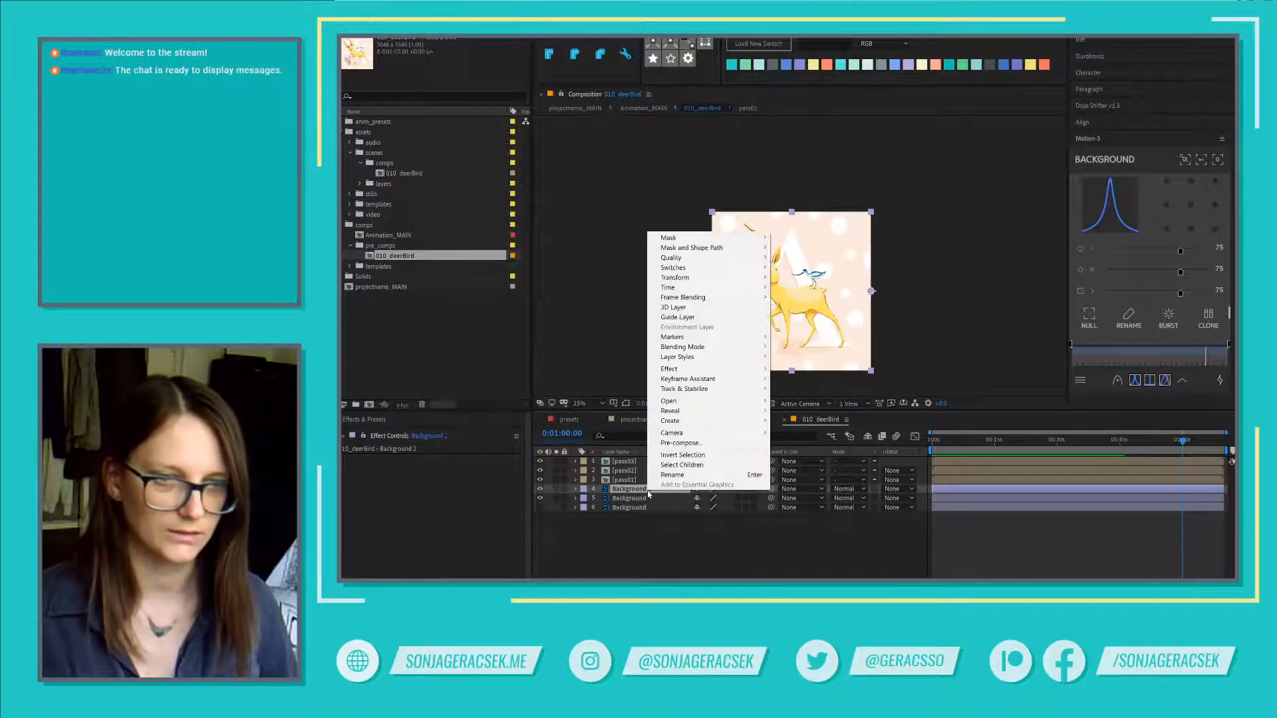
{"action": "mouse_move", "coordinate": [695, 277]}
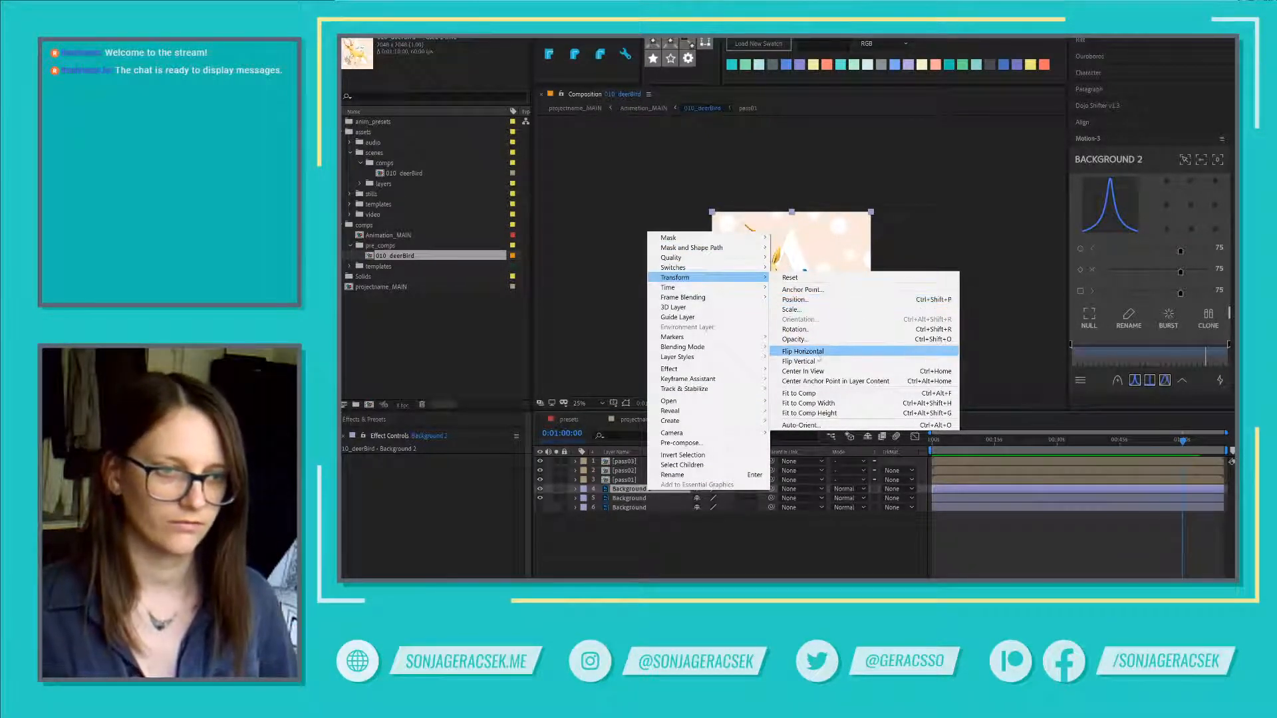
{"action": "left_click", "coordinate": [843, 351]}
Step: Duplicate the original Background layer again, flip the copy horizontally about its left edge, and check the result in projectname_MAIN
{"action": "left_click", "coordinate": [640, 498]}
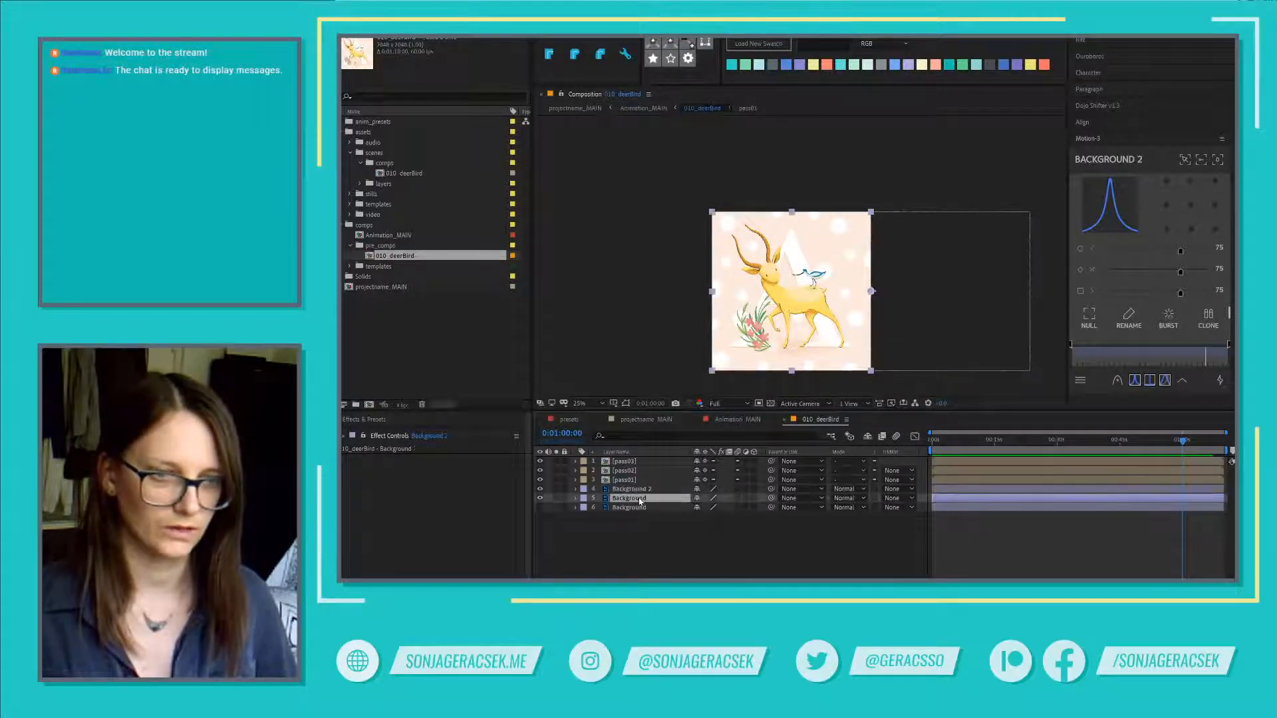
{"action": "left_click", "coordinate": [1167, 208]}
{"action": "key", "text": "ctrl+d"}
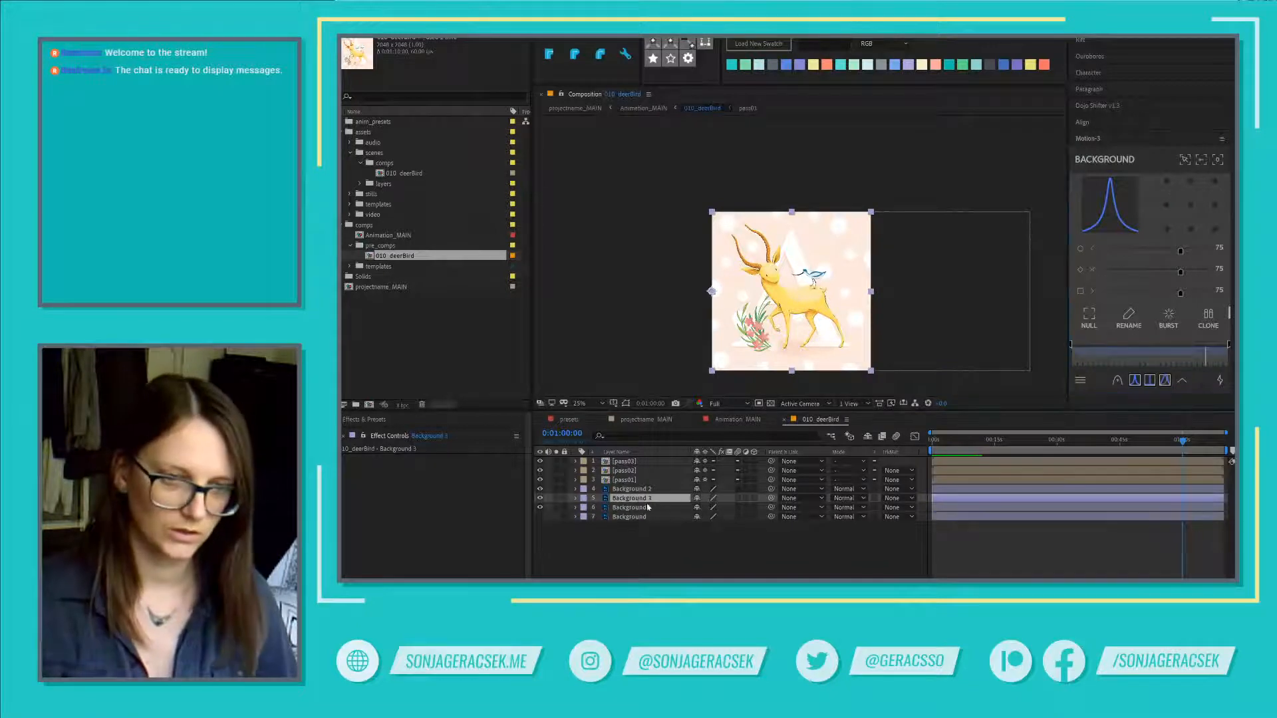
{"action": "right_click", "coordinate": [641, 500]}
{"action": "mouse_move", "coordinate": [675, 288]}
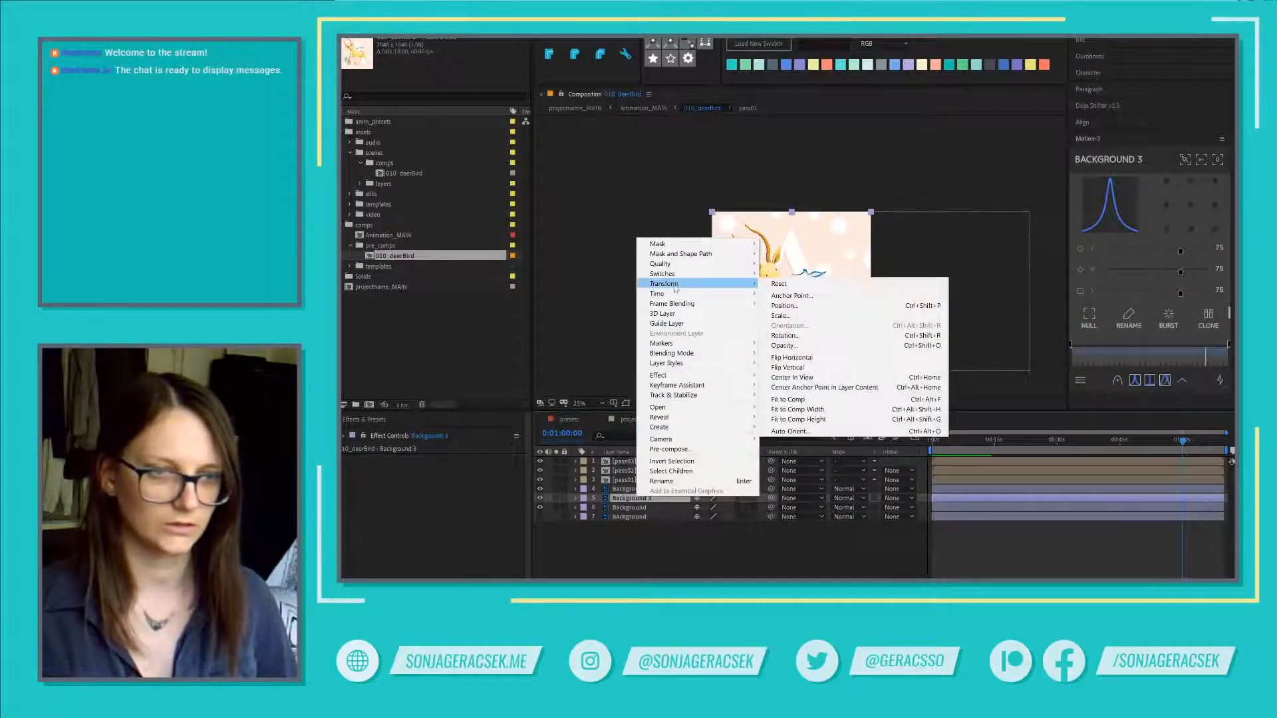
{"action": "left_click", "coordinate": [809, 360]}
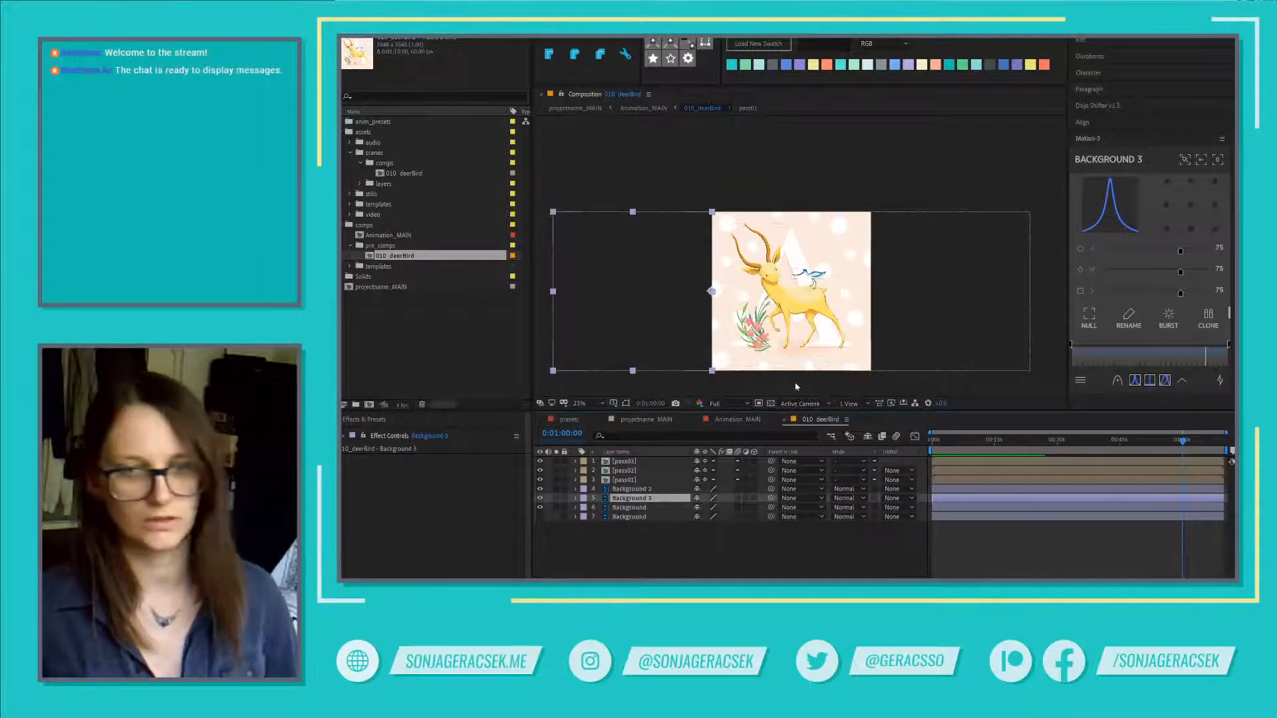
{"action": "left_click", "coordinate": [647, 420]}
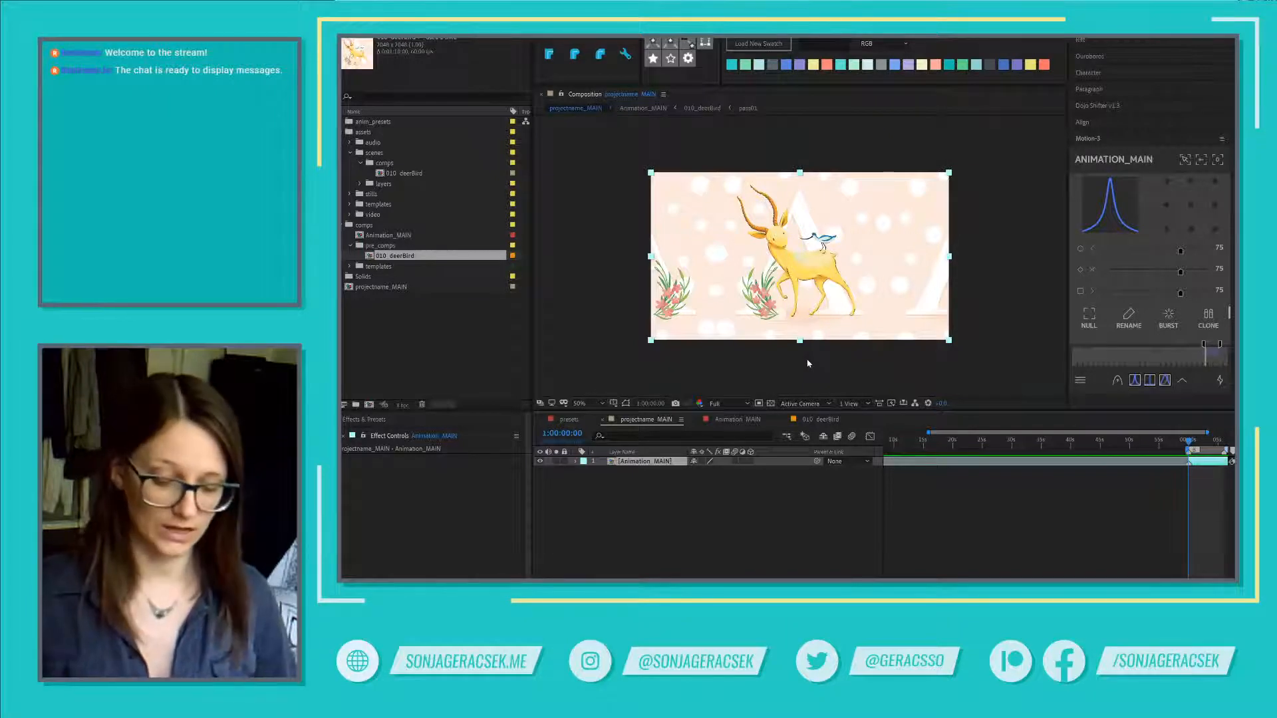
Step: Undo the horizontal flips of both Background copies and the second duplication
{"action": "key", "text": "ctrl+z"}
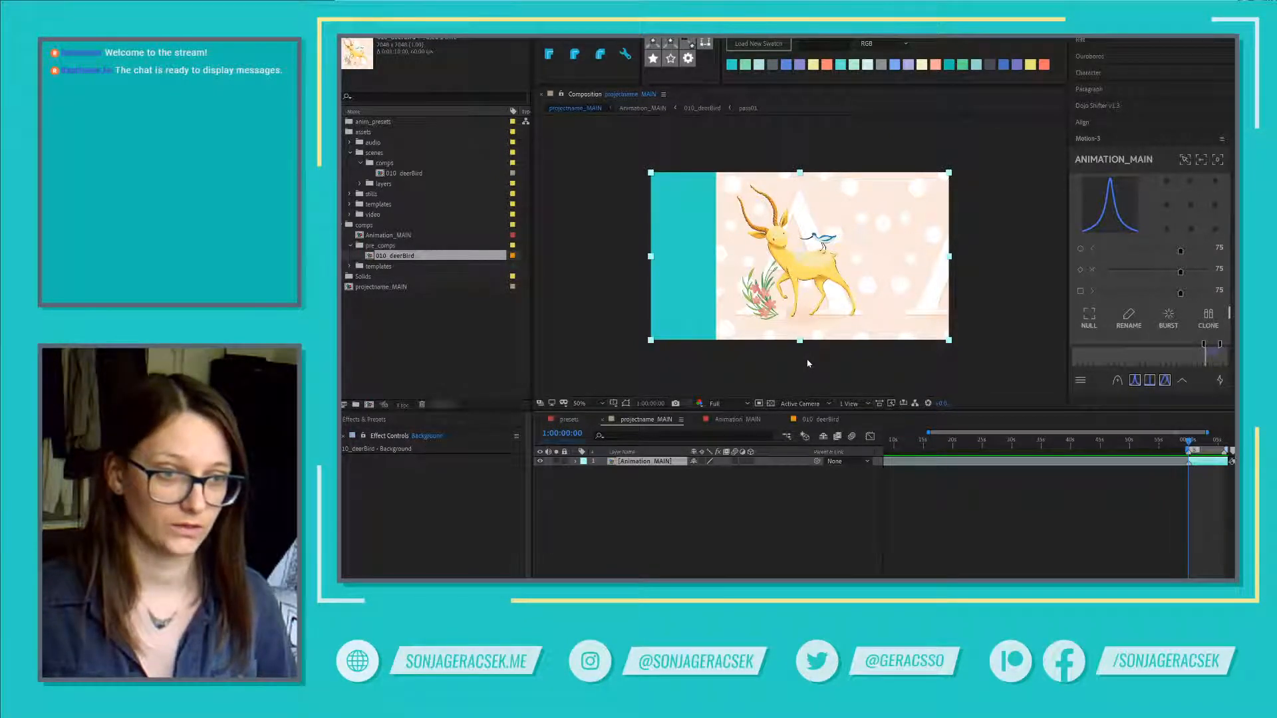
{"action": "left_click", "coordinate": [822, 522]}
{"action": "key", "text": "ctrl+a"}
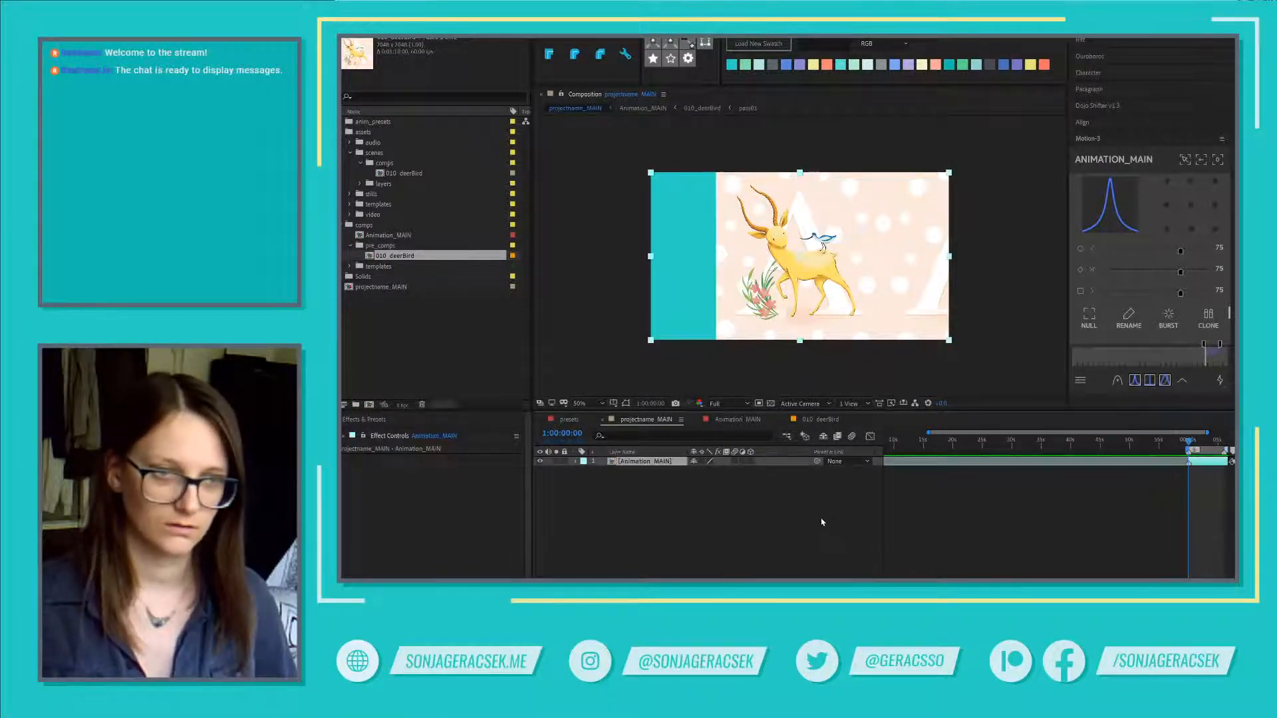
{"action": "key", "text": "ctrl+z"}
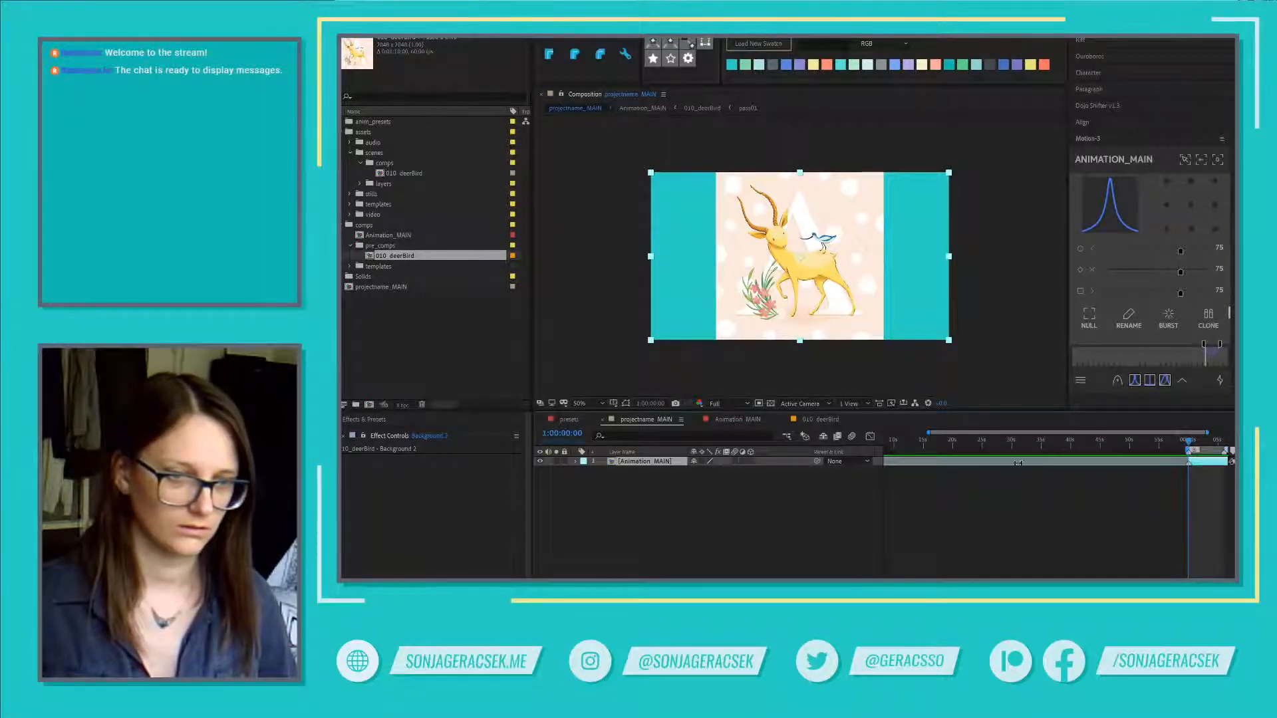
Step: Switch to Photoshop and widen the deer illustration's canvas to 2048*3 pixels, anchored at the centre
{"action": "key", "text": "alt+Tab"}
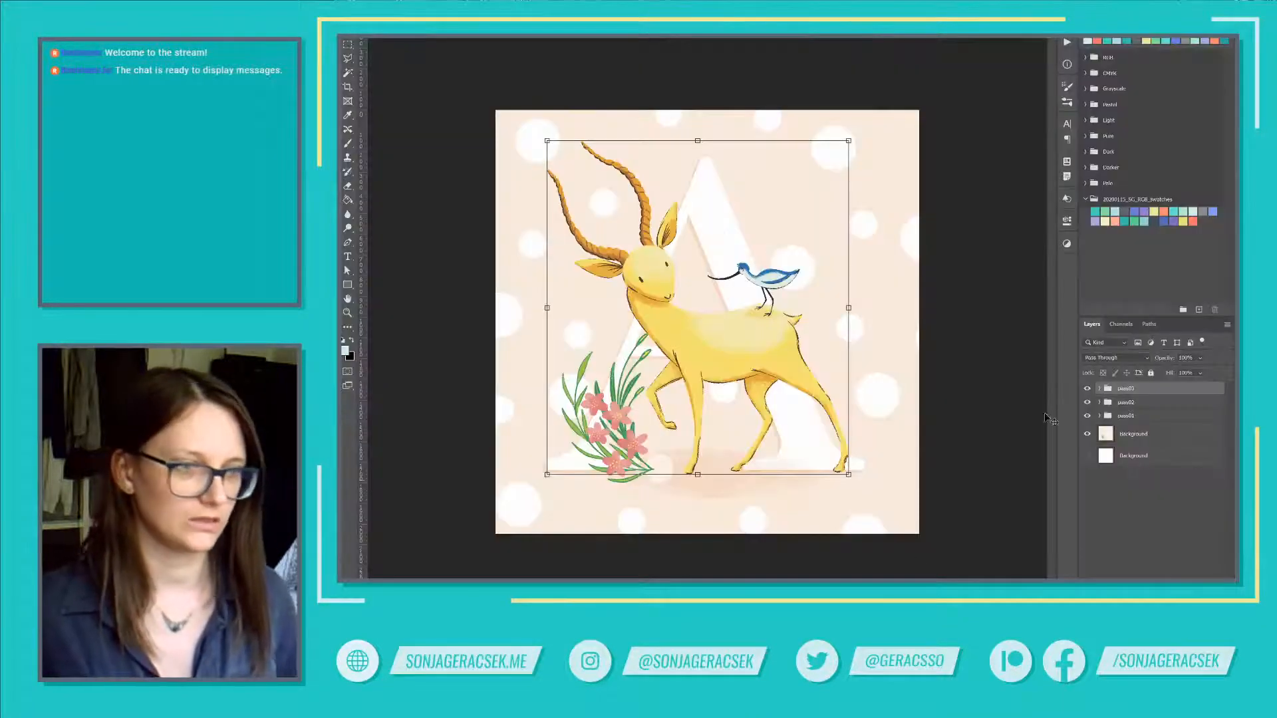
{"action": "scroll", "coordinate": [930, 387], "scroll_direction": "down", "scroll_amount": 4}
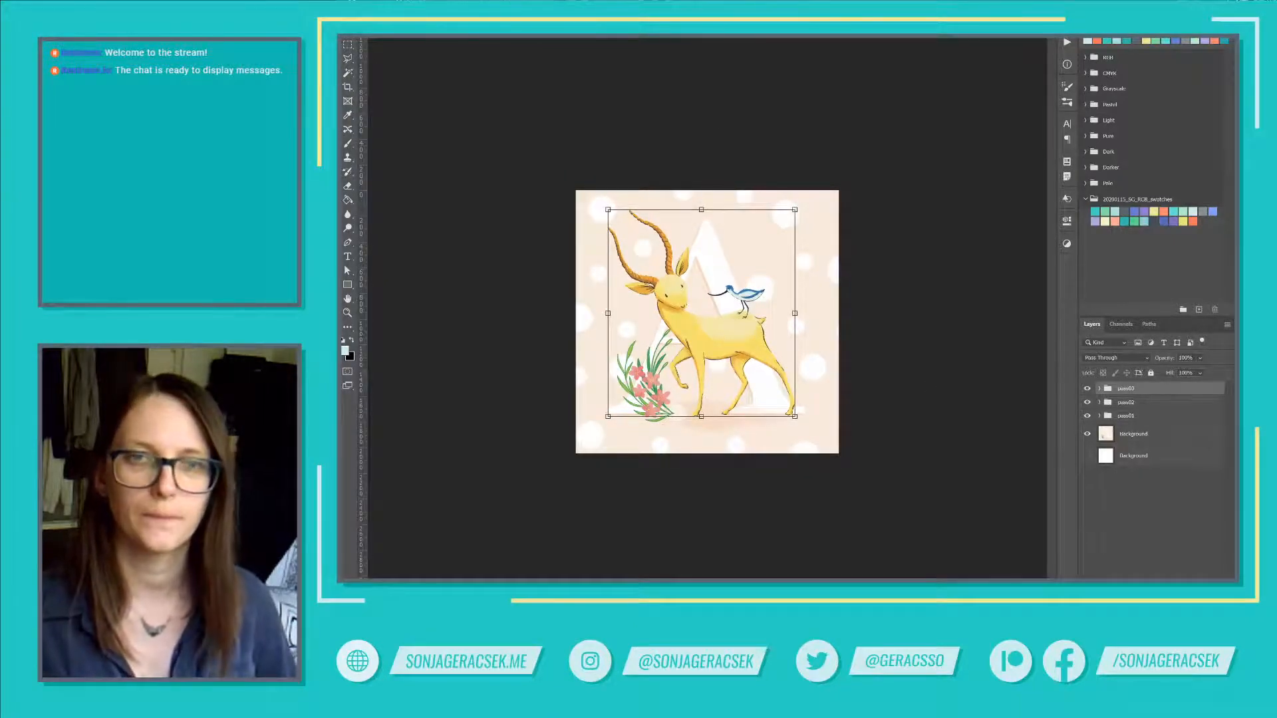
{"action": "key", "text": "alt+i"}
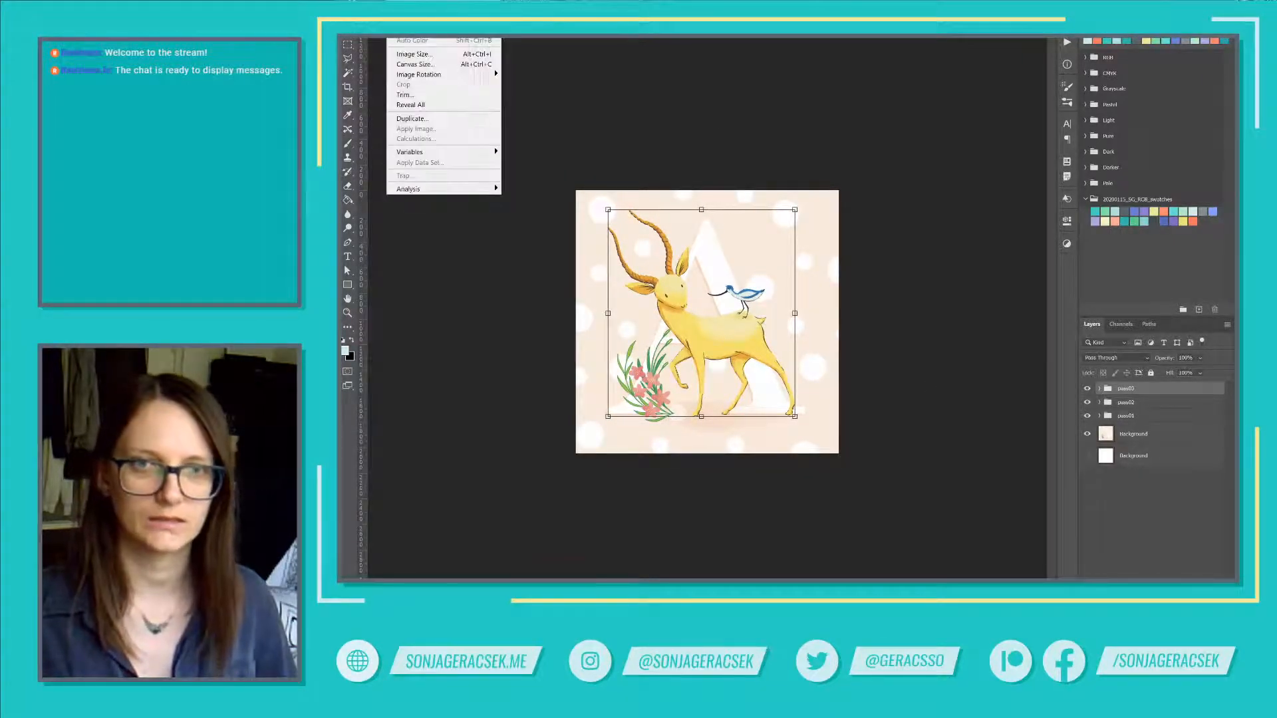
{"action": "left_click", "coordinate": [425, 64]}
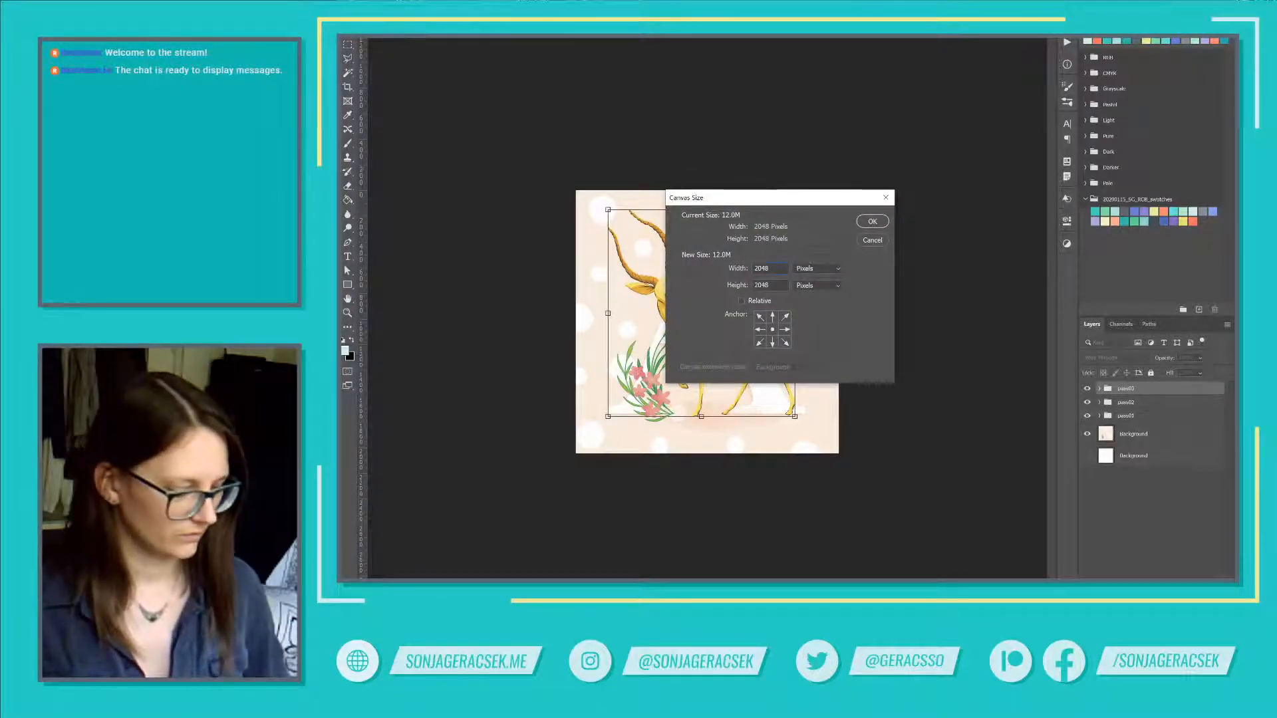
{"action": "type", "text": "*3"}
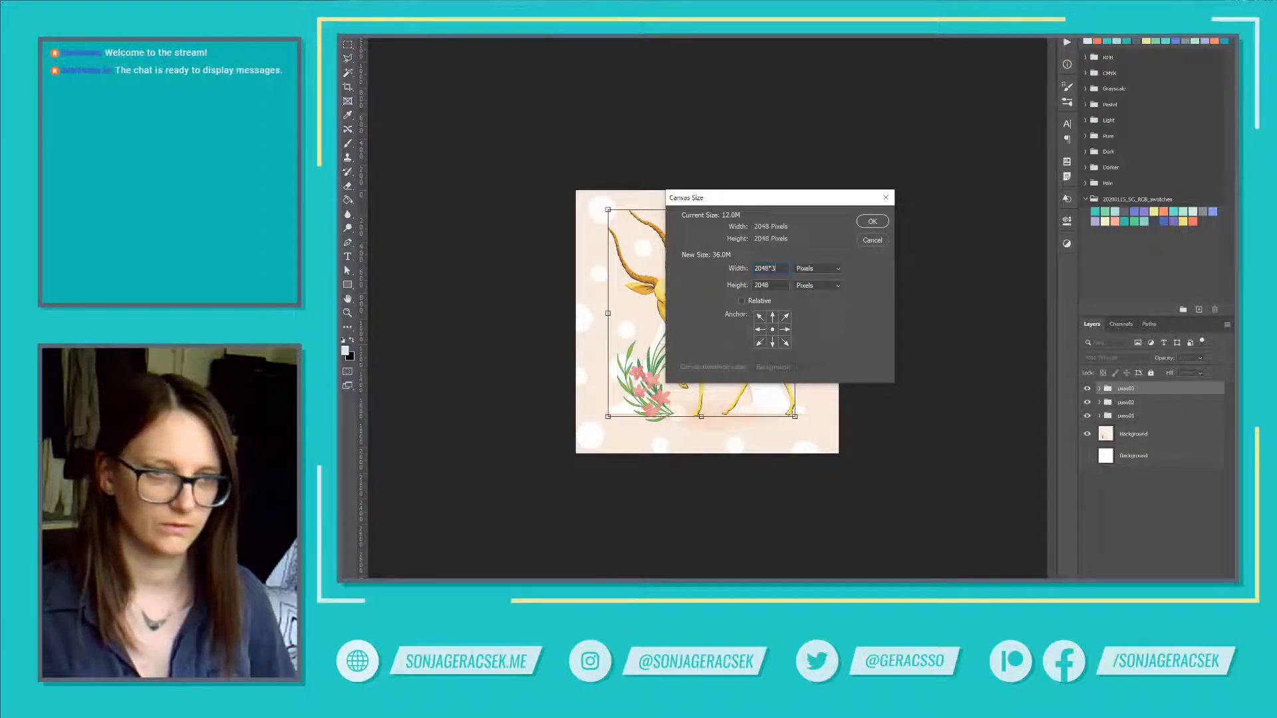
{"action": "key", "text": "Tab"}
{"action": "left_click", "coordinate": [886, 223]}
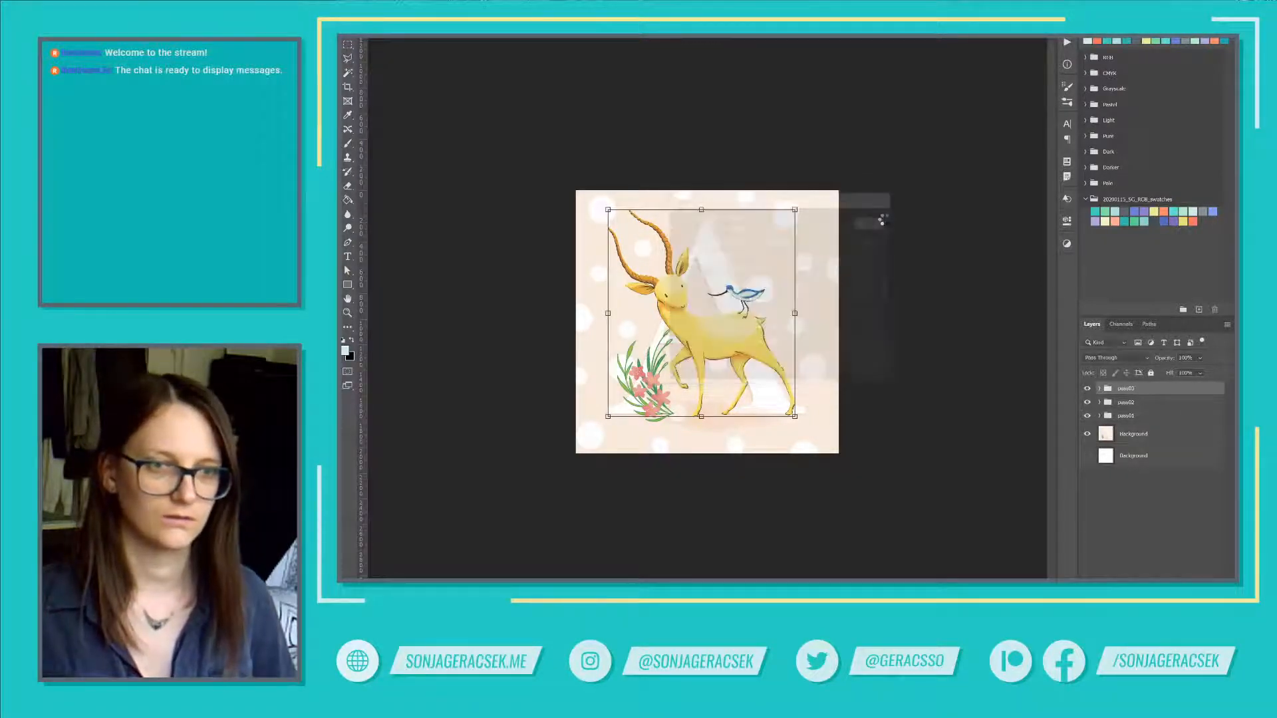
{"action": "key", "text": "ctrl+0"}
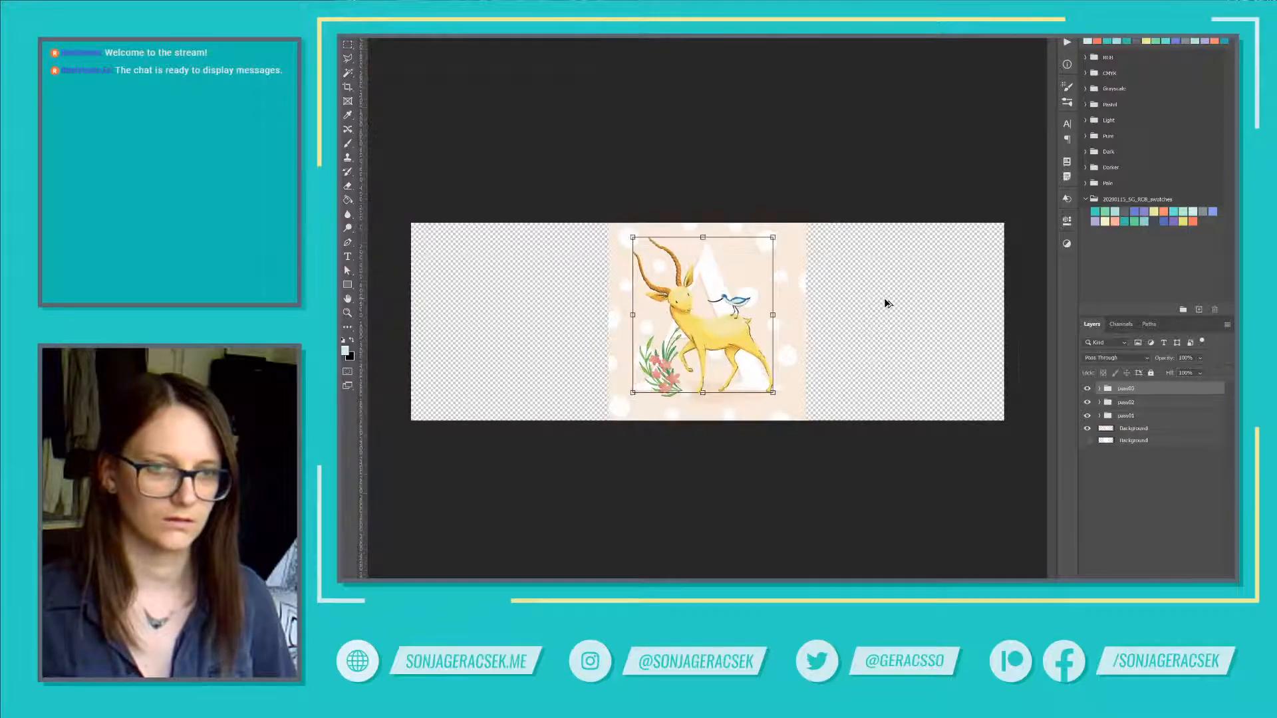
{"action": "key", "text": "ctrl+minus"}
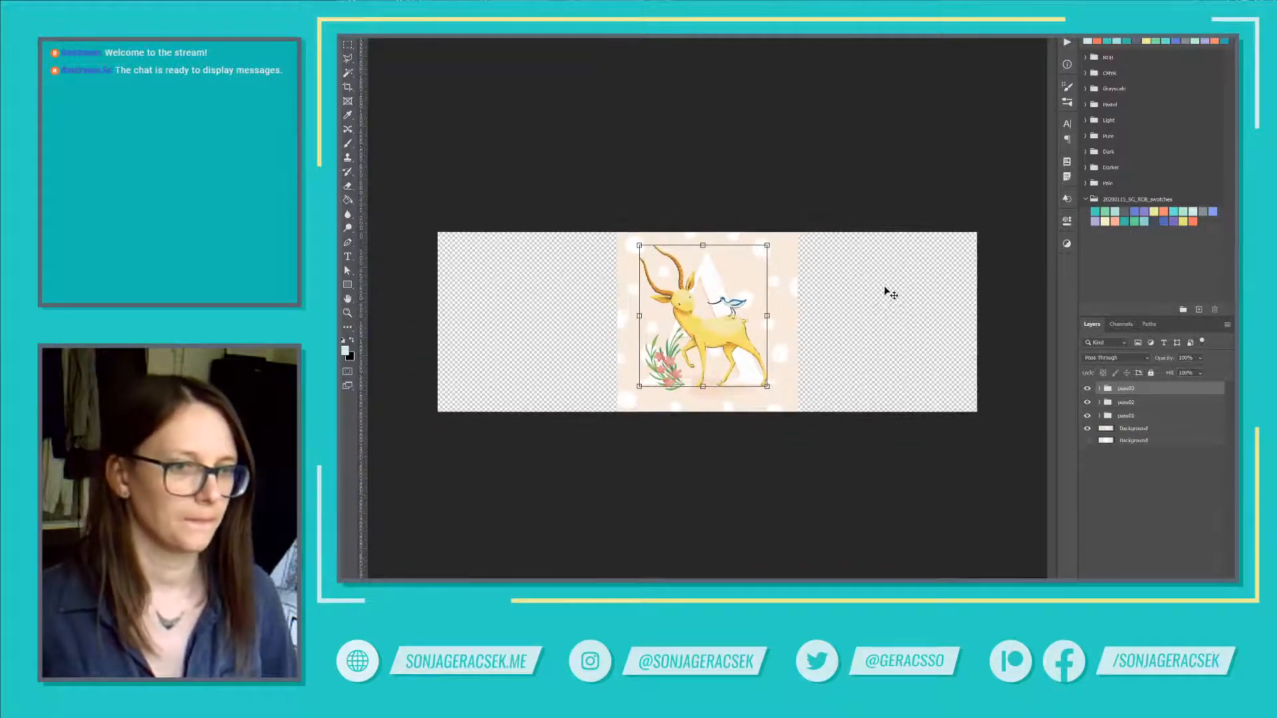
Step: Select the visible Background layer and marquee a full-height strip overlapping the artwork's right edge and the transparent area
{"action": "left_click", "coordinate": [1147, 429]}
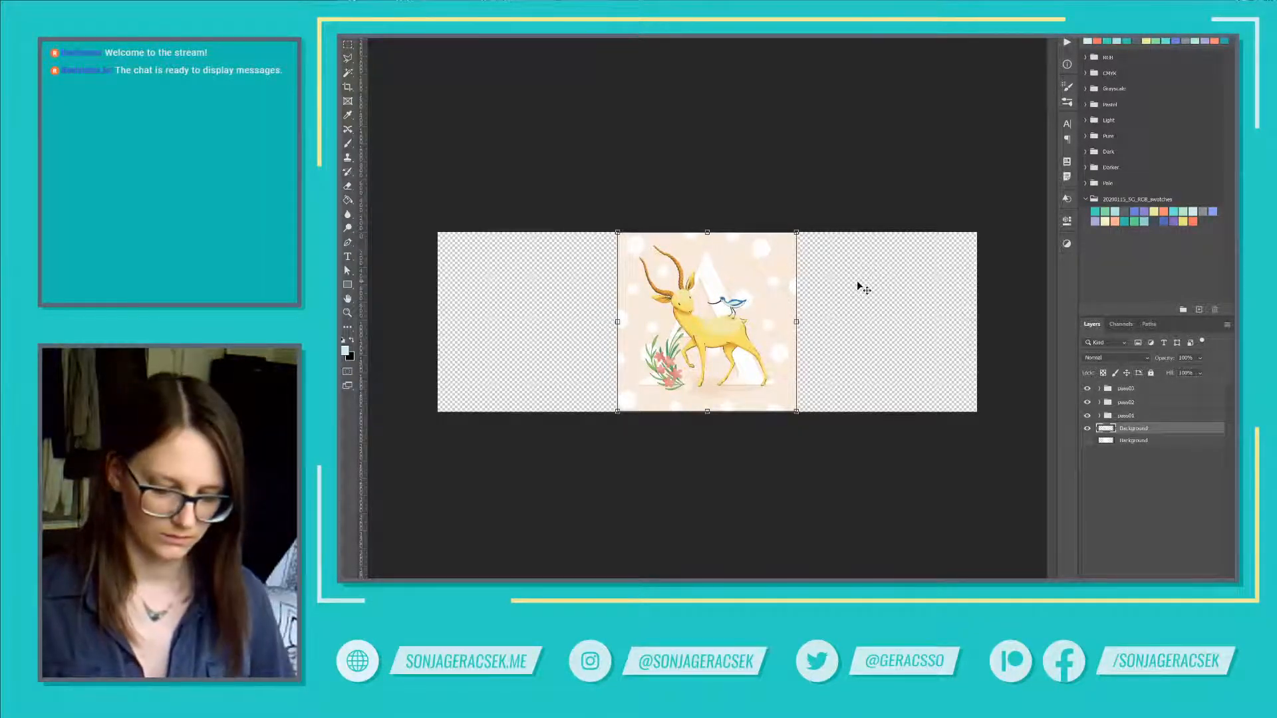
{"action": "key", "text": "Return"}
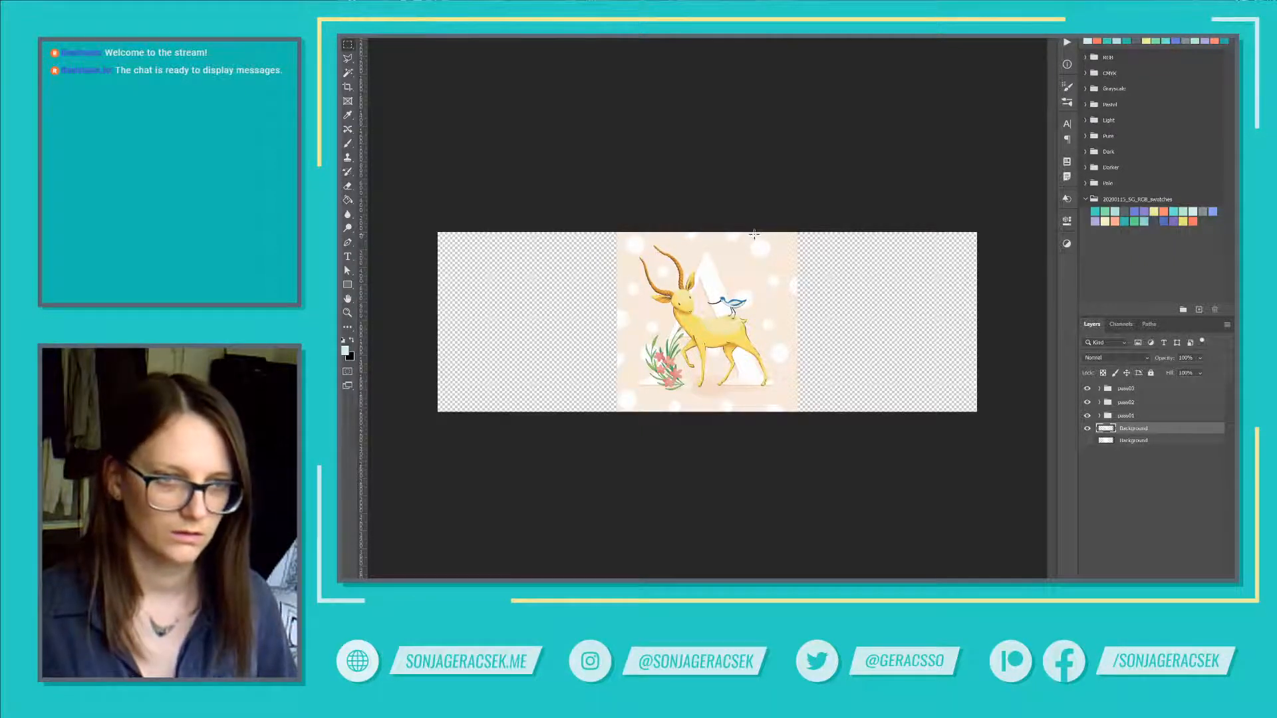
{"action": "left_click_drag", "start_coordinate": [769, 232], "coordinate": [819, 381]}
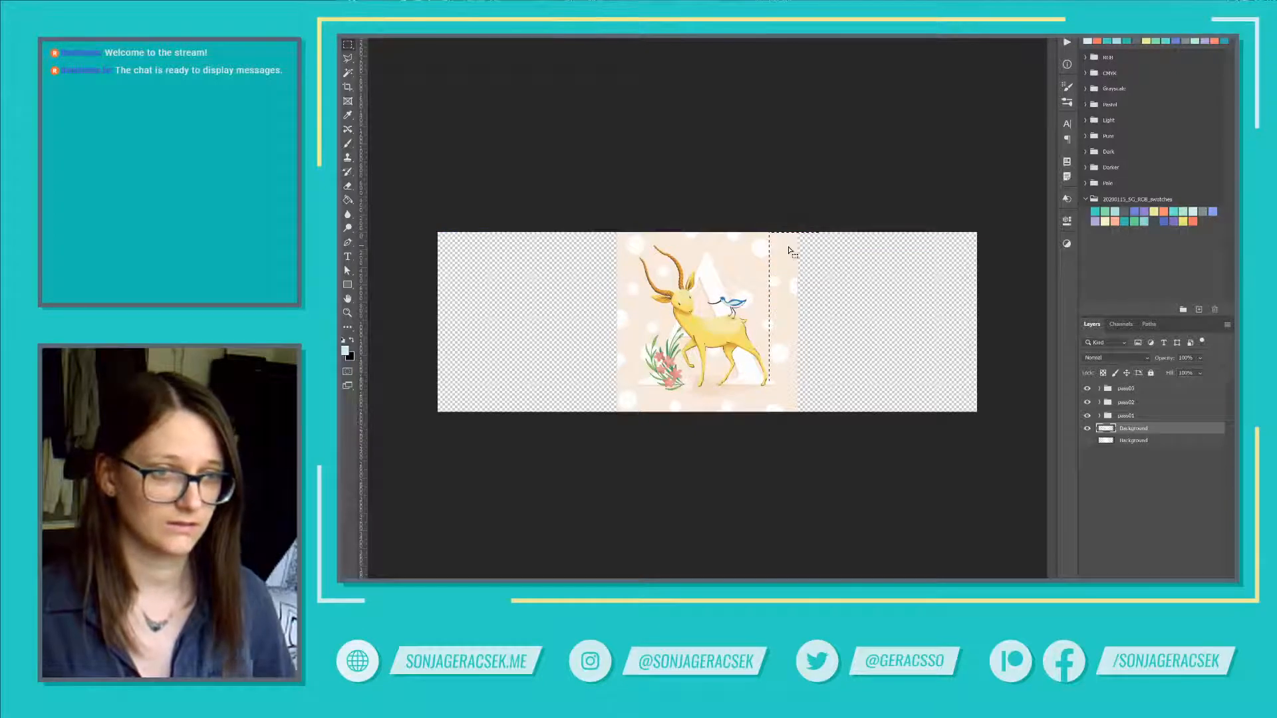
{"action": "left_click_drag", "start_coordinate": [772, 231], "coordinate": [820, 379]}
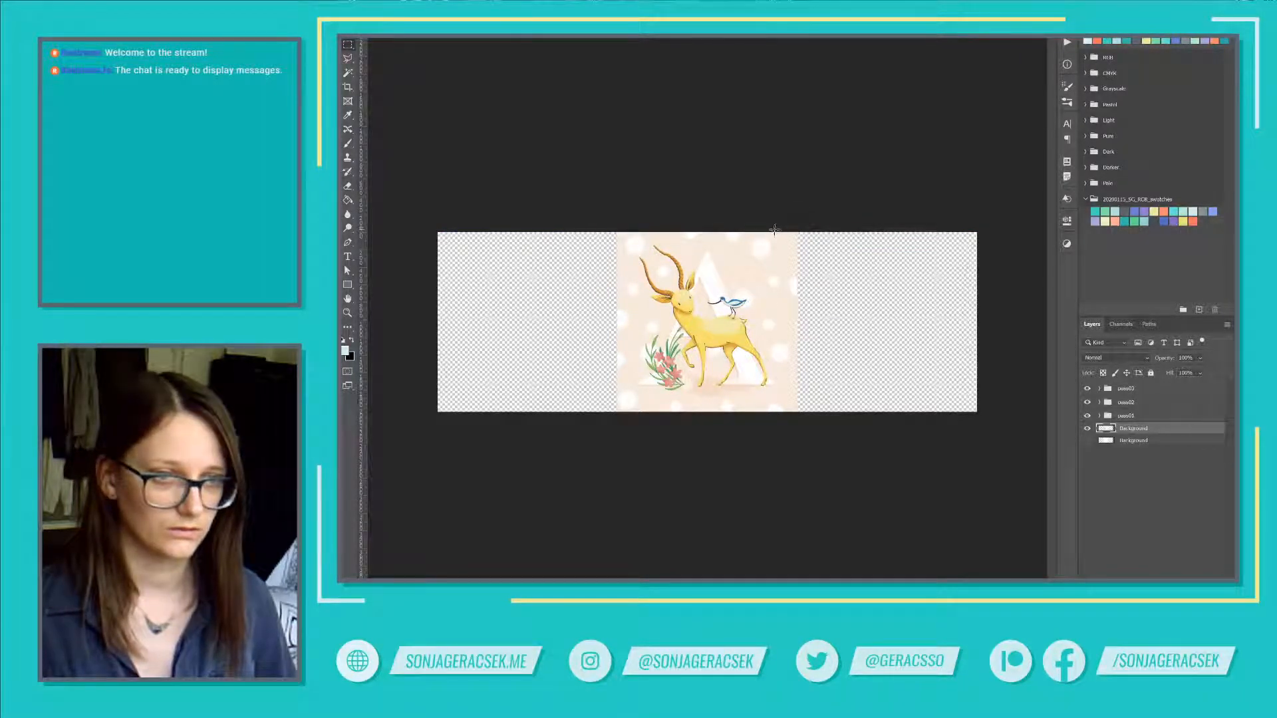
{"action": "mouse_move", "coordinate": [773, 229]}
{"action": "left_mouse_down"}
{"action": "mouse_move", "coordinate": [804, 381]}
{"action": "mouse_move", "coordinate": [776, 225]}
{"action": "left_mouse_up"}
Step: Try filling the selected strip with Content-Aware contents, using Color Adaptation, Normal mode and 100% opacity
{"action": "right_click", "coordinate": [790, 265]}
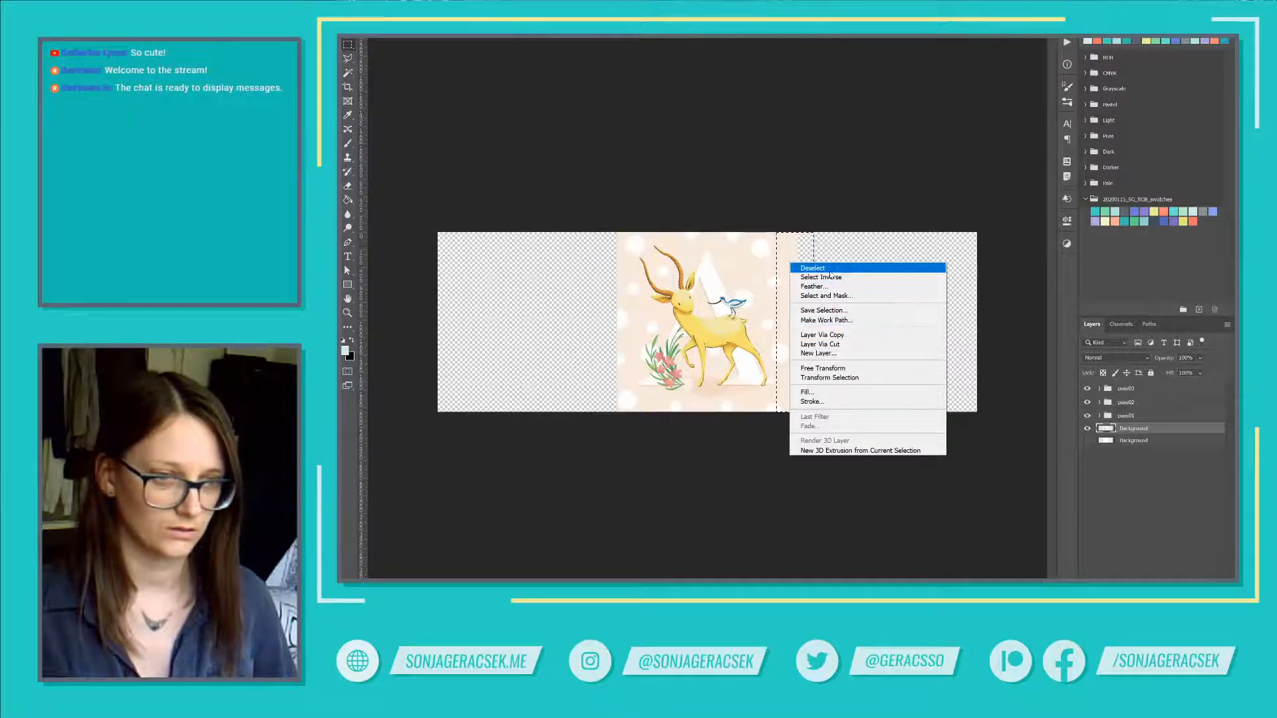
{"action": "left_click", "coordinate": [898, 392]}
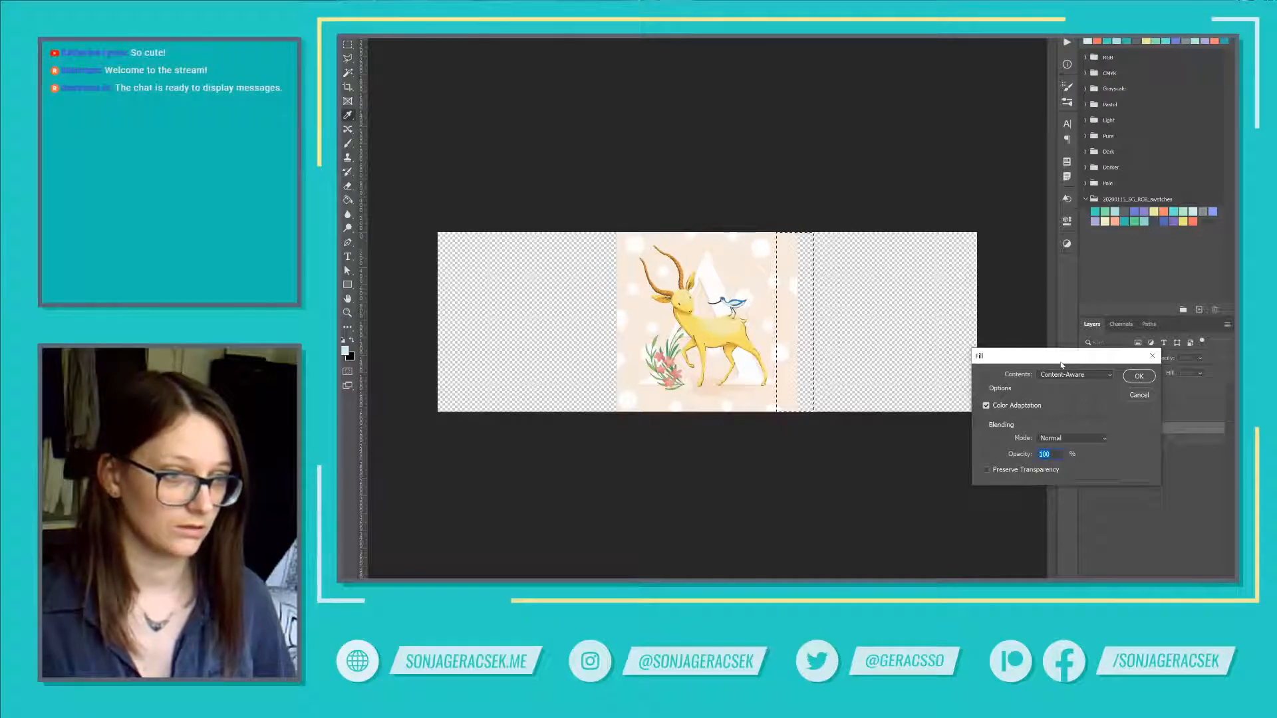
{"action": "left_click_drag", "start_coordinate": [1061, 364], "coordinate": [696, 83]}
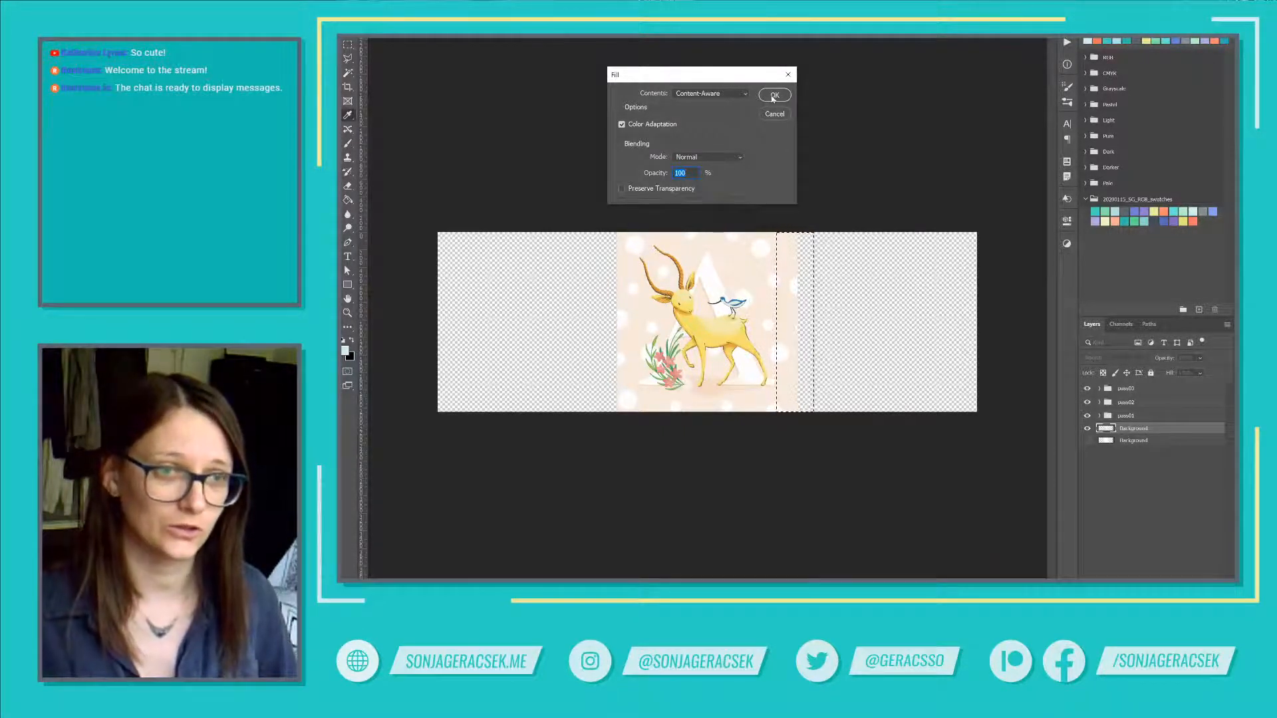
{"action": "left_click", "coordinate": [773, 97]}
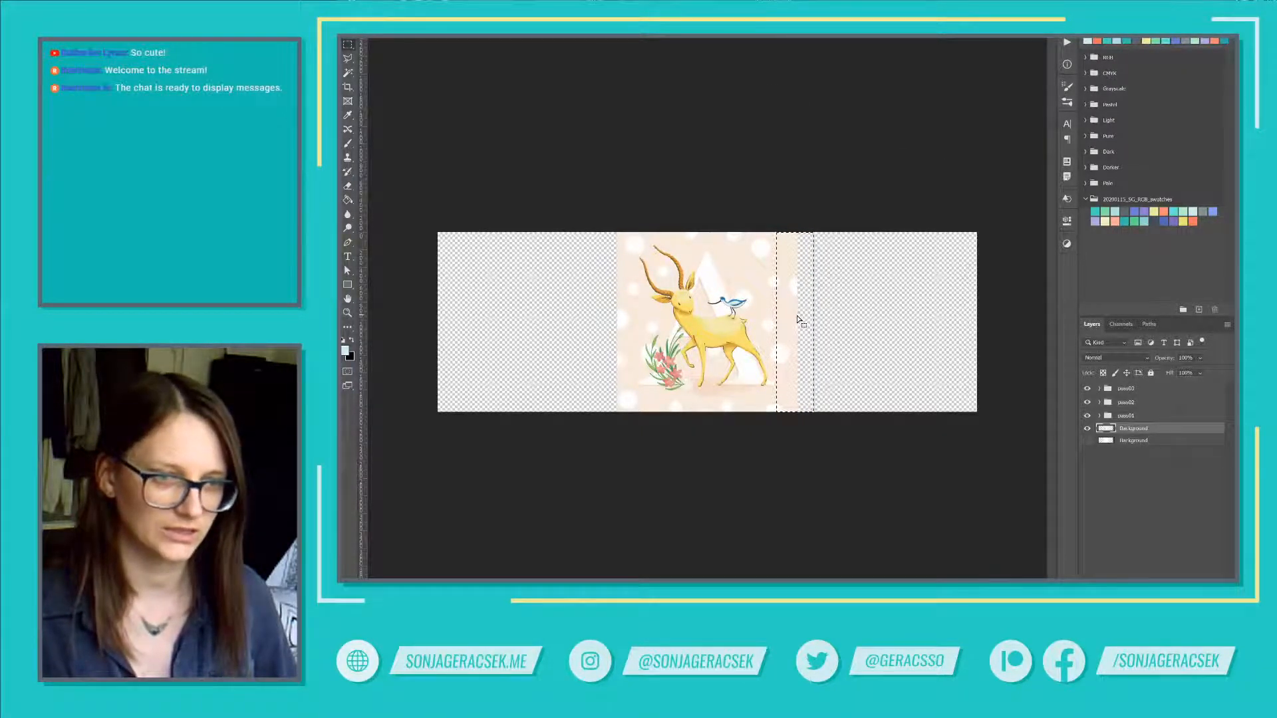
Step: Copy the selected strip of the Background layer to a new layer
{"action": "scroll", "coordinate": [806, 316], "scroll_direction": "up", "scroll_amount": 2}
{"action": "scroll", "coordinate": [842, 310], "scroll_direction": "up", "scroll_amount": 1}
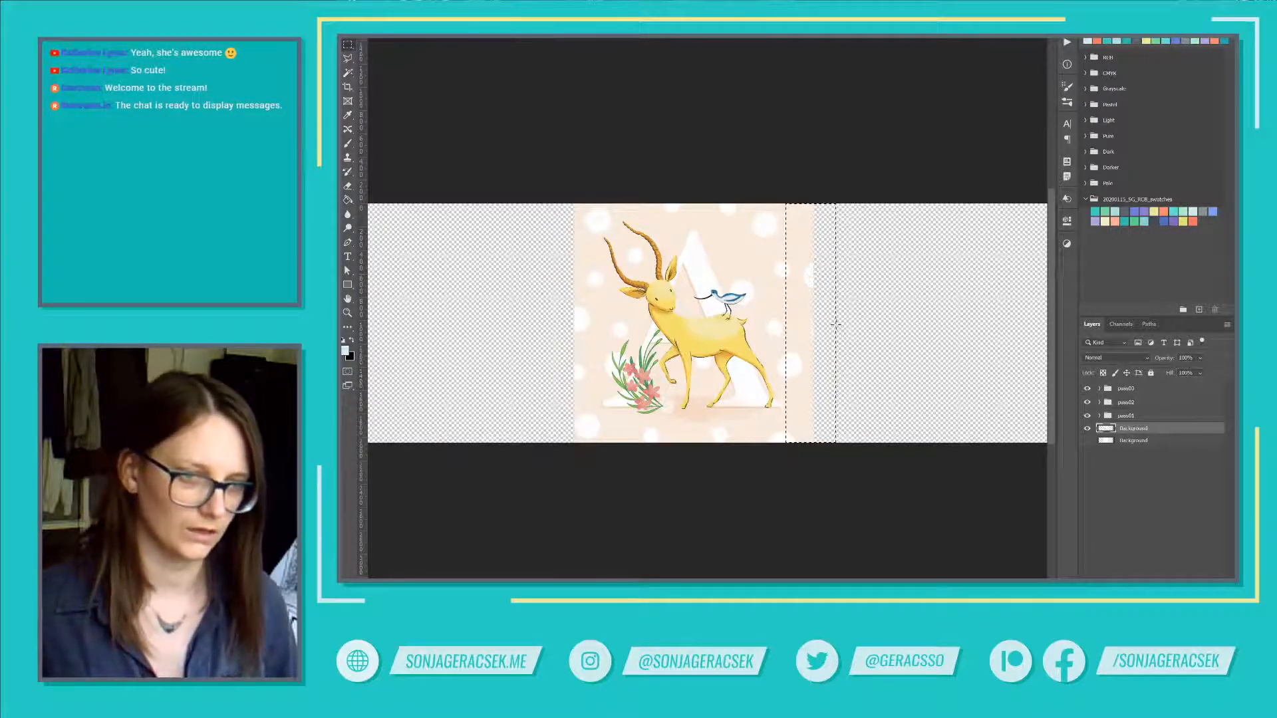
{"action": "right_click", "coordinate": [809, 282]}
{"action": "left_click", "coordinate": [839, 351]}
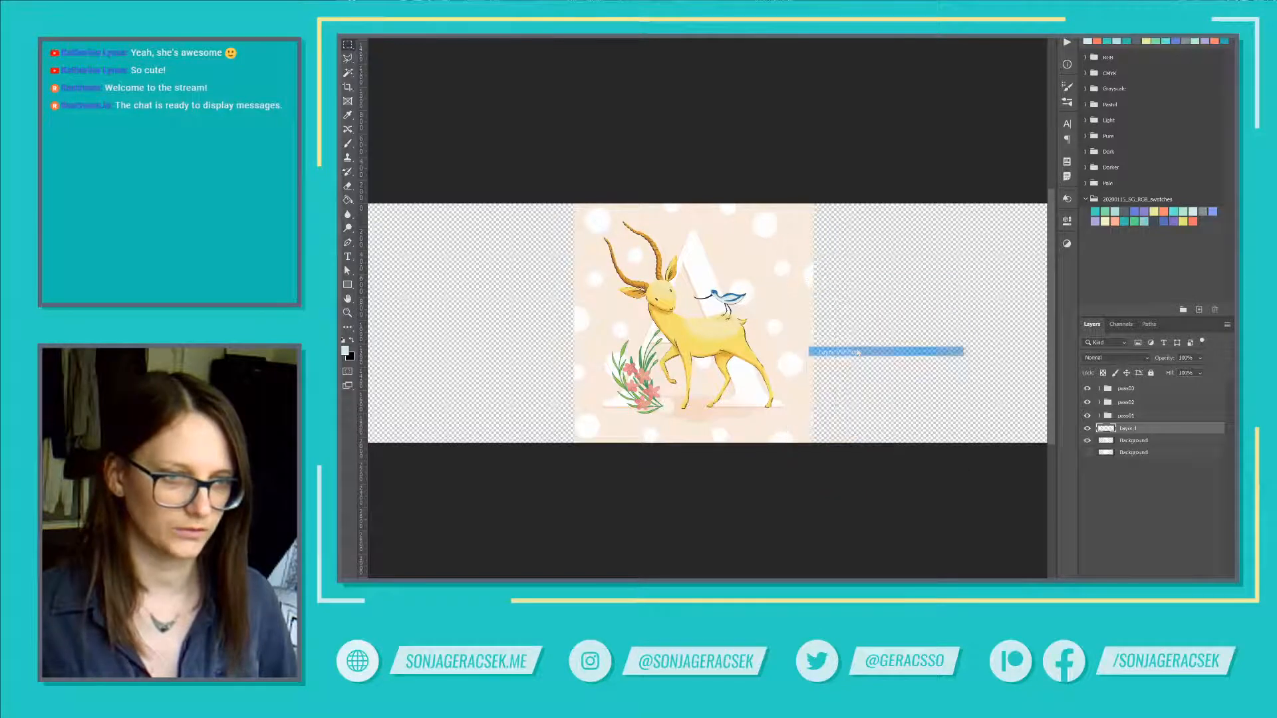
Step: Flip the copied strip horizontally and move it just outside the artwork's right edge
{"action": "key", "text": "ctrl+t"}
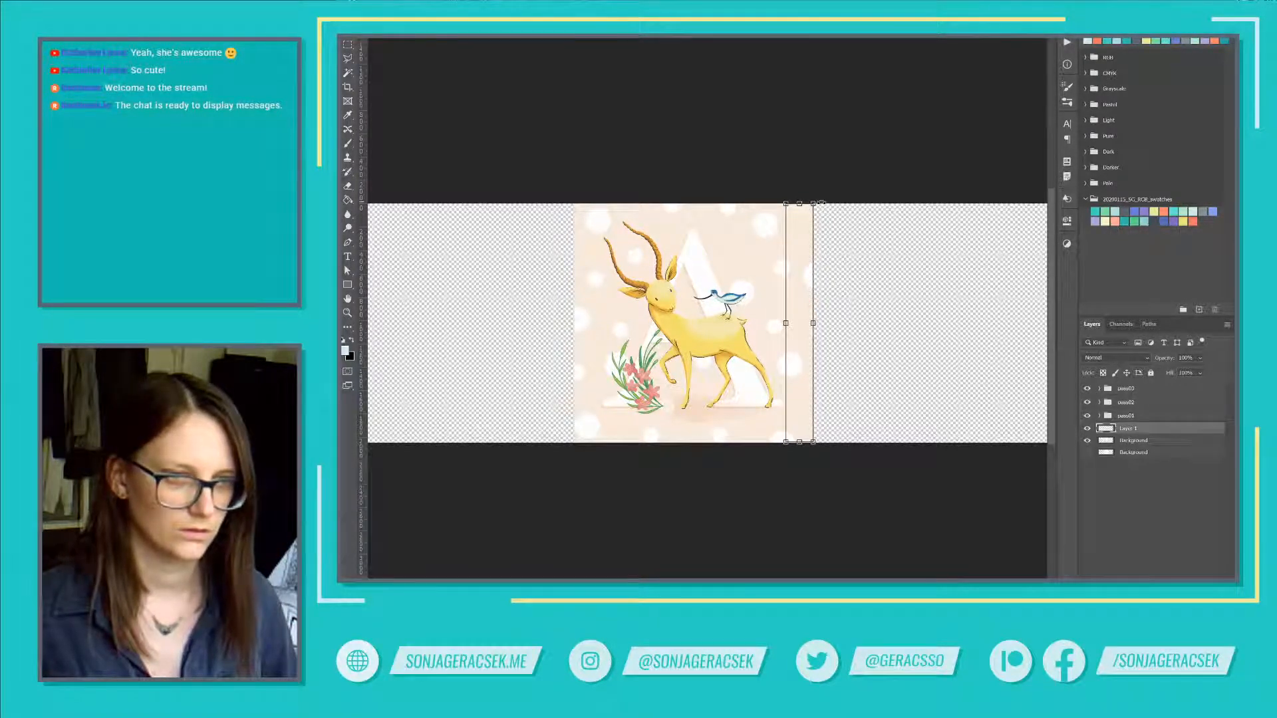
{"action": "right_click", "coordinate": [797, 239]}
{"action": "left_click", "coordinate": [796, 318]}
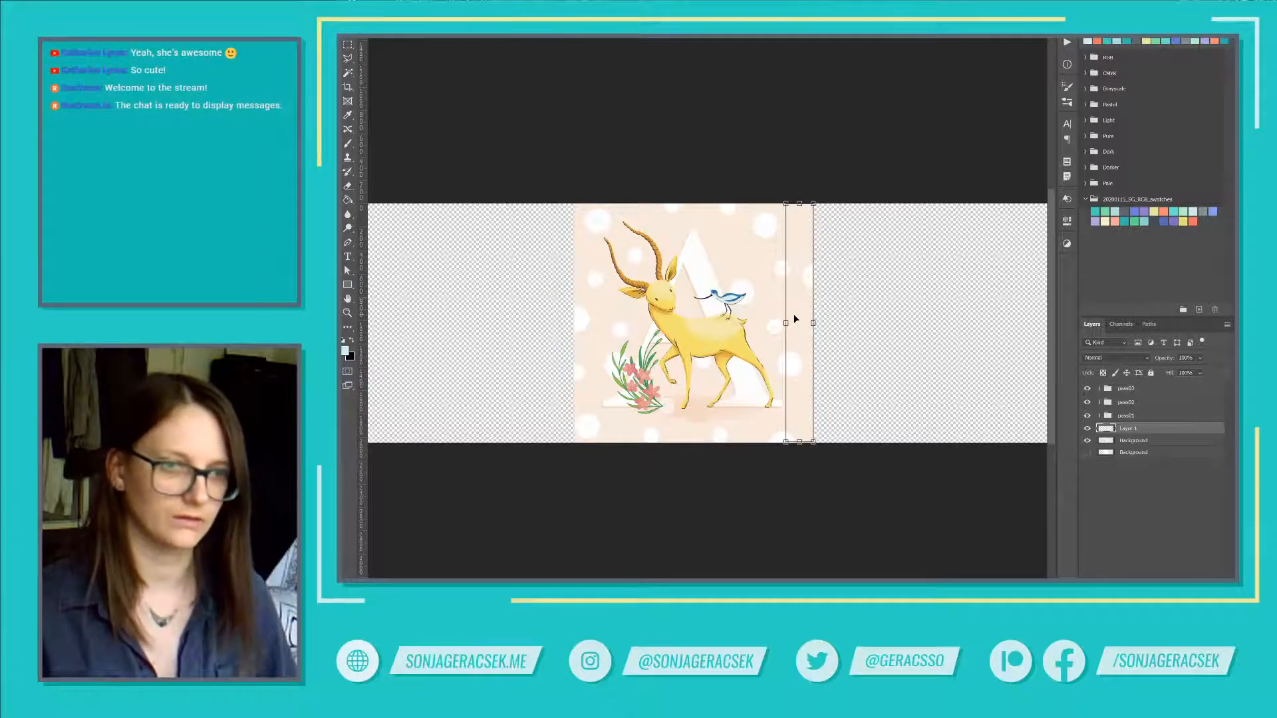
{"action": "right_click", "coordinate": [798, 293]}
{"action": "left_click", "coordinate": [798, 292]}
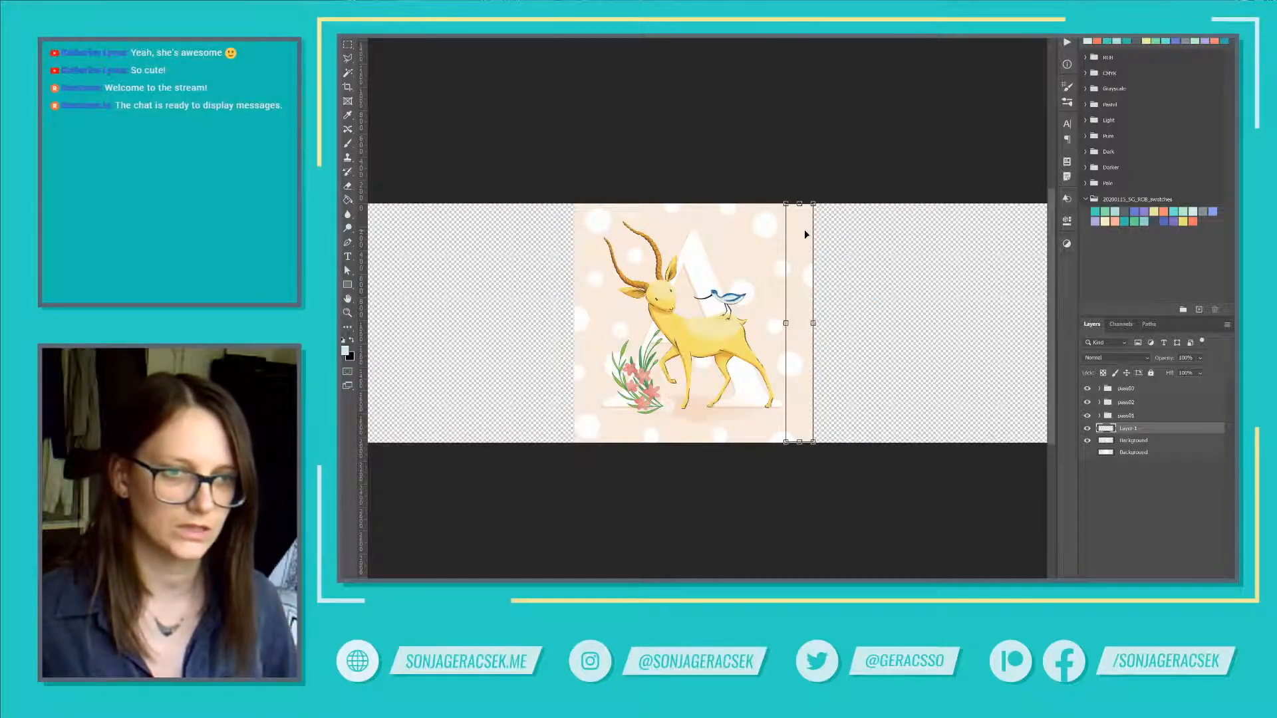
{"action": "left_click", "coordinate": [380, 2]}
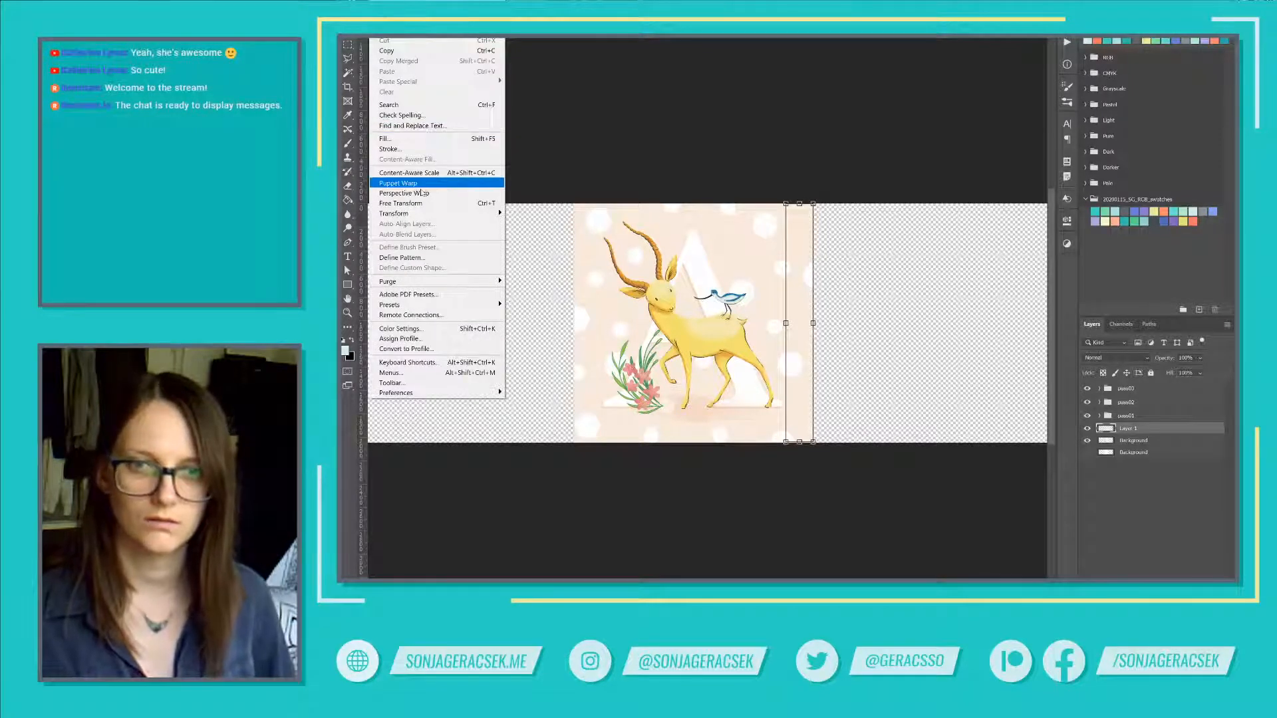
{"action": "mouse_move", "coordinate": [420, 216]}
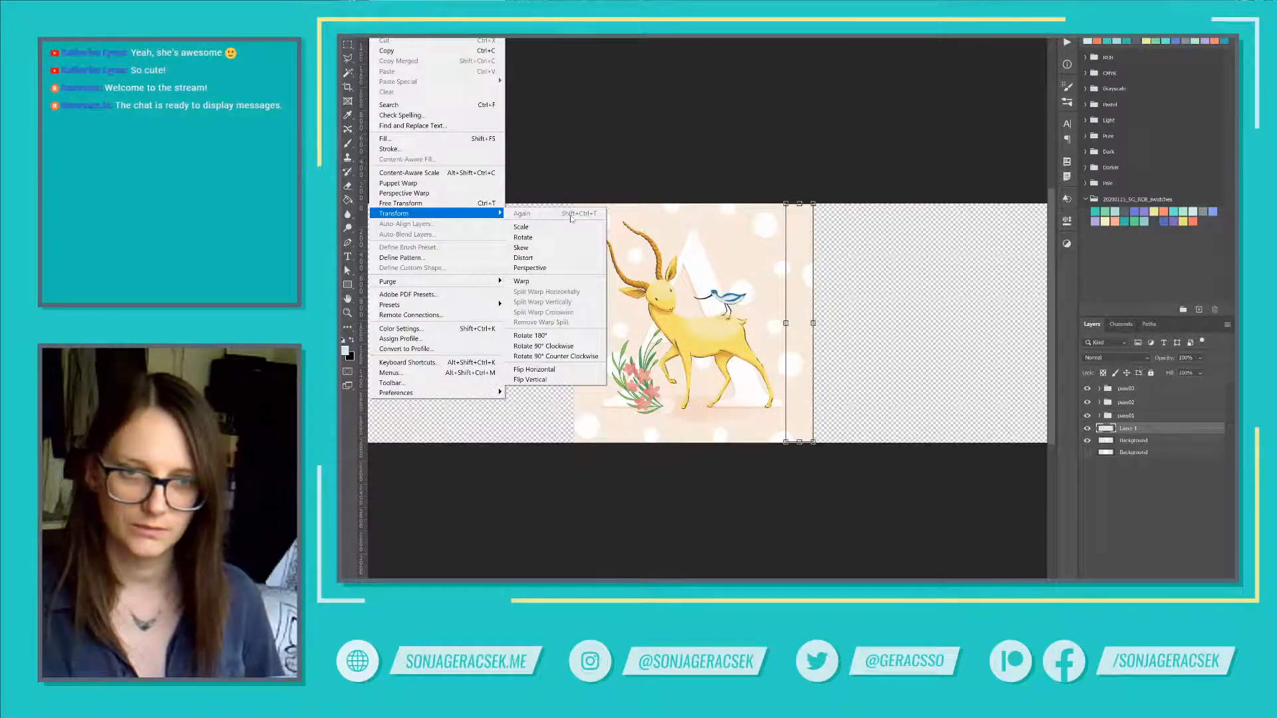
{"action": "left_click", "coordinate": [539, 370]}
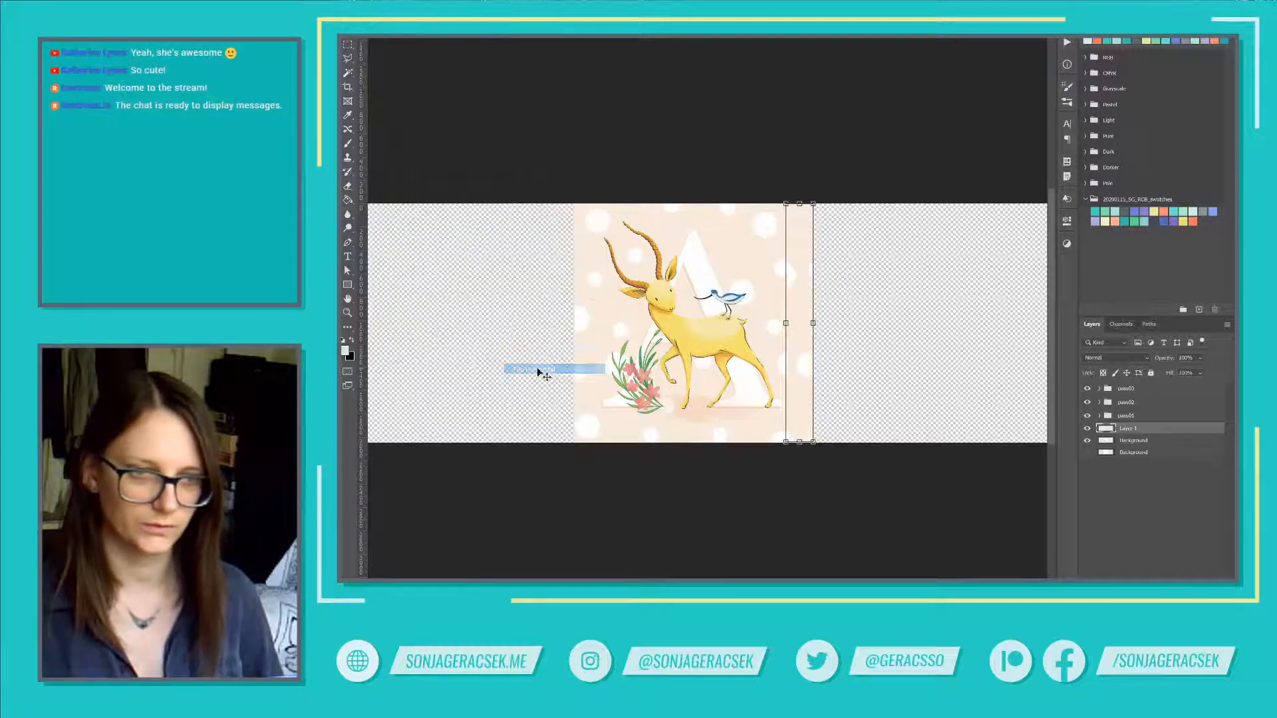
{"action": "left_click_drag", "start_coordinate": [804, 379], "coordinate": [840, 396]}
{"action": "scroll", "coordinate": [825, 343], "scroll_direction": "up", "scroll_amount": 4}
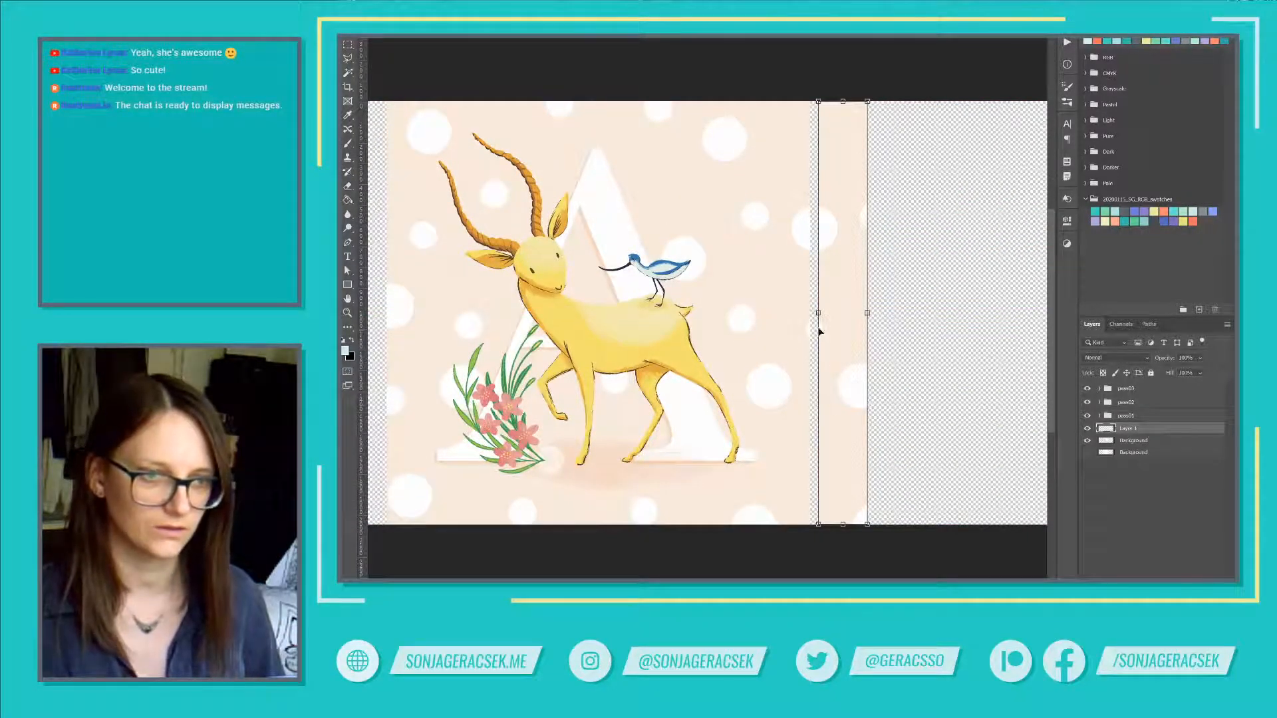
{"action": "scroll", "coordinate": [899, 429], "scroll_direction": "down", "scroll_amount": 2}
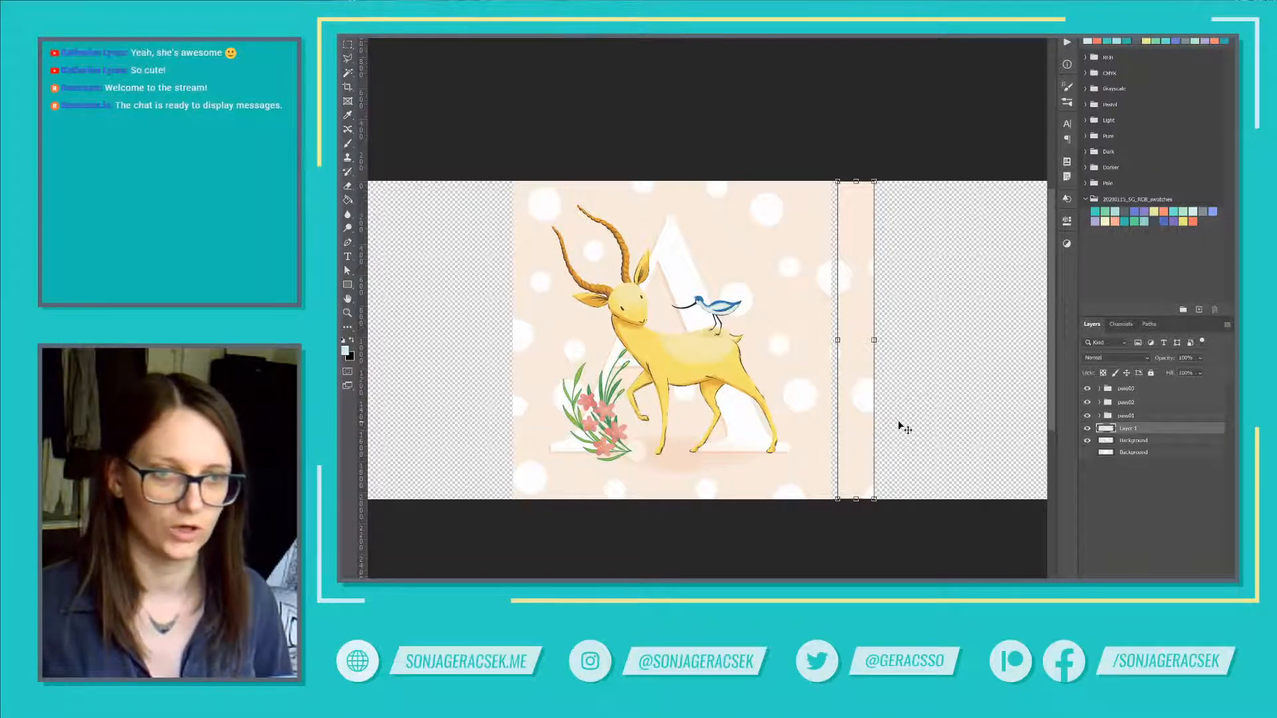
Step: Undo the strip's move, flip and layer copy, and step back to the earlier marquee selection
{"action": "key", "text": "ctrl+z"}
{"action": "key", "text": "ctrl+z"}
{"action": "key", "text": "ctrl+z"}
{"action": "key", "text": "ctrl+z"}
{"action": "key", "text": "ctrl+z"}
{"action": "key", "text": "ctrl+z"}
{"action": "key", "text": "ctrl+z"}
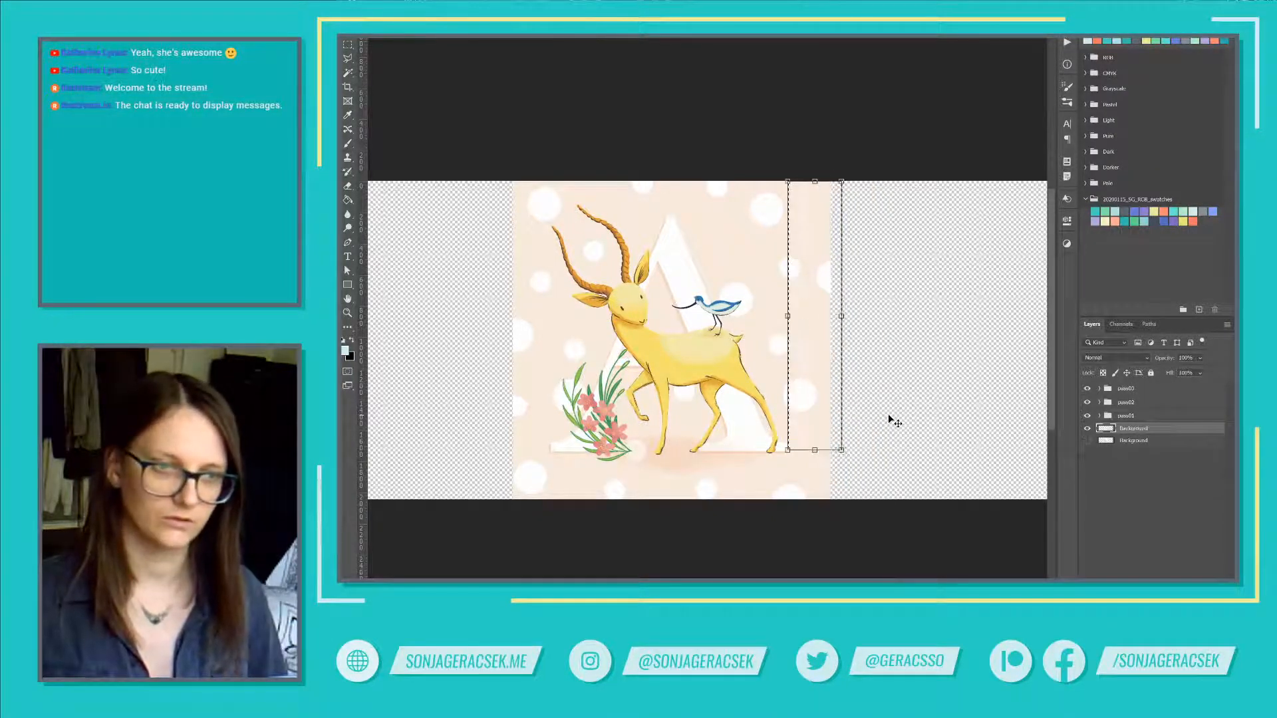
Step: Undo the canvas widening of the Photoshop document, and open the 010_deerBird composition in After Effects
{"action": "key", "text": "ctrl+z"}
{"action": "key", "text": "ctrl+z"}
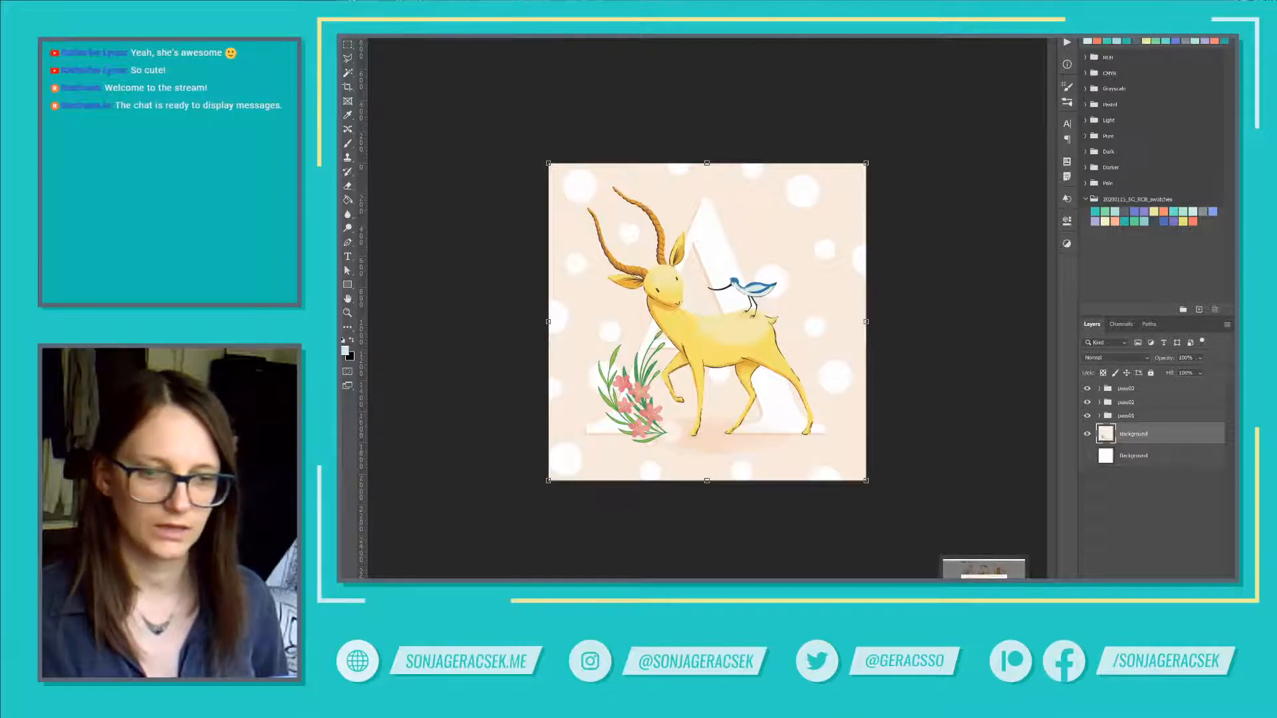
{"action": "left_click", "coordinate": [713, 576]}
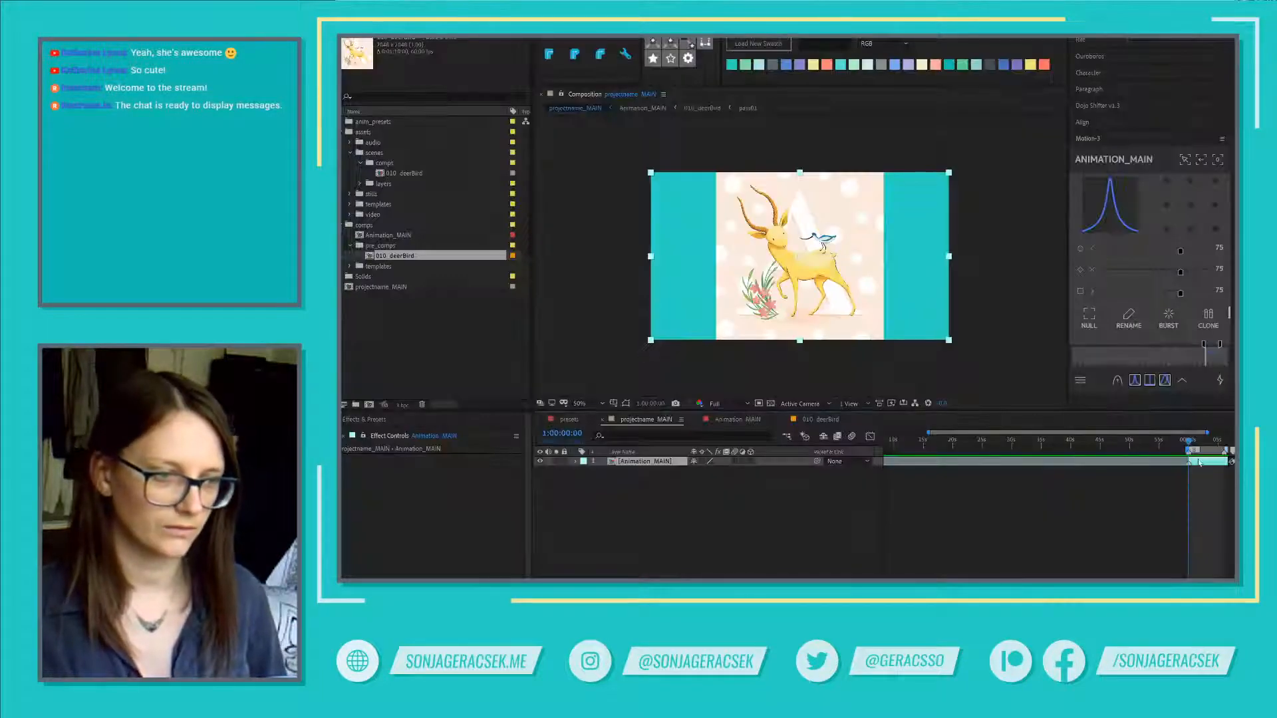
{"action": "scroll", "coordinate": [1197, 465], "scroll_direction": "up", "scroll_amount": 3}
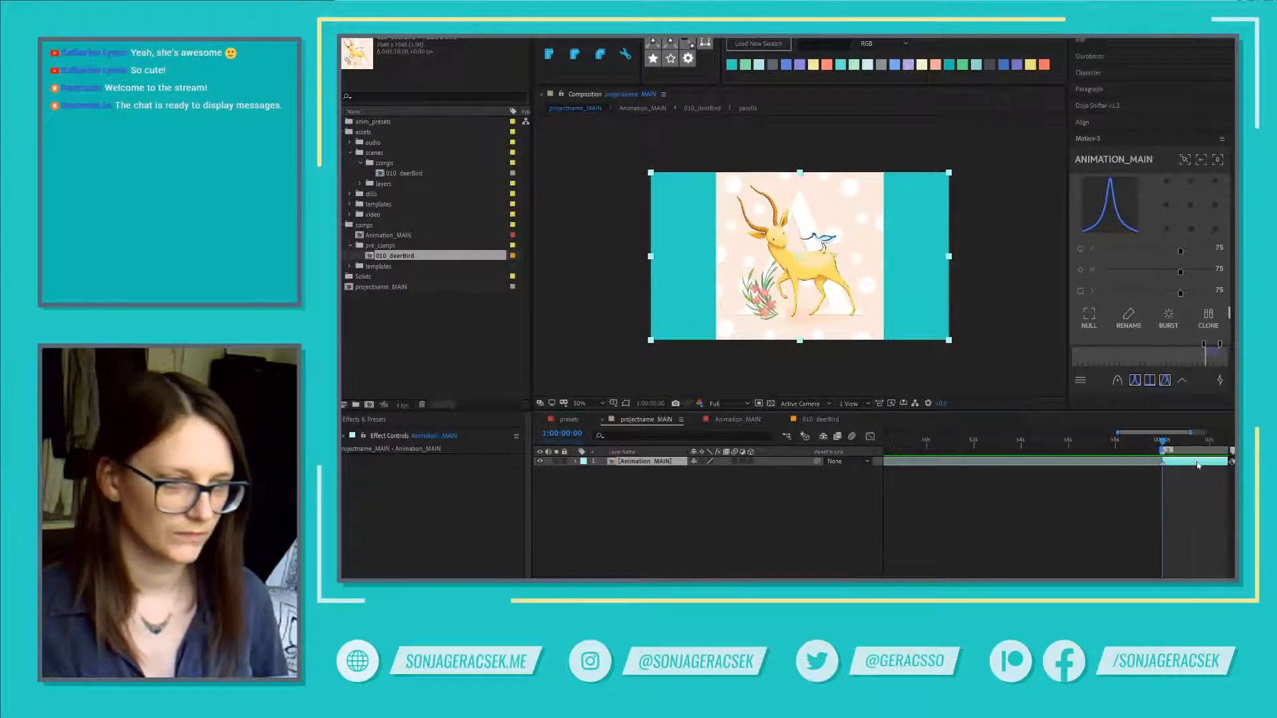
{"action": "double_click", "coordinate": [1197, 465]}
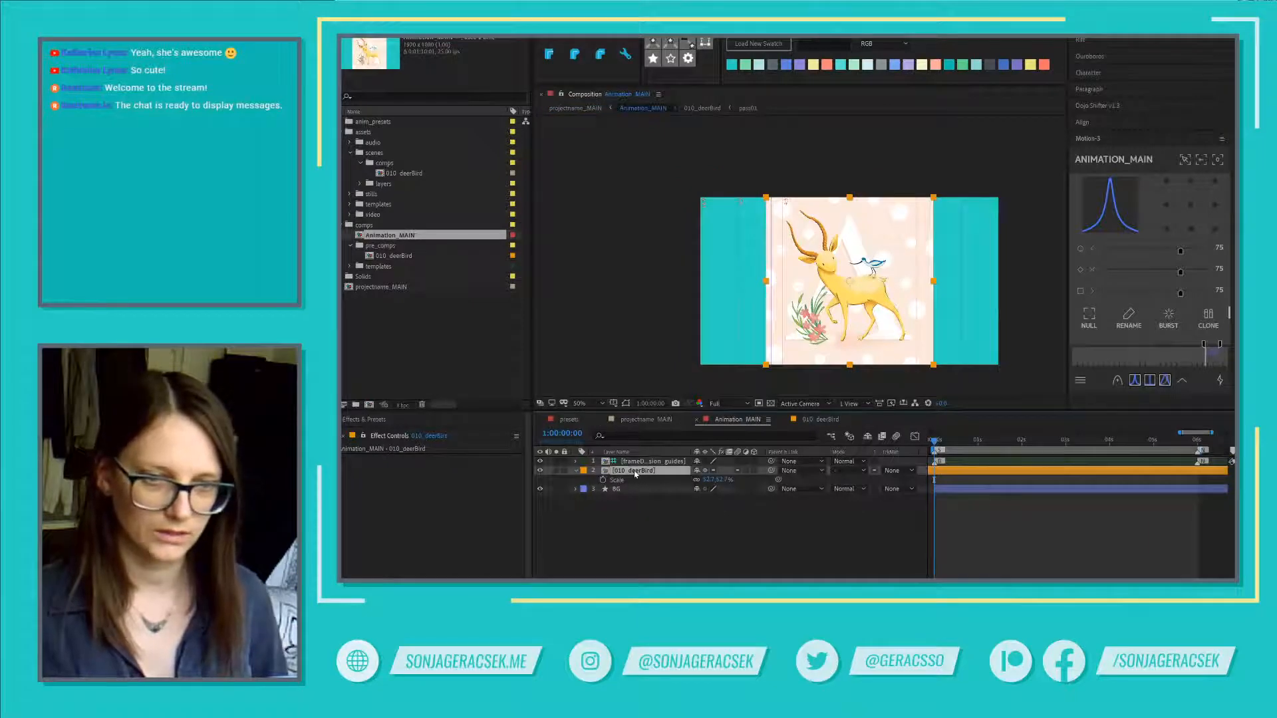
{"action": "double_click", "coordinate": [635, 473]}
Step: Change the start timecode of the 010_deerBird composition so that the current frame reads 1:00:00:00
{"action": "right_click", "coordinate": [762, 438]}
{"action": "left_click", "coordinate": [802, 461]}
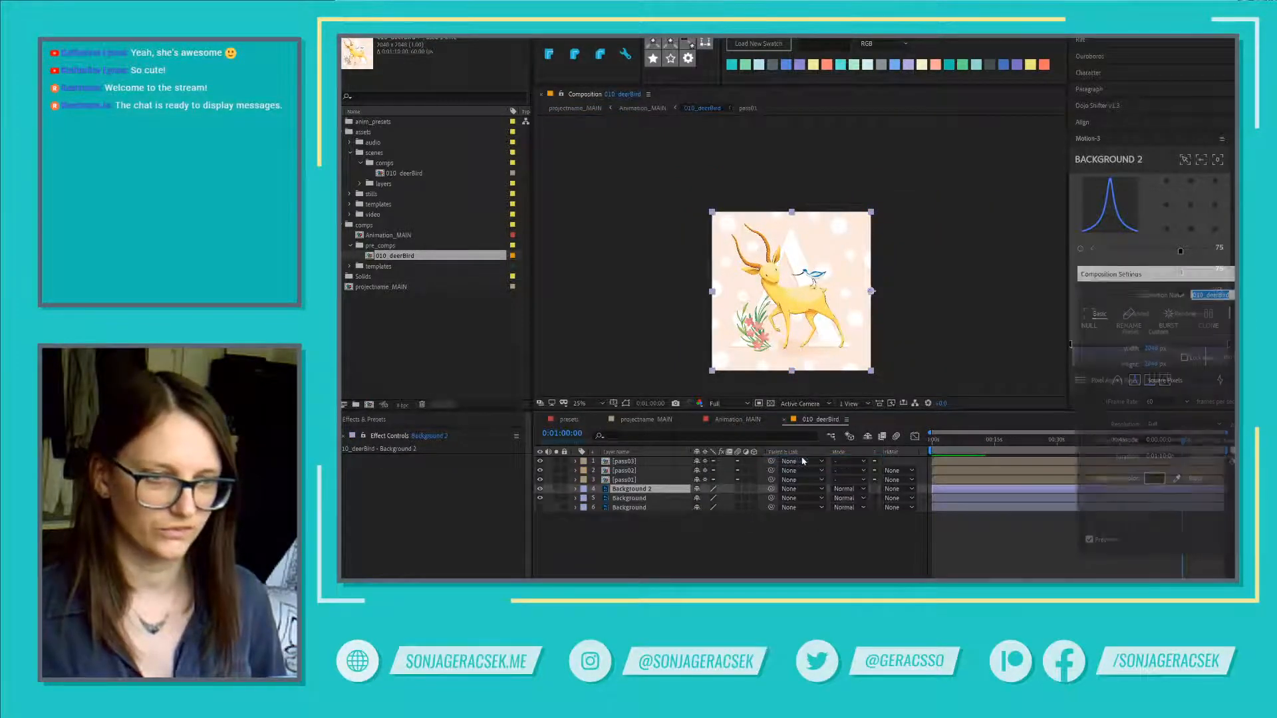
{"action": "left_click", "coordinate": [1160, 440]}
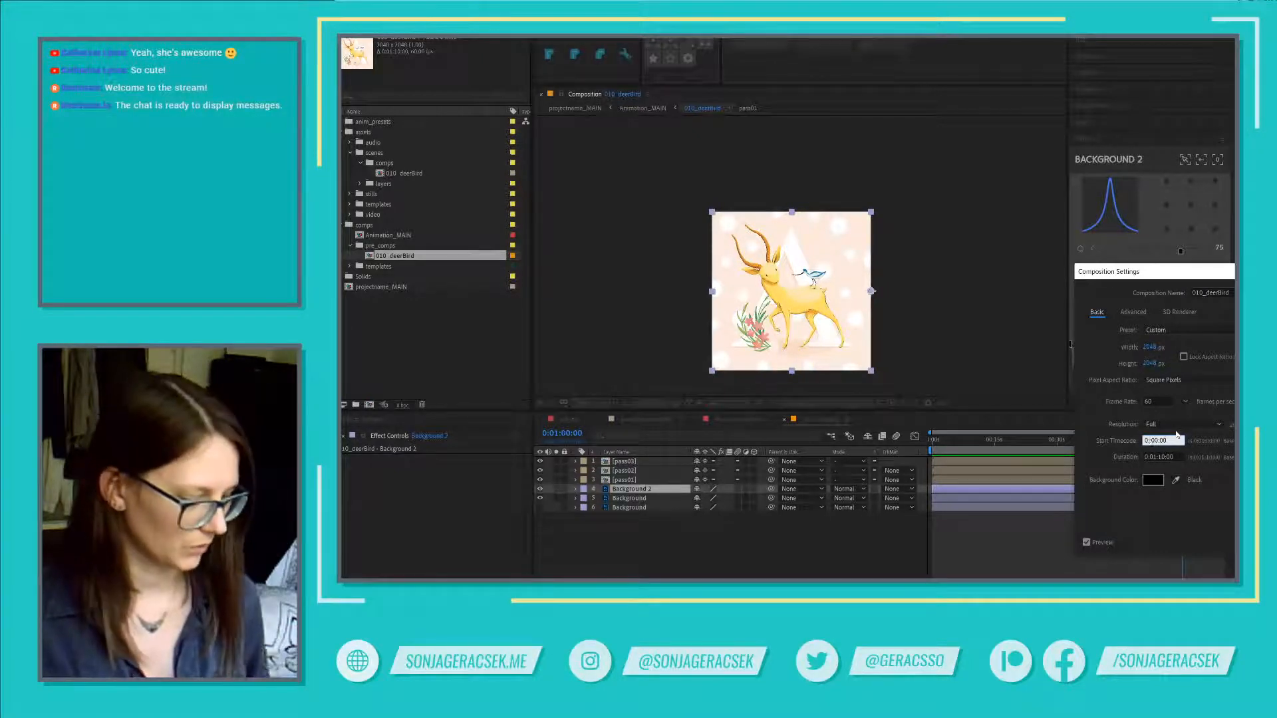
{"action": "key", "text": "Return"}
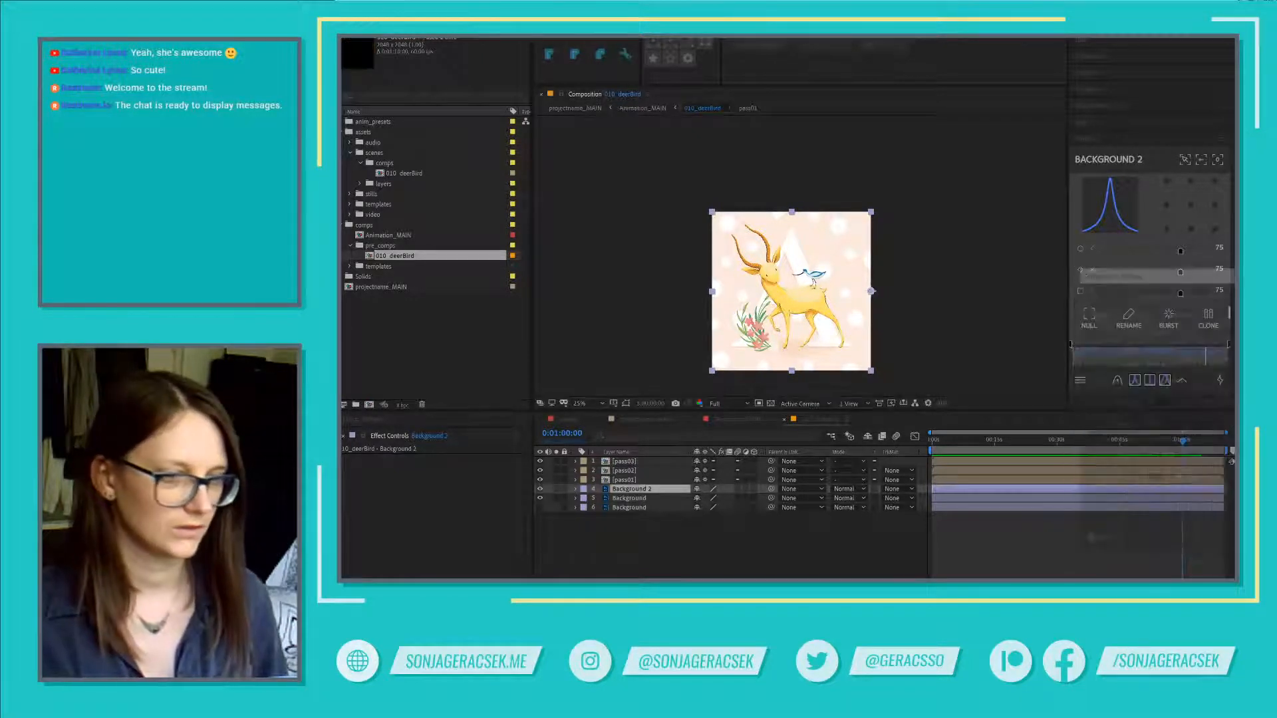
Step: Add a composition marker labelled B at 1:00:00:00 with no layers selected
{"action": "left_click", "coordinate": [1145, 563]}
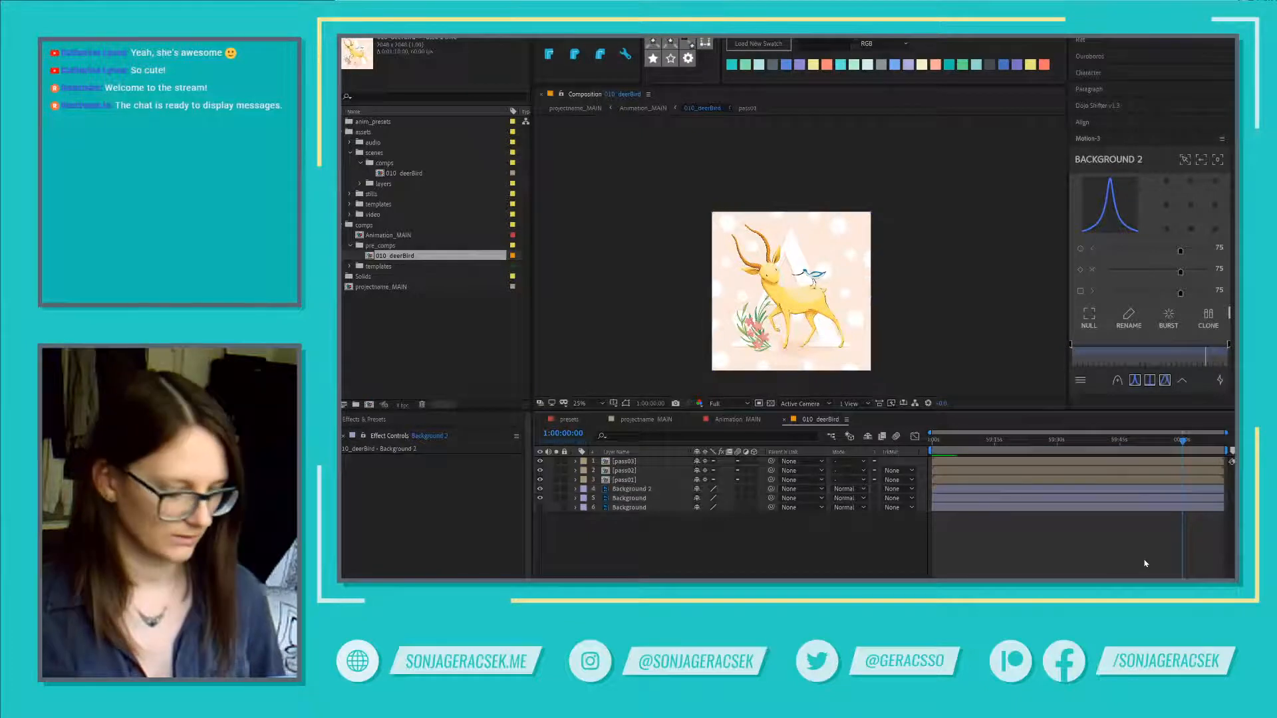
{"action": "key", "text": "alt+KP_Multiply"}
{"action": "type", "text": "B"}
{"action": "key", "text": "Return"}
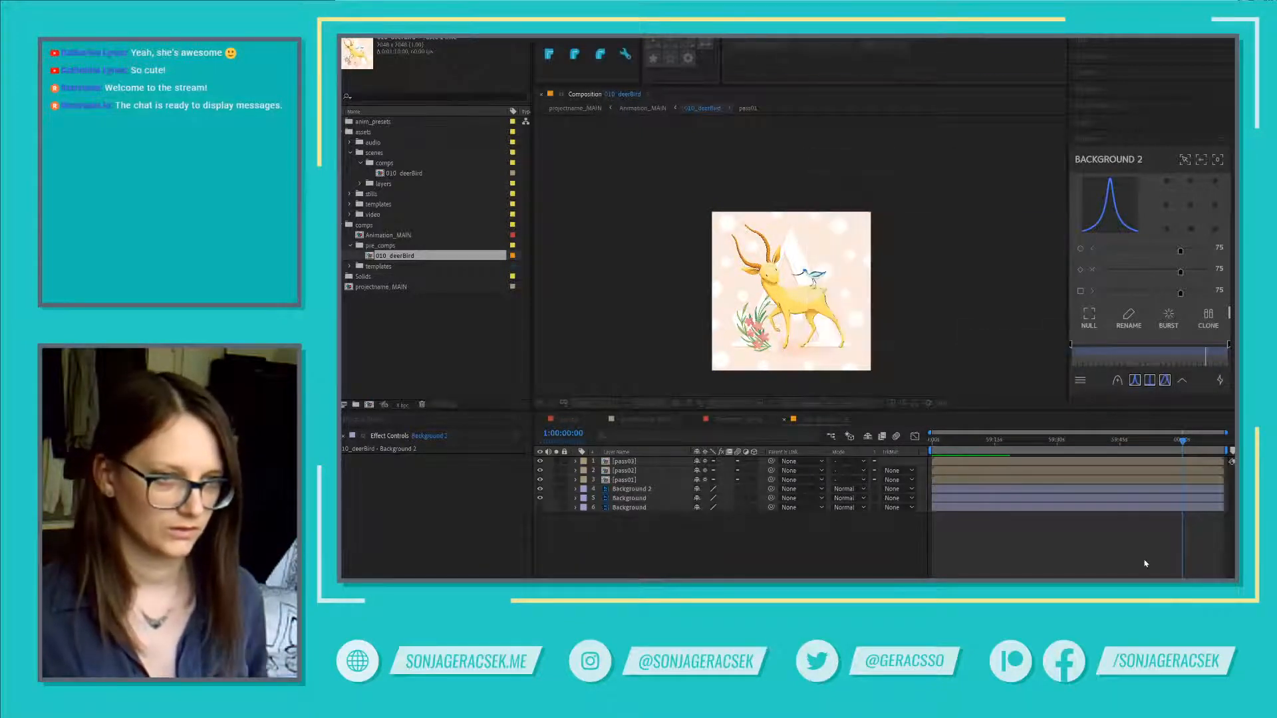
Step: Trim the start of all six layers to 1:00:00:00 and set the work area to begin at the same frame
{"action": "key", "text": "ctrl+a"}
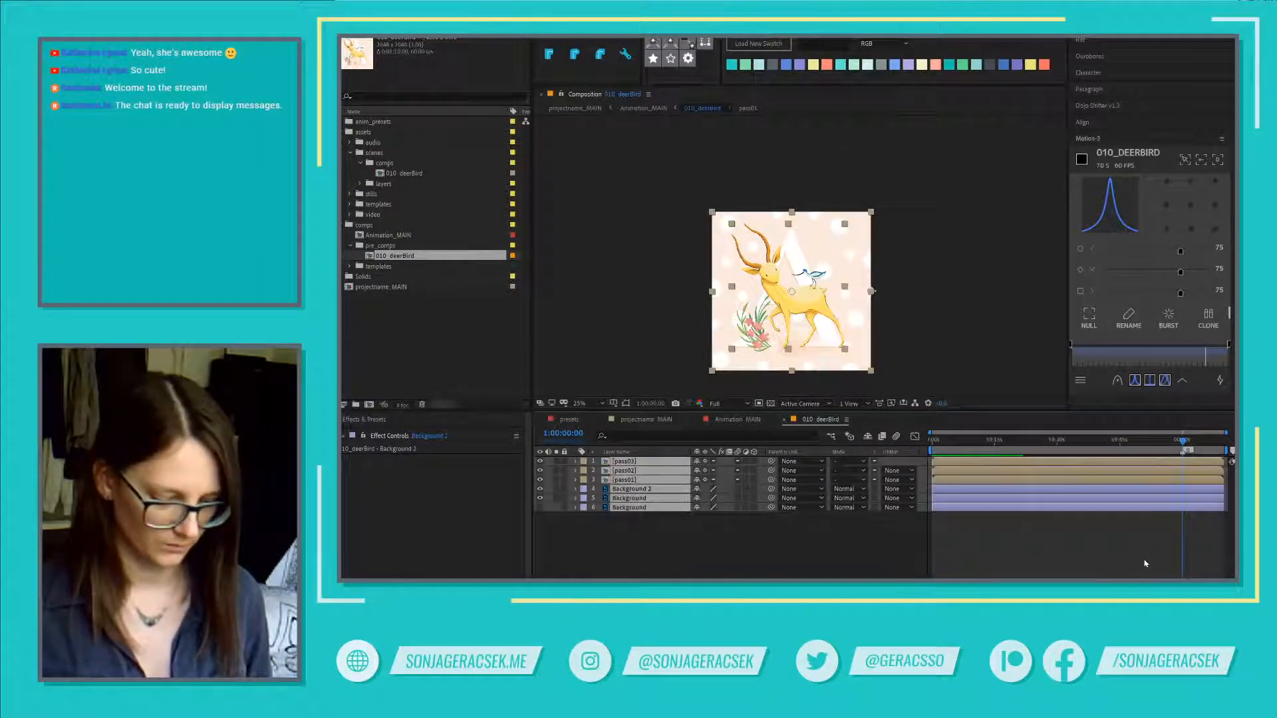
{"action": "key", "text": "alt+bracketleft"}
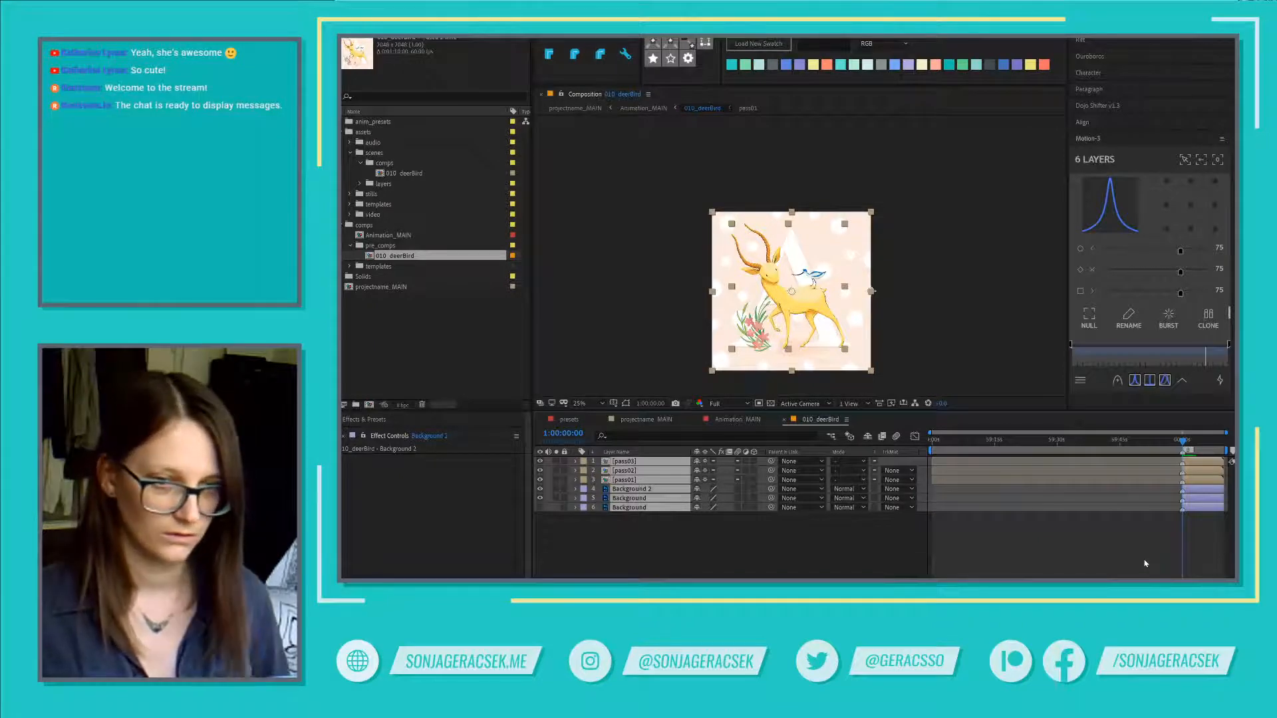
{"action": "left_click", "coordinate": [1145, 563]}
{"action": "left_click", "coordinate": [1201, 489]}
{"action": "left_click", "coordinate": [1200, 507], "text": "shift"}
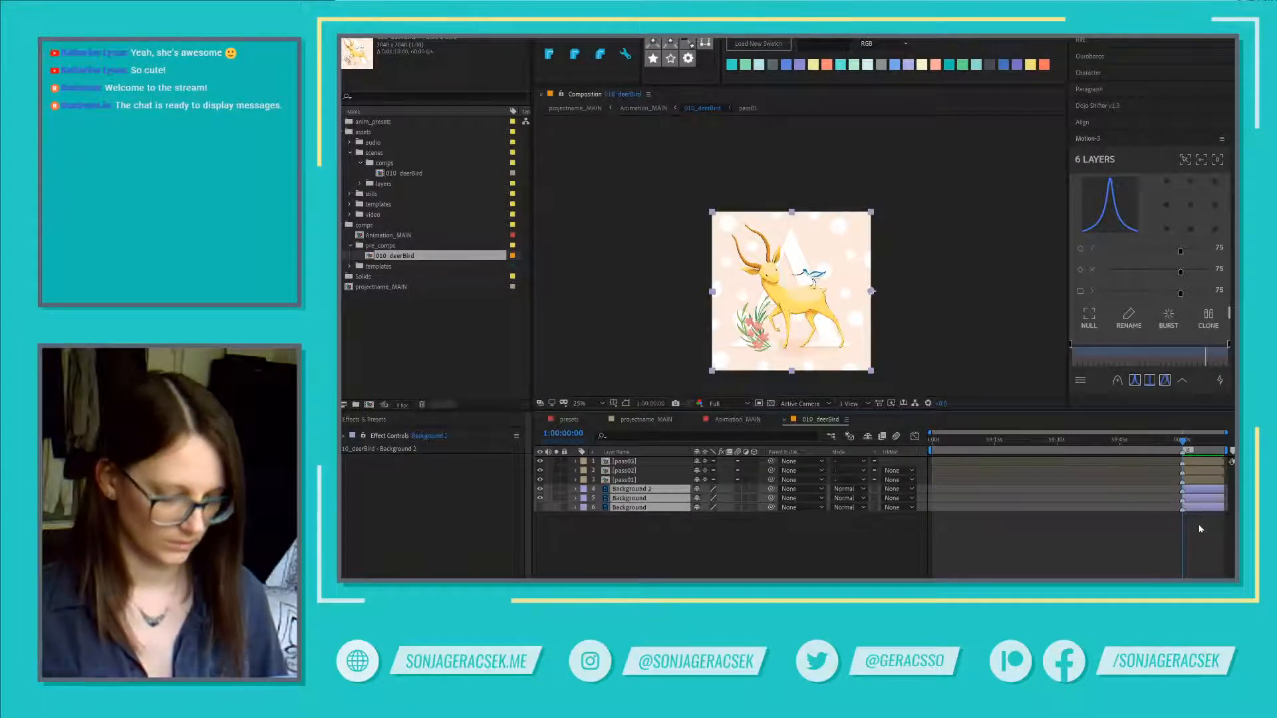
{"action": "key", "text": "b"}
{"action": "key", "text": "equal"}
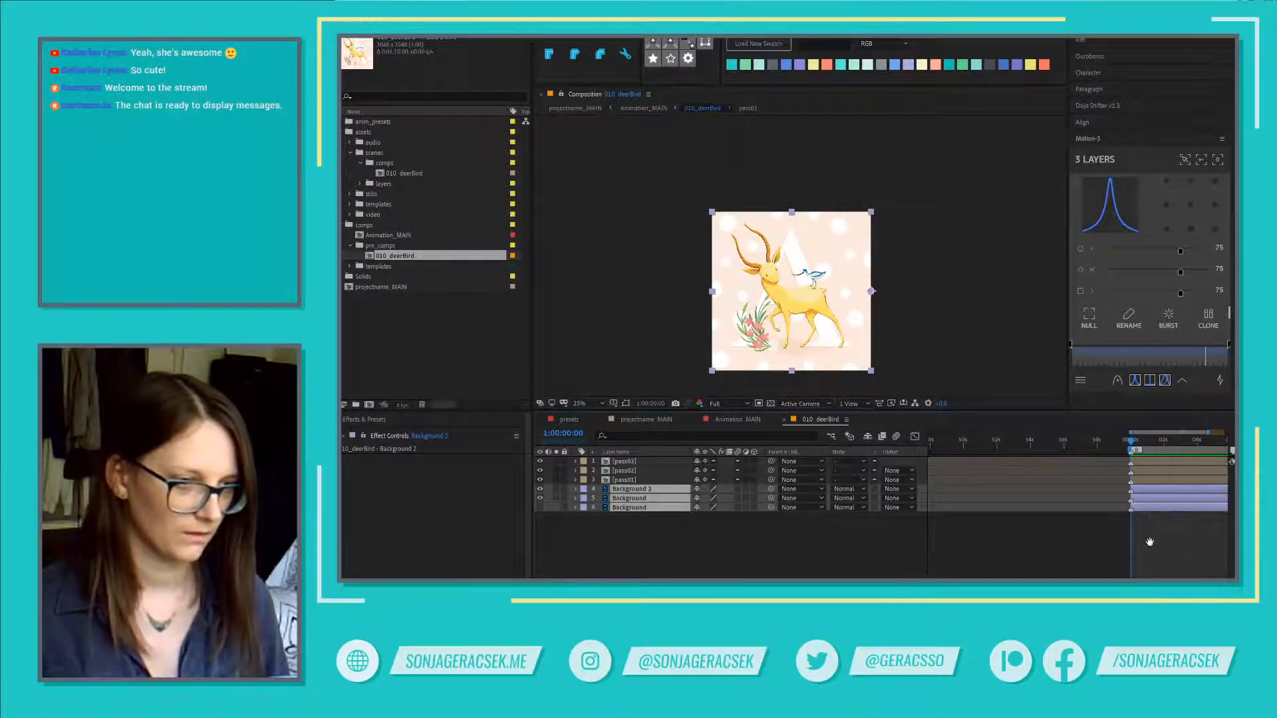
{"action": "key", "text": "equal"}
{"action": "left_click", "coordinate": [1032, 536]}
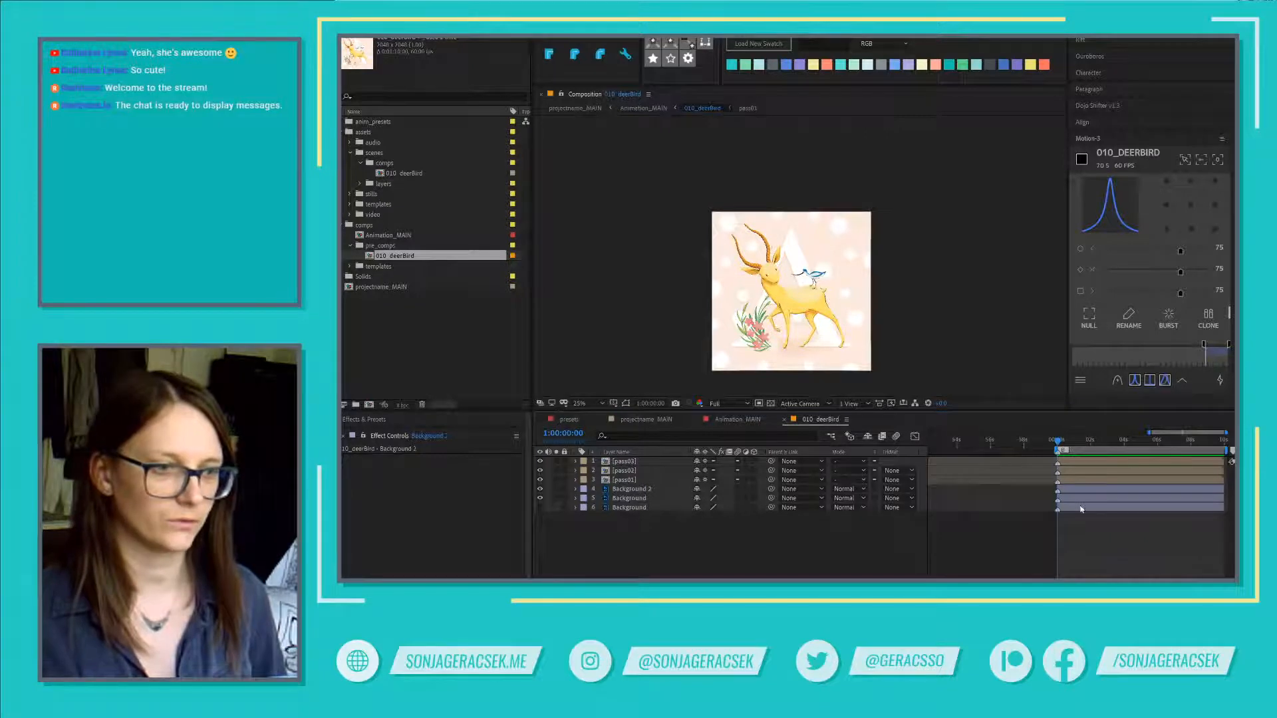
{"action": "left_click_drag", "start_coordinate": [1081, 510], "coordinate": [1011, 513]}
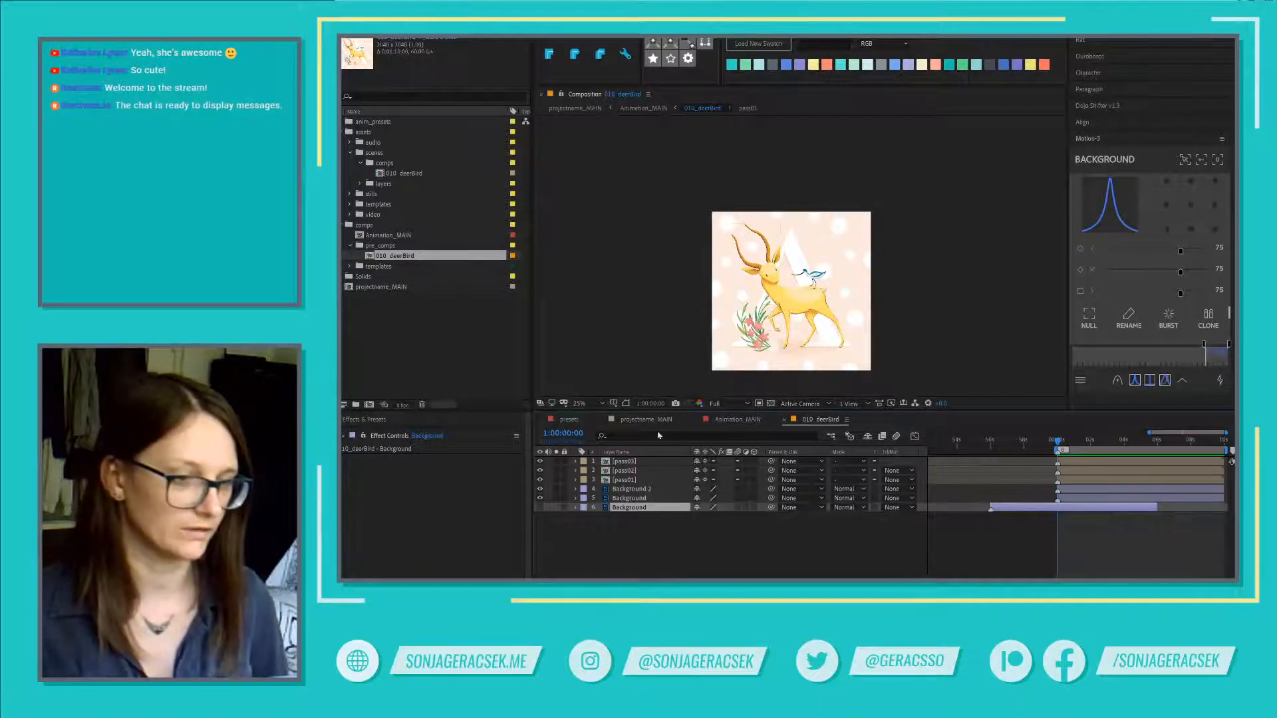
{"action": "key", "text": "Delete"}
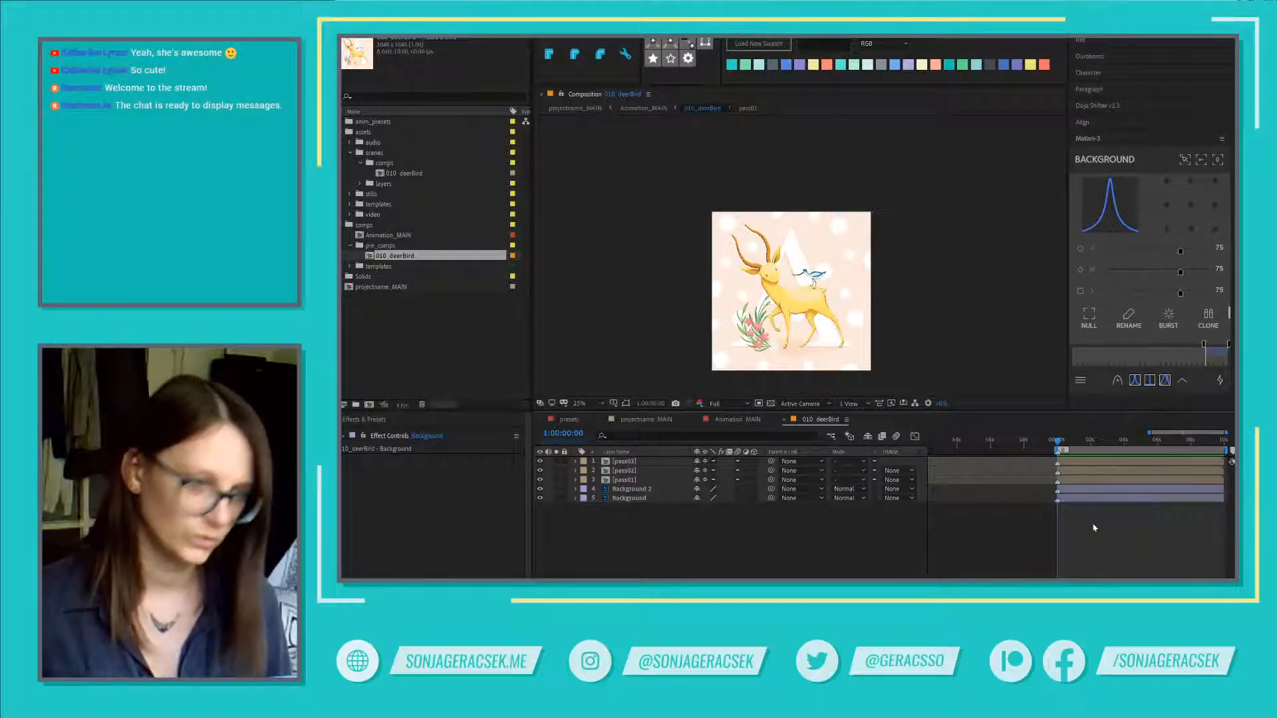
{"action": "key", "text": "ctrl+z"}
Step: Delete all layer markers from the three Background layers
{"action": "left_click_drag", "start_coordinate": [1099, 516], "coordinate": [1105, 489]}
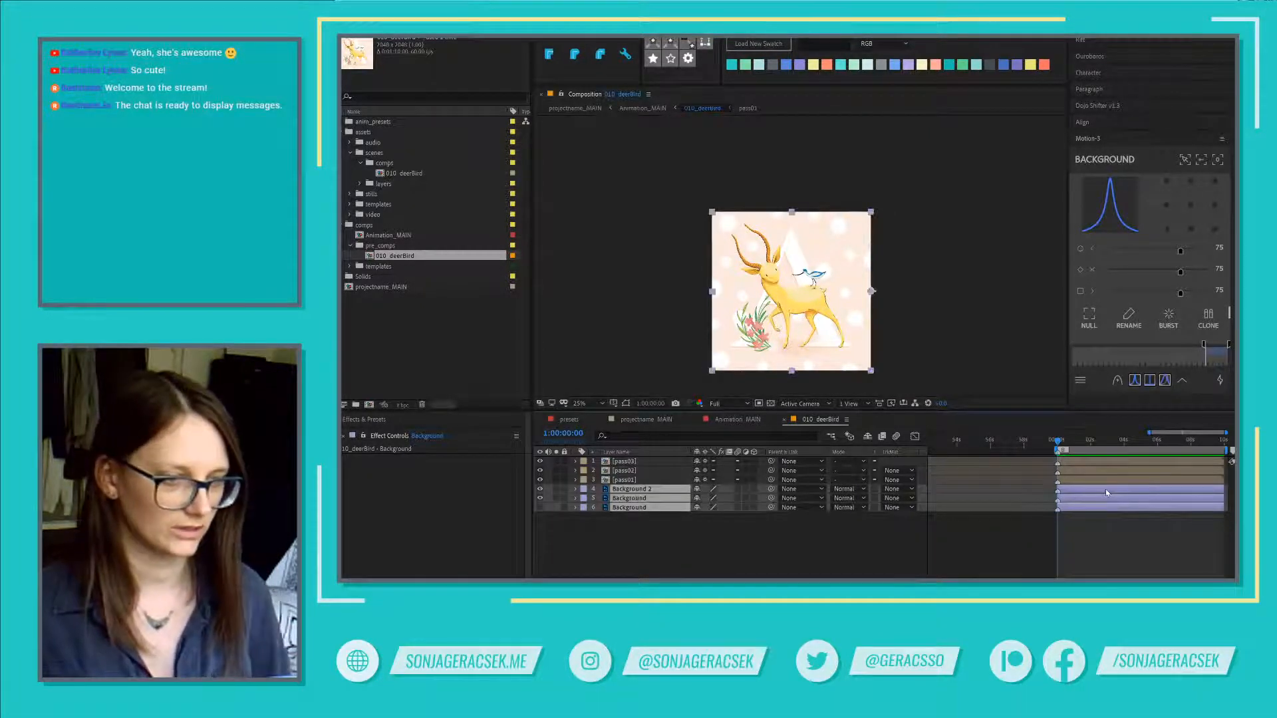
{"action": "left_click", "coordinate": [1057, 508]}
{"action": "right_click", "coordinate": [1057, 508]}
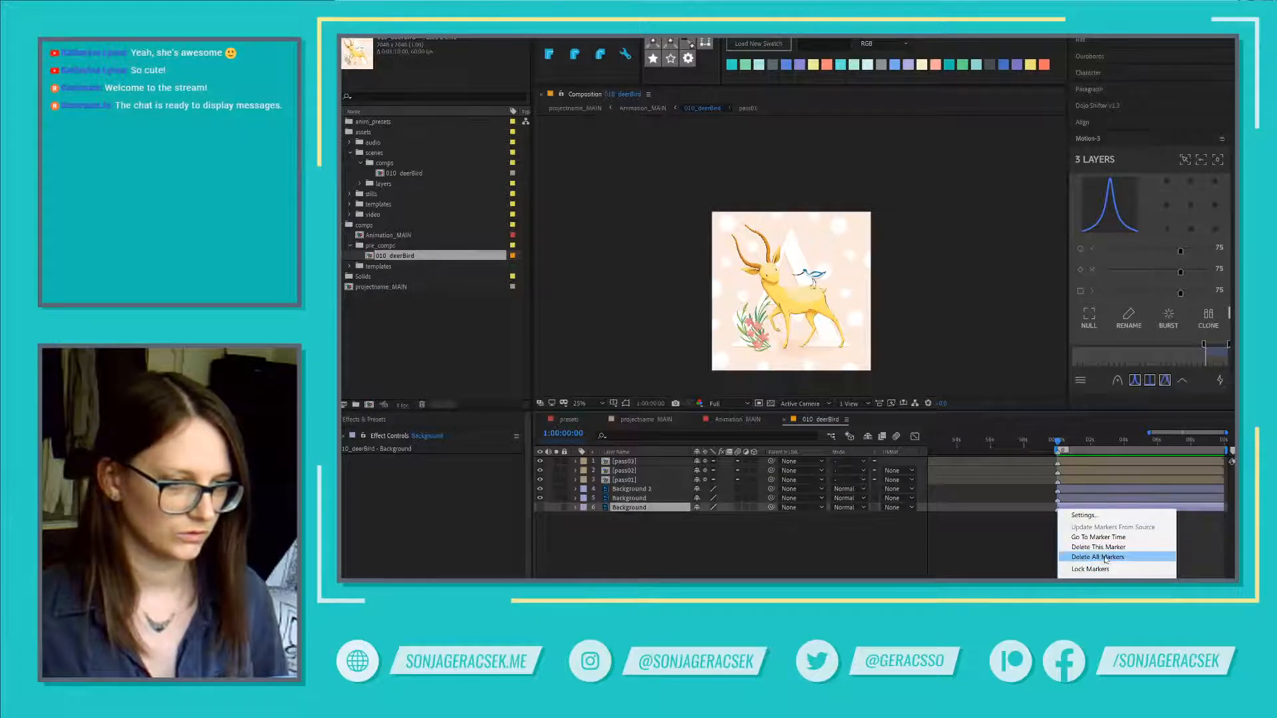
{"action": "left_click", "coordinate": [1071, 490], "text": "shift"}
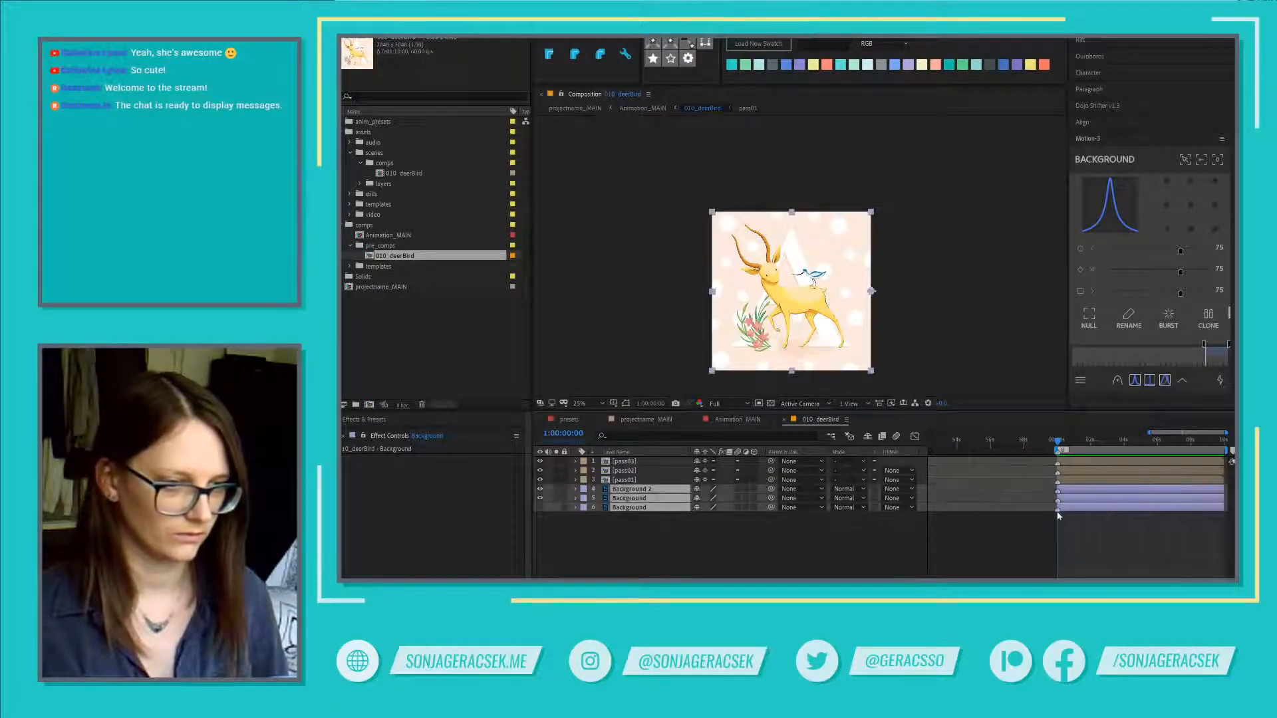
{"action": "right_click", "coordinate": [1058, 512]}
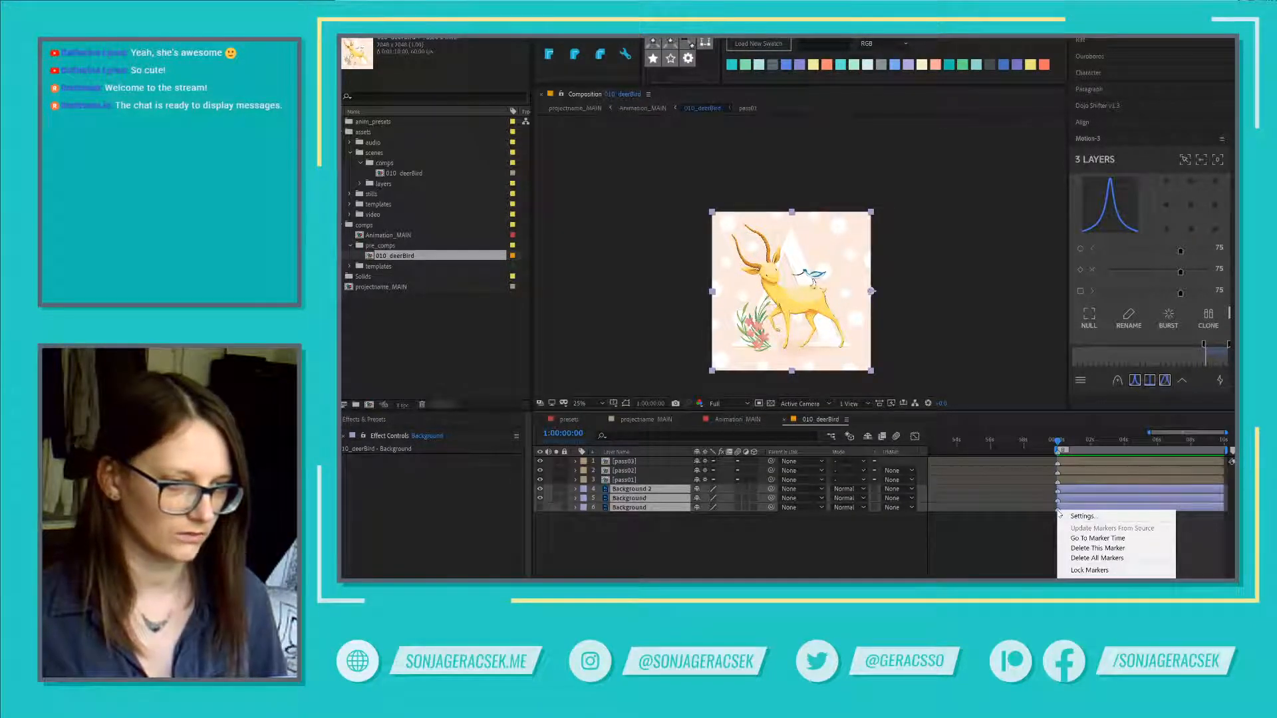
{"action": "left_click", "coordinate": [1097, 558]}
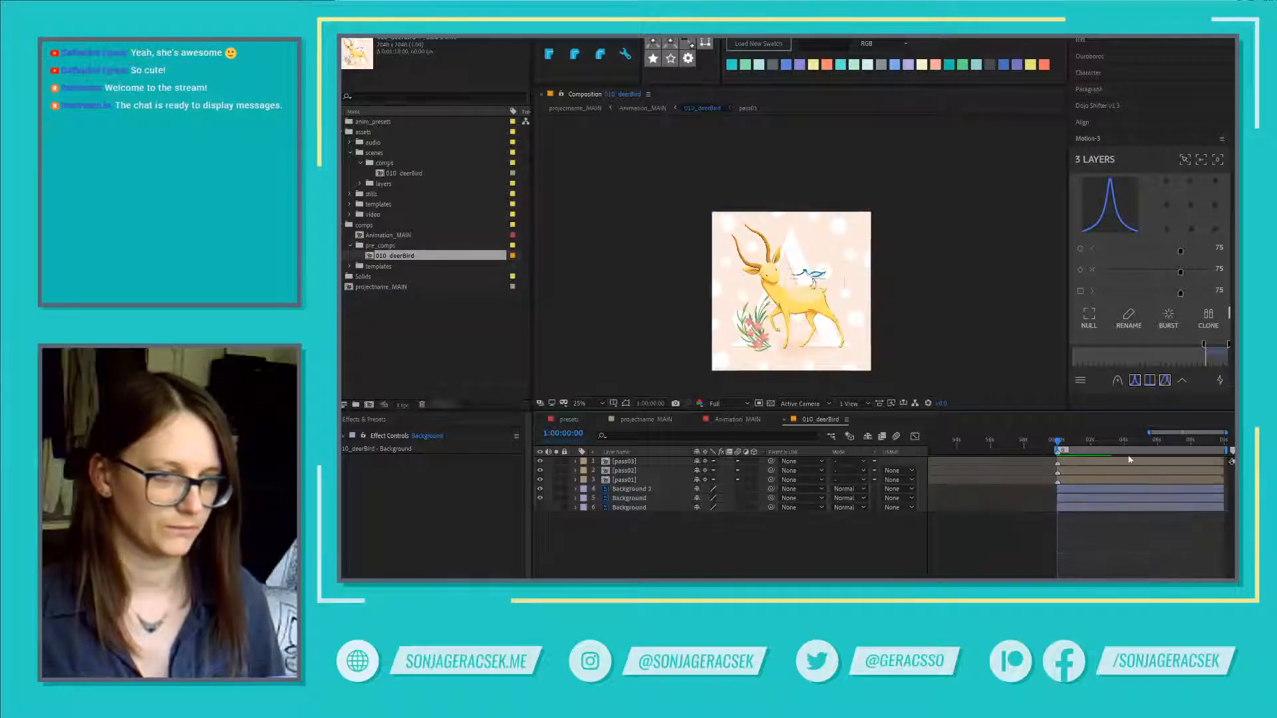
Step: Reveal the source composition of the pass01 layer in the project
{"action": "left_click", "coordinate": [1071, 481]}
{"action": "left_click", "coordinate": [629, 462], "text": "shift"}
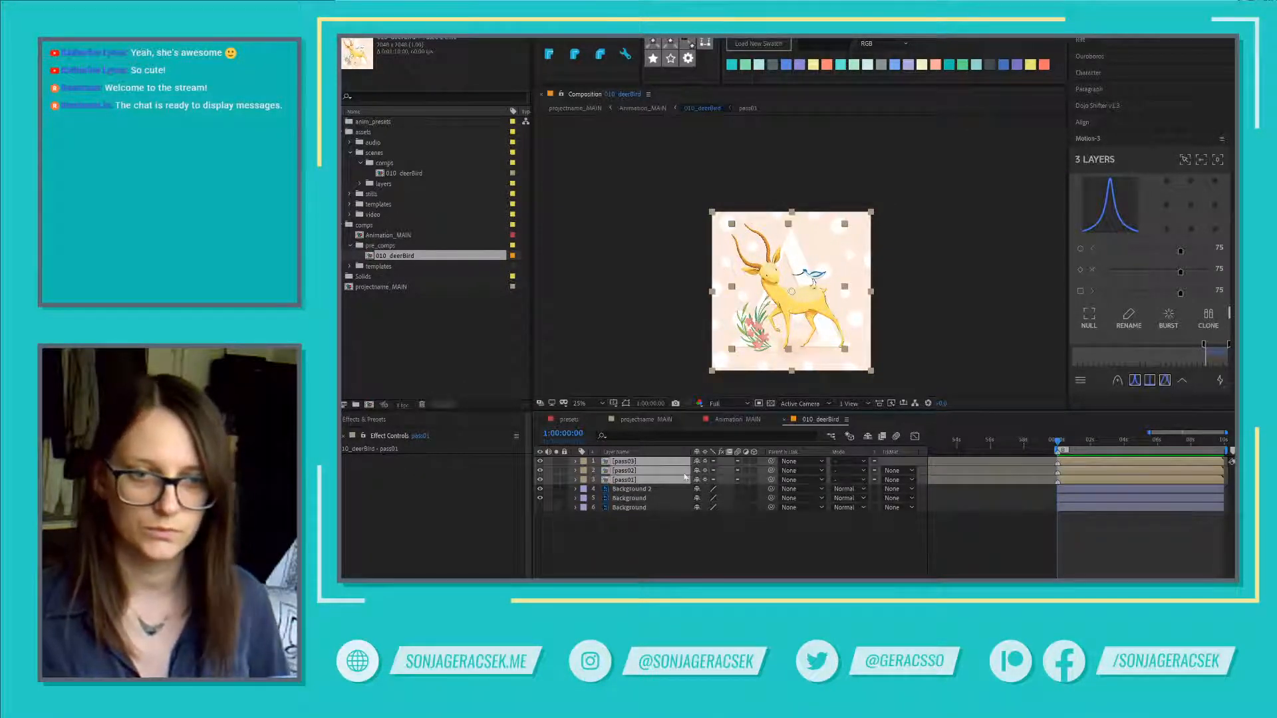
{"action": "right_click", "coordinate": [647, 474]}
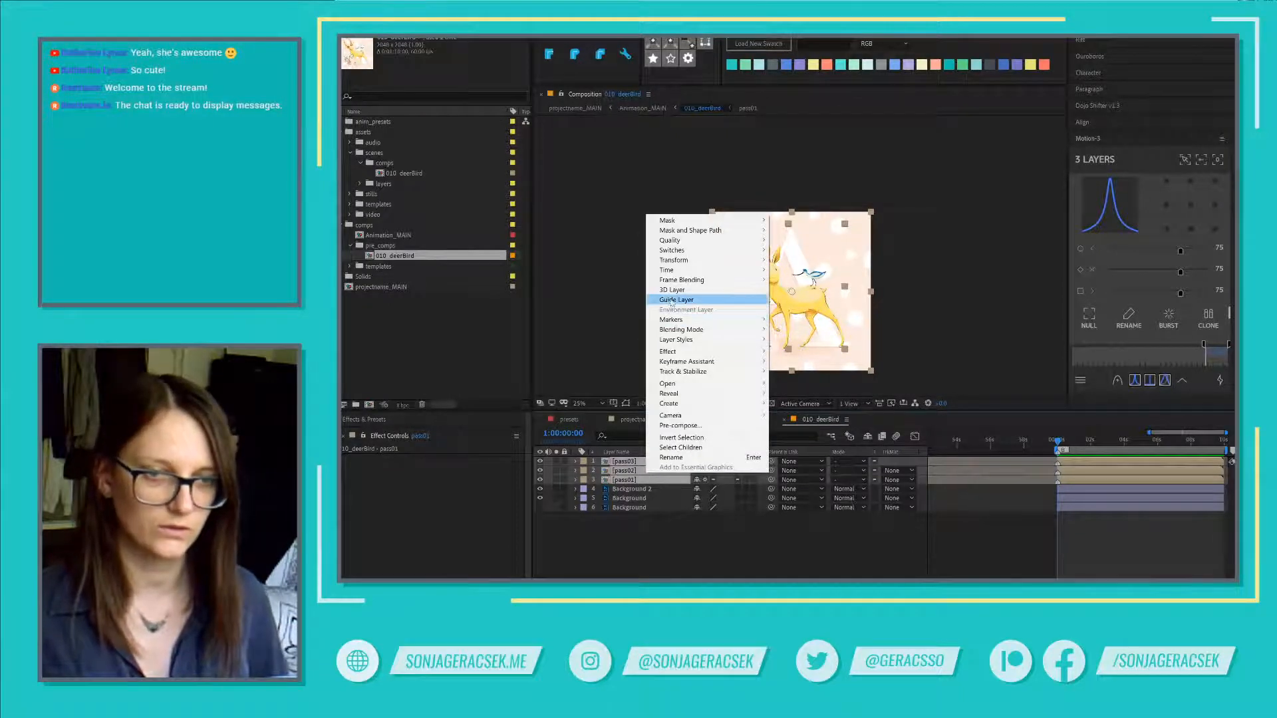
{"action": "mouse_move", "coordinate": [685, 261]}
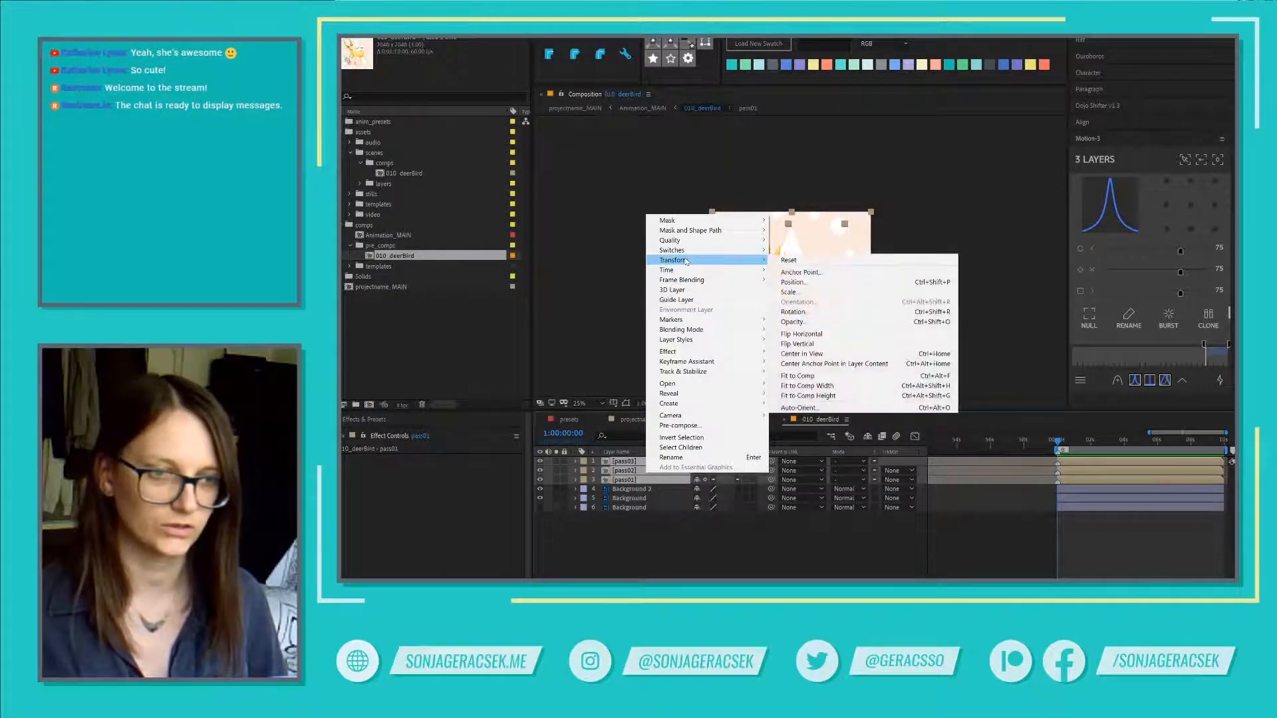
{"action": "mouse_move", "coordinate": [694, 397]}
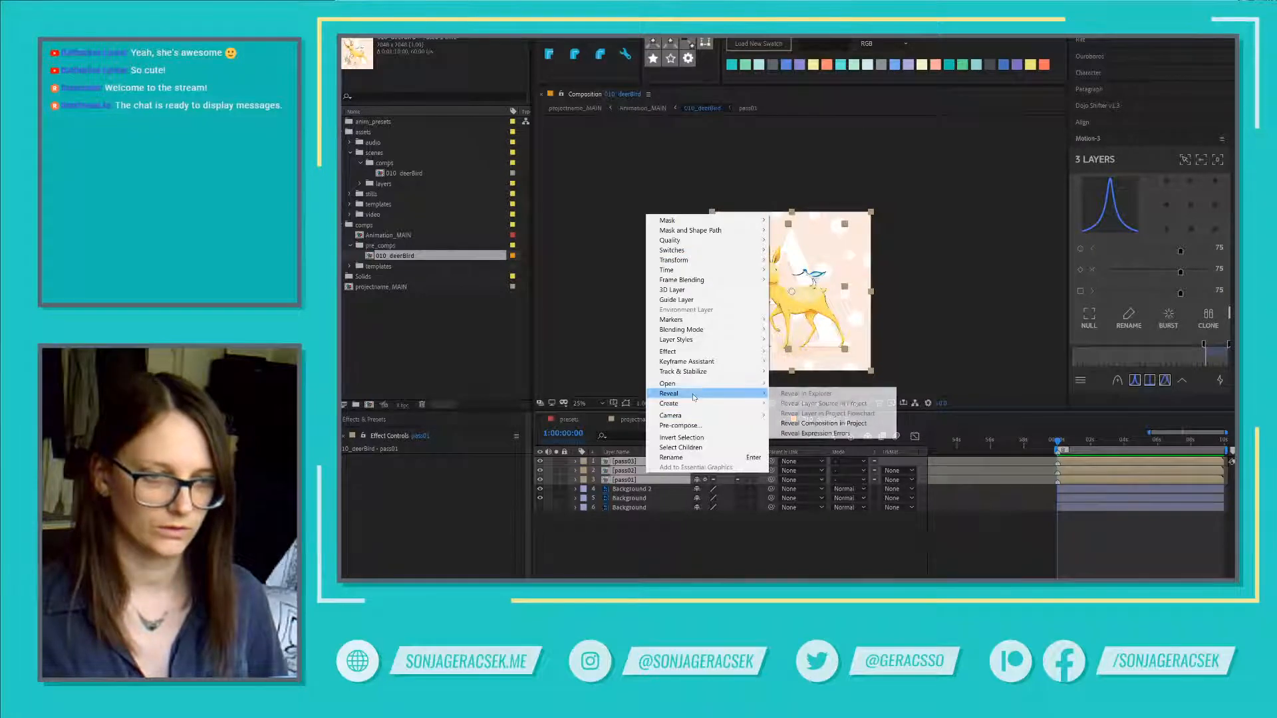
{"action": "left_click", "coordinate": [868, 427]}
{"action": "left_click", "coordinate": [625, 479]}
{"action": "right_click", "coordinate": [626, 480]}
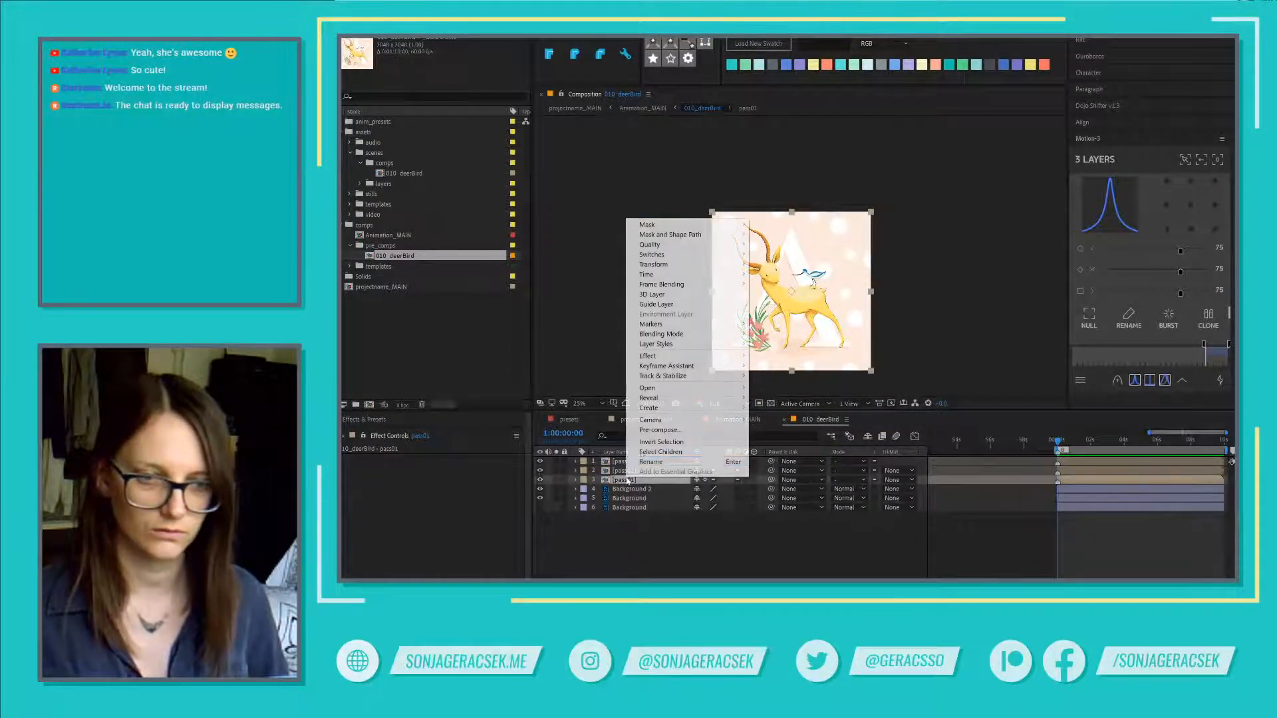
{"action": "mouse_move", "coordinate": [663, 400]}
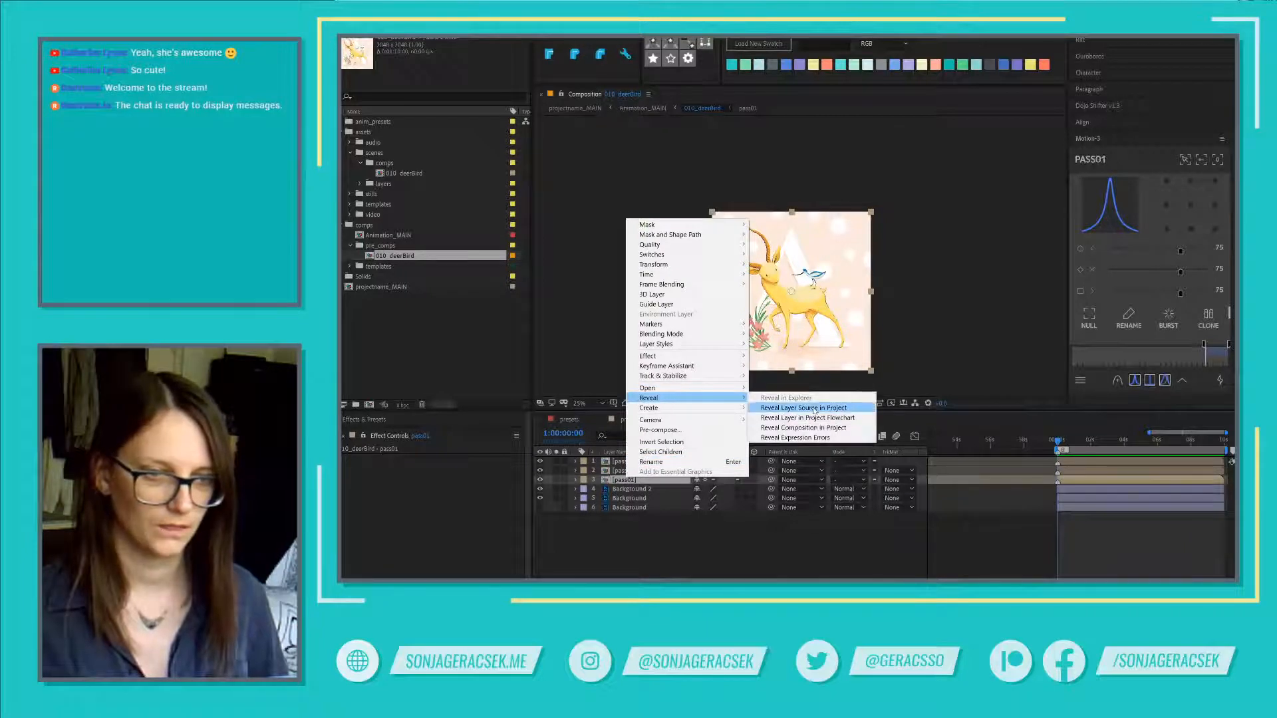
{"action": "left_click", "coordinate": [814, 409]}
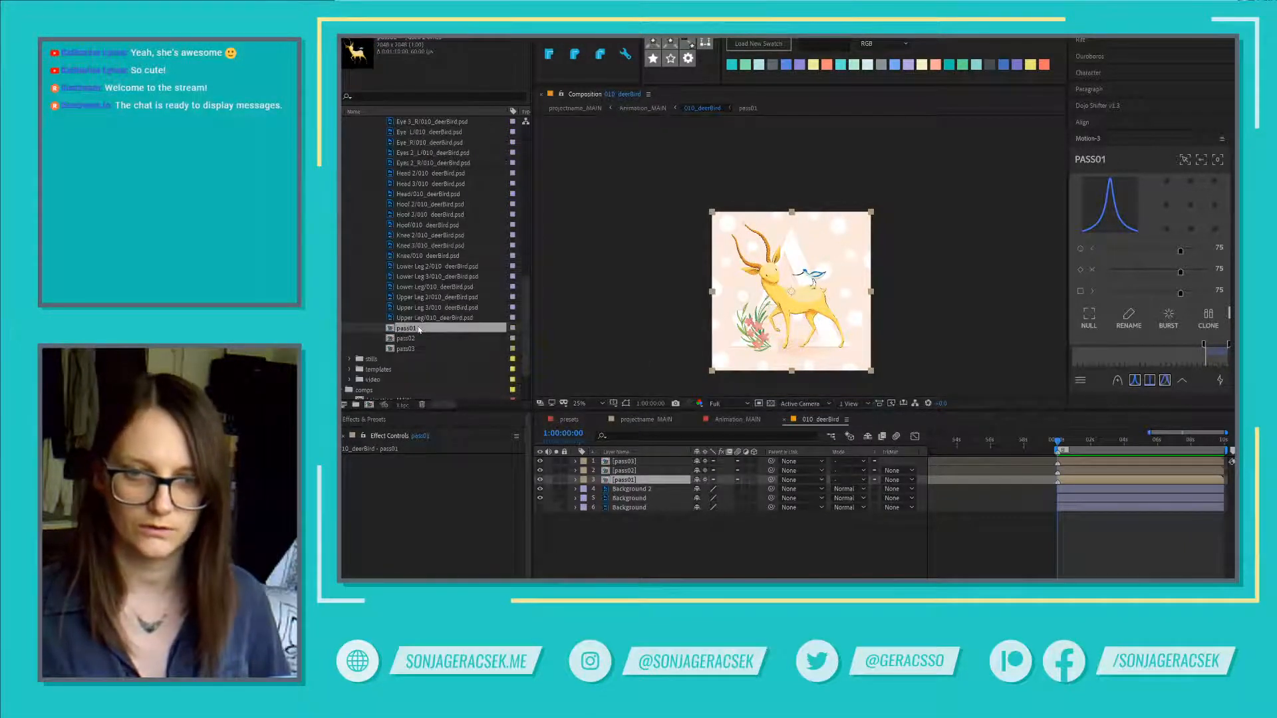
{"action": "left_click", "coordinate": [413, 349], "text": "shift"}
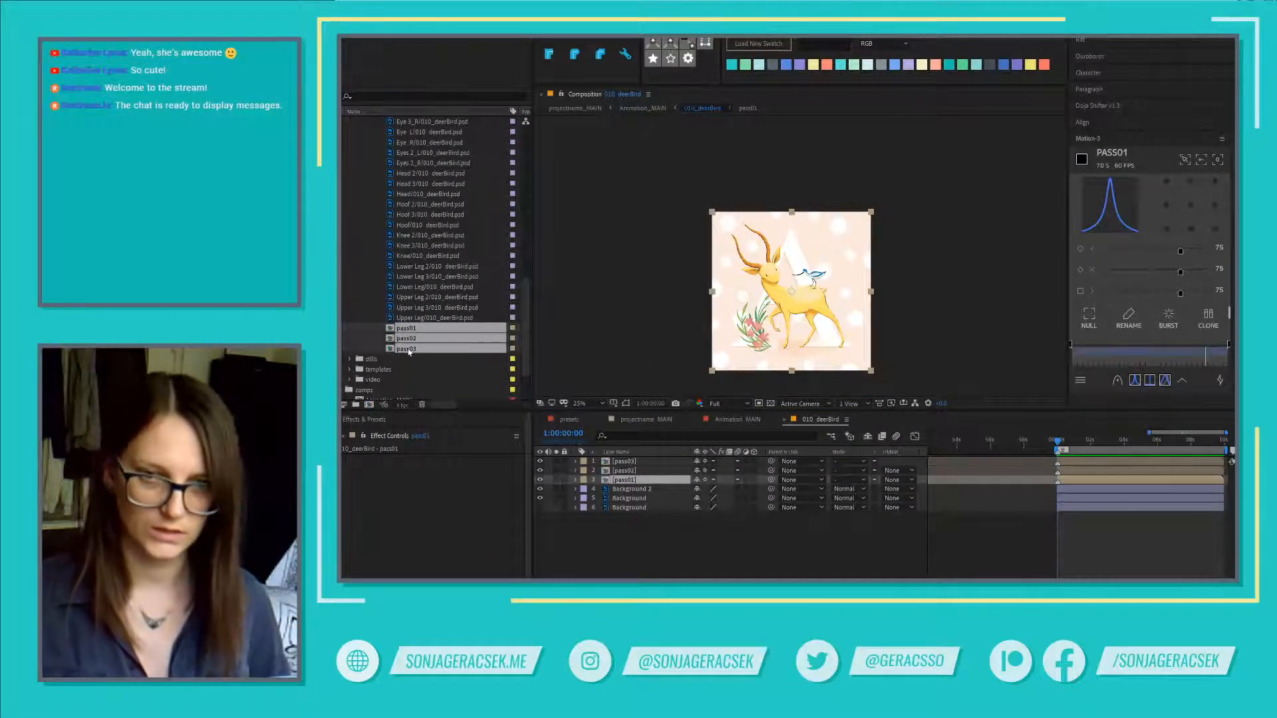
{"action": "key", "text": "ctrl+d"}
{"action": "left_click_drag", "start_coordinate": [419, 393], "coordinate": [426, 301]}
{"action": "key", "text": "Delete"}
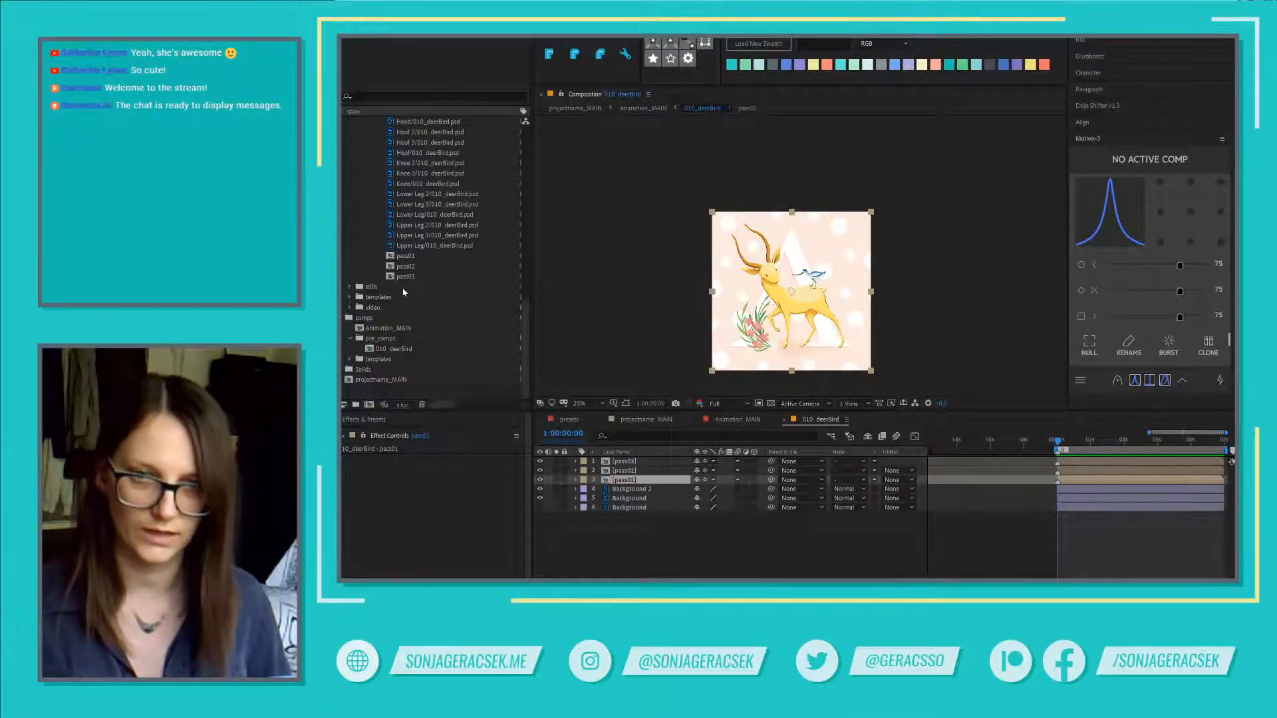
Step: Create a folder named passes inside the 010_deerBird Layers folder, and duplicate that folder
{"action": "left_click", "coordinate": [406, 255]}
{"action": "left_click", "coordinate": [405, 276], "text": "shift"}
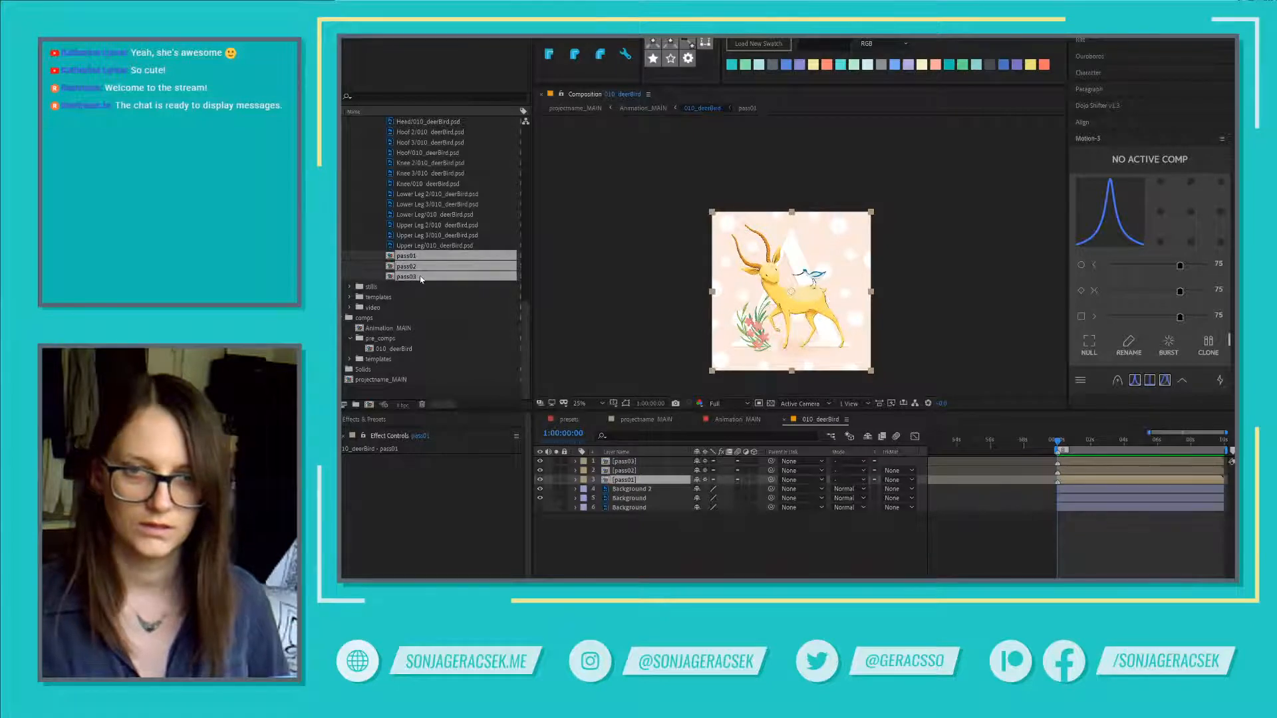
{"action": "left_click", "coordinate": [356, 405]}
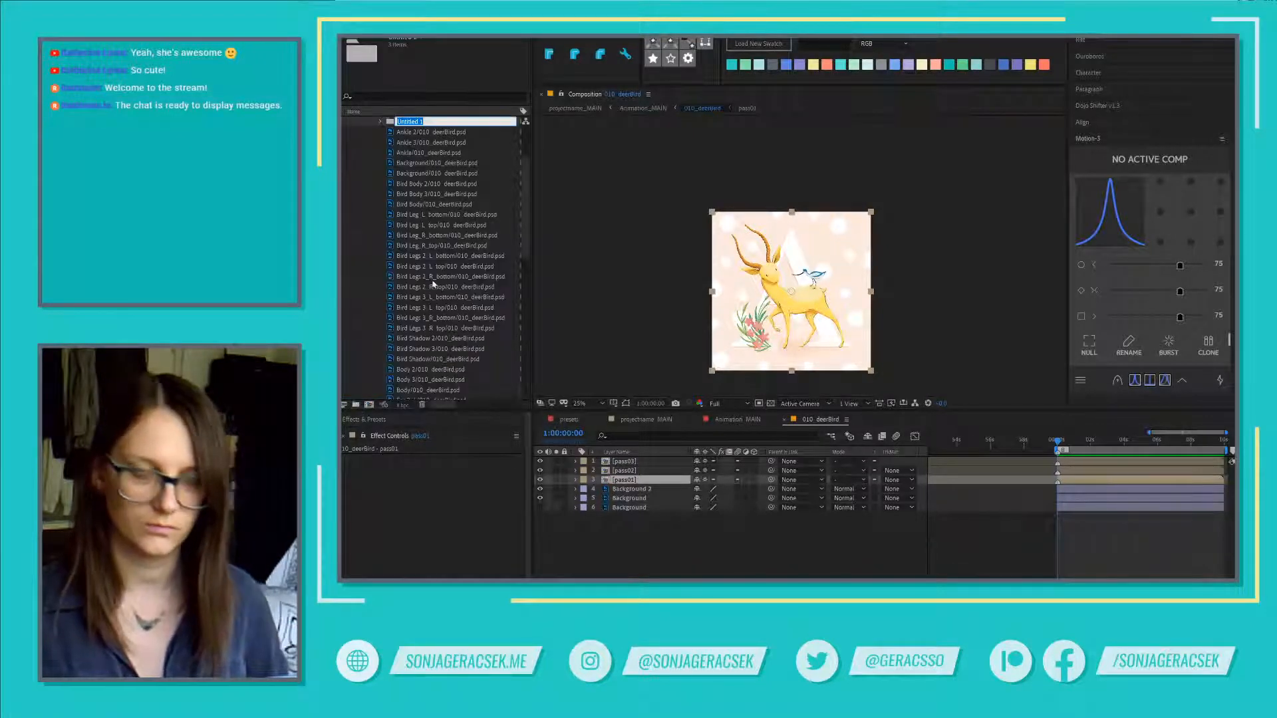
{"action": "type", "text": "passes"}
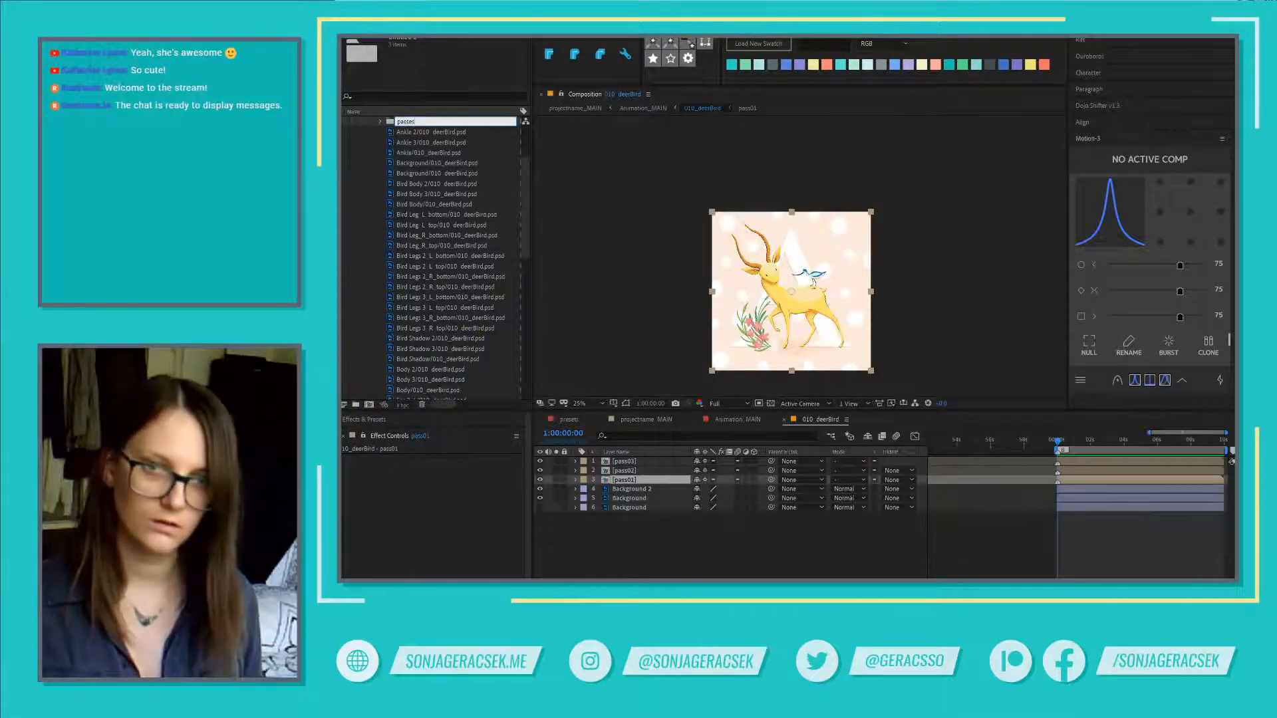
{"action": "key", "text": "Return"}
{"action": "key", "text": "ctrl+d"}
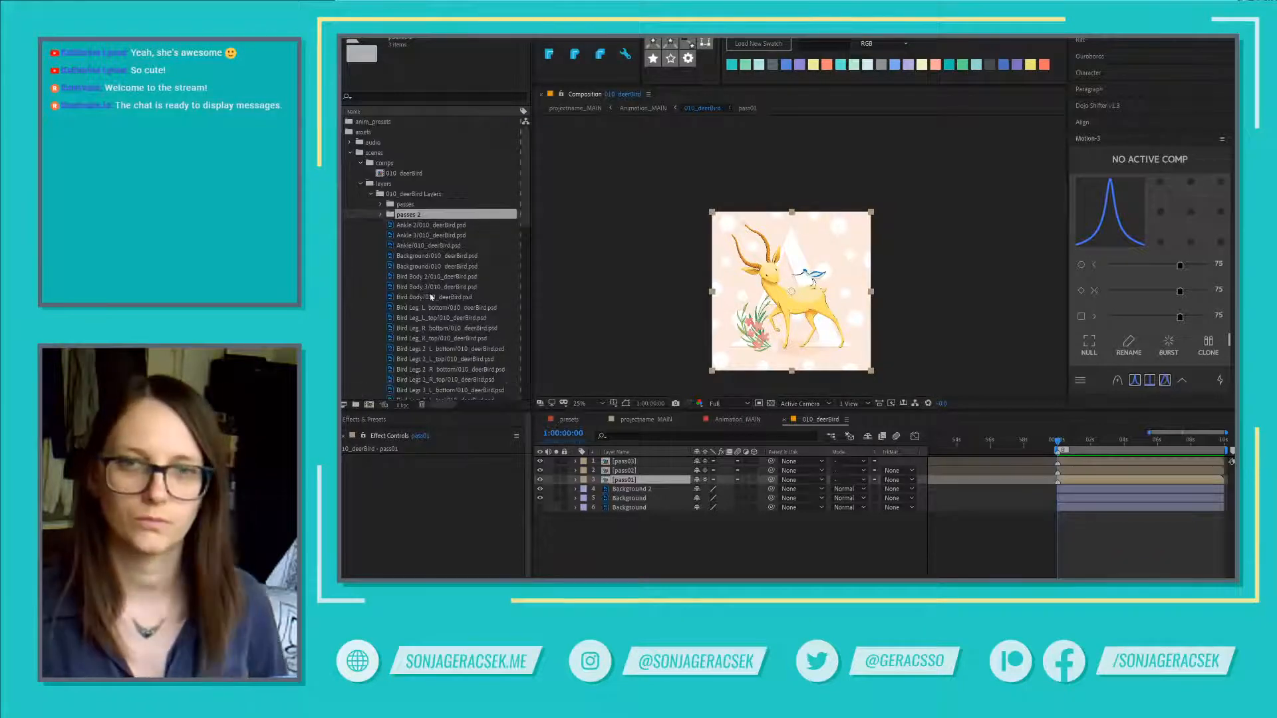
{"action": "scroll", "coordinate": [401, 396], "scroll_direction": "down", "scroll_amount": 1}
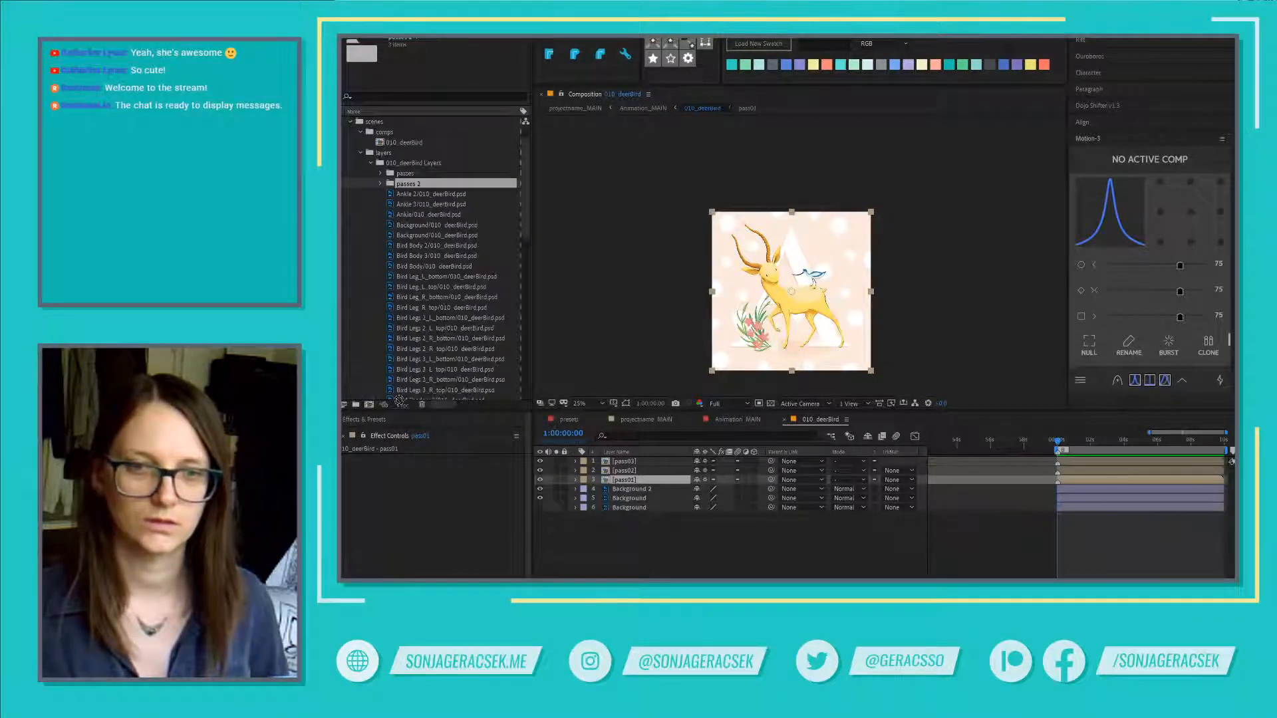
Step: Move the passes 2 folder into pre_comps, and move its pass01, pass02 and pass03 compositions directly into pre_comps
{"action": "left_click_drag", "start_coordinate": [399, 400], "coordinate": [376, 349]}
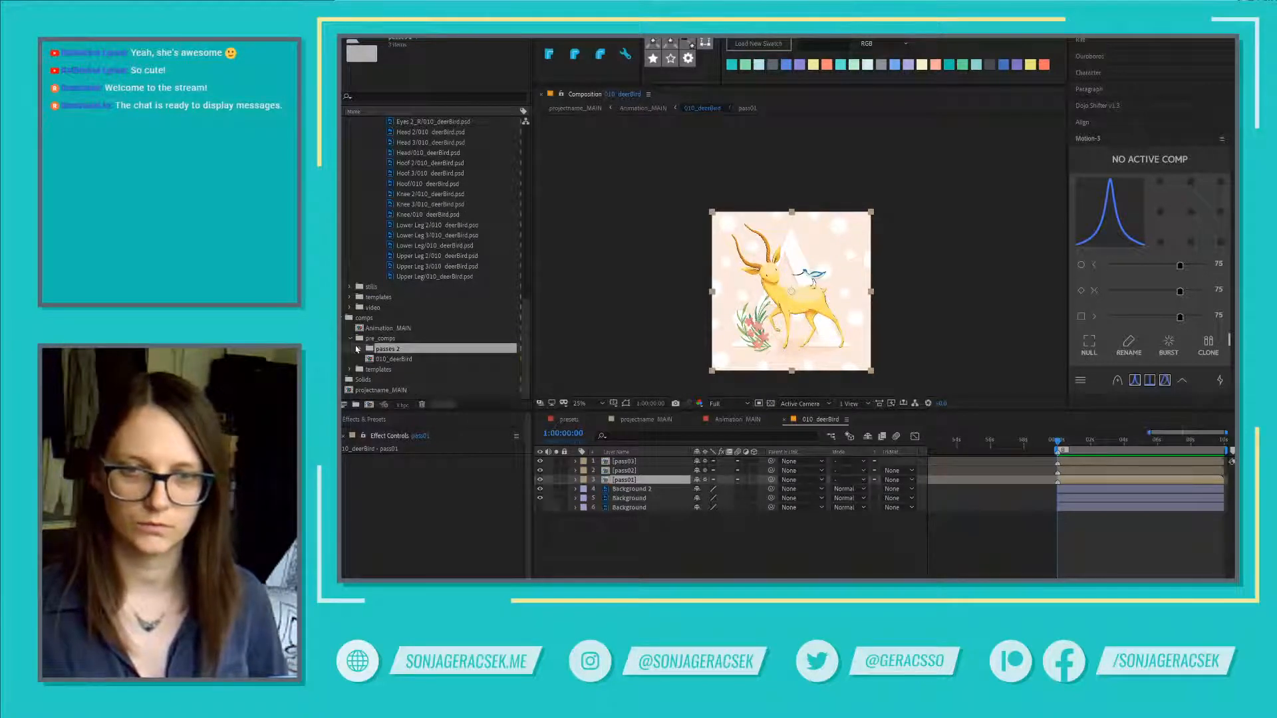
{"action": "left_click", "coordinate": [357, 349]}
{"action": "left_click", "coordinate": [432, 359]}
{"action": "key", "text": "shift+Down"}
{"action": "key", "text": "shift+Down"}
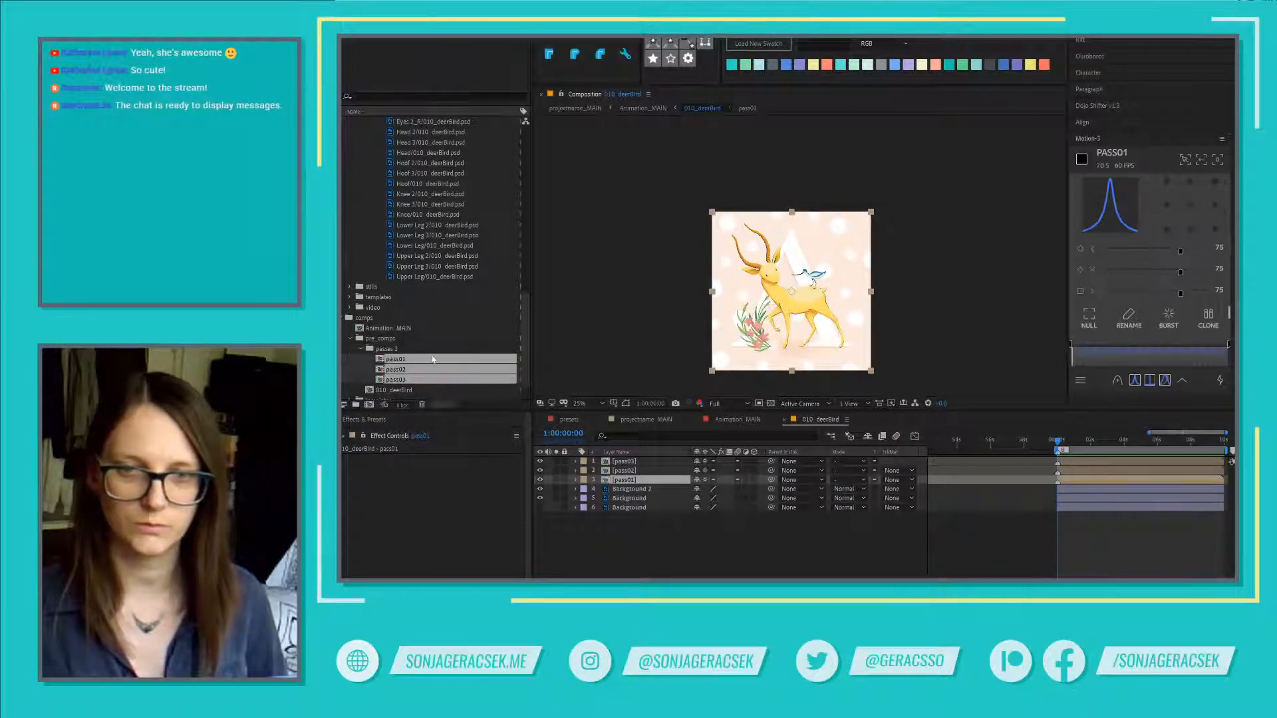
{"action": "left_click_drag", "start_coordinate": [432, 359], "coordinate": [383, 310]}
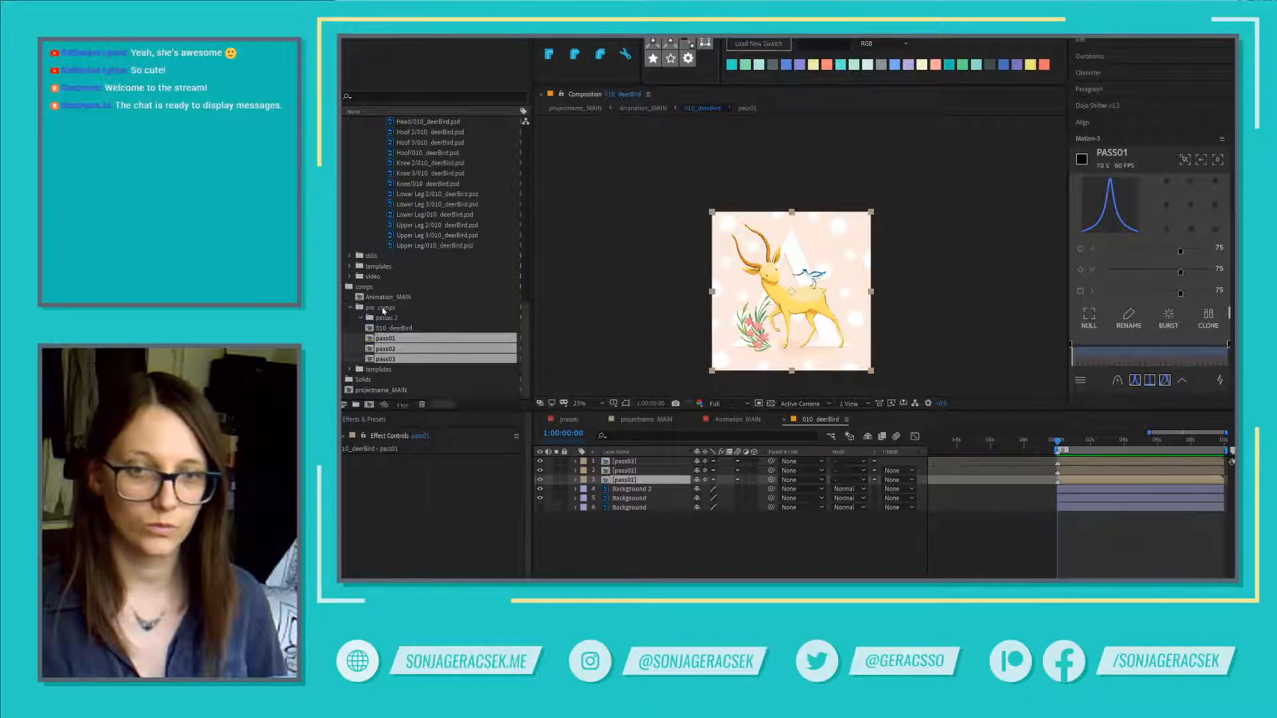
Step: Delete the emptied passes 2 folder from pre_comps
{"action": "left_click", "coordinate": [400, 329]}
{"action": "left_click", "coordinate": [384, 318]}
{"action": "key", "text": "Delete"}
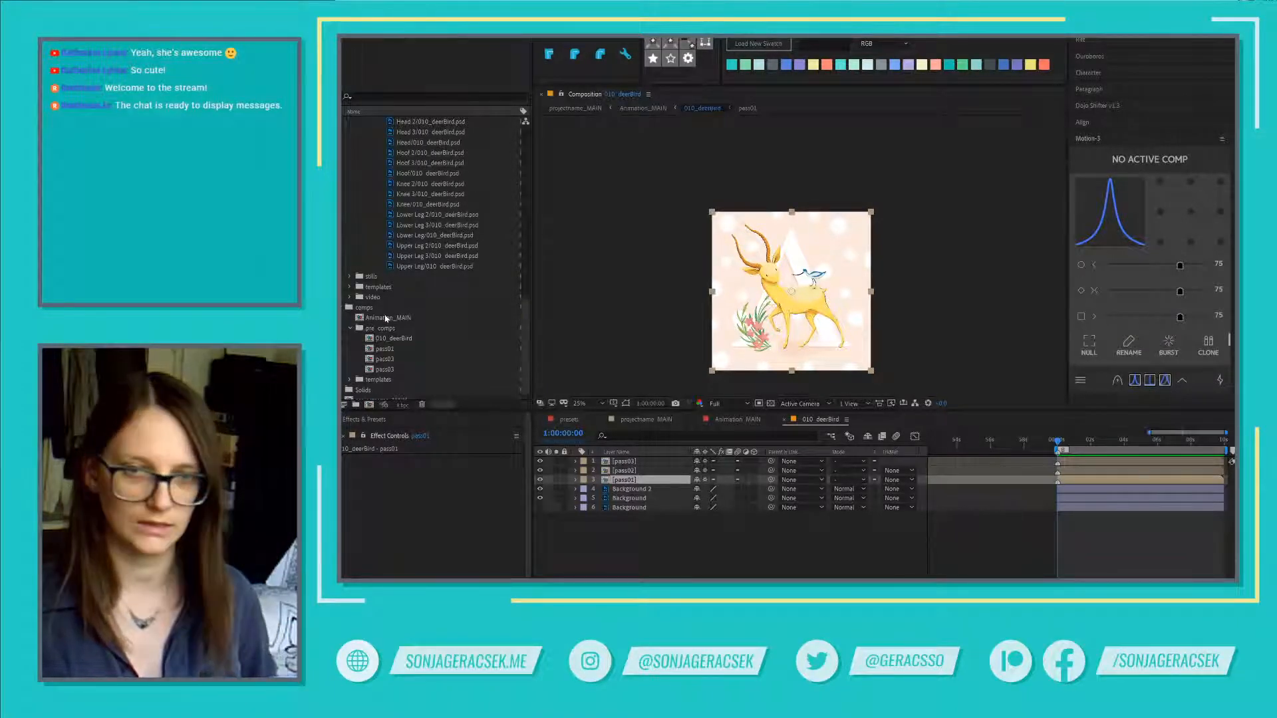
Step: Rename the pass01 composition in pre_comps as 010a_pass01
{"action": "left_click", "coordinate": [402, 348]}
{"action": "key", "text": "shift+Down"}
{"action": "key", "text": "shift+Down"}
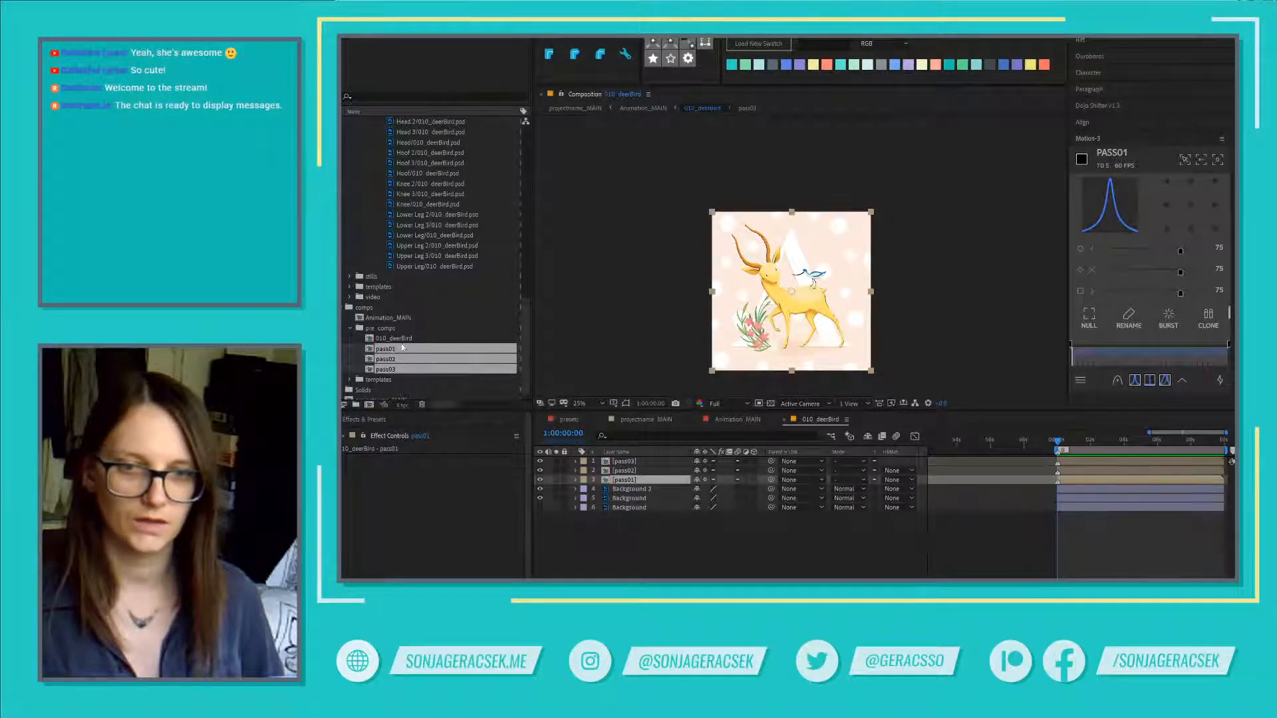
{"action": "left_click", "coordinate": [392, 339]}
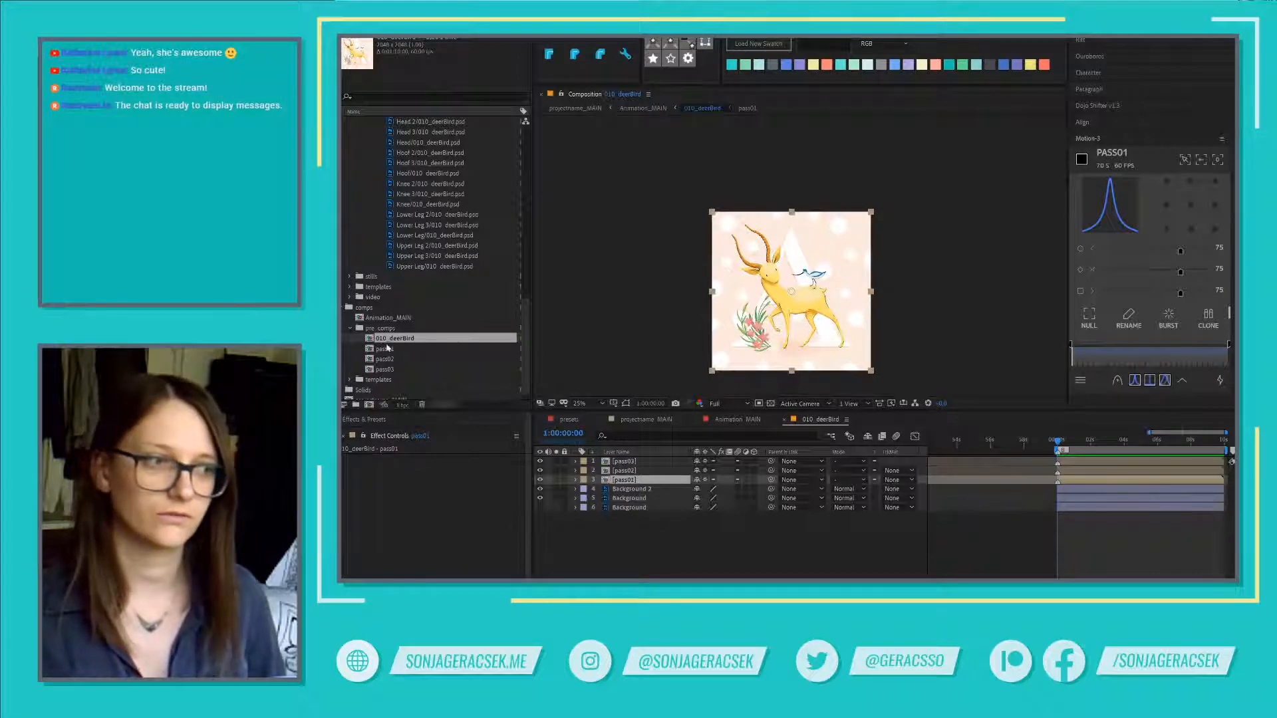
{"action": "left_click", "coordinate": [386, 351]}
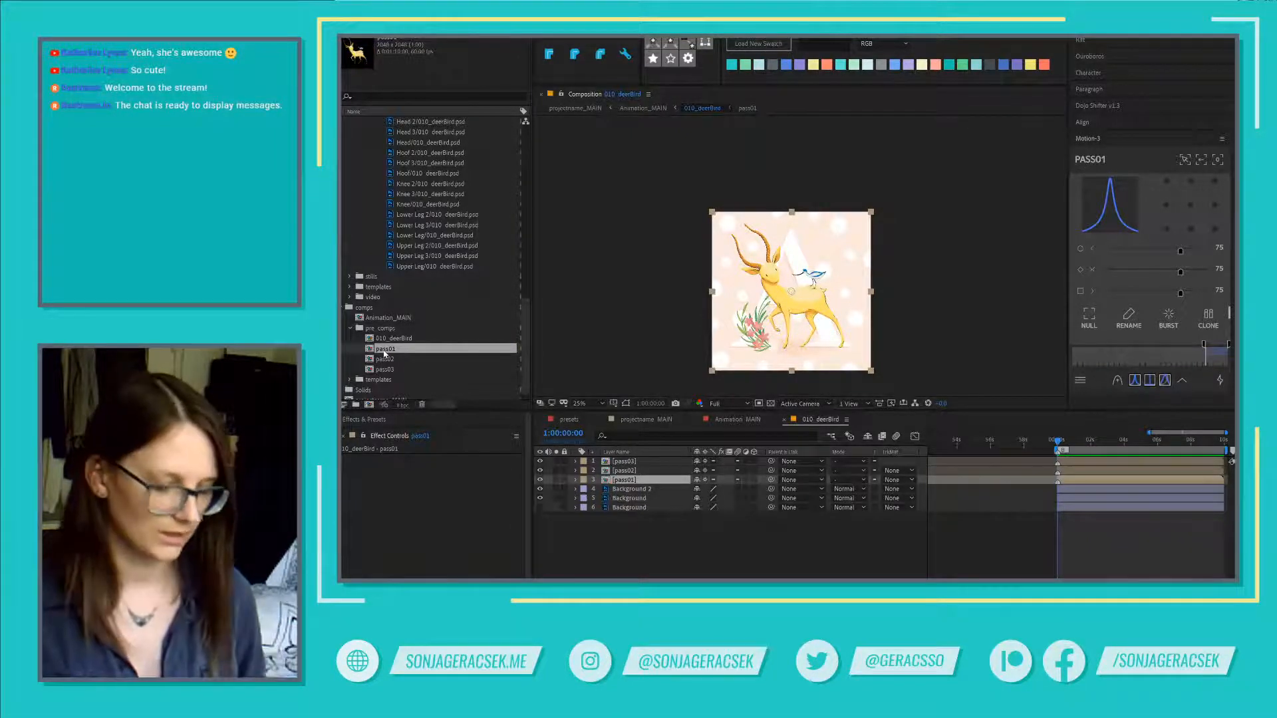
{"action": "key", "text": "Return"}
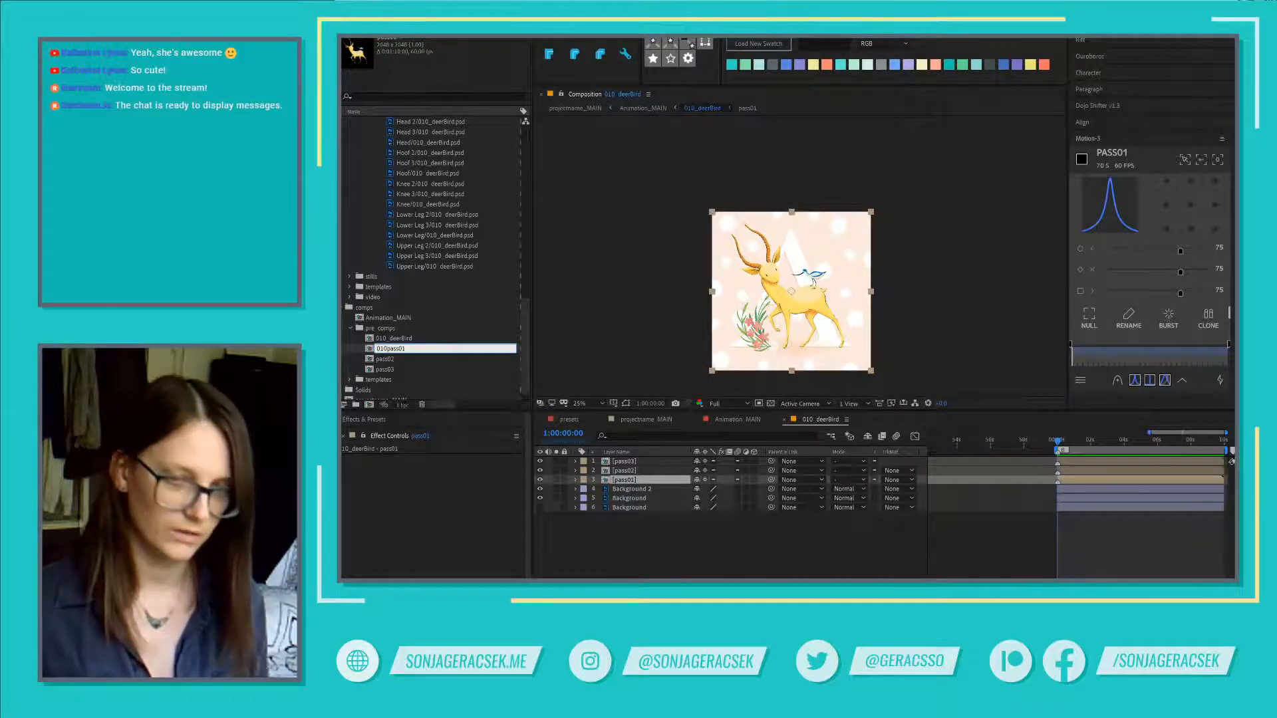
{"action": "type", "text": "010_"}
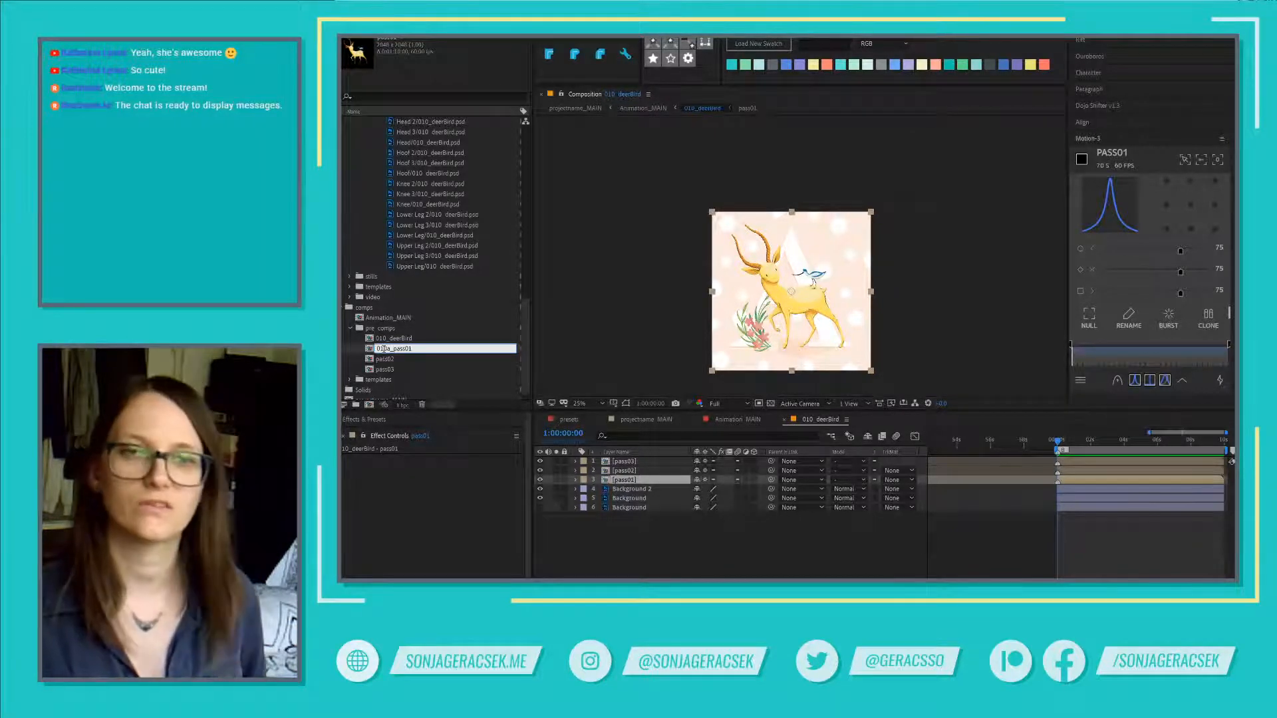
{"action": "type", "text": "a"}
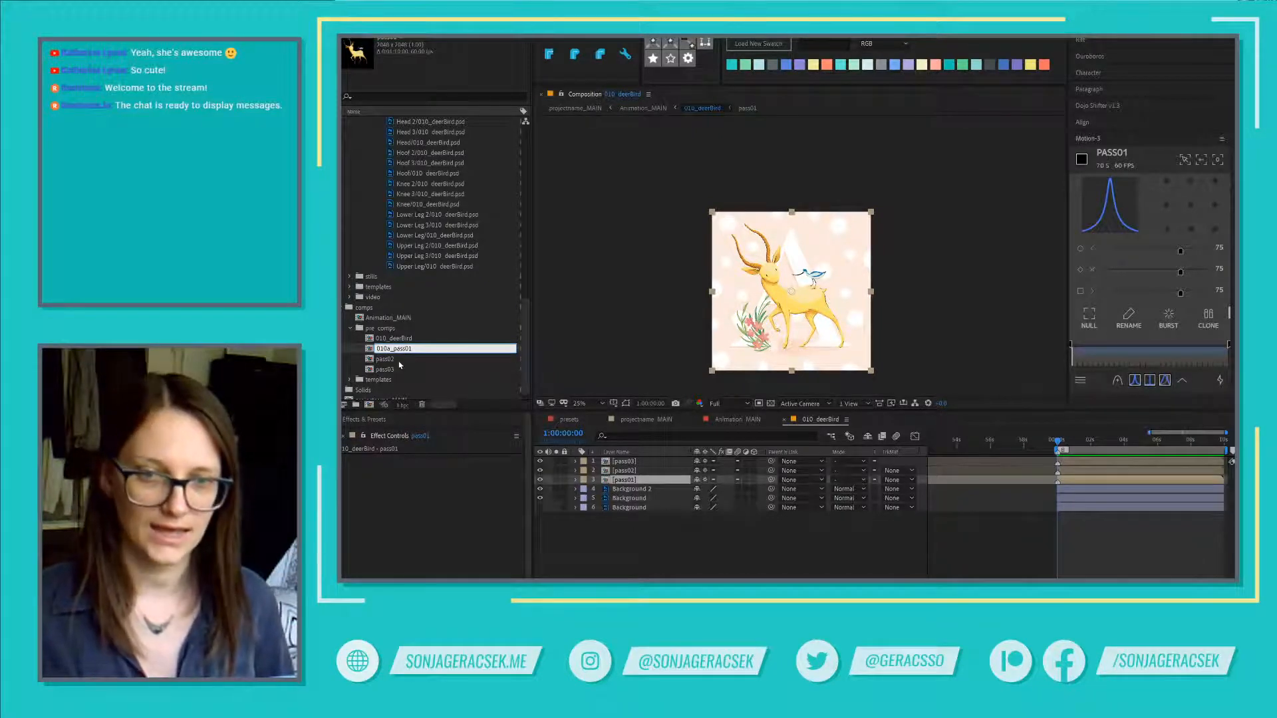
{"action": "key", "text": "Return"}
Step: Rename the pass02 composition in pre_comps as 010a_pass02
{"action": "scroll", "coordinate": [399, 362], "scroll_direction": "down", "scroll_amount": 1}
{"action": "left_click", "coordinate": [388, 353]}
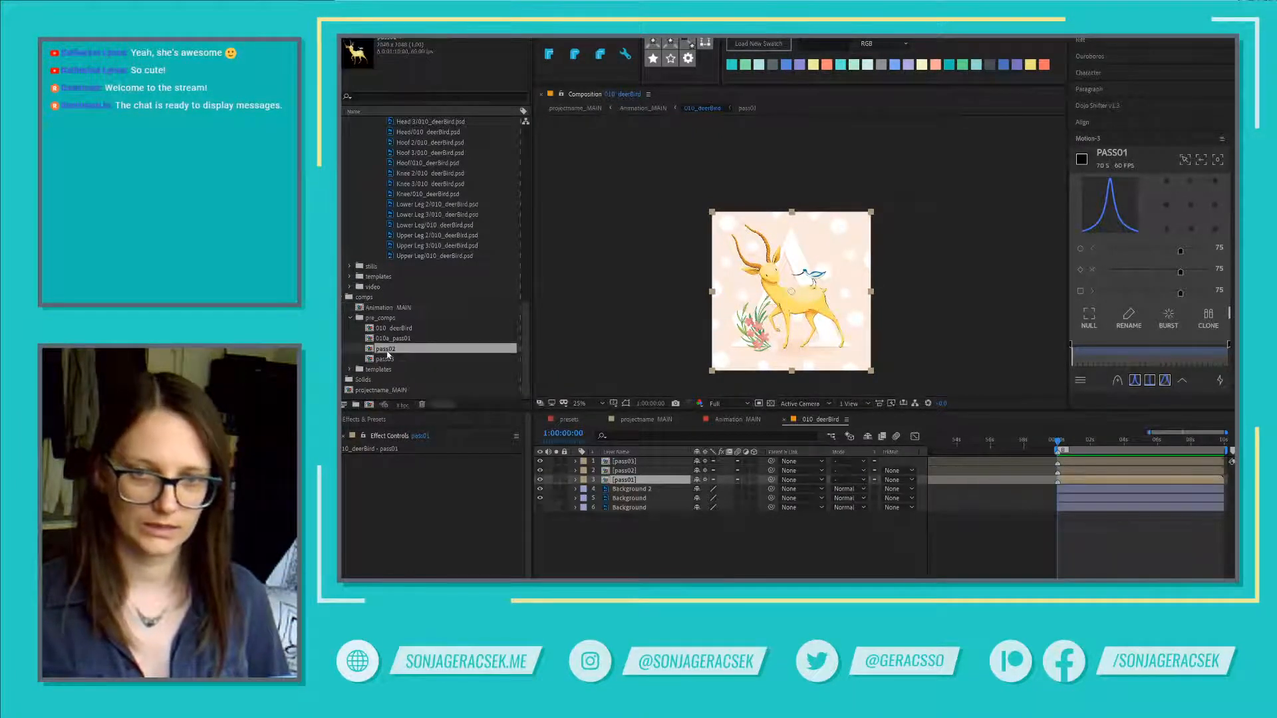
{"action": "key", "text": "Return"}
{"action": "key", "text": "Home"}
{"action": "type", "text": "010"}
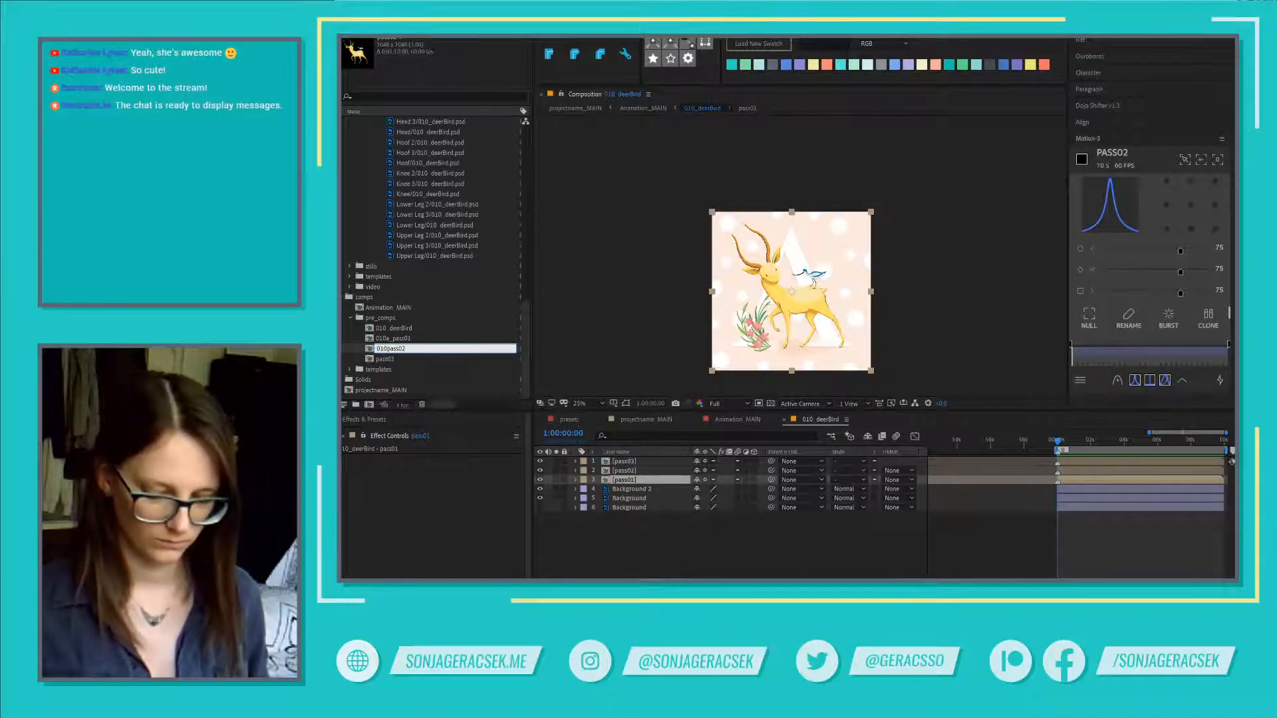
{"action": "type", "text": "a_"}
{"action": "key", "text": "Return"}
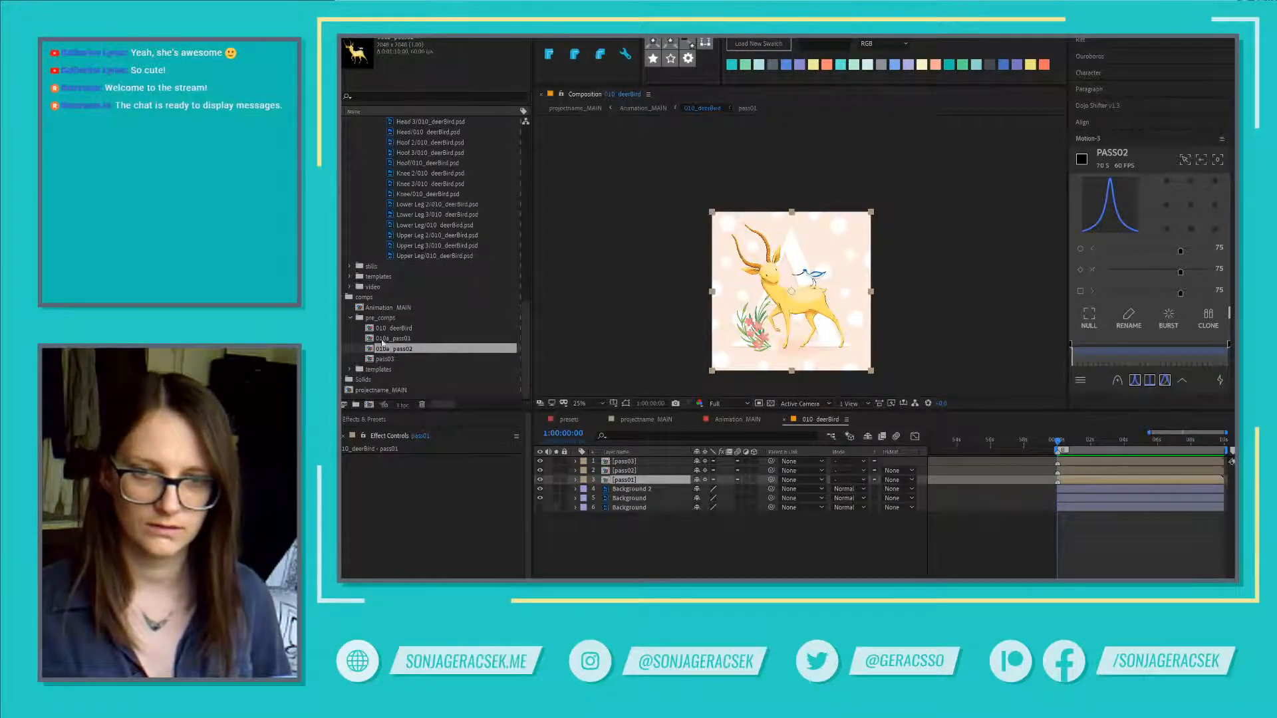
Step: Rename the pass03 composition in pre_comps as 010a_pass03
{"action": "left_click", "coordinate": [386, 359]}
{"action": "key", "text": "Return"}
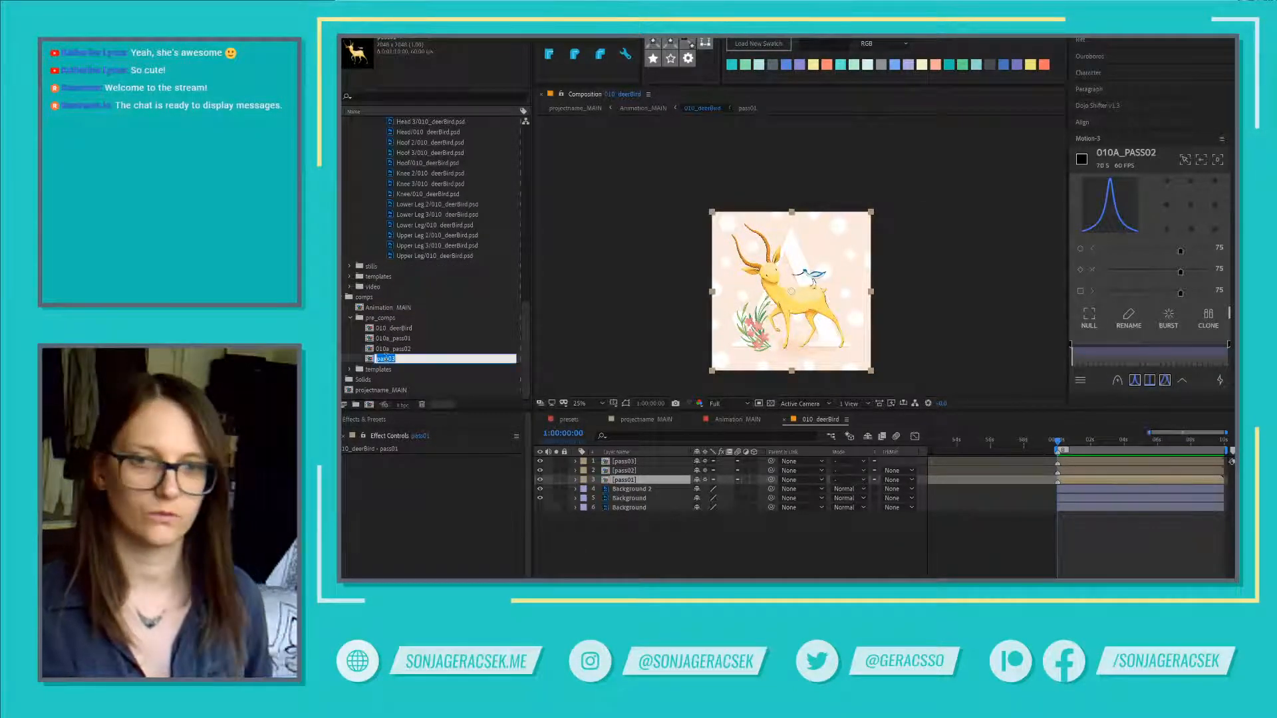
{"action": "key", "text": "Home"}
{"action": "type", "text": "010_a"}
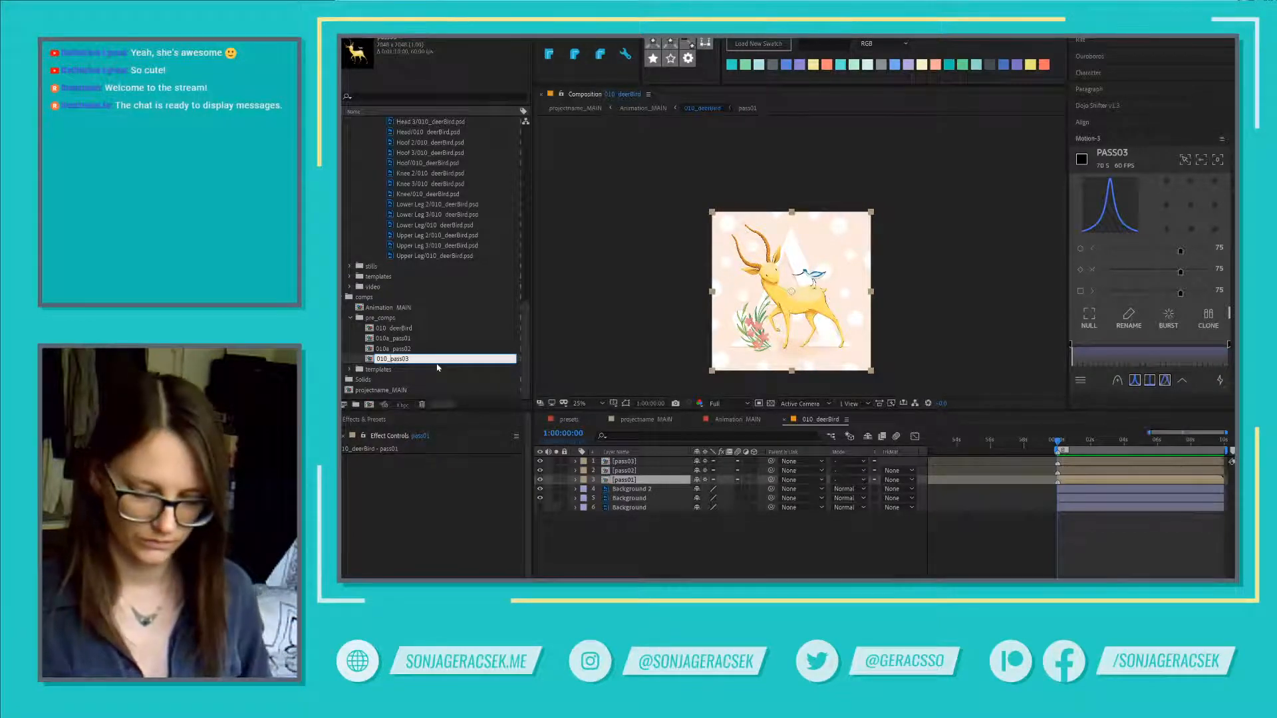
{"action": "key", "text": "Return"}
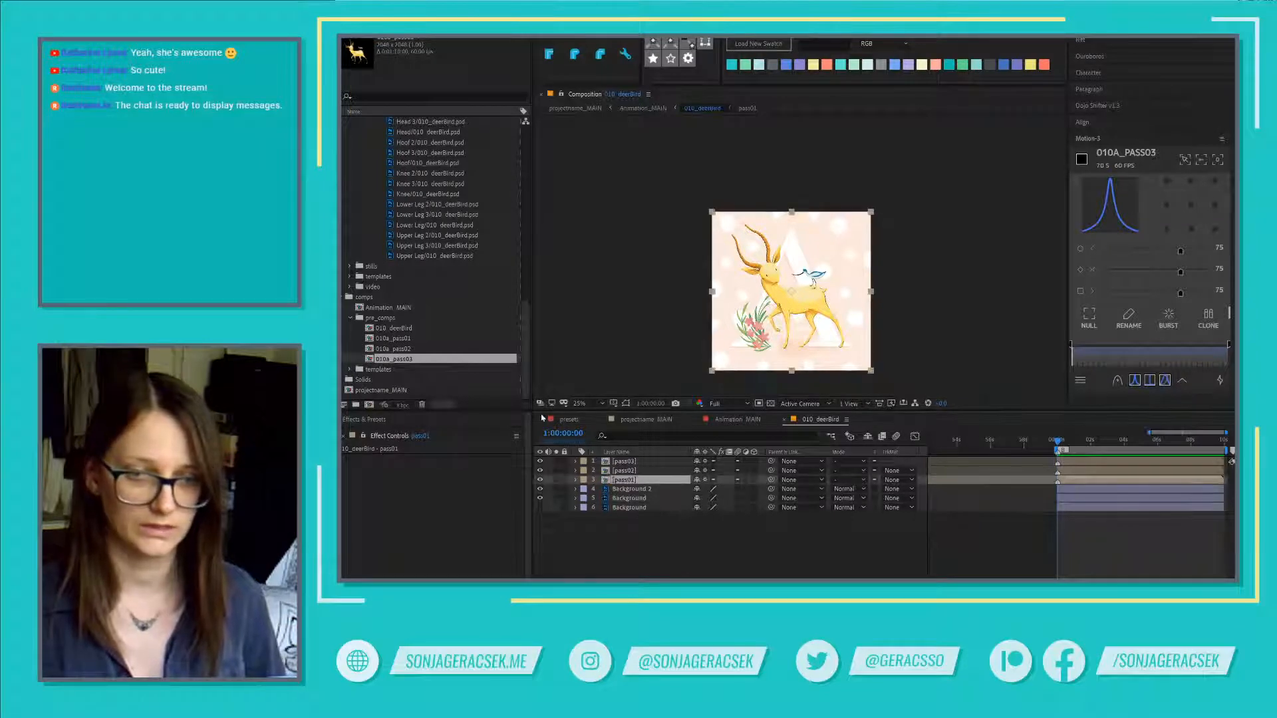
Step: Replace the sources of the pass01, pass02 and pass03 layers in 010_deerBird with the 010a_pass01, 010a_pass02 and 010a_pass03 compositions
{"action": "left_click", "coordinate": [401, 338]}
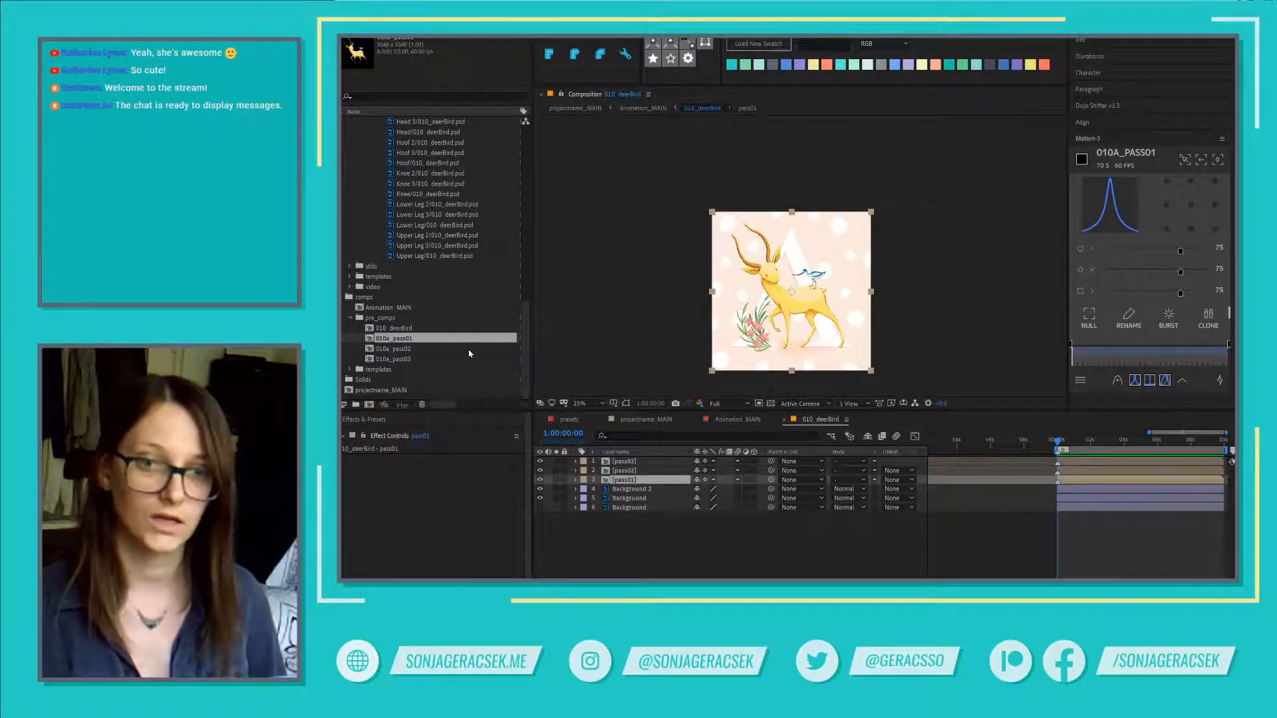
{"action": "left_click_drag", "start_coordinate": [389, 341], "coordinate": [629, 480]}
{"action": "left_click", "coordinate": [628, 472]}
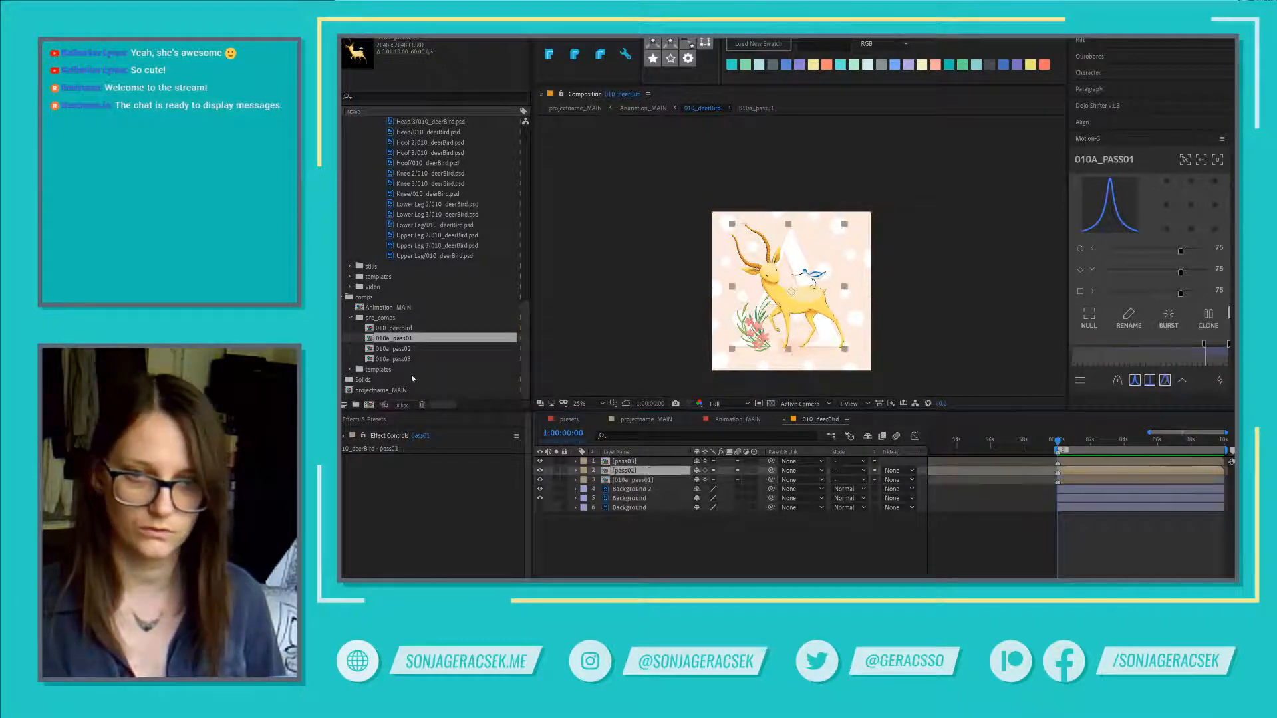
{"action": "left_click_drag", "start_coordinate": [392, 349], "coordinate": [623, 474]}
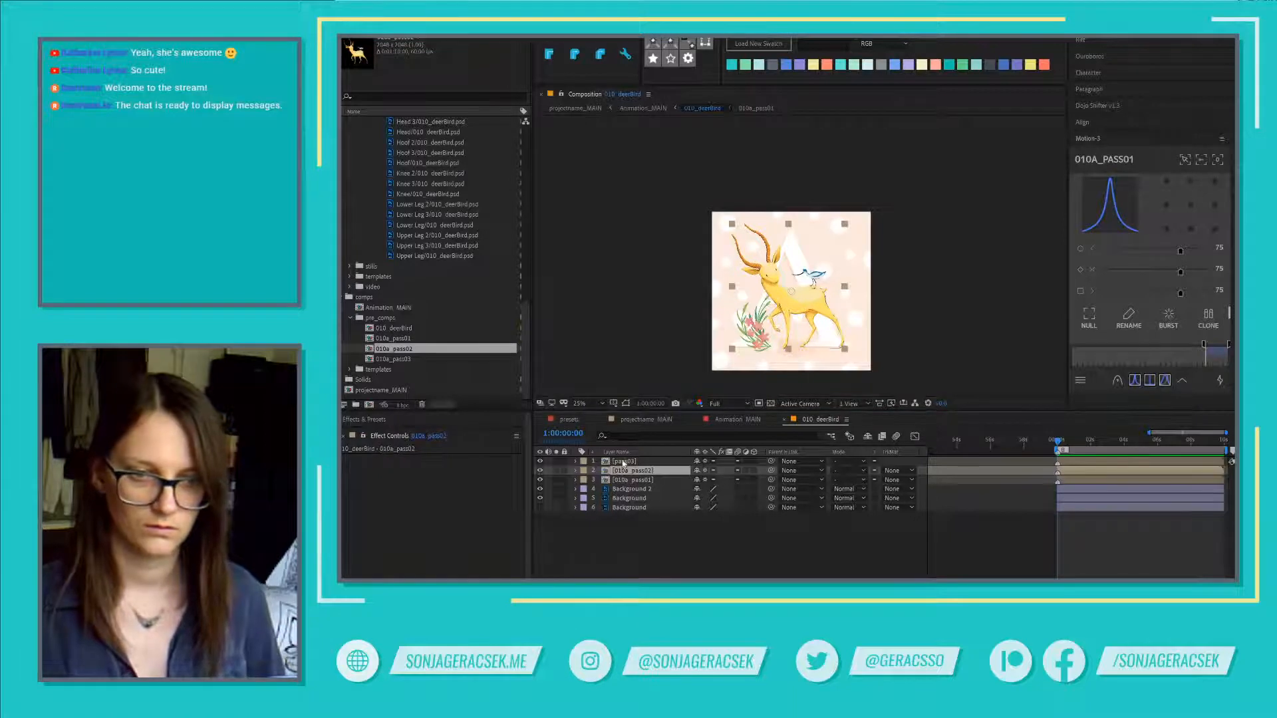
{"action": "left_click", "coordinate": [625, 461]}
{"action": "left_click", "coordinate": [397, 360]}
{"action": "left_click_drag", "start_coordinate": [398, 363], "coordinate": [632, 463]}
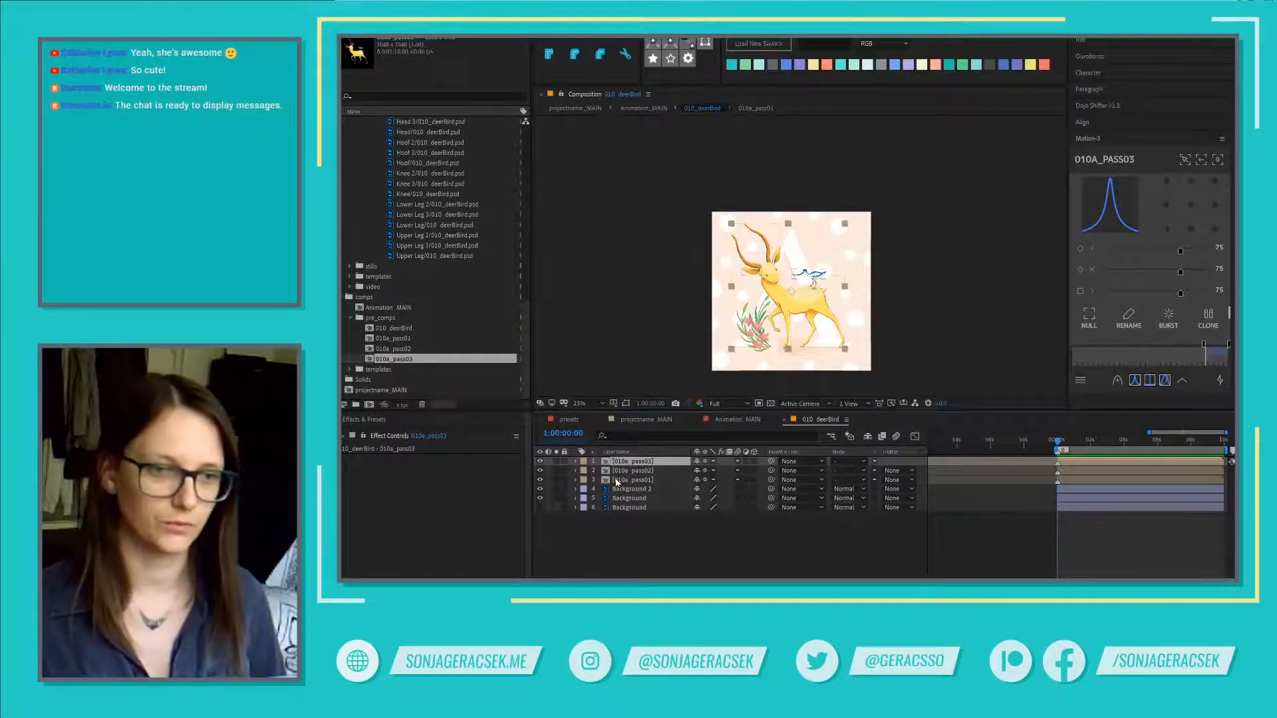
{"action": "left_click", "coordinate": [765, 558]}
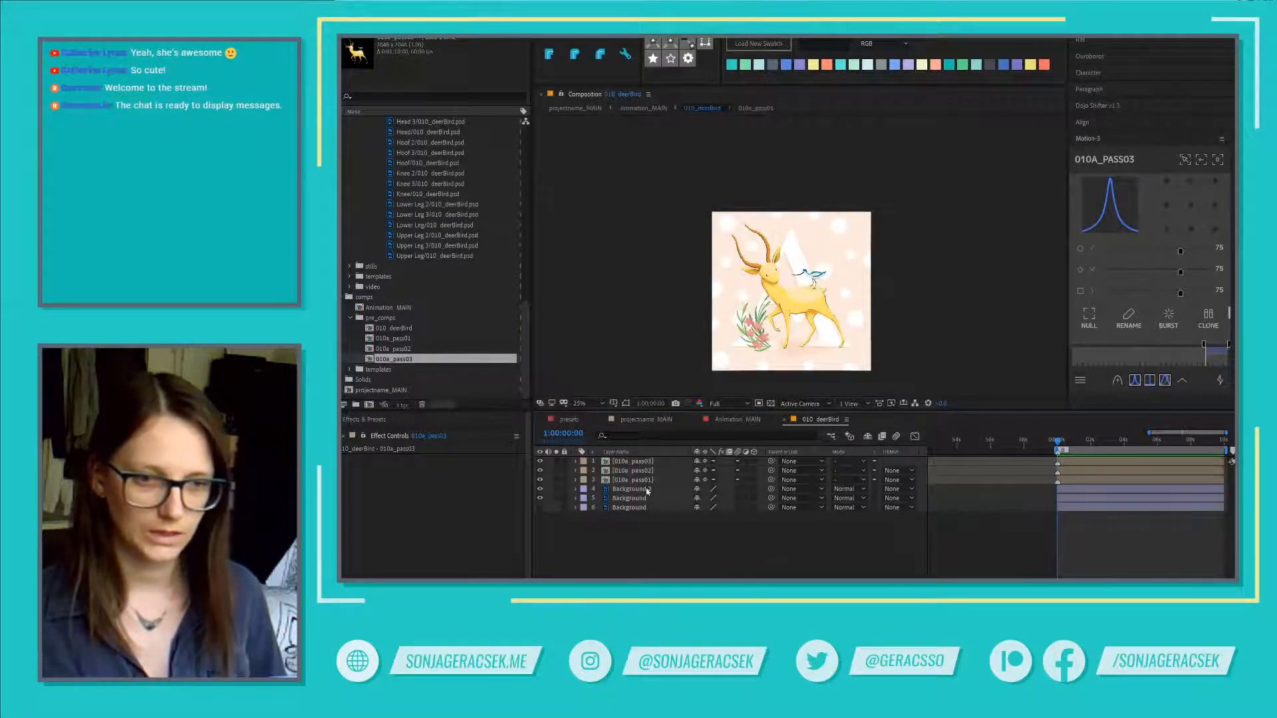
Step: Open the 010a_pass01 composition and set its start timecode to 0:59:00:00
{"action": "double_click", "coordinate": [633, 479]}
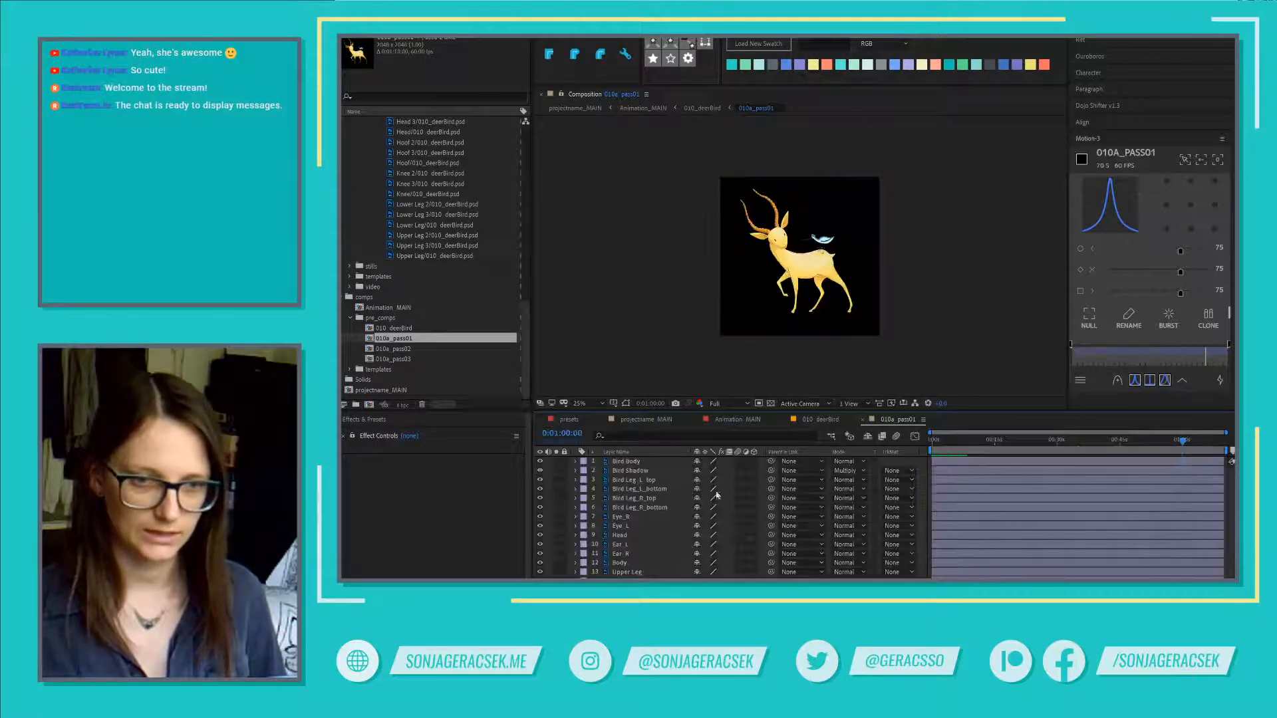
{"action": "right_click", "coordinate": [926, 507]}
{"action": "left_click", "coordinate": [963, 525]}
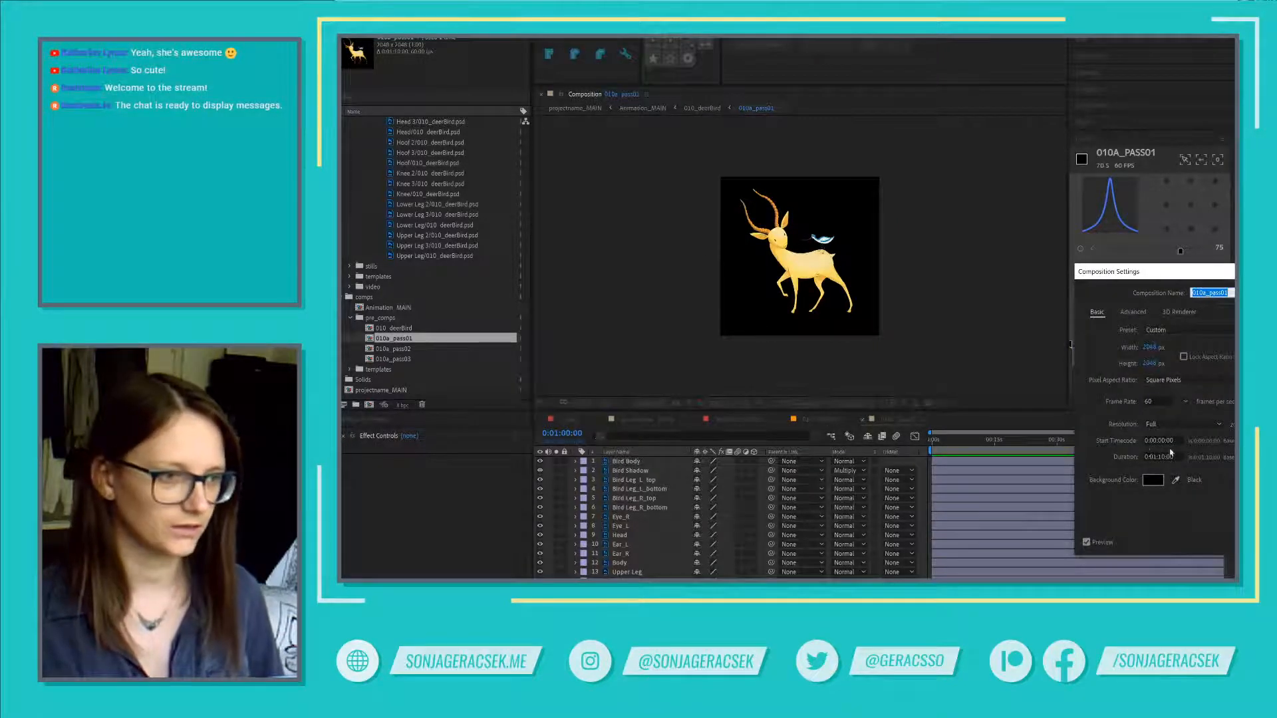
{"action": "left_click", "coordinate": [1158, 441]}
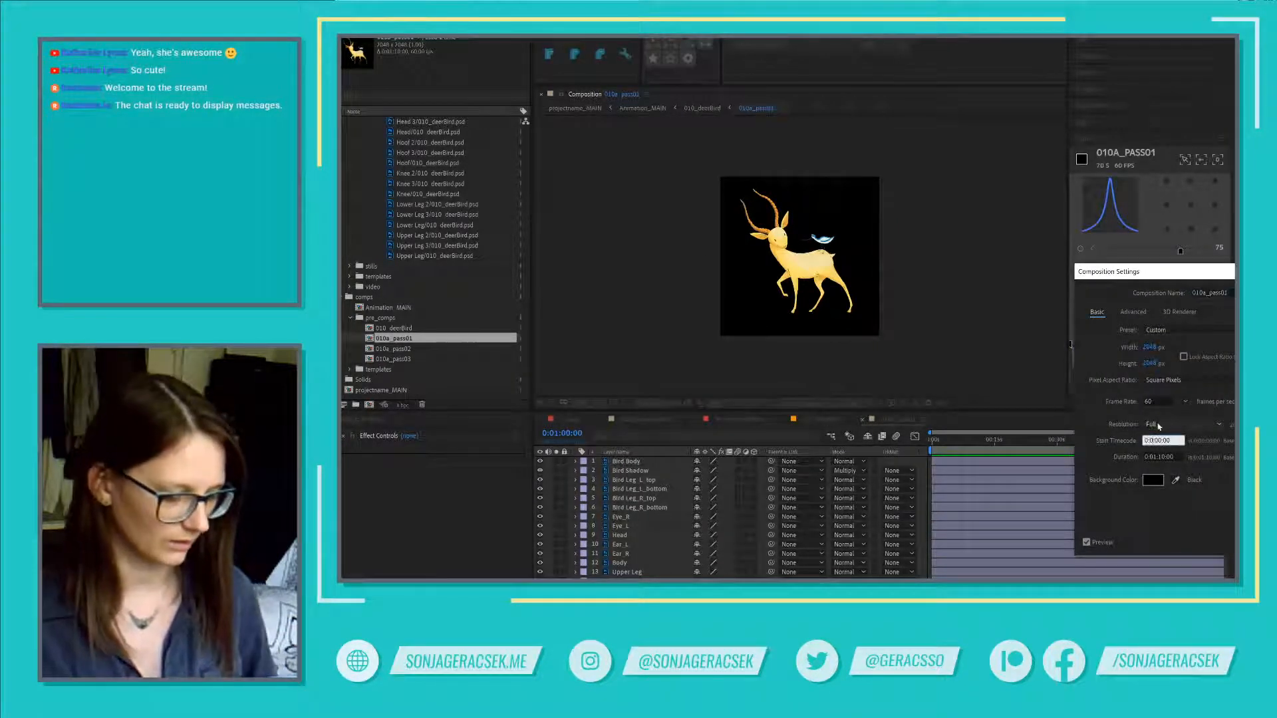
{"action": "key", "text": "BackSpace"}
{"action": "type", "text": "01"}
{"action": "key", "text": "Return"}
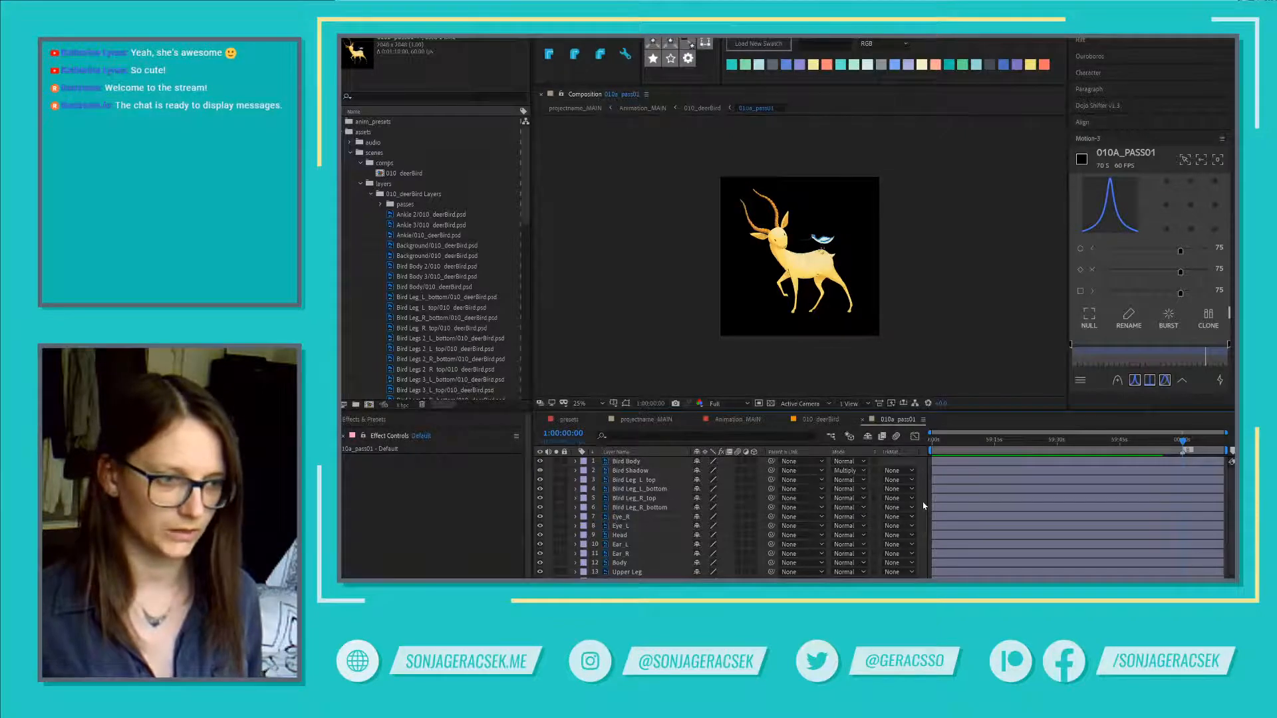
Step: Make all layers in 010a_pass01 start at 1:00:00:00
{"action": "key", "text": "ctrl+a"}
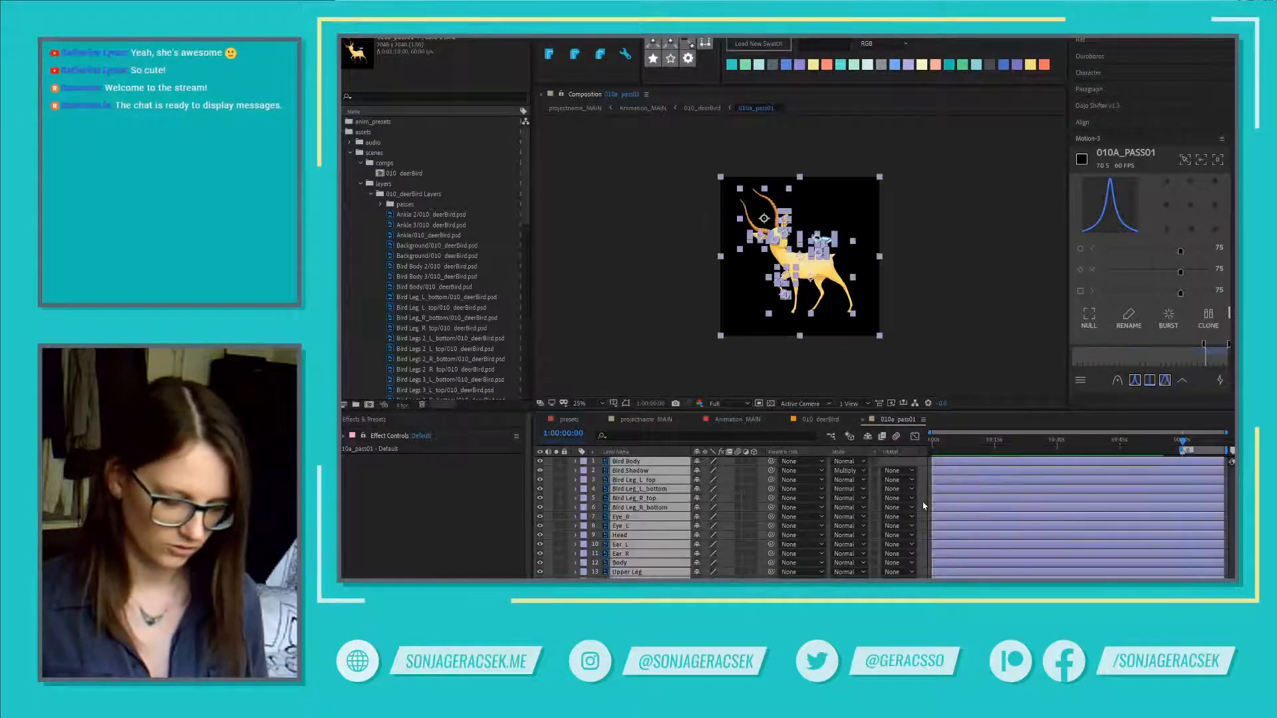
{"action": "key", "text": "bracketleft"}
{"action": "left_click", "coordinate": [1046, 512]}
{"action": "scroll", "coordinate": [1217, 490], "scroll_direction": "up", "scroll_amount": 5}
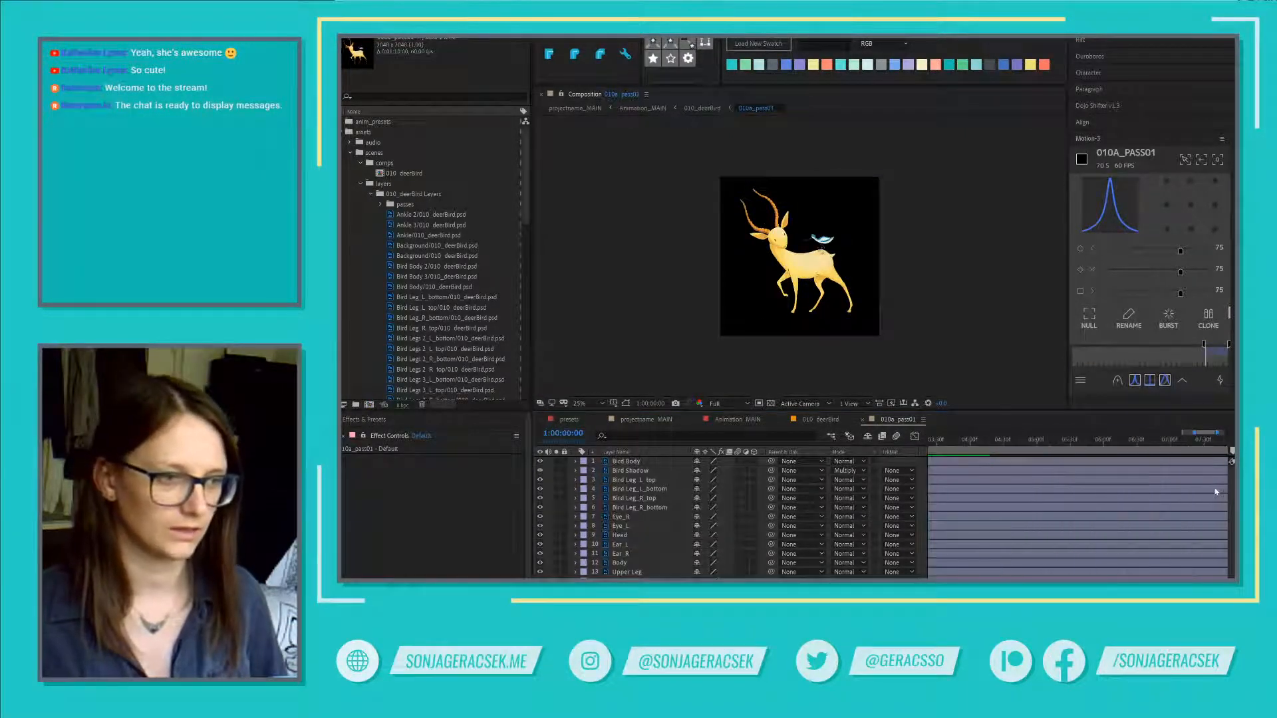
{"action": "scroll", "coordinate": [1208, 490], "scroll_direction": "down", "scroll_amount": 1}
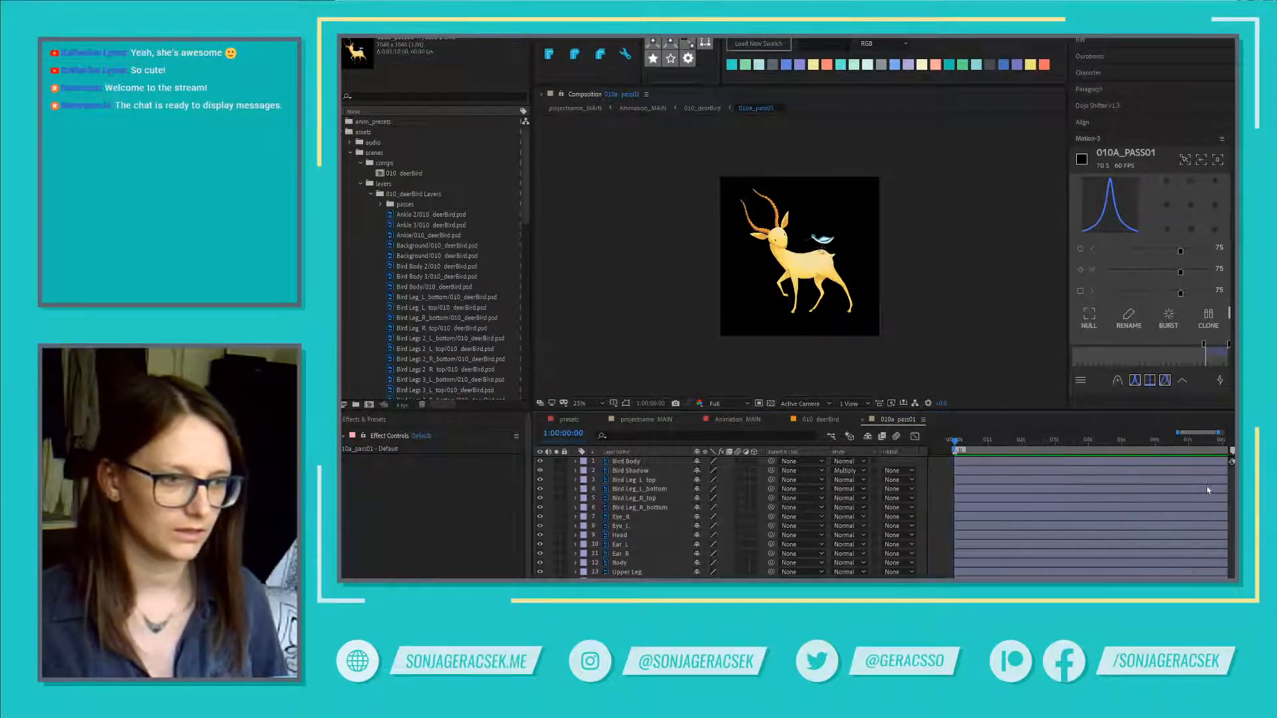
Step: Add a composition marker with a comment at 1:00:06:00 in 010a_pass01
{"action": "left_click", "coordinate": [1156, 444]}
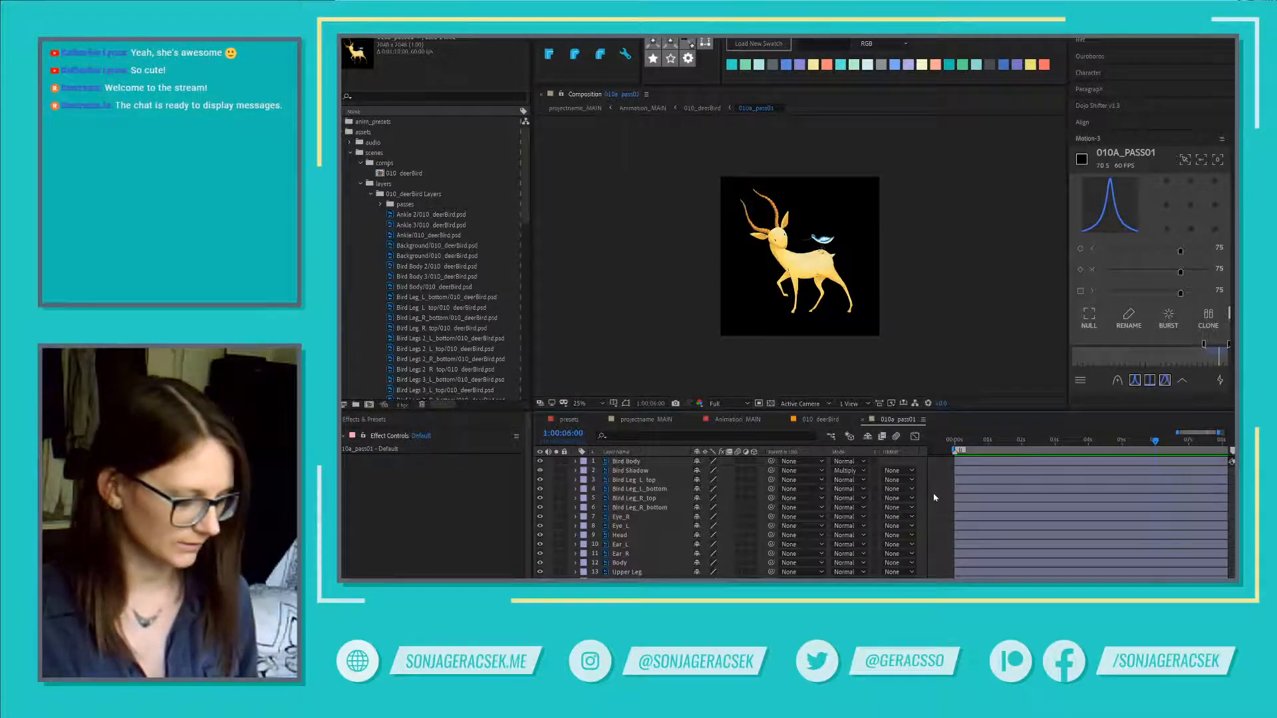
{"action": "key", "text": "alt+KP_Multiply"}
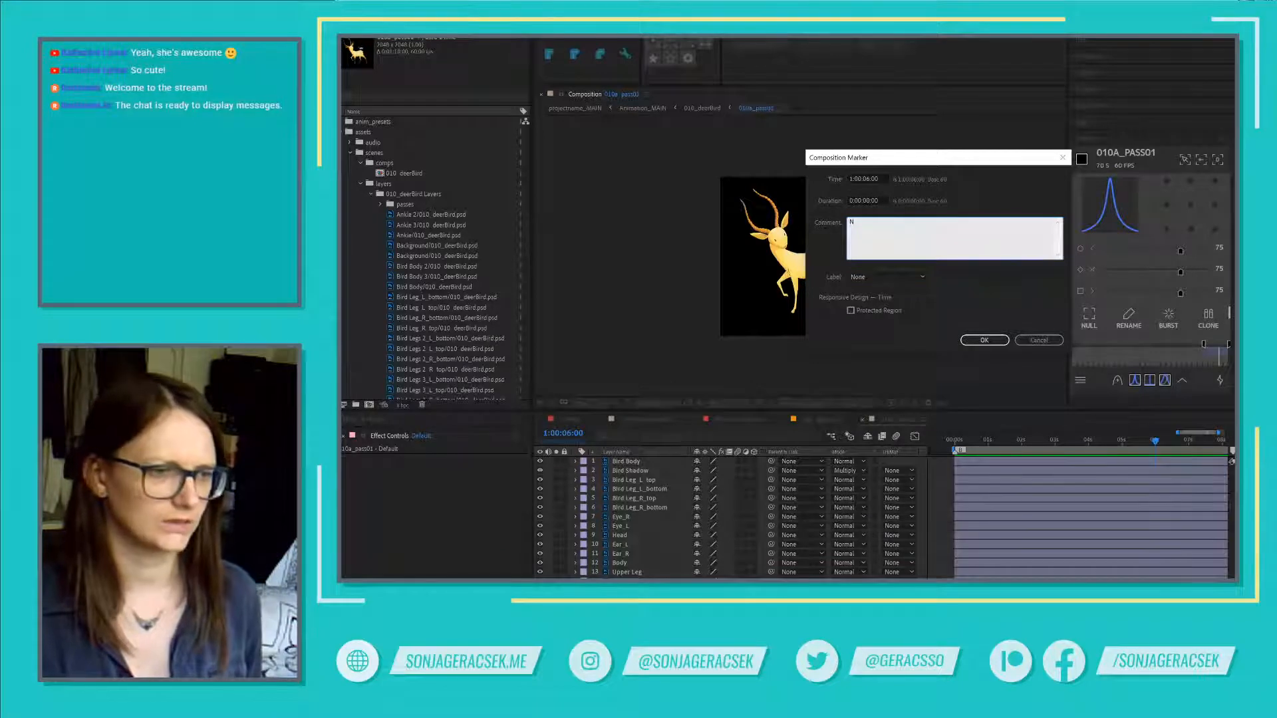
{"action": "key", "text": "Return"}
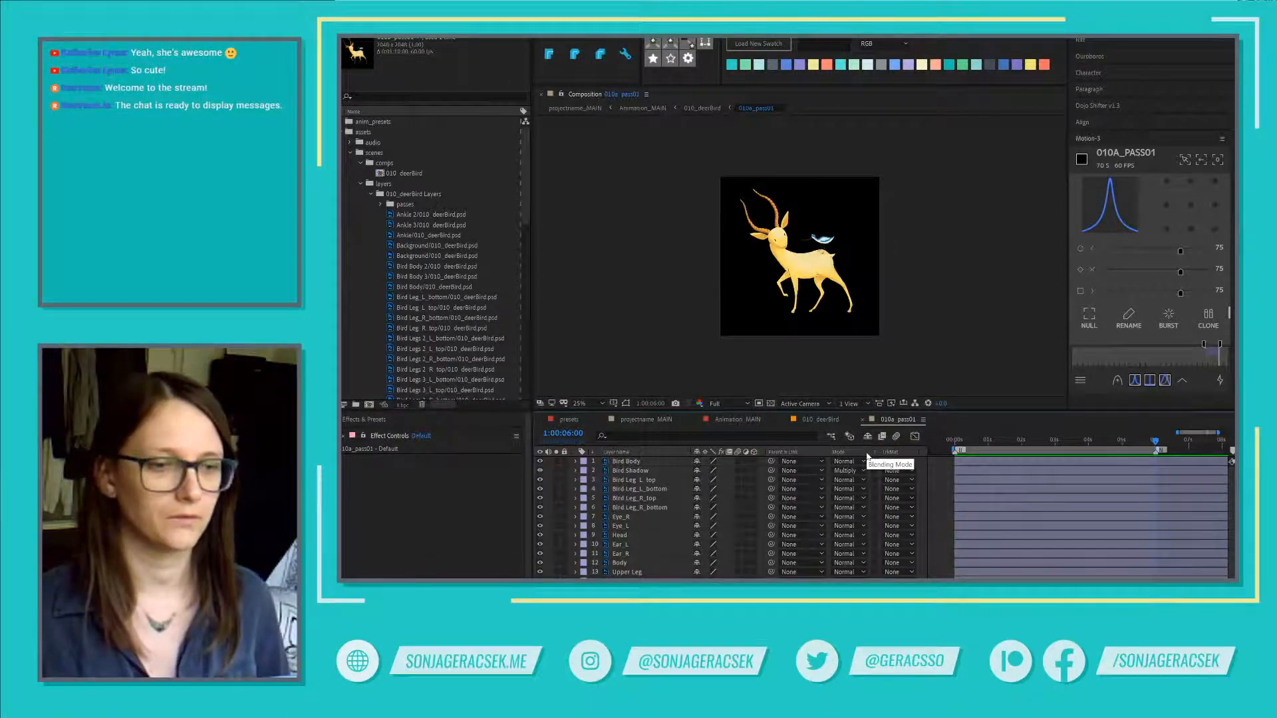
Step: Switch to the 010_deerBird composition and add a composition marker at 1:00:06:00 with no layers selected
{"action": "left_click", "coordinate": [822, 420]}
{"action": "key", "text": "F2"}
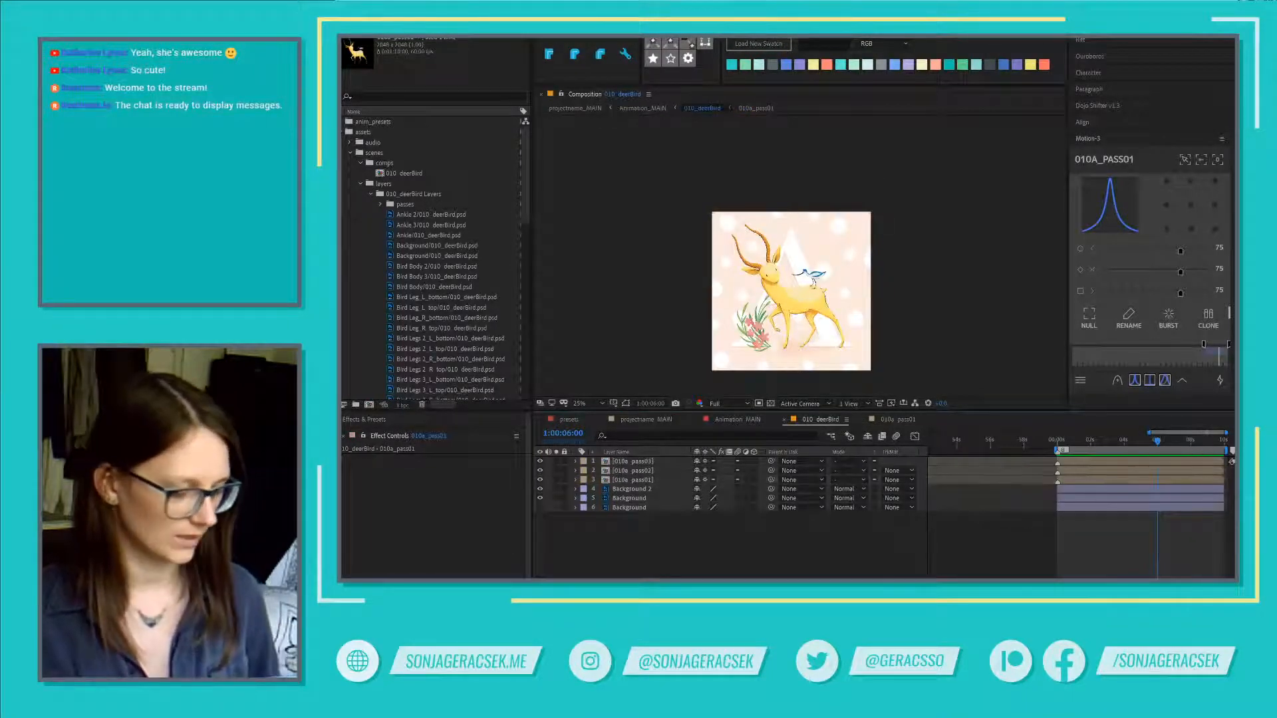
{"action": "key", "text": "alt+KP_Multiply"}
{"action": "key", "text": "Escape"}
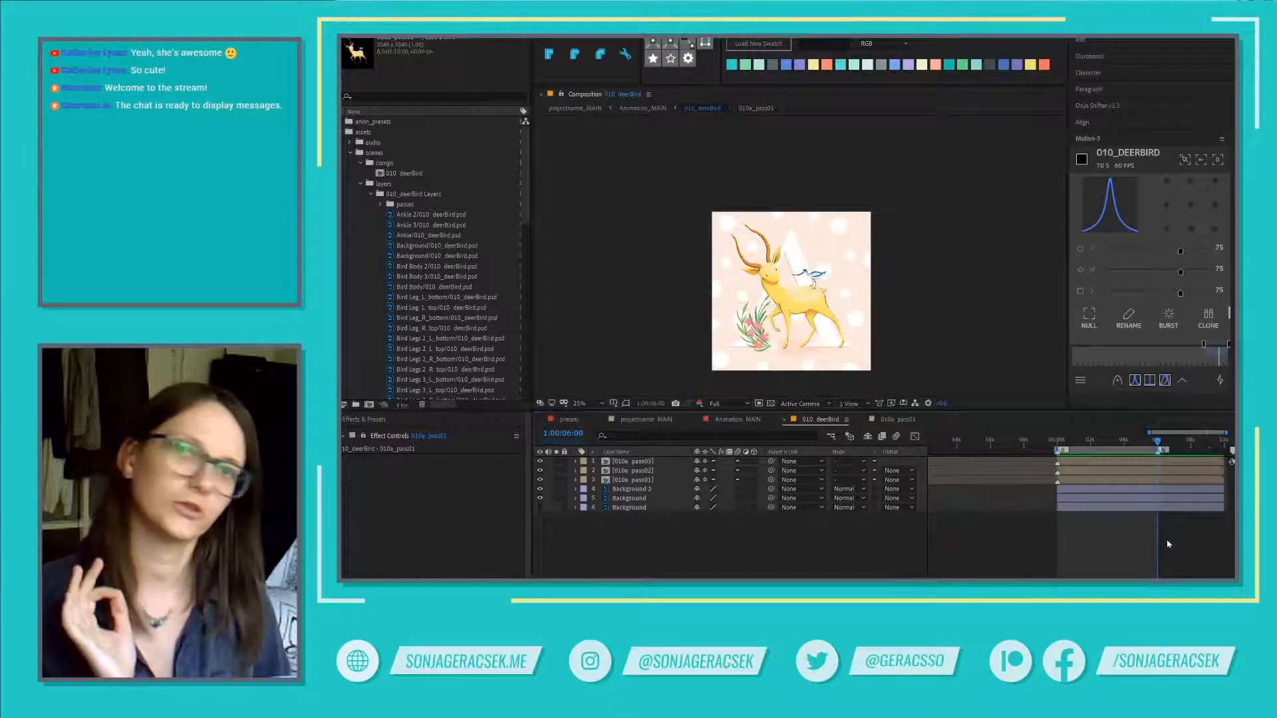
Step: Collapse the scenes folder in the project and select the 010_deerBird composition inside pre_comps
{"action": "left_click", "coordinate": [351, 153]}
{"action": "left_click", "coordinate": [401, 225]}
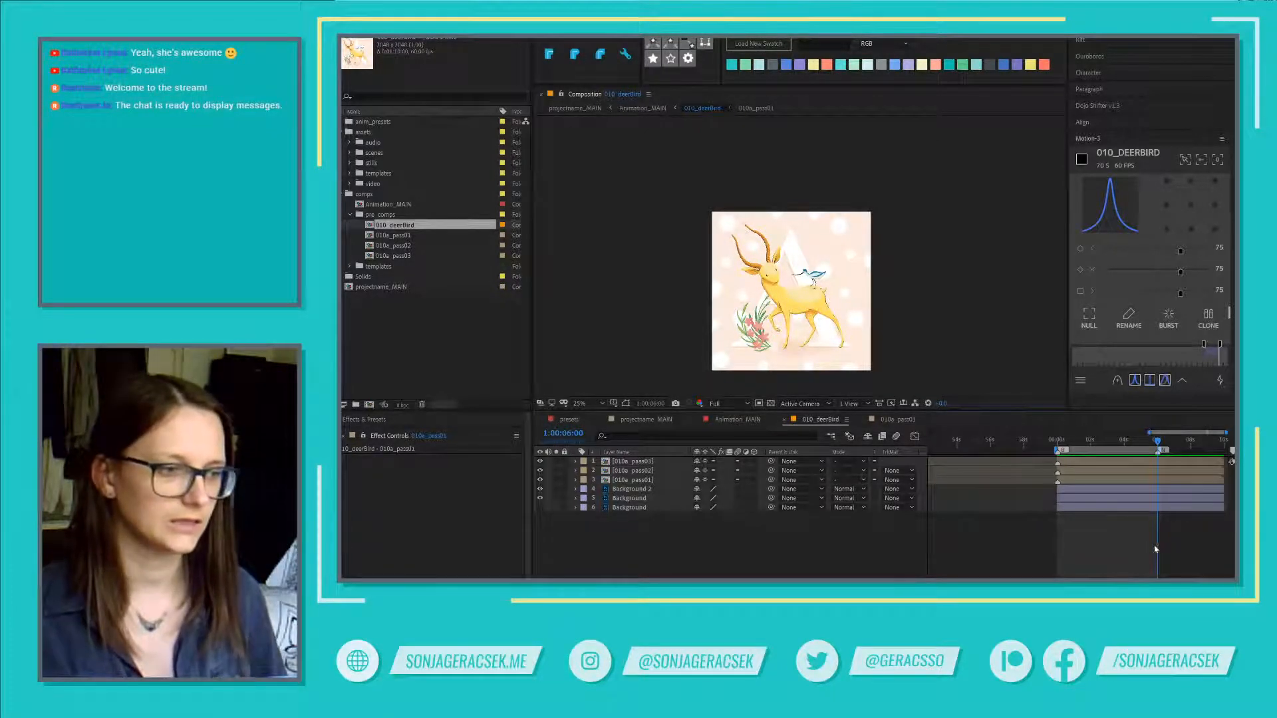
{"action": "scroll", "coordinate": [1166, 552], "scroll_direction": "up", "scroll_amount": 2}
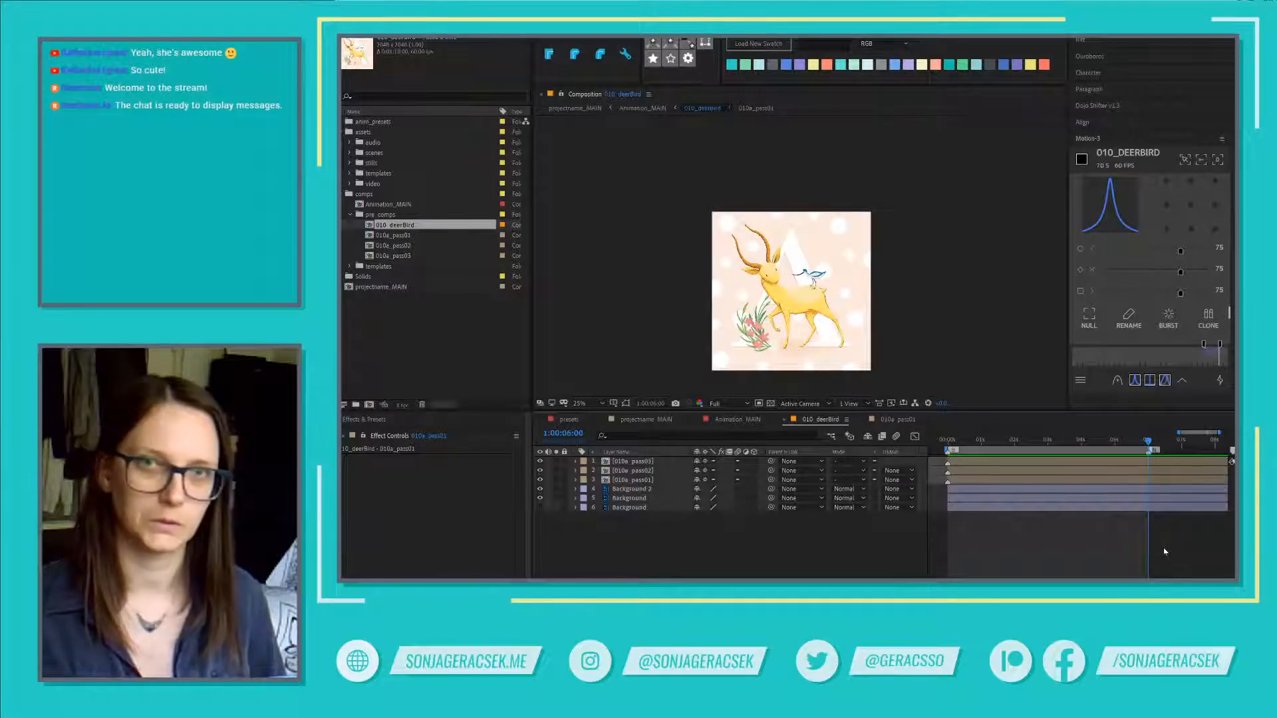
Step: Set the frame rate of the 010_deerBird composition to 25 frames per second
{"action": "scroll", "coordinate": [1100, 531], "scroll_direction": "left", "scroll_amount": 2}
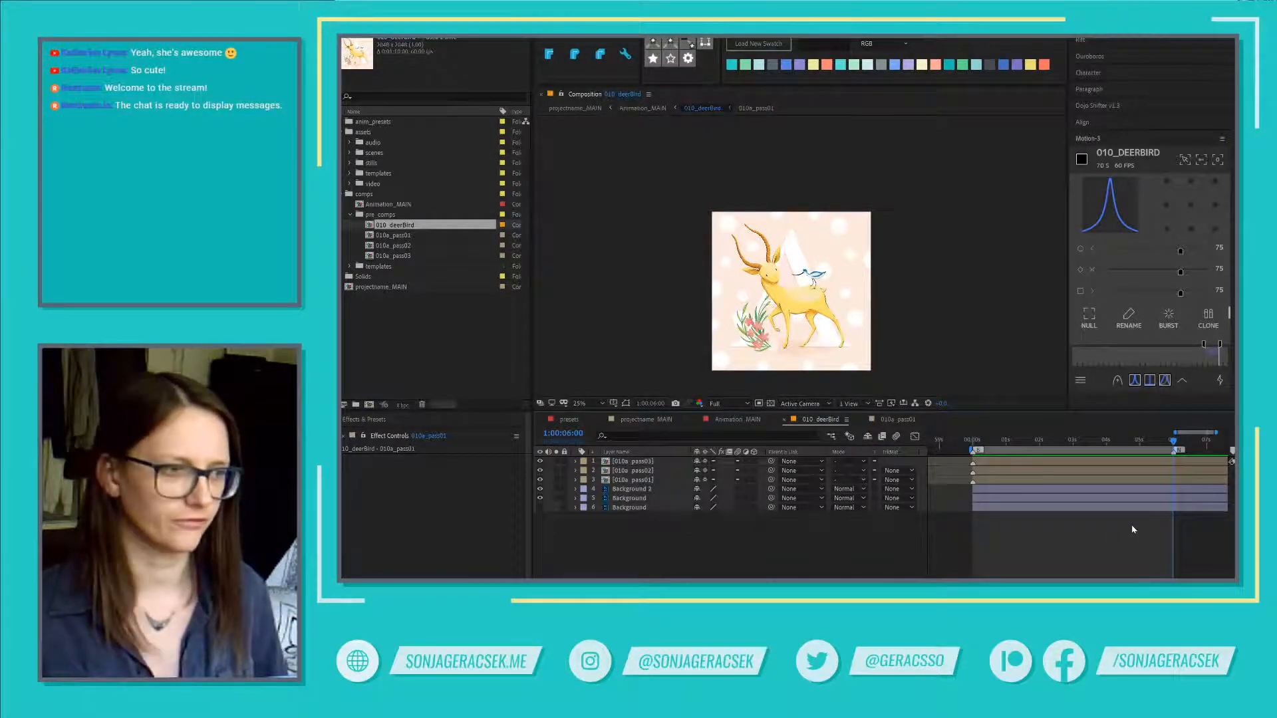
{"action": "right_click", "coordinate": [667, 530]}
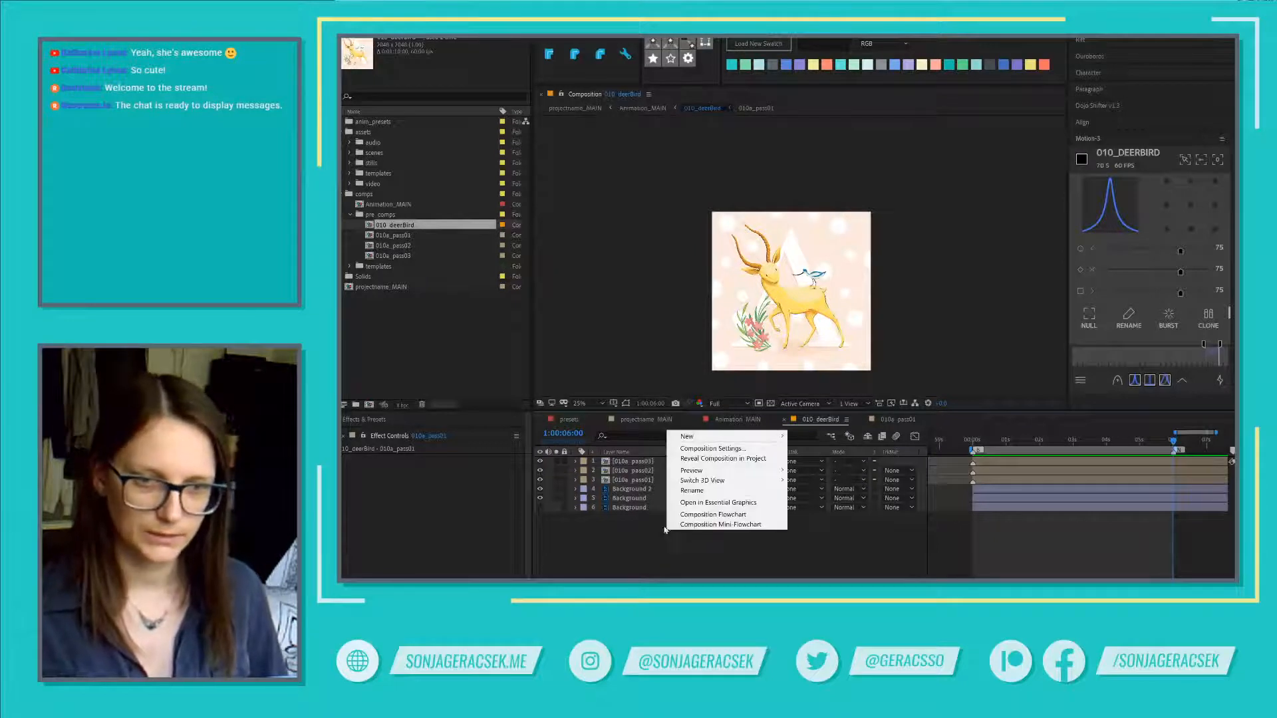
{"action": "left_click", "coordinate": [708, 452]}
{"action": "left_click", "coordinate": [1185, 402]}
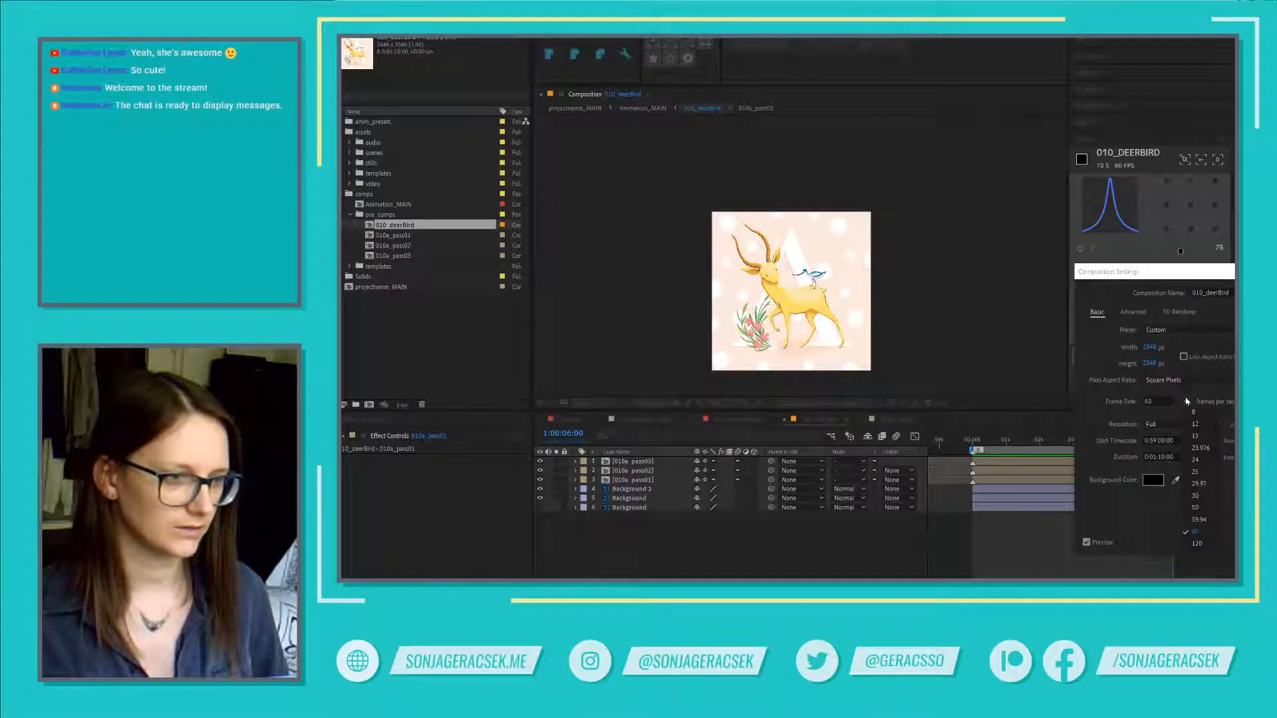
{"action": "left_click", "coordinate": [1197, 471]}
{"action": "key", "text": "Return"}
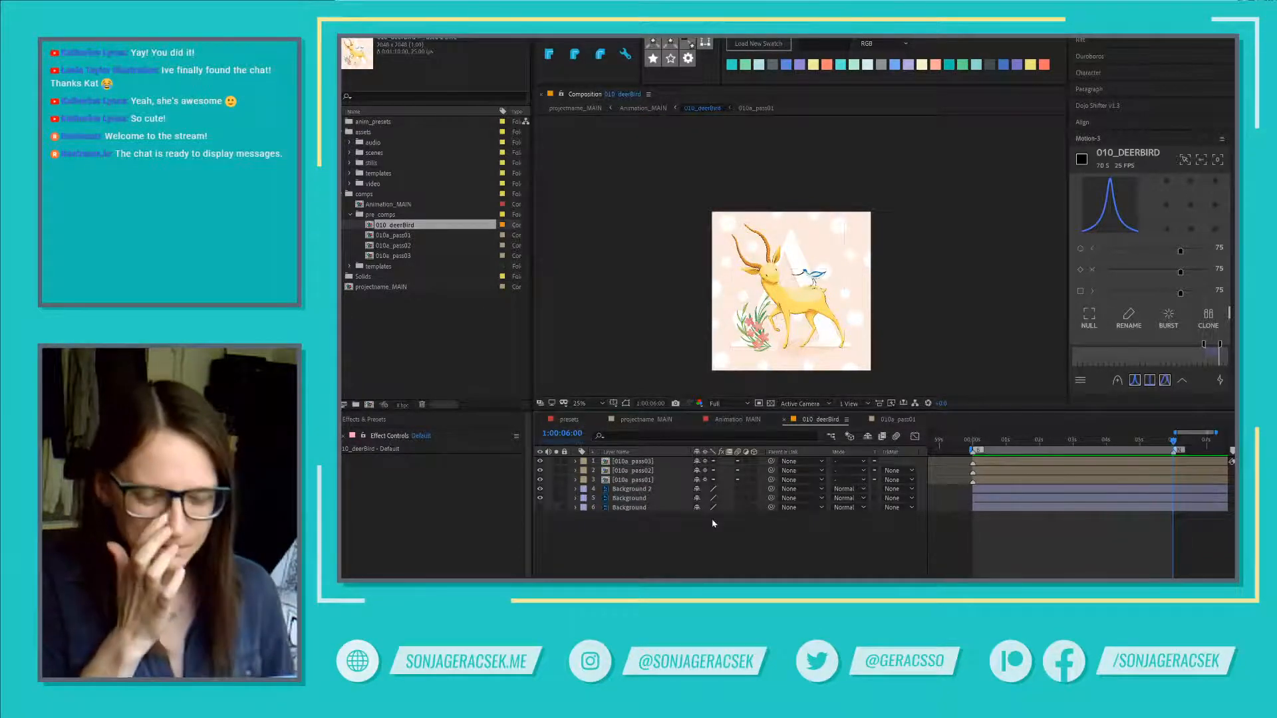
Step: Open the 010a_pass01 composition and set its frame rate to 25 frames per second
{"action": "double_click", "coordinate": [642, 479]}
{"action": "right_click", "coordinate": [928, 516]}
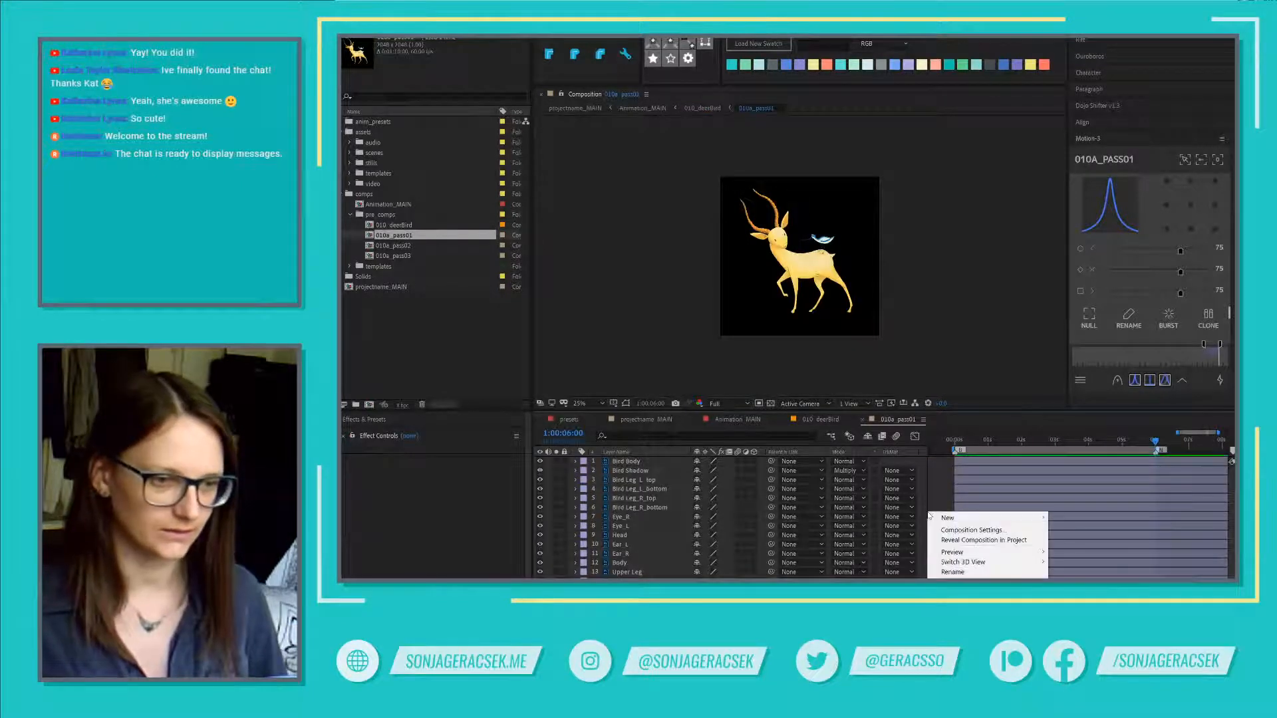
{"action": "left_click", "coordinate": [976, 529]}
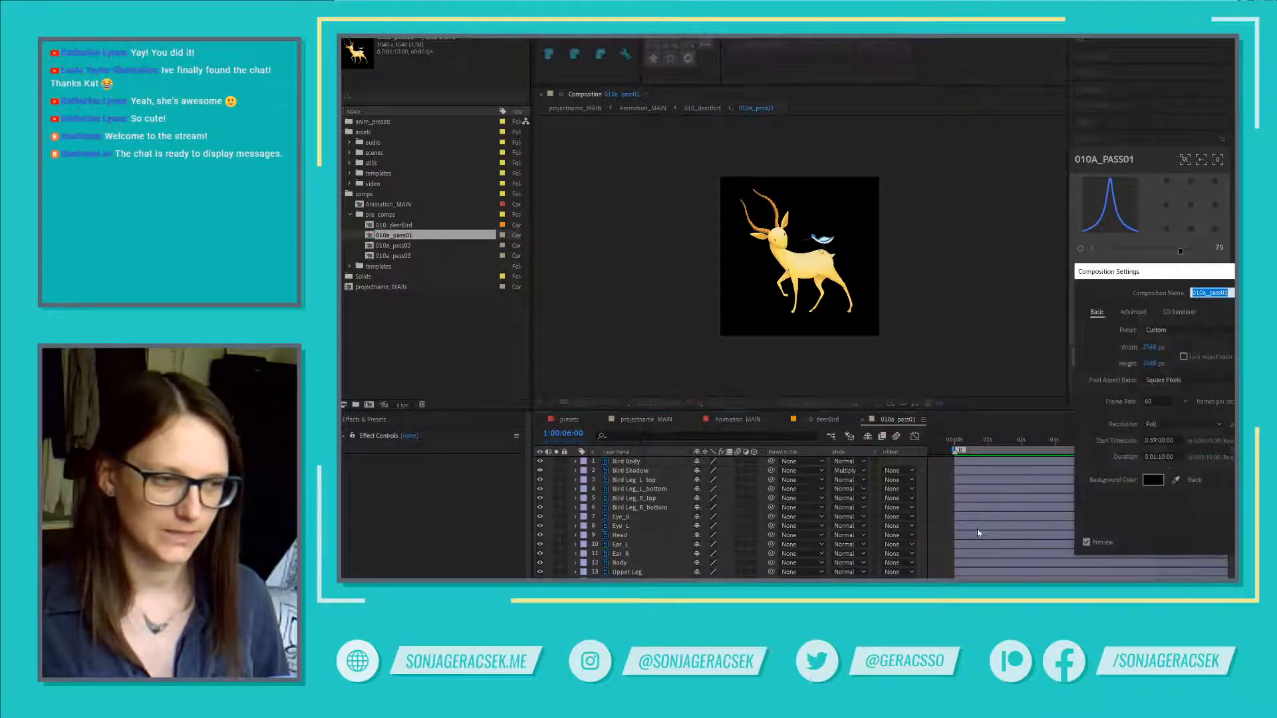
{"action": "left_click", "coordinate": [1185, 401]}
{"action": "left_click", "coordinate": [1197, 472]}
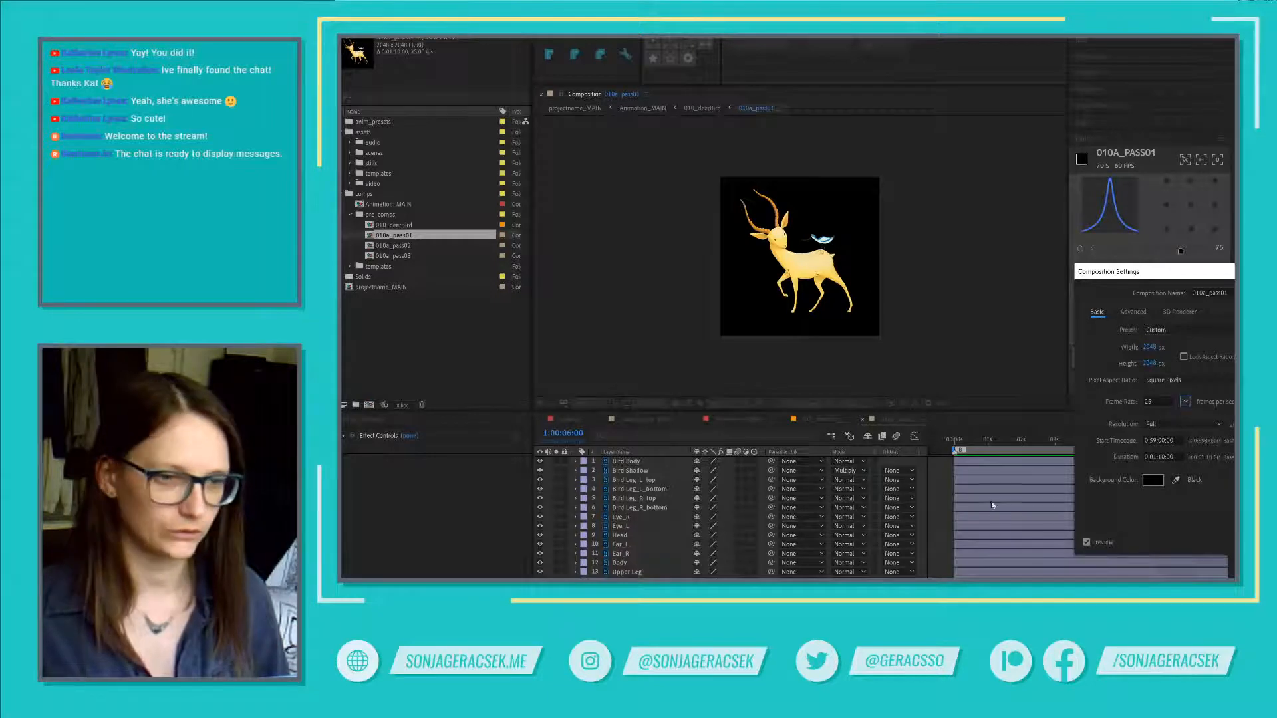
{"action": "key", "text": "Return"}
Step: Open the 010a_pass02 composition and set its frame rate to 25 frames per second
{"action": "double_click", "coordinate": [398, 245]}
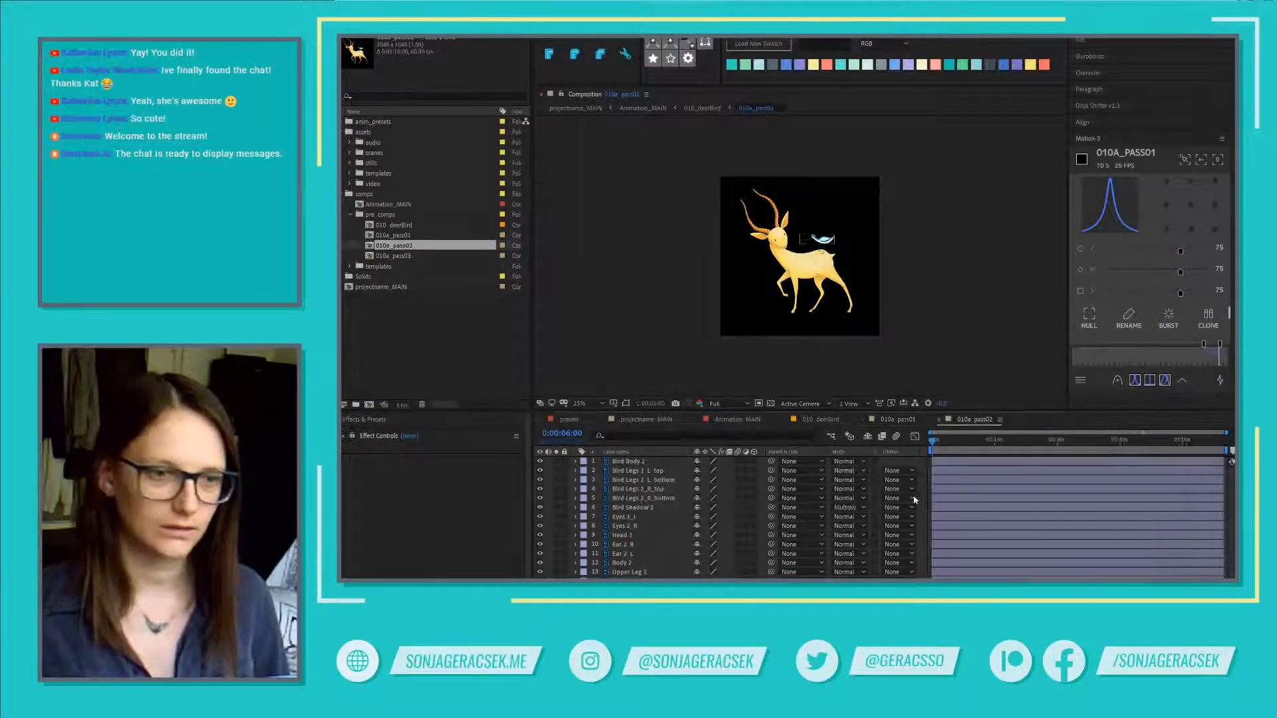
{"action": "right_click", "coordinate": [929, 483]}
{"action": "left_click", "coordinate": [947, 498]}
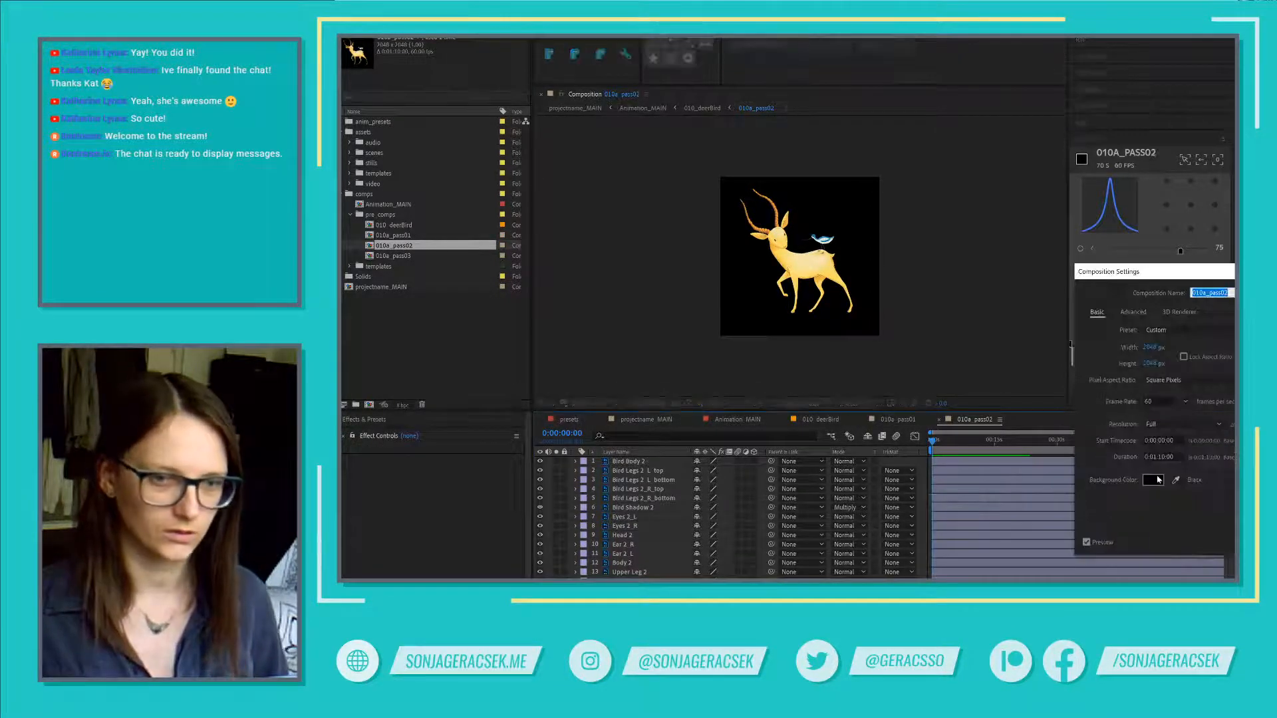
{"action": "left_click", "coordinate": [1185, 402]}
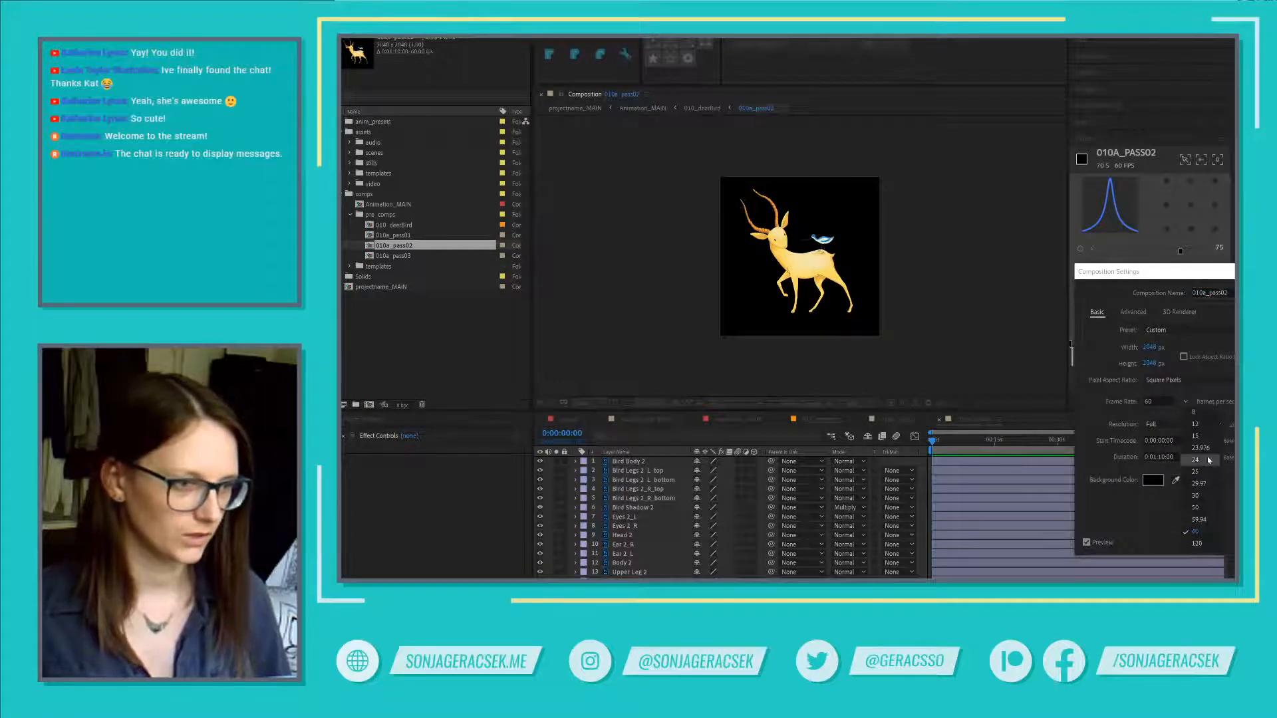
{"action": "left_click", "coordinate": [1200, 475]}
{"action": "key", "text": "Return"}
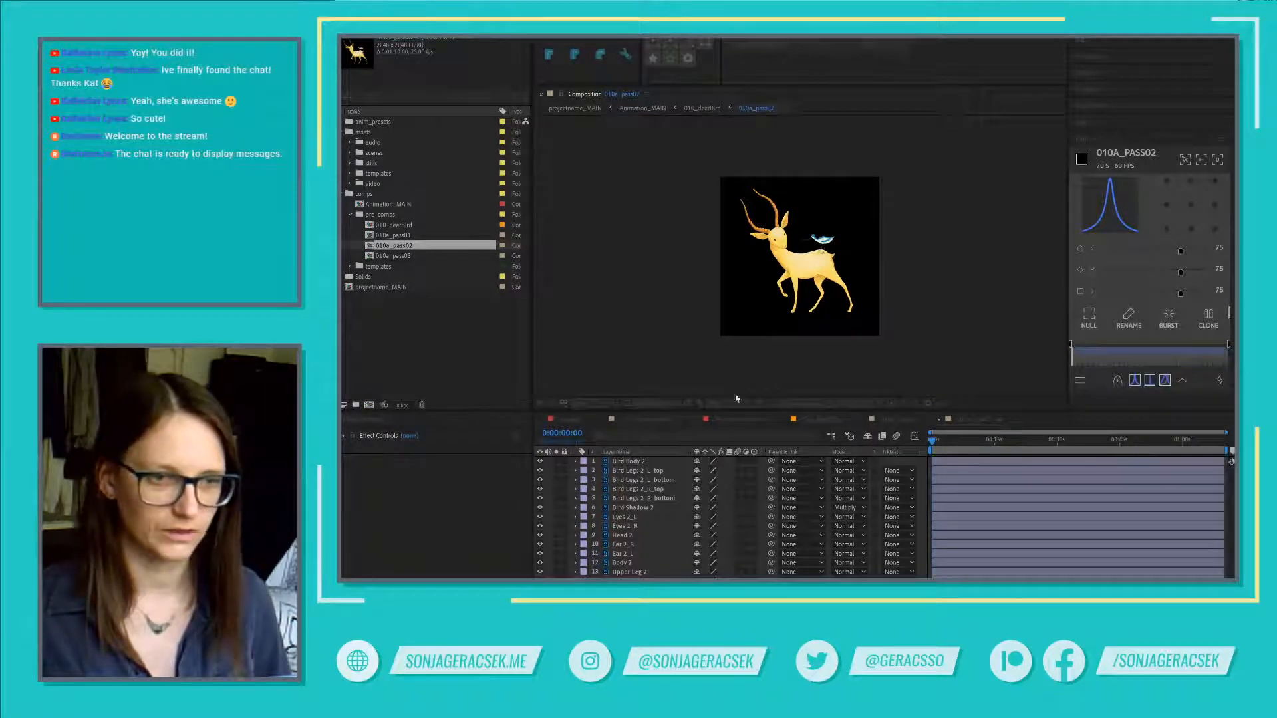
Step: Open the 010a_pass03 composition and set its frame rate to 25 frames per second
{"action": "double_click", "coordinate": [404, 257]}
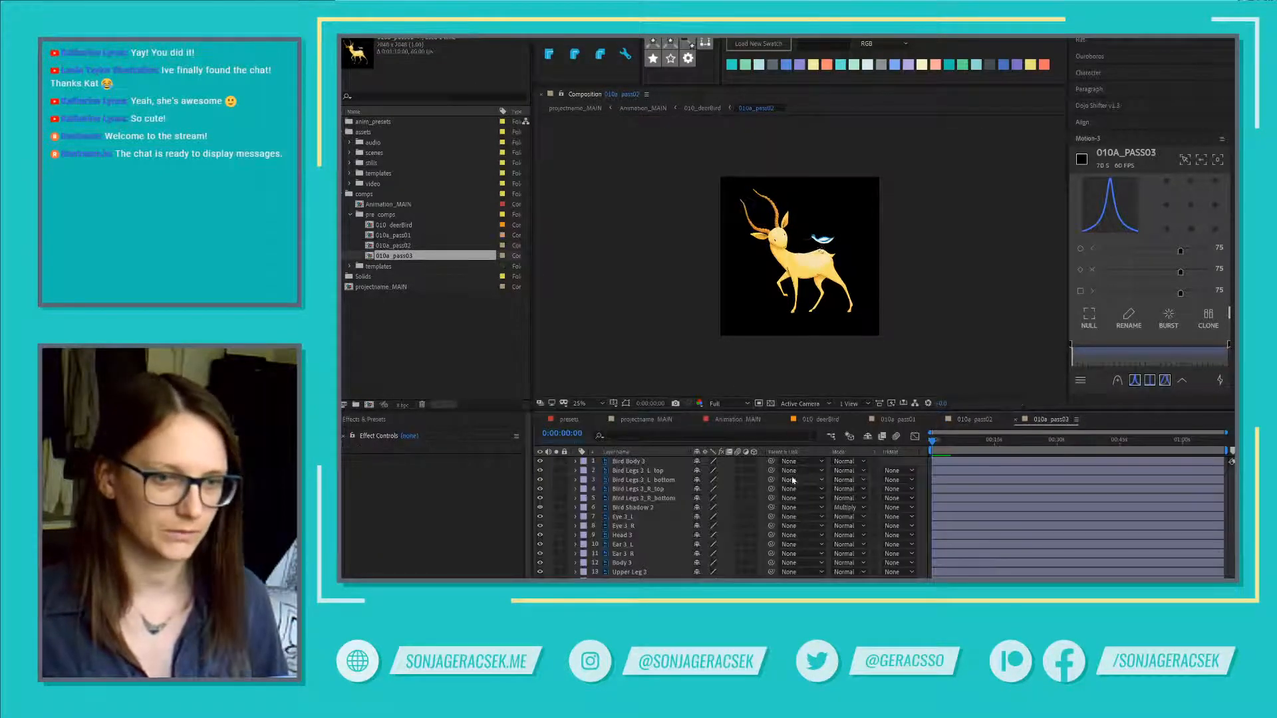
{"action": "right_click", "coordinate": [924, 484]}
{"action": "left_click", "coordinate": [978, 498]}
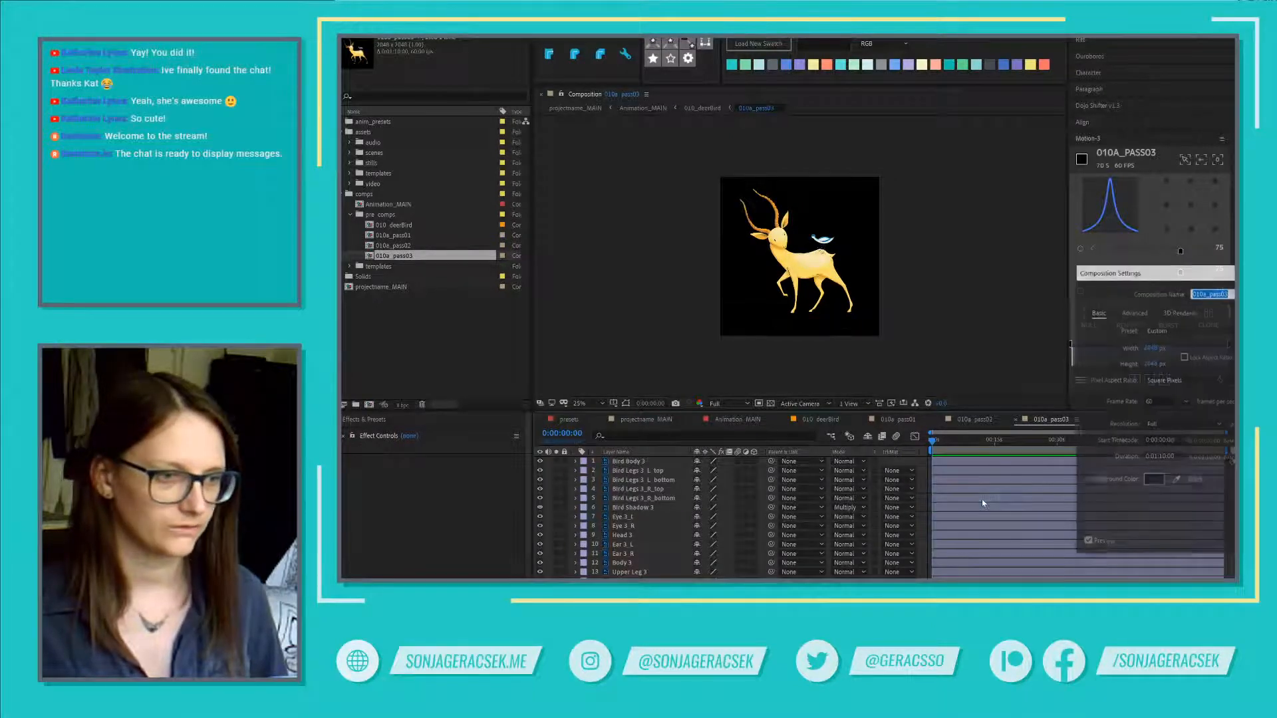
{"action": "left_click", "coordinate": [1185, 402]}
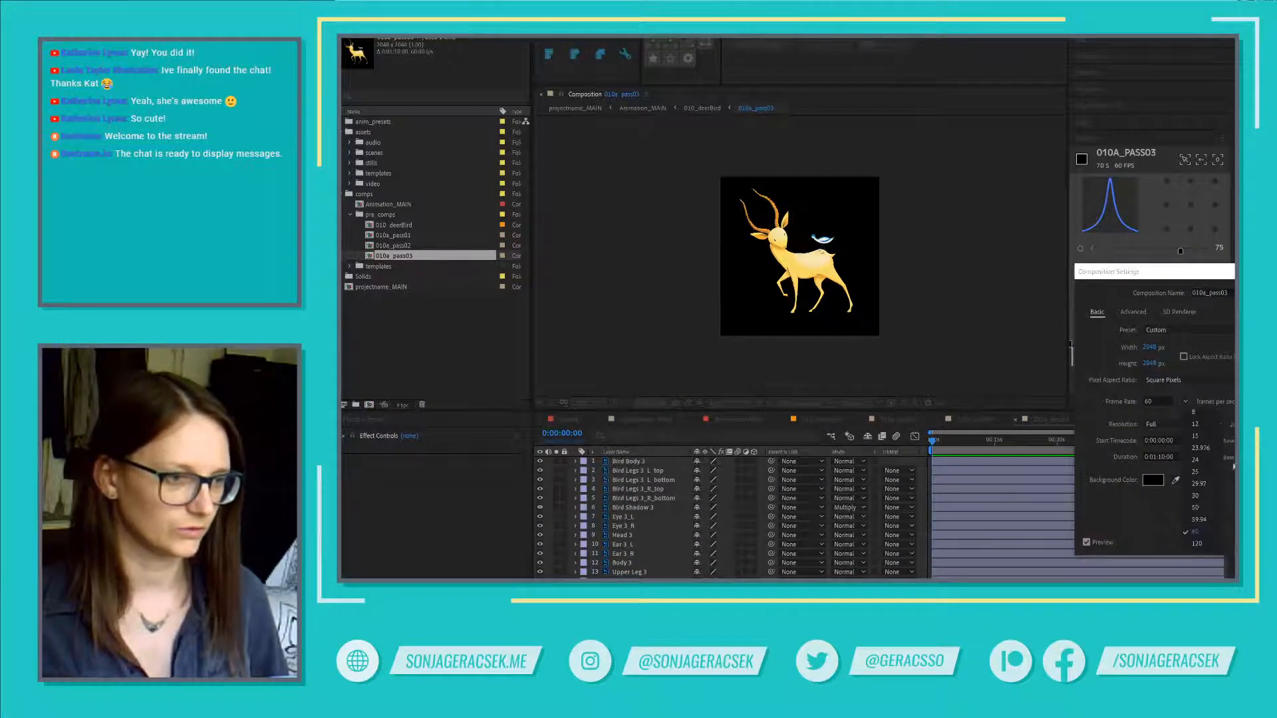
{"action": "left_click", "coordinate": [1200, 483]}
{"action": "key", "text": "Return"}
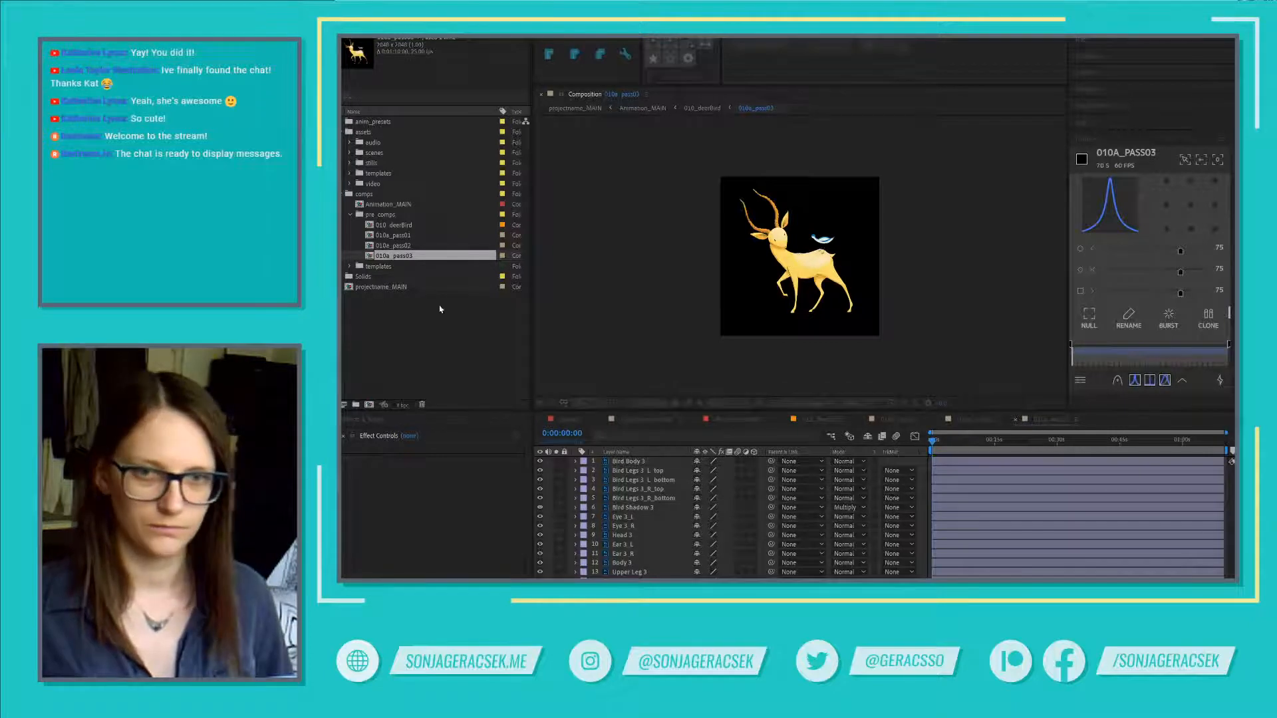
Step: Review the composition settings of 010_deerBird, and check the timelines of projectname_MAIN and 010a_pass01
{"action": "double_click", "coordinate": [393, 225]}
{"action": "right_click", "coordinate": [986, 560]}
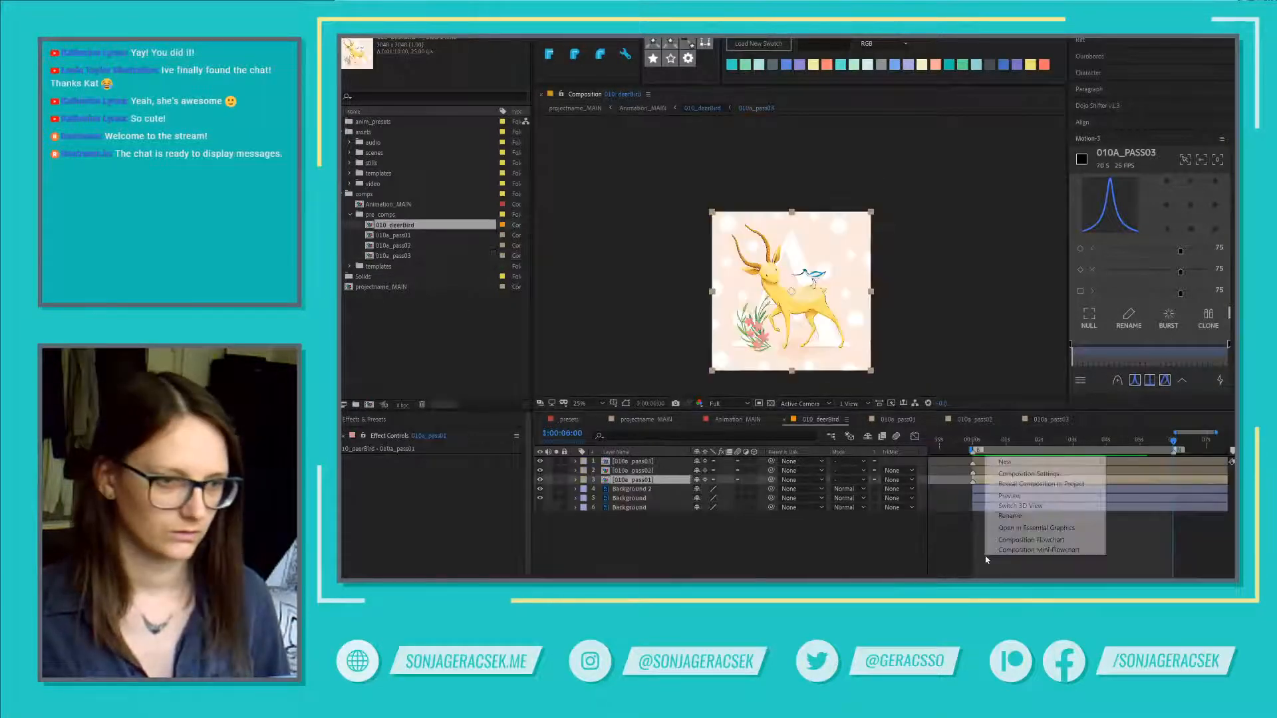
{"action": "left_click", "coordinate": [1029, 473]}
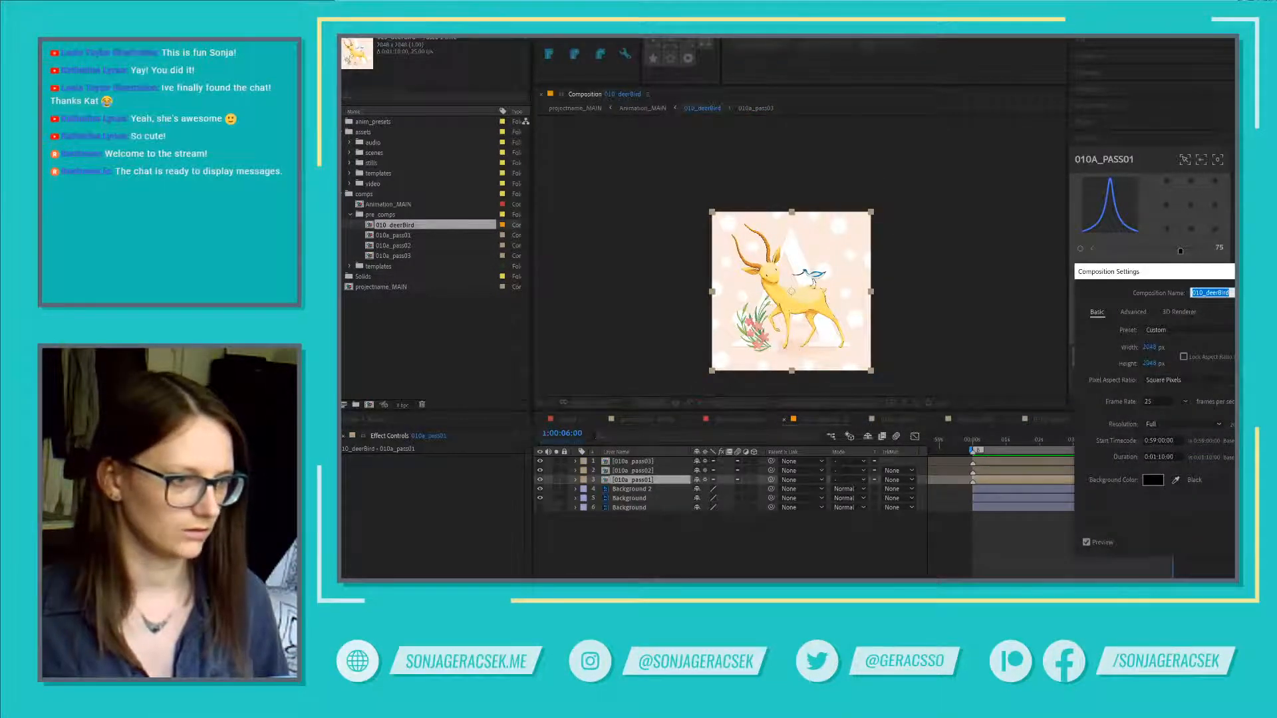
{"action": "key", "text": "Return"}
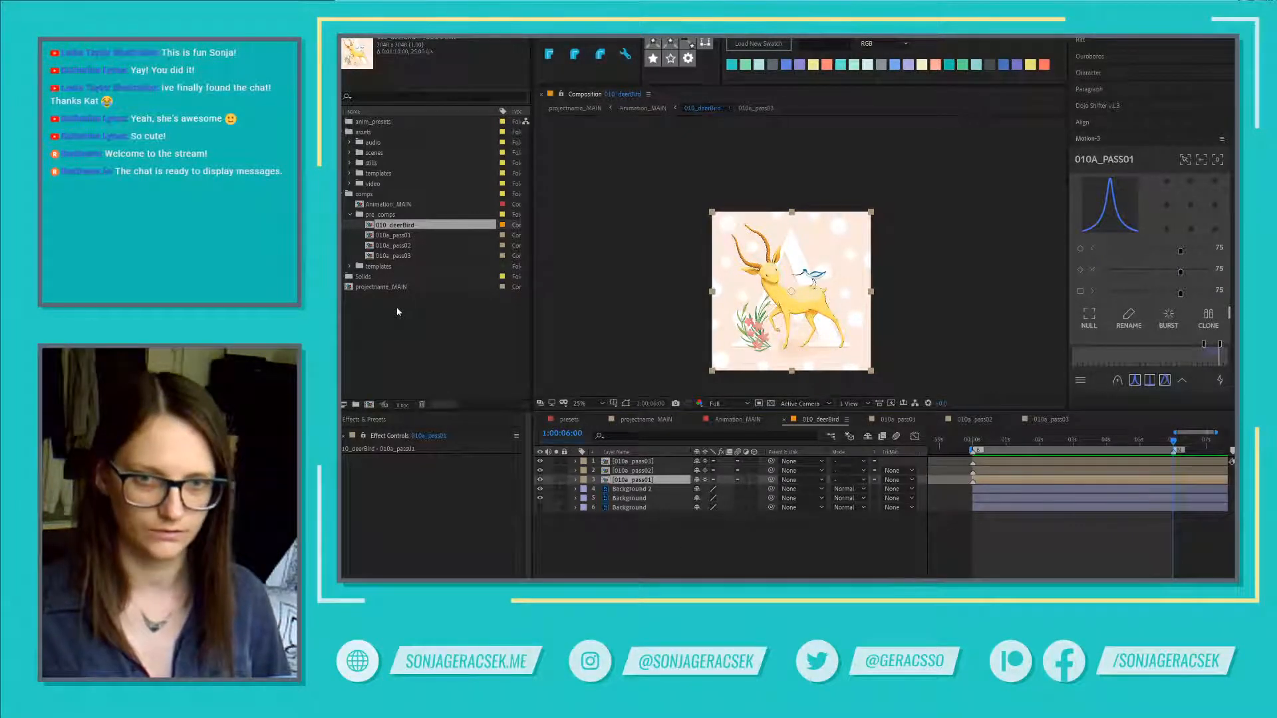
{"action": "left_click", "coordinate": [396, 287]}
{"action": "double_click", "coordinate": [396, 287]}
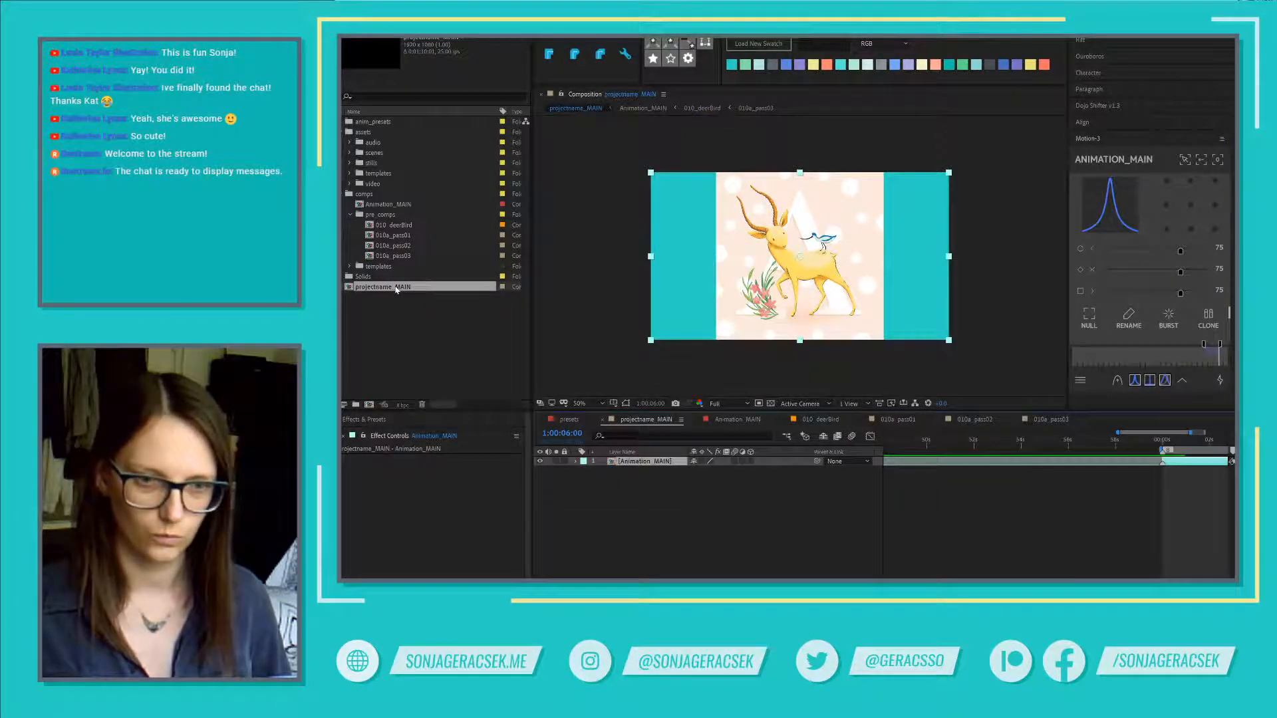
{"action": "double_click", "coordinate": [406, 236]}
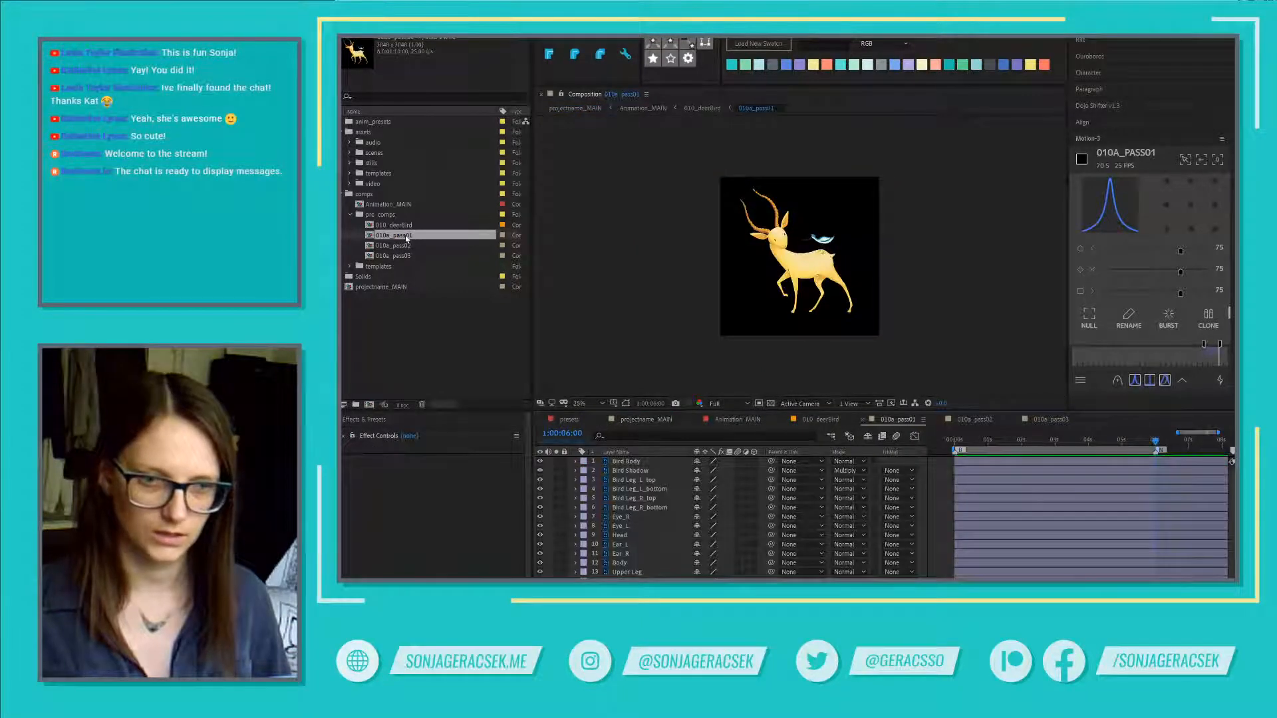
Step: Open 010a_pass02 and set its start timecode to 0:59:00:00 in the composition settings
{"action": "double_click", "coordinate": [408, 247]}
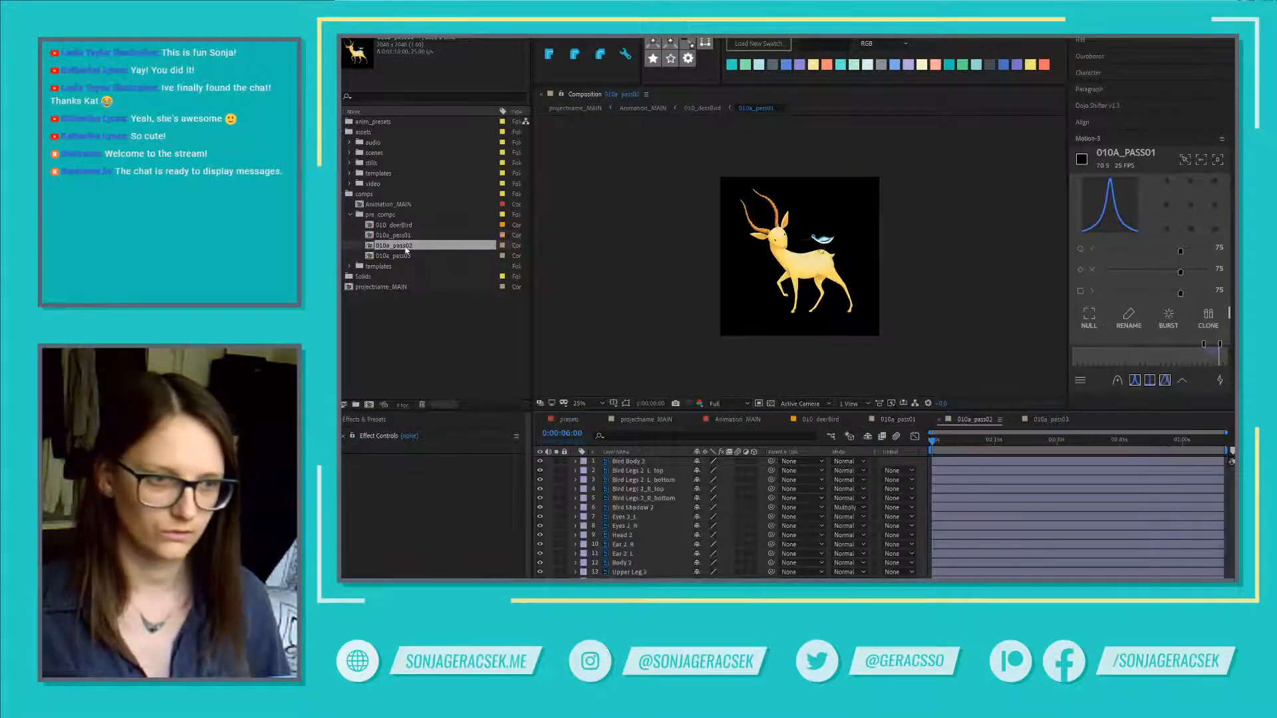
{"action": "right_click", "coordinate": [929, 486]}
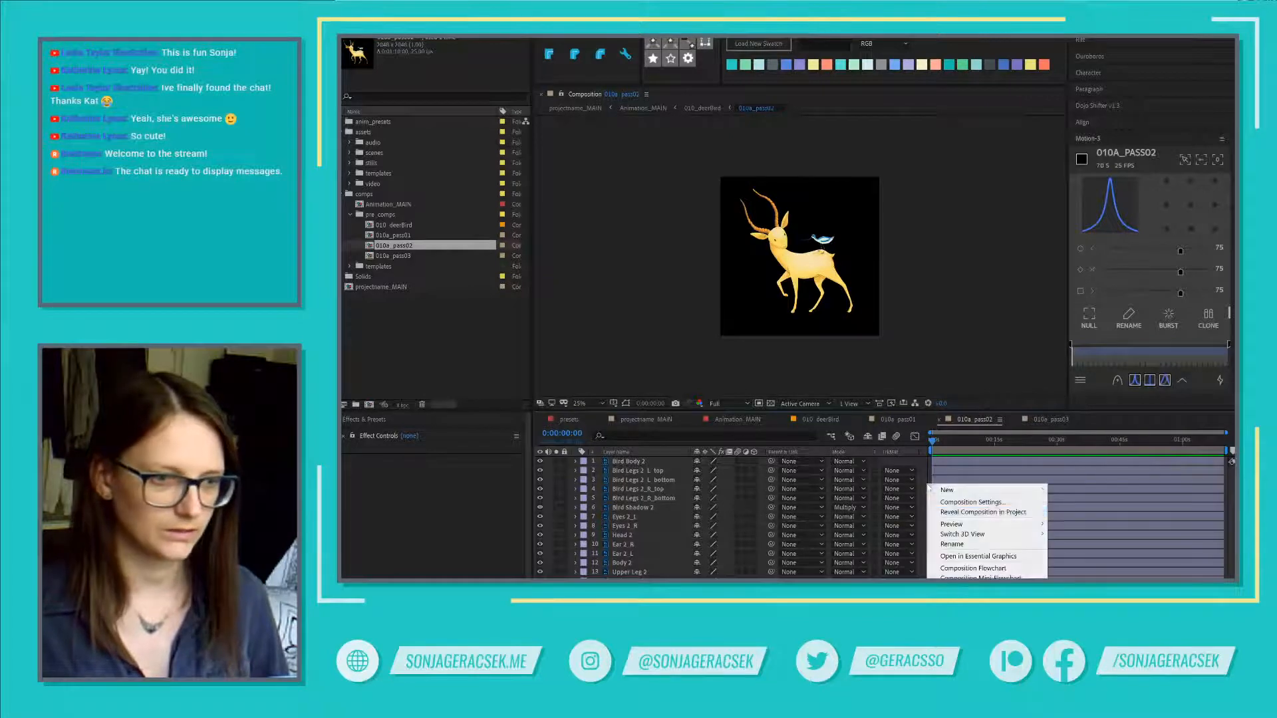
{"action": "left_click", "coordinate": [991, 504]}
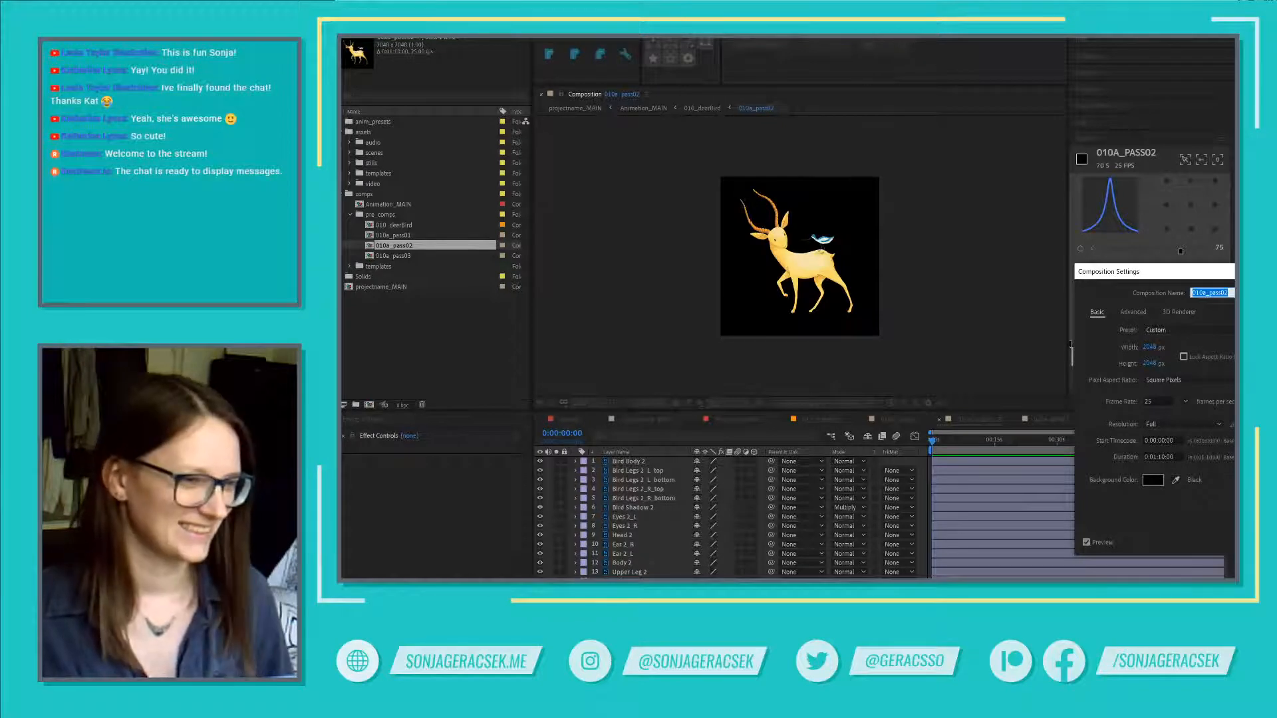
{"action": "left_click", "coordinate": [1157, 441]}
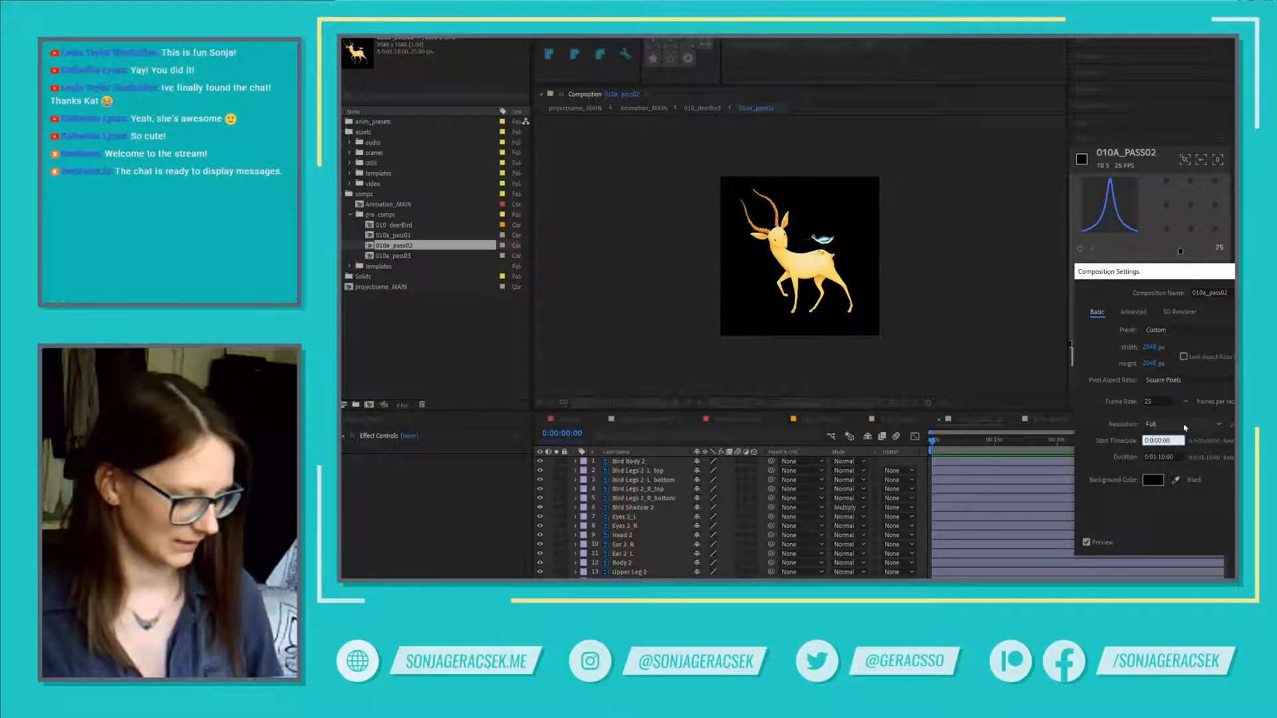
{"action": "type", "text": "9"}
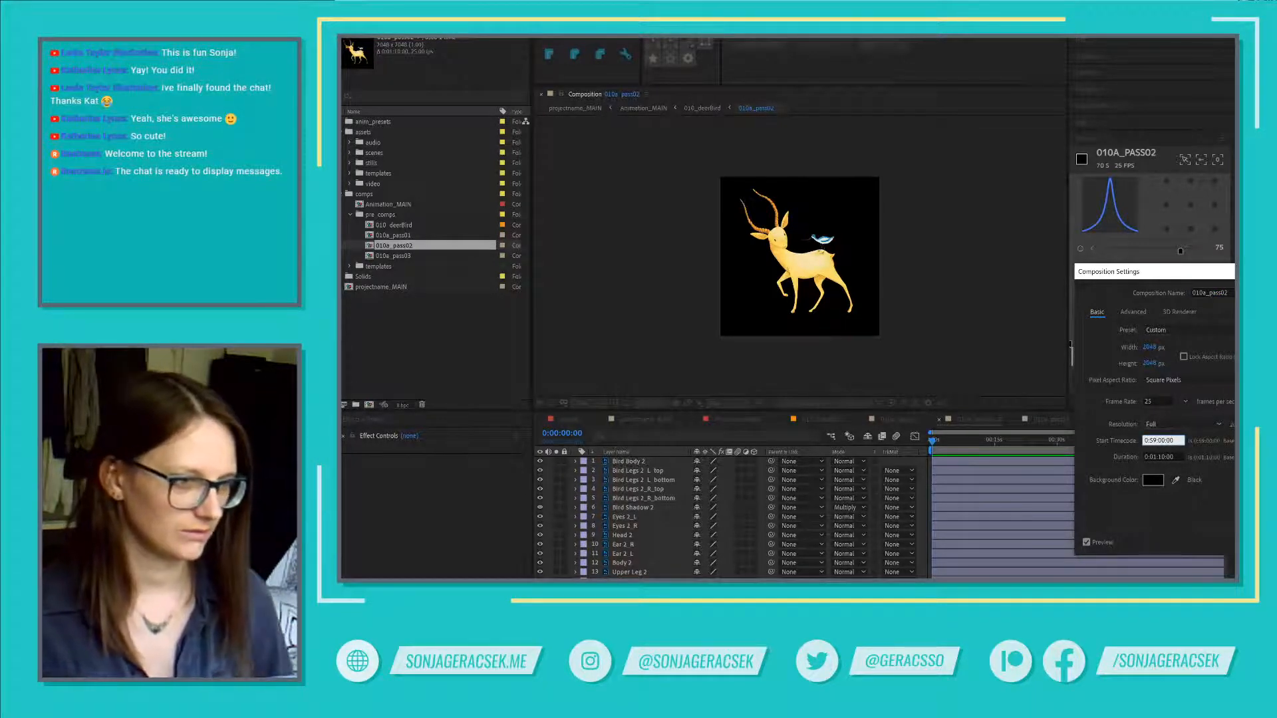
{"action": "key", "text": "Return"}
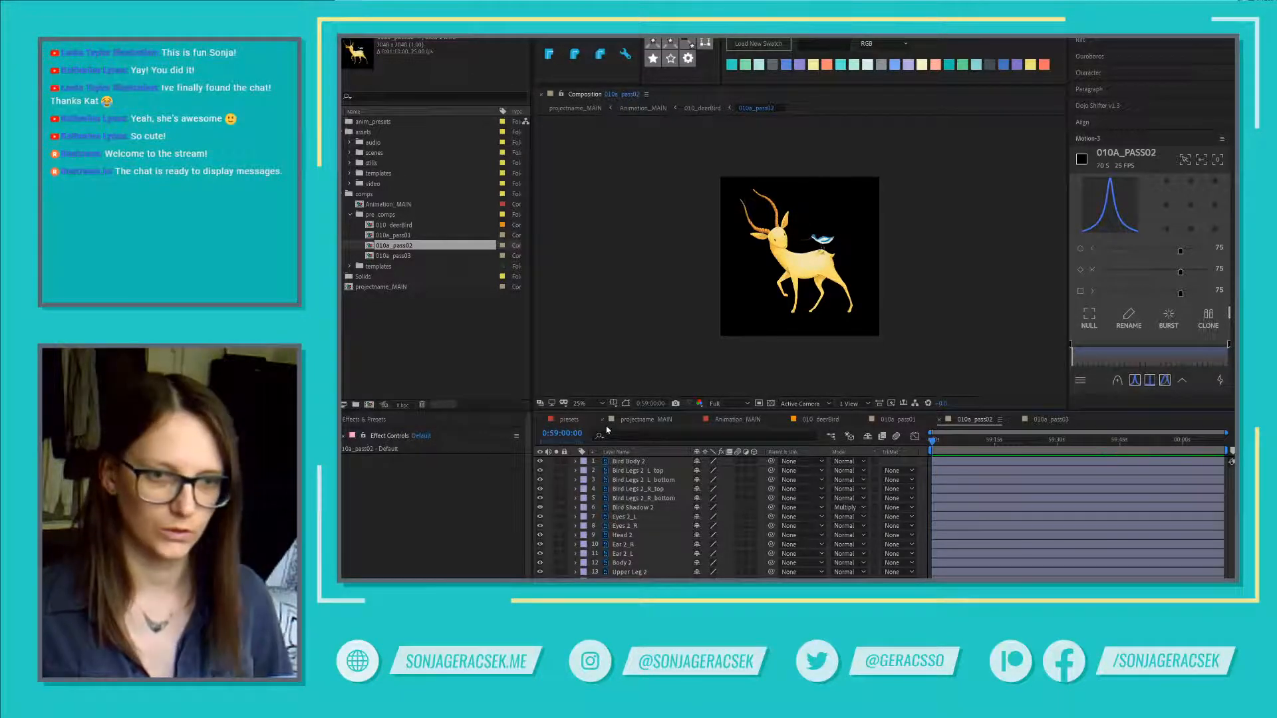
{"action": "left_click", "coordinate": [546, 433]}
{"action": "type", "text": "+1..."}
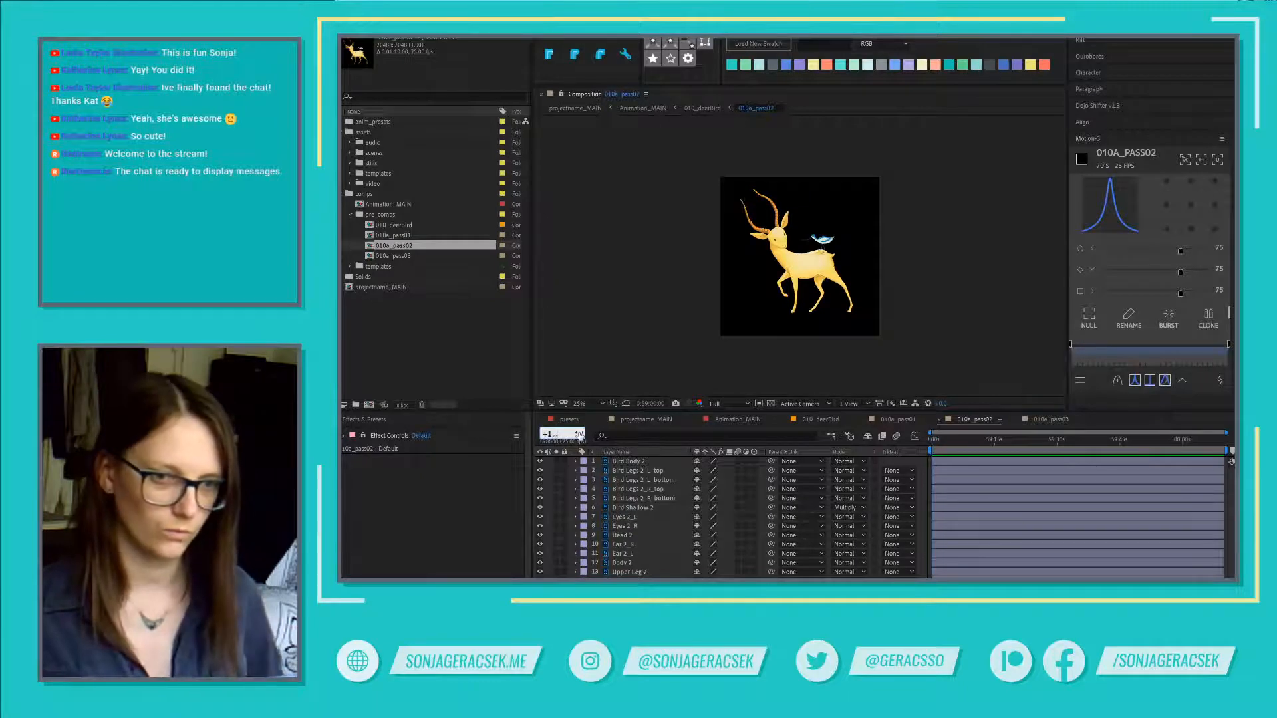
{"action": "key", "text": "Return"}
Step: Move the current time to 1:00:00:00 in 010a_pass02 and add a composition marker with a comment there
{"action": "left_click", "coordinate": [576, 435]}
{"action": "type", "text": "1:"}
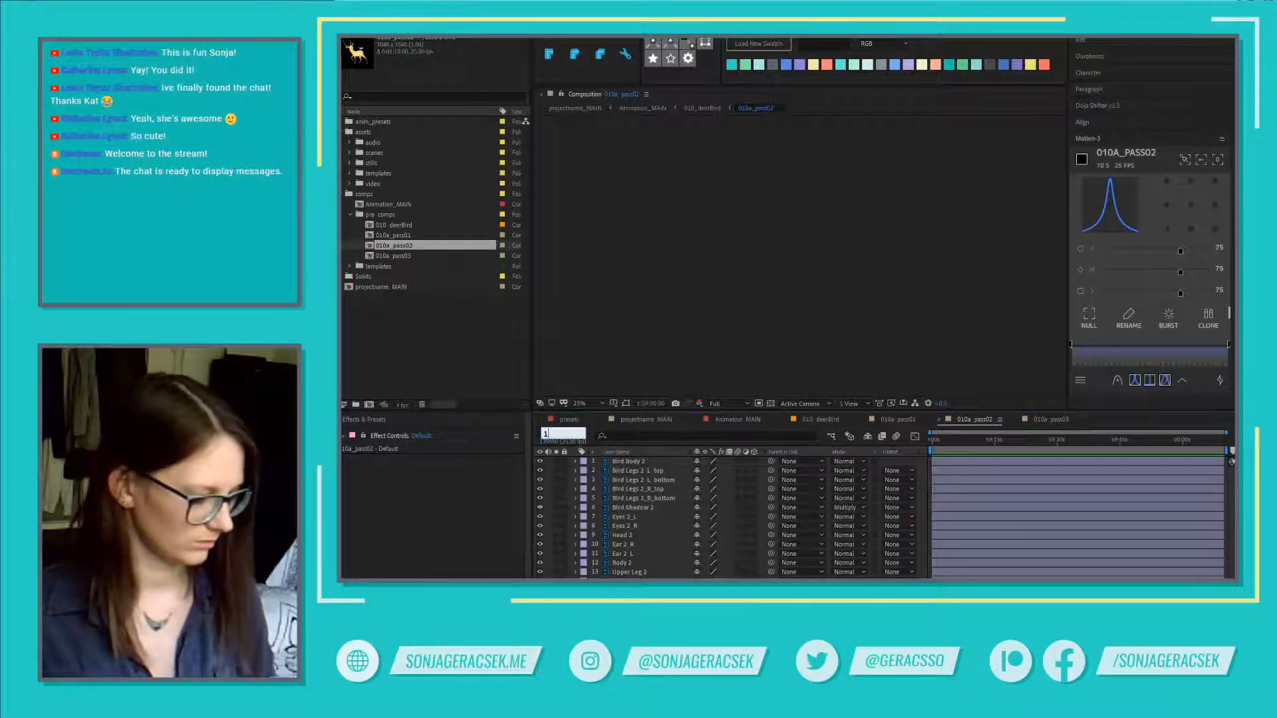
{"action": "type", "text": "00:00:00"}
{"action": "key", "text": "Return"}
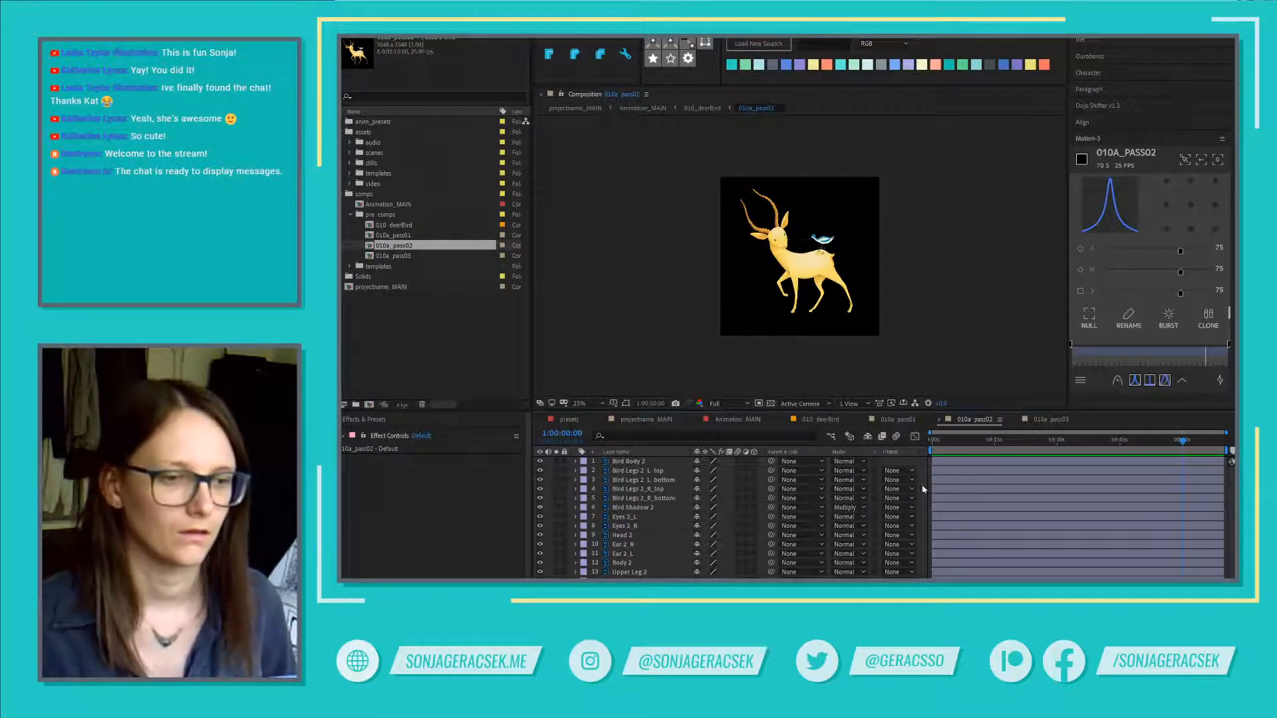
{"action": "key", "text": "alt+KP_Multiply"}
{"action": "type", "text": "N"}
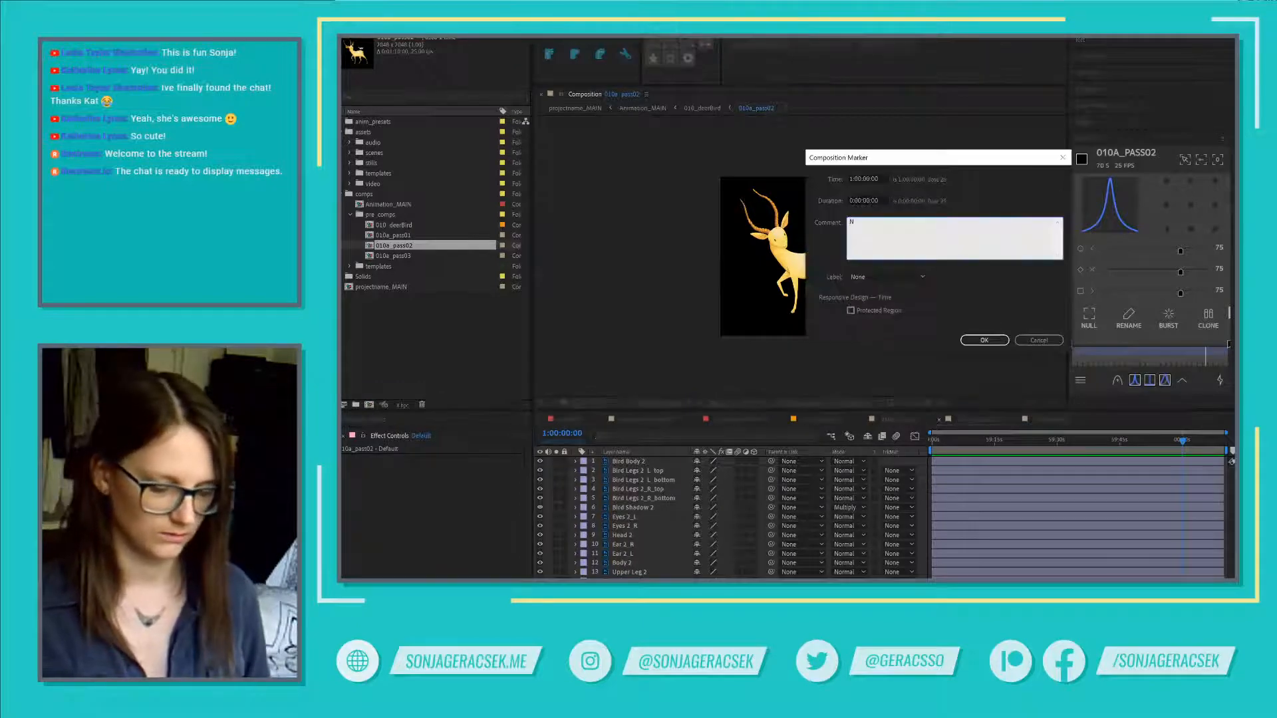
{"action": "key", "text": "Return"}
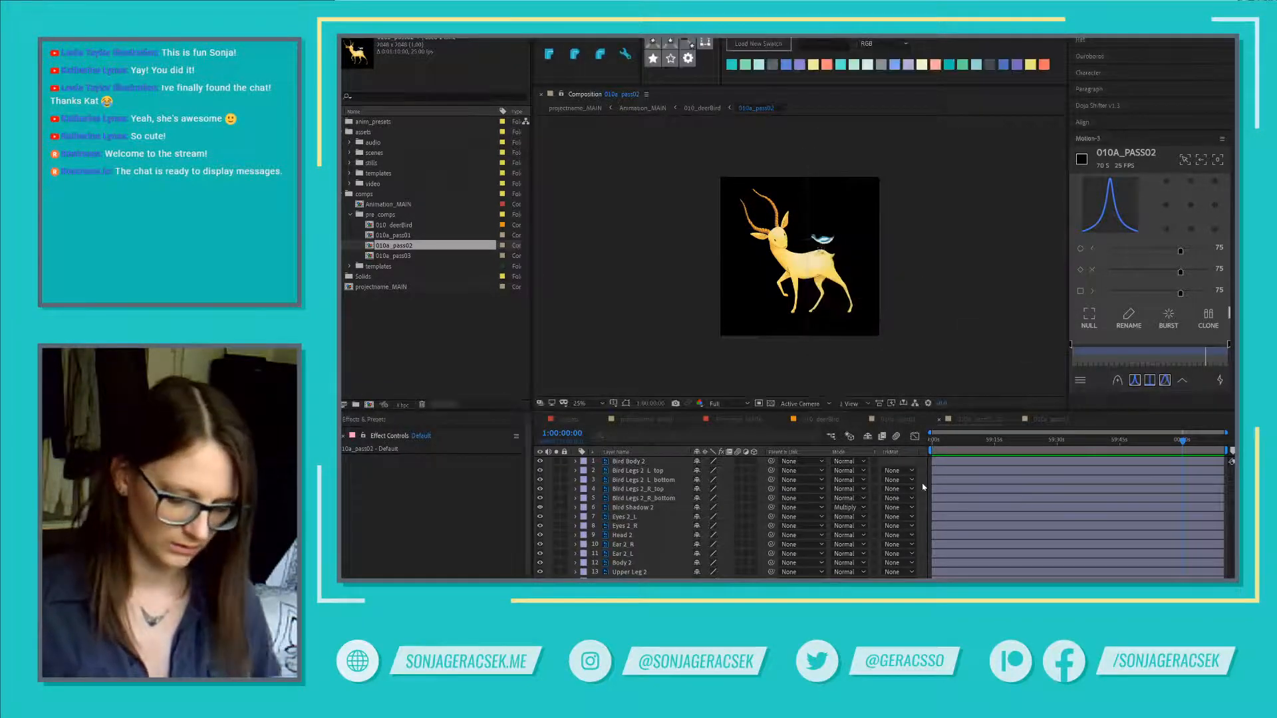
Step: Trim all layers in 010a_pass02 so they start at 1:00:00:00, leaving no layers selected
{"action": "key", "text": "ctrl+a"}
{"action": "key", "text": "alt+bracketleft"}
{"action": "left_click", "coordinate": [1043, 522]}
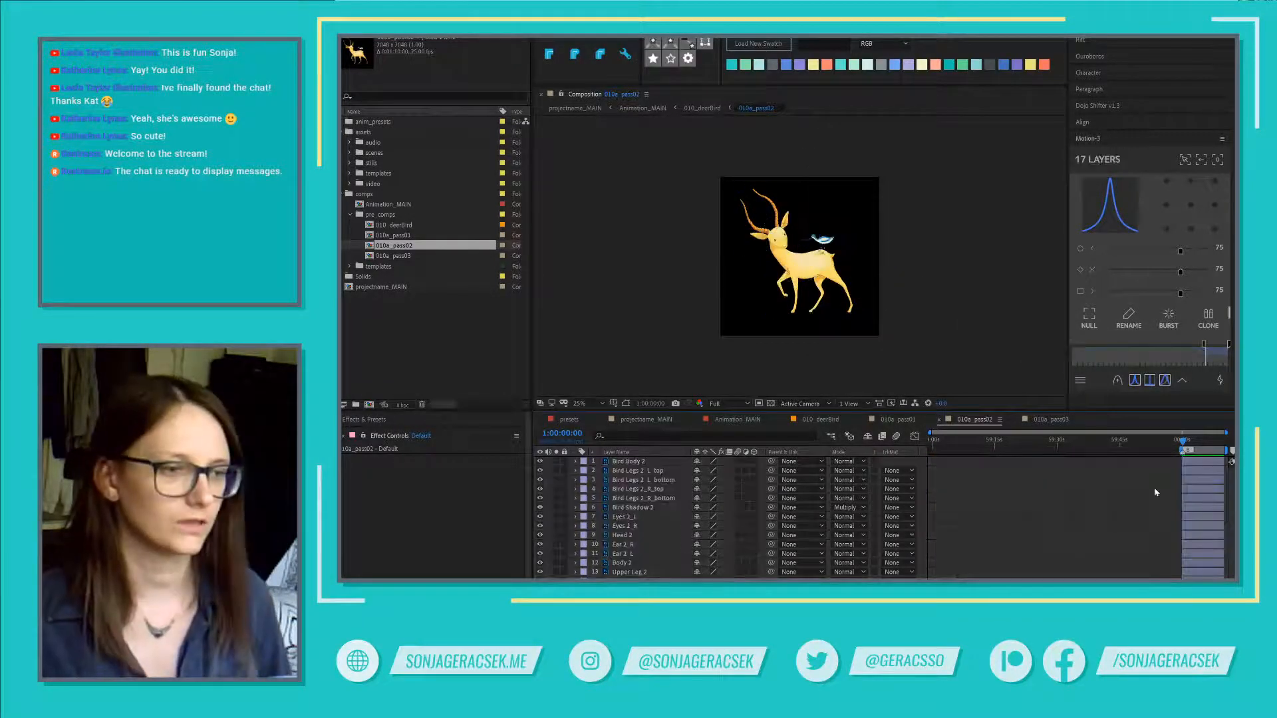
Step: Move the current time to 1:00:06:00 in 010a_pass02 and add a composition marker with the comment E there
{"action": "scroll", "coordinate": [1158, 493], "scroll_direction": "up", "scroll_amount": 5}
{"action": "left_click_drag", "start_coordinate": [1148, 498], "coordinate": [929, 498]}
{"action": "scroll", "coordinate": [969, 505], "scroll_direction": "down", "scroll_amount": 3}
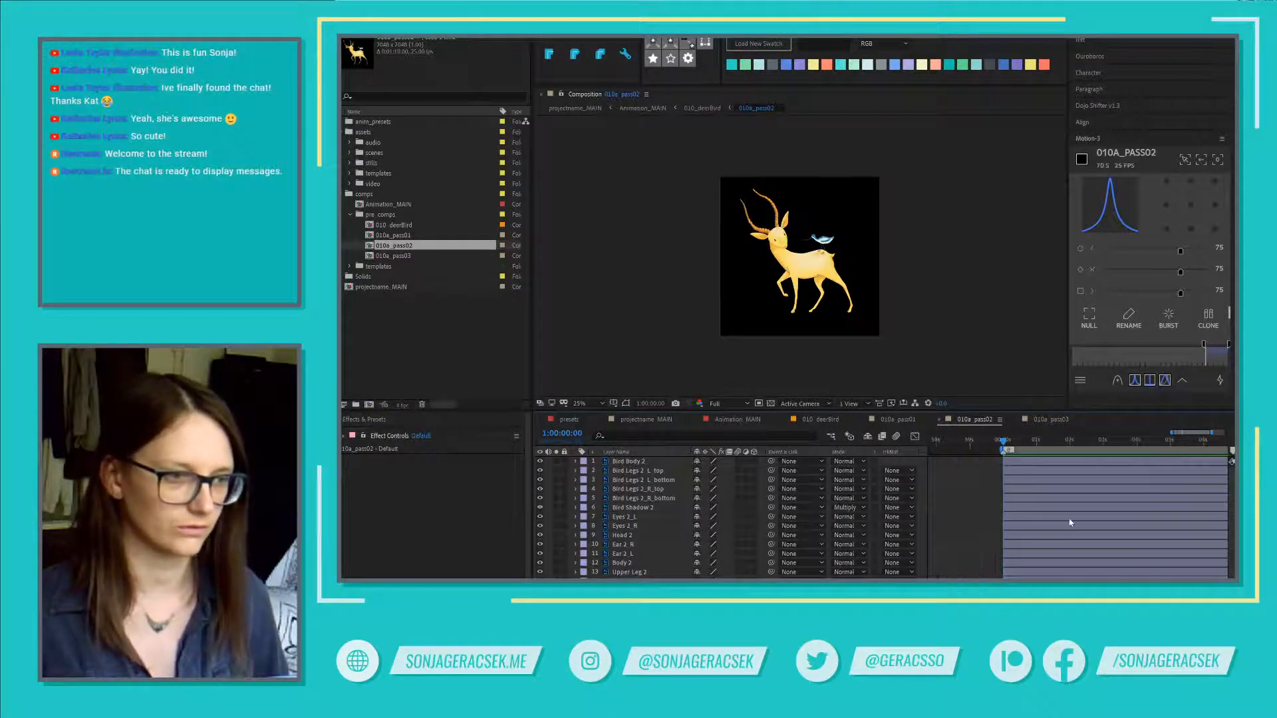
{"action": "scroll", "coordinate": [1081, 512], "scroll_direction": "down", "scroll_amount": 2}
{"action": "left_click", "coordinate": [1153, 446]}
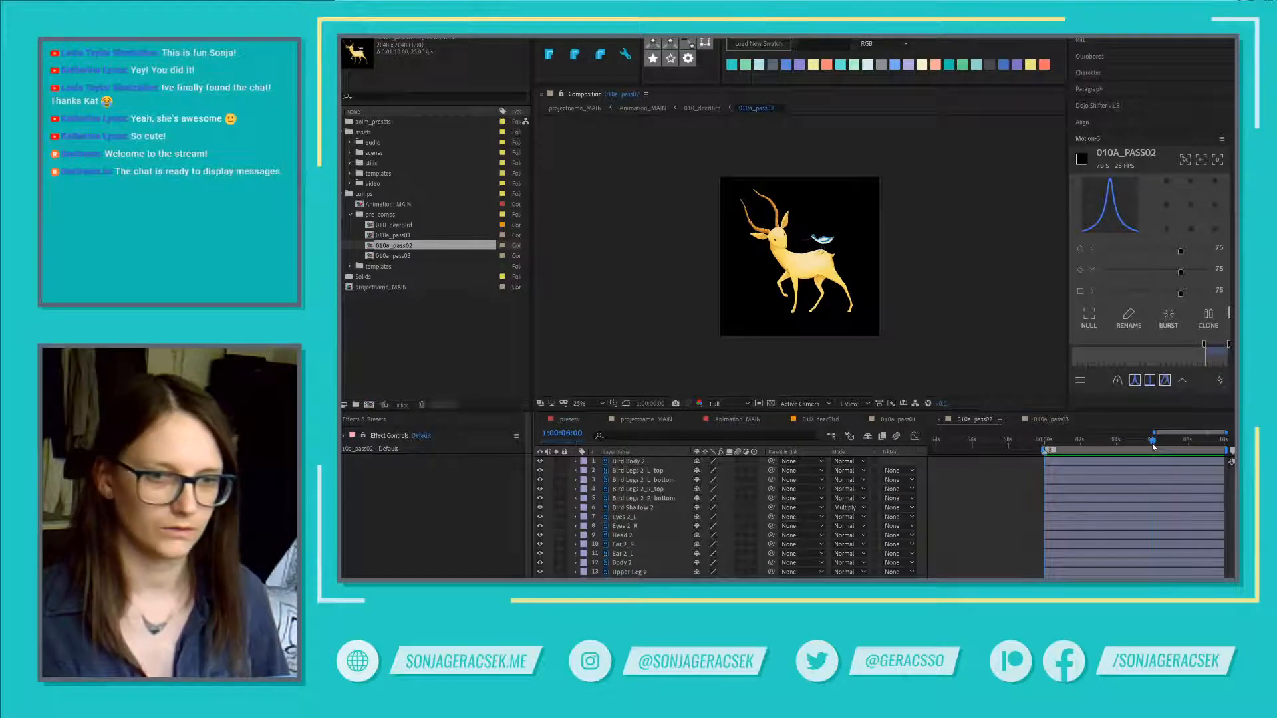
{"action": "key", "text": "alt+KP_Multiply"}
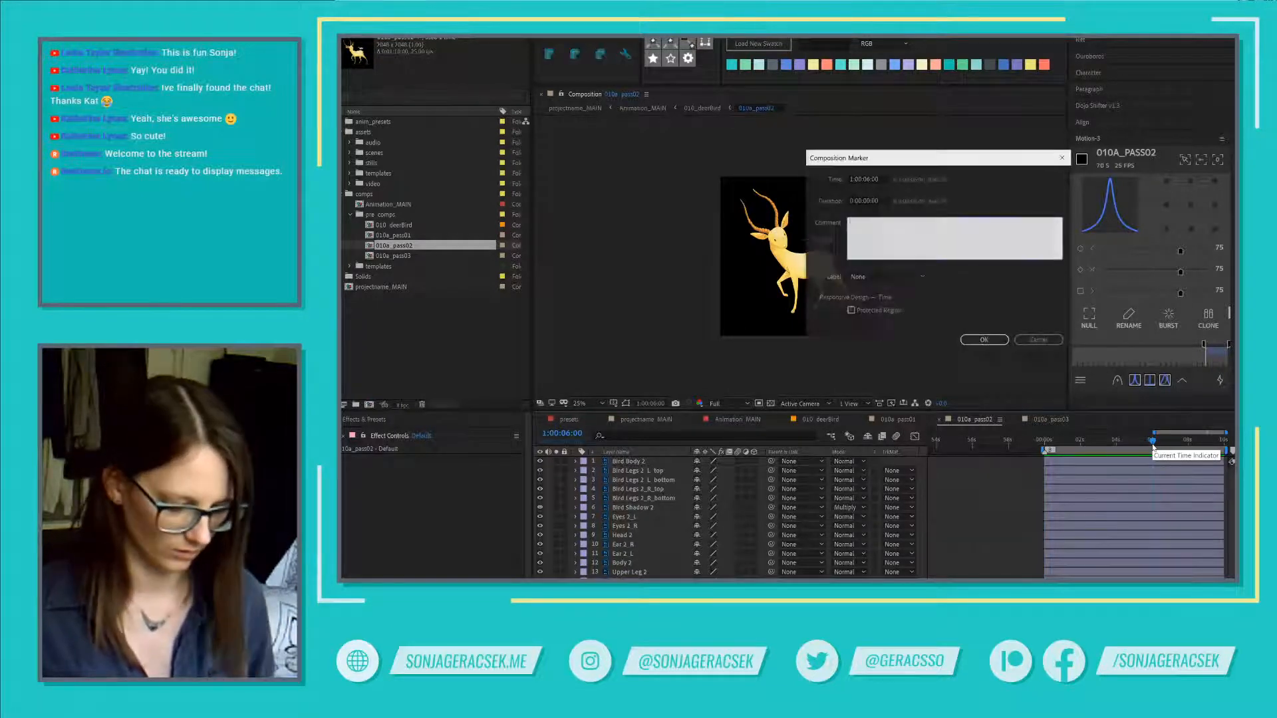
{"action": "type", "text": "E"}
{"action": "key", "text": "Return"}
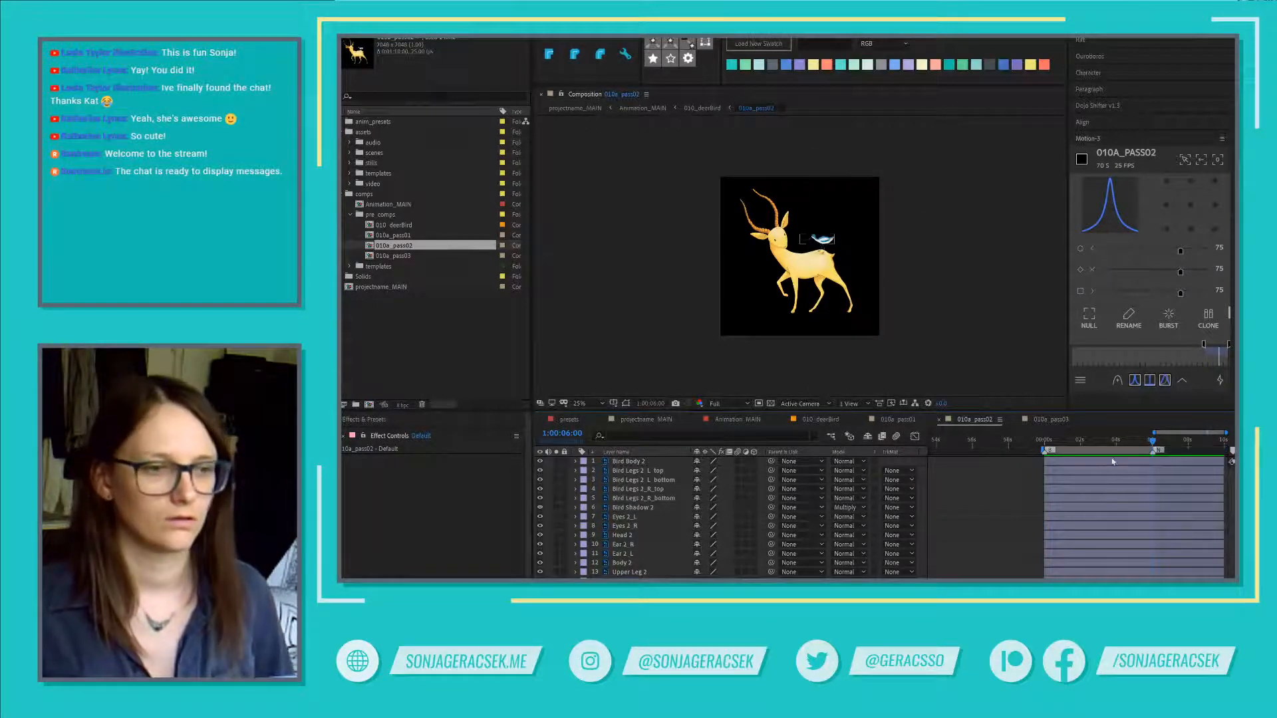
Step: Open 010a_pass03 and set its start timecode to 0:59:00:00 in the composition settings
{"action": "left_click", "coordinate": [1049, 419]}
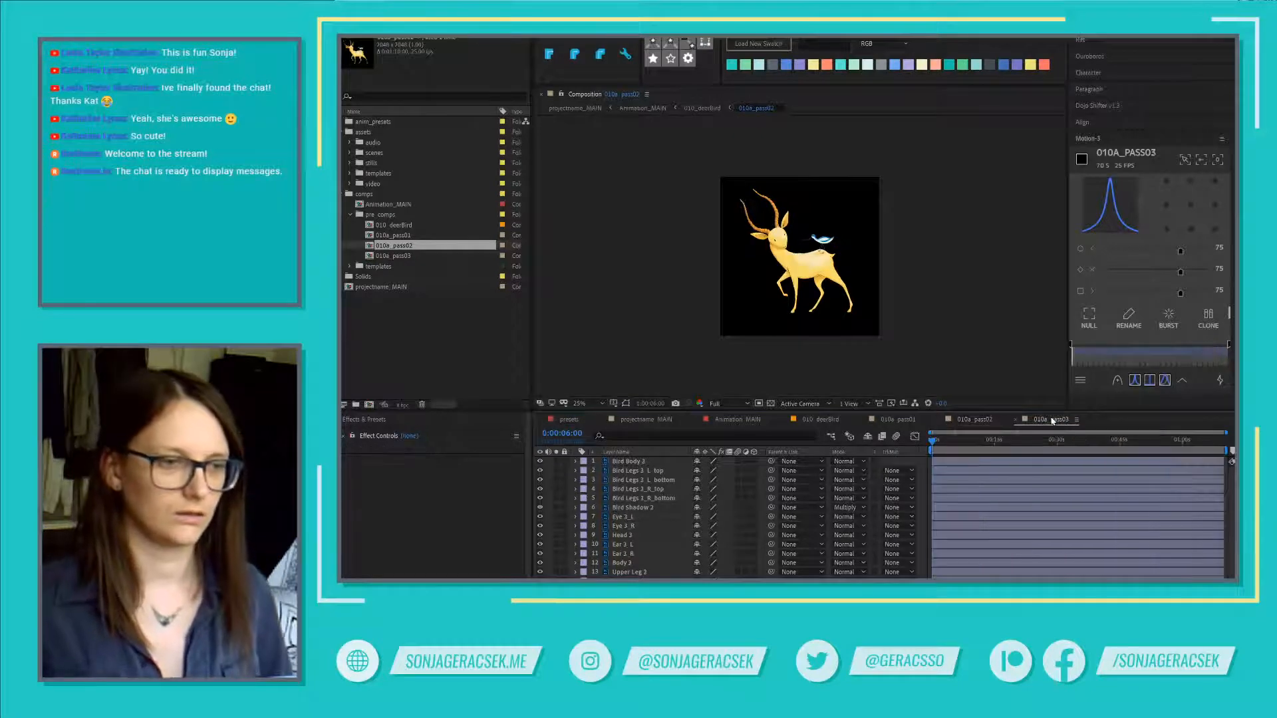
{"action": "right_click", "coordinate": [922, 485]}
{"action": "left_click", "coordinate": [955, 506]}
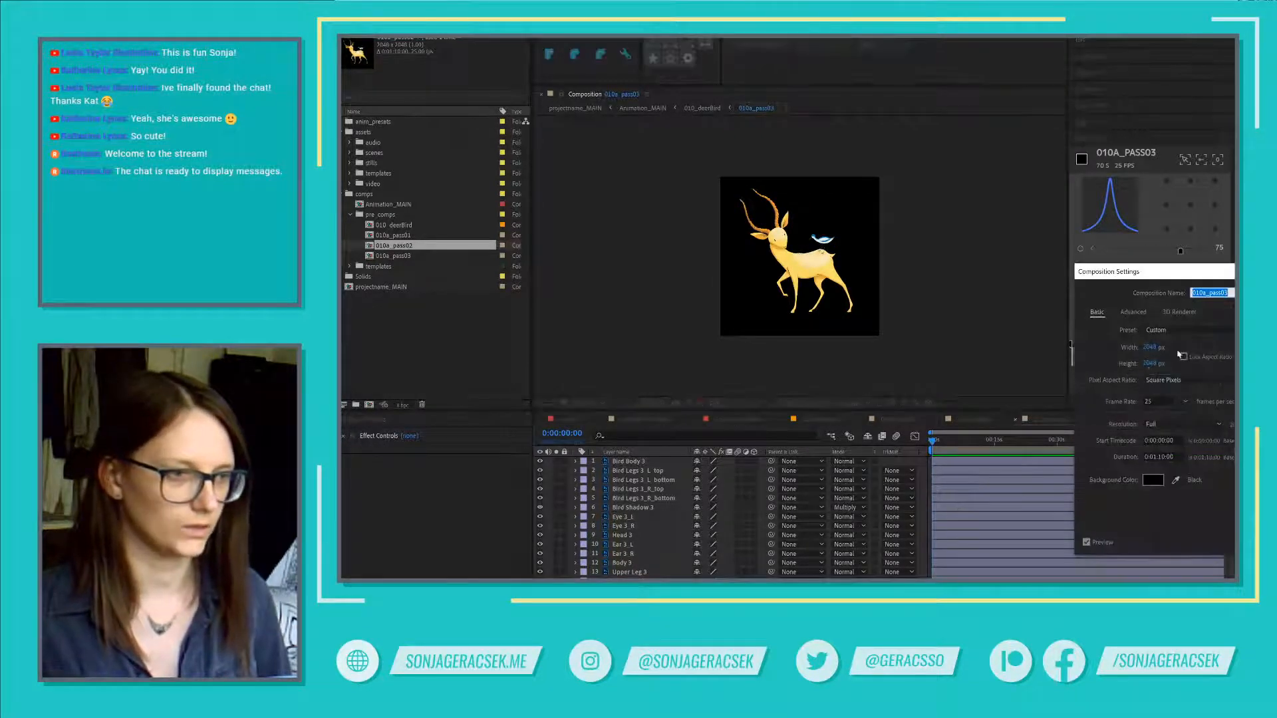
{"action": "left_click", "coordinate": [1157, 440]}
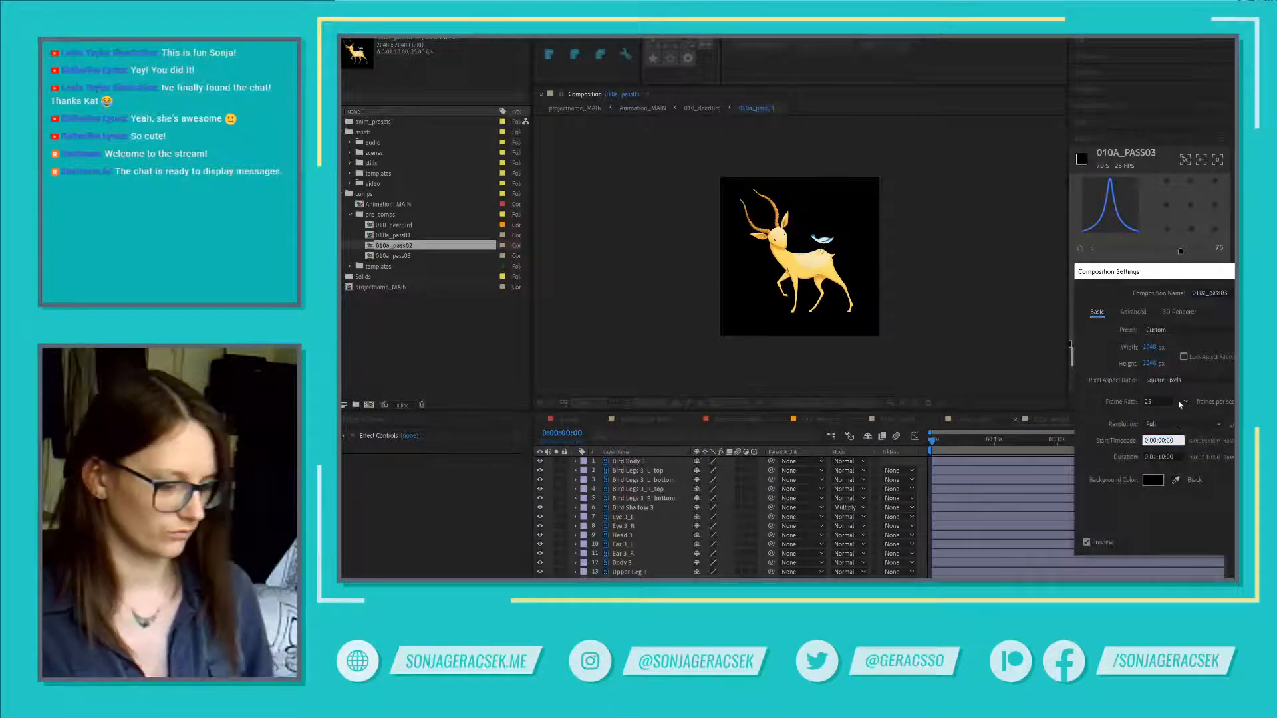
{"action": "type", "text": "59"}
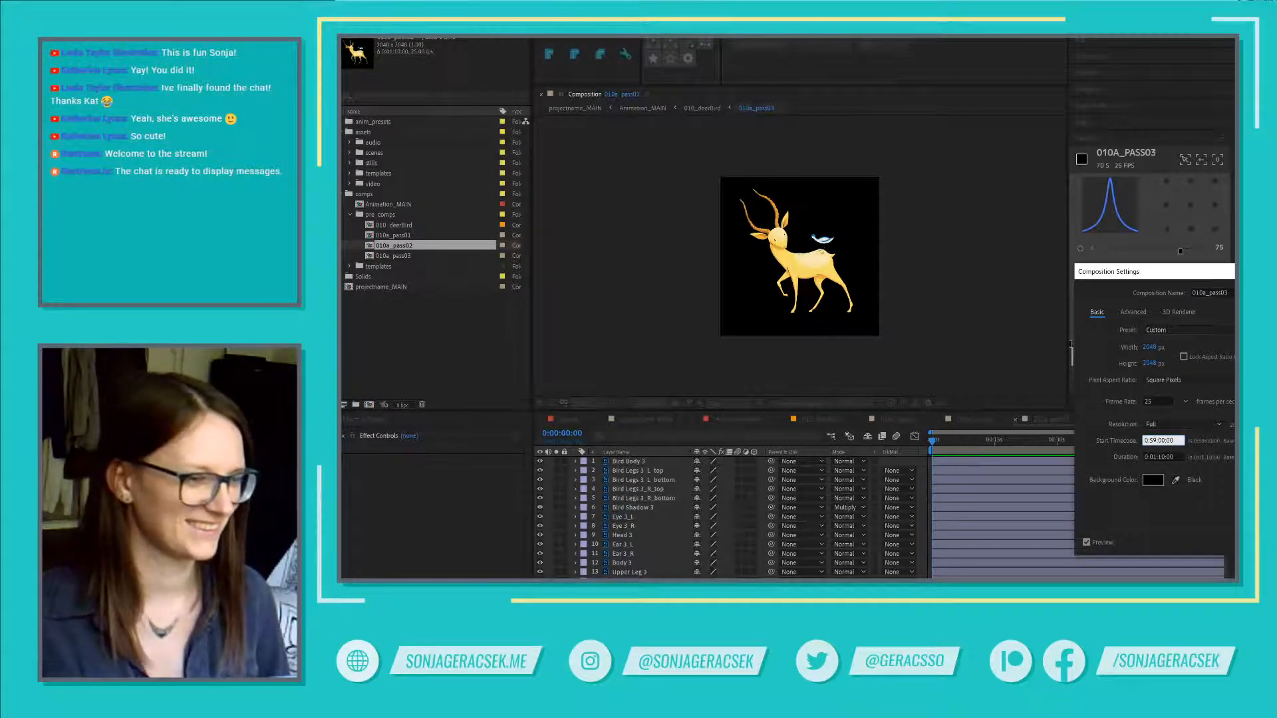
{"action": "key", "text": "Return"}
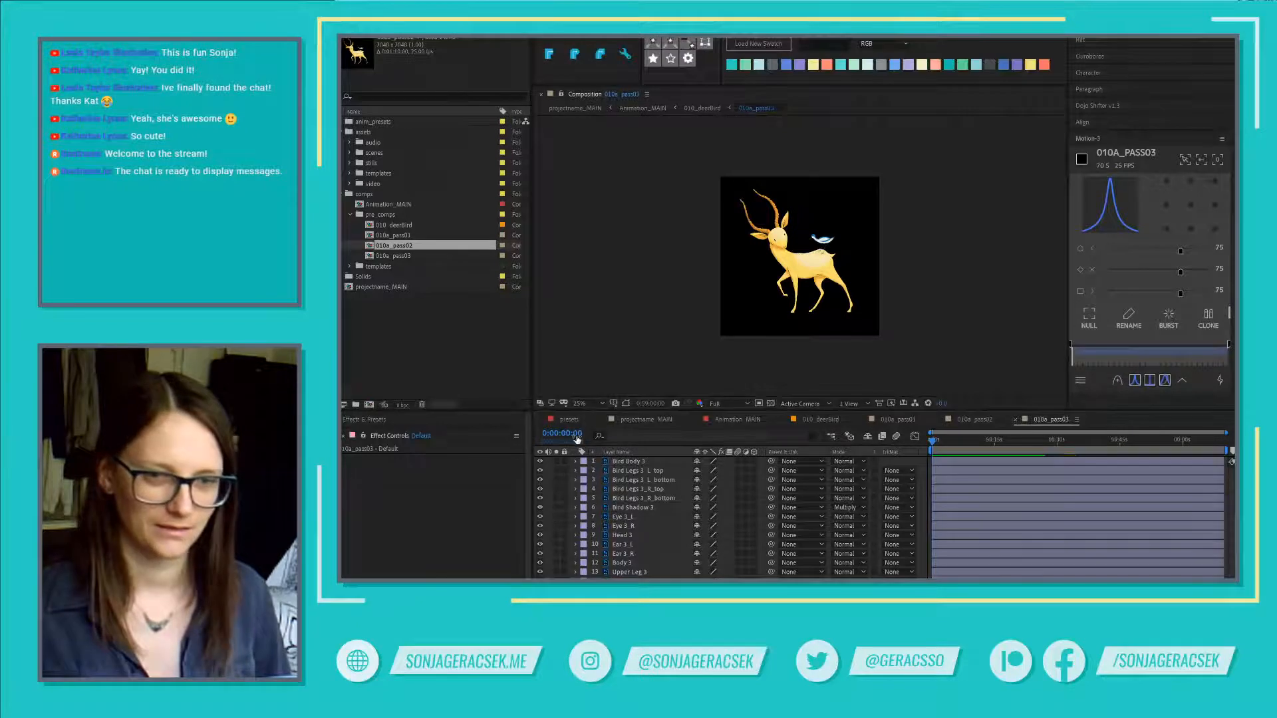
Step: Undo the last changes in 010a_pass03 and move the current time to 1:00:00:00
{"action": "key", "text": "space"}
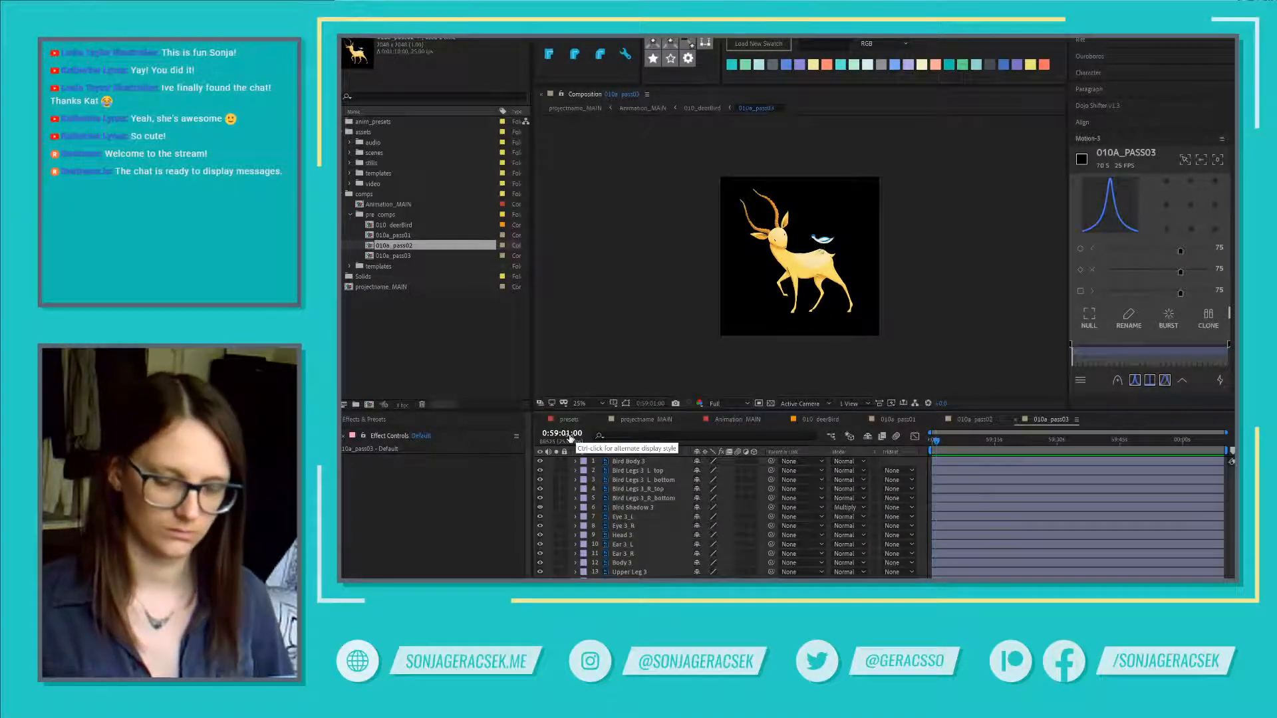
{"action": "key", "text": "ctrl+z"}
{"action": "left_click", "coordinate": [562, 433]}
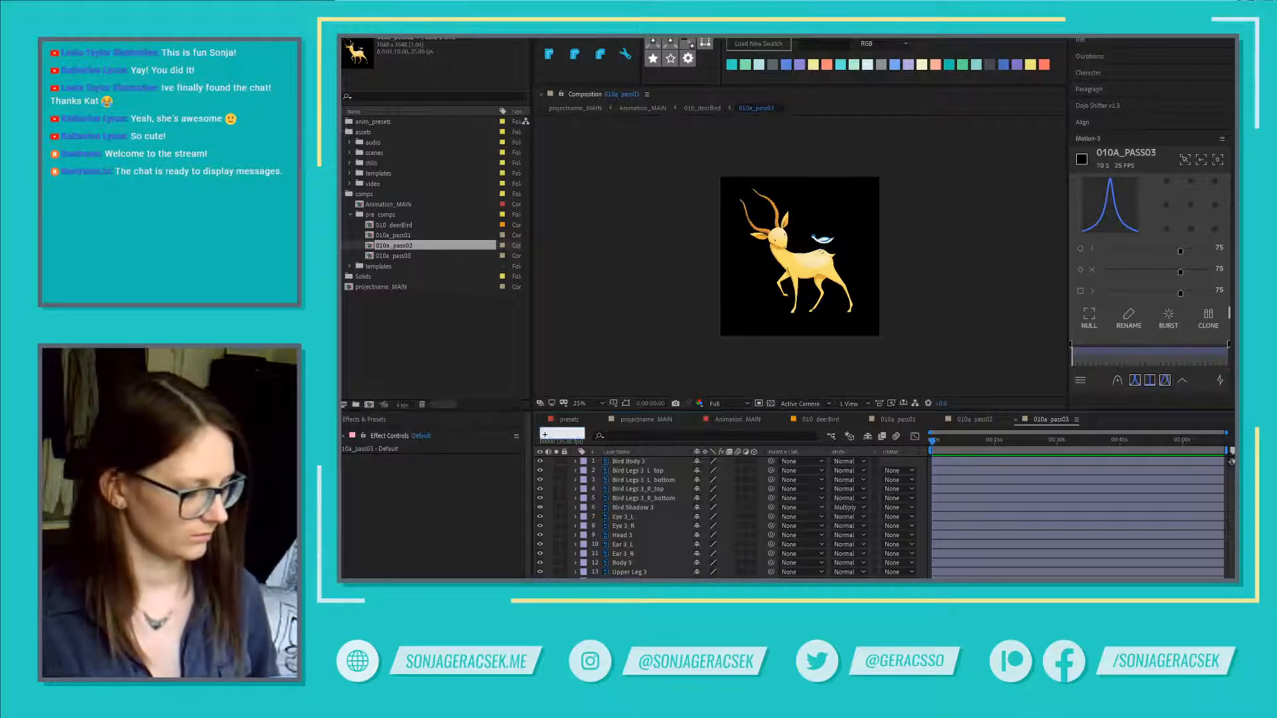
{"action": "type", "text": "1..."}
{"action": "key", "text": "Return"}
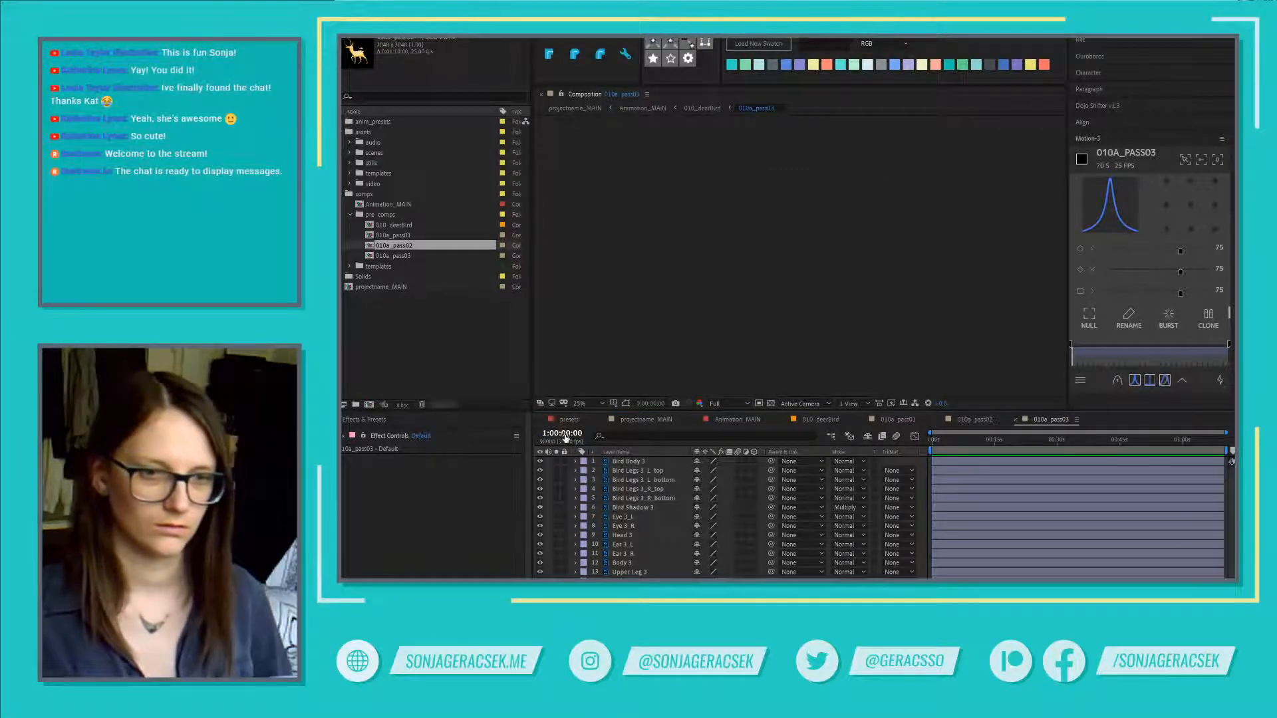
{"action": "key", "text": "alt+KP_Multiply"}
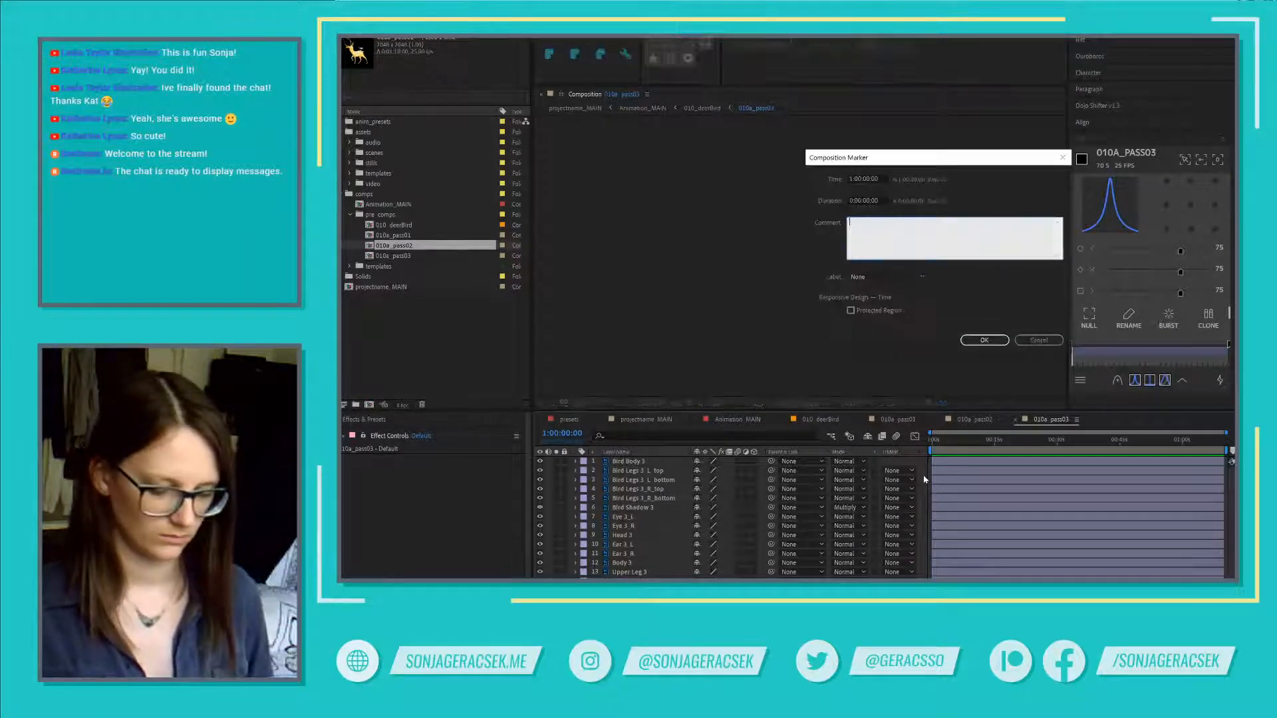
{"action": "key", "text": "Escape"}
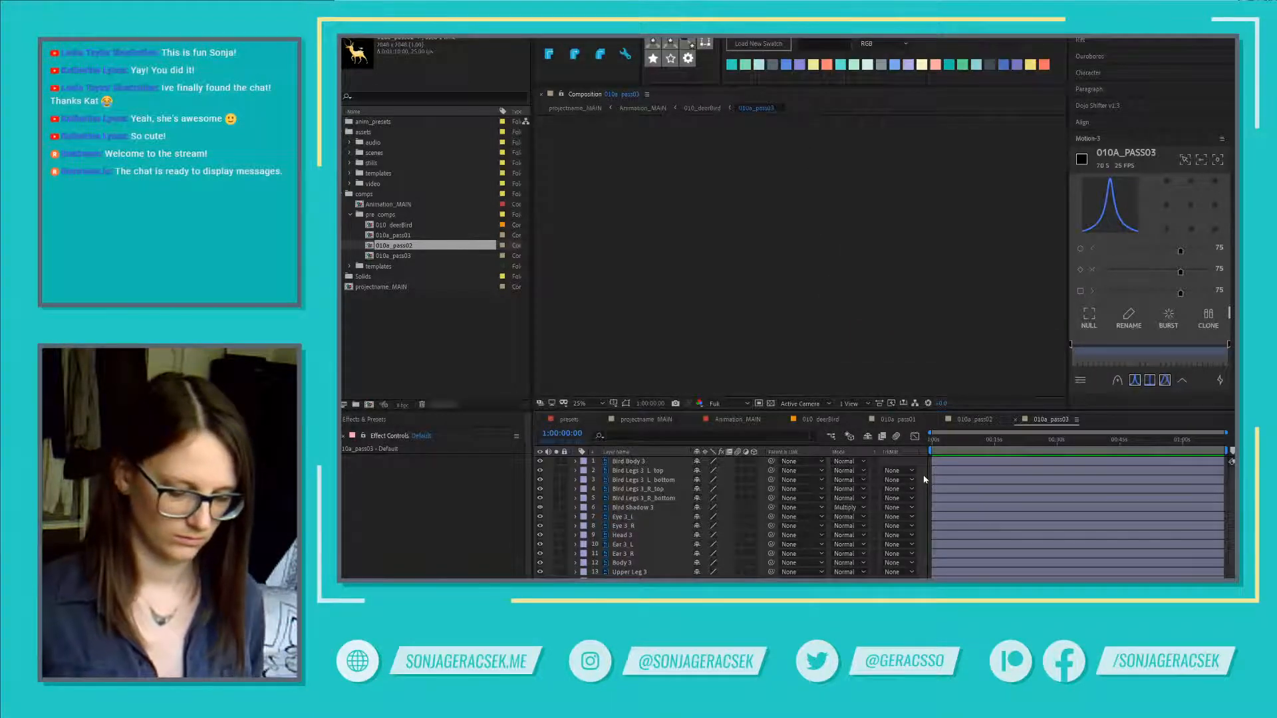
Step: Try to trim all layers in 010a_pass03 so they start at 1:00:00:00
{"action": "key", "text": "ctrl+a"}
{"action": "key", "text": "alt+["}
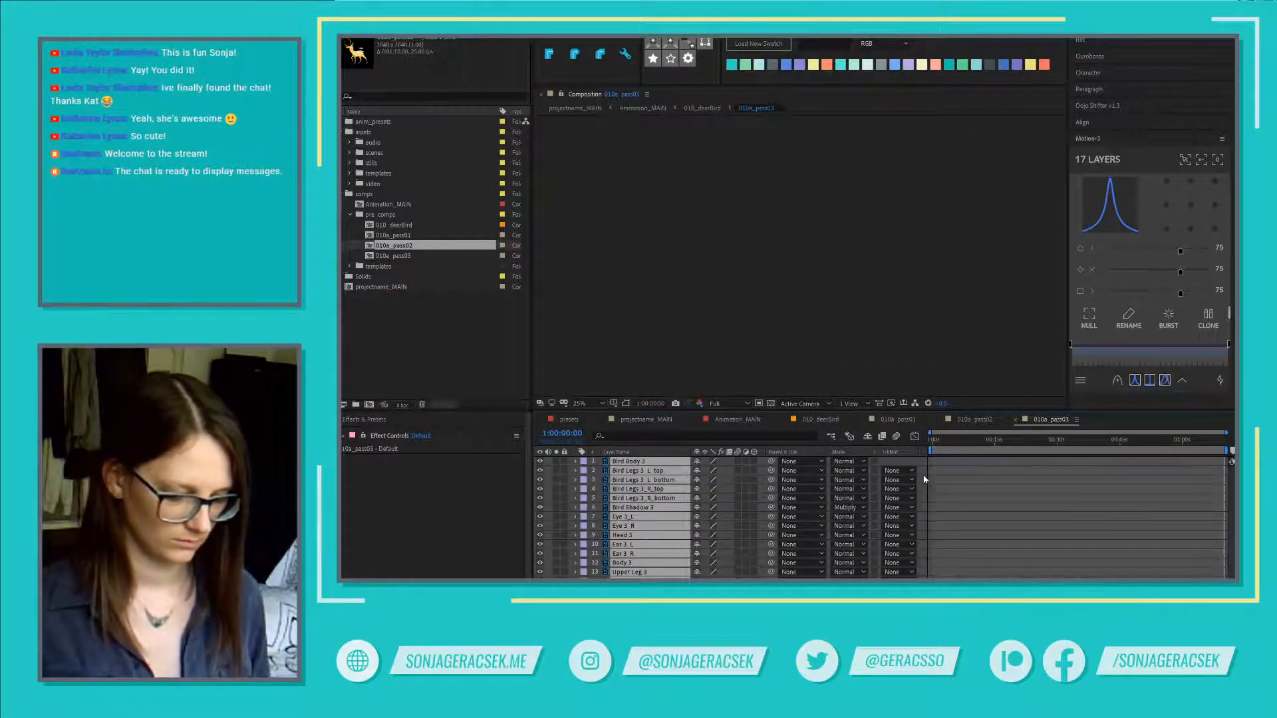
{"action": "key", "text": "End"}
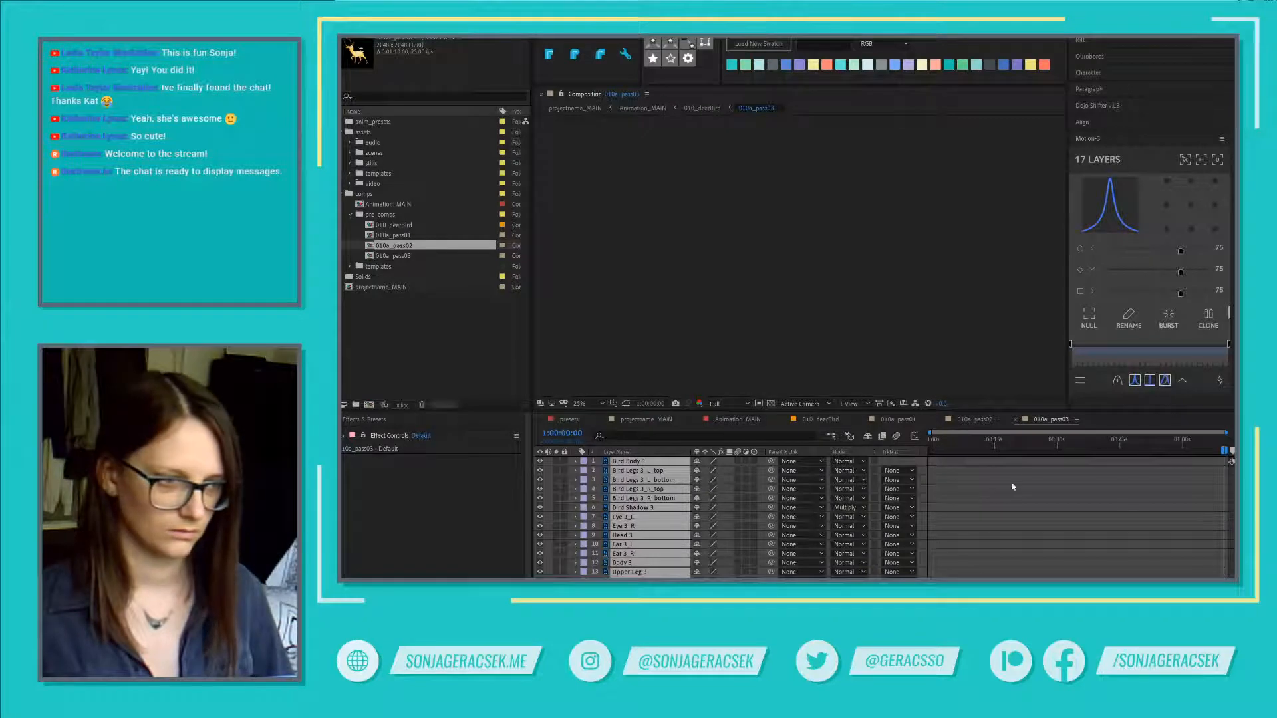
Step: Reopen the composition settings of 010a_pass03 and enter 0:59:00:00 as the start timecode
{"action": "right_click", "coordinate": [1047, 493]}
{"action": "right_click", "coordinate": [923, 478]}
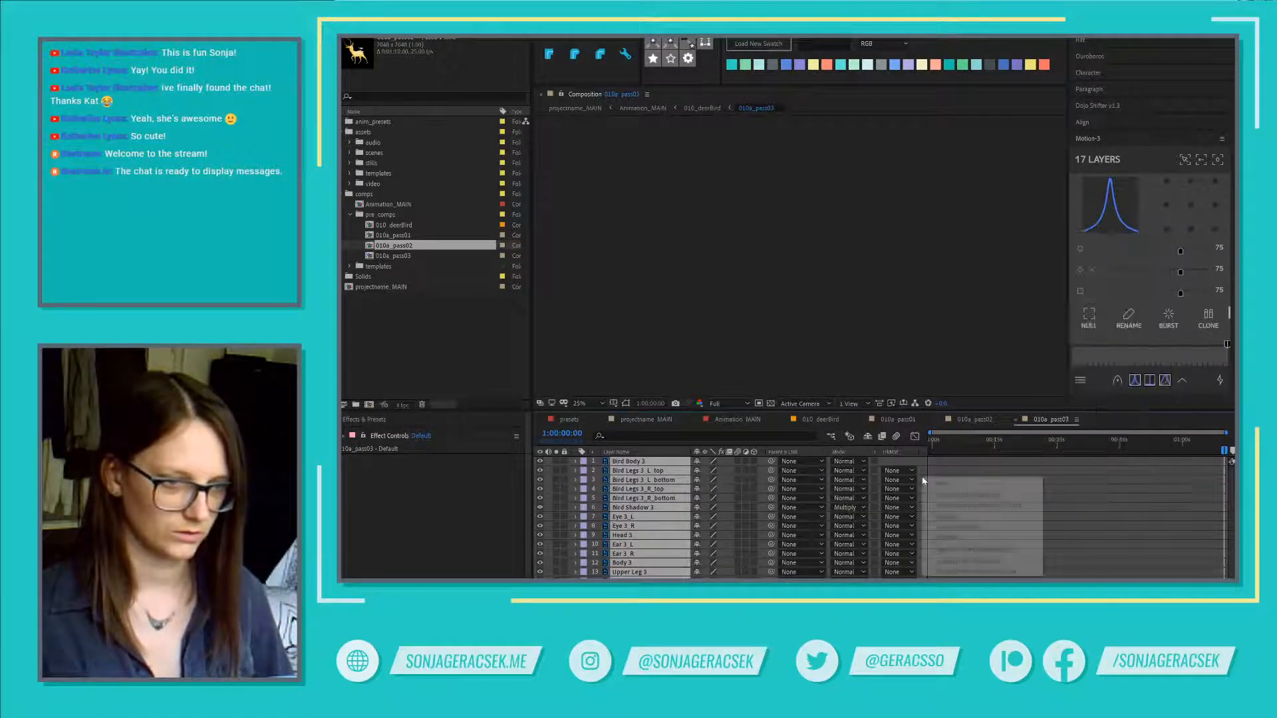
{"action": "left_click", "coordinate": [958, 494]}
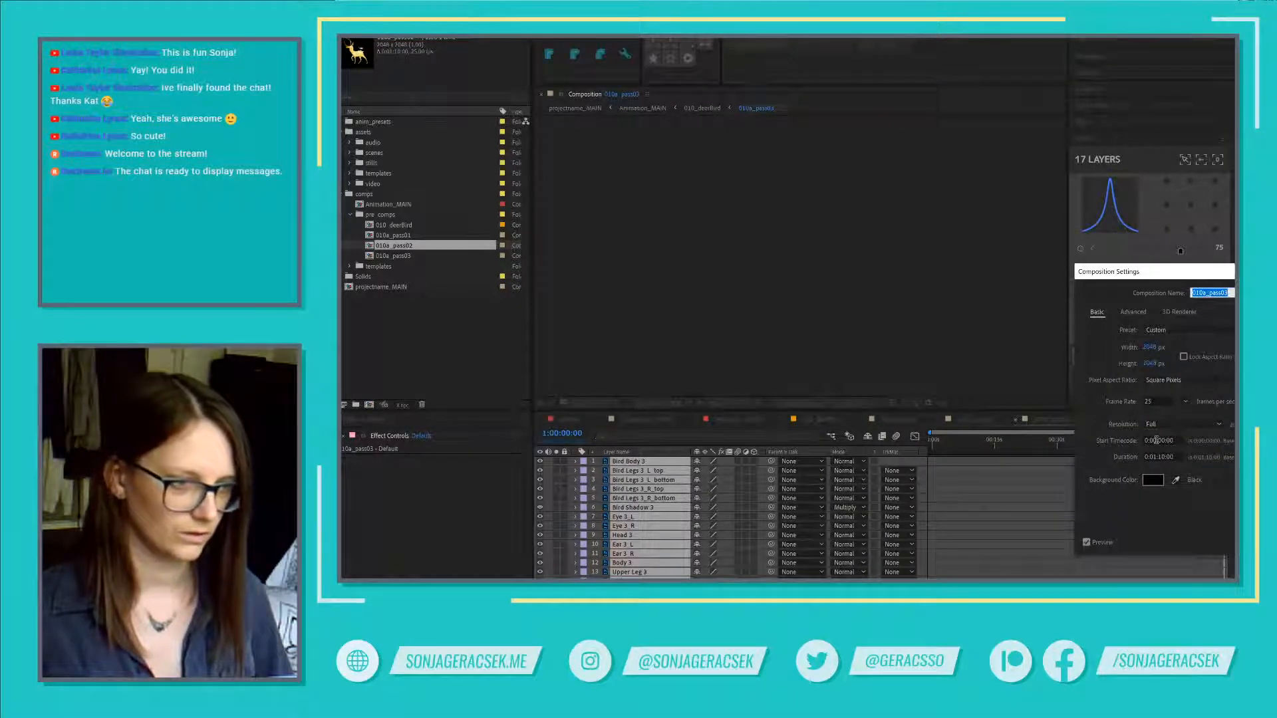
{"action": "left_click", "coordinate": [1157, 440]}
{"action": "key", "text": "BackSpace"}
{"action": "key", "text": "BackSpace"}
{"action": "type", "text": "59"}
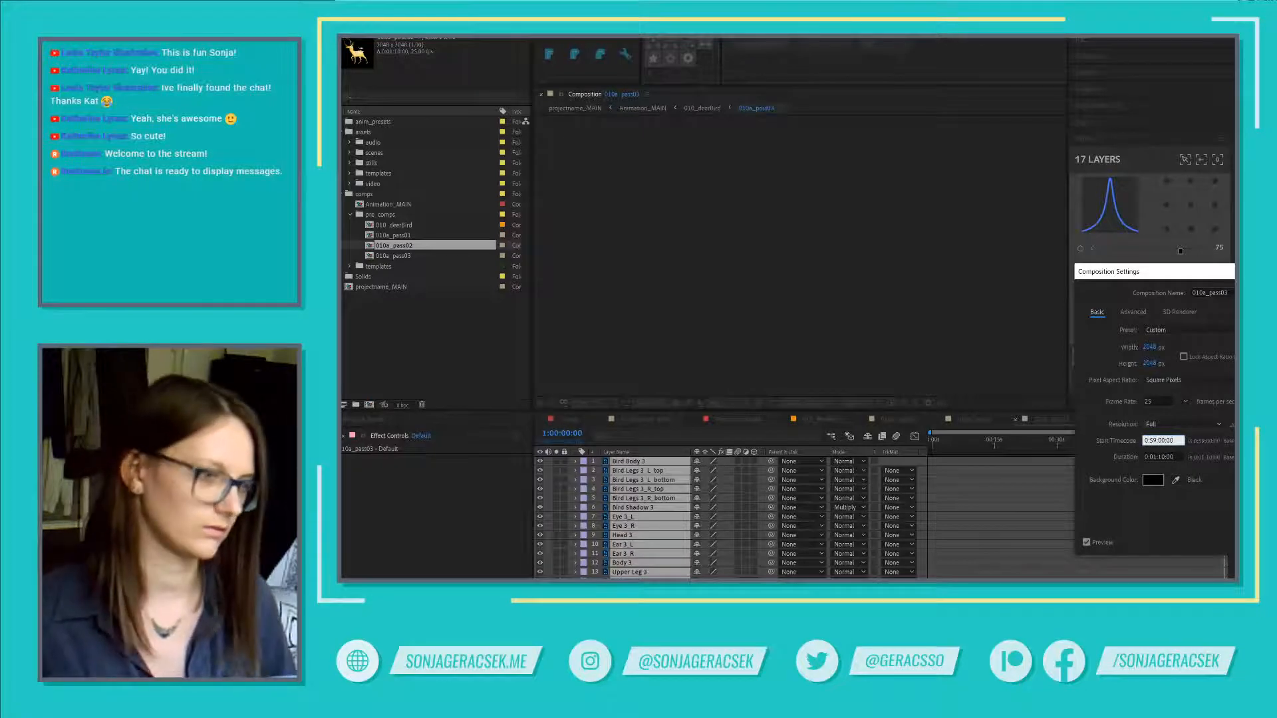
{"action": "key", "text": "Return"}
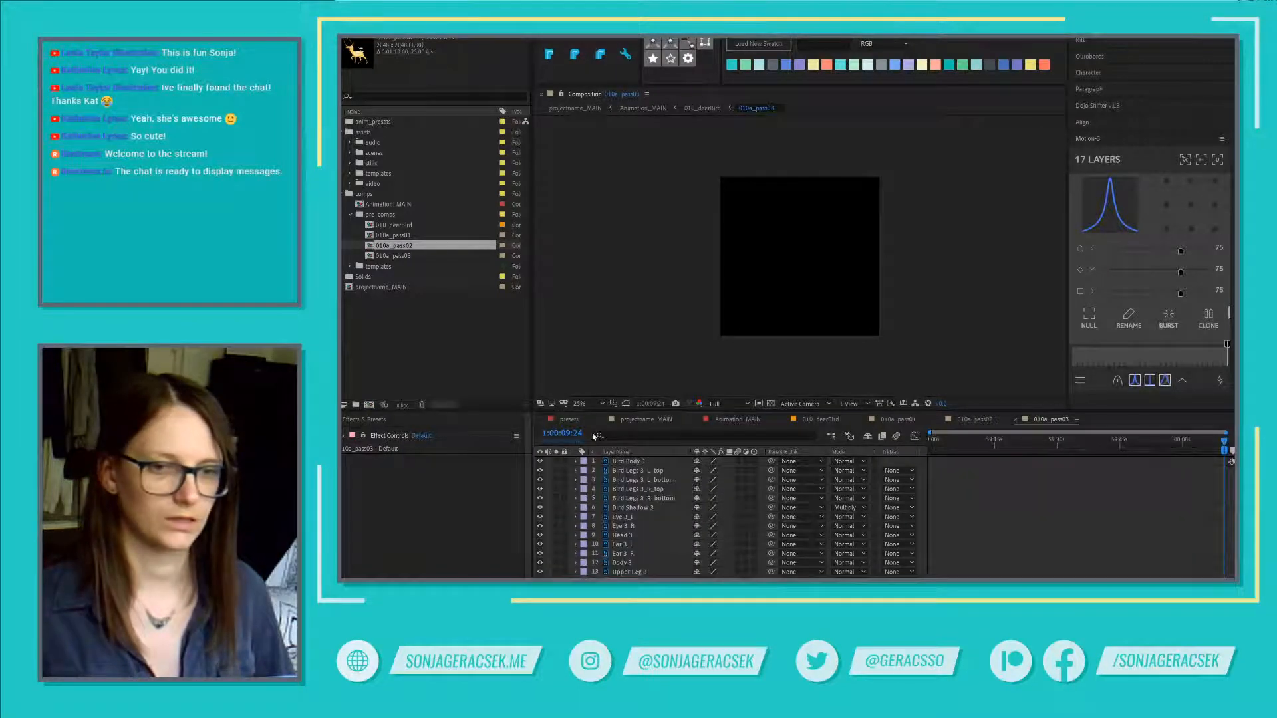
Step: Move to 1:00:00:00 in 010a_pass03 and trim all layers to start there, leaving no layers selected
{"action": "left_click", "coordinate": [562, 432]}
{"action": "type", "text": "1."}
{"action": "key", "text": "Return"}
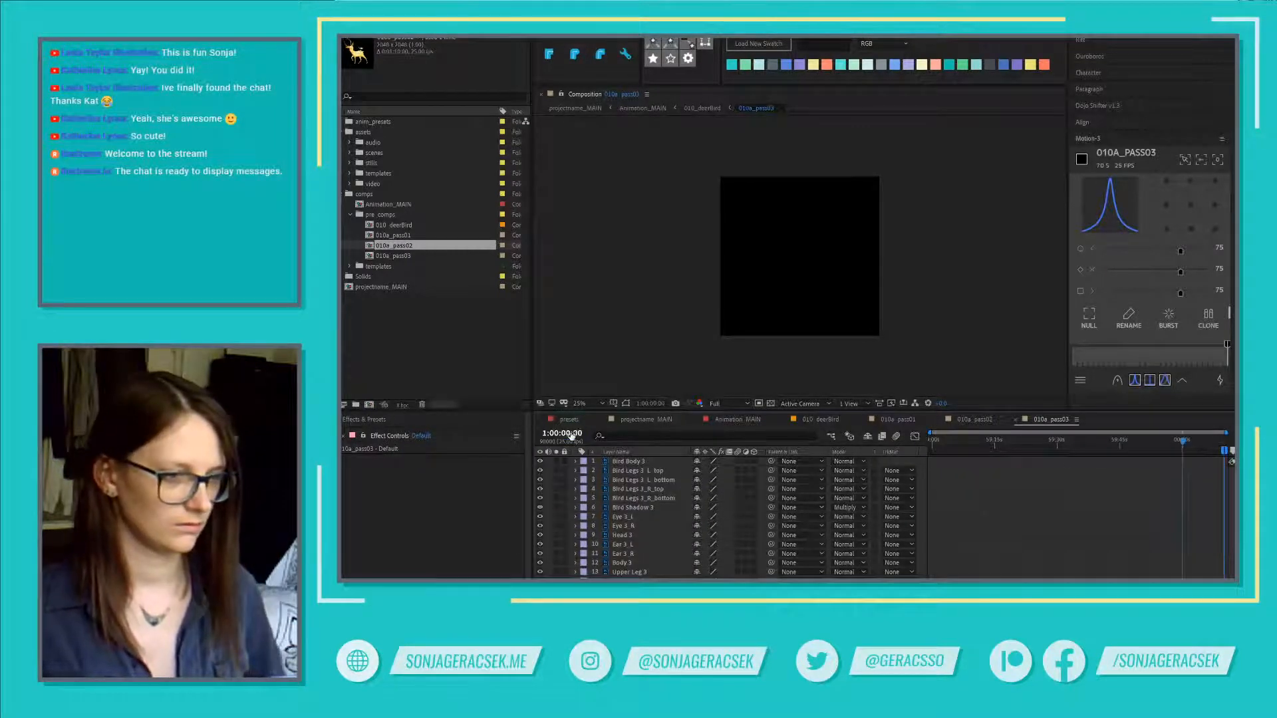
{"action": "key", "text": "ctrl+a"}
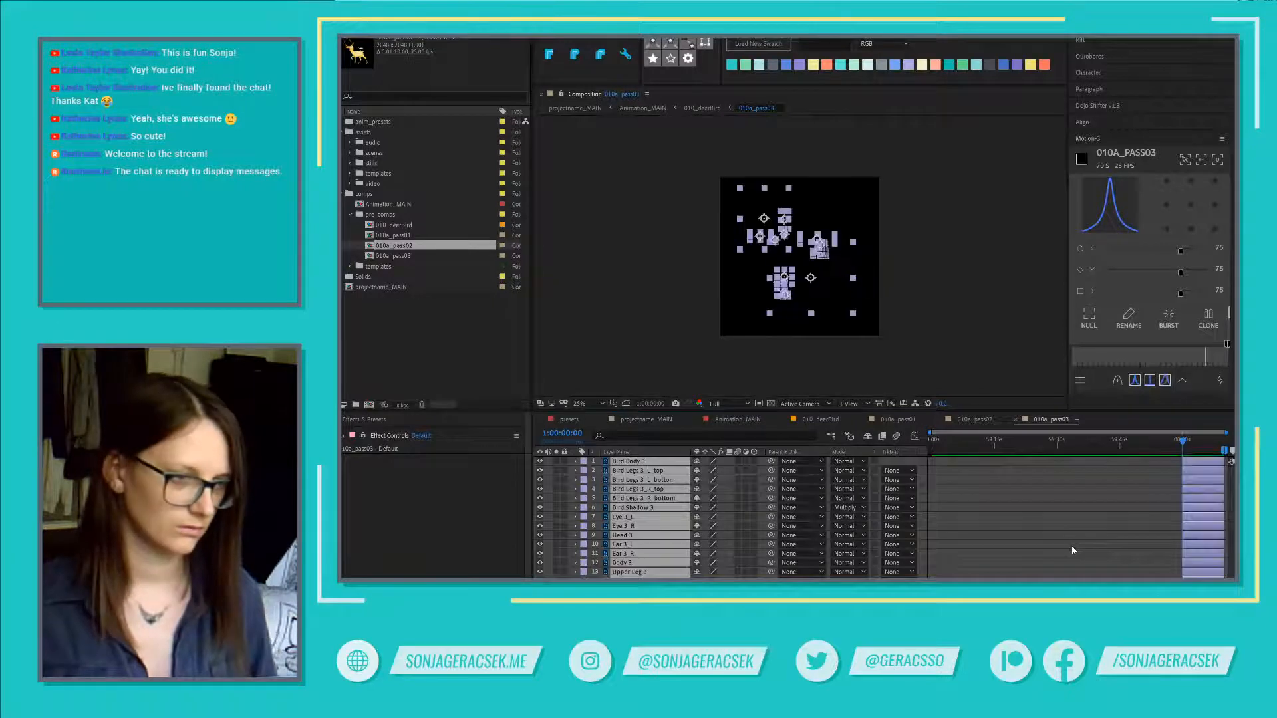
{"action": "key", "text": "ctrl+shift+a"}
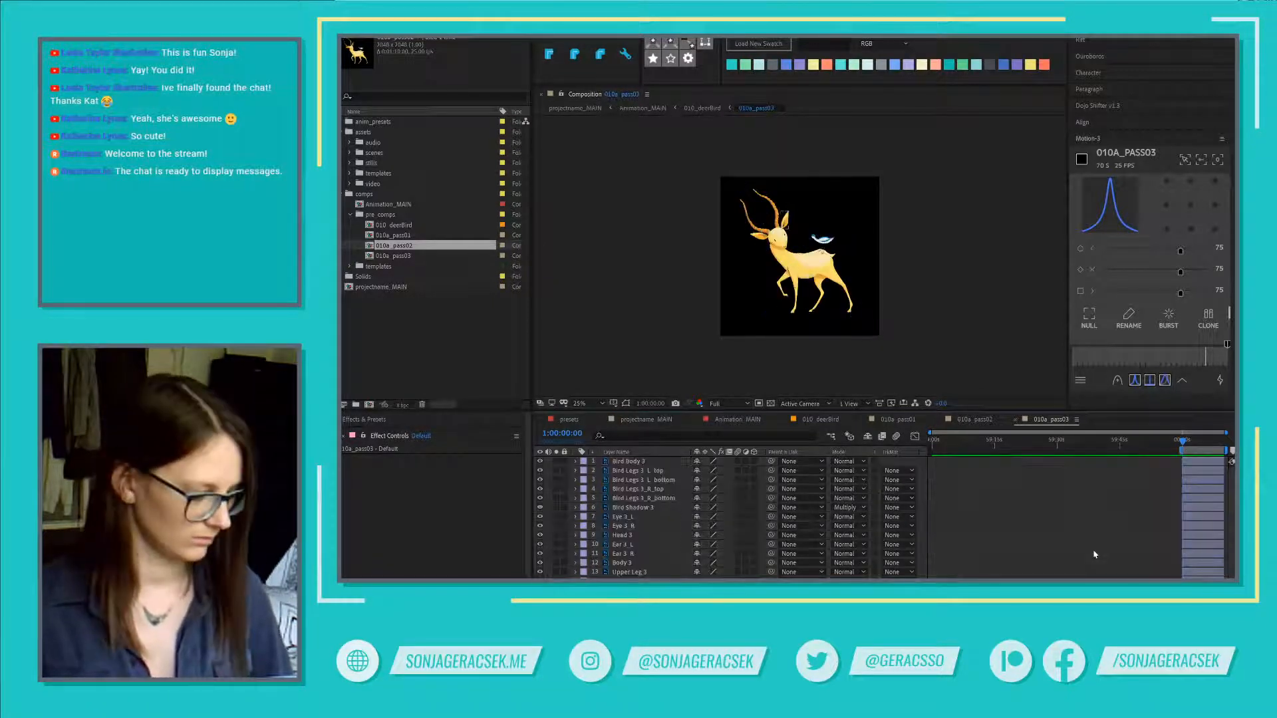
Step: Add composition markers at 1:00:00:00 and, six seconds further on, at 1:00:06:00 in 010a_pass03
{"action": "key", "text": "alt+KP_Multiply"}
{"action": "key", "text": "Escape"}
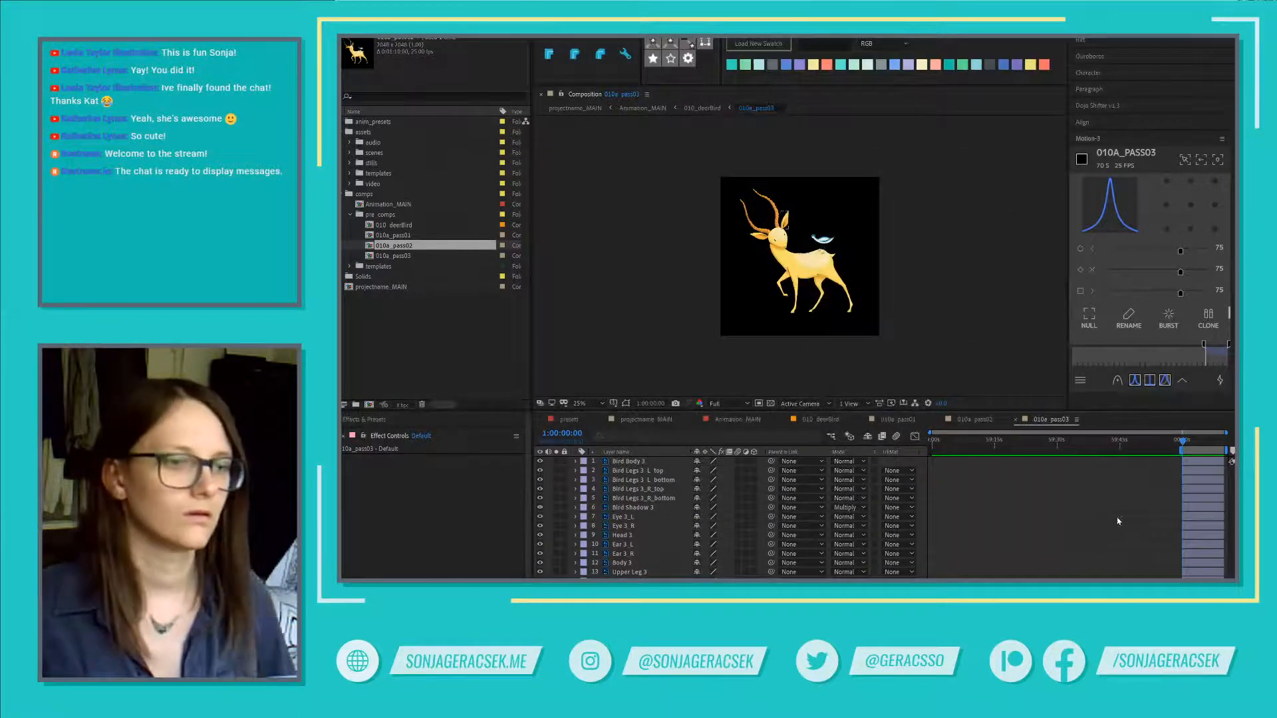
{"action": "left_click", "coordinate": [546, 433]}
{"action": "type", "text": "+600"}
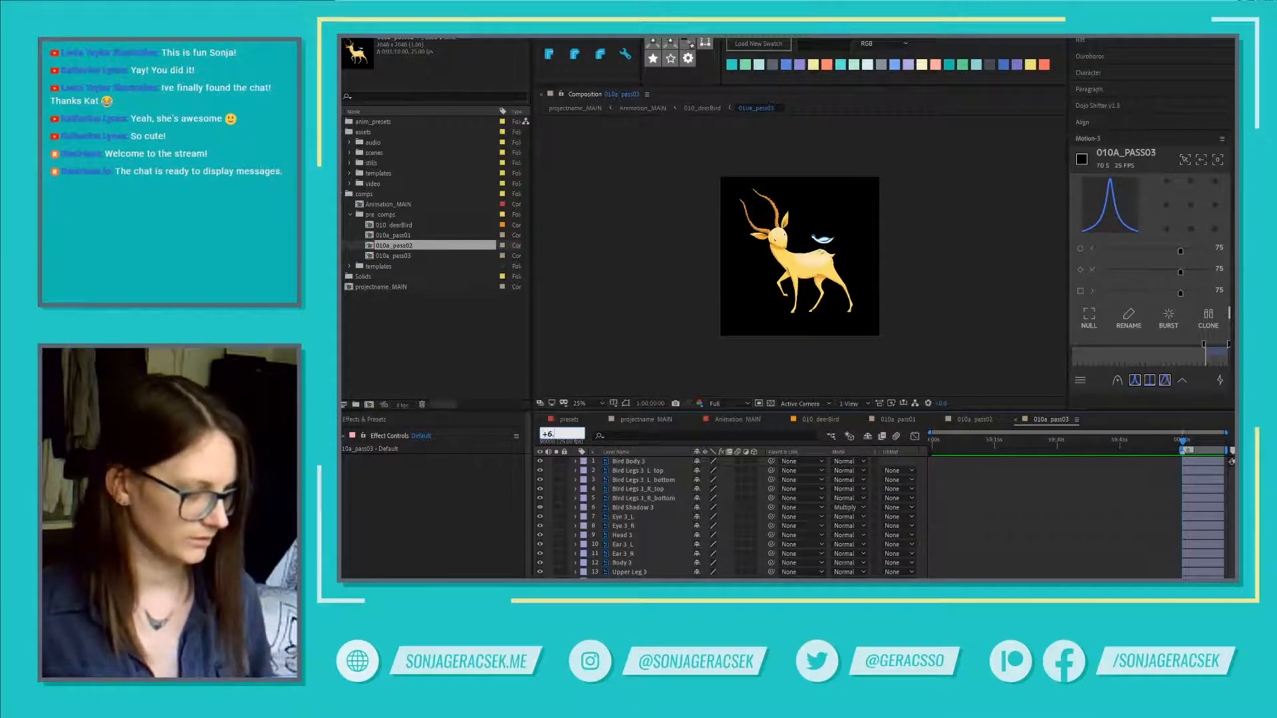
{"action": "key", "text": "Return"}
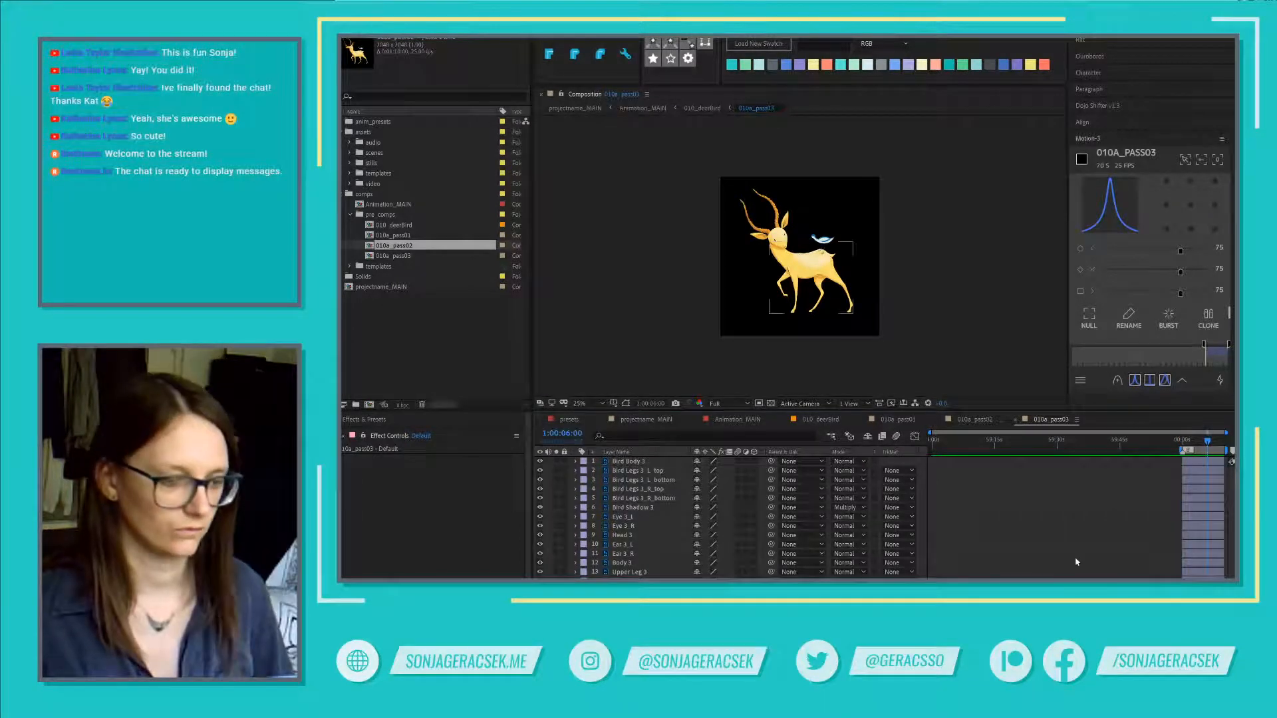
{"action": "key", "text": "alt+KP_Multiply"}
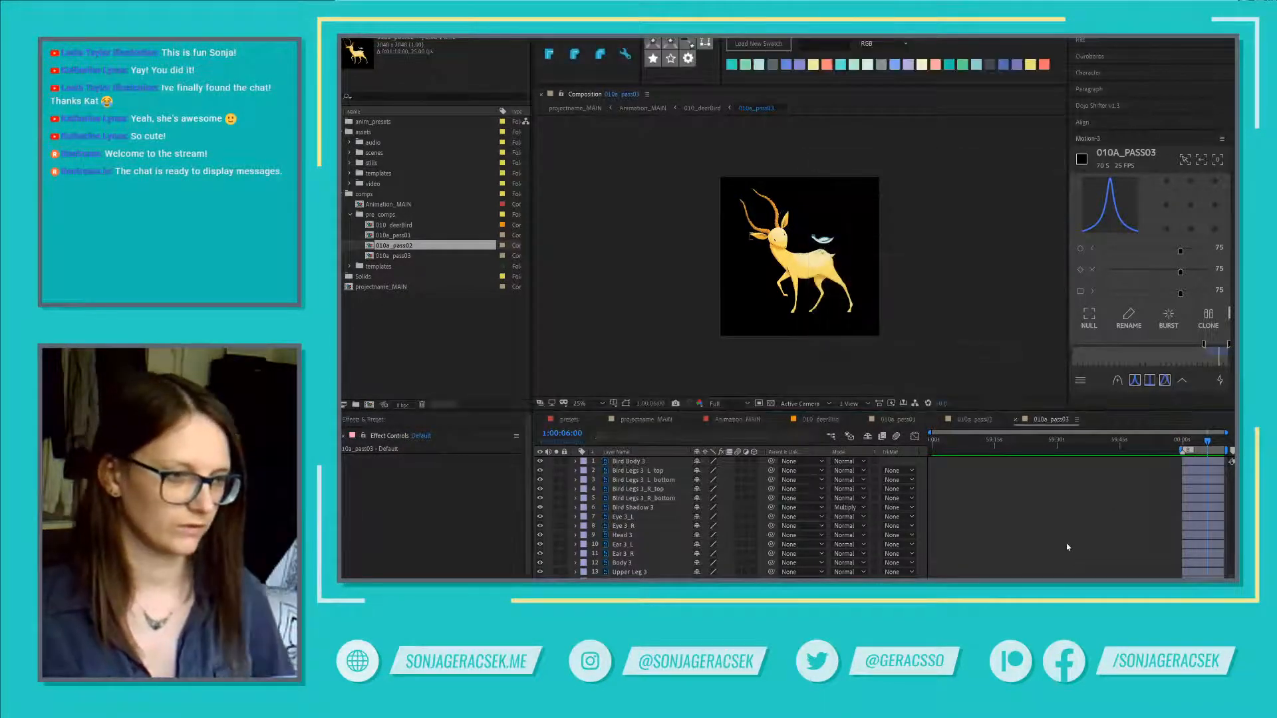
{"action": "scroll", "coordinate": [1215, 509], "scroll_direction": "up", "scroll_amount": 4}
{"action": "scroll", "coordinate": [1153, 499], "scroll_direction": "down", "scroll_amount": 3}
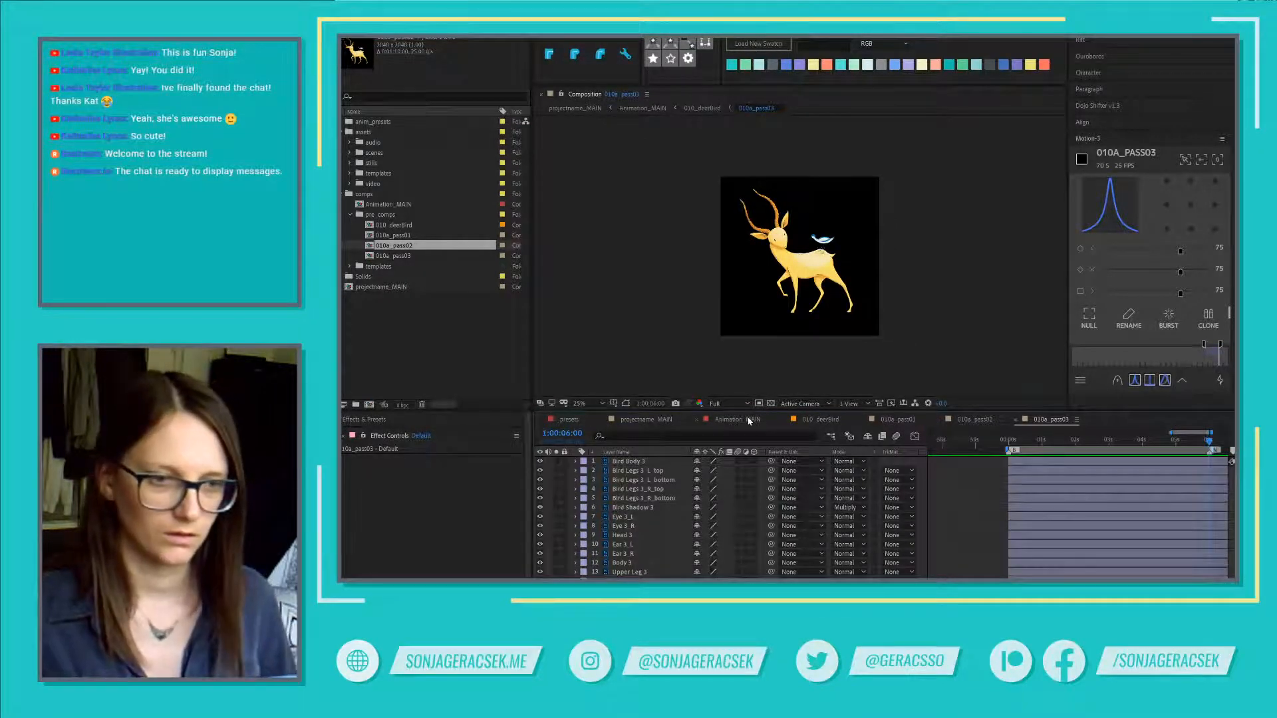
Step: Open the Animation_MAIN composition and deselect its 010_deerBird layer
{"action": "left_click", "coordinate": [738, 420]}
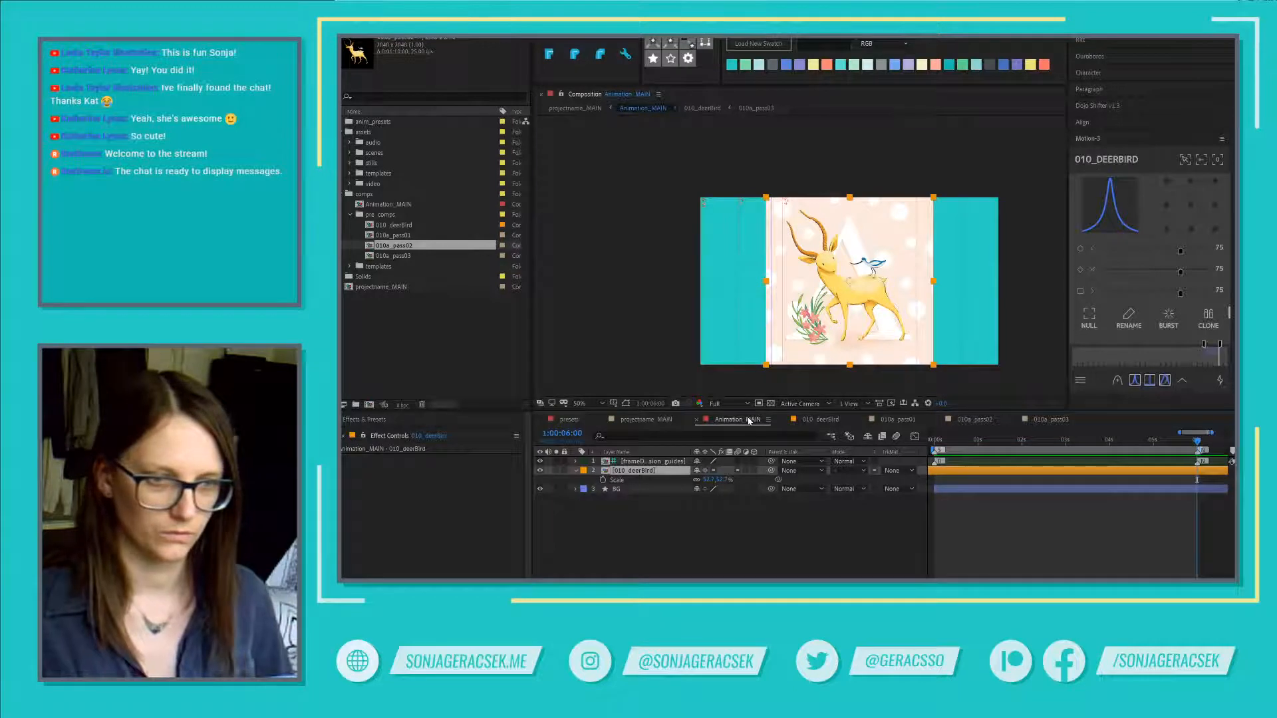
{"action": "left_click", "coordinate": [1002, 565]}
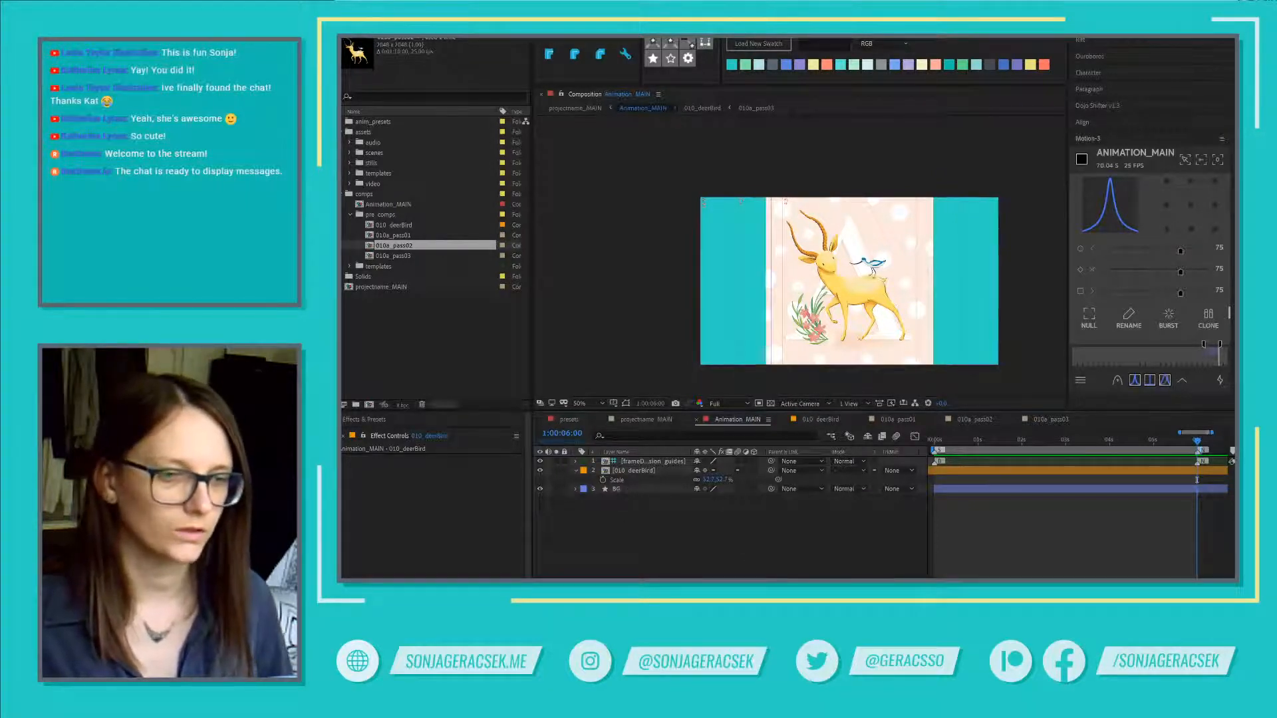
Step: Switch to the deer and bird artwork in Photoshop and duplicate the visible illustrated background layer as Background copy
{"action": "key", "text": "alt+Tab"}
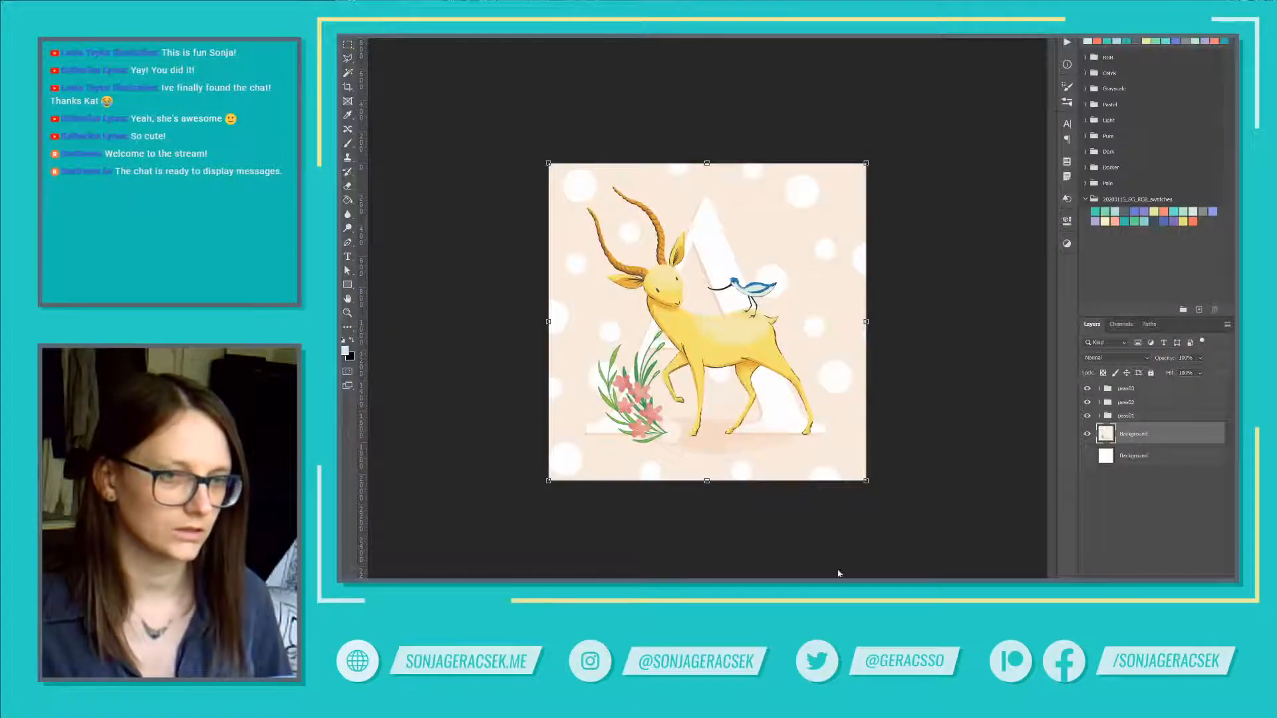
{"action": "right_click", "coordinate": [1165, 436]}
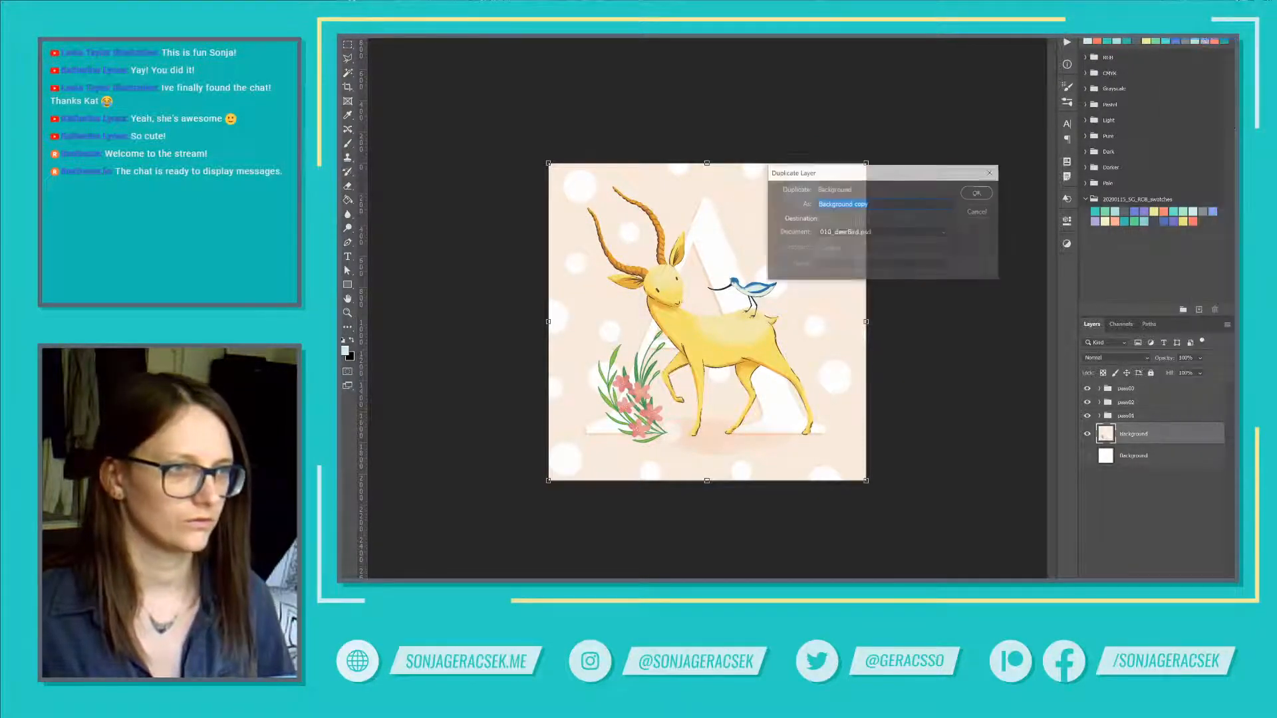
{"action": "left_click", "coordinate": [1193, 38]}
{"action": "key", "text": "Return"}
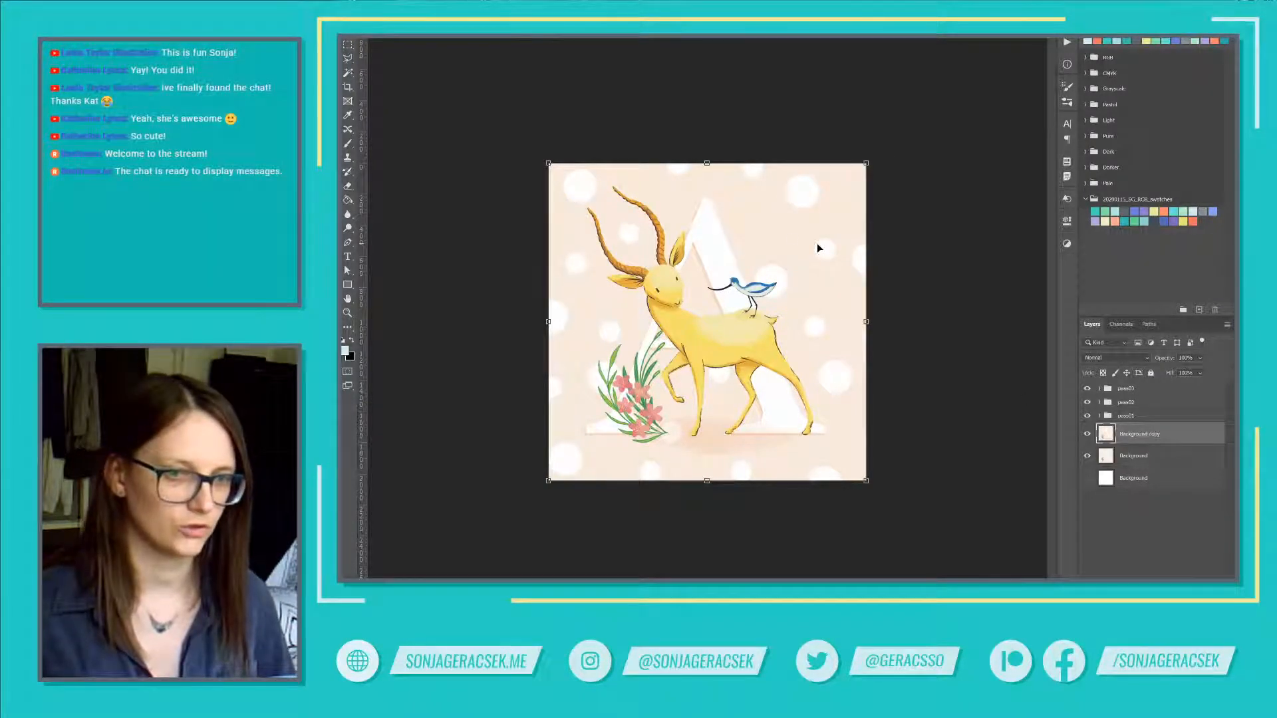
Step: Select the rectangular area around the deer, bird and flowers on Background copy and fill it with Content-Aware at 100% opacity
{"action": "key", "text": "m"}
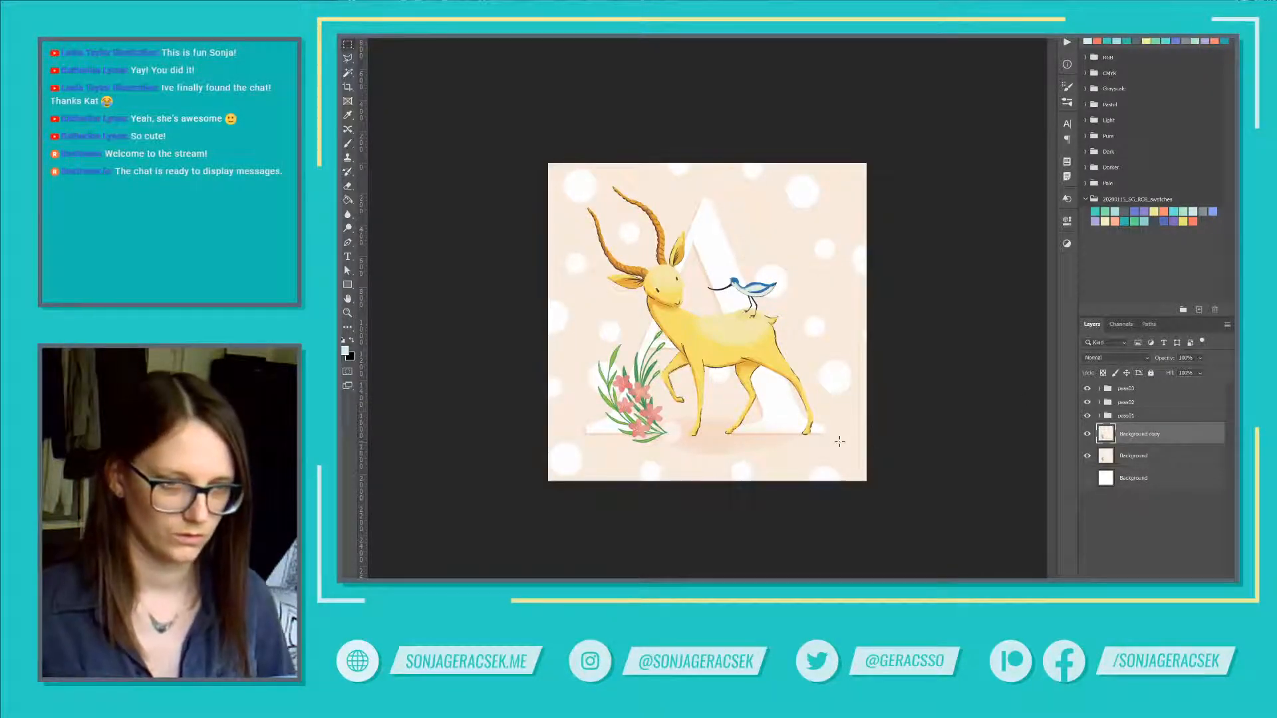
{"action": "left_click_drag", "start_coordinate": [837, 437], "coordinate": [577, 196]}
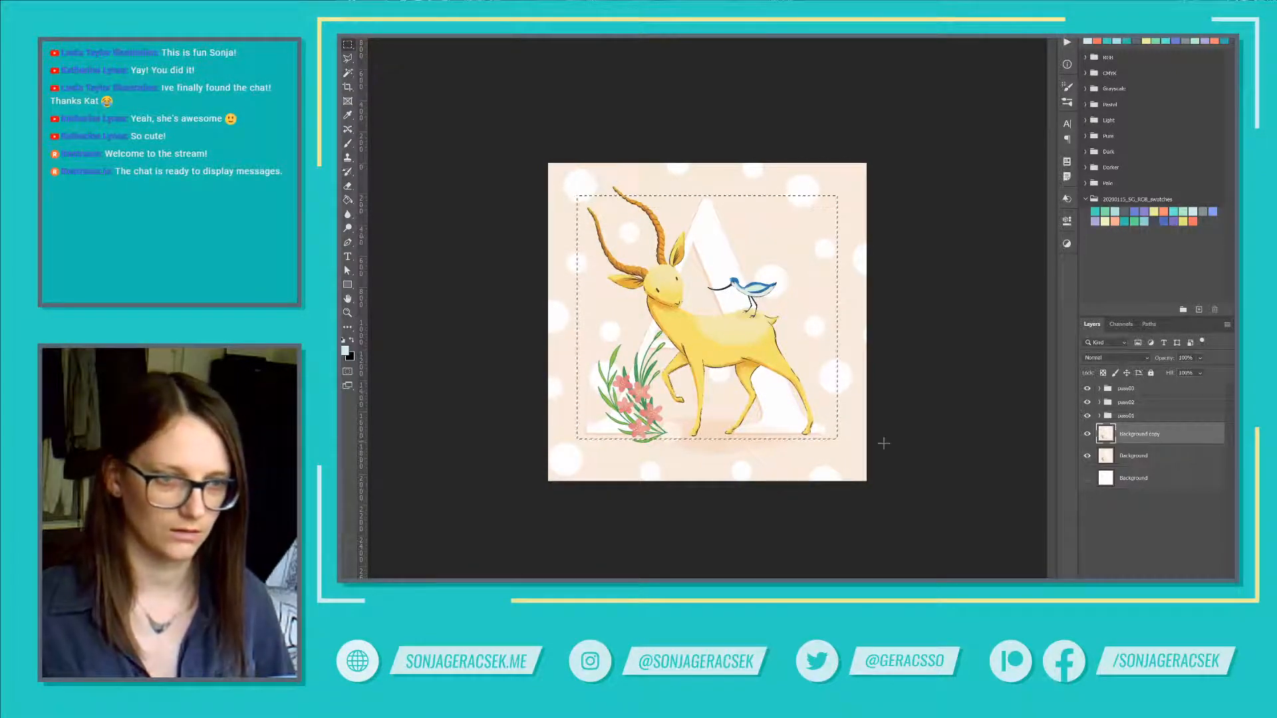
{"action": "left_click_drag", "start_coordinate": [846, 444], "coordinate": [650, 336]}
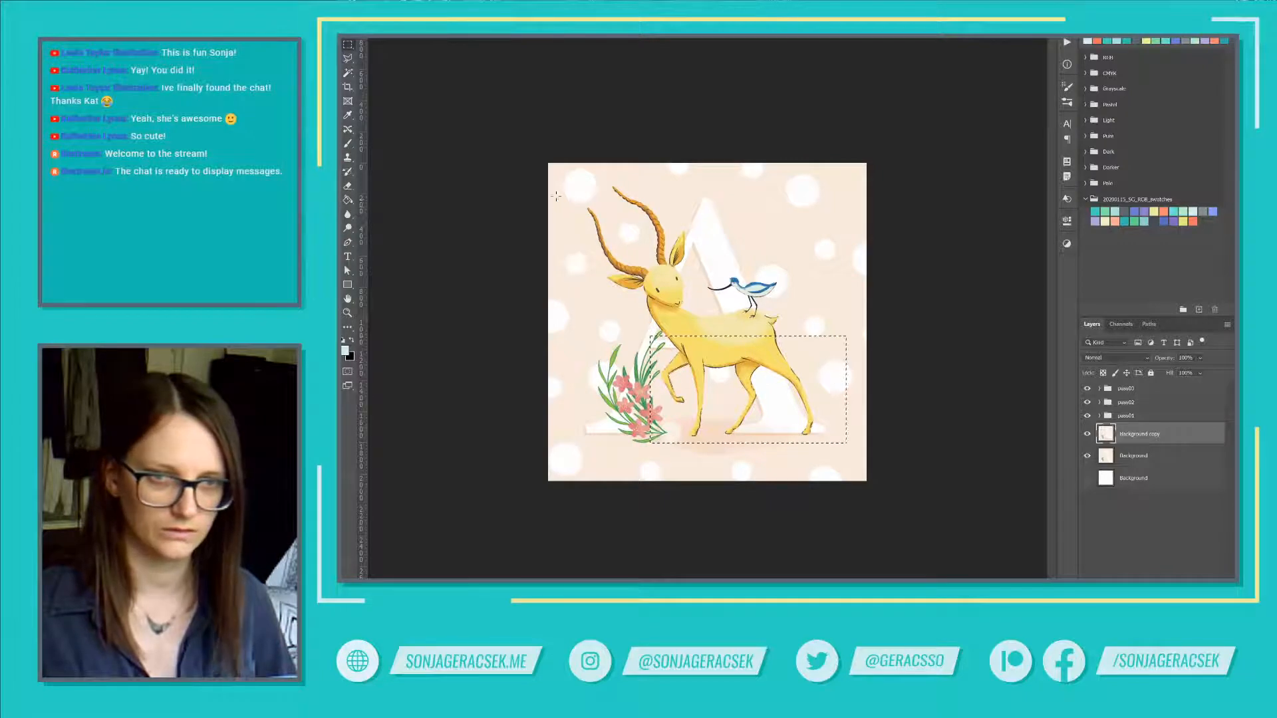
{"action": "left_click_drag", "start_coordinate": [572, 187], "coordinate": [829, 457]}
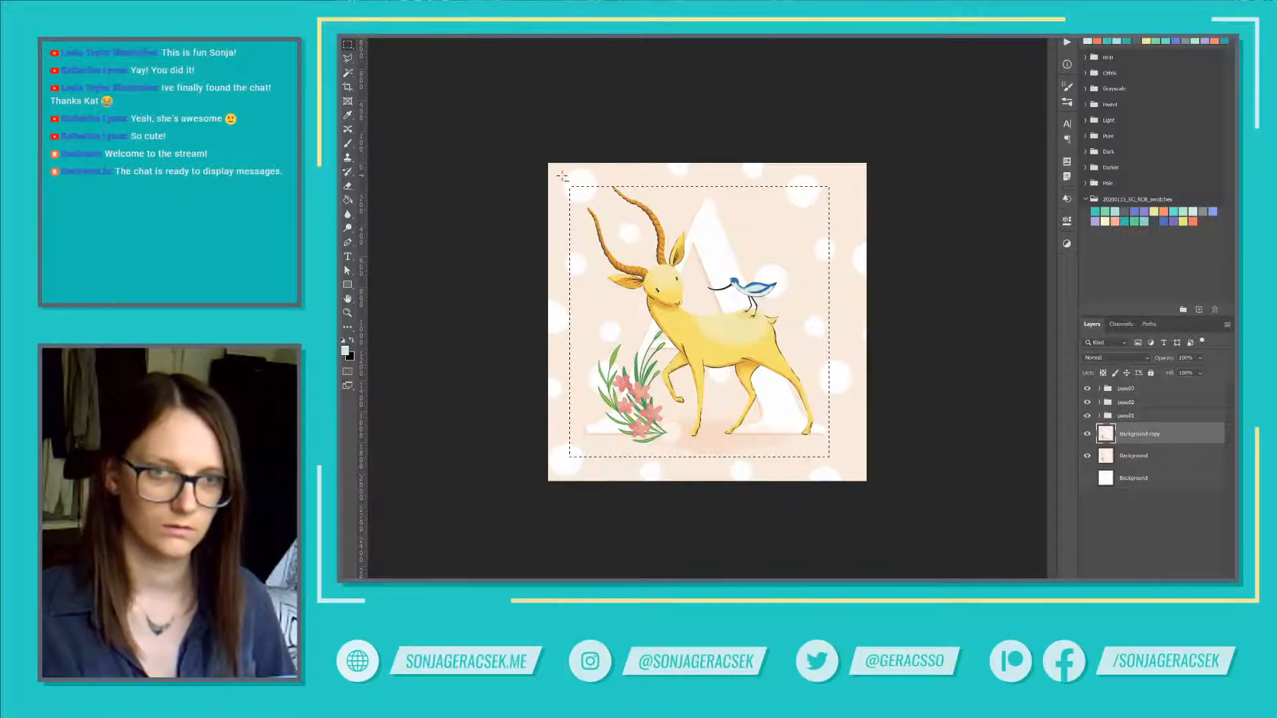
{"action": "left_click_drag", "start_coordinate": [563, 175], "coordinate": [835, 197]}
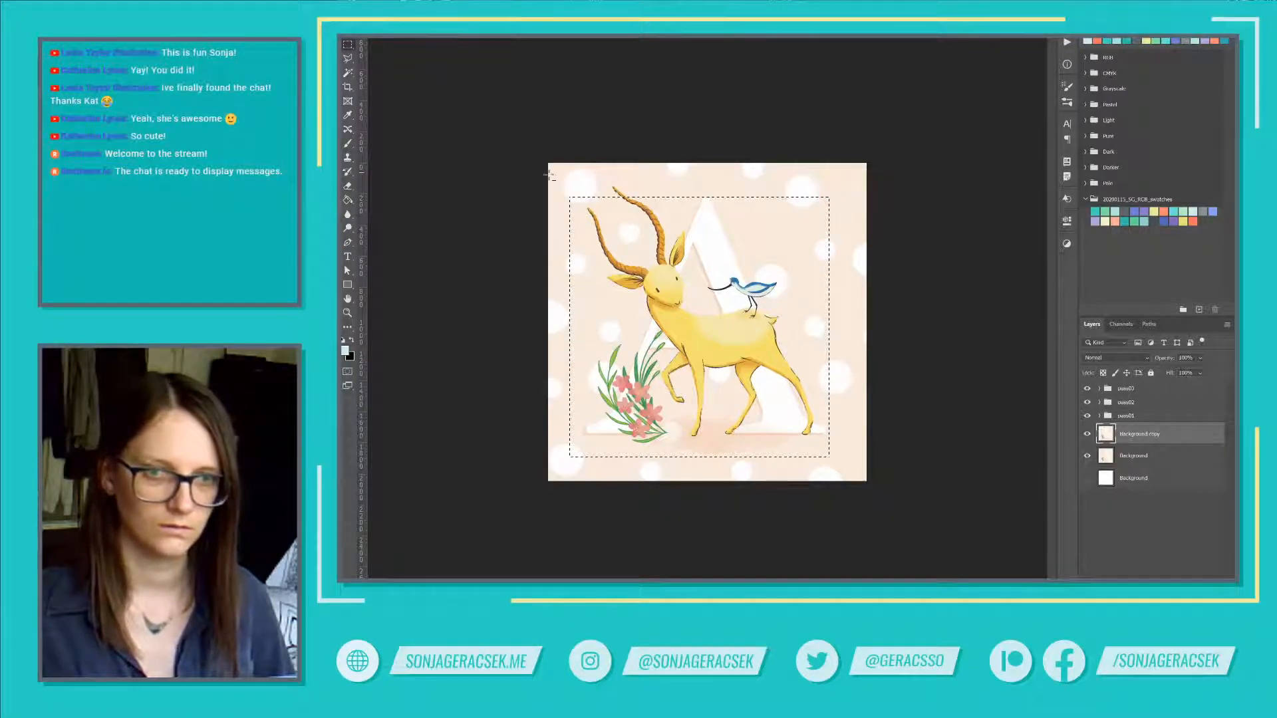
{"action": "left_click_drag", "start_coordinate": [558, 184], "coordinate": [584, 466]}
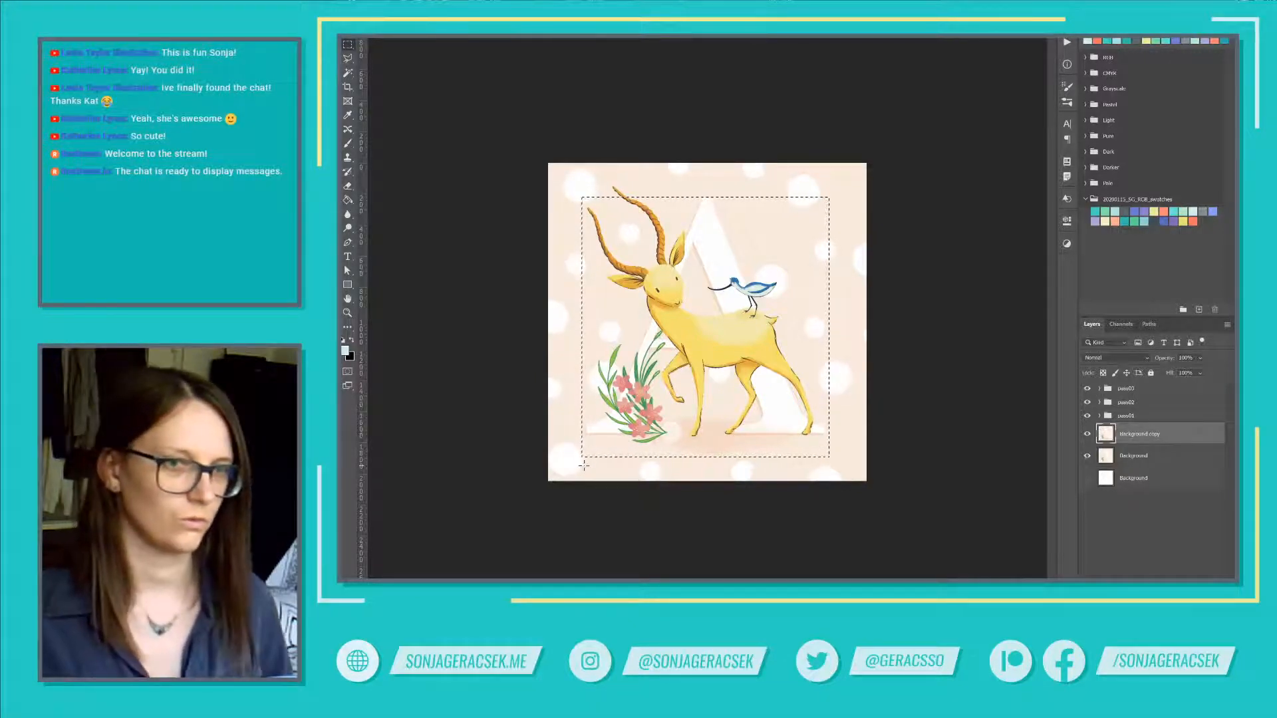
{"action": "right_click", "coordinate": [769, 247]}
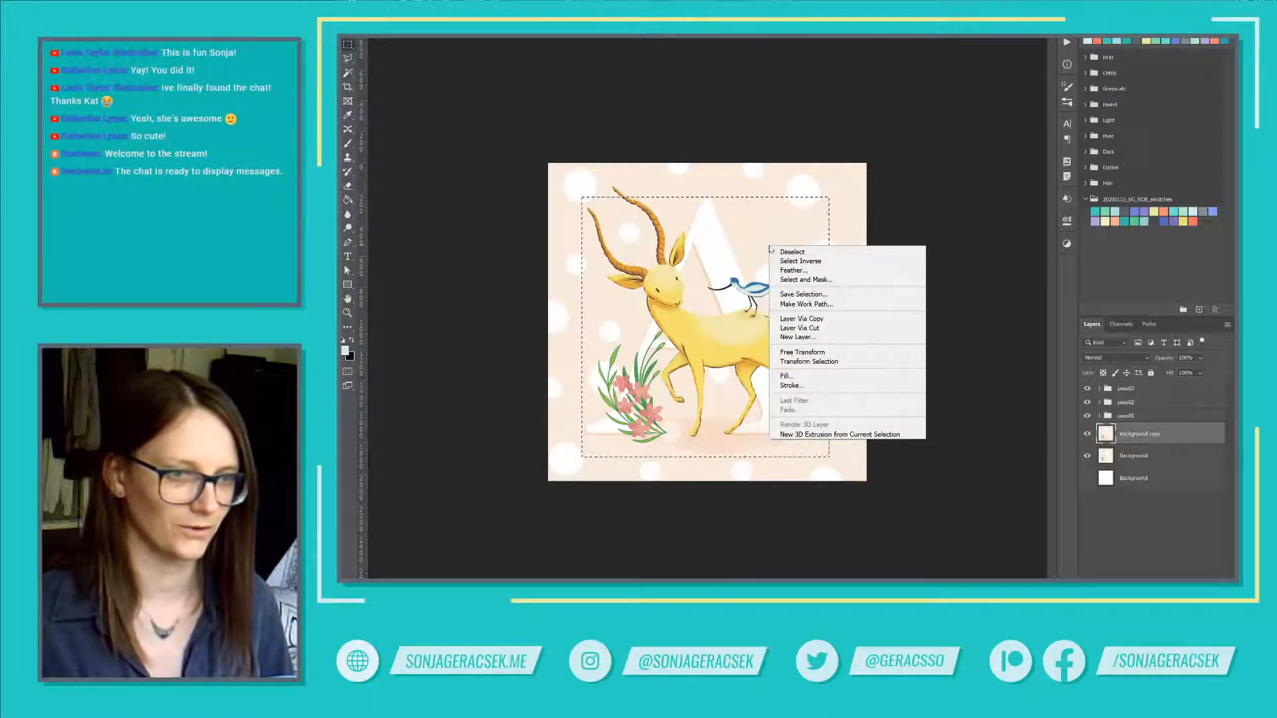
{"action": "left_click", "coordinate": [787, 376]}
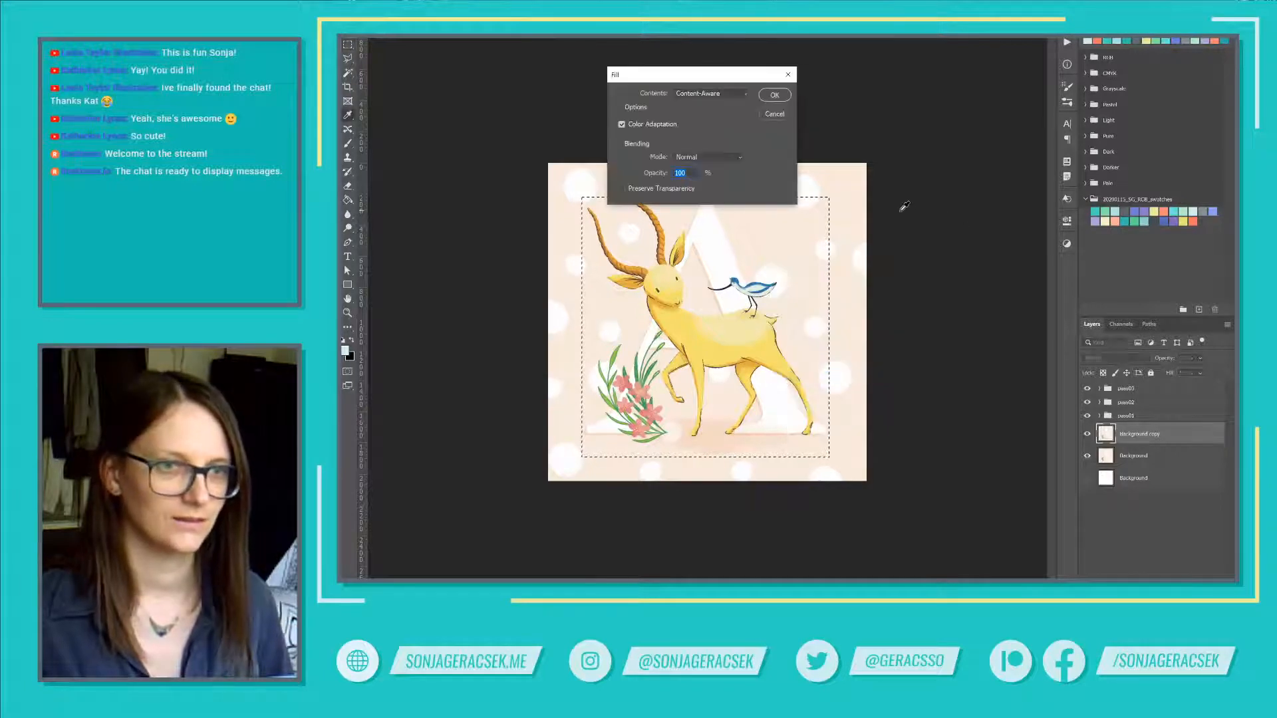
{"action": "left_click", "coordinate": [773, 95]}
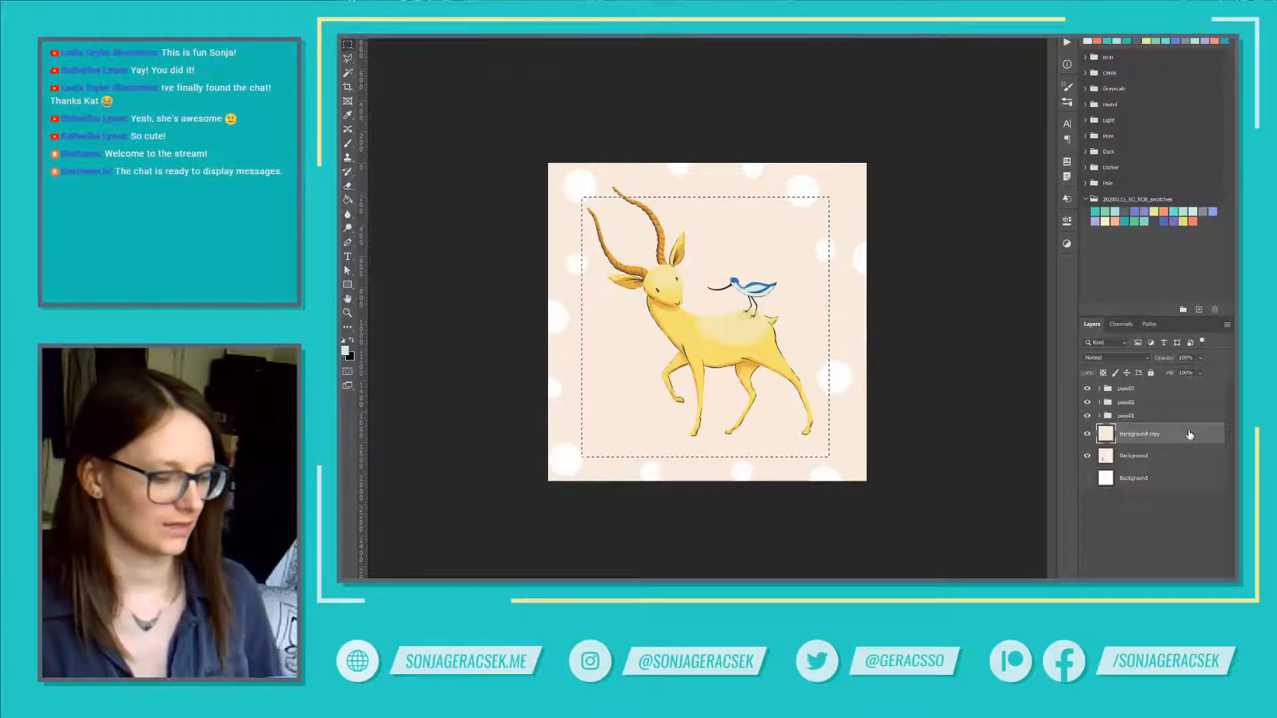
Step: Clear the selected area of Background copy and merge the layer down into the illustrated Background layer
{"action": "key", "text": "Delete"}
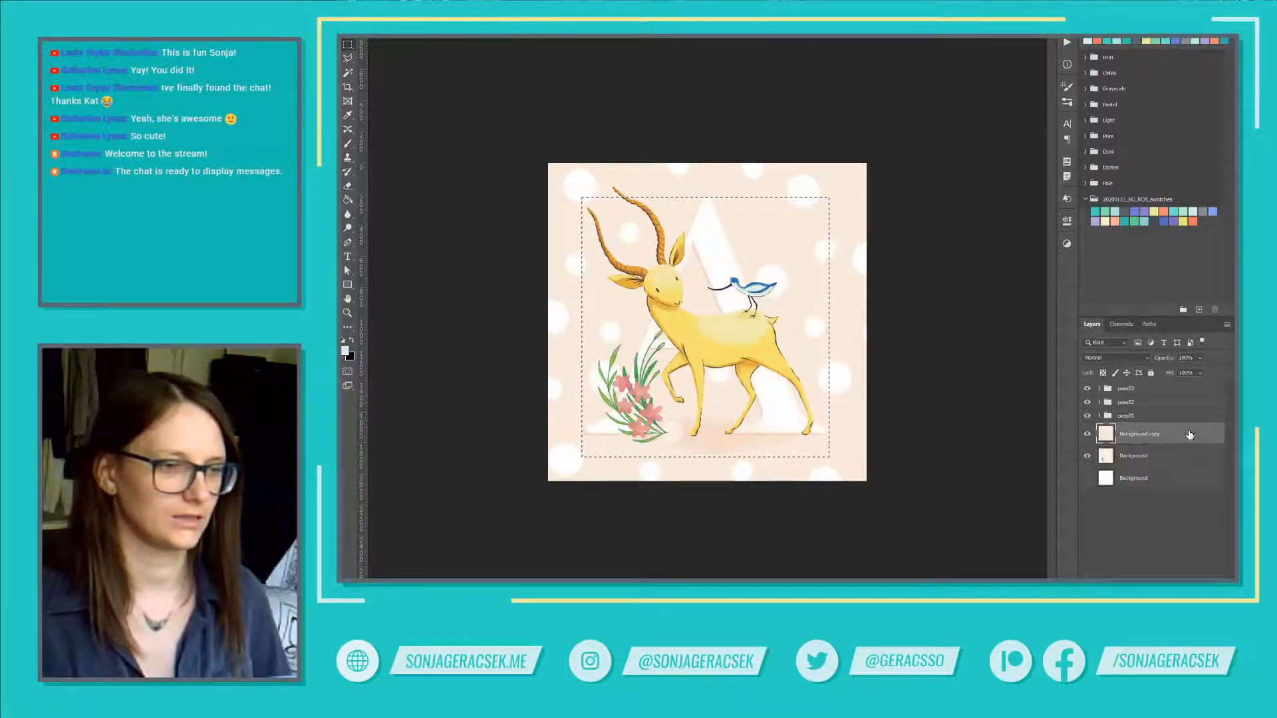
{"action": "key", "text": "ctrl+e"}
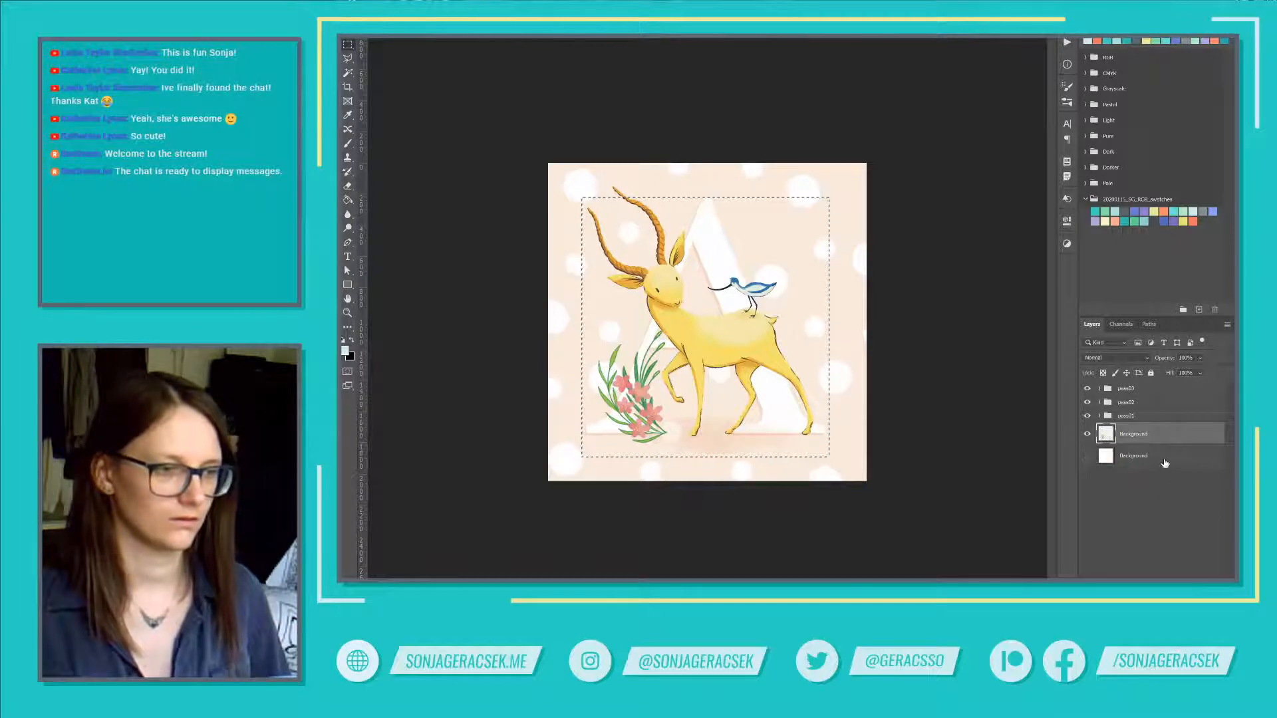
Step: Switch to After Effects and recolour the BG layer in Animation_MAIN with the peach FCEADE sampled from the artwork's background
{"action": "key", "text": "alt+Tab"}
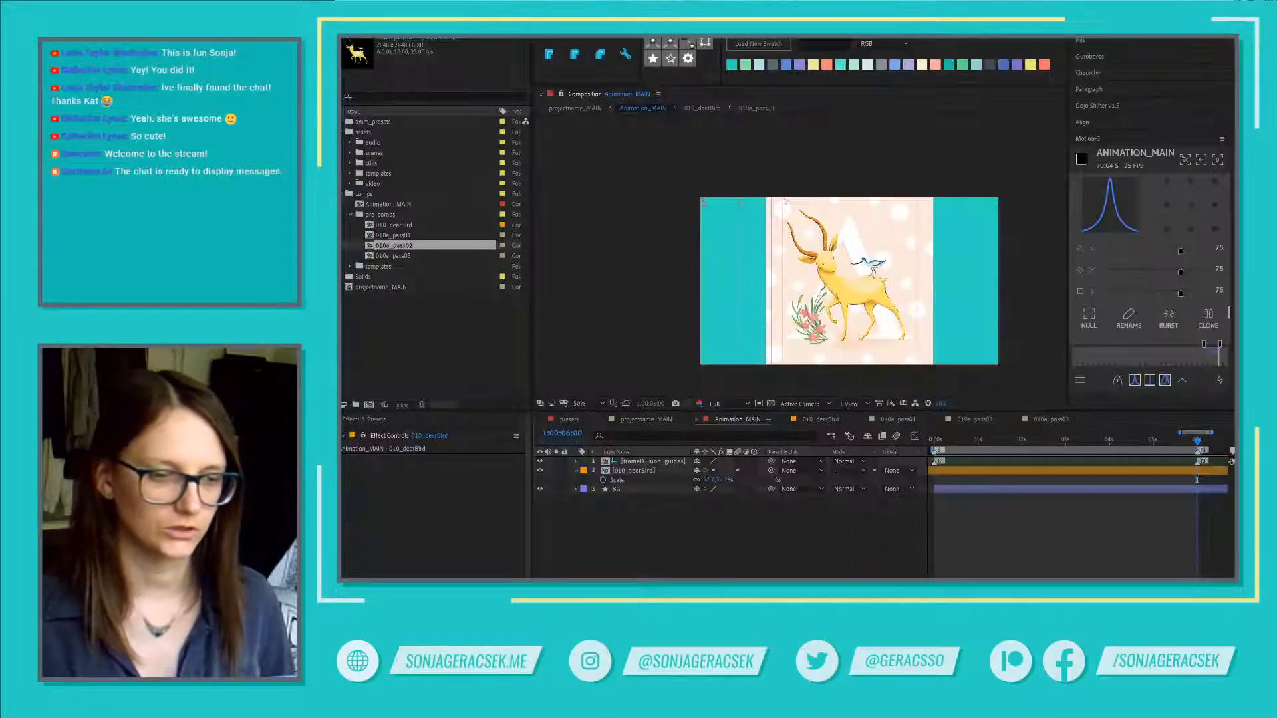
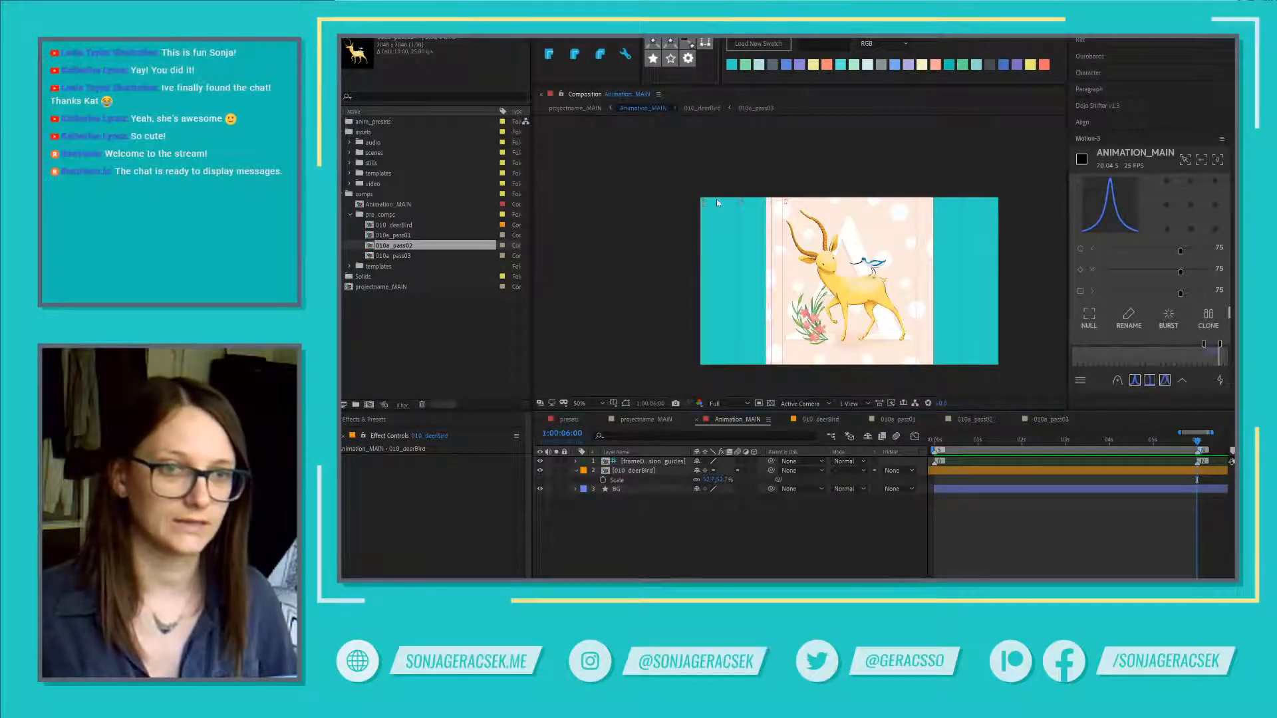
{"action": "scroll", "coordinate": [718, 203], "scroll_direction": "up", "scroll_amount": 4}
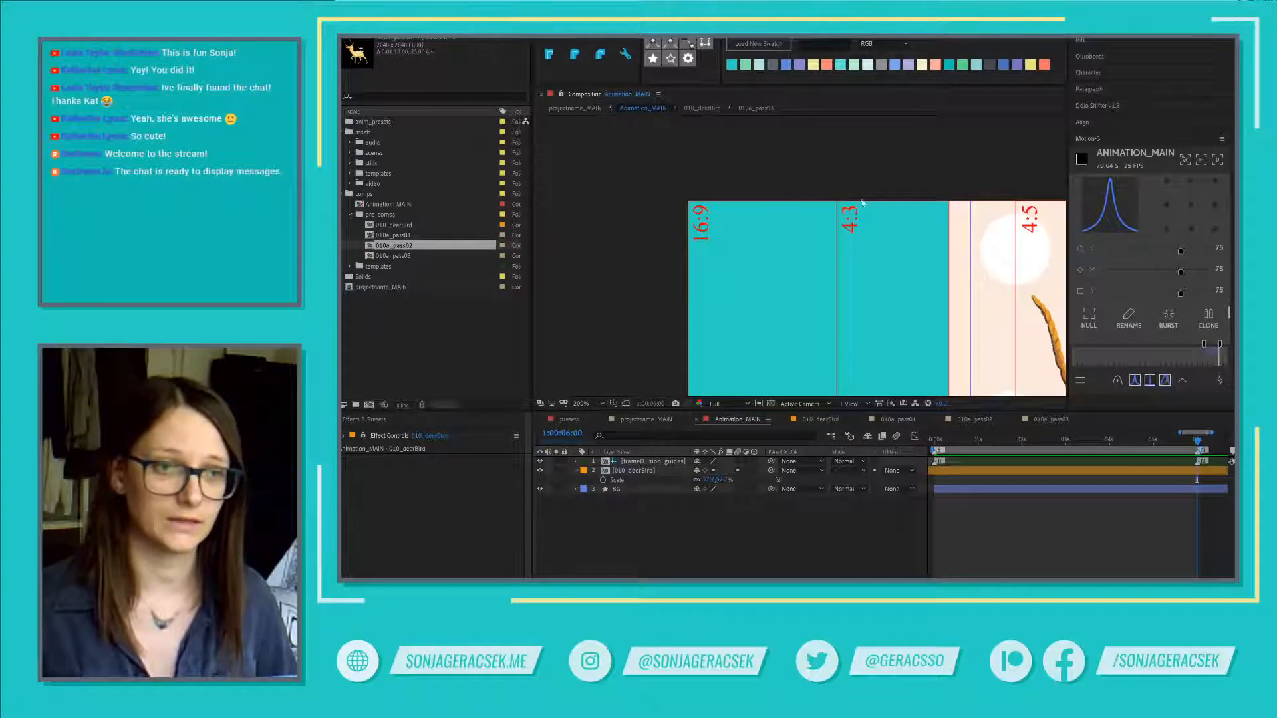
{"action": "scroll", "coordinate": [868, 234], "scroll_direction": "down", "scroll_amount": 4}
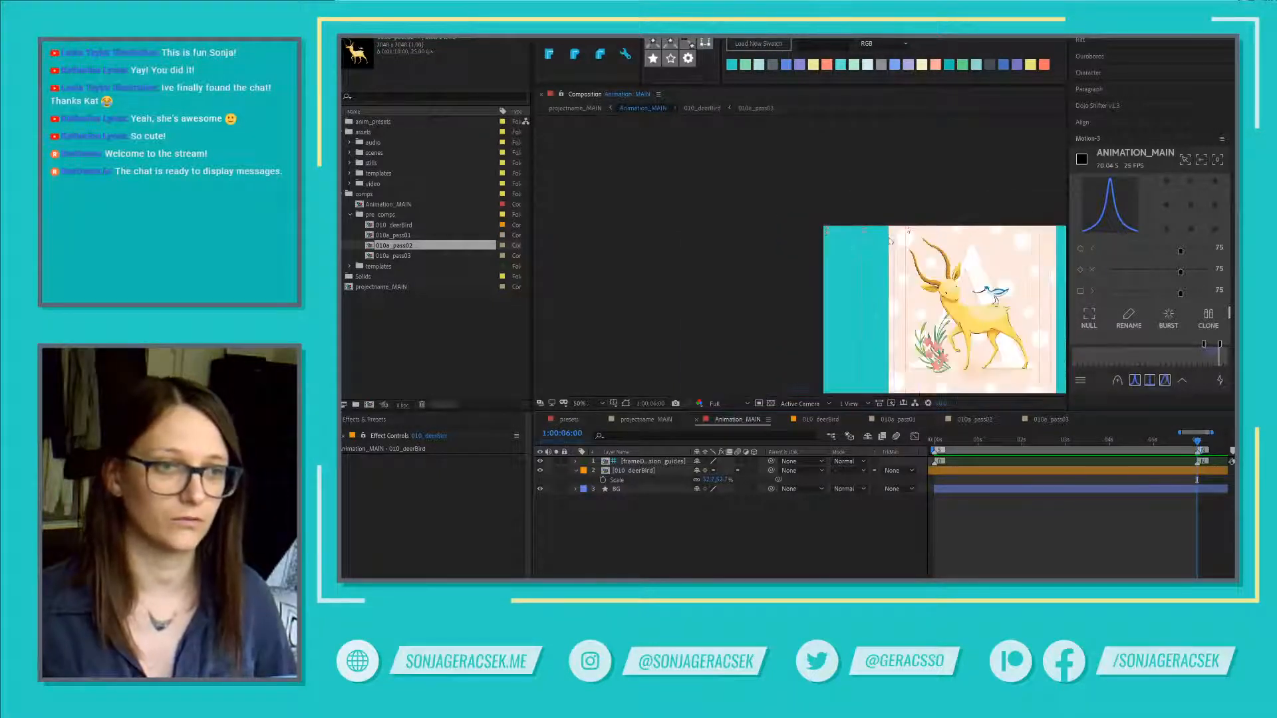
{"action": "left_click_drag", "start_coordinate": [999, 281], "coordinate": [845, 238]}
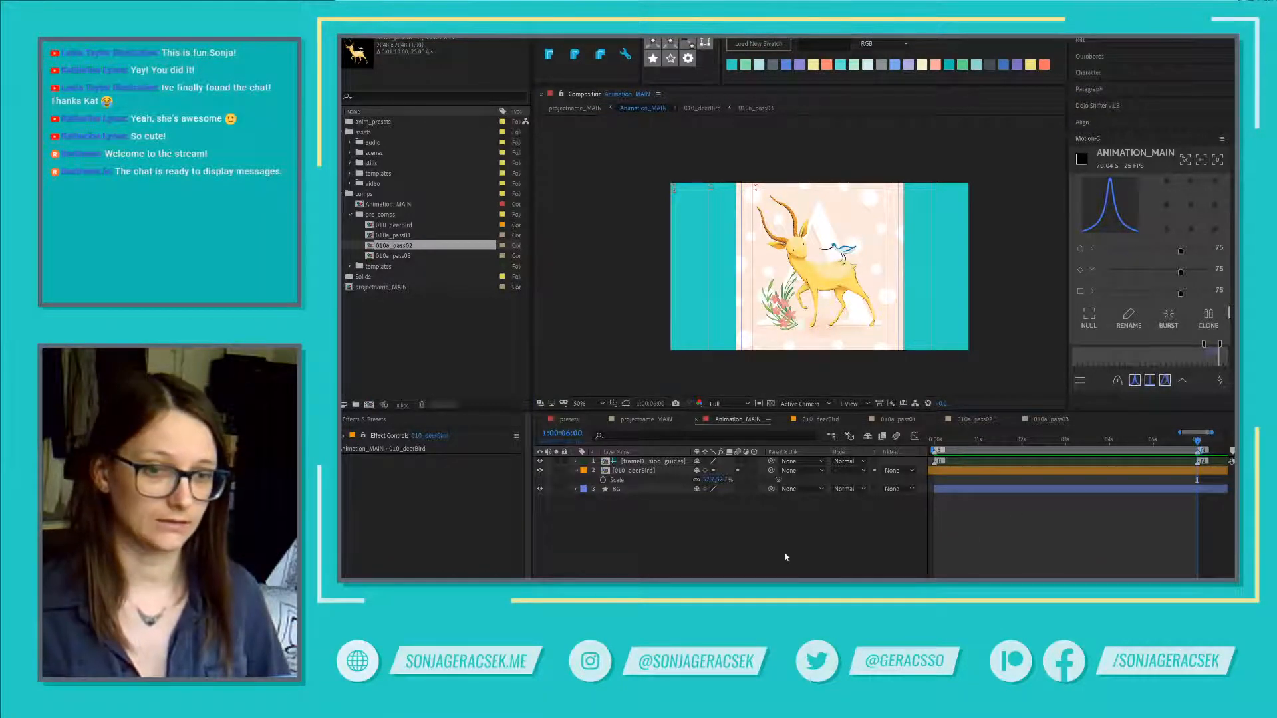
{"action": "left_click", "coordinate": [643, 490]}
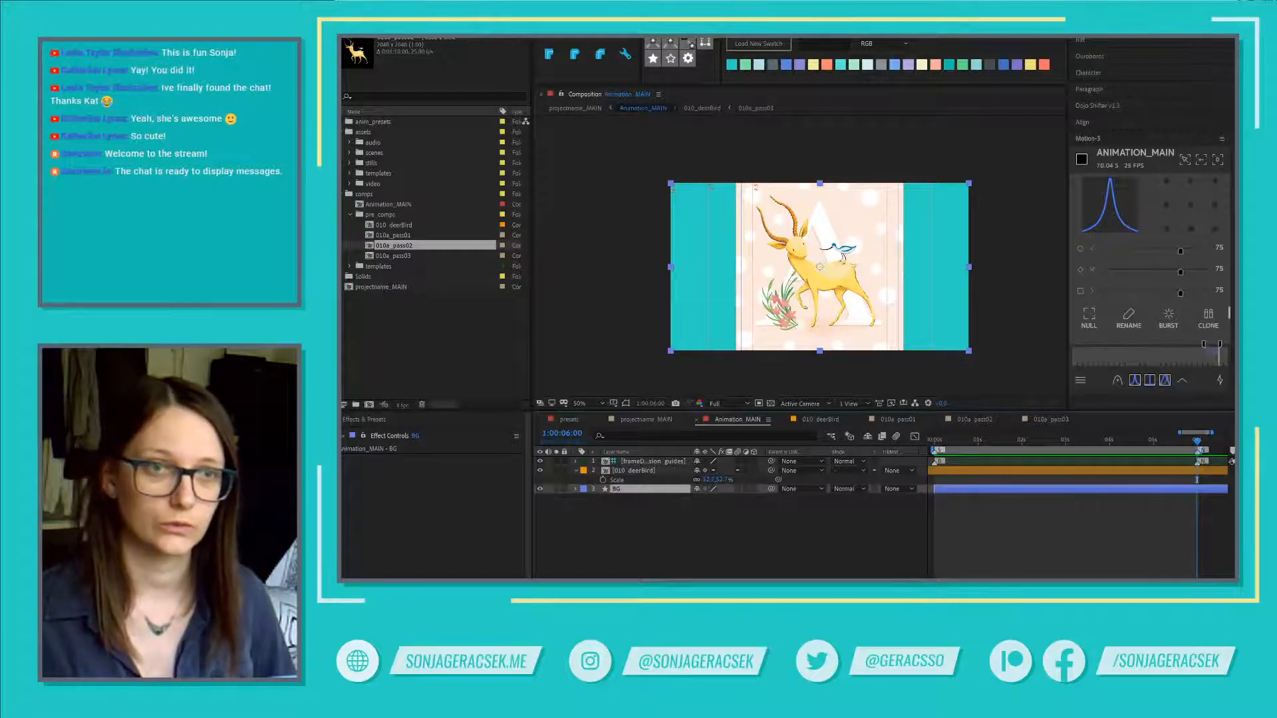
{"action": "left_click", "coordinate": [1078, 156]}
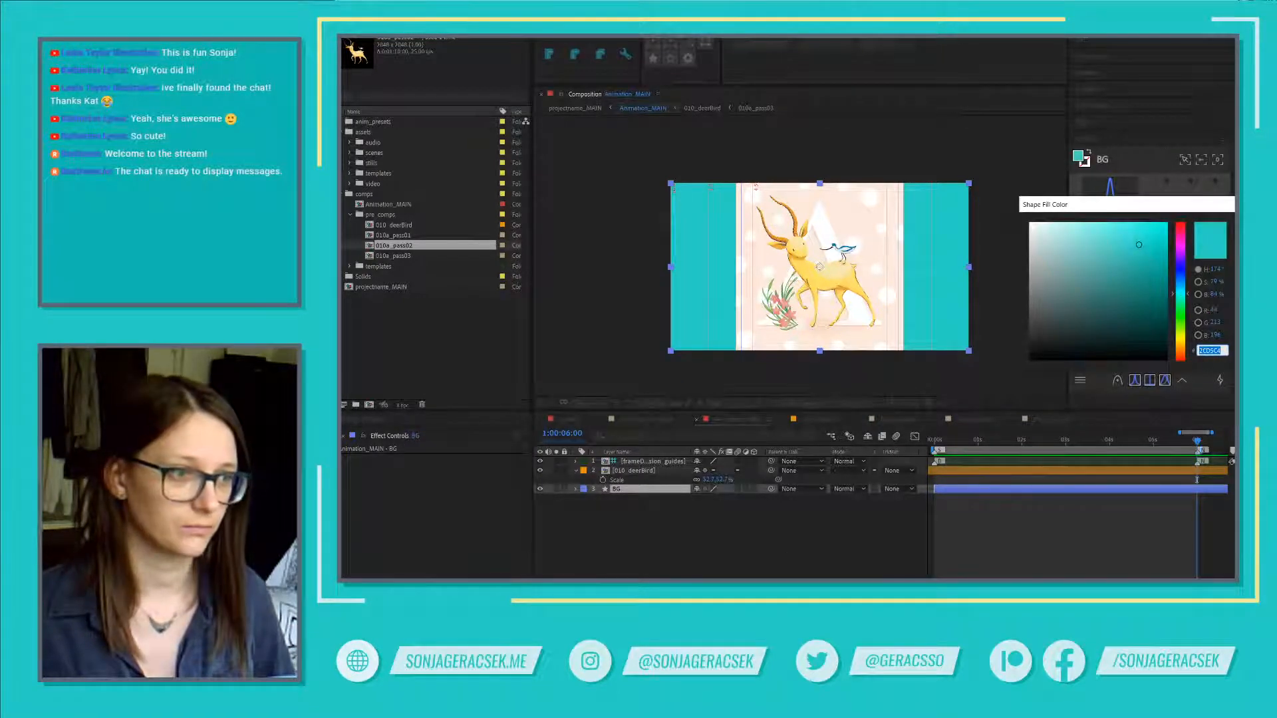
{"action": "left_click", "coordinate": [855, 219]}
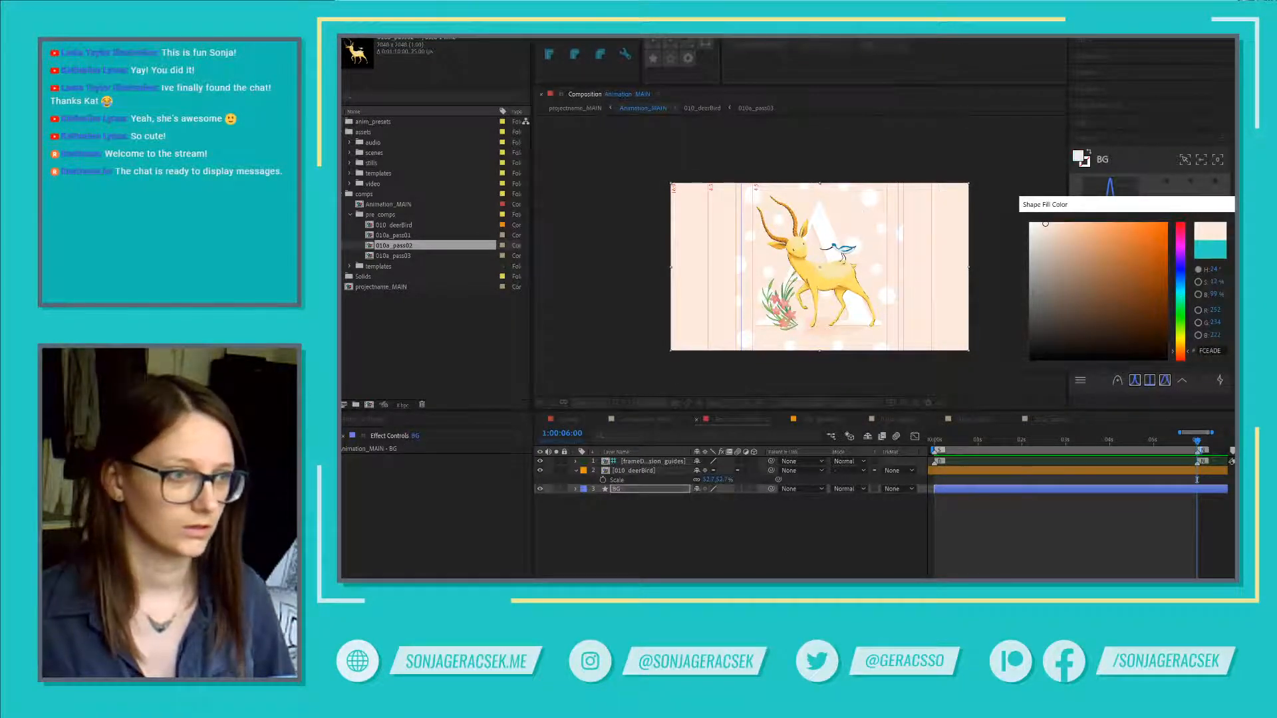
{"action": "left_click", "coordinate": [751, 545]}
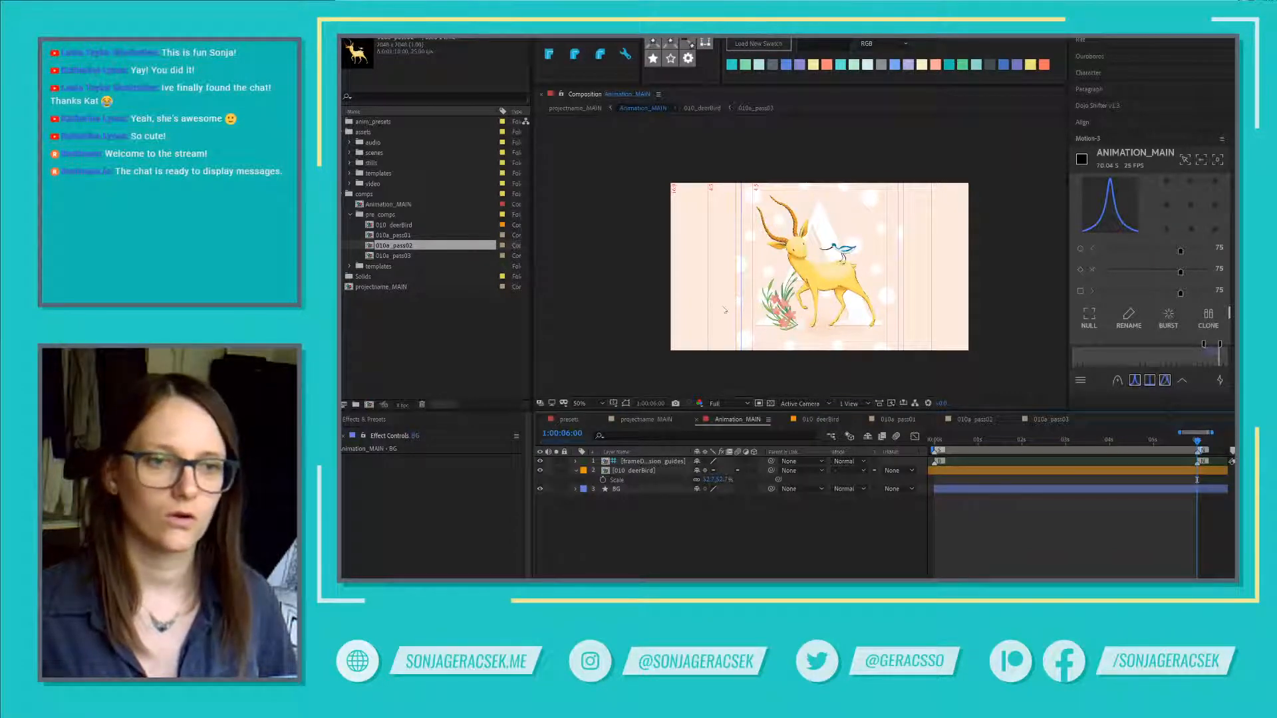
Step: Draw a circle over the cut-off dot beside the flowers at the artwork's left edge, using white FFFFFF sampled from the dot
{"action": "scroll", "coordinate": [735, 307], "scroll_direction": "up", "scroll_amount": 6}
{"action": "scroll", "coordinate": [758, 302], "scroll_direction": "down", "scroll_amount": 4}
{"action": "scroll", "coordinate": [765, 299], "scroll_direction": "up", "scroll_amount": 3}
{"action": "scroll", "coordinate": [772, 293], "scroll_direction": "up", "scroll_amount": 1}
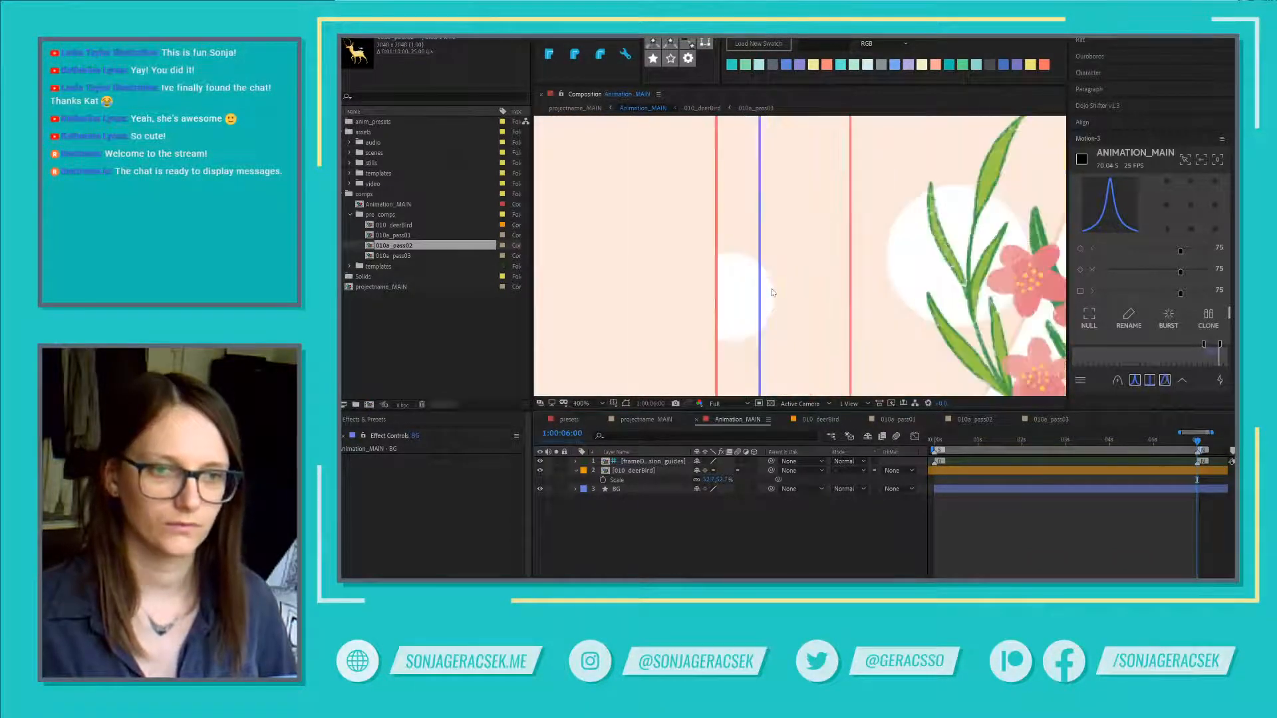
{"action": "scroll", "coordinate": [771, 293], "scroll_direction": "down", "scroll_amount": 1}
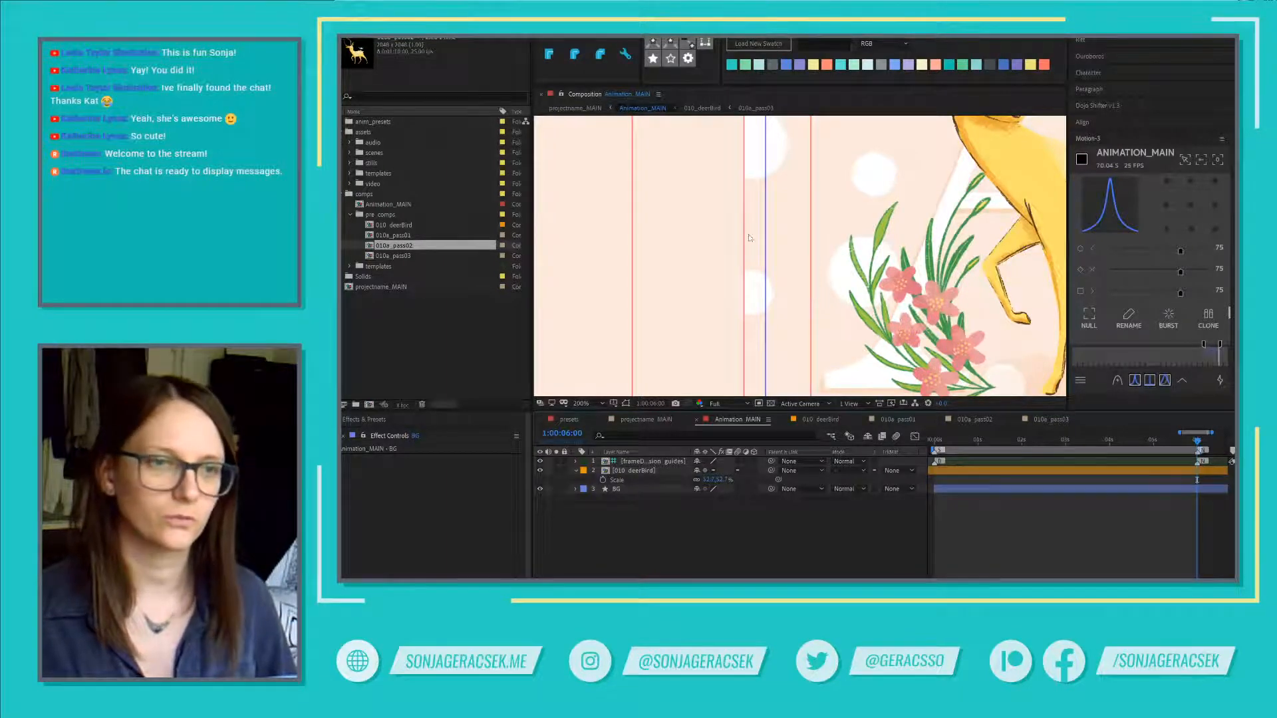
{"action": "scroll", "coordinate": [752, 220], "scroll_direction": "down", "scroll_amount": 6}
{"action": "scroll", "coordinate": [720, 208], "scroll_direction": "up", "scroll_amount": 4}
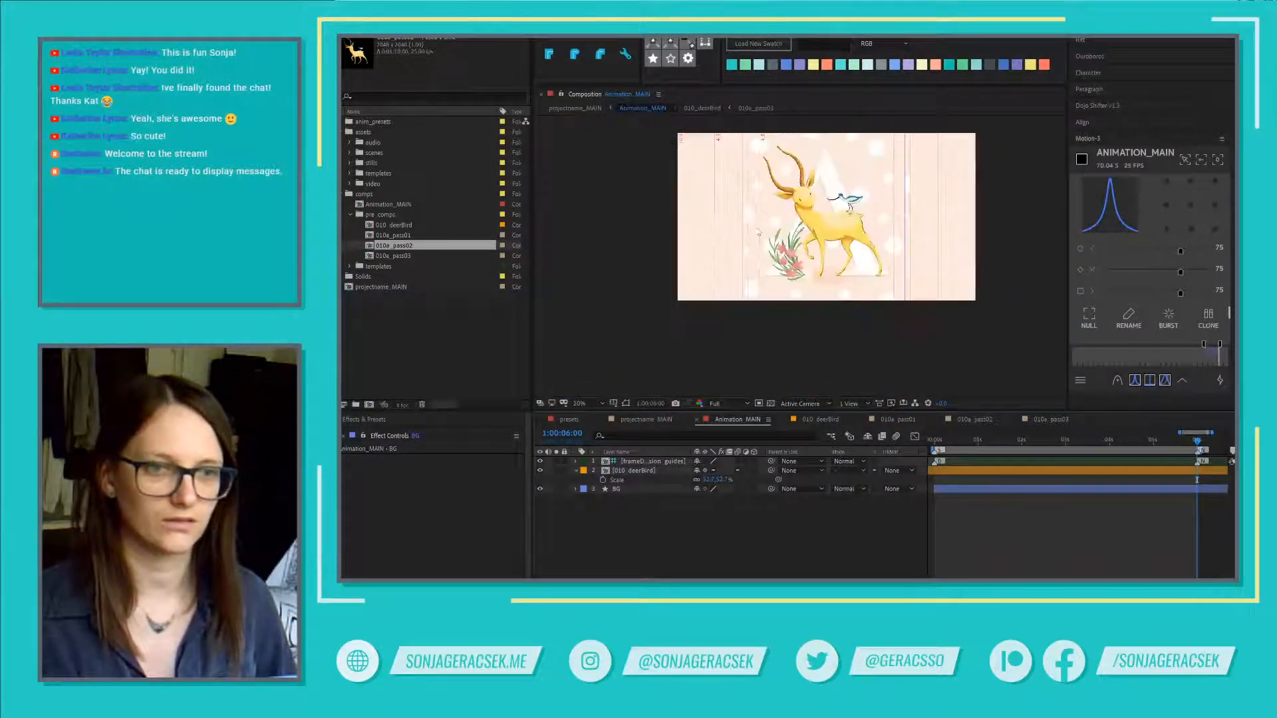
{"action": "scroll", "coordinate": [739, 253], "scroll_direction": "up", "scroll_amount": 1}
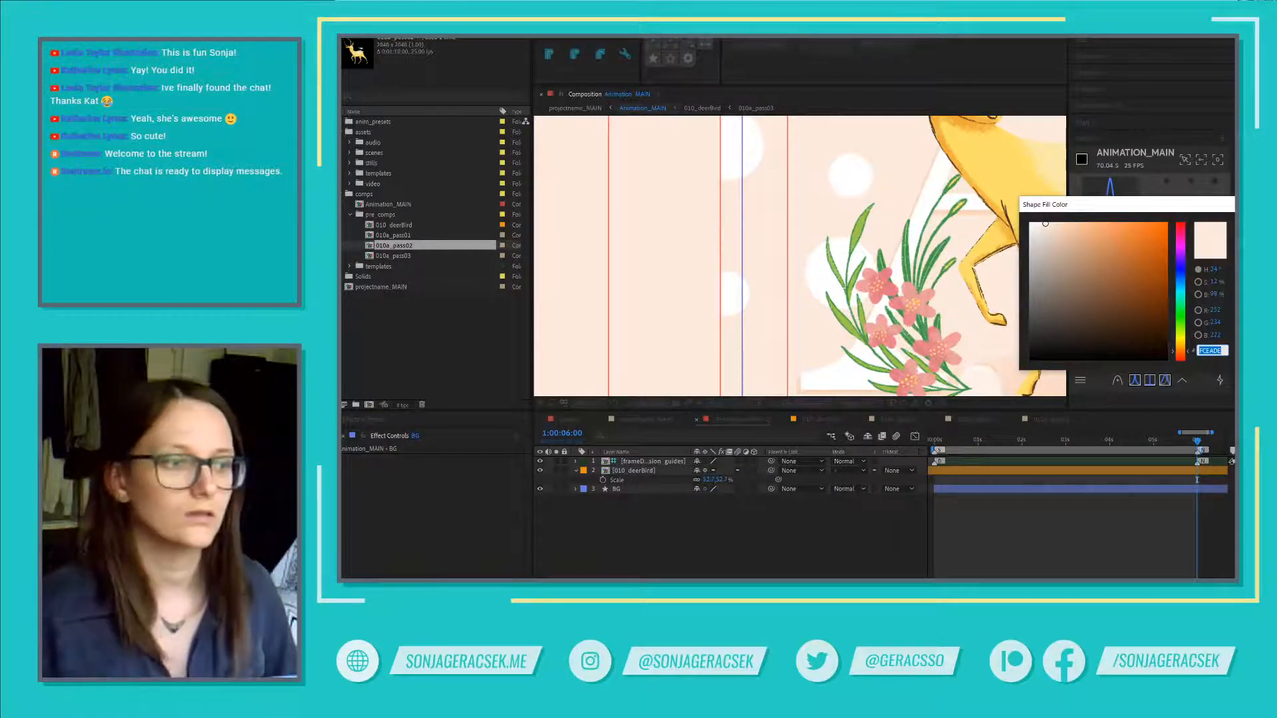
{"action": "left_click", "coordinate": [731, 282]}
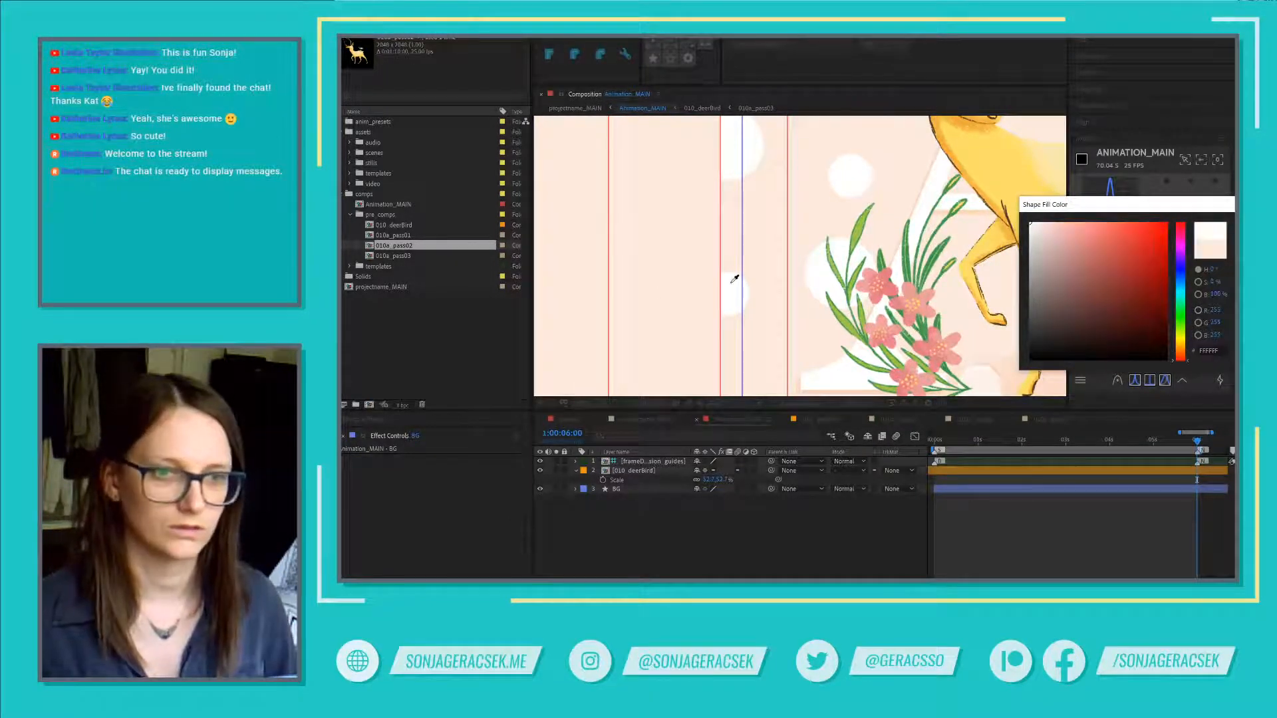
{"action": "key", "text": "Return"}
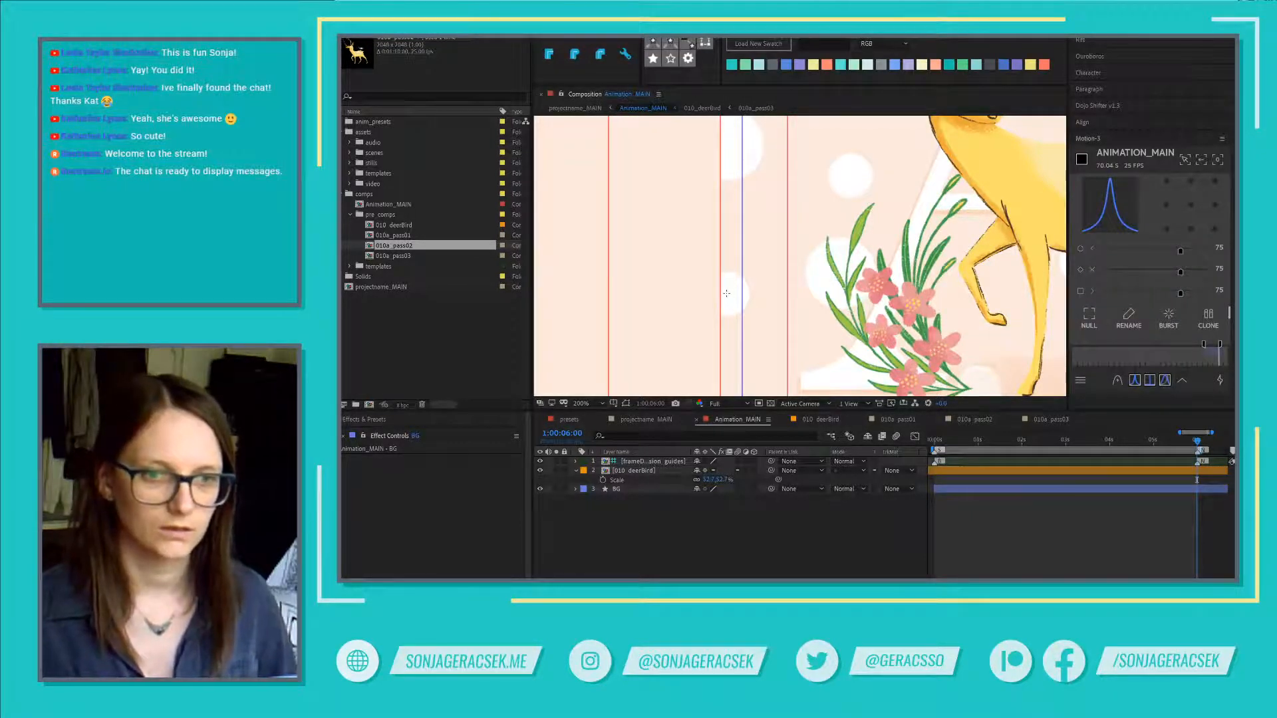
{"action": "left_click_drag", "start_coordinate": [726, 294], "coordinate": [748, 310]}
{"action": "key", "text": "Up"}
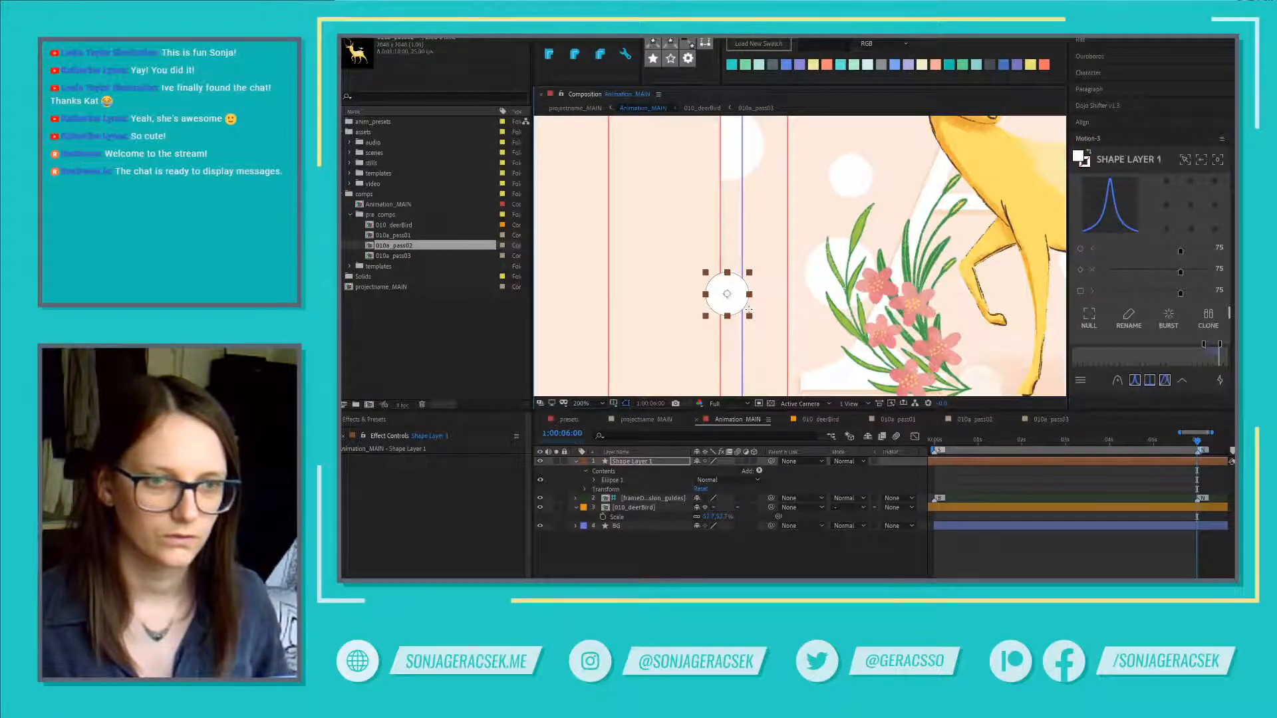
Step: Rename the new shape layer as circles and place it between the 010_deerBird and BG layers, leaving nothing selected
{"action": "key", "text": "Return"}
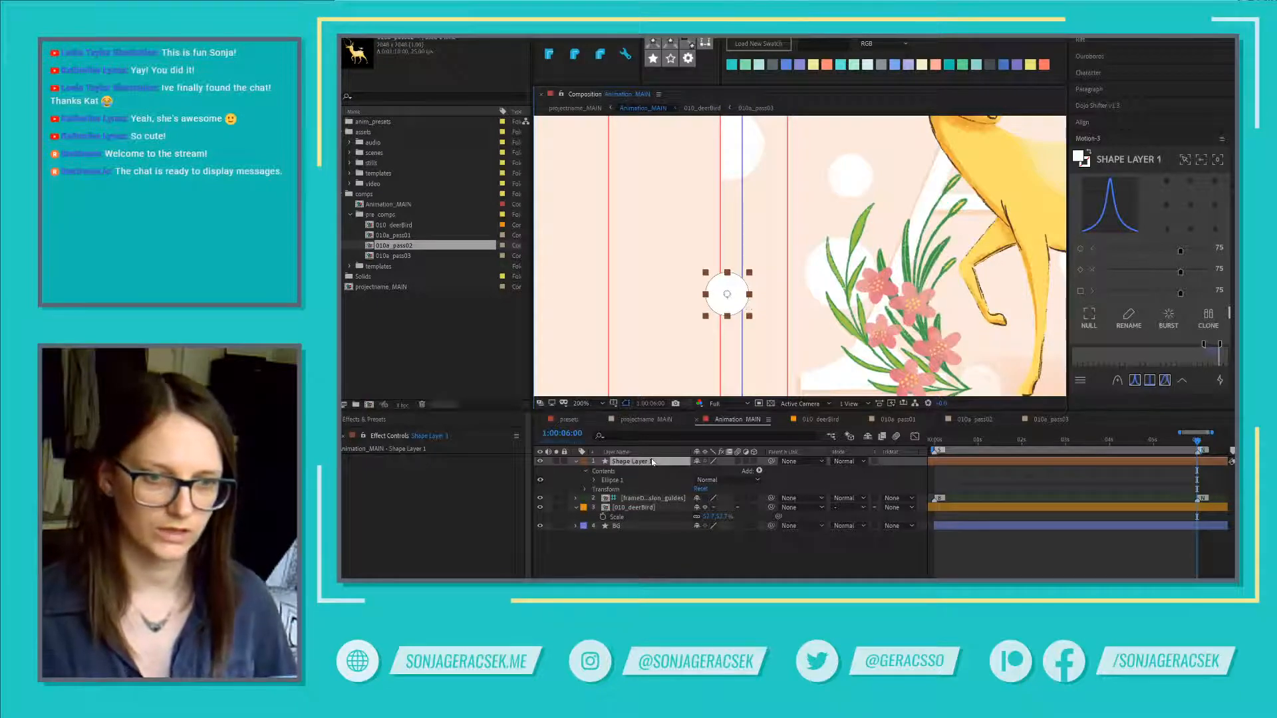
{"action": "type", "text": "circles"}
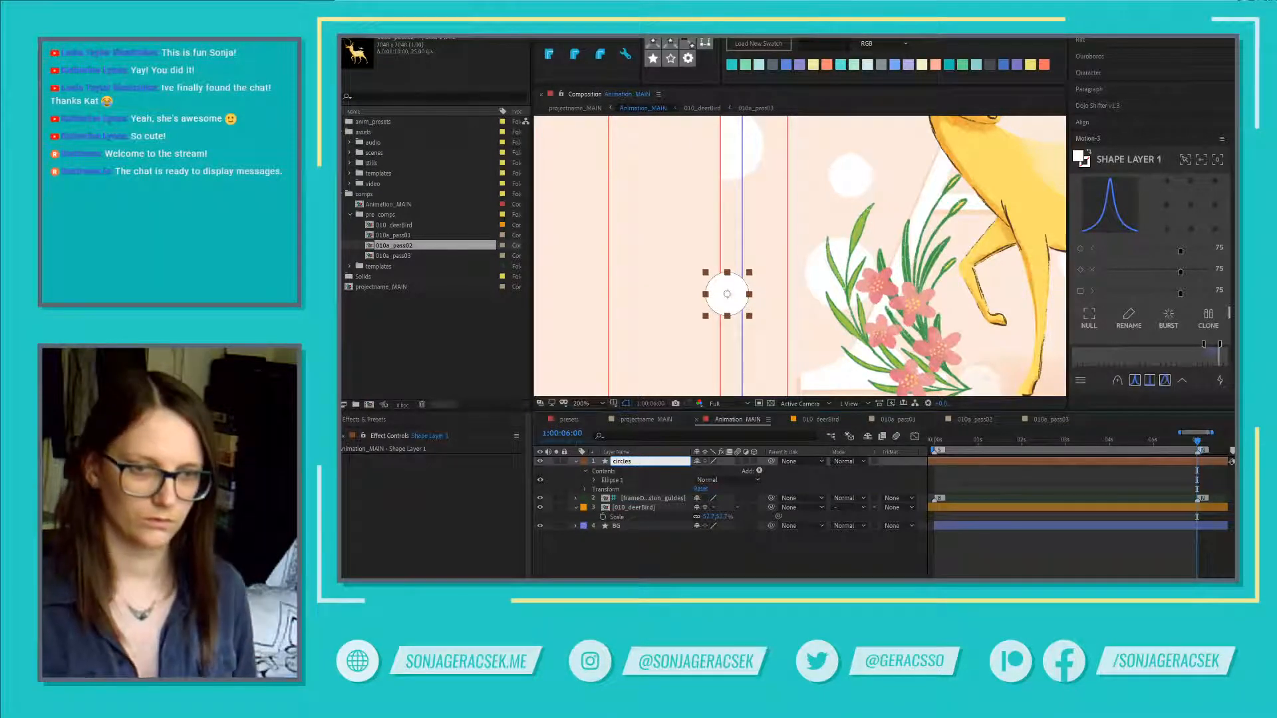
{"action": "key", "text": "Return"}
{"action": "scroll", "coordinate": [816, 327], "scroll_direction": "down", "scroll_amount": 2}
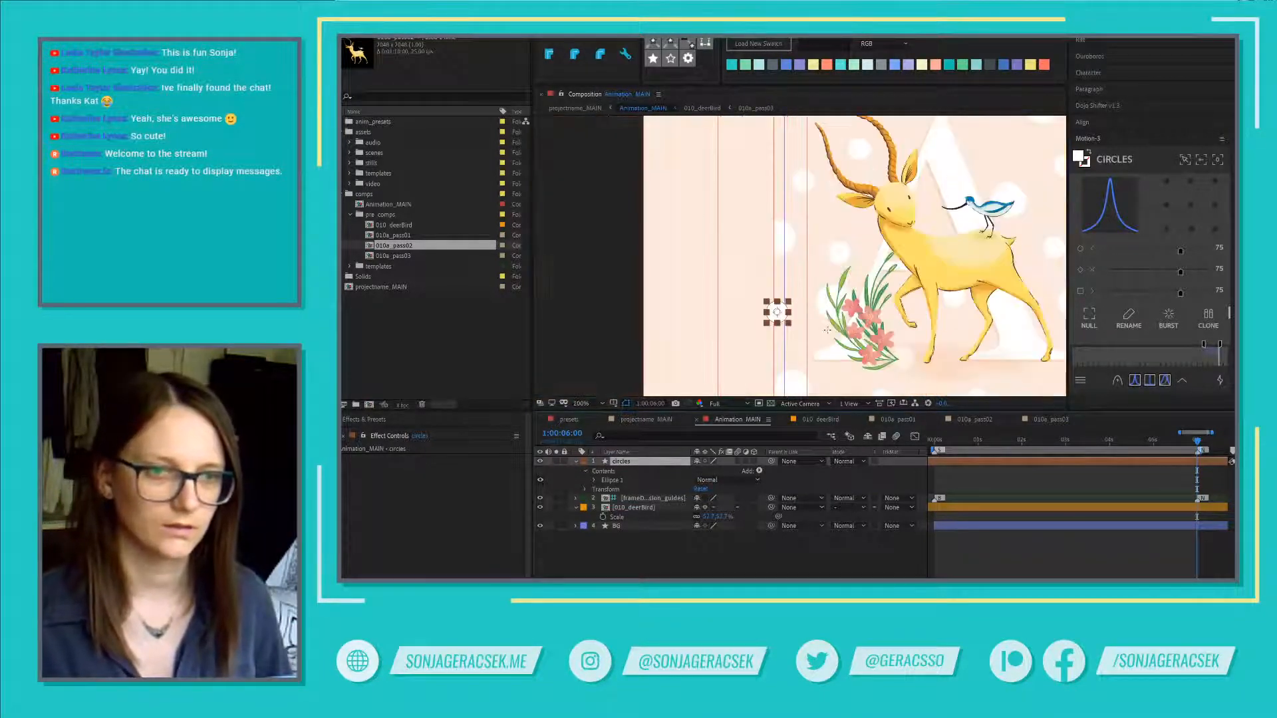
{"action": "left_click_drag", "start_coordinate": [632, 468], "coordinate": [641, 523]}
{"action": "left_click", "coordinate": [687, 558]}
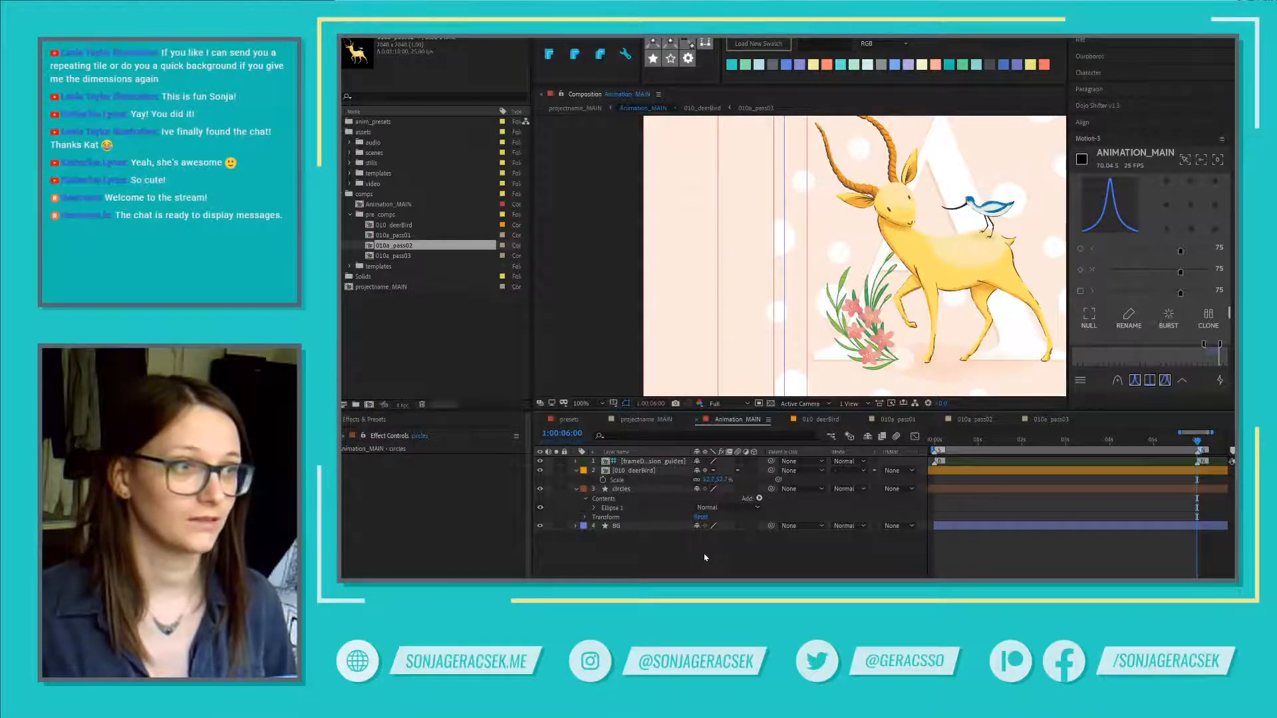
Step: Duplicate the Ellipse 1 group inside the circles shape layer
{"action": "scroll", "coordinate": [842, 255], "scroll_direction": "down", "scroll_amount": 2}
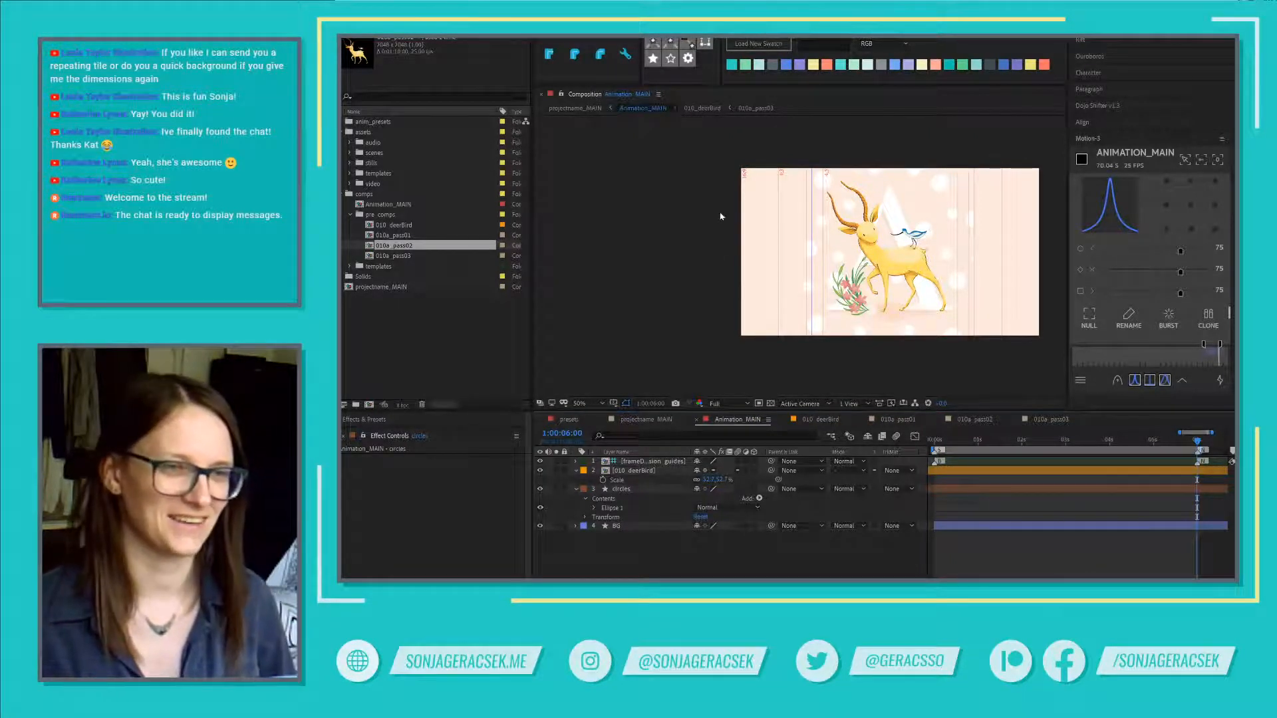
{"action": "left_click_drag", "start_coordinate": [1025, 274], "coordinate": [956, 293]}
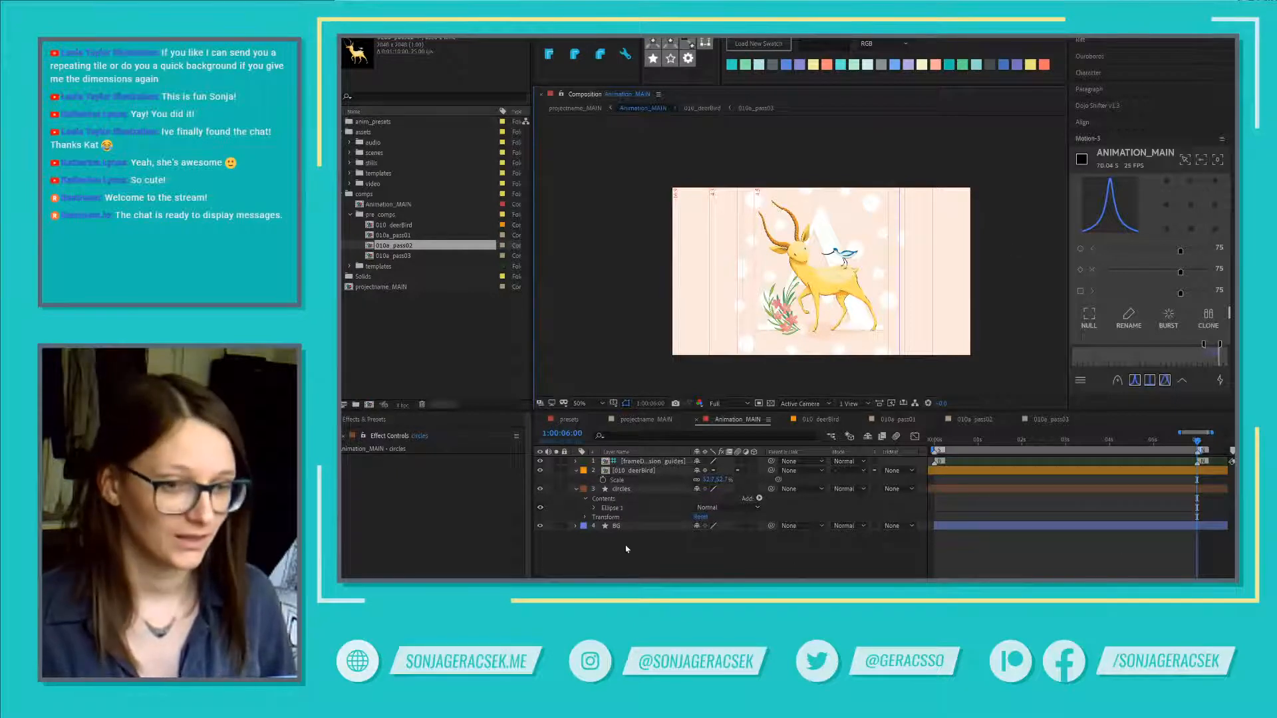
{"action": "left_click", "coordinate": [627, 490]}
{"action": "left_click", "coordinate": [615, 509]}
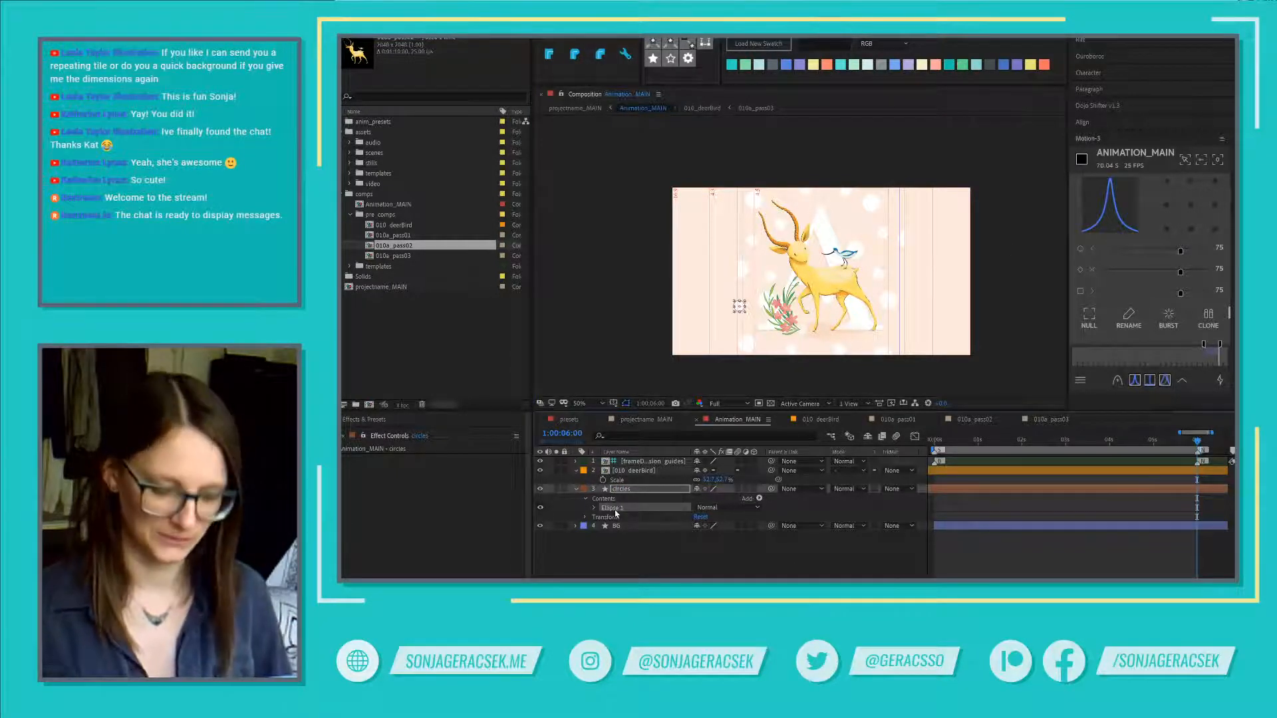
{"action": "key", "text": "ctrl+d"}
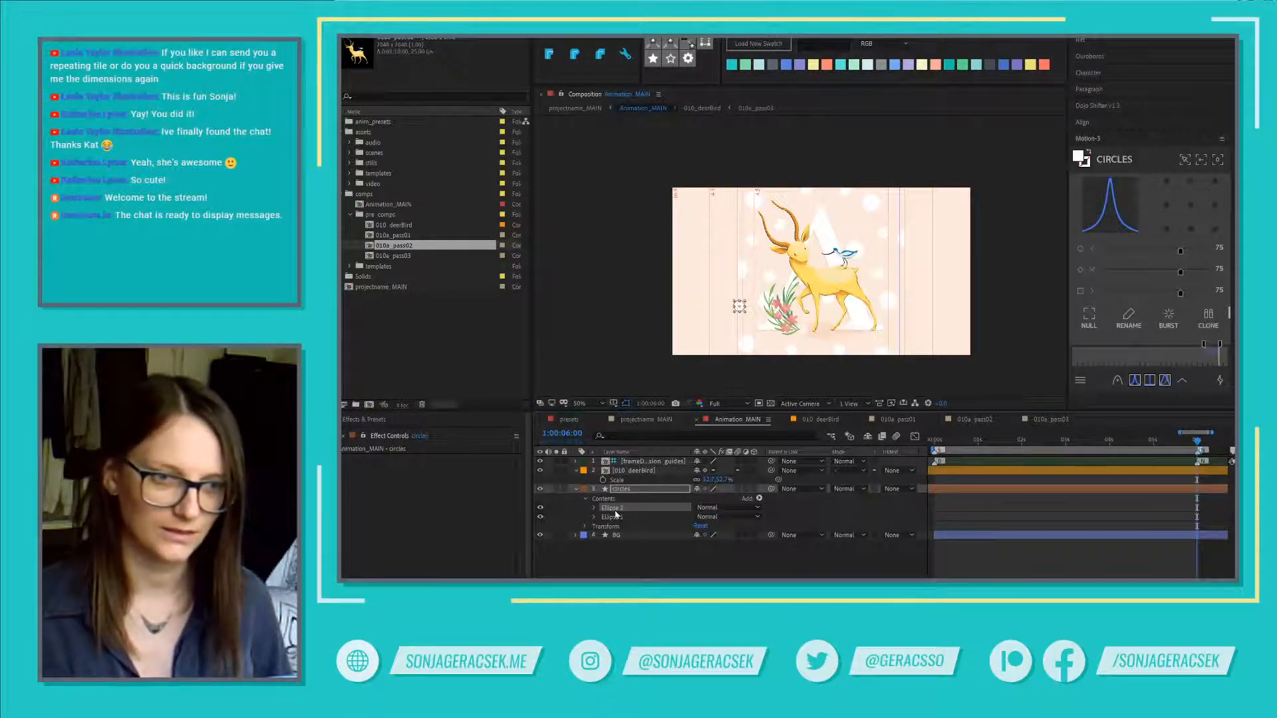
Step: Move the duplicated circle up over the larger cut-off dot above it at the artwork's left edge
{"action": "left_click", "coordinate": [594, 509]}
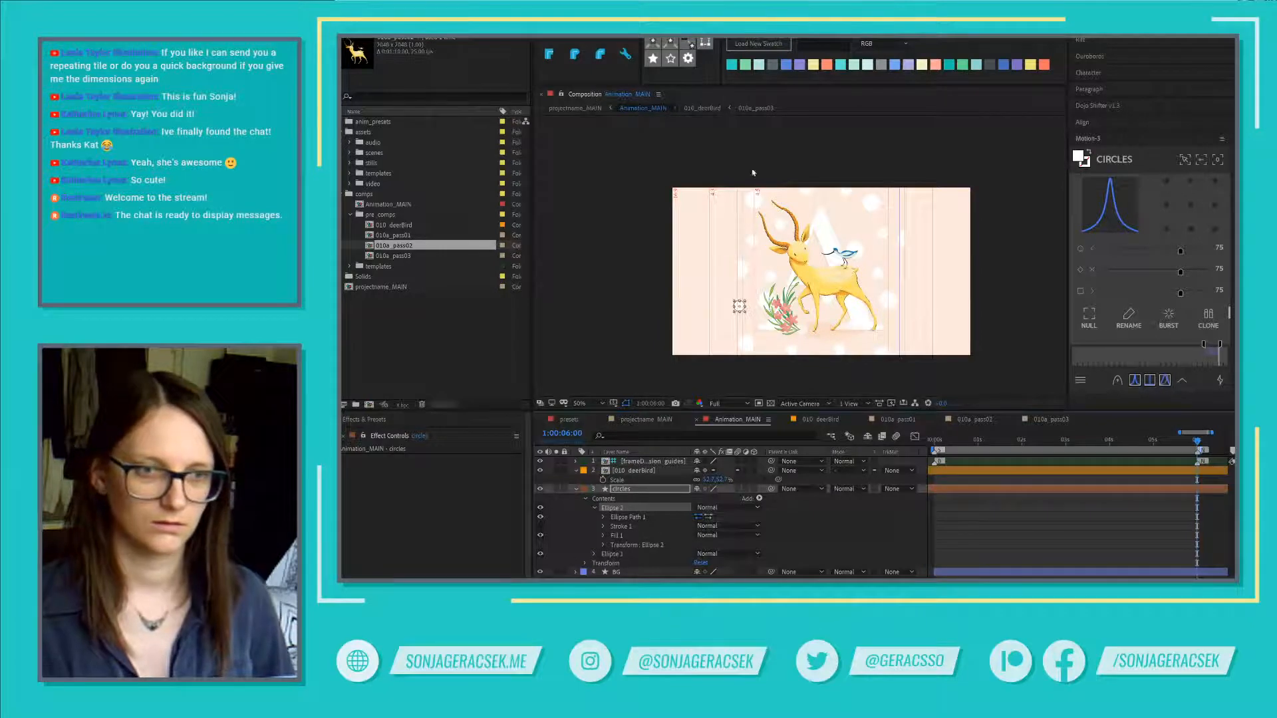
{"action": "scroll", "coordinate": [740, 306], "scroll_direction": "up", "scroll_amount": 2}
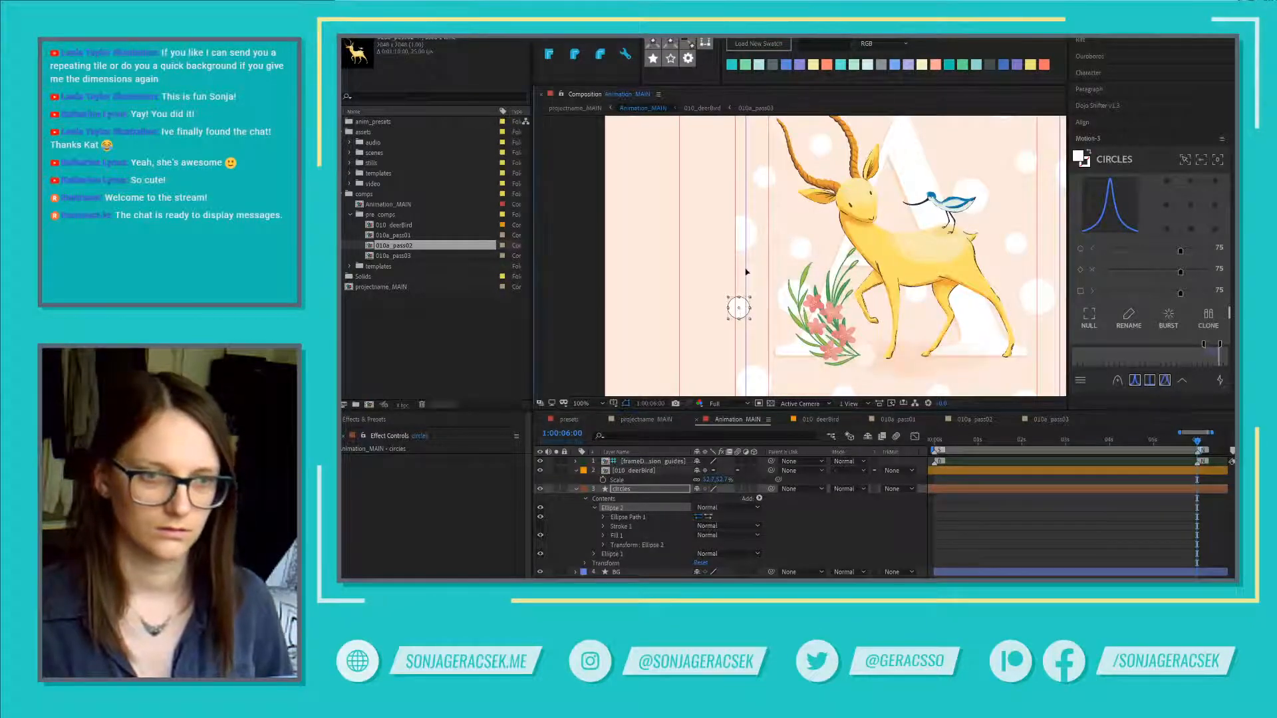
{"action": "left_click_drag", "start_coordinate": [744, 236], "coordinate": [739, 238]}
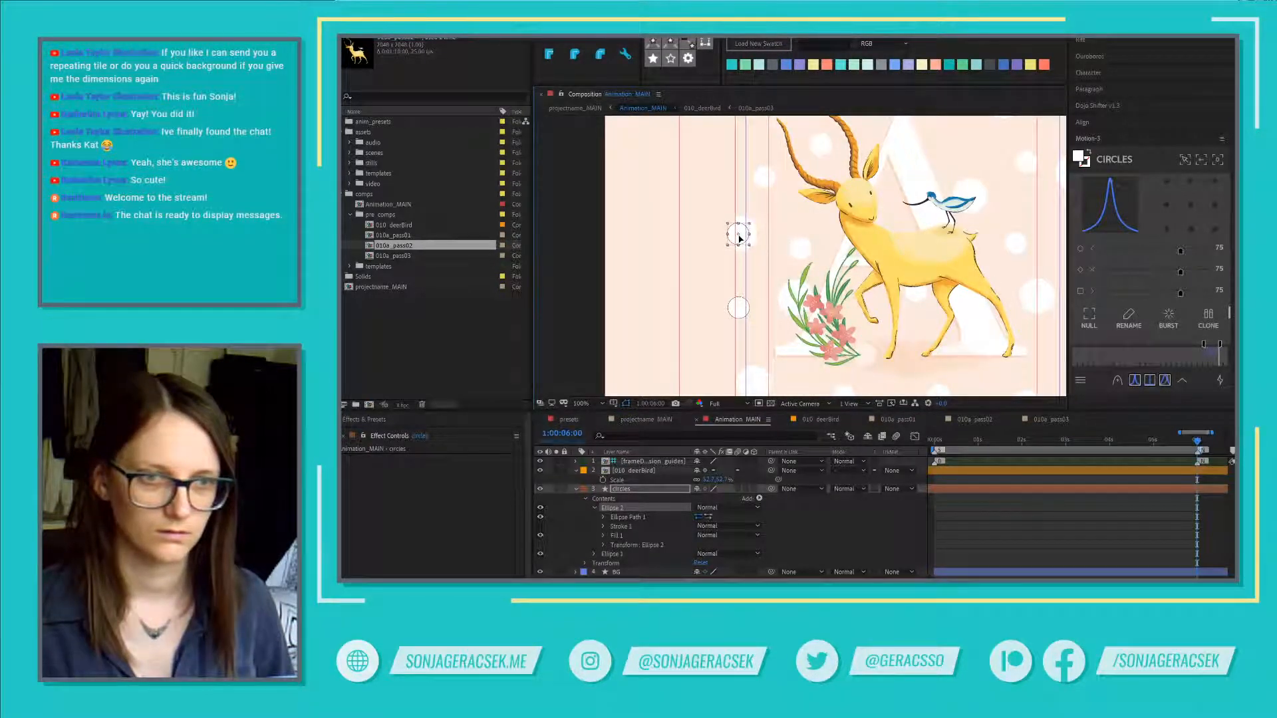
Step: Set the Ellipse Path size of Ellipse 2 to 115 so it covers the larger cut-off dot
{"action": "left_click", "coordinate": [604, 516]}
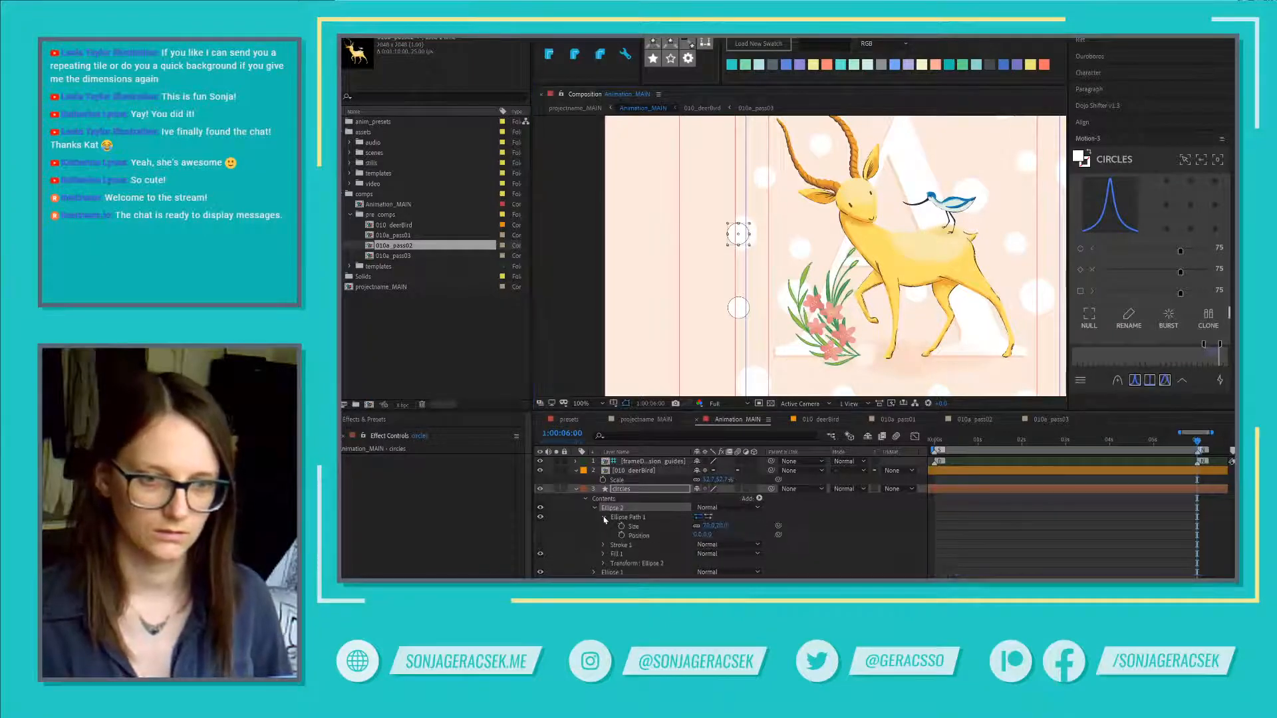
{"action": "left_click_drag", "start_coordinate": [718, 526], "coordinate": [744, 529]}
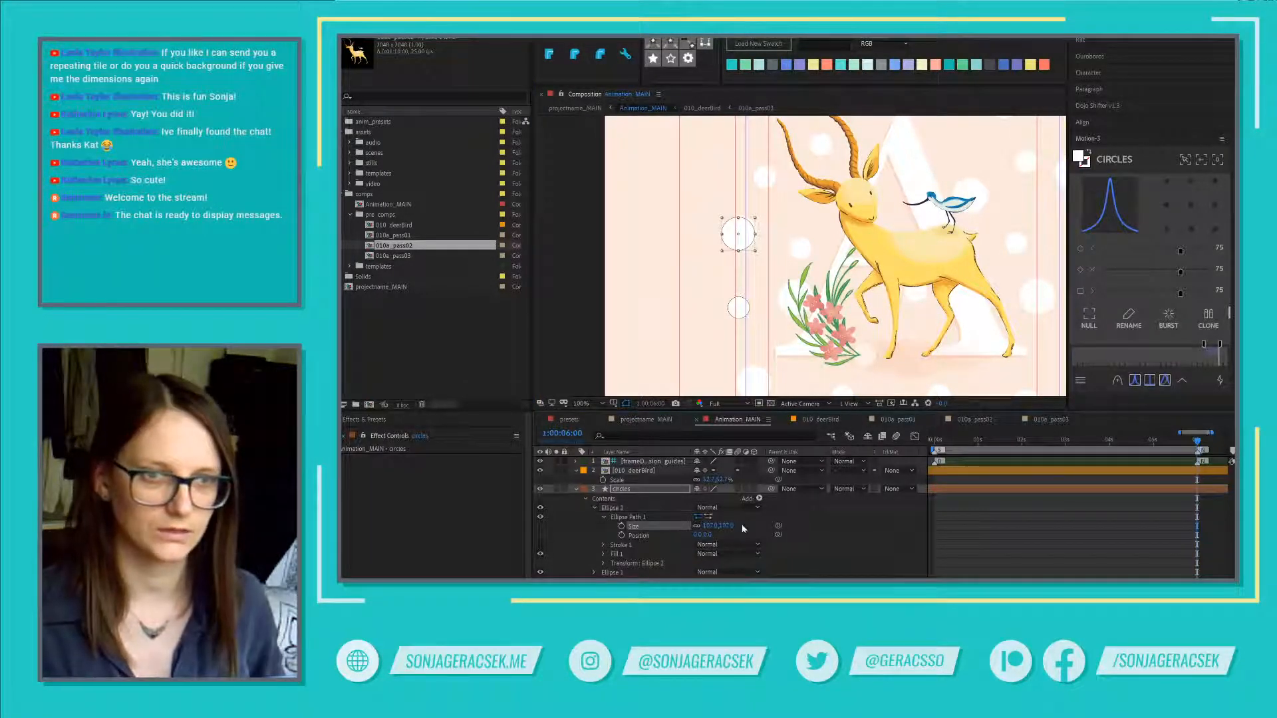
{"action": "key", "text": "shift+Up"}
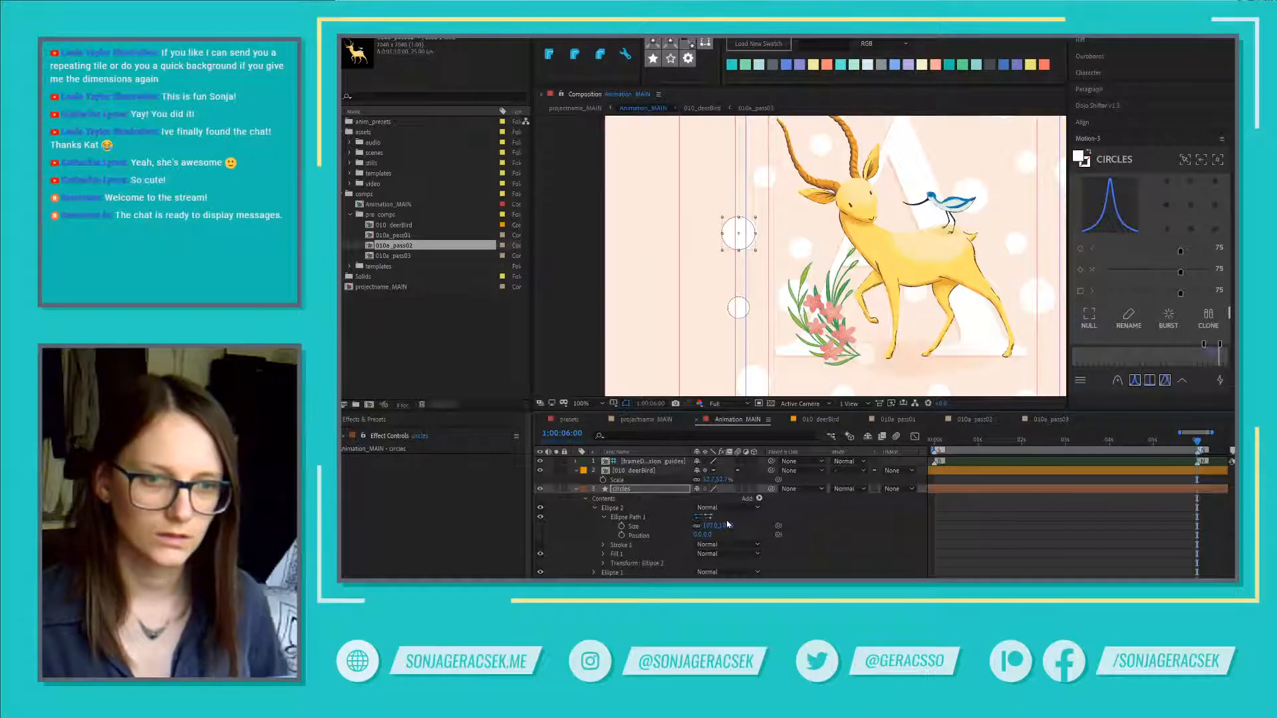
{"action": "left_click_drag", "start_coordinate": [726, 526], "coordinate": [731, 526]}
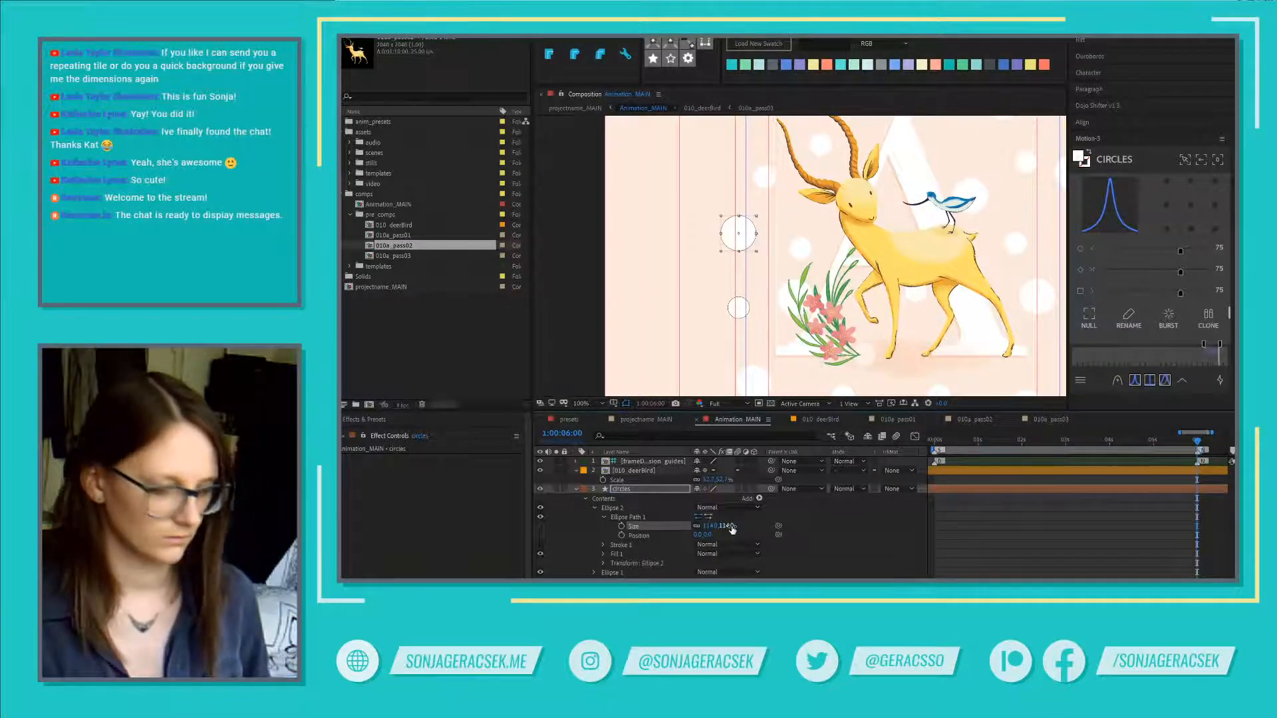
{"action": "left_click", "coordinate": [731, 526]}
{"action": "type", "text": "115"}
{"action": "key", "text": "Return"}
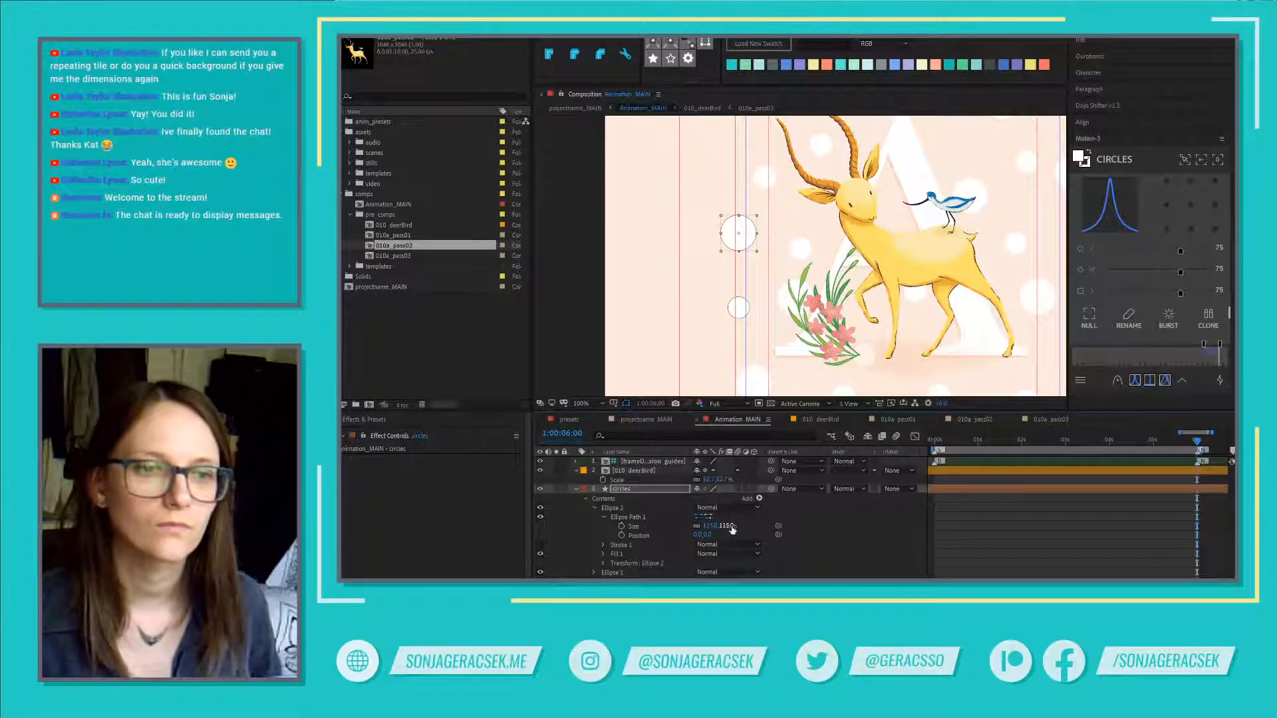
Step: Duplicate the 115-size circle and align the copy over the large cut-off dot at the artwork's right edge, beyond the bird
{"action": "scroll", "coordinate": [953, 284], "scroll_direction": "down", "scroll_amount": 2}
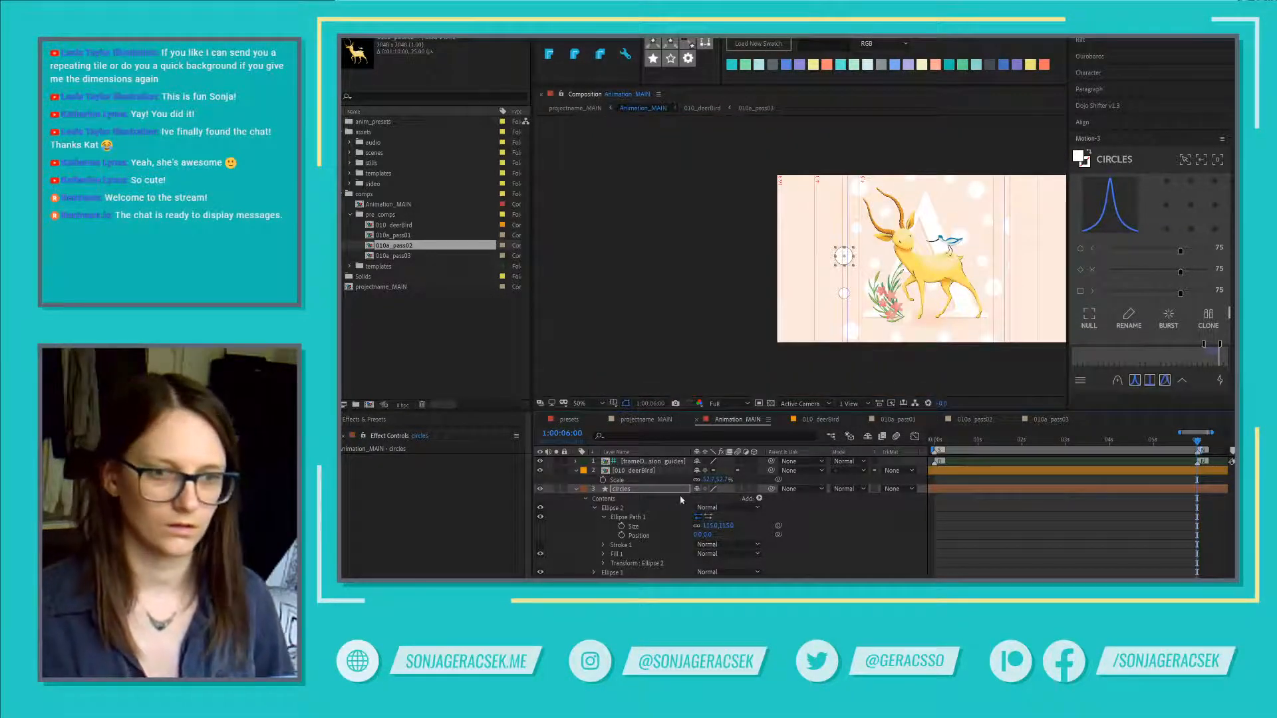
{"action": "left_click", "coordinate": [617, 508]}
{"action": "key", "text": "ctrl+d"}
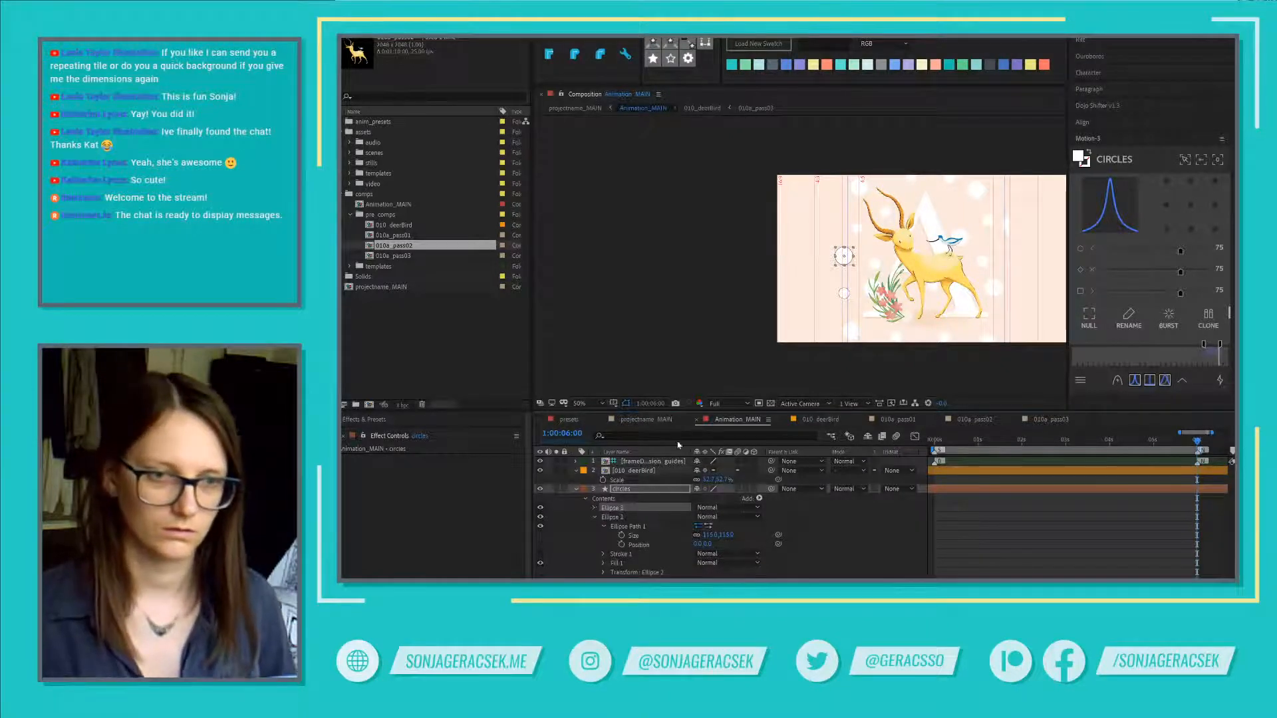
{"action": "left_click_drag", "start_coordinate": [843, 256], "coordinate": [1012, 228]}
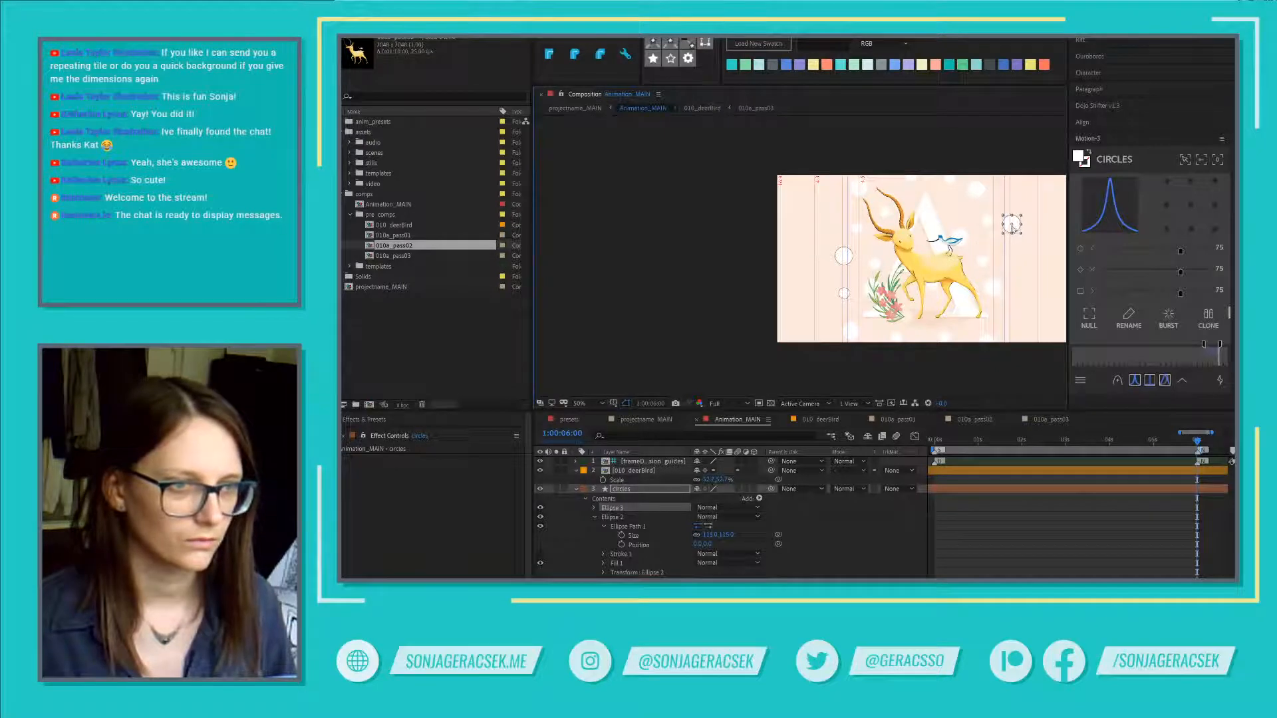
{"action": "scroll", "coordinate": [1012, 228], "scroll_direction": "up", "scroll_amount": 4}
{"action": "key", "text": "Down"}
{"action": "key", "text": "Down"}
{"action": "key", "text": "Down"}
{"action": "key", "text": "Down"}
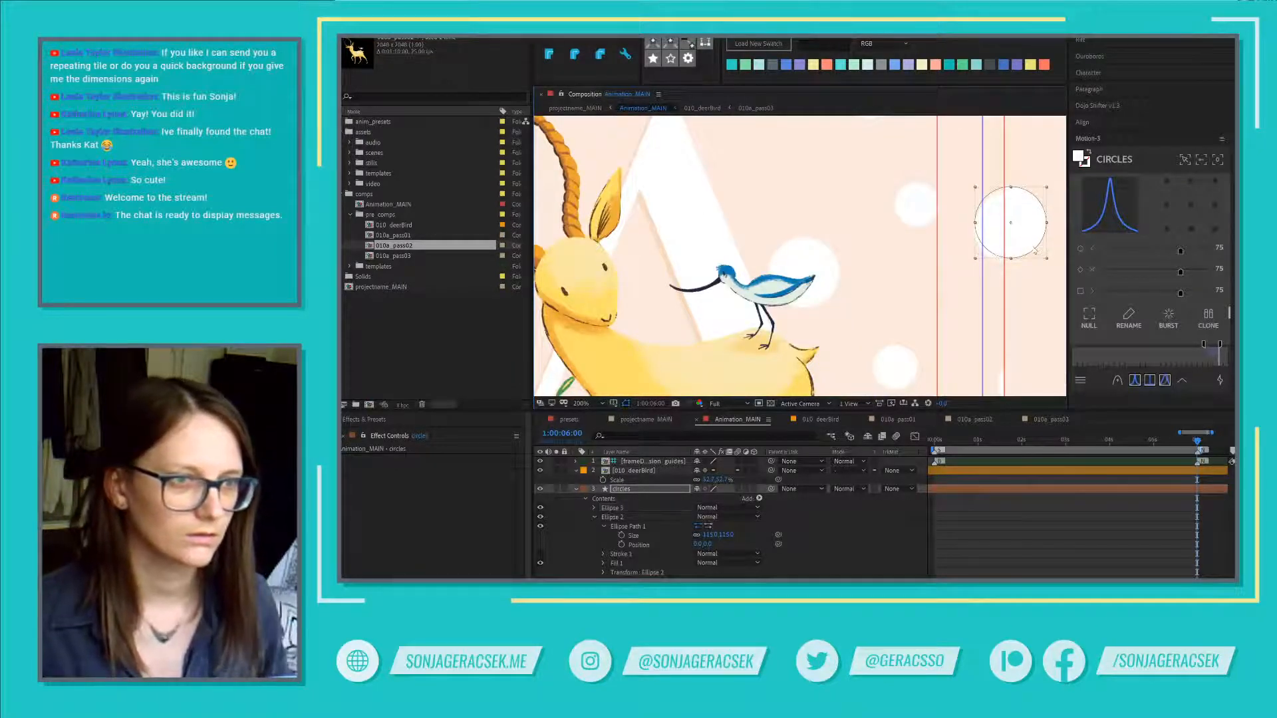
{"action": "scroll", "coordinate": [994, 307], "scroll_direction": "down", "scroll_amount": 4}
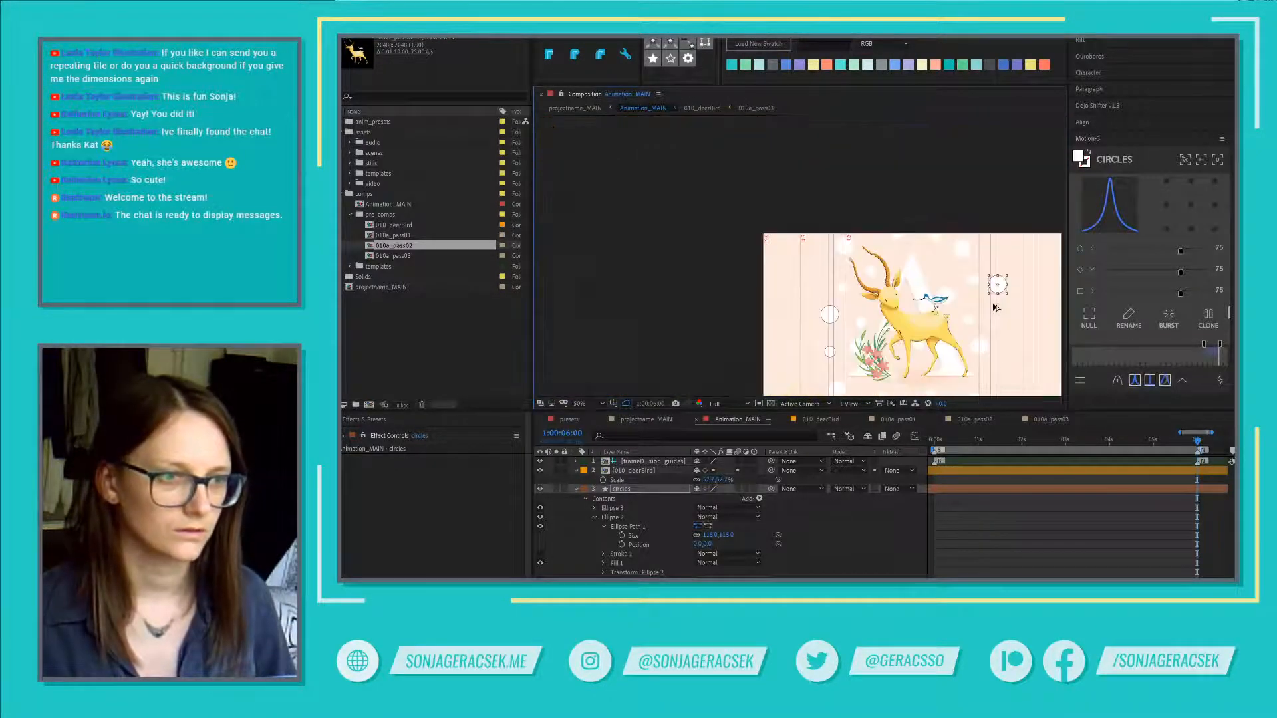
{"action": "scroll", "coordinate": [1004, 319], "scroll_direction": "up", "scroll_amount": 2}
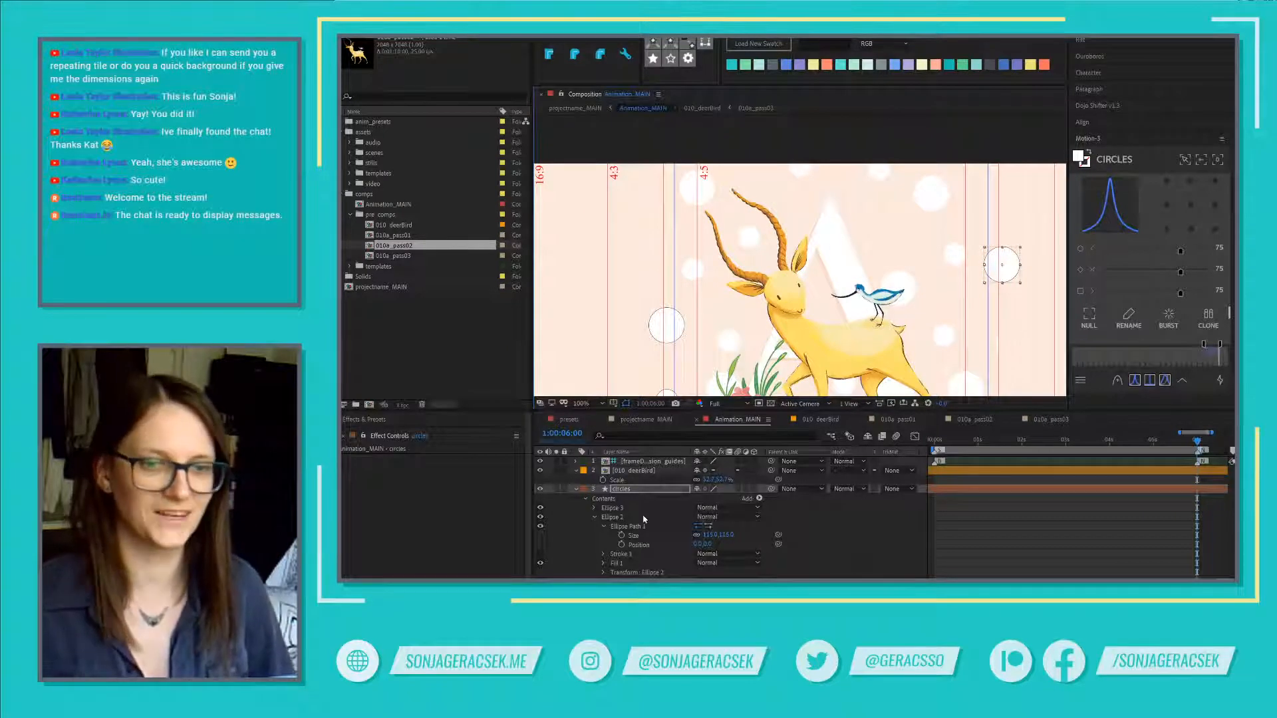
Step: Duplicate the small circle and fit the copy over the small cut-off dot at the artwork's right edge, below the large circle
{"action": "scroll", "coordinate": [735, 330], "scroll_direction": "down", "scroll_amount": 2}
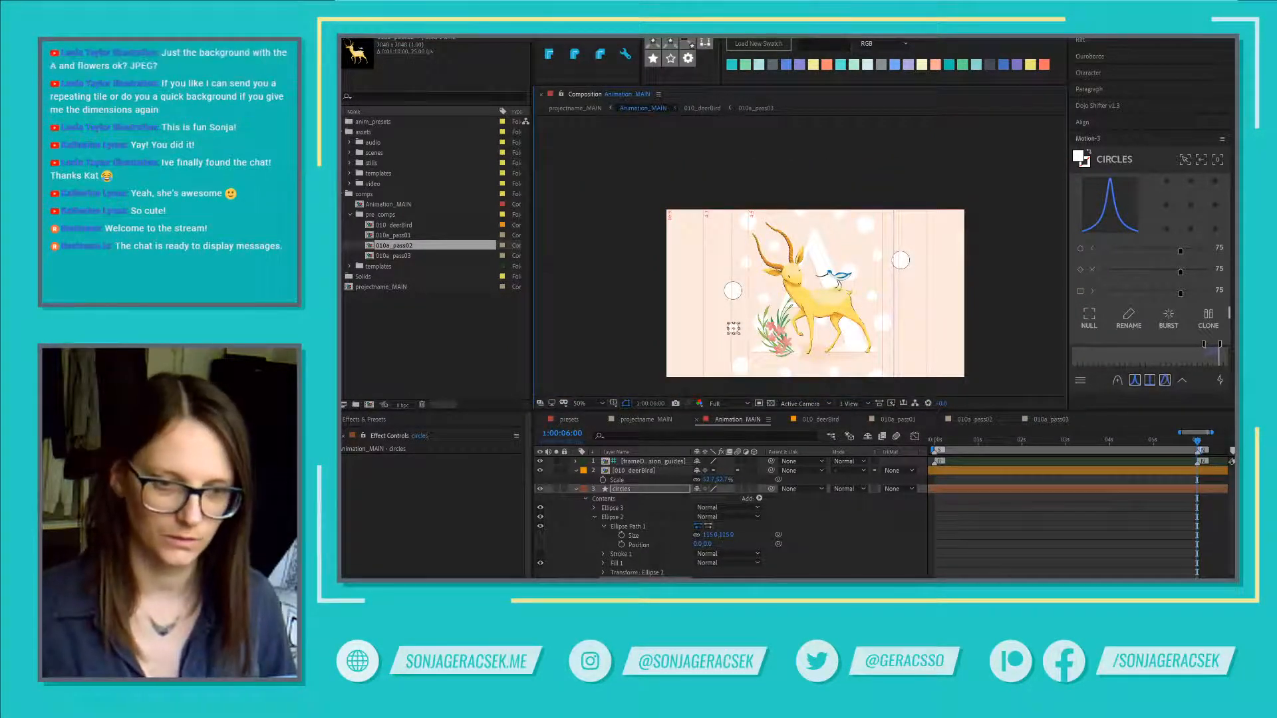
{"action": "left_click", "coordinate": [627, 508]}
{"action": "key", "text": "ctrl+d"}
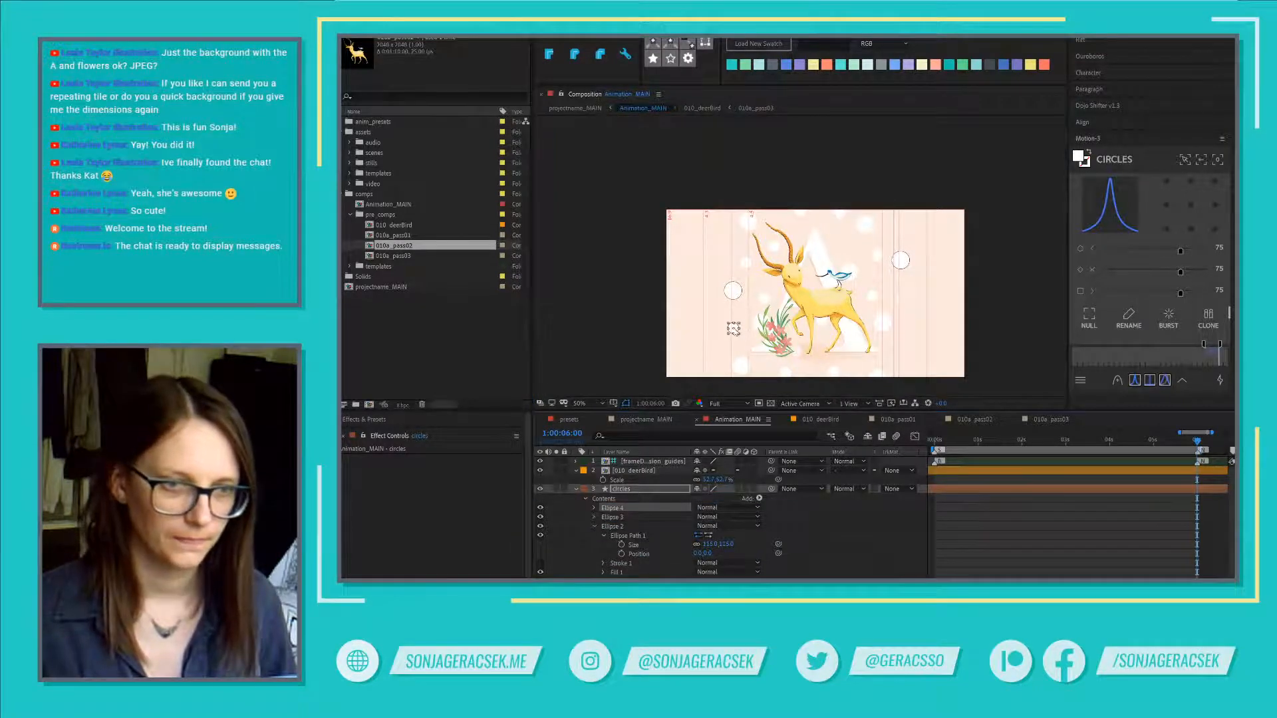
{"action": "scroll", "coordinate": [900, 304], "scroll_direction": "up", "scroll_amount": 6}
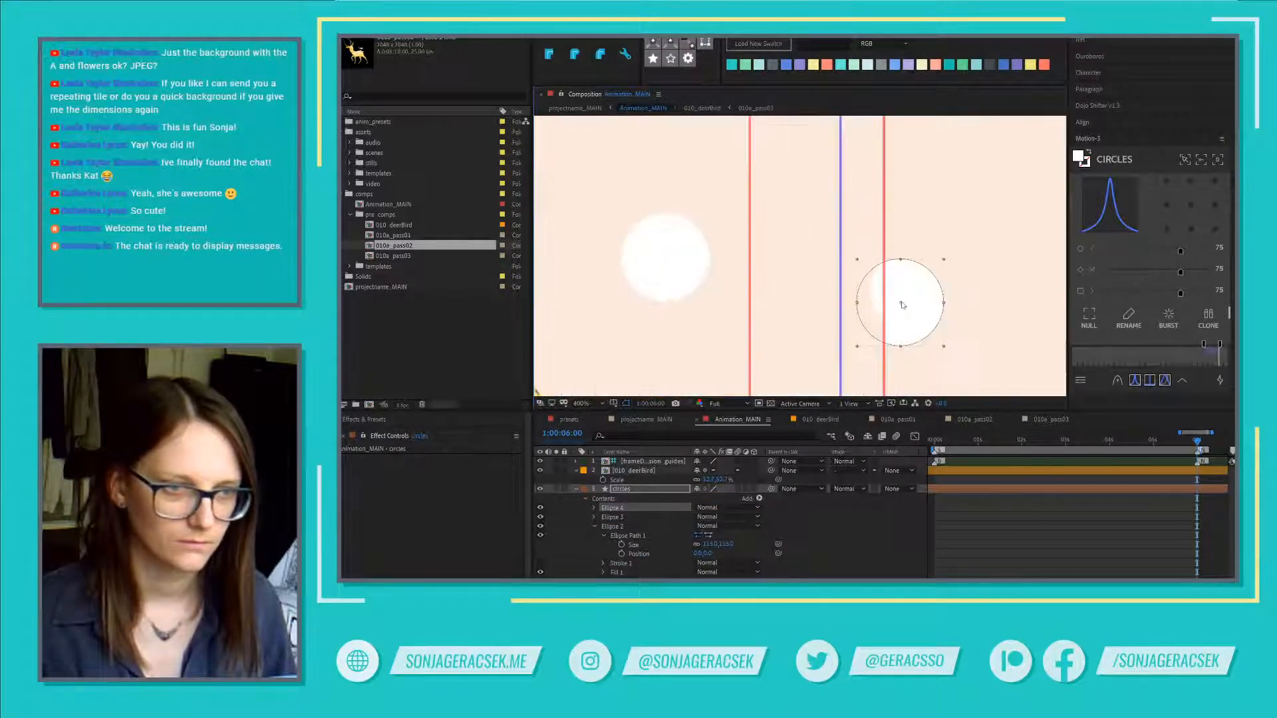
{"action": "left_click_drag", "start_coordinate": [902, 305], "coordinate": [912, 295]}
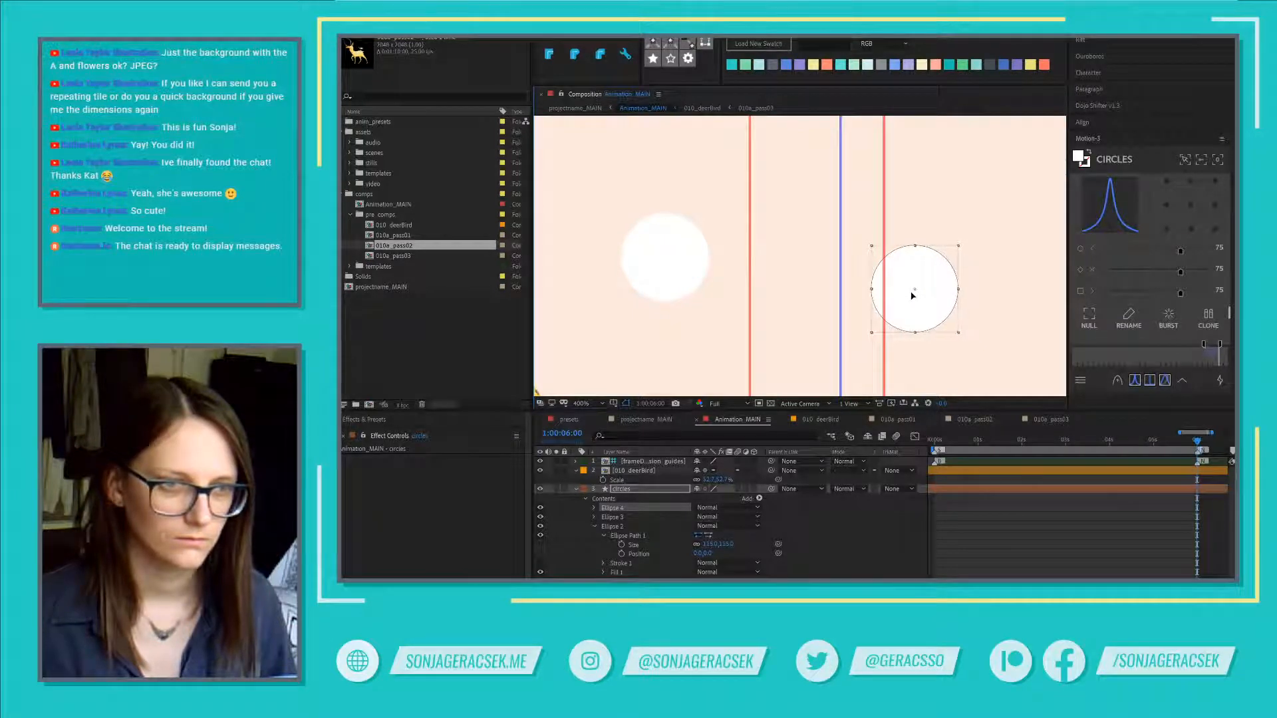
{"action": "scroll", "coordinate": [944, 303], "scroll_direction": "down", "scroll_amount": 6}
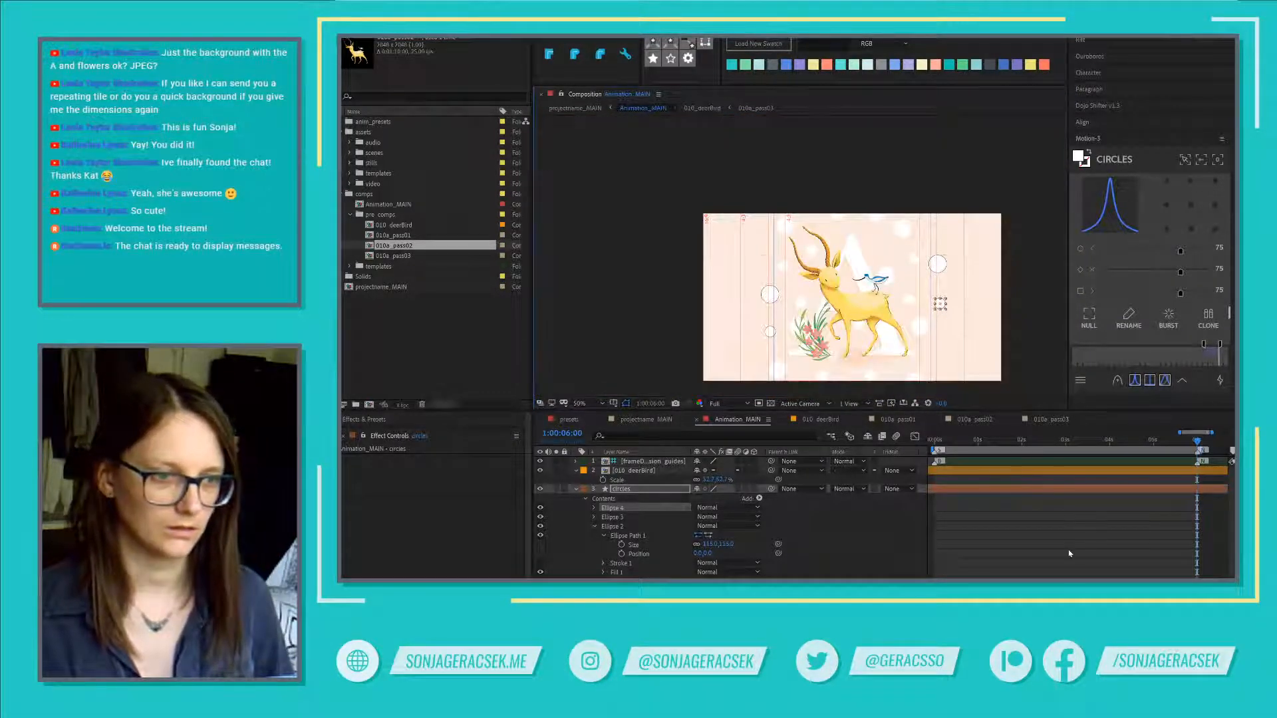
Step: Hide the frame guides layer and place a duplicate of the left large circle up and to its left in the empty background
{"action": "left_click", "coordinate": [1069, 554]}
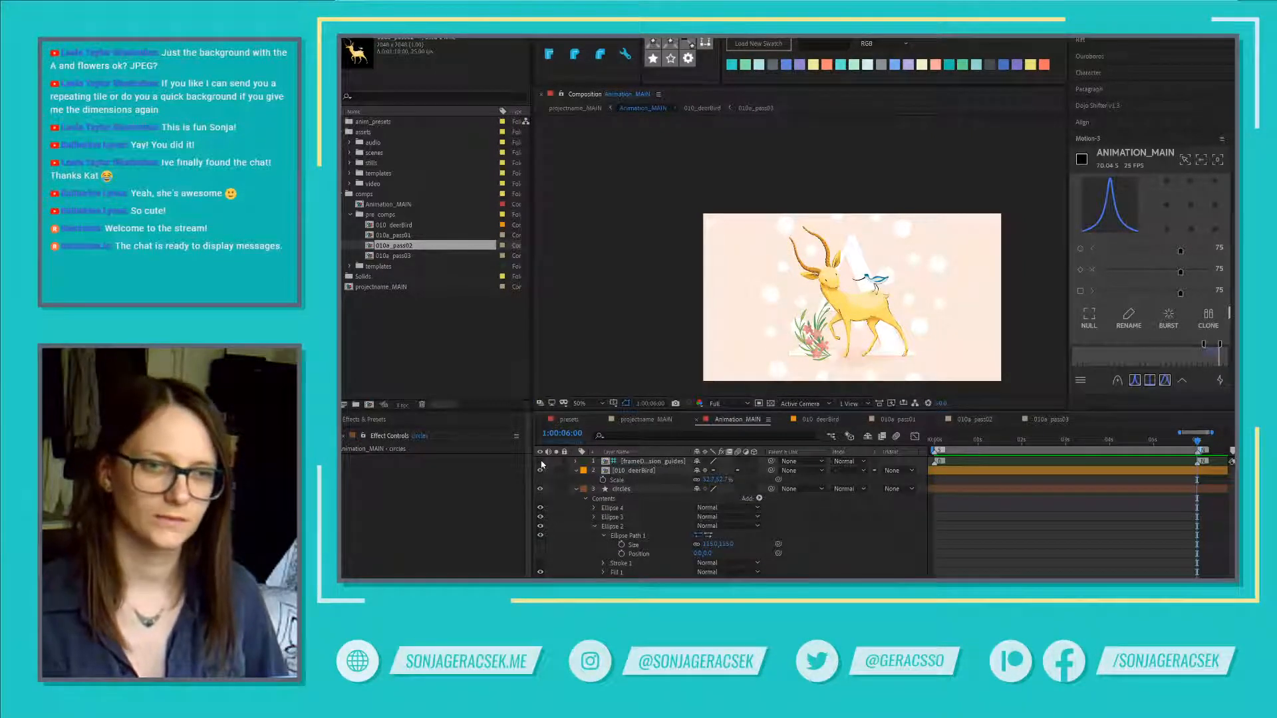
{"action": "left_click", "coordinate": [615, 508]}
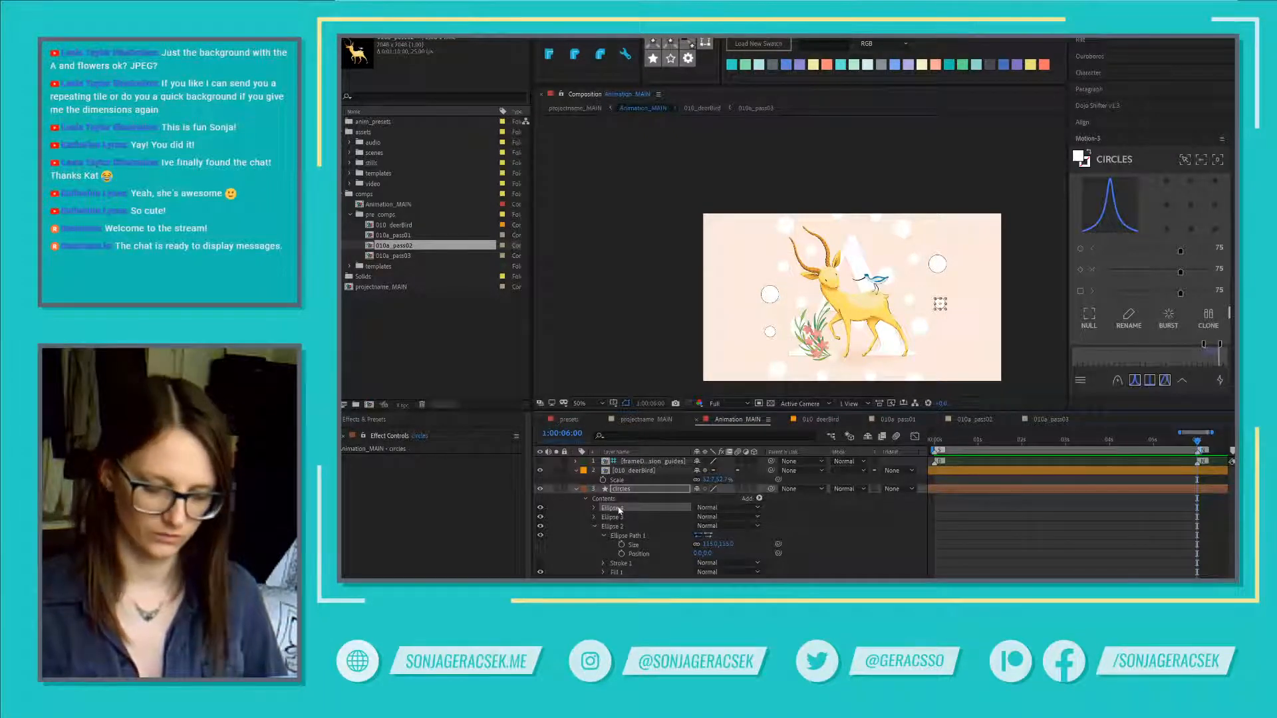
{"action": "left_click", "coordinate": [771, 297]}
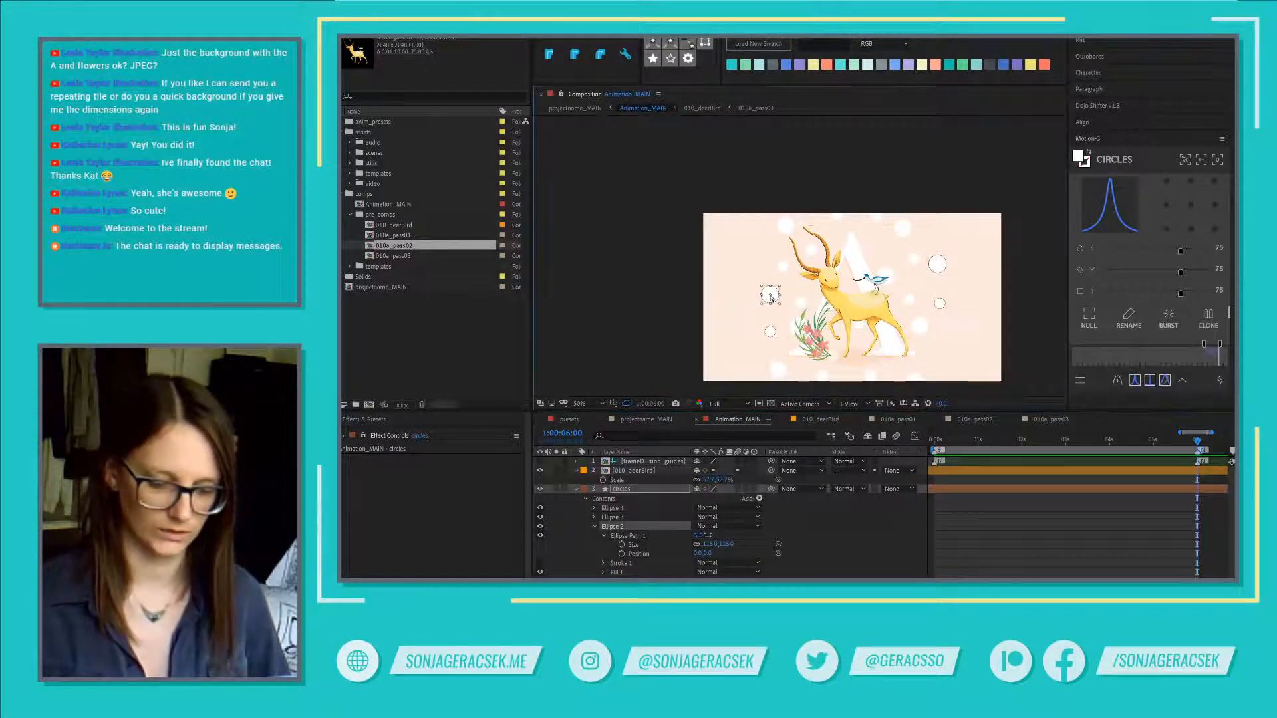
{"action": "key", "text": "ctrl+d"}
{"action": "left_click_drag", "start_coordinate": [771, 297], "coordinate": [755, 258]}
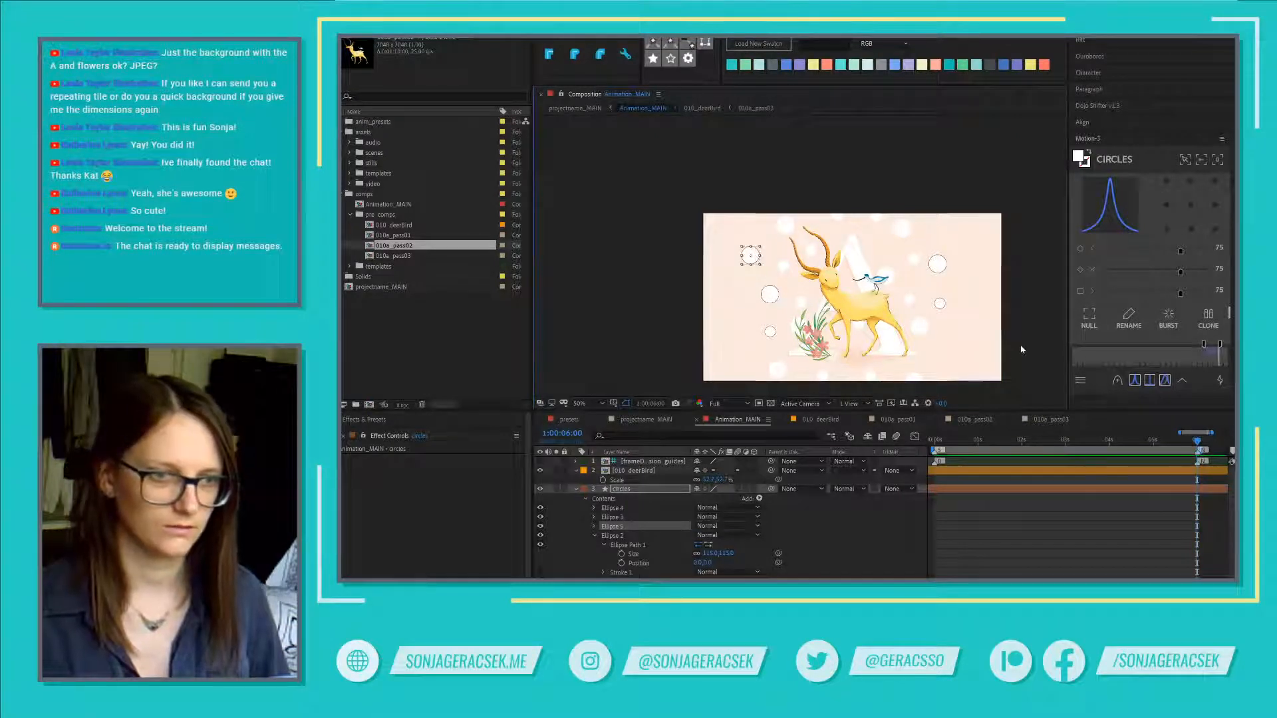
Step: Duplicate the small circle right of the deer and place the copy at the frame's top edge, above the large circle
{"action": "left_click", "coordinate": [939, 305]}
{"action": "key", "text": "ctrl+d"}
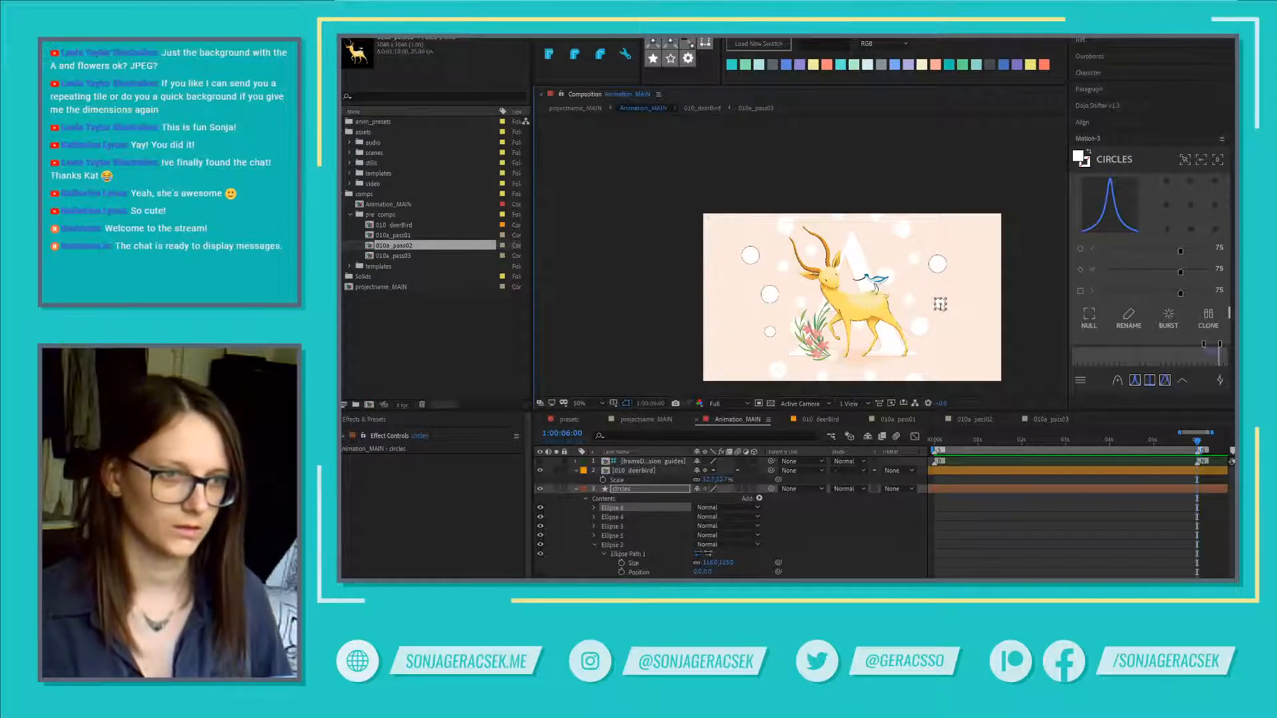
{"action": "left_click_drag", "start_coordinate": [940, 305], "coordinate": [939, 218]}
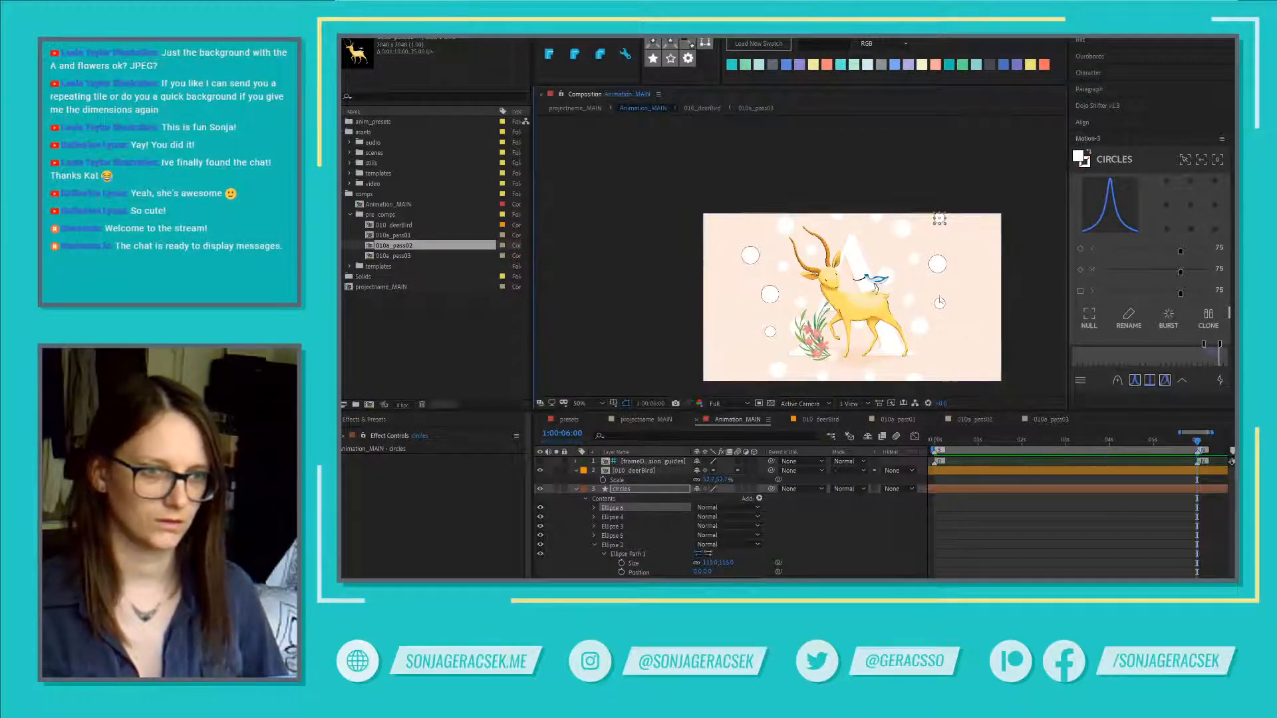
Step: Duplicate the small circle at the canvas's upper edge, place the copy near the lower-right corner, and nudge the original slightly left
{"action": "key", "text": "ctrl+d"}
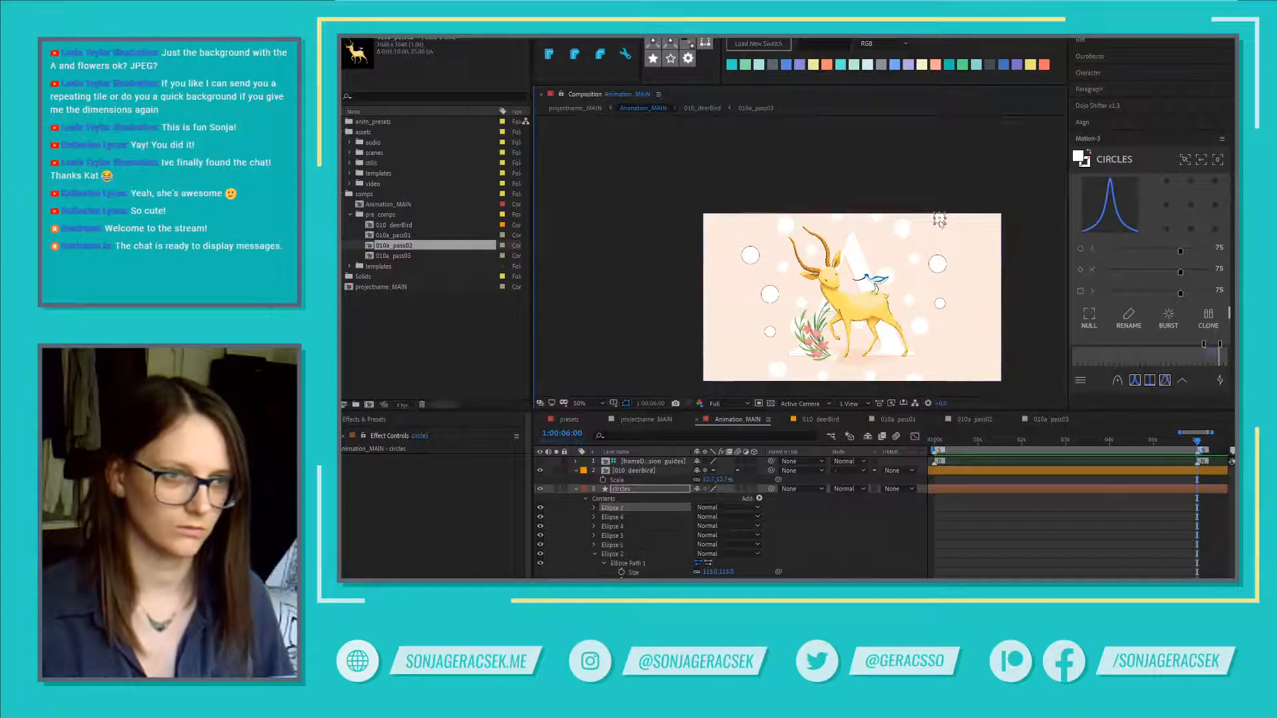
{"action": "left_click_drag", "start_coordinate": [939, 219], "coordinate": [951, 364]}
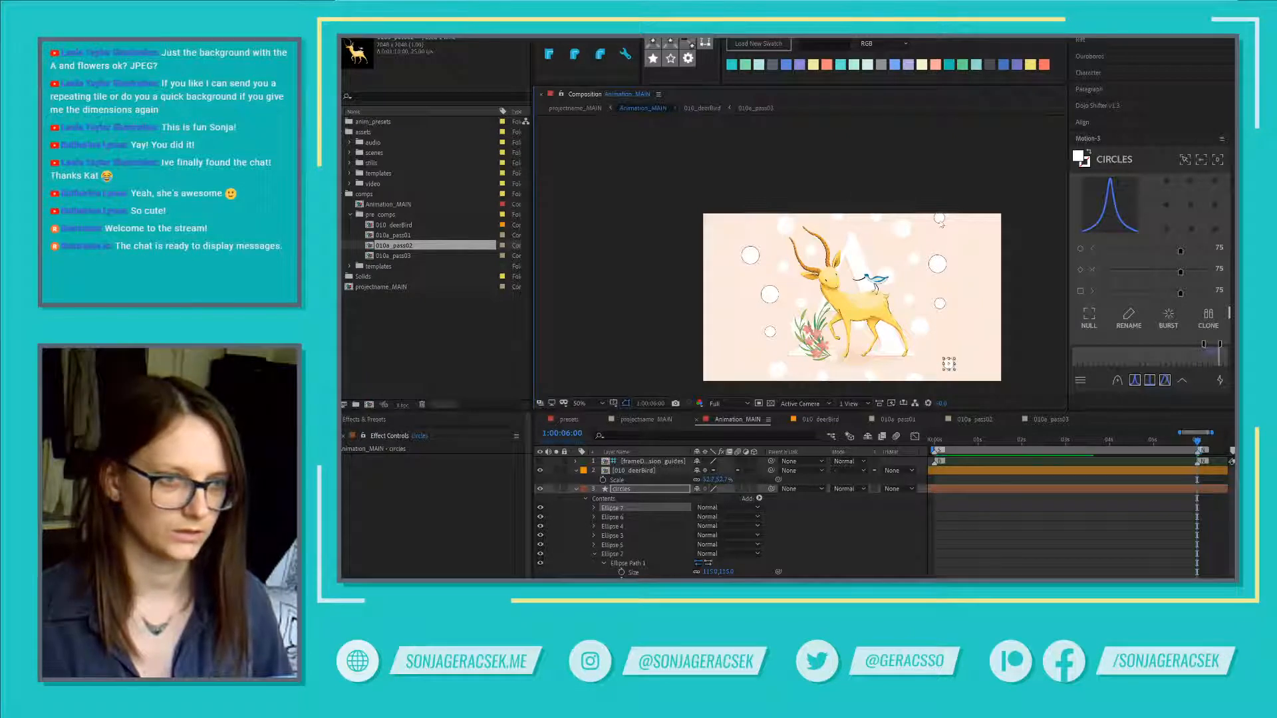
{"action": "left_click", "coordinate": [933, 220]}
{"action": "left_click_drag", "start_coordinate": [935, 223], "coordinate": [937, 223]}
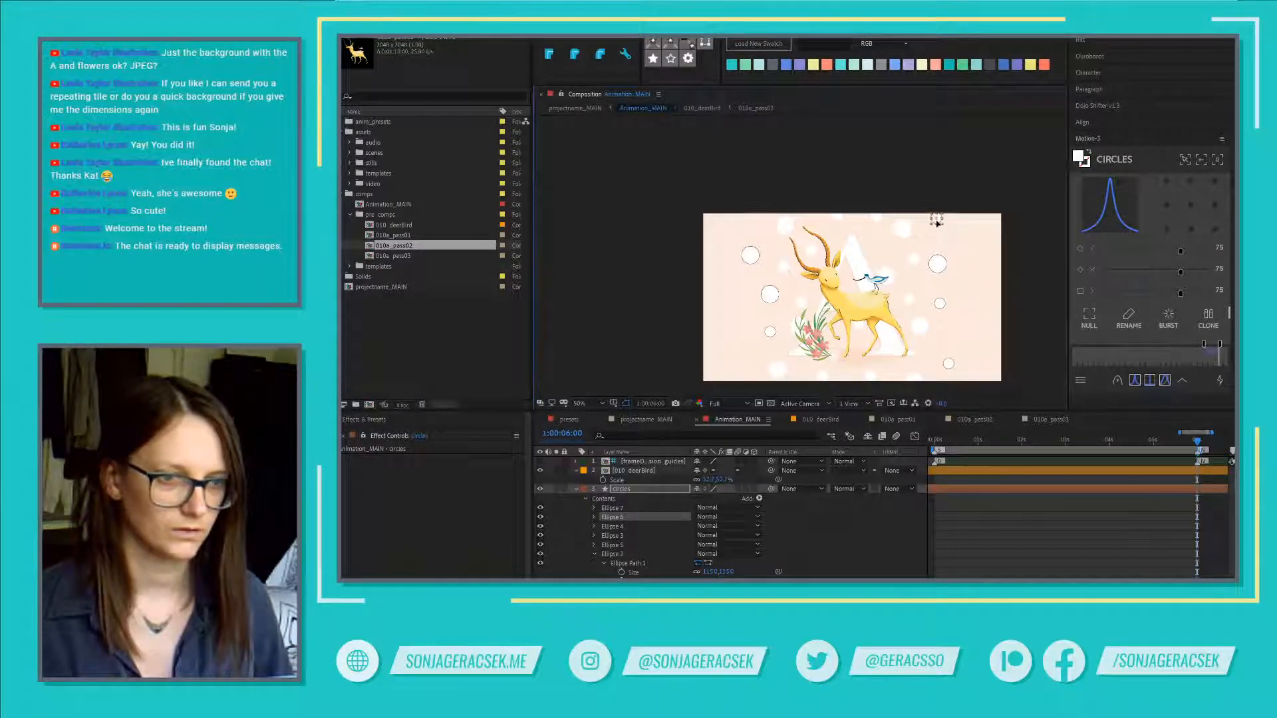
Step: Move the circles layer above the 010_deerBird layer in the stacking order
{"action": "left_click", "coordinate": [668, 470]}
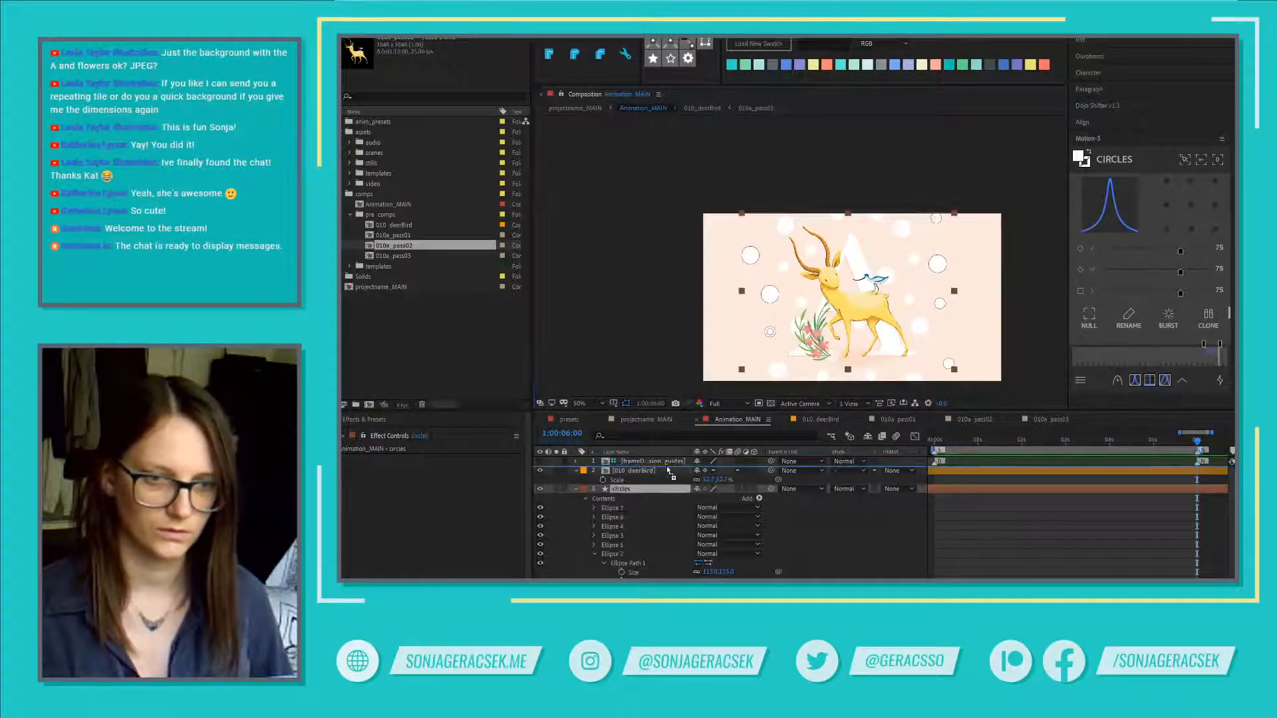
{"action": "left_click_drag", "start_coordinate": [667, 471], "coordinate": [667, 468]}
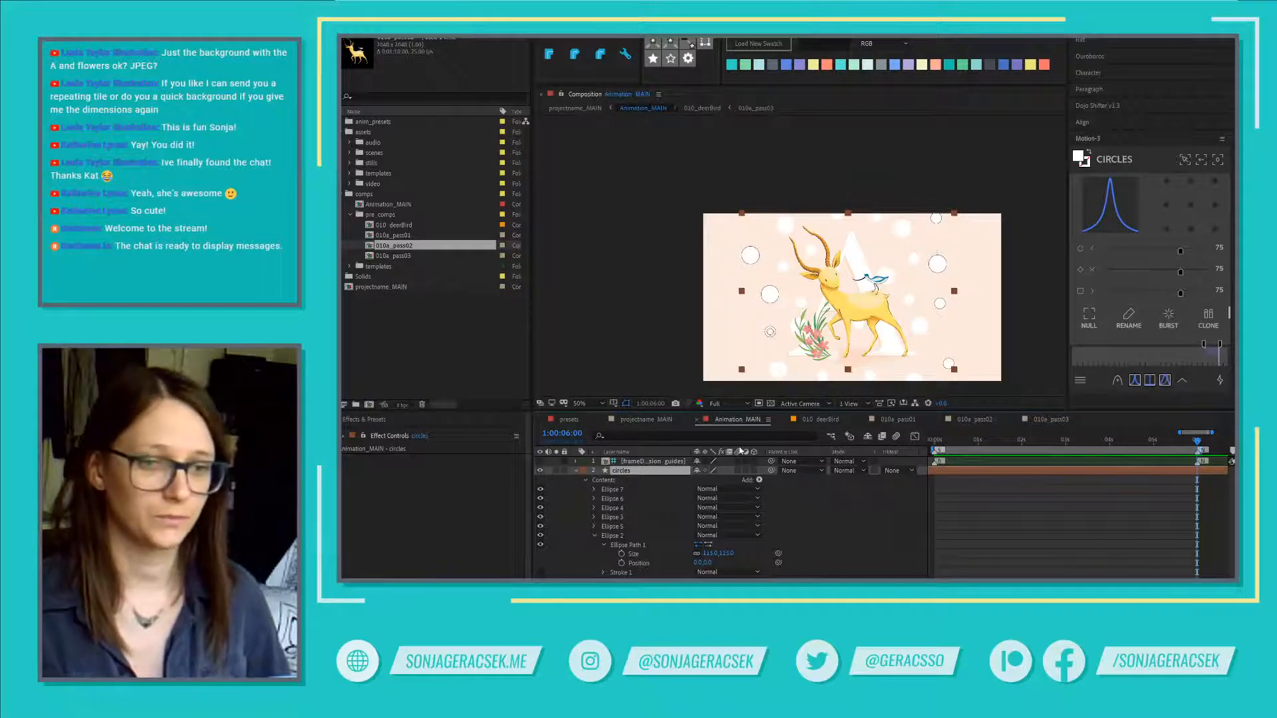
Step: Shift the small lower-right and upper-right circles slightly right, and raise the large circle near the canvas's upper-left corner
{"action": "left_click", "coordinate": [612, 490]}
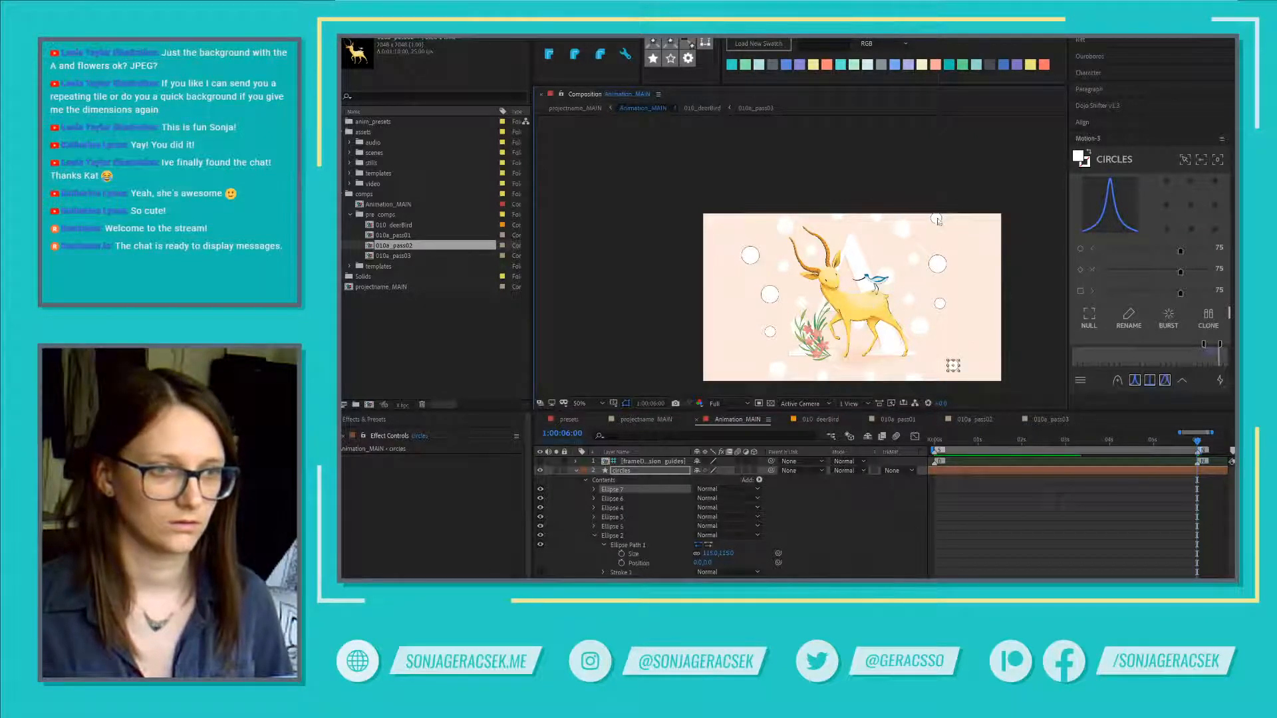
{"action": "left_click_drag", "start_coordinate": [935, 218], "coordinate": [943, 220]}
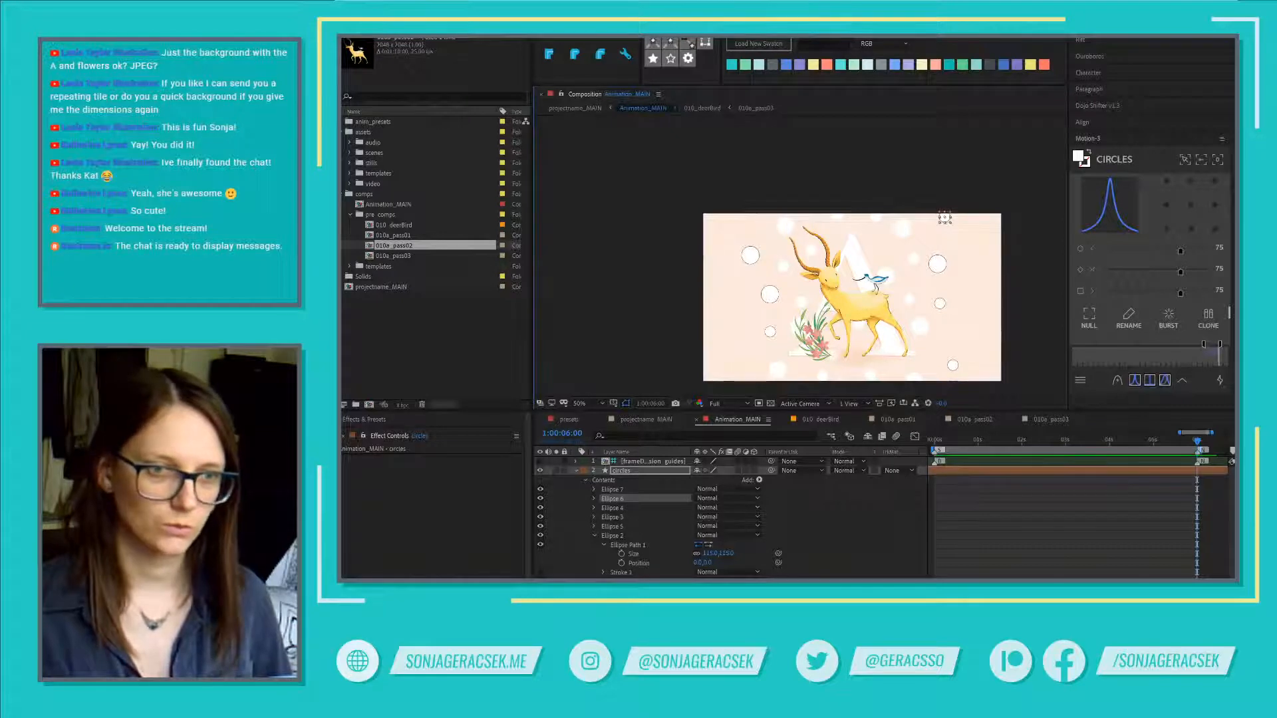
{"action": "left_click", "coordinate": [750, 254]}
{"action": "left_click_drag", "start_coordinate": [750, 254], "coordinate": [750, 248]}
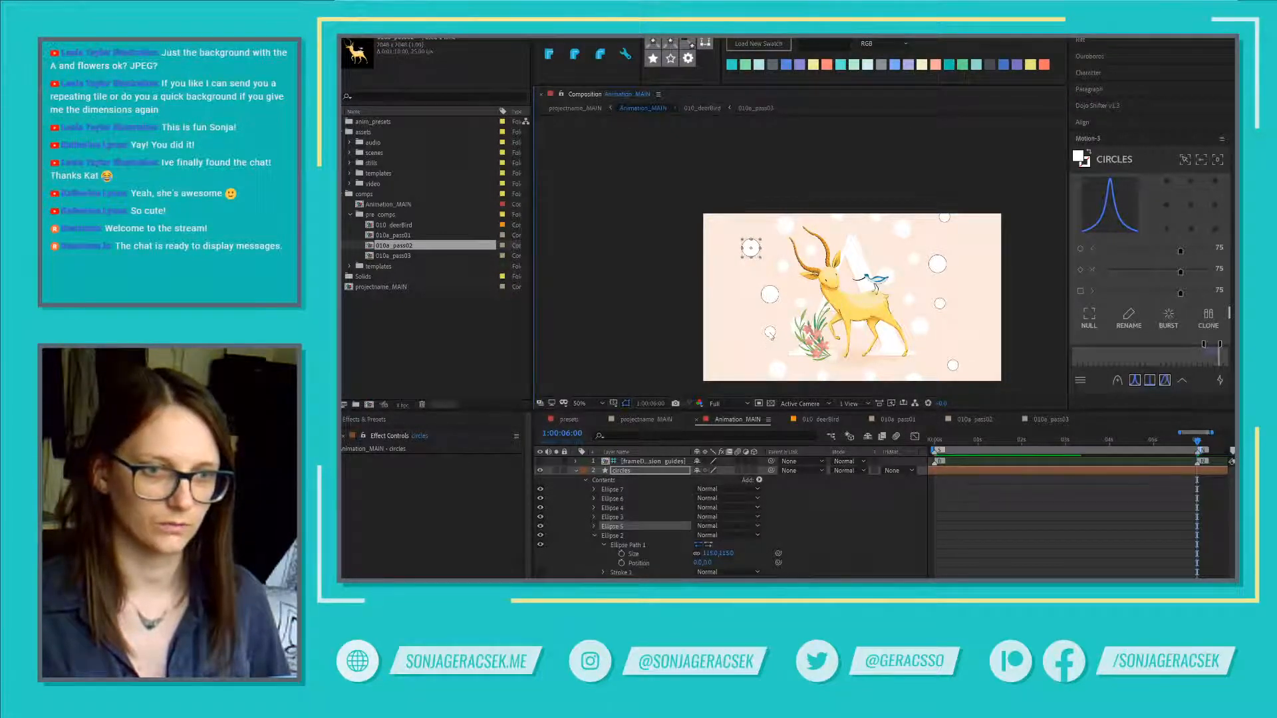
Step: Duplicate the small circle beside the flowers and place the copy below and to the left of it
{"action": "left_click", "coordinate": [769, 332]}
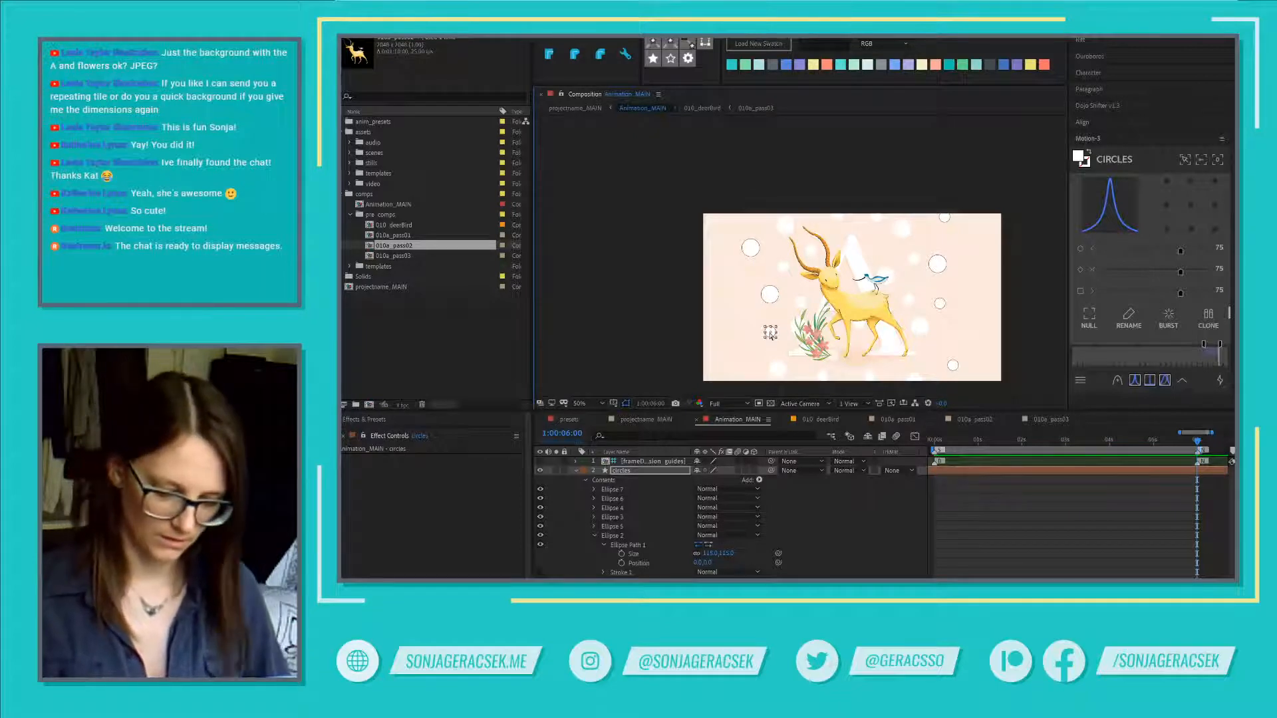
{"action": "left_click_drag", "start_coordinate": [770, 333], "coordinate": [751, 358]}
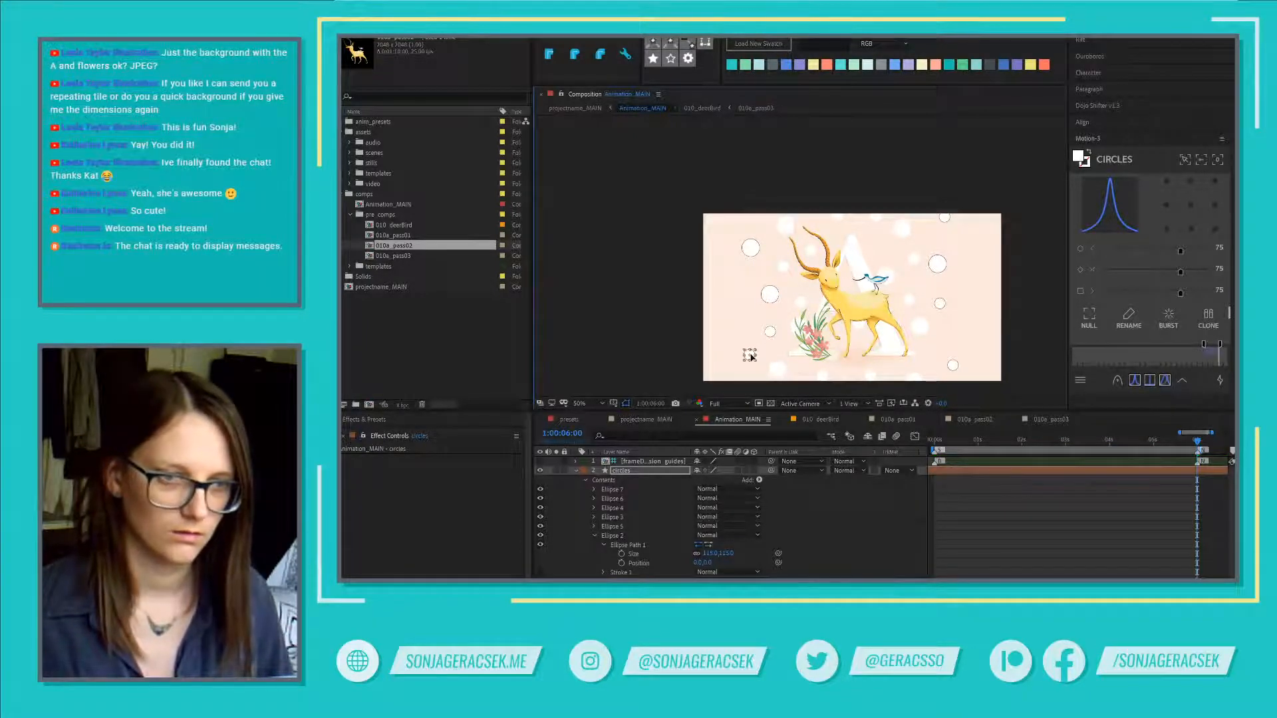
Step: Deselect the circles layer and collapse its properties
{"action": "left_click", "coordinate": [1023, 528]}
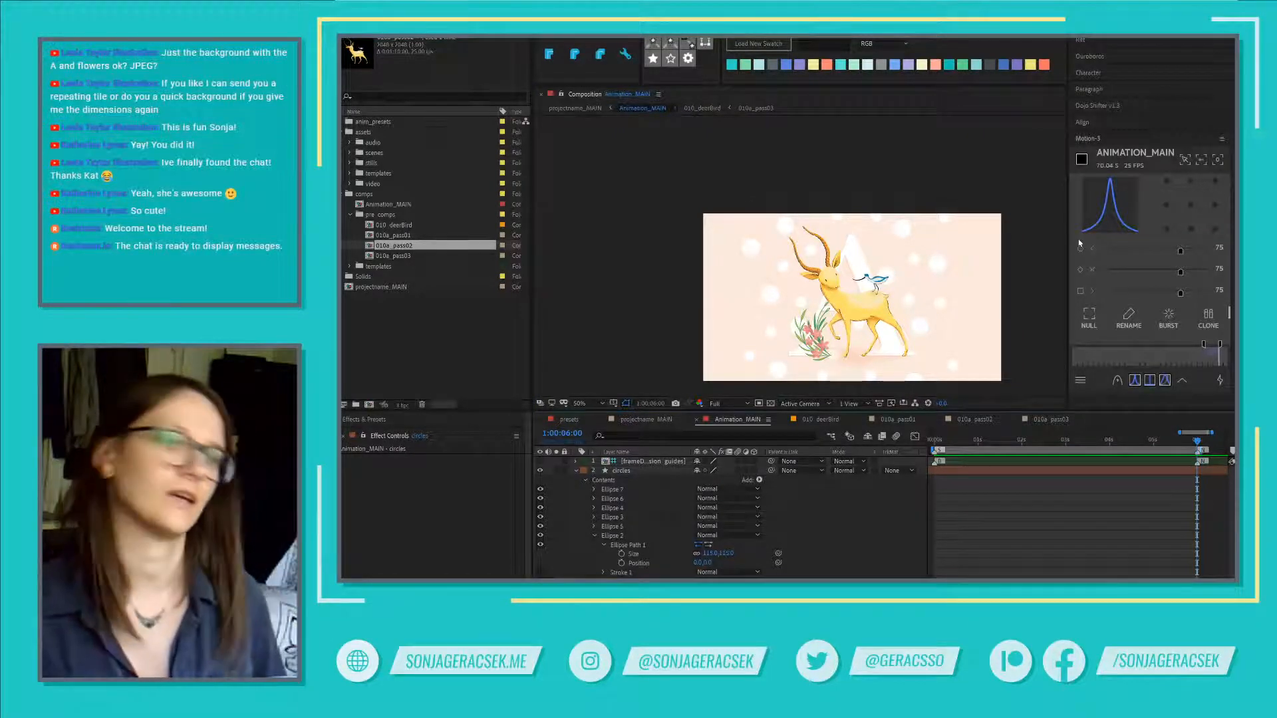
{"action": "left_click", "coordinate": [981, 471]}
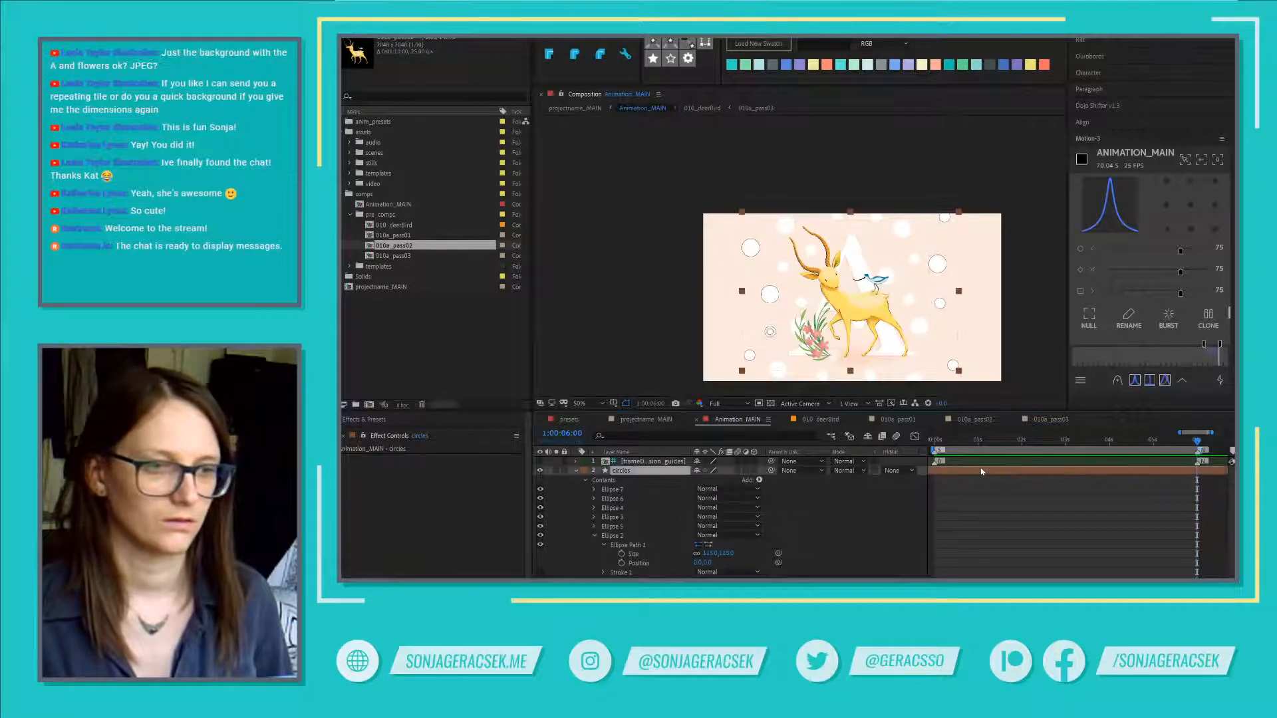
{"action": "left_click", "coordinate": [886, 566]}
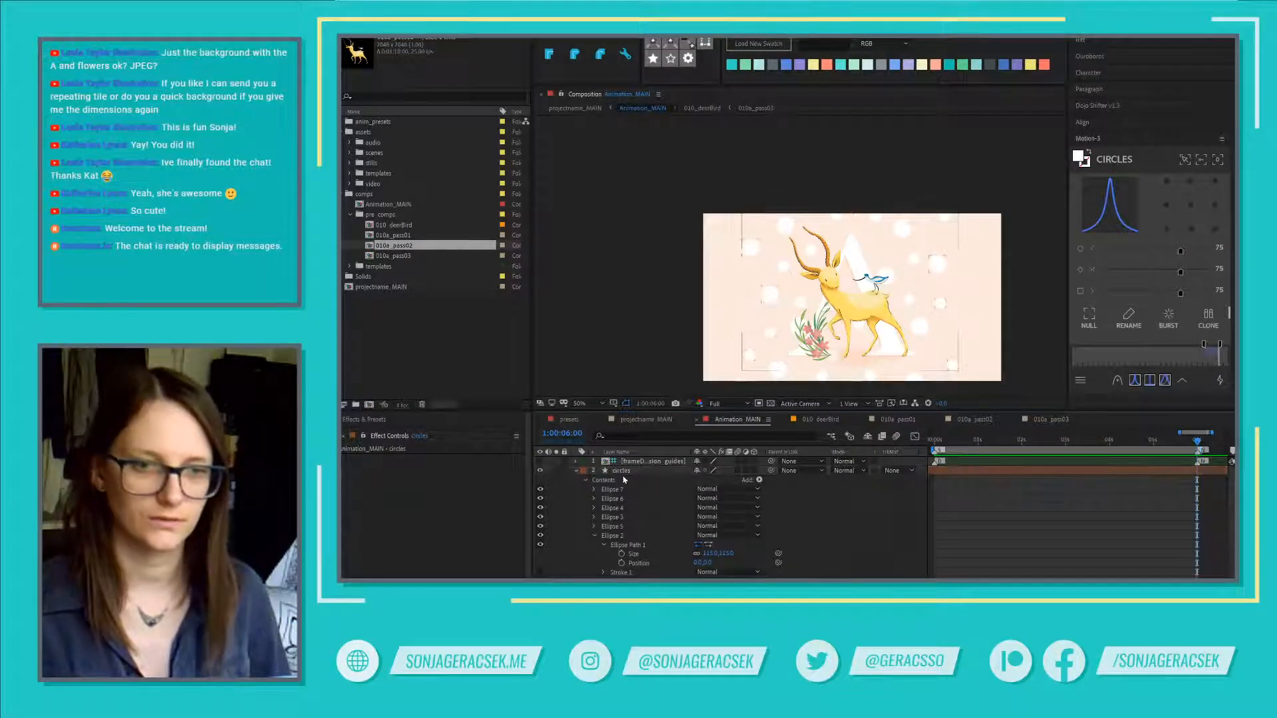
{"action": "left_click", "coordinate": [576, 471]}
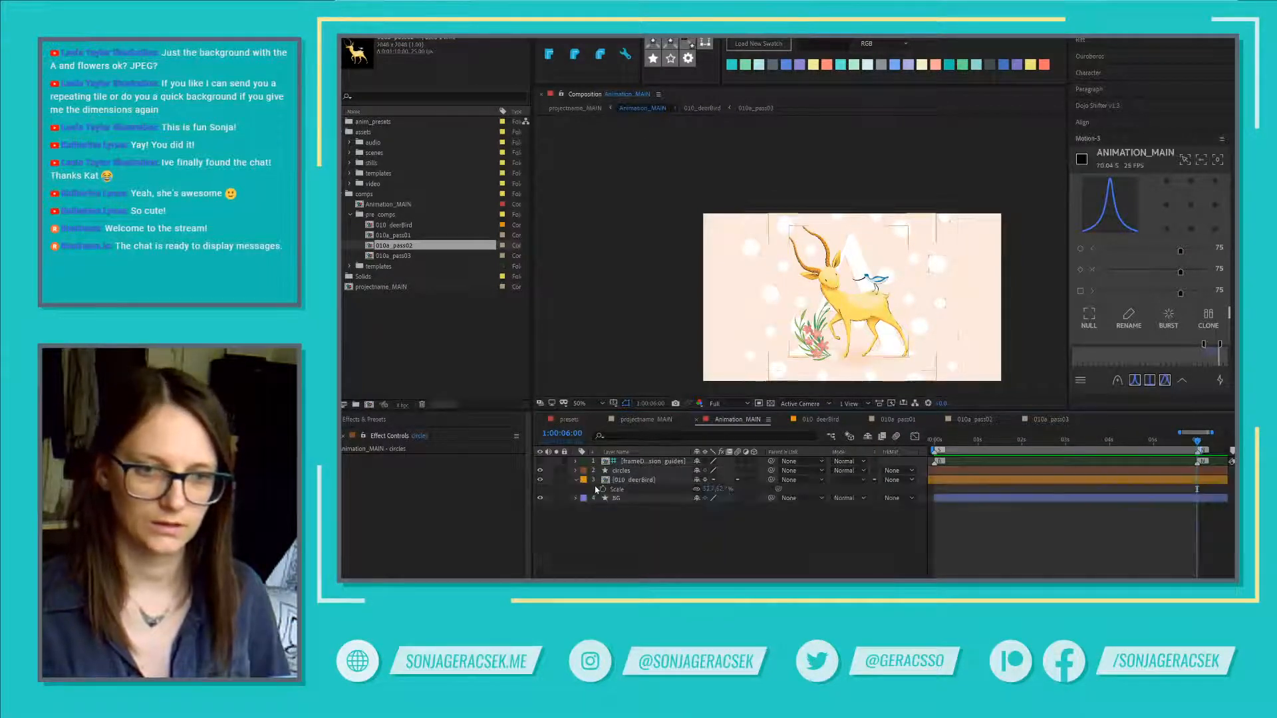
Step: Open the 010_deerBird precomposition from the layer stack
{"action": "double_click", "coordinate": [644, 481]}
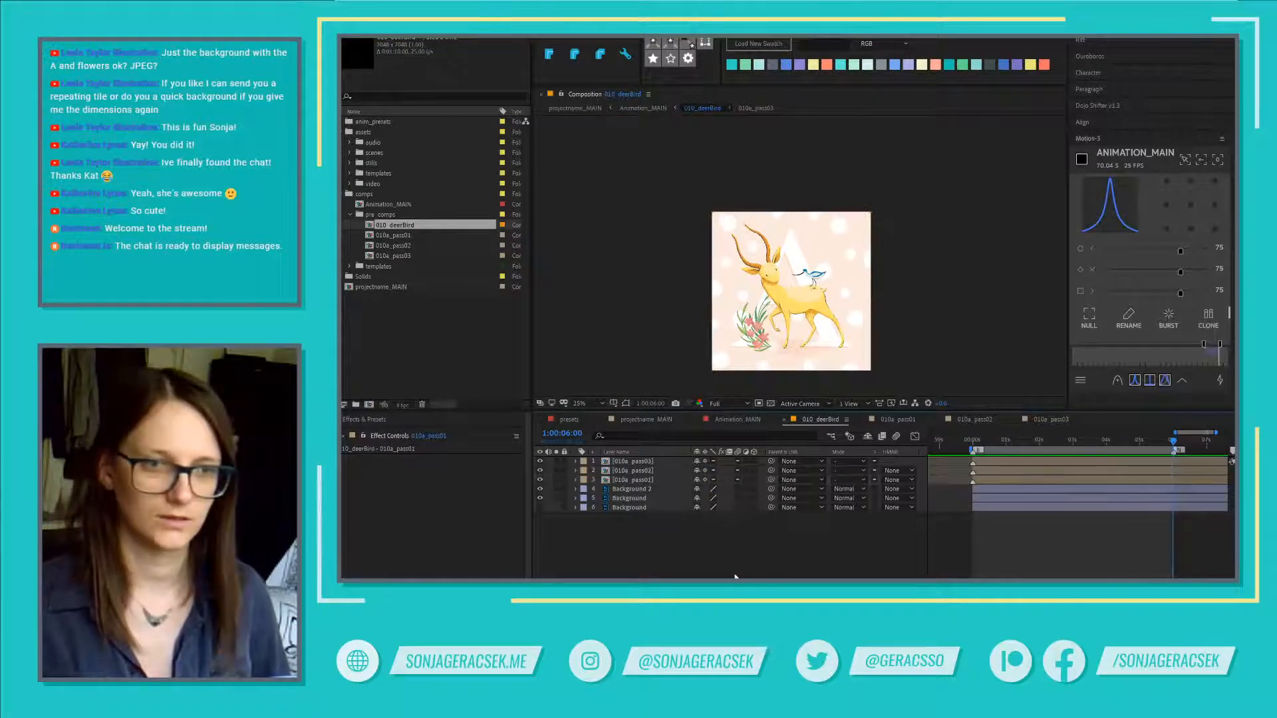
{"action": "scroll", "coordinate": [855, 280], "scroll_direction": "up", "scroll_amount": 2}
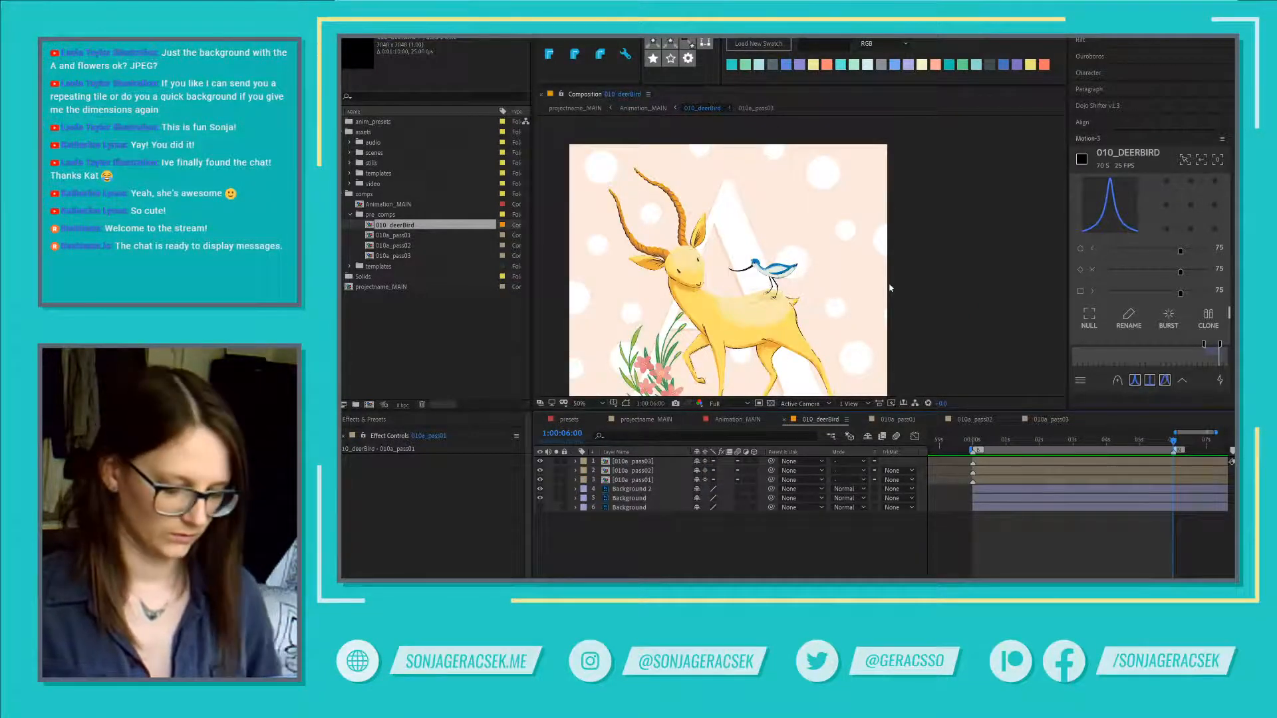
{"action": "key", "text": "shift+slash"}
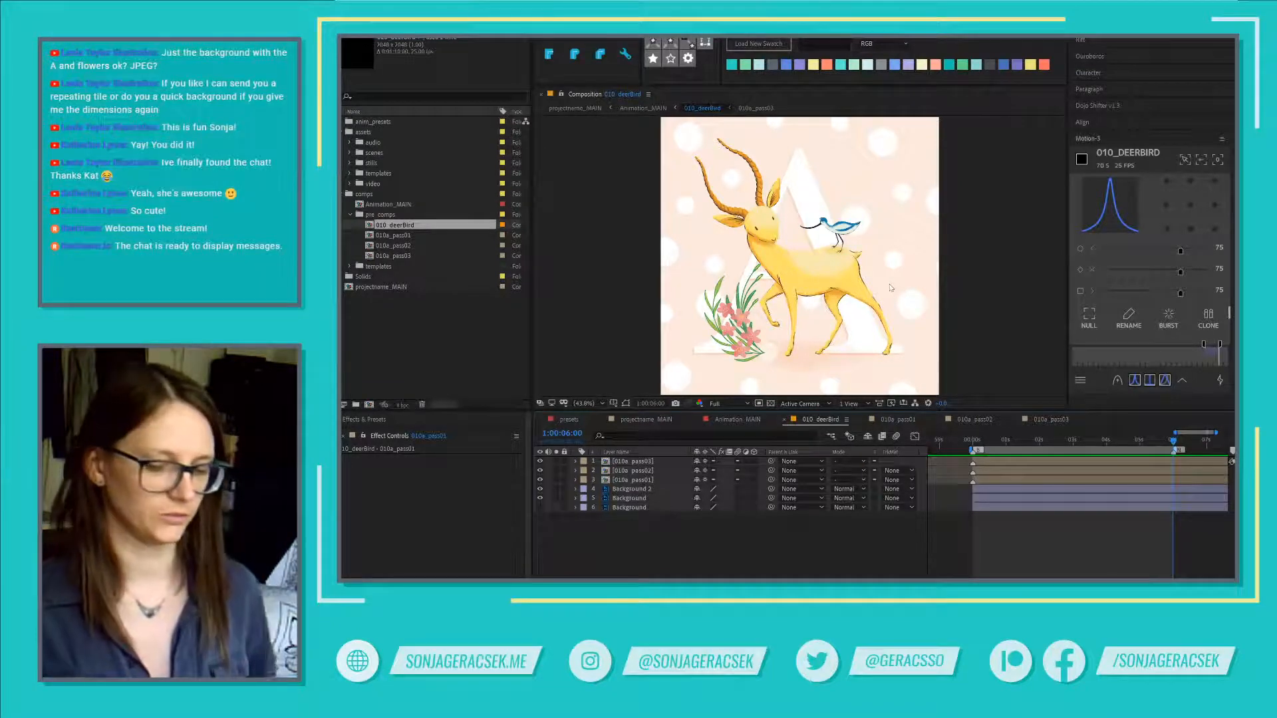
Step: Offset the 010a_pass02 layer so it starts at 1:00:00:10, ten frames after the composition's start
{"action": "left_click", "coordinate": [645, 479]}
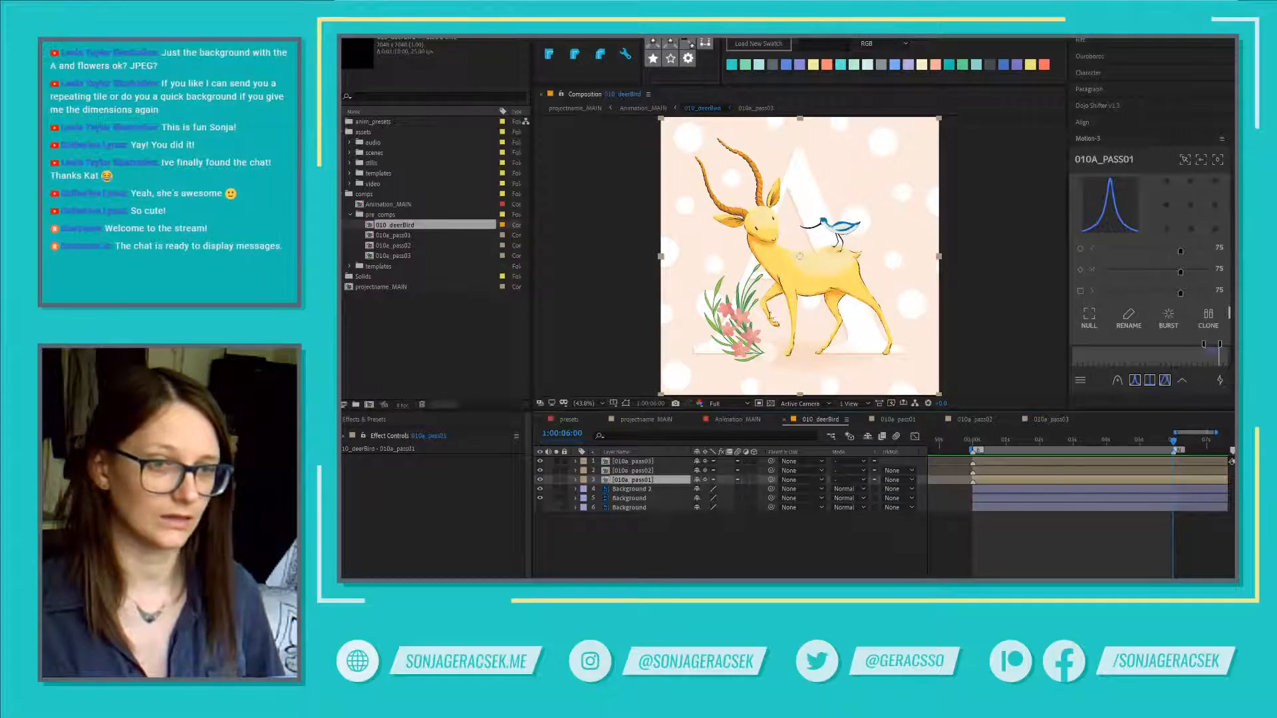
{"action": "left_click", "coordinate": [978, 441]}
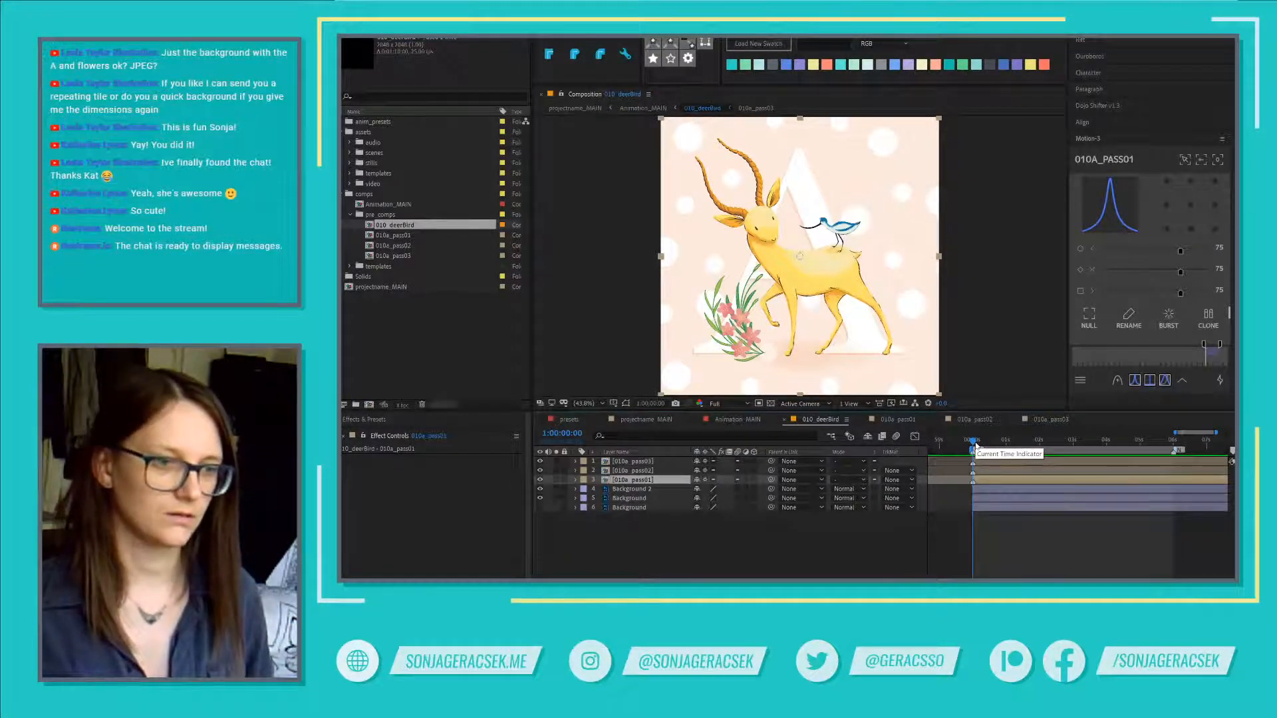
{"action": "key", "text": "space"}
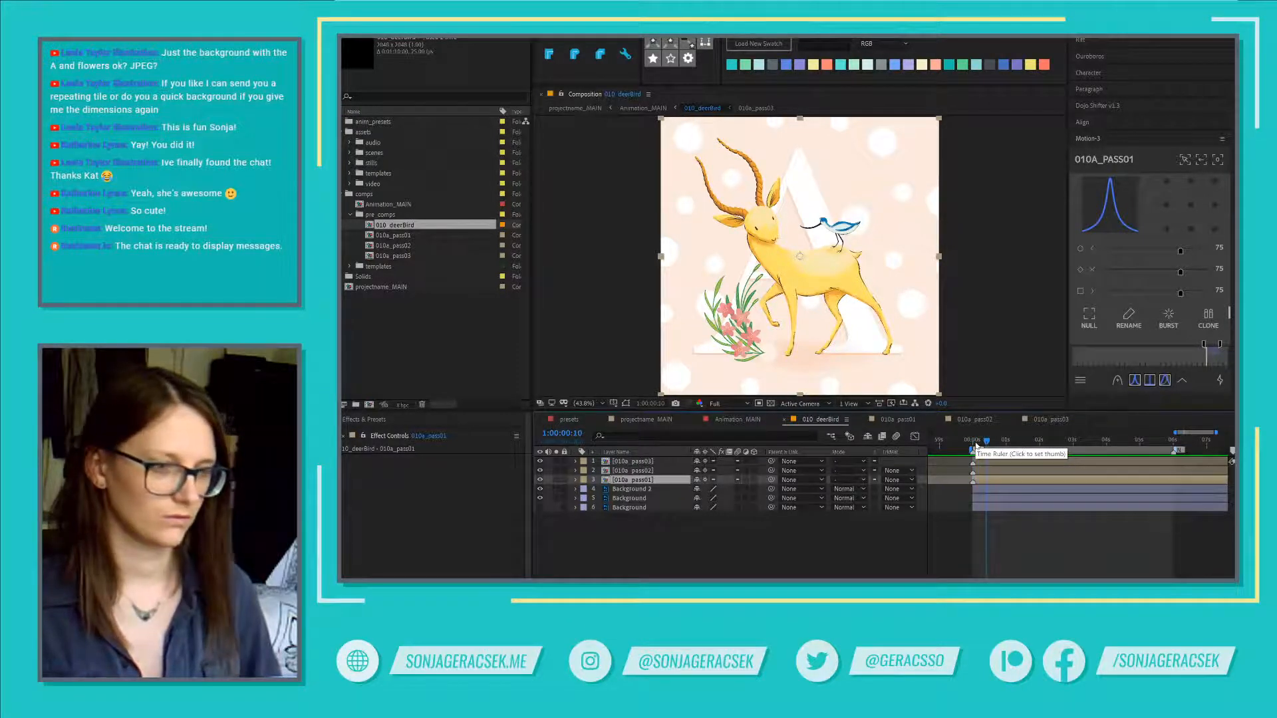
{"action": "left_click", "coordinate": [974, 443]}
{"action": "key", "text": "Page_Down"}
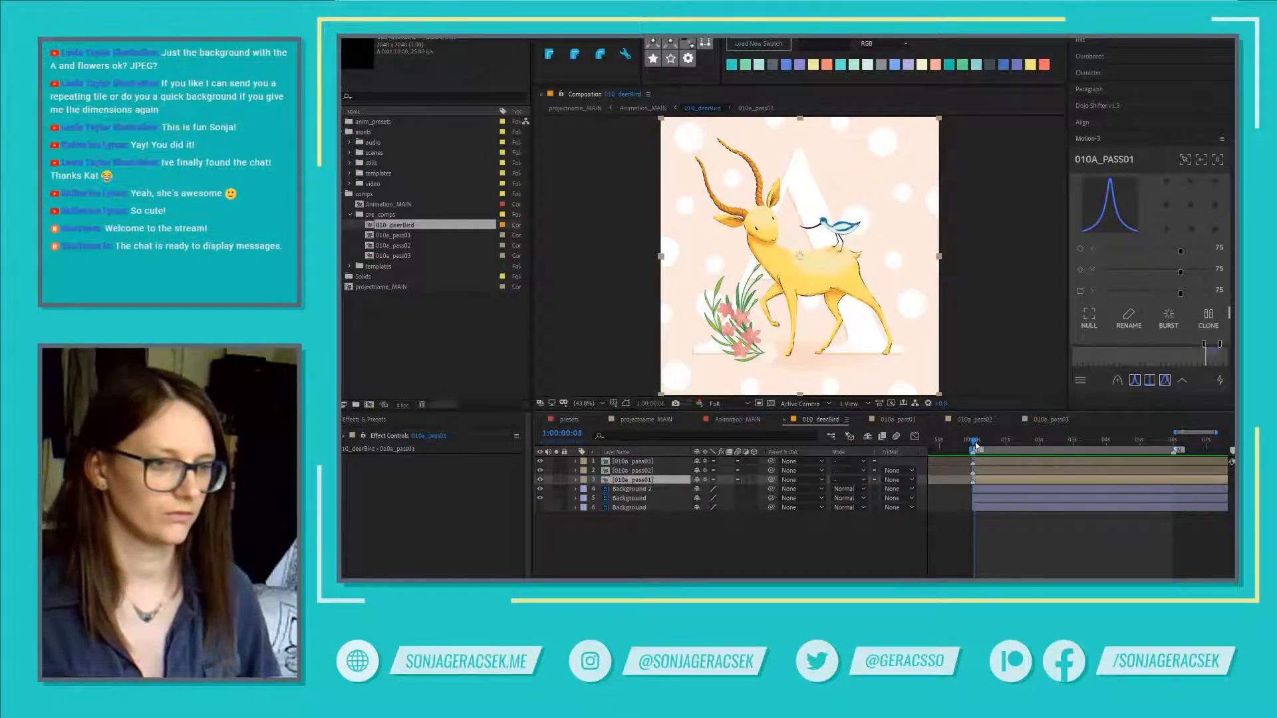
{"action": "key", "text": "shift+Page_Up"}
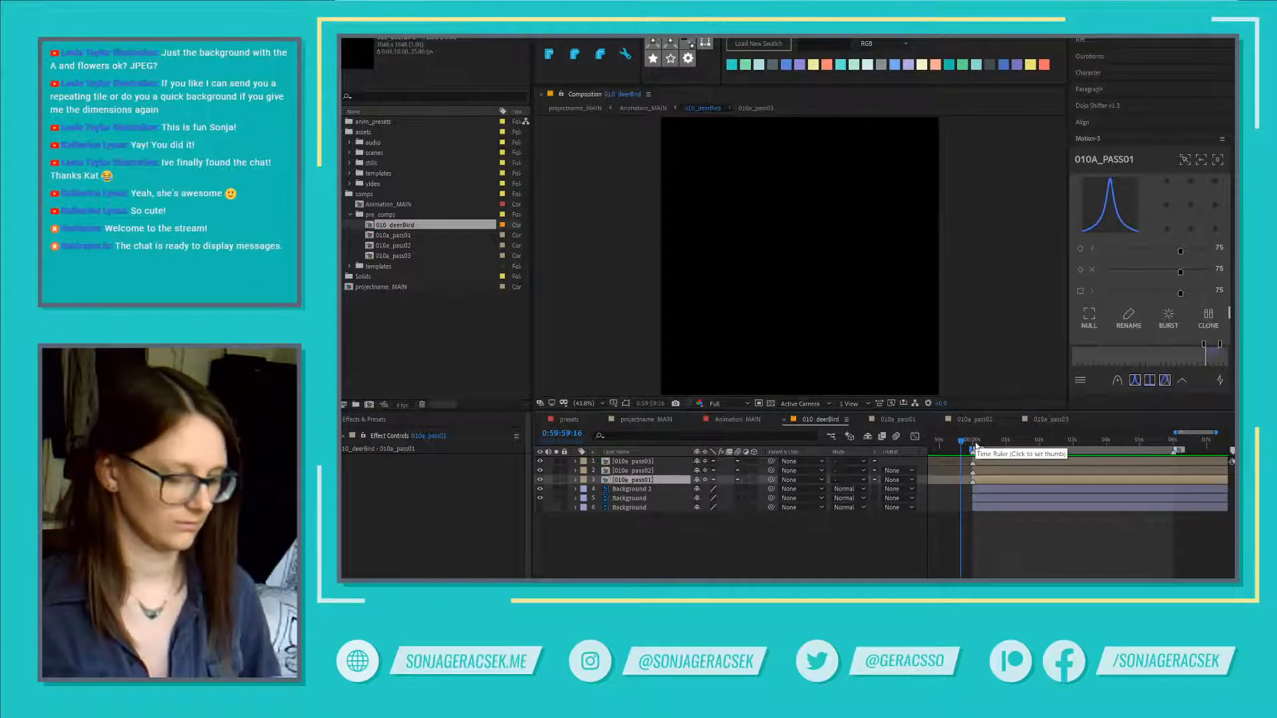
{"action": "key", "text": "space"}
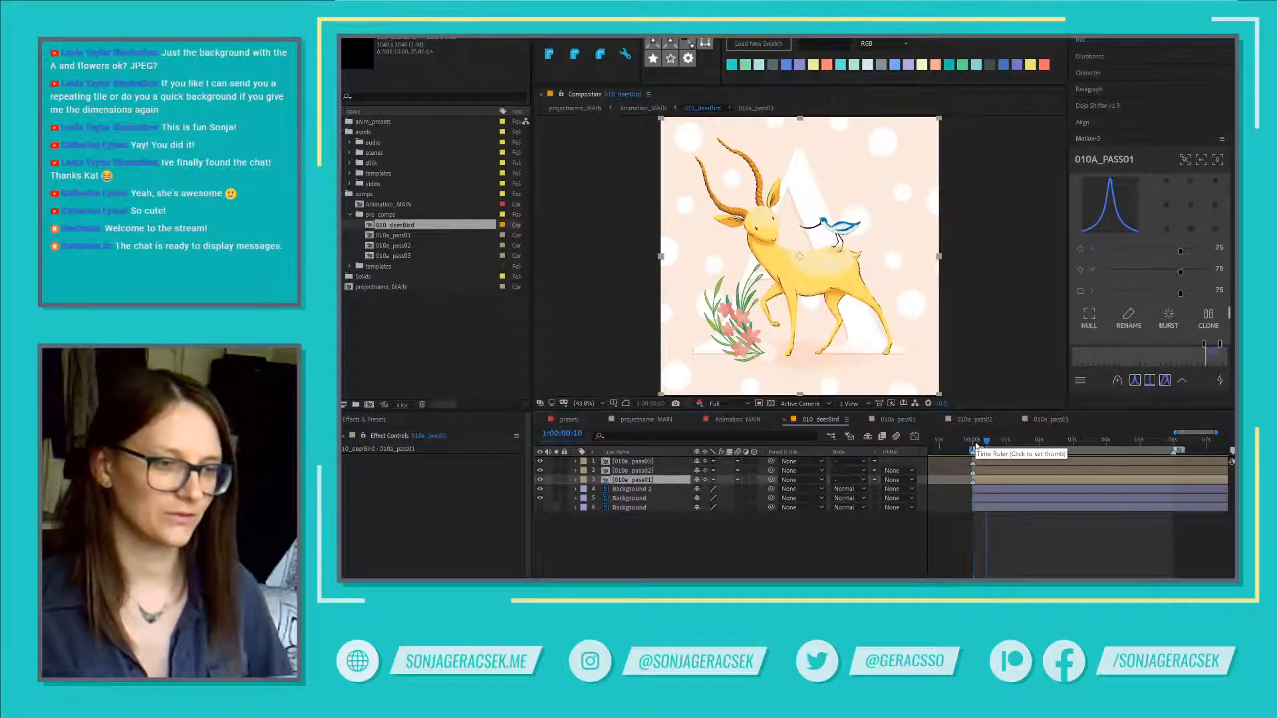
{"action": "left_click", "coordinate": [1005, 471]}
{"action": "key", "text": "["}
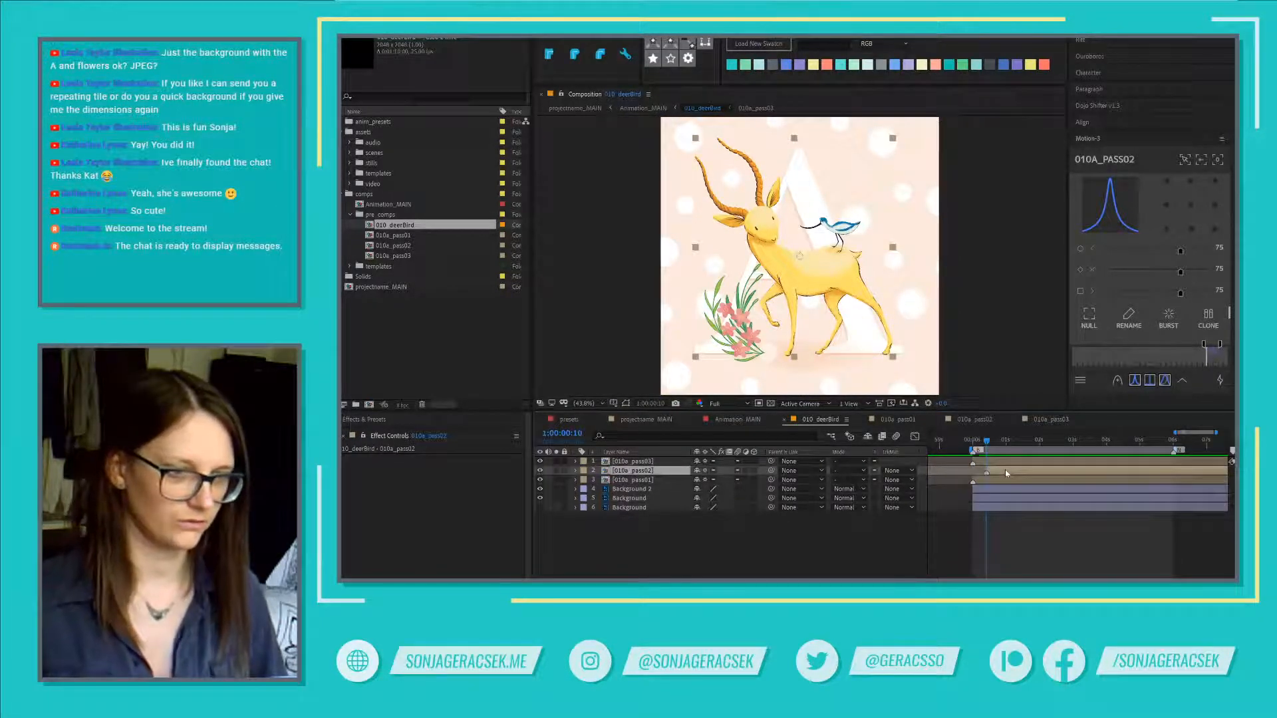
Step: Offset the 010a_pass03 layer so it starts at 1:00:00:20
{"action": "key", "text": "shift+Page_Down"}
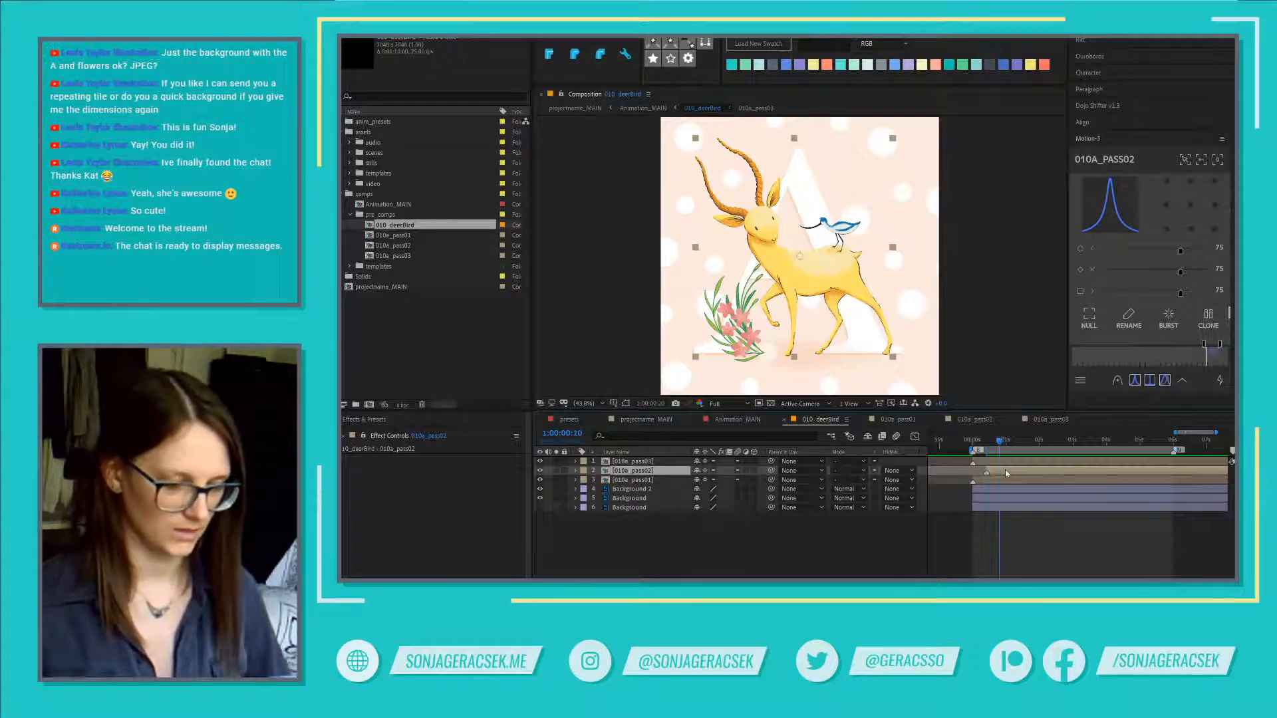
{"action": "left_click", "coordinate": [1002, 461]}
{"action": "key", "text": "["}
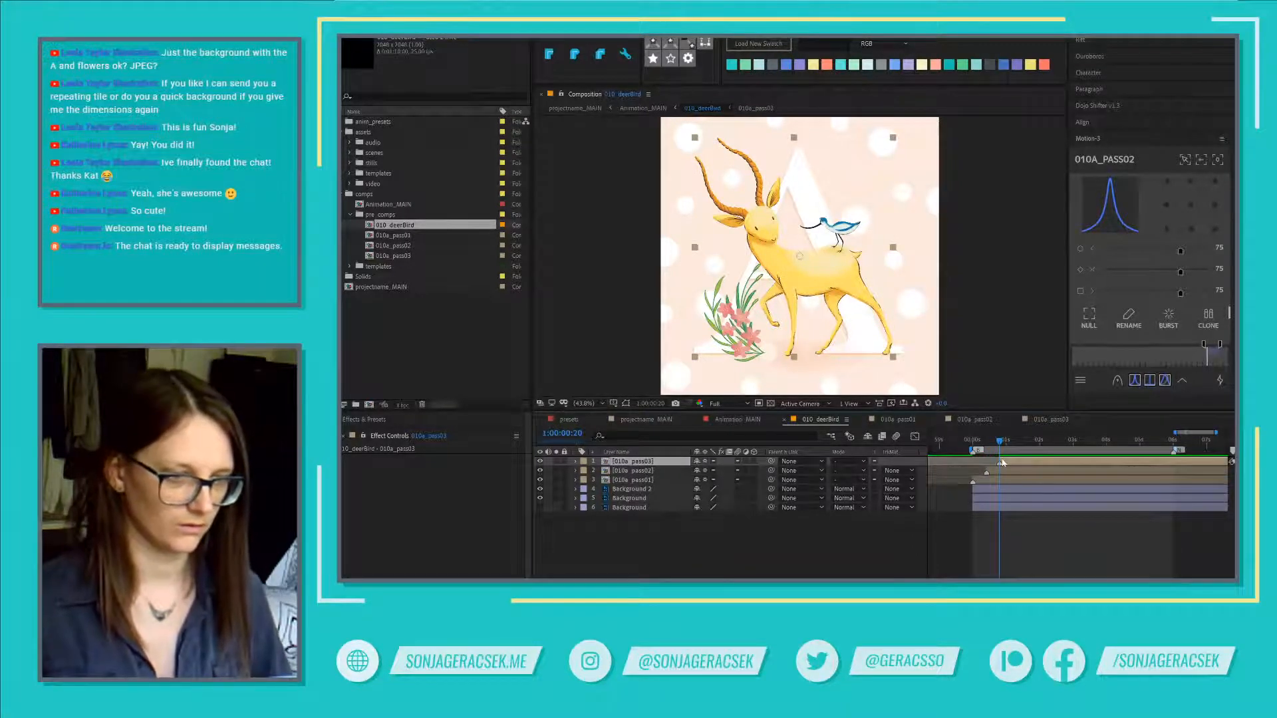
Step: End the work area at 1:00:01:05 and preview the staggered passes
{"action": "key", "text": "shift+Page_Down"}
{"action": "key", "text": "n"}
{"action": "key", "text": "space"}
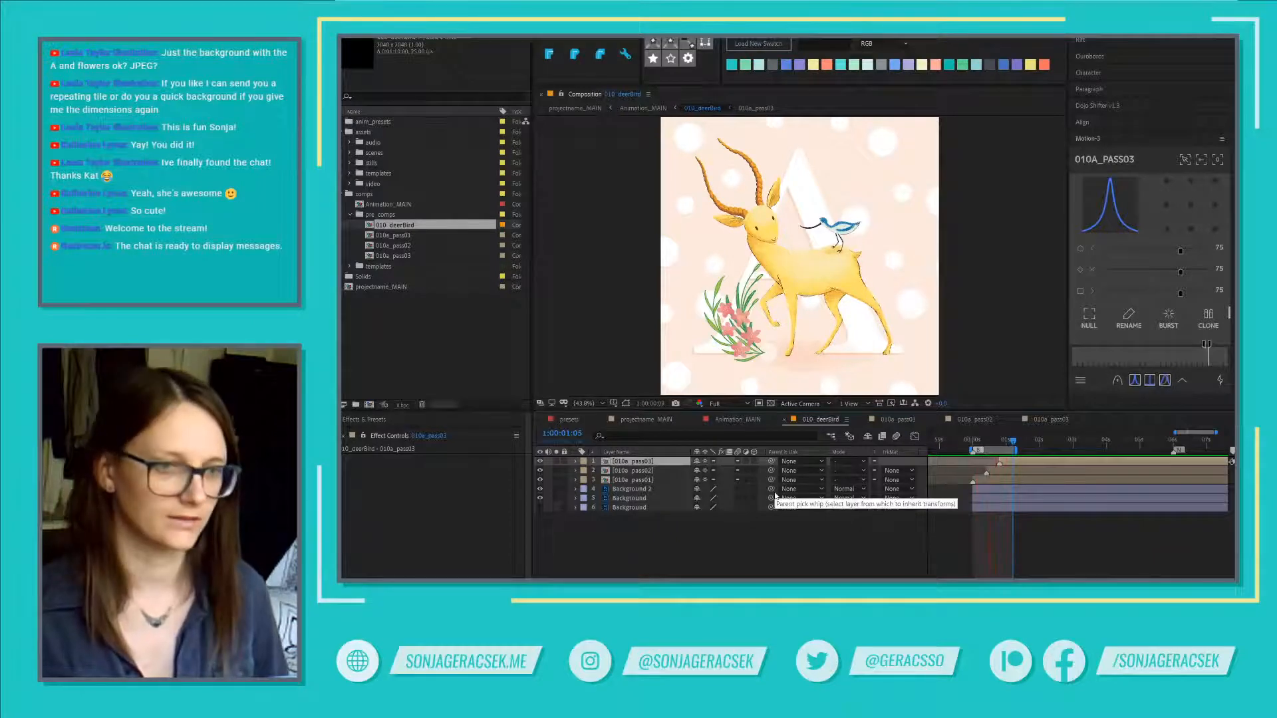
{"action": "key", "text": "space"}
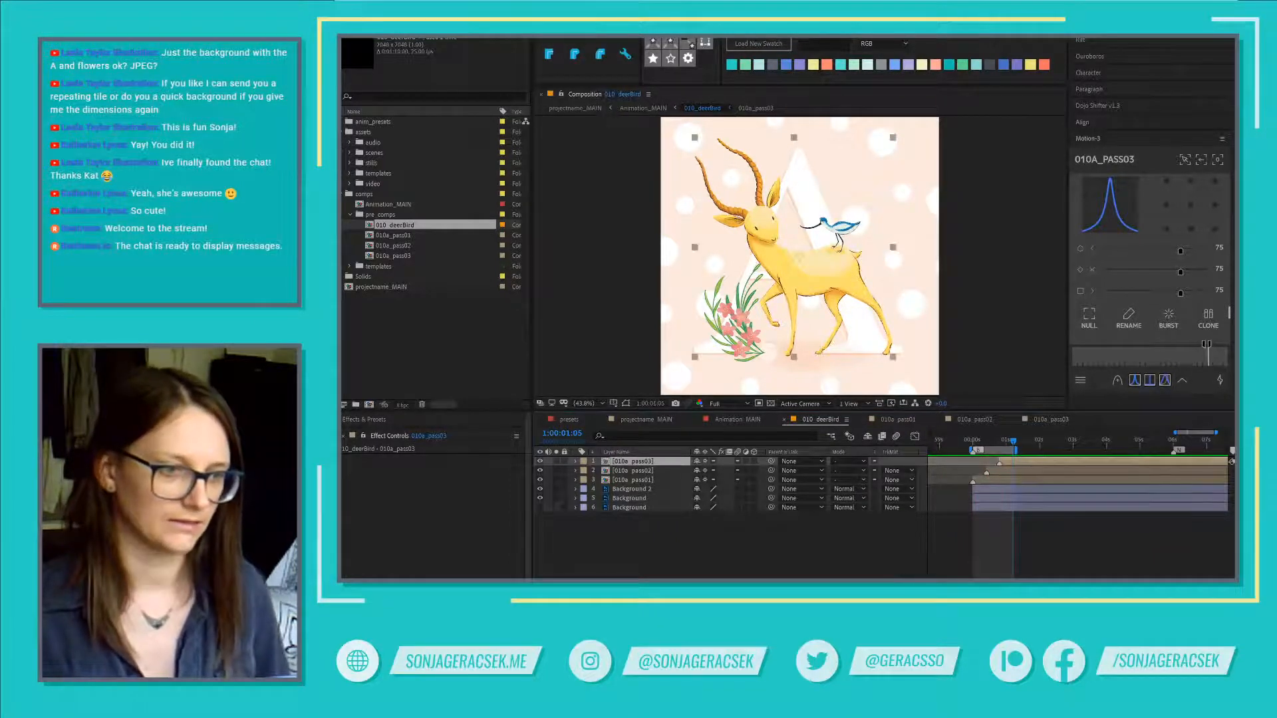
Step: Change the start of the 010a_pass02 layer to 1:00:00:05
{"action": "left_click", "coordinate": [973, 444]}
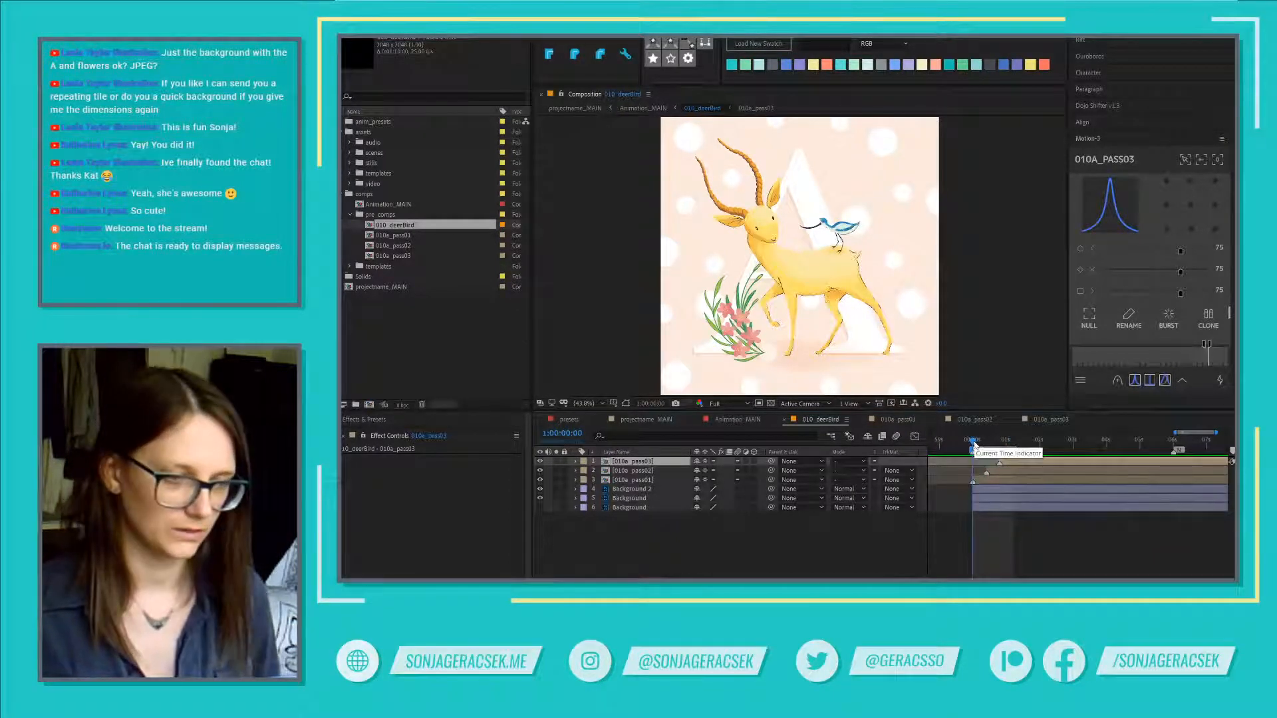
{"action": "left_click_drag", "start_coordinate": [975, 444], "coordinate": [975, 446]}
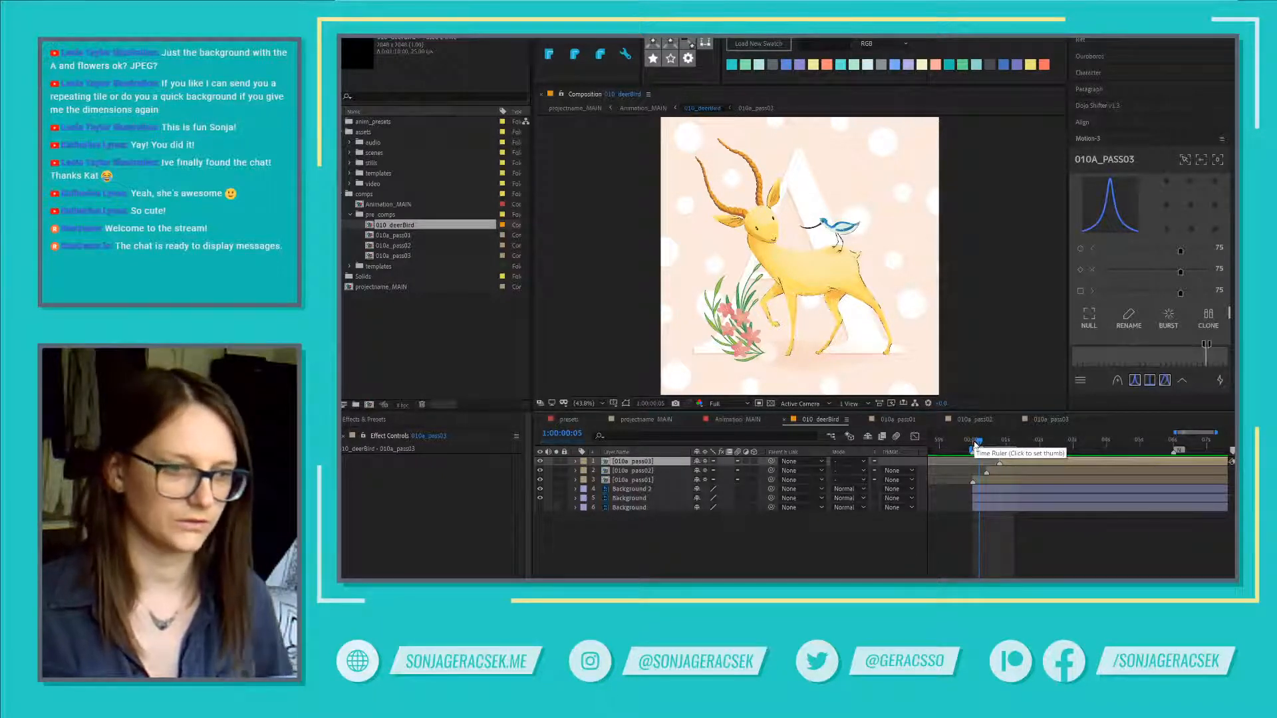
{"action": "left_click", "coordinate": [998, 472]}
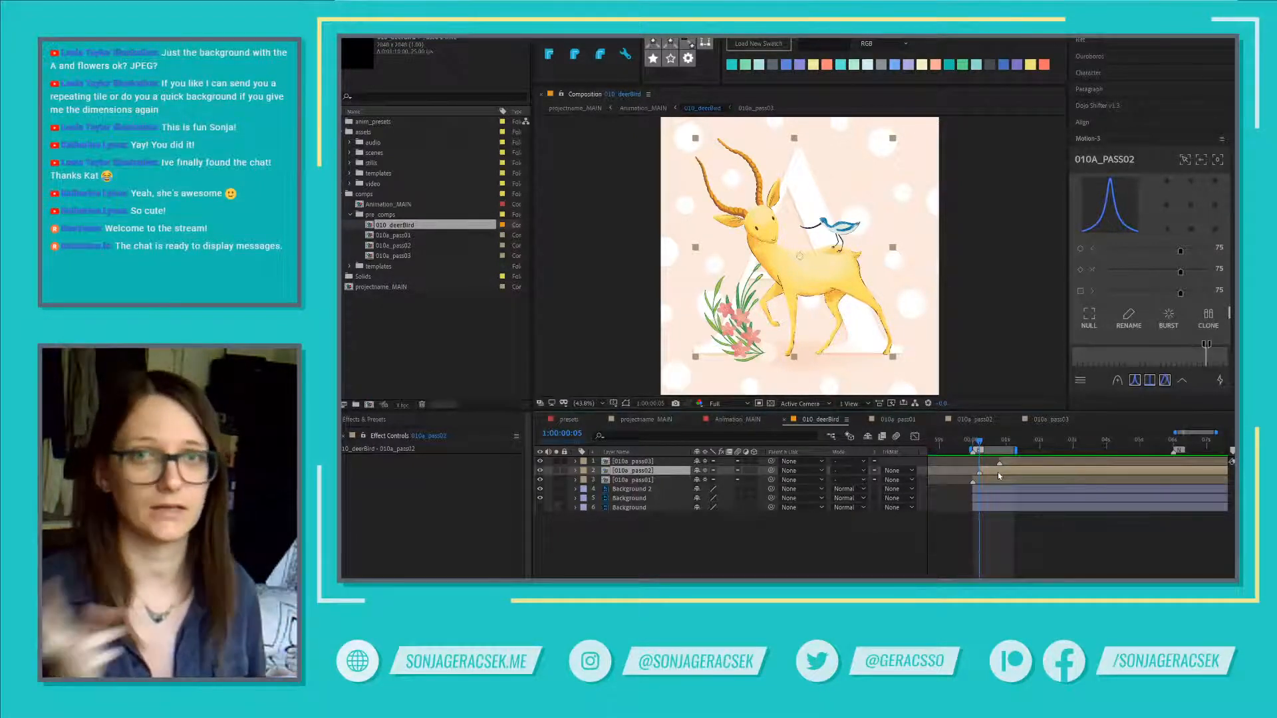
Step: Change the start of the 010a_pass03 layer to 1:00:00:10, five frames after 010a_pass02
{"action": "key", "text": "space"}
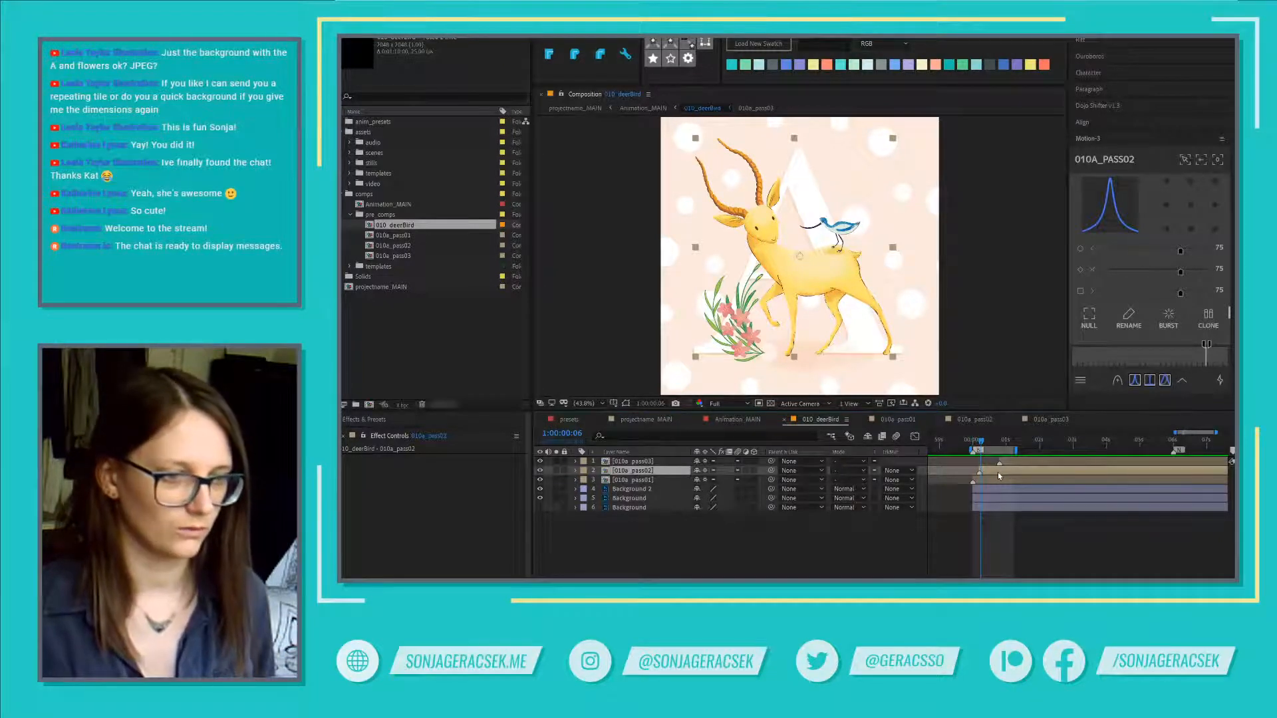
{"action": "left_click", "coordinate": [1015, 463]}
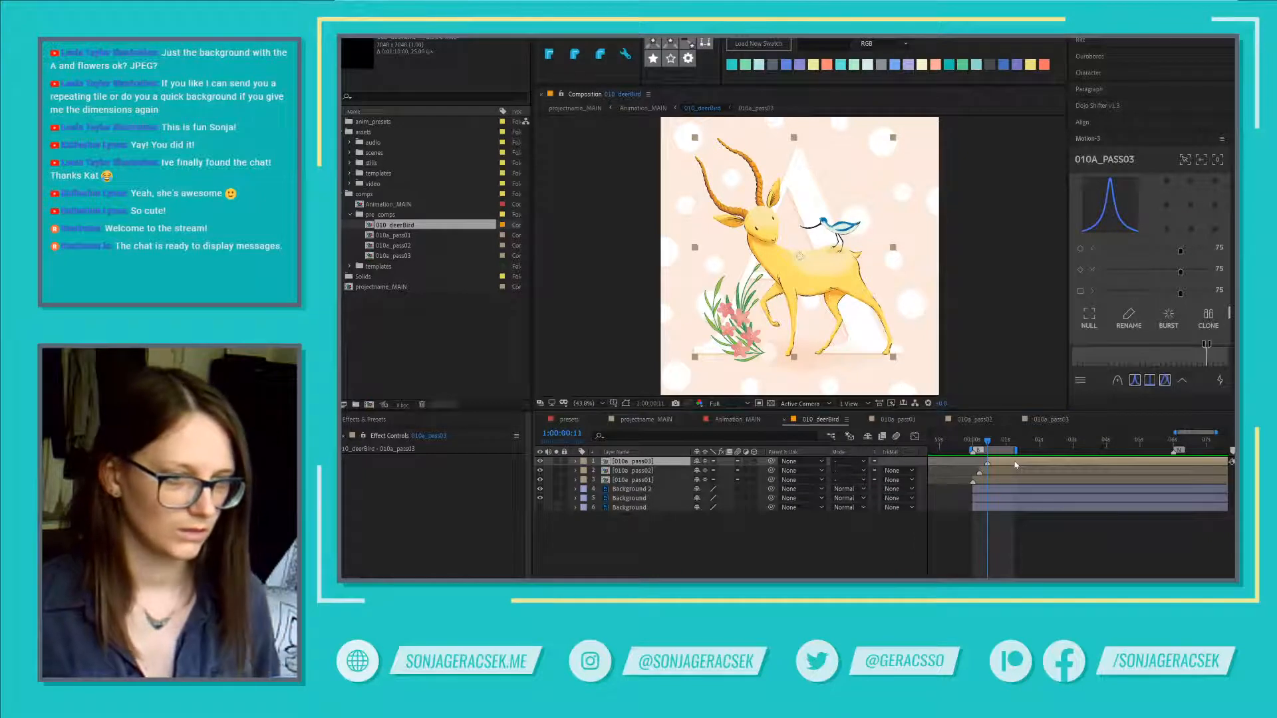
{"action": "scroll", "coordinate": [1002, 477], "scroll_direction": "up", "scroll_amount": 1}
{"action": "left_click", "coordinate": [956, 441]}
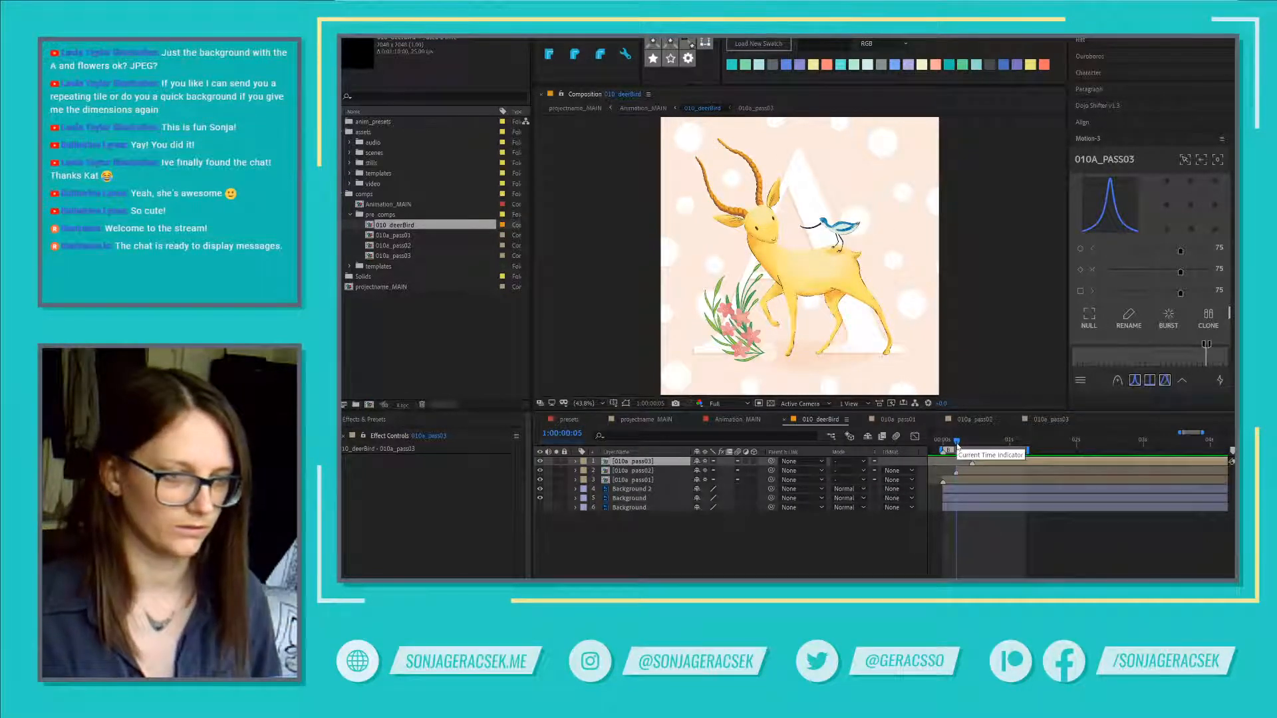
{"action": "key", "text": "Page_Down"}
{"action": "key", "text": "Page_Down"}
{"action": "key", "text": "Page_Down"}
{"action": "key", "text": "Page_Down"}
{"action": "key", "text": "Page_Down"}
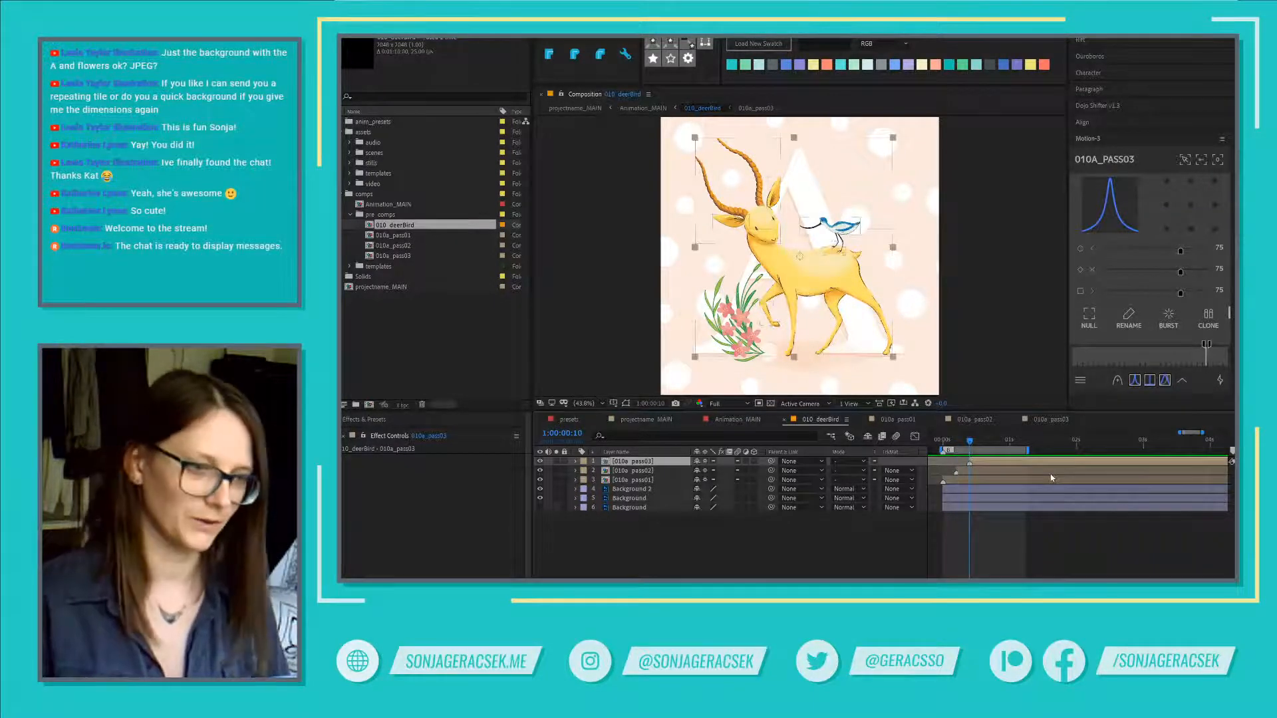
Step: End the work area at 1:00:00:15 and preview the staggered passes
{"action": "key", "text": "Page_Down"}
{"action": "key", "text": "Page_Down"}
{"action": "key", "text": "Page_Down"}
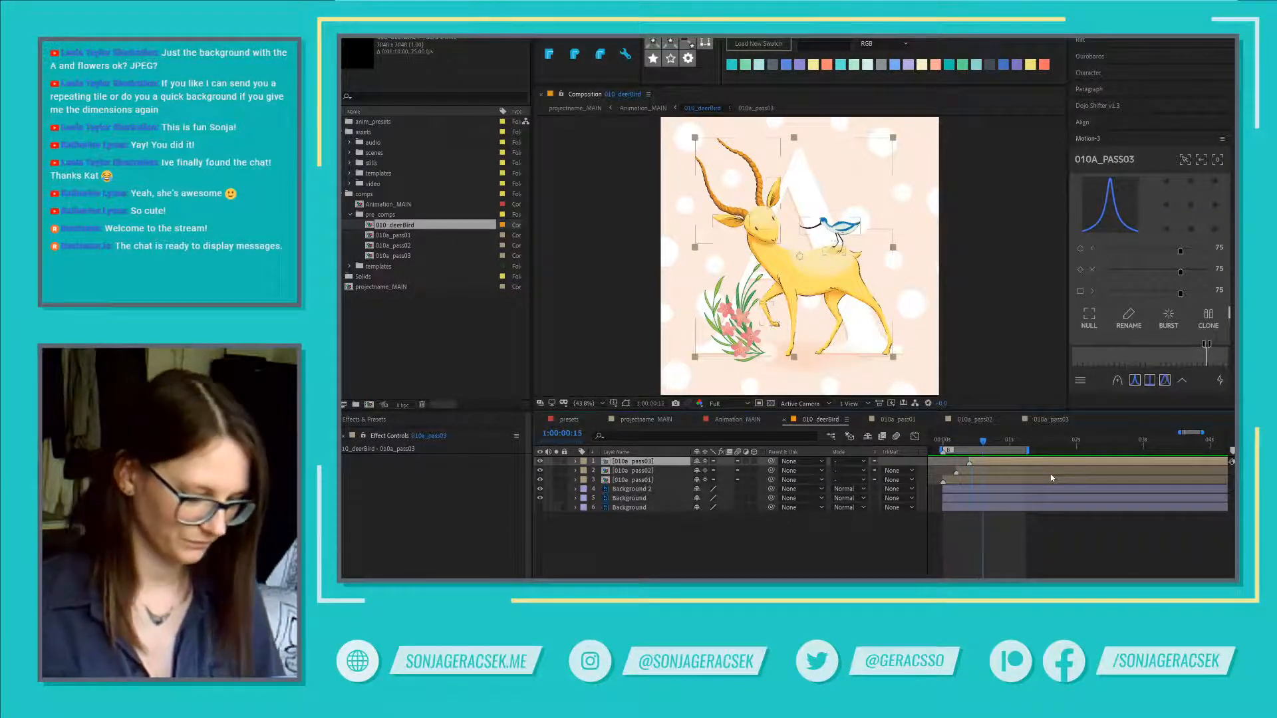
{"action": "key", "text": "space"}
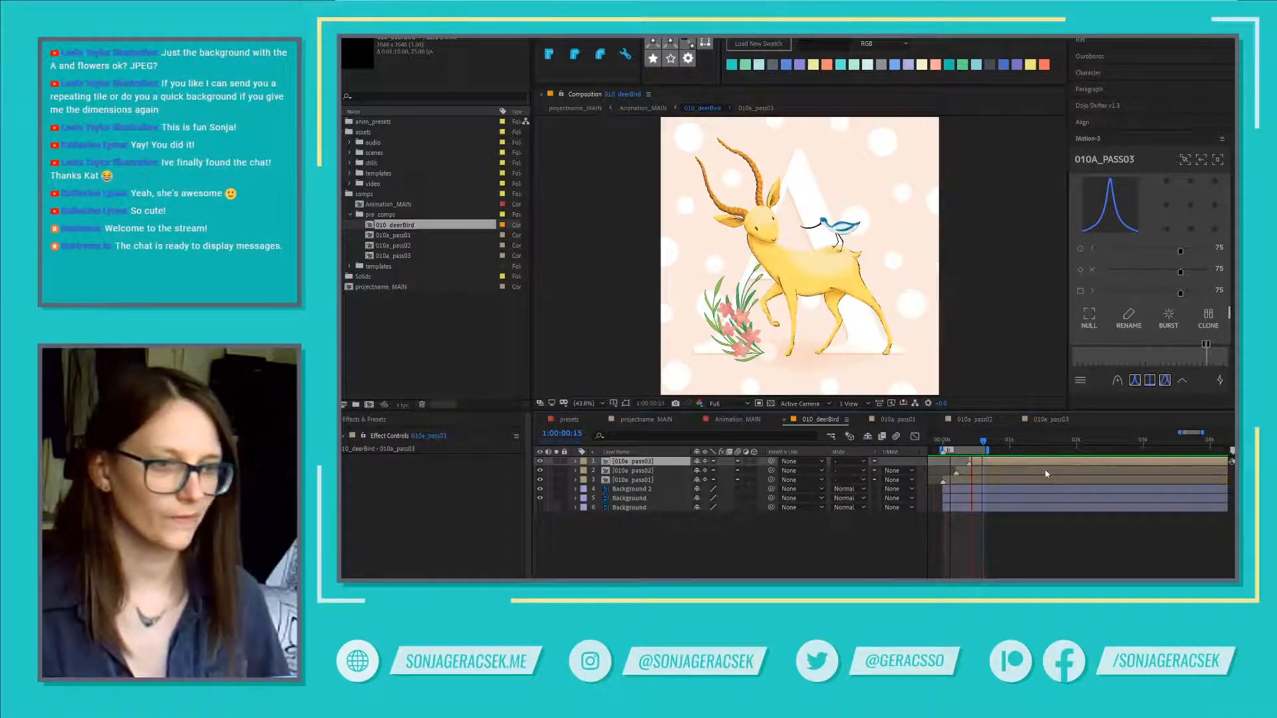
{"action": "left_click", "coordinate": [1009, 570]}
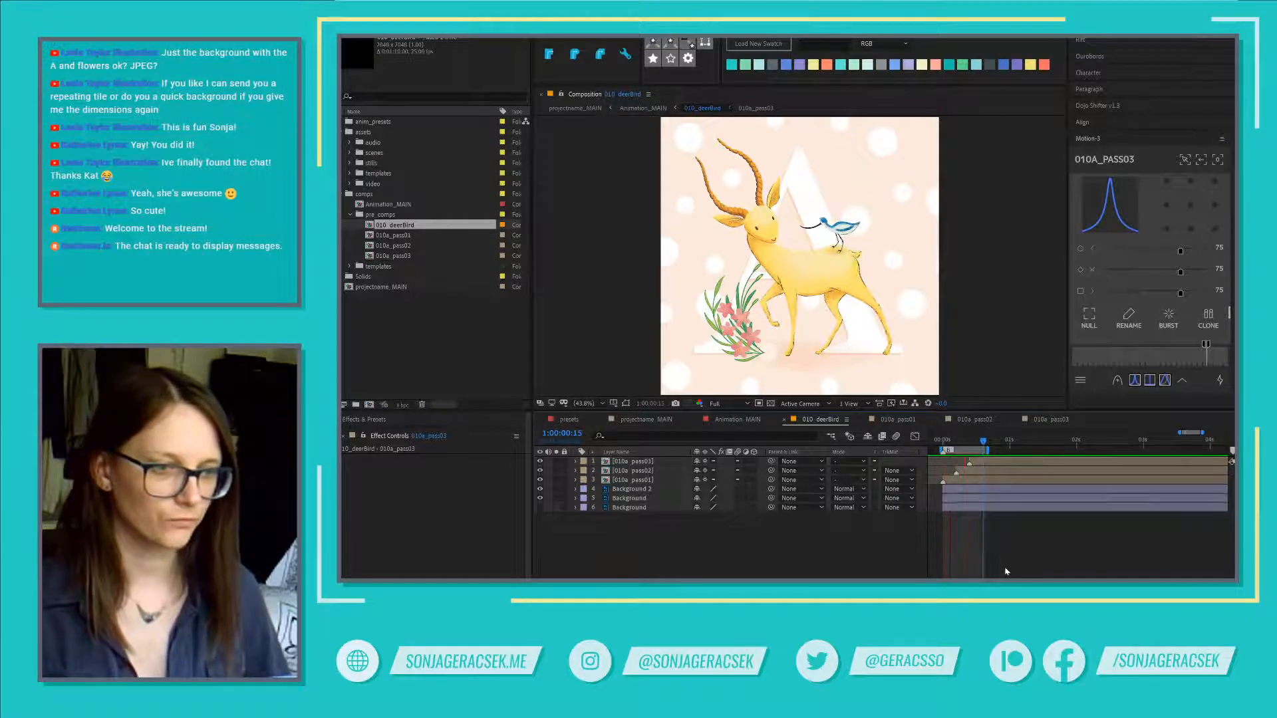
Step: Align the starts of all six 010_deerBird layers at 1:00:00:00
{"action": "left_click", "coordinate": [944, 441]}
{"action": "key", "text": "ctrl+a"}
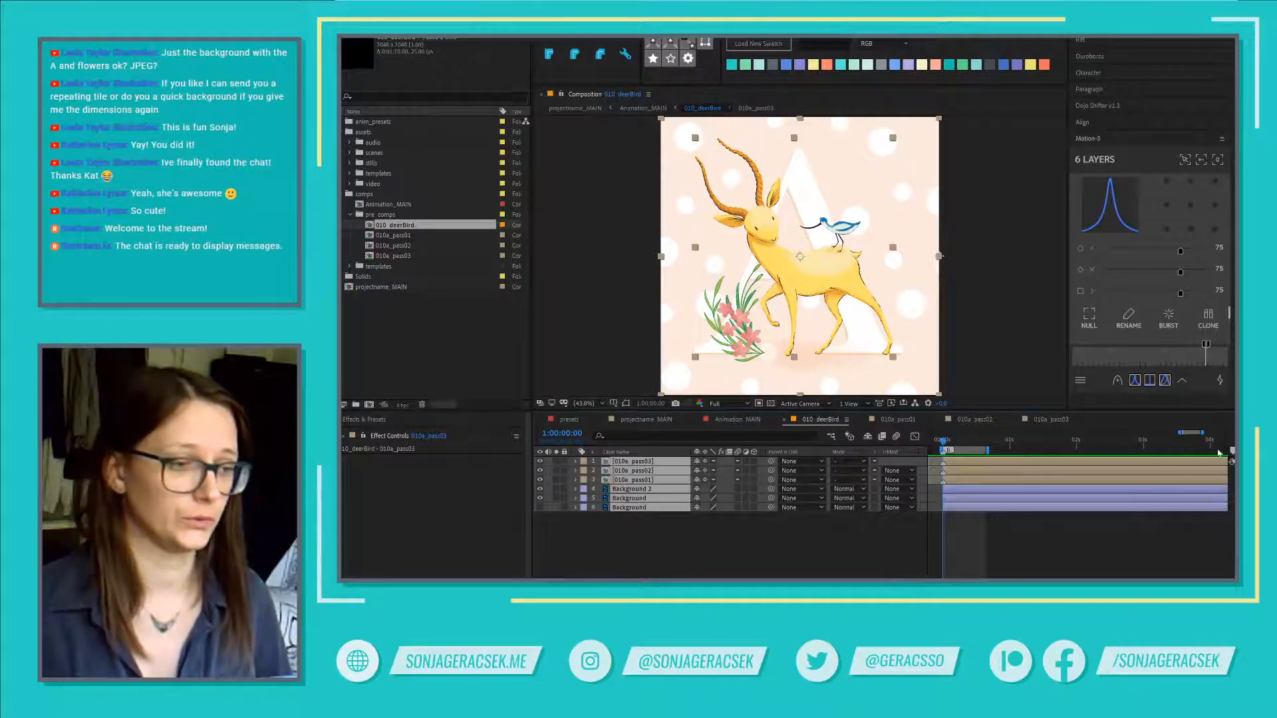
{"action": "scroll", "coordinate": [1146, 532], "scroll_direction": "down", "scroll_amount": 2}
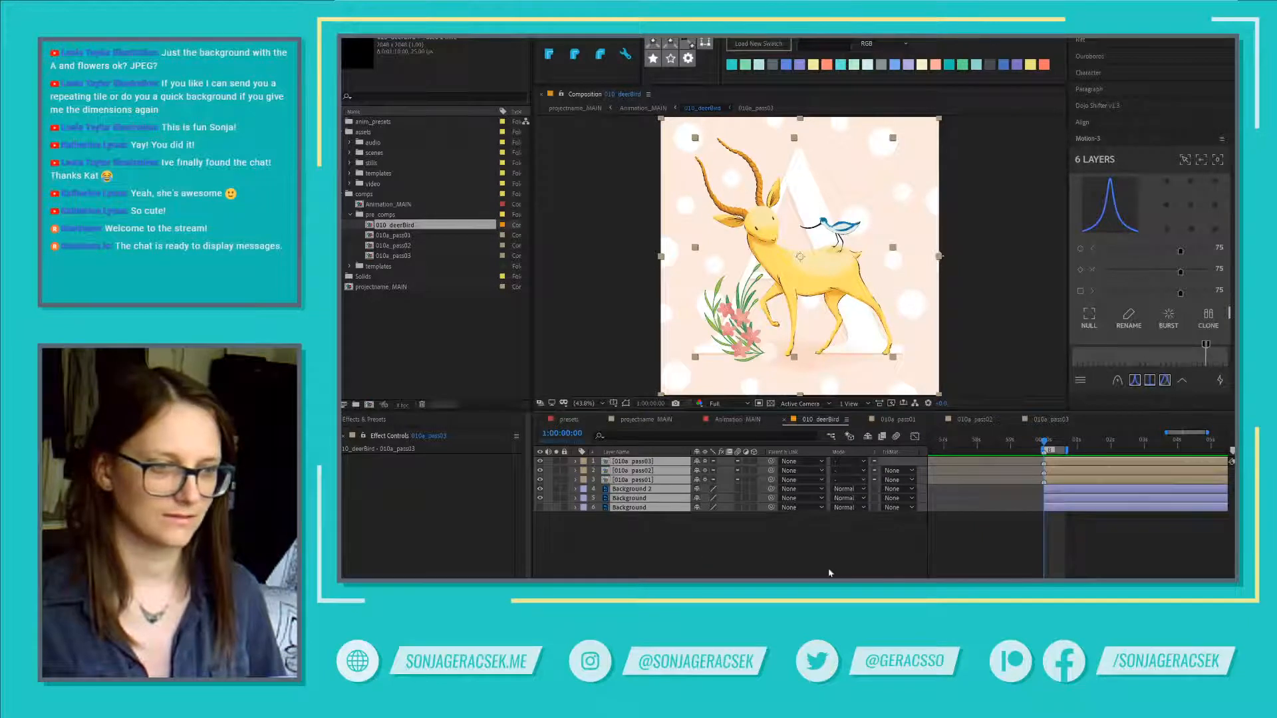
Step: Hide the 010a_pass01, 010a_pass02 and 010a_pass03 layers and select the Background 2 layer
{"action": "left_click", "coordinate": [775, 556]}
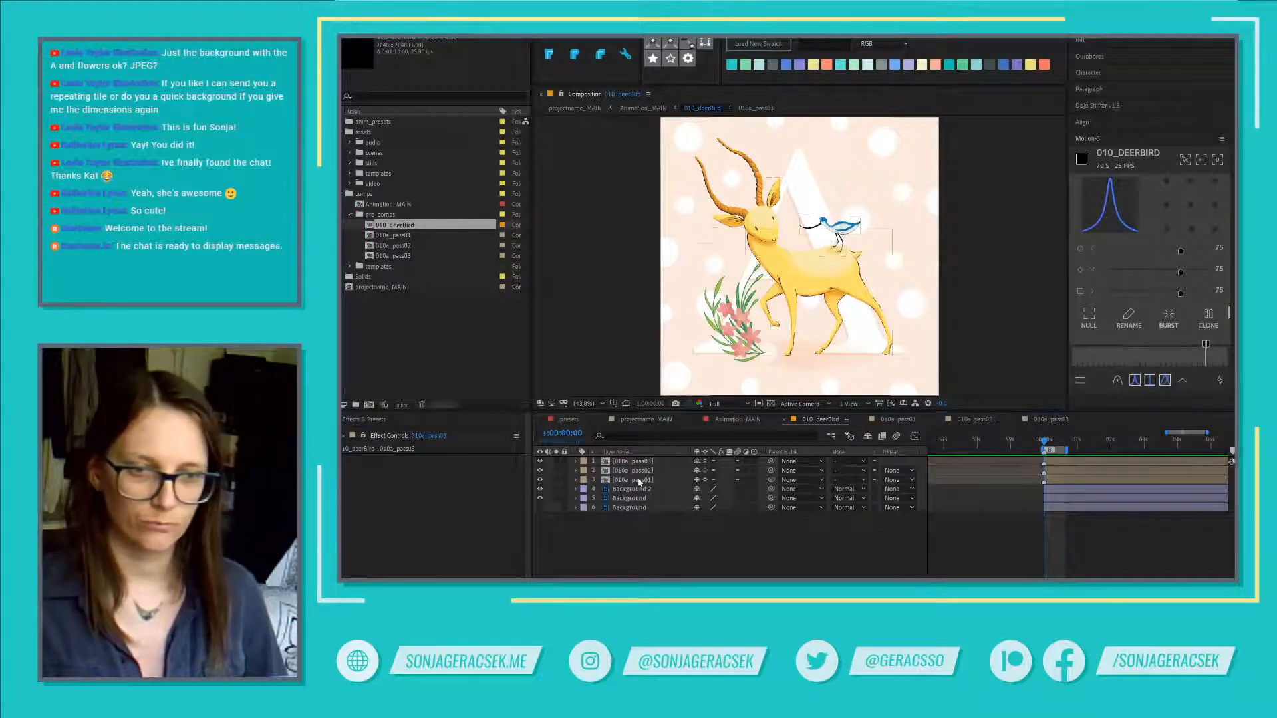
{"action": "left_click_drag", "start_coordinate": [542, 462], "coordinate": [540, 480]}
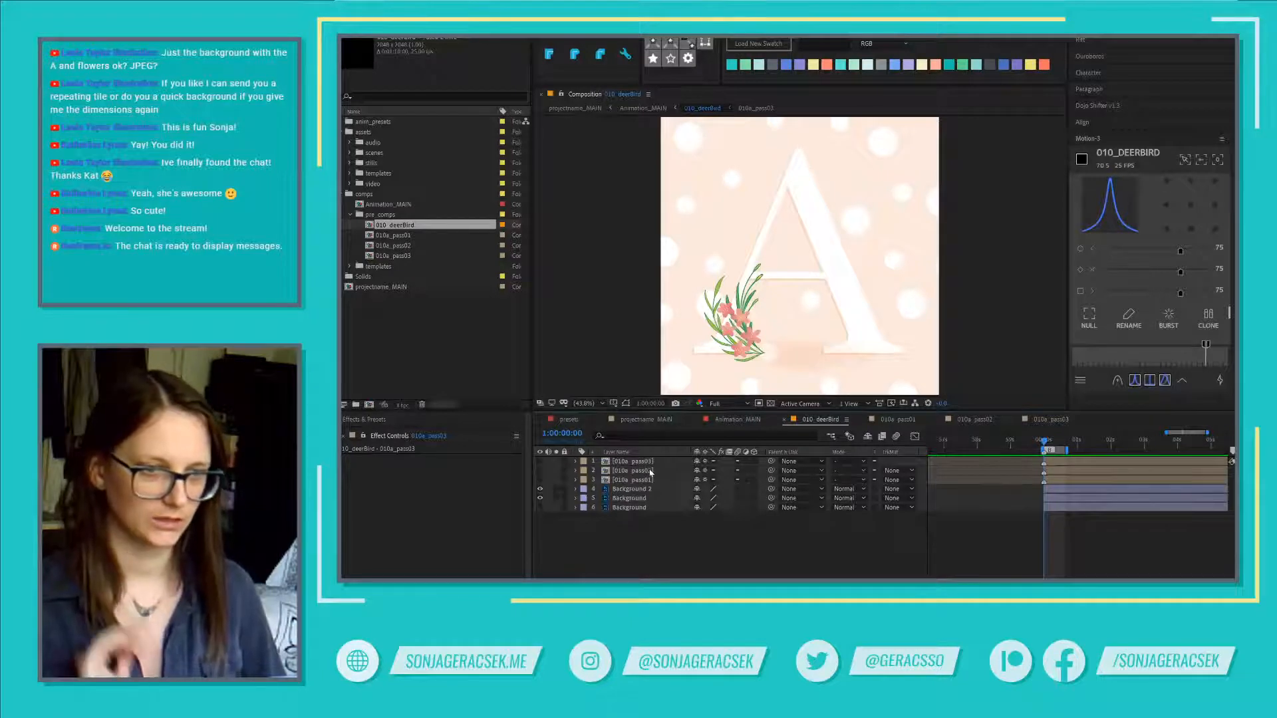
{"action": "left_click", "coordinate": [627, 492]}
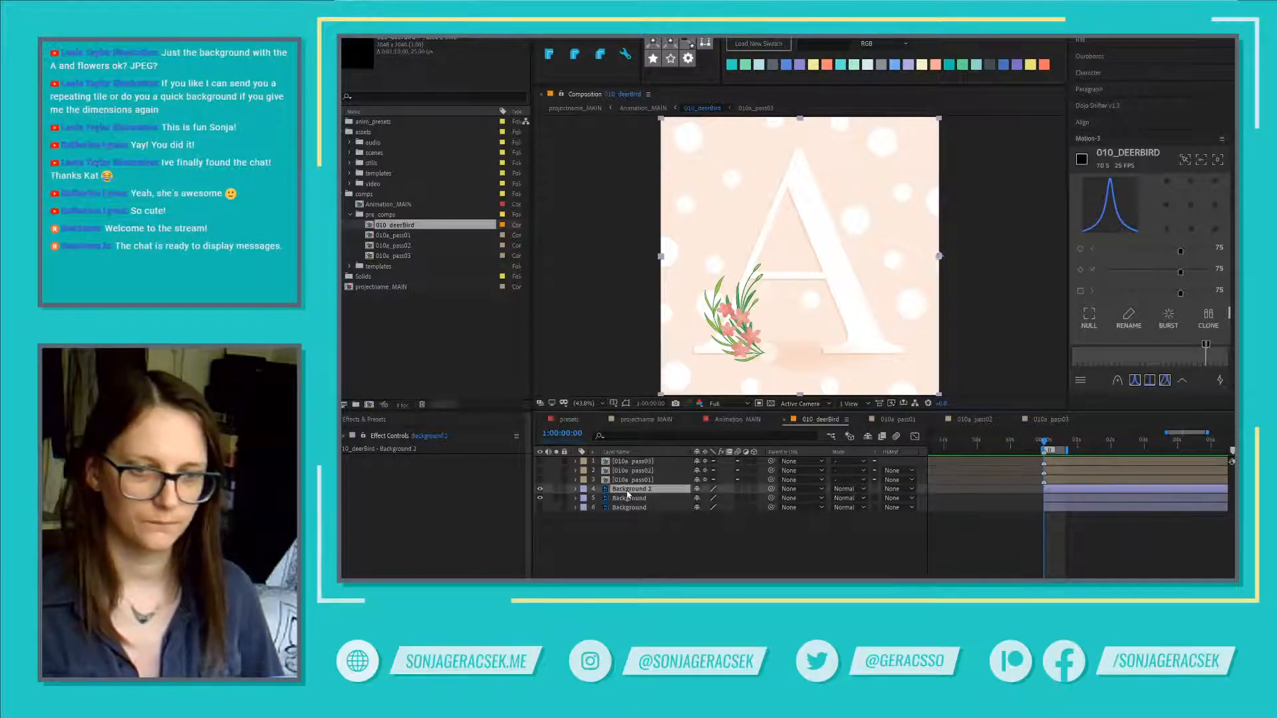
Step: Open the 010a_pass01 composition and inspect the layer bounds of the deer's Lower Leg and Knee
{"action": "double_click", "coordinate": [400, 237]}
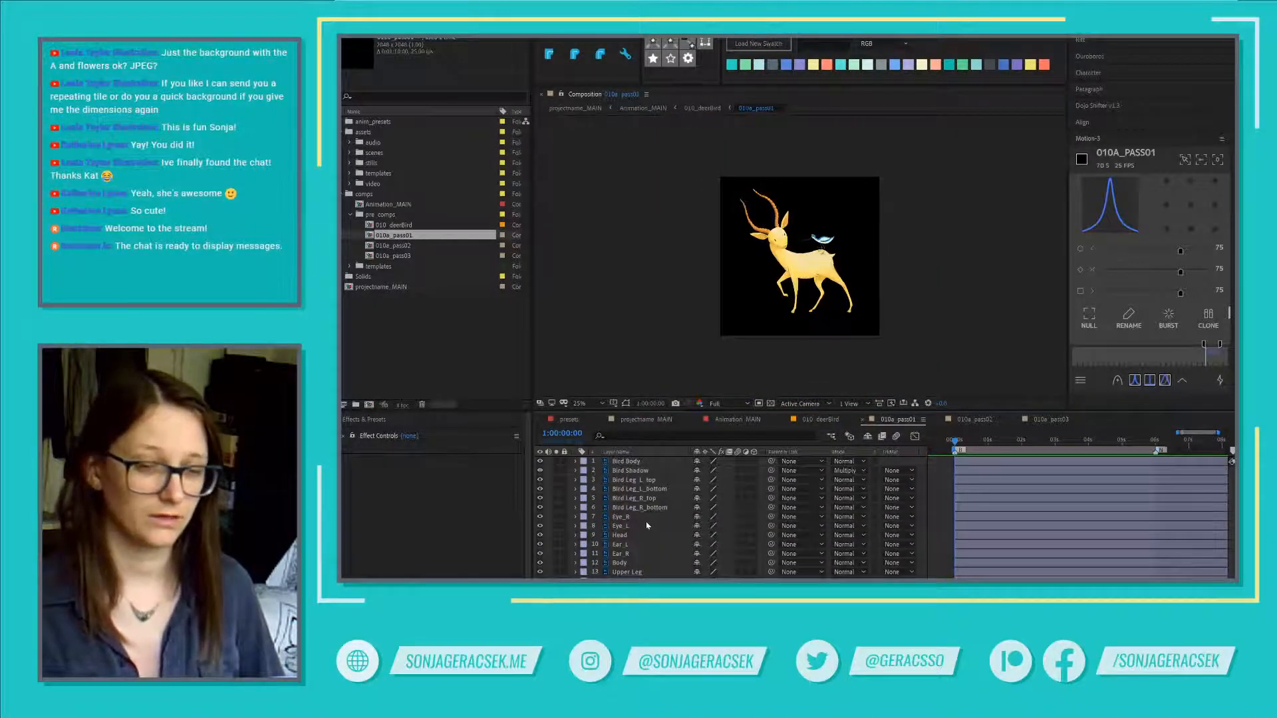
{"action": "scroll", "coordinate": [645, 525], "scroll_direction": "down", "scroll_amount": 1}
{"action": "left_click", "coordinate": [626, 577]}
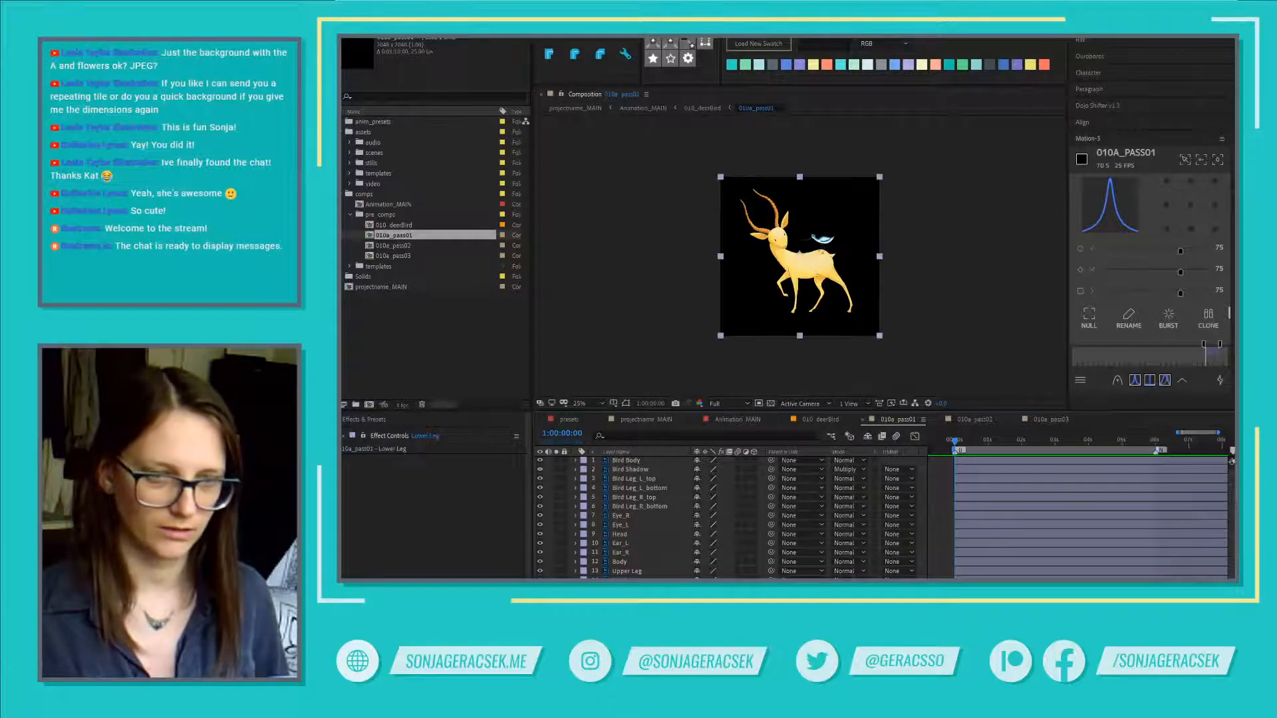
{"action": "left_click", "coordinate": [778, 282]}
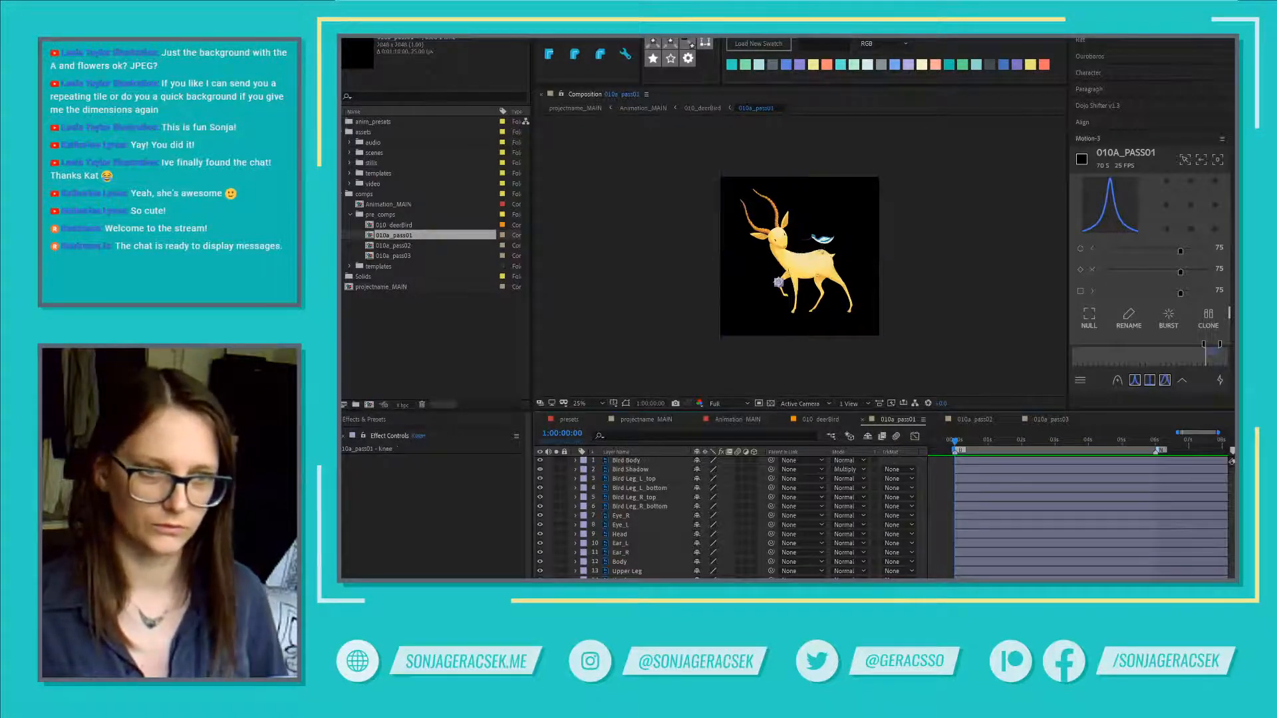
{"action": "left_click", "coordinate": [784, 293]}
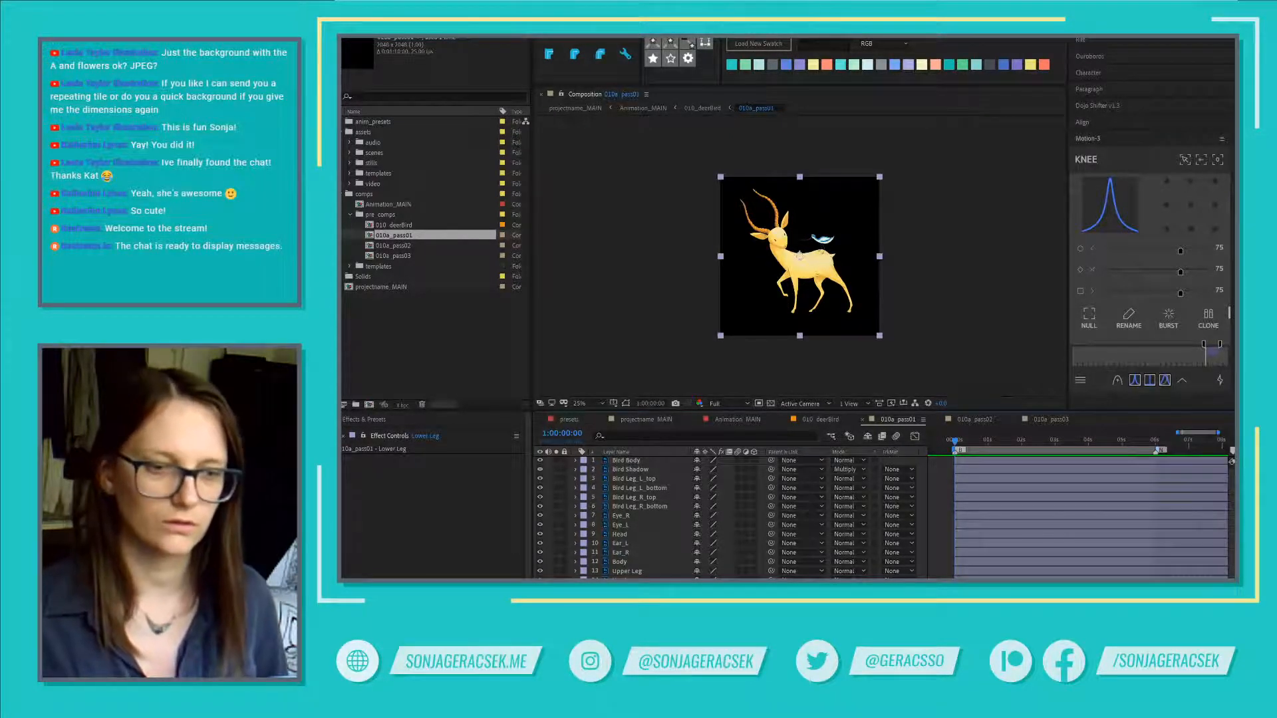
Step: Switch to Photoshop, clear the active selection and expand the pass01 group down to its leg layers
{"action": "key", "text": "alt+Tab"}
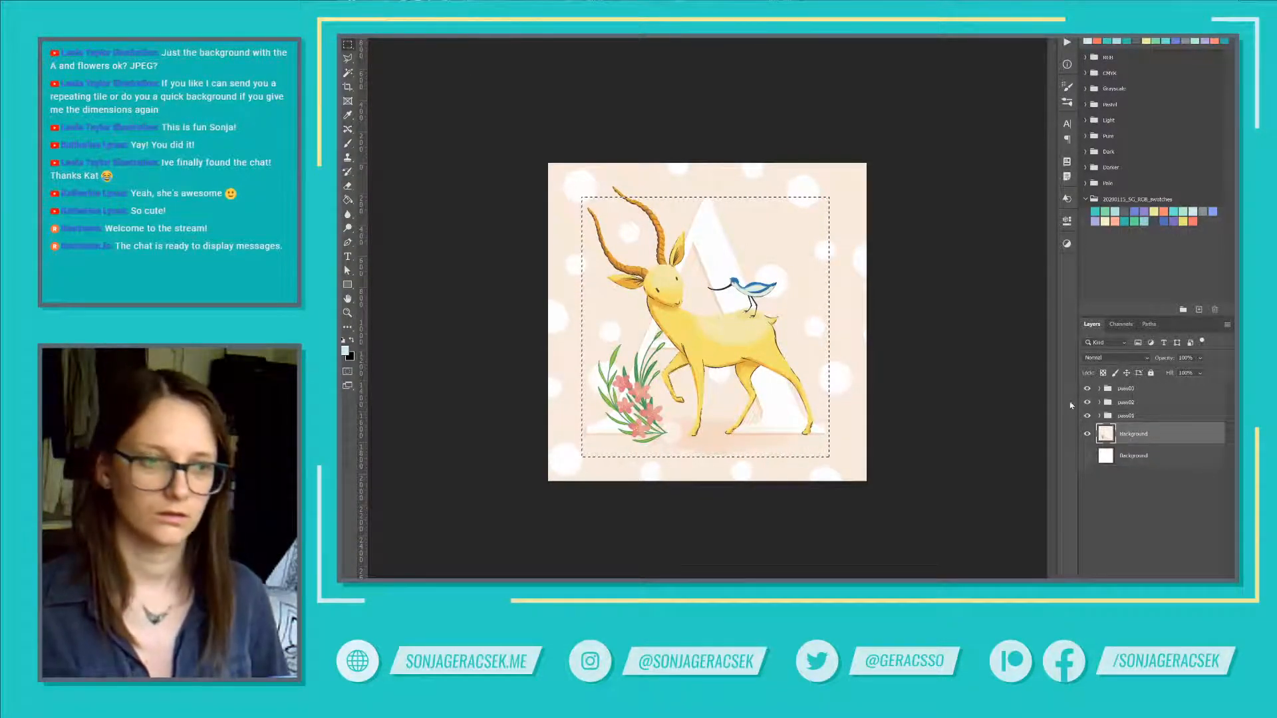
{"action": "left_click", "coordinate": [1154, 458]}
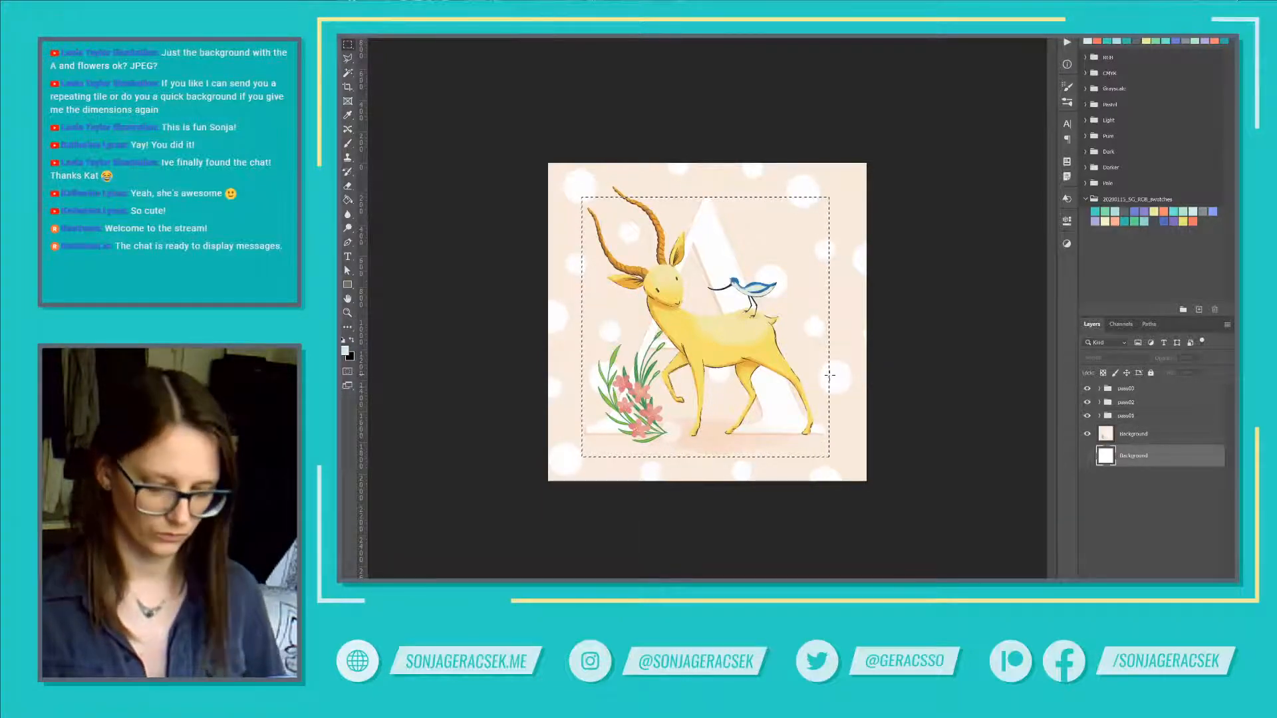
{"action": "key", "text": "ctrl+d"}
{"action": "left_click", "coordinate": [1126, 417]}
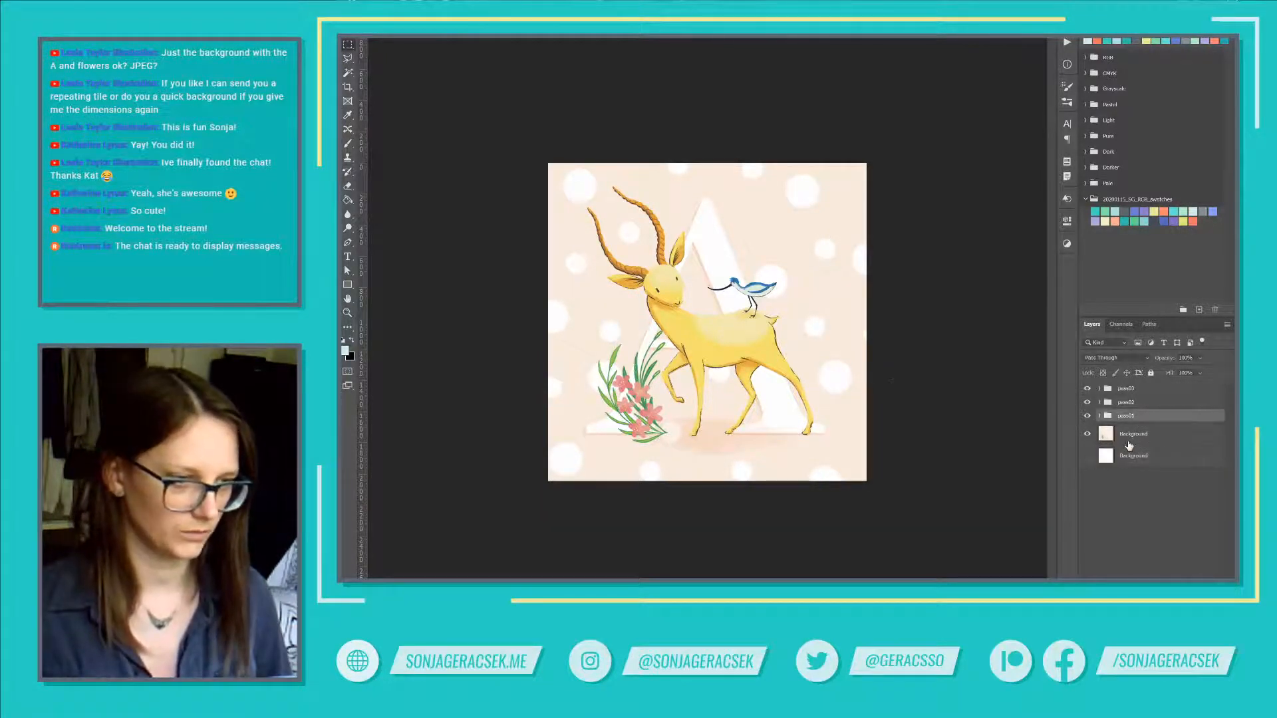
{"action": "left_click", "coordinate": [1099, 416]}
{"action": "scroll", "coordinate": [1157, 434], "scroll_direction": "down", "scroll_amount": 3}
{"action": "scroll", "coordinate": [1165, 442], "scroll_direction": "down", "scroll_amount": 2}
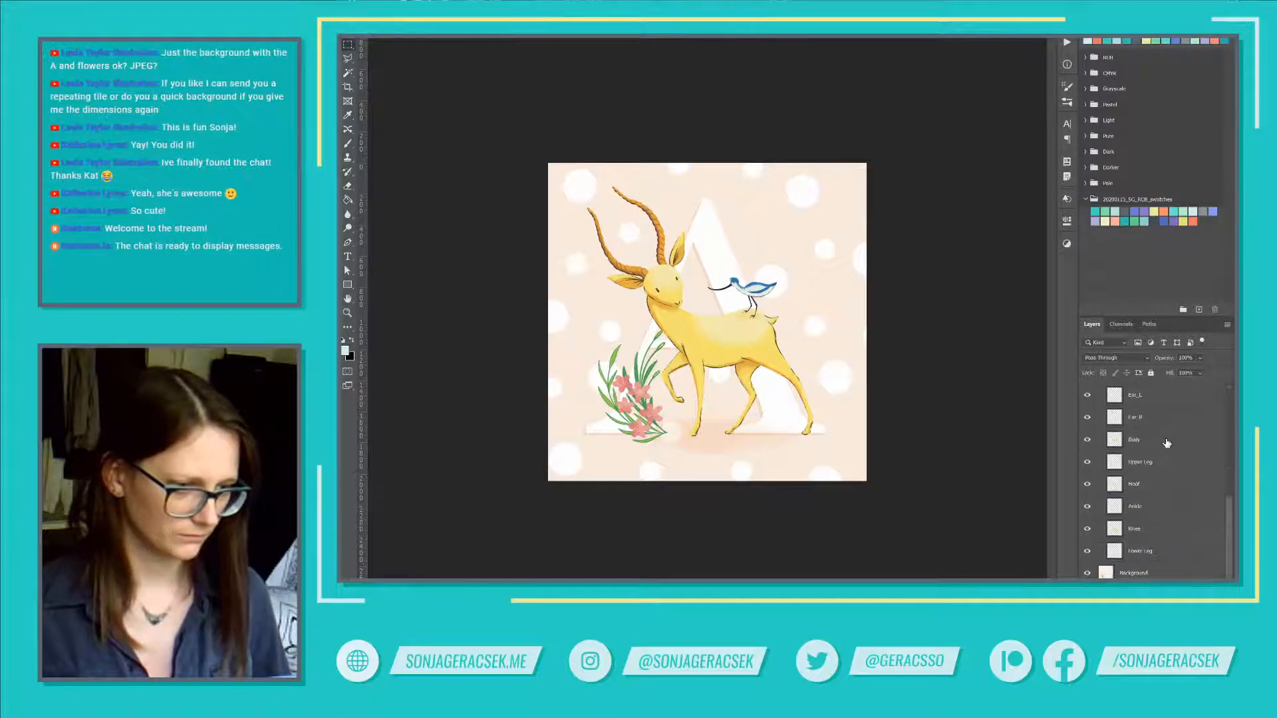
Step: Check the Lower Leg layer's bounds, then clear the stray pixels around the leg with a Magic Wand selection
{"action": "left_click", "coordinate": [1142, 553]}
{"action": "key", "text": "ctrl+t"}
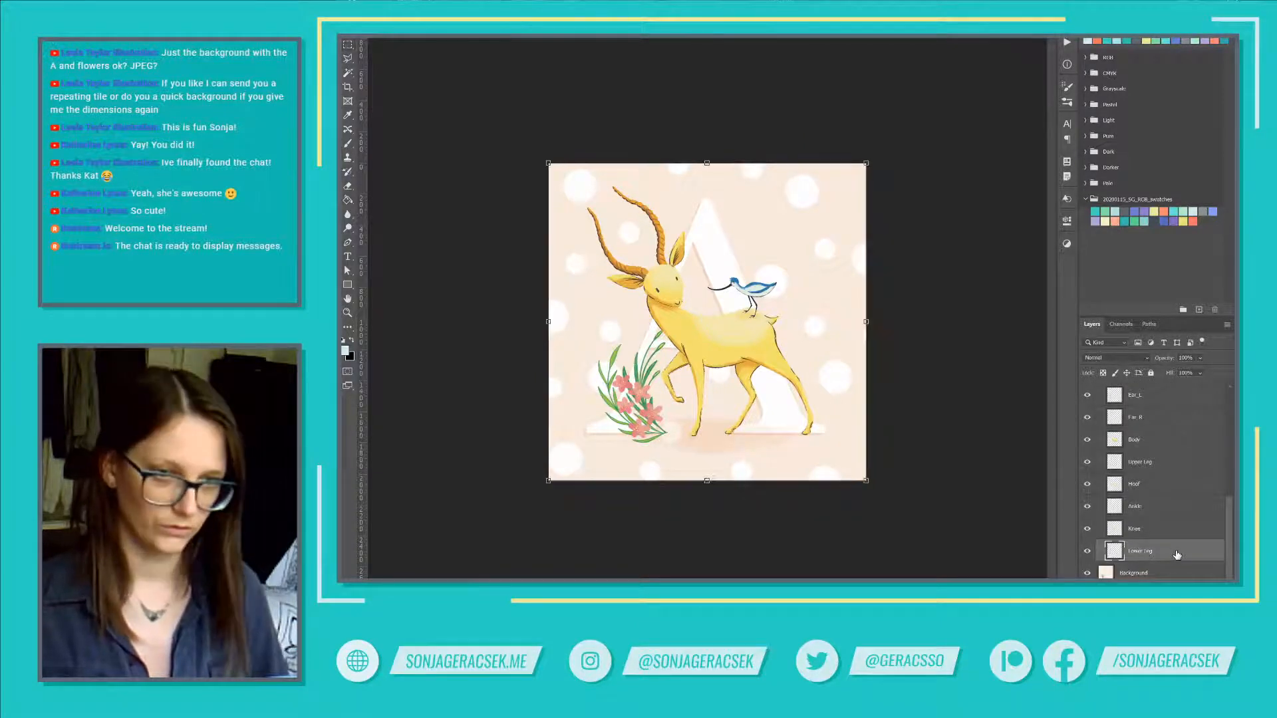
{"action": "key", "text": "Escape"}
{"action": "key", "text": "w"}
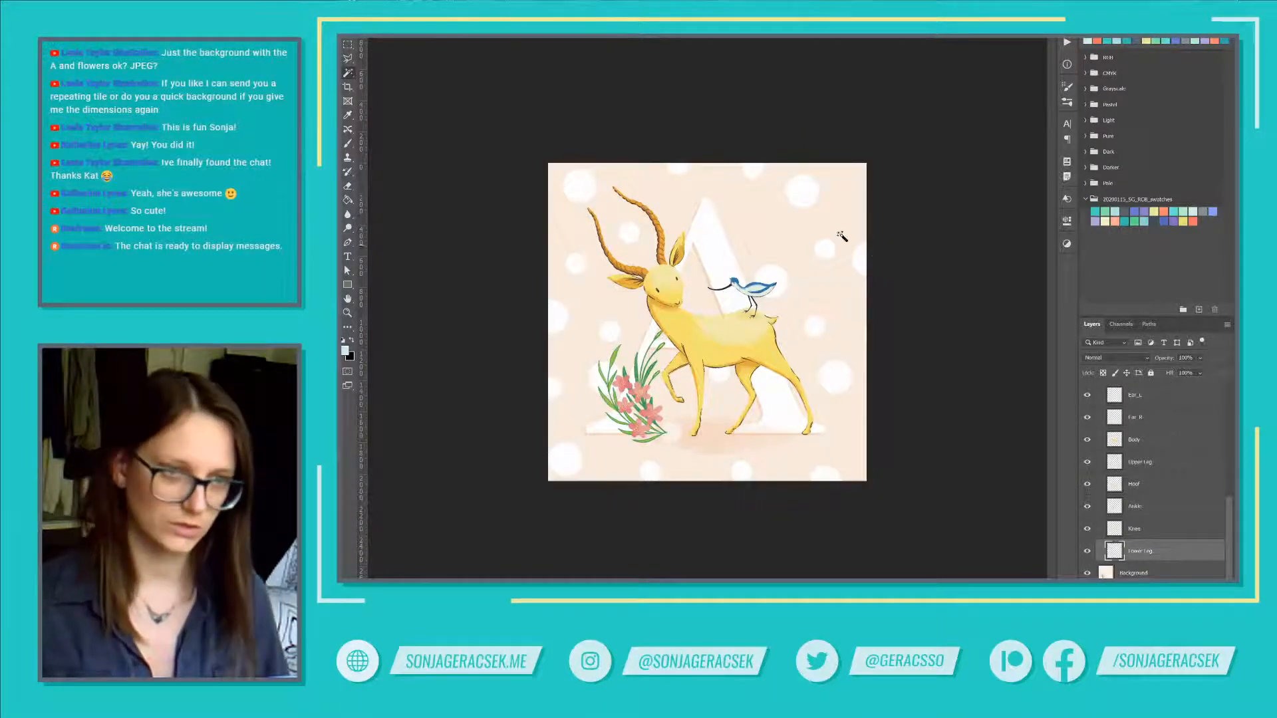
{"action": "left_click", "coordinate": [787, 226]}
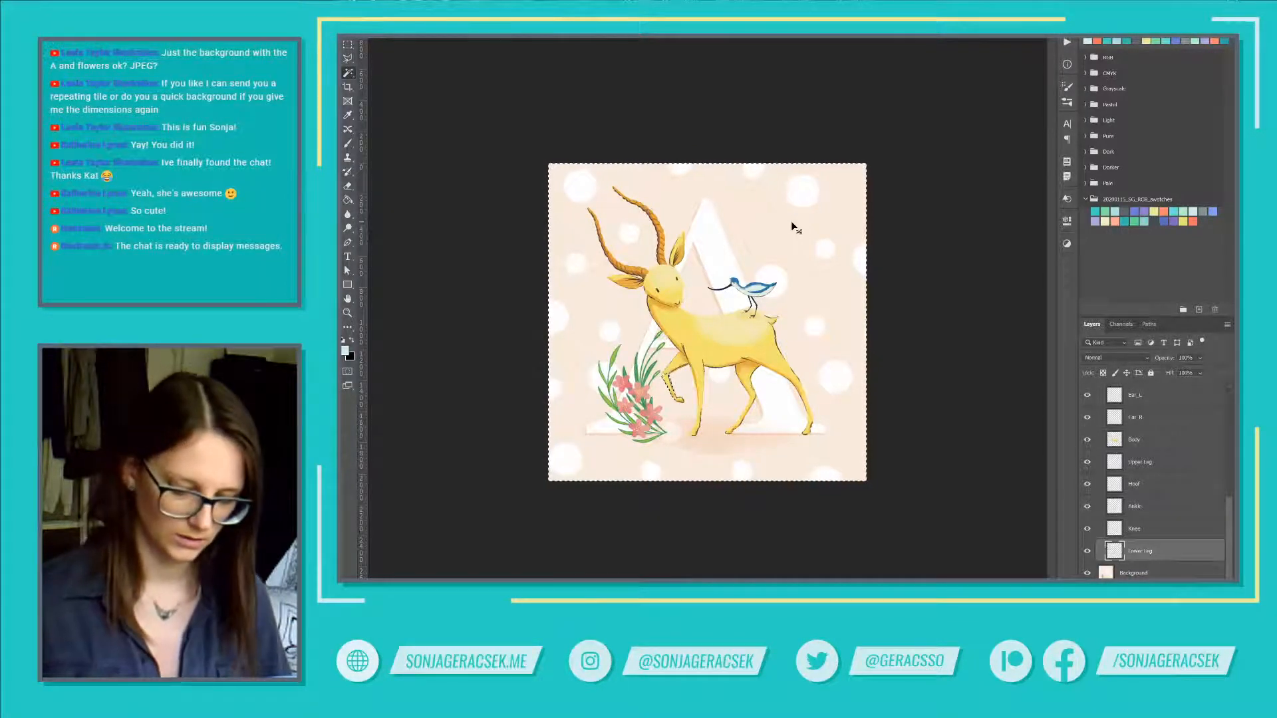
{"action": "key", "text": "ctrl+d"}
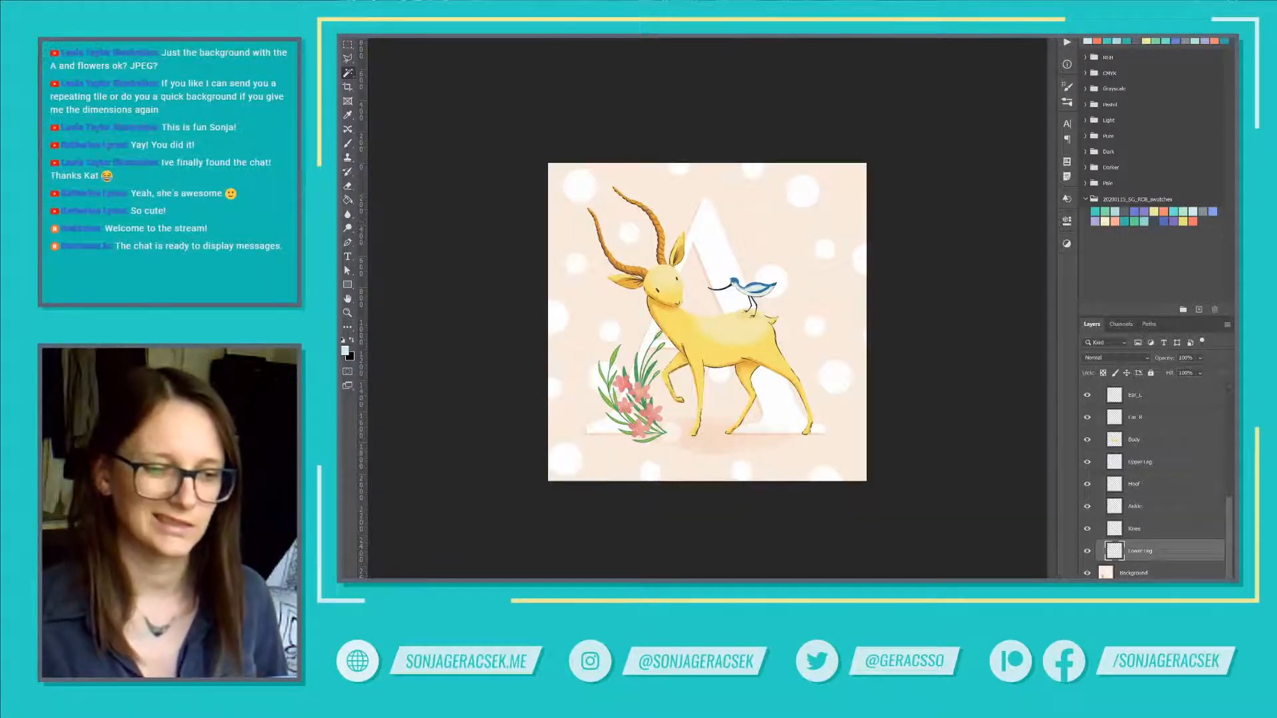
Step: Switch back to After Effects and inspect the updated Lower Leg layer in 010a_pass01
{"action": "key", "text": "alt+Tab"}
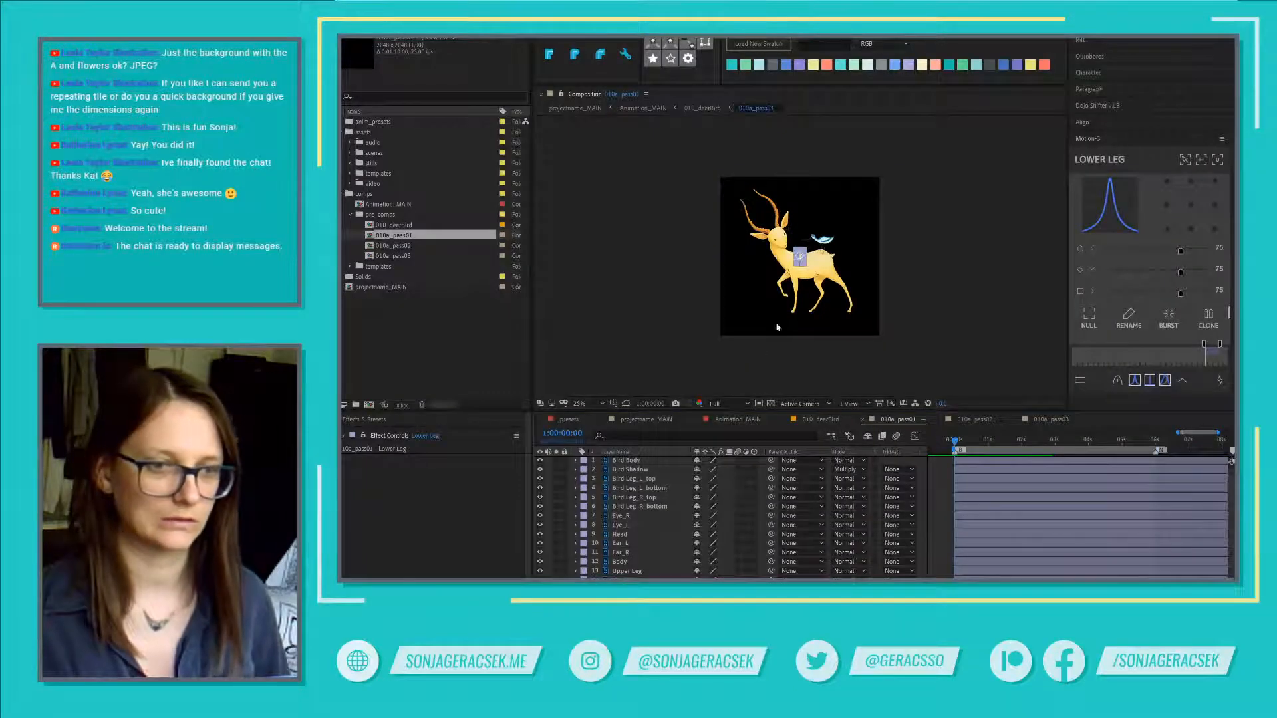
{"action": "scroll", "coordinate": [807, 271], "scroll_direction": "up", "scroll_amount": 4}
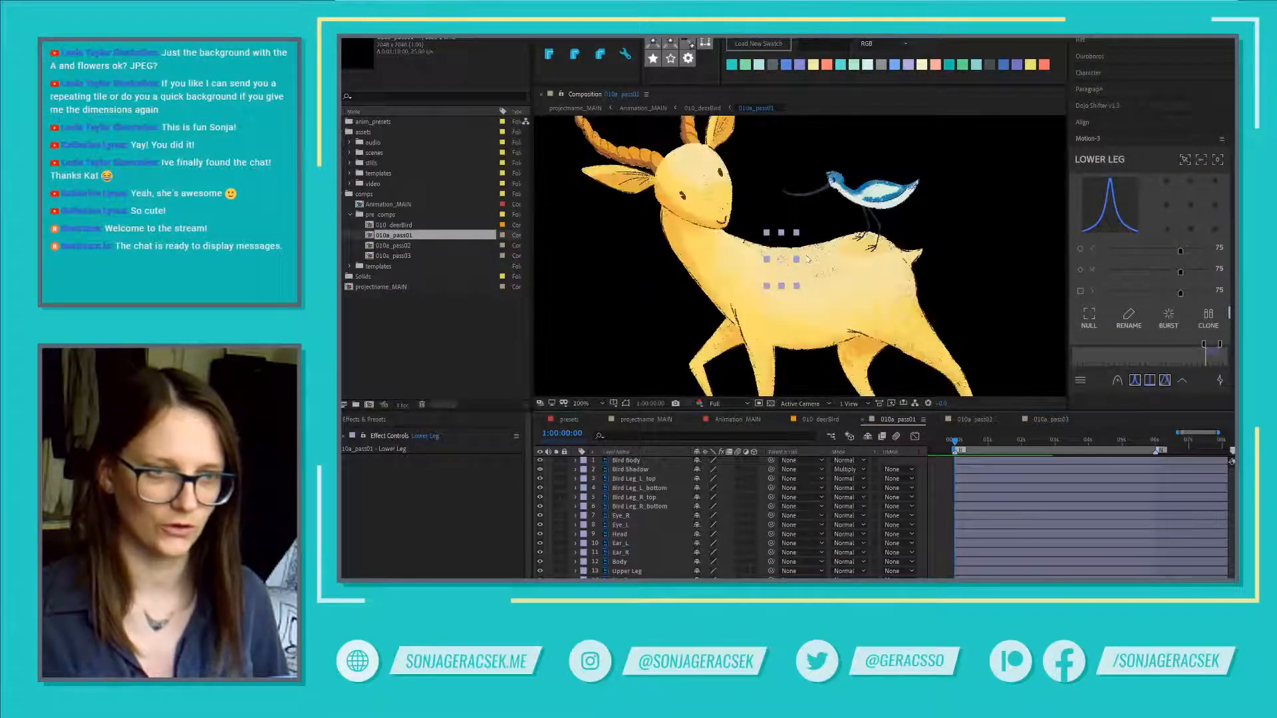
{"action": "scroll", "coordinate": [818, 273], "scroll_direction": "down", "scroll_amount": 4}
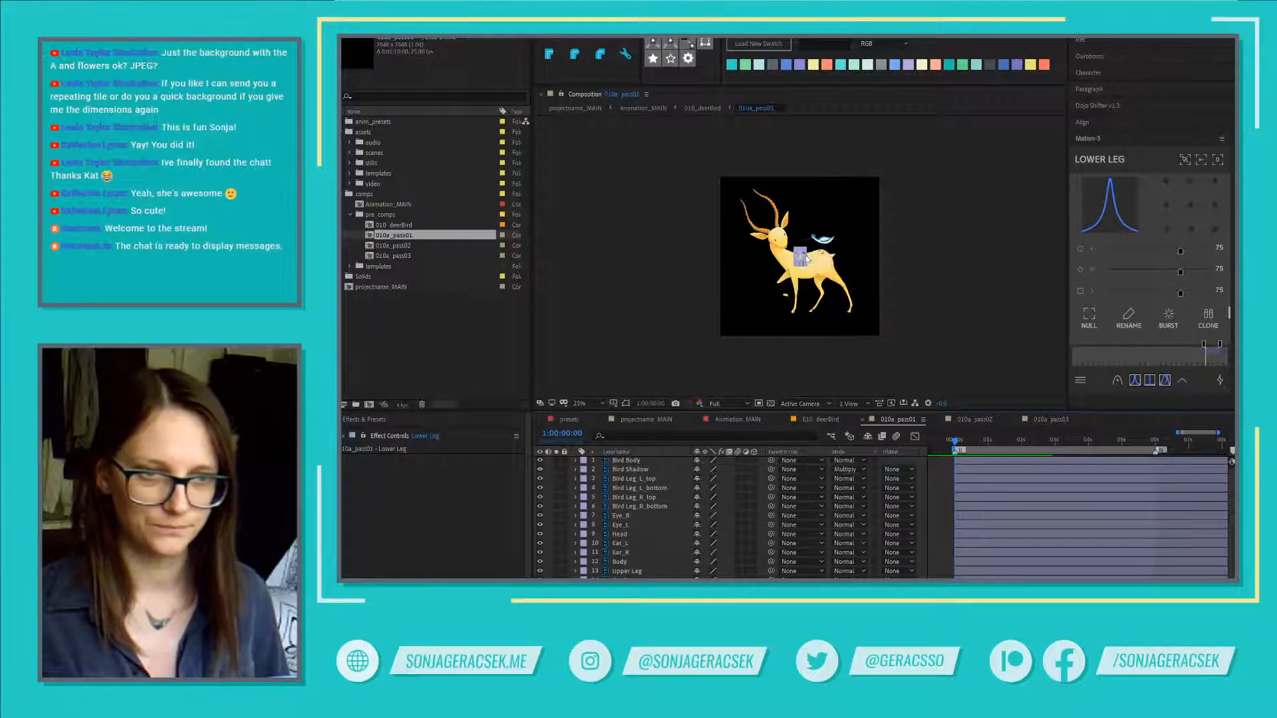
Step: Match the Lower Leg layer's position in 010a_pass01 to that of Lower Leg 2 in 010a_pass02
{"action": "left_click", "coordinate": [952, 420]}
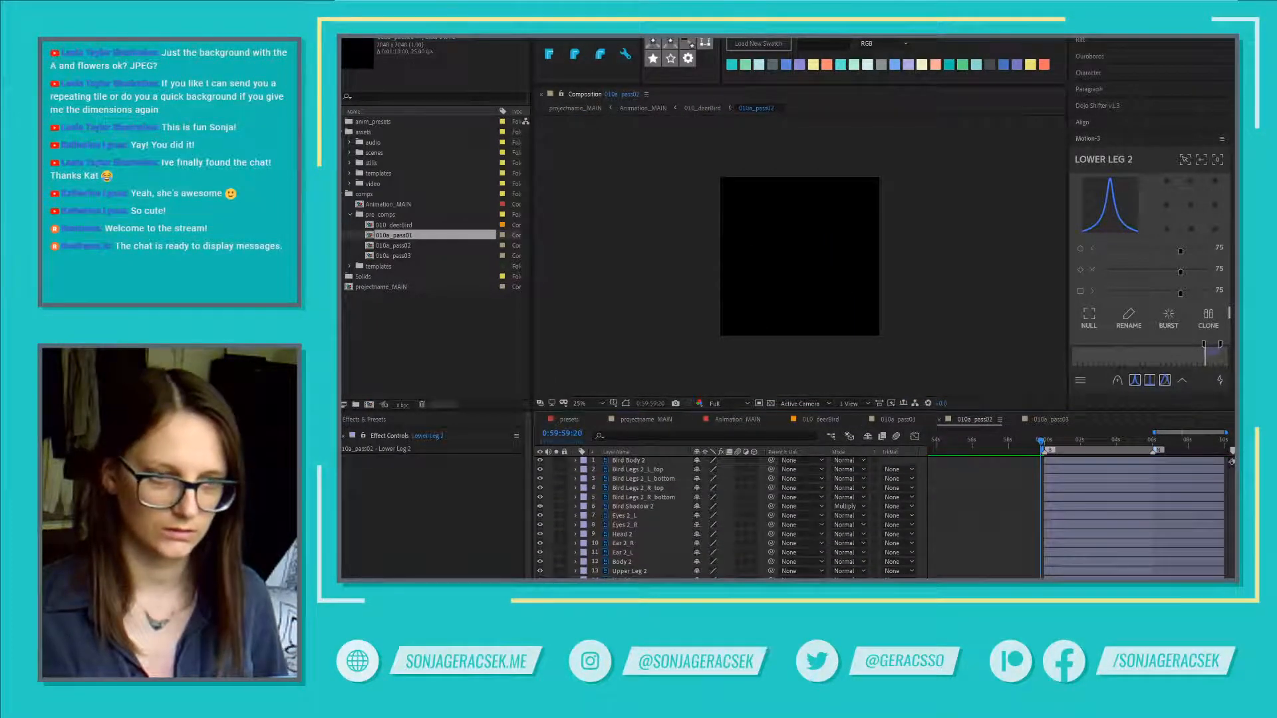
{"action": "key", "text": "k"}
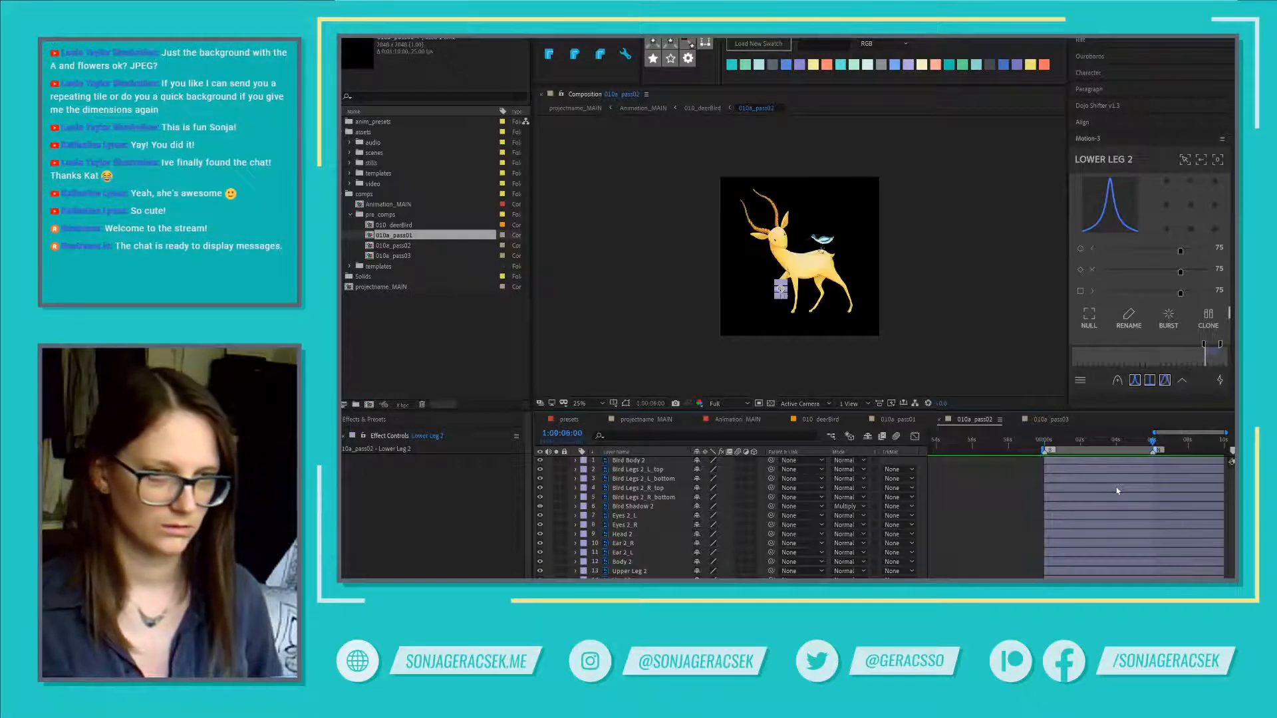
{"action": "scroll", "coordinate": [661, 565], "scroll_direction": "down", "scroll_amount": 1}
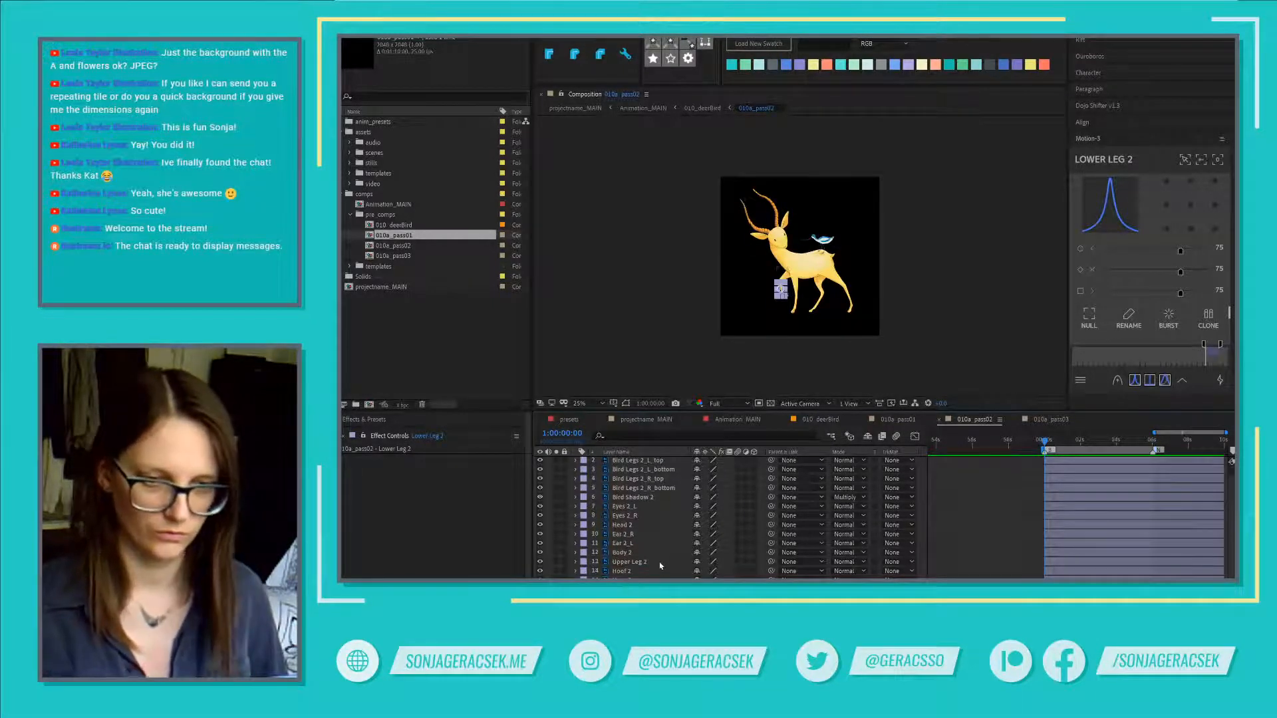
{"action": "right_click", "coordinate": [634, 576]}
{"action": "mouse_move", "coordinate": [704, 578]}
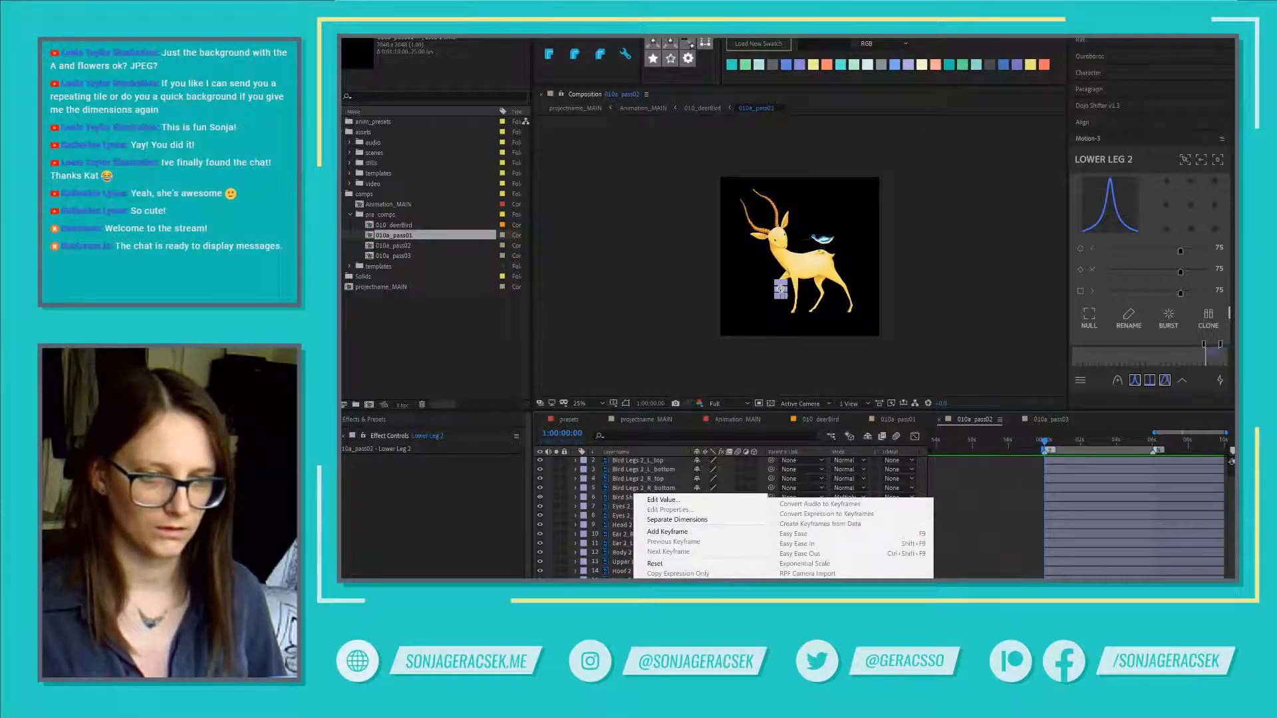
{"action": "right_click", "coordinate": [623, 576]}
{"action": "key", "text": "Escape"}
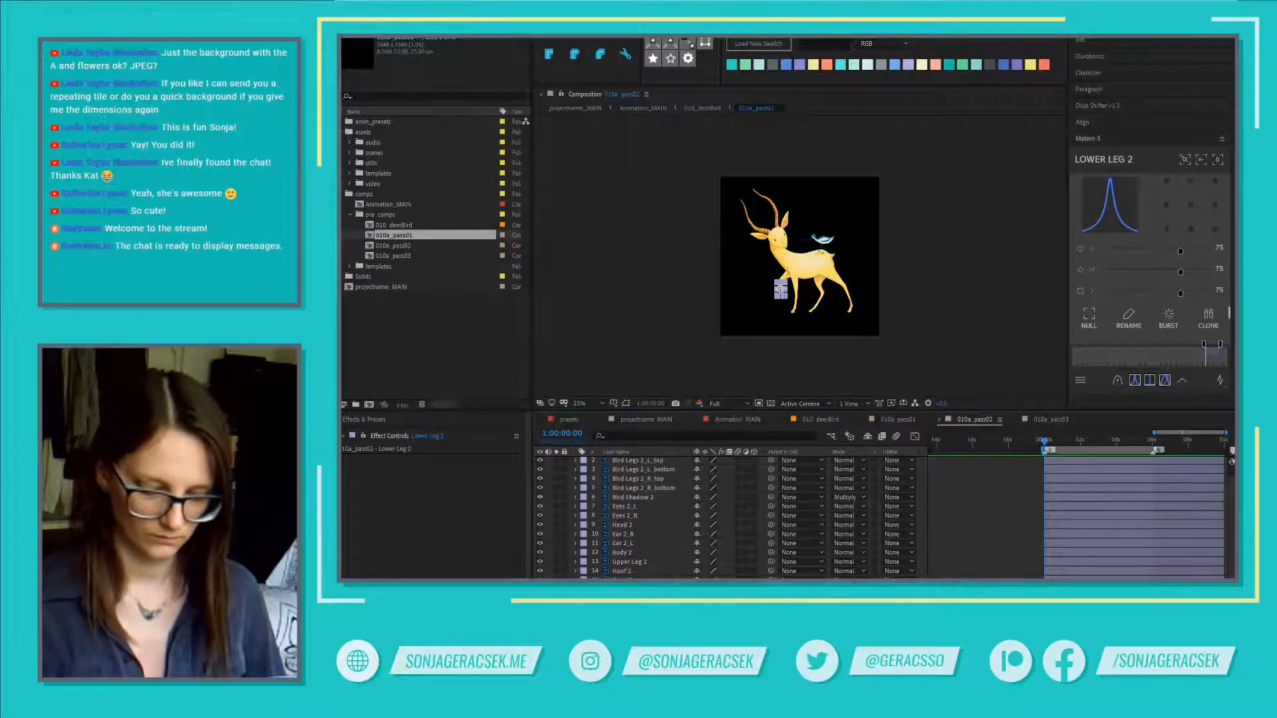
{"action": "left_click", "coordinate": [901, 420]}
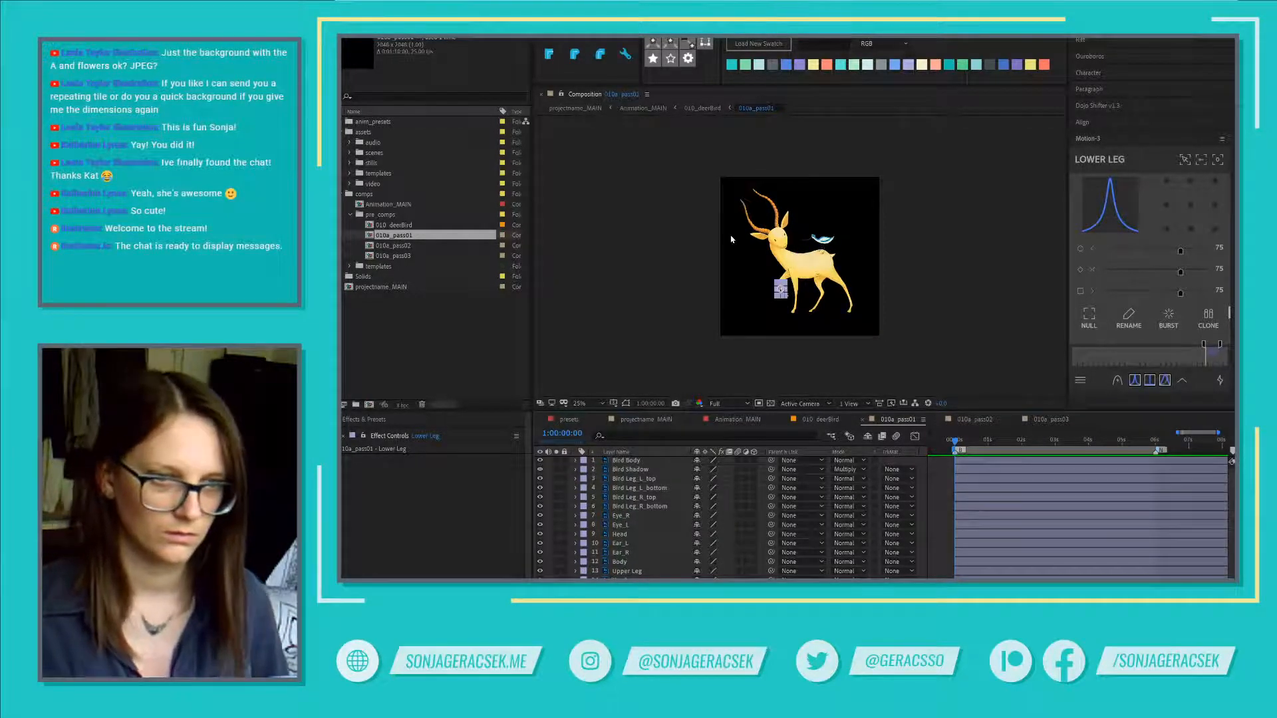
Step: Check the repositioned lower leg against the knee and hoof up close, and save the project
{"action": "scroll", "coordinate": [785, 292], "scroll_direction": "up", "scroll_amount": 5}
{"action": "scroll", "coordinate": [785, 293], "scroll_direction": "down", "scroll_amount": 1}
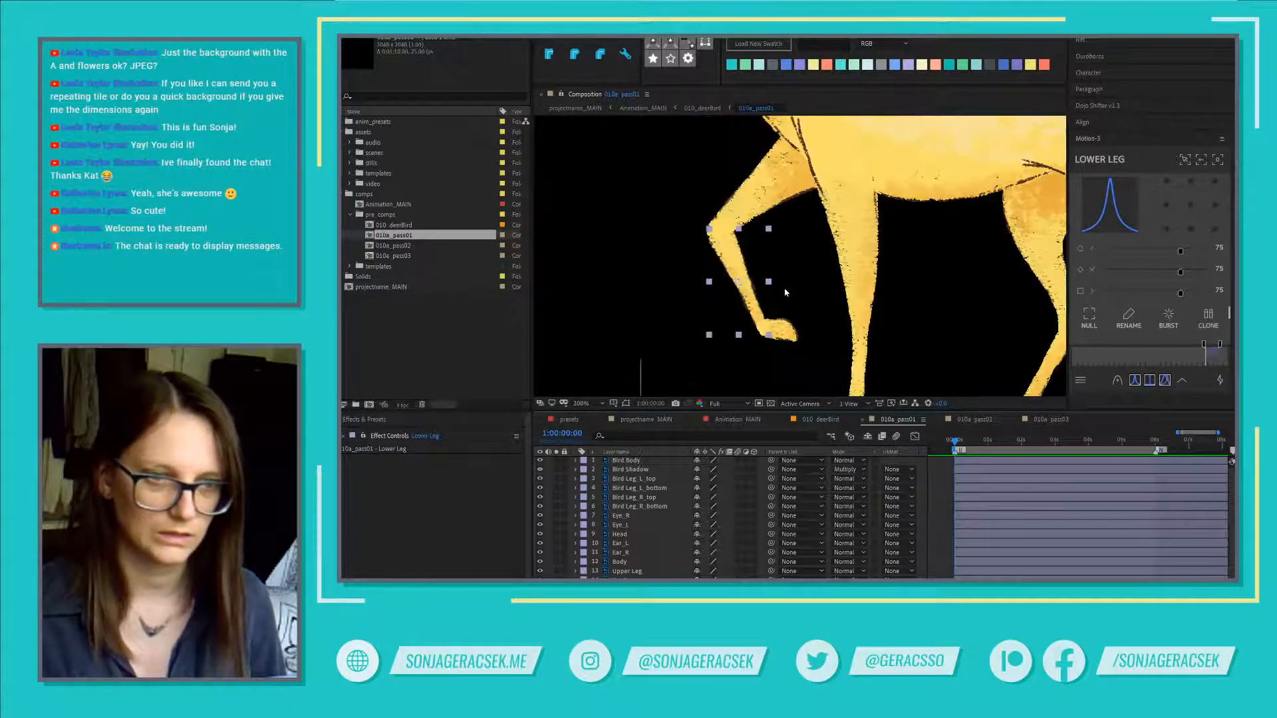
{"action": "scroll", "coordinate": [964, 326], "scroll_direction": "down", "scroll_amount": 1}
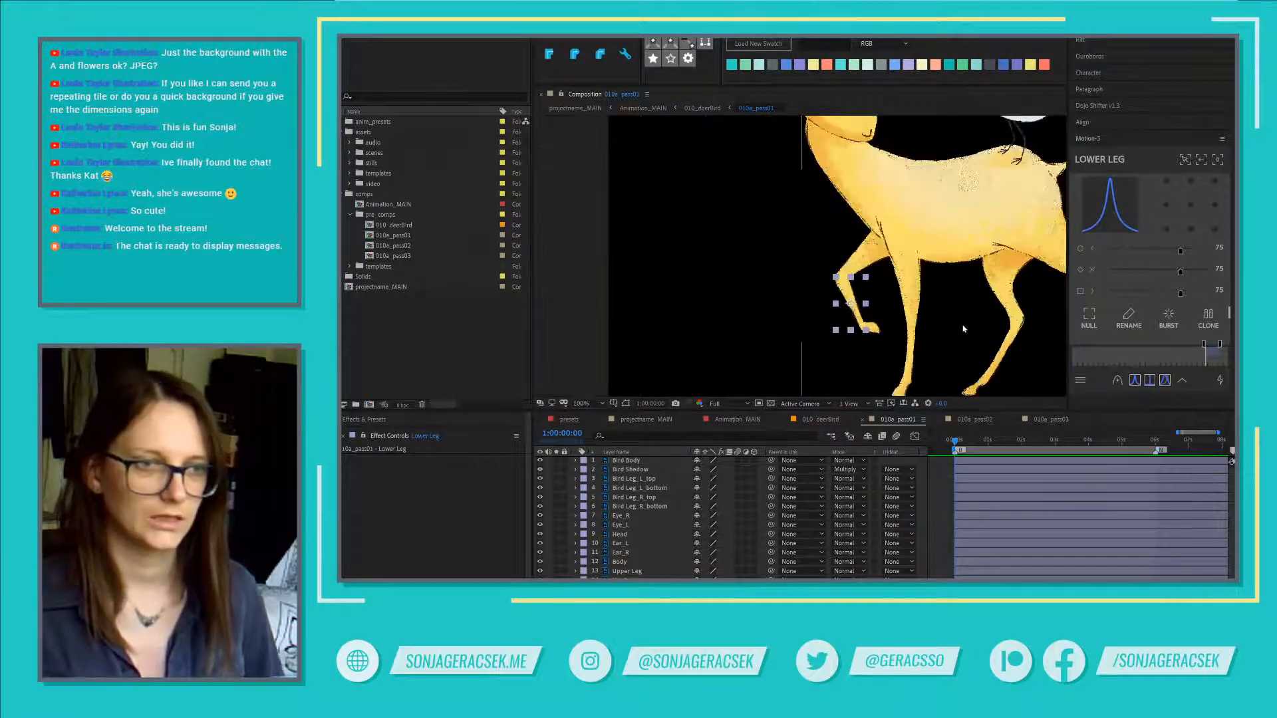
{"action": "scroll", "coordinate": [964, 328], "scroll_direction": "down", "scroll_amount": 1}
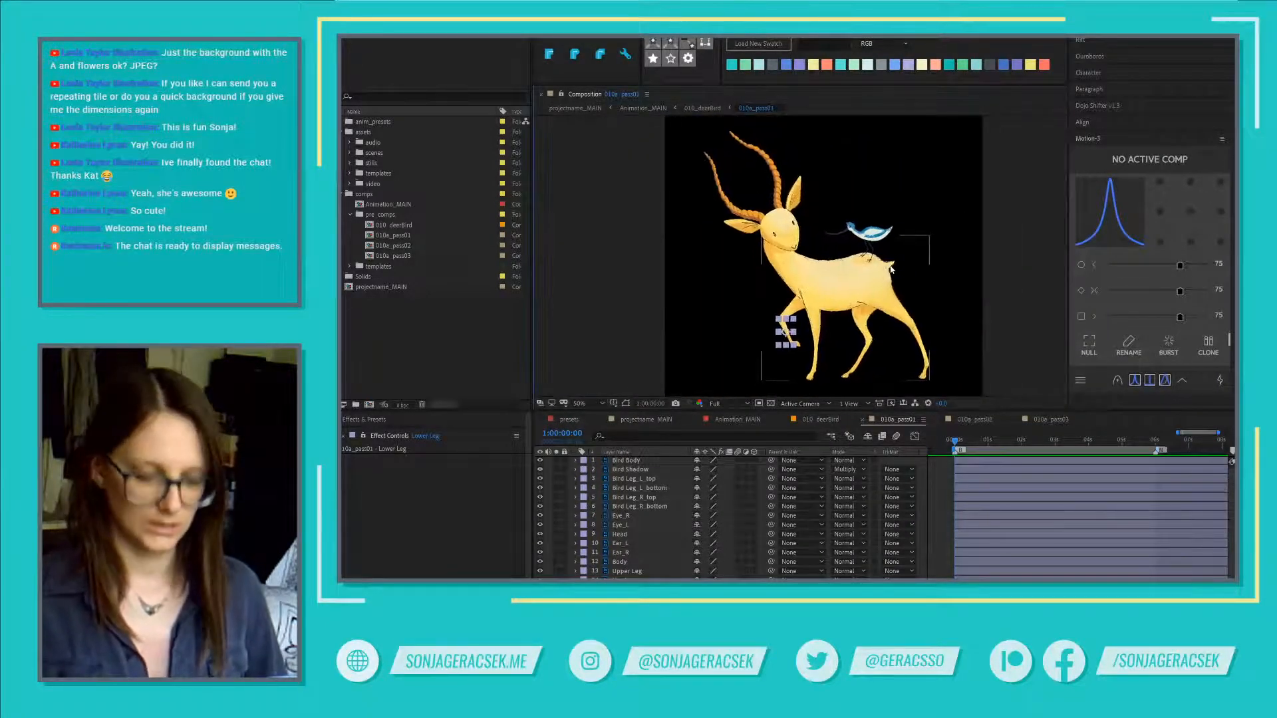
{"action": "key", "text": "ctrl+s"}
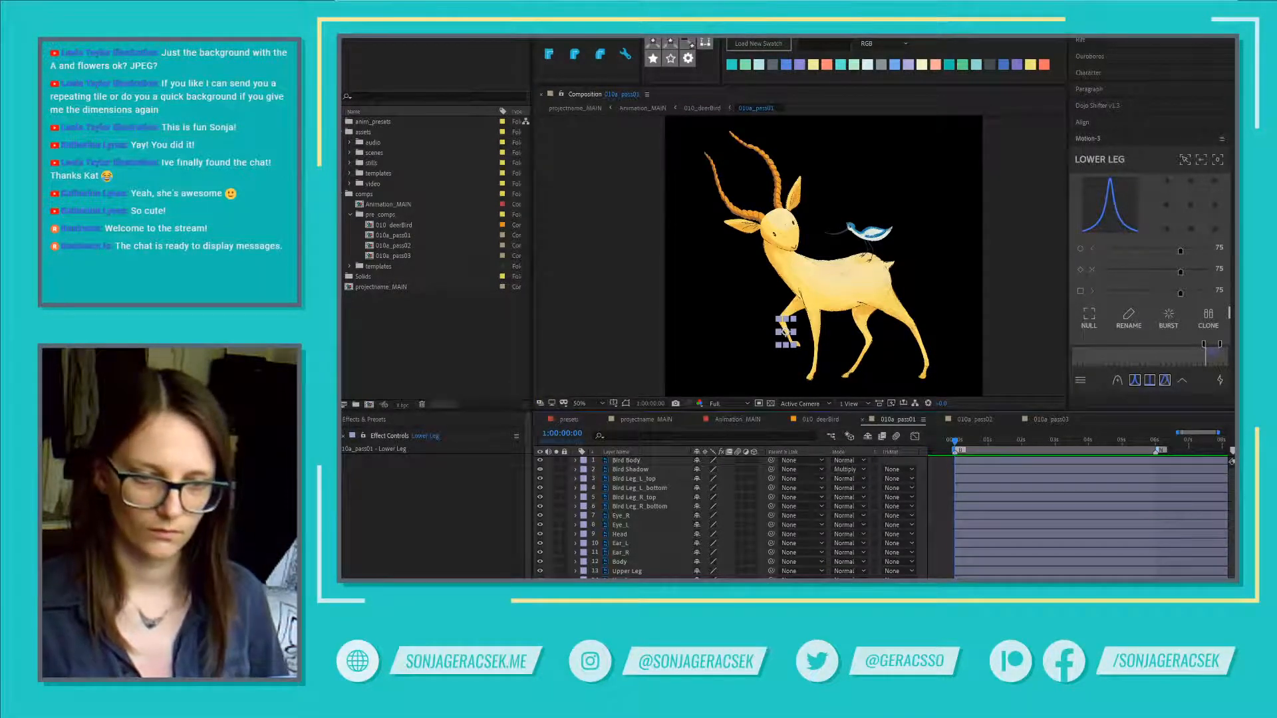
Step: Label the five front-leg layers from Upper Leg to Lower Leg in 010a_pass01 Yellow and the Body layer Fuchsia
{"action": "left_click", "coordinate": [781, 320]}
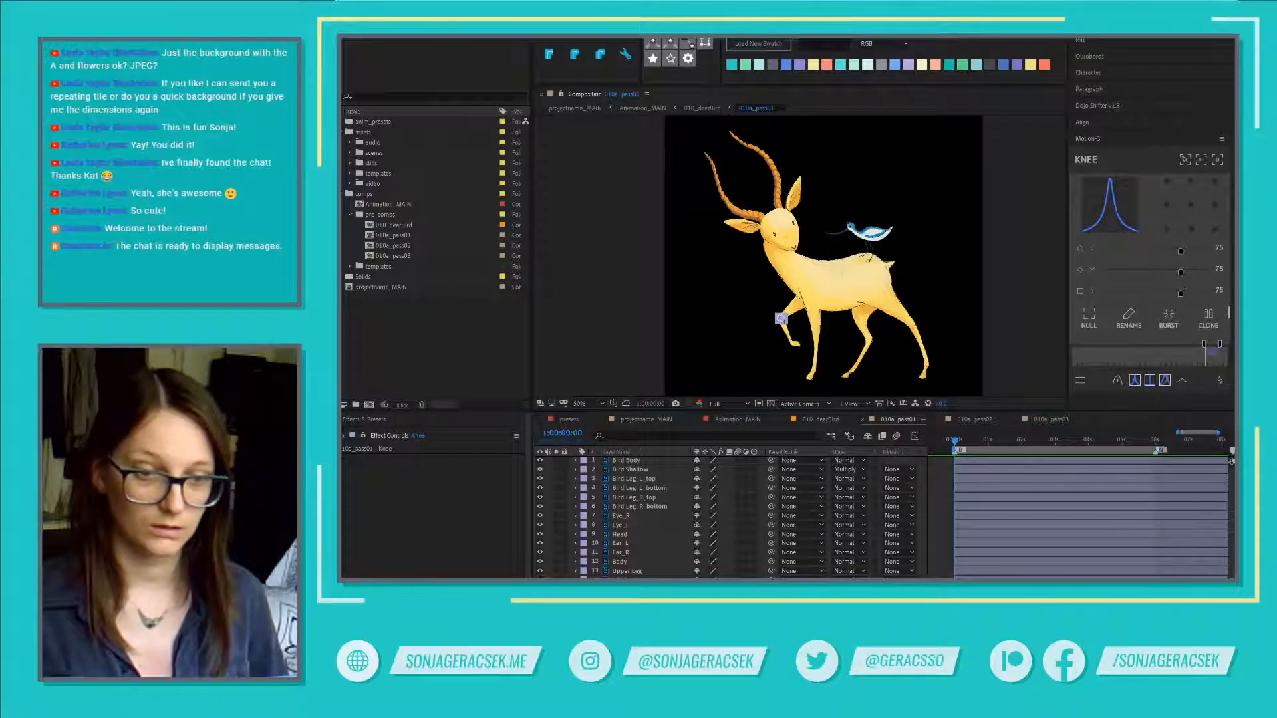
{"action": "left_click", "coordinate": [784, 325]}
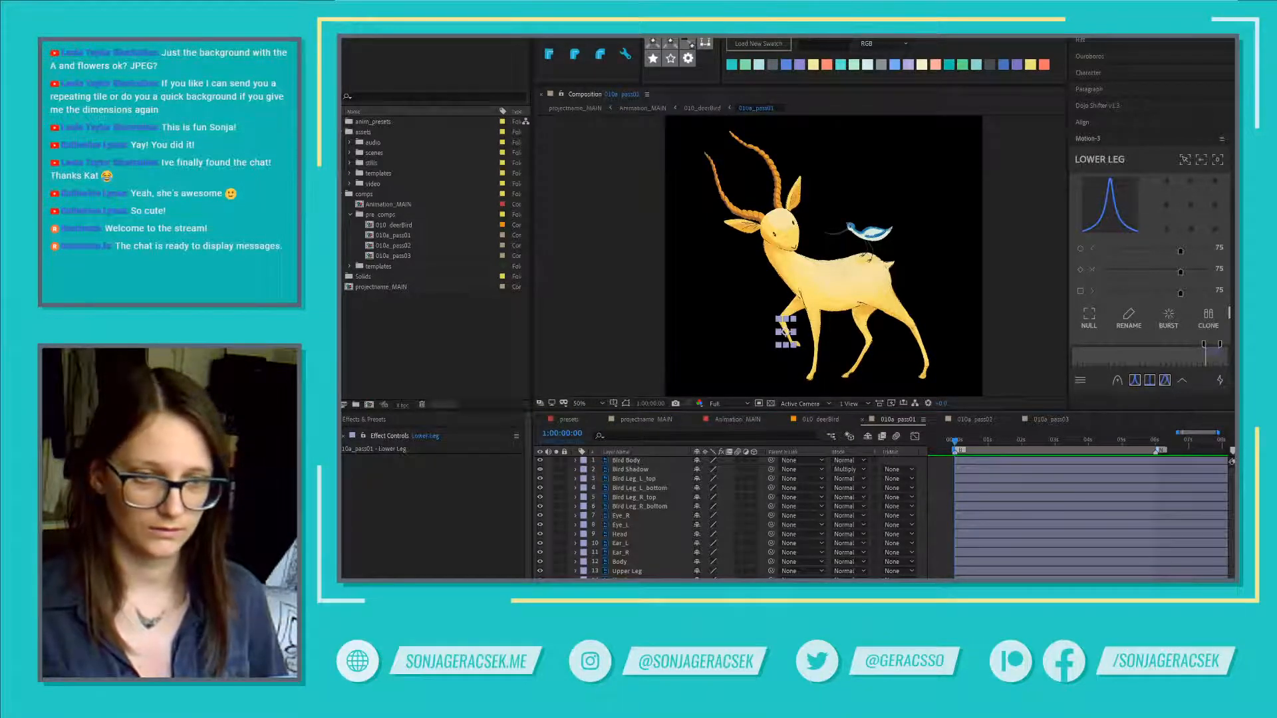
{"action": "left_click", "coordinate": [629, 570], "text": "shift"}
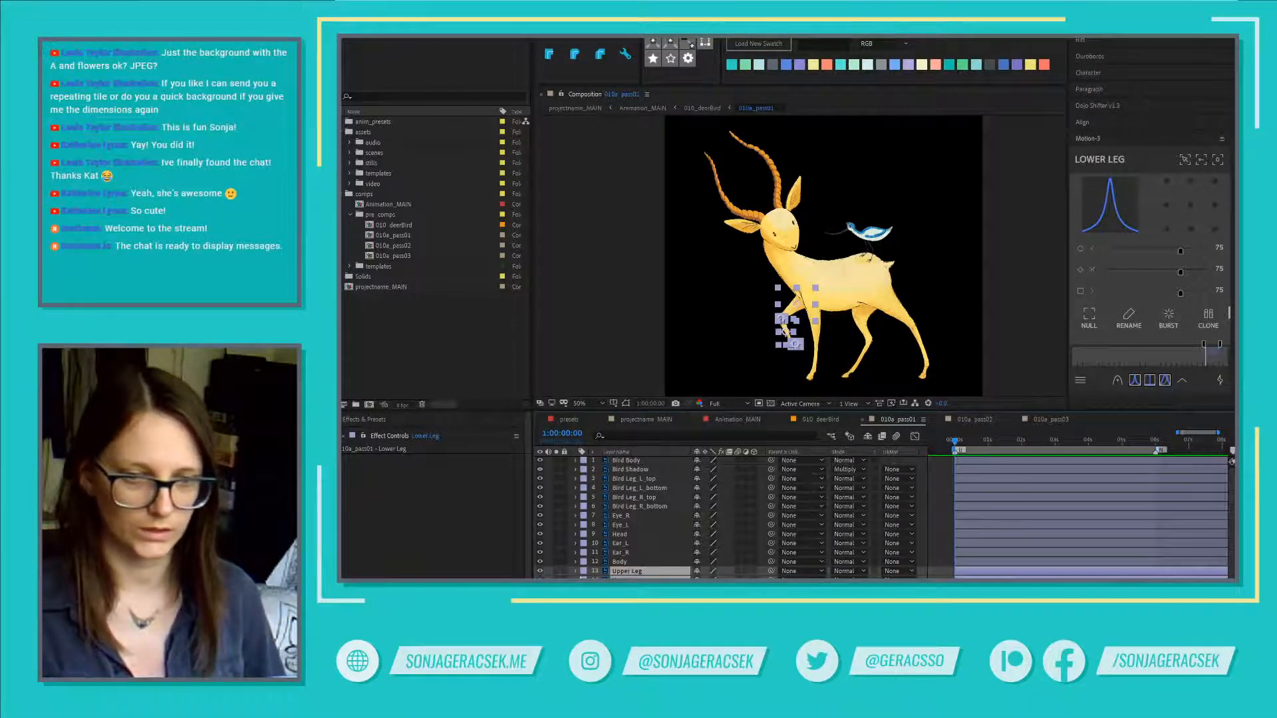
{"action": "left_click", "coordinate": [583, 570]}
{"action": "left_click", "coordinate": [618, 431]}
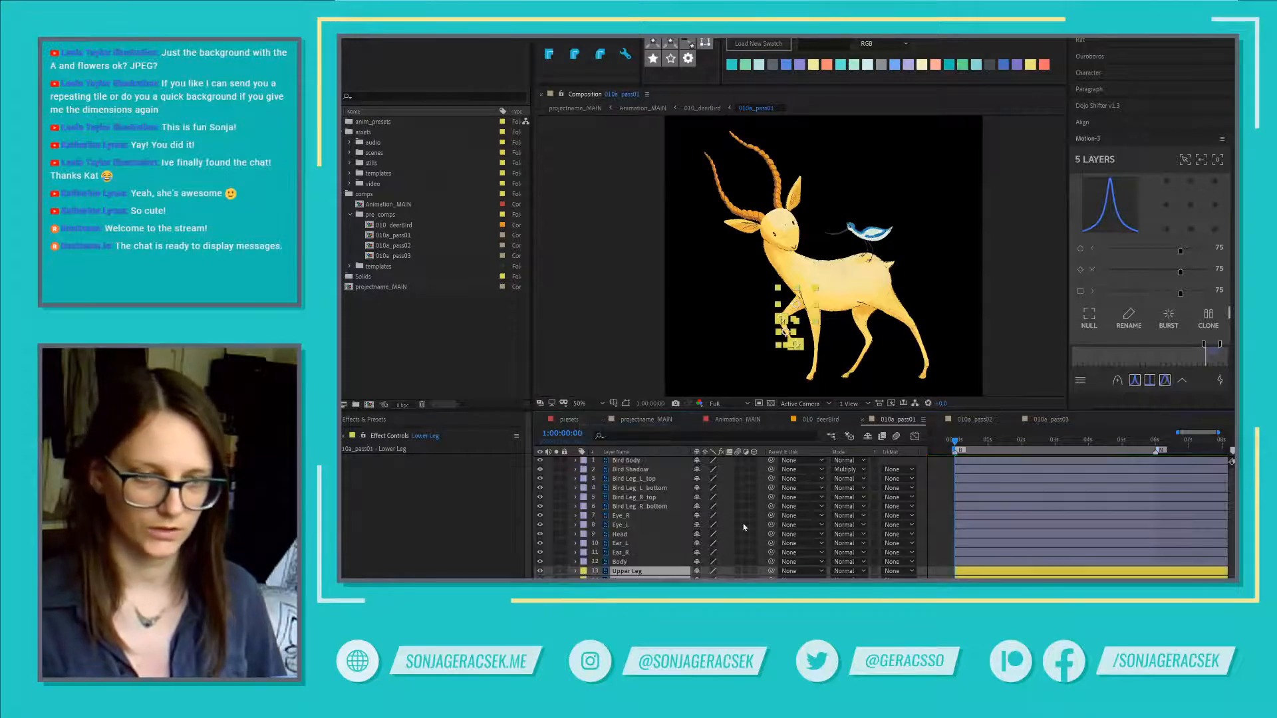
{"action": "left_click", "coordinate": [625, 562]}
{"action": "left_click", "coordinate": [583, 562]}
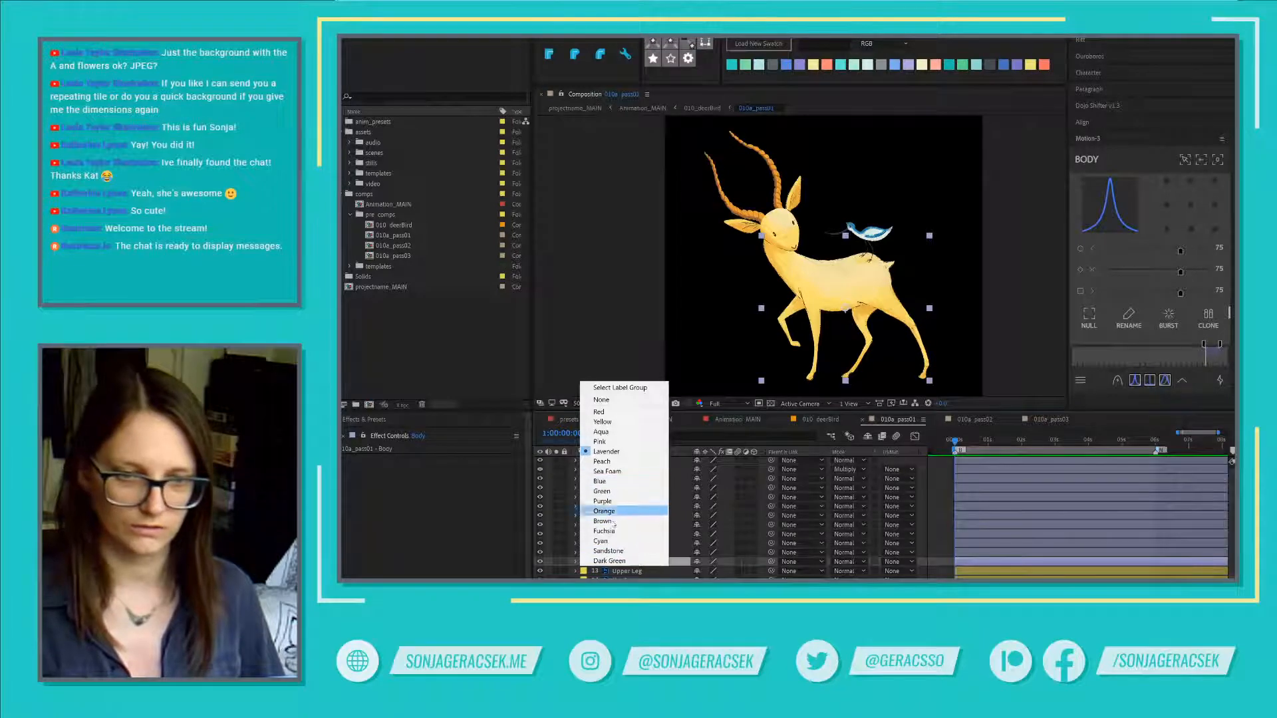
{"action": "left_click", "coordinate": [613, 532]}
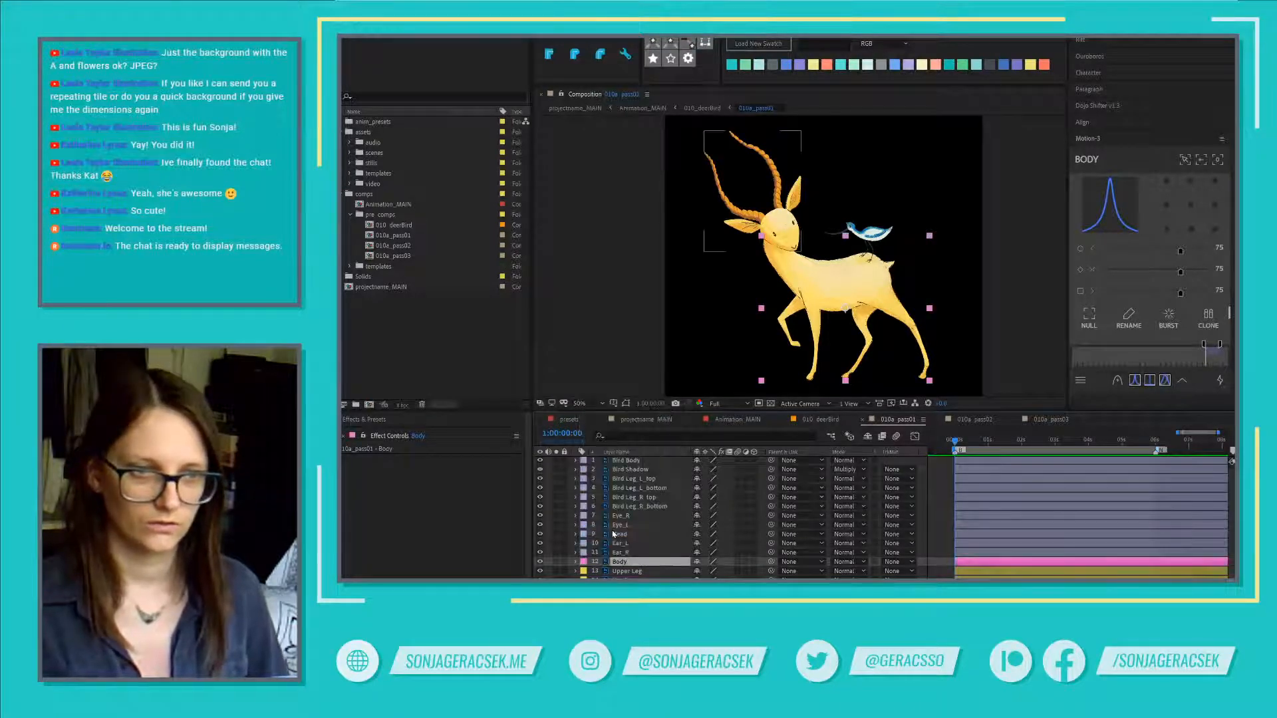
{"action": "left_click", "coordinate": [625, 553]}
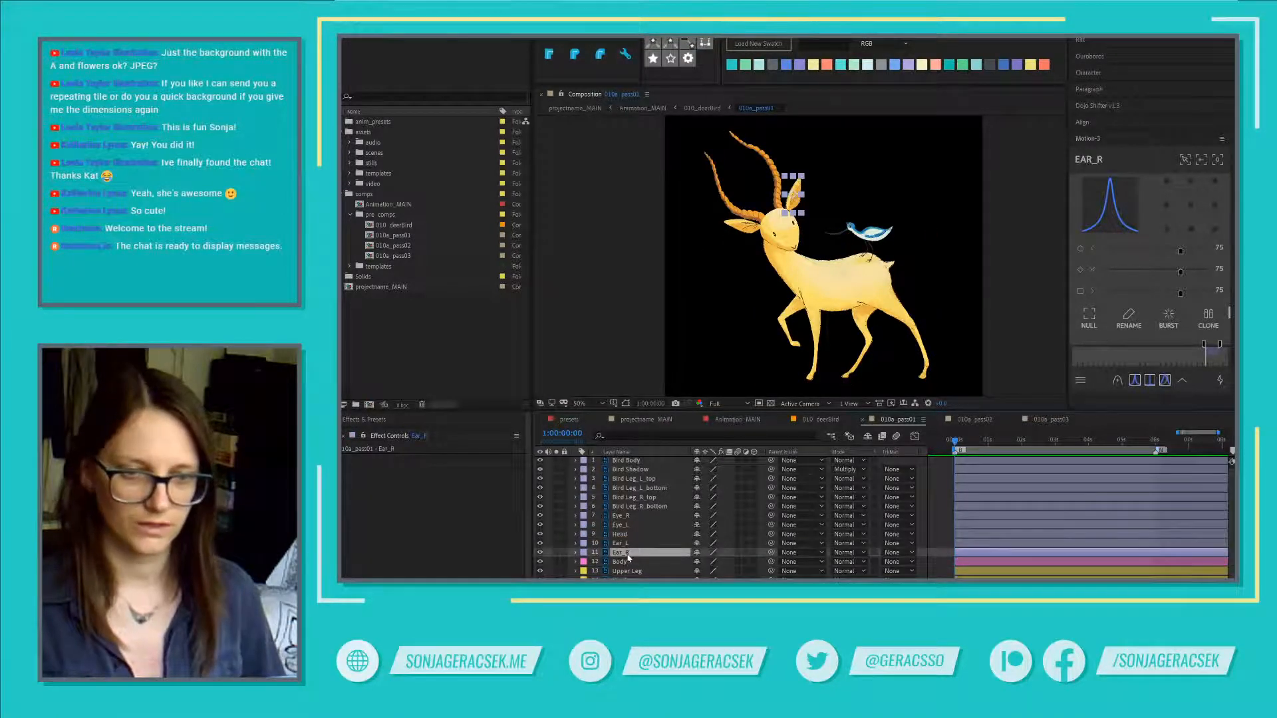
{"action": "left_click", "coordinate": [624, 515], "text": "shift"}
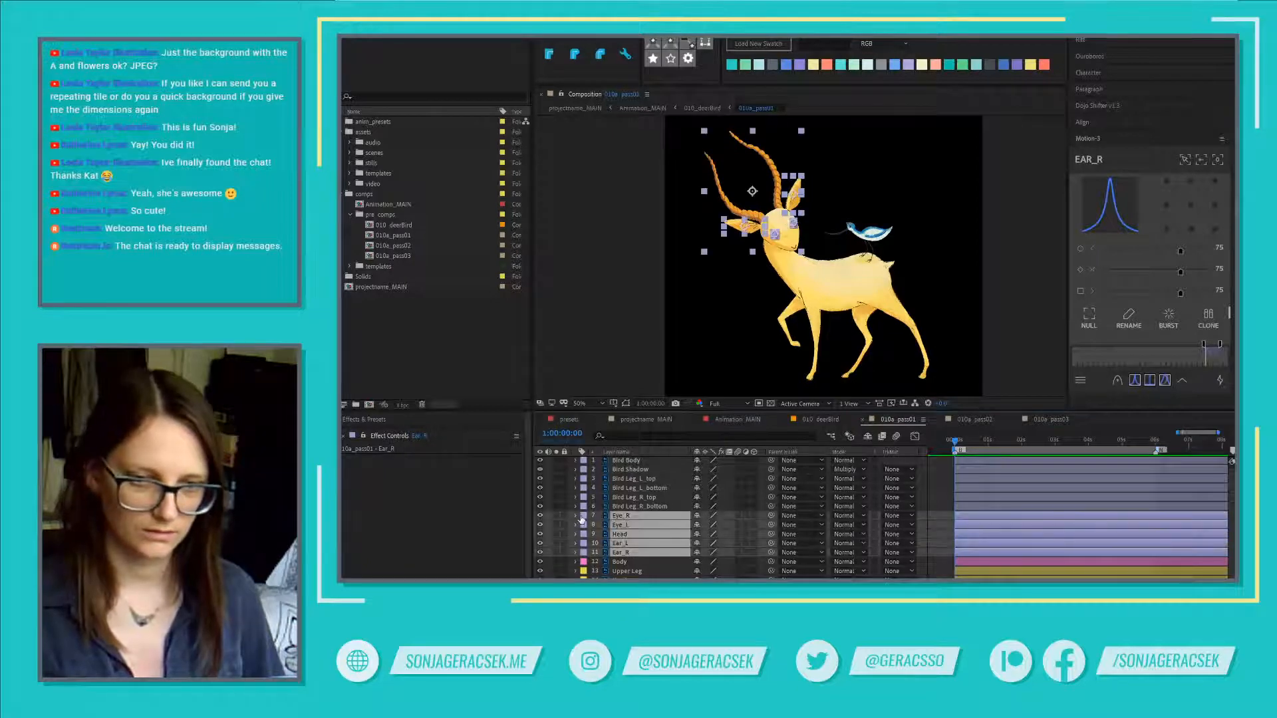
{"action": "left_click", "coordinate": [583, 516]}
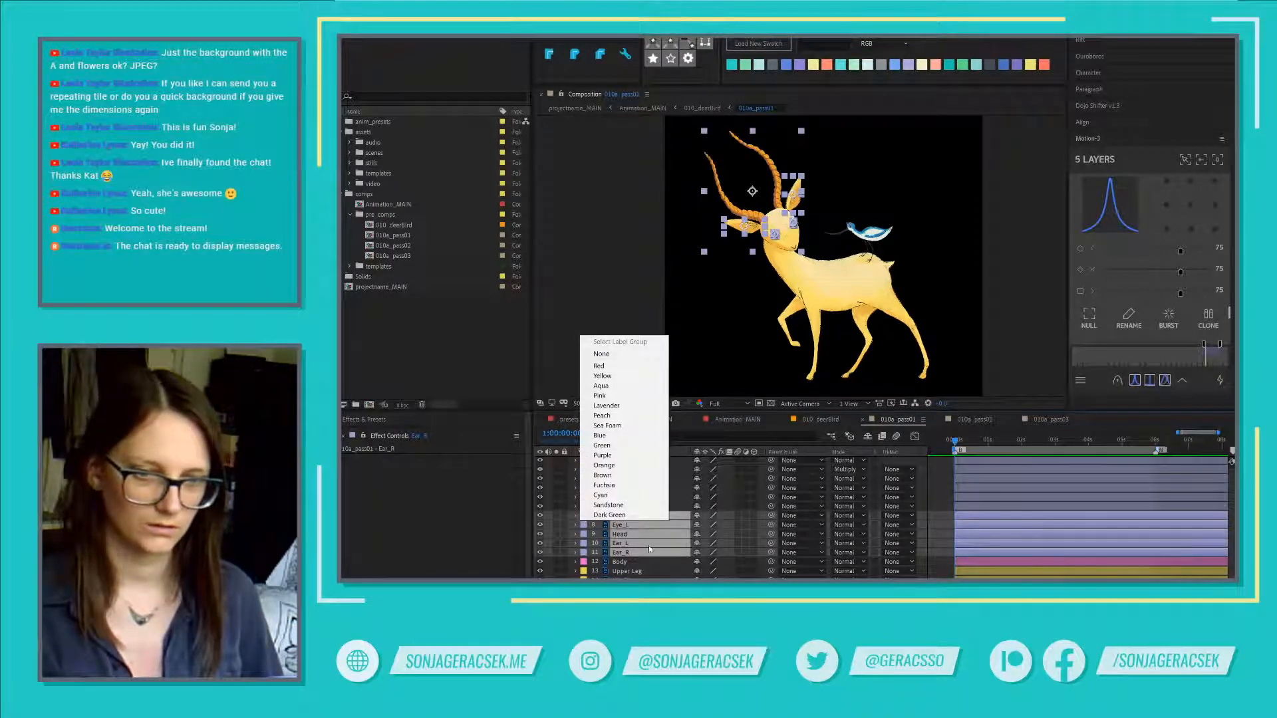
{"action": "key", "text": "Escape"}
{"action": "left_click", "coordinate": [632, 507]}
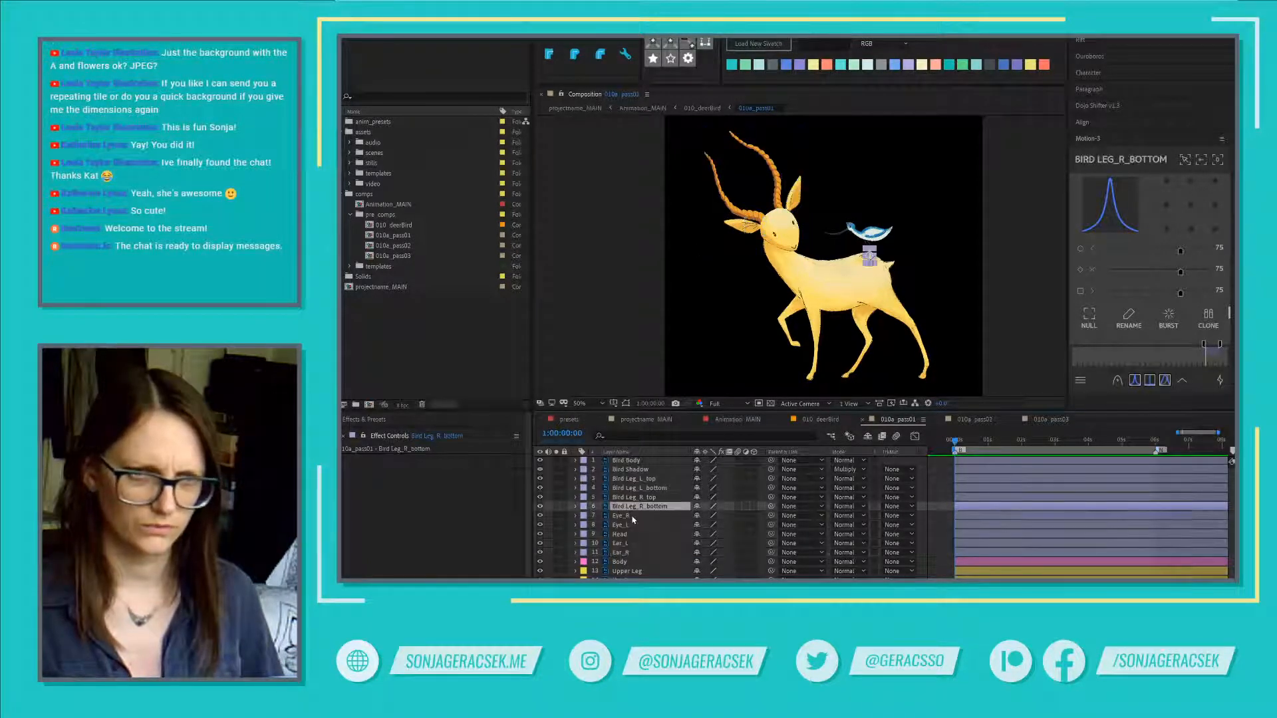
{"action": "left_click", "coordinate": [633, 516]}
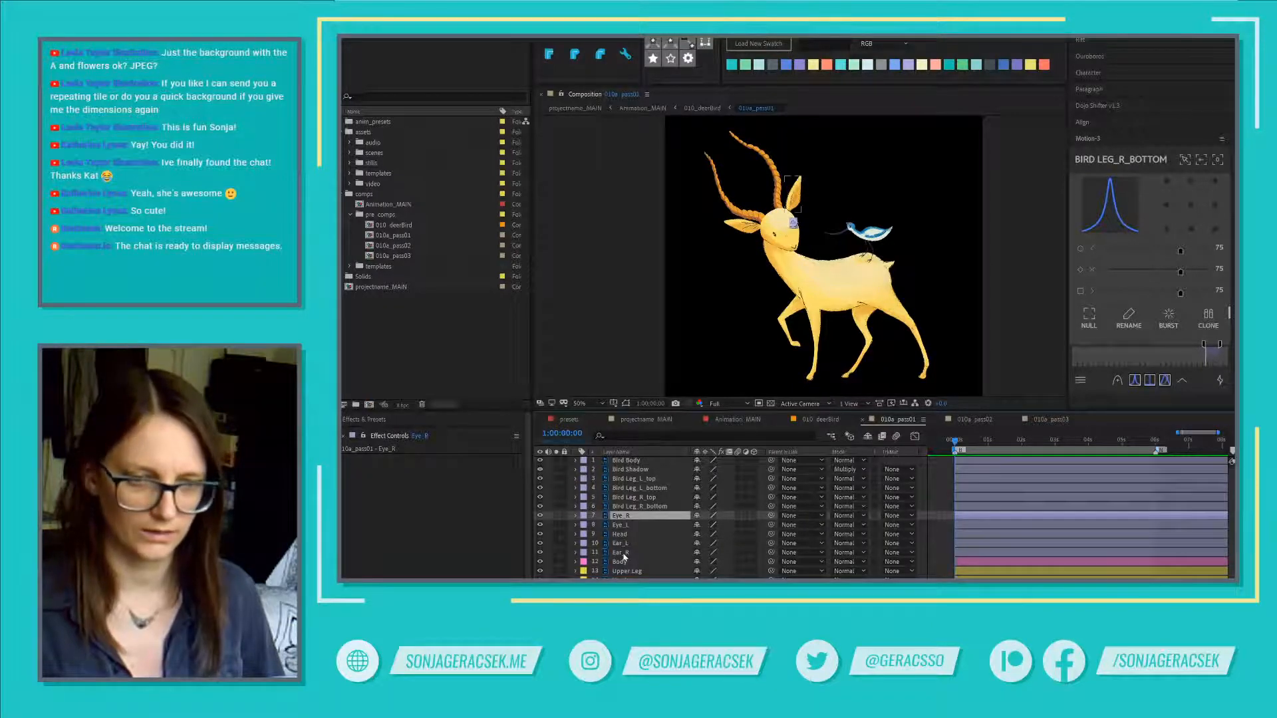
Step: Label the deer's eye, ear and Head layers in 010a_pass01 Orange
{"action": "left_click", "coordinate": [623, 553]}
{"action": "left_click", "coordinate": [619, 516], "text": "shift"}
{"action": "left_click", "coordinate": [583, 517]}
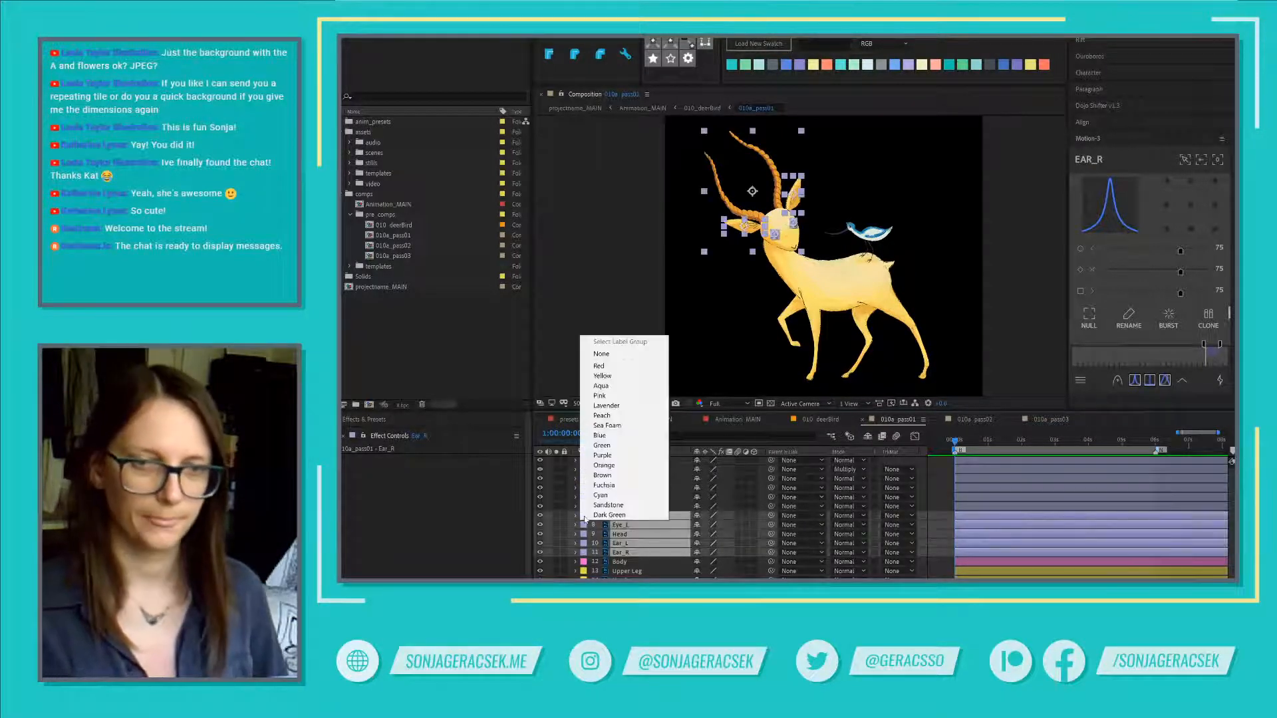
{"action": "left_click", "coordinate": [622, 466]}
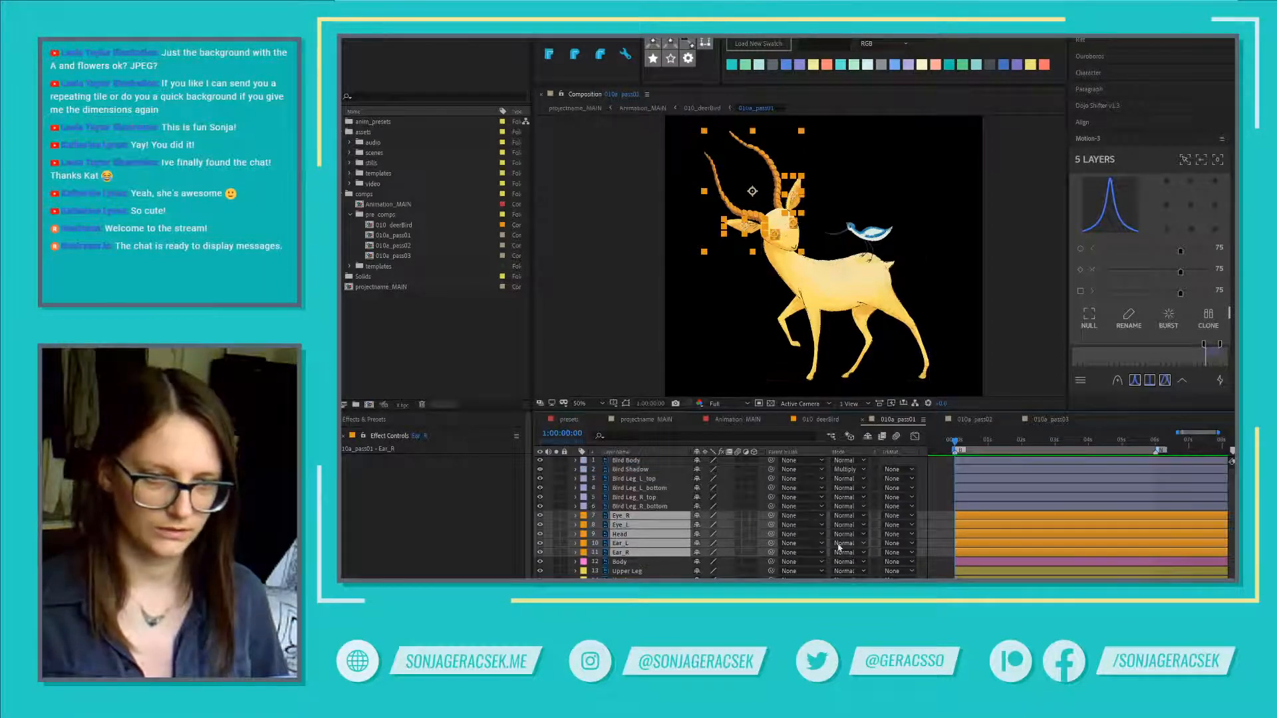
Step: Parent the deer's eye and ear layers to Head, and parent both Head and Upper Leg to Body
{"action": "left_click_drag", "start_coordinate": [770, 516], "coordinate": [623, 536]}
{"action": "left_click", "coordinate": [633, 563]}
{"action": "left_click", "coordinate": [625, 534]}
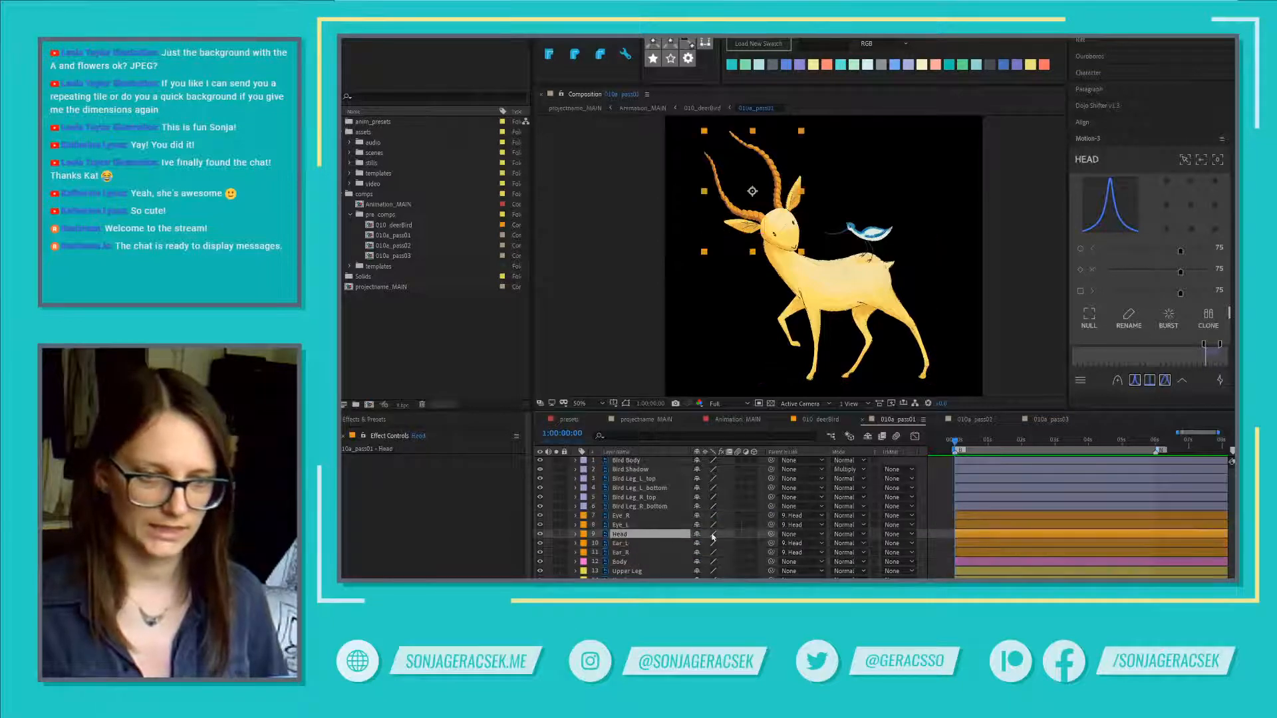
{"action": "left_click_drag", "start_coordinate": [770, 537], "coordinate": [624, 562]}
{"action": "left_click", "coordinate": [626, 570]}
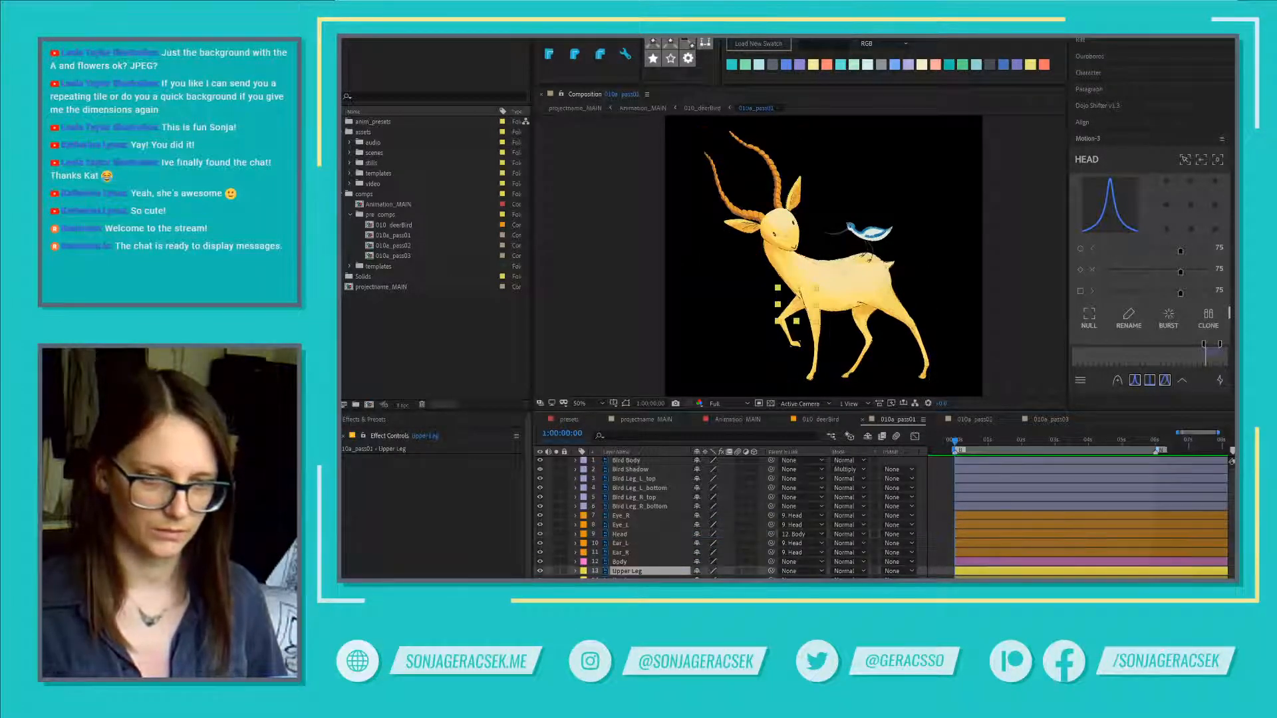
{"action": "left_click_drag", "start_coordinate": [770, 570], "coordinate": [622, 563]}
{"action": "left_click", "coordinate": [623, 563]}
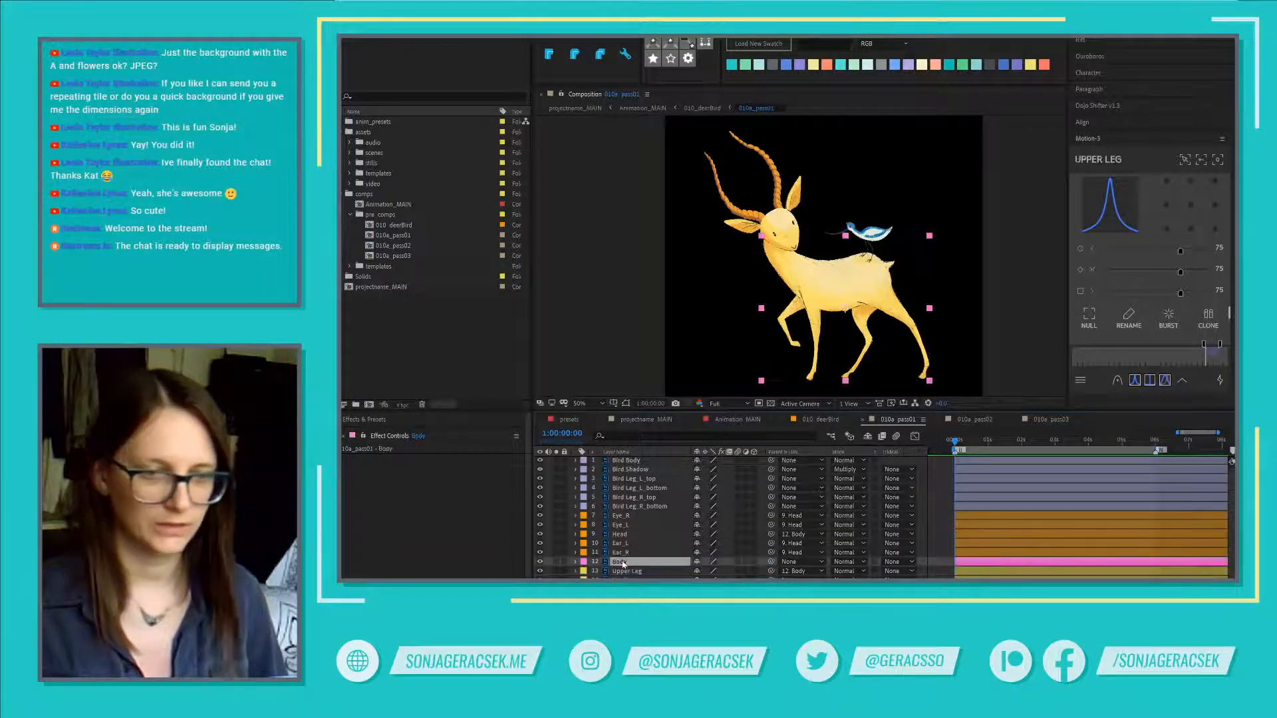
Step: Label the four bird leg layers, Bird Body and Bird Shadow Blue, and save the project
{"action": "left_click", "coordinate": [639, 507]}
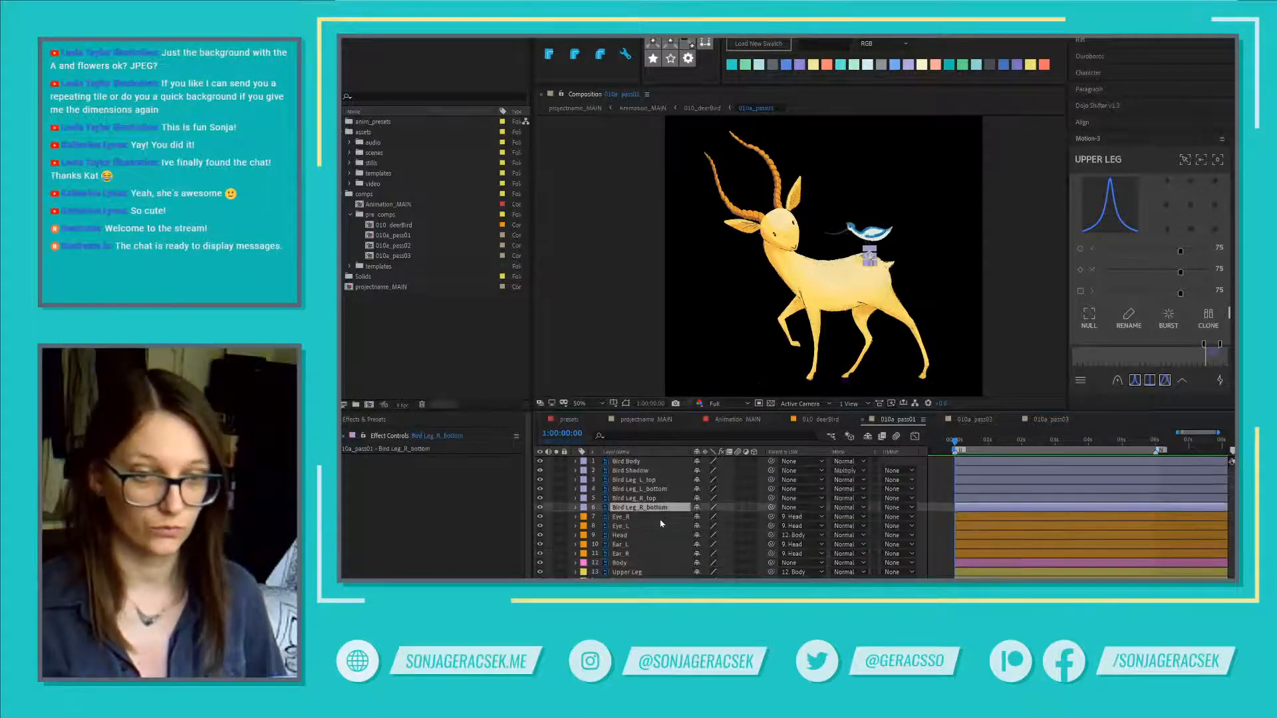
{"action": "left_click", "coordinate": [634, 481], "text": "shift"}
{"action": "left_click", "coordinate": [584, 485]}
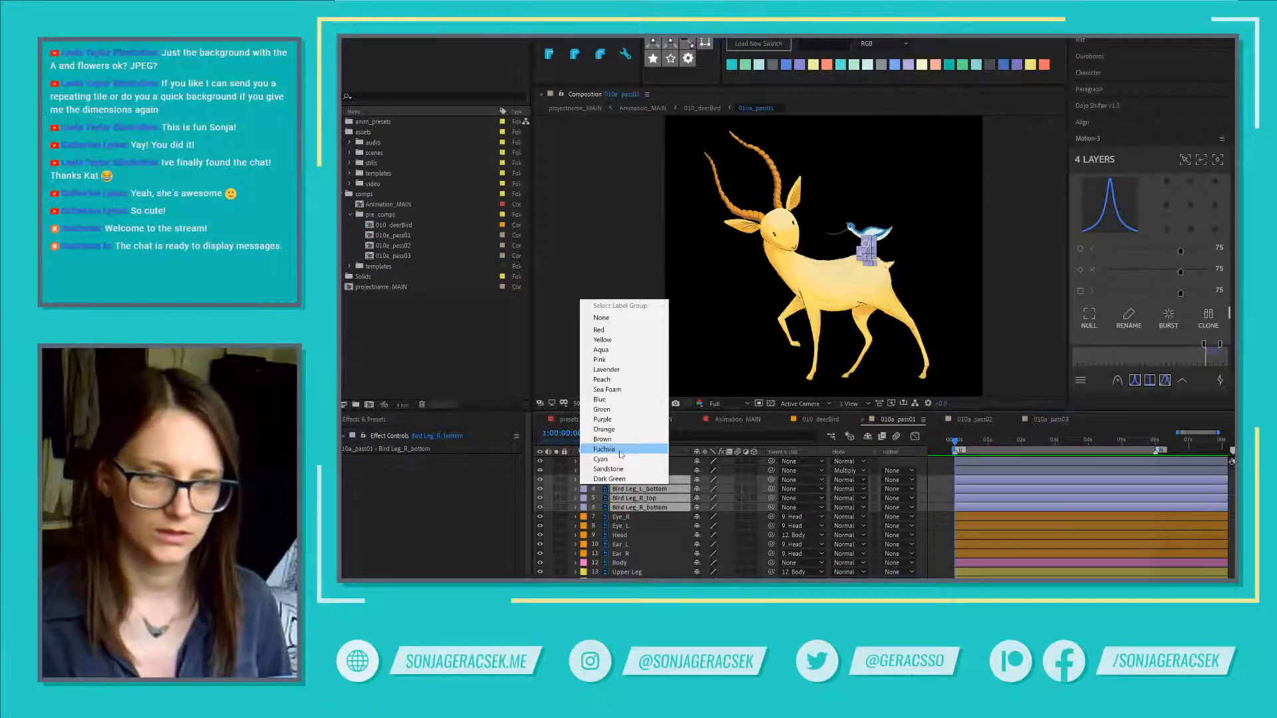
{"action": "left_click", "coordinate": [605, 400]}
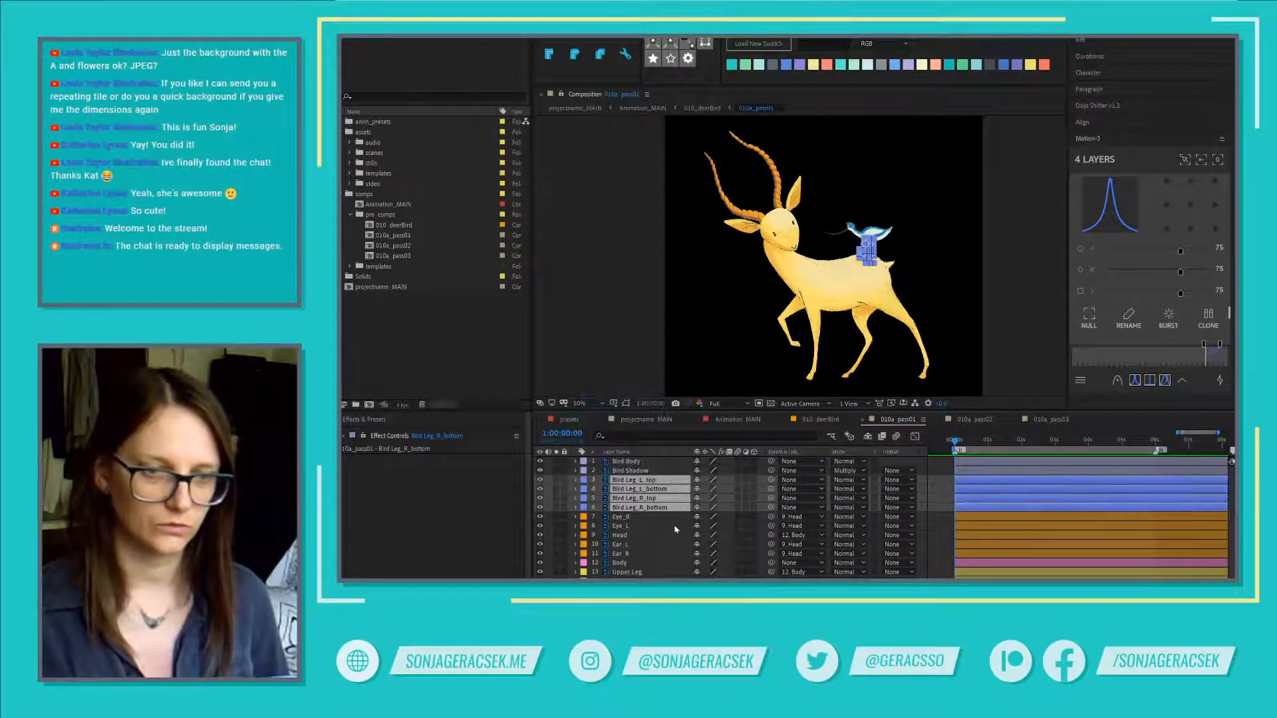
{"action": "left_click", "coordinate": [628, 462]}
{"action": "left_click", "coordinate": [634, 470], "text": "shift"}
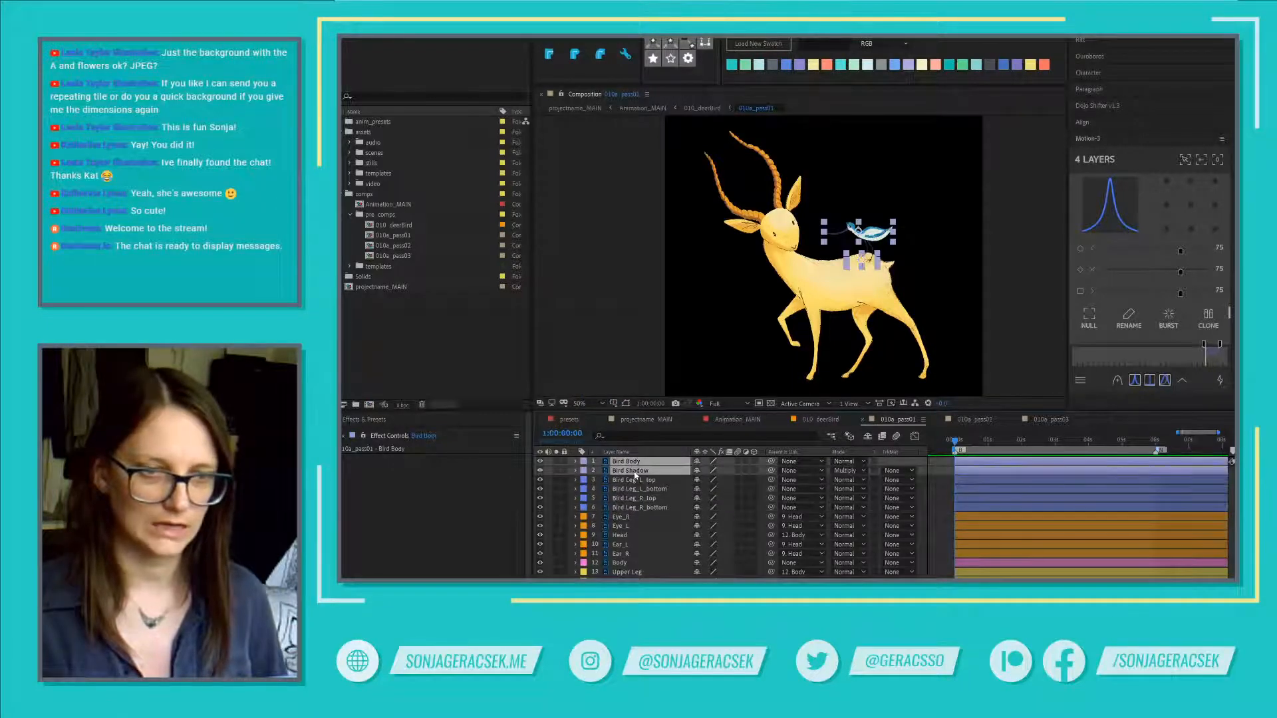
{"action": "left_click", "coordinate": [583, 465]}
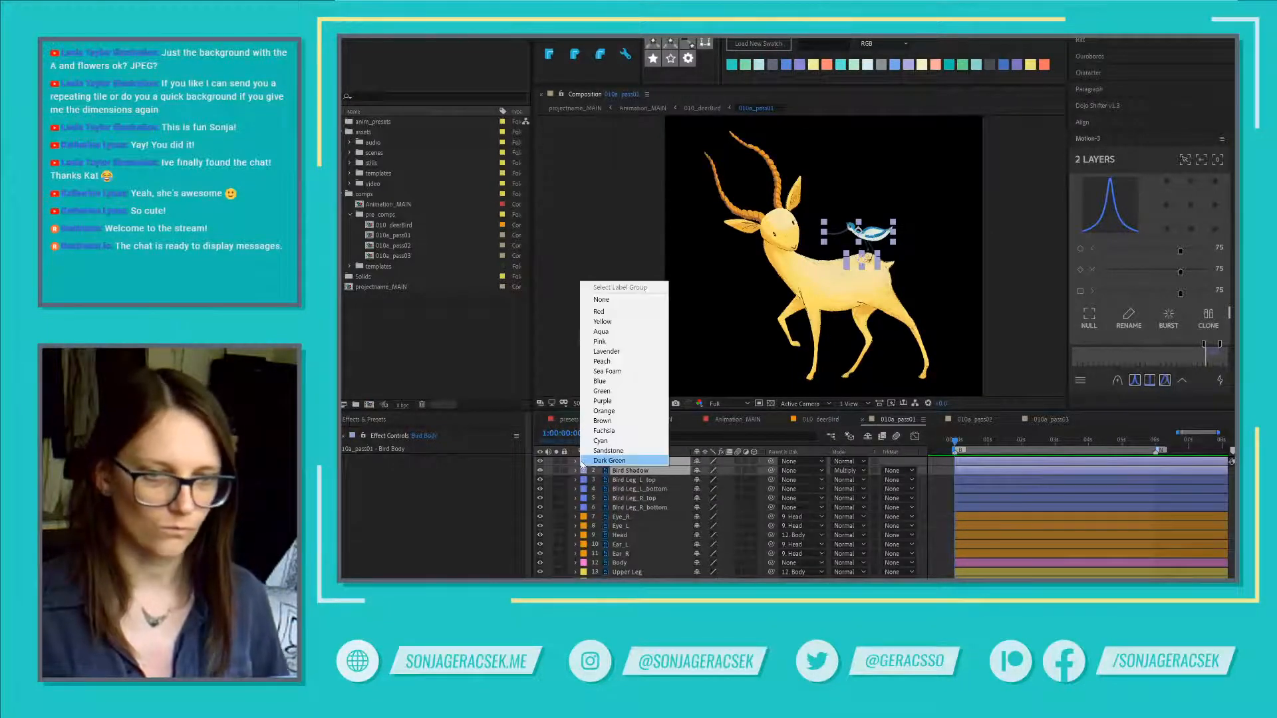
{"action": "left_click", "coordinate": [602, 381]}
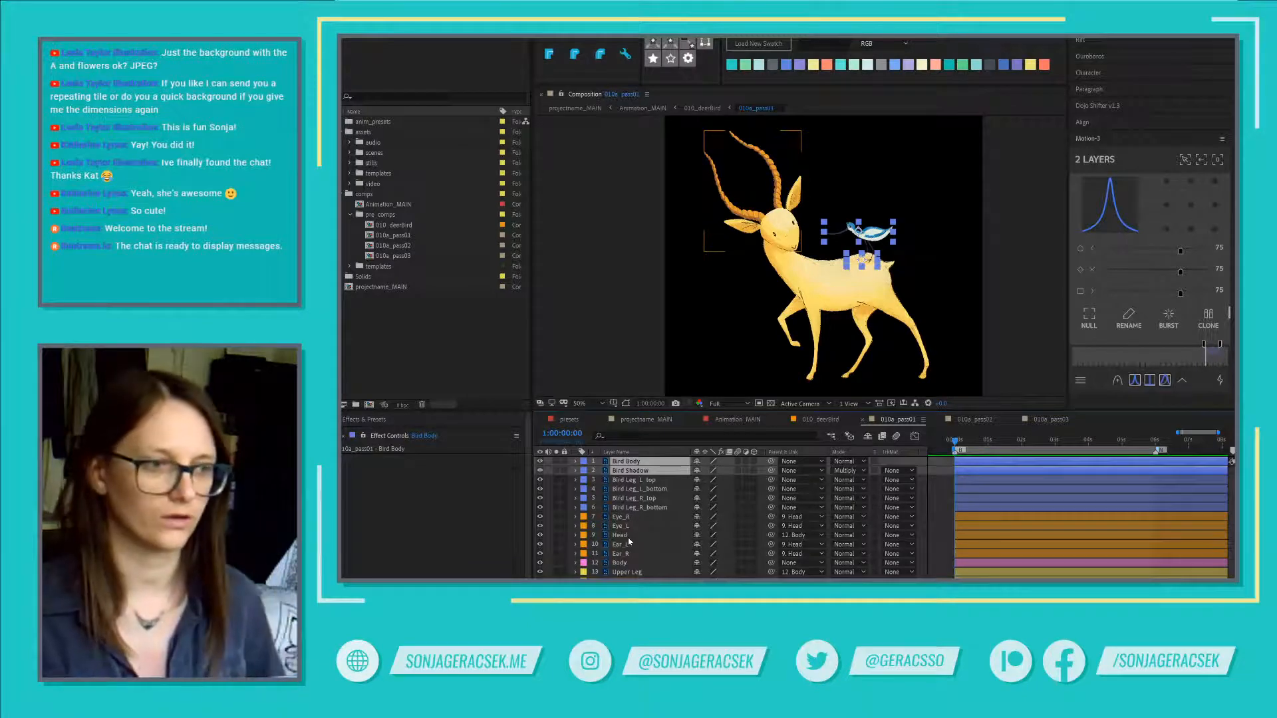
{"action": "key", "text": "ctrl+s"}
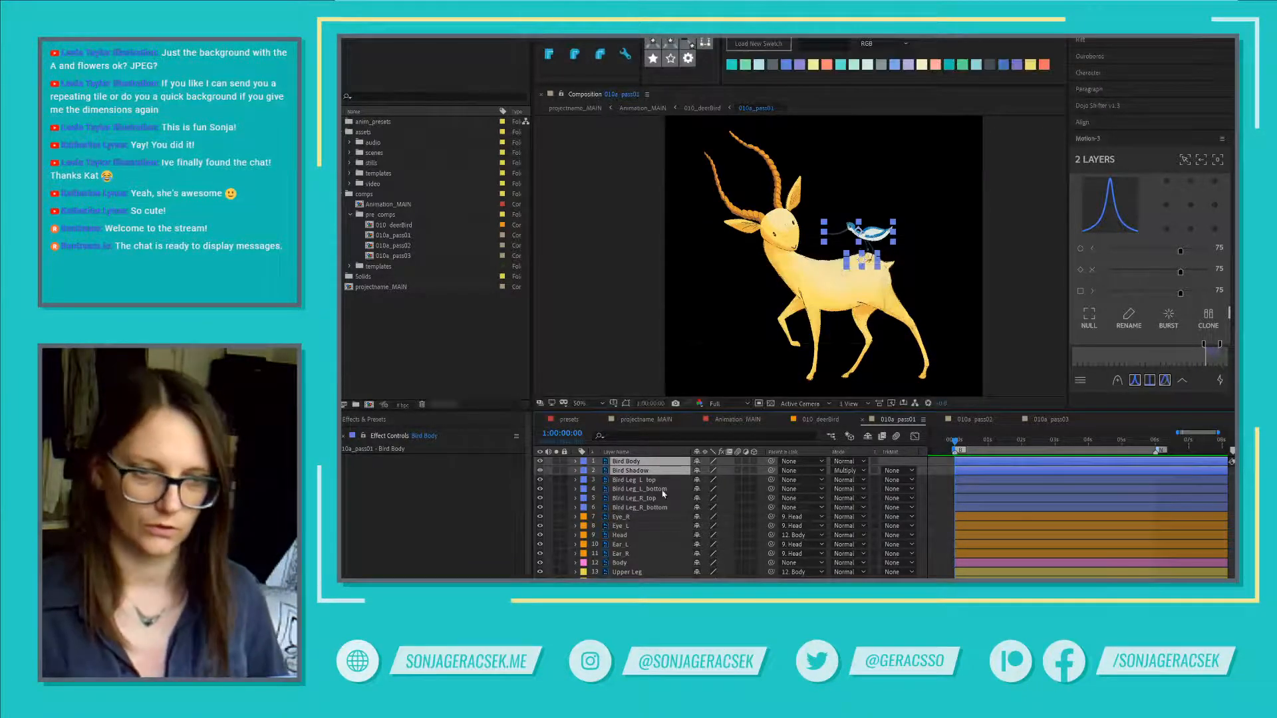
Step: Copy all layers of 010a_pass01 and paste them into the 010_deerBird composition above Background 2
{"action": "key", "text": "ctrl+shift+a"}
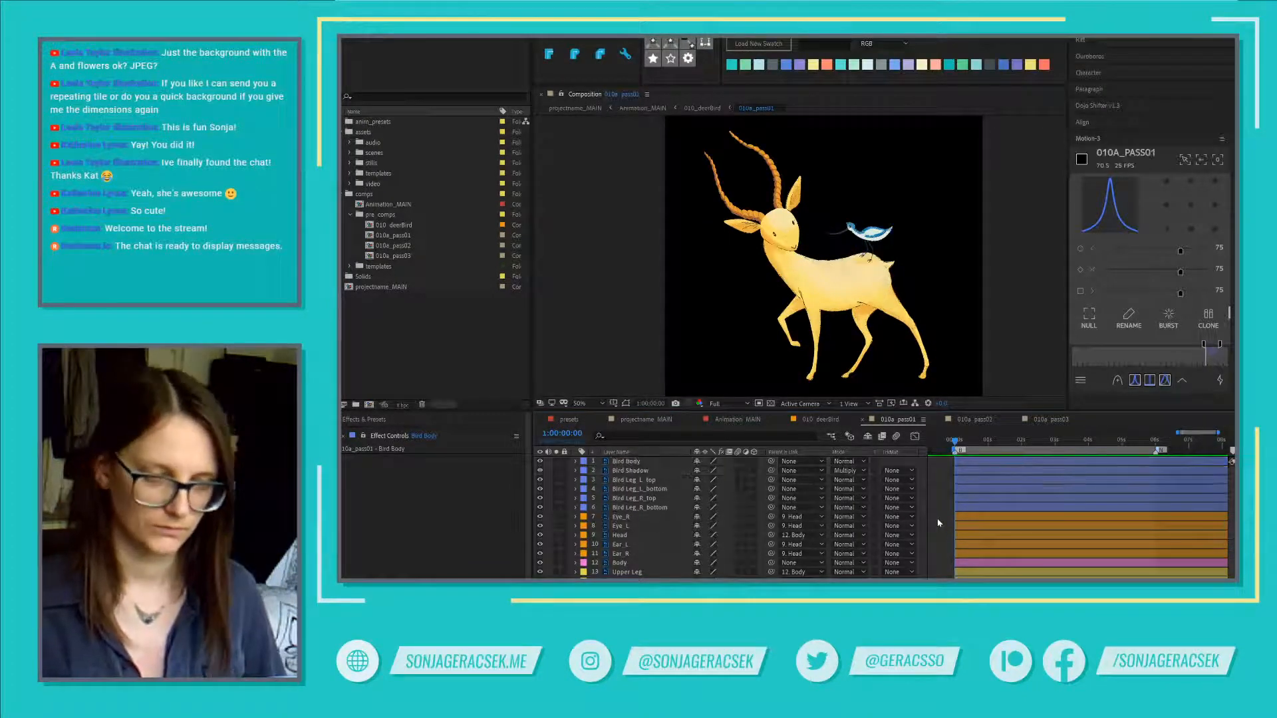
{"action": "key", "text": "ctrl+a"}
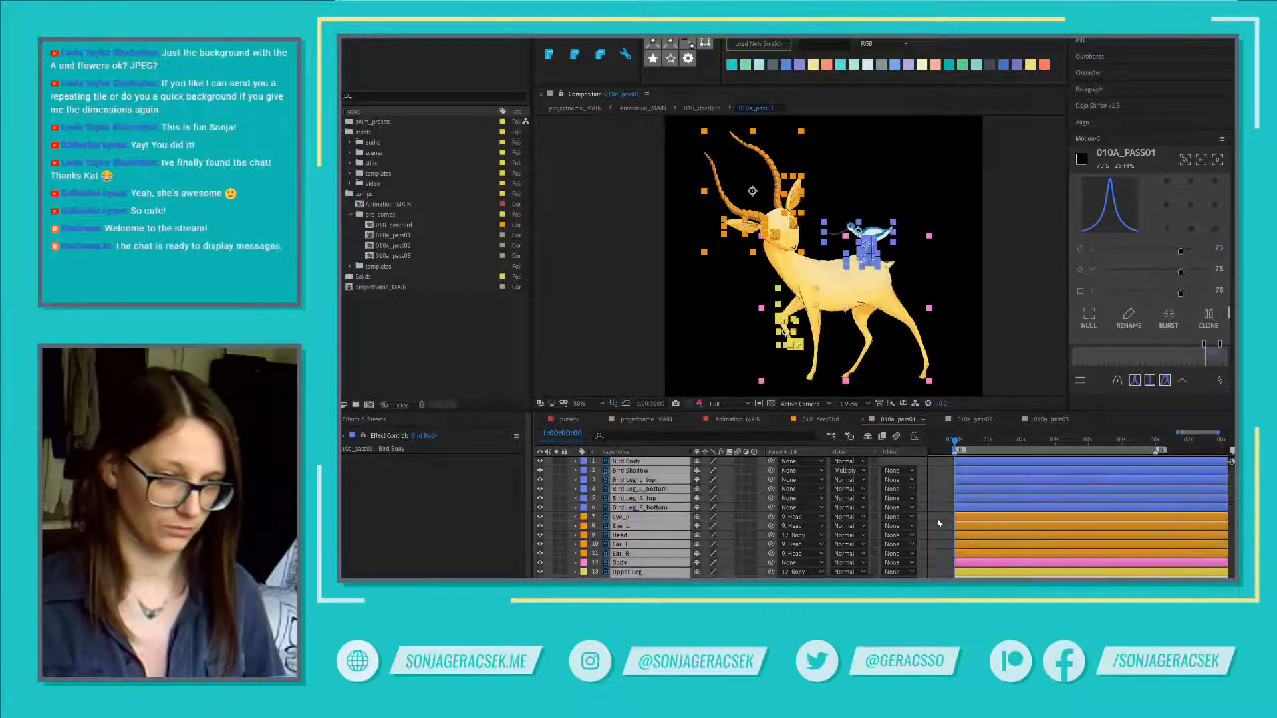
{"action": "left_click", "coordinate": [818, 424]}
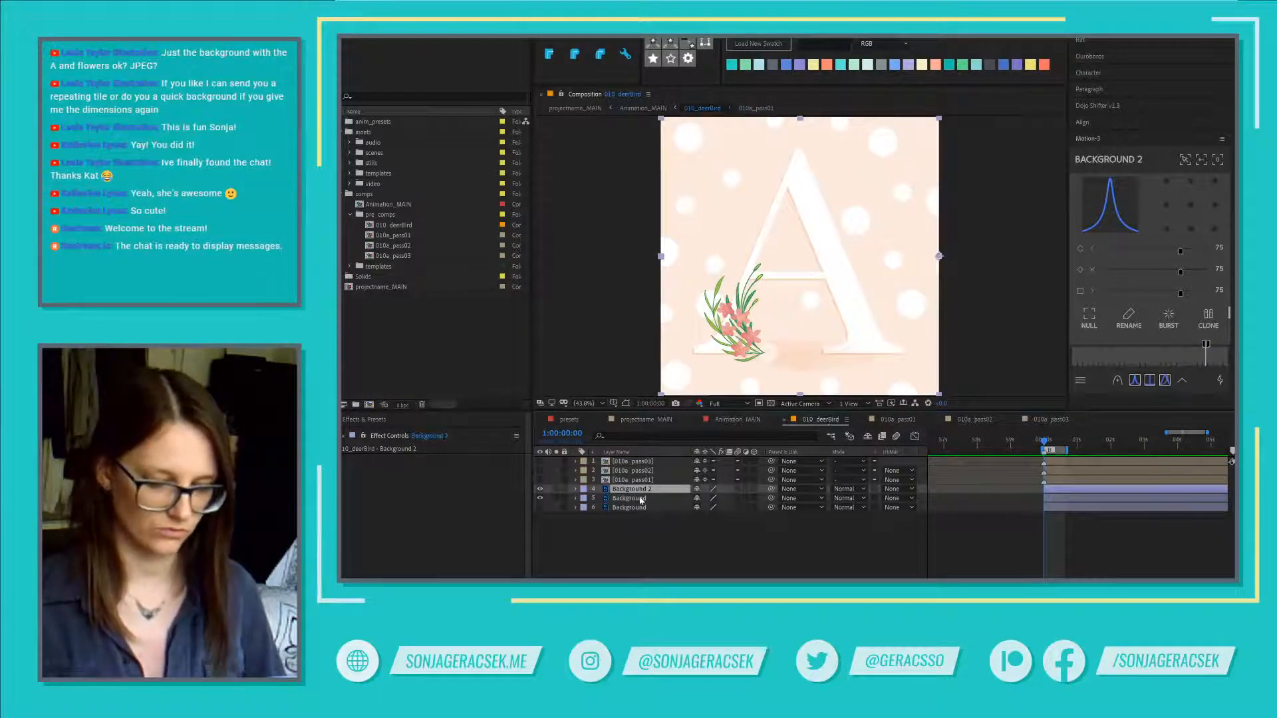
{"action": "key", "text": "ctrl+v"}
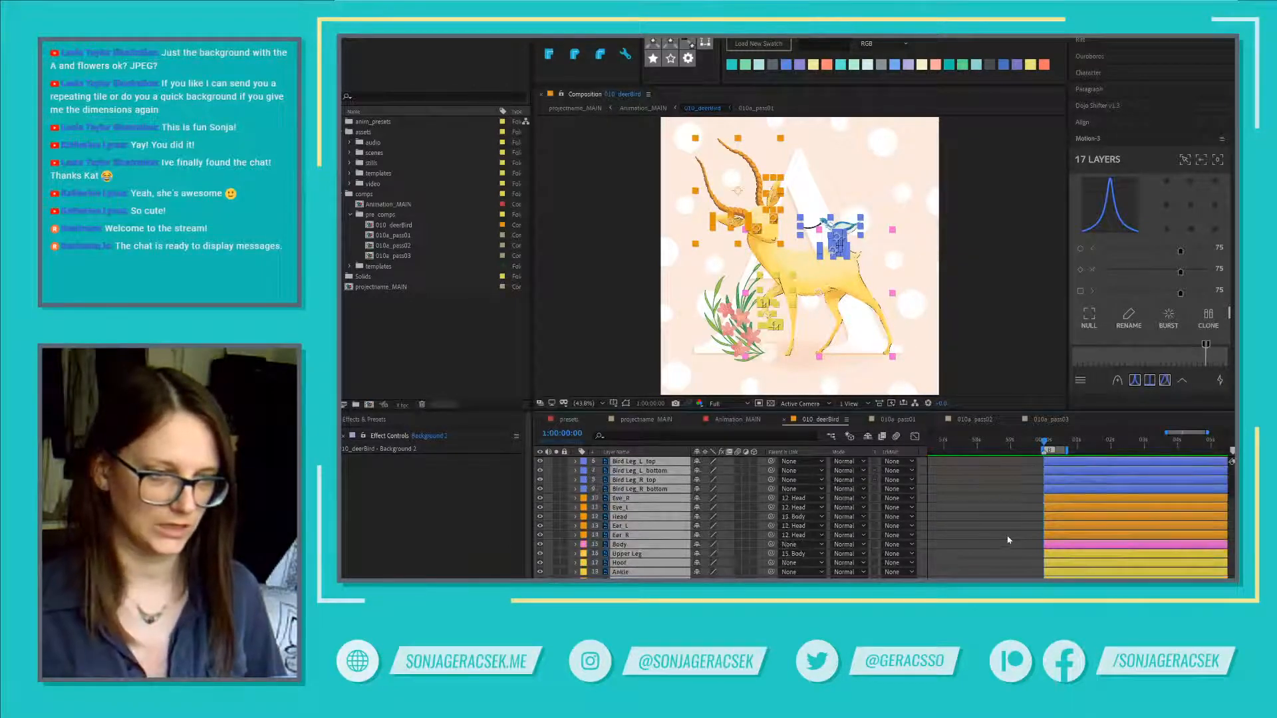
Step: In 010a_pass02, label the five front-leg layers from Upper Leg 2 to Lower Leg 2 Yellow and Body 2 Fuchsia
{"action": "left_click", "coordinate": [975, 420]}
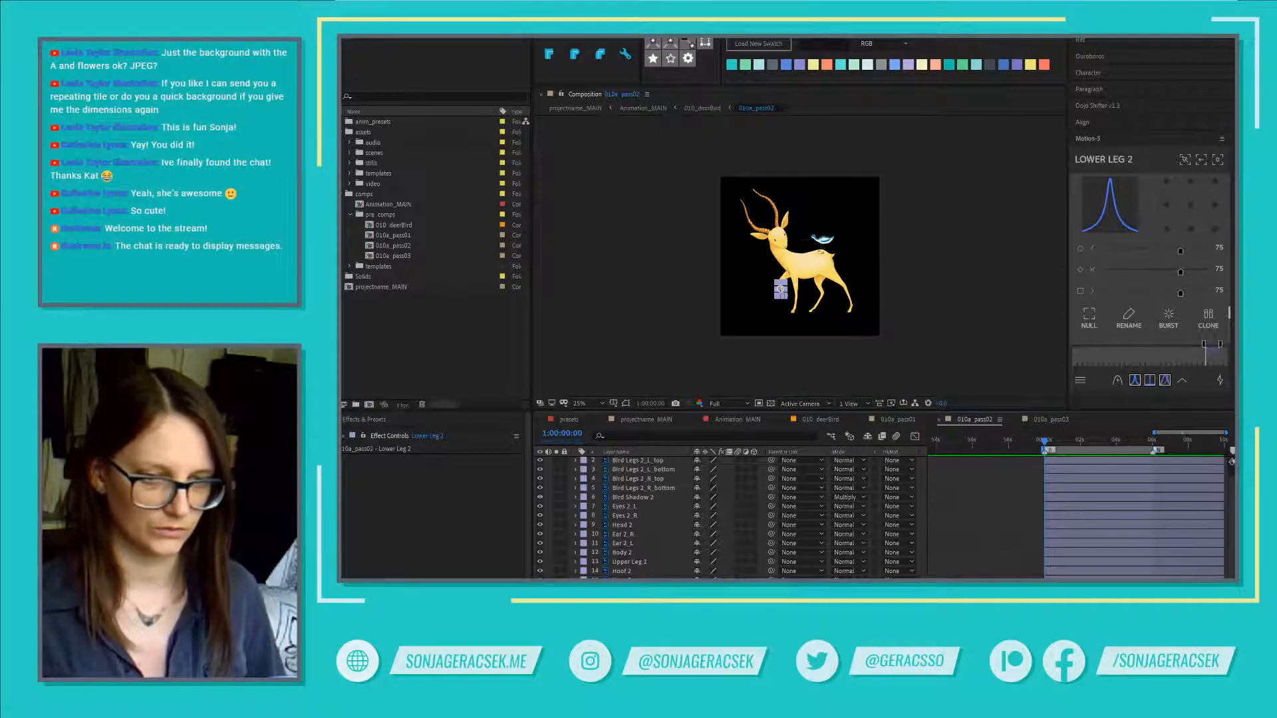
{"action": "left_click", "coordinate": [630, 562], "text": "shift"}
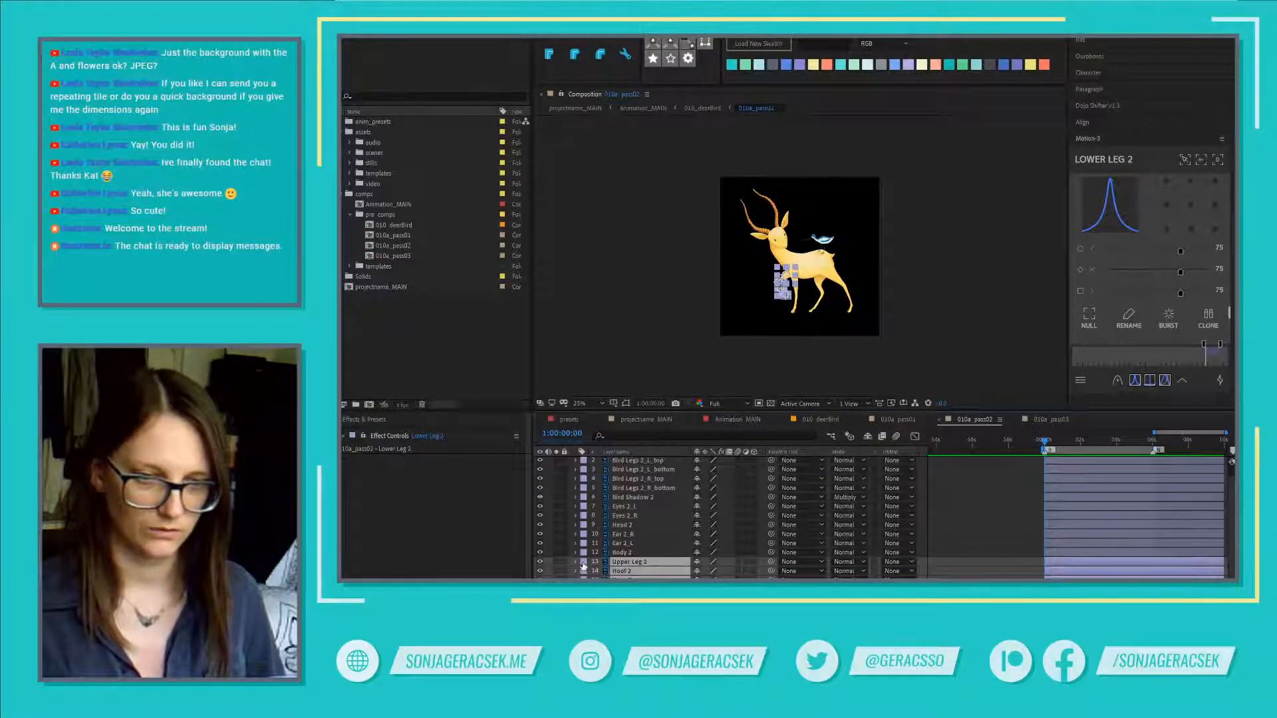
{"action": "left_click", "coordinate": [583, 562]}
{"action": "left_click", "coordinate": [603, 421]}
{"action": "left_click", "coordinate": [627, 553]}
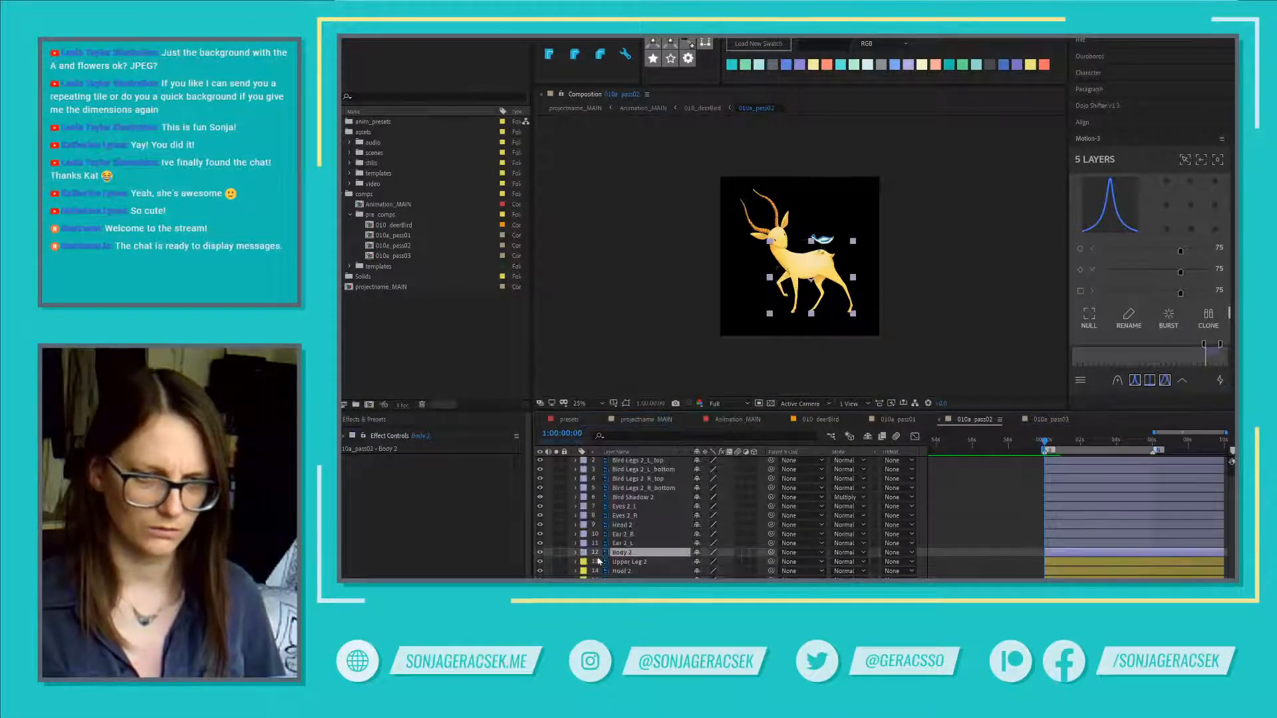
{"action": "left_click", "coordinate": [583, 552]}
{"action": "left_click", "coordinate": [603, 522]}
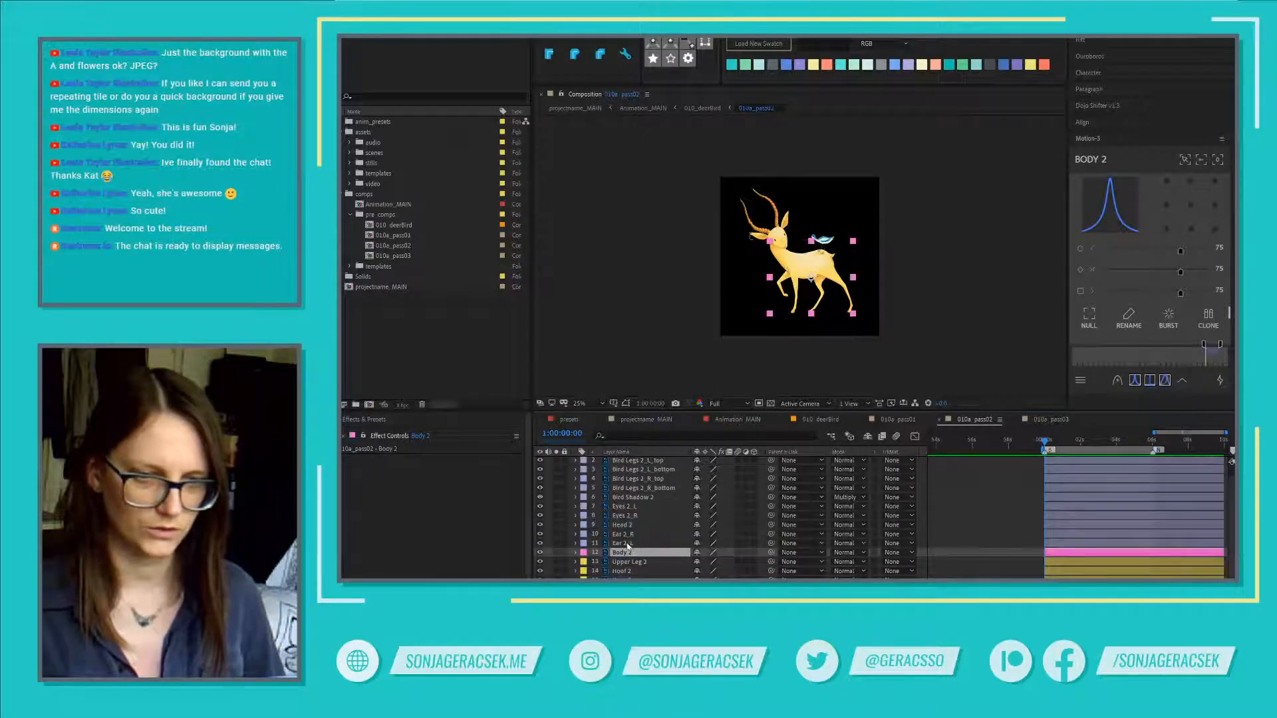
Step: Label the eye, ear and Head 2 layers in 010a_pass02 Orange
{"action": "left_click", "coordinate": [629, 544]}
{"action": "left_click", "coordinate": [632, 507], "text": "shift"}
{"action": "left_click", "coordinate": [592, 527]}
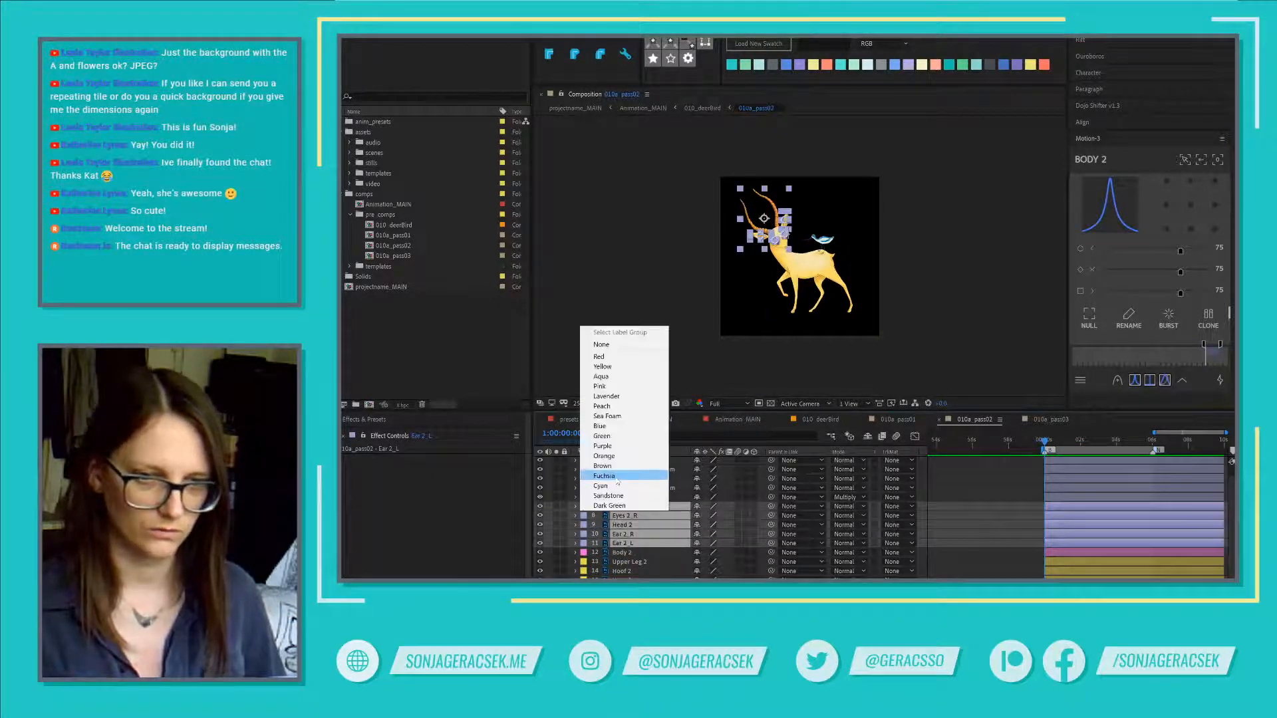
{"action": "left_click", "coordinate": [612, 458]}
Step: Parent the eye and ear layers in 010a_pass02 to Head 2, and Head 2 to Body 2
{"action": "left_click_drag", "start_coordinate": [771, 507], "coordinate": [623, 525]}
{"action": "left_click", "coordinate": [625, 525]}
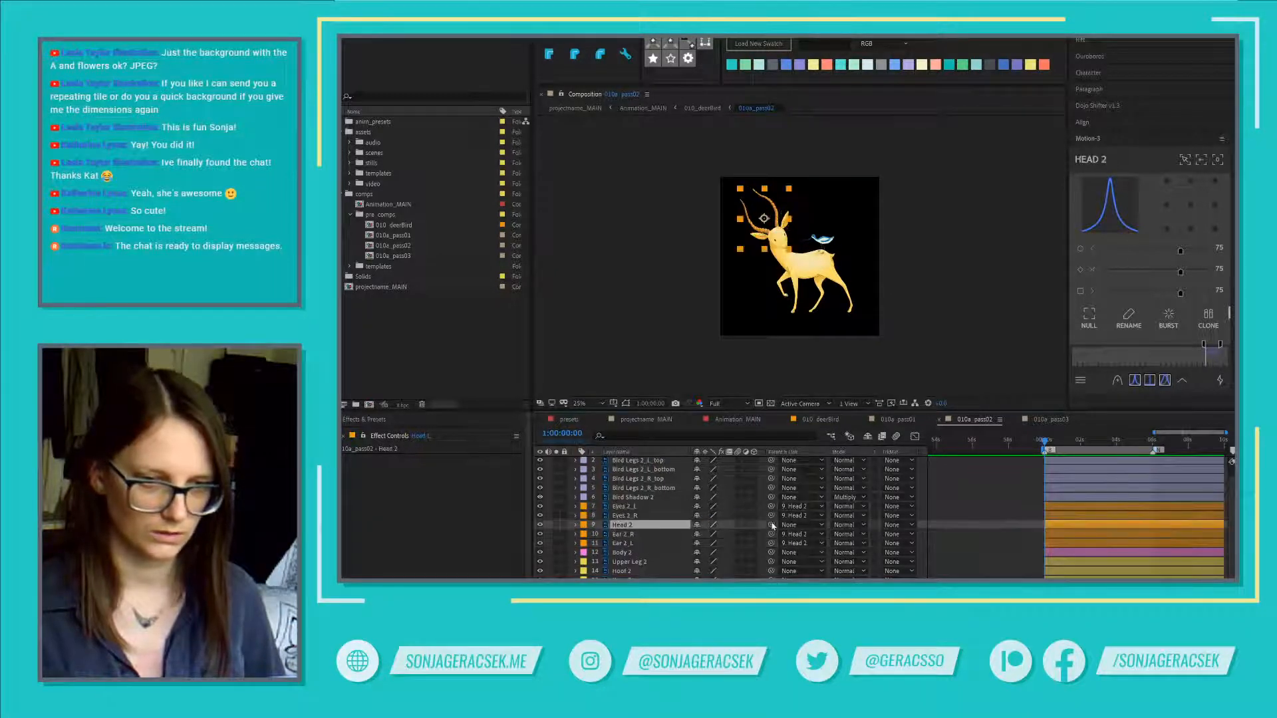
{"action": "left_click_drag", "start_coordinate": [771, 525], "coordinate": [646, 553]}
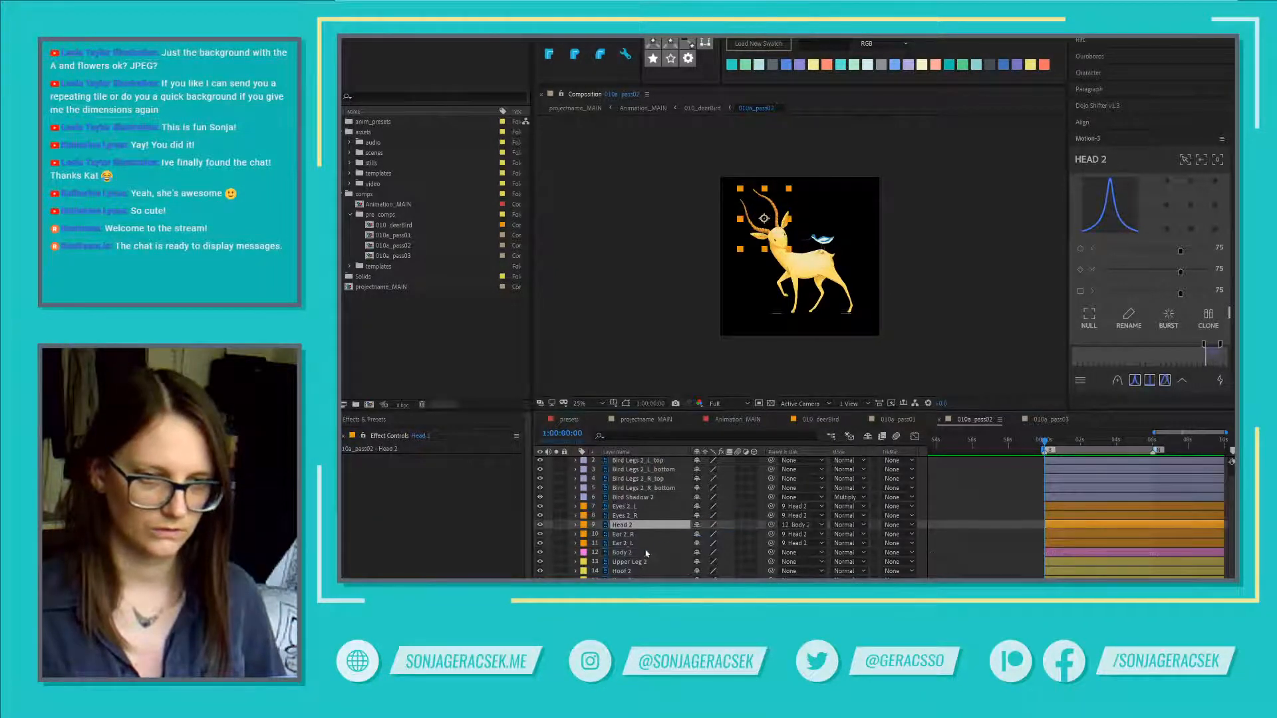
Step: Label the six bird layers in 010a_pass02, from Bird Body 2 to Bird Shadow 2, Blue
{"action": "scroll", "coordinate": [631, 505], "scroll_direction": "up", "scroll_amount": 1}
{"action": "left_click", "coordinate": [632, 508]}
{"action": "left_click", "coordinate": [625, 461], "text": "shift"}
{"action": "left_click", "coordinate": [584, 461]}
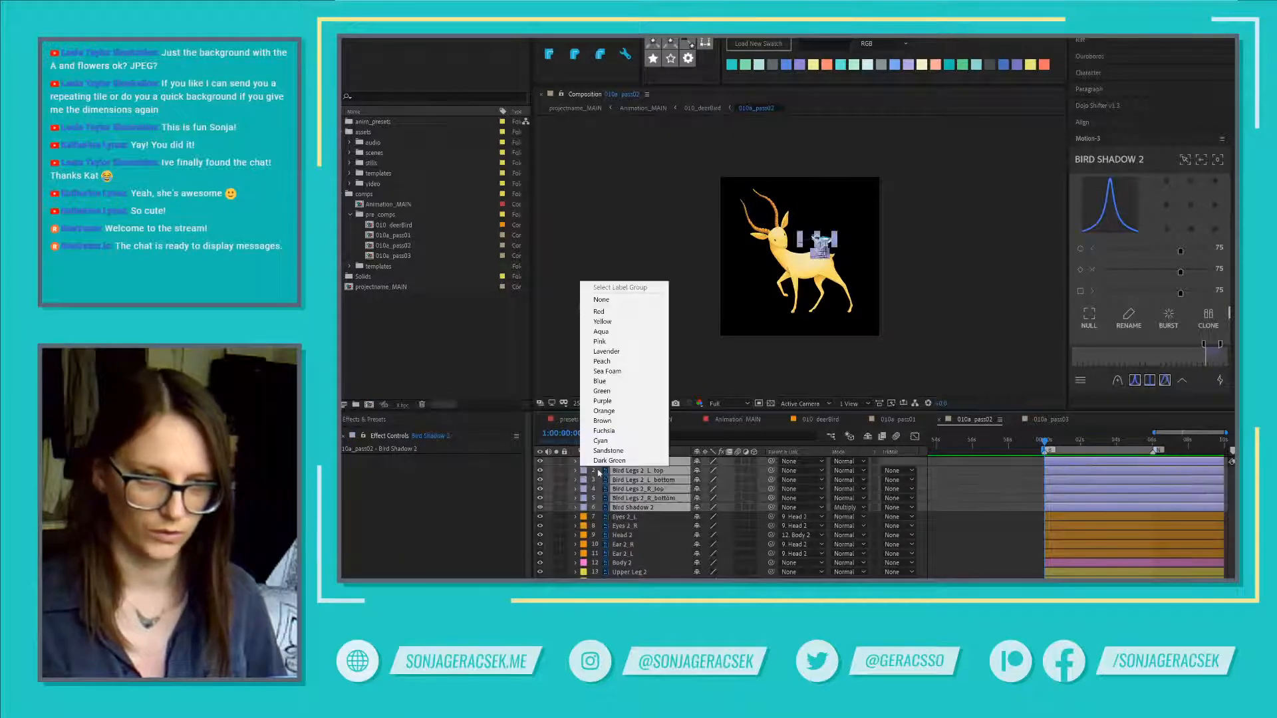
{"action": "left_click", "coordinate": [600, 381]}
{"action": "left_click", "coordinate": [952, 522]}
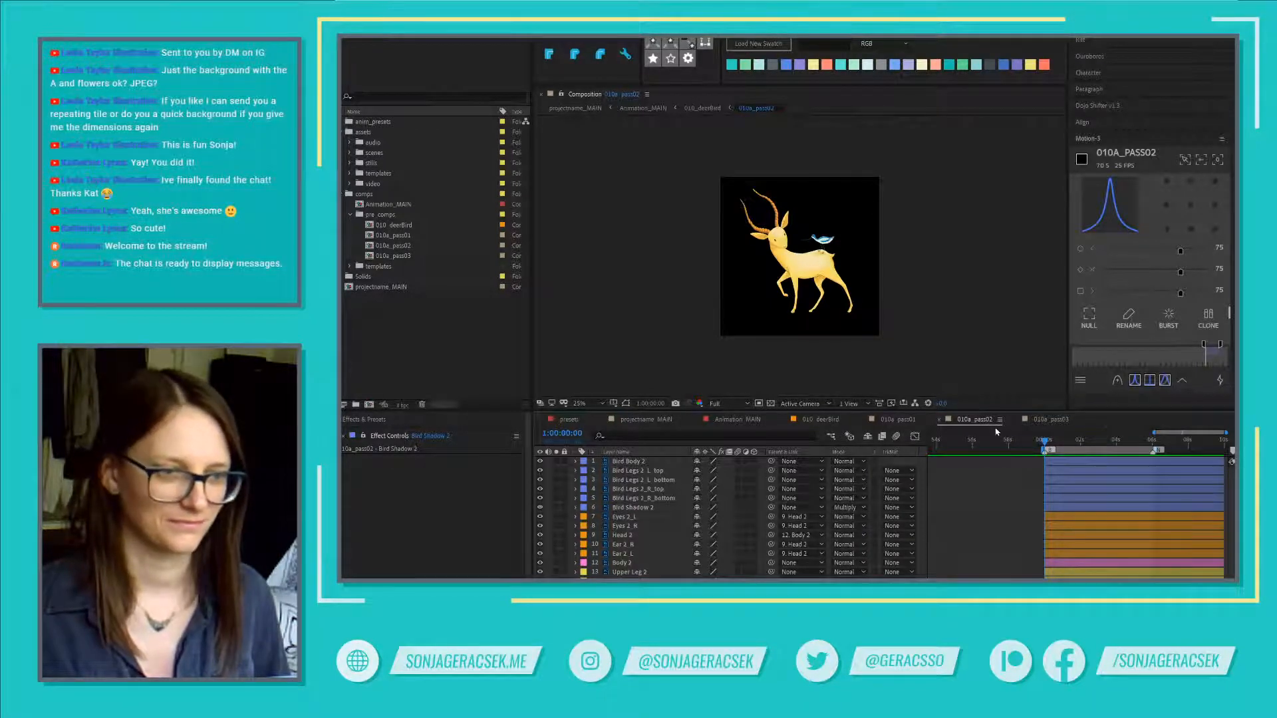
Step: In 010a_pass03, label the five front-leg layers from Upper Leg 3 to Lower Leg 3 Yellow and Body 3 Fuchsia
{"action": "left_click", "coordinate": [1050, 419]}
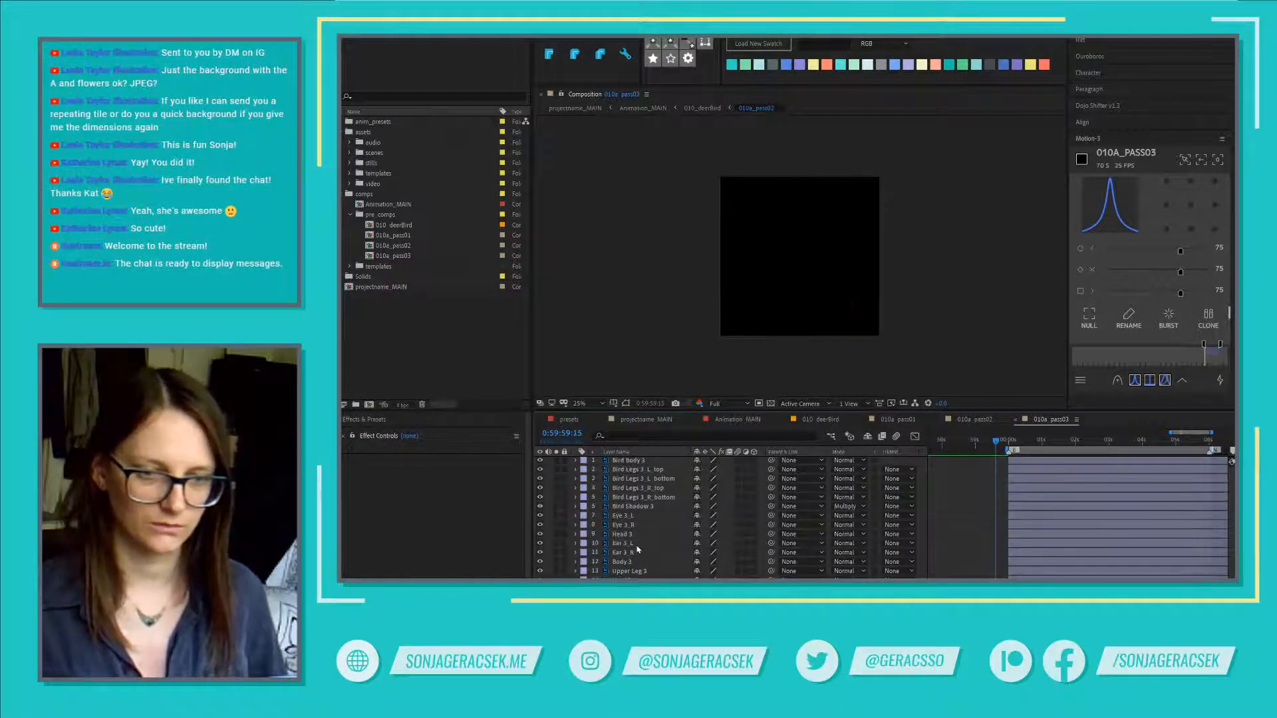
{"action": "left_click", "coordinate": [631, 580]}
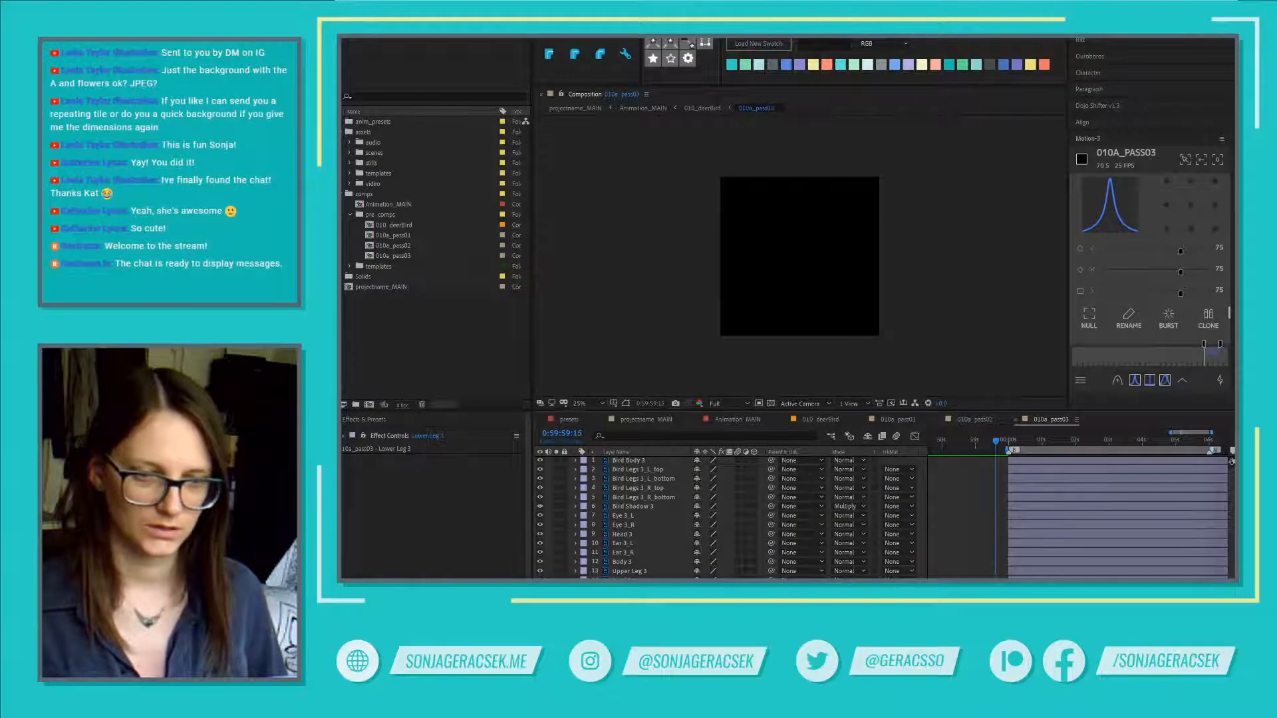
{"action": "left_click", "coordinate": [625, 571], "text": "shift"}
{"action": "left_click", "coordinate": [583, 571]}
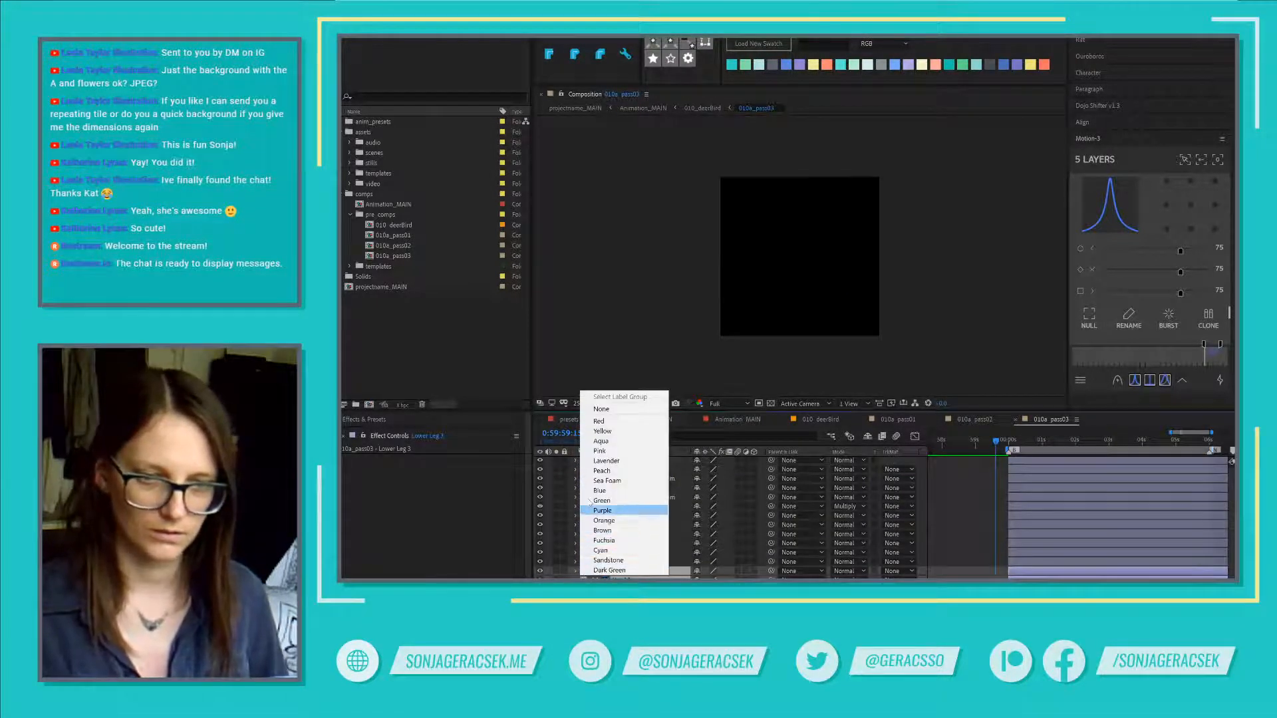
{"action": "left_click", "coordinate": [601, 431]}
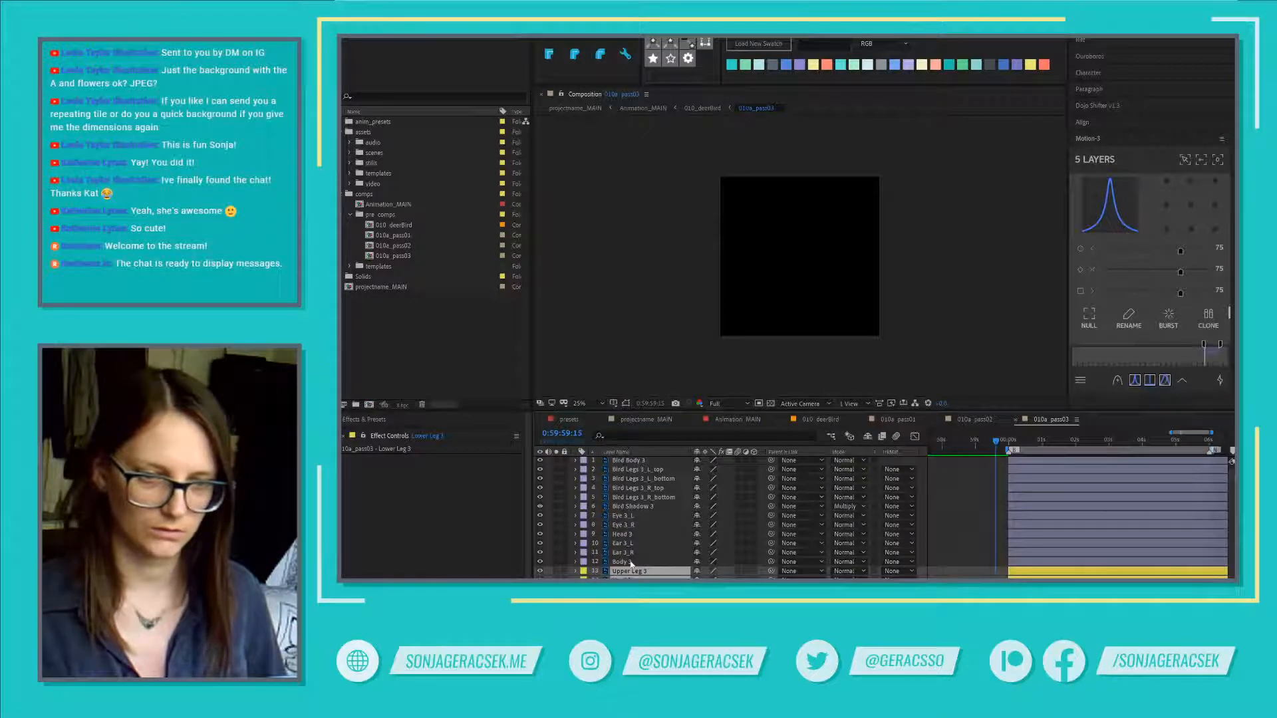
{"action": "left_click", "coordinate": [622, 562]}
{"action": "left_click", "coordinate": [583, 562]}
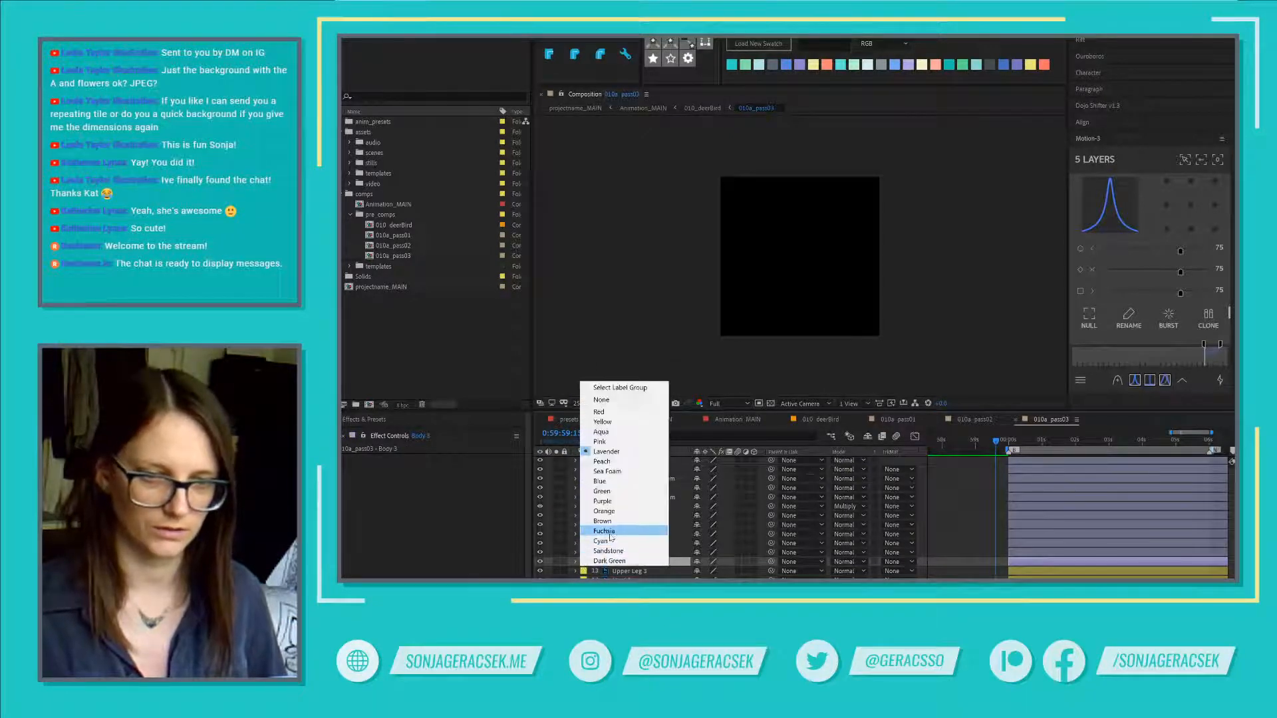
{"action": "left_click", "coordinate": [609, 543]}
Step: Label the eye, ear and Head 3 layers in 010a_pass03 Orange
{"action": "left_click", "coordinate": [622, 553]}
{"action": "left_click", "coordinate": [622, 516], "text": "shift"}
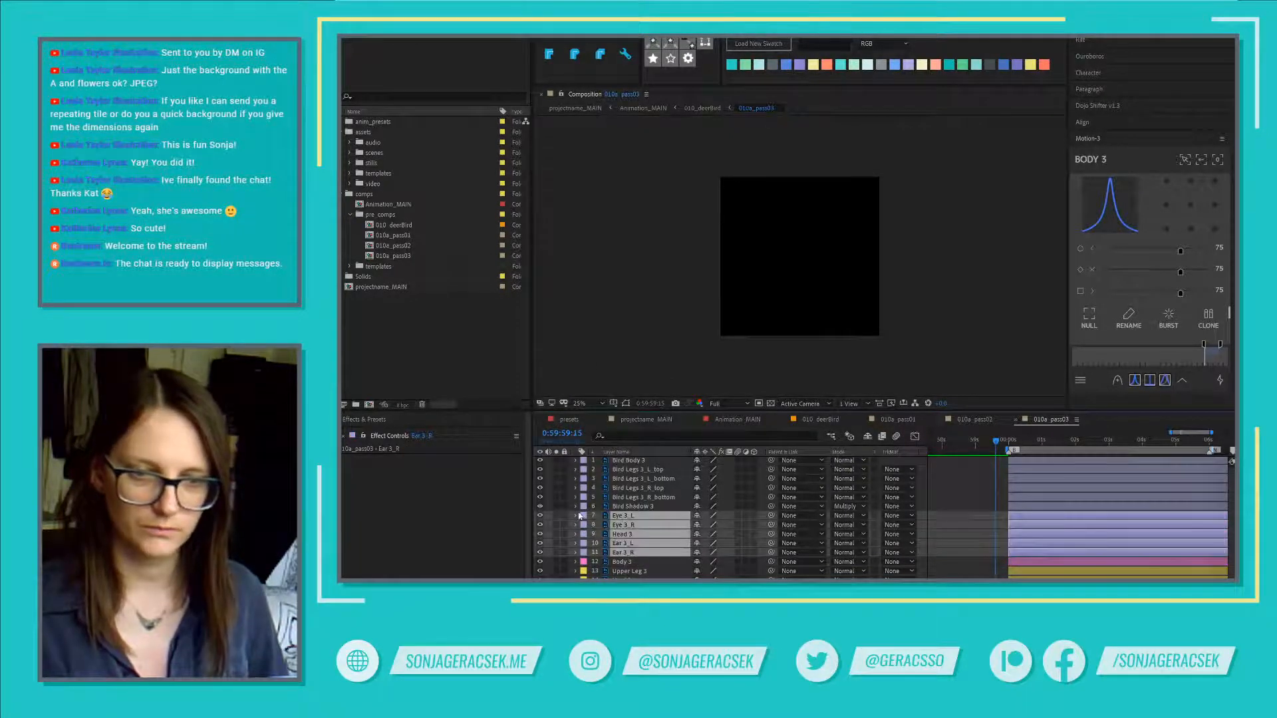
{"action": "left_click", "coordinate": [583, 516]}
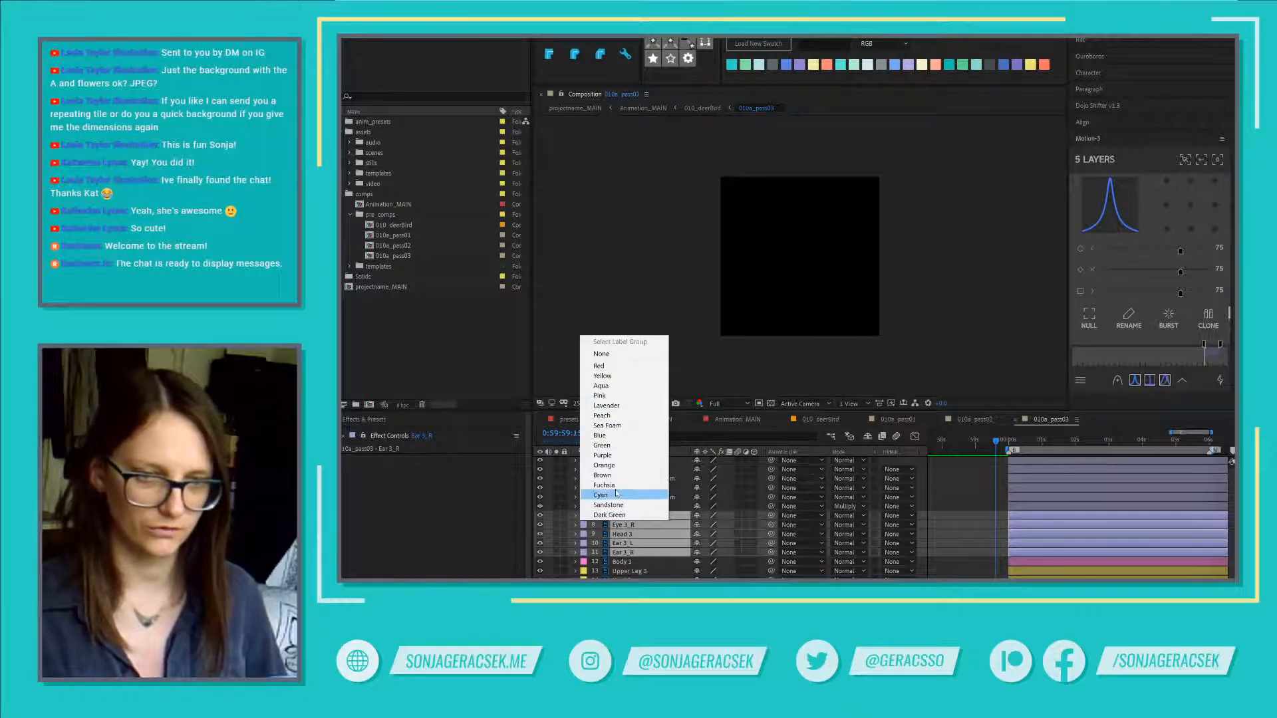
{"action": "left_click", "coordinate": [606, 465]}
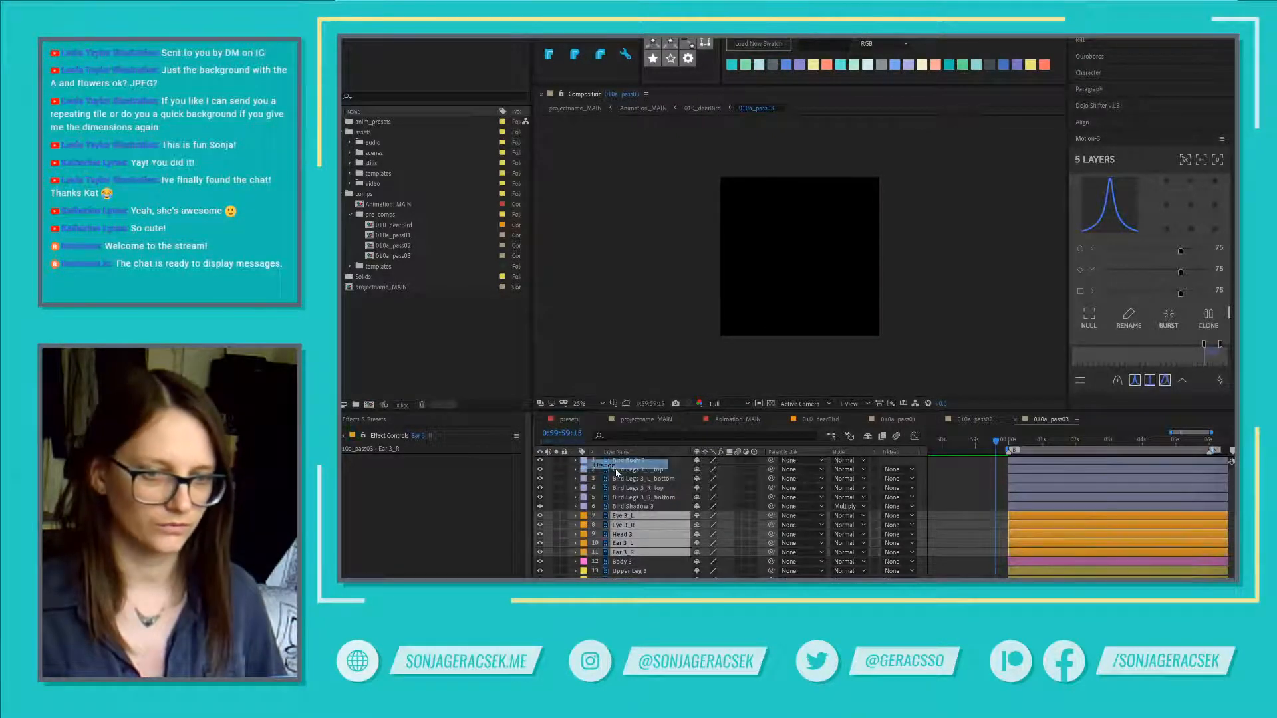
Step: Label the six bird layers in 010a_pass03, from Bird Body 3 to Bird Shadow 3, Blue
{"action": "left_click", "coordinate": [630, 507]}
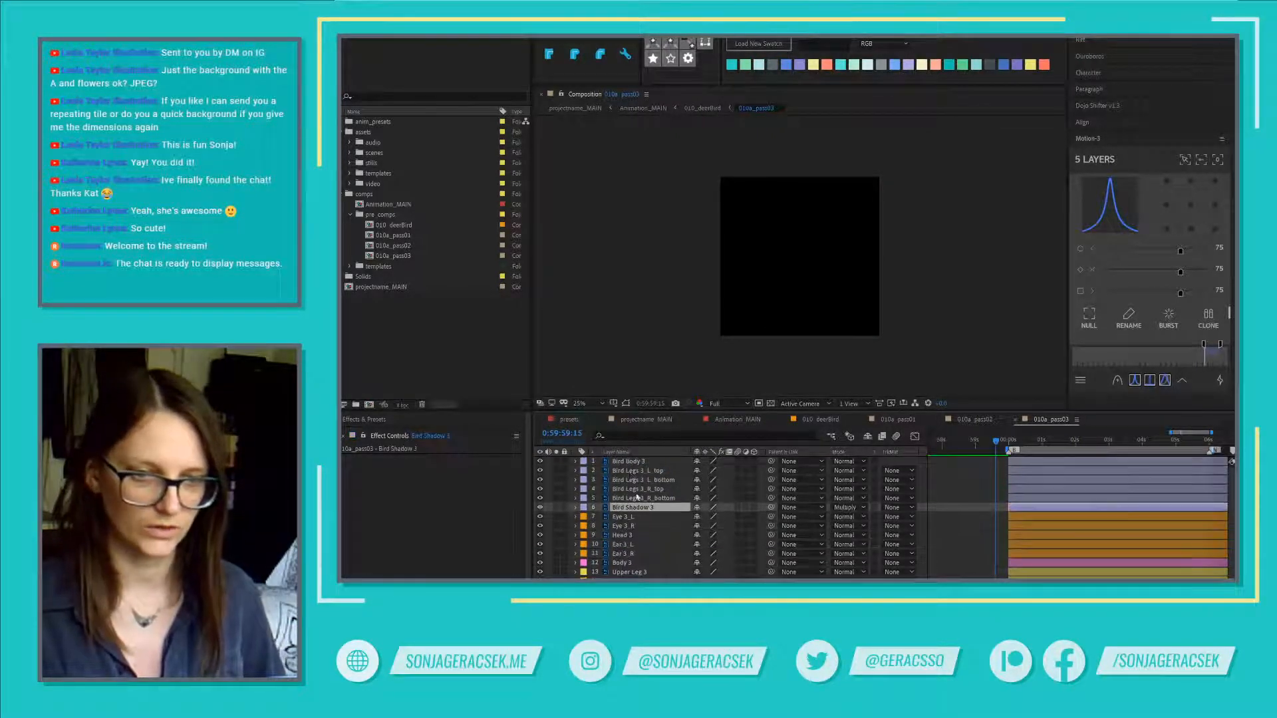
{"action": "left_click", "coordinate": [628, 461], "text": "shift"}
{"action": "left_click", "coordinate": [581, 462]}
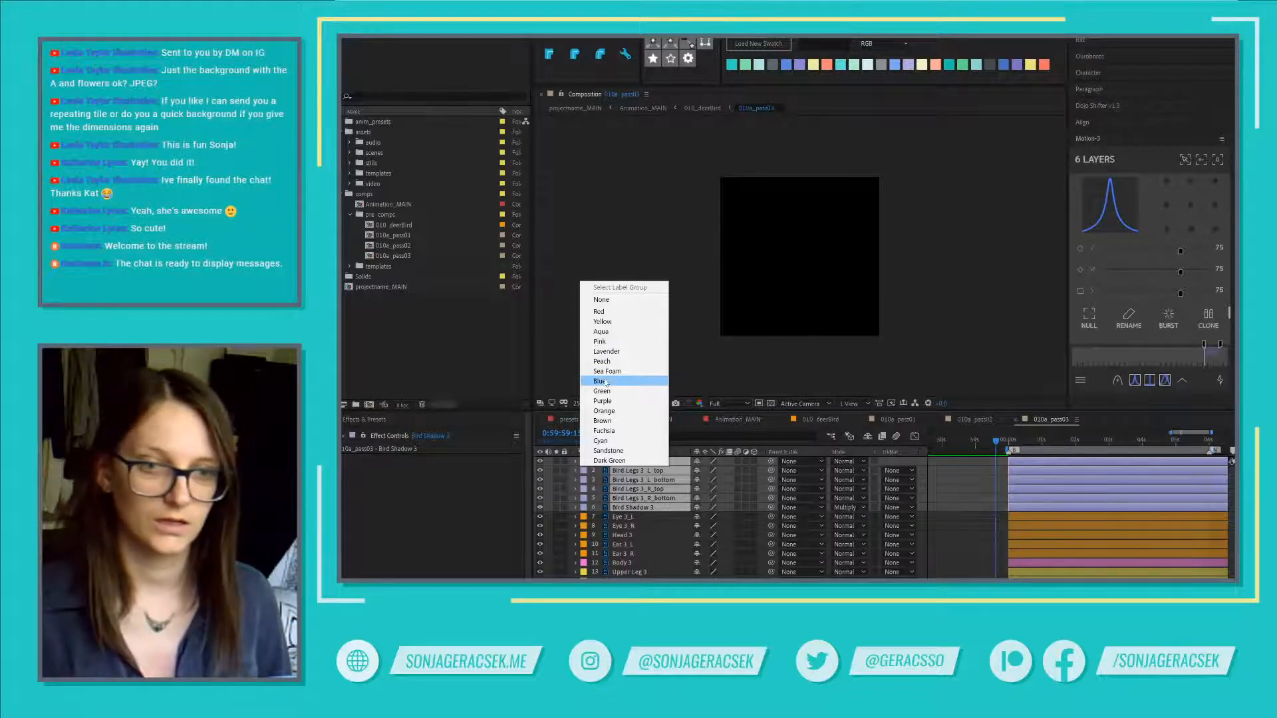
{"action": "left_click", "coordinate": [606, 382]}
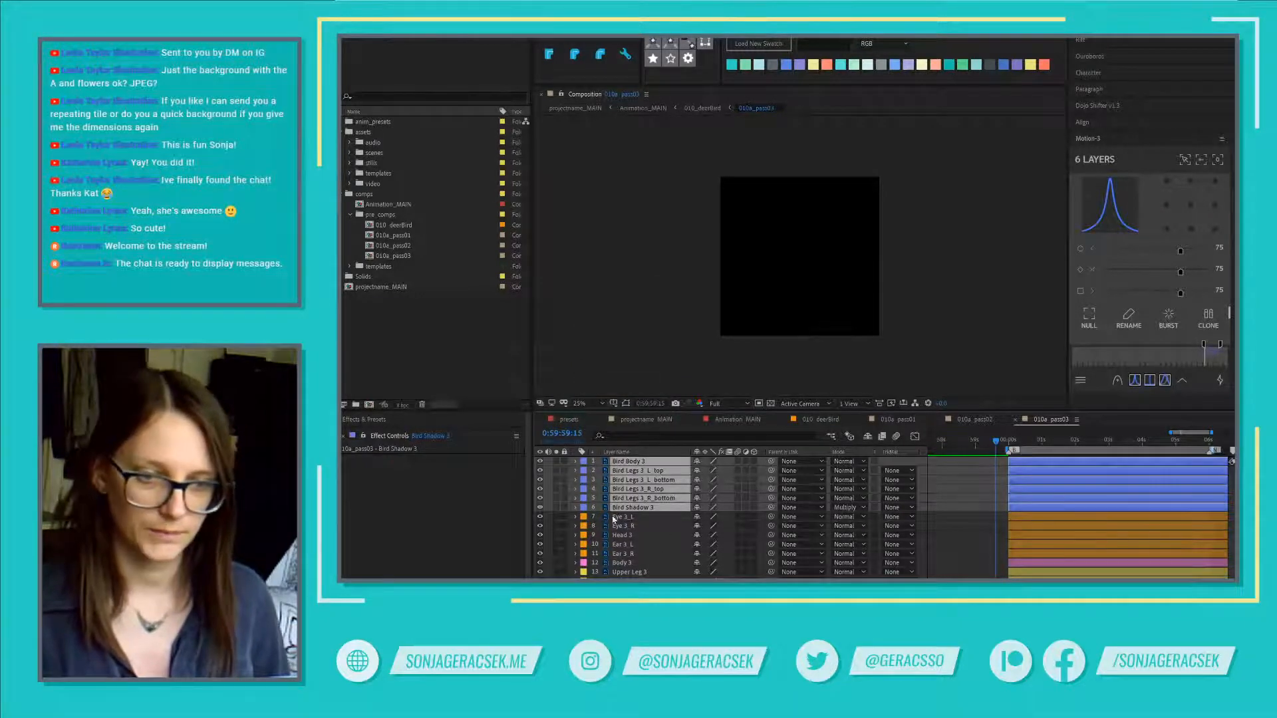
{"action": "left_click", "coordinate": [651, 536]}
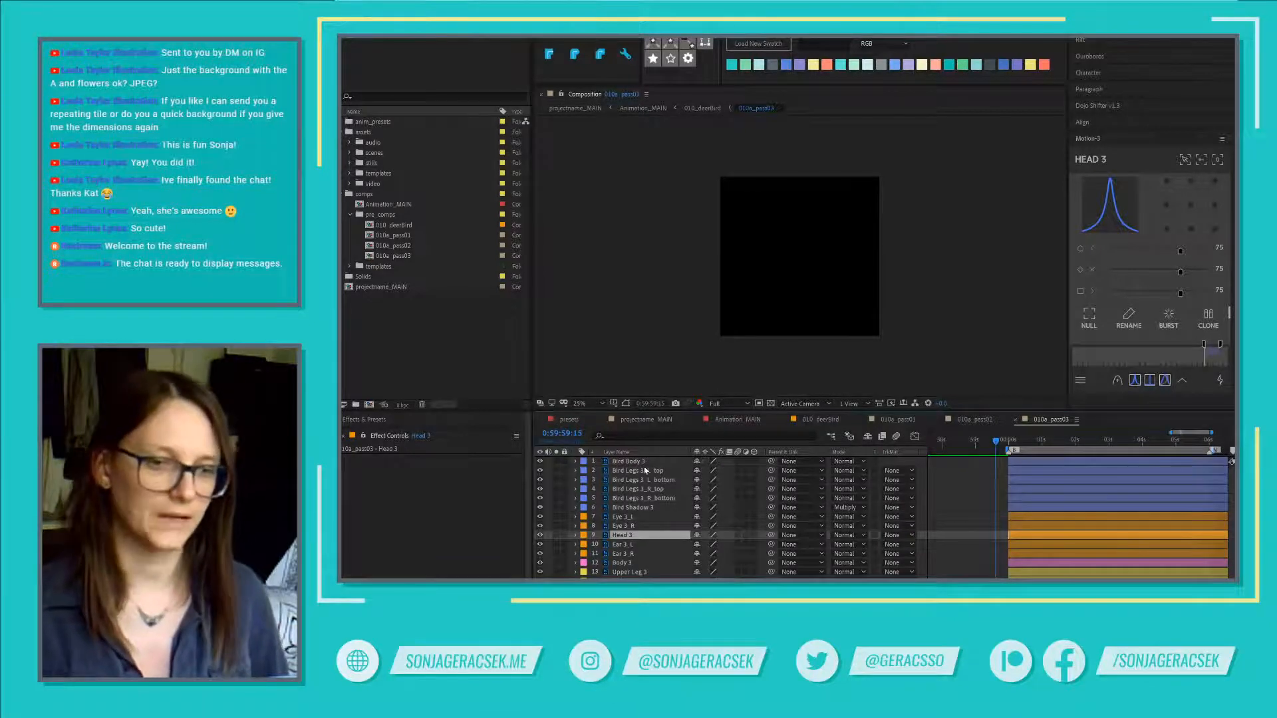
{"action": "left_click", "coordinate": [652, 464]}
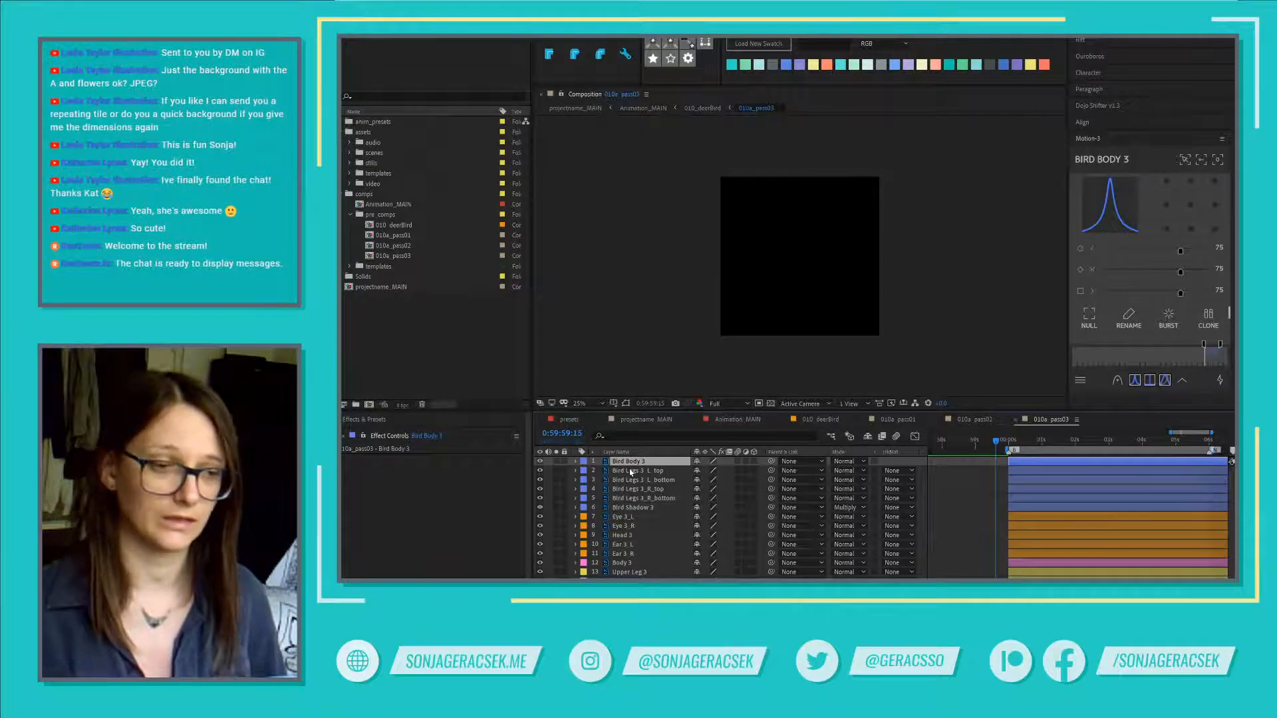
Step: Copy all layers of 010a_pass02 and paste them into 010_deerBird above the first pass's Bird Body layer
{"action": "left_click", "coordinate": [995, 421]}
{"action": "left_click", "coordinate": [635, 527]}
{"action": "key", "text": "ctrl+a"}
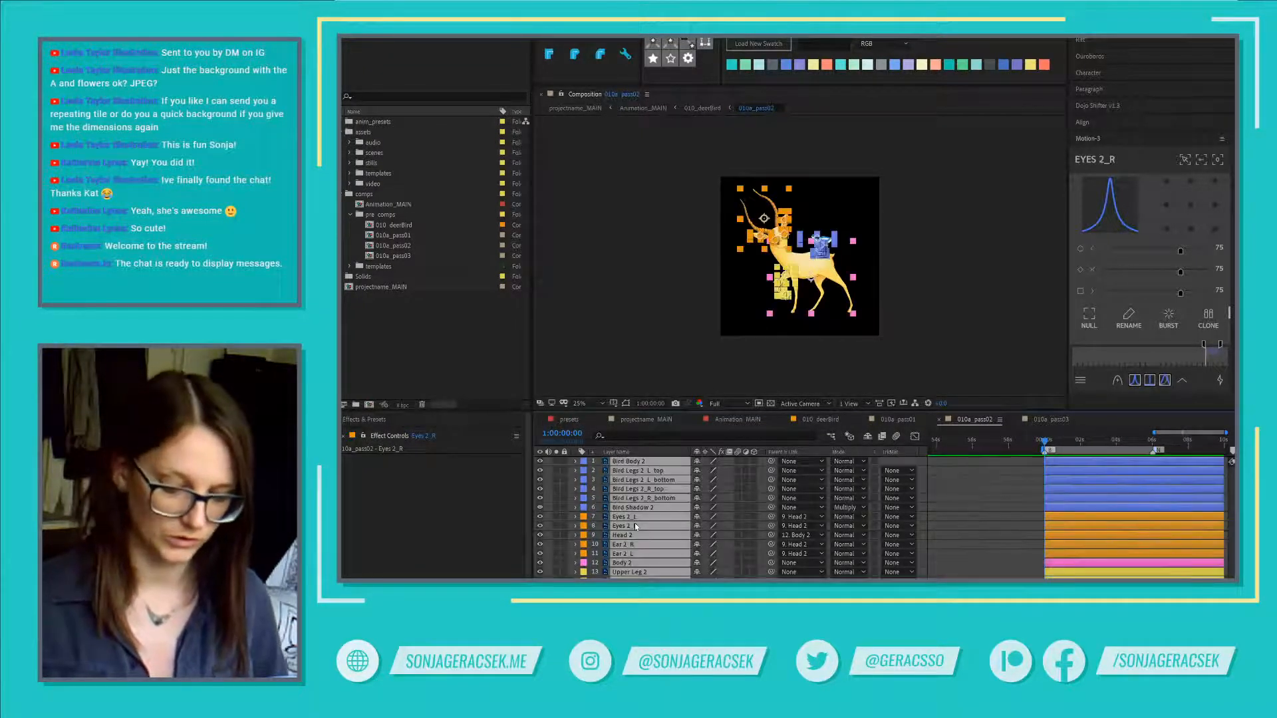
{"action": "left_click", "coordinate": [825, 421]}
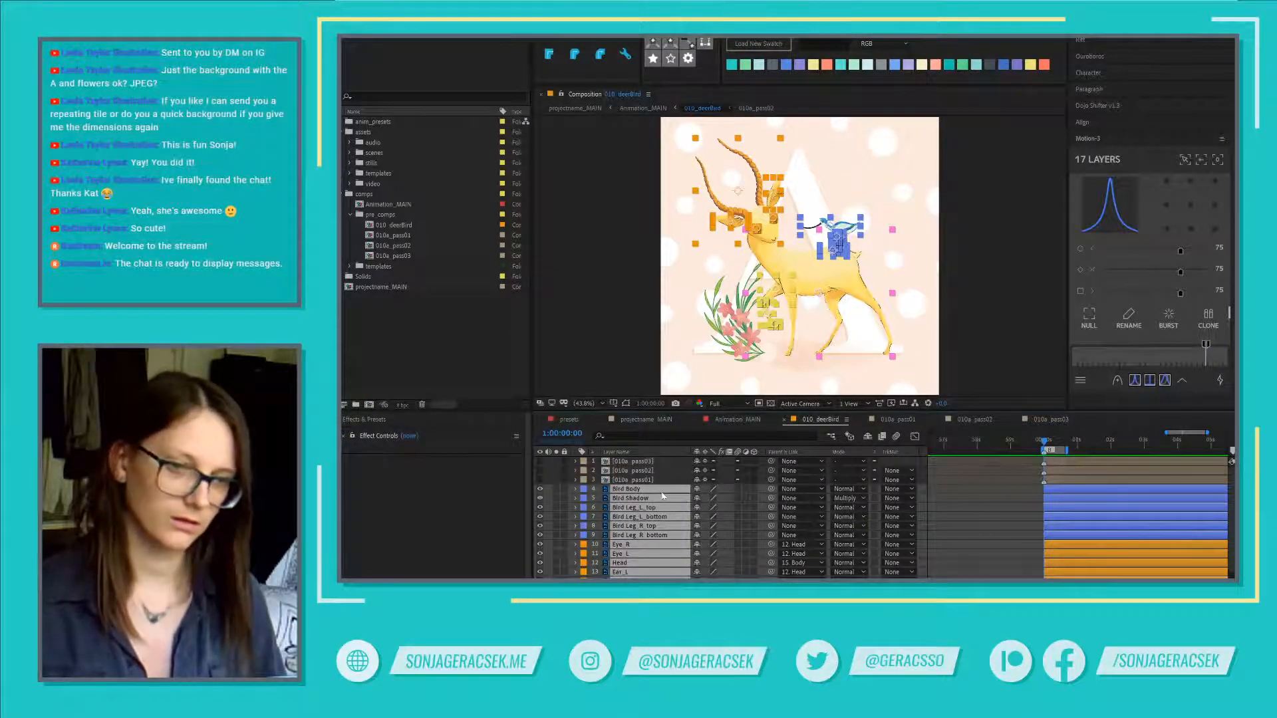
{"action": "key", "text": "ctrl+v"}
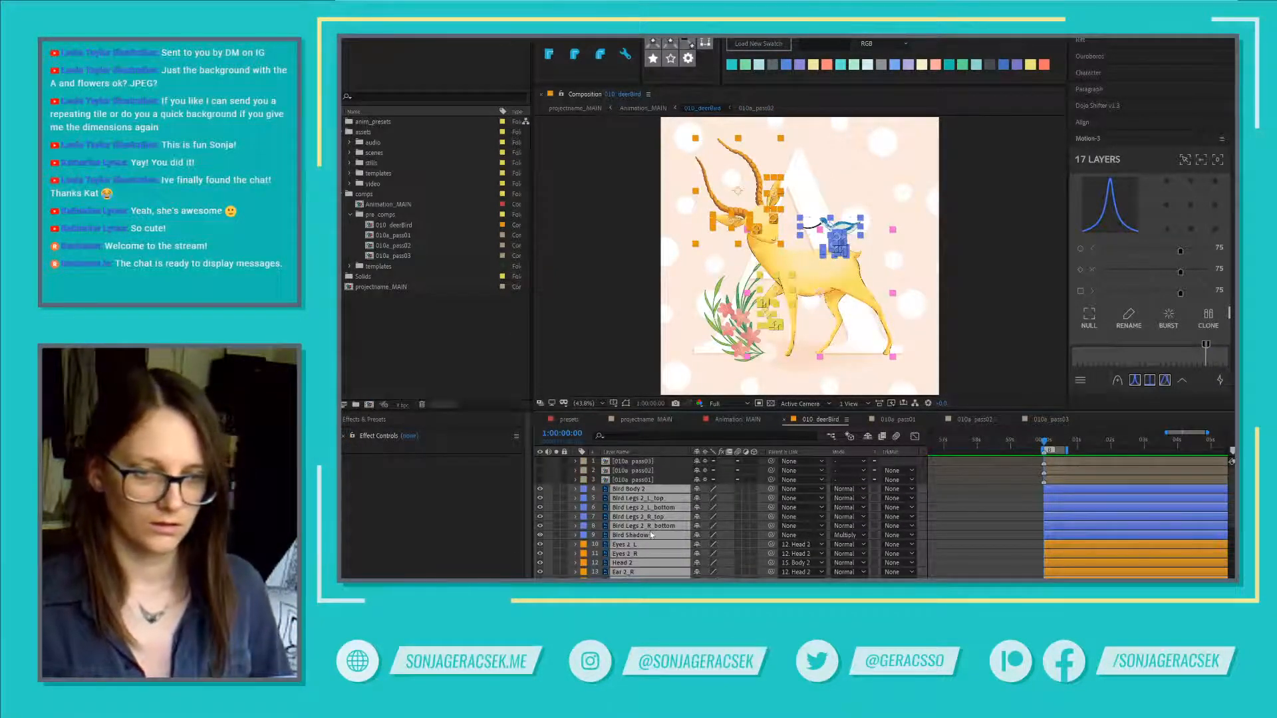
{"action": "scroll", "coordinate": [651, 534], "scroll_direction": "down", "scroll_amount": 5}
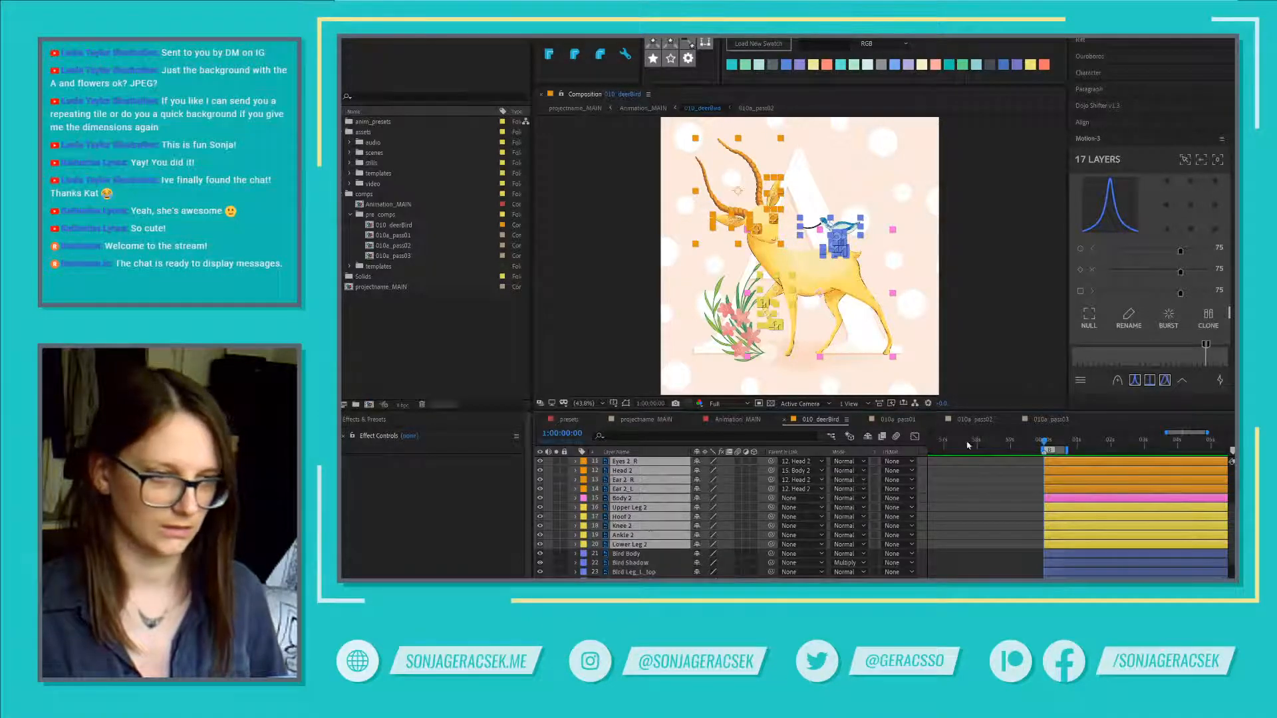
Step: Copy all layers of 010a_pass03 and paste them into 010_deerBird above the second pass's Bird Body 2 layer
{"action": "left_click", "coordinate": [1049, 419]}
{"action": "key", "text": "ctrl+a"}
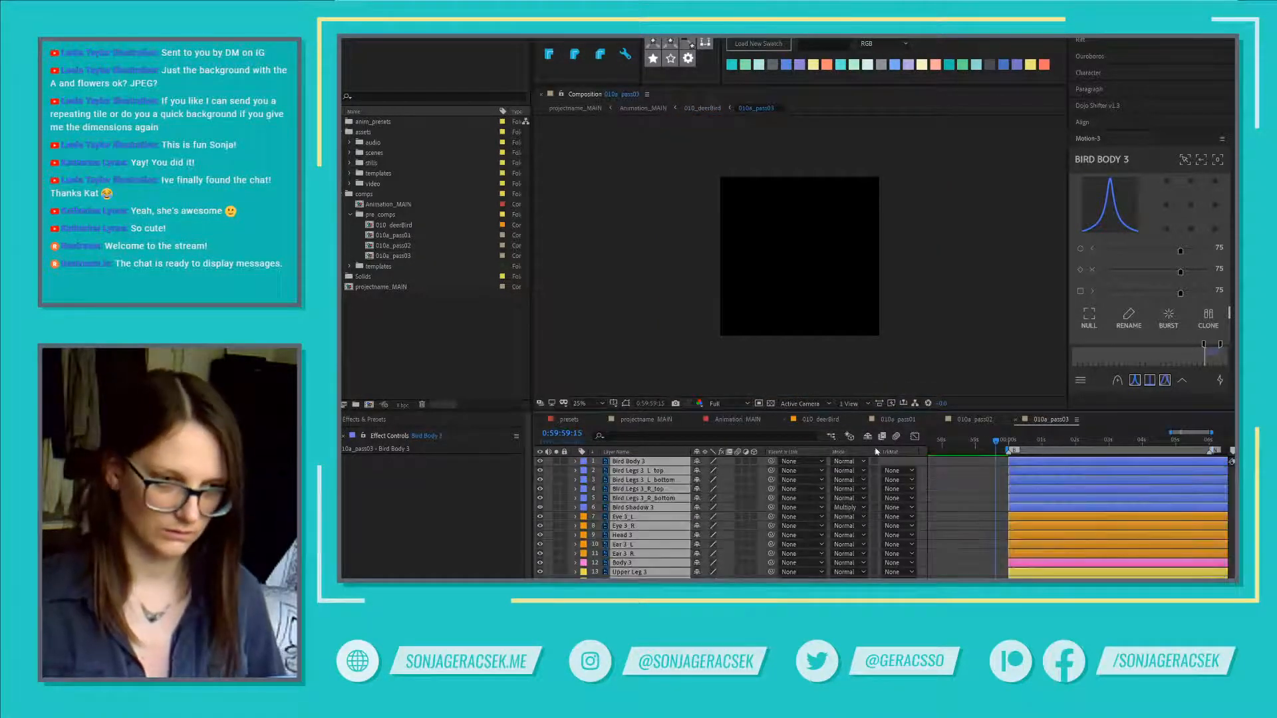
{"action": "left_click", "coordinate": [813, 420]}
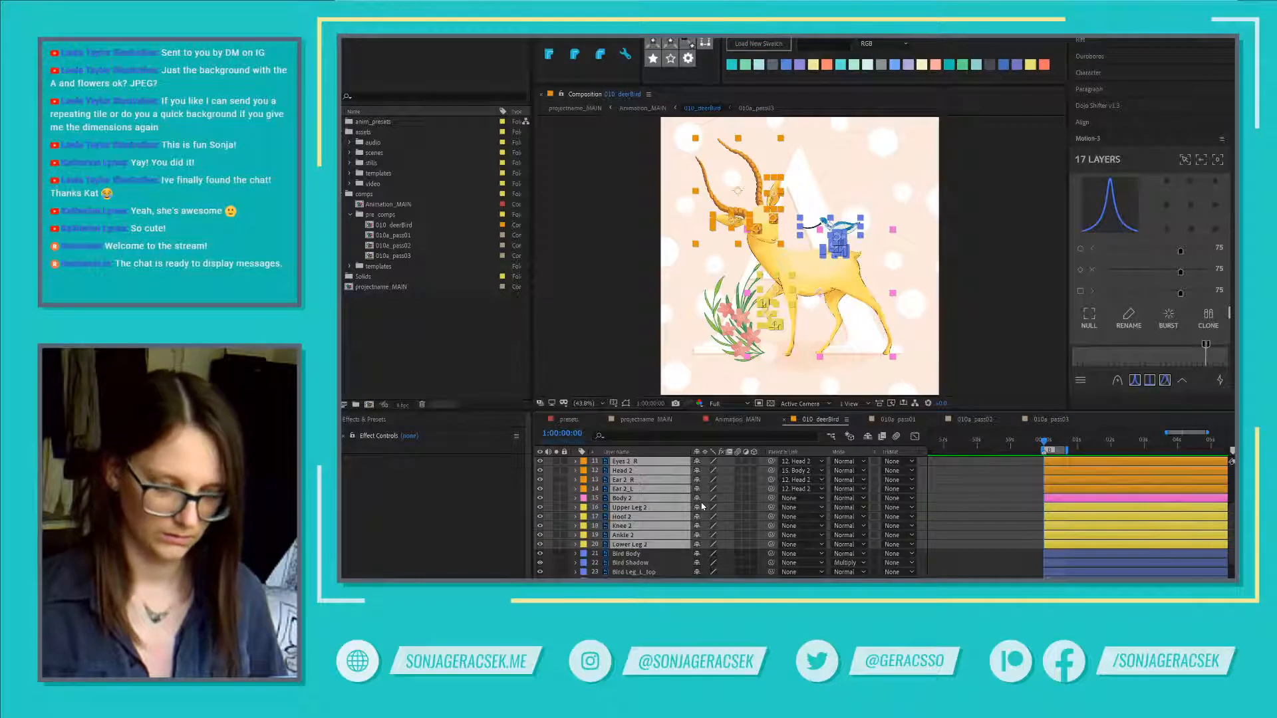
{"action": "scroll", "coordinate": [691, 512], "scroll_direction": "up", "scroll_amount": 5}
{"action": "key", "text": "ctrl+v"}
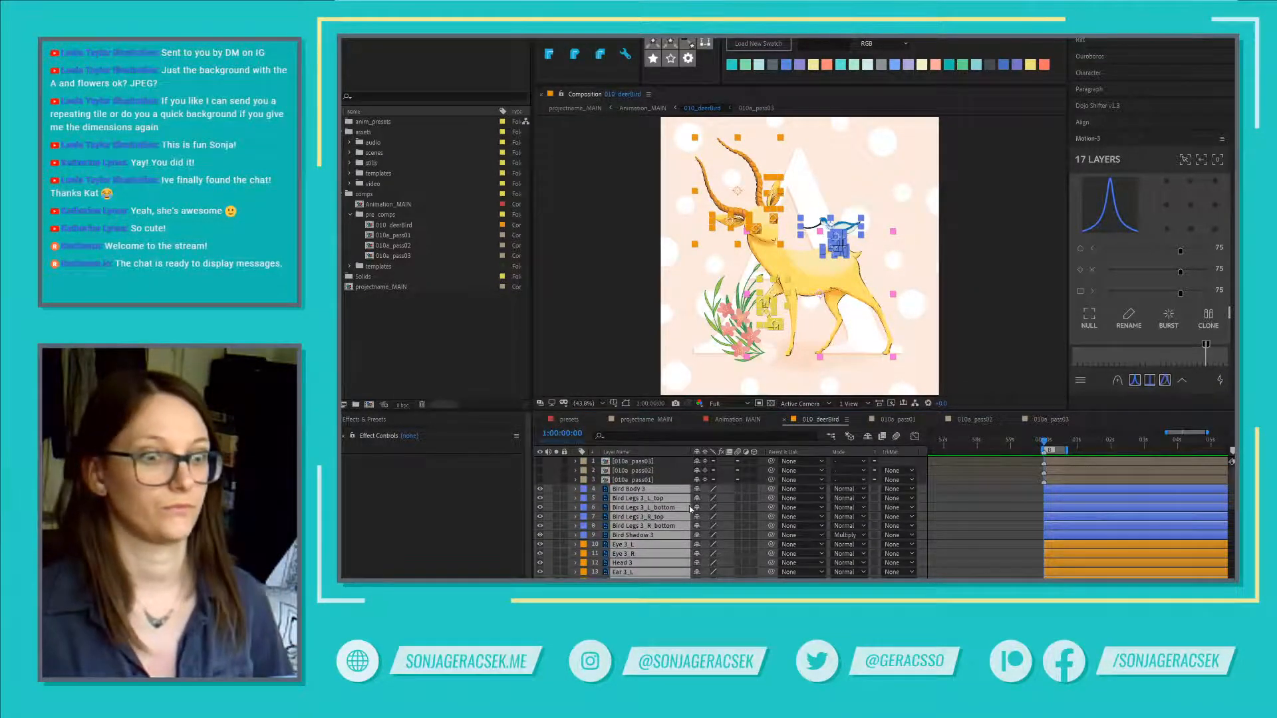
Step: Pre-compose the first pass's Lower Leg layer in 010_deerBird as 010a_lowerLeg, leaving all attributes in 010_deerBird
{"action": "scroll", "coordinate": [969, 529], "scroll_direction": "down", "scroll_amount": 3}
{"action": "scroll", "coordinate": [970, 529], "scroll_direction": "down", "scroll_amount": 5}
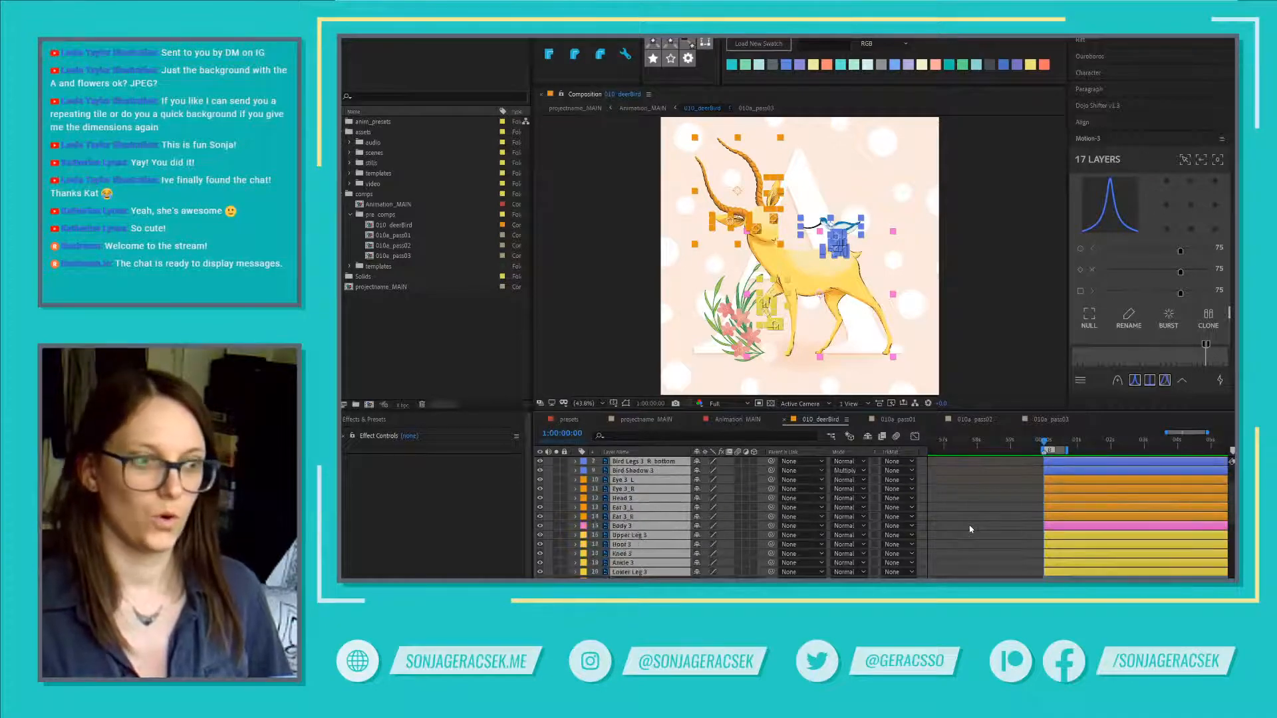
{"action": "scroll", "coordinate": [969, 529], "scroll_direction": "down", "scroll_amount": 11}
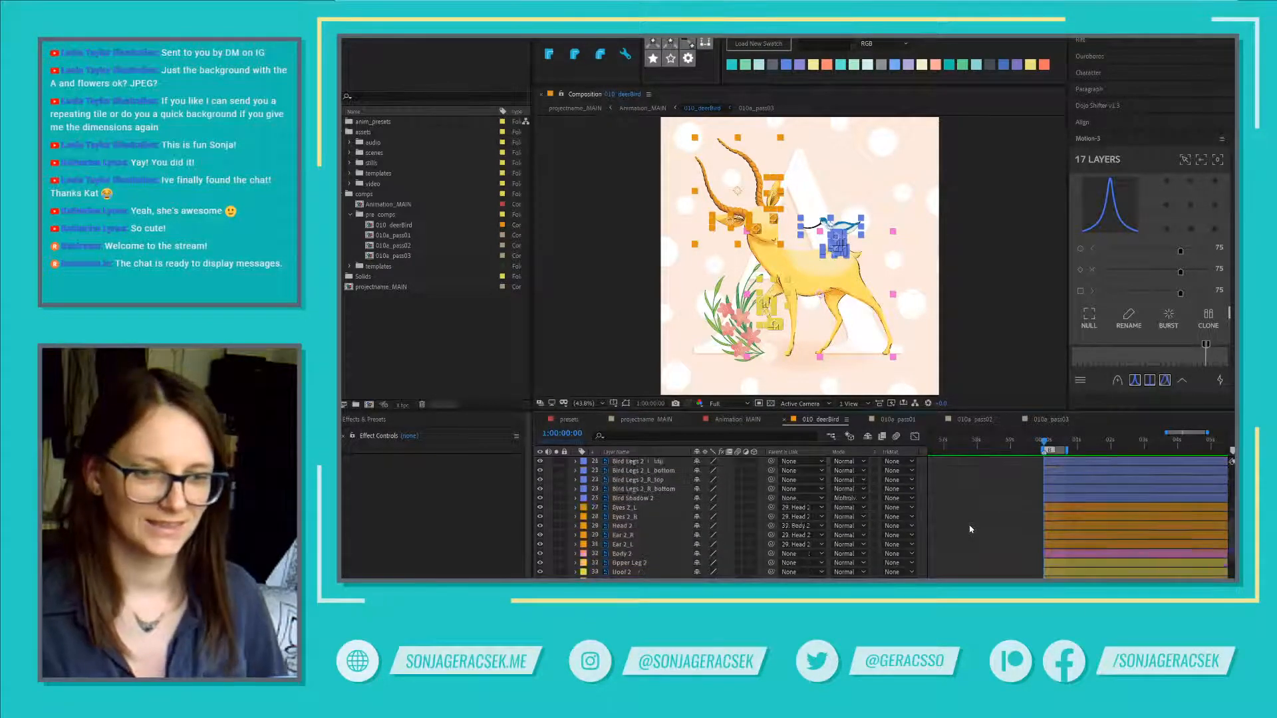
{"action": "scroll", "coordinate": [969, 528], "scroll_direction": "down", "scroll_amount": 1}
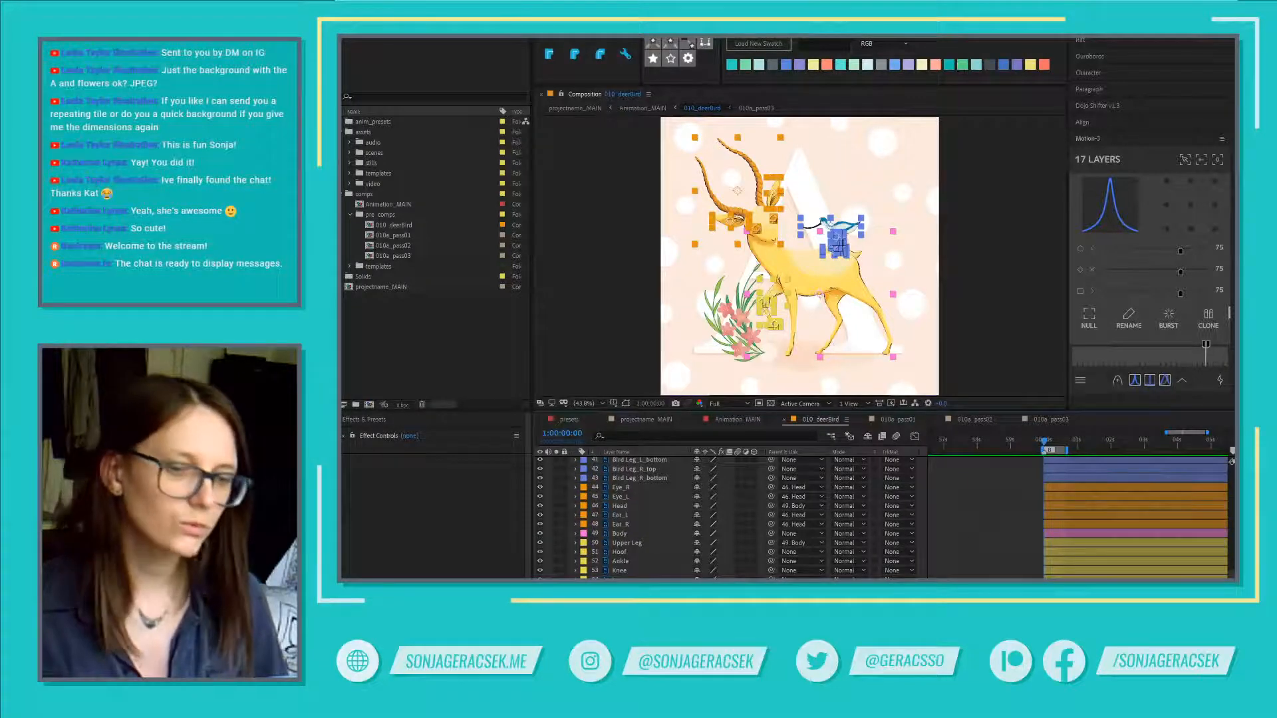
{"action": "left_click", "coordinate": [629, 576]}
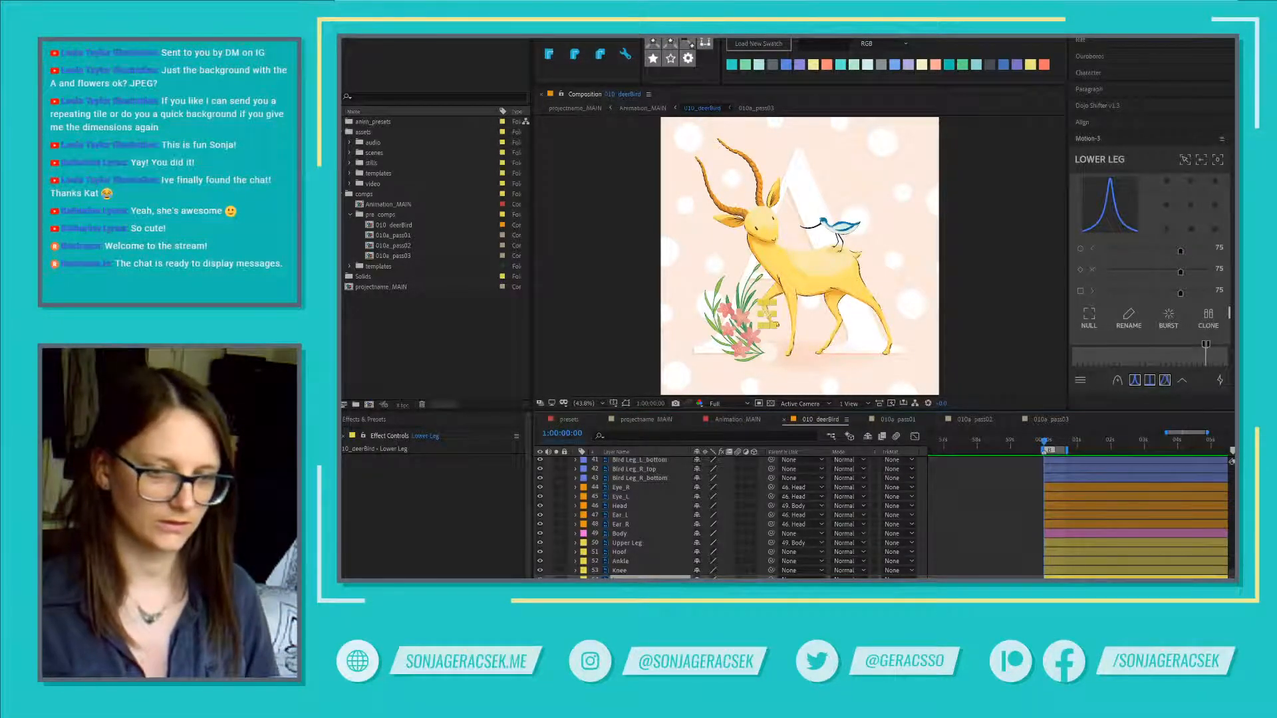
{"action": "key", "text": "ctrl+shift+c"}
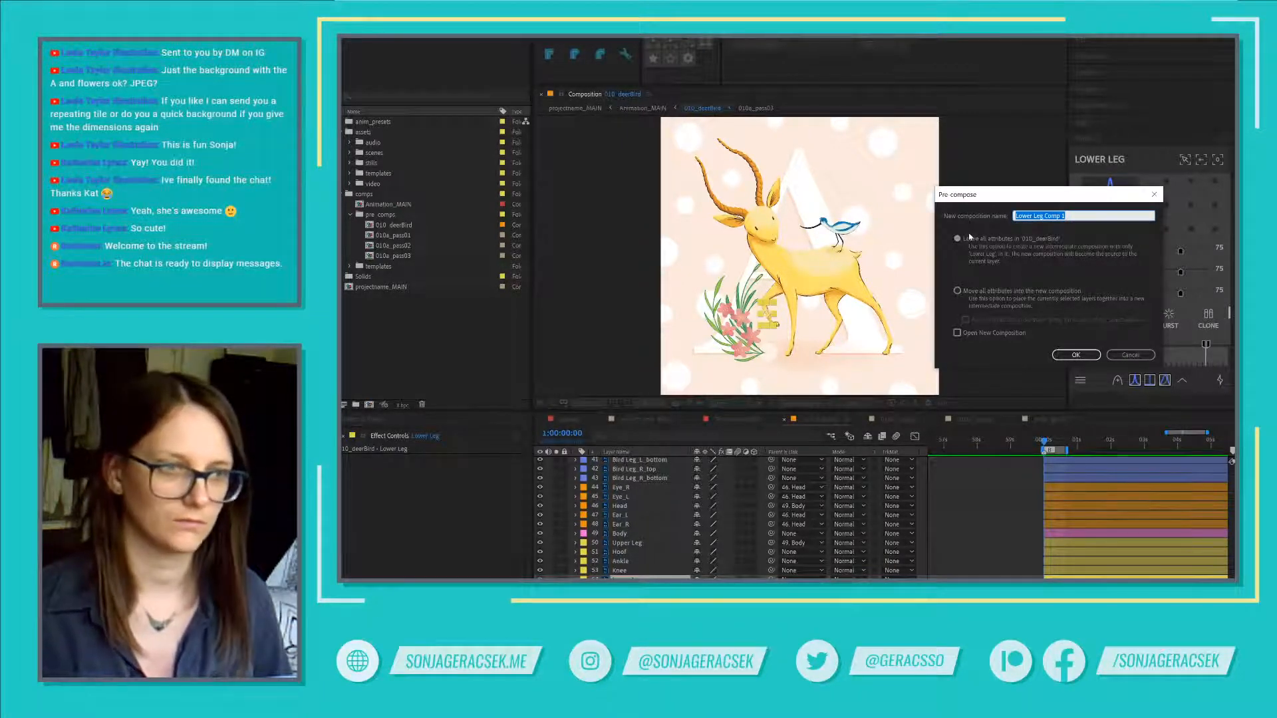
{"action": "type", "text": "010a_"}
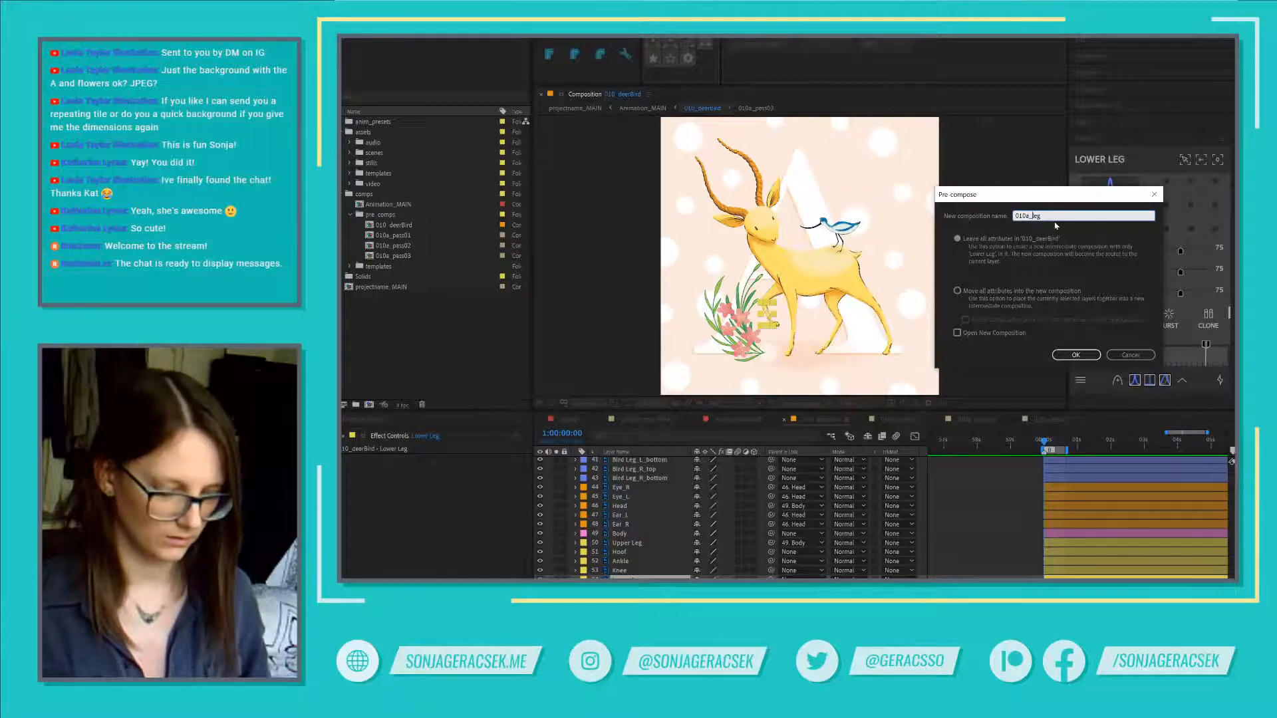
{"action": "type", "text": "lower"}
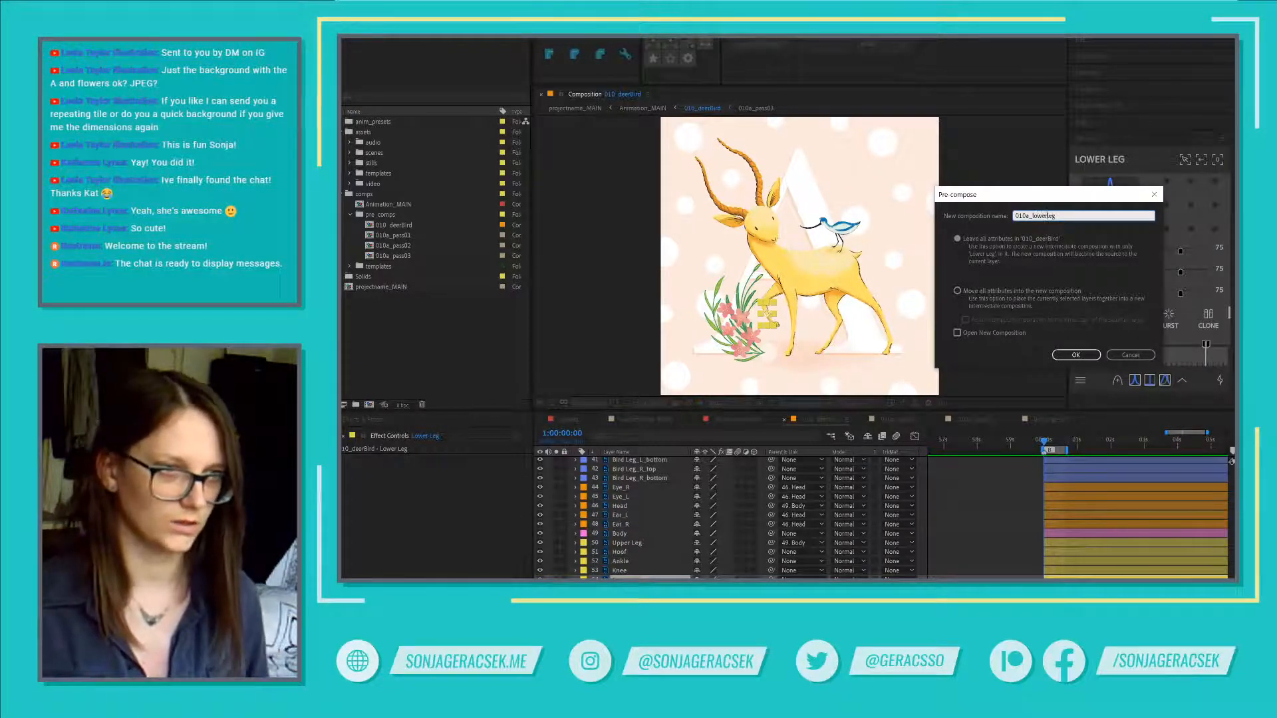
{"action": "key", "text": "Delete"}
{"action": "type", "text": "L"}
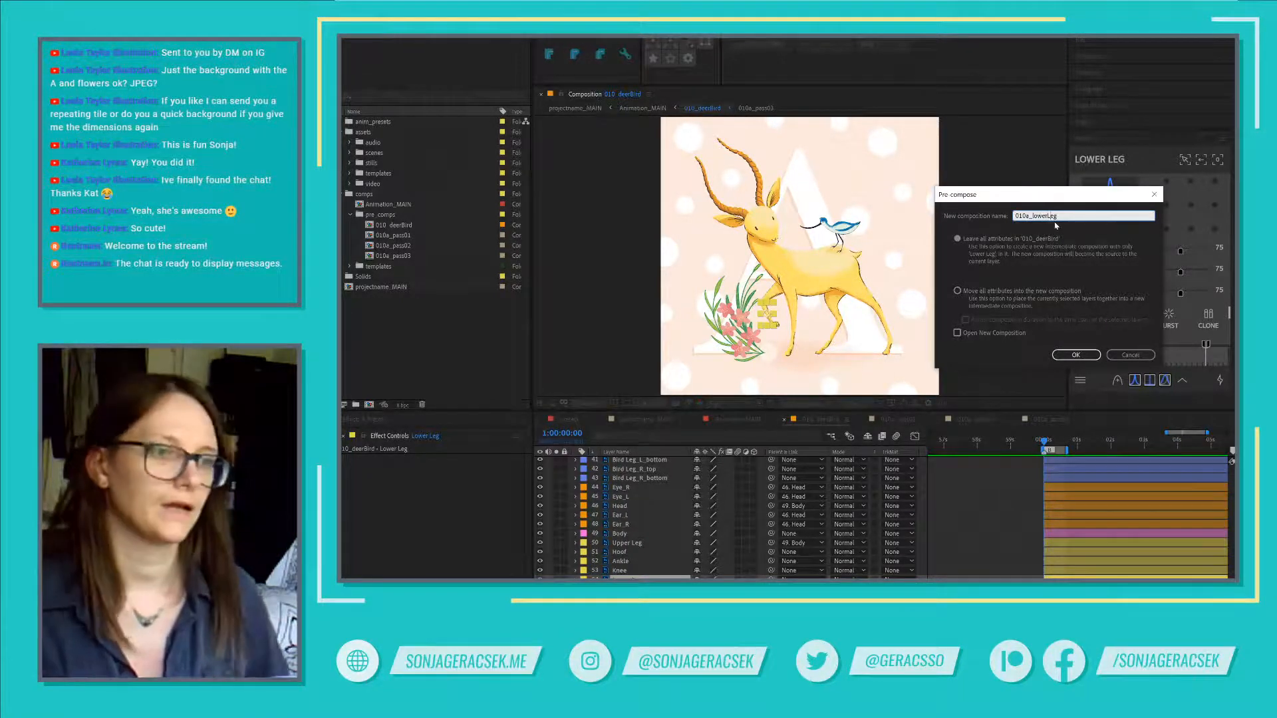
{"action": "left_click", "coordinate": [1075, 355]}
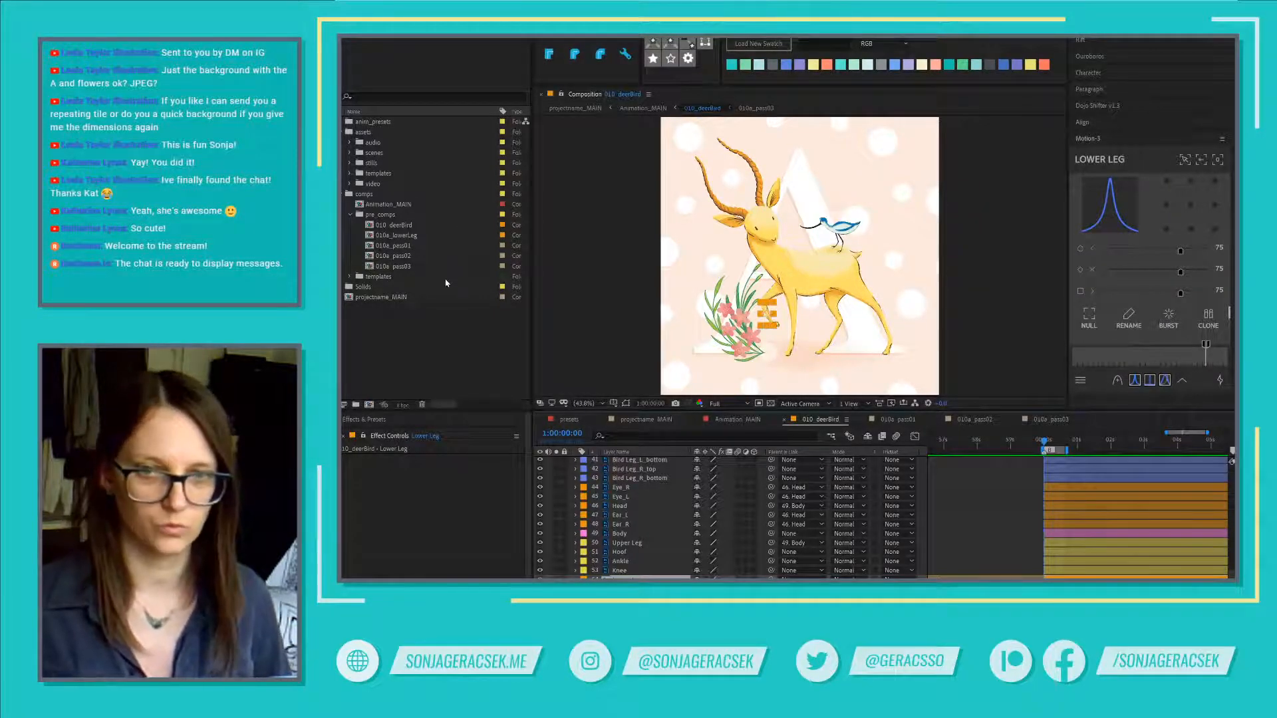
{"action": "left_click", "coordinate": [415, 237]}
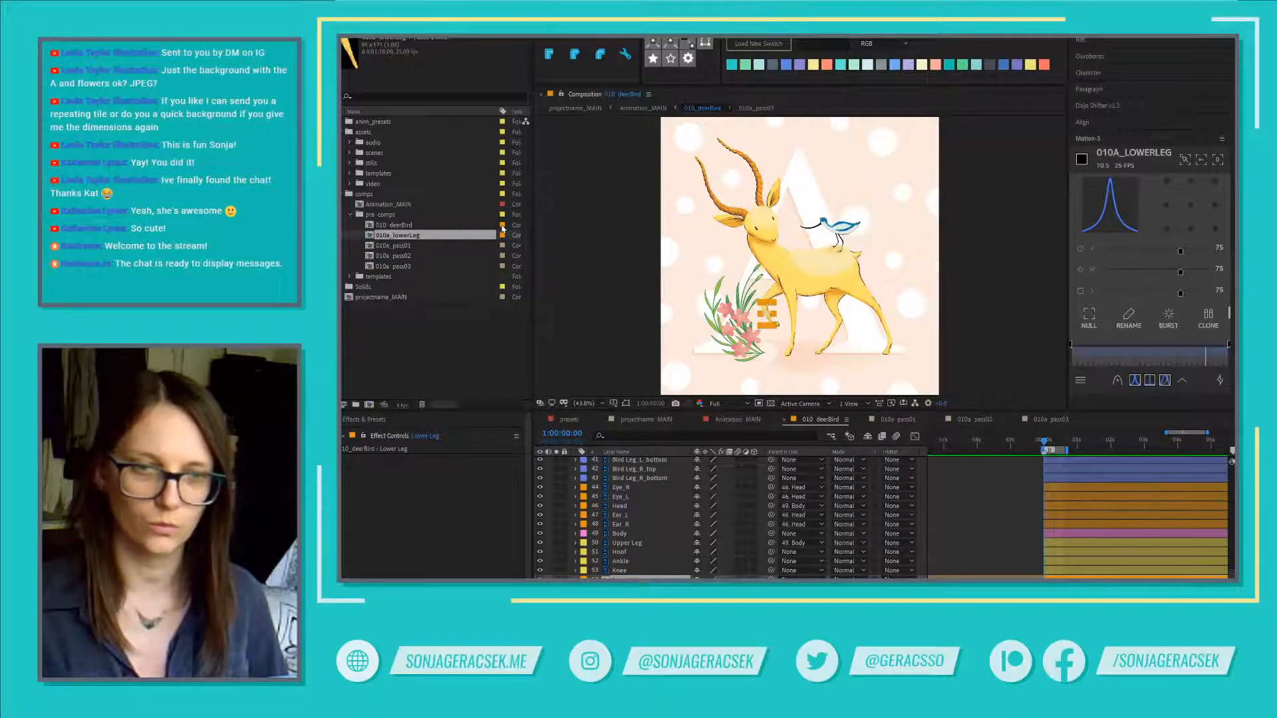
{"action": "left_click", "coordinate": [503, 226]}
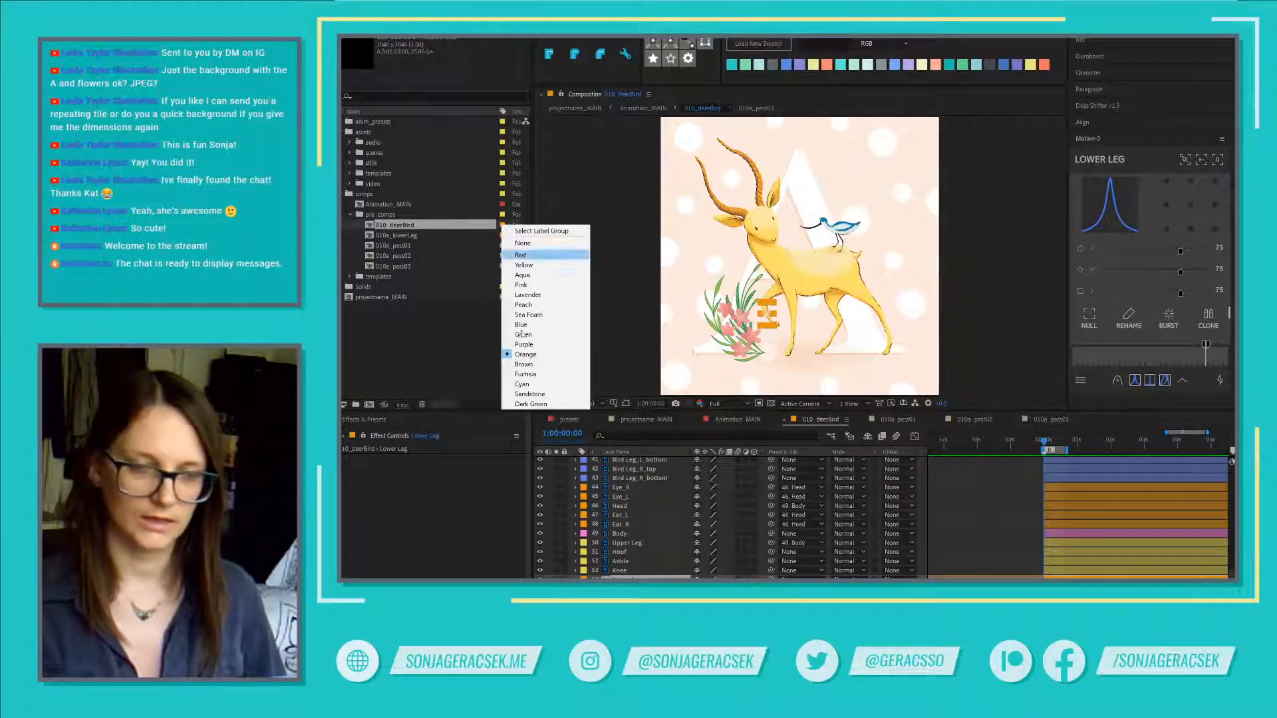
{"action": "key", "text": "Escape"}
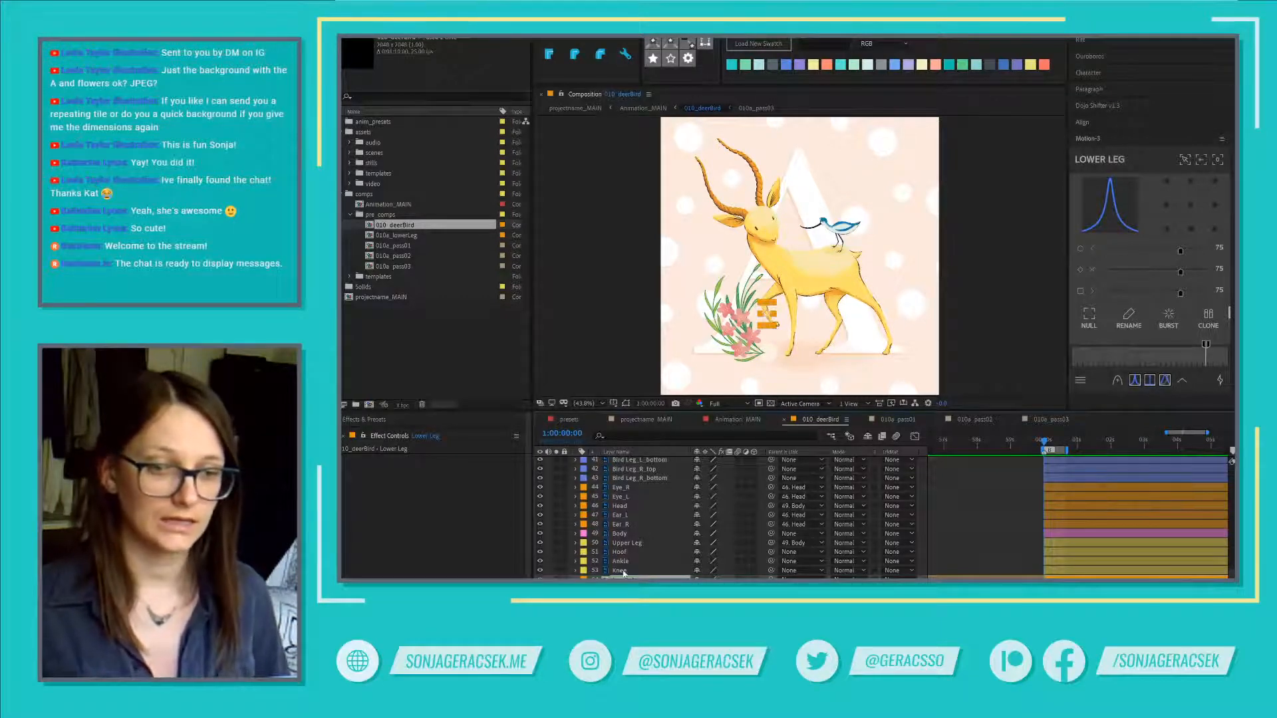
{"action": "left_click", "coordinate": [620, 571]}
{"action": "left_click", "coordinate": [625, 544], "text": "shift"}
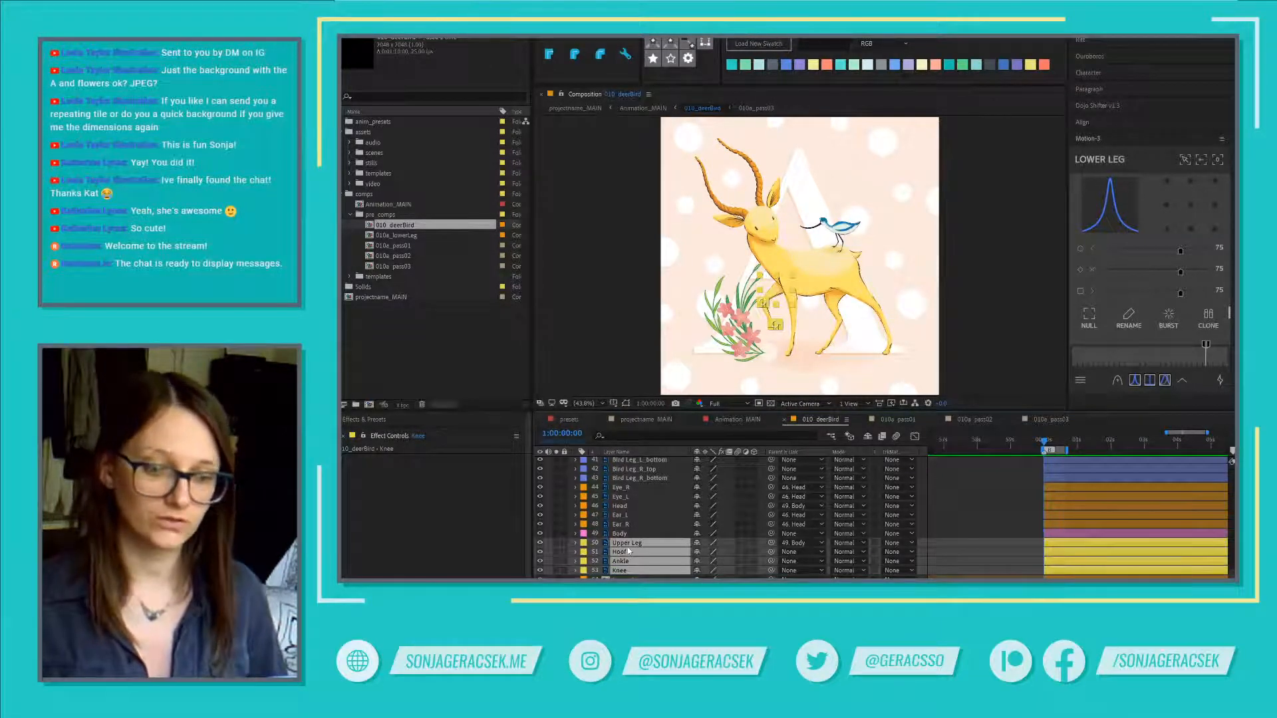
{"action": "key", "text": "ctrl+shift+c"}
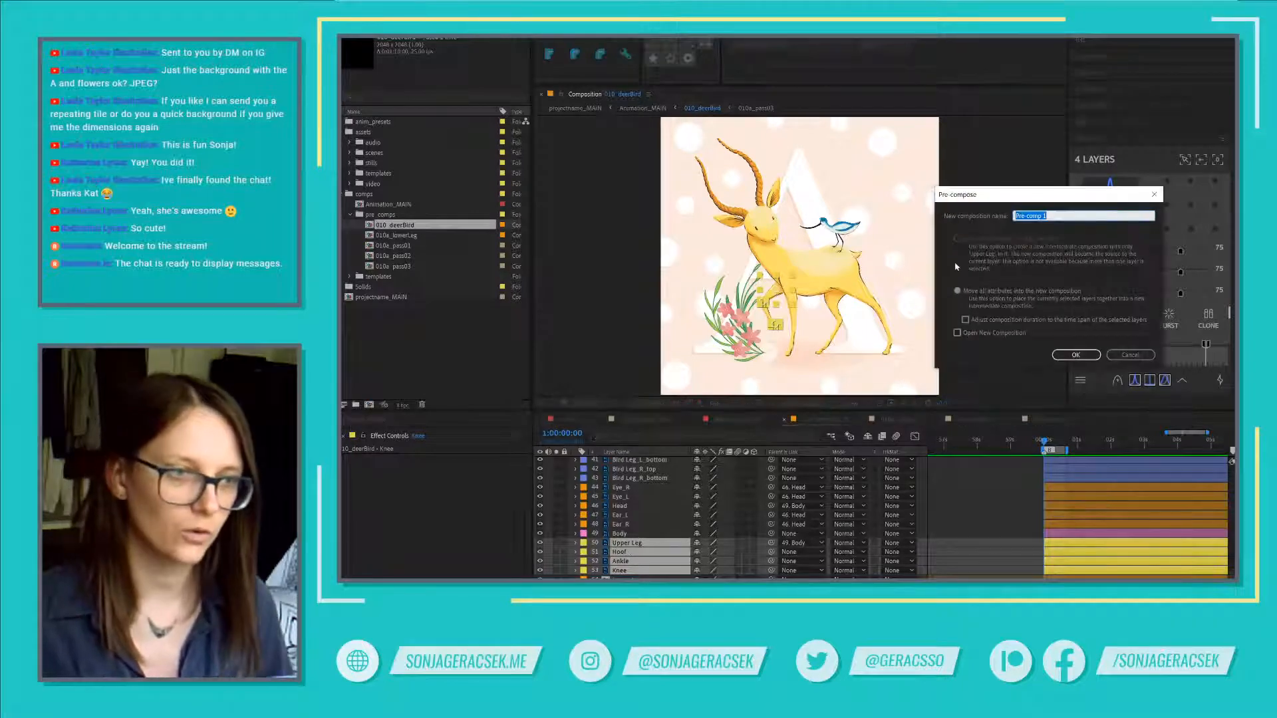
{"action": "left_click", "coordinate": [958, 244]}
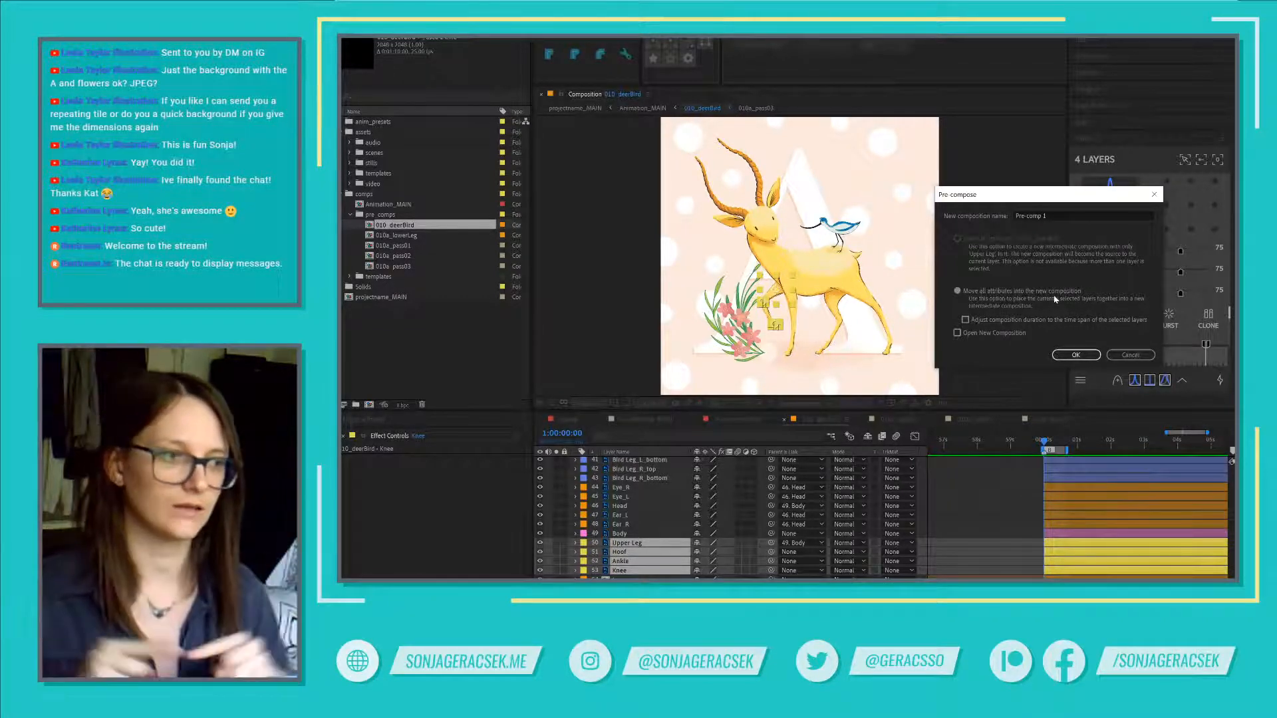
{"action": "left_click", "coordinate": [1145, 358]}
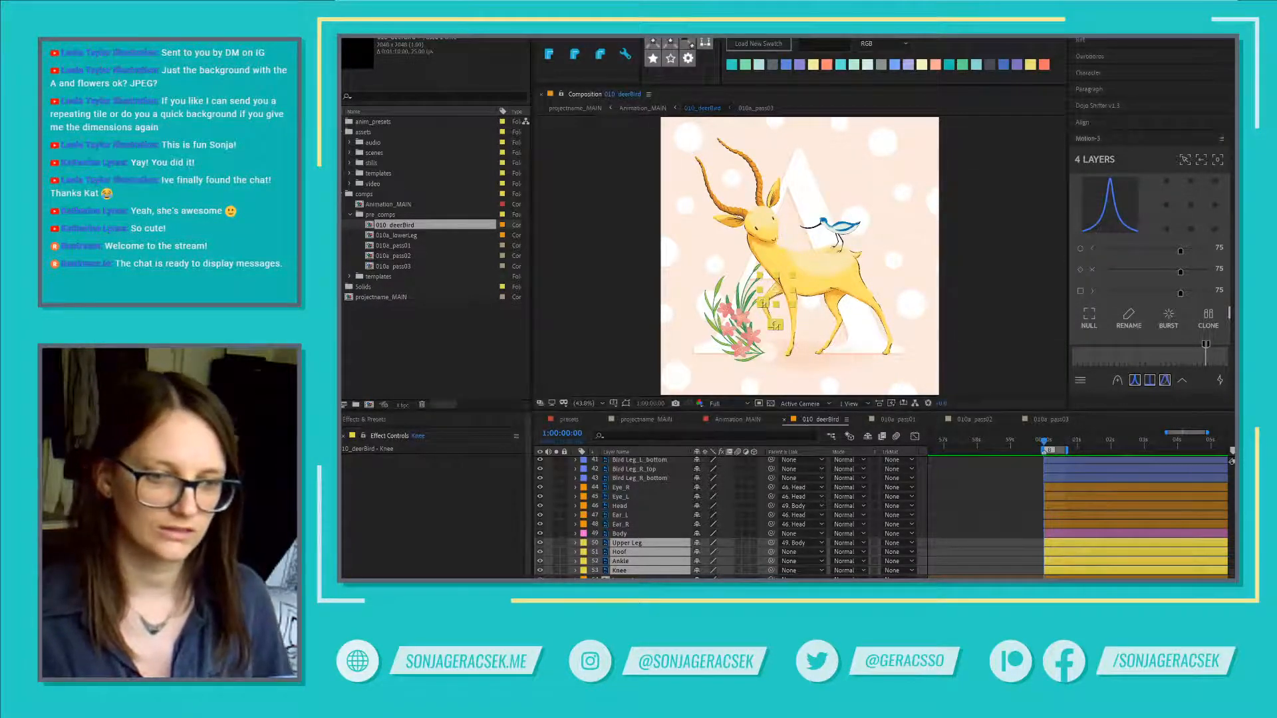
Step: Examine the first pass's Knee and Lower Leg layers at close range on the deer's raised front leg
{"action": "left_click", "coordinate": [649, 576]}
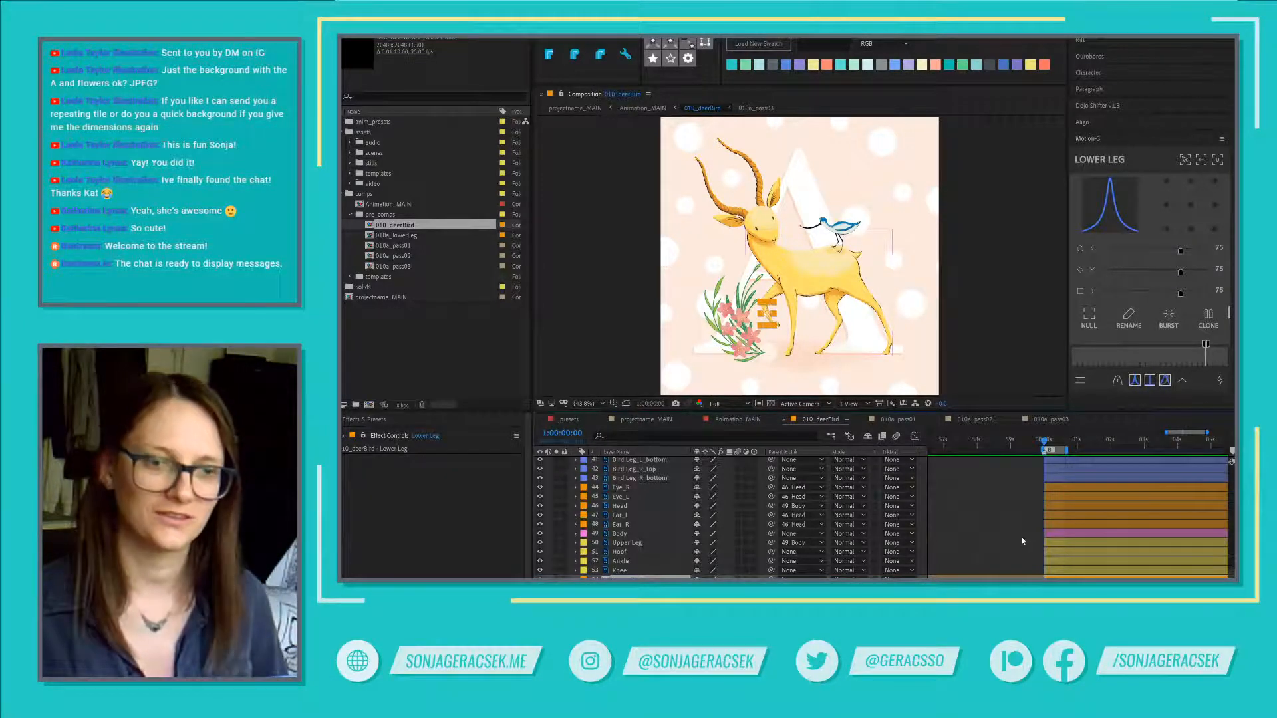
{"action": "left_click", "coordinate": [620, 571]}
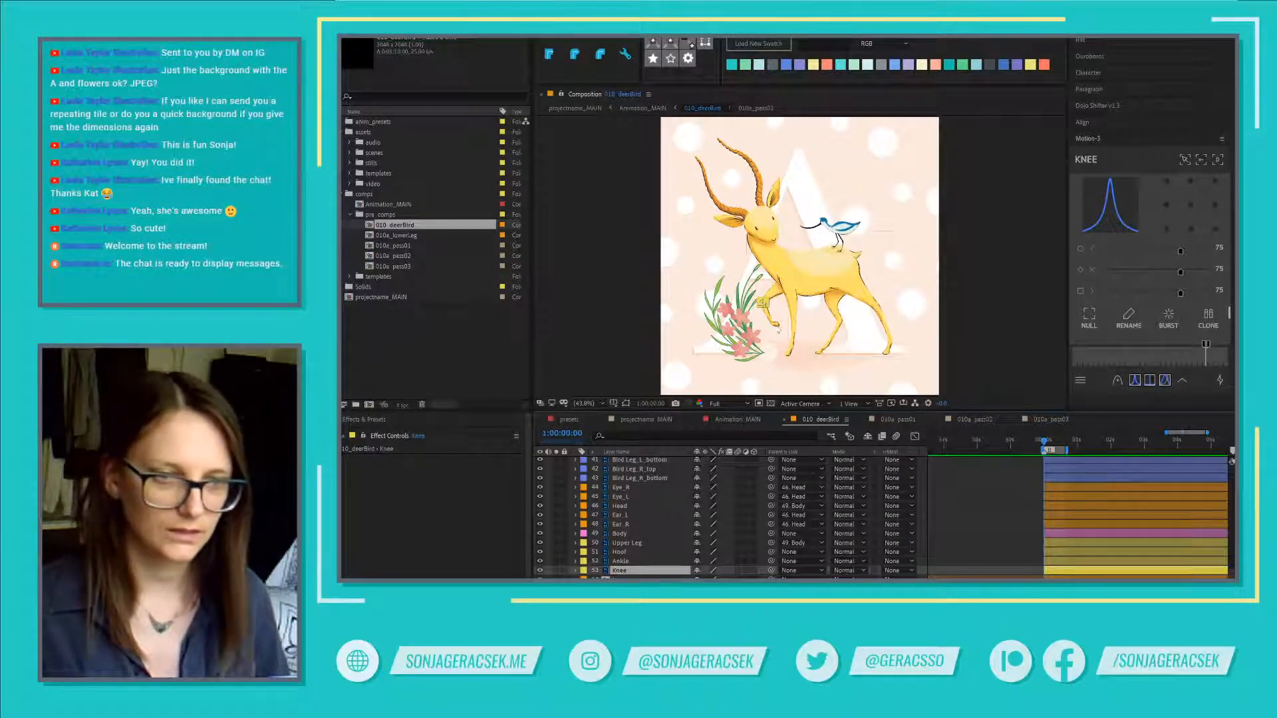
{"action": "scroll", "coordinate": [771, 311], "scroll_direction": "up", "scroll_amount": 3}
{"action": "scroll", "coordinate": [772, 311], "scroll_direction": "up", "scroll_amount": 4}
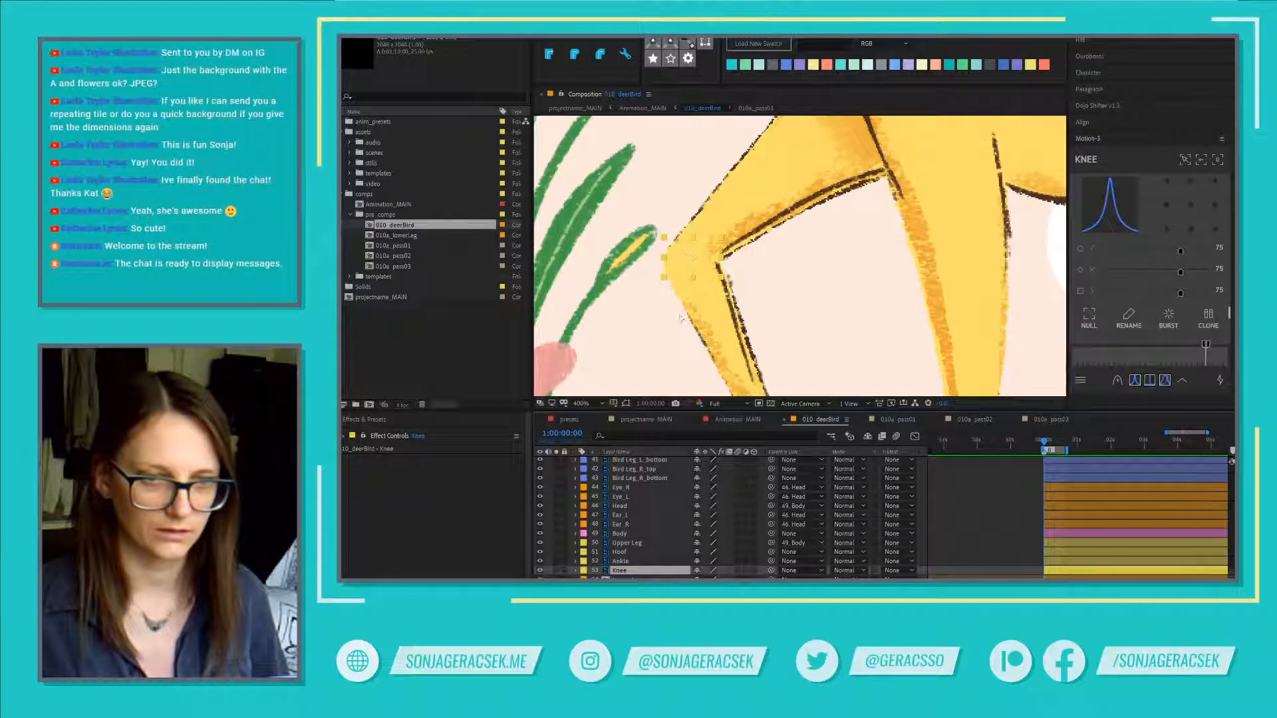
{"action": "scroll", "coordinate": [746, 292], "scroll_direction": "down", "scroll_amount": 4}
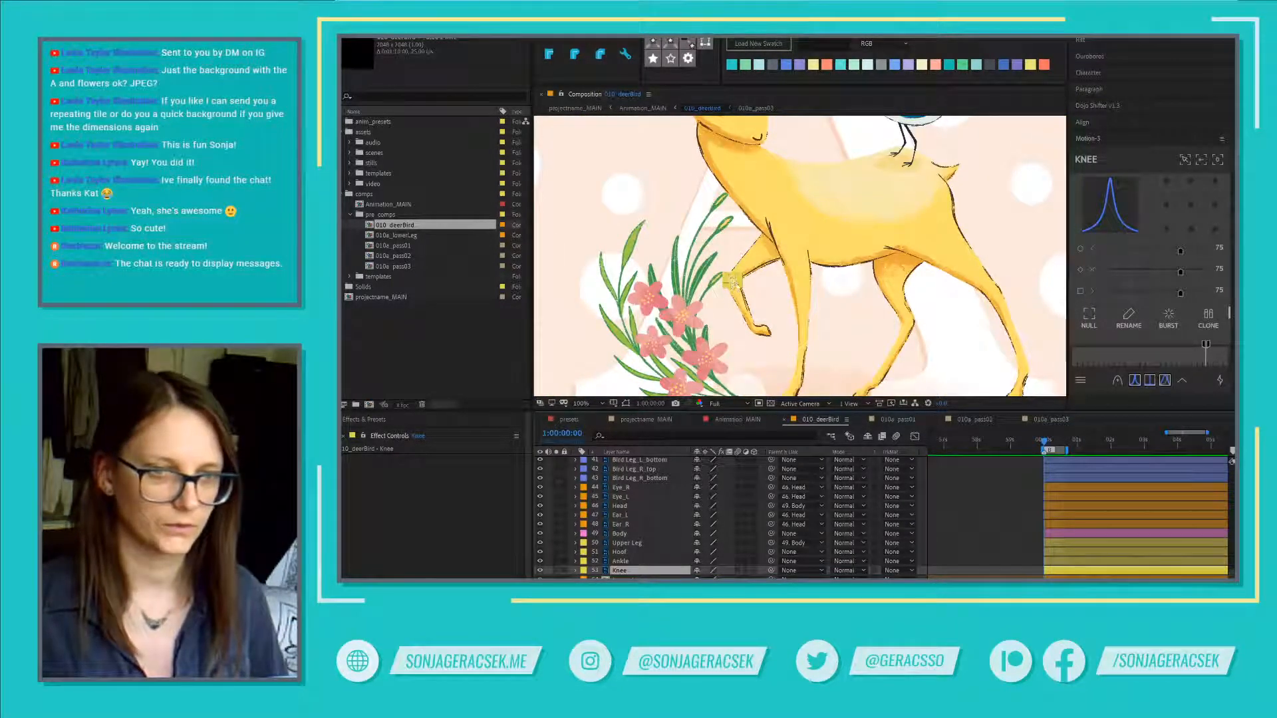
{"action": "left_click", "coordinate": [624, 577]}
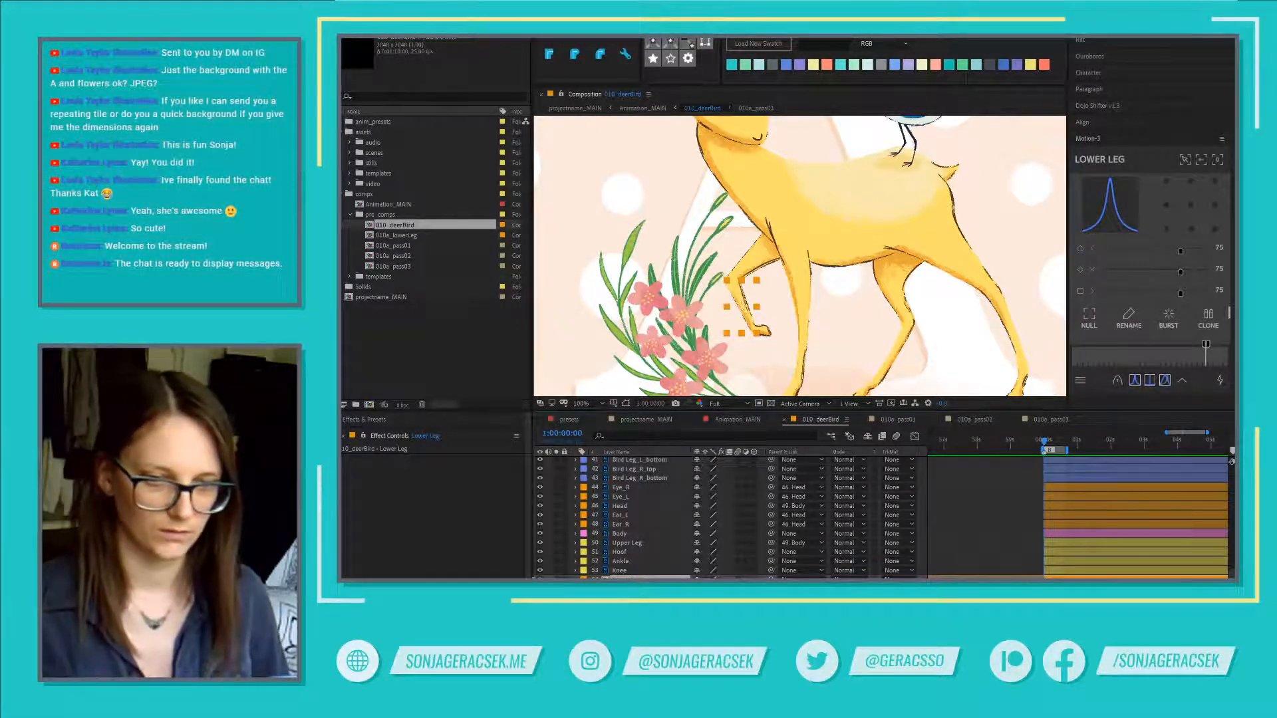
{"action": "key", "text": "ctrl+shift+a"}
{"action": "key", "text": "ctrl+shift+h"}
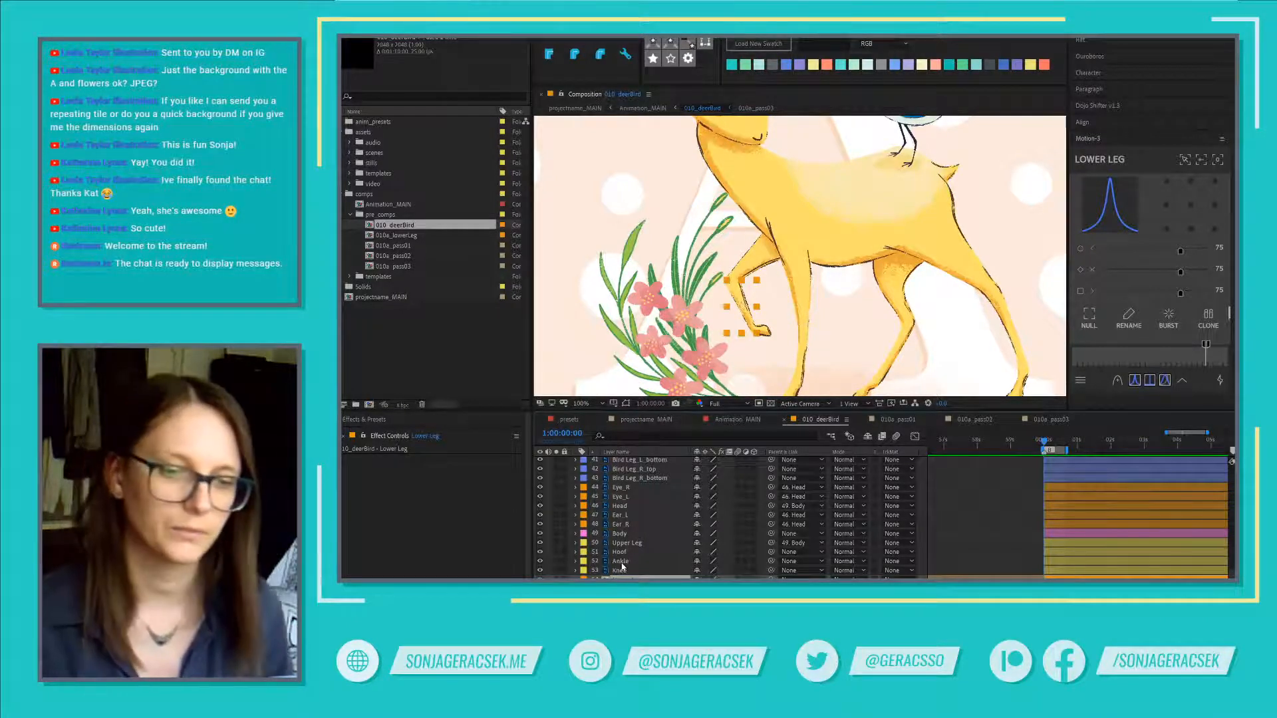
Step: Cut the Lower Leg 2 and Lower Leg 3 layers out of 010_deerBird
{"action": "scroll", "coordinate": [623, 566], "scroll_direction": "up", "scroll_amount": 5}
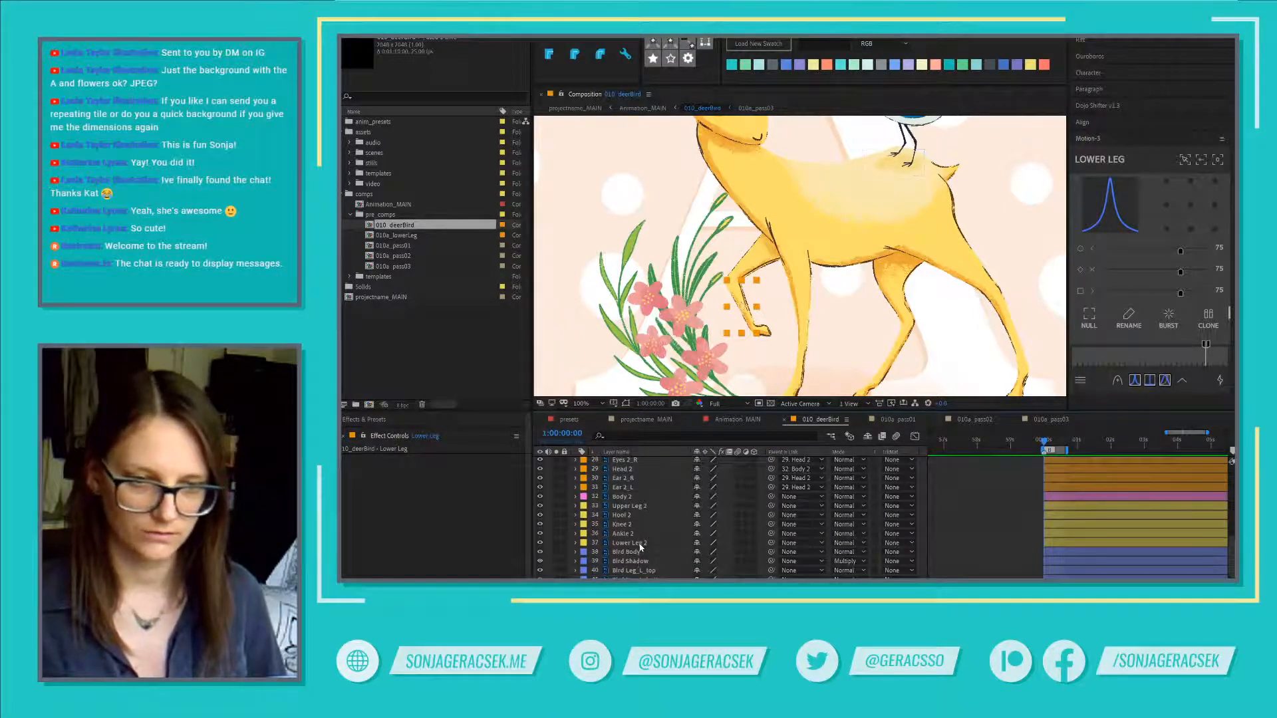
{"action": "scroll", "coordinate": [641, 546], "scroll_direction": "up", "scroll_amount": 5}
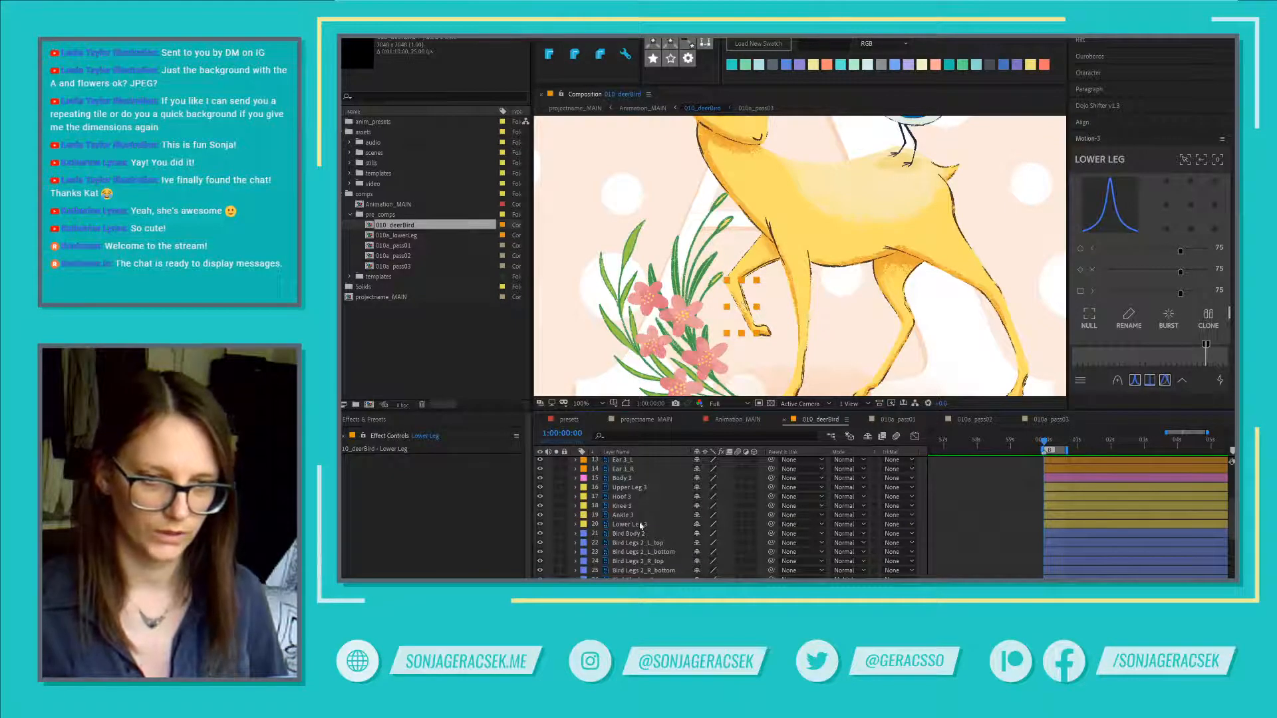
{"action": "scroll", "coordinate": [641, 529], "scroll_direction": "down", "scroll_amount": 4}
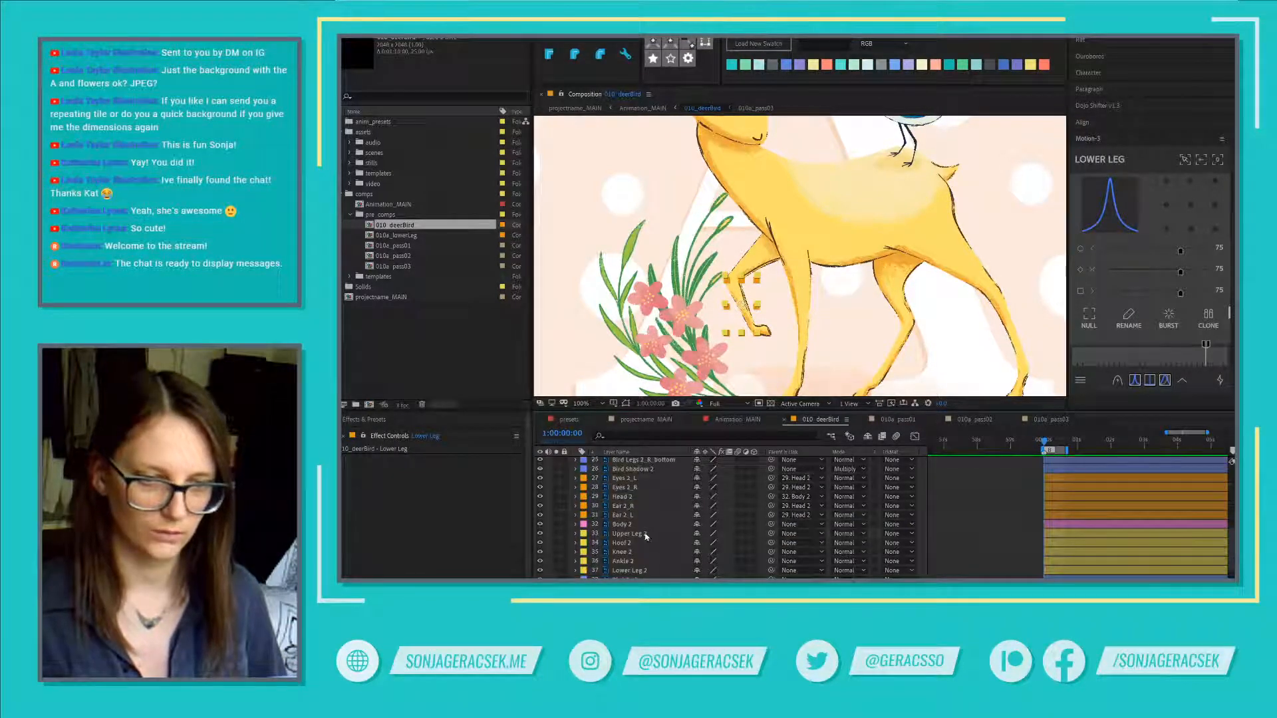
{"action": "left_click", "coordinate": [645, 533], "text": "ctrl"}
{"action": "left_click", "coordinate": [644, 534], "text": "ctrl"}
{"action": "left_click", "coordinate": [636, 569], "text": "ctrl"}
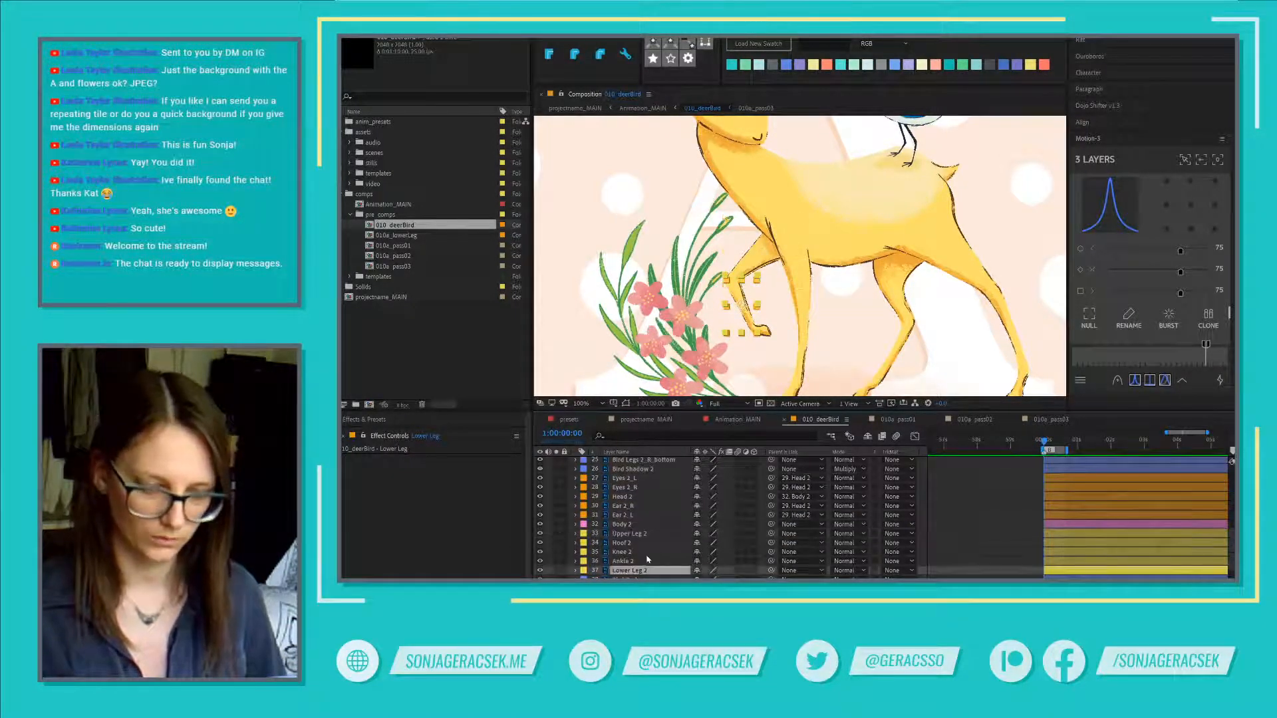
{"action": "key", "text": "F2"}
{"action": "scroll", "coordinate": [648, 560], "scroll_direction": "down", "scroll_amount": 2}
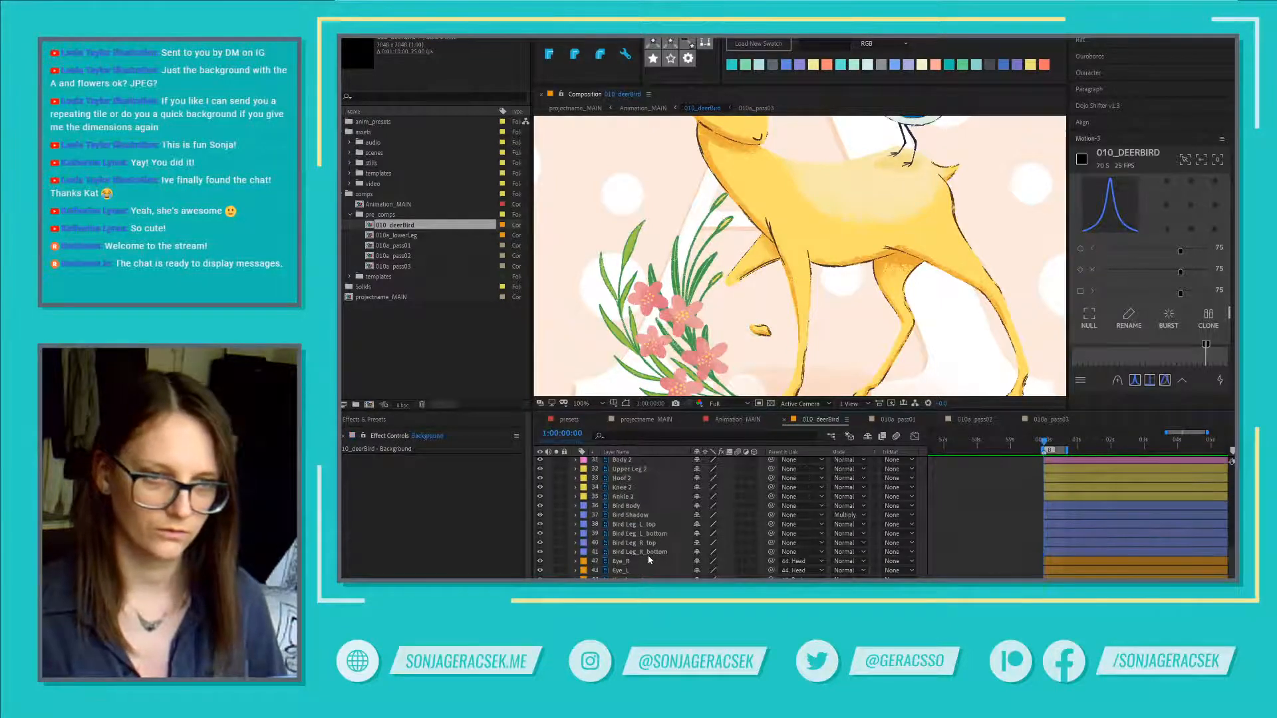
Step: Open the first pass's 010a_lowerLeg pre-comp and set its start timecode to 0:59:00:00 in the composition settings
{"action": "scroll", "coordinate": [648, 560], "scroll_direction": "down", "scroll_amount": 2}
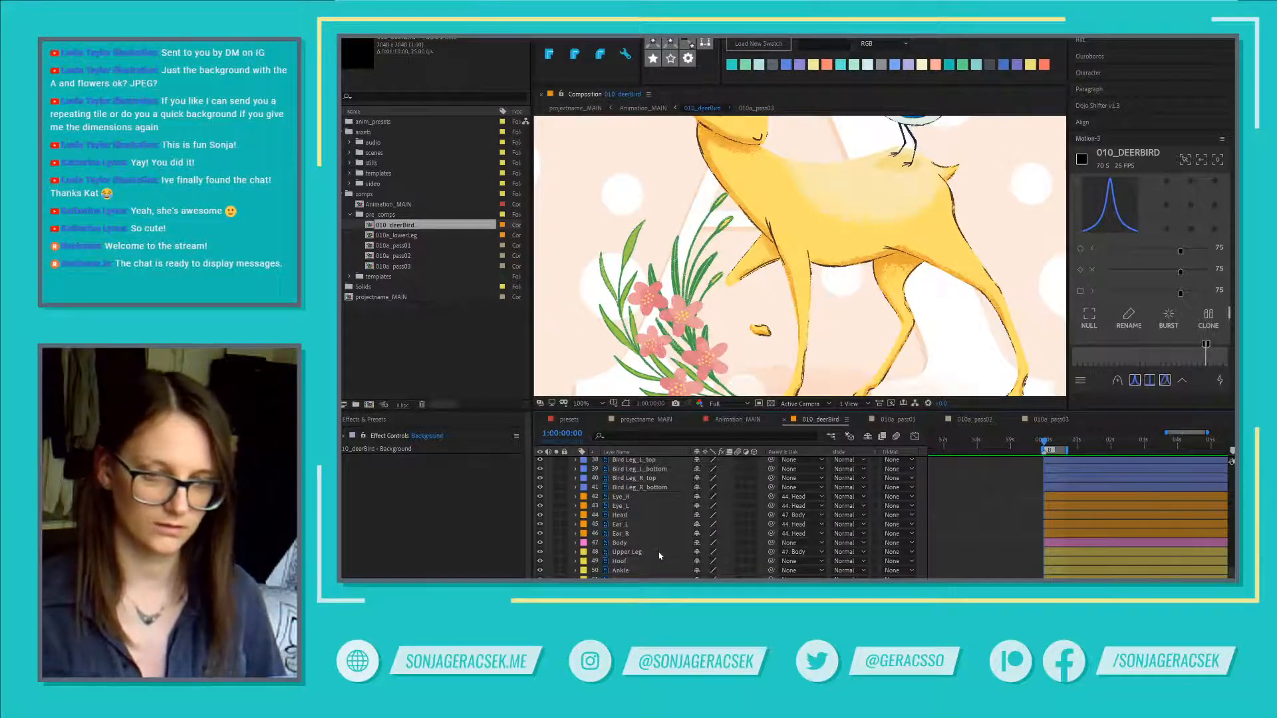
{"action": "key", "text": "ctrl+v"}
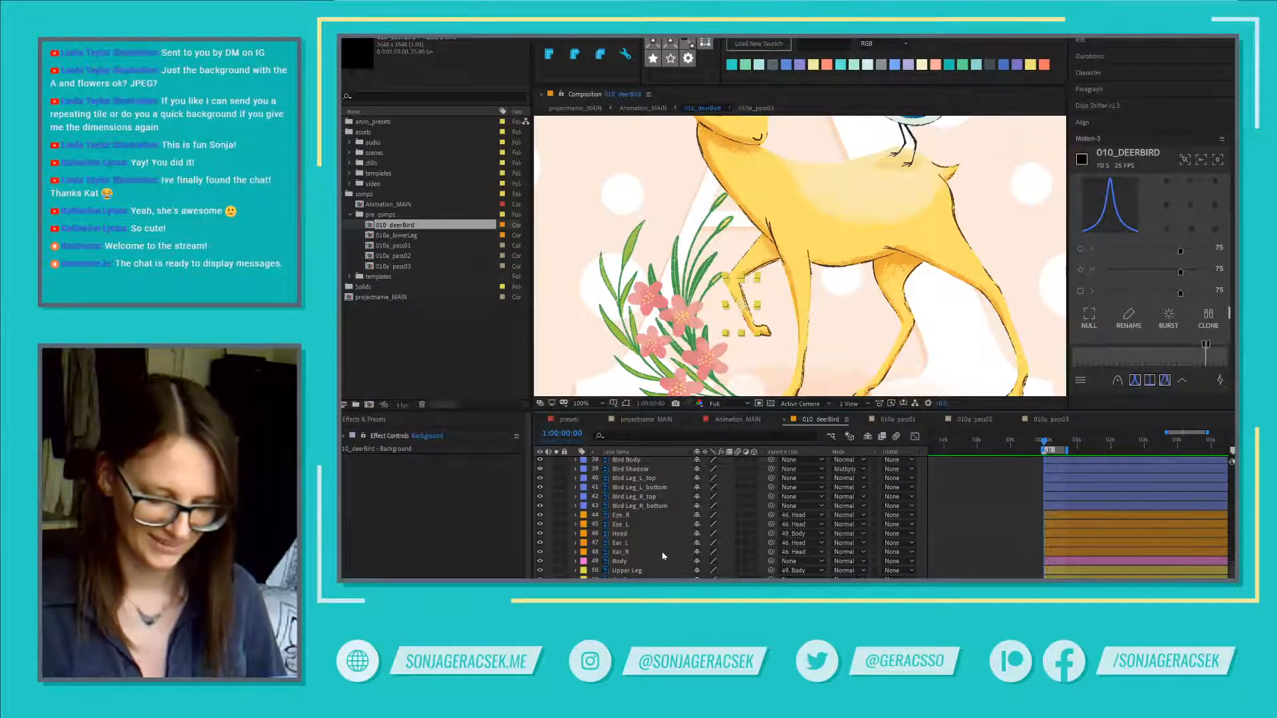
{"action": "scroll", "coordinate": [663, 556], "scroll_direction": "down", "scroll_amount": 1}
{"action": "double_click", "coordinate": [647, 570]}
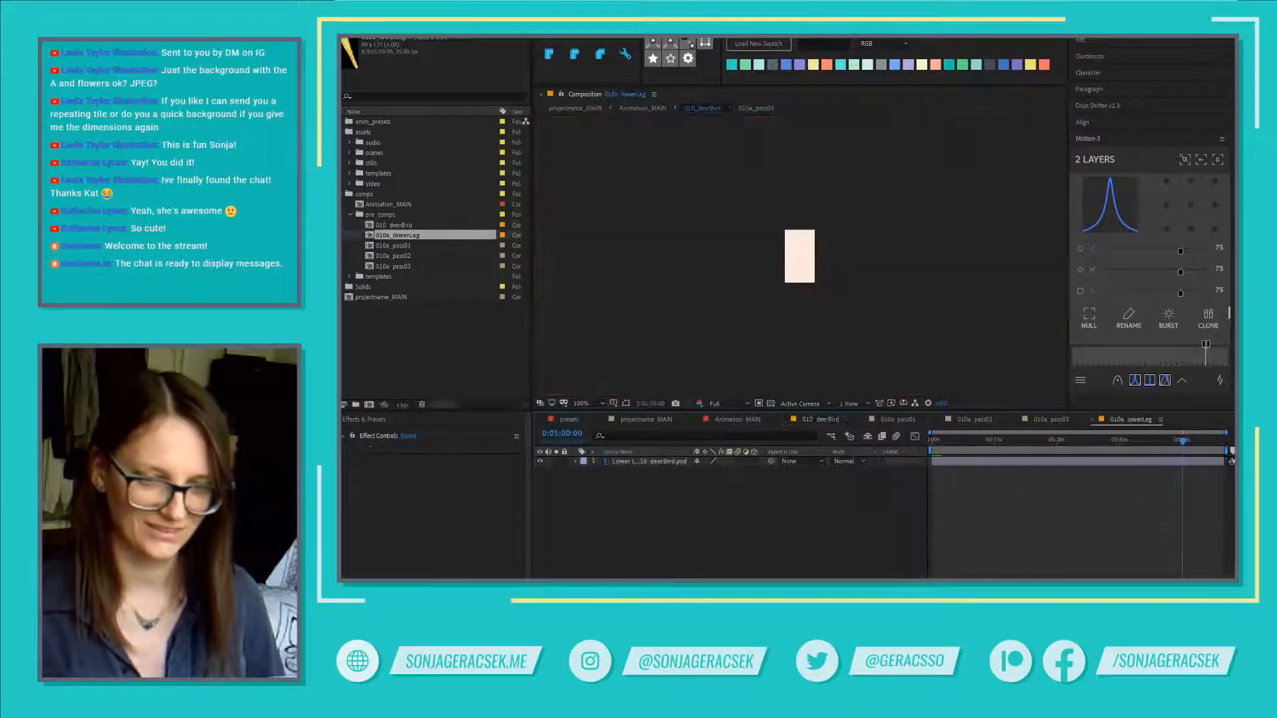
{"action": "right_click", "coordinate": [839, 449]}
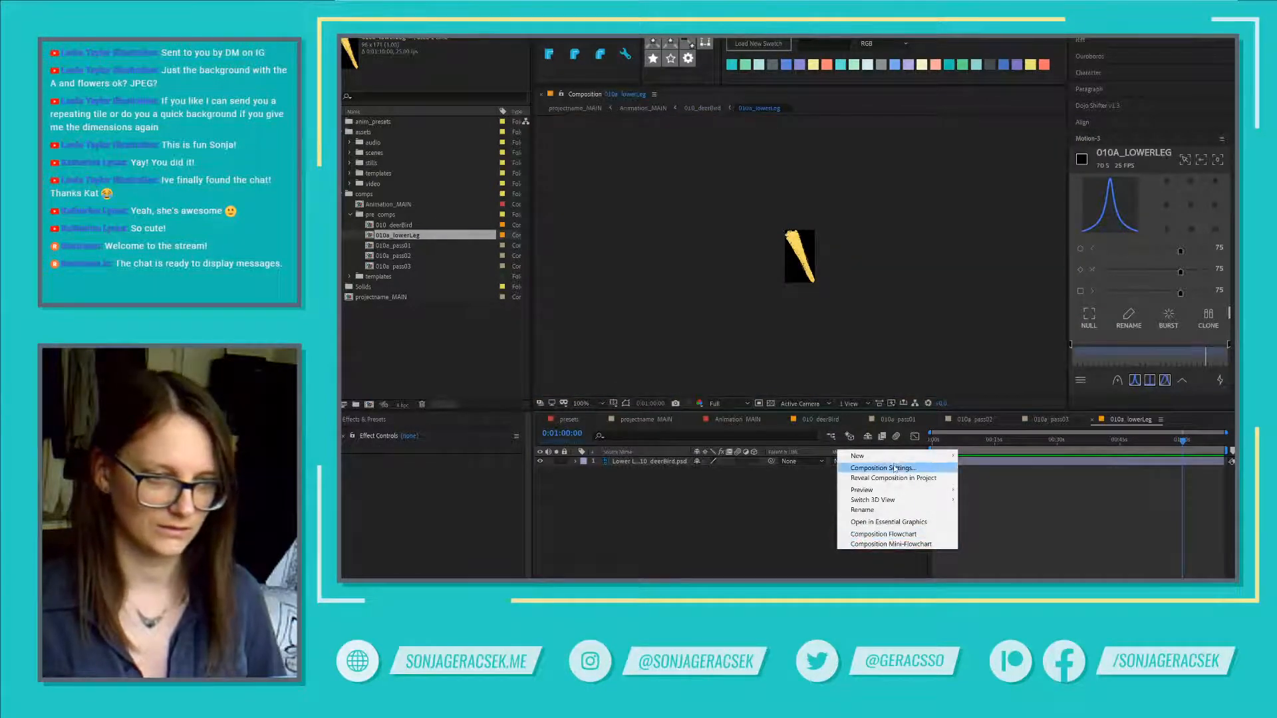
{"action": "left_click", "coordinate": [858, 470]}
{"action": "left_click", "coordinate": [1157, 441]}
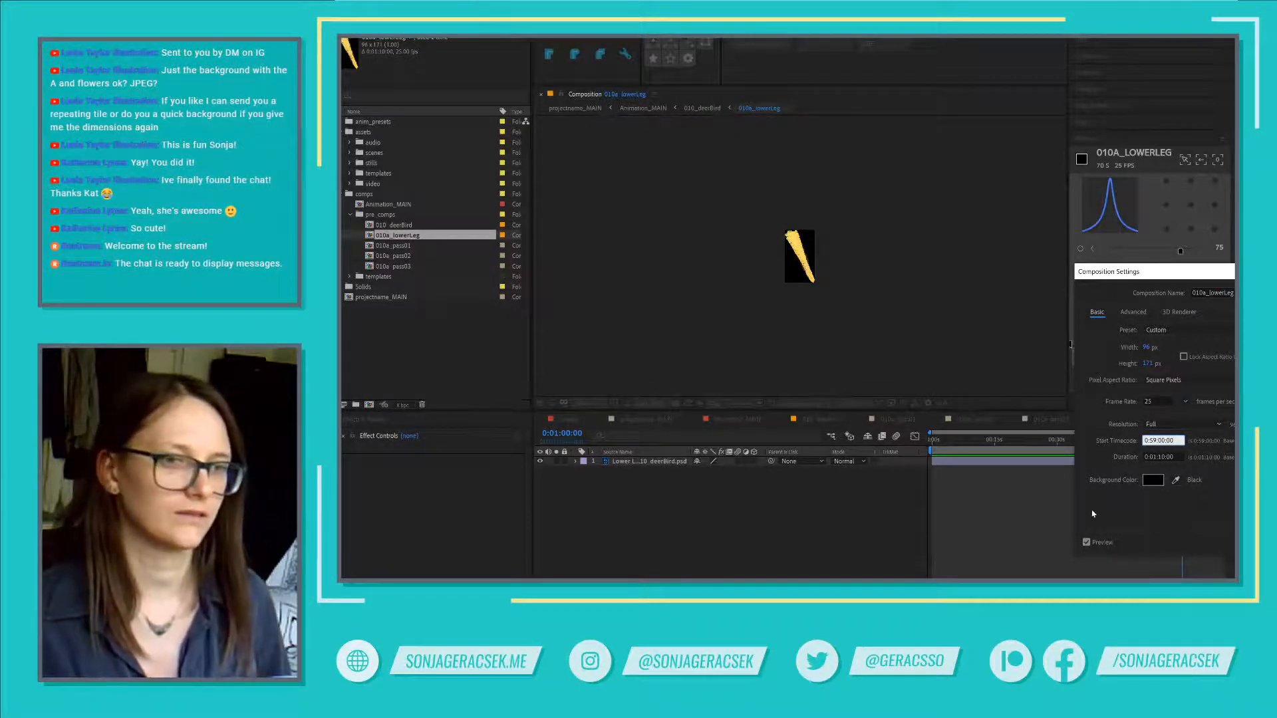
{"action": "key", "text": "Return"}
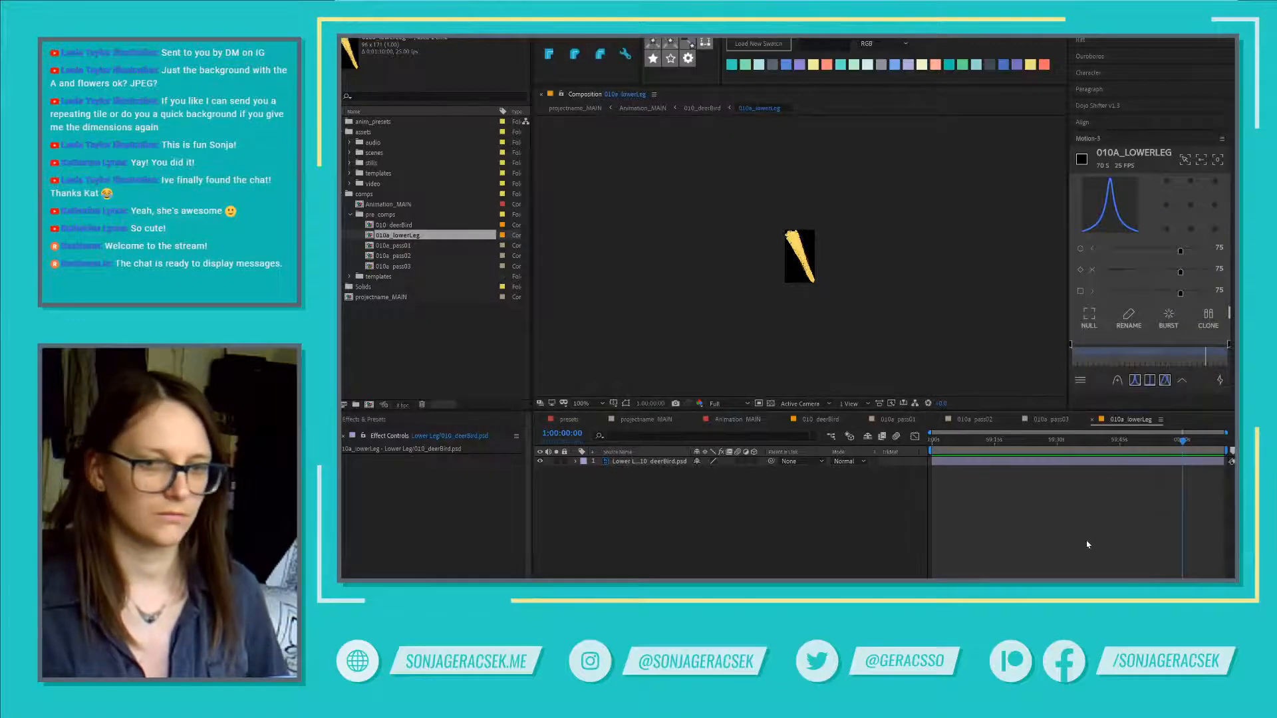
Step: Paste the cut Lower Leg layers into 010a_lowerLeg, and give the original leg layer a Yellow label and a start at 1:00:00:00
{"action": "key", "text": "ctrl+v"}
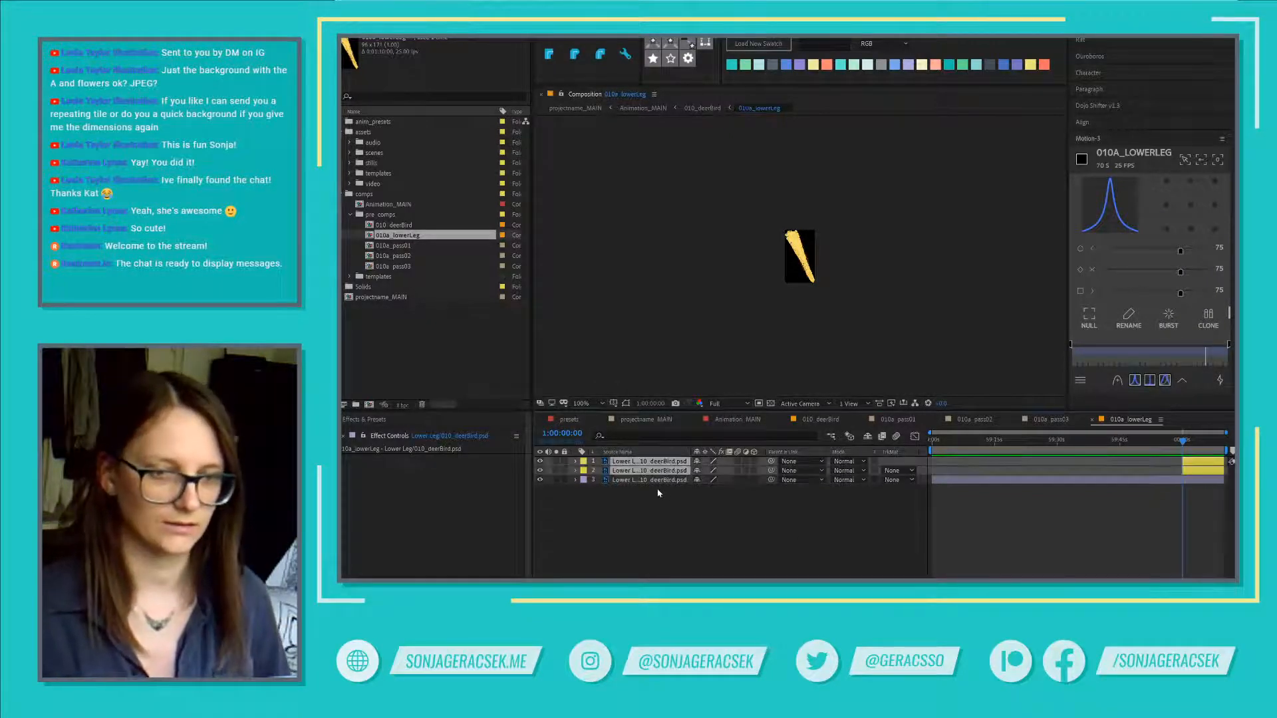
{"action": "left_click", "coordinate": [583, 479]}
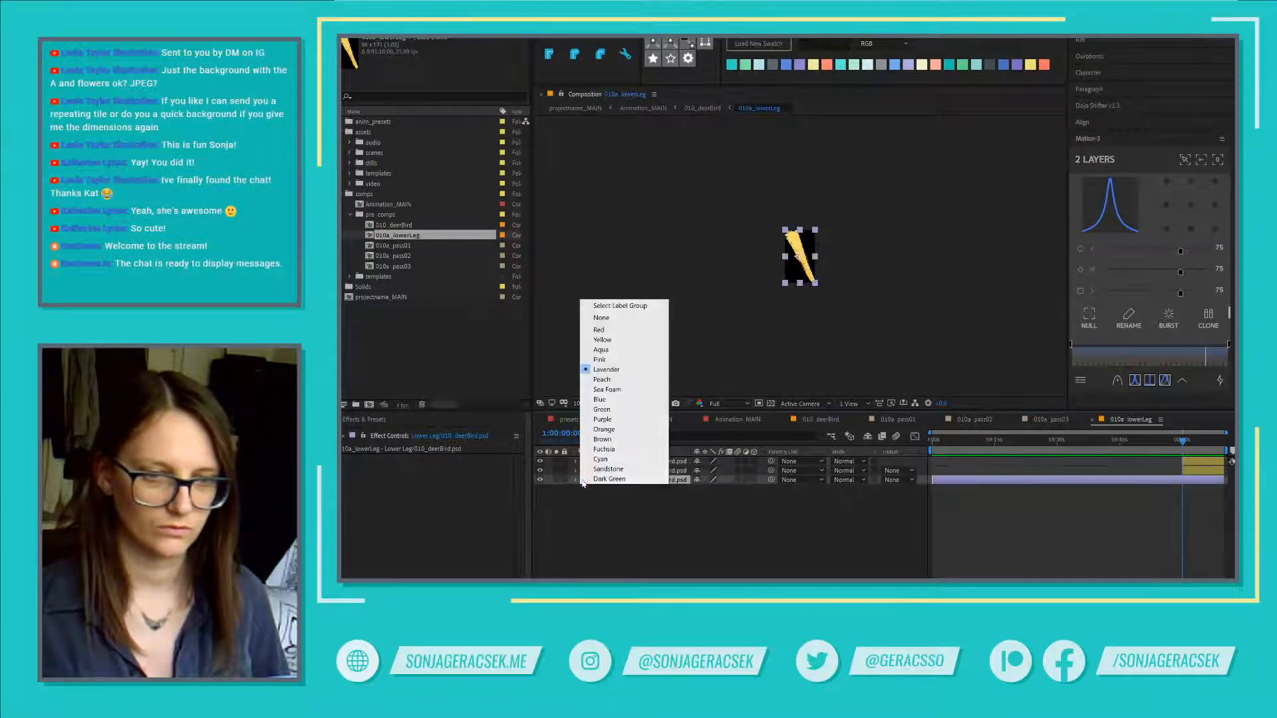
{"action": "left_click", "coordinate": [602, 349]}
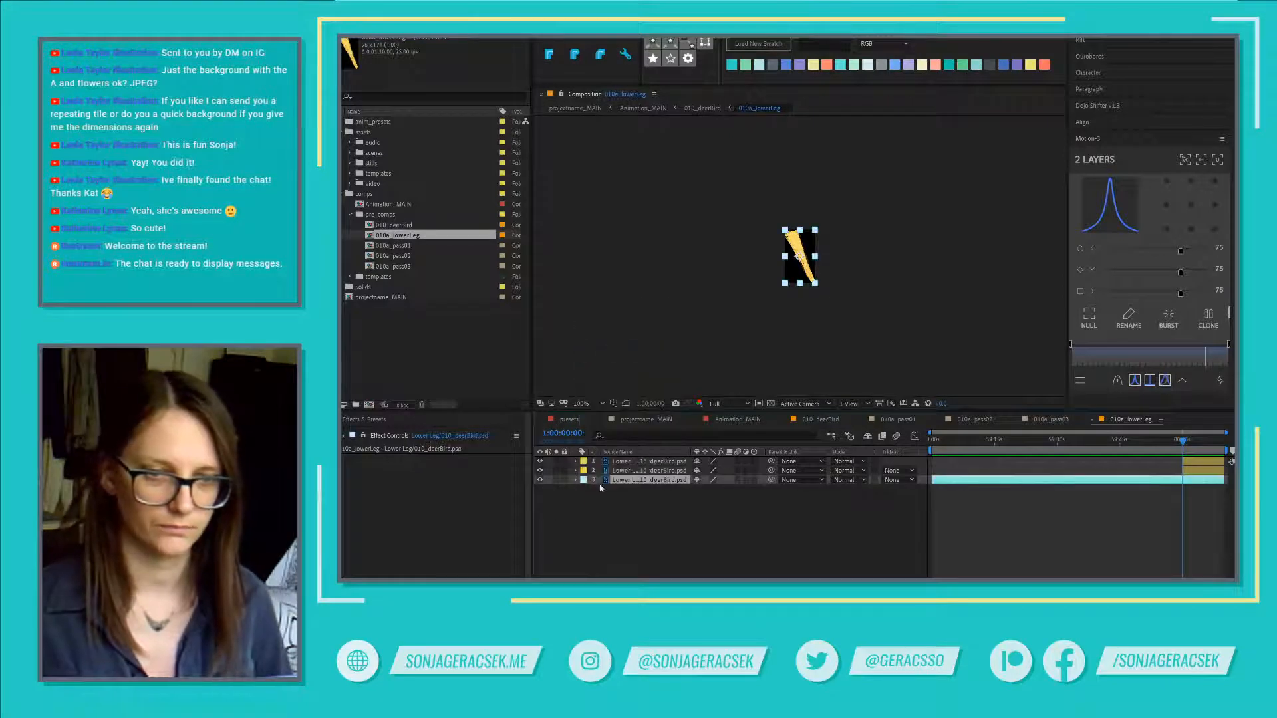
{"action": "left_click", "coordinate": [583, 480]}
{"action": "left_click", "coordinate": [612, 377]}
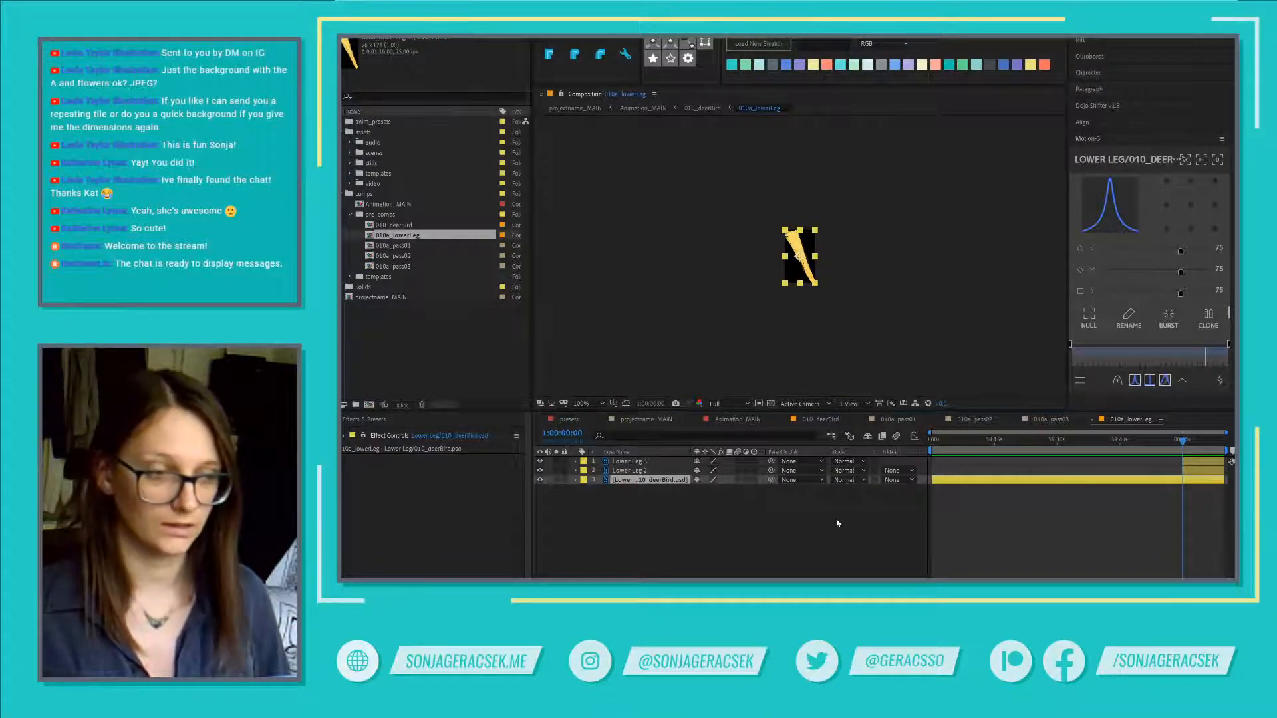
{"action": "key", "text": "alt+bracketleft"}
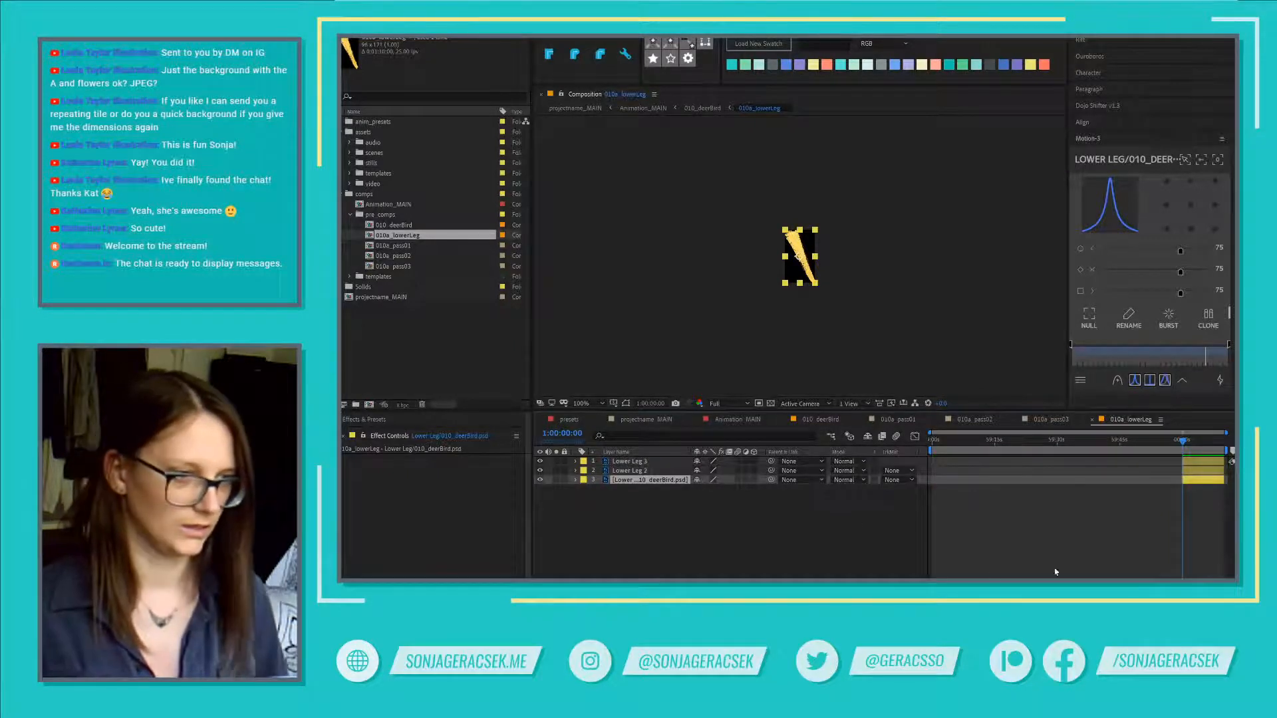
Step: Add a composition marker commented B at 1:00:00:00 in 010a_lowerLeg and start the work area there
{"action": "left_click", "coordinate": [1129, 563]}
{"action": "key", "text": "alt+KP_Multiply"}
{"action": "type", "text": "B"}
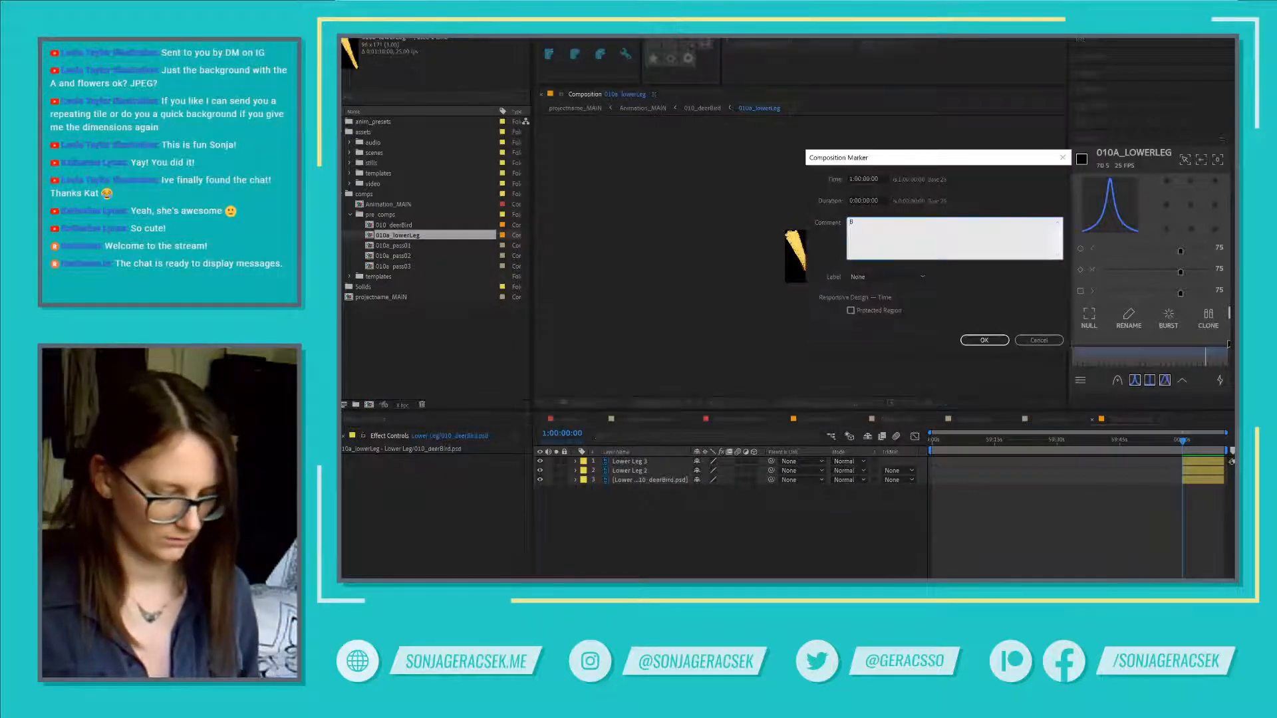
{"action": "key", "text": "Return"}
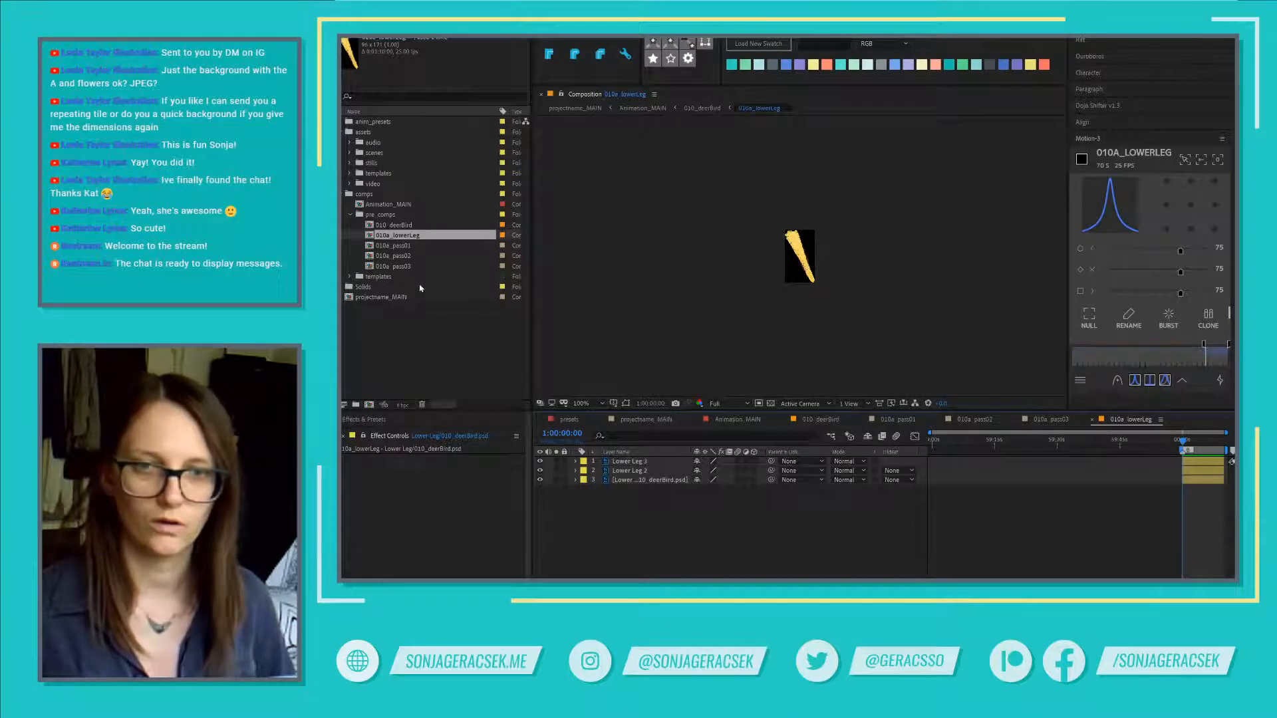
Step: Label the 010_deerBird composition Yellow in the project
{"action": "left_click", "coordinate": [399, 227]}
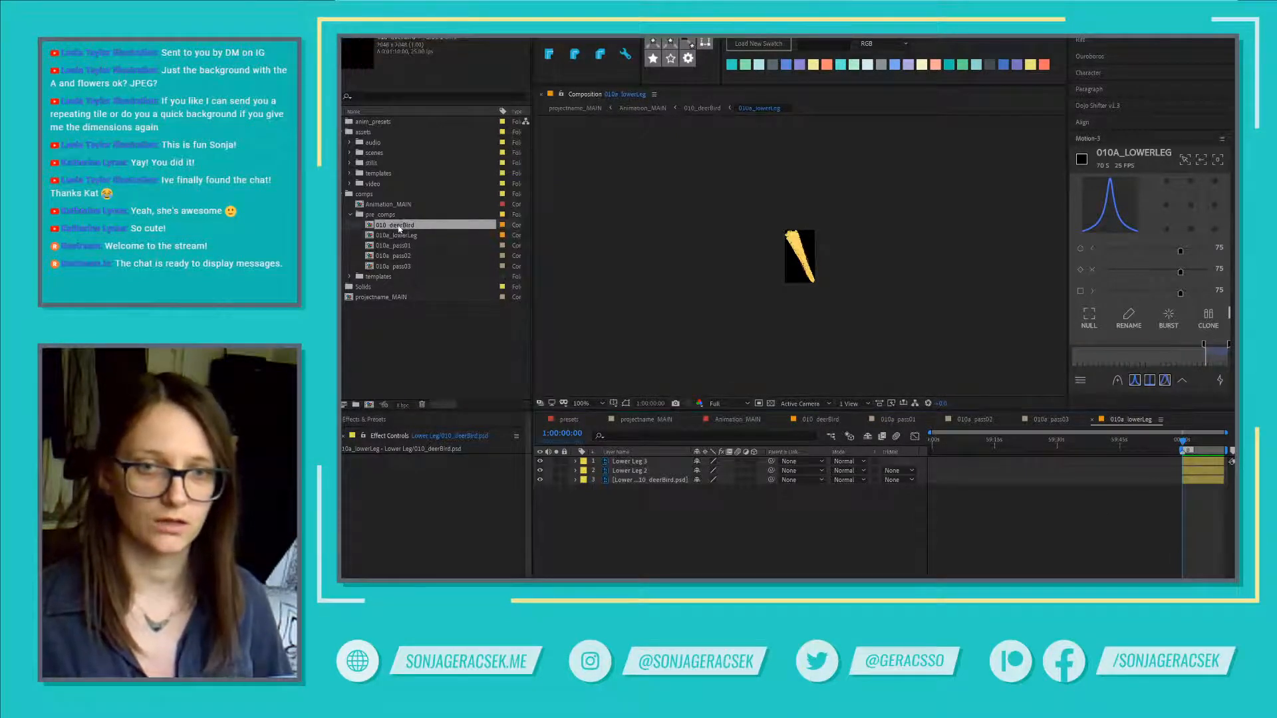
{"action": "left_click", "coordinate": [501, 225]}
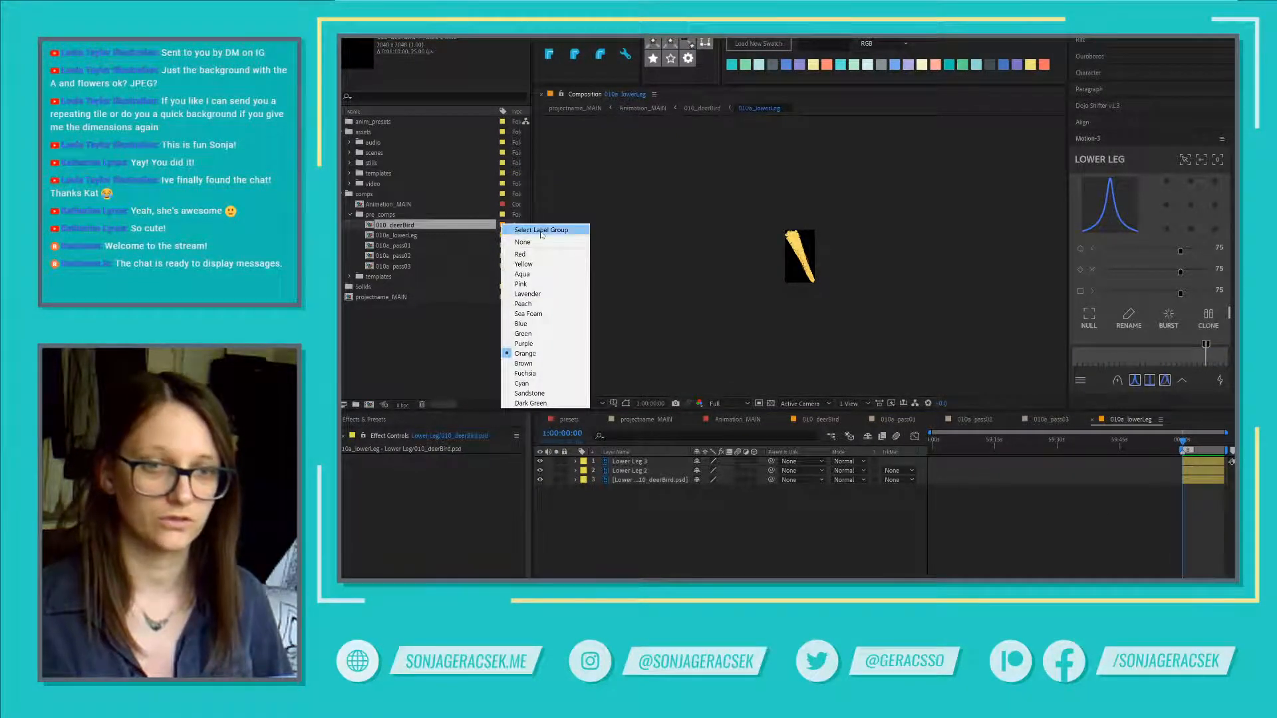
{"action": "left_click", "coordinate": [532, 264]}
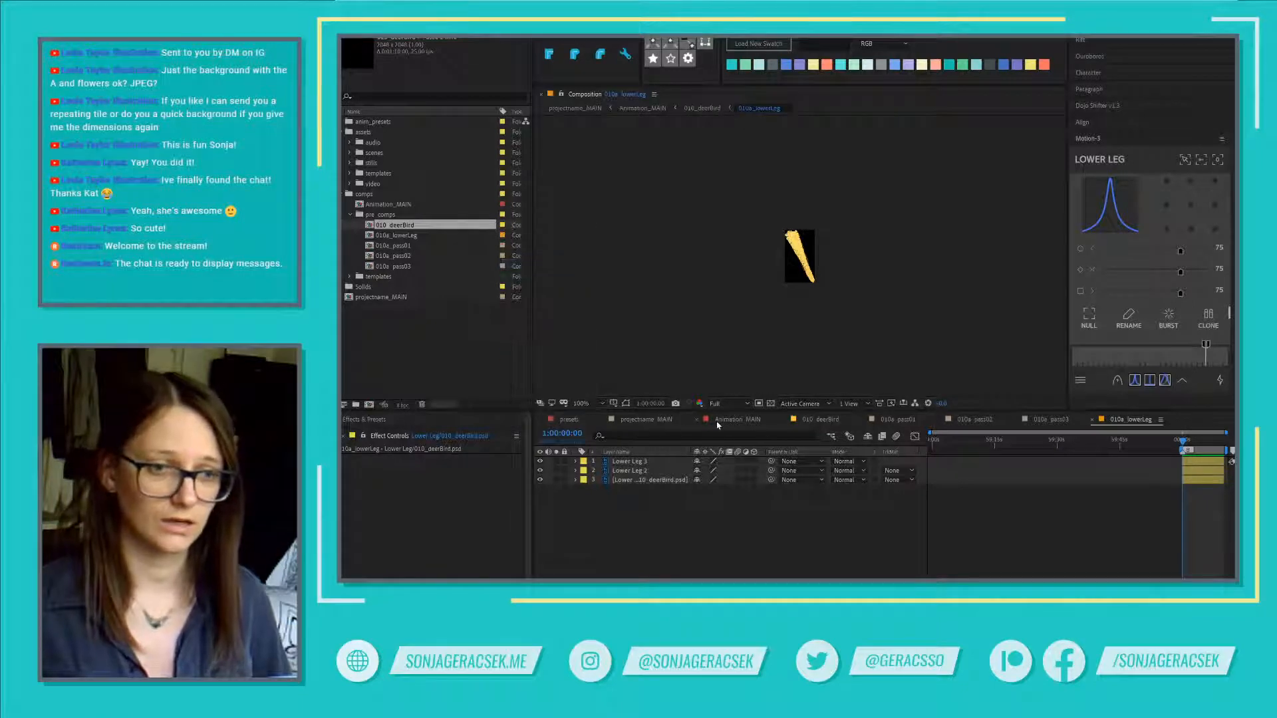
Step: Label the pre-composed Lower Leg layer in 010_deerBird Yellow
{"action": "left_click", "coordinate": [829, 422]}
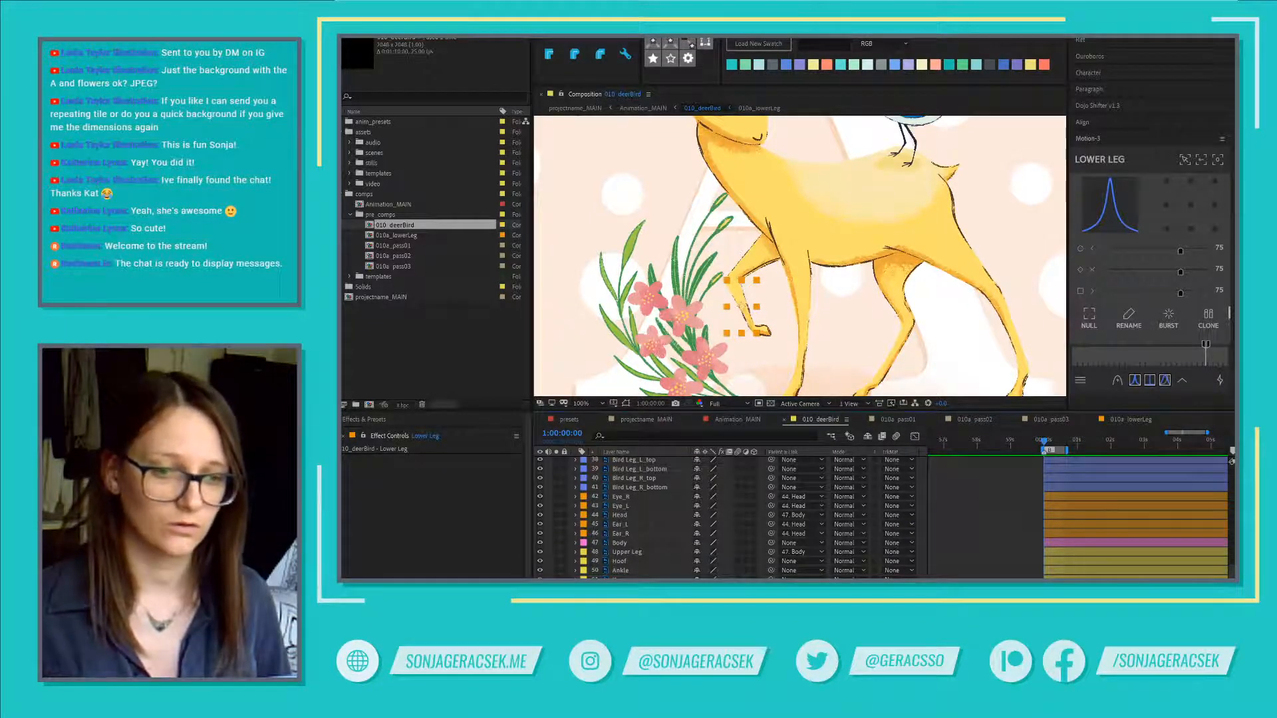
{"action": "left_click", "coordinate": [582, 577]}
{"action": "left_click", "coordinate": [621, 450]}
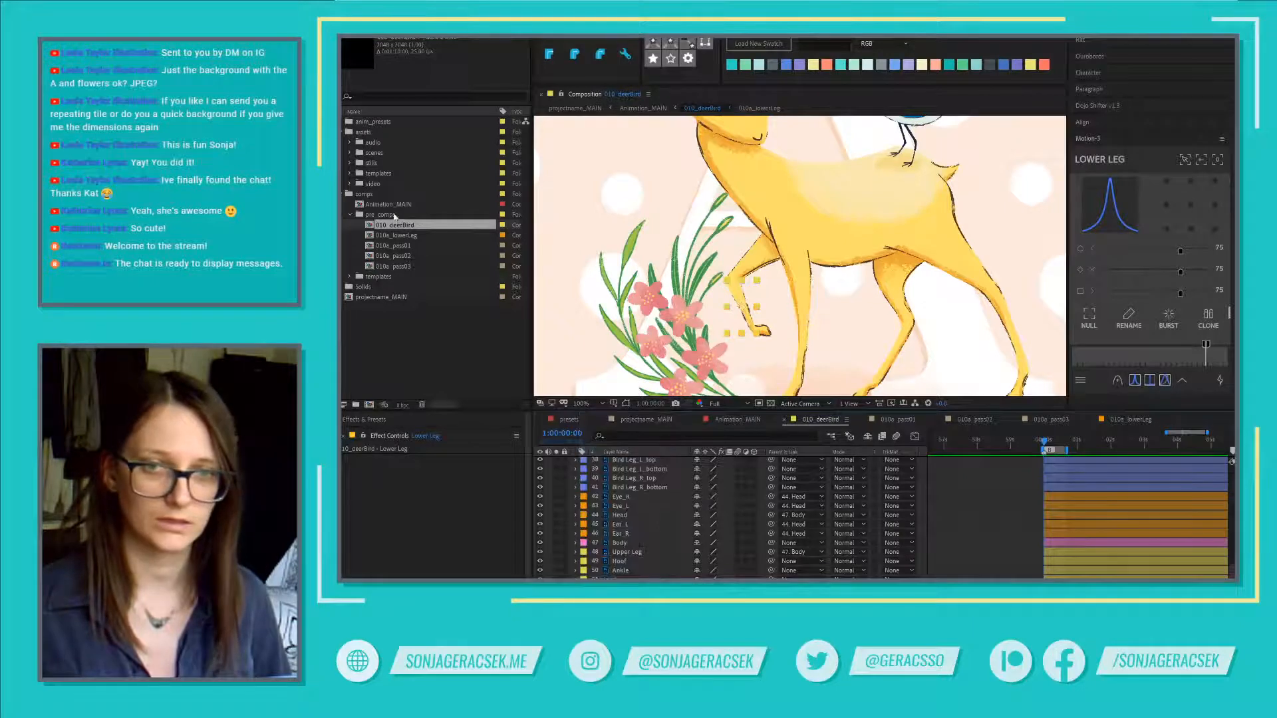
Step: Label the 010a_lowerLeg composition Yellow in the project
{"action": "left_click", "coordinate": [408, 236]}
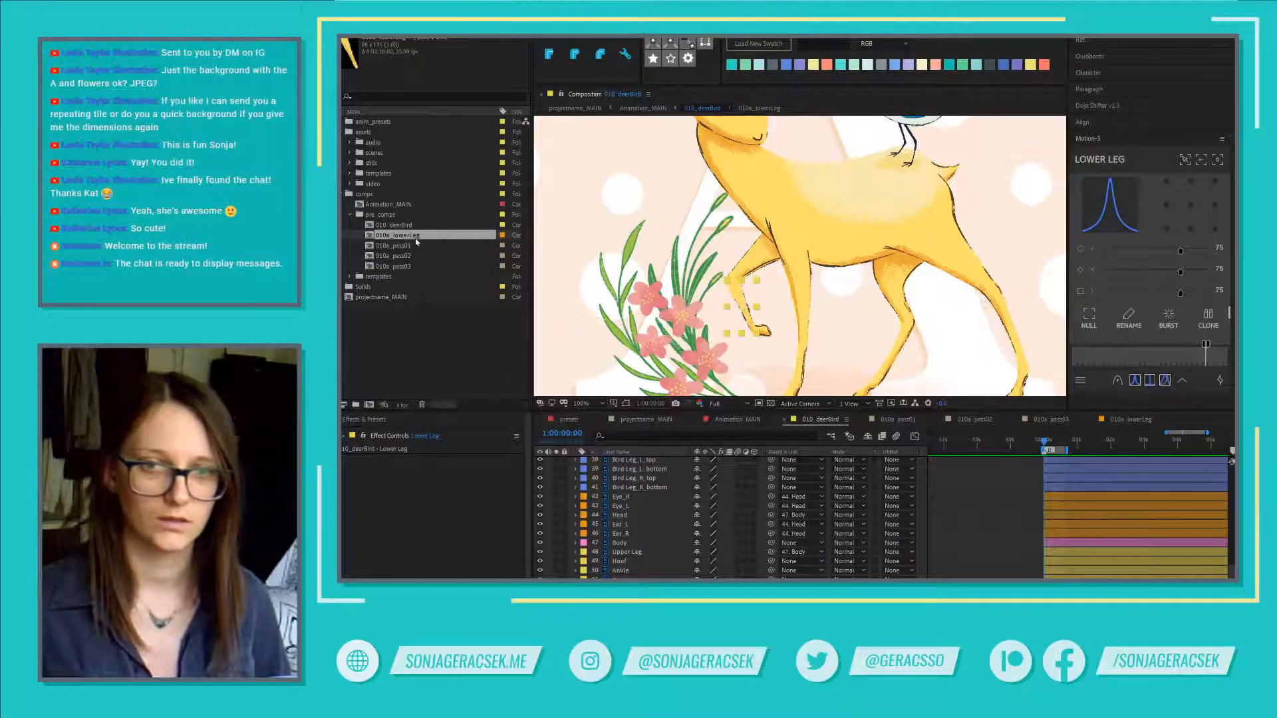
{"action": "left_click", "coordinate": [502, 236]}
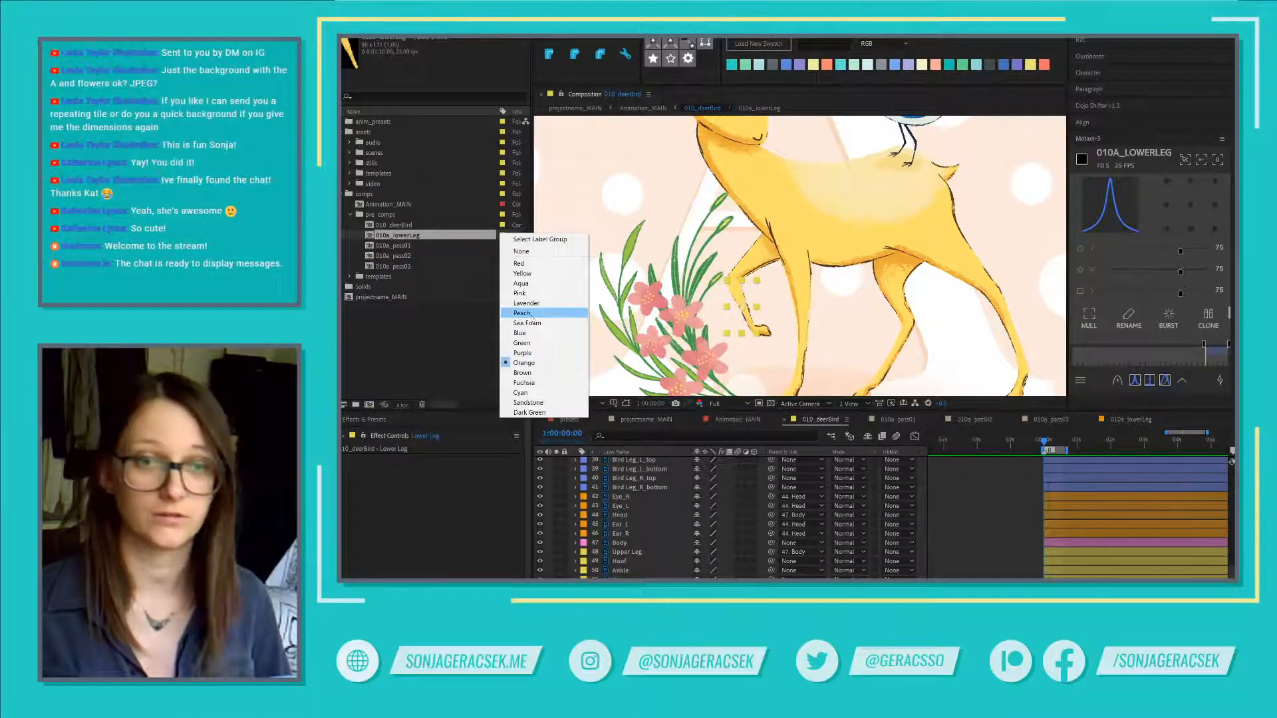
{"action": "left_click", "coordinate": [527, 273]}
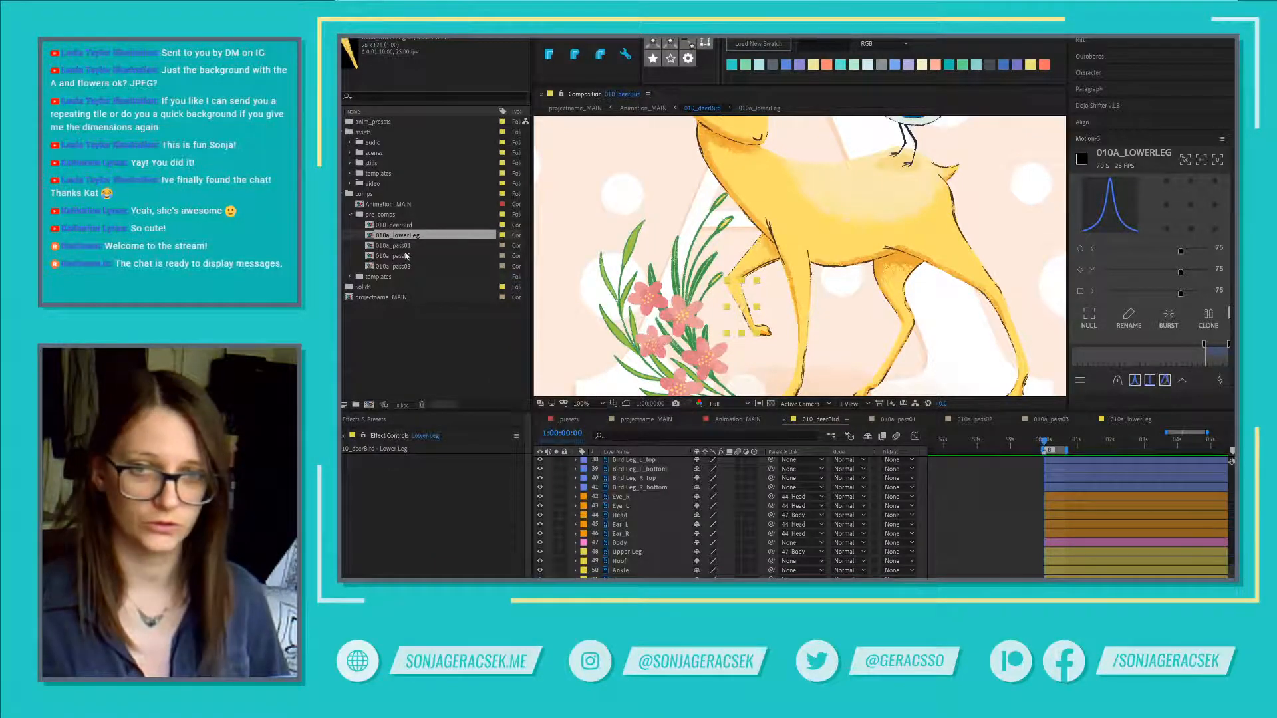
{"action": "left_click", "coordinate": [405, 226]}
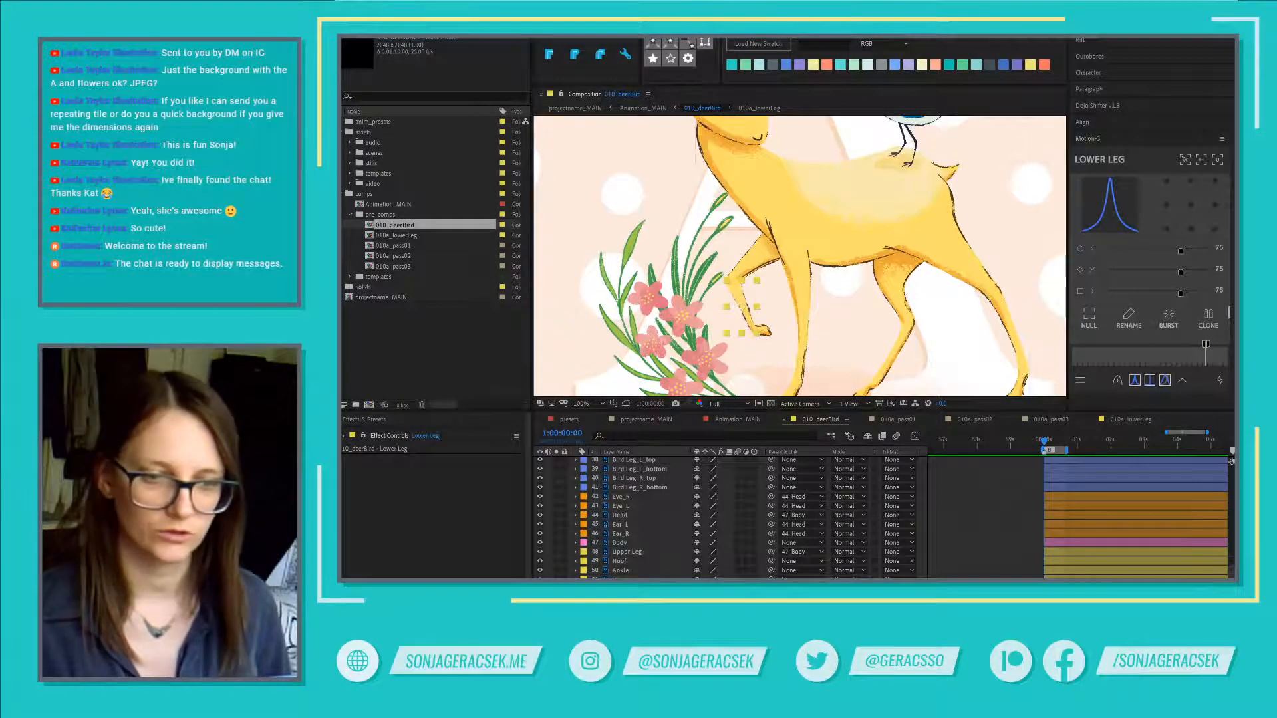
Step: In 010a_lowerLeg, trim the start of Lower Leg 2 to 1:00:00:05 and the start of Lower Leg 3 to 1:00:00:10
{"action": "double_click", "coordinate": [396, 235]}
{"action": "scroll", "coordinate": [1195, 500], "scroll_direction": "right", "scroll_amount": 2}
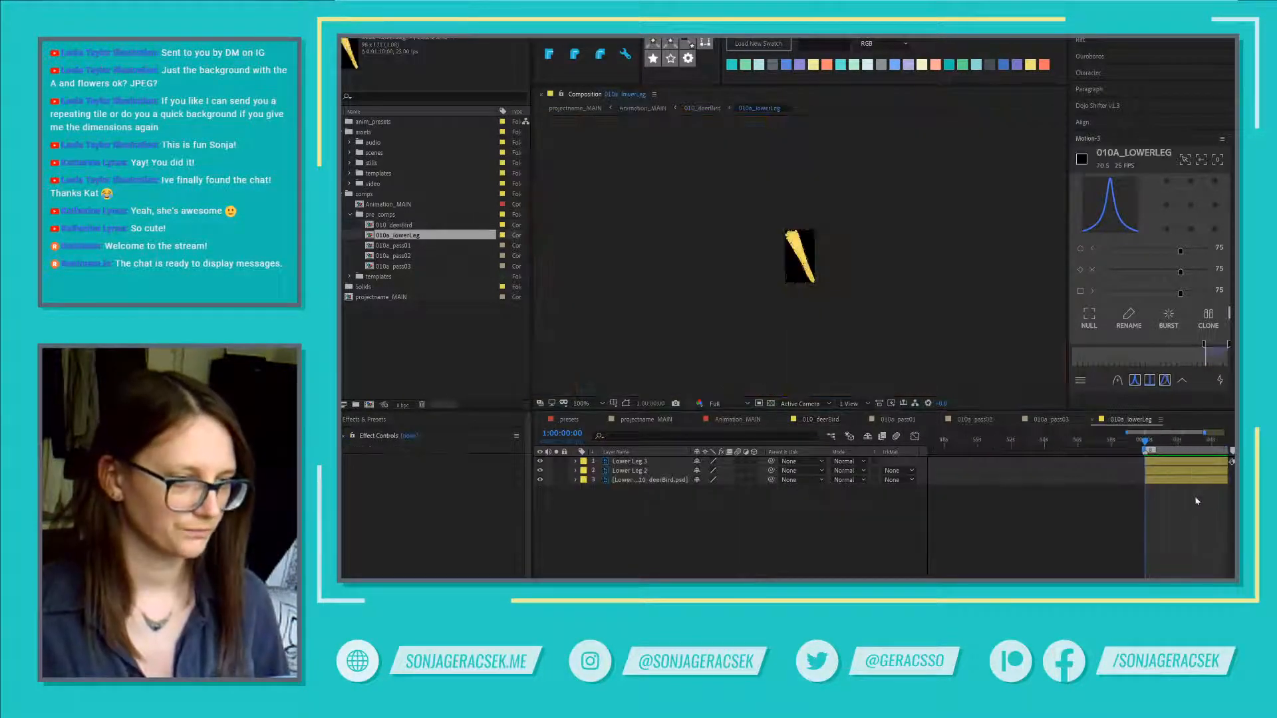
{"action": "left_click_drag", "start_coordinate": [1195, 500], "coordinate": [1059, 523]}
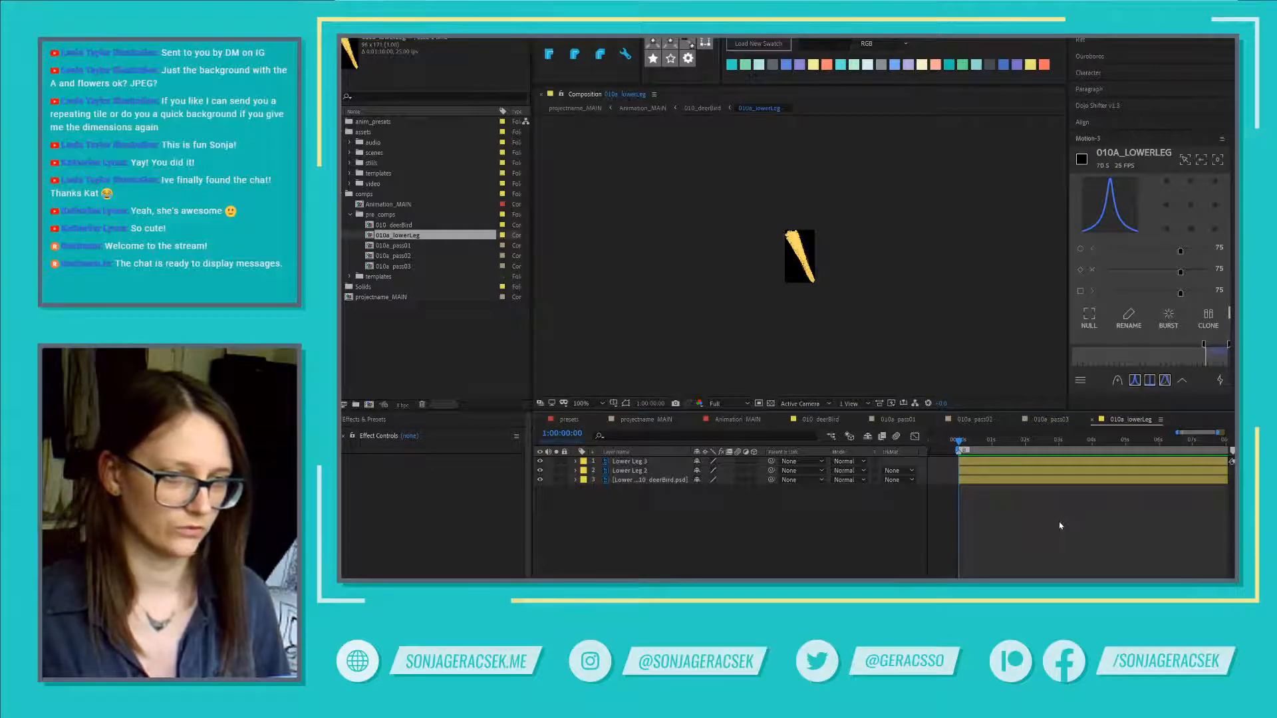
{"action": "scroll", "coordinate": [1061, 525], "scroll_direction": "down", "scroll_amount": 1}
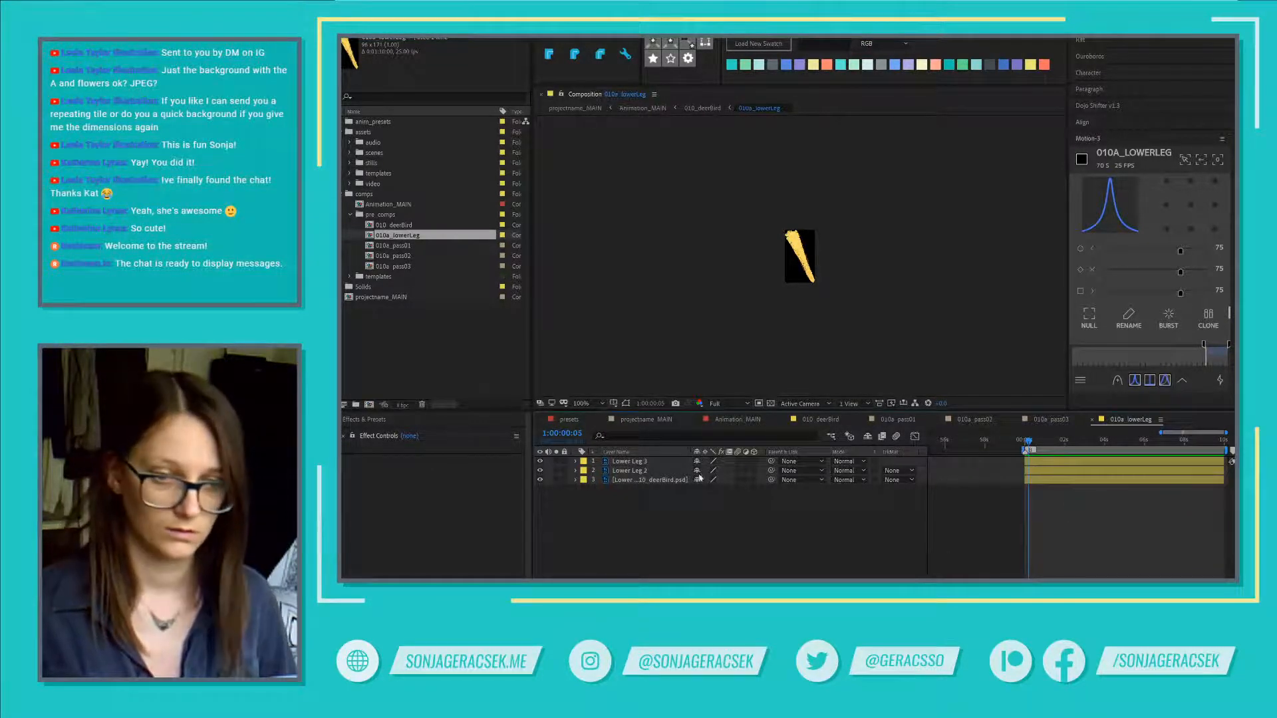
{"action": "left_click", "coordinate": [655, 473]}
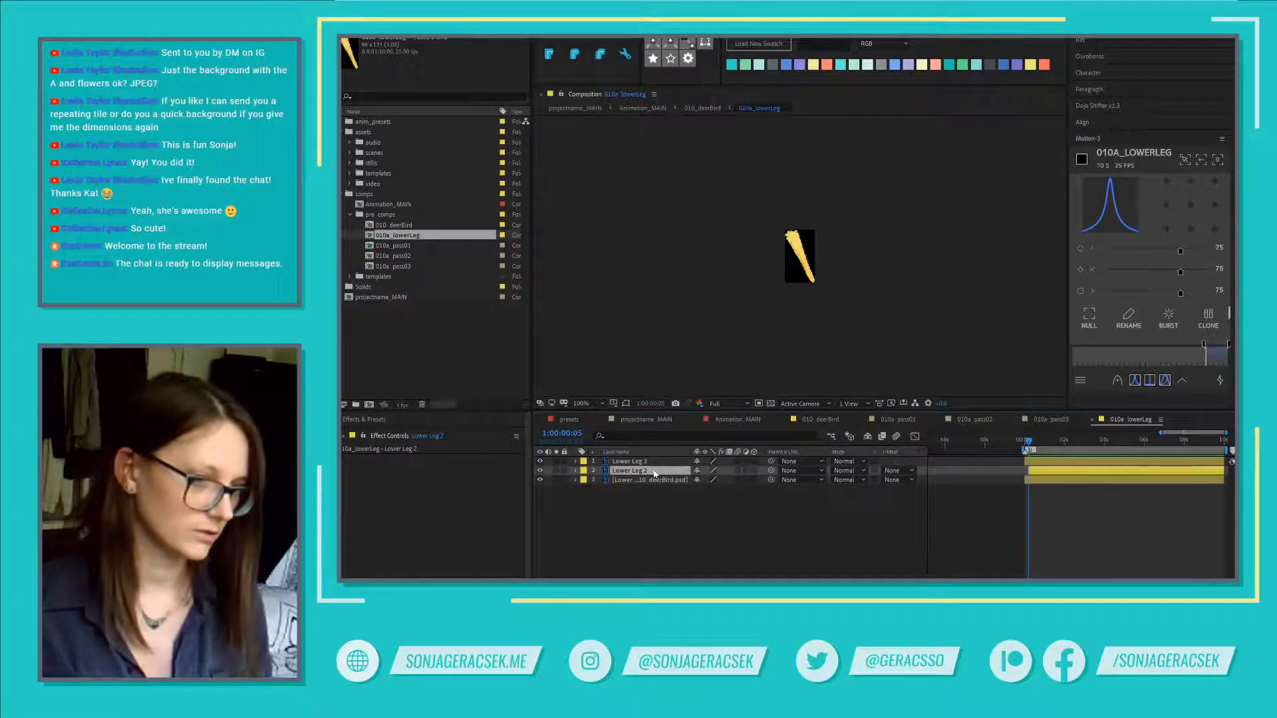
{"action": "left_click", "coordinate": [650, 464]}
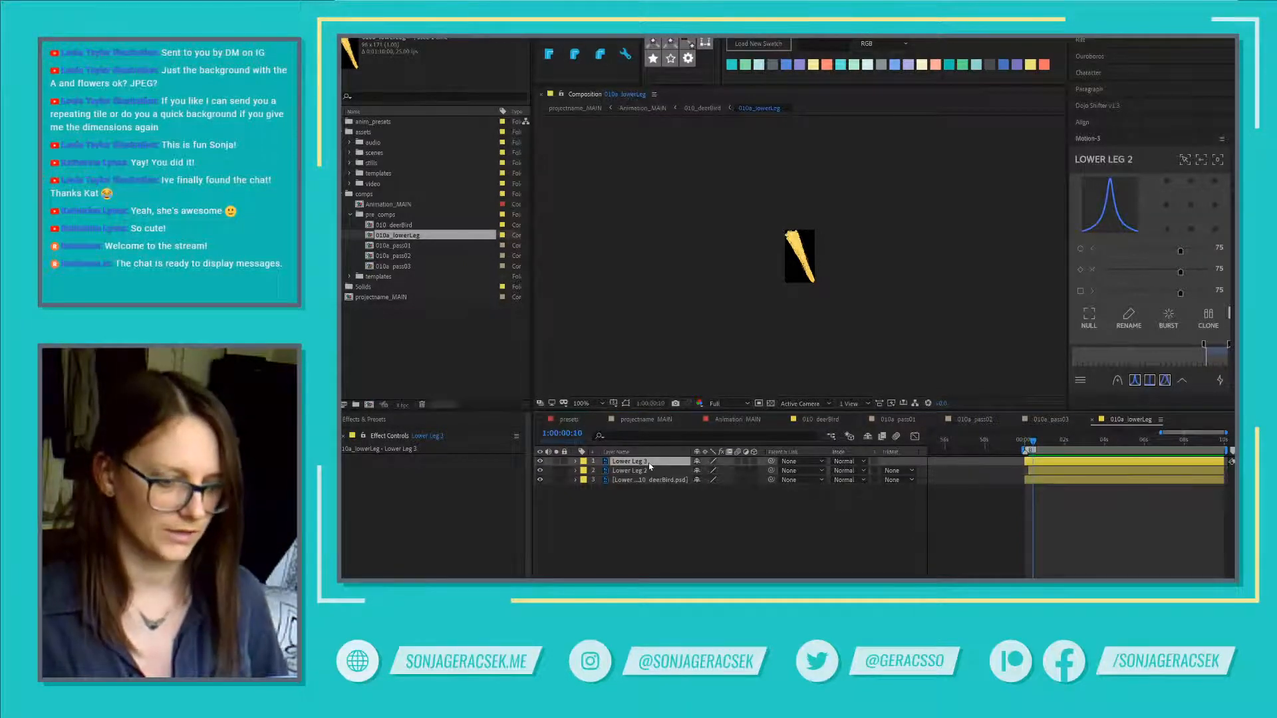
{"action": "key", "text": "alt+bracketleft"}
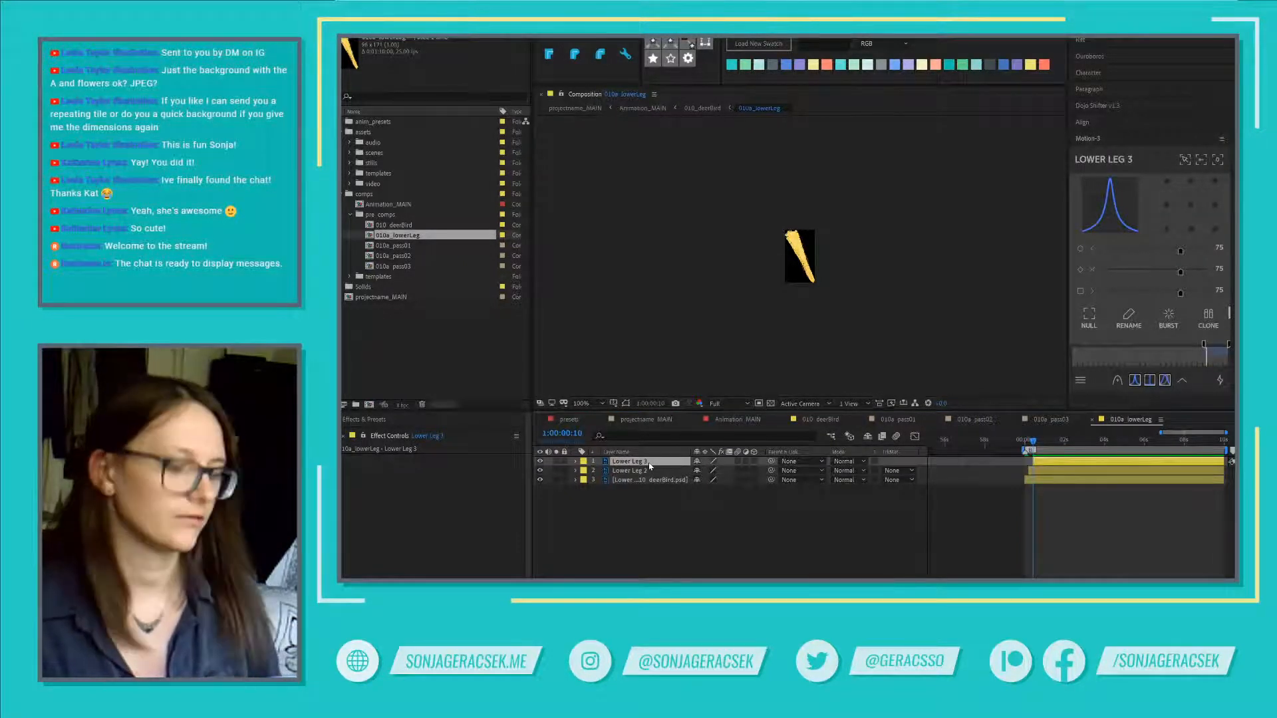
Step: Add a composition marker commented N at 1:00:00:15 in 010a_lowerLeg and end the work area there
{"action": "key", "text": "Page_Down"}
{"action": "key", "text": "Page_Down"}
{"action": "key", "text": "Page_Down"}
{"action": "key", "text": "Page_Down"}
{"action": "key", "text": "Page_Down"}
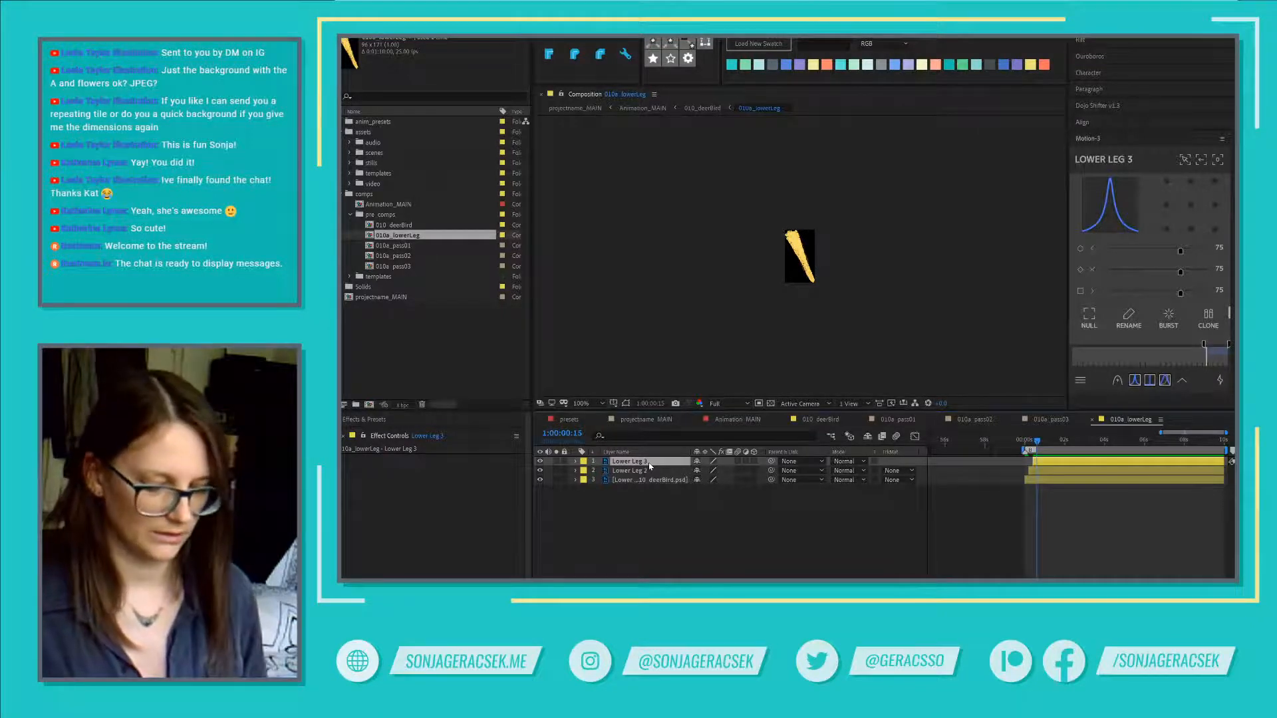
{"action": "left_click", "coordinate": [1075, 550]}
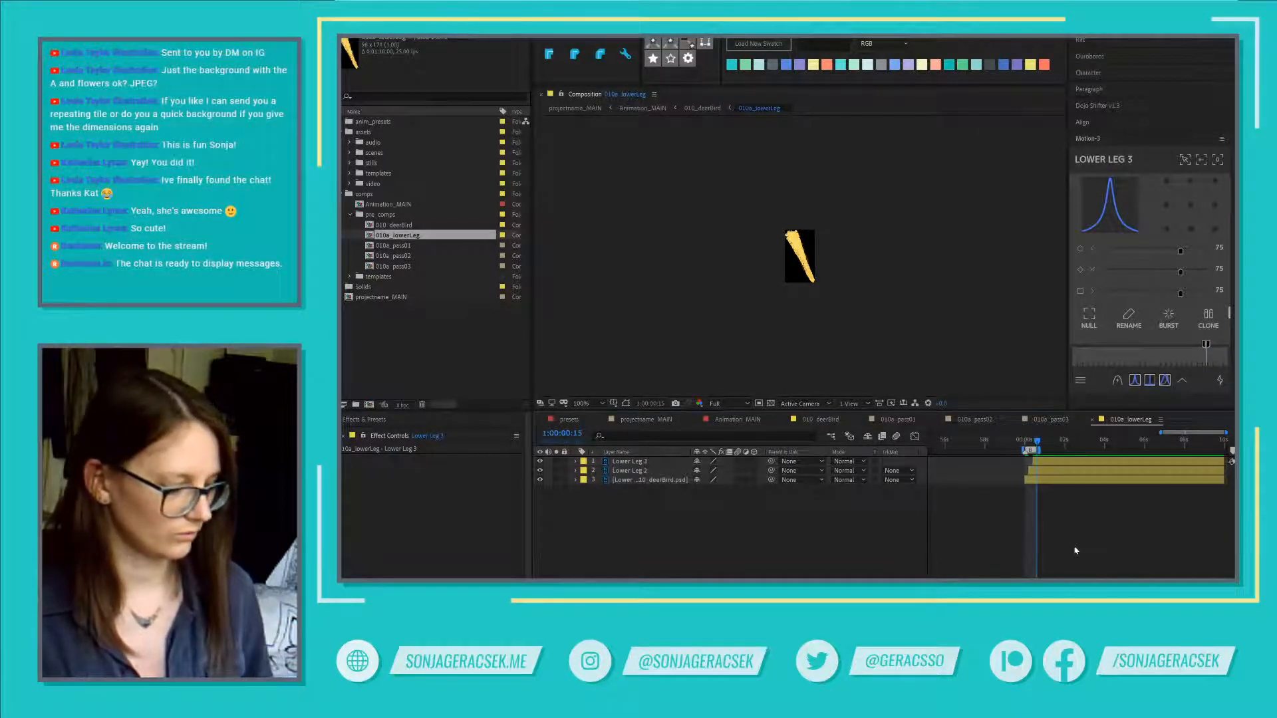
{"action": "key", "text": "alt+KP_Multiply"}
{"action": "type", "text": "N"}
{"action": "key", "text": "Return"}
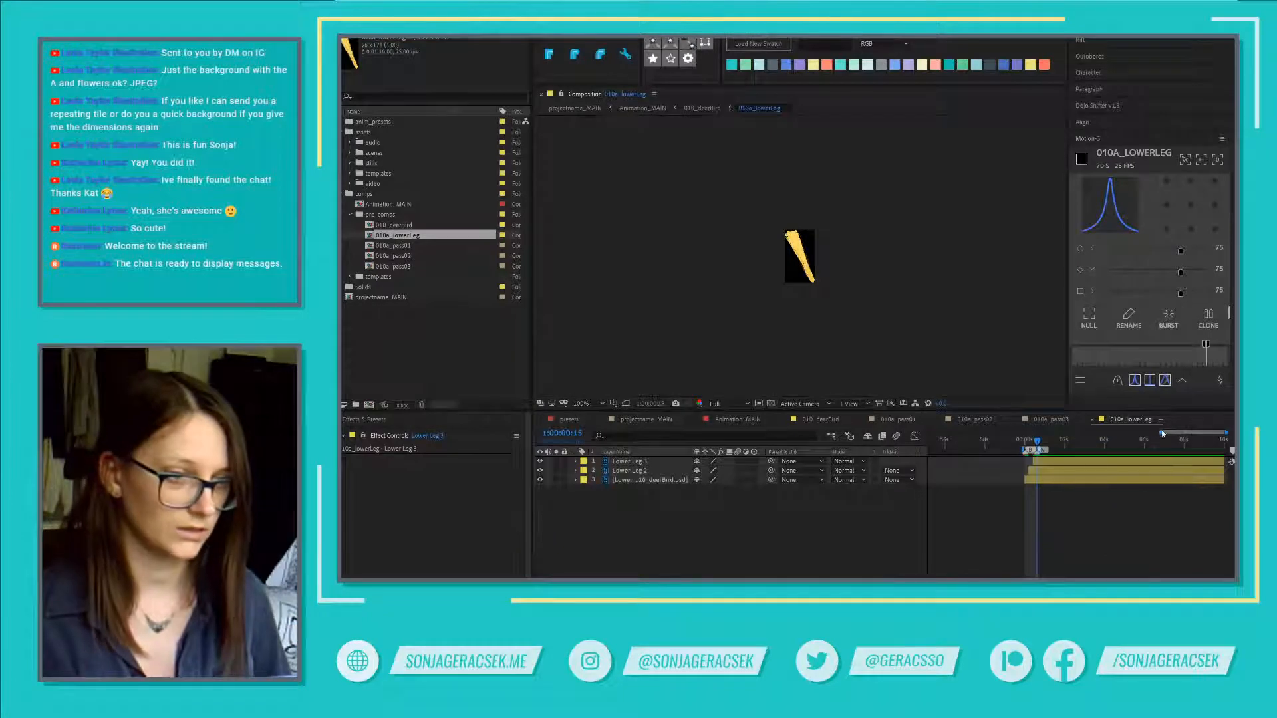
Step: Enable time remapping on the Lower Leg layer in 010_deerBird, with keyframes at 1:00:00:00 and 1:00:00:15
{"action": "left_click", "coordinate": [820, 420]}
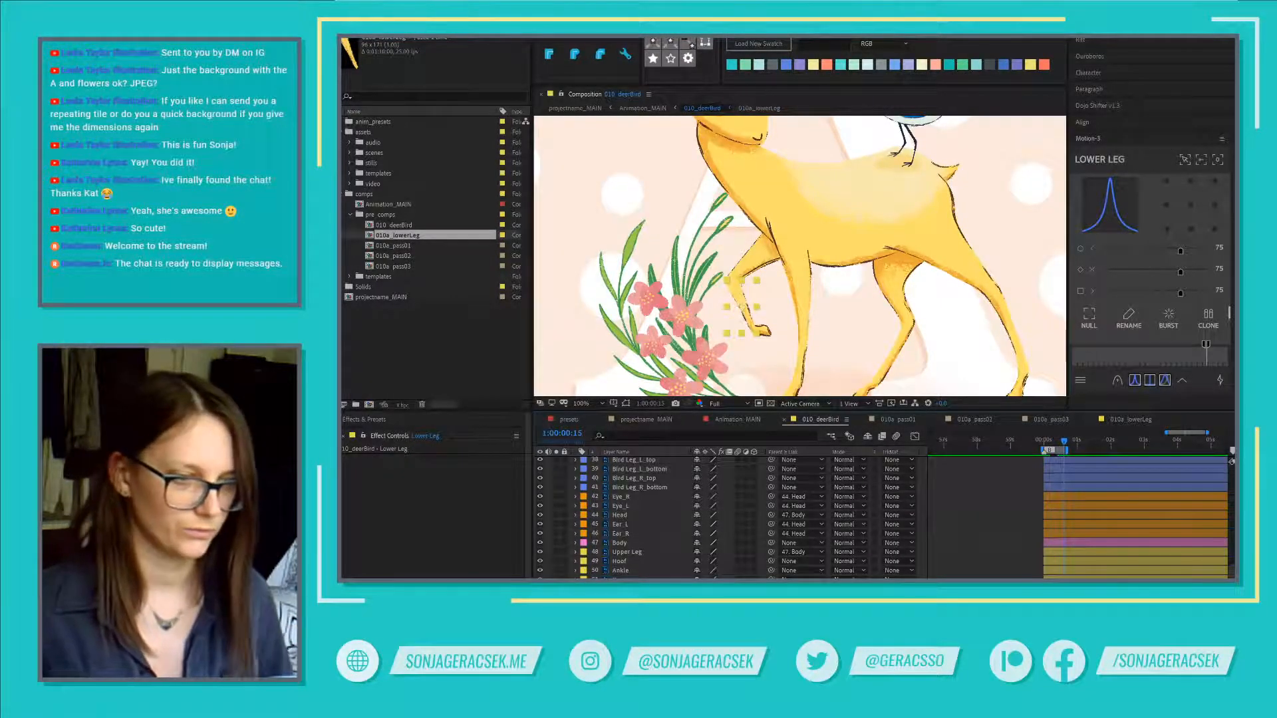
{"action": "right_click", "coordinate": [628, 465]}
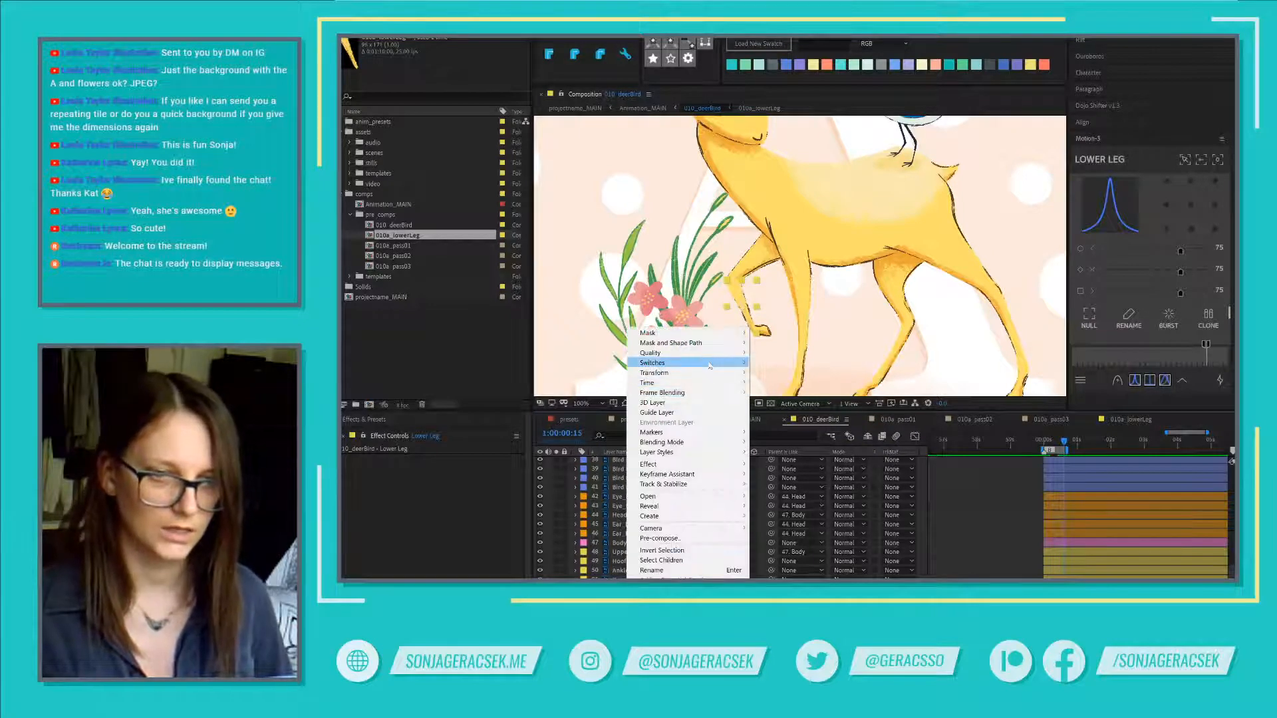
{"action": "left_click", "coordinate": [812, 389]}
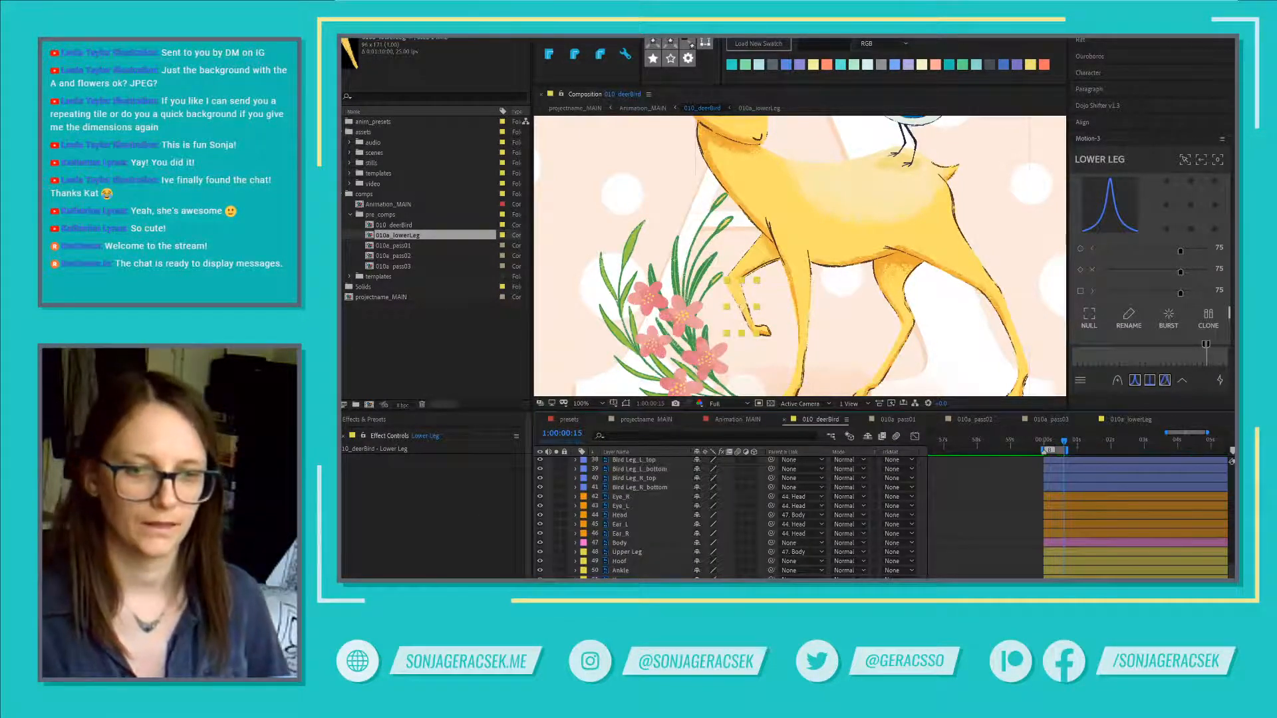
{"action": "key", "text": "Home"}
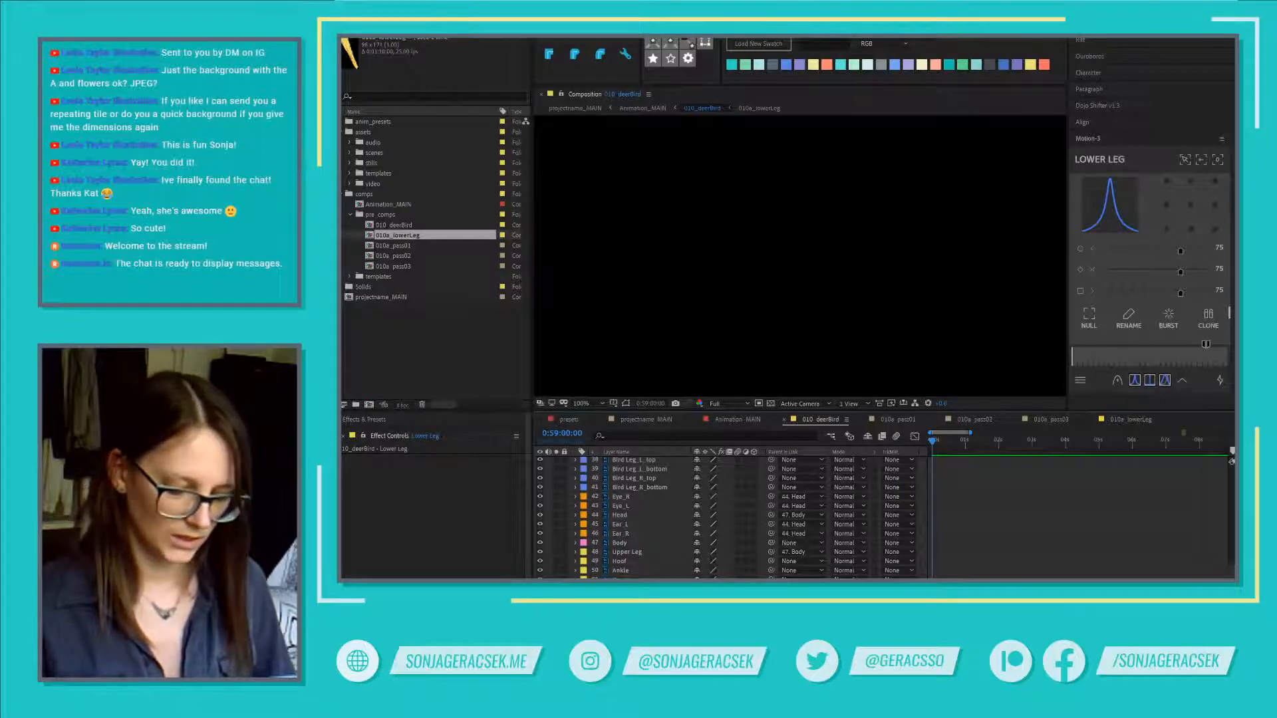
{"action": "key", "text": "i"}
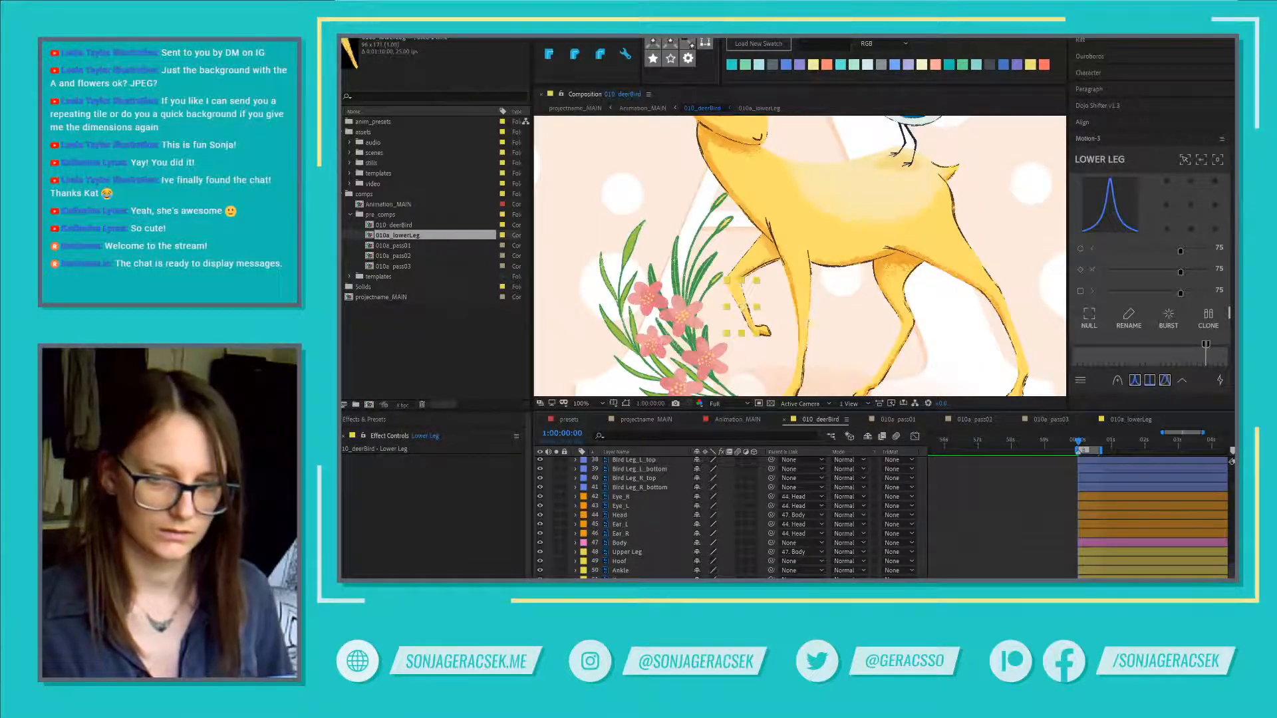
{"action": "key", "text": "Home"}
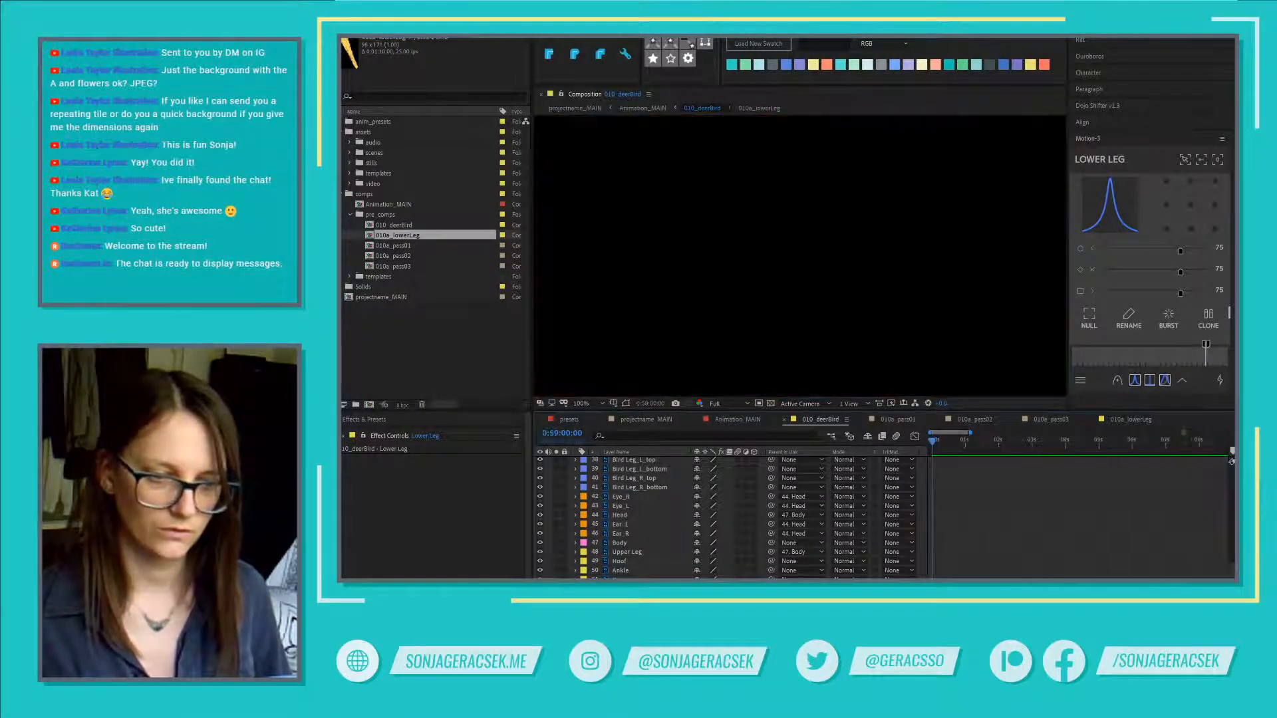
{"action": "key", "text": "i"}
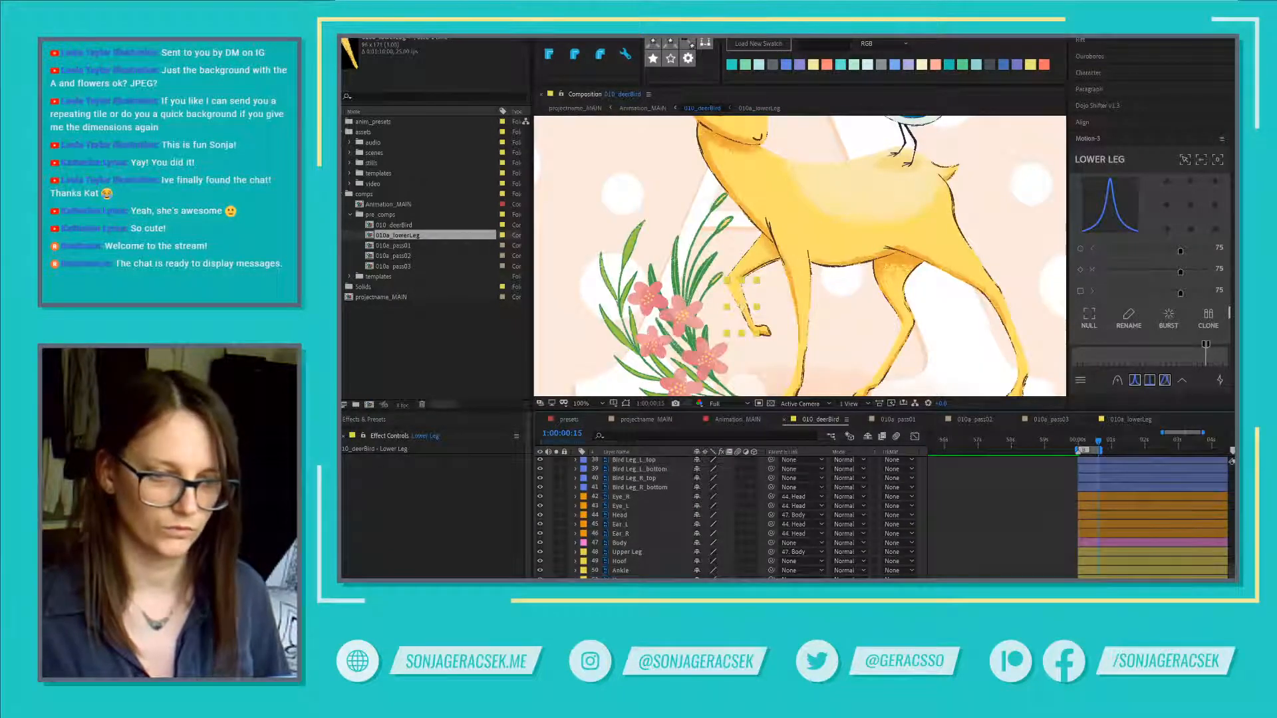
{"action": "key", "text": "o"}
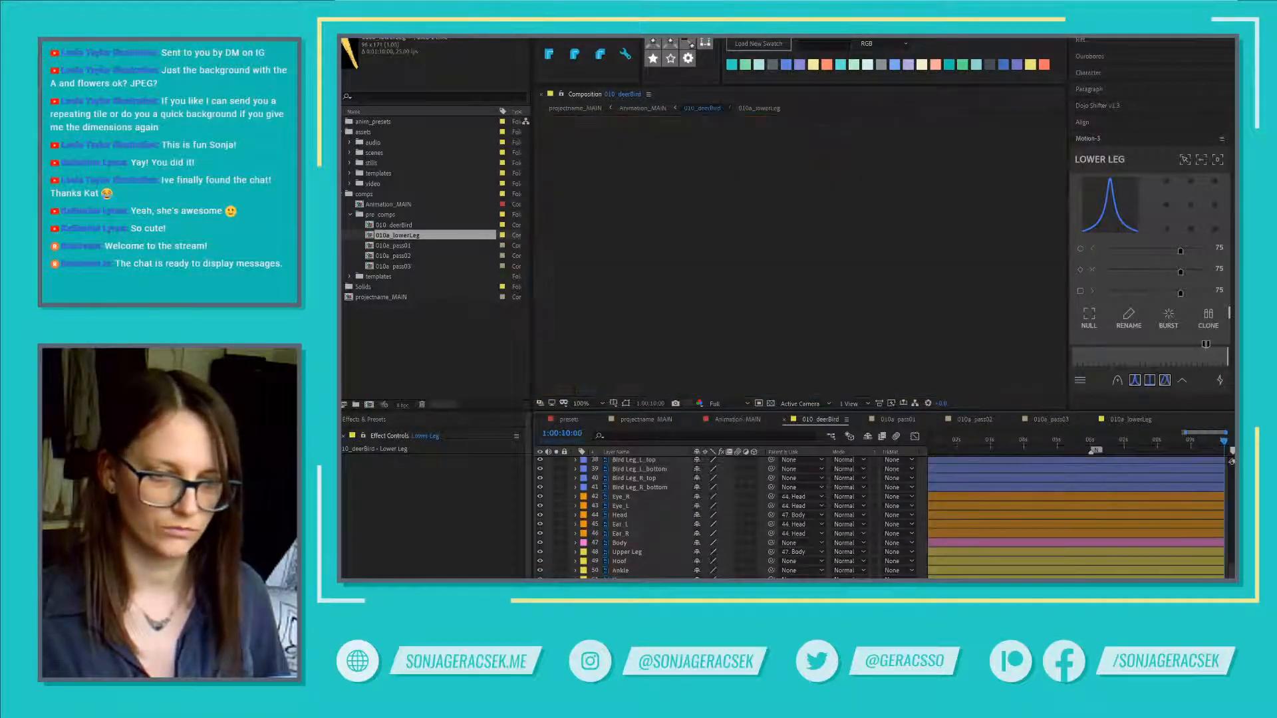
{"action": "key", "text": "i"}
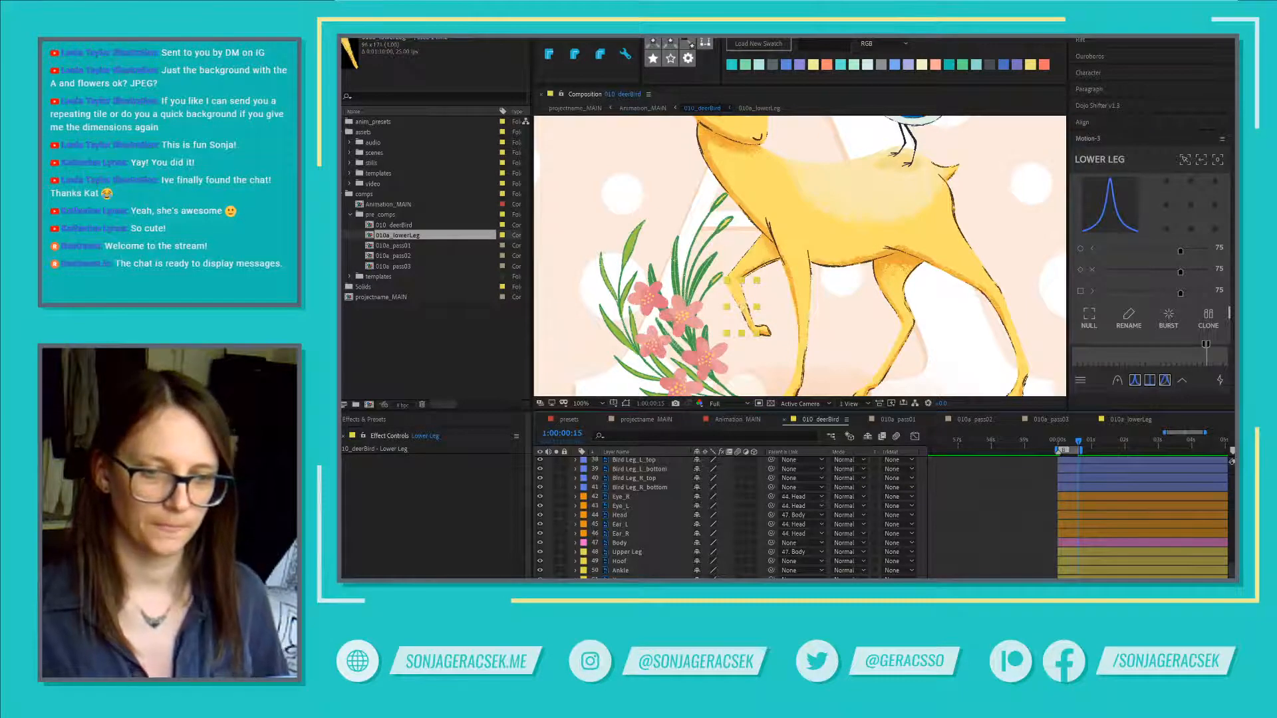
Step: Add a loopOut() expression to the Lower Leg layer's Time Remap property
{"action": "type", "text": "is"}
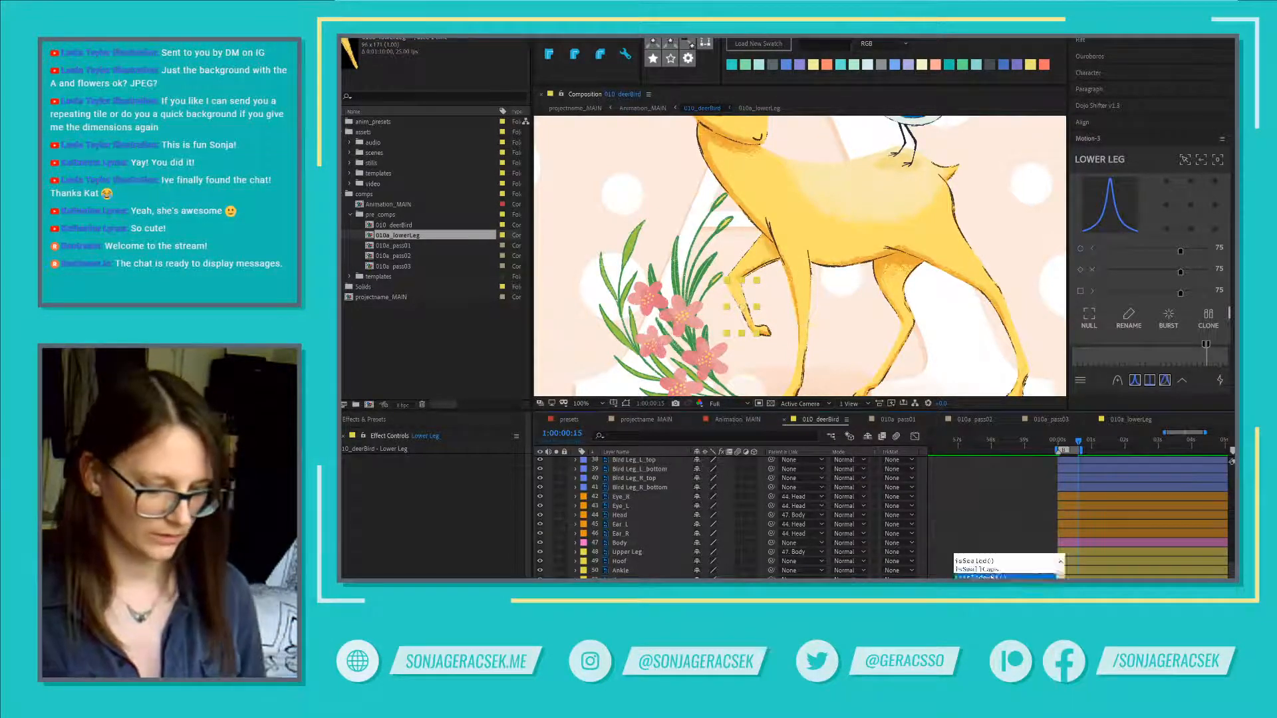
{"action": "type", "text": "oo"}
{"action": "key", "text": "Down"}
{"action": "key", "text": "Down"}
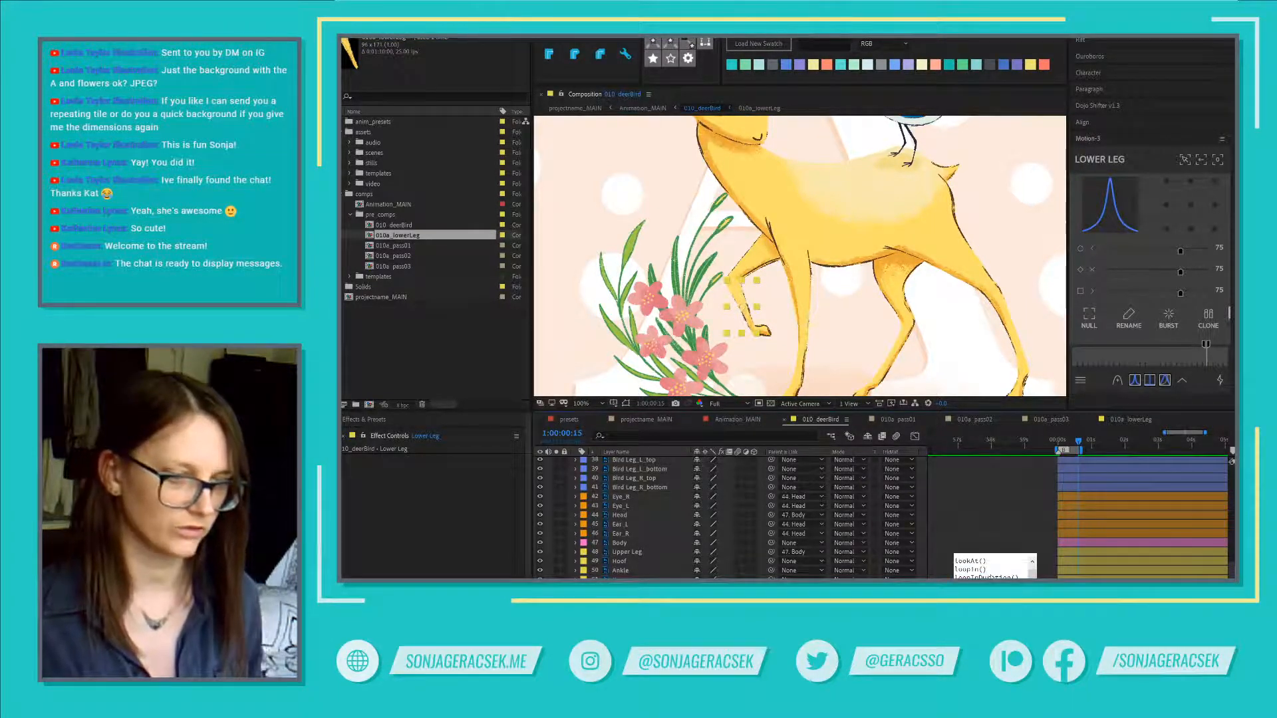
{"action": "key", "text": "Return"}
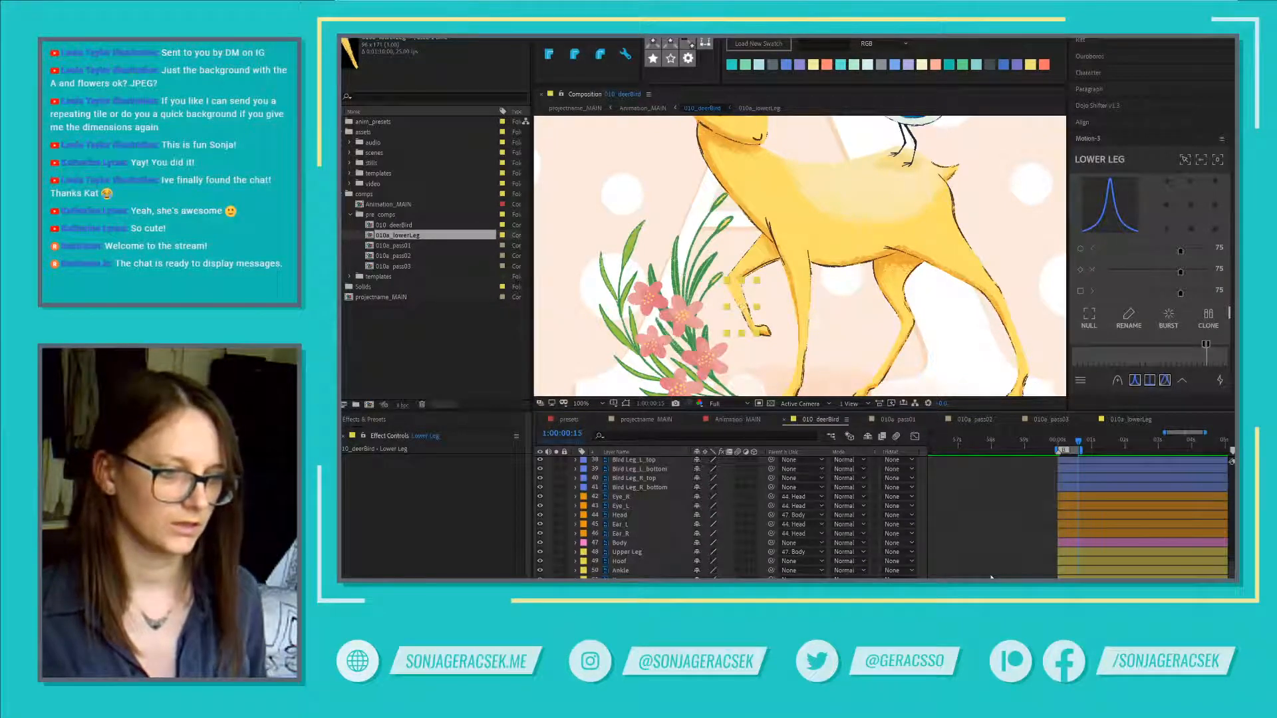
{"action": "scroll", "coordinate": [993, 578], "scroll_direction": "down", "scroll_amount": 2}
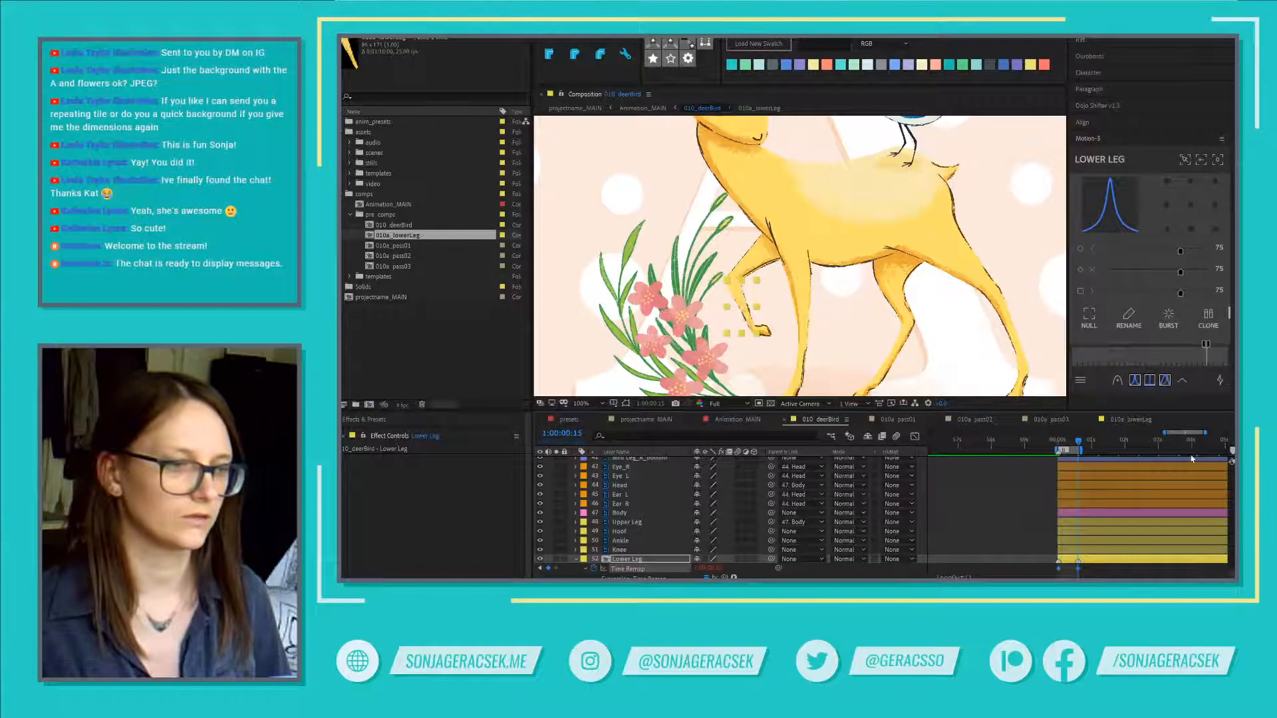
Step: End the 010_deerBird work area at 1:00:06:00 and preview the looping leg
{"action": "key", "text": "minus"}
{"action": "left_click", "coordinate": [1207, 441]}
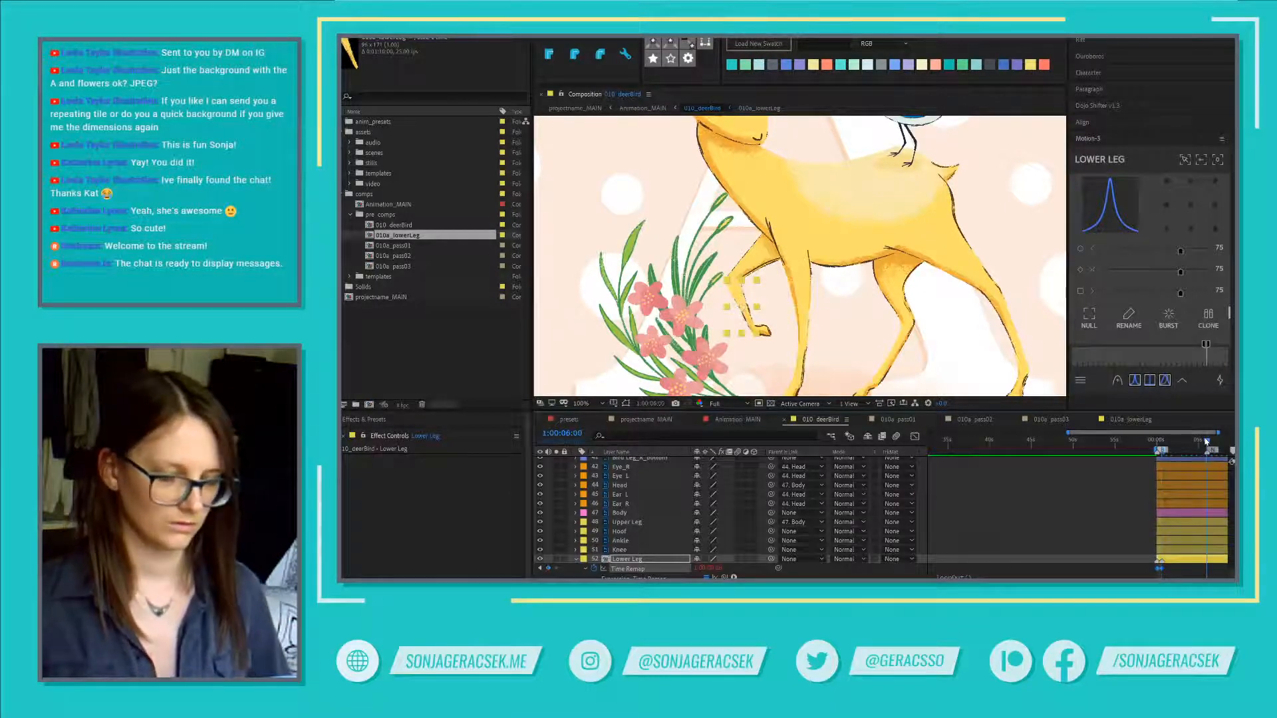
{"action": "key", "text": "n"}
{"action": "key", "text": "equal"}
{"action": "key", "text": "equal"}
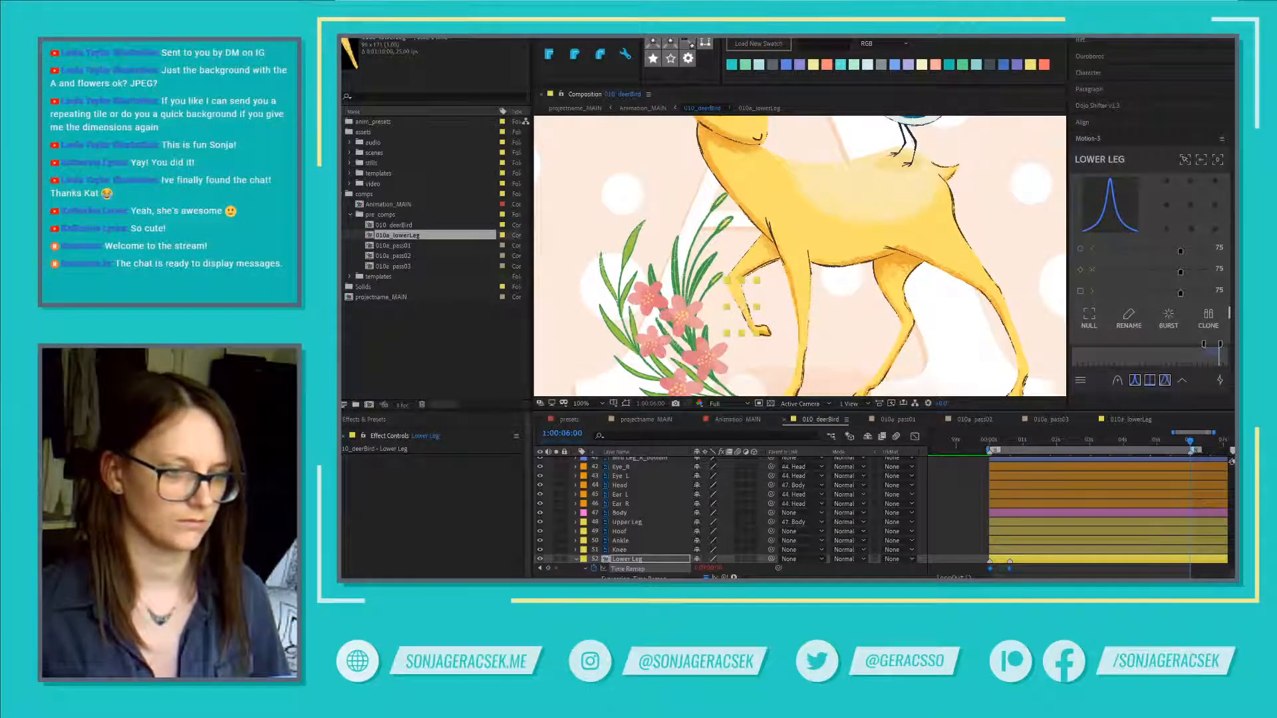
{"action": "left_click", "coordinate": [947, 528]}
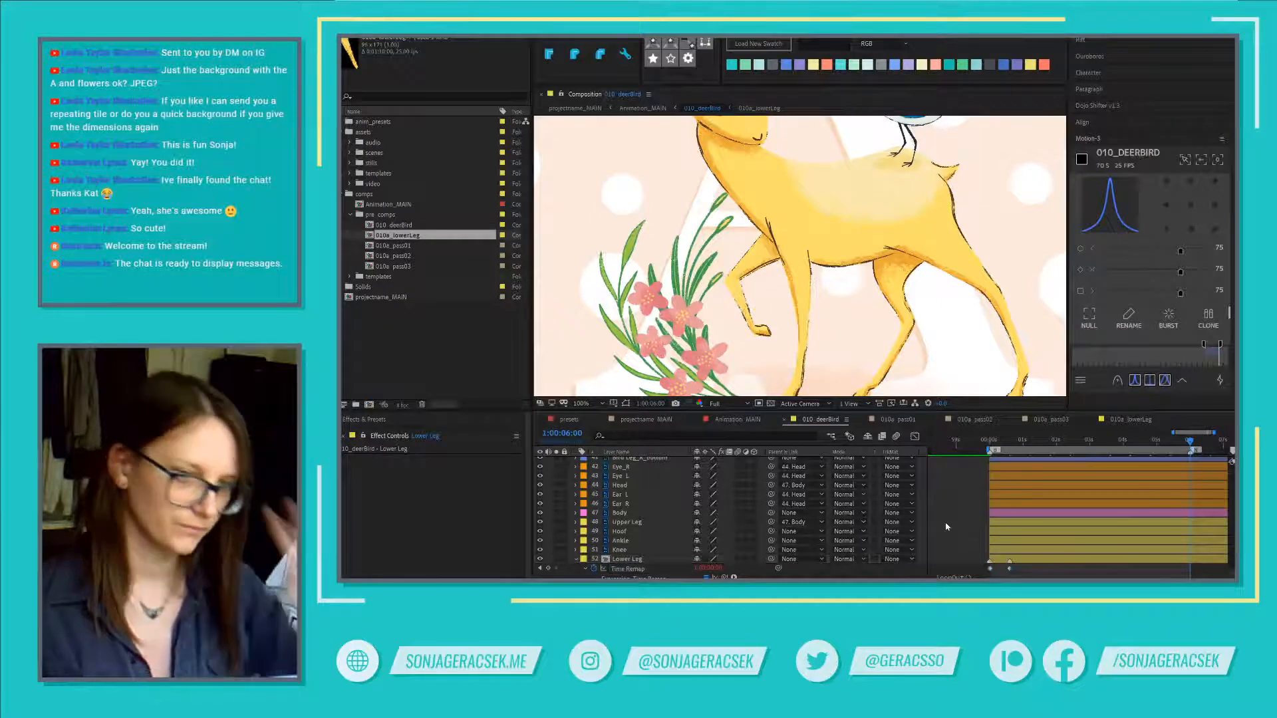
{"action": "key", "text": "space"}
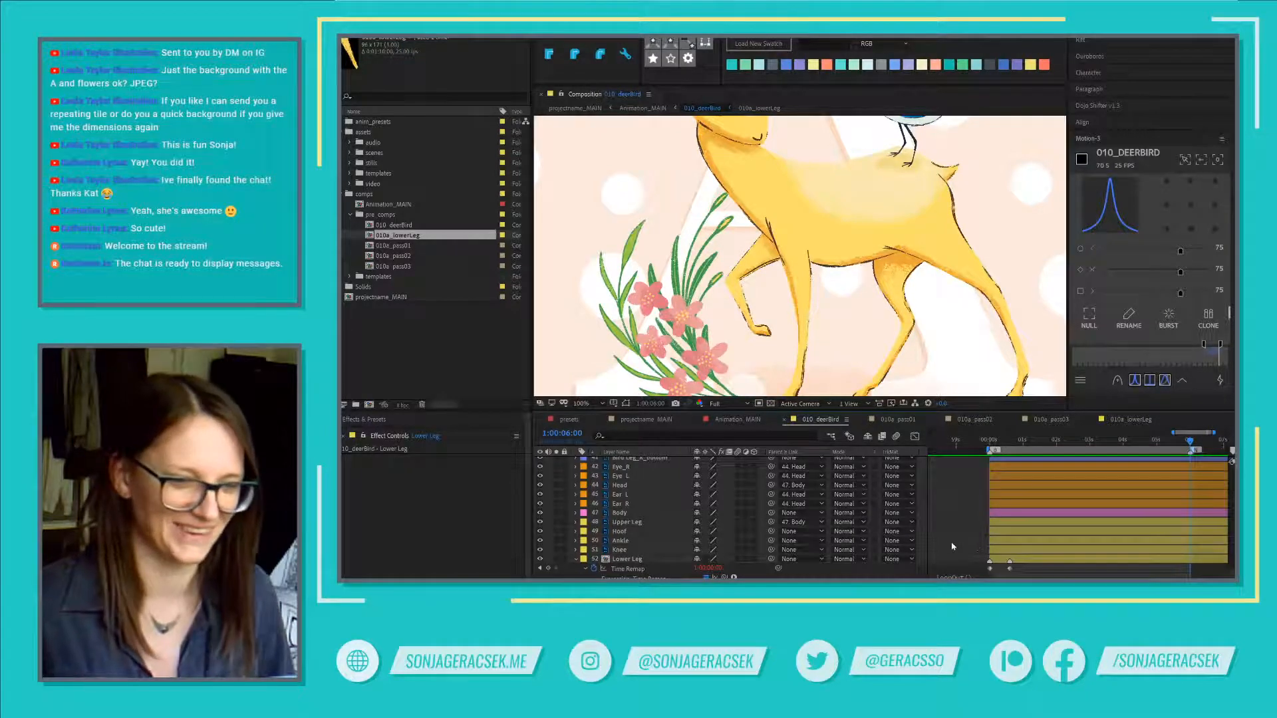
Step: Open the 010a_lowerLeg pre-comp from the Lower Leg layer and examine where its leg drawings sit relative to the frame at 1:00:00:15
{"action": "left_click", "coordinate": [994, 559]}
{"action": "mouse_move", "coordinate": [1000, 444]}
{"action": "left_mouse_down"}
{"action": "mouse_move", "coordinate": [1086, 444]}
{"action": "mouse_move", "coordinate": [995, 449]}
{"action": "left_mouse_up"}
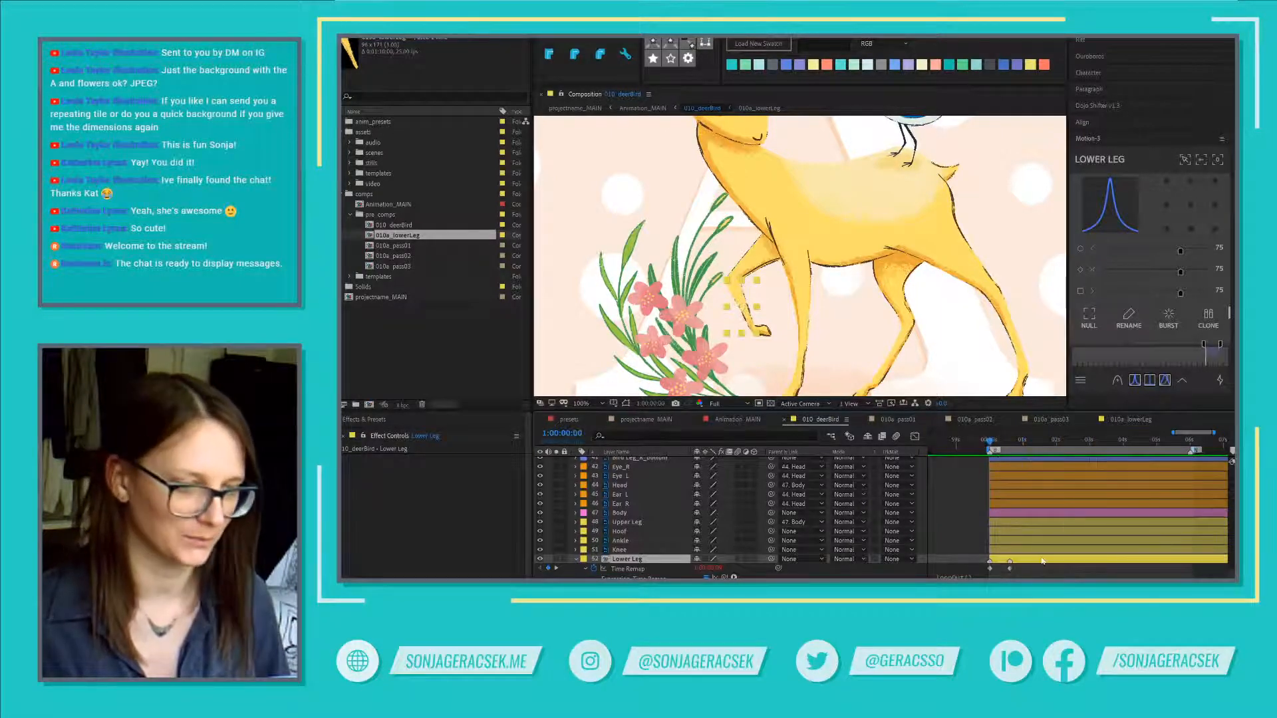
{"action": "double_click", "coordinate": [1042, 559]}
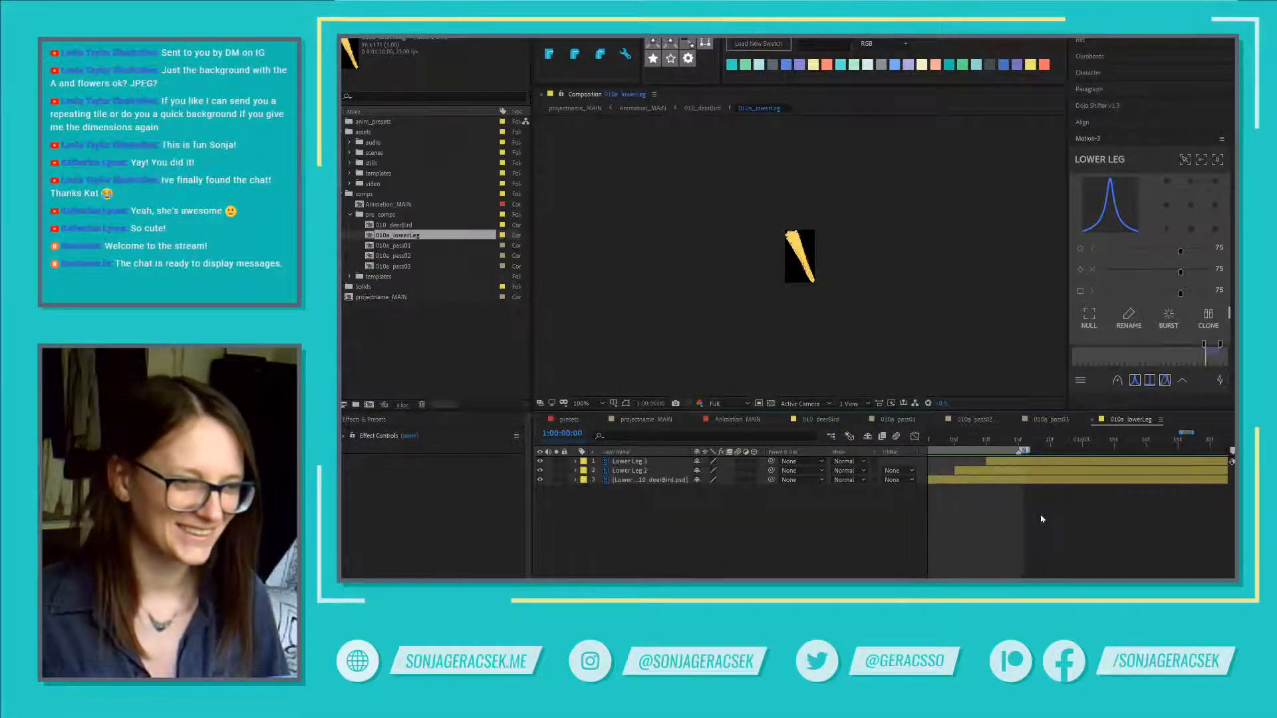
{"action": "left_click", "coordinate": [1004, 476]}
{"action": "scroll", "coordinate": [923, 329], "scroll_direction": "down", "scroll_amount": 8}
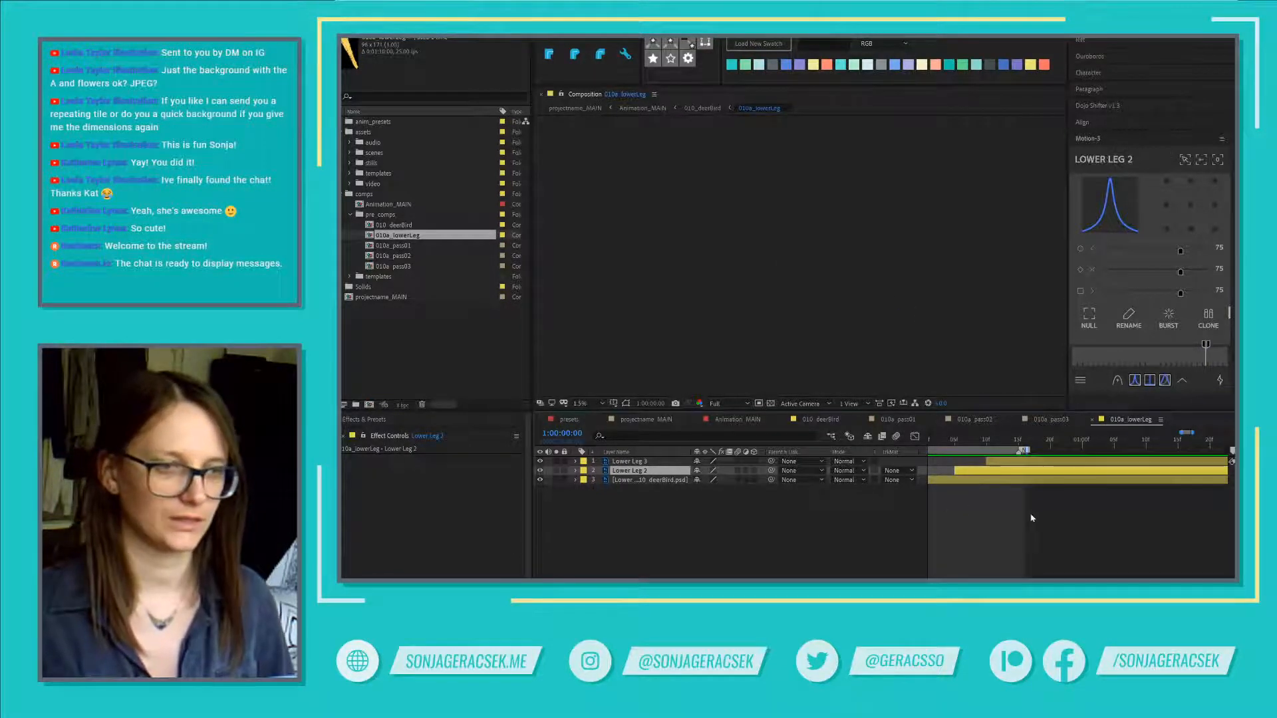
{"action": "scroll", "coordinate": [1033, 517], "scroll_direction": "down", "scroll_amount": 3}
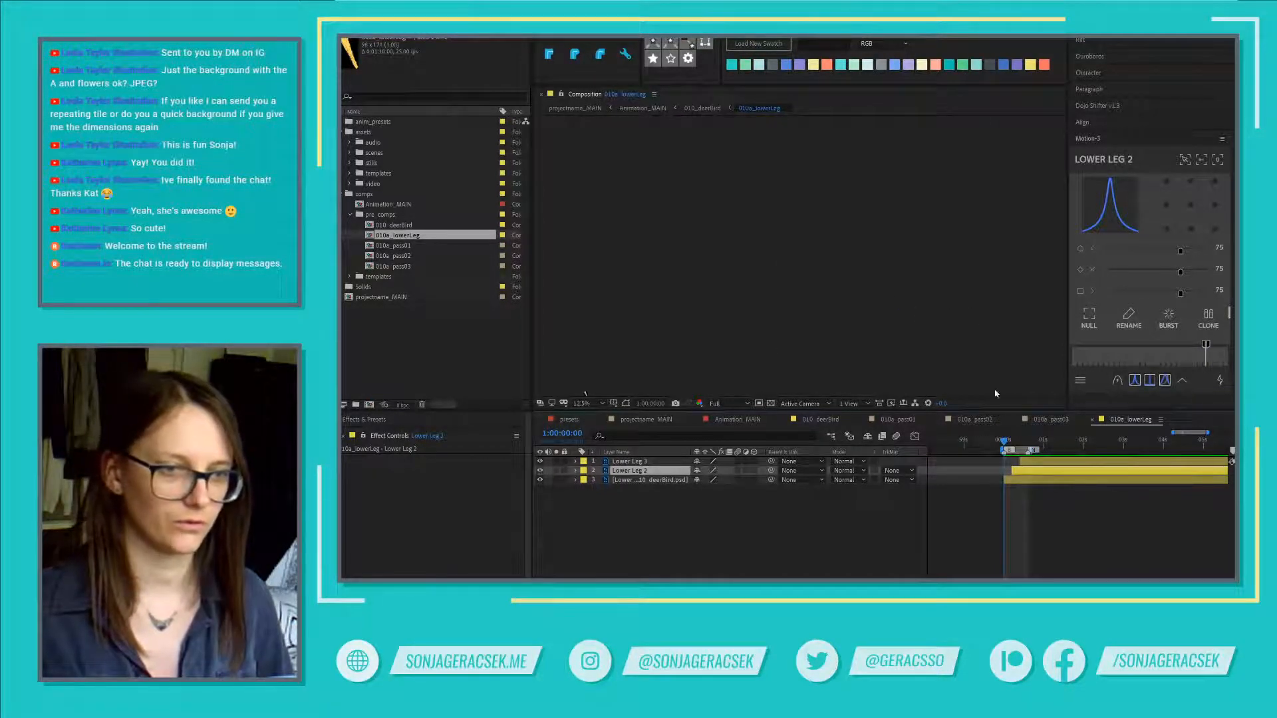
{"action": "left_click", "coordinate": [1028, 441]}
{"action": "scroll", "coordinate": [782, 236], "scroll_direction": "down", "scroll_amount": 1}
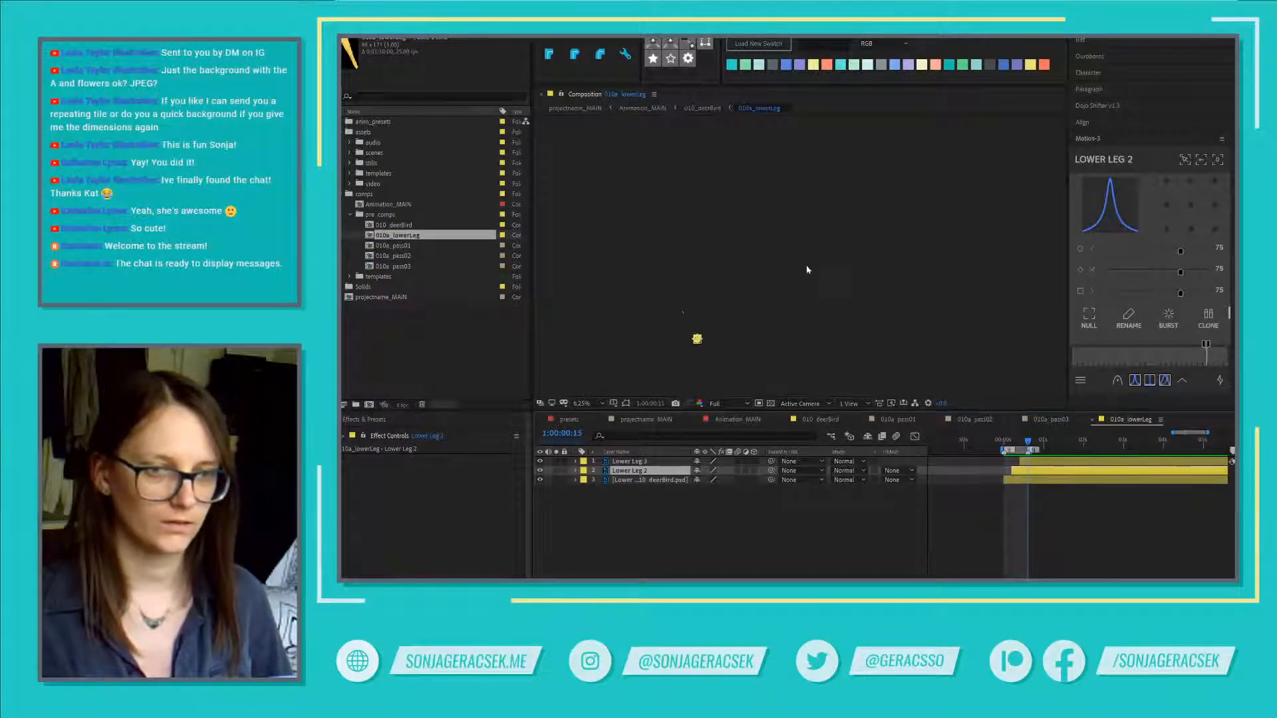
{"action": "left_click_drag", "start_coordinate": [696, 339], "coordinate": [750, 302]}
{"action": "scroll", "coordinate": [744, 284], "scroll_direction": "up", "scroll_amount": 2}
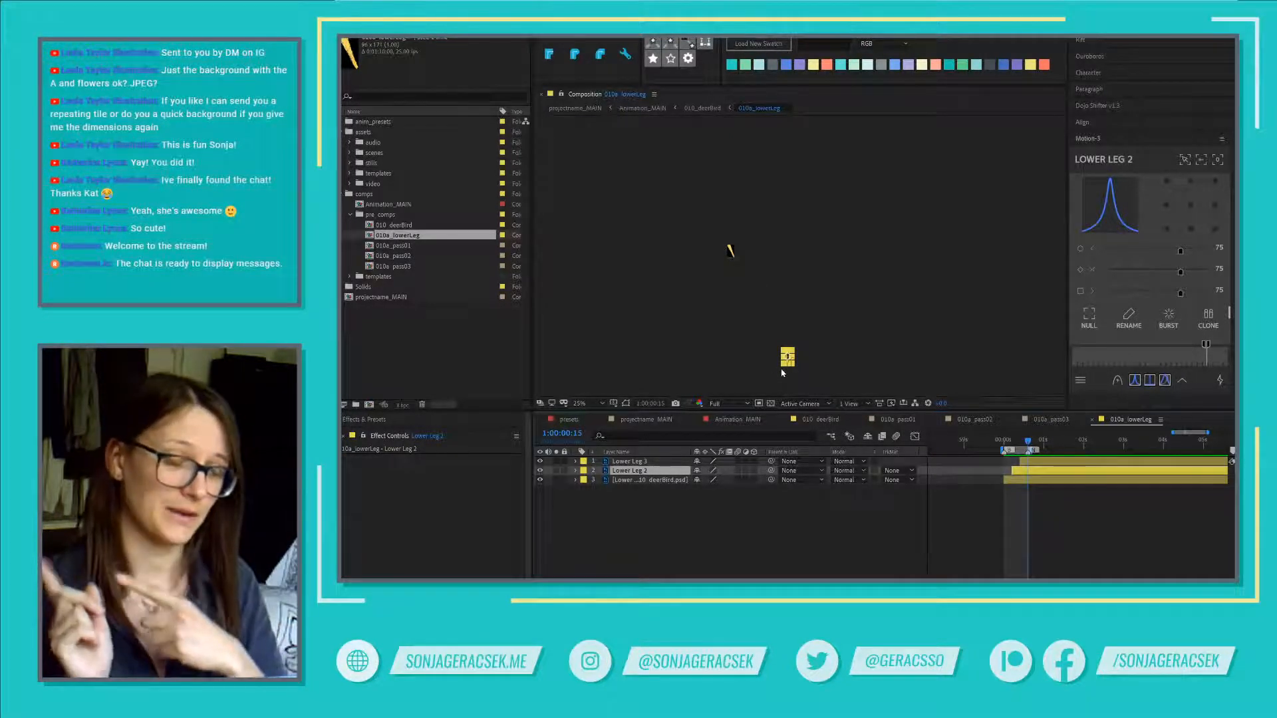
Step: Copy the Position of the original Lower Leg layer onto Lower Leg 2 and Lower Leg 3 in 010a_lowerLeg
{"action": "left_click", "coordinate": [1034, 480], "text": "shift"}
{"action": "key", "text": "p"}
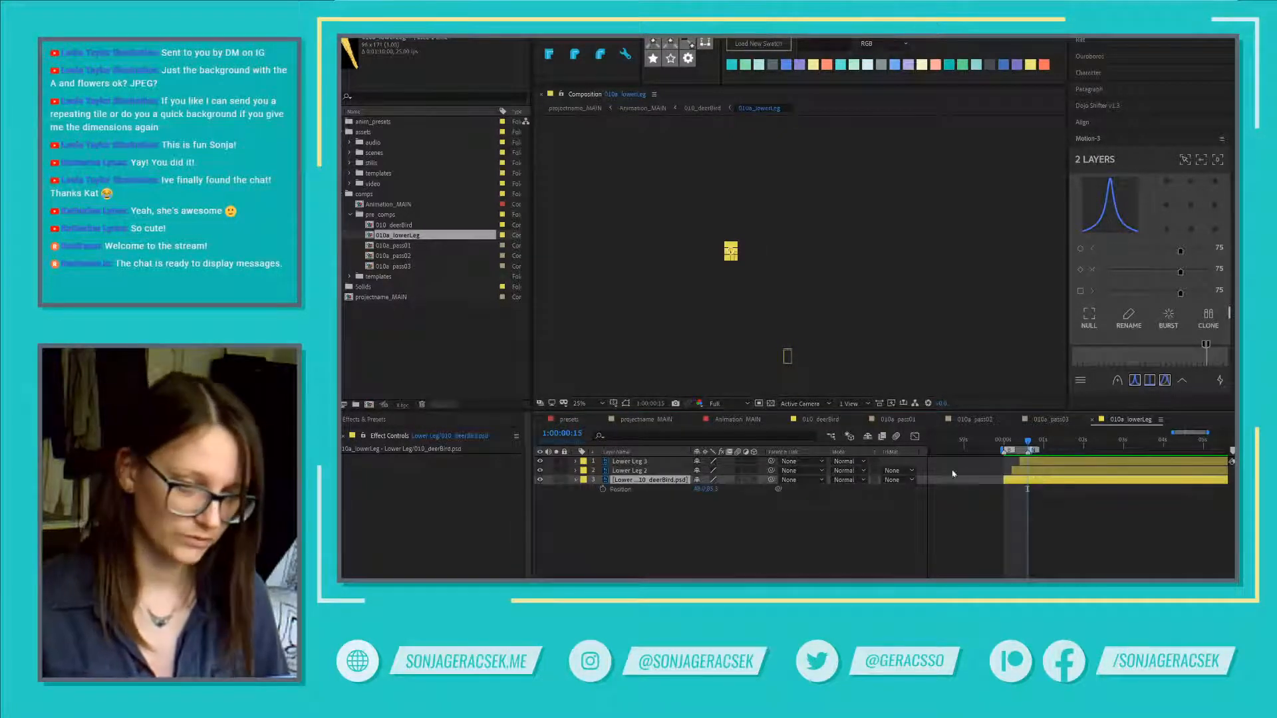
{"action": "right_click", "coordinate": [635, 490]}
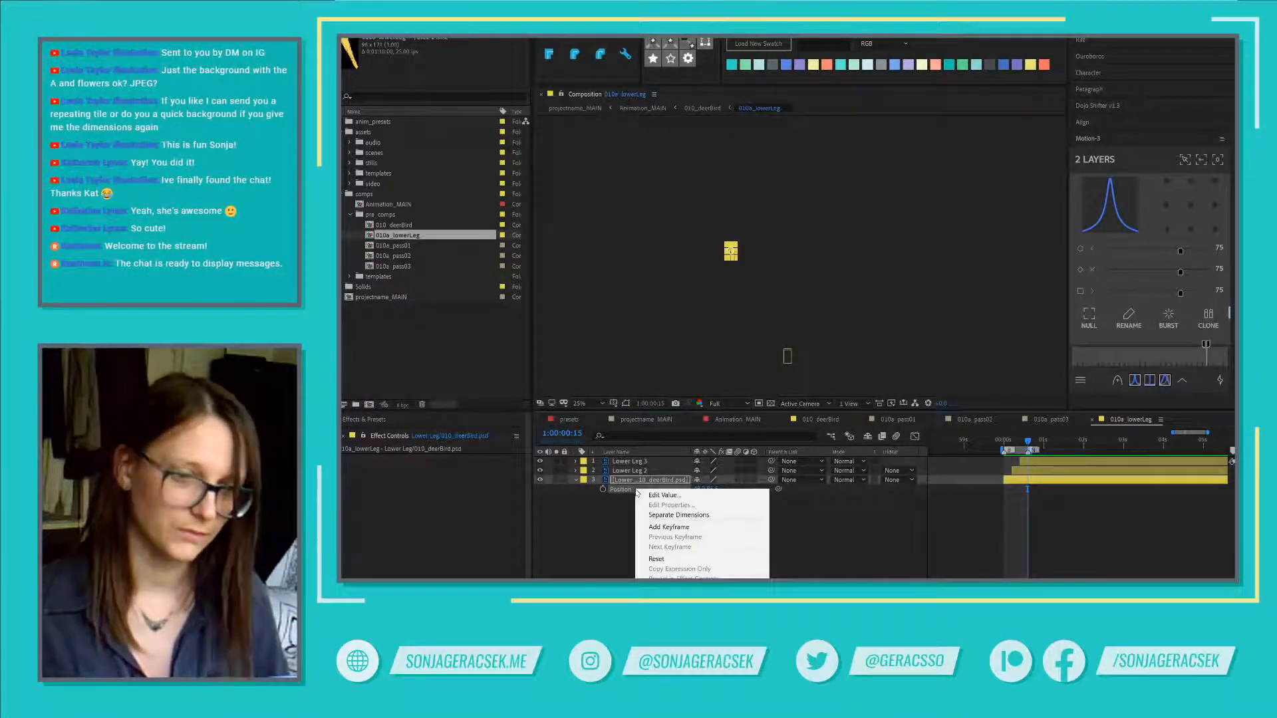
{"action": "left_click", "coordinate": [832, 551]}
{"action": "left_click", "coordinate": [619, 490]}
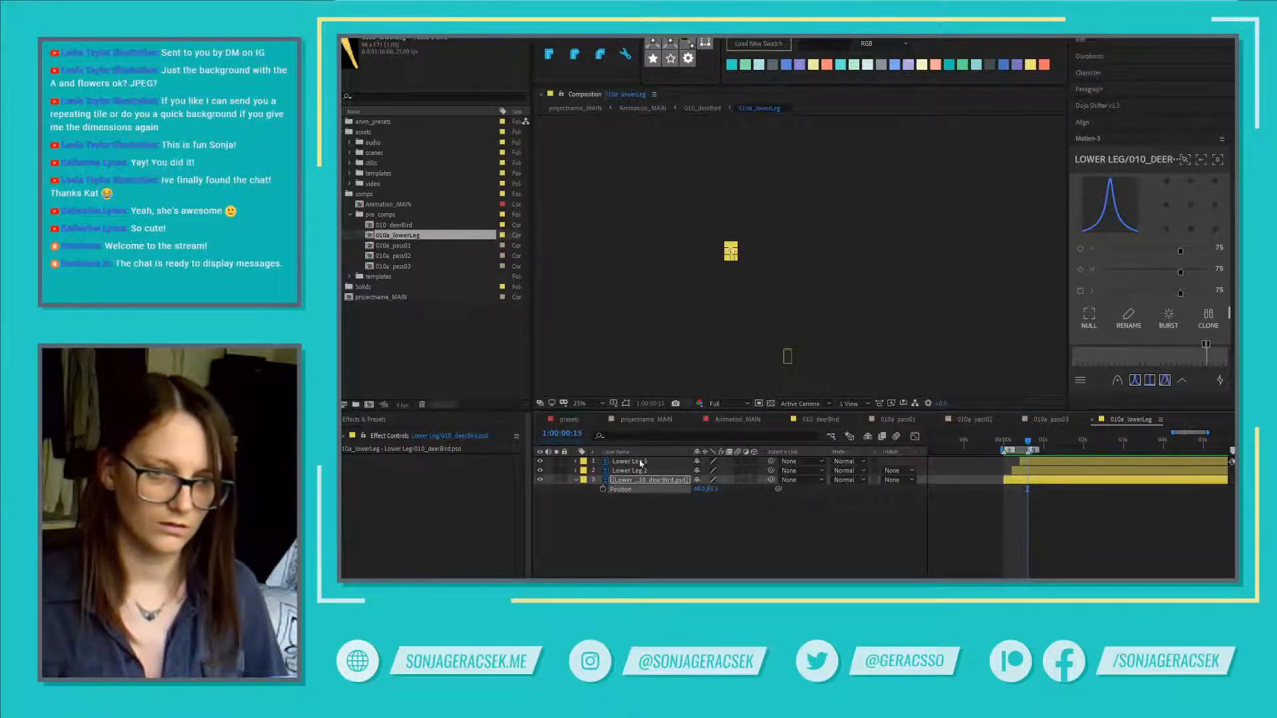
{"action": "left_click", "coordinate": [642, 470]}
{"action": "left_click", "coordinate": [644, 463], "text": "shift"}
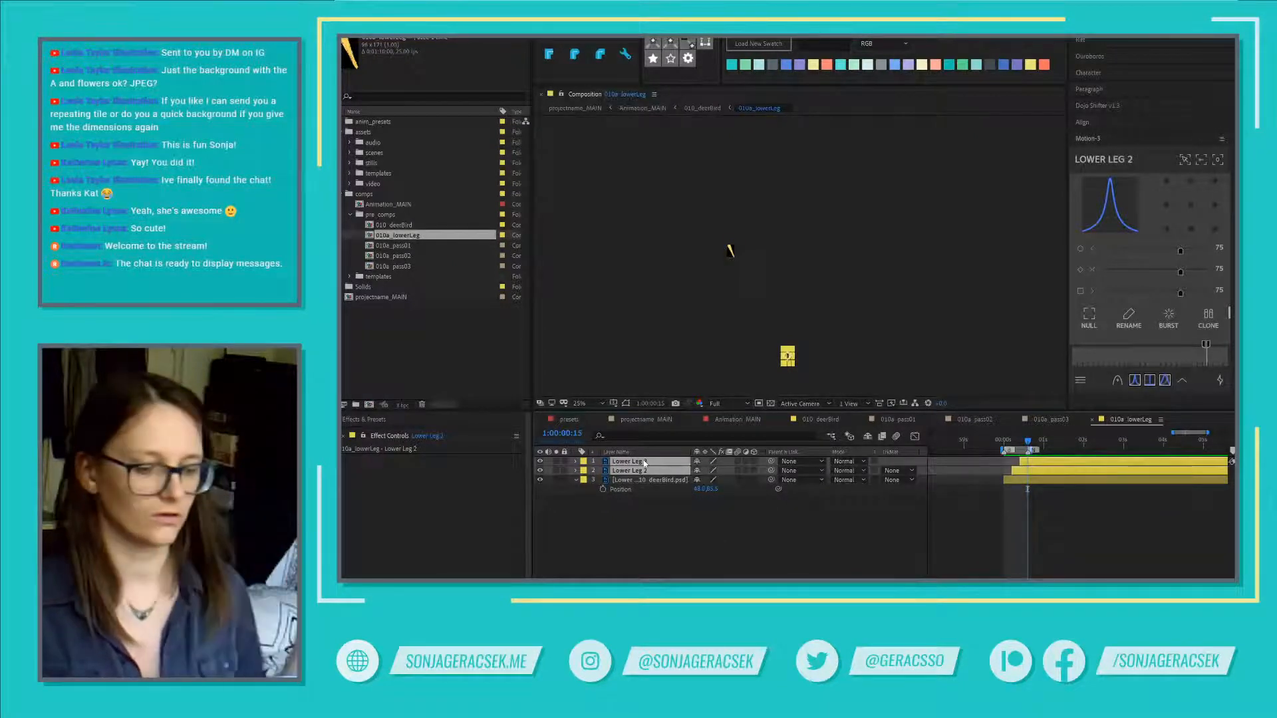
{"action": "key", "text": "ctrl+v"}
{"action": "scroll", "coordinate": [724, 262], "scroll_direction": "up", "scroll_amount": 4}
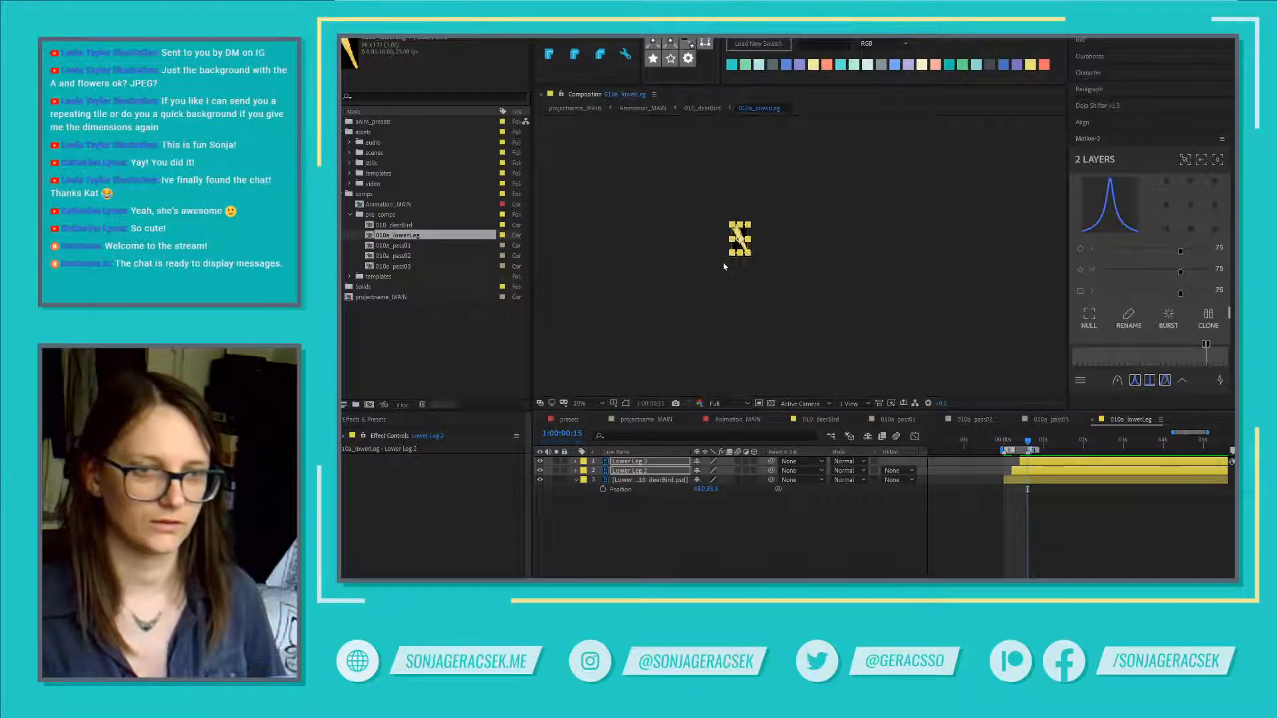
Step: Split the original Lower Leg layer at 1:00:00:05 and delete the part after it
{"action": "left_click", "coordinate": [1105, 567]}
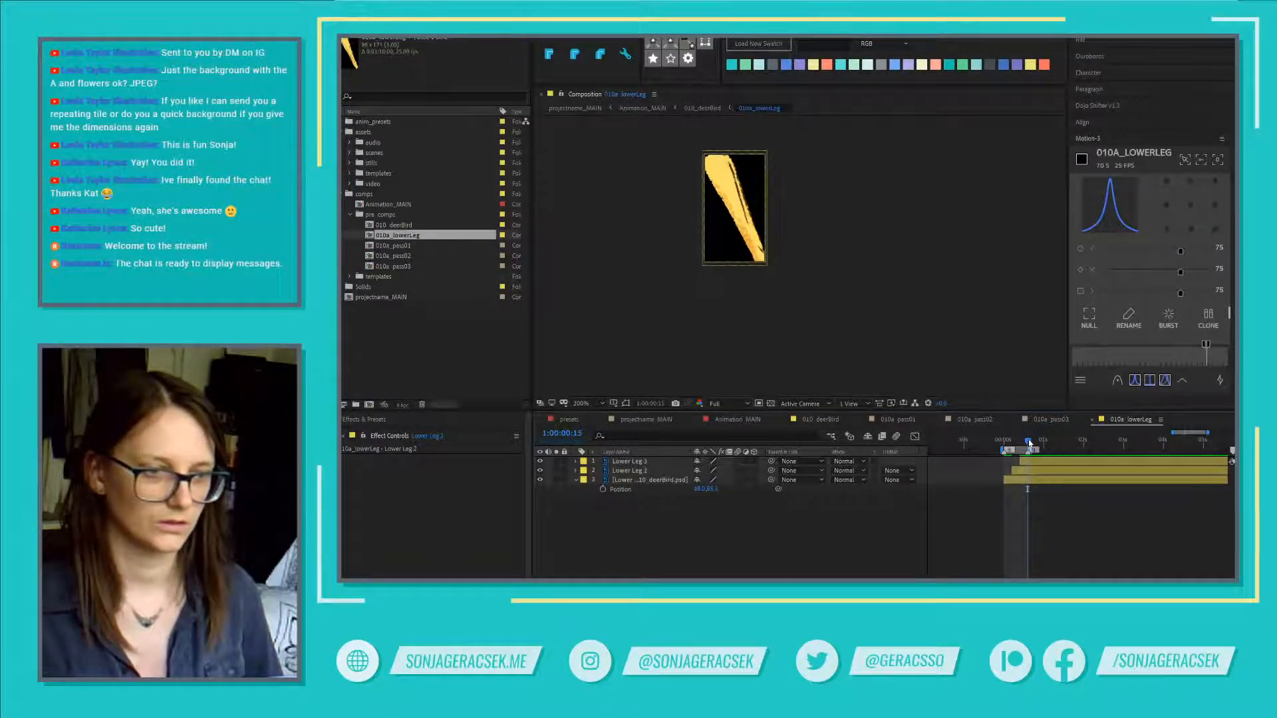
{"action": "left_click_drag", "start_coordinate": [1029, 442], "coordinate": [1016, 444]}
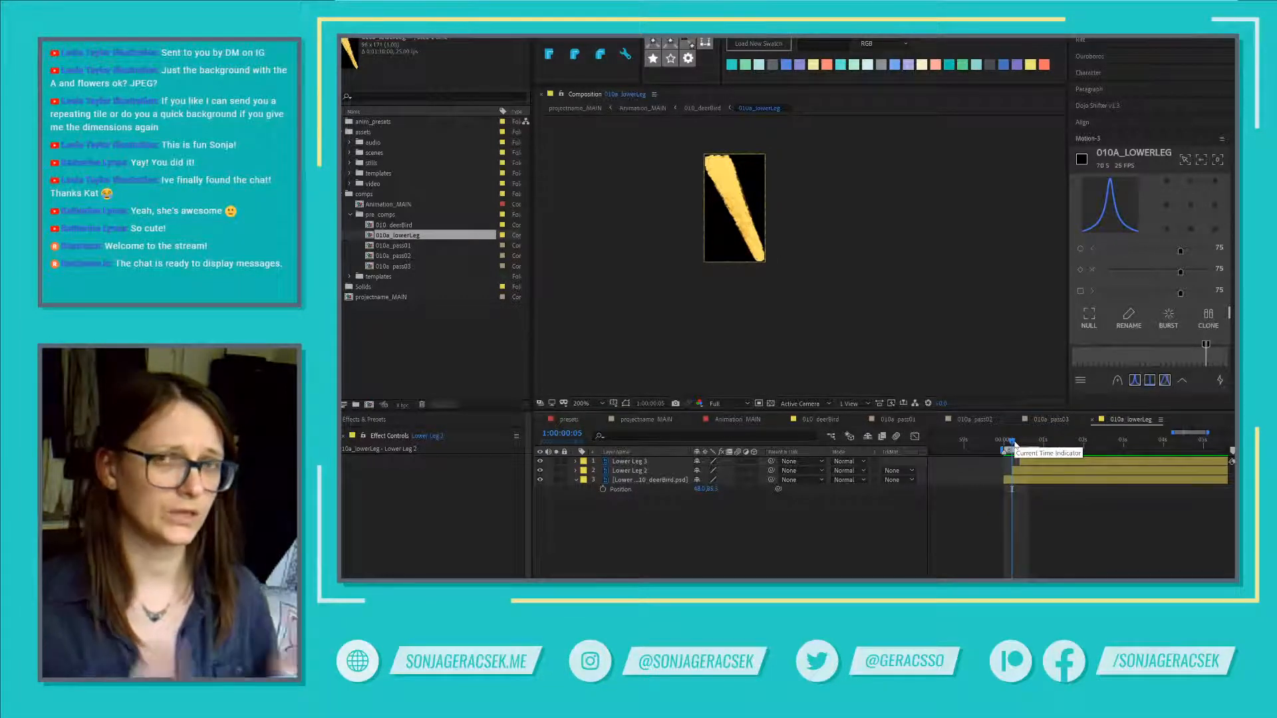
{"action": "left_click", "coordinate": [1049, 482]}
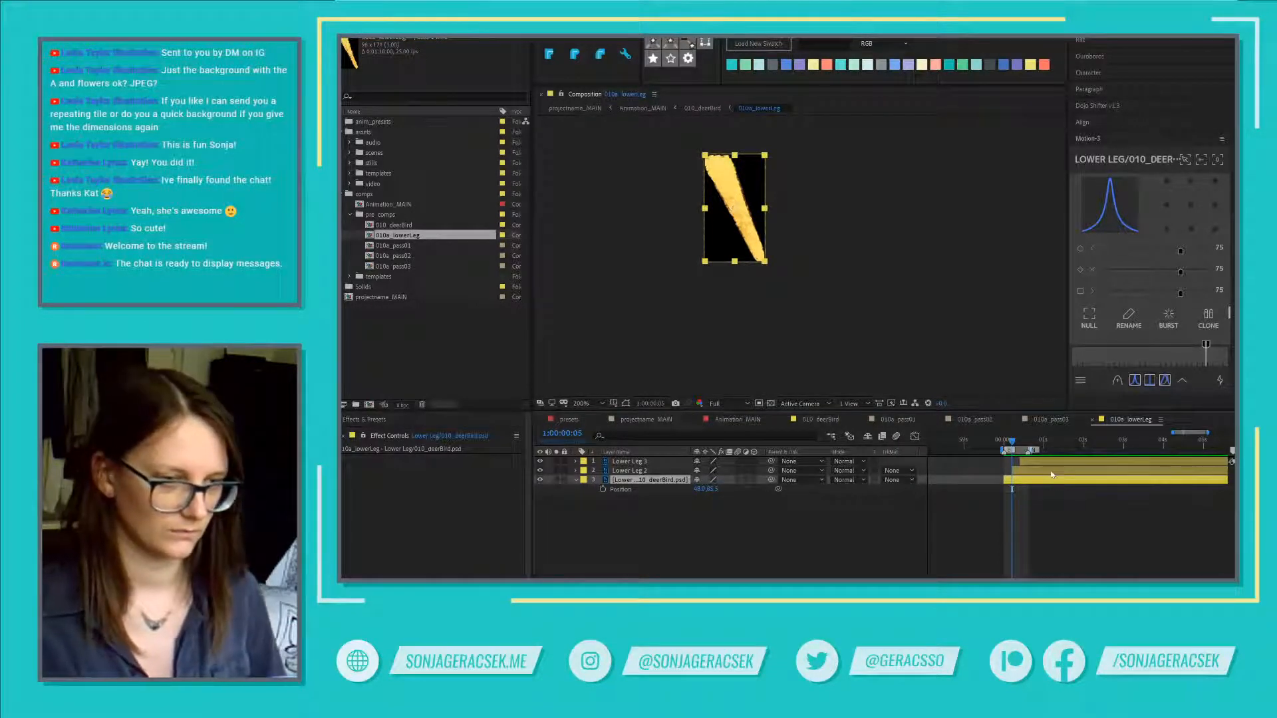
{"action": "key", "text": "ctrl+d"}
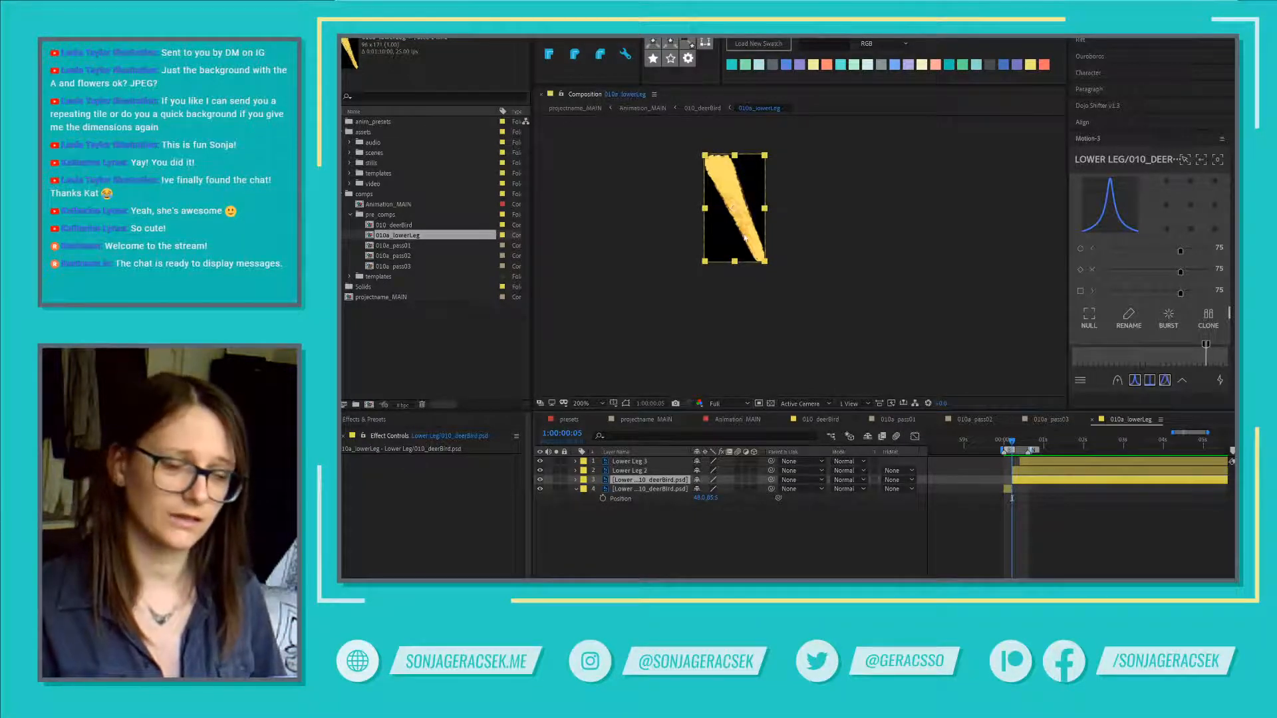
{"action": "key", "text": "Delete"}
Step: Split Lower Leg 2 at 1:00:00:10 and delete the part after it
{"action": "left_click", "coordinate": [1026, 442]}
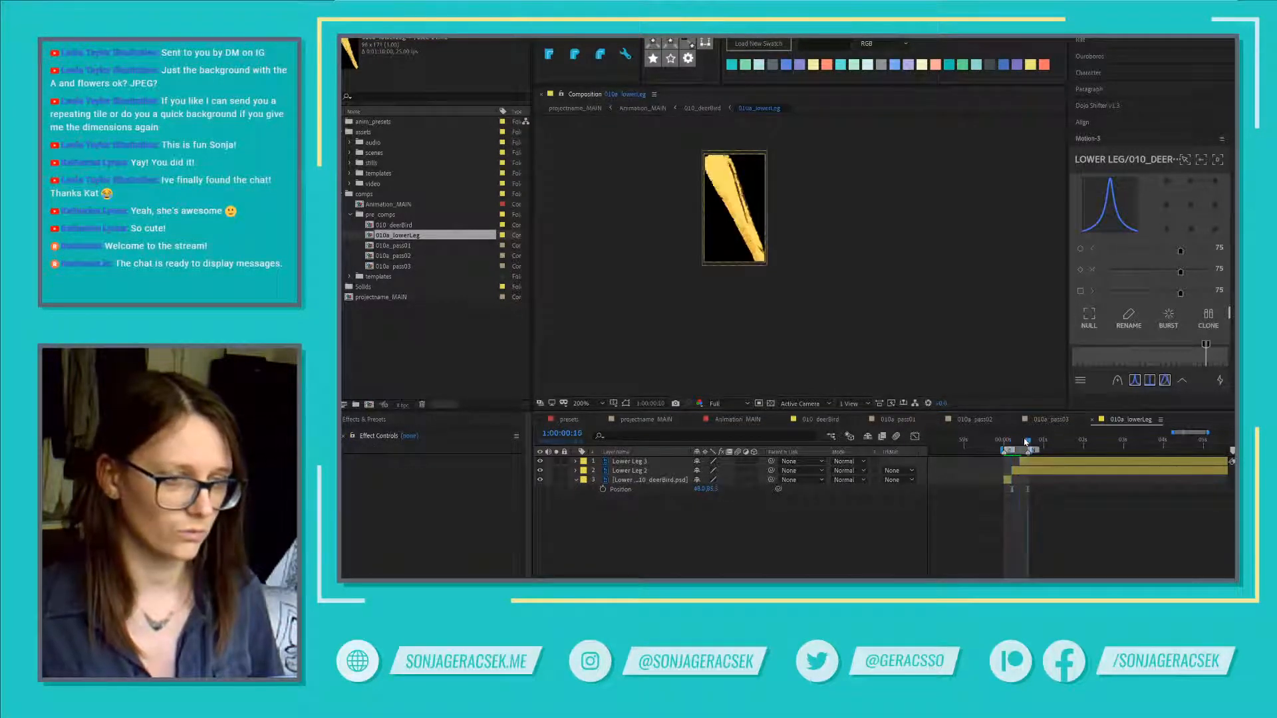
{"action": "left_click_drag", "start_coordinate": [1026, 442], "coordinate": [1019, 442]}
{"action": "left_click", "coordinate": [1038, 471]}
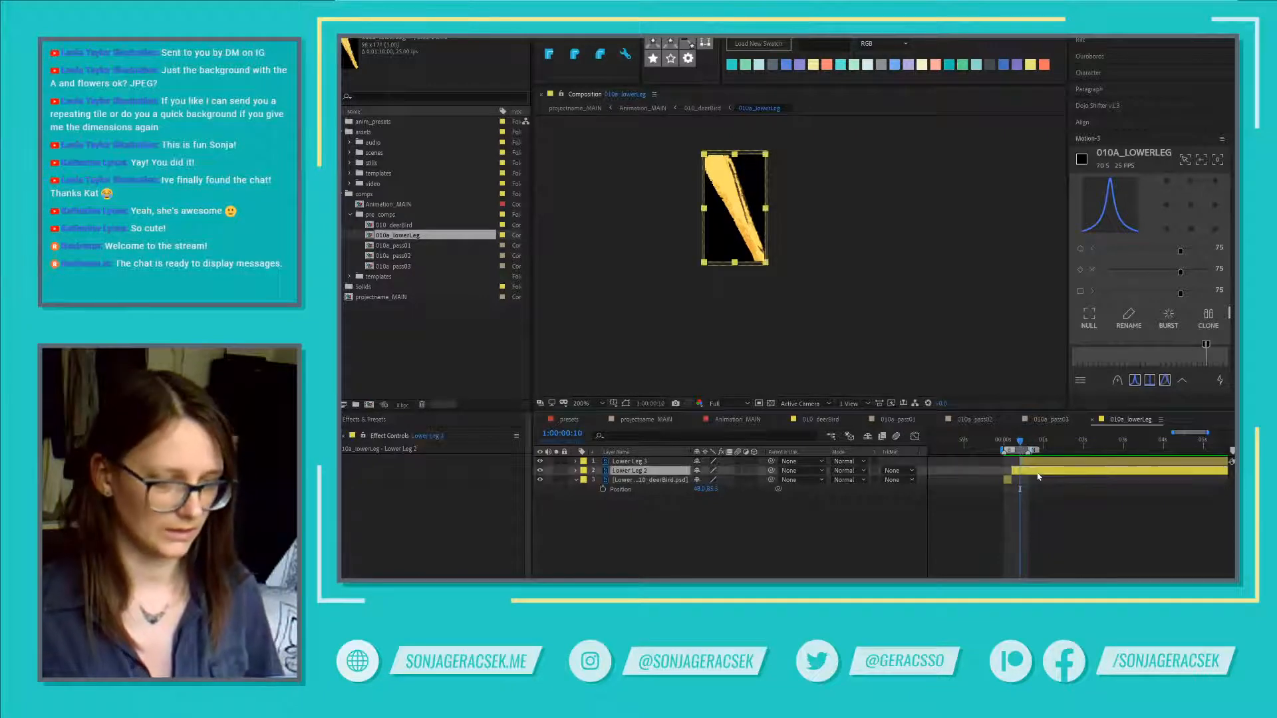
{"action": "key", "text": "ctrl+d"}
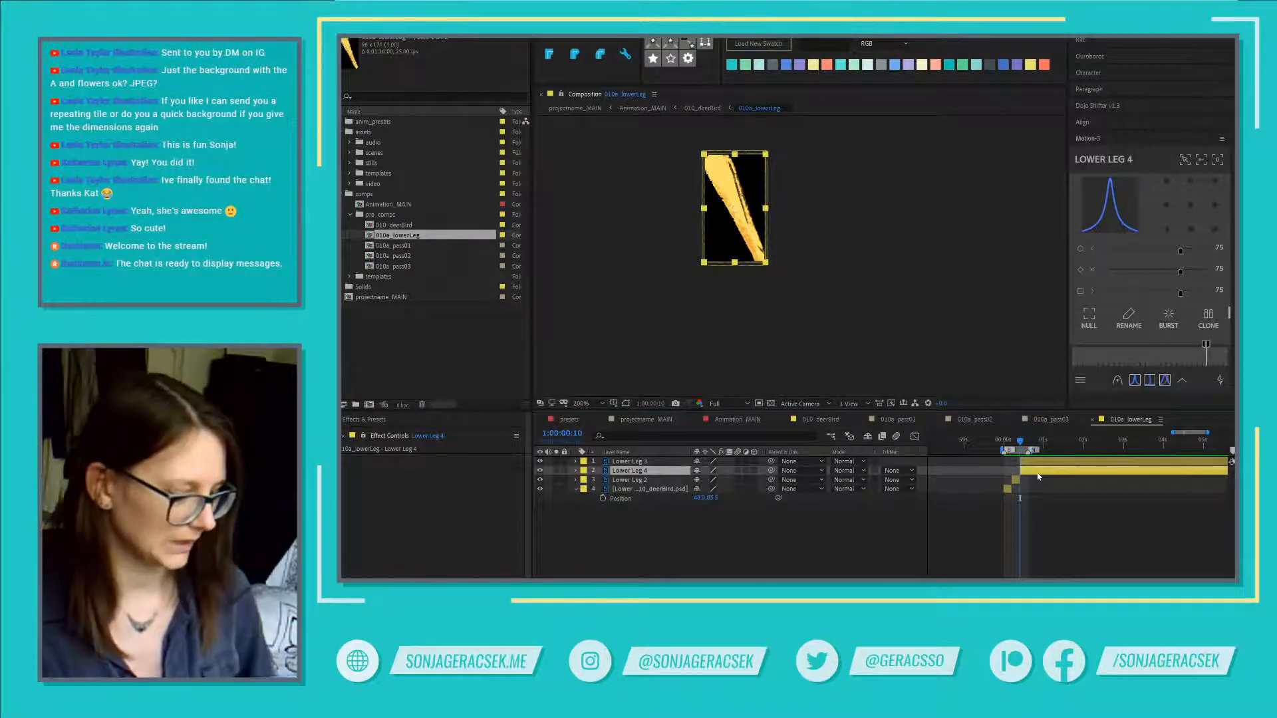
{"action": "key", "text": "Delete"}
{"action": "scroll", "coordinate": [1043, 501], "scroll_direction": "up", "scroll_amount": 2}
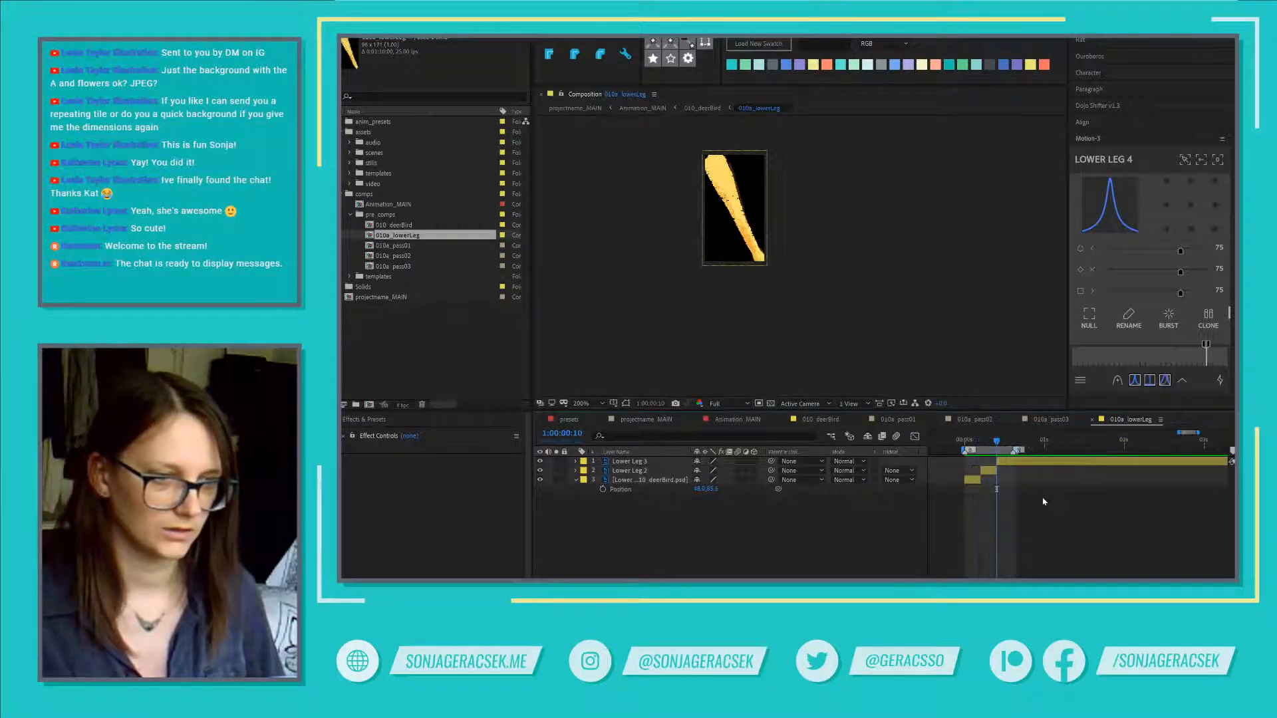
Step: Return to the 010_deerBird composition and preview the looping lower leg from the start
{"action": "left_click", "coordinate": [969, 440]}
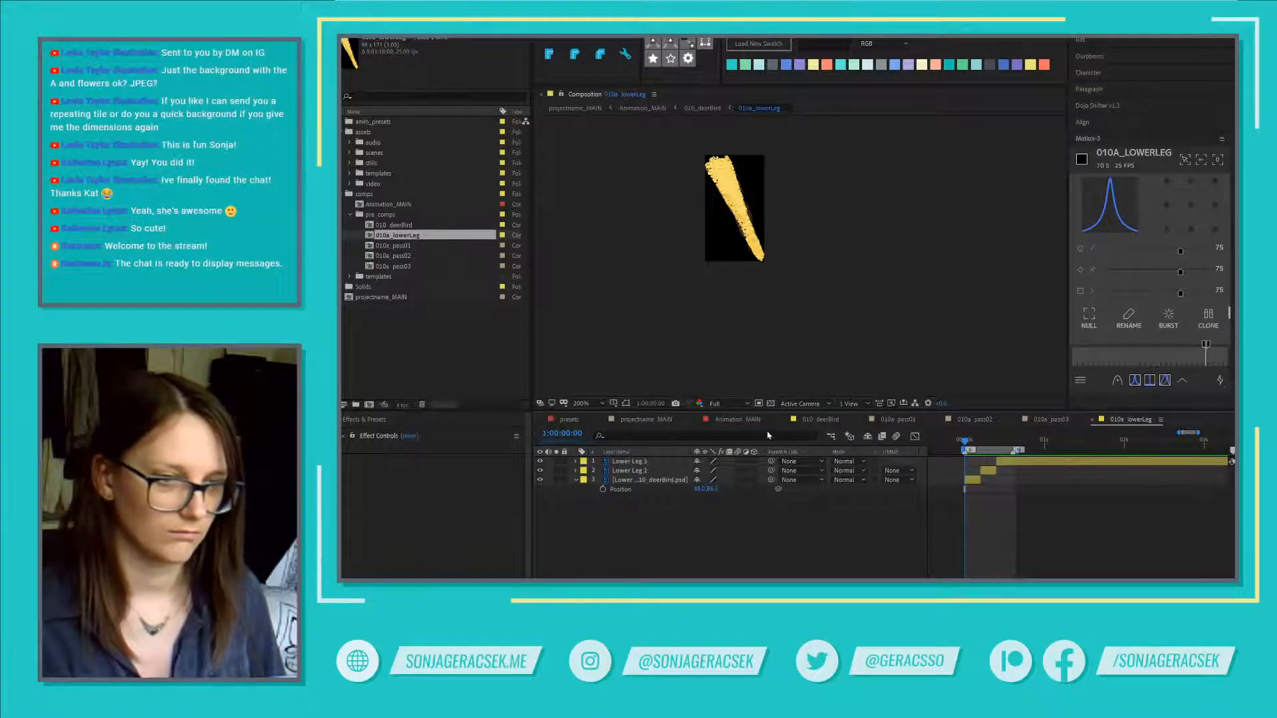
{"action": "left_click", "coordinate": [825, 421]}
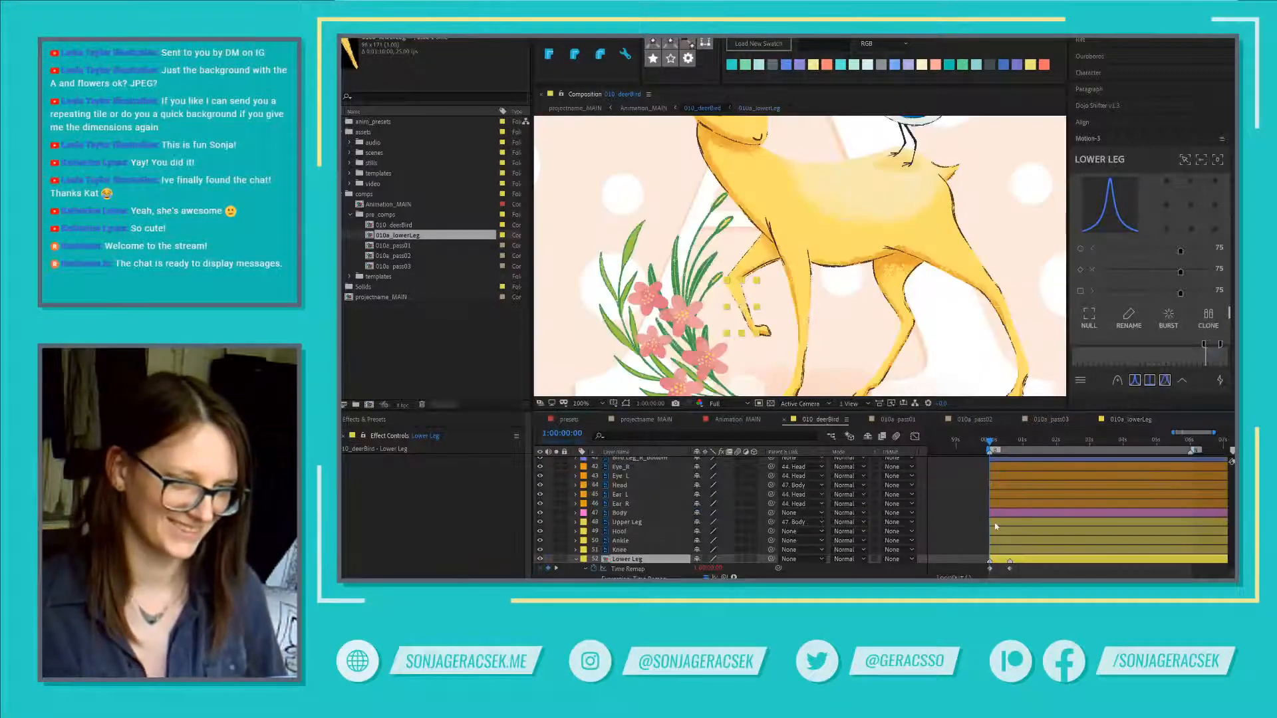
{"action": "key", "text": "space"}
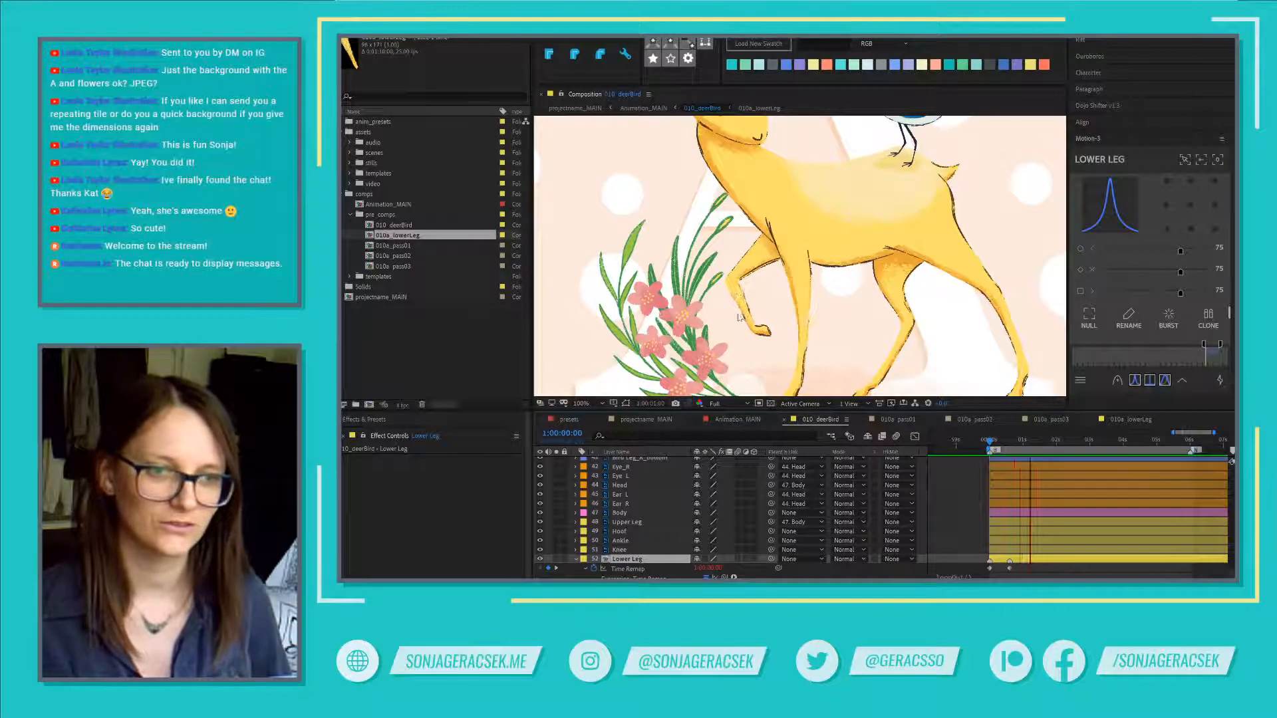
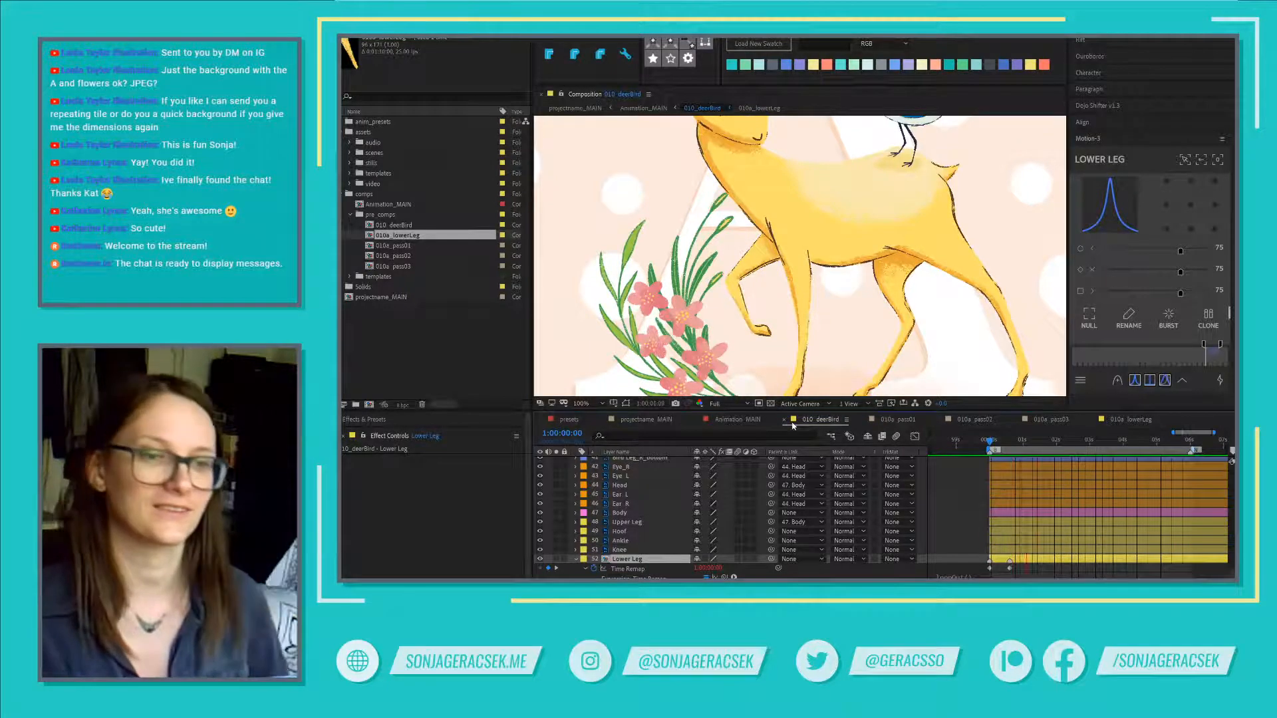
{"action": "key", "text": "space"}
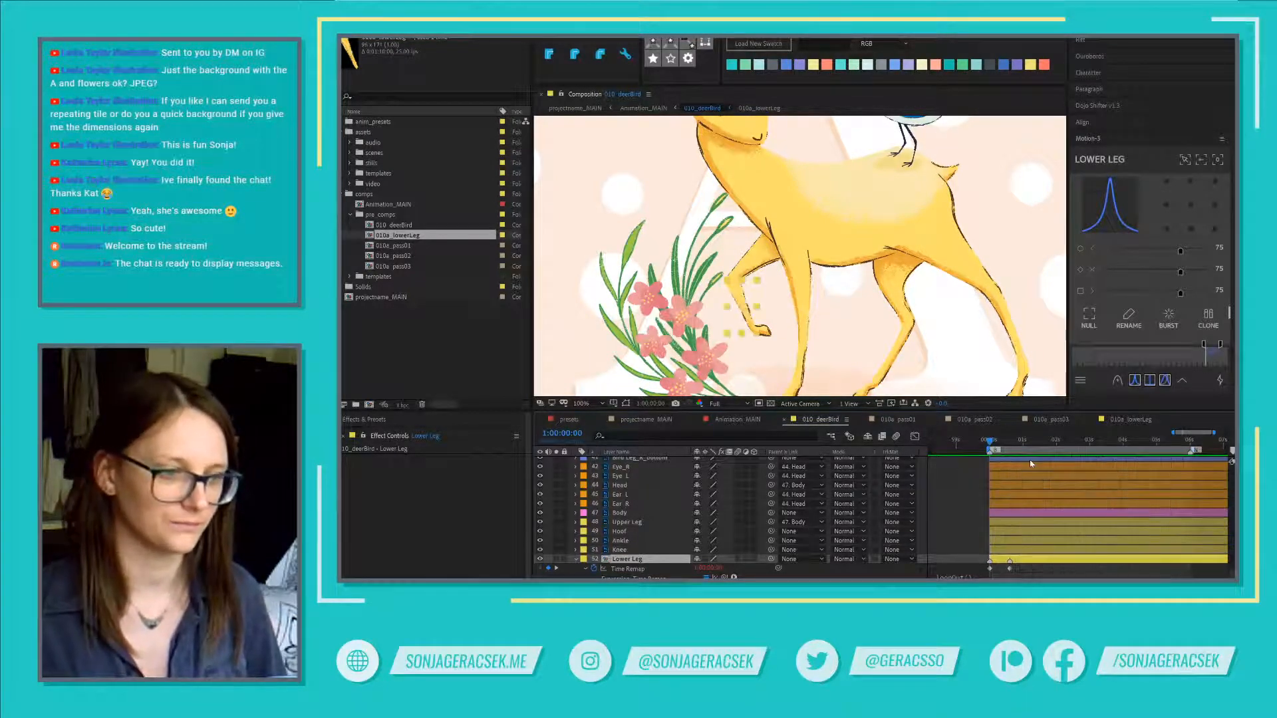
Step: Reopen the 010a_lowerLeg pre-comp, split Lower Leg 3 at 1:00:00:15 and delete the part after it
{"action": "left_click", "coordinate": [1010, 441]}
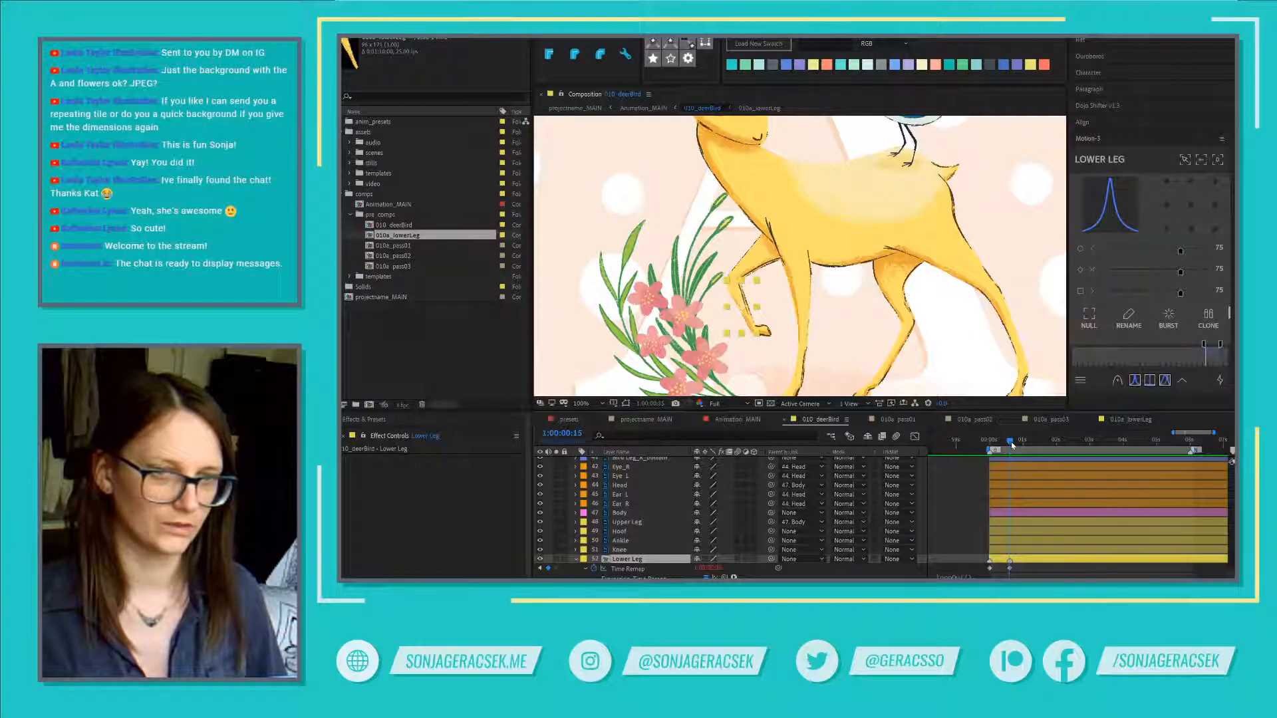
{"action": "double_click", "coordinate": [1042, 560]}
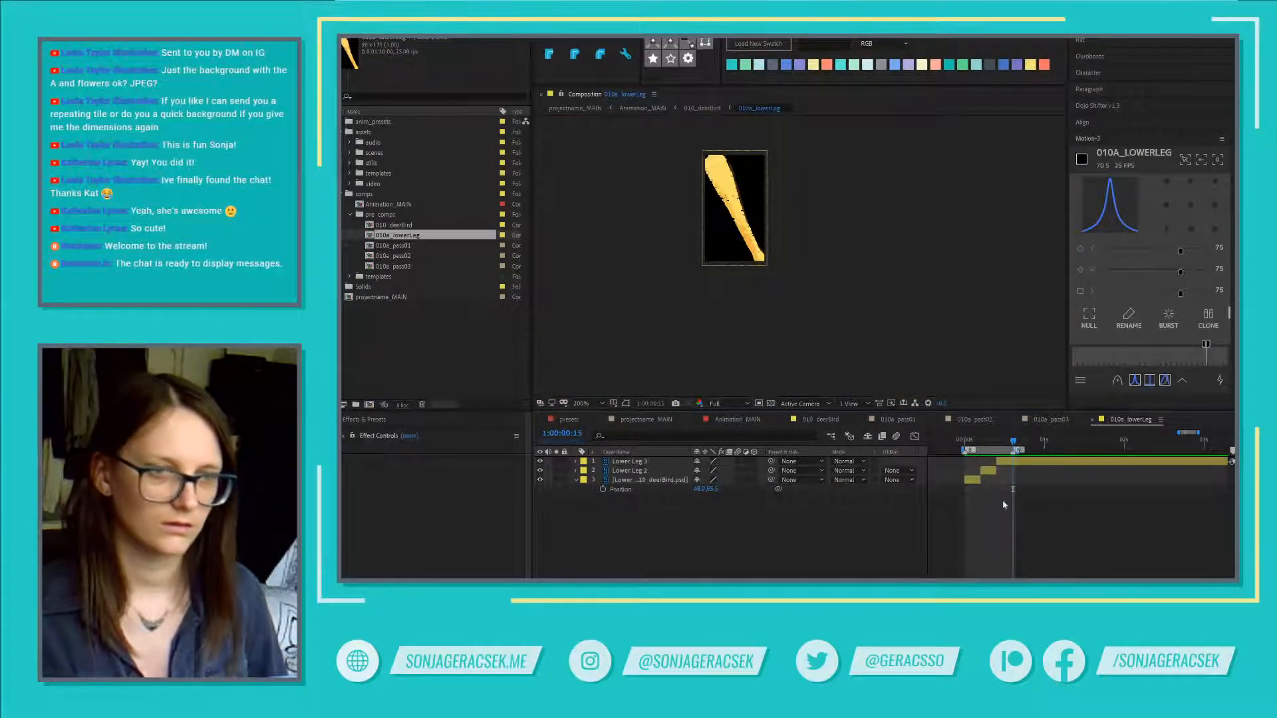
{"action": "left_click", "coordinate": [1045, 464]}
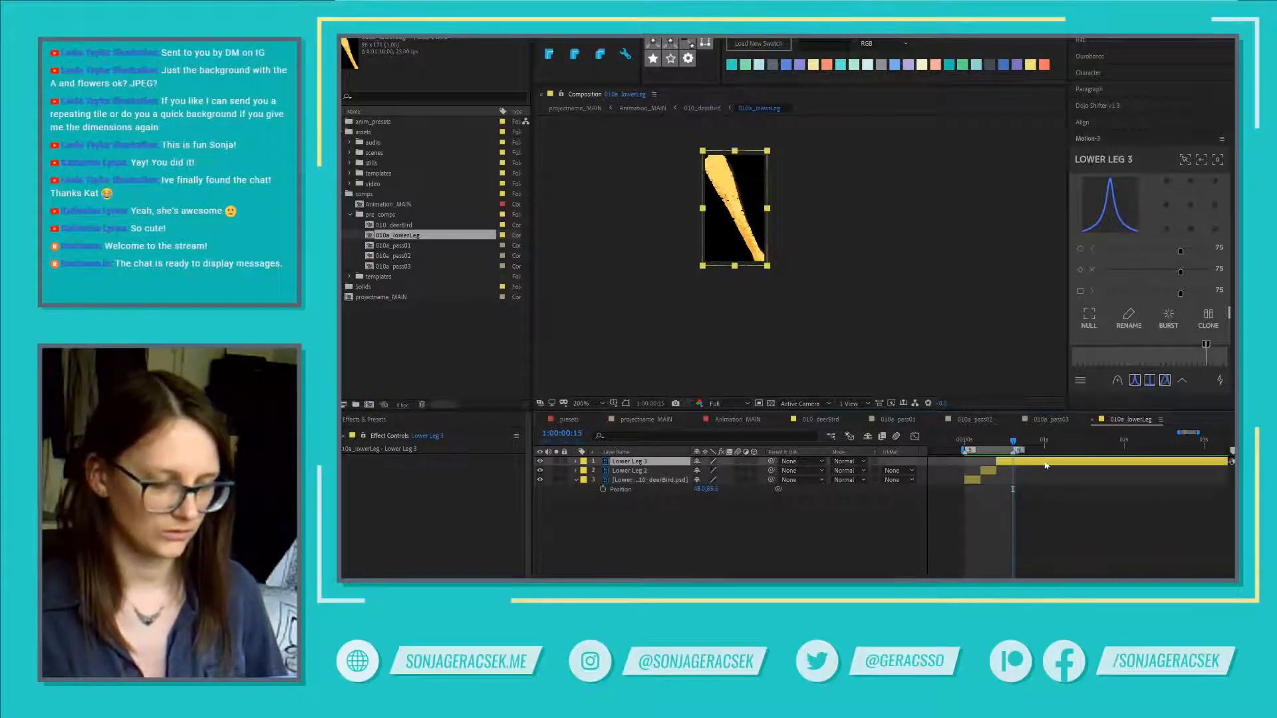
{"action": "key", "text": "ctrl+shift+d"}
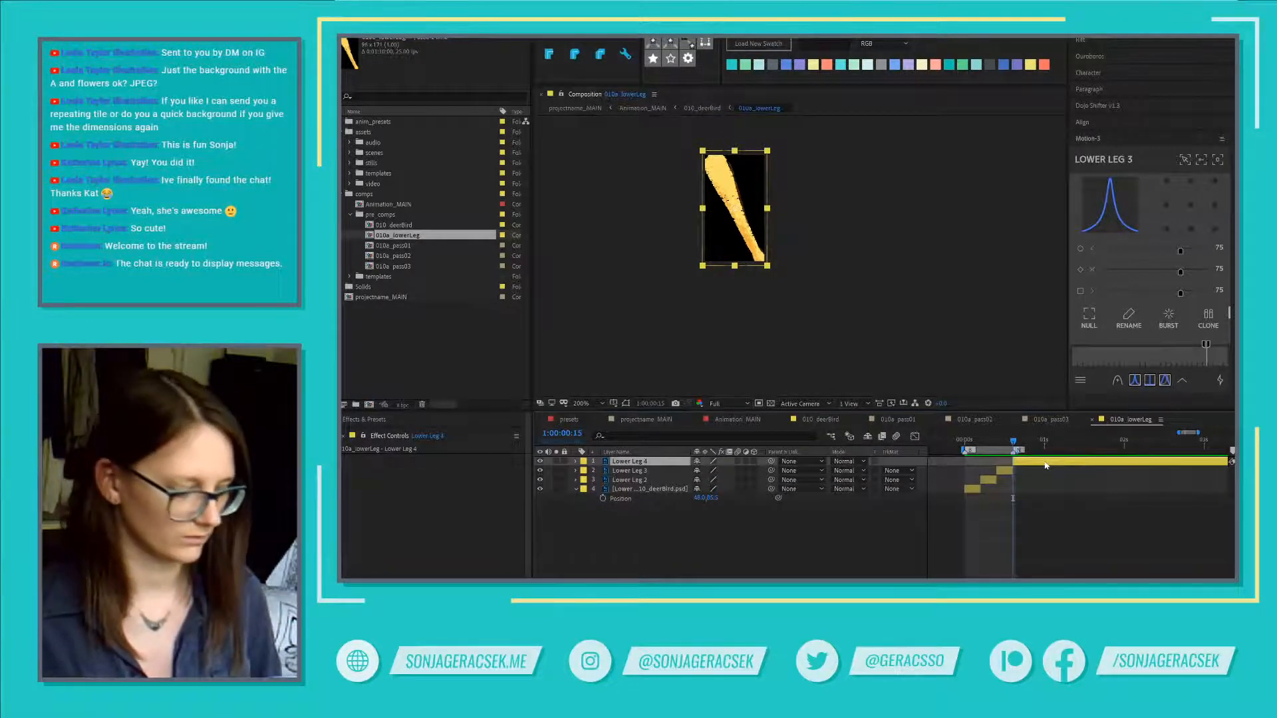
{"action": "key", "text": "Delete"}
{"action": "scroll", "coordinate": [990, 473], "scroll_direction": "up", "scroll_amount": 1}
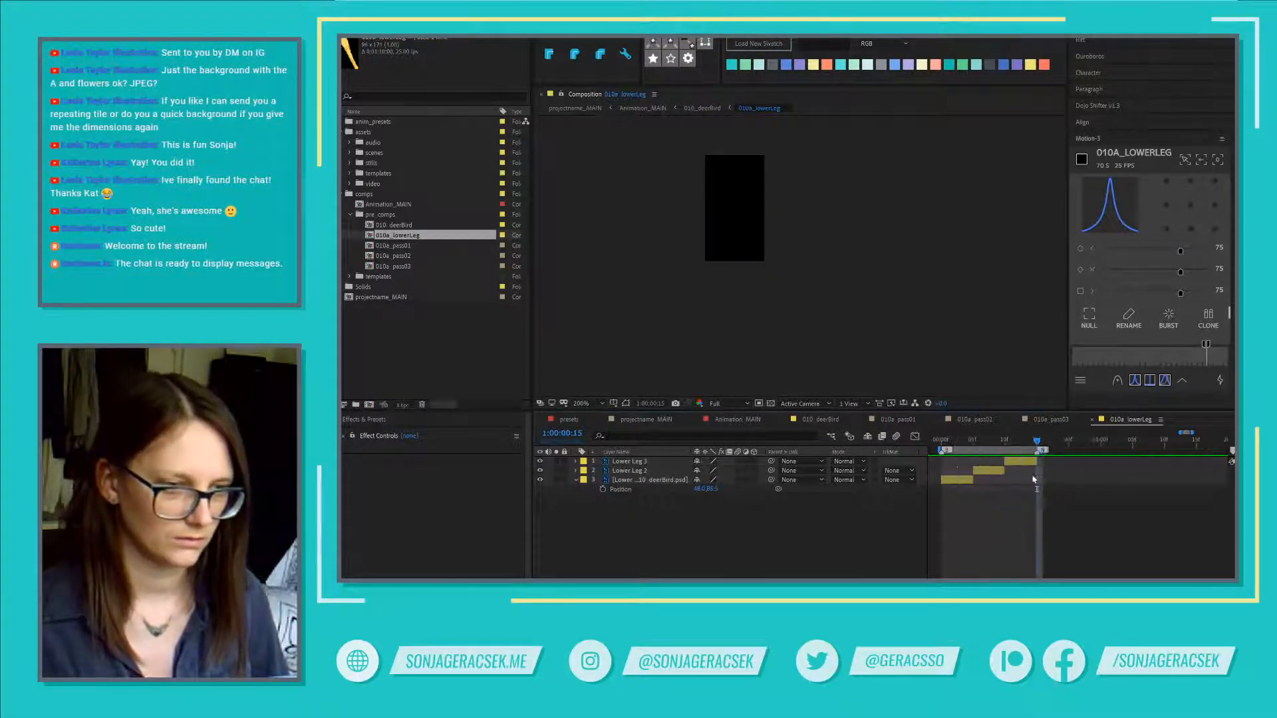
{"action": "scroll", "coordinate": [1061, 481], "scroll_direction": "up", "scroll_amount": 1}
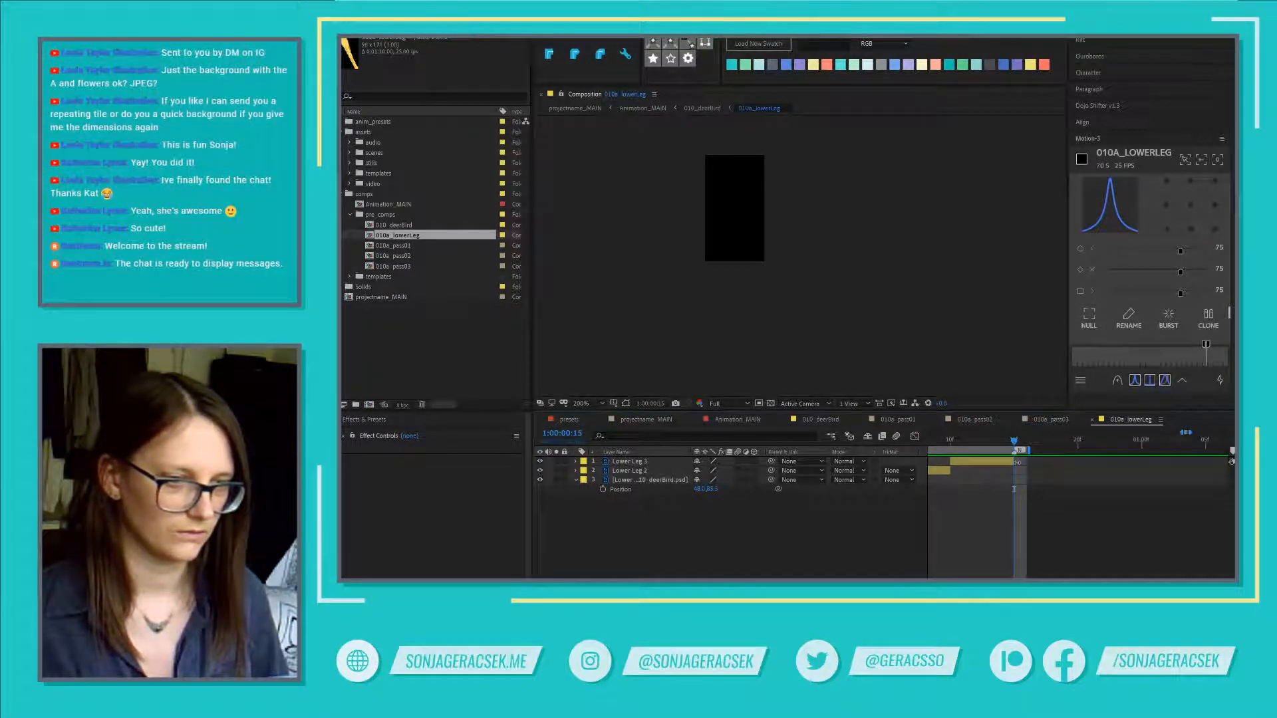
{"action": "left_click_drag", "start_coordinate": [1013, 525], "coordinate": [1152, 529]}
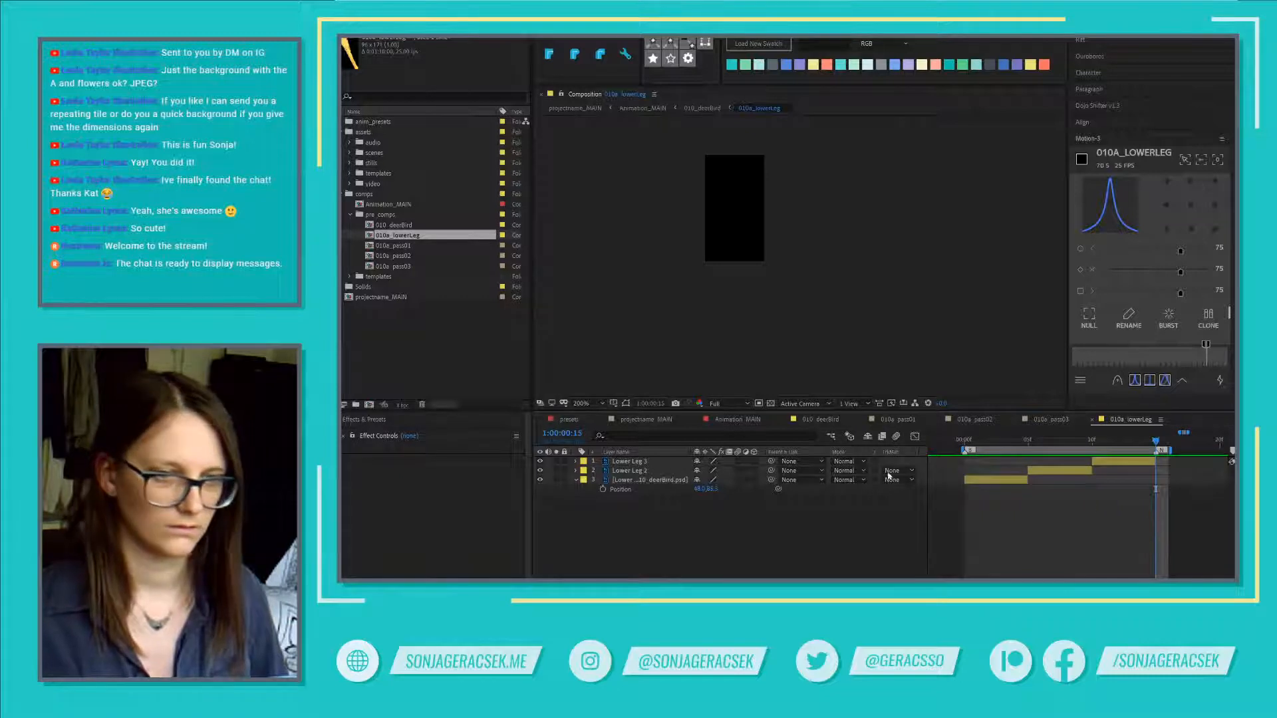
Step: Check the leg frame by frame in 010_deerBird, going one frame past 1:00:00:15 and back through the loop
{"action": "left_click", "coordinate": [823, 420]}
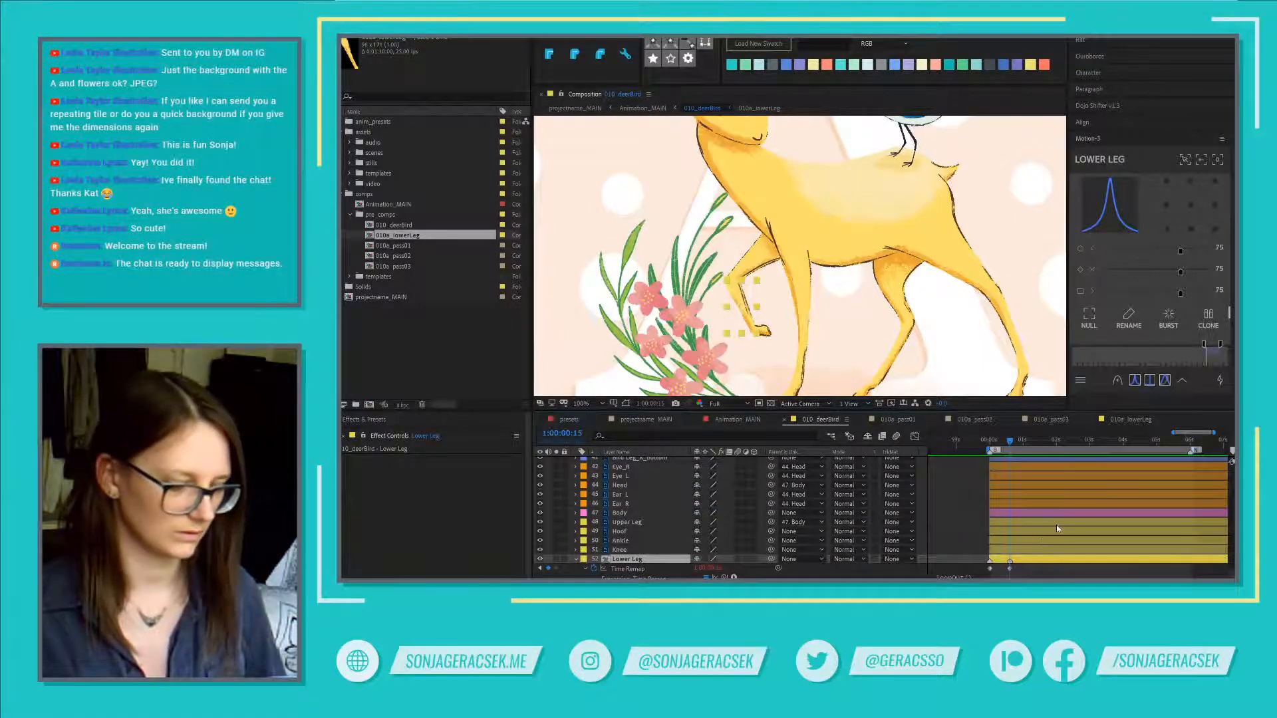
{"action": "key", "text": "Page_Down"}
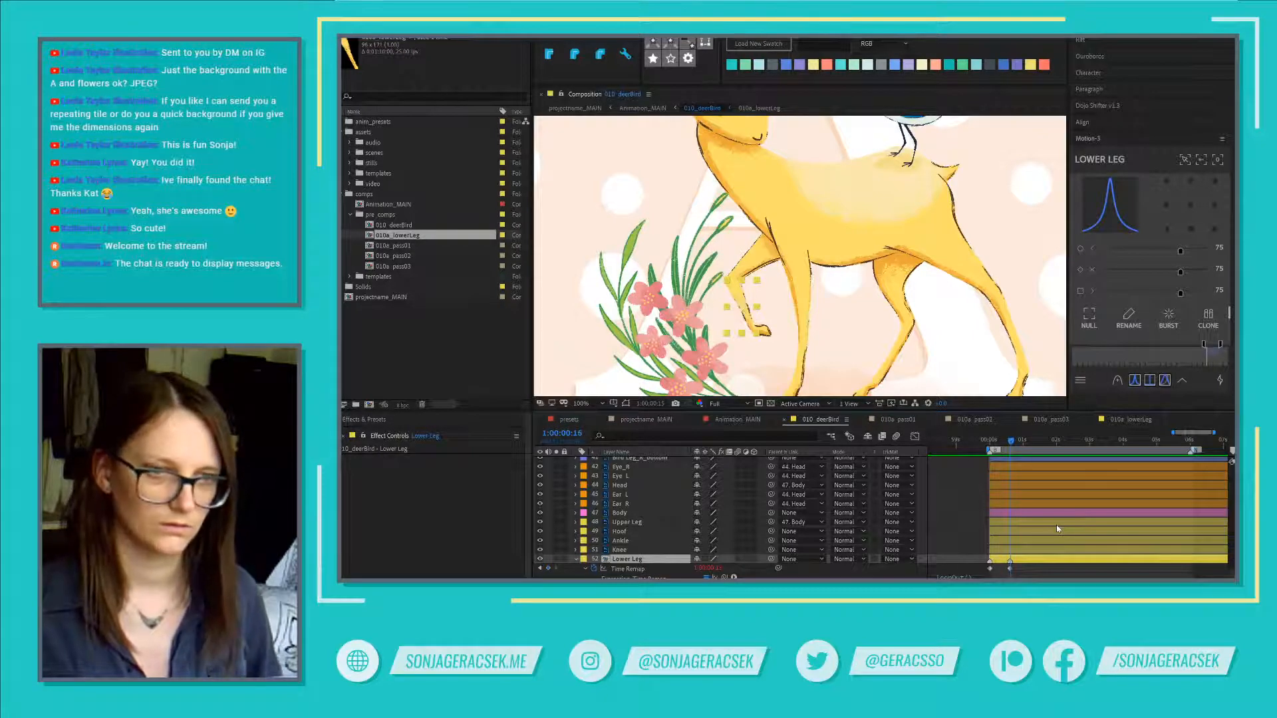
{"action": "key", "text": "Page_Up"}
{"action": "key", "text": "Page_Up"}
{"action": "key", "text": "Page_Up"}
{"action": "key", "text": "Page_Up"}
{"action": "key", "text": "Page_Up"}
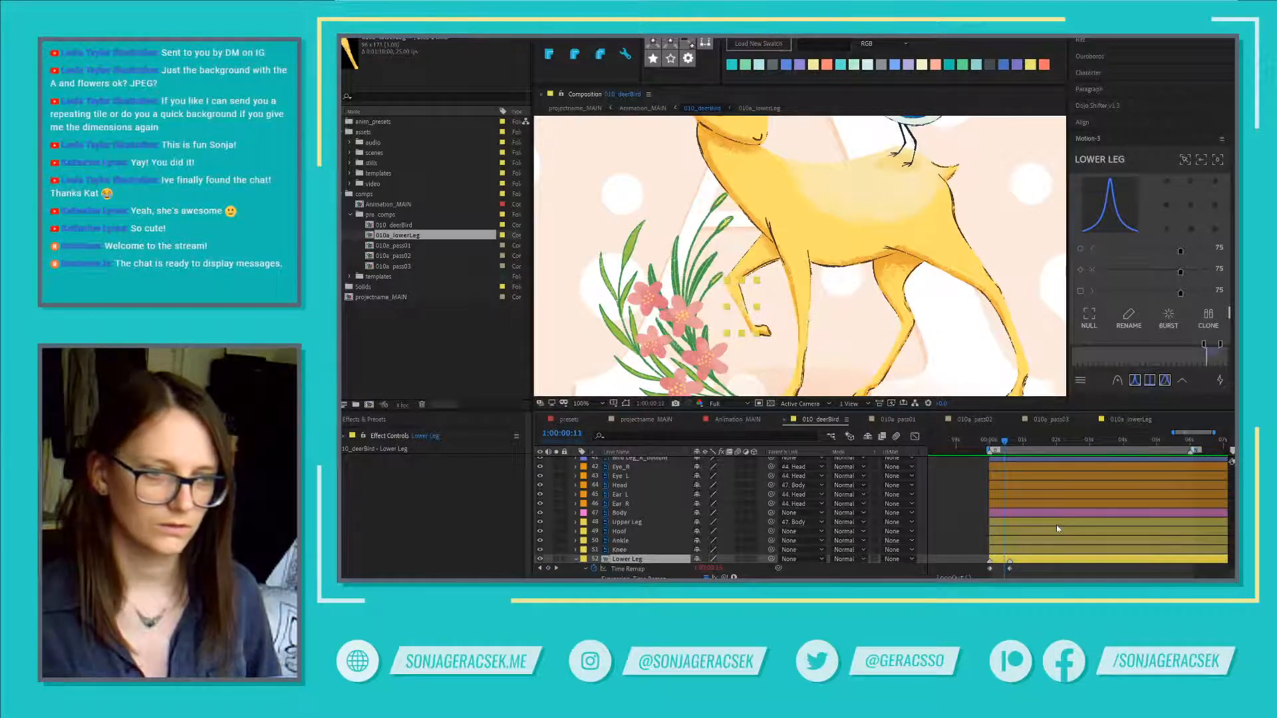
{"action": "key", "text": "Page_Up"}
{"action": "key", "text": "Page_Up"}
{"action": "key", "text": "Page_Up"}
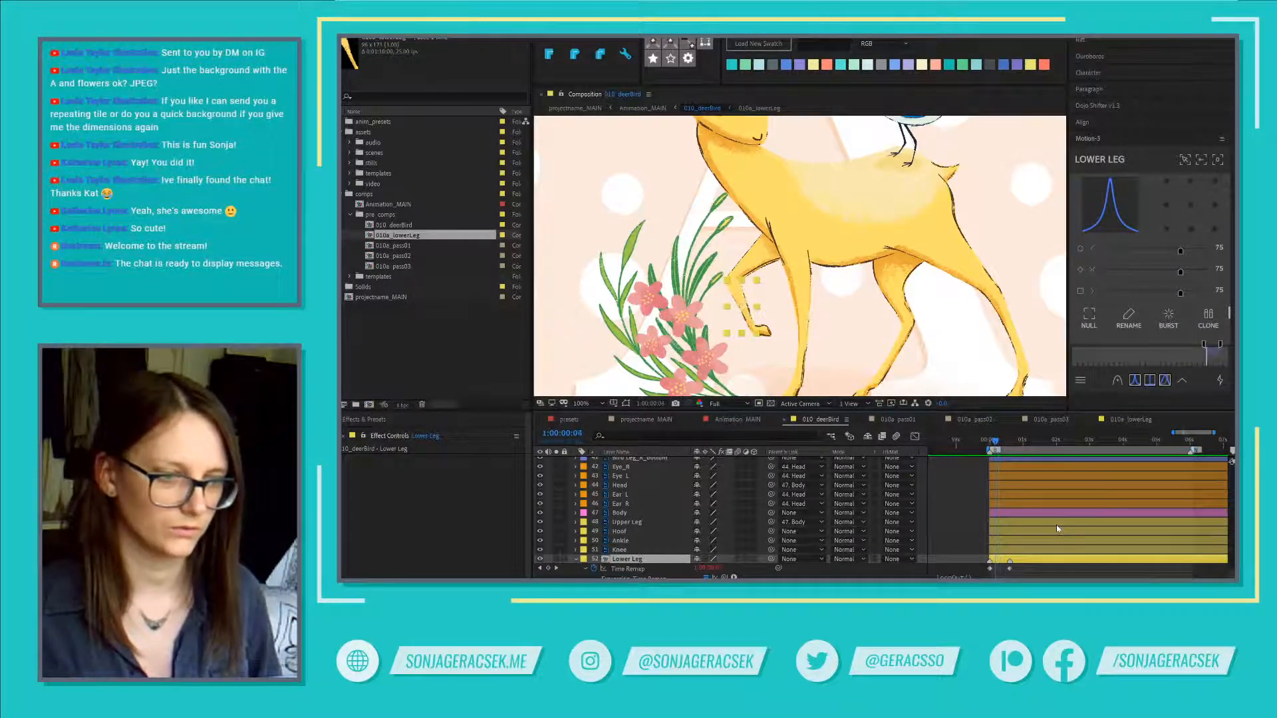
Step: Scrub 010_deerBird from the start to 1:00:00:15 to check the lower leg at its end Time Remap keyframe
{"action": "left_click", "coordinate": [989, 442]}
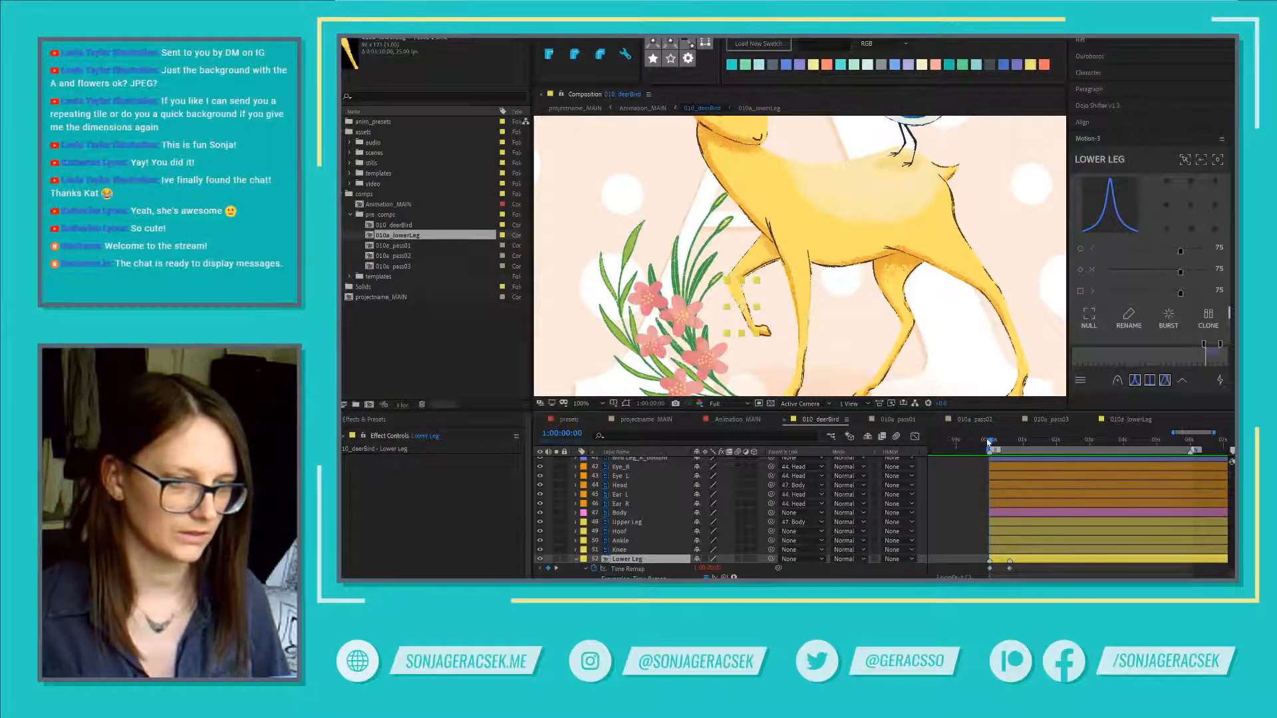
{"action": "left_click_drag", "start_coordinate": [988, 442], "coordinate": [1011, 441]}
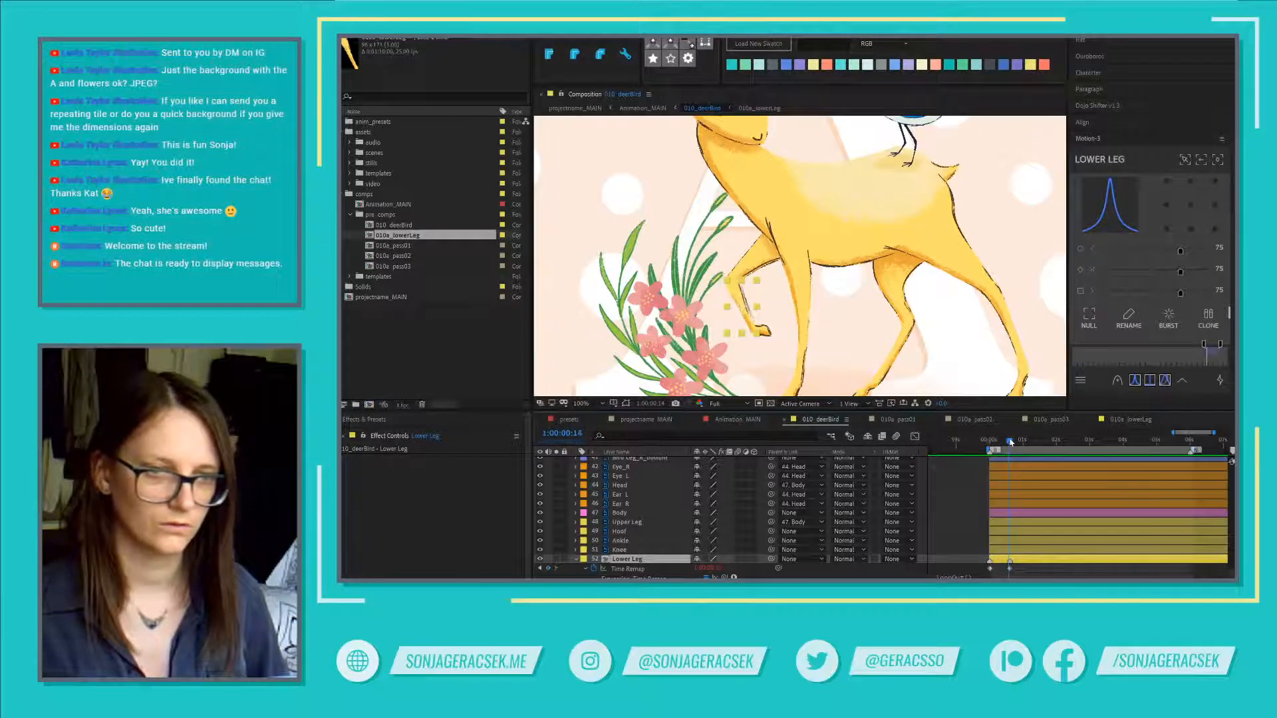
{"action": "left_click_drag", "start_coordinate": [1010, 442], "coordinate": [1011, 443]}
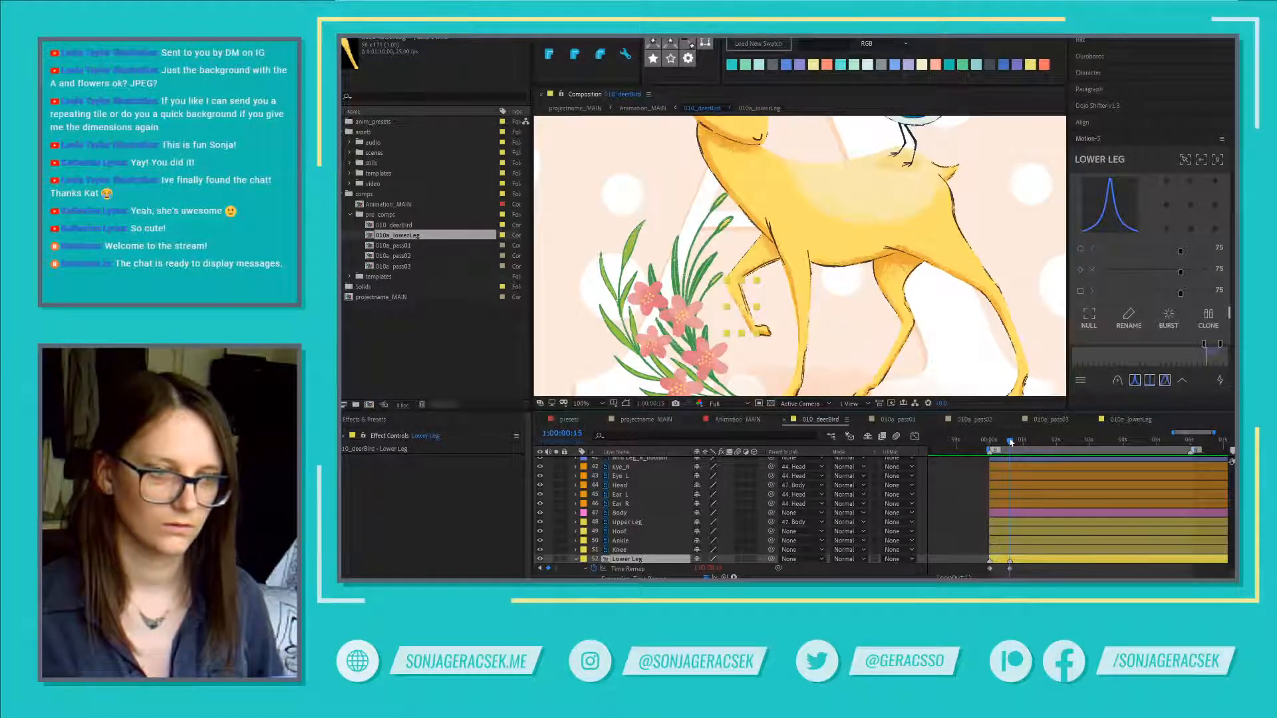
{"action": "scroll", "coordinate": [1052, 570], "scroll_direction": "up", "scroll_amount": 4}
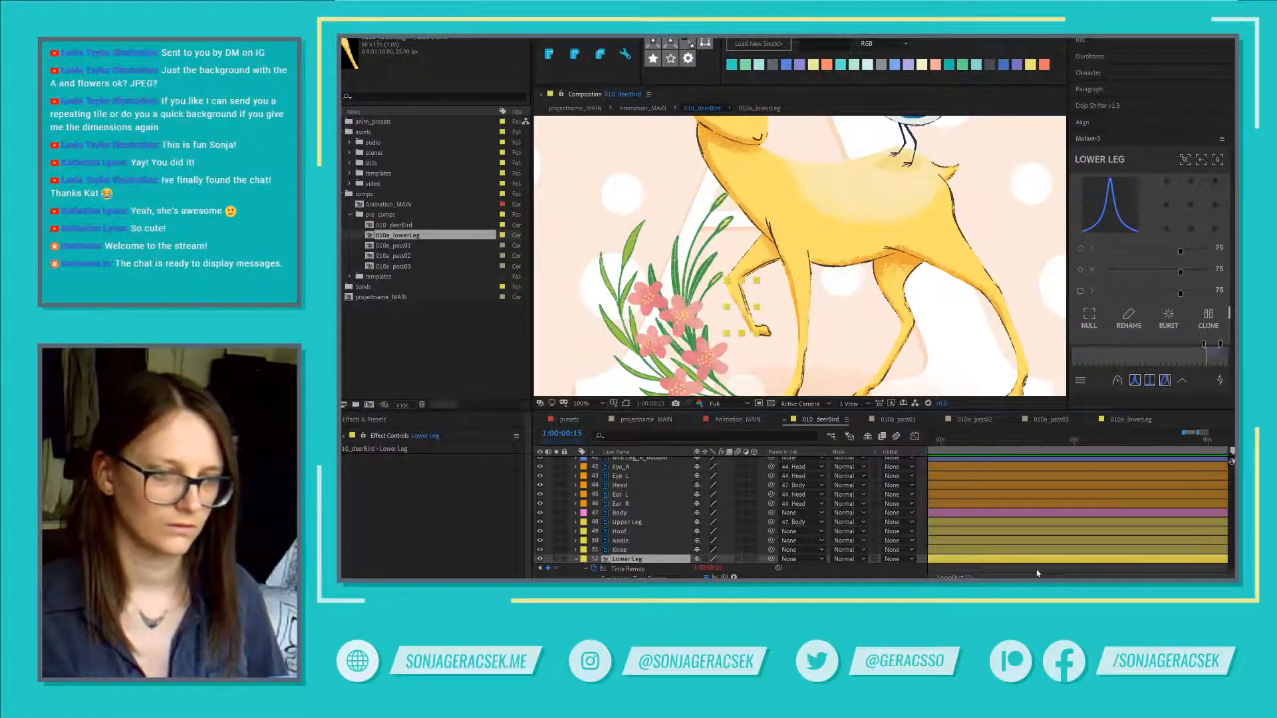
{"action": "scroll", "coordinate": [1162, 569], "scroll_direction": "left", "scroll_amount": 3}
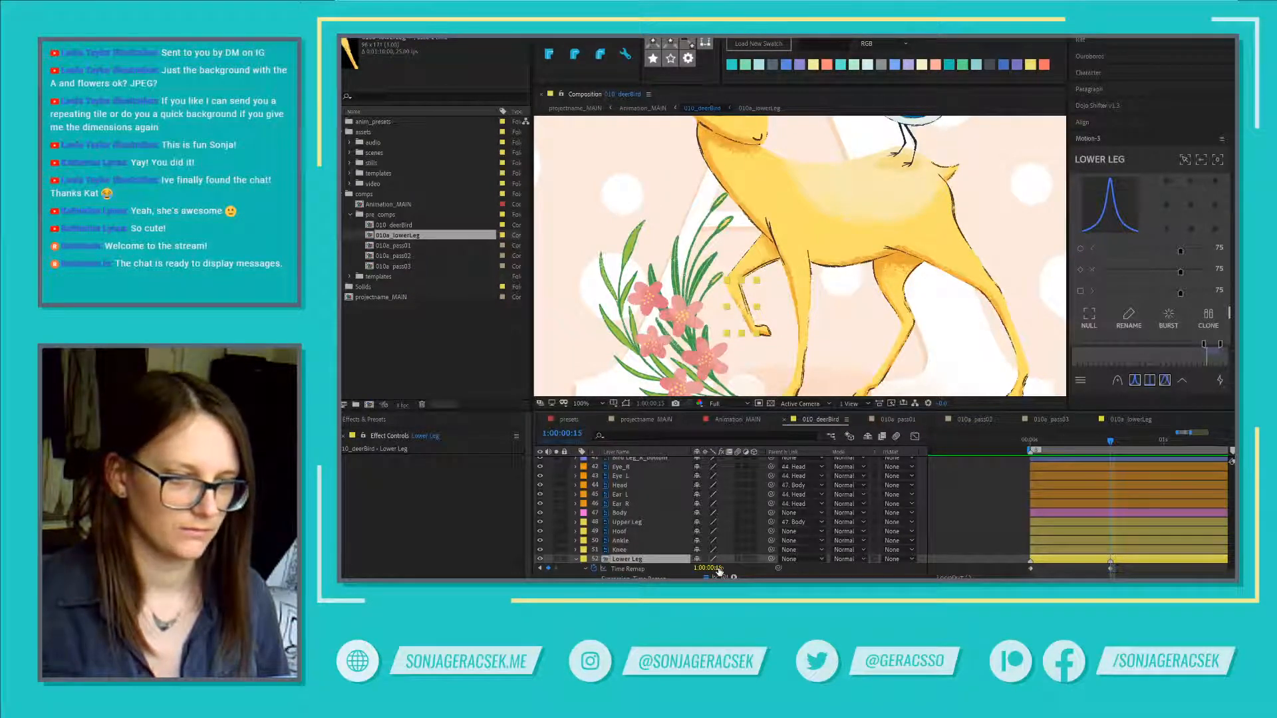
Step: Inspect the value of Lower Leg's Time Remap keyframe at 1:00:00:15
{"action": "left_click", "coordinate": [675, 569]}
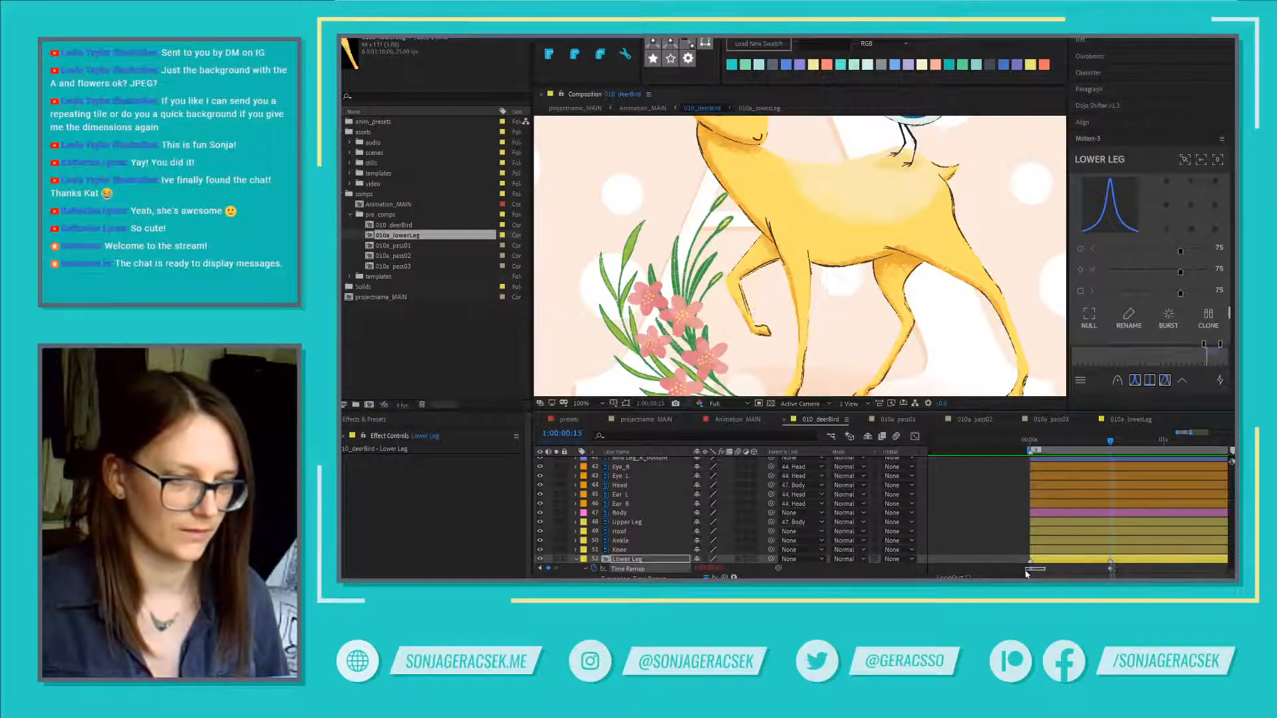
{"action": "left_click", "coordinate": [708, 568]}
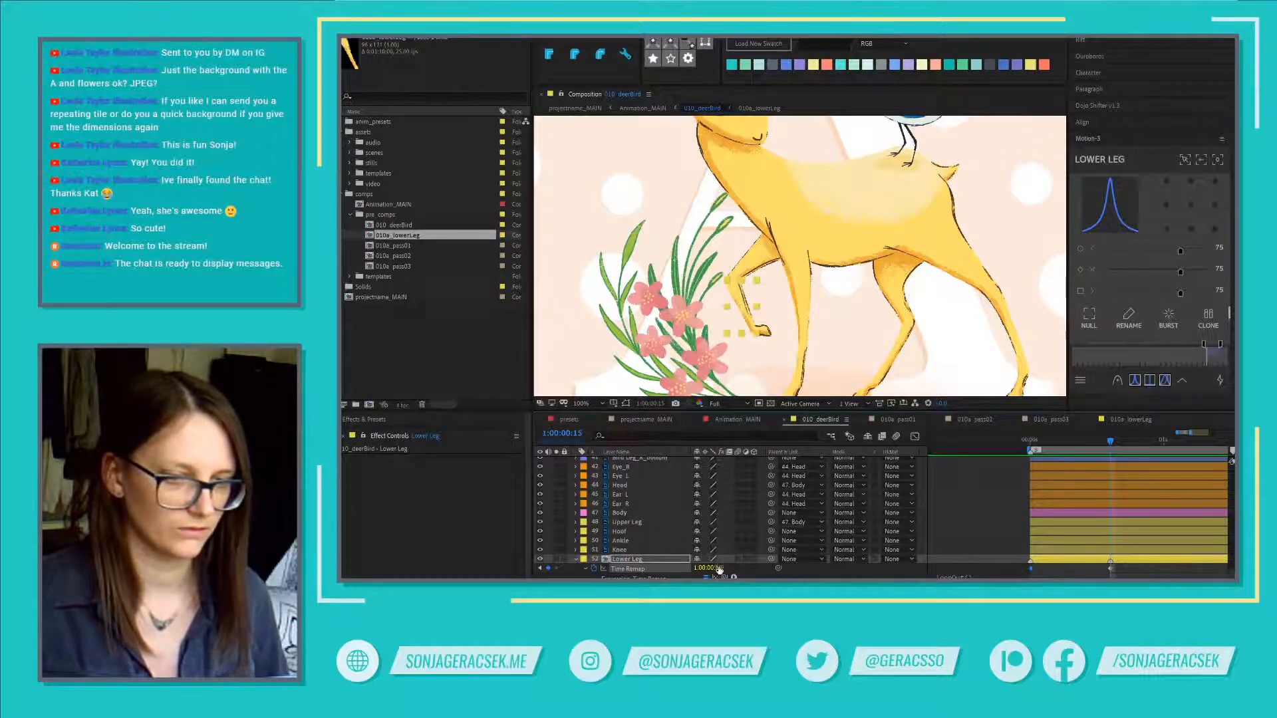
{"action": "left_click", "coordinate": [1117, 571]}
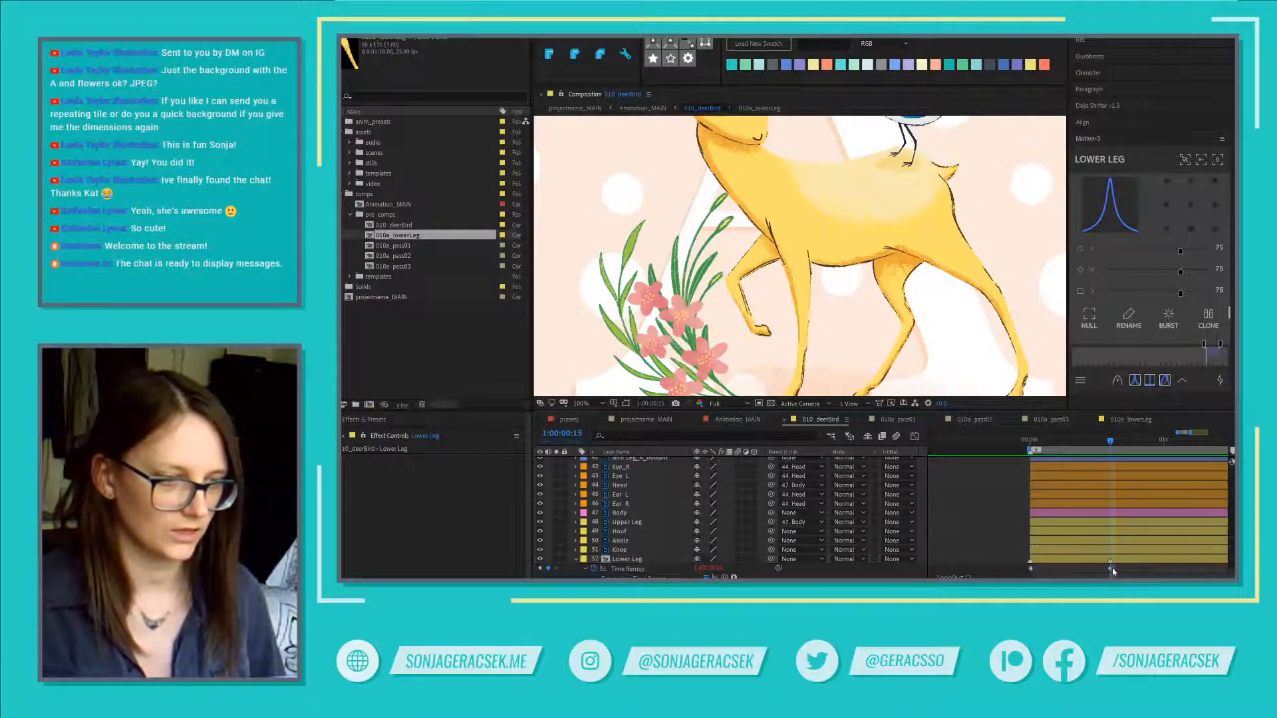
{"action": "left_click", "coordinate": [1110, 569]}
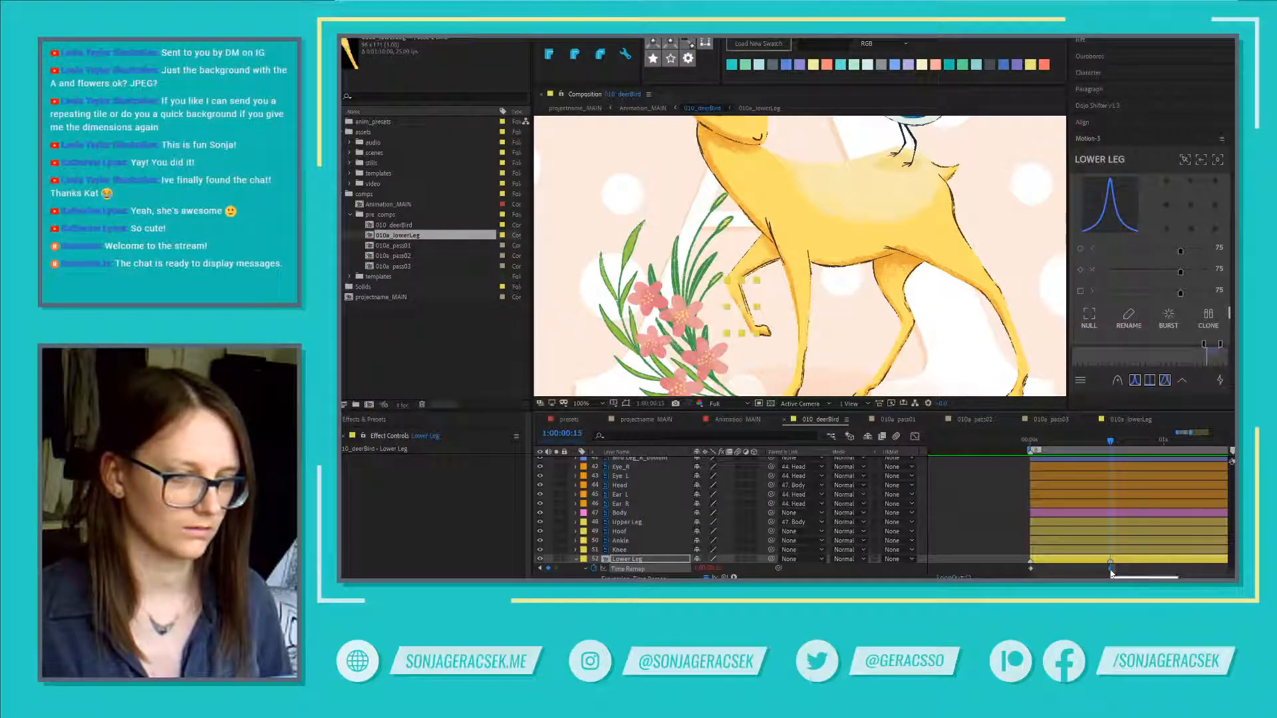
{"action": "right_click", "coordinate": [1109, 568]}
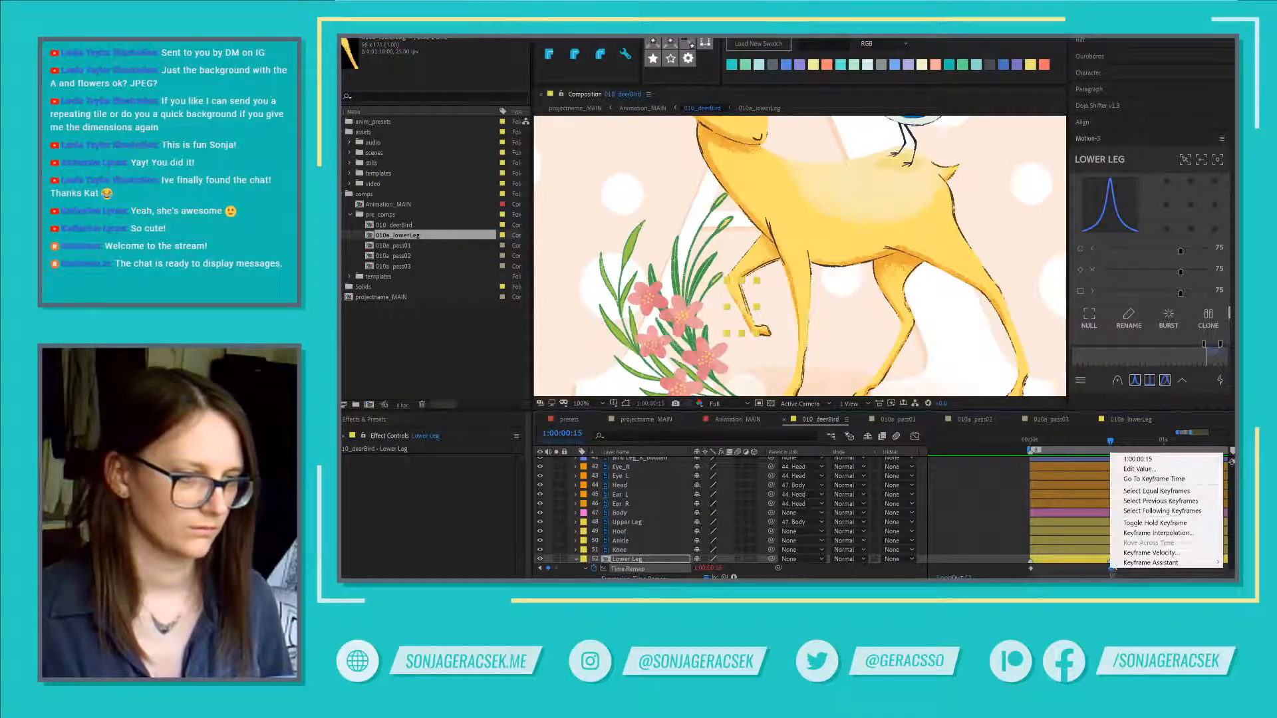
{"action": "left_click", "coordinate": [1138, 469]}
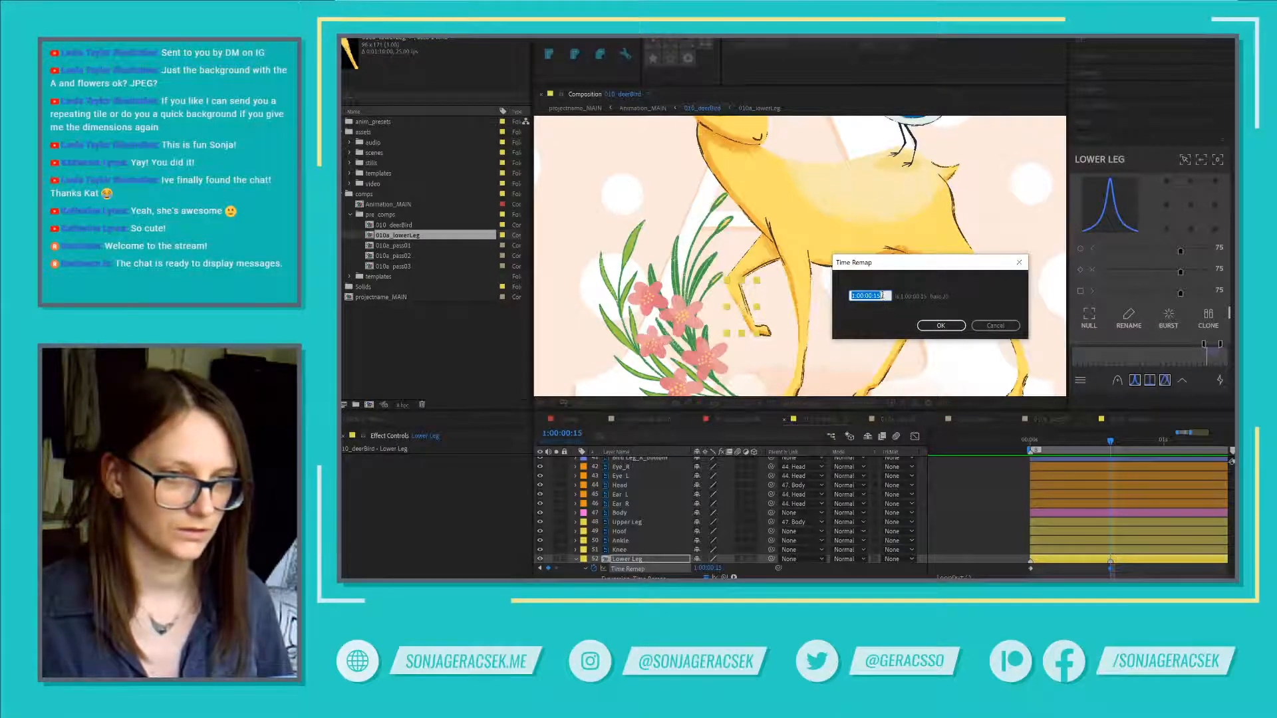
{"action": "key", "text": "Return"}
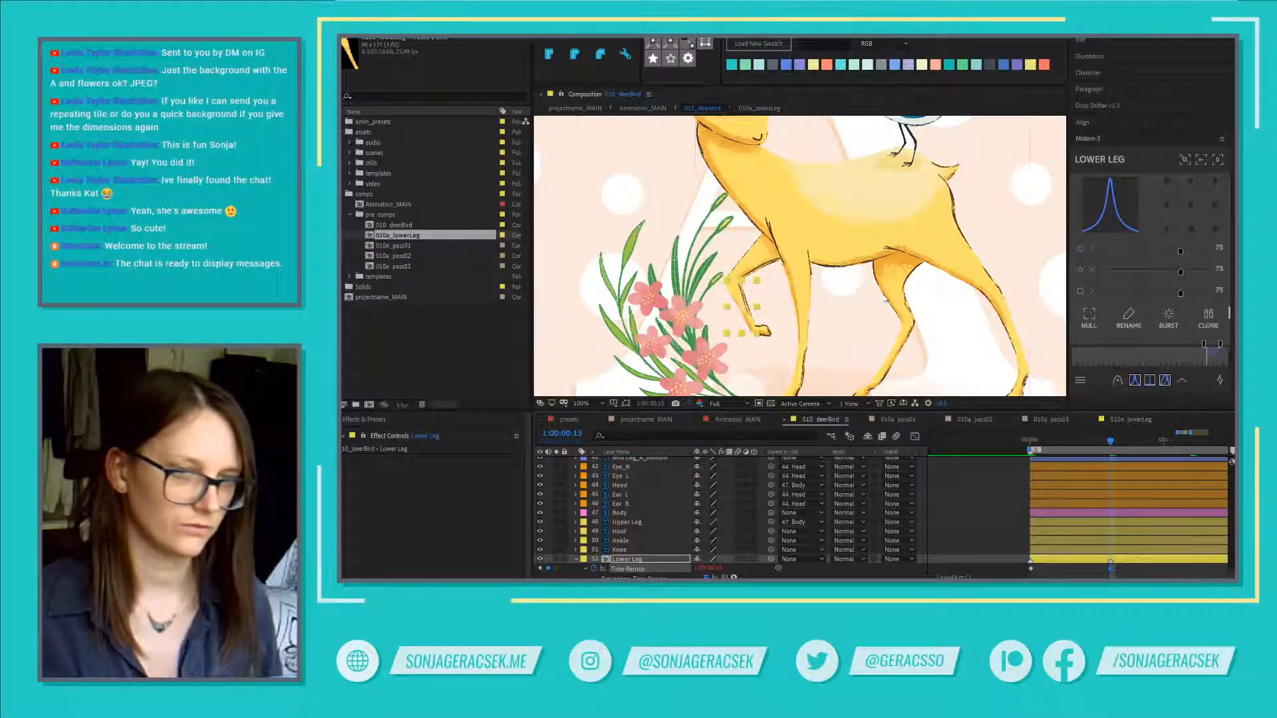
Step: Step back and forth frame by frame around 1:00:00:15 to compare the lower leg where its loop restarts
{"action": "key", "text": "Page_Down"}
{"action": "key", "text": "Page_Up"}
{"action": "key", "text": "Page_Up"}
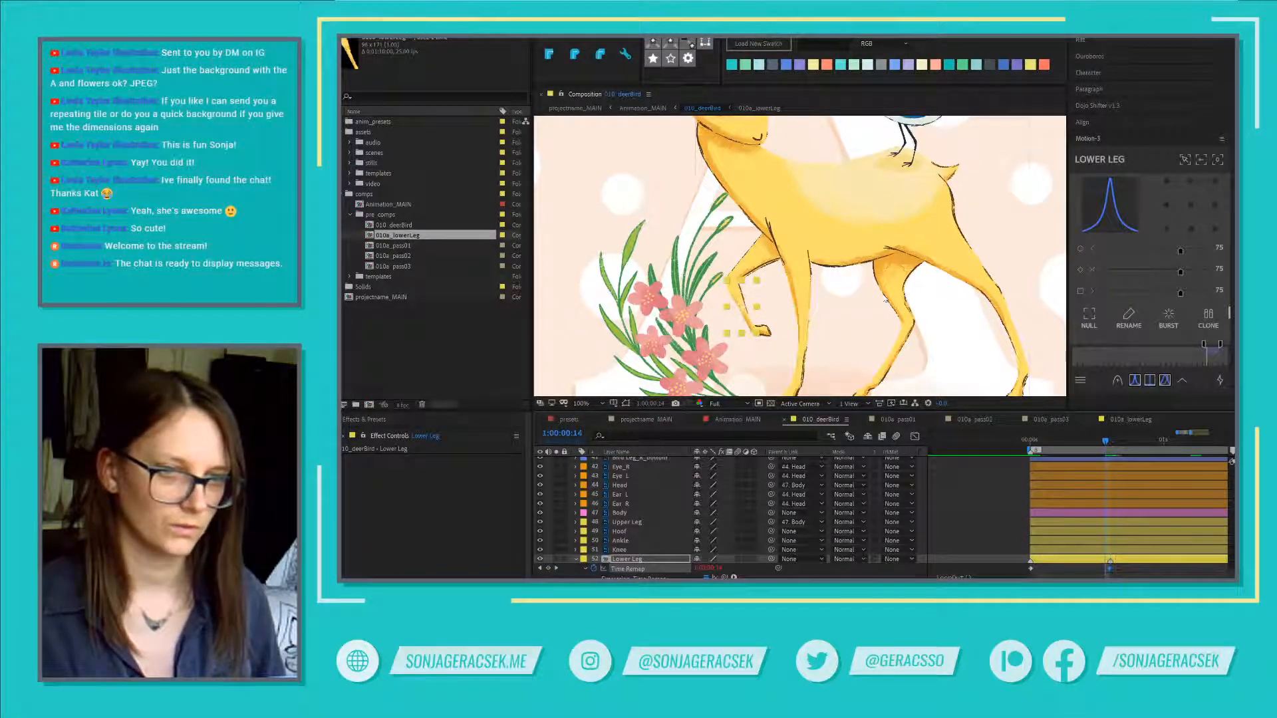
{"action": "key", "text": "Page_Down"}
{"action": "key", "text": "Page_Up"}
{"action": "key", "text": "Page_Down"}
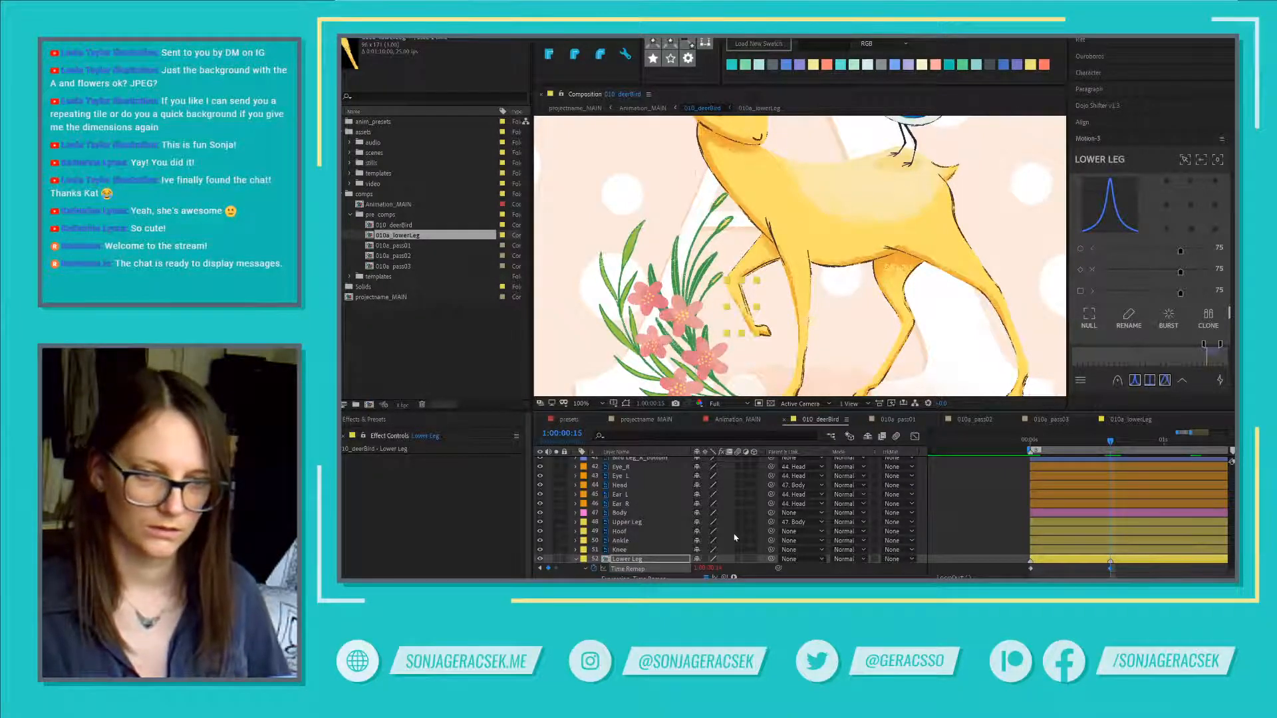
{"action": "scroll", "coordinate": [710, 534], "scroll_direction": "up", "scroll_amount": 6}
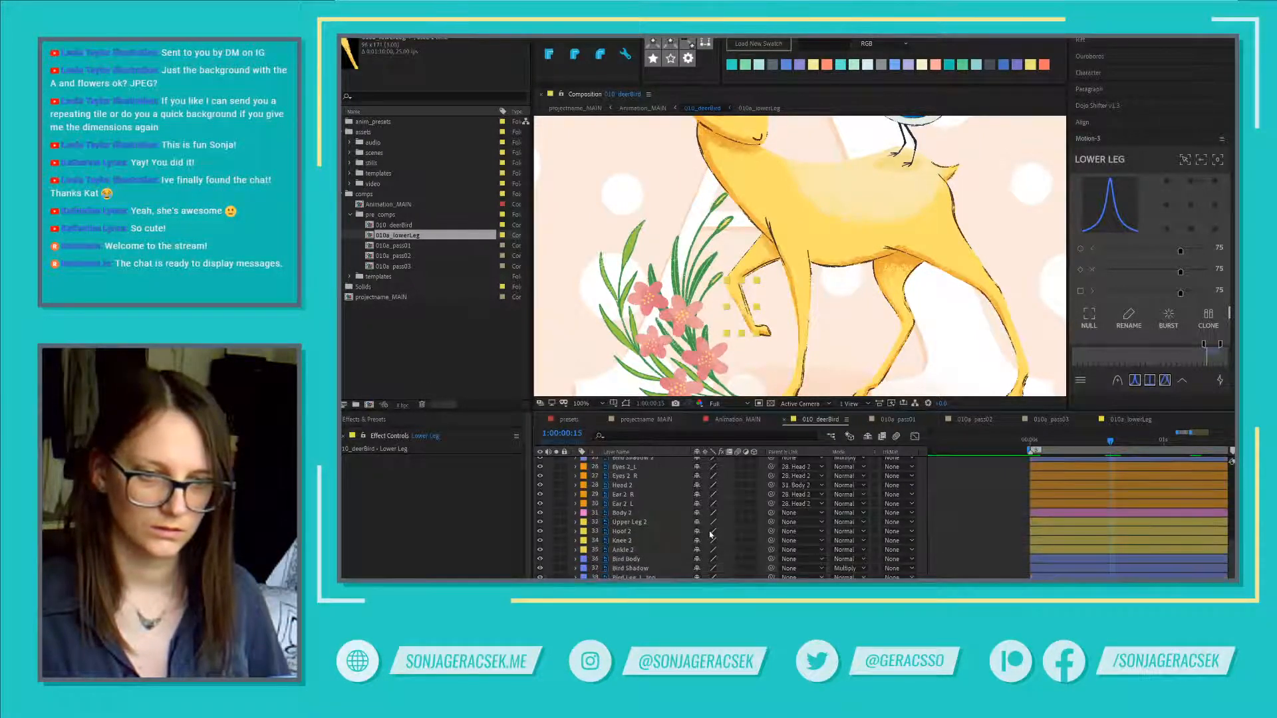
{"action": "scroll", "coordinate": [710, 534], "scroll_direction": "up", "scroll_amount": 3}
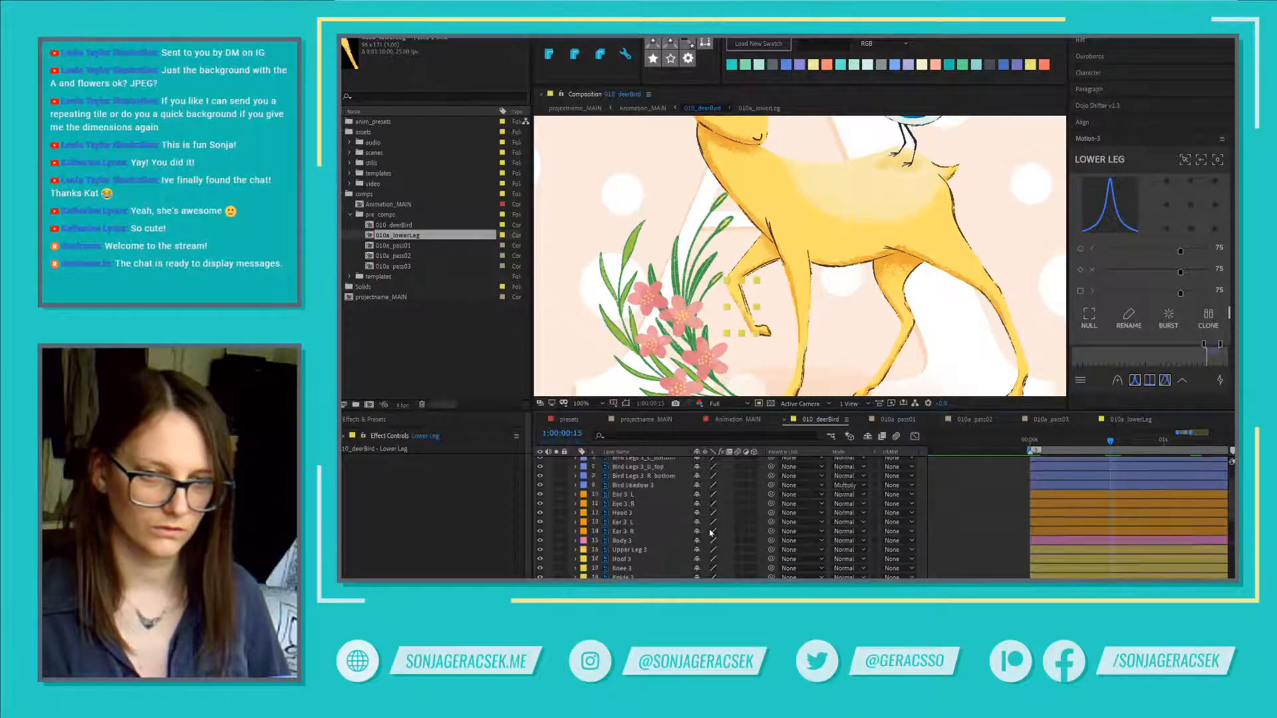
{"action": "scroll", "coordinate": [710, 532], "scroll_direction": "down", "scroll_amount": 9}
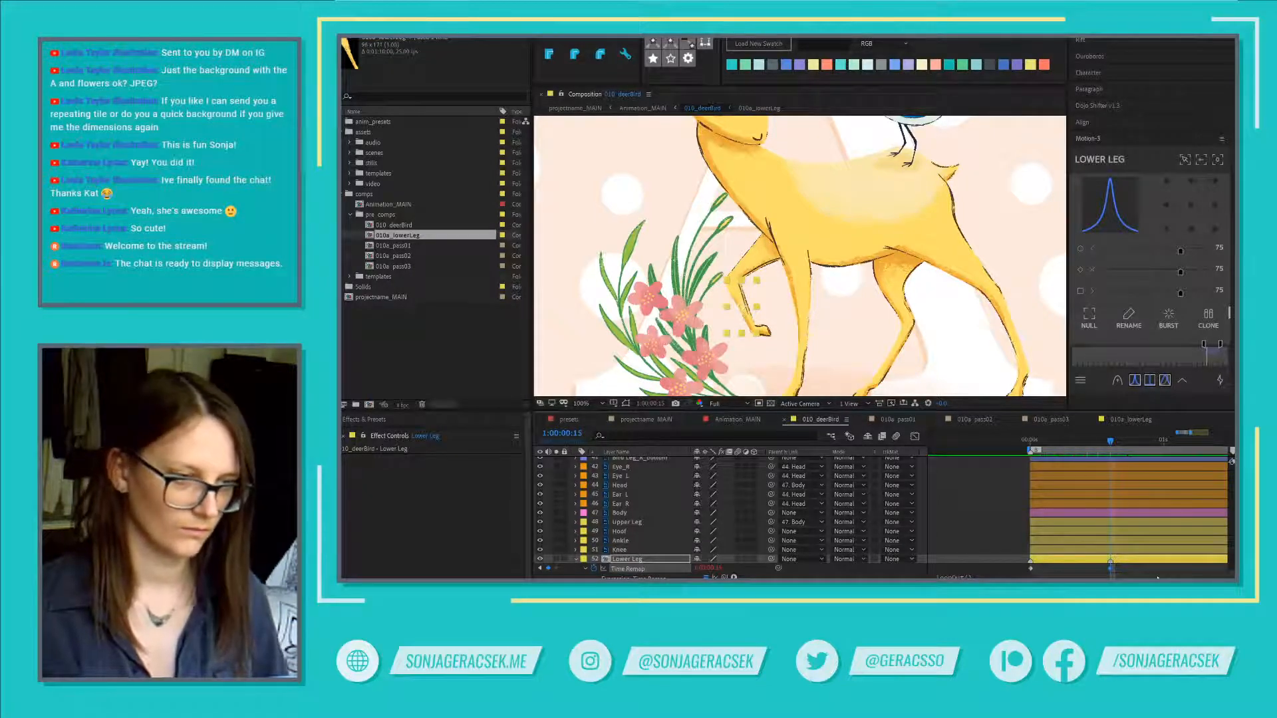
Step: Add a Time Remap keyframe to Lower Leg at 1:00:00:14, delete the one at 1:00:00:15 and return to the start
{"action": "key", "text": "Page_Up"}
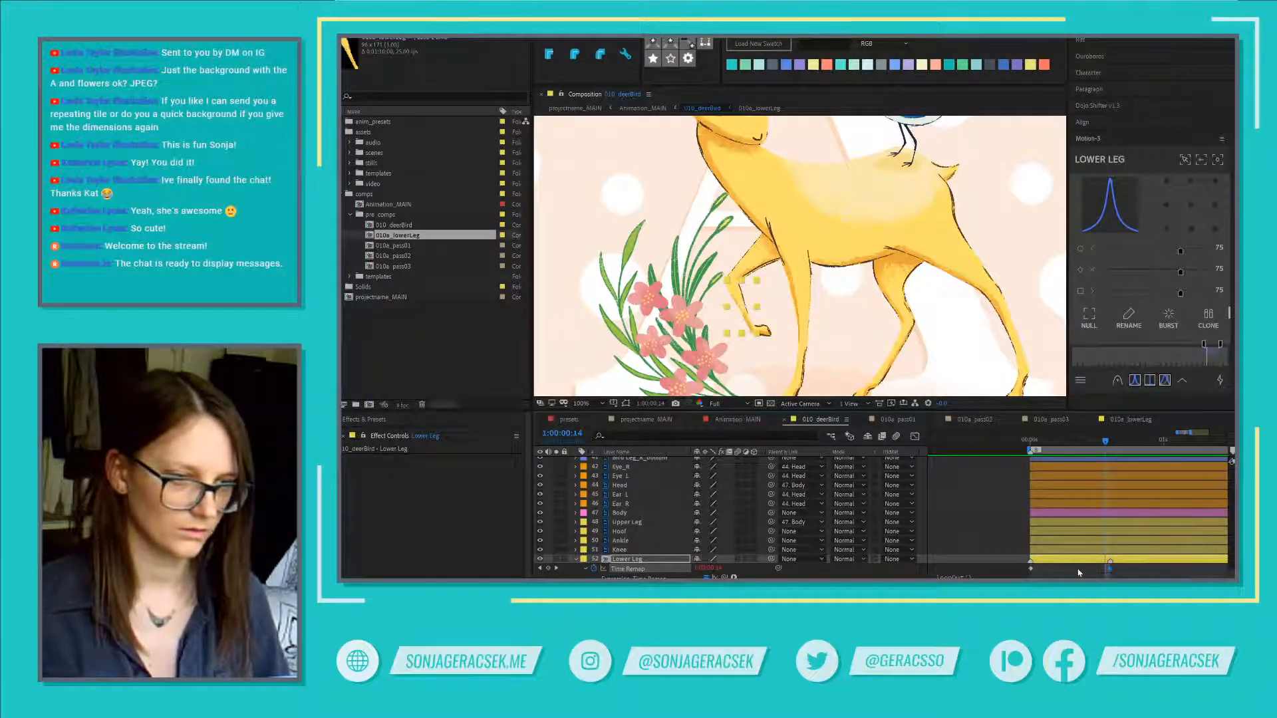
{"action": "left_click", "coordinate": [547, 568]}
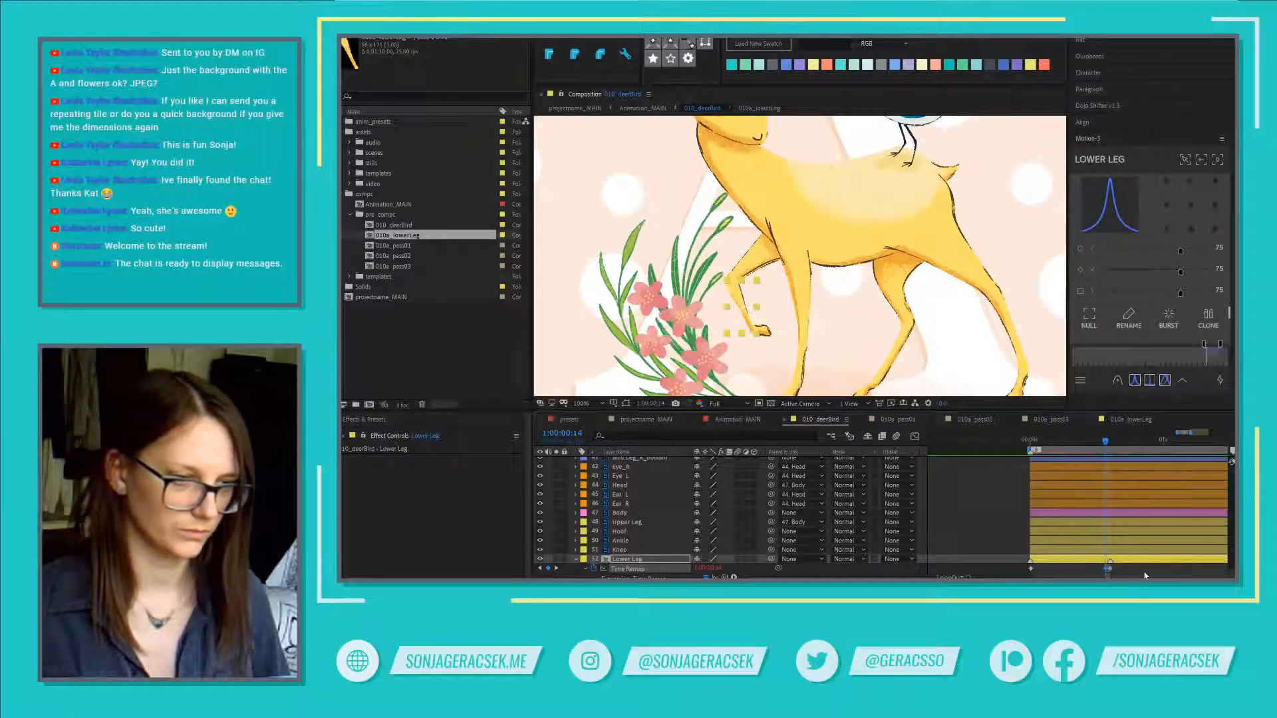
{"action": "left_click", "coordinate": [1109, 568]}
{"action": "key", "text": "Delete"}
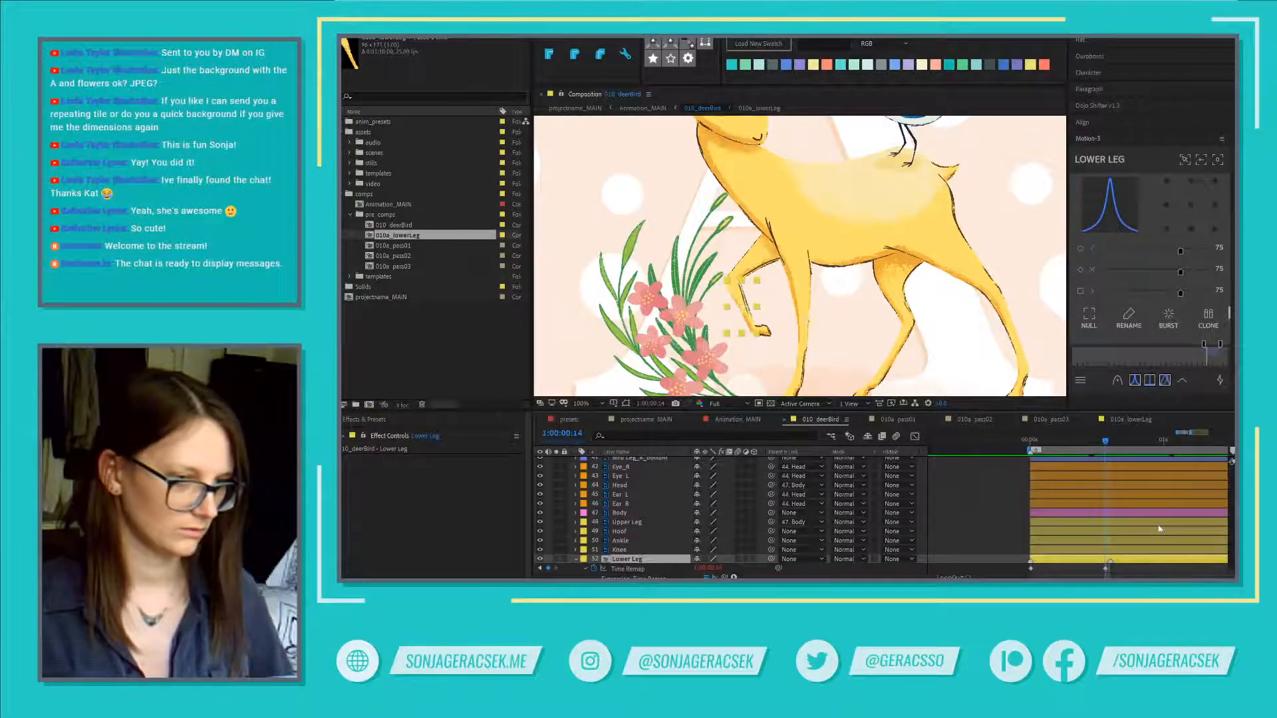
{"action": "left_click", "coordinate": [1110, 442]}
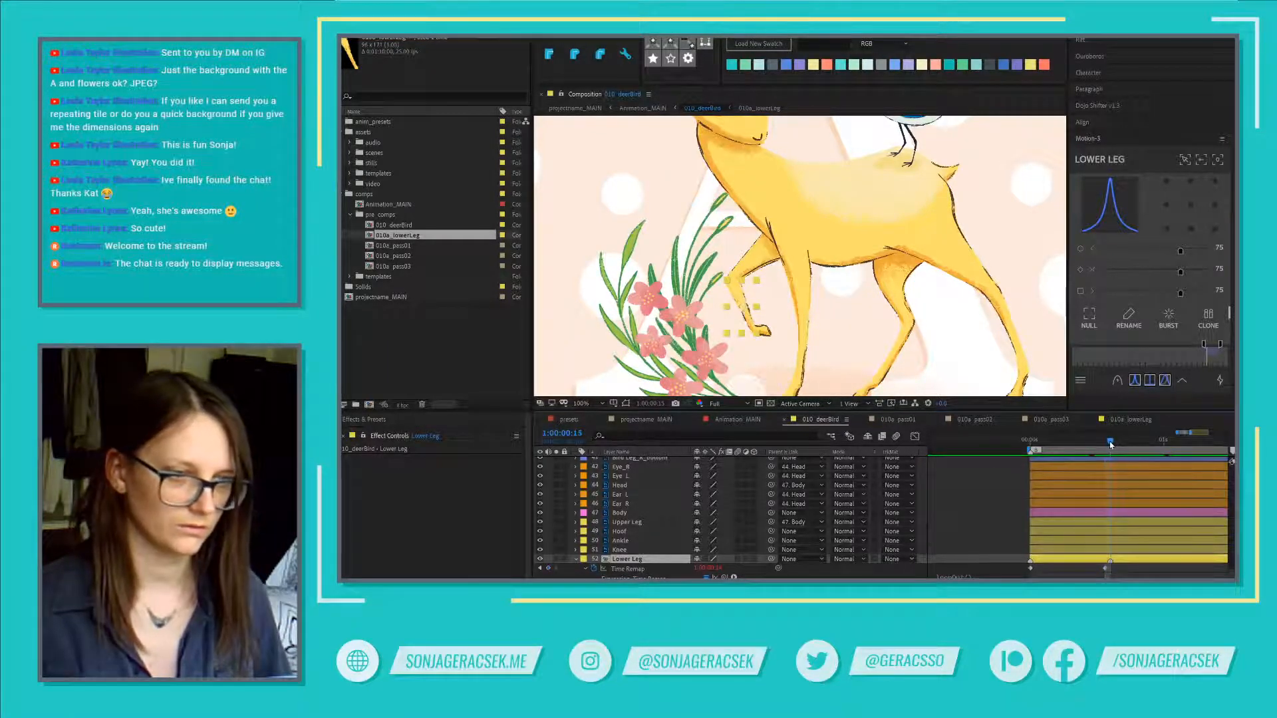
{"action": "key", "text": "Home"}
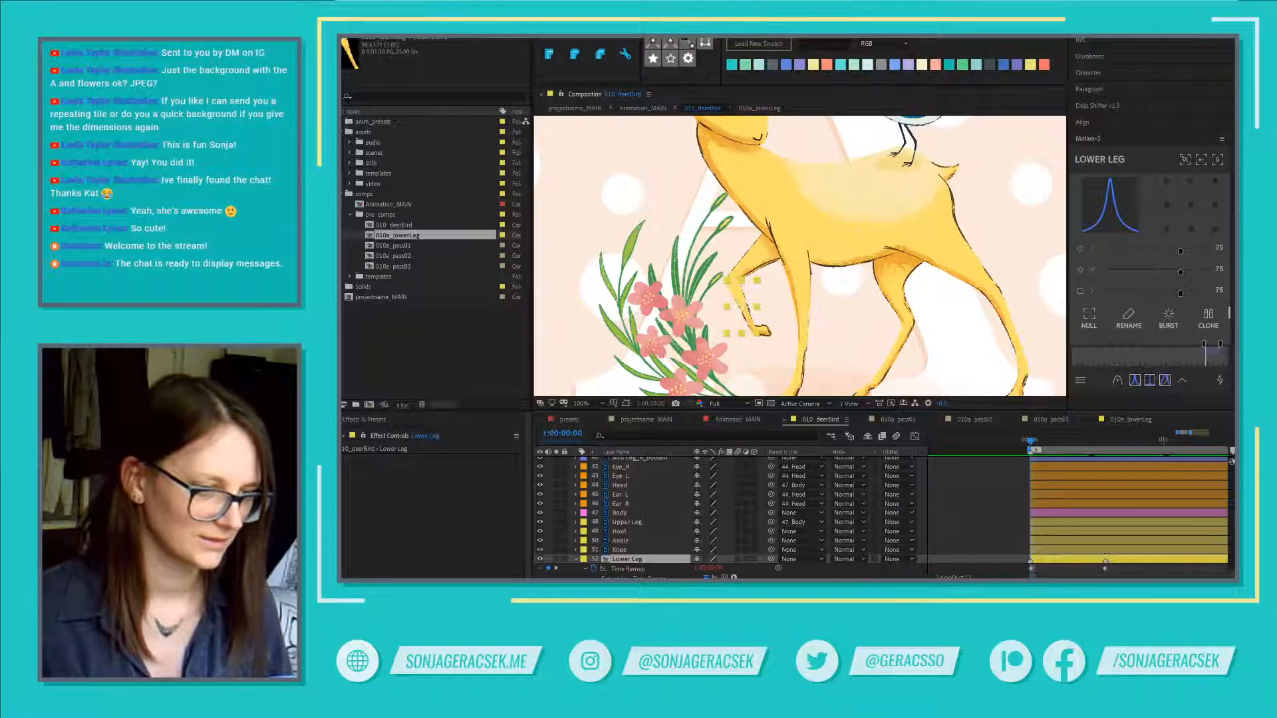
Step: Open the 010a_lowerLeg pre-comp and shorten its work area to end where Lower Leg 3 ends
{"action": "double_click", "coordinate": [1138, 564]}
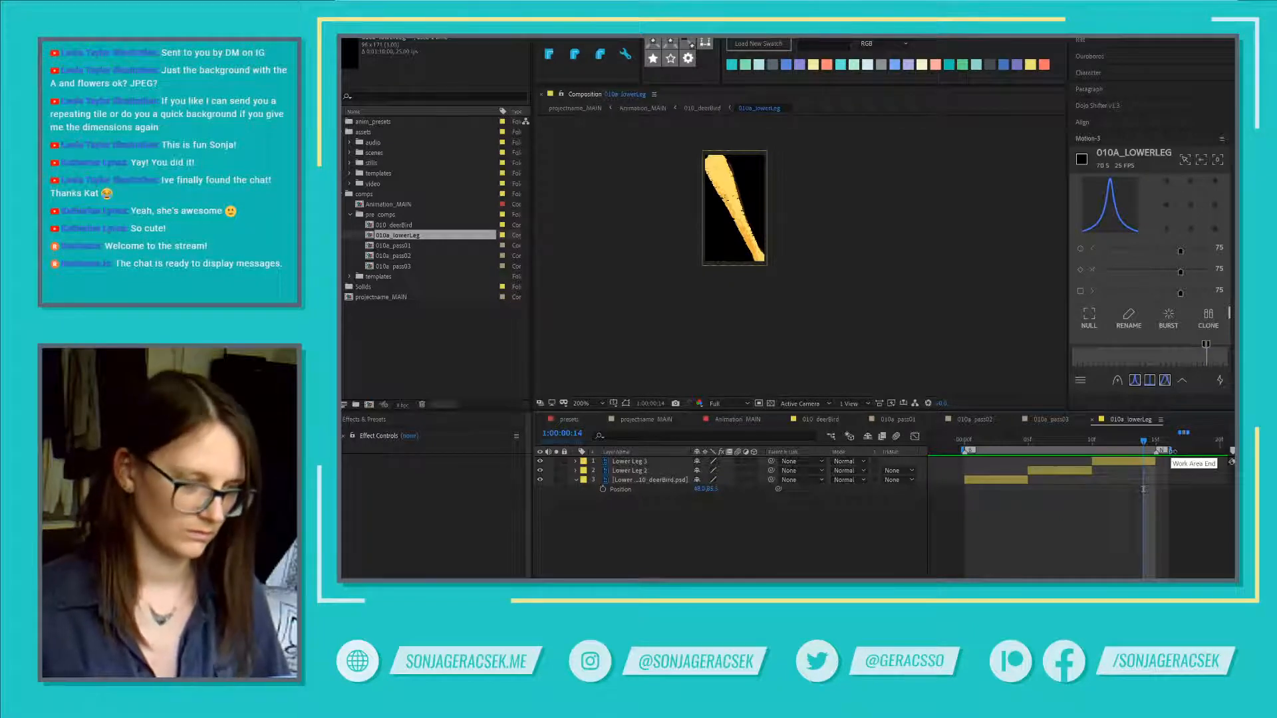
{"action": "left_click_drag", "start_coordinate": [1171, 451], "coordinate": [1157, 451]}
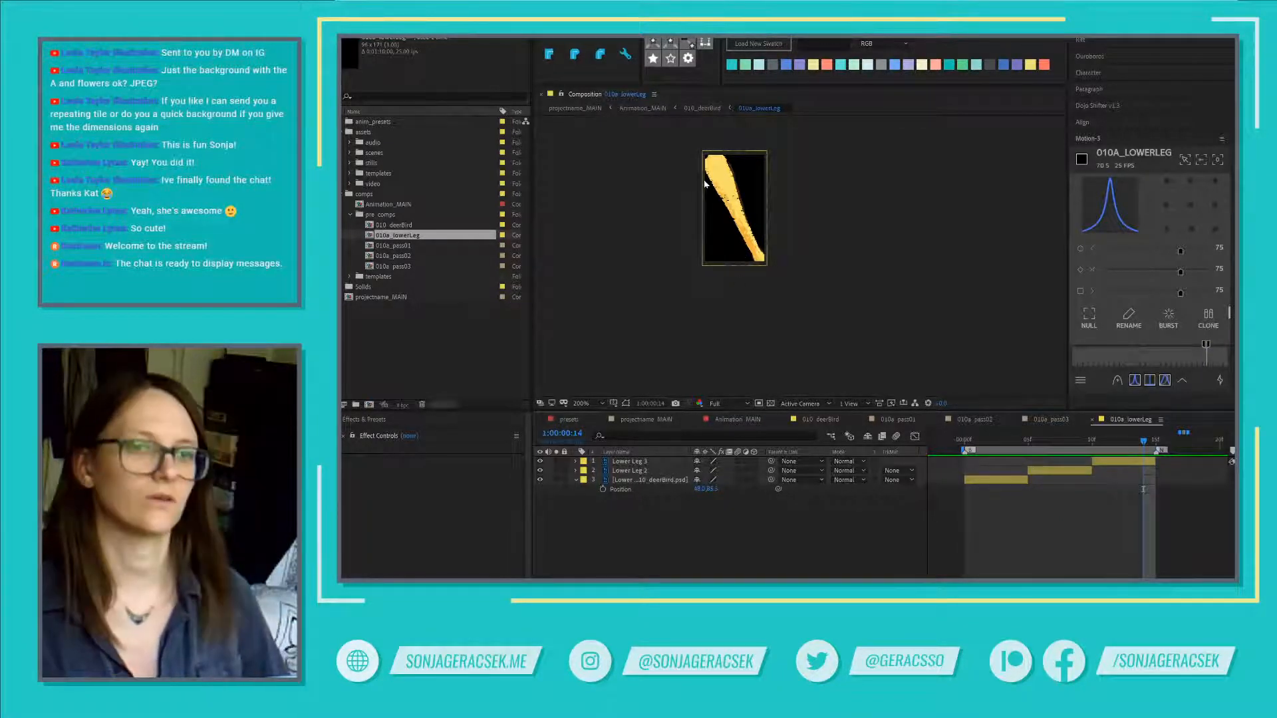
Step: Lock the aspect ratio of the 010a_lowerLeg composition and set its width to 100 px
{"action": "left_click", "coordinate": [756, 156]}
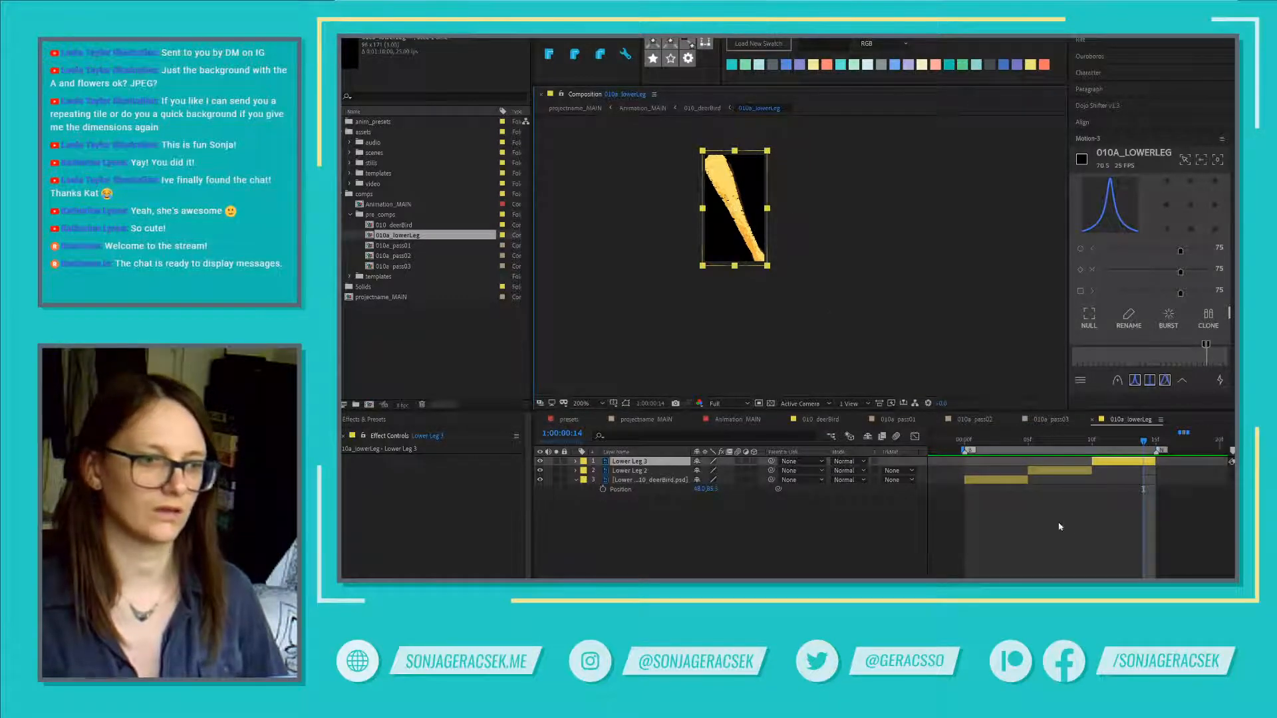
{"action": "right_click", "coordinate": [1095, 557]}
{"action": "left_click", "coordinate": [1130, 473]}
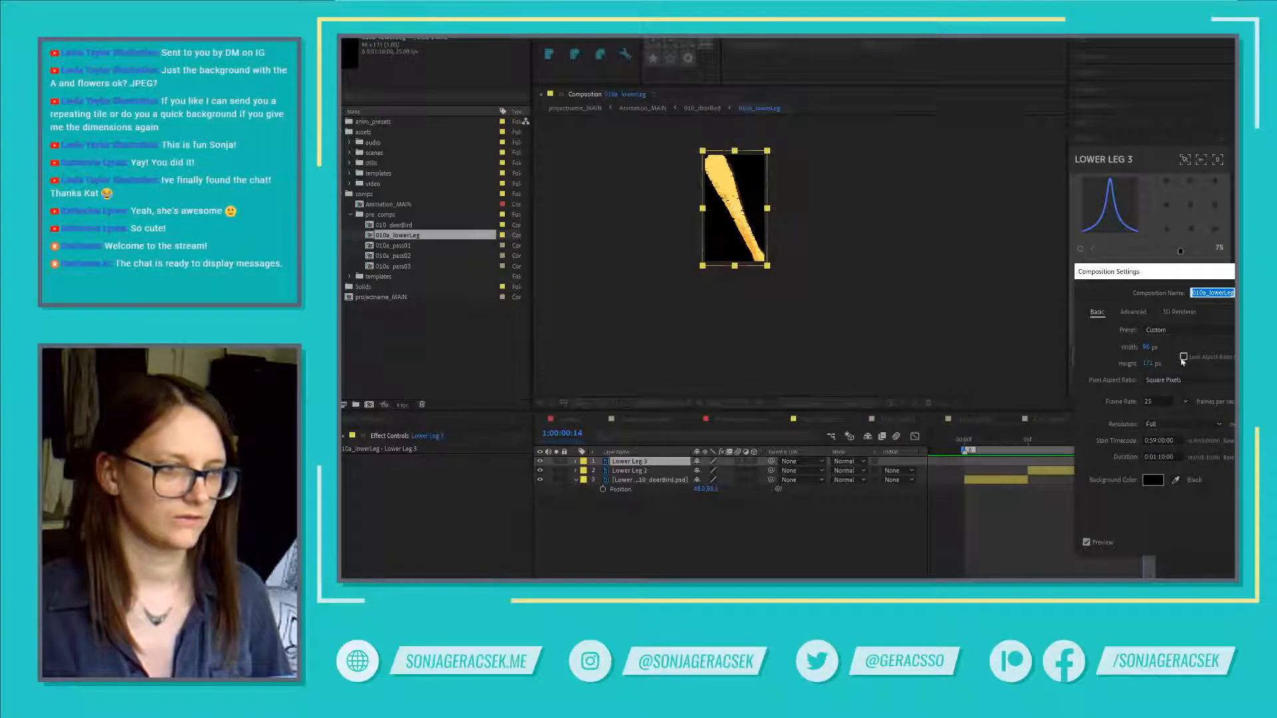
{"action": "left_click", "coordinate": [1183, 357]}
{"action": "left_click", "coordinate": [1147, 347]}
{"action": "type", "text": "96"}
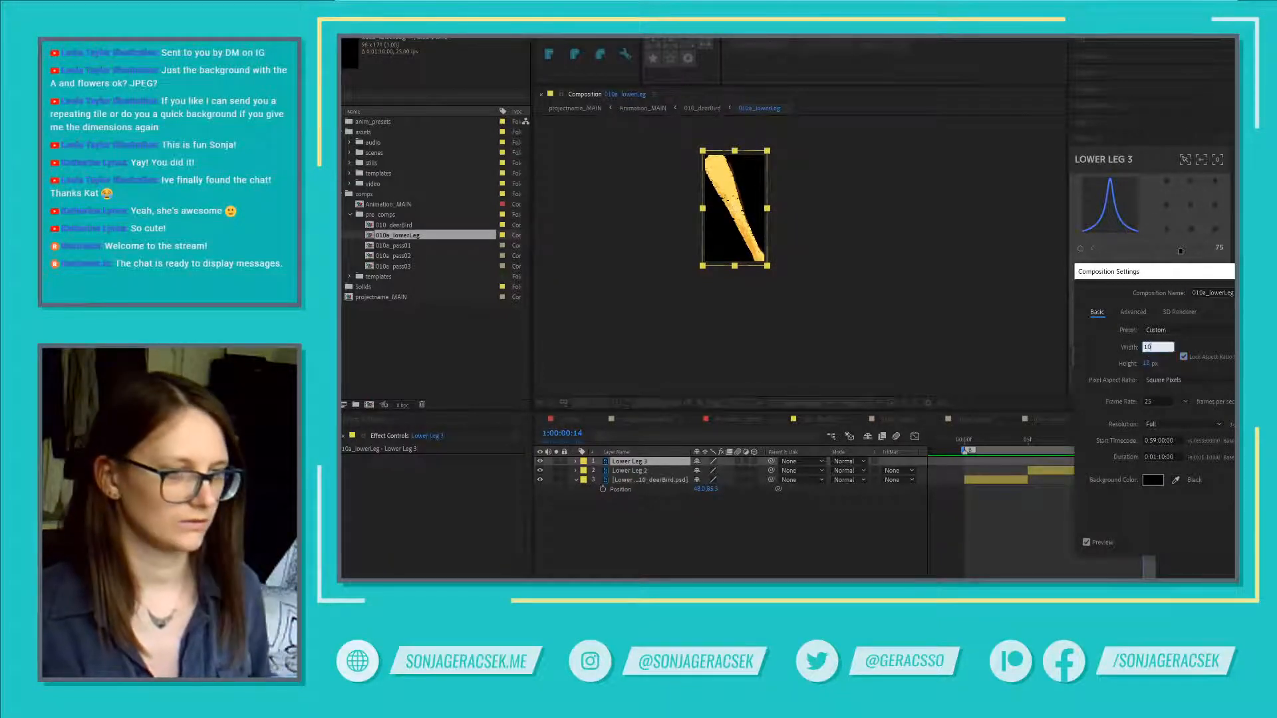
{"action": "key", "text": "Return"}
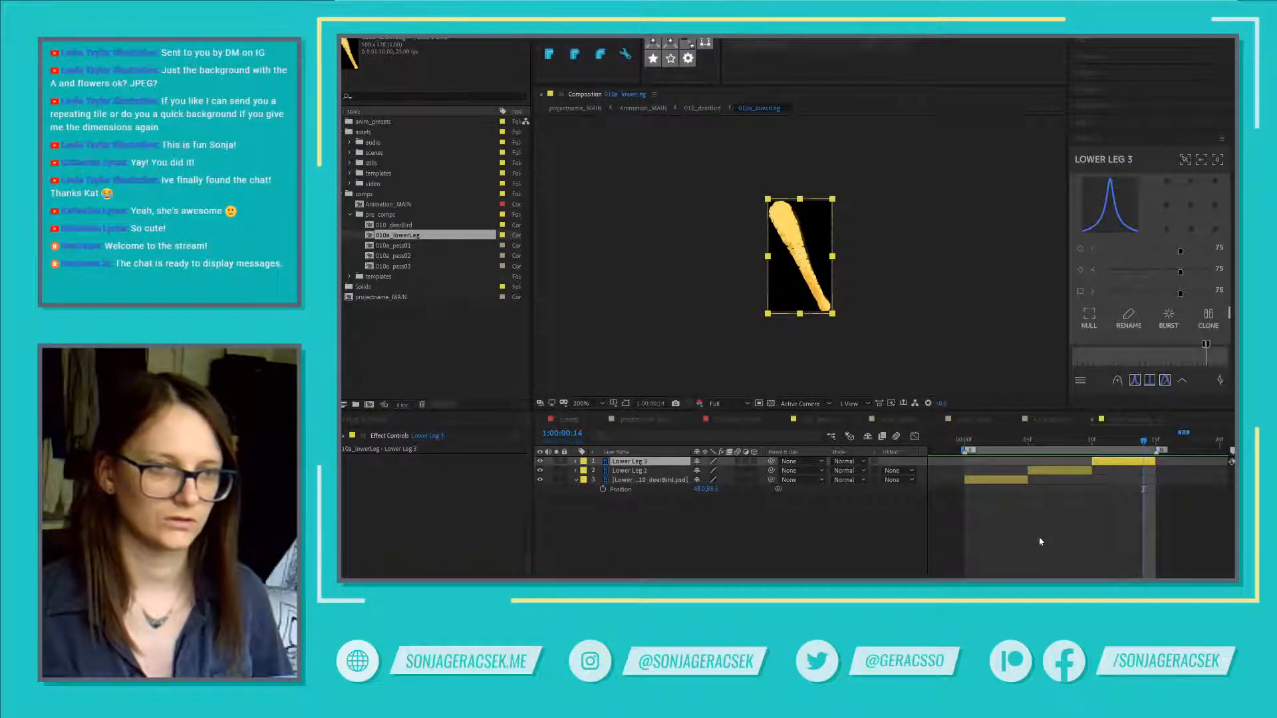
Step: Enlarge the 010a_lowerLeg composition to a width of 110 px
{"action": "right_click", "coordinate": [1039, 440]}
{"action": "left_click", "coordinate": [1077, 460]}
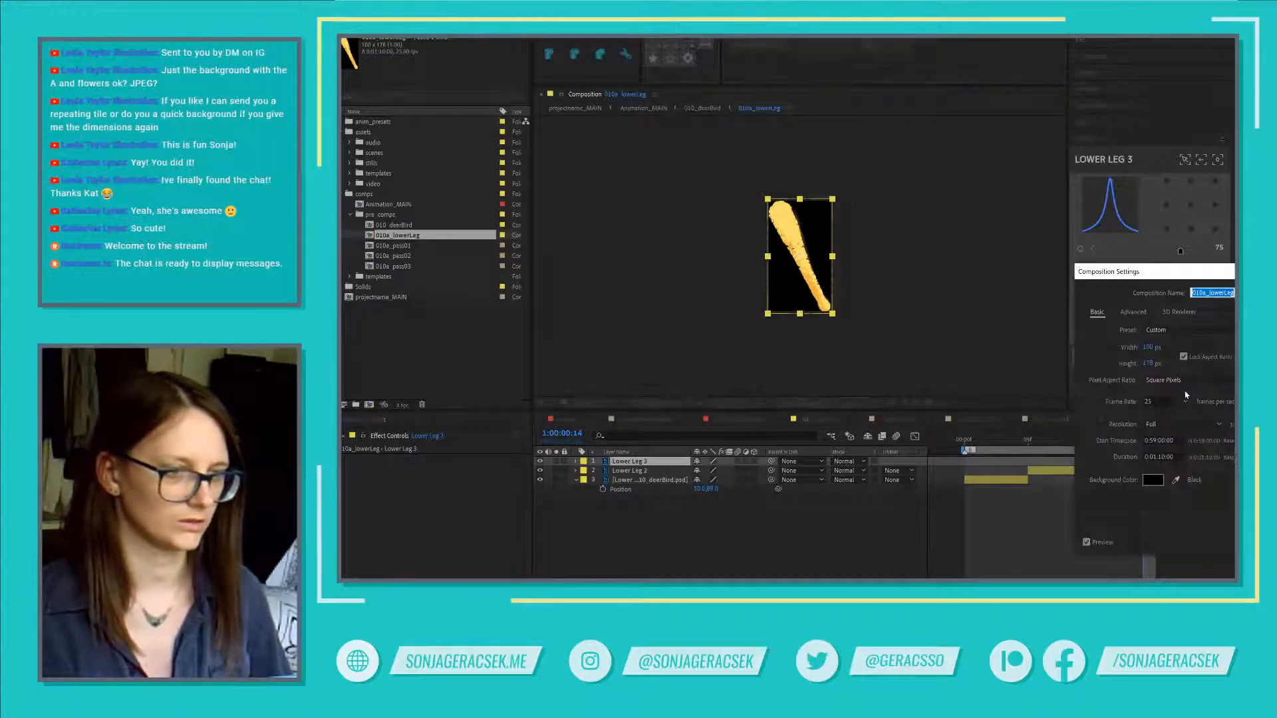
{"action": "left_click", "coordinate": [1149, 347]}
{"action": "type", "text": "110"}
{"action": "key", "text": "Return"}
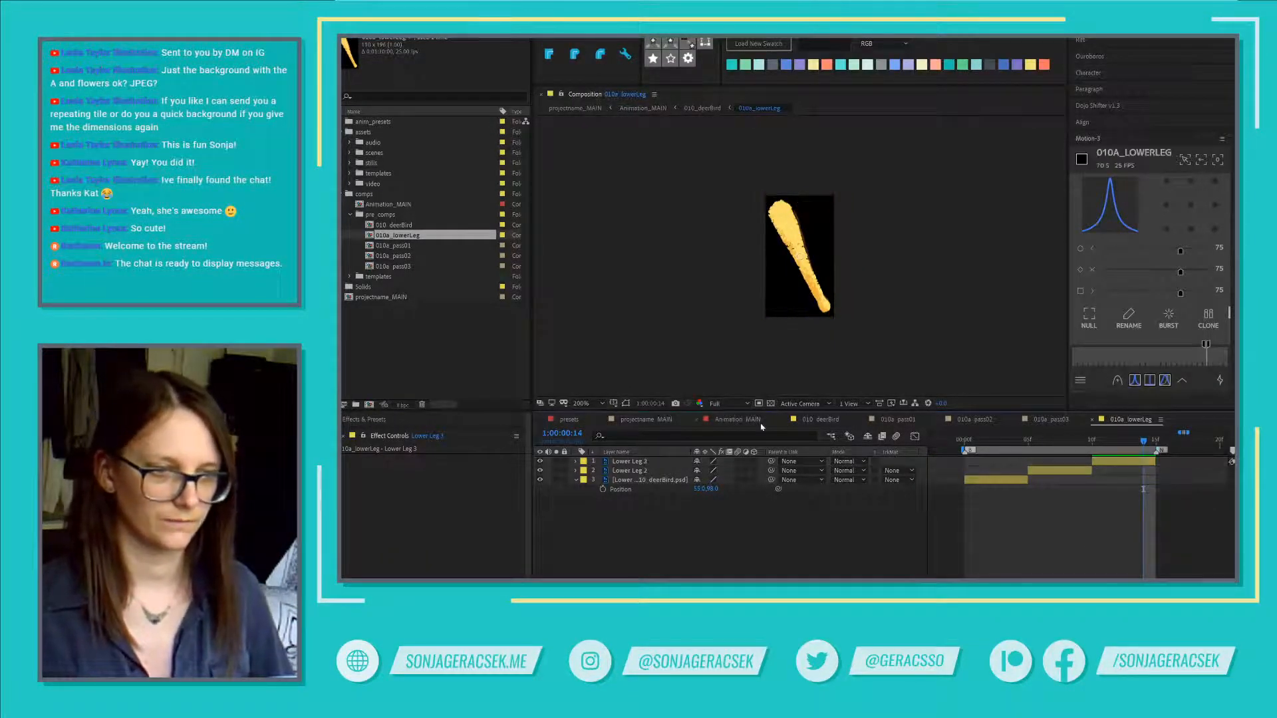
Step: Return to the 010_deerBird composition and preview the looping lower leg
{"action": "left_click", "coordinate": [802, 419]}
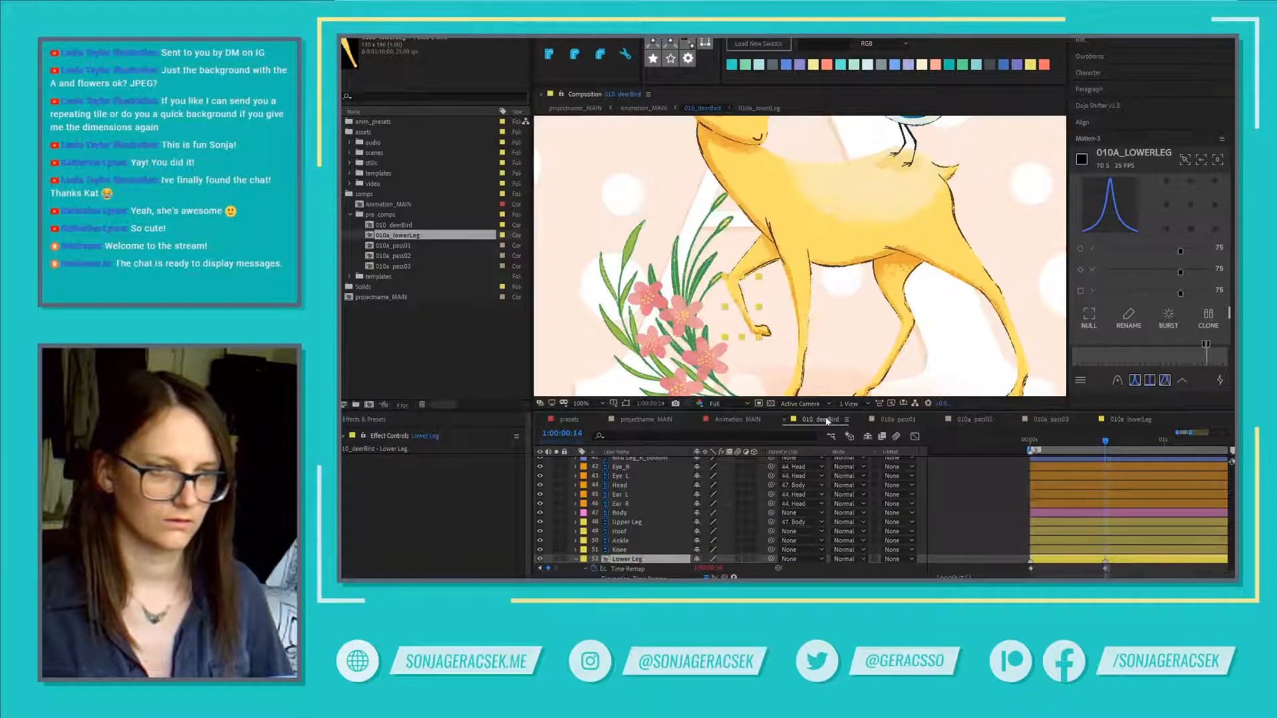
{"action": "key", "text": "space"}
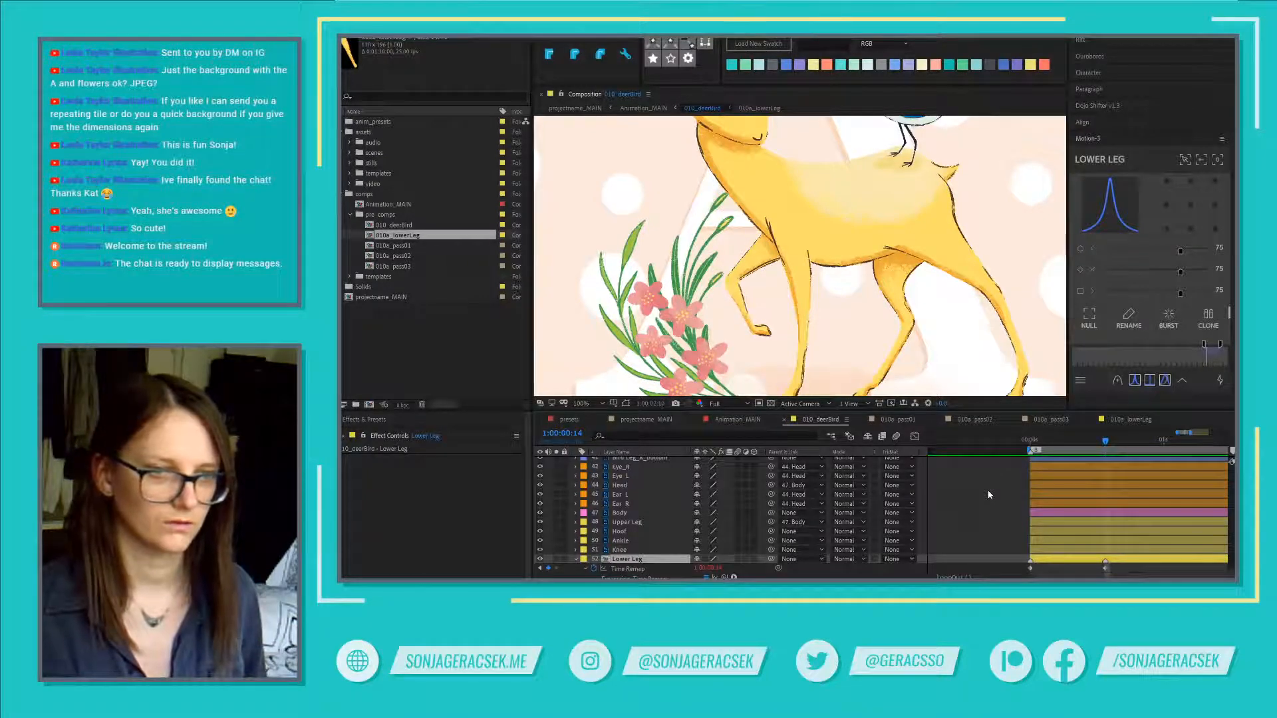
{"action": "key", "text": "space"}
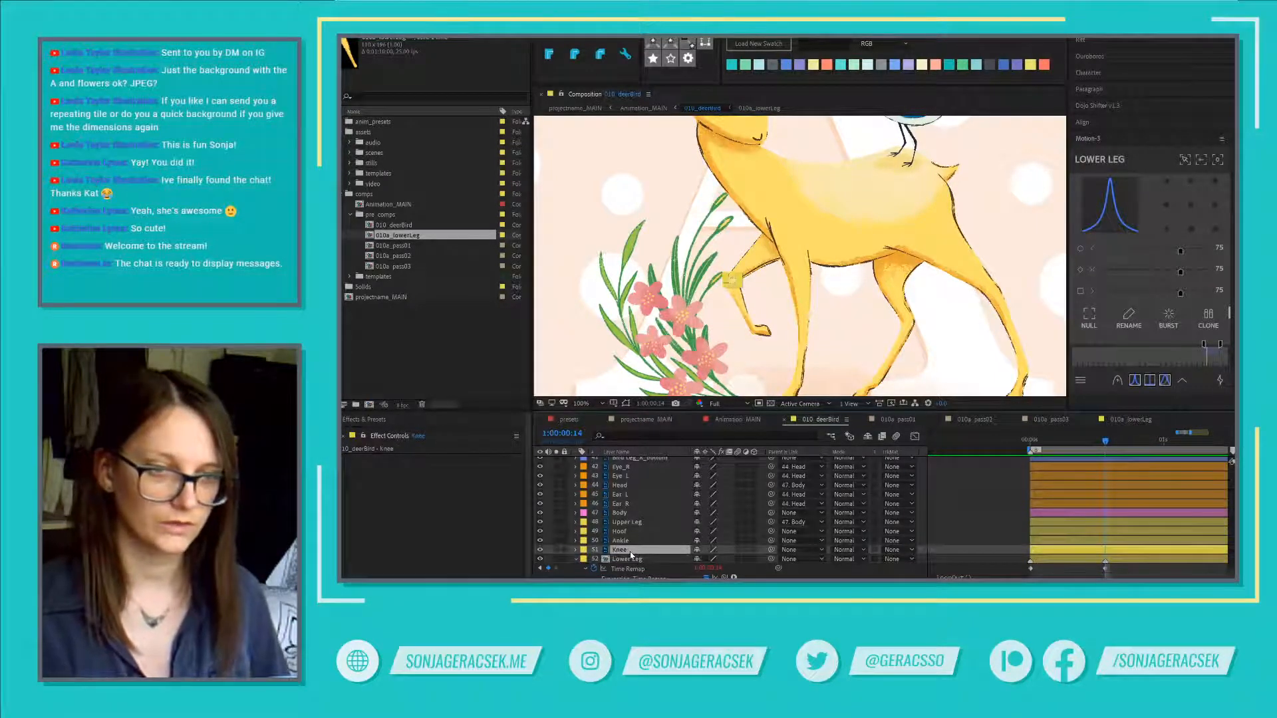
Step: Examine how the Lower Leg and Knee layers join at the knee of the deer's raised front leg
{"action": "left_click", "coordinate": [637, 560]}
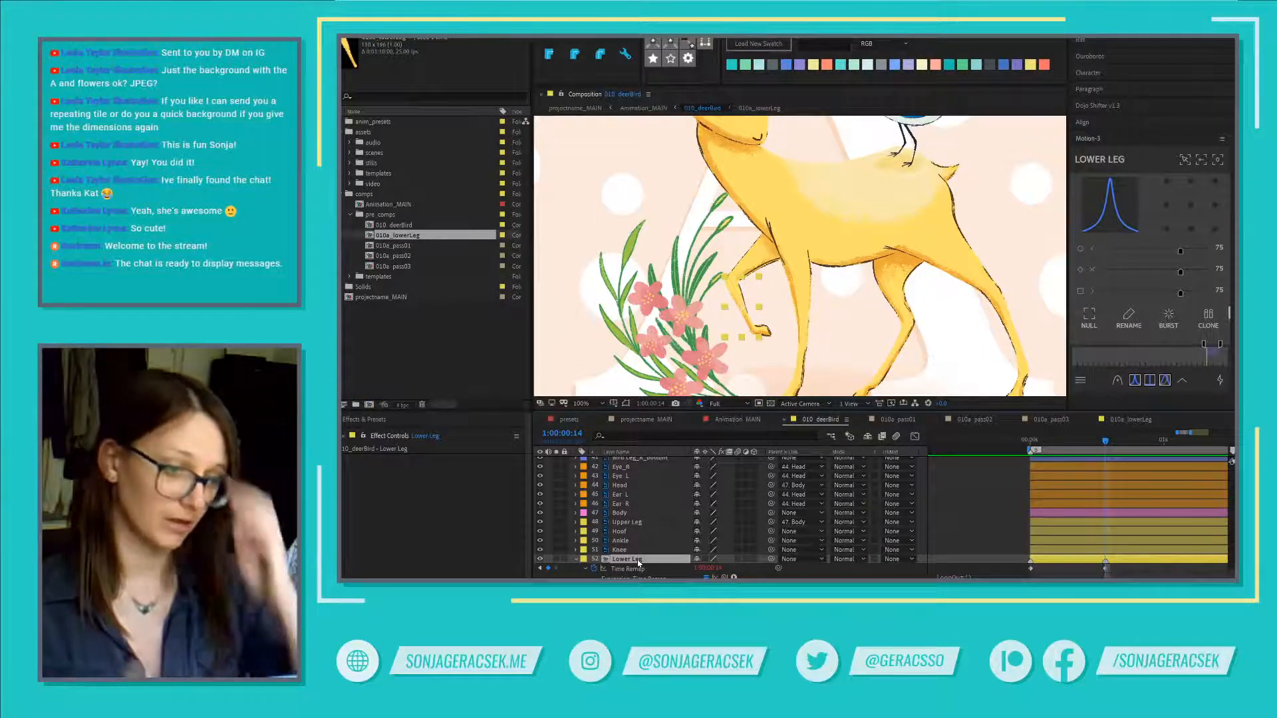
{"action": "left_click", "coordinate": [613, 550]}
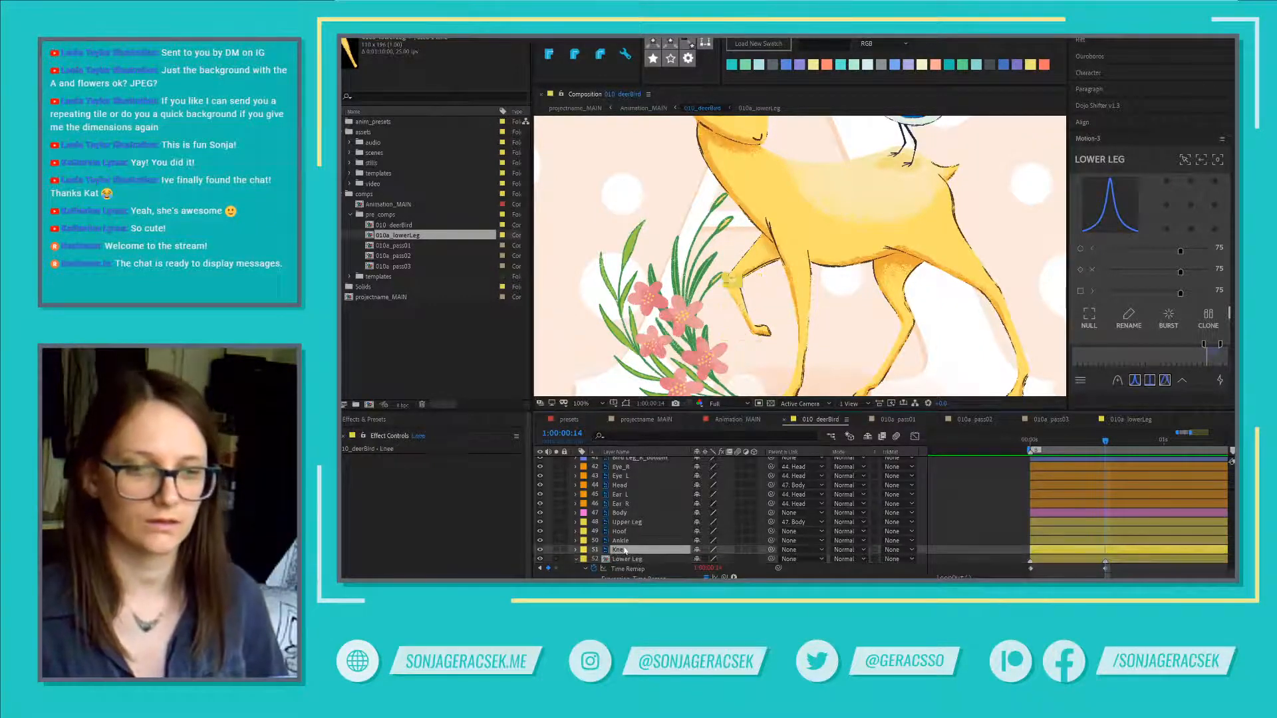
{"action": "left_click", "coordinate": [652, 563]}
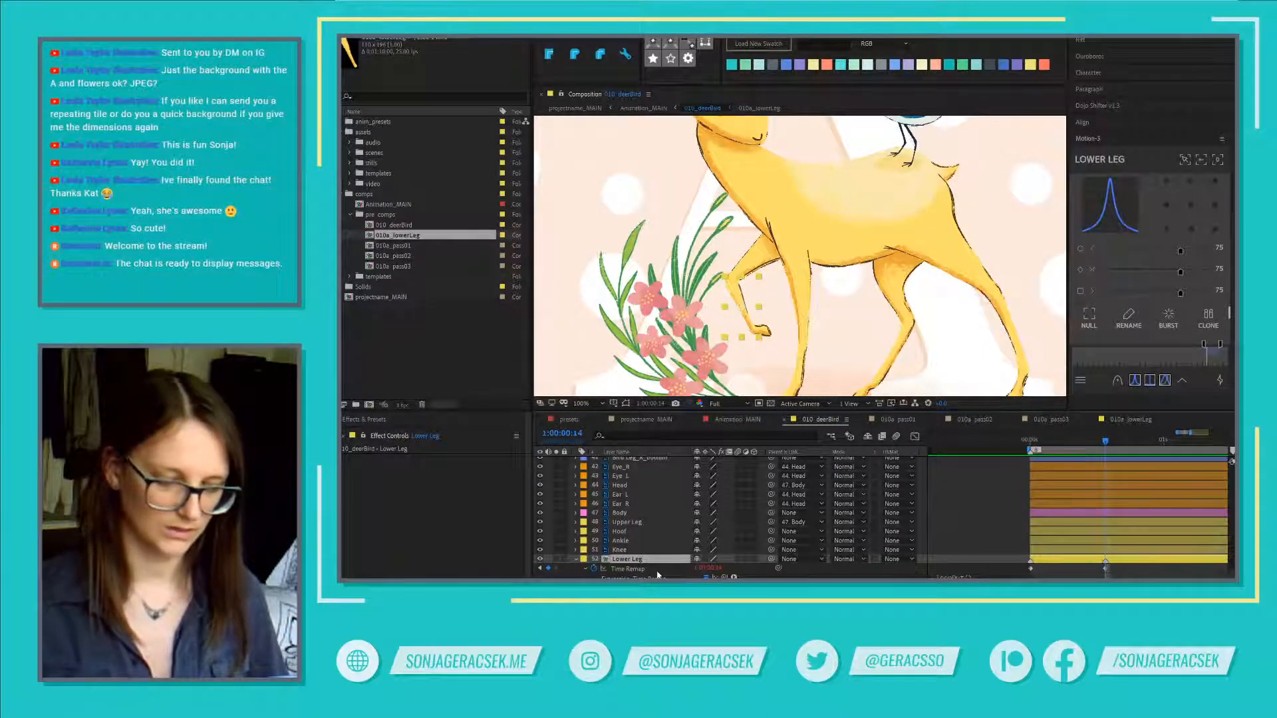
{"action": "scroll", "coordinate": [727, 325], "scroll_direction": "up", "scroll_amount": 4}
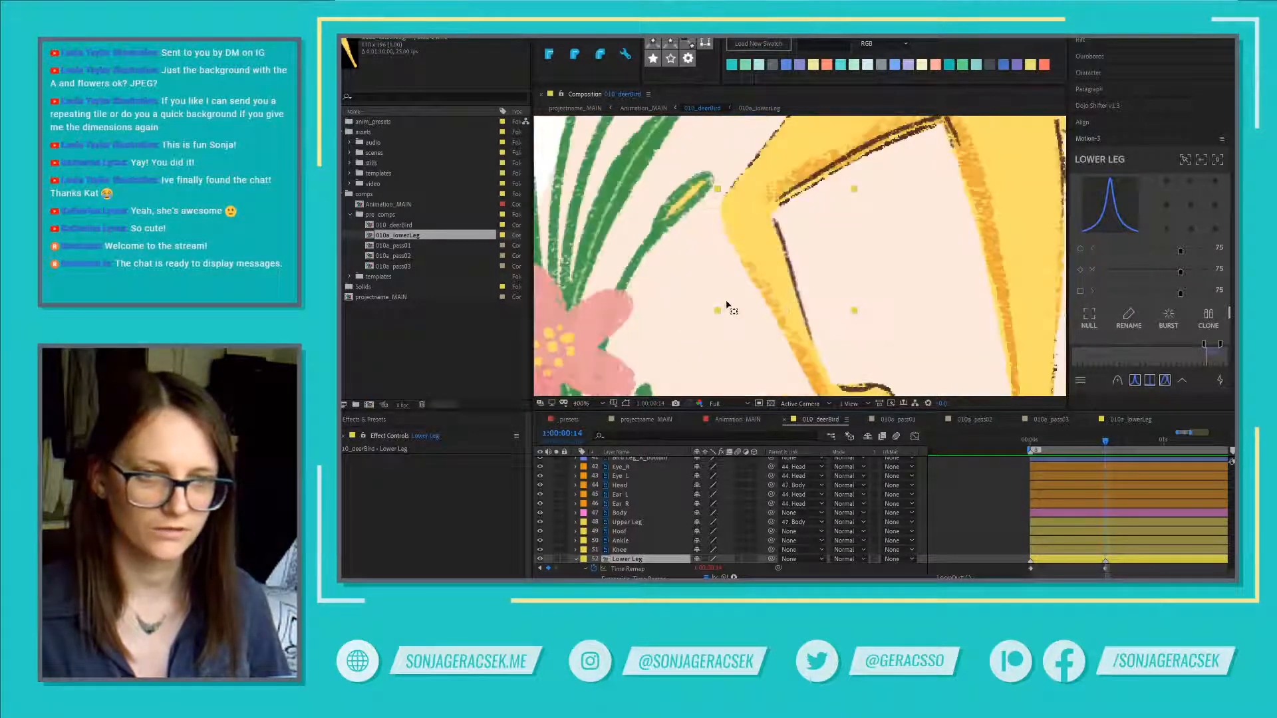
{"action": "left_click", "coordinate": [788, 311]}
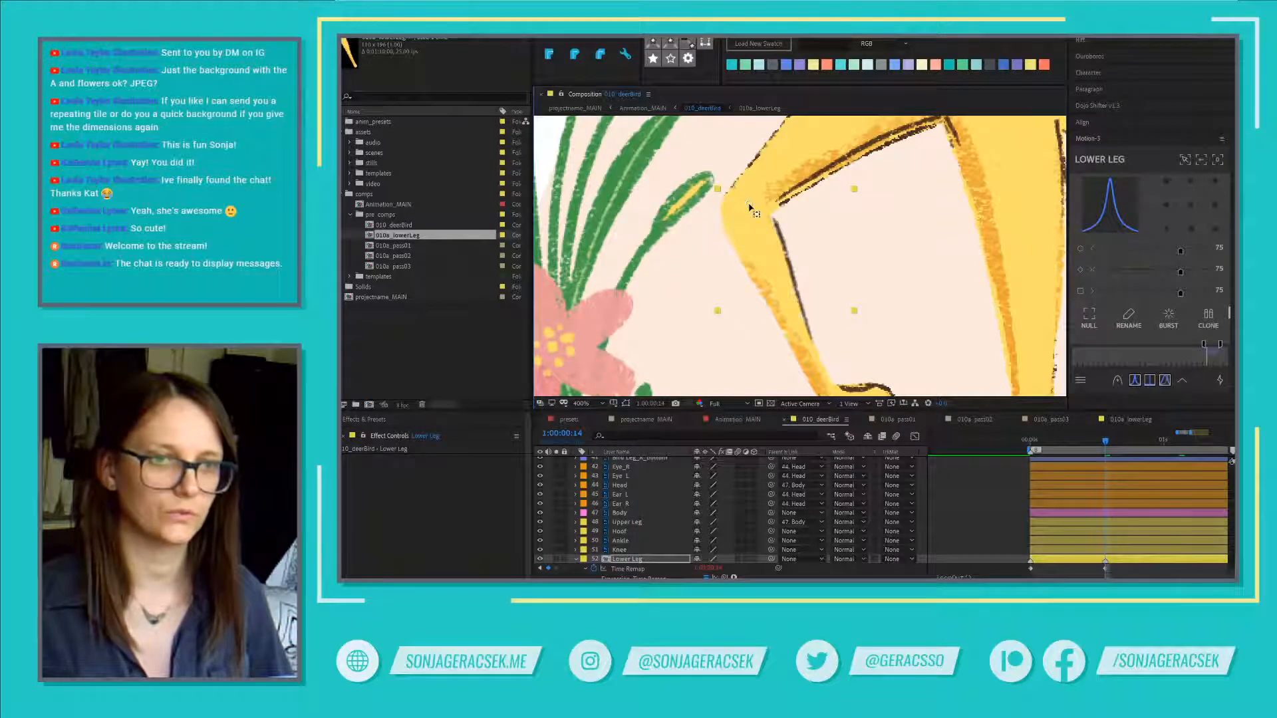
{"action": "scroll", "coordinate": [828, 290], "scroll_direction": "down", "scroll_amount": 3}
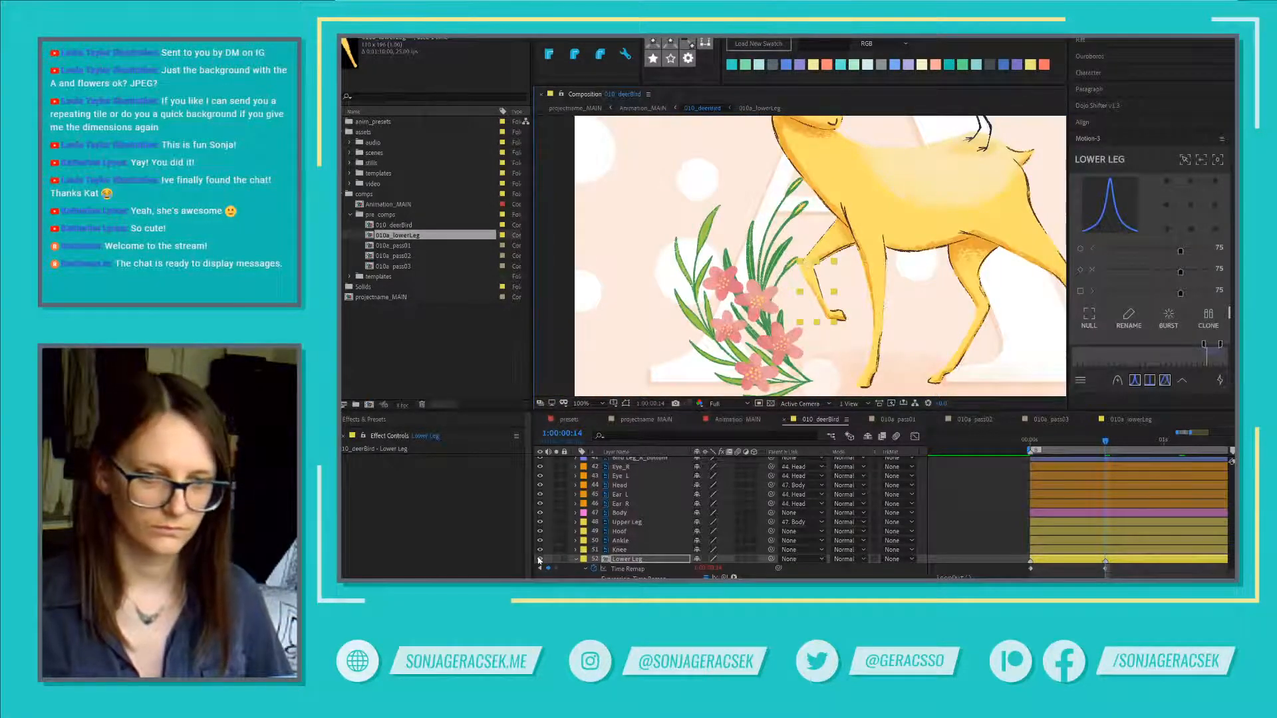
Step: Toggle the Lower Leg layer's visibility repeatedly to compare the raised leg with and without it
{"action": "left_click", "coordinate": [539, 559]}
{"action": "left_click", "coordinate": [540, 559]}
{"action": "left_click", "coordinate": [540, 560]}
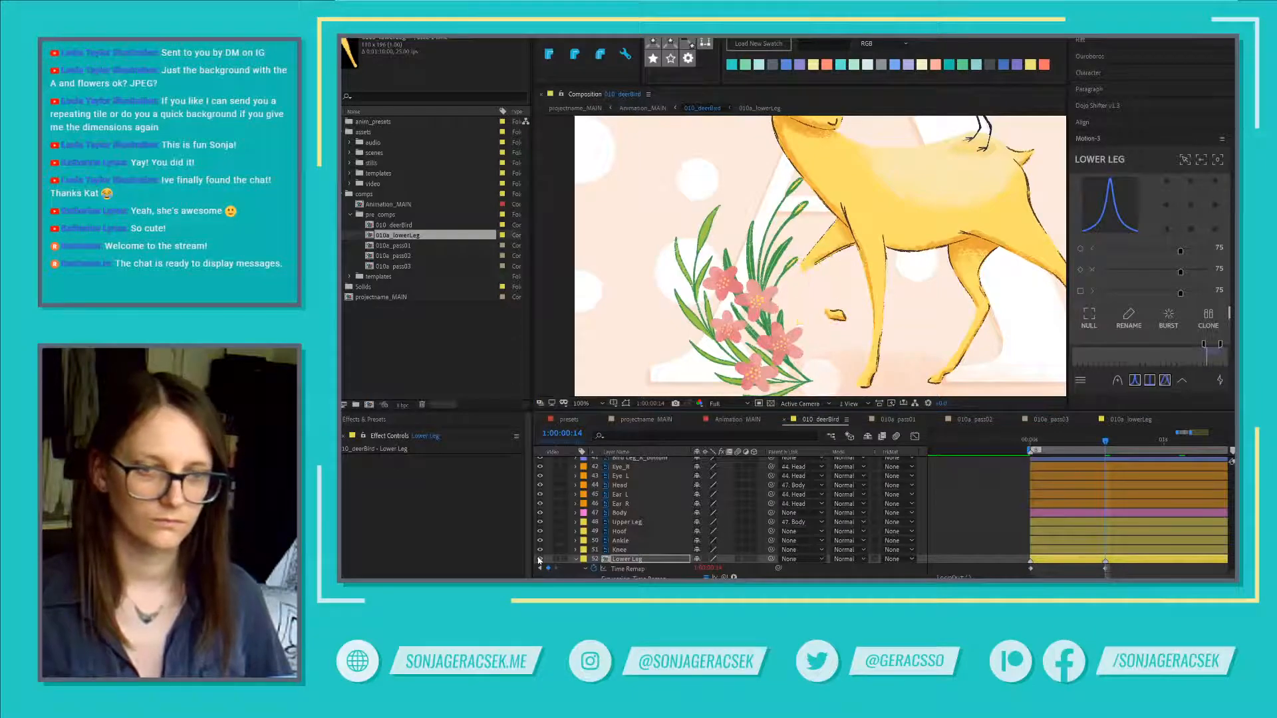
{"action": "left_click", "coordinate": [540, 559]}
{"action": "left_click", "coordinate": [540, 558]}
{"action": "left_click", "coordinate": [540, 559]}
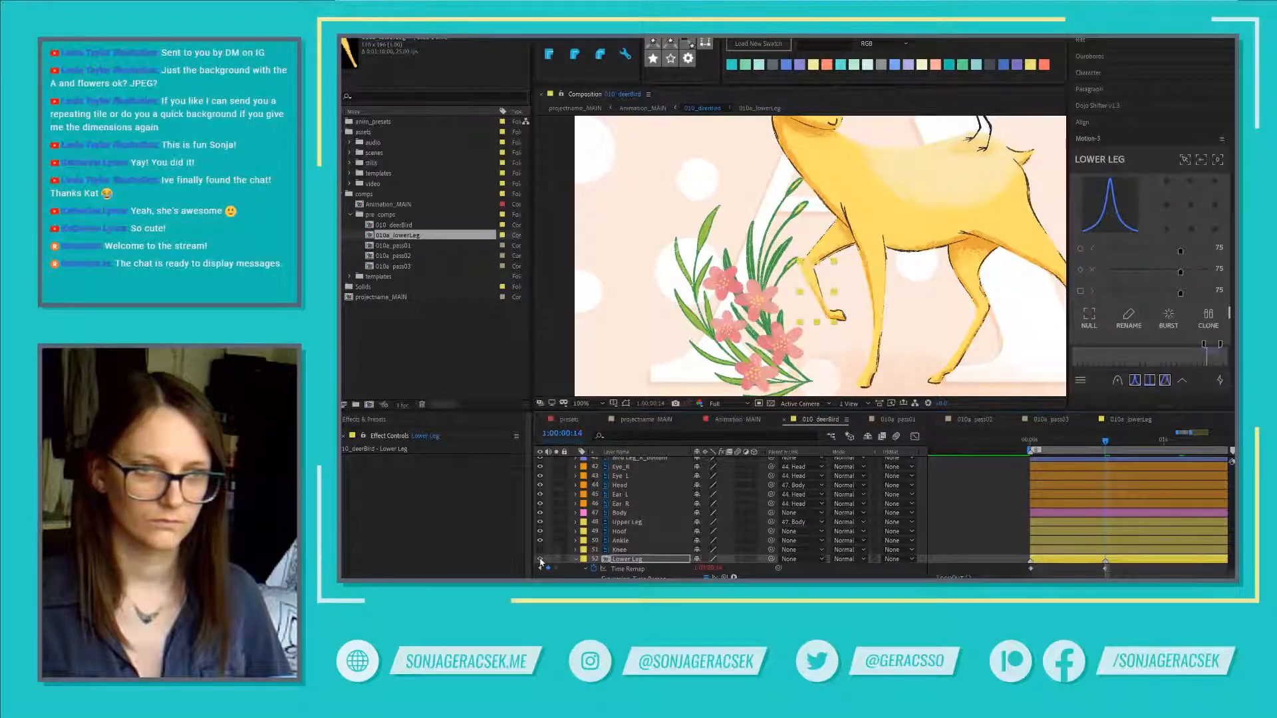
{"action": "left_click", "coordinate": [540, 560]}
{"action": "left_click", "coordinate": [540, 560]}
{"action": "left_click", "coordinate": [540, 559]}
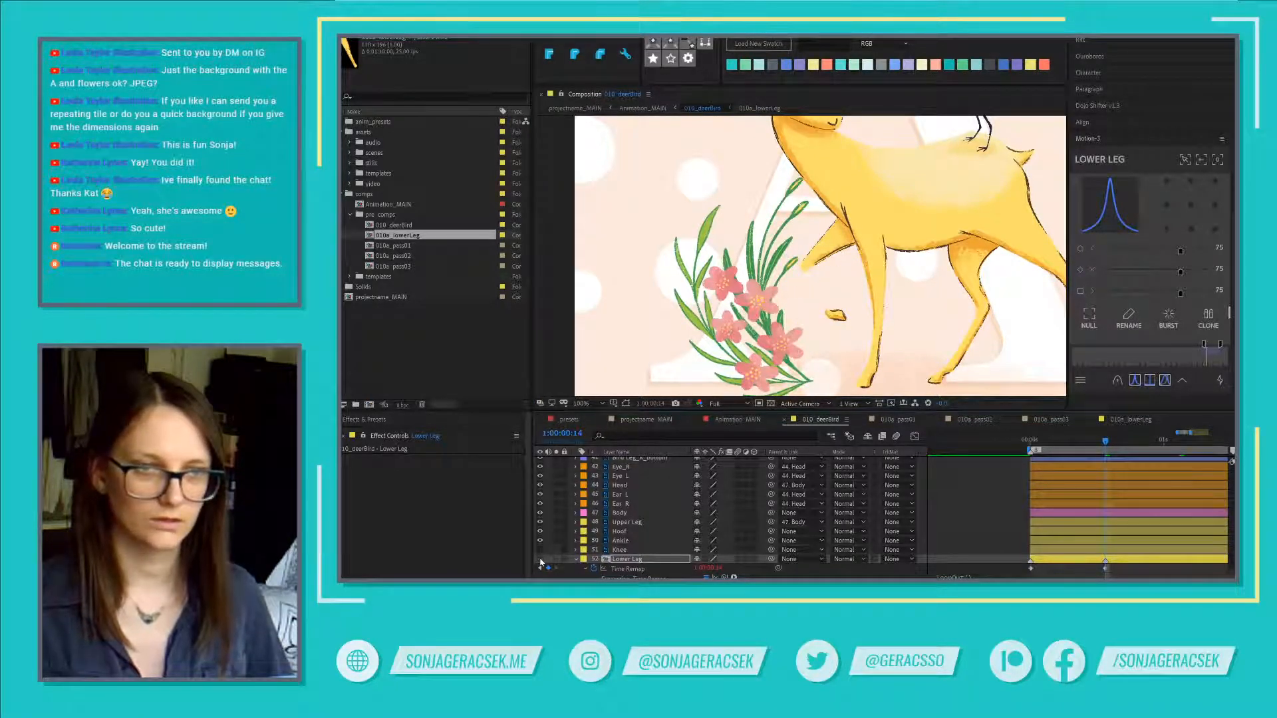
{"action": "left_click", "coordinate": [540, 559]}
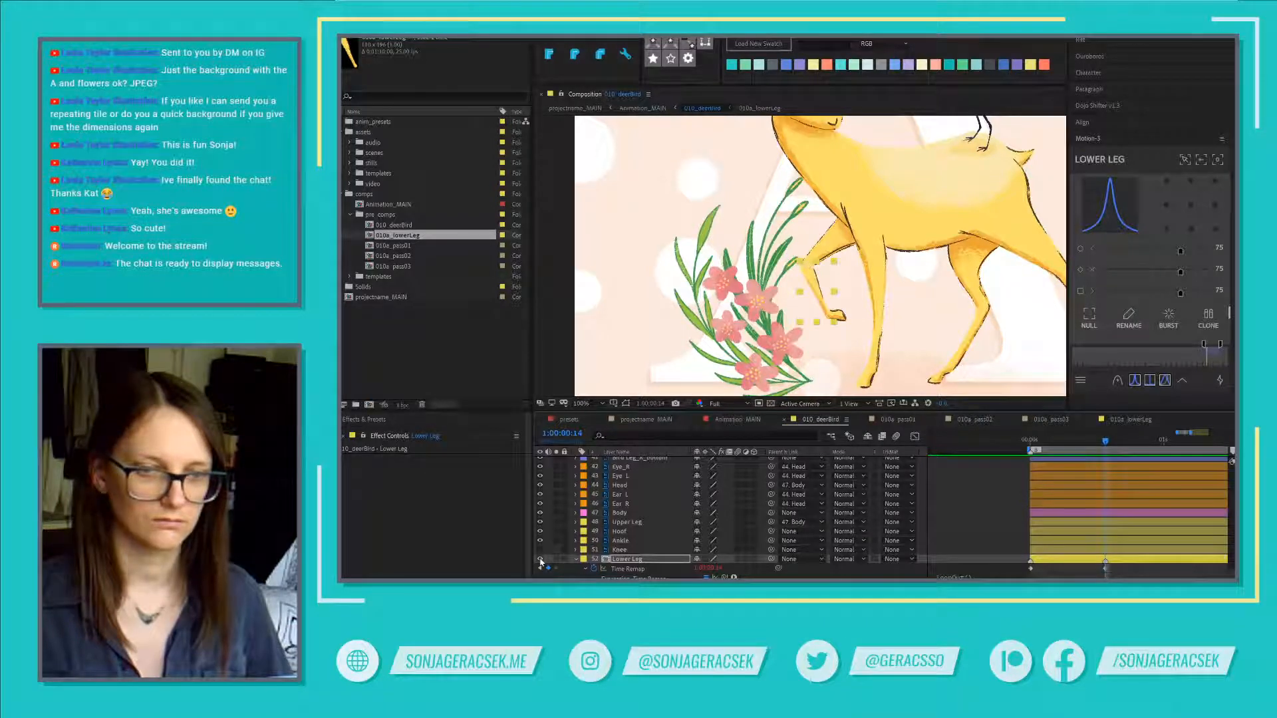
Step: Check which areas of the raised leg the Knee, Ankle and Hoof layers cover
{"action": "left_click", "coordinate": [620, 551]}
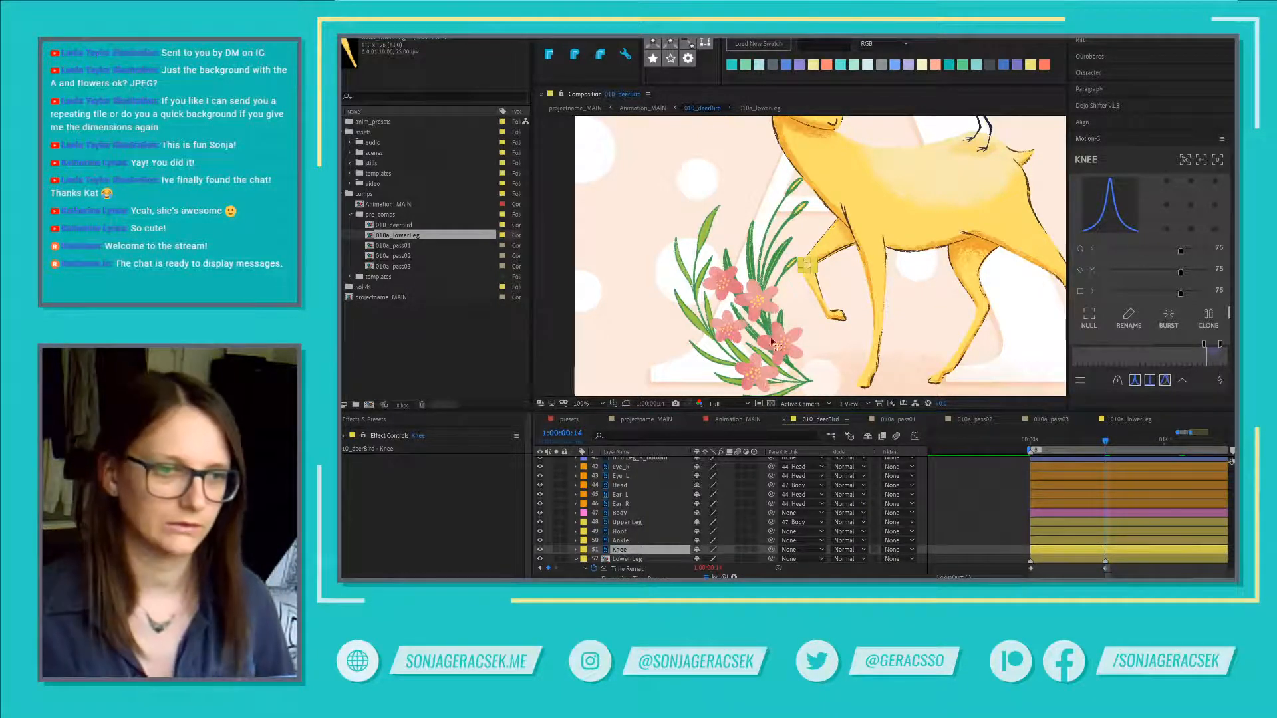
{"action": "left_click", "coordinate": [623, 540]}
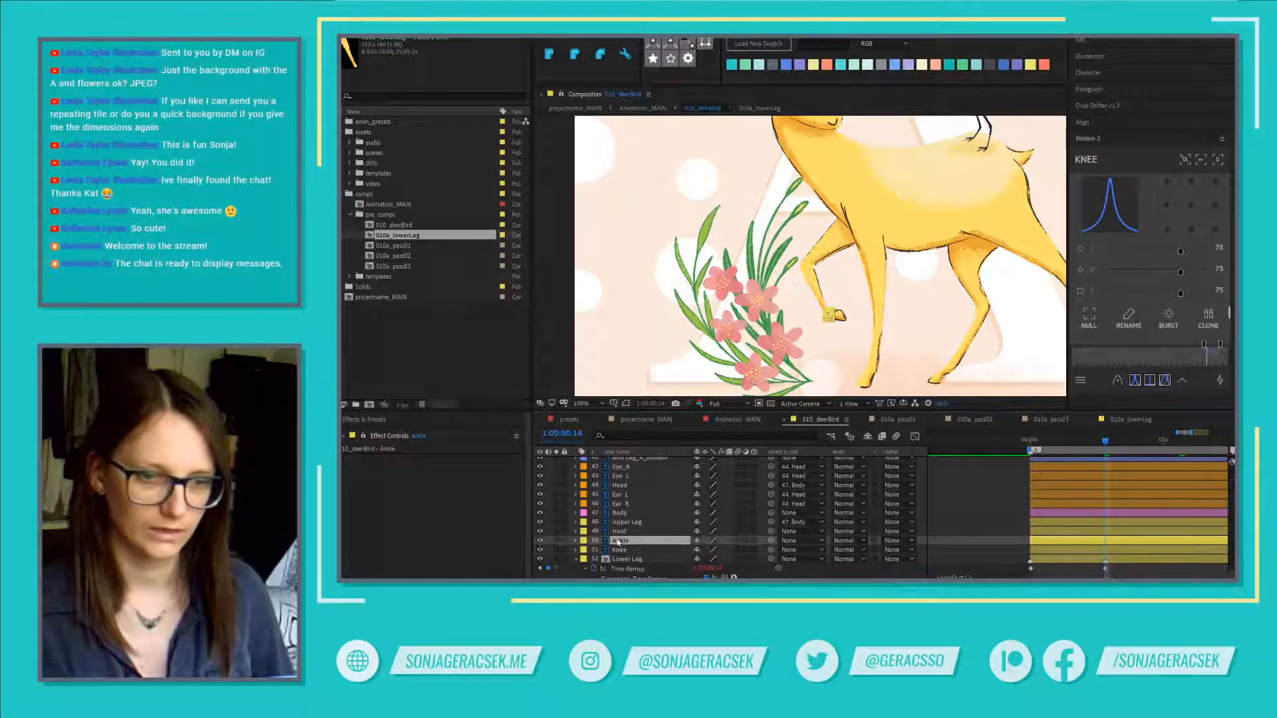
{"action": "left_click", "coordinate": [620, 531]}
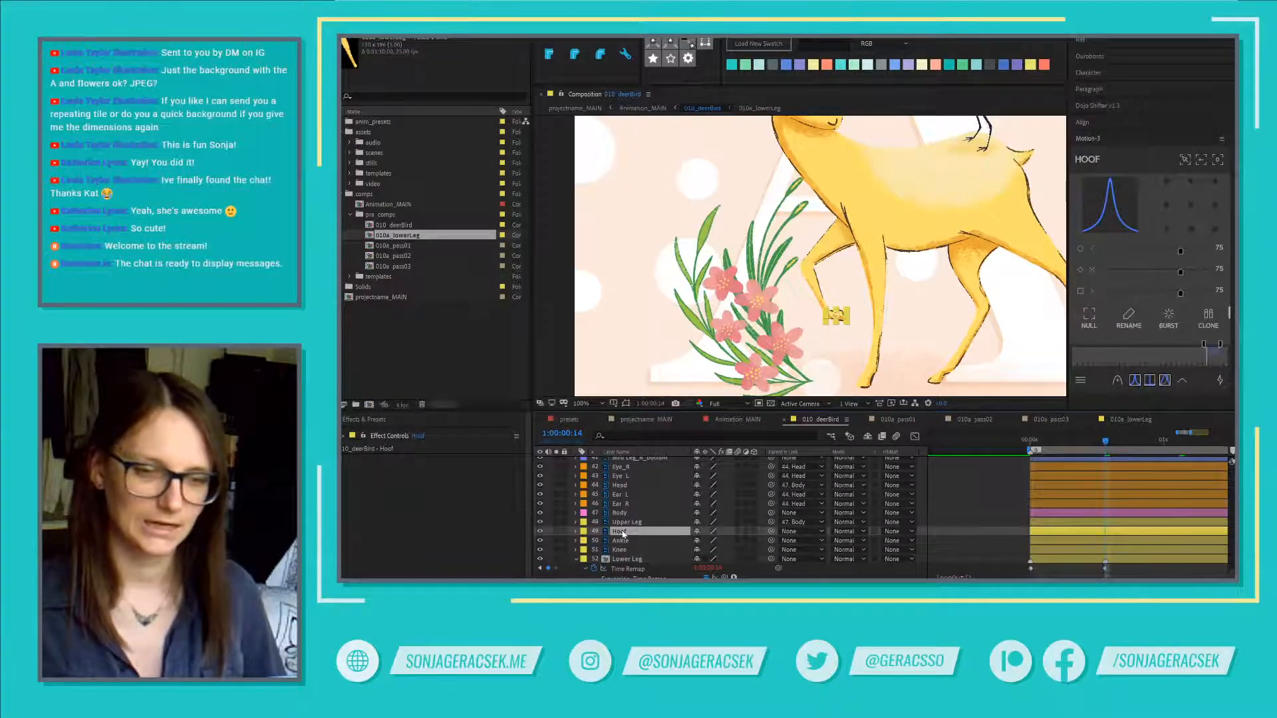
{"action": "left_click", "coordinate": [622, 550]}
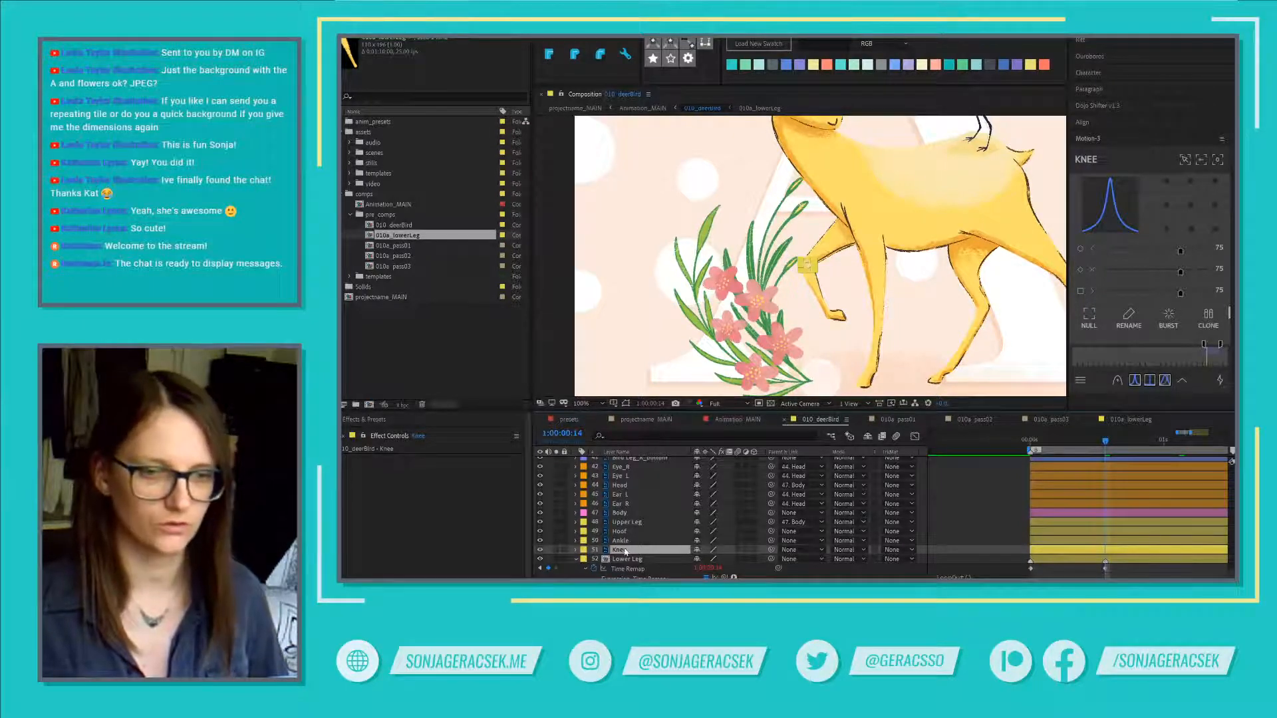
Step: Open the Lower Leg layer's pre-comp, 010a_lowerLeg, and bring up its composition settings
{"action": "scroll", "coordinate": [625, 551], "scroll_direction": "down", "scroll_amount": 1}
{"action": "left_click", "coordinate": [632, 570]}
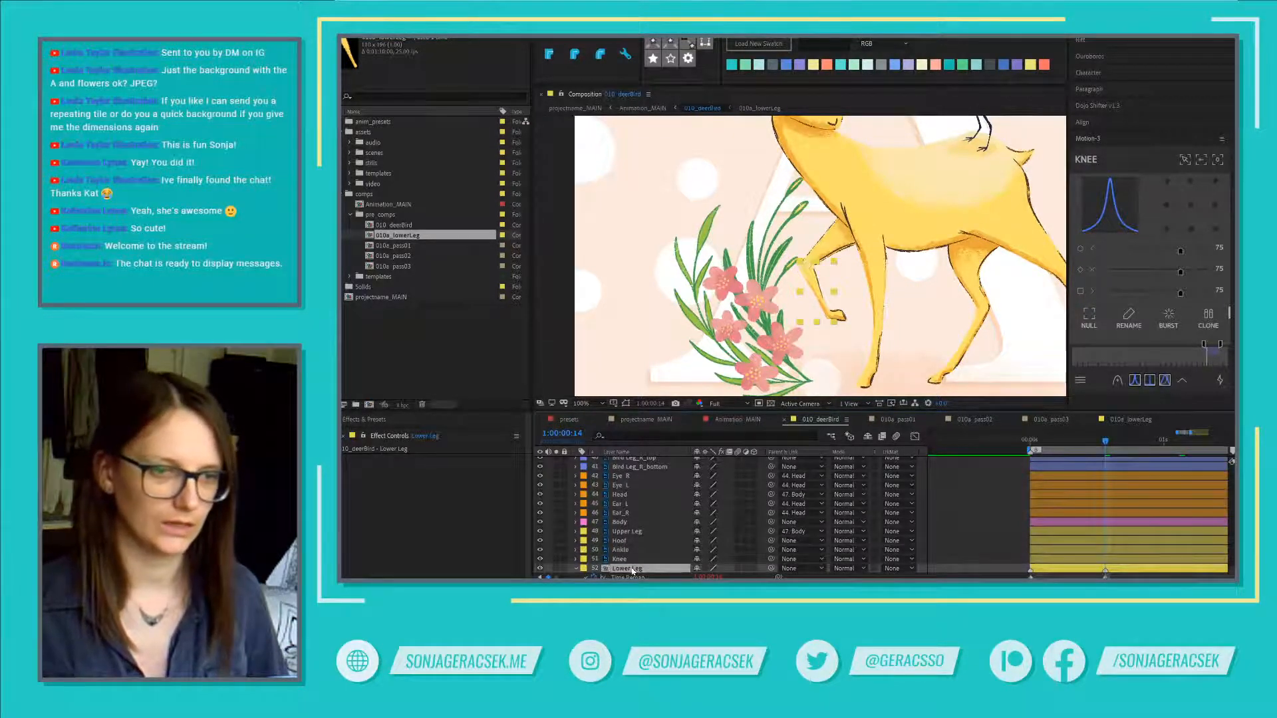
{"action": "double_click", "coordinate": [633, 569]}
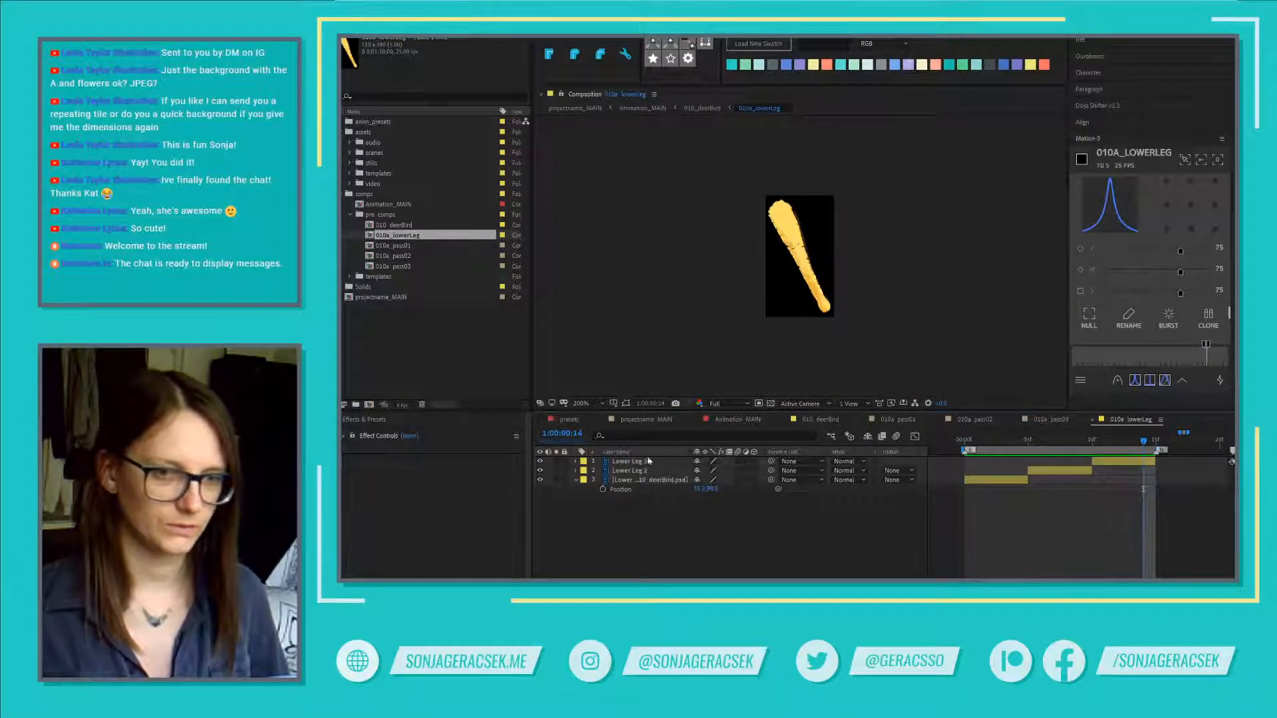
{"action": "right_click", "coordinate": [660, 540]}
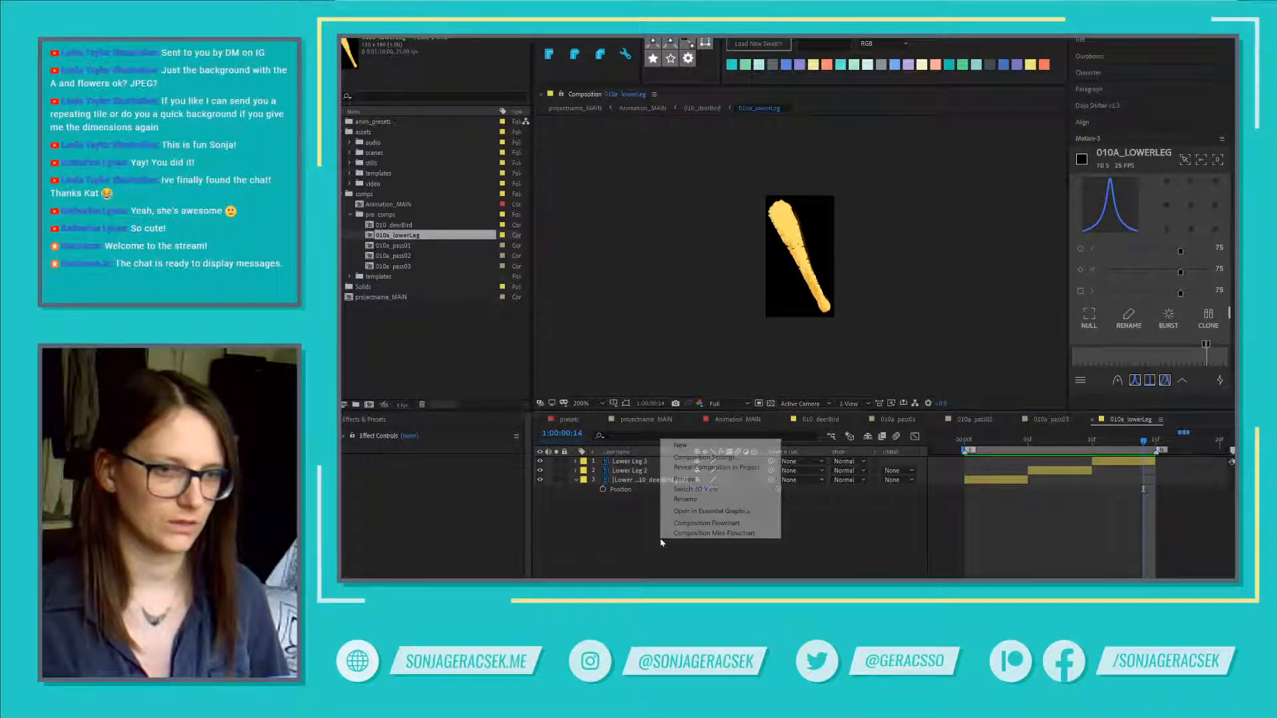
{"action": "left_click", "coordinate": [704, 458]}
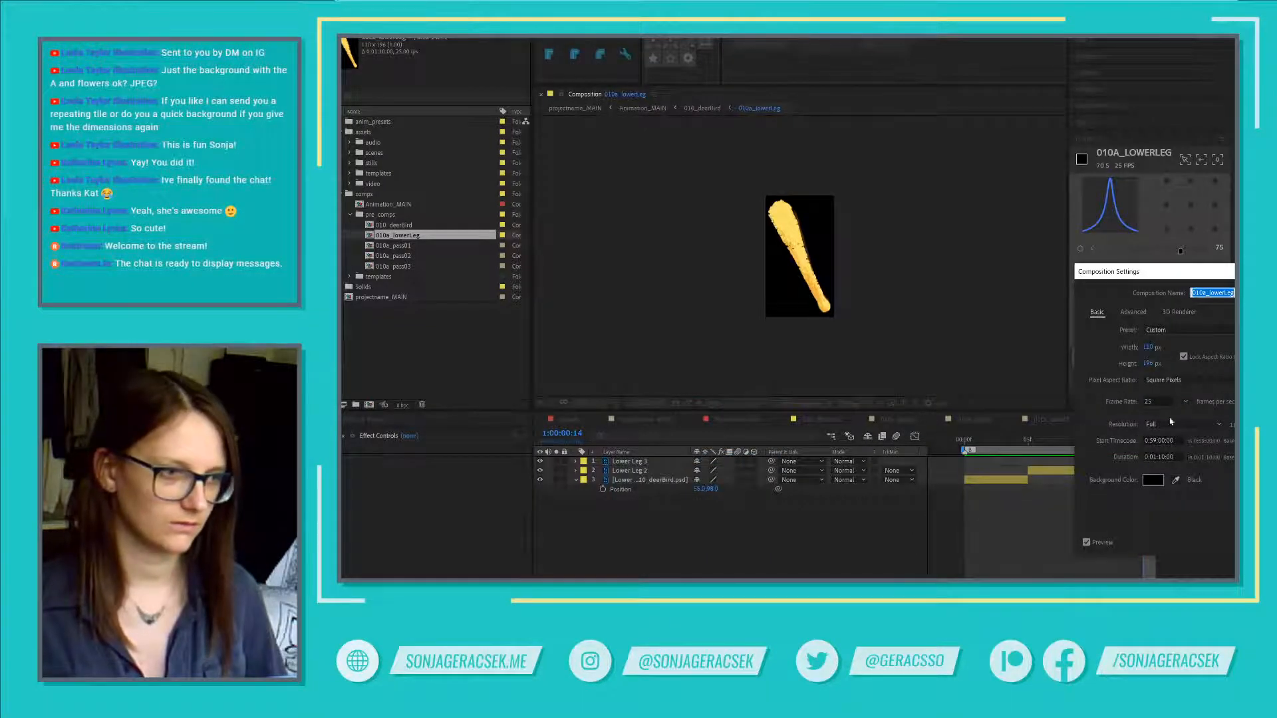
{"action": "left_click", "coordinate": [1135, 313]}
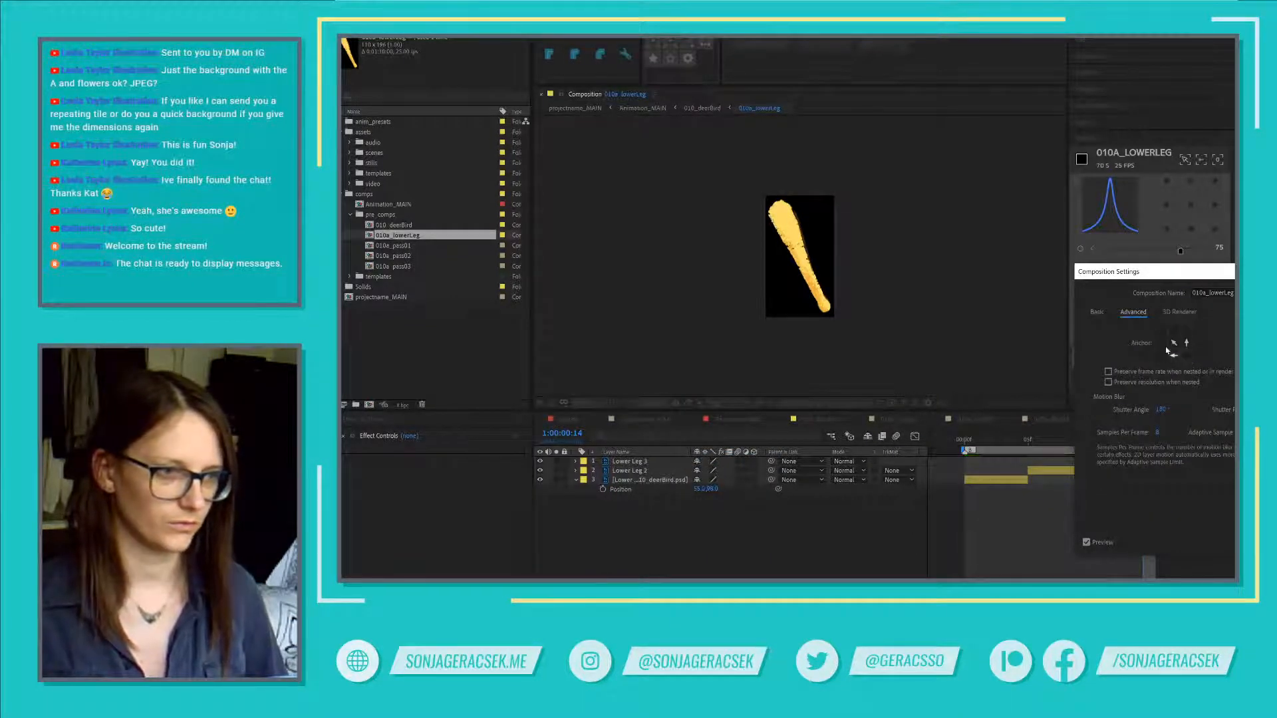
{"action": "left_click", "coordinate": [1096, 312]}
{"action": "left_click", "coordinate": [1157, 346]}
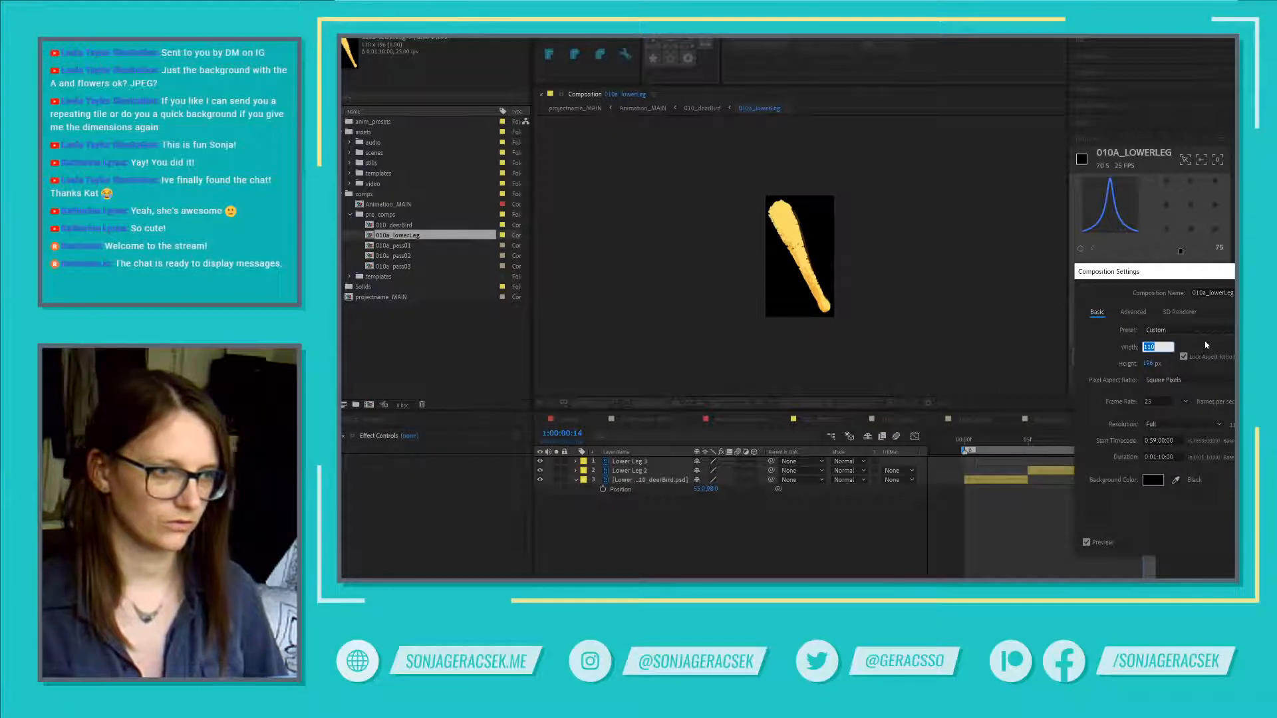
{"action": "type", "text": "150"}
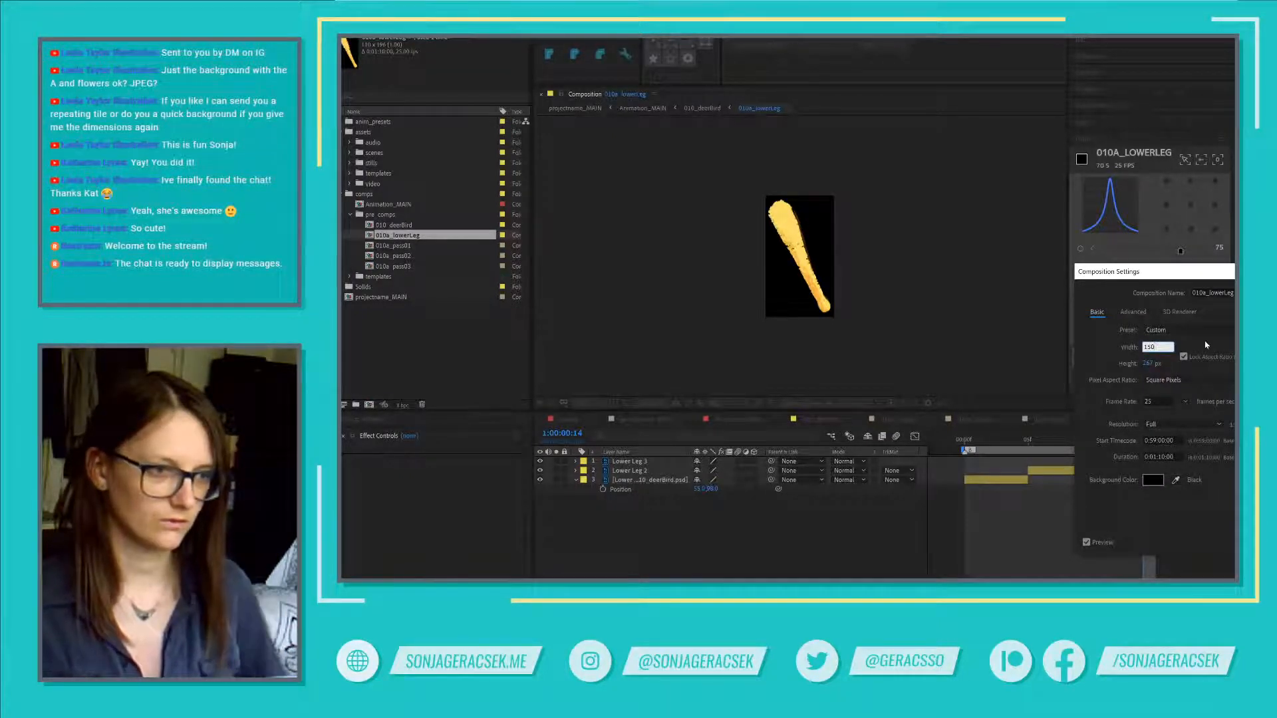
{"action": "double_click", "coordinate": [1147, 347]}
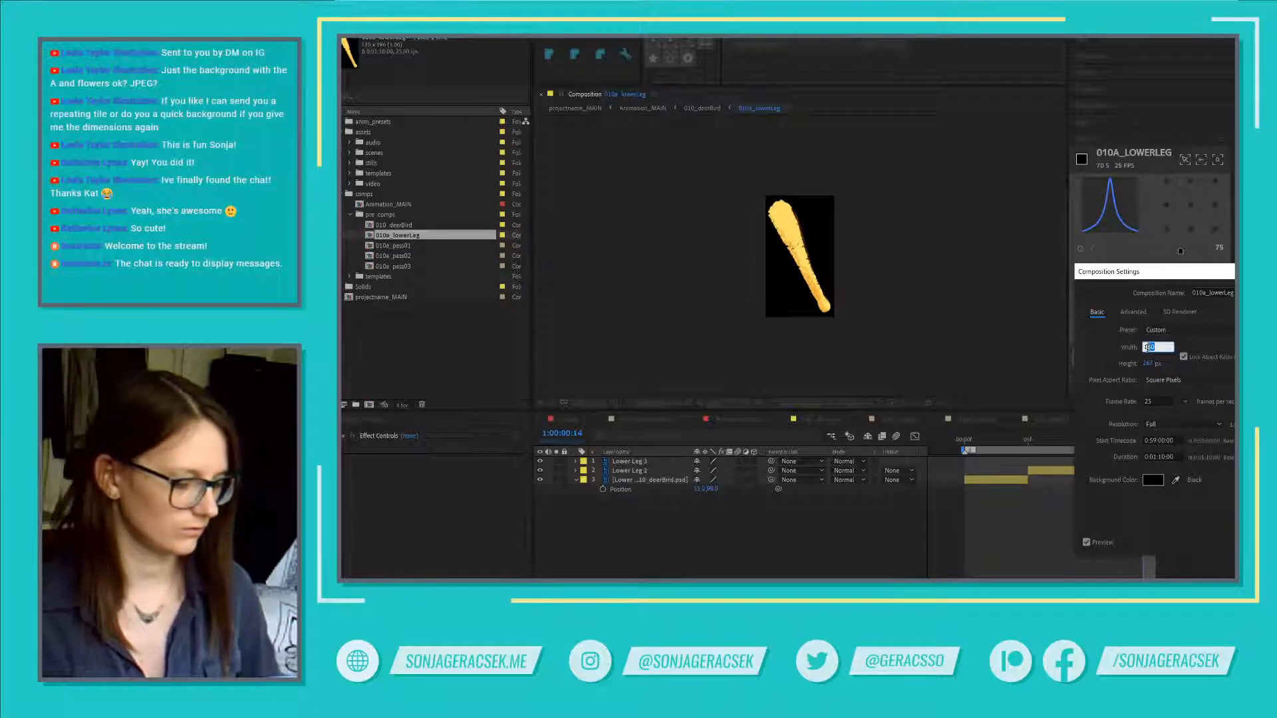
{"action": "type", "text": "110"}
{"action": "key", "text": "Return"}
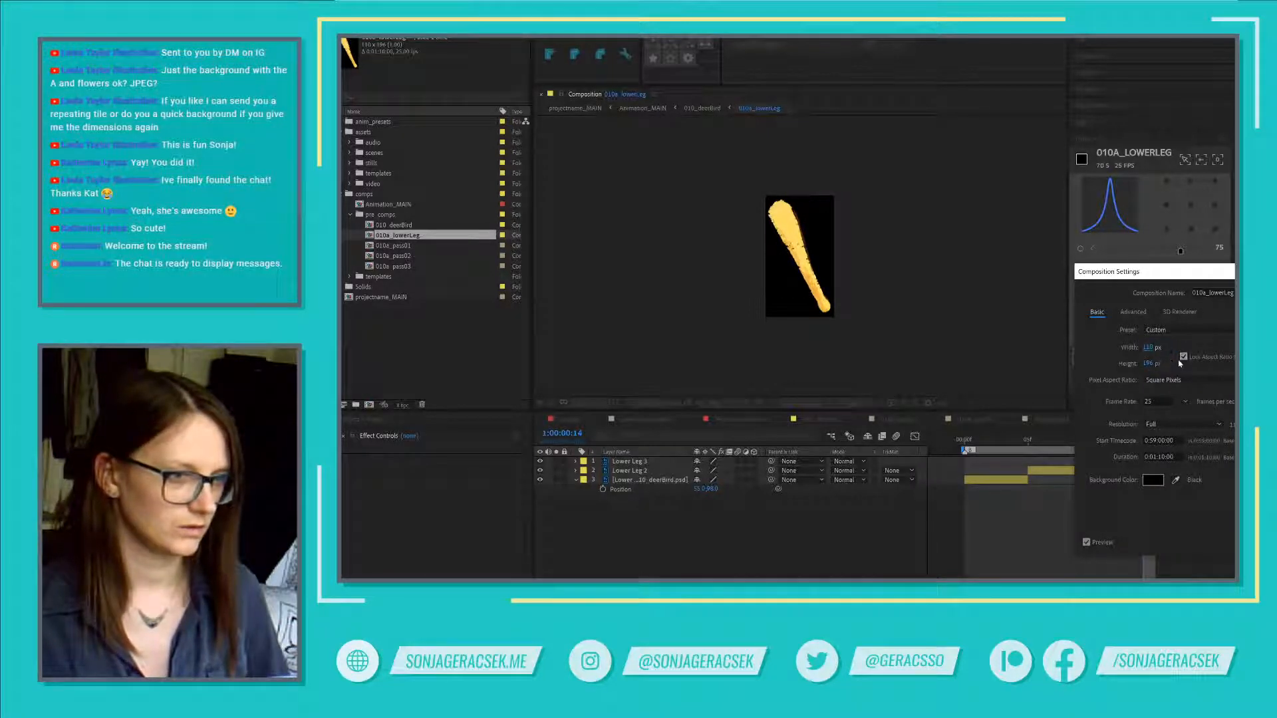
Step: Unlock the aspect ratio of the 010a_lowerLeg composition and set its height to 200 px
{"action": "left_click", "coordinate": [1183, 357]}
{"action": "double_click", "coordinate": [1148, 363]}
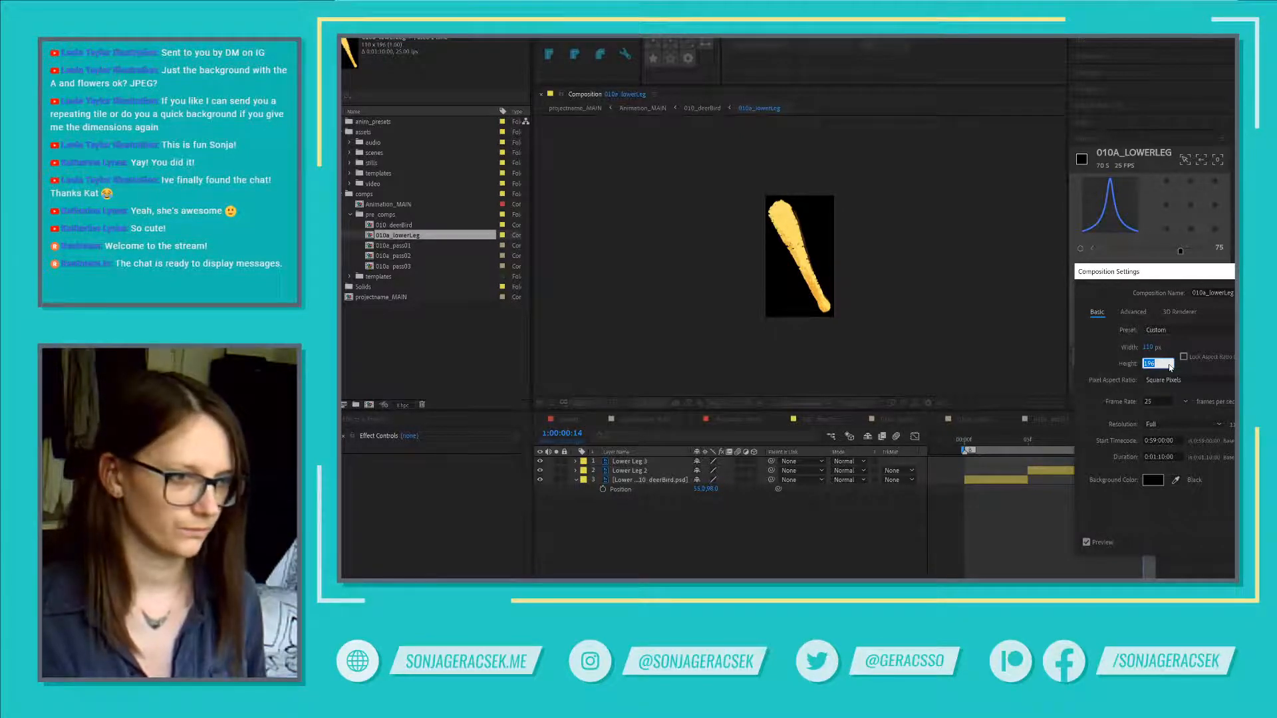
{"action": "type", "text": "200"}
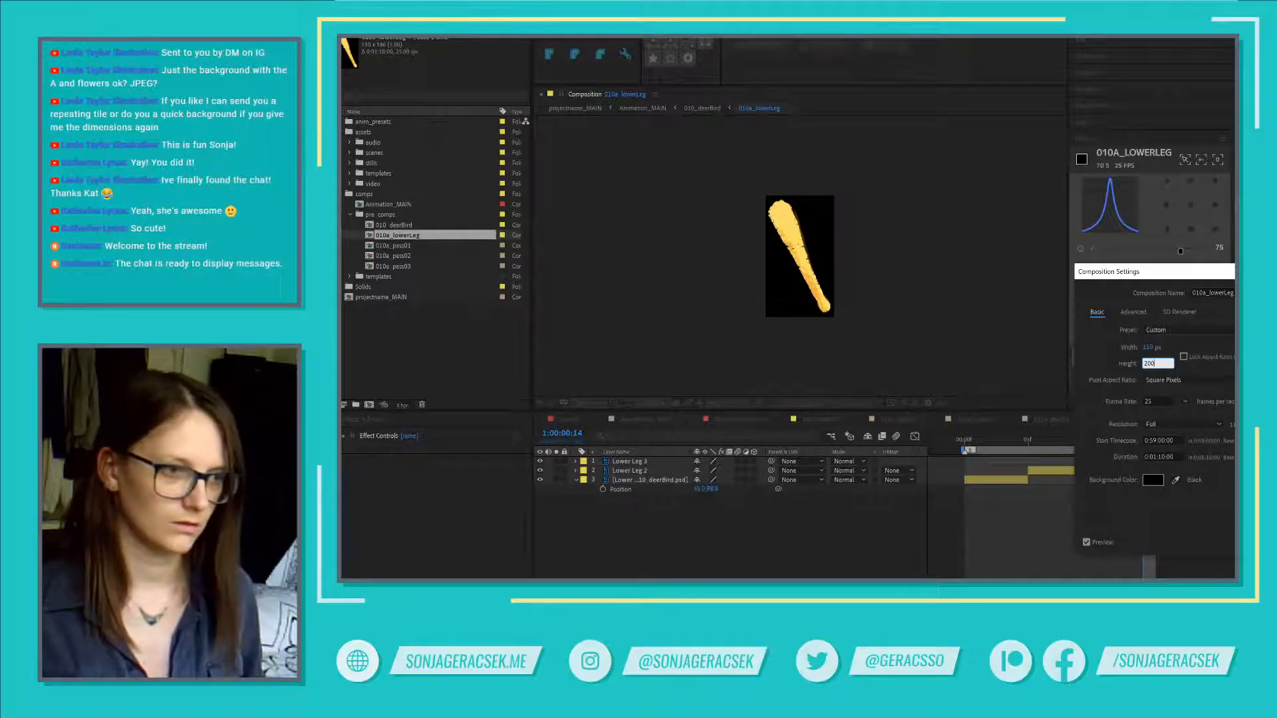
{"action": "key", "text": "Return"}
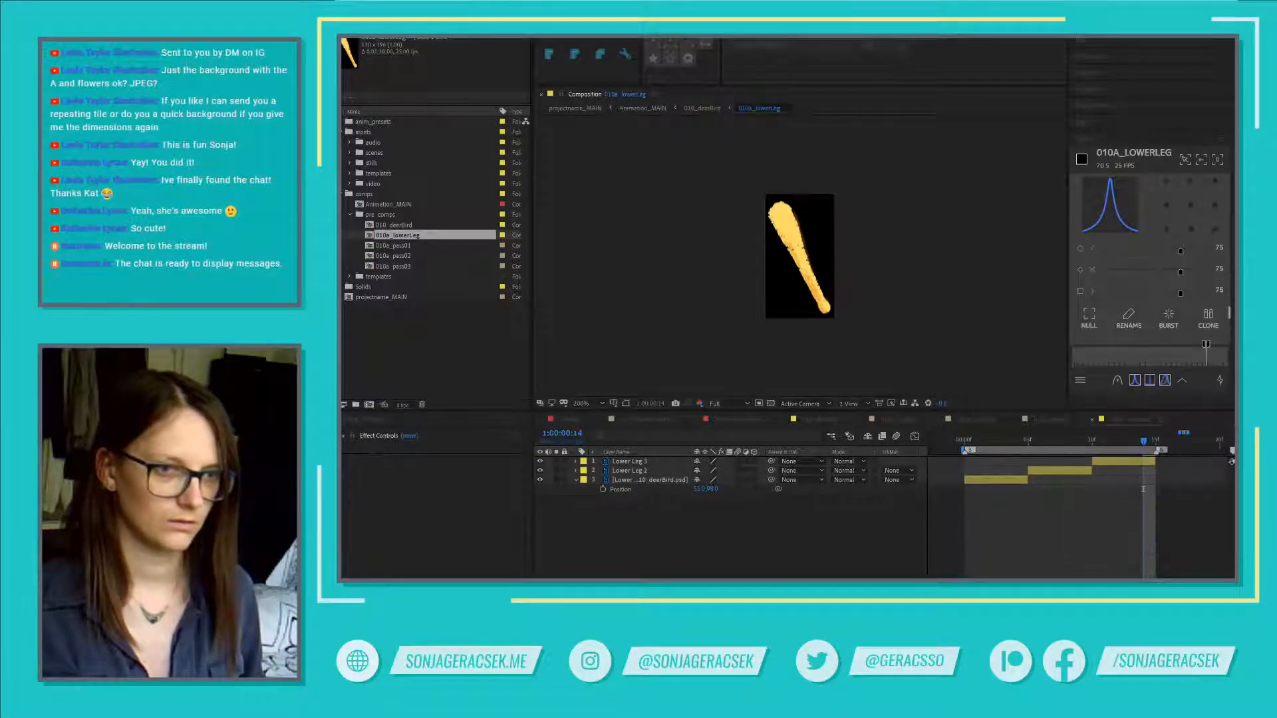
{"action": "right_click", "coordinate": [1133, 537]}
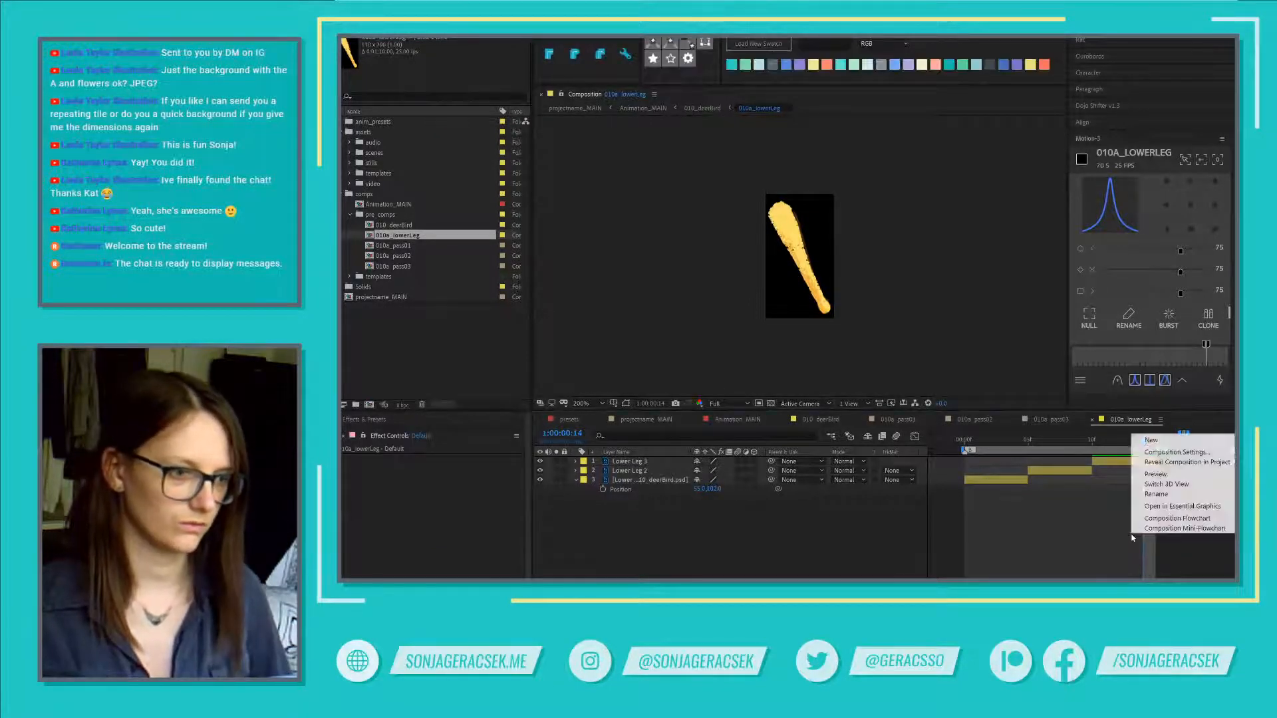
{"action": "left_click", "coordinate": [1176, 453]}
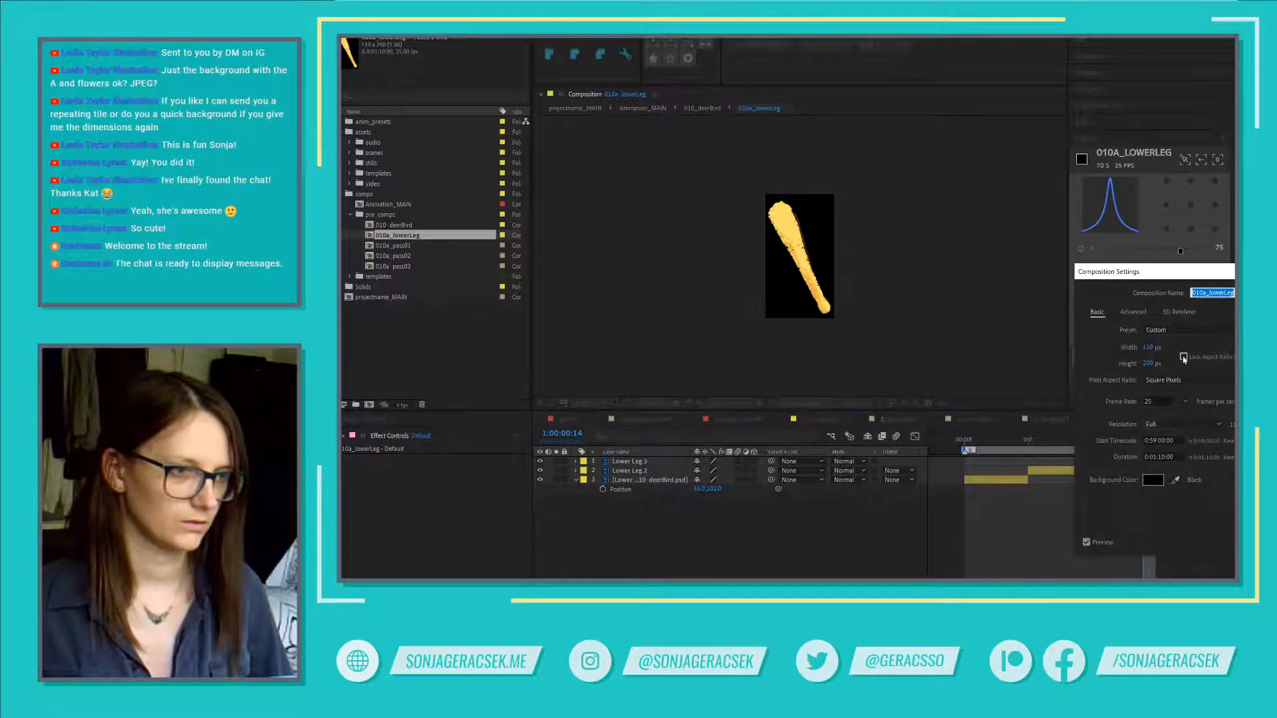
{"action": "left_click", "coordinate": [1183, 358]}
{"action": "left_click", "coordinate": [1151, 363]}
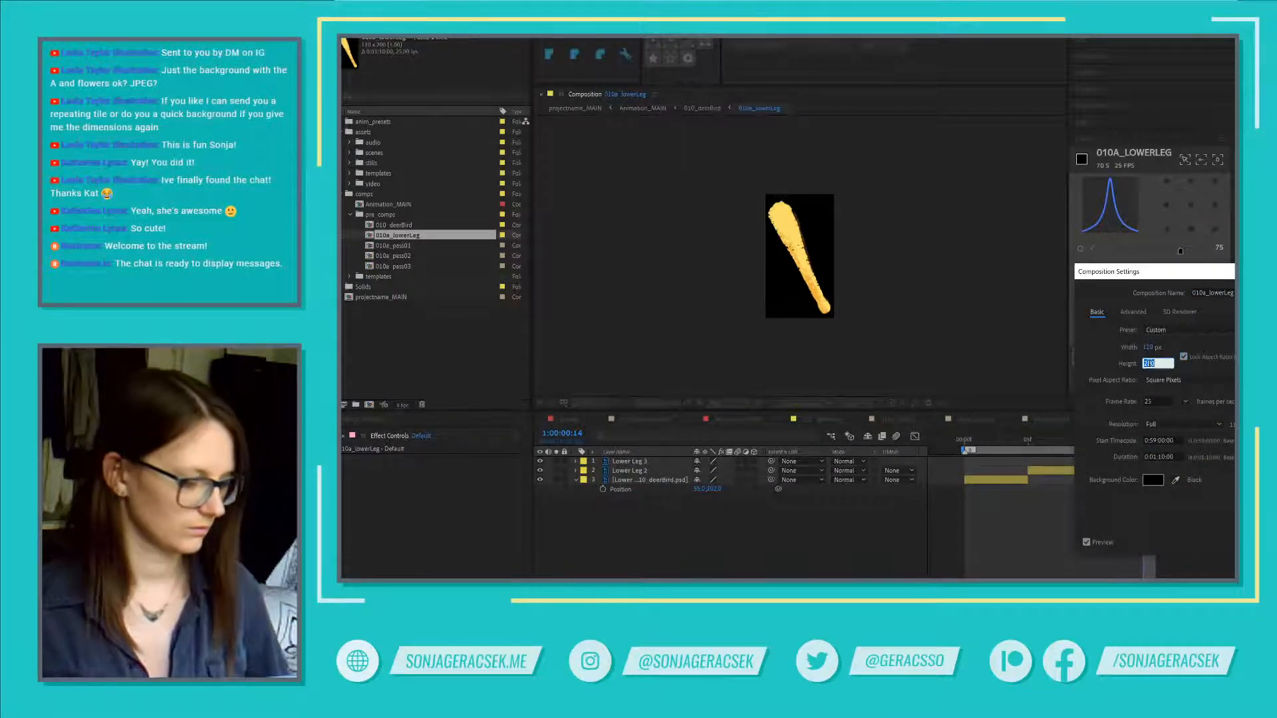
{"action": "type", "text": "250"}
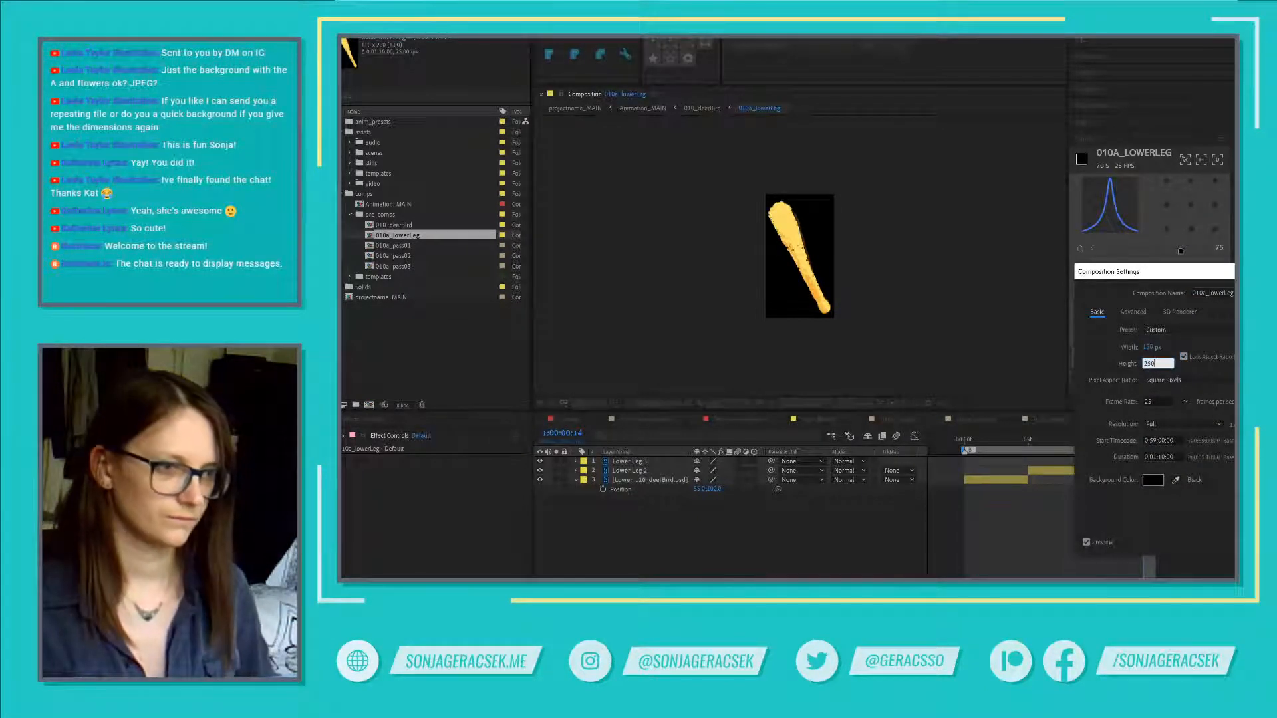
{"action": "key", "text": "Return"}
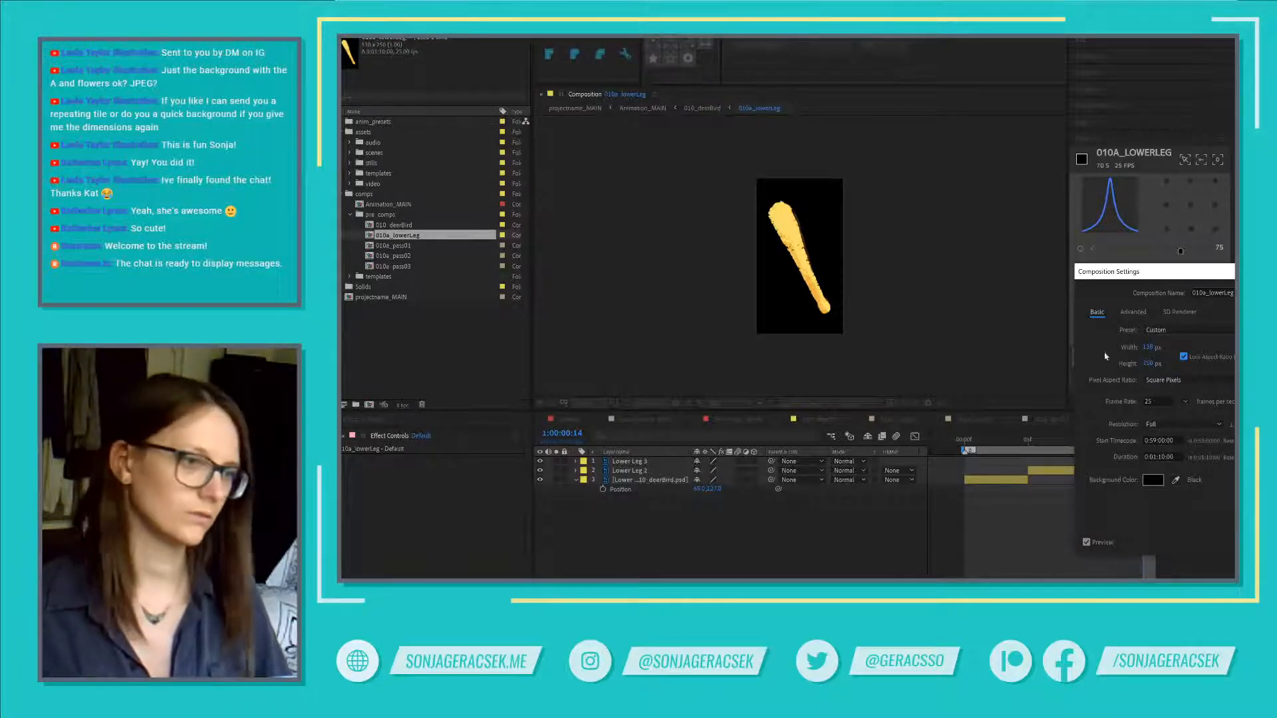
{"action": "left_click", "coordinate": [1130, 312]}
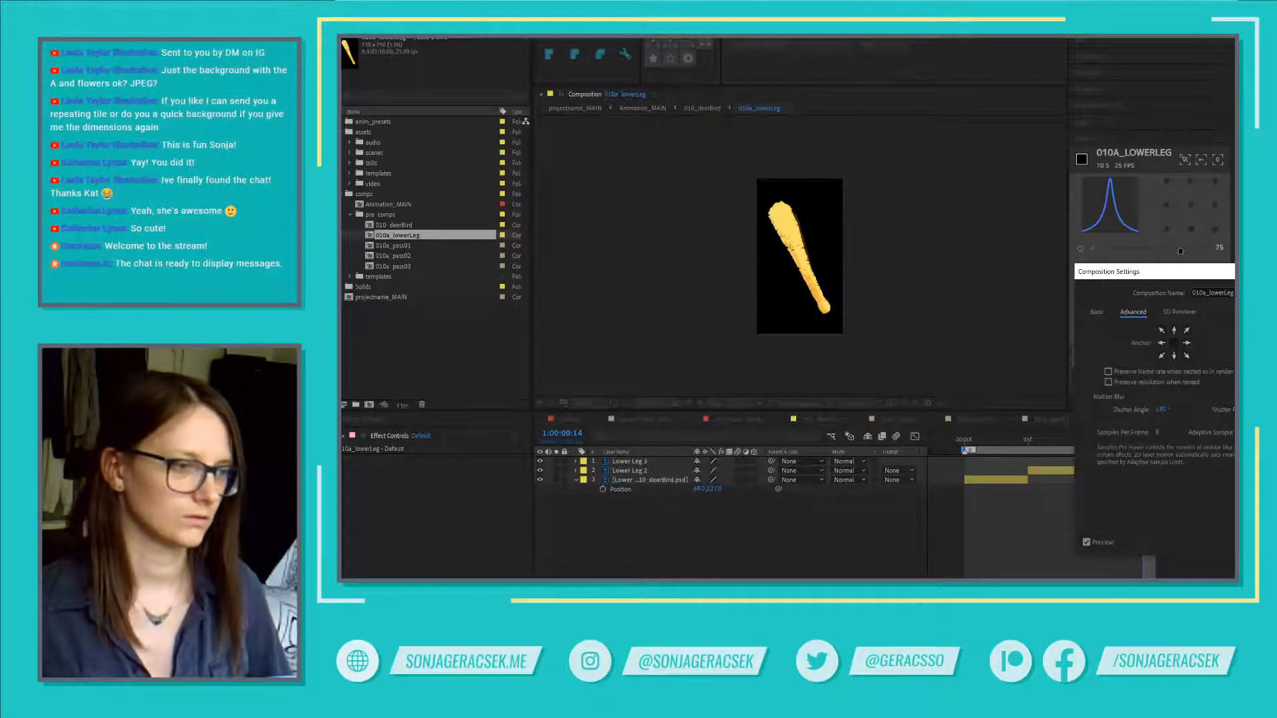
{"action": "key", "text": "Escape"}
Step: Try anchoring the 010a_lowerLeg composition at its lower-right corner and setting its height to 250 px with the aspect ratio locked
{"action": "right_click", "coordinate": [1052, 441]}
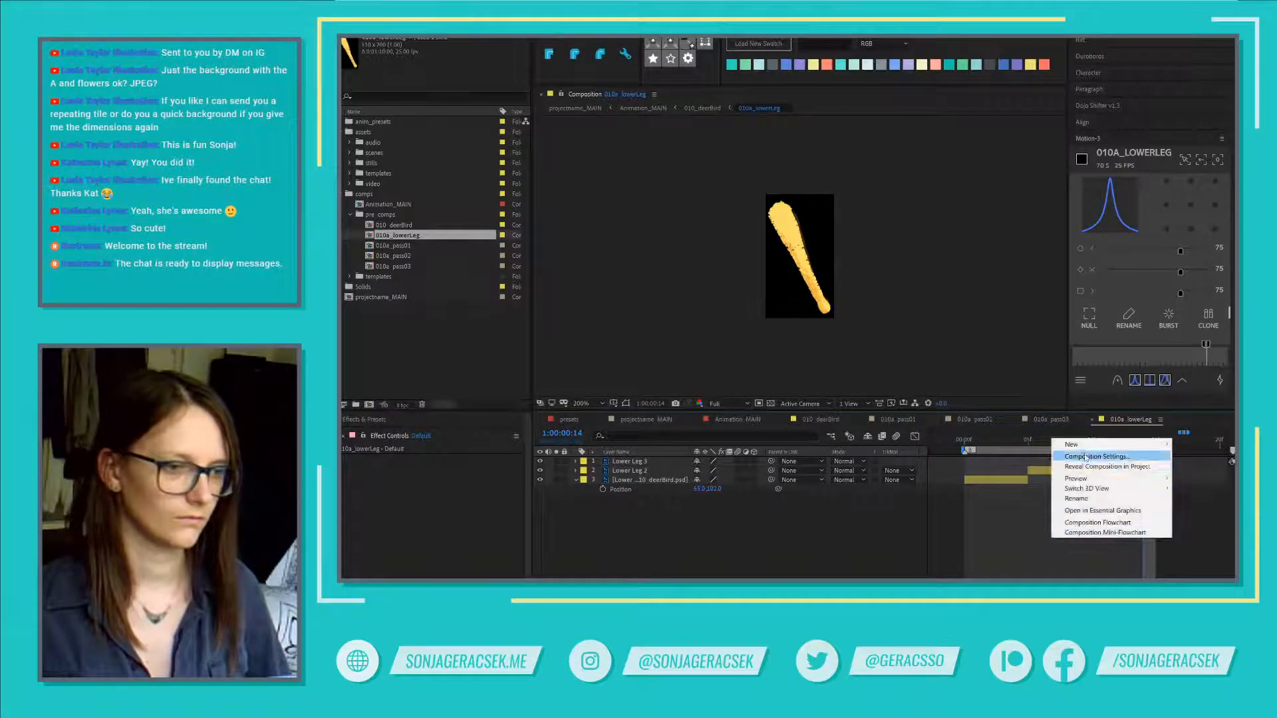
{"action": "left_click", "coordinate": [1086, 457]}
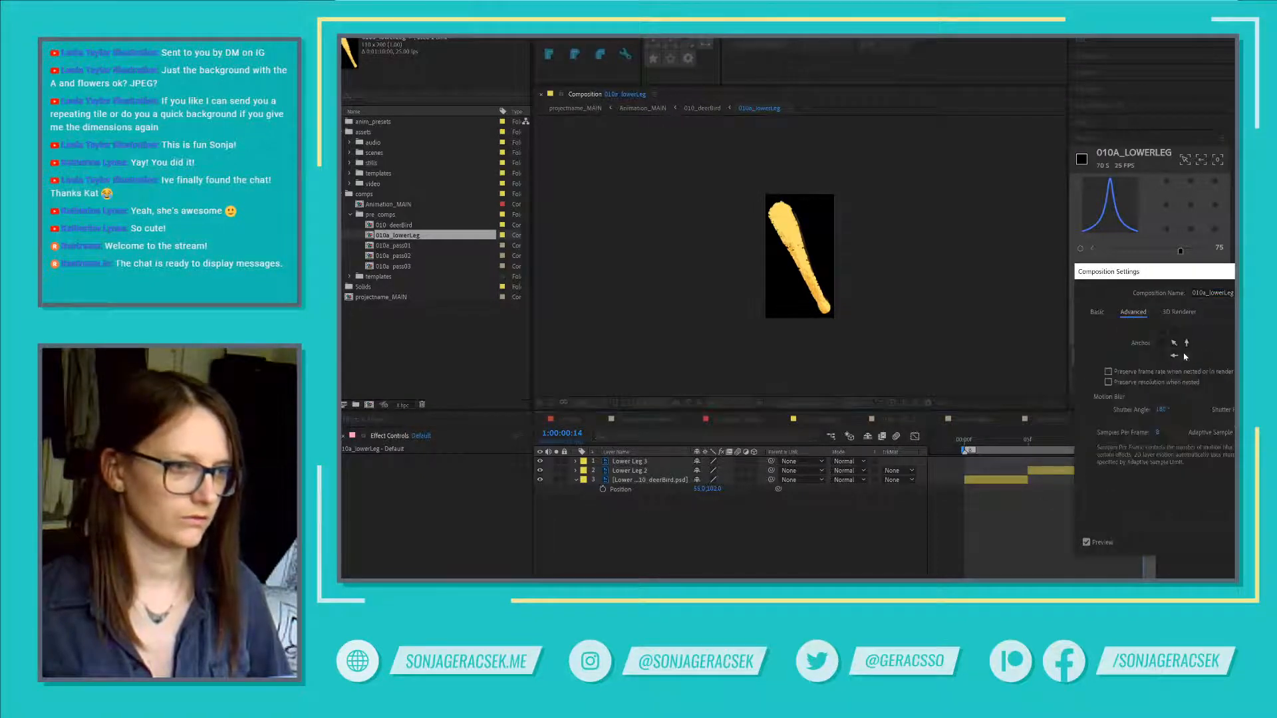
{"action": "left_click", "coordinate": [1096, 312]}
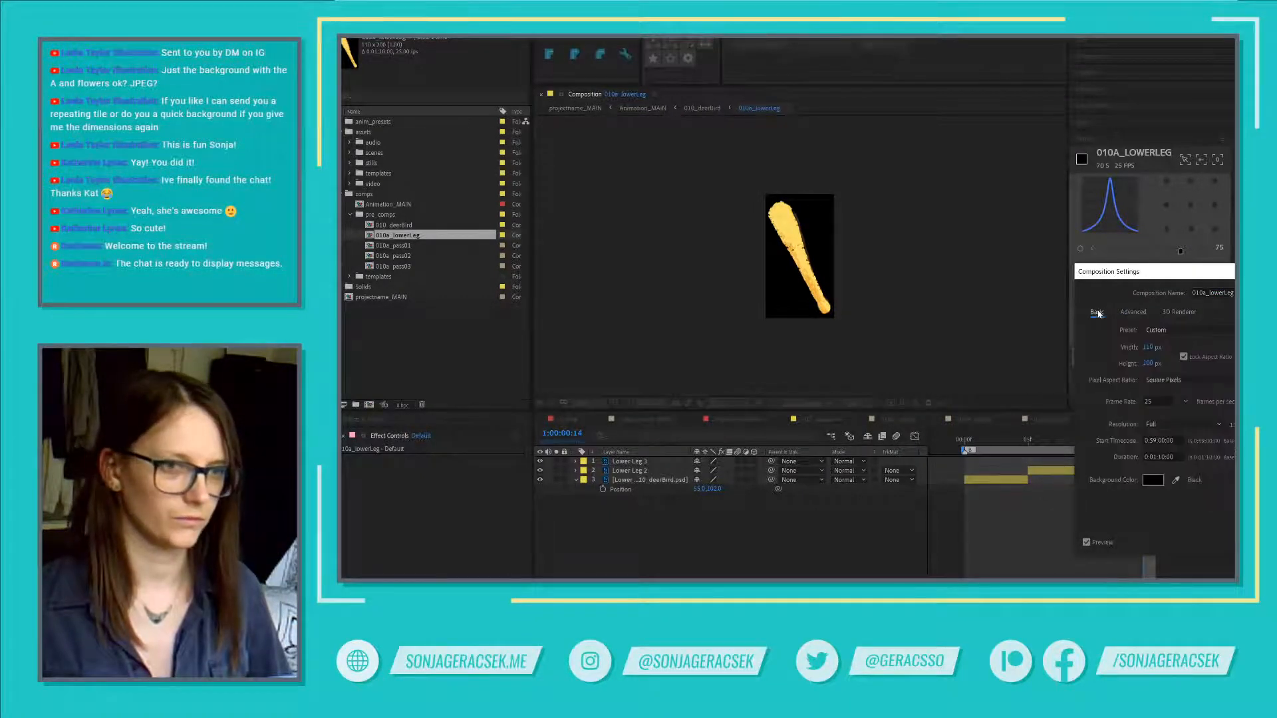
{"action": "left_click", "coordinate": [1148, 363]}
{"action": "type", "text": "250"}
{"action": "key", "text": "Return"}
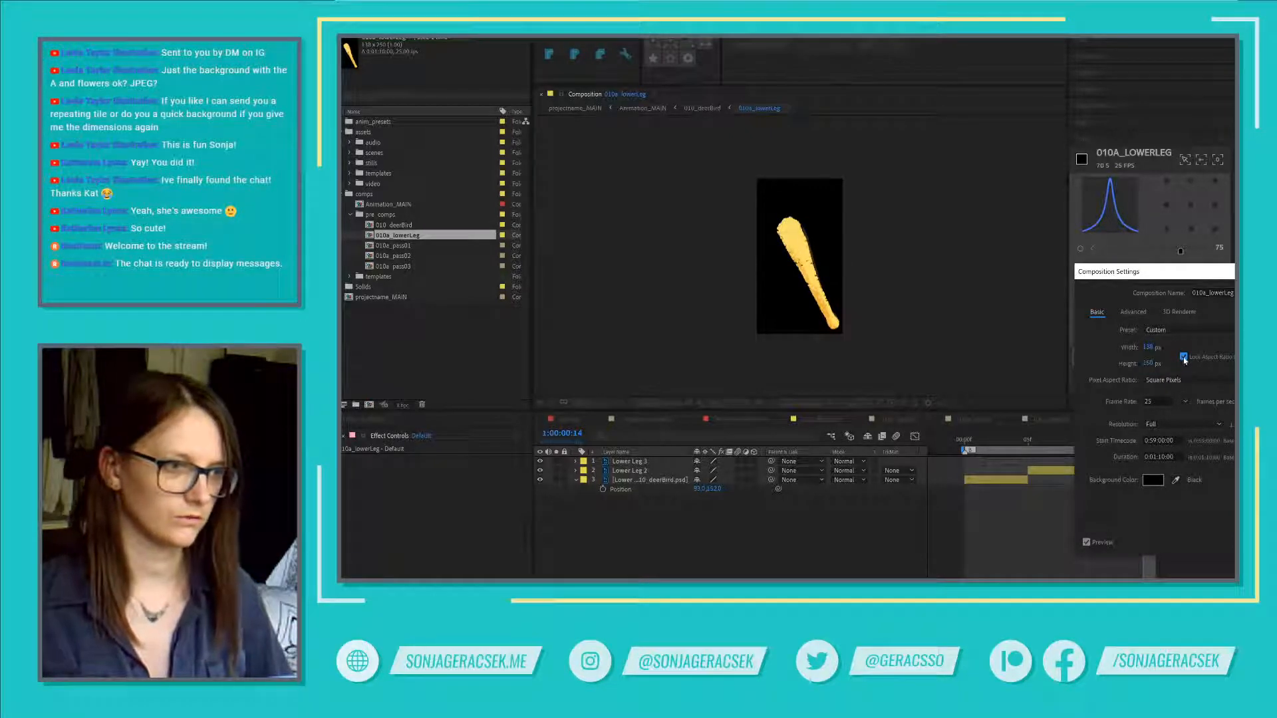
Step: Try unlocking the aspect ratio of the 010a_lowerLeg composition and setting its size to 140 px wide by 230 px high
{"action": "left_click", "coordinate": [1184, 358]}
{"action": "left_click", "coordinate": [1151, 364]}
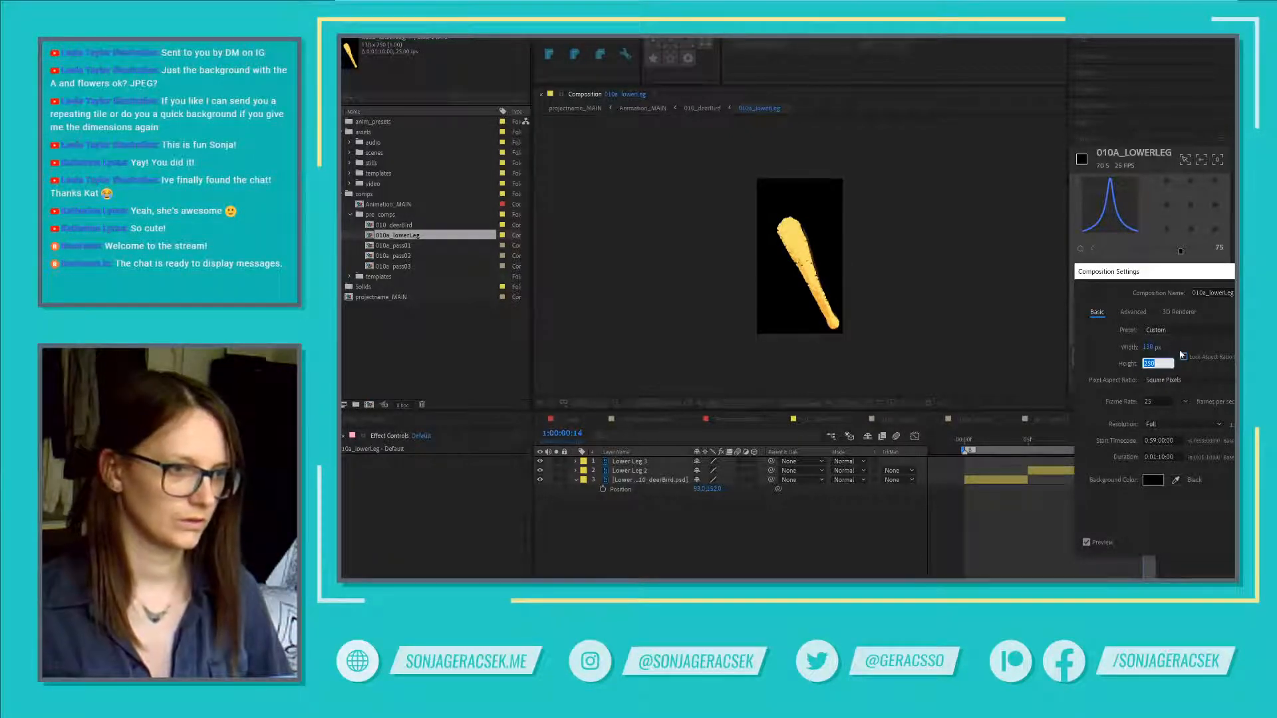
{"action": "type", "text": "2"}
{"action": "key", "text": "Return"}
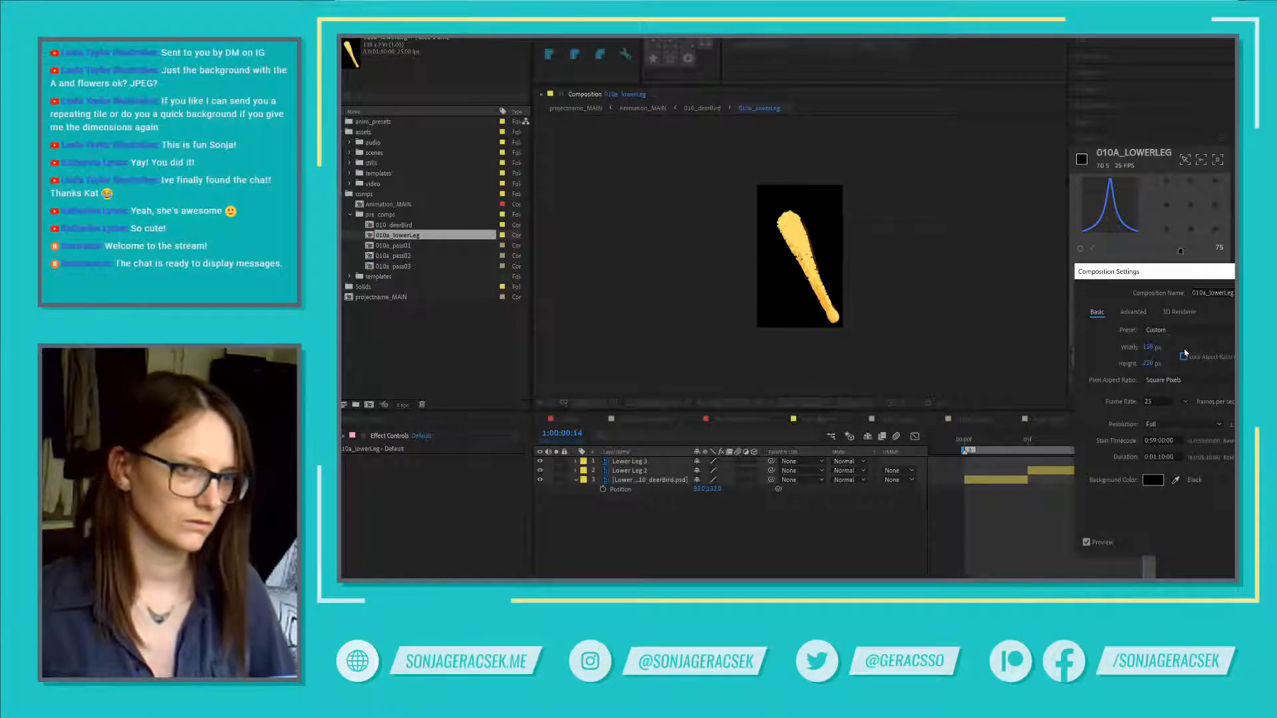
{"action": "left_click", "coordinate": [1148, 348]}
{"action": "type", "text": "140"}
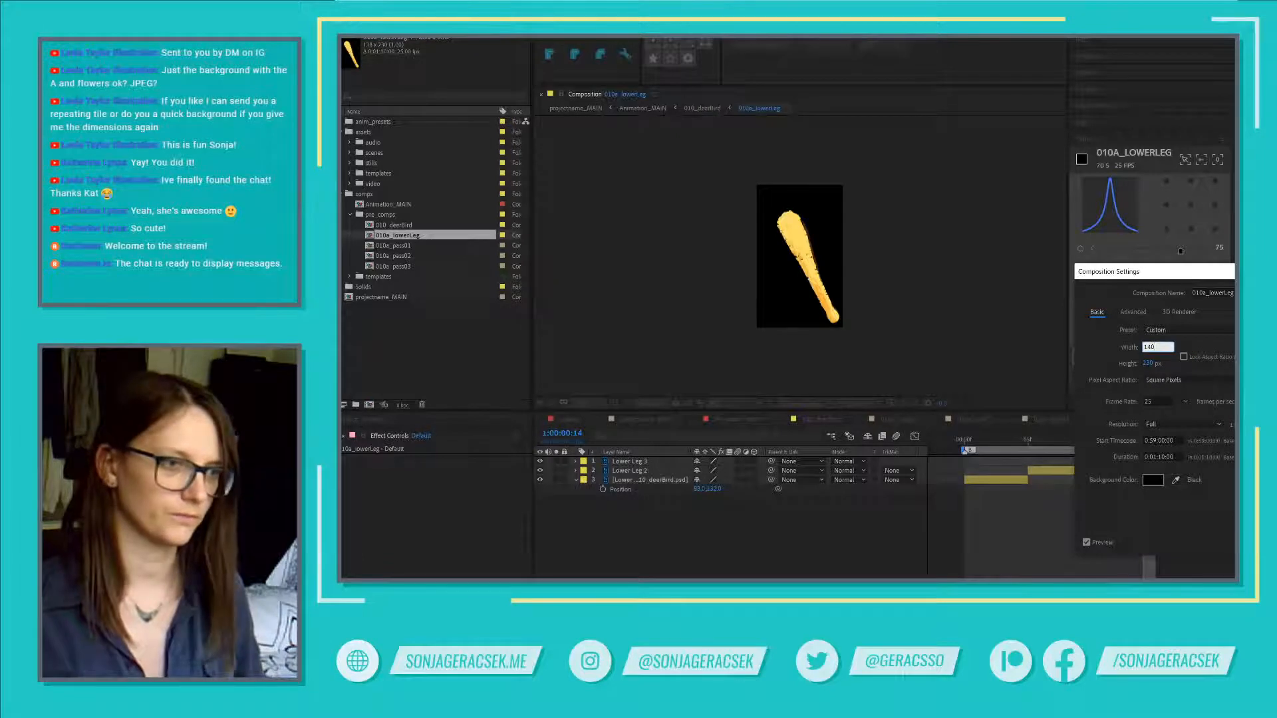
{"action": "key", "text": "Return"}
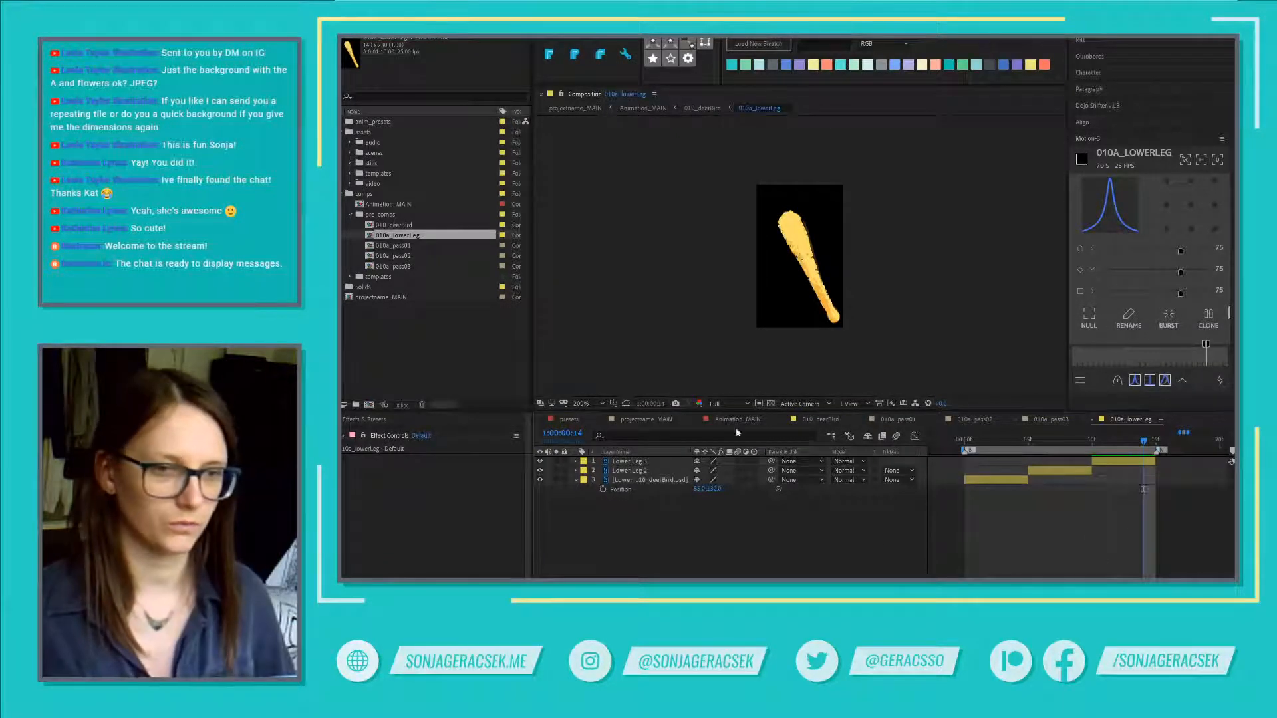
Step: Return to the 010_deerBird composition and undo the resizing of the 010a_lowerLeg pre-comp, keeping the Lower Leg layer visible
{"action": "left_click", "coordinate": [816, 422]}
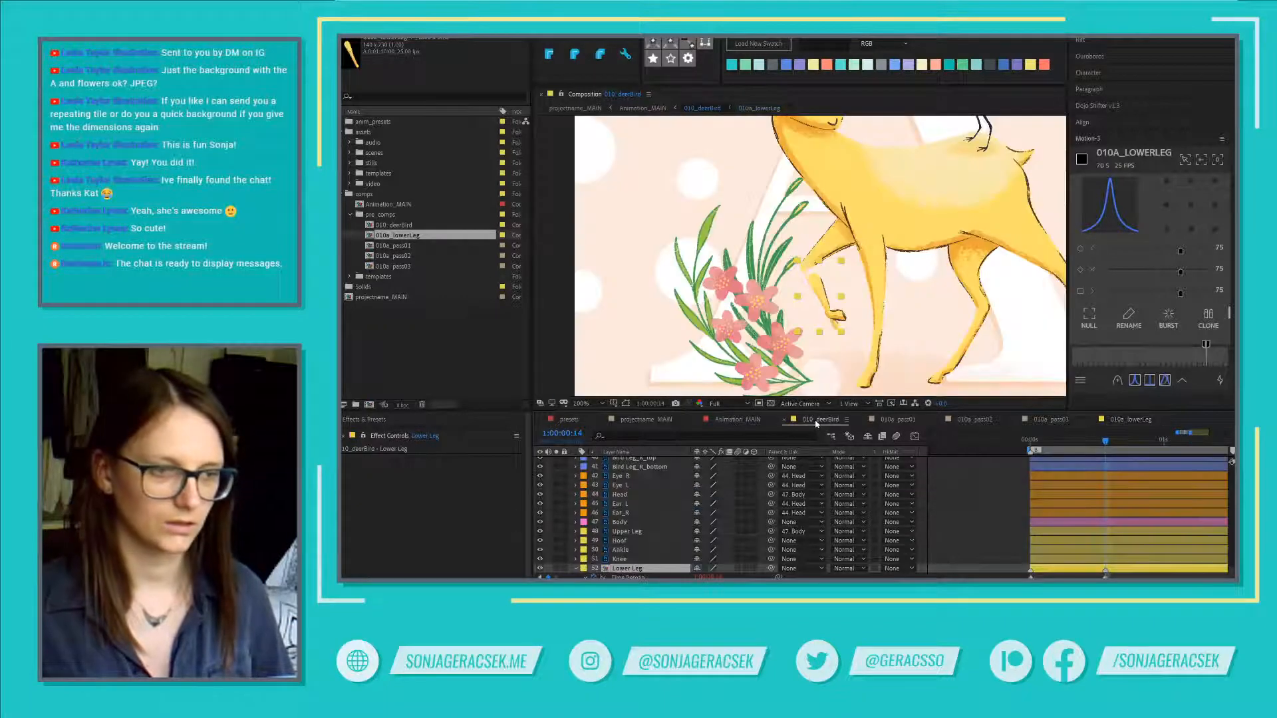
{"action": "left_click", "coordinate": [620, 559]}
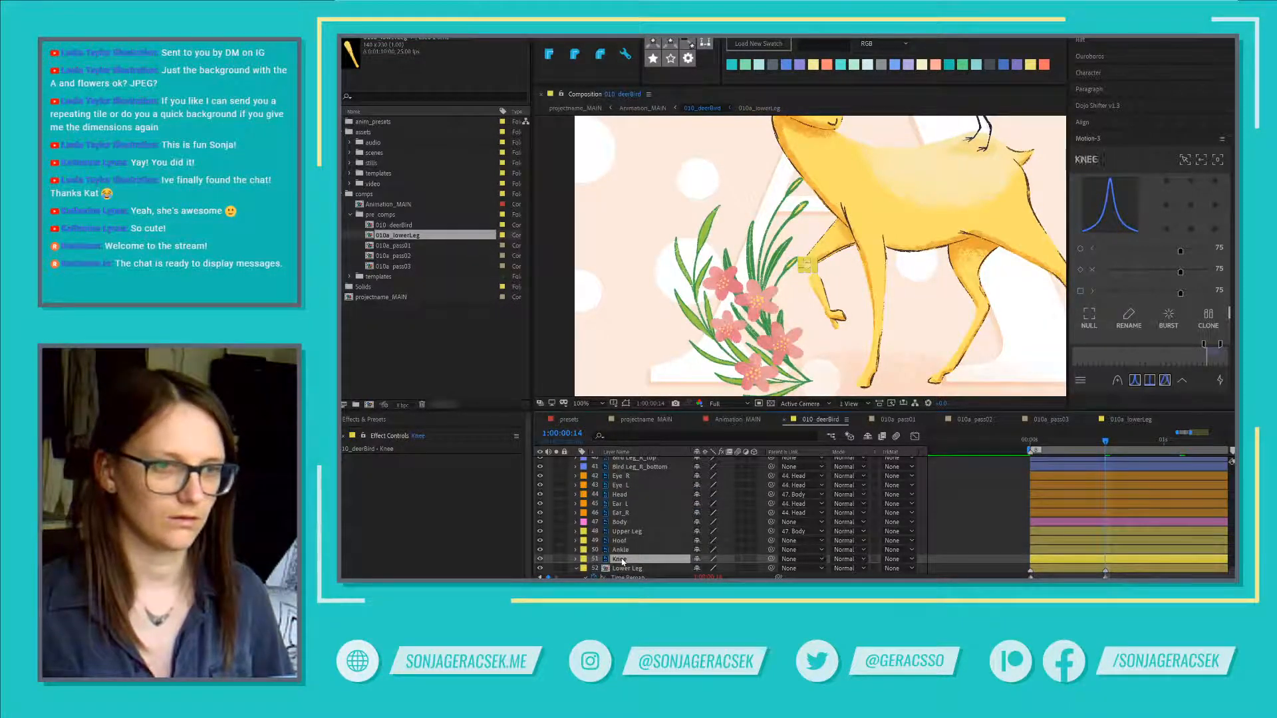
{"action": "key", "text": "ctrl+Down"}
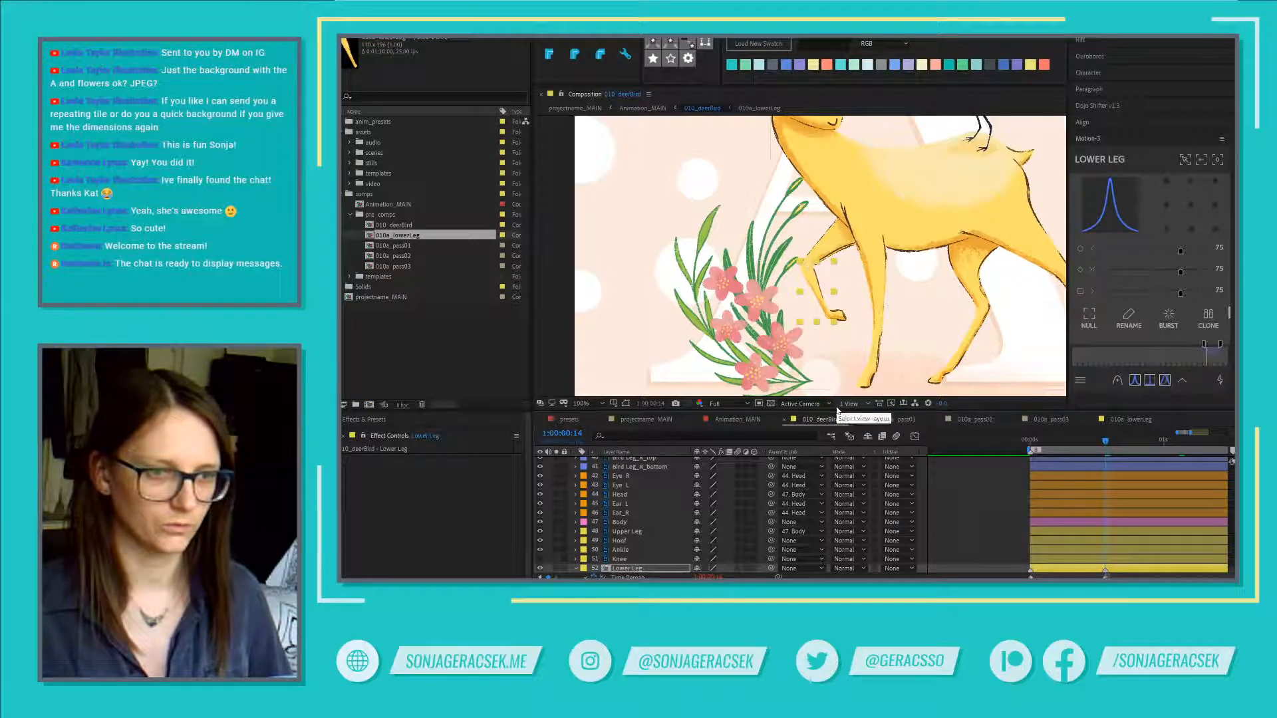
{"action": "left_click", "coordinate": [674, 559]}
{"action": "key", "text": "ctrl+z"}
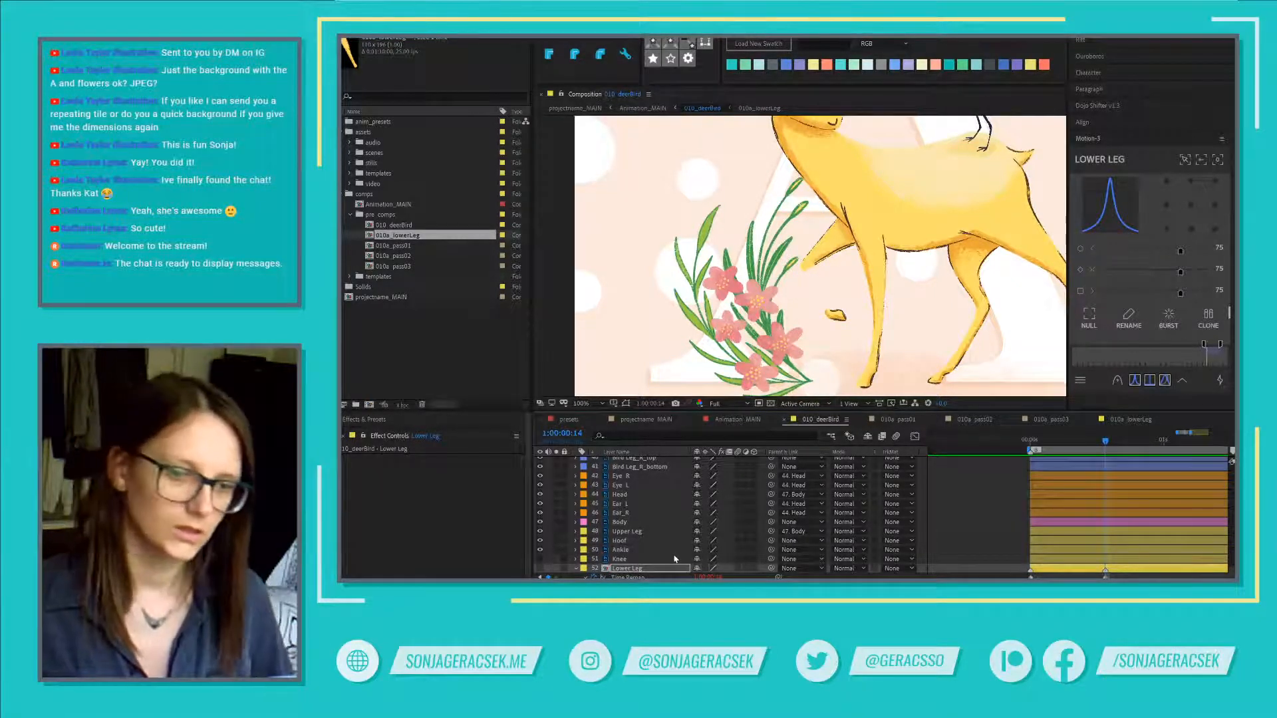
{"action": "key", "text": "ctrl+shift+z"}
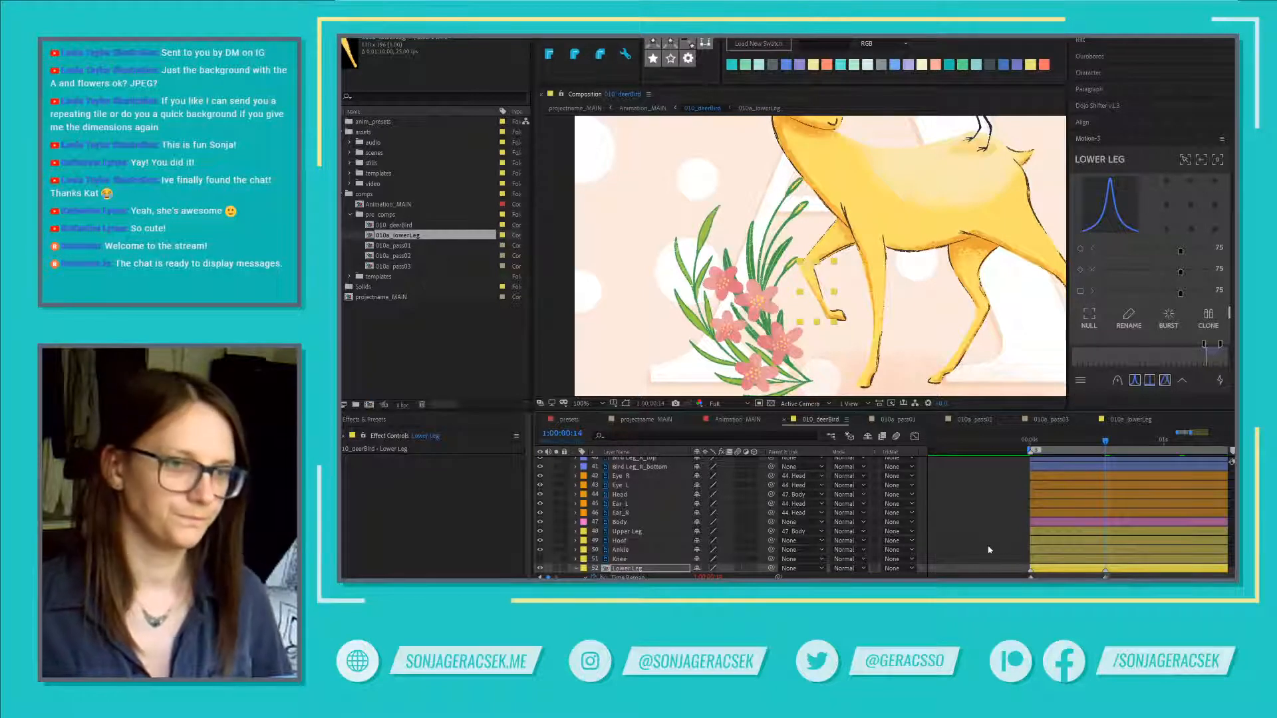
Step: Check which parts of the raised leg the Knee and Lower Leg layers cover
{"action": "left_click", "coordinate": [633, 561]}
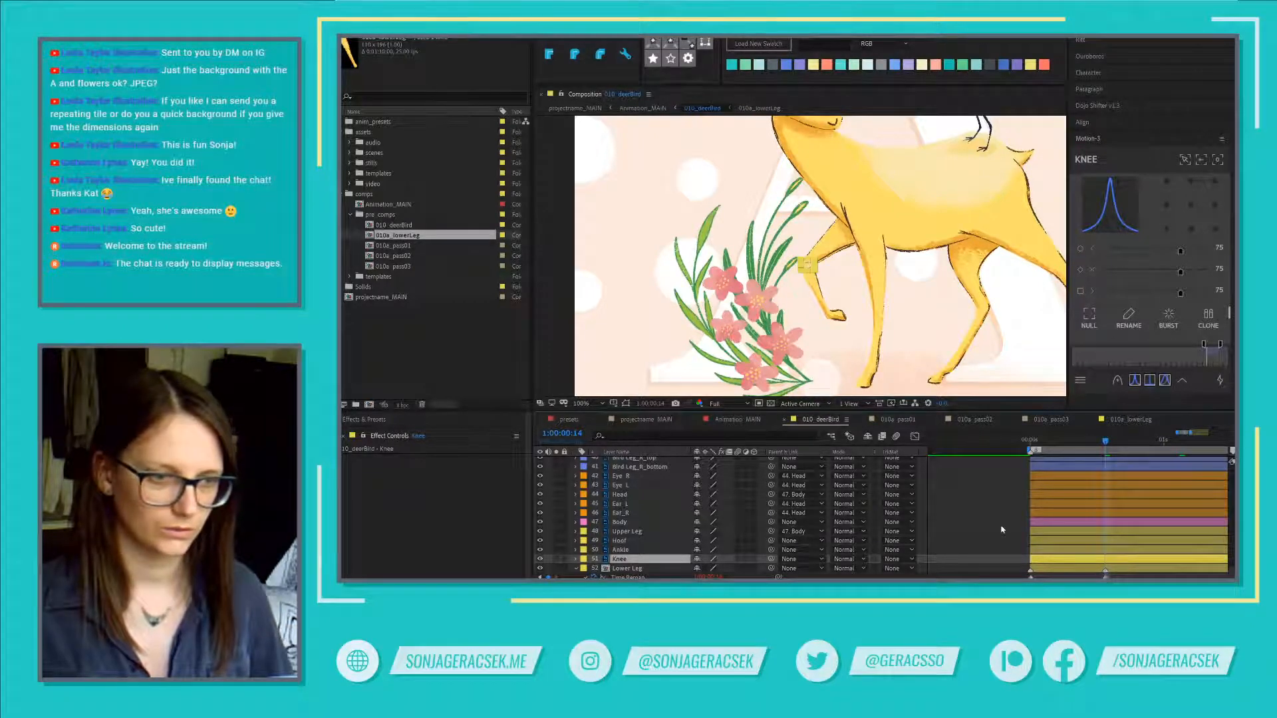
{"action": "left_click", "coordinate": [980, 528]}
{"action": "left_click", "coordinate": [619, 559]}
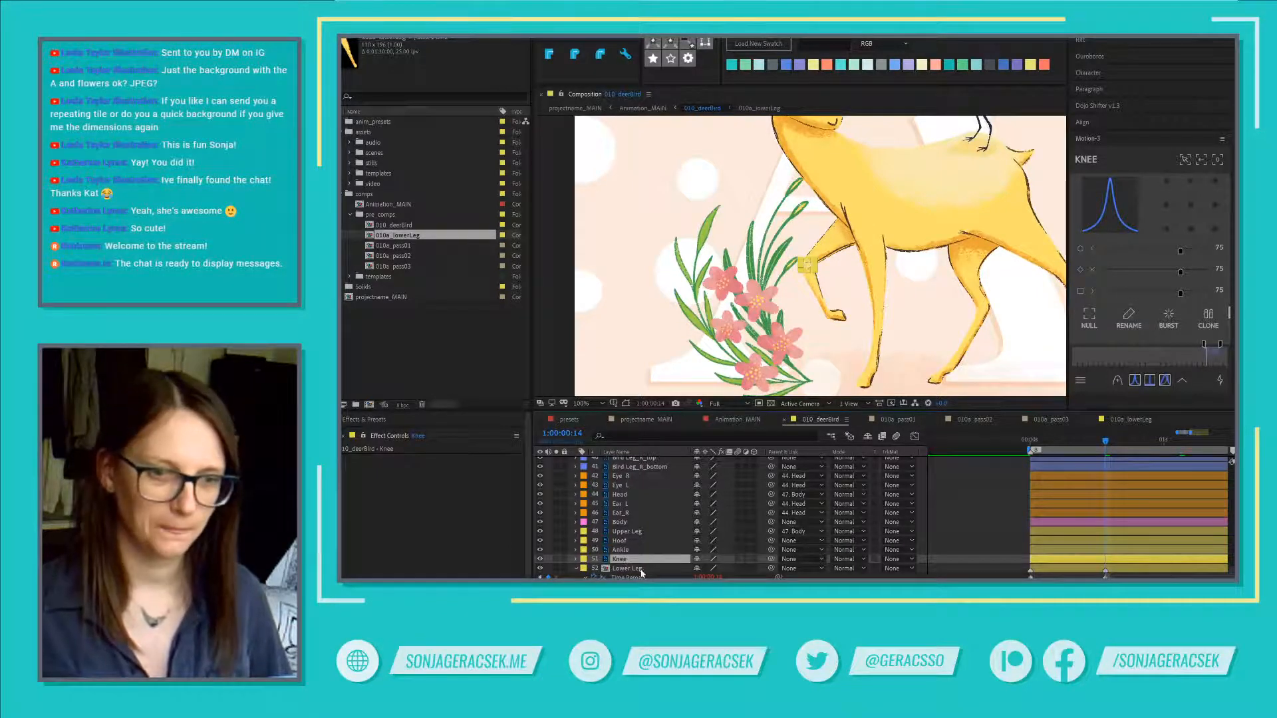
{"action": "left_click", "coordinate": [626, 570]}
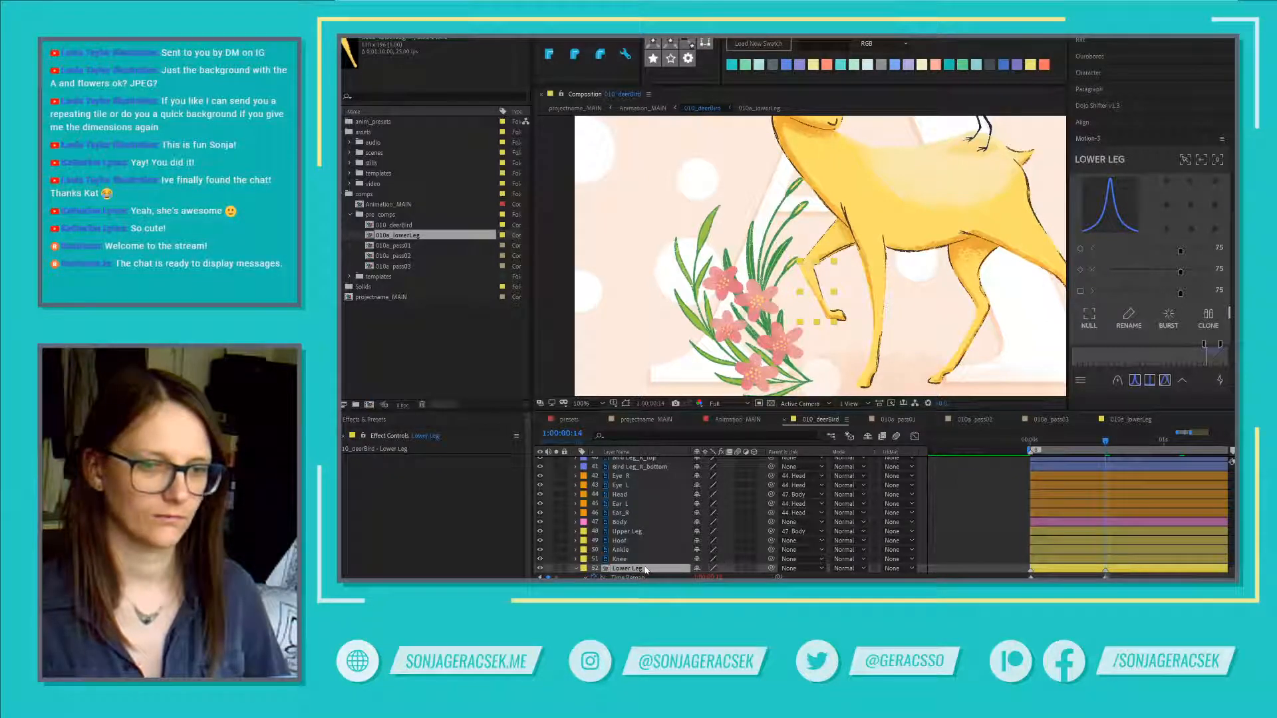
{"action": "left_click", "coordinate": [624, 560]}
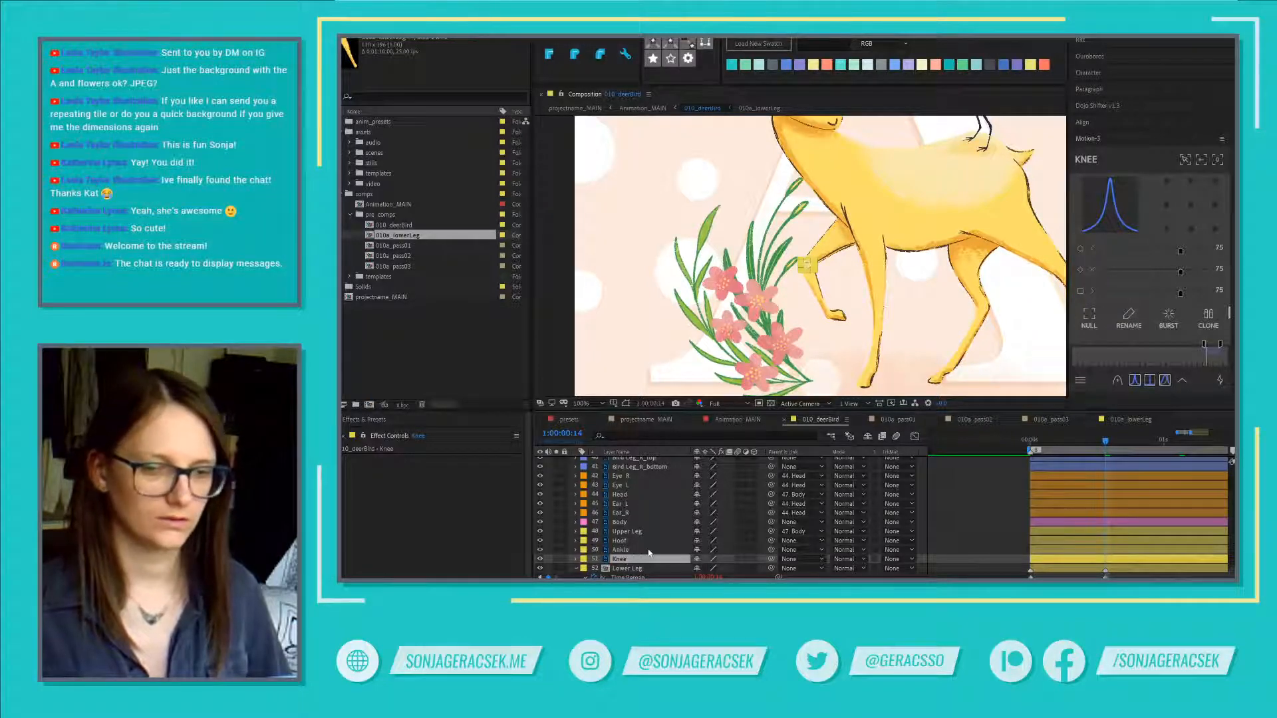
Step: Delete the duplicate Knee 2 and Knee 3 layers from the 010_deerBird composition
{"action": "scroll", "coordinate": [648, 554], "scroll_direction": "up", "scroll_amount": 1}
{"action": "scroll", "coordinate": [648, 553], "scroll_direction": "up", "scroll_amount": 4}
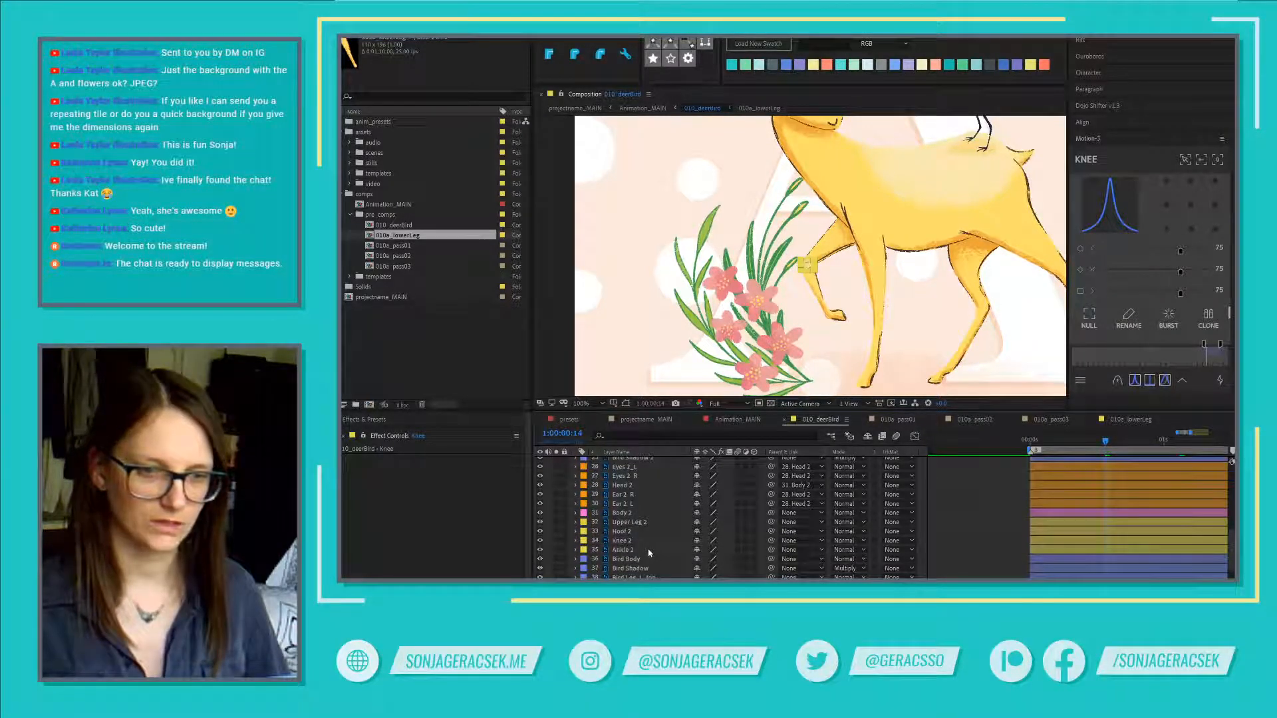
{"action": "left_click", "coordinate": [628, 541]}
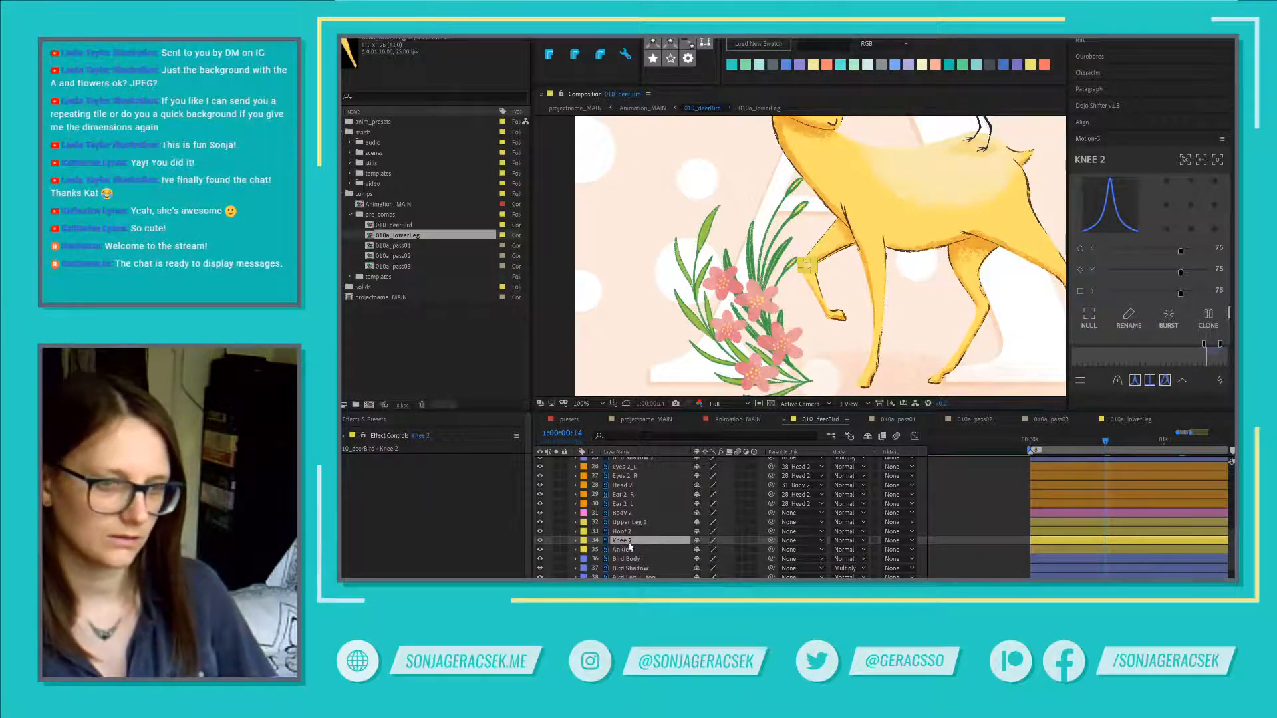
{"action": "key", "text": "F2"}
{"action": "scroll", "coordinate": [634, 544], "scroll_direction": "up", "scroll_amount": 3}
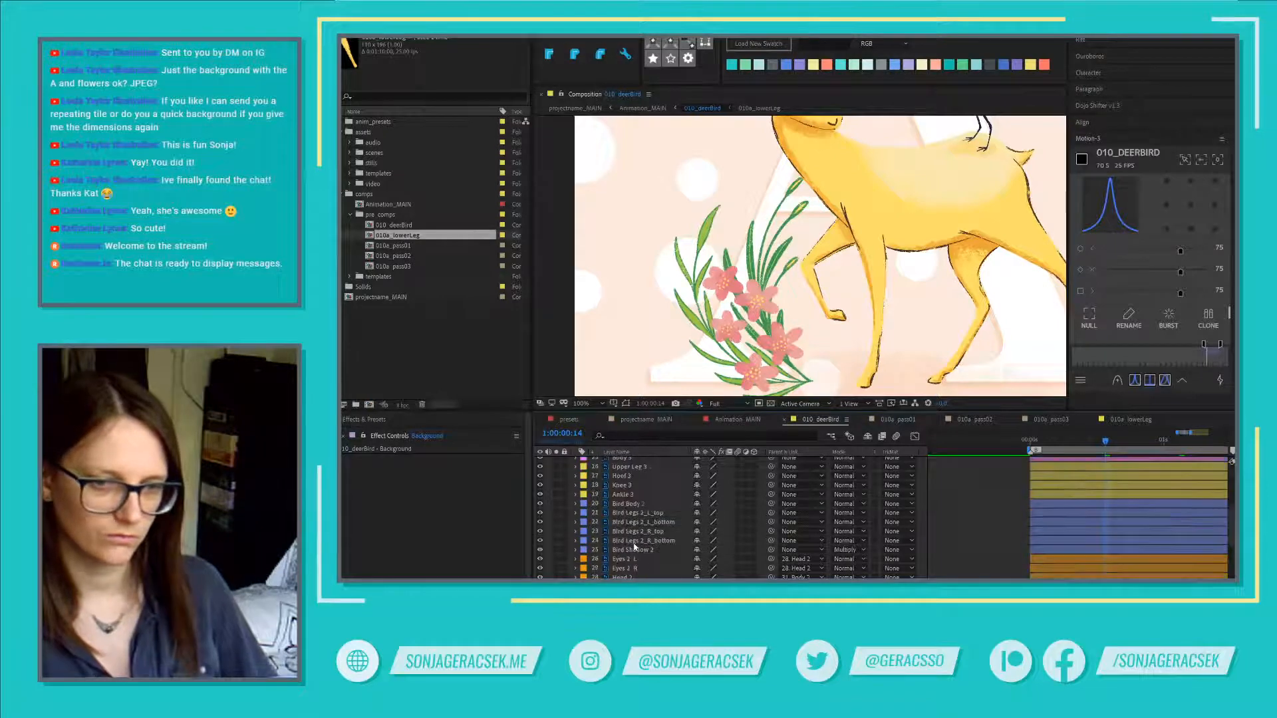
{"action": "scroll", "coordinate": [634, 545], "scroll_direction": "up", "scroll_amount": 2}
{"action": "left_click", "coordinate": [650, 551]}
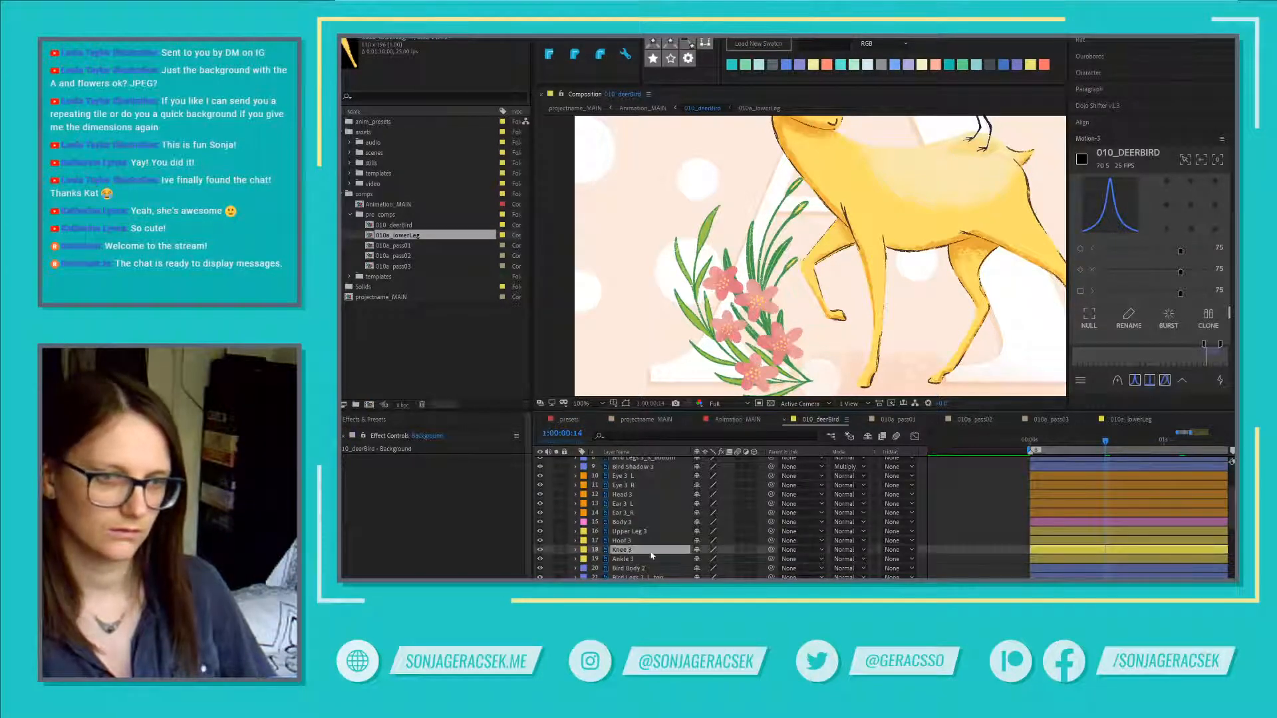
{"action": "scroll", "coordinate": [651, 555], "scroll_direction": "down", "scroll_amount": 8}
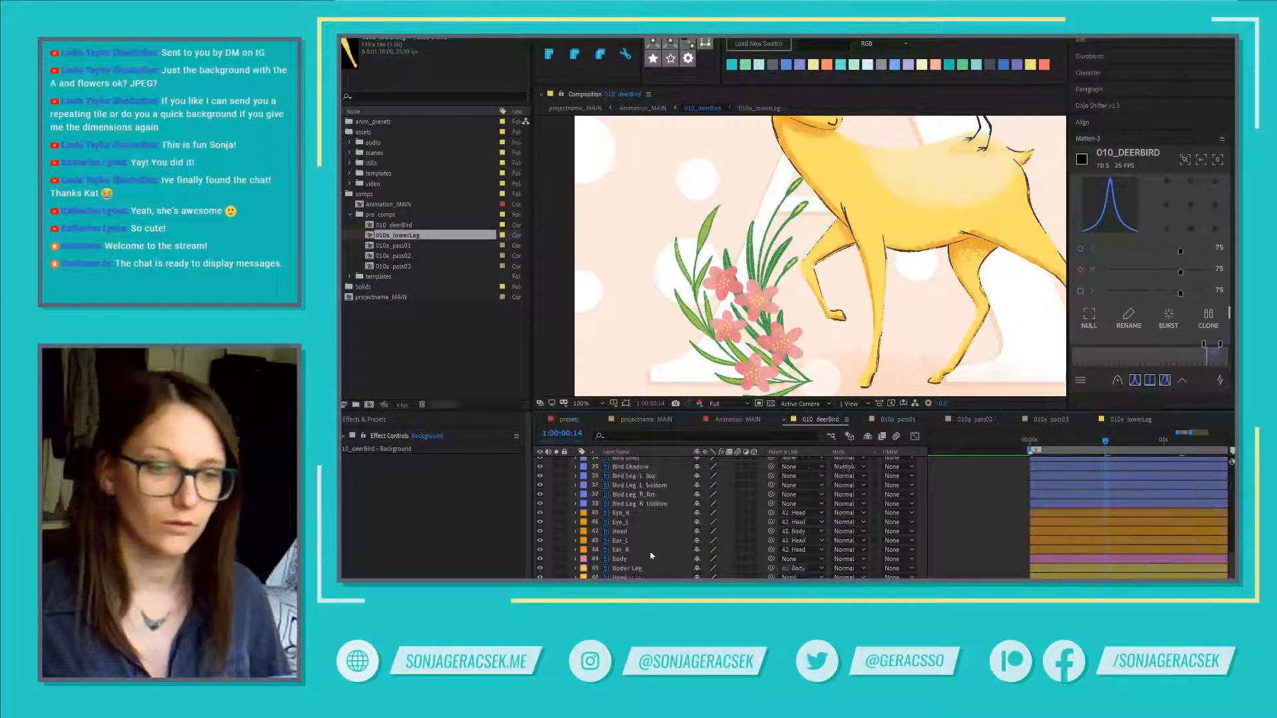
{"action": "scroll", "coordinate": [651, 555], "scroll_direction": "down", "scroll_amount": 2}
Step: Toggle the remaining Knee layer's visibility and check which areas the Lower Leg, Ankle and Hoof layers cover
{"action": "left_click", "coordinate": [620, 550]}
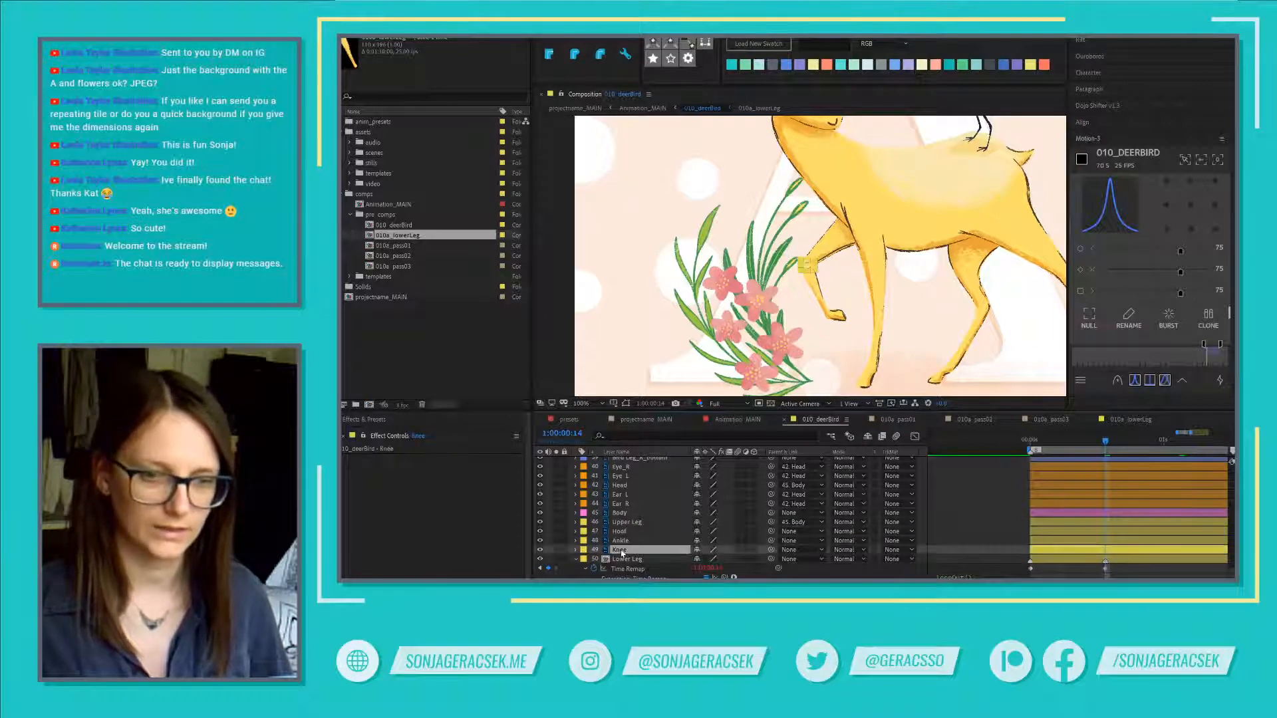
{"action": "left_click", "coordinate": [540, 550]}
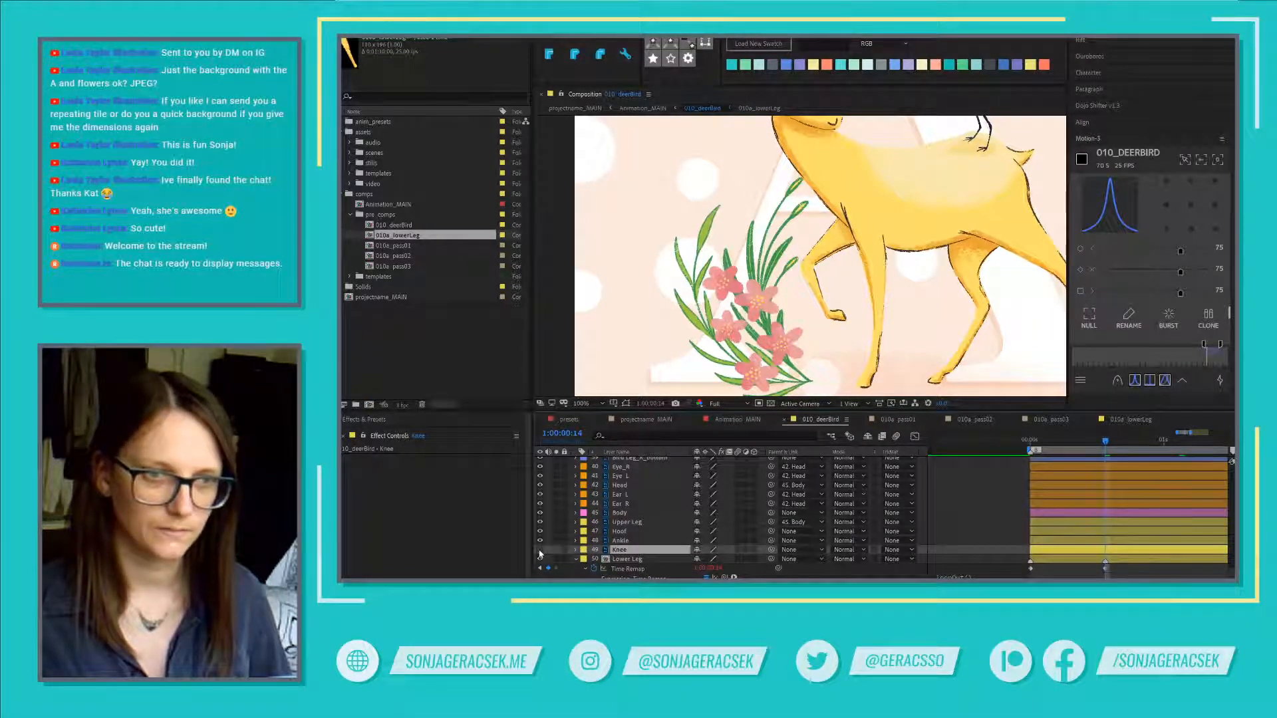
{"action": "left_click", "coordinate": [540, 551]}
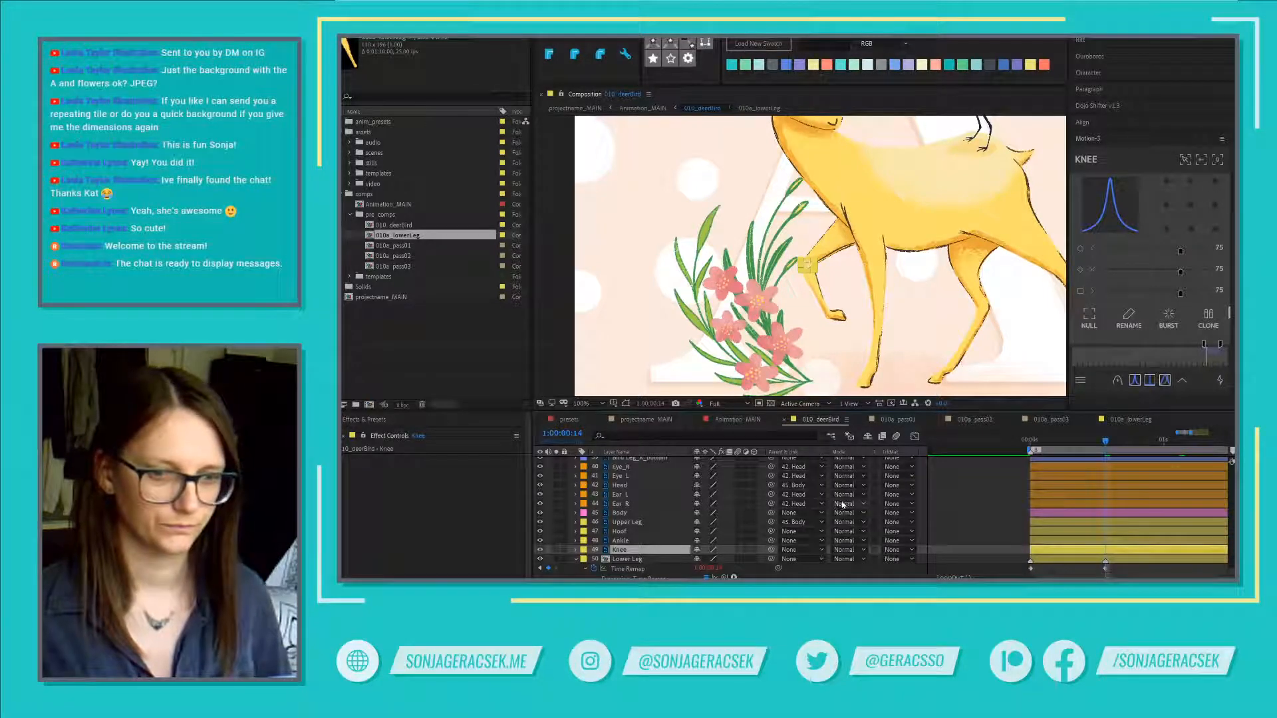
{"action": "key", "text": "ctrl+Down"}
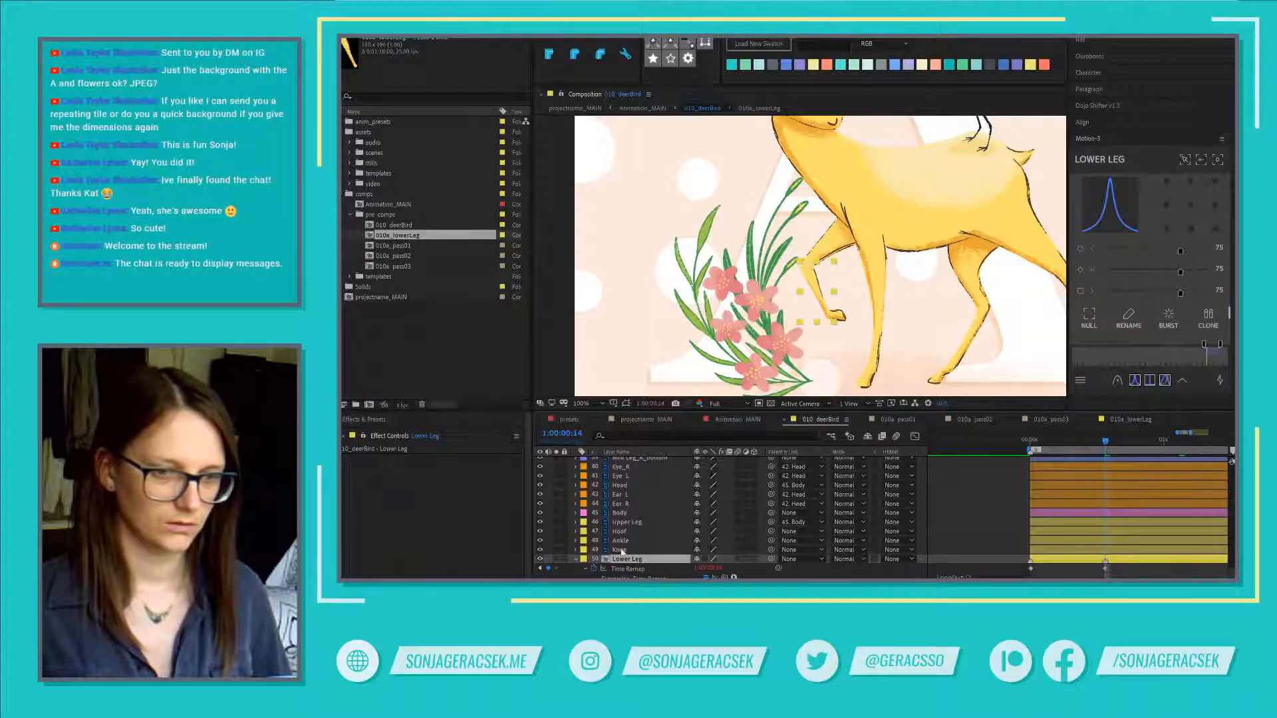
{"action": "left_click", "coordinate": [620, 550]}
{"action": "left_click", "coordinate": [625, 542]}
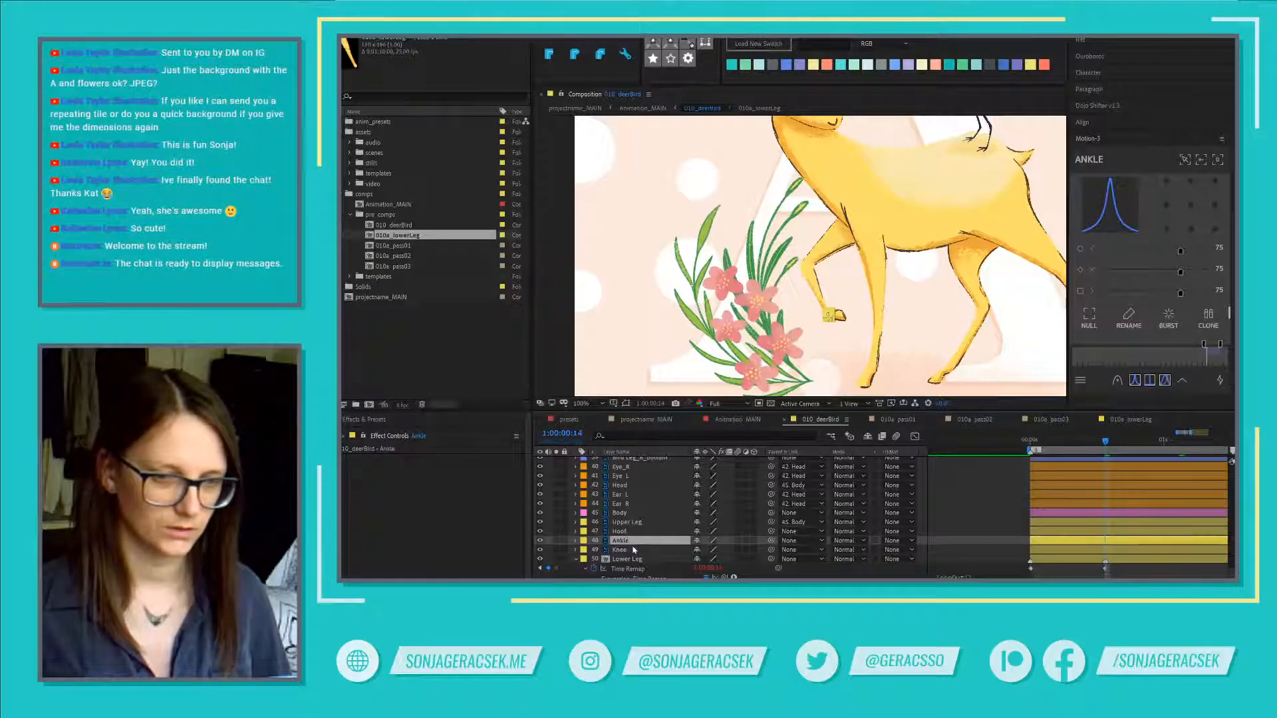
{"action": "left_click", "coordinate": [620, 532]}
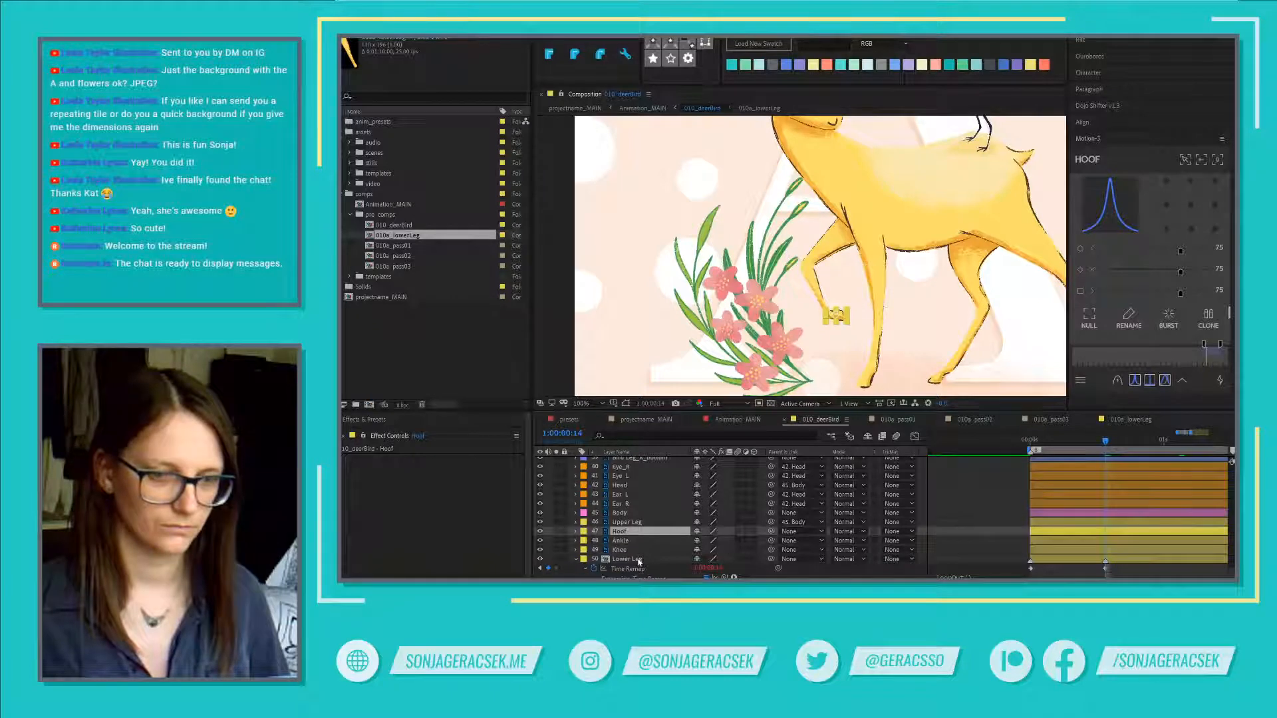
Step: Select the Upper Leg layer and start pre-composing it
{"action": "left_click", "coordinate": [624, 523]}
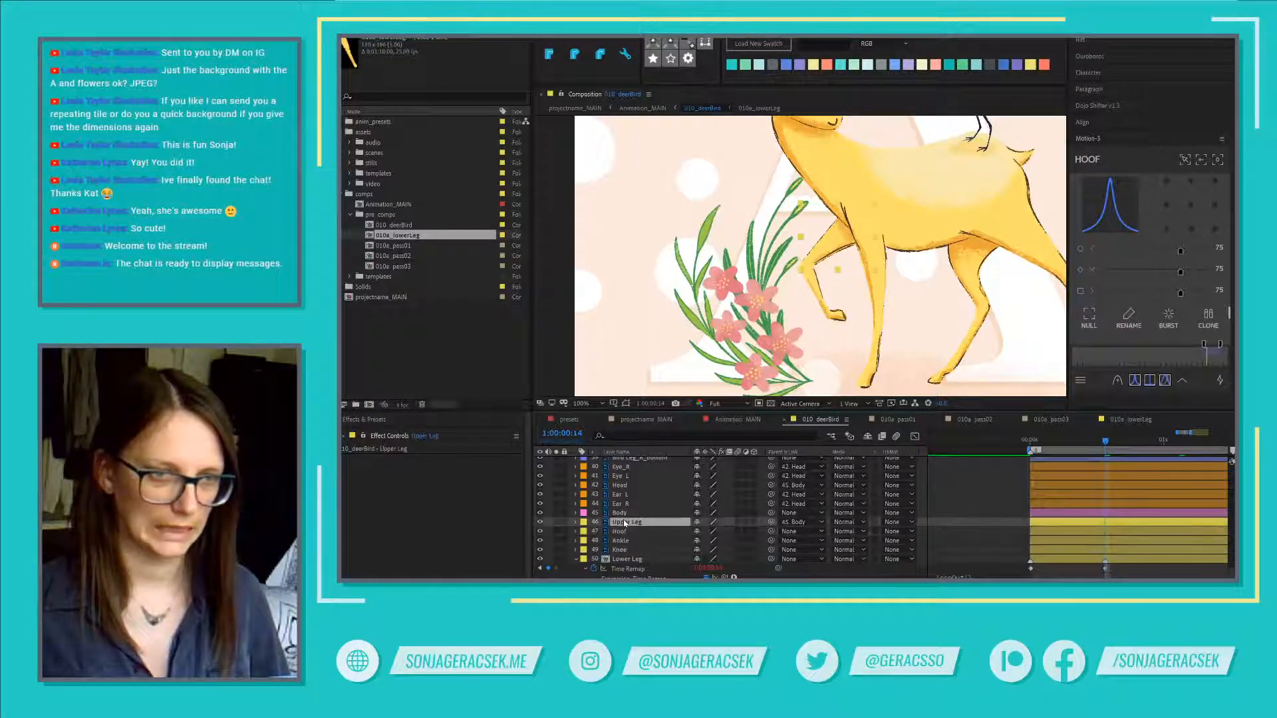
{"action": "left_click", "coordinate": [841, 243]}
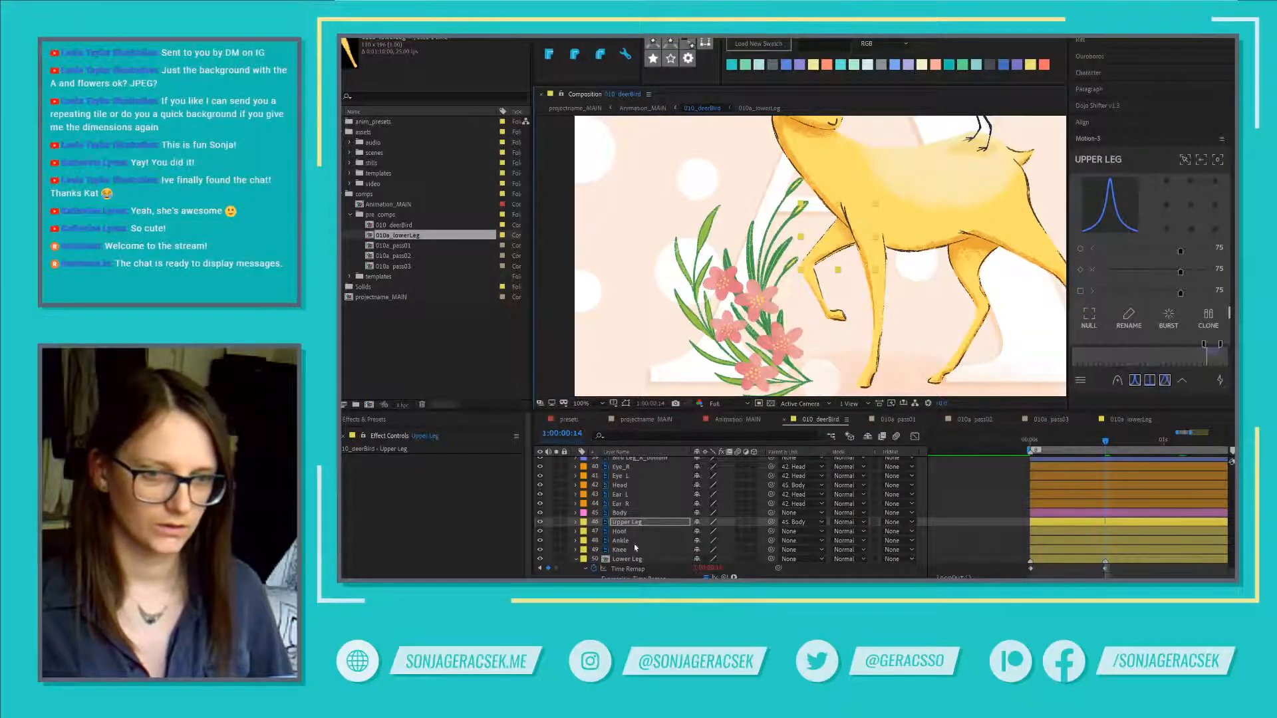
{"action": "left_click", "coordinate": [637, 523]}
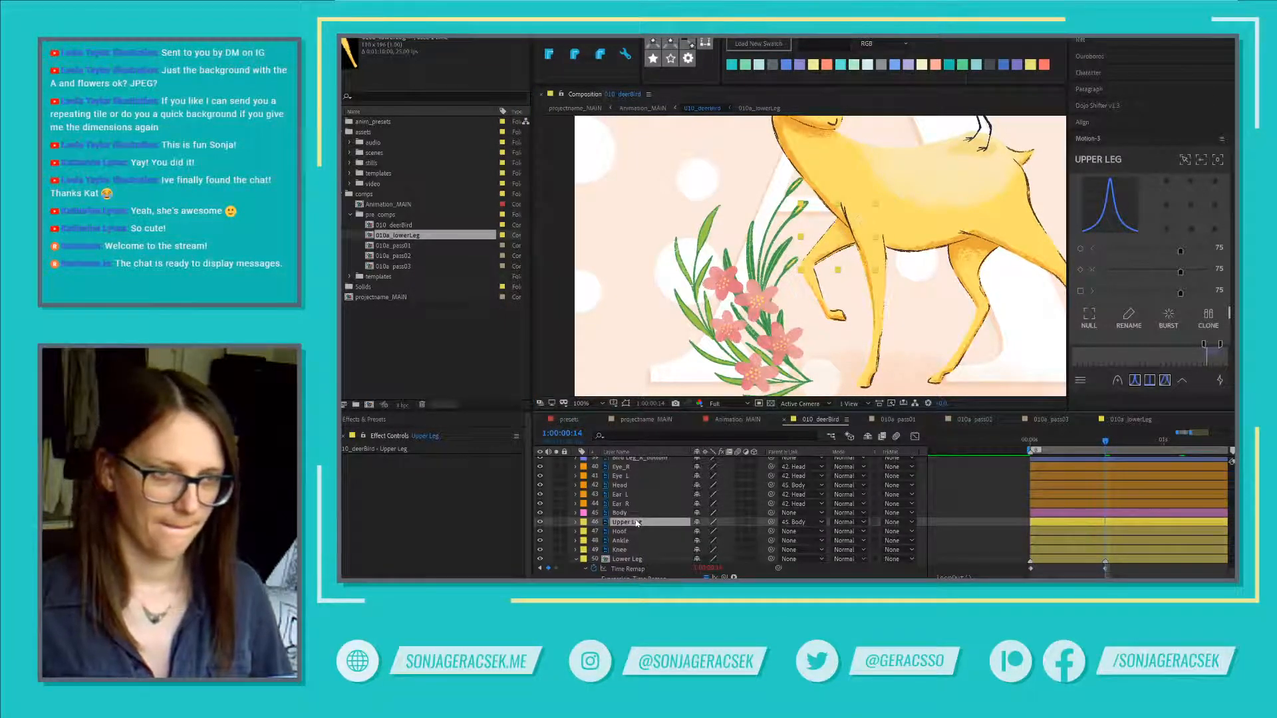
{"action": "key", "text": "ctrl+shift+c"}
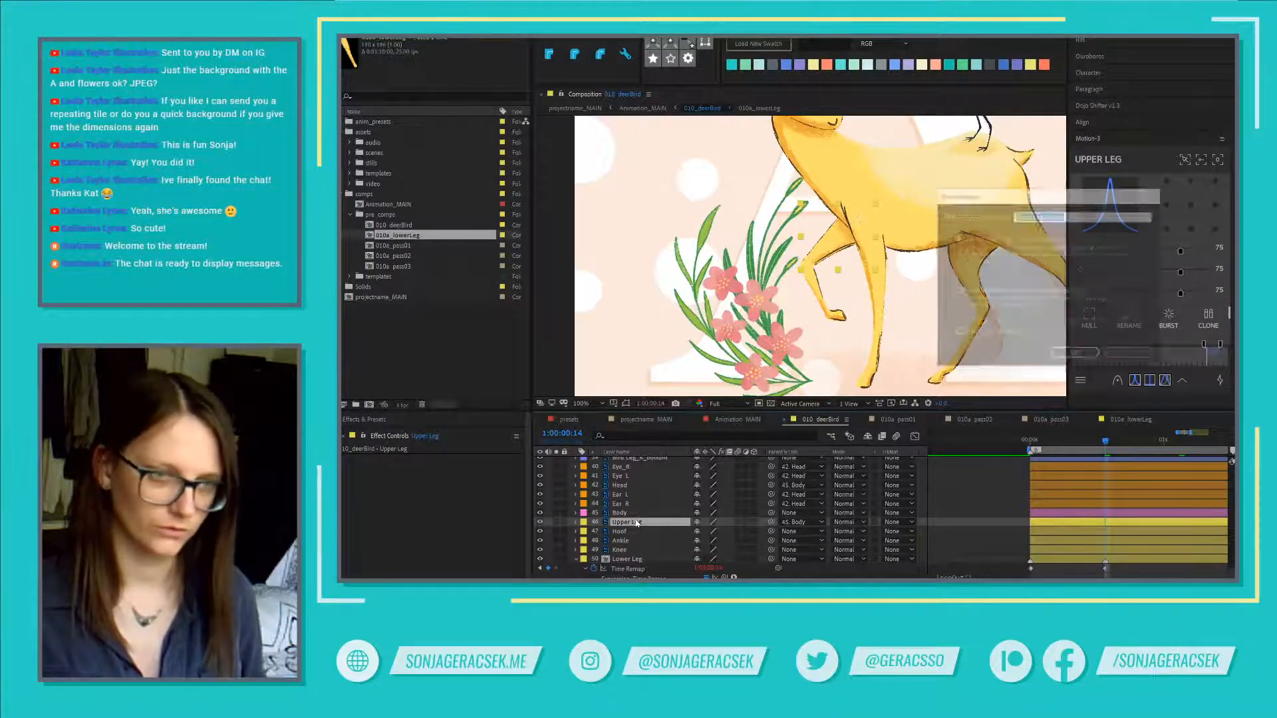
Step: Pre-compose the Upper Leg layer on its own as 010a_upperLeg, leaving all attributes in 010_deerBird
{"action": "type", "text": "010"}
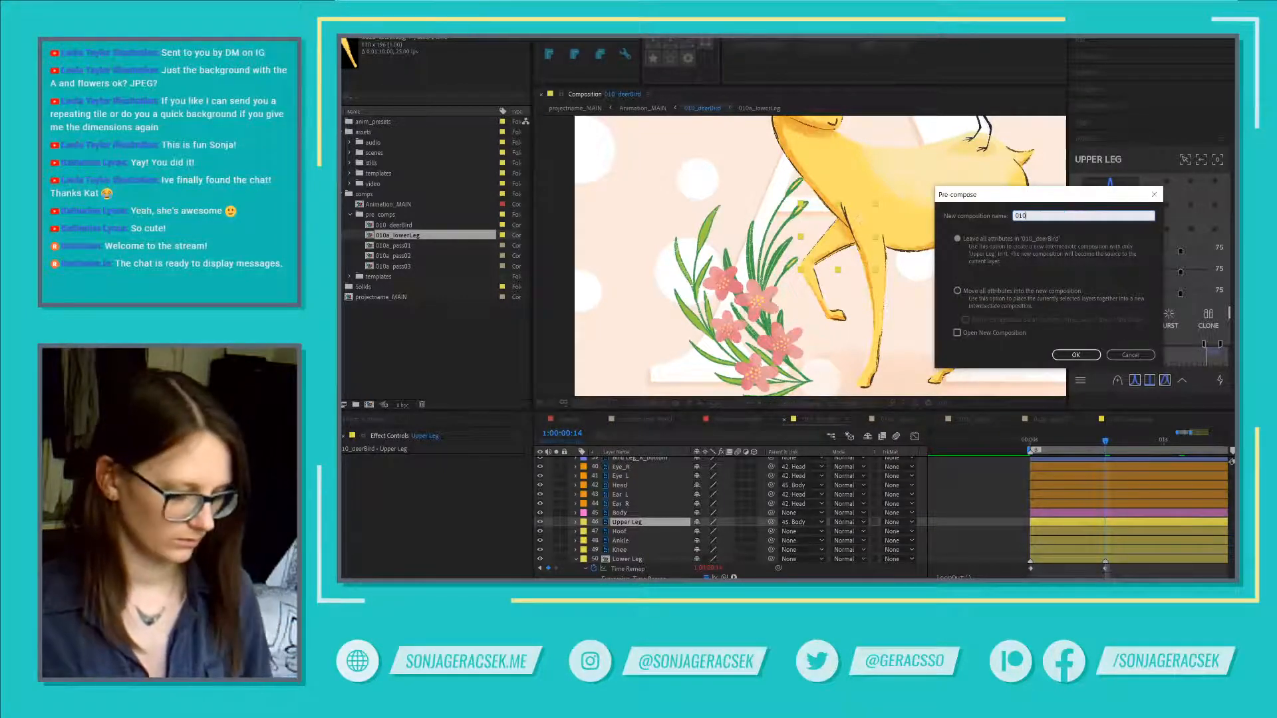
{"action": "type", "text": "a_"}
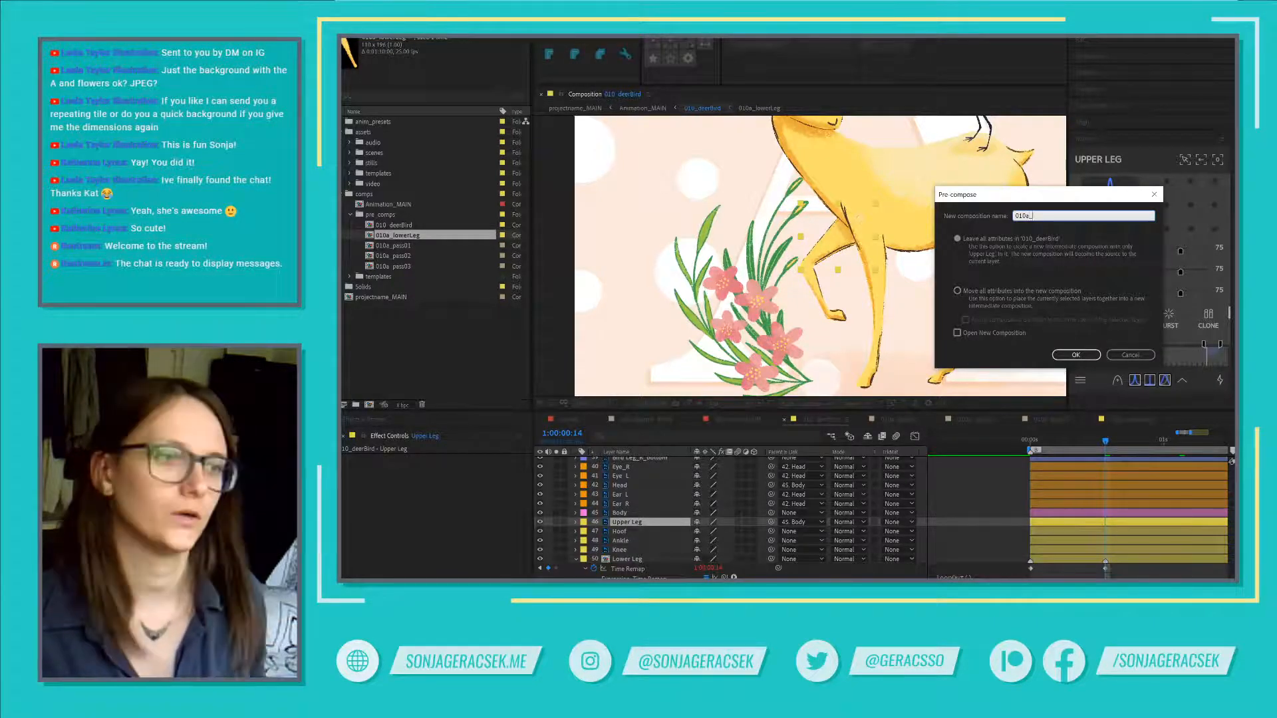
{"action": "type", "text": "upper"}
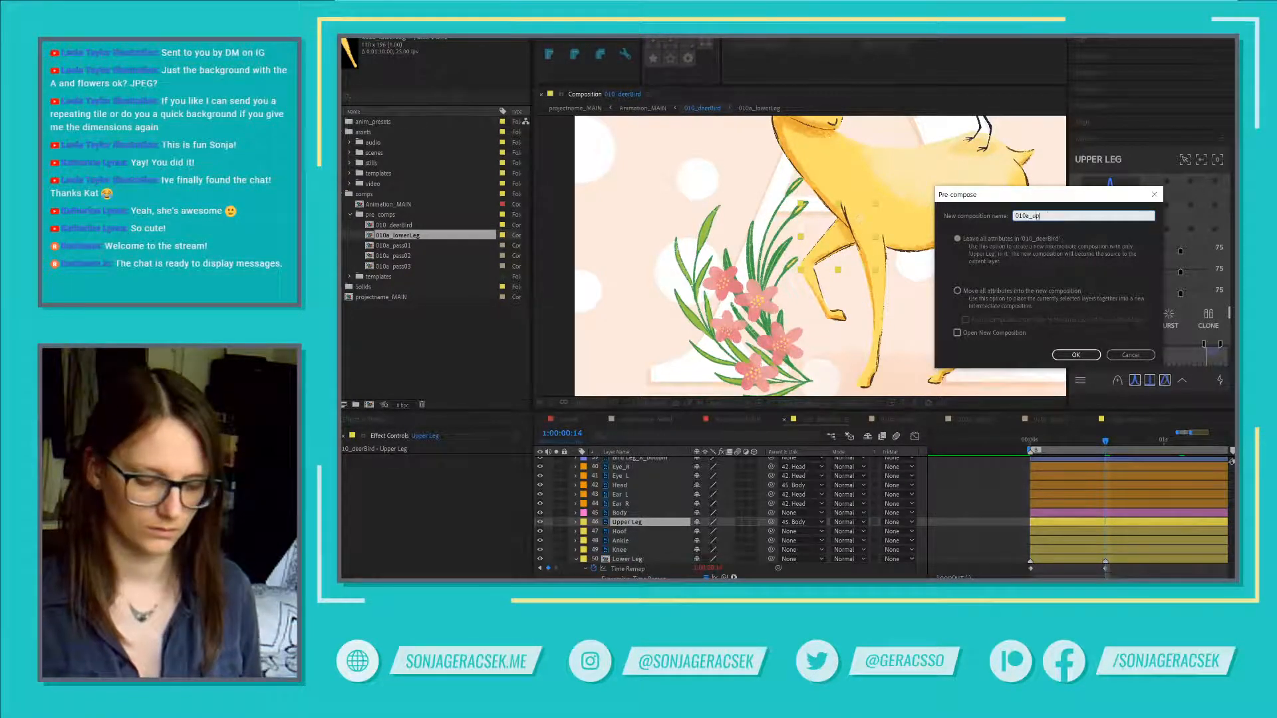
{"action": "key", "text": "BackSpace"}
{"action": "key", "text": "BackSpace"}
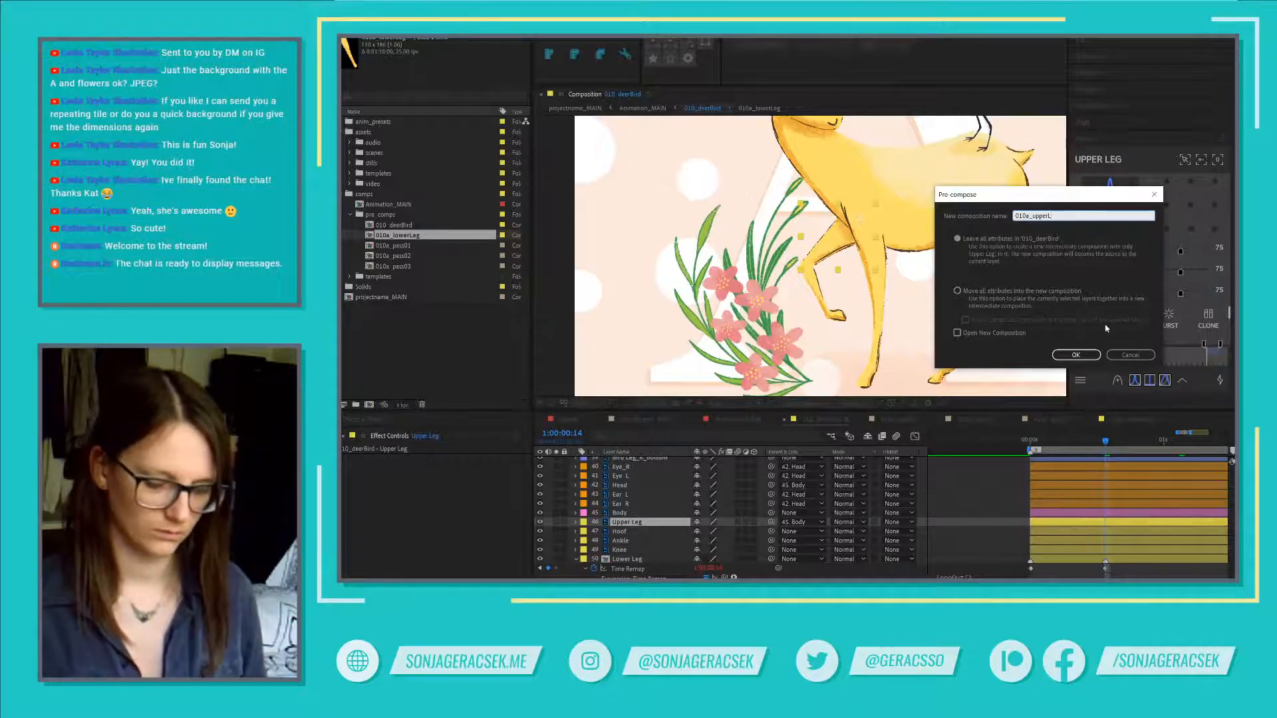
{"action": "type", "text": "eg"}
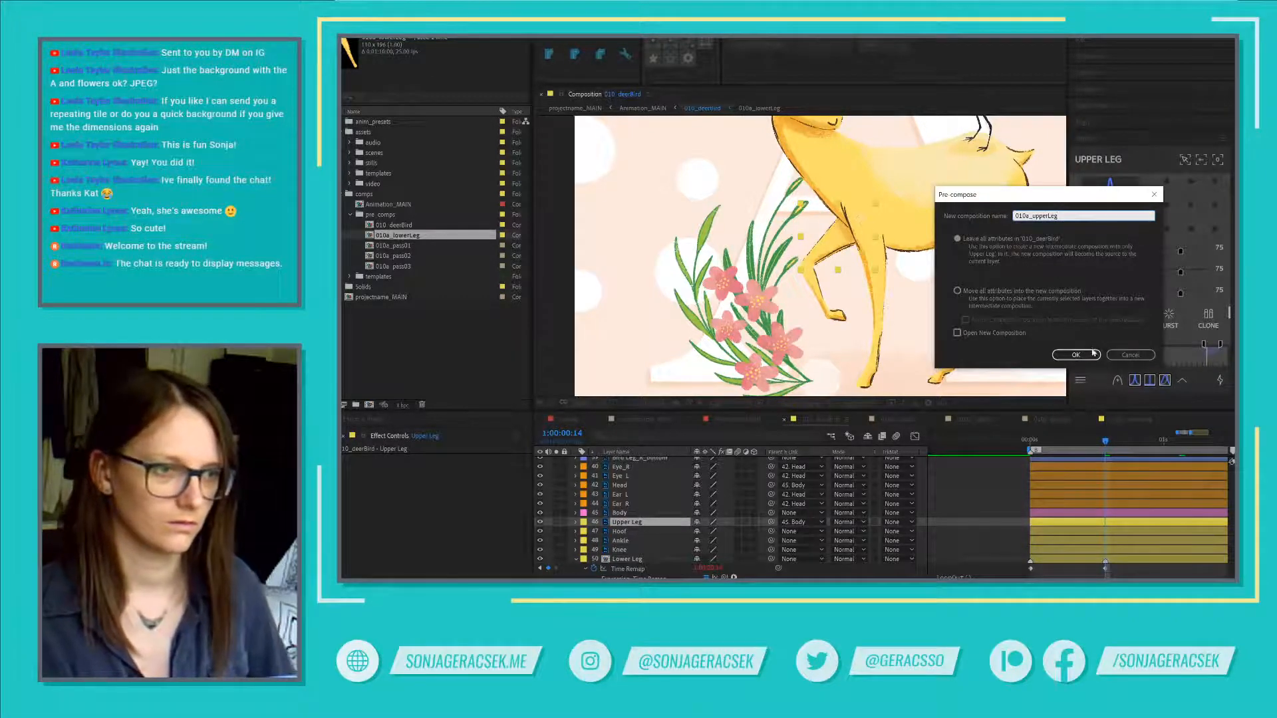
{"action": "left_click", "coordinate": [1093, 353]}
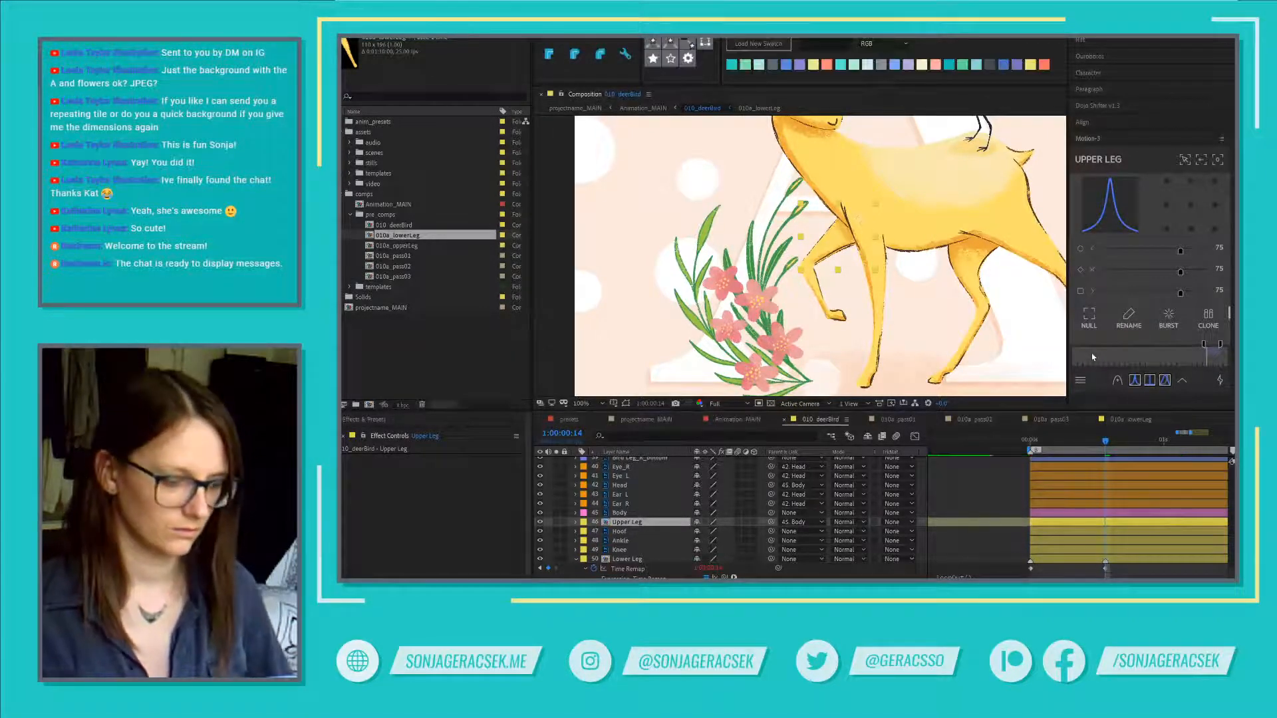
Step: Go to the composition's start and select the Upper Leg 2 and Upper Leg 3 layers
{"action": "key", "text": "Home"}
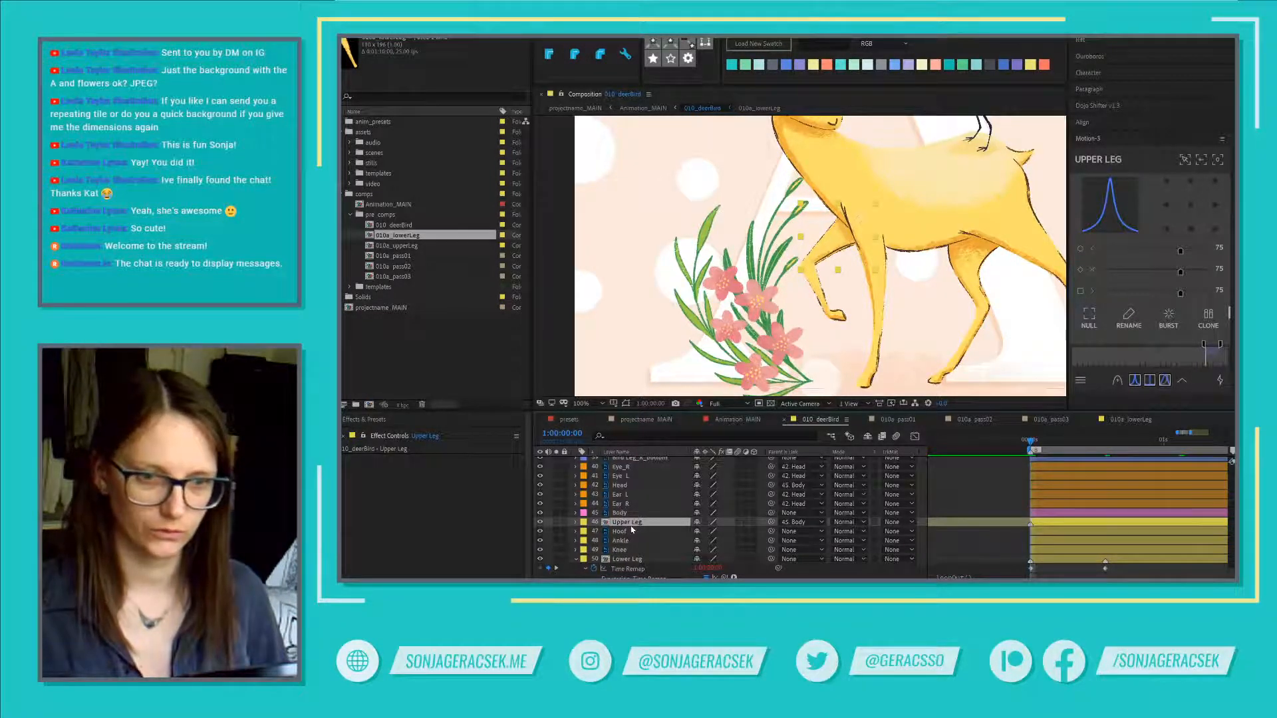
{"action": "scroll", "coordinate": [637, 523], "scroll_direction": "up", "scroll_amount": 4}
{"action": "scroll", "coordinate": [637, 525], "scroll_direction": "up", "scroll_amount": 2}
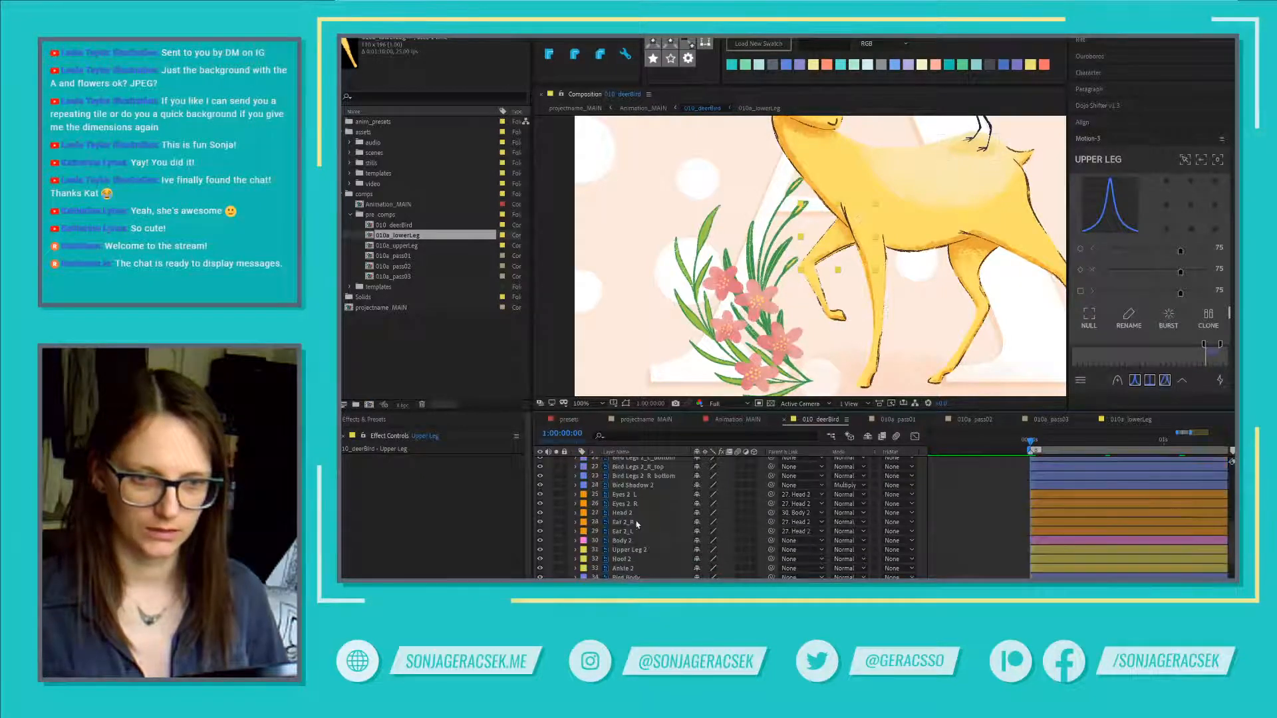
{"action": "left_click", "coordinate": [644, 550]}
{"action": "scroll", "coordinate": [645, 558], "scroll_direction": "up", "scroll_amount": 6}
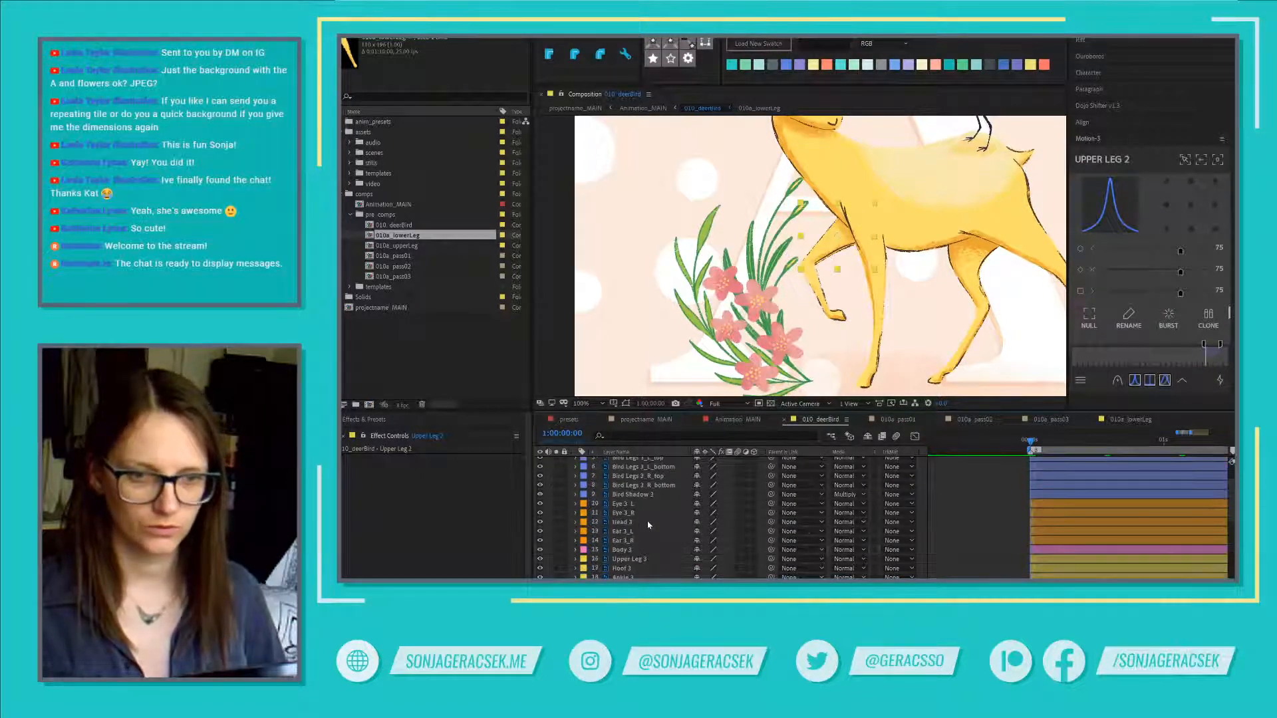
{"action": "left_click", "coordinate": [644, 561]}
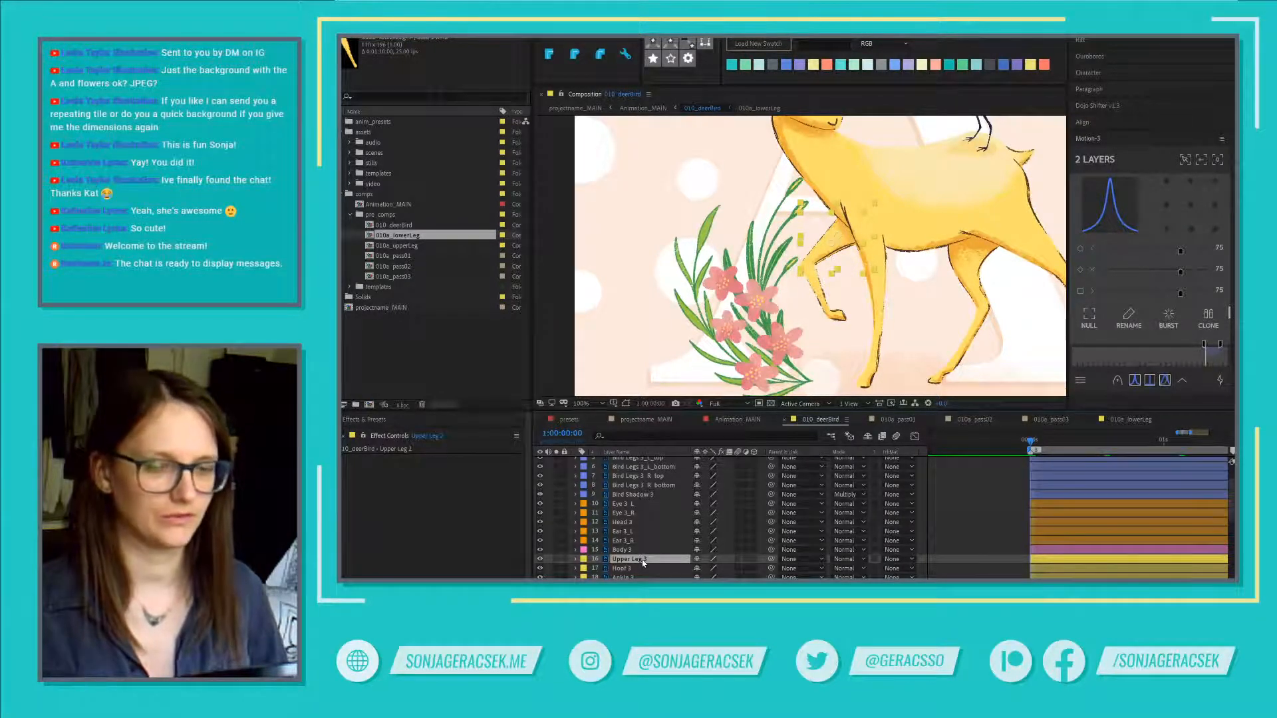
{"action": "scroll", "coordinate": [643, 562], "scroll_direction": "down", "scroll_amount": 3}
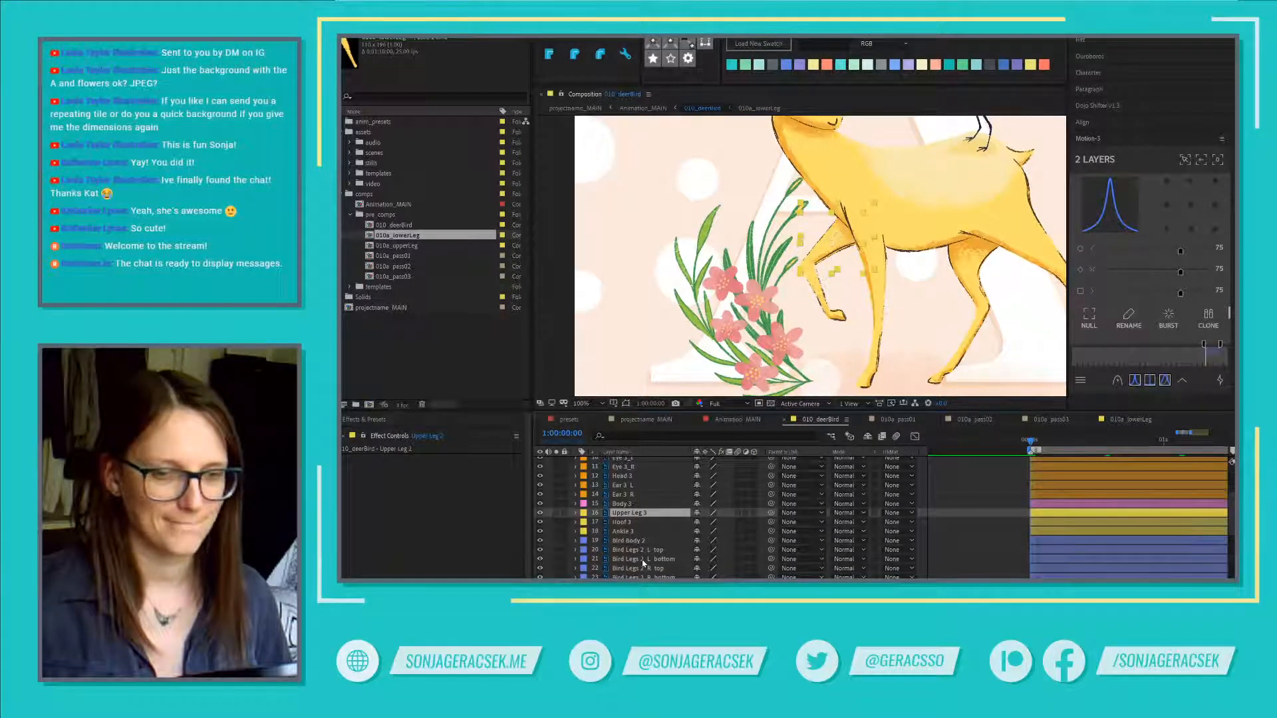
{"action": "scroll", "coordinate": [661, 532], "scroll_direction": "down", "scroll_amount": 1}
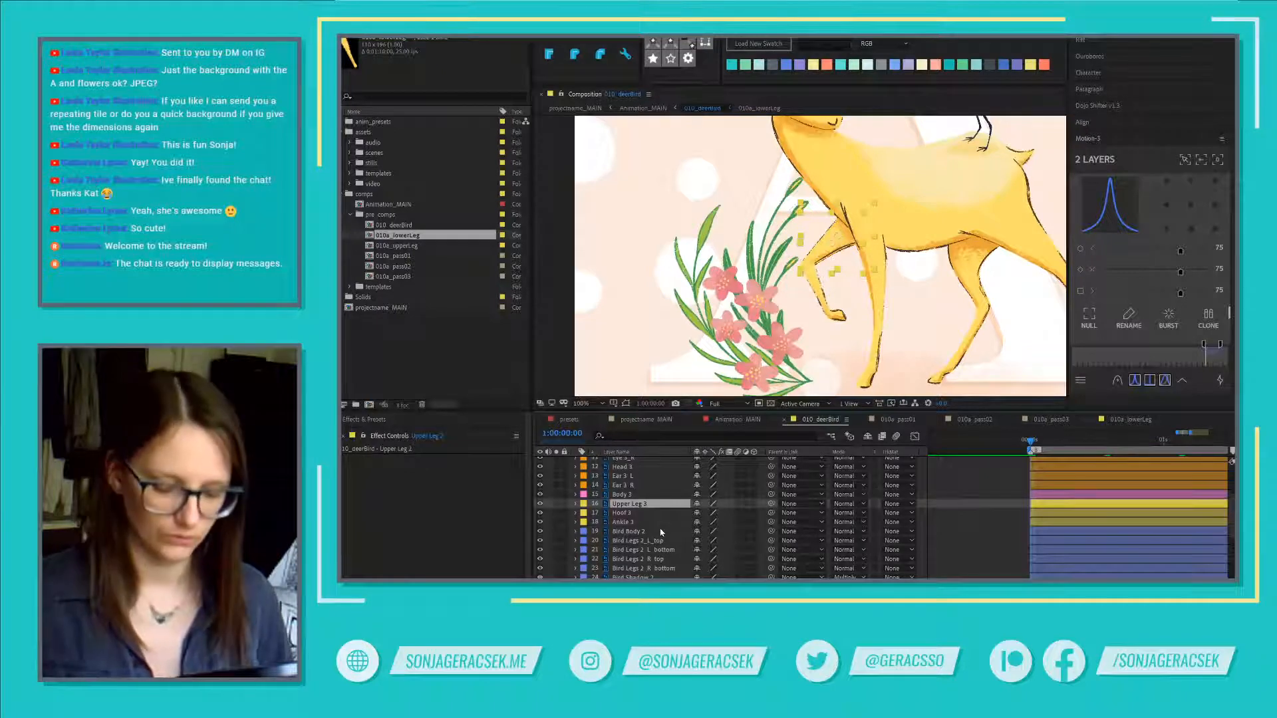
Step: Undo the layer selections and the pre-composing of the single Upper Leg layer
{"action": "key", "text": "ctrl+z"}
{"action": "key", "text": "ctrl+z"}
{"action": "key", "text": "ctrl+z"}
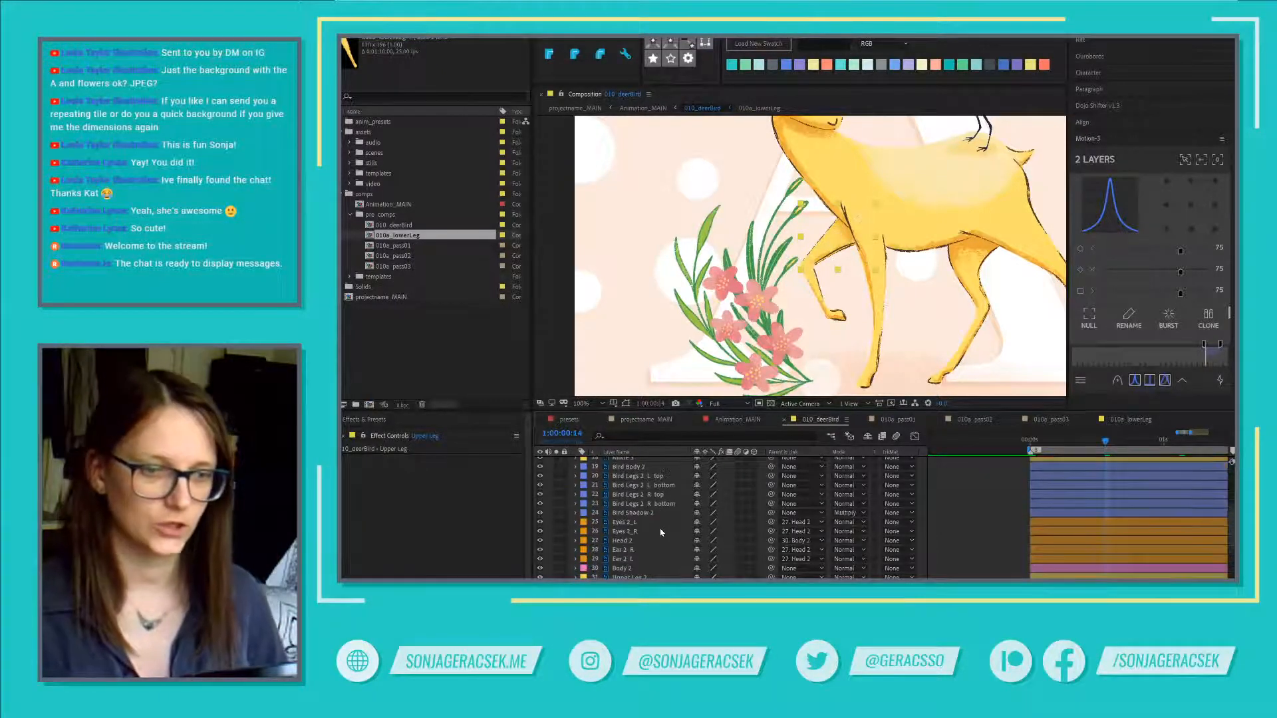
Step: Pre-compose the Upper Leg, Upper Leg 2 and Upper Leg 3 layers together, moving all attributes into a new composition named 010a_upperLeg
{"action": "scroll", "coordinate": [660, 532], "scroll_direction": "down", "scroll_amount": 6}
{"action": "left_click", "coordinate": [658, 536]}
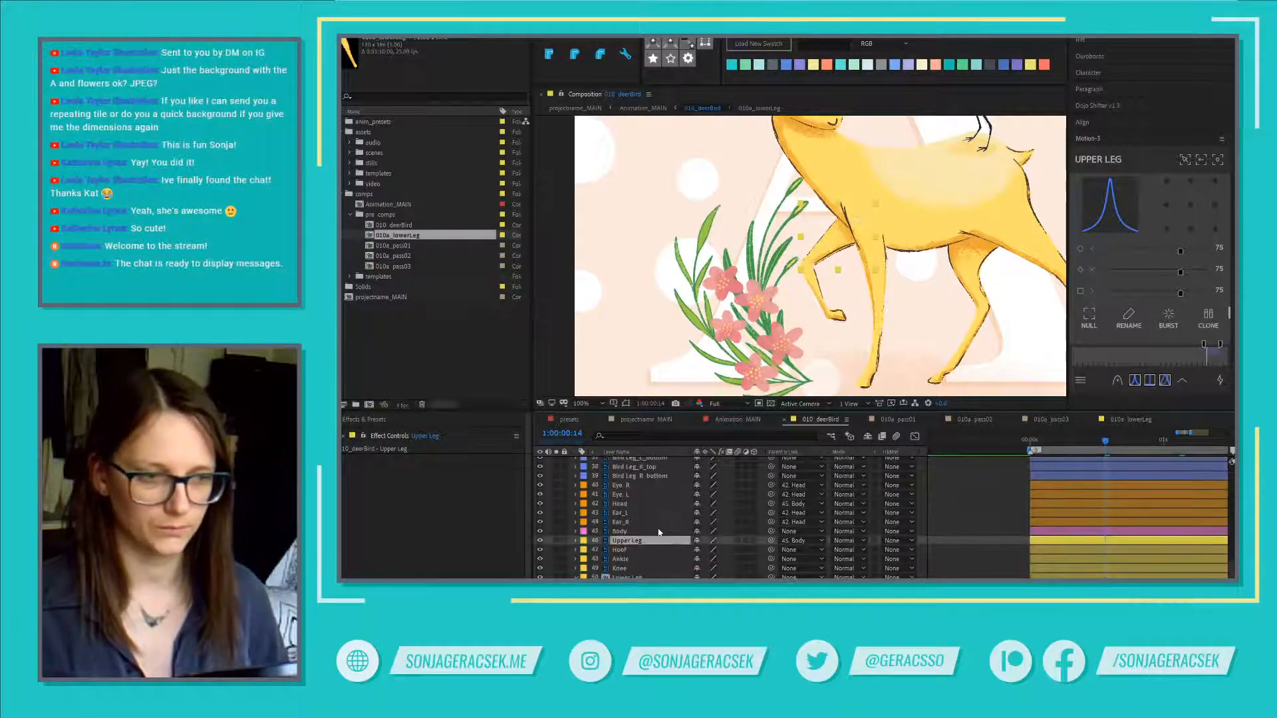
{"action": "scroll", "coordinate": [658, 532], "scroll_direction": "up", "scroll_amount": 9}
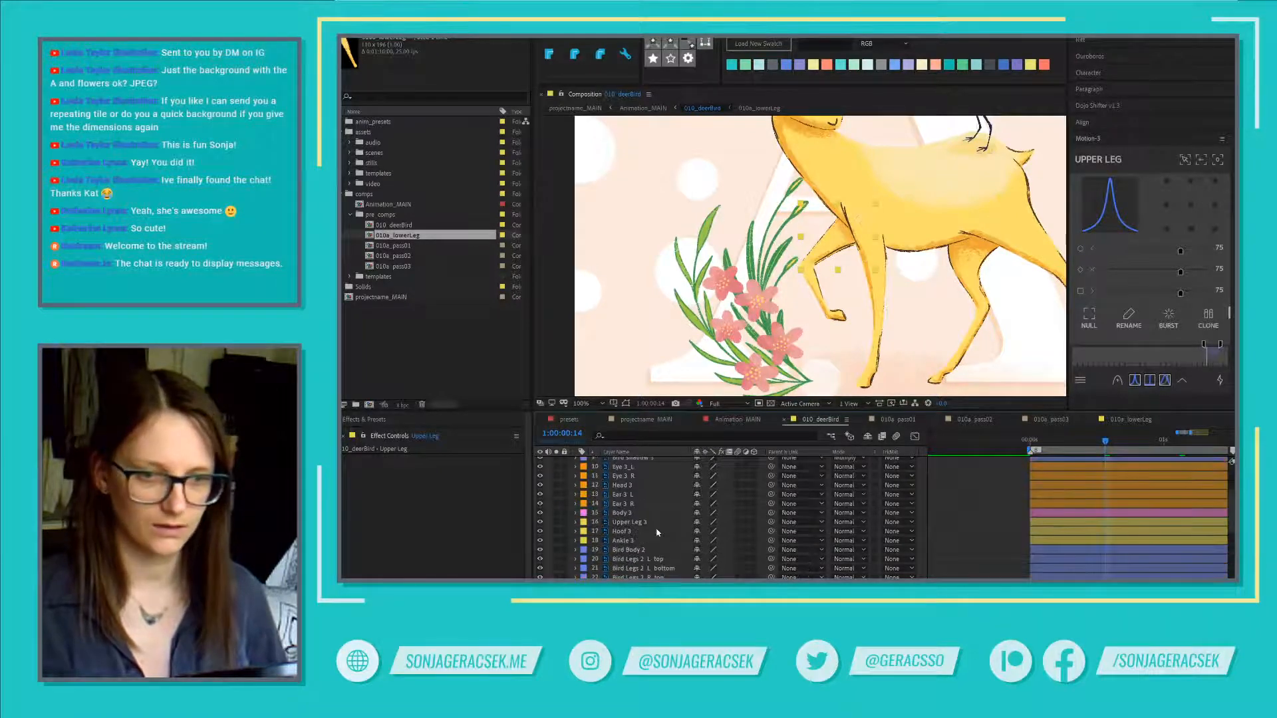
{"action": "scroll", "coordinate": [657, 532], "scroll_direction": "up", "scroll_amount": 3}
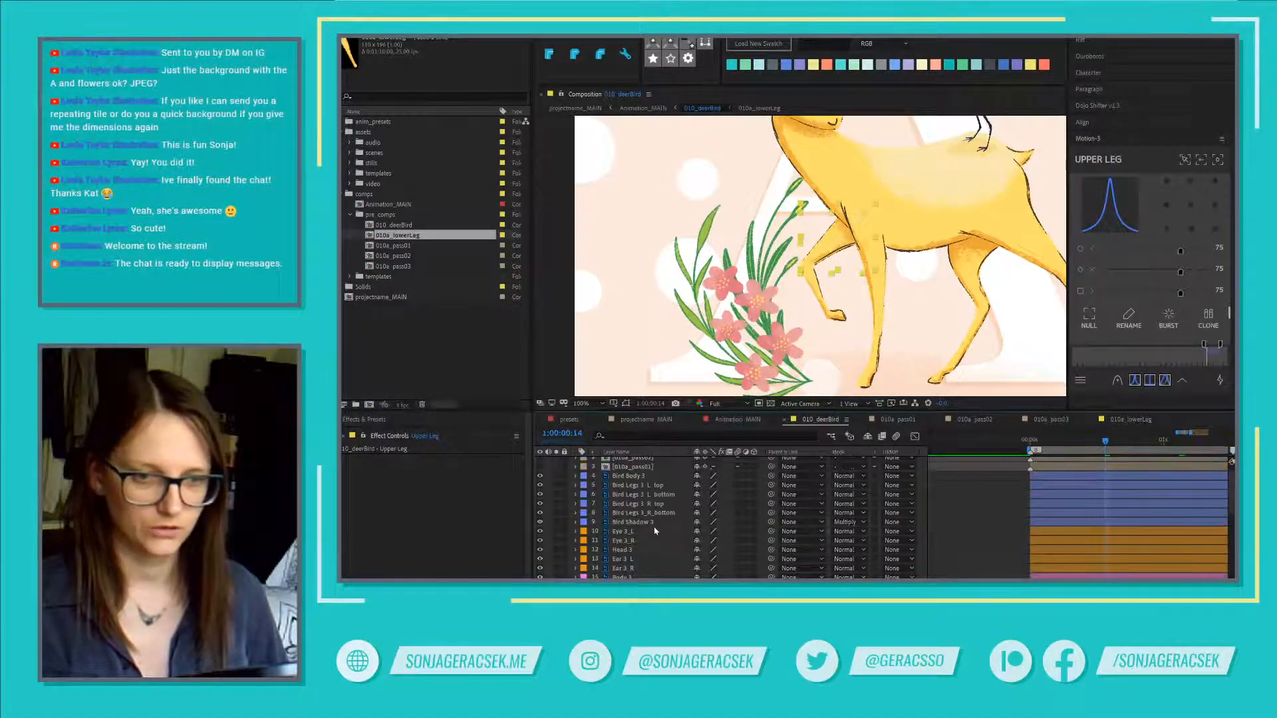
{"action": "scroll", "coordinate": [655, 530], "scroll_direction": "down", "scroll_amount": 6}
{"action": "left_click", "coordinate": [642, 551], "text": "ctrl"}
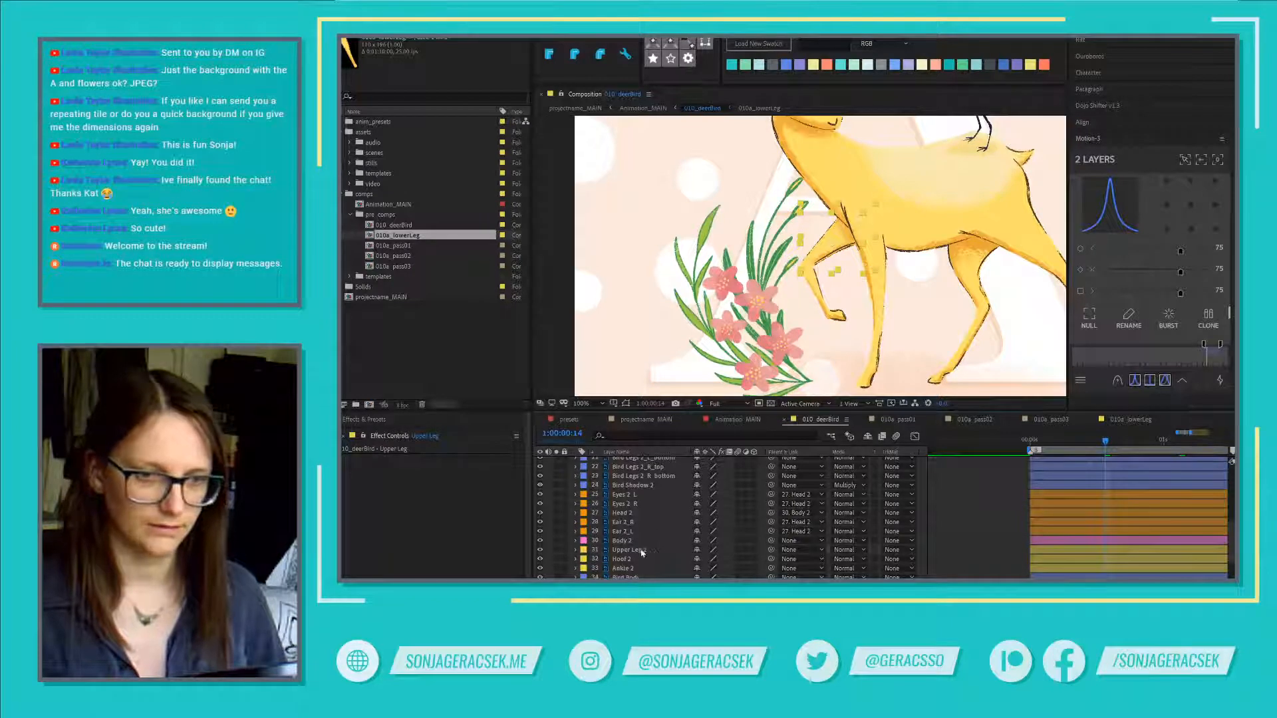
{"action": "scroll", "coordinate": [642, 552], "scroll_direction": "down", "scroll_amount": 2}
{"action": "left_click", "coordinate": [642, 551], "text": "ctrl"}
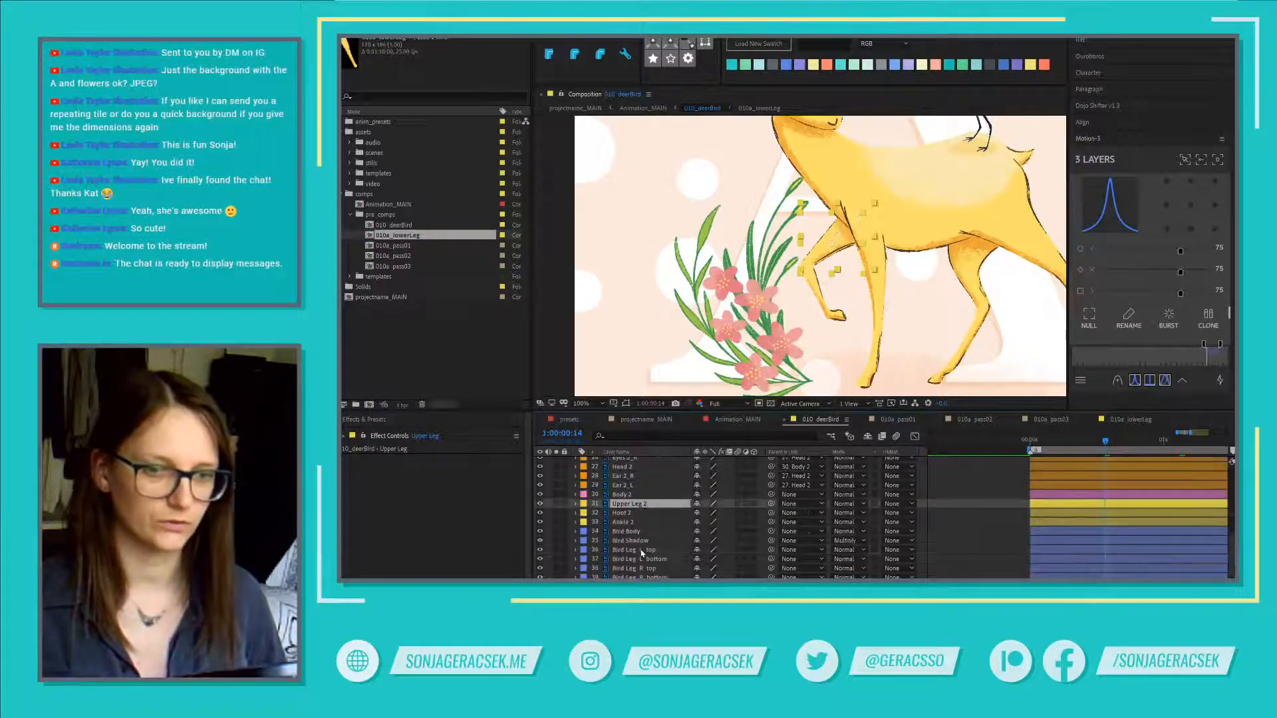
{"action": "scroll", "coordinate": [642, 552], "scroll_direction": "down", "scroll_amount": 4}
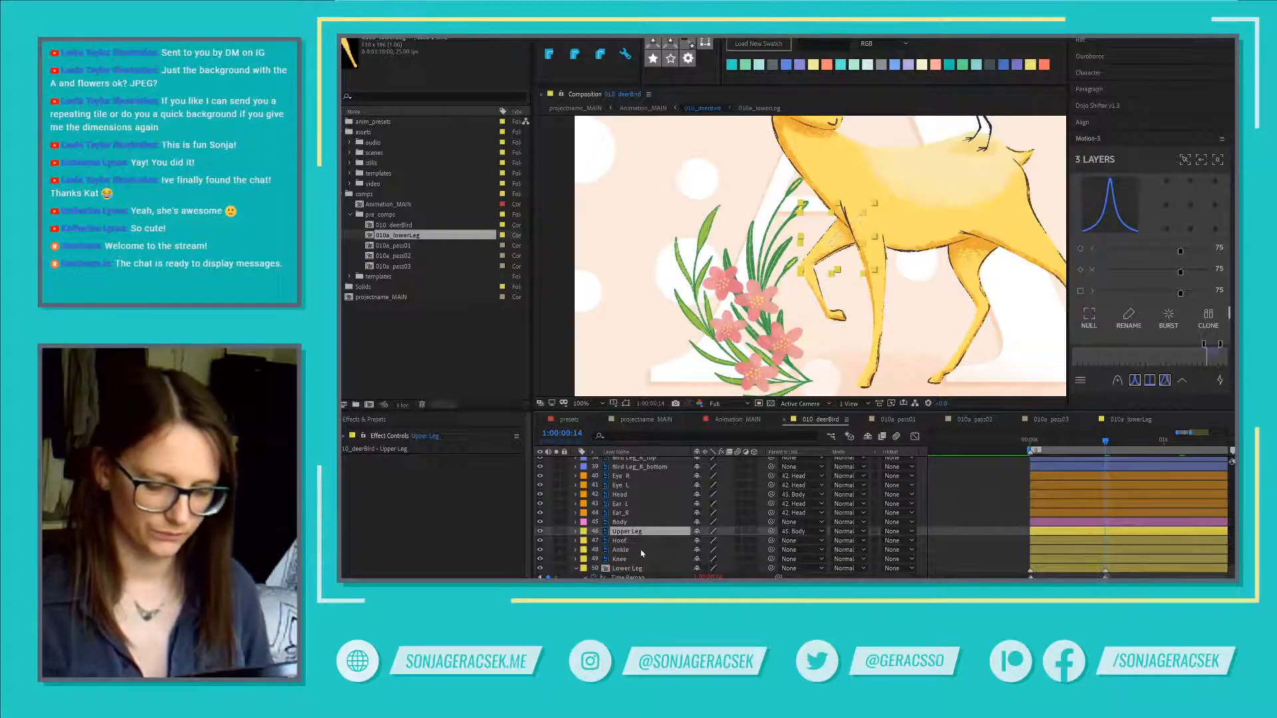
{"action": "key", "text": "ctrl+shift+c"}
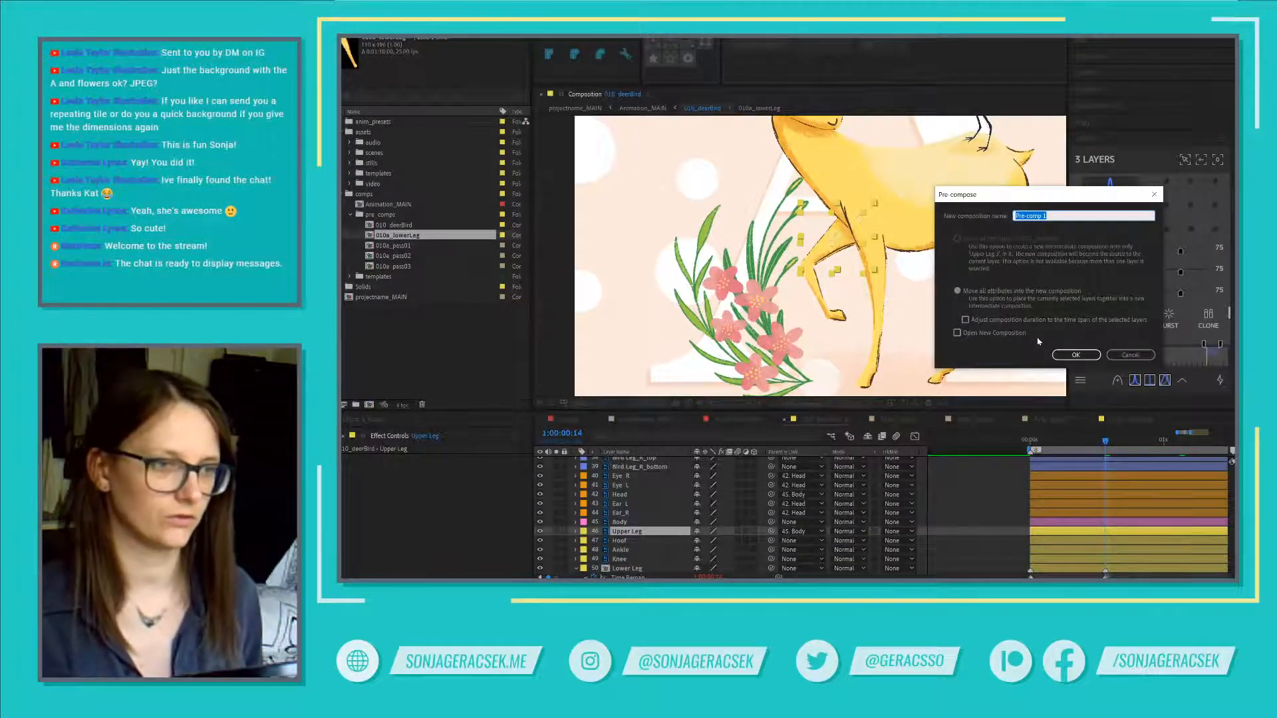
{"action": "type", "text": "010"}
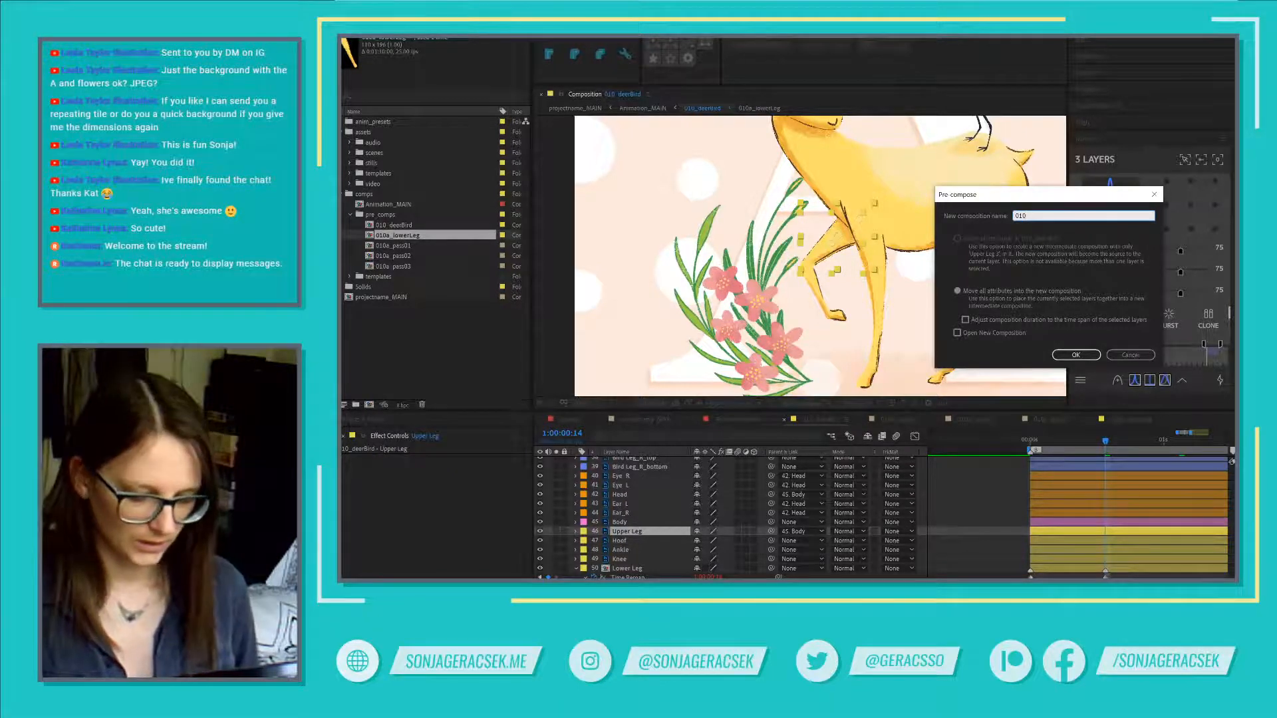
{"action": "type", "text": "a_"}
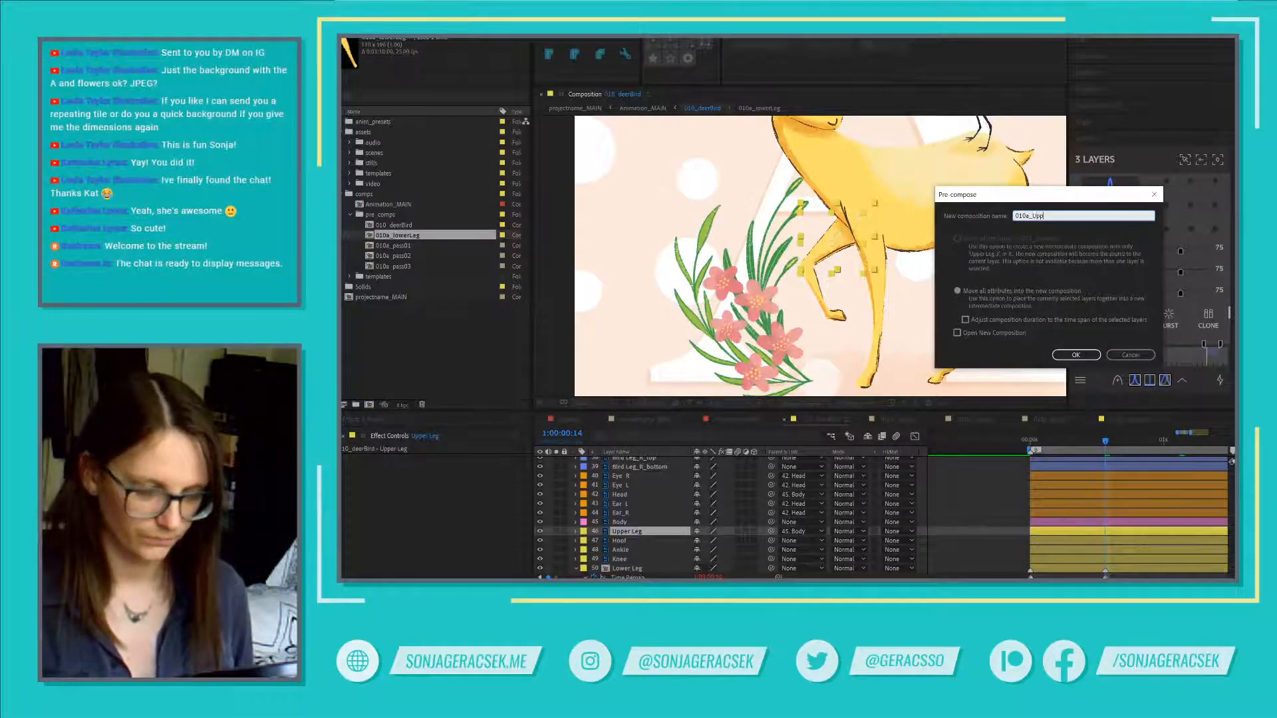
{"action": "type", "text": "Upp"}
{"action": "key", "text": "BackSpace"}
{"action": "key", "text": "BackSpace"}
{"action": "key", "text": "BackSpace"}
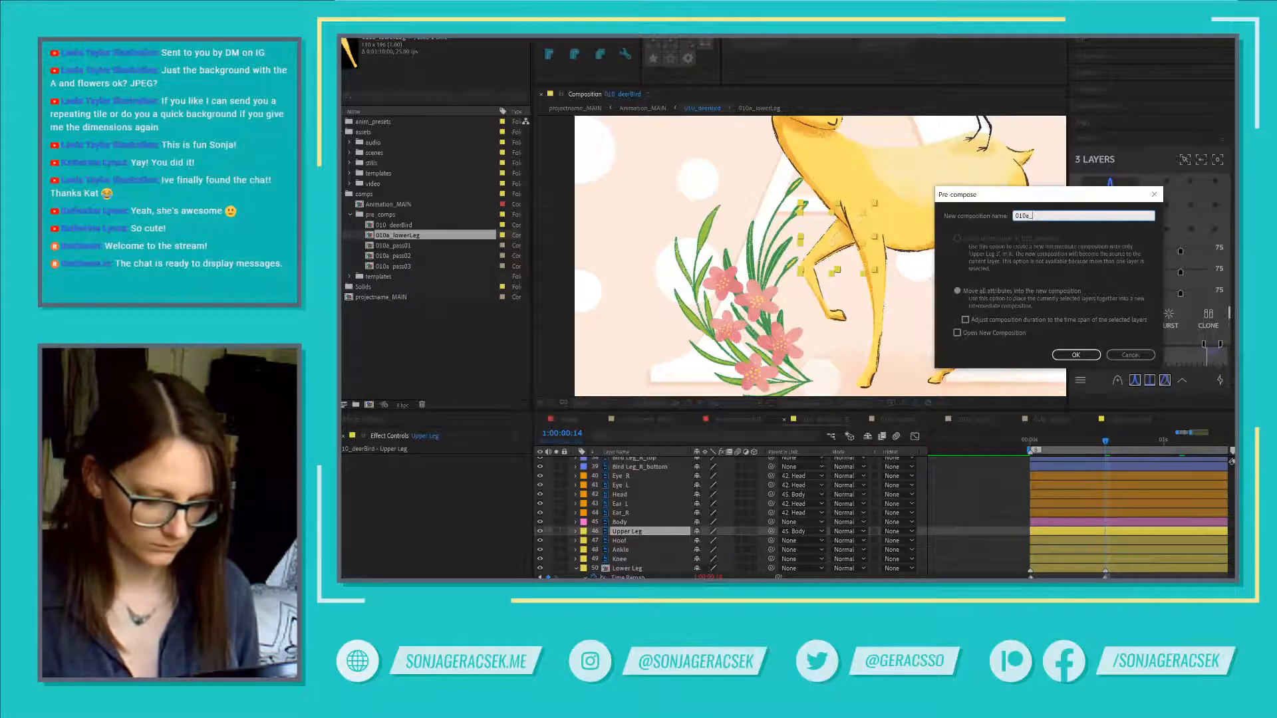
{"action": "type", "text": "upperLeg"}
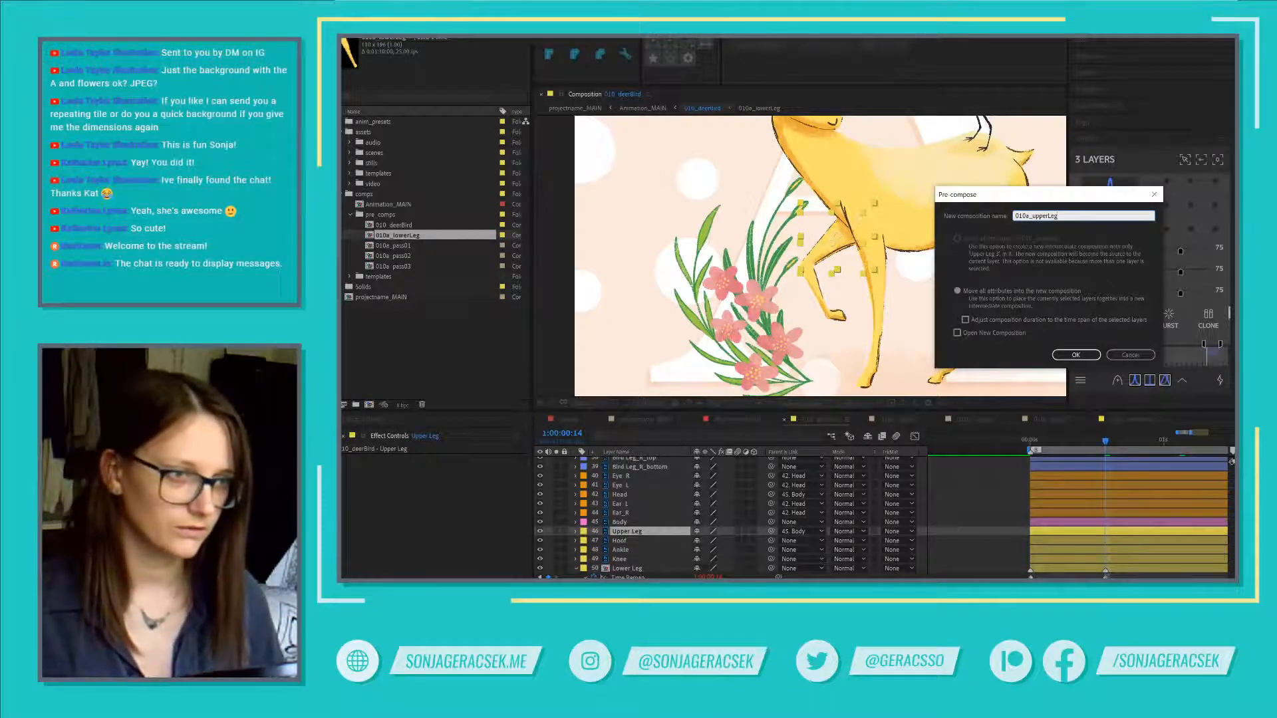
{"action": "left_click", "coordinate": [1072, 355]}
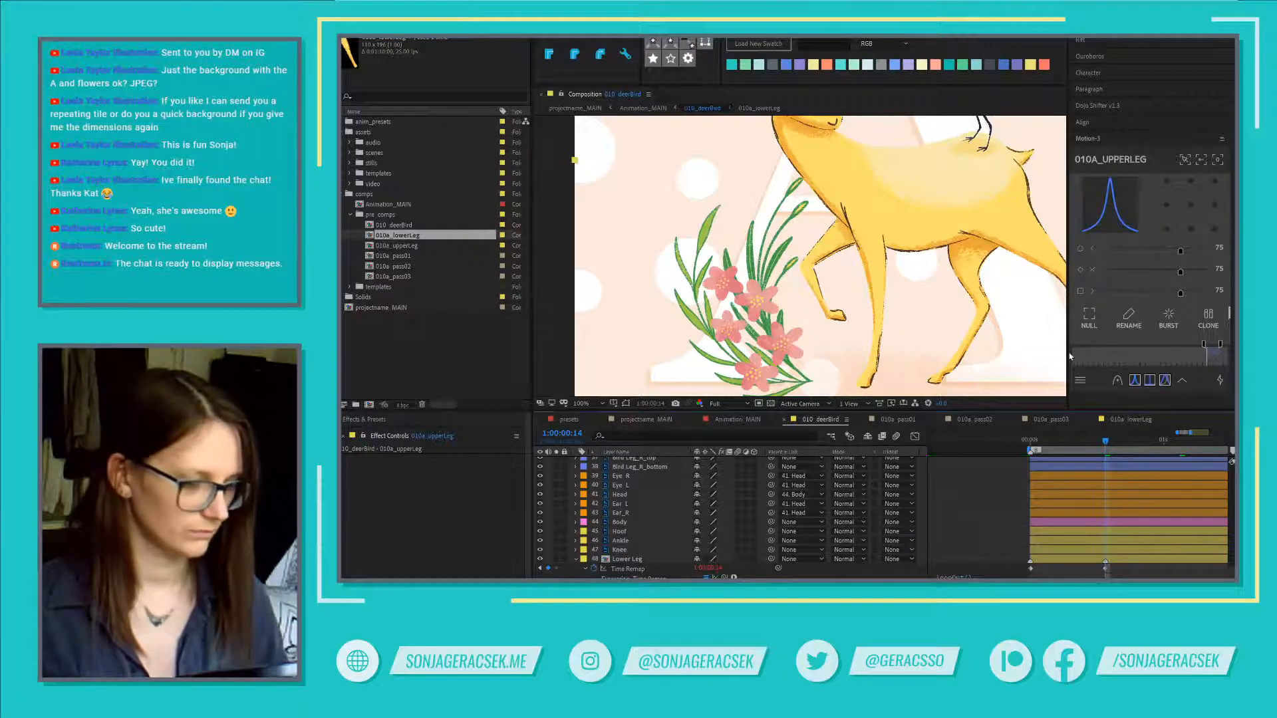
Step: Move the 010a_upperLeg layer down the layer stack to sit between the Body and Hoof layers
{"action": "scroll", "coordinate": [785, 512], "scroll_direction": "up", "scroll_amount": 3}
{"action": "scroll", "coordinate": [785, 512], "scroll_direction": "up", "scroll_amount": 6}
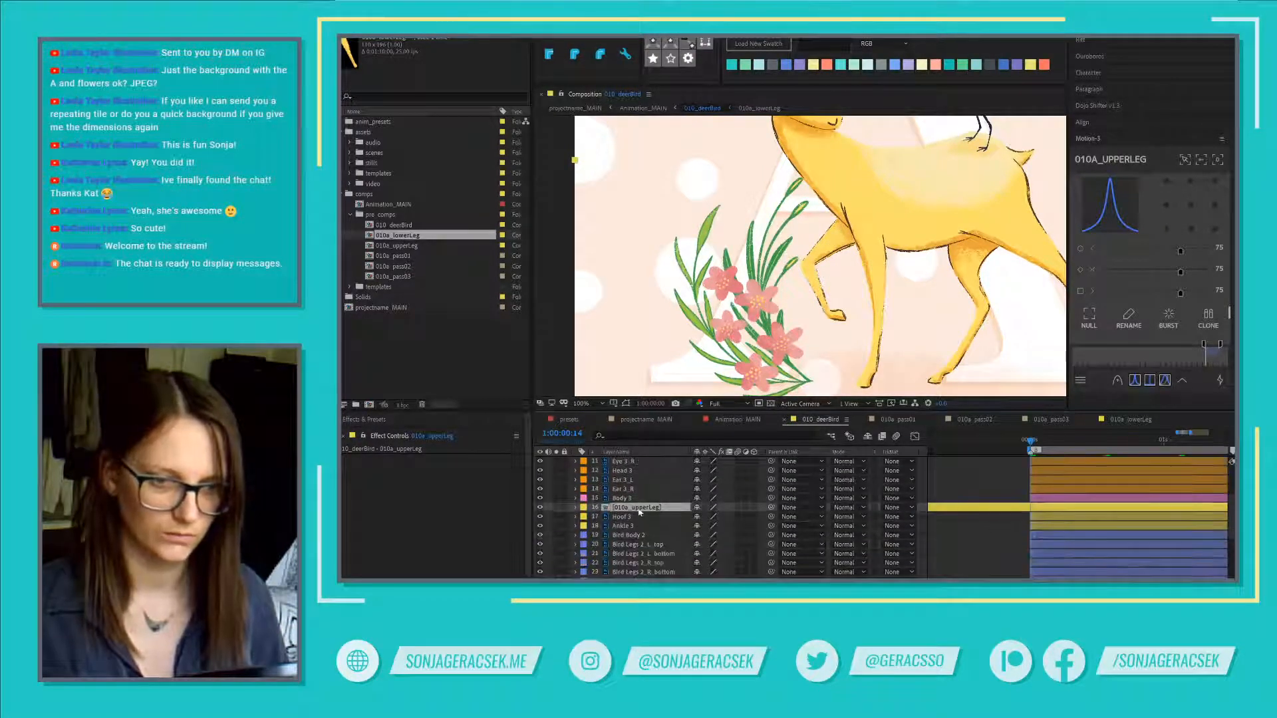
{"action": "scroll", "coordinate": [731, 518], "scroll_direction": "down", "scroll_amount": 5}
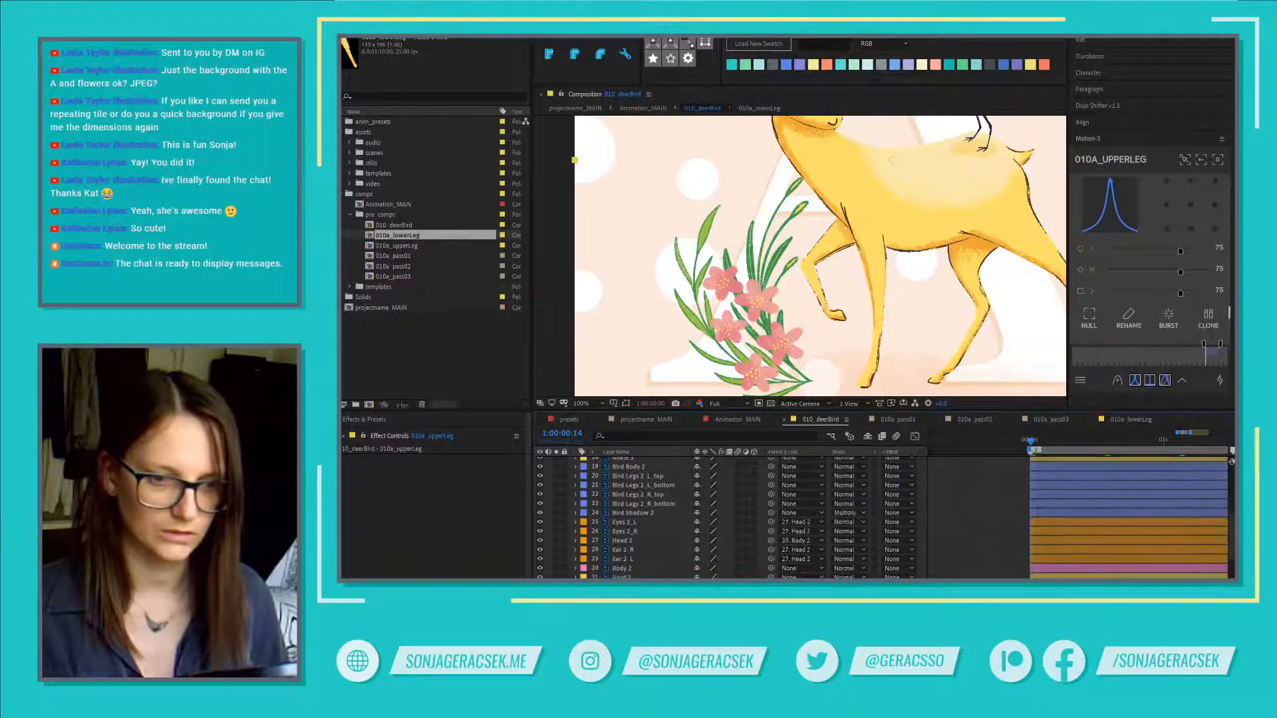
{"action": "scroll", "coordinate": [645, 555], "scroll_direction": "down", "scroll_amount": 4}
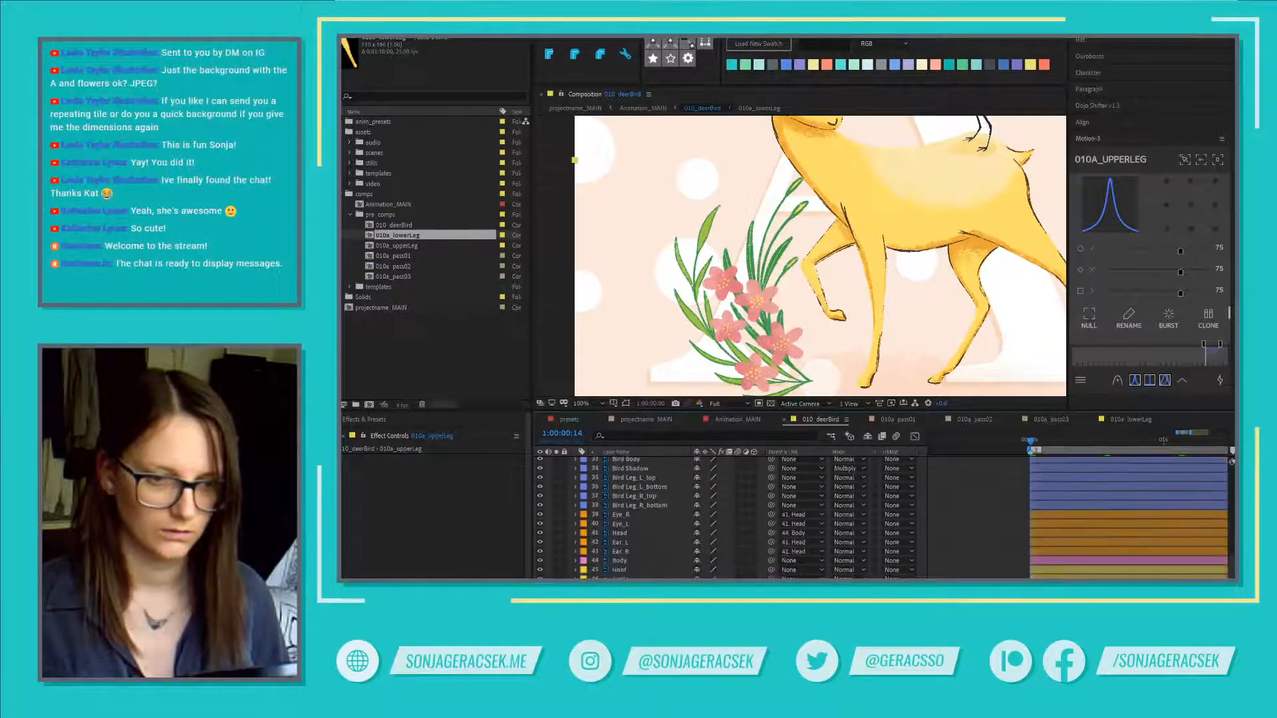
{"action": "left_click_drag", "start_coordinate": [645, 556], "coordinate": [644, 525]}
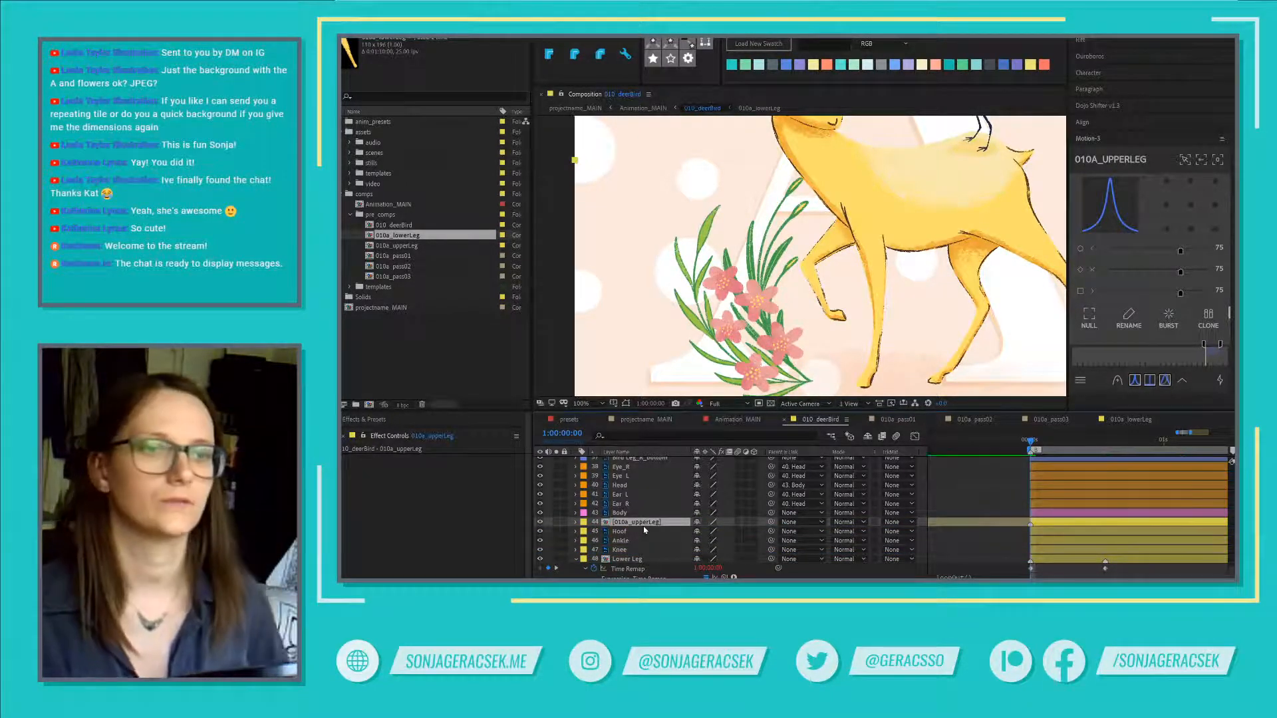
Step: Open the 010a_upperLeg pre-comp from the deer composition
{"action": "key", "text": "shift+slash"}
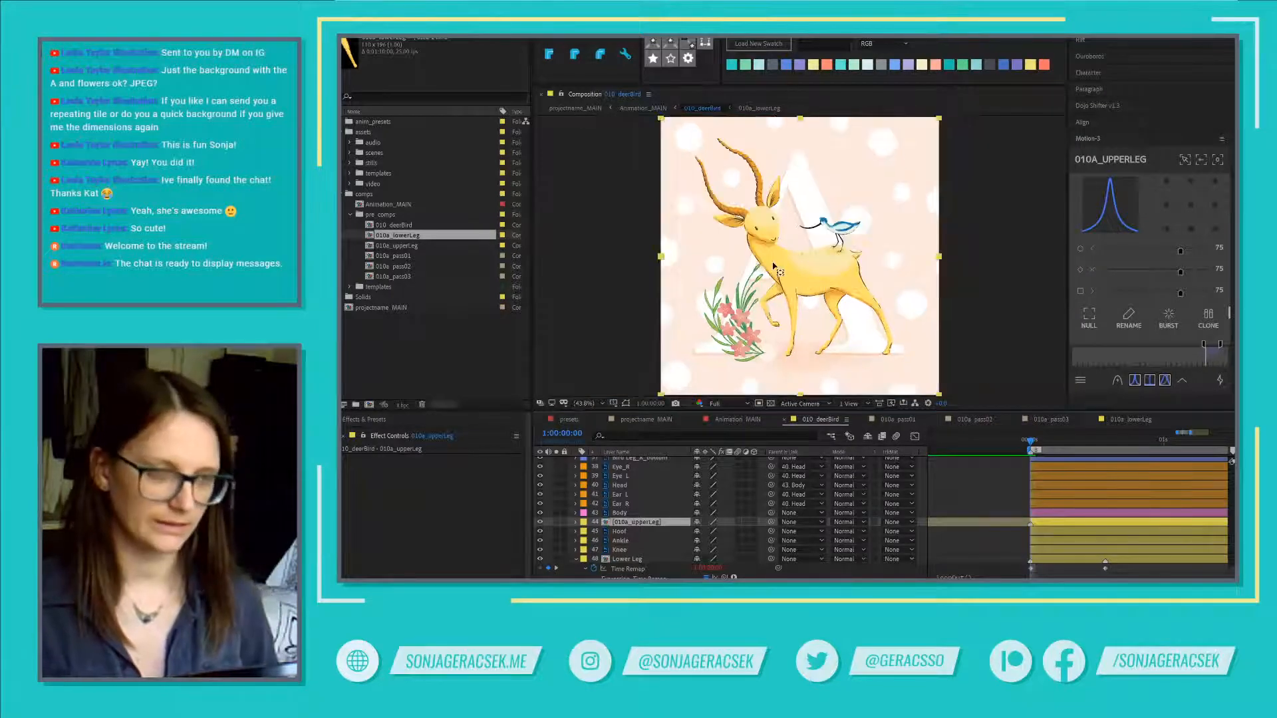
{"action": "double_click", "coordinate": [641, 524]}
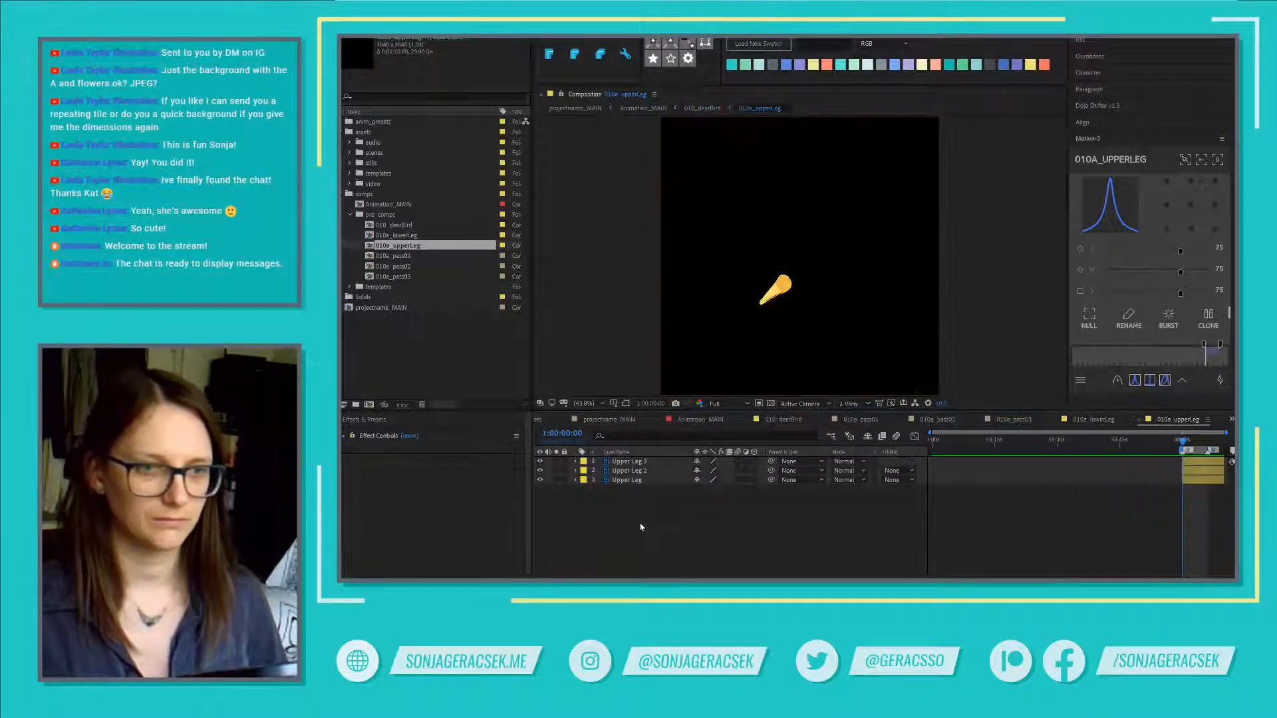
Step: Try resizing the 010a_upperLeg composition to 512 px square with the aspect ratio locked, and undo the resize
{"action": "right_click", "coordinate": [715, 512]}
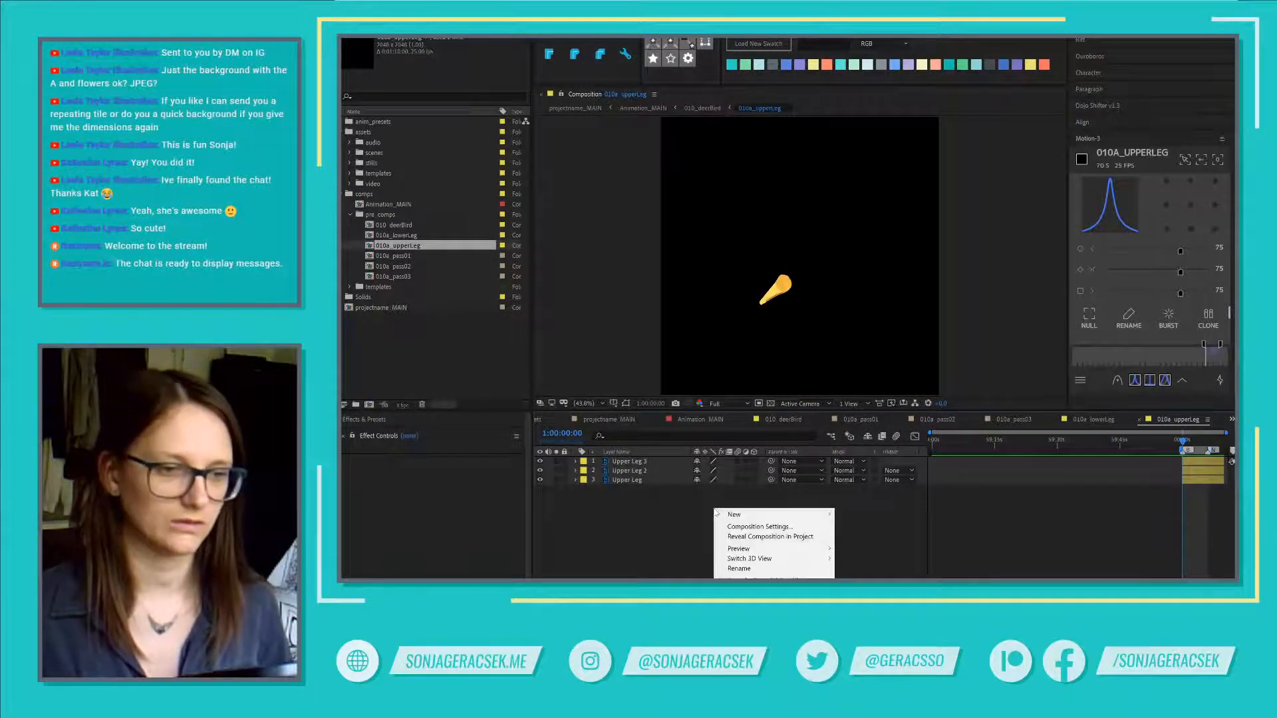
{"action": "left_click", "coordinate": [785, 527]}
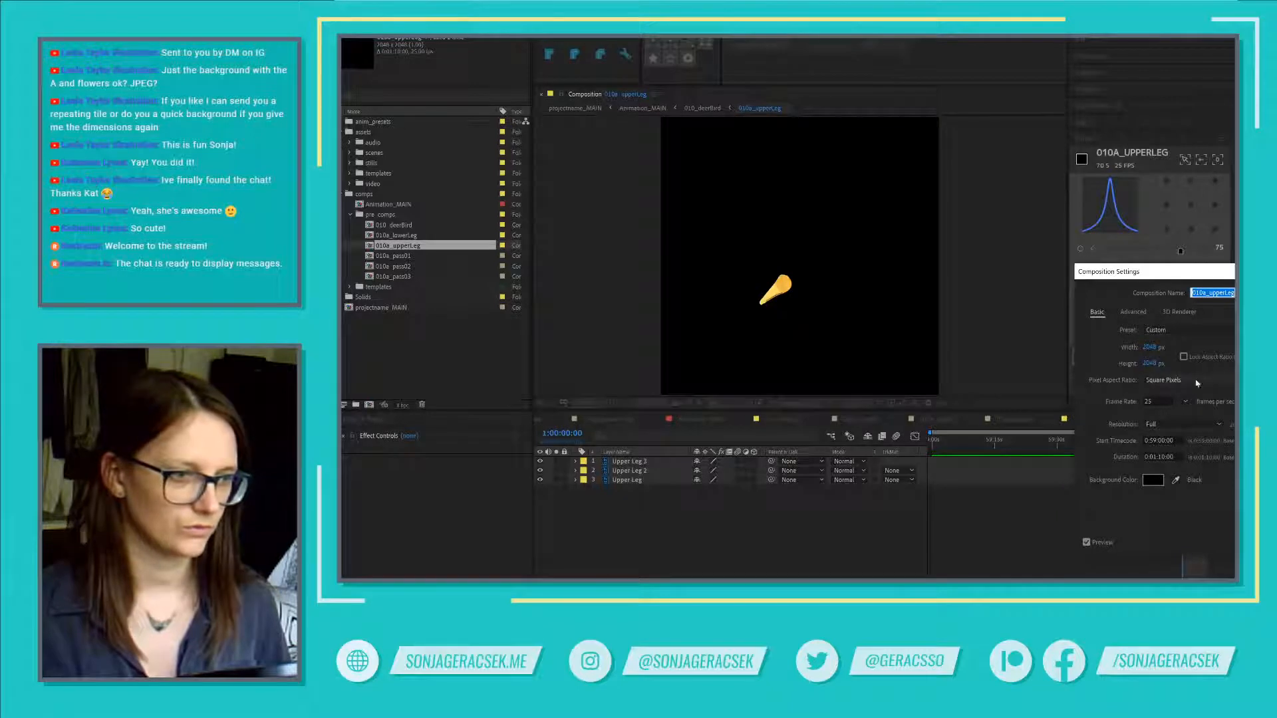
{"action": "left_click", "coordinate": [1183, 357]}
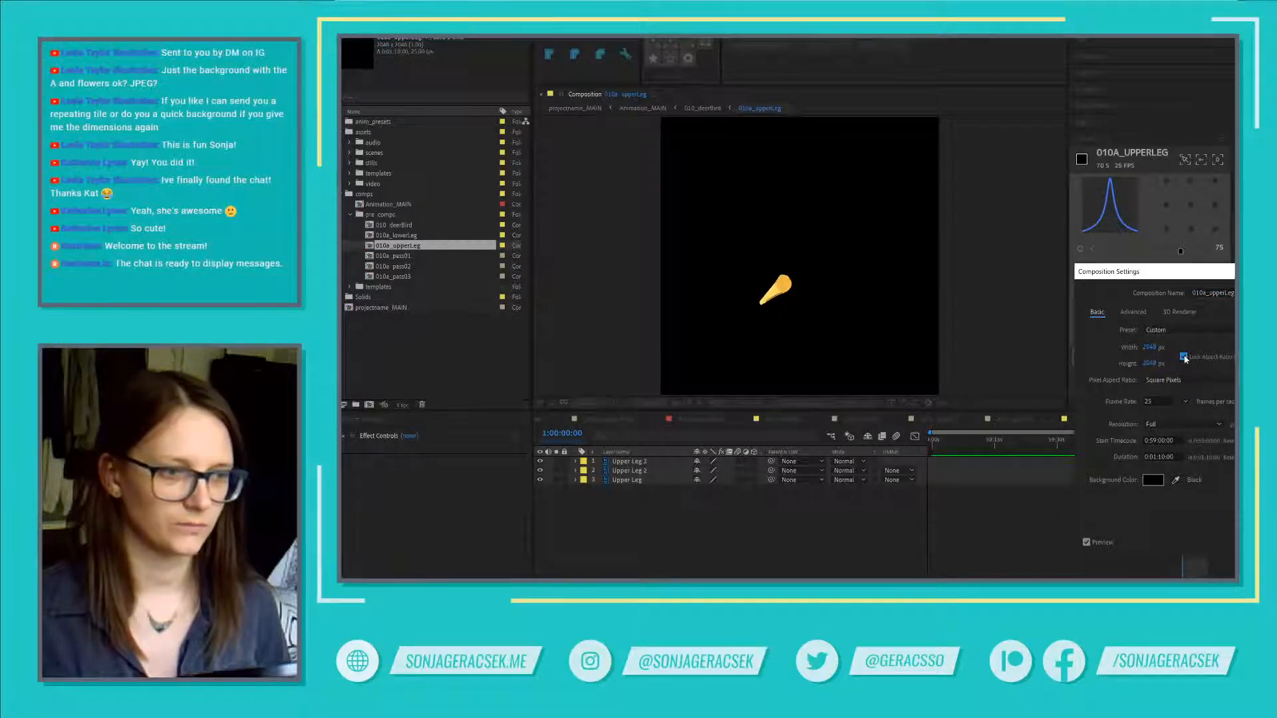
{"action": "left_click", "coordinate": [1150, 348]}
{"action": "left_click", "coordinate": [1151, 347]}
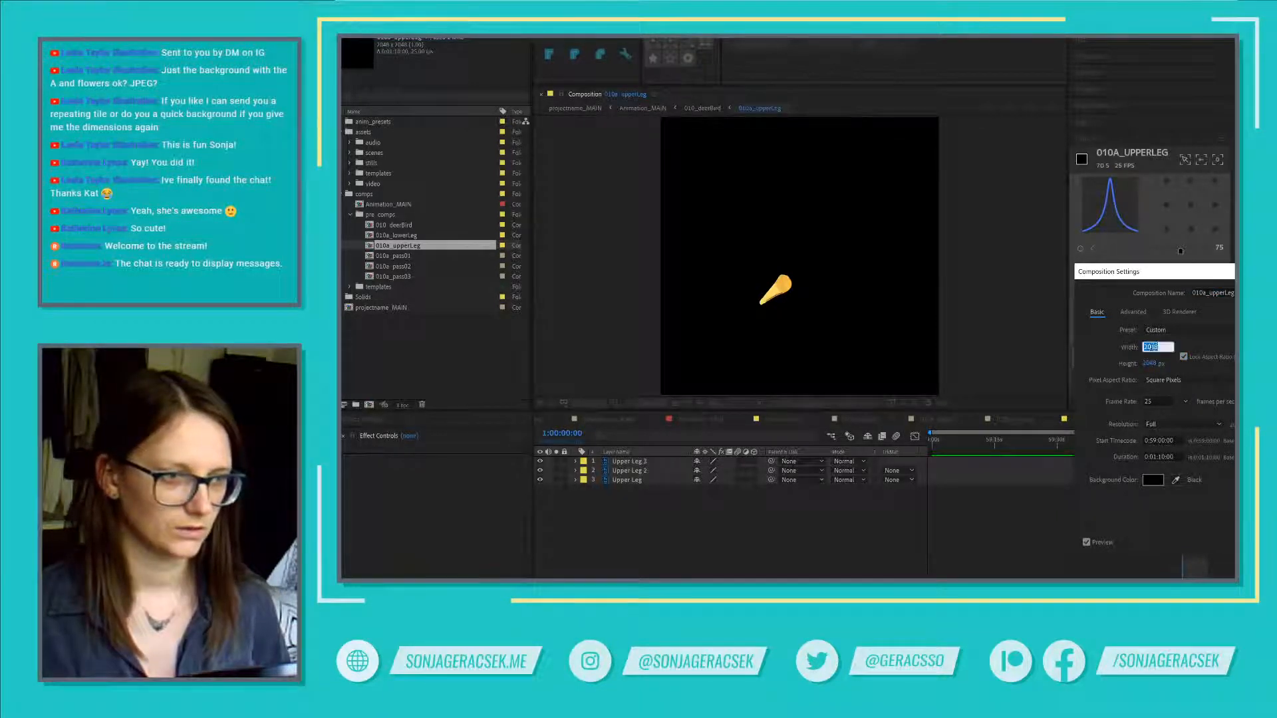
{"action": "type", "text": "1024"}
{"action": "key", "text": "Tab"}
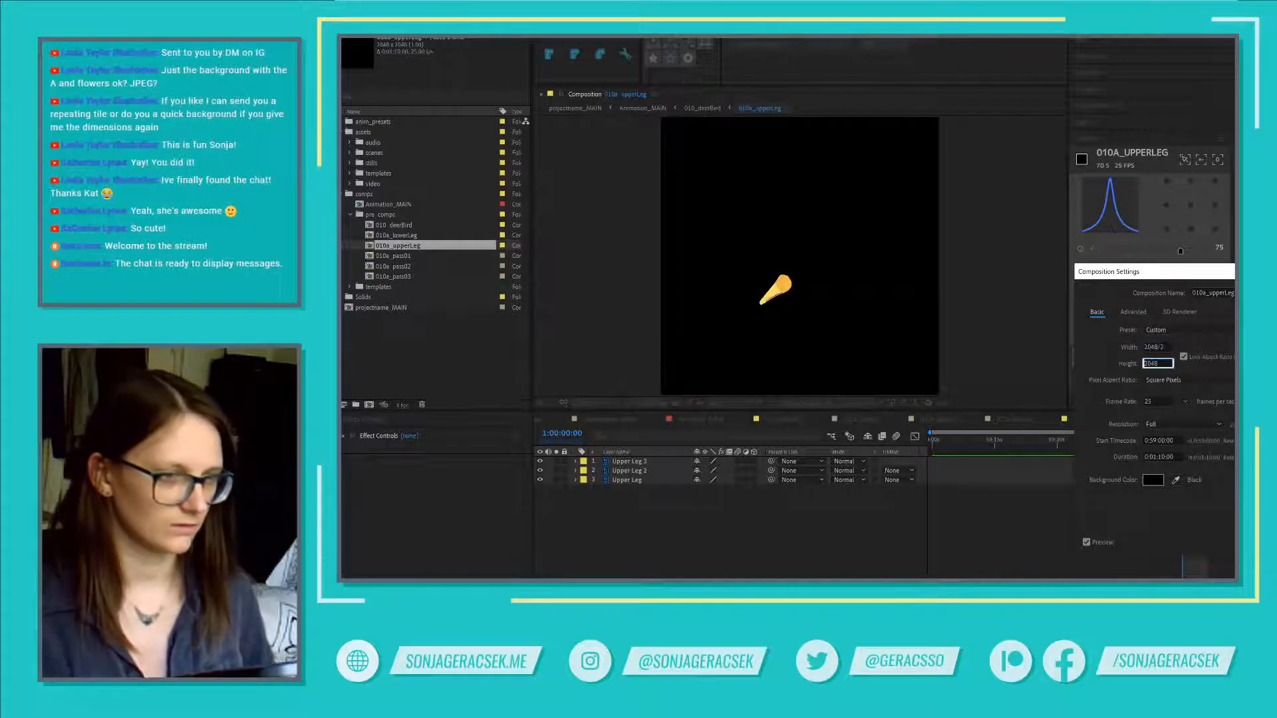
{"action": "left_click", "coordinate": [1162, 359]}
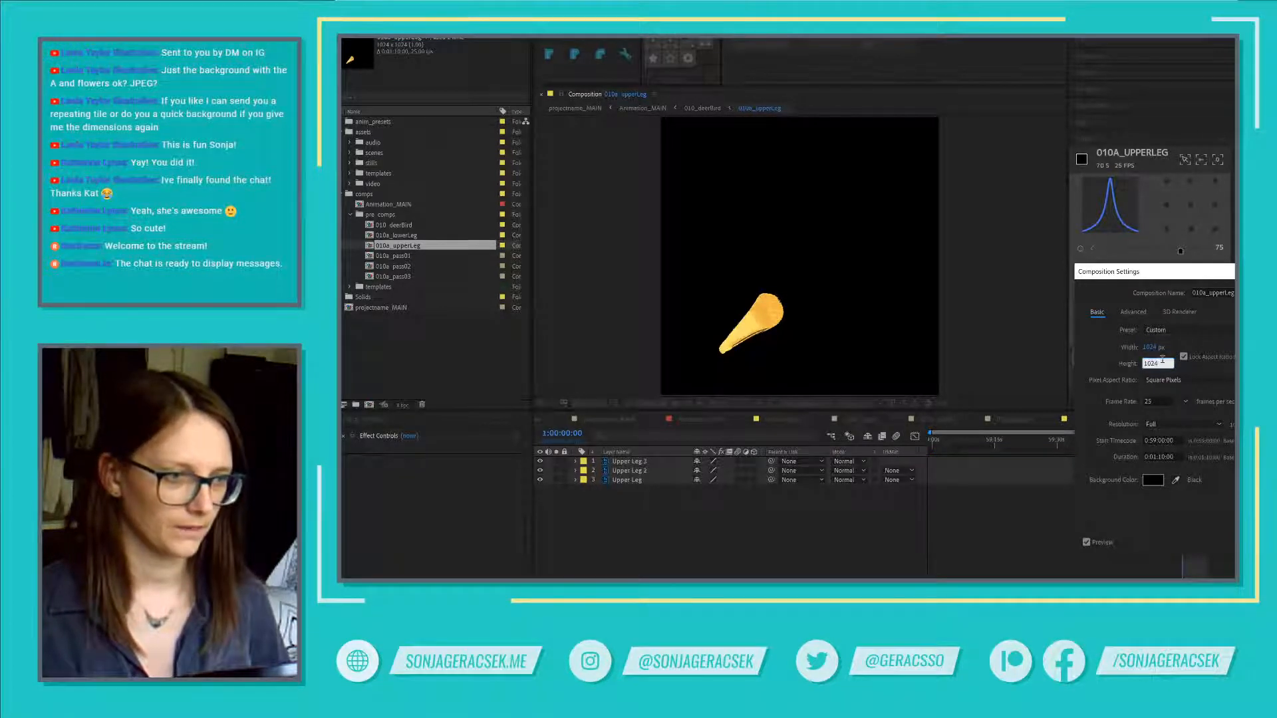
{"action": "type", "text": "/2"}
{"action": "key", "text": "Return"}
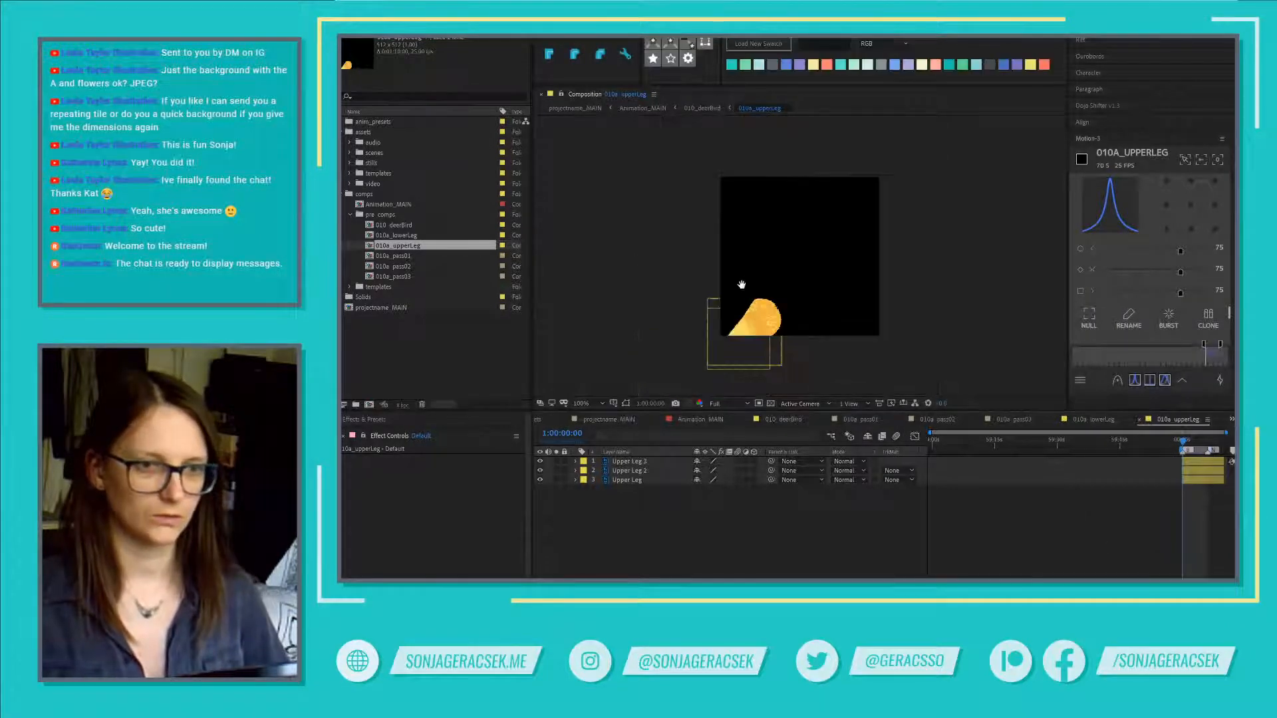
{"action": "key", "text": "ctrl+z"}
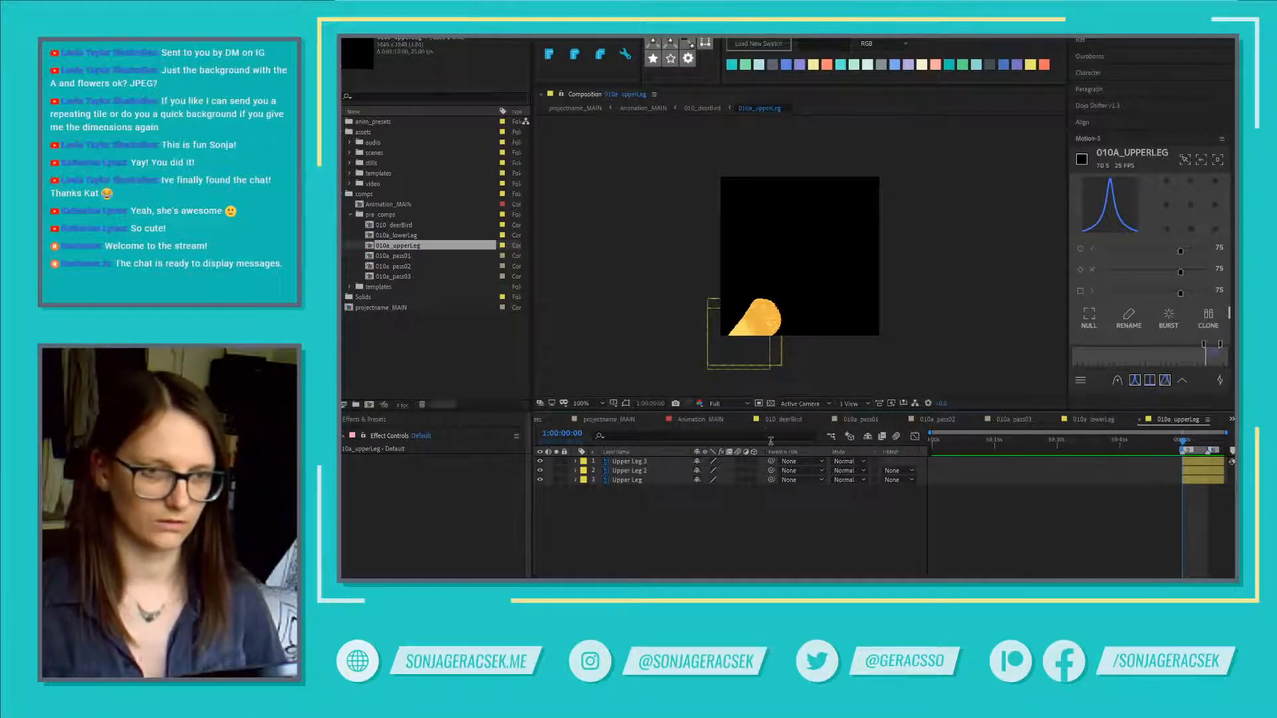
Step: Halve the 010a_upperLeg composition's size to 1024 x 1024 px with the aspect ratio locked
{"action": "right_click", "coordinate": [865, 537]}
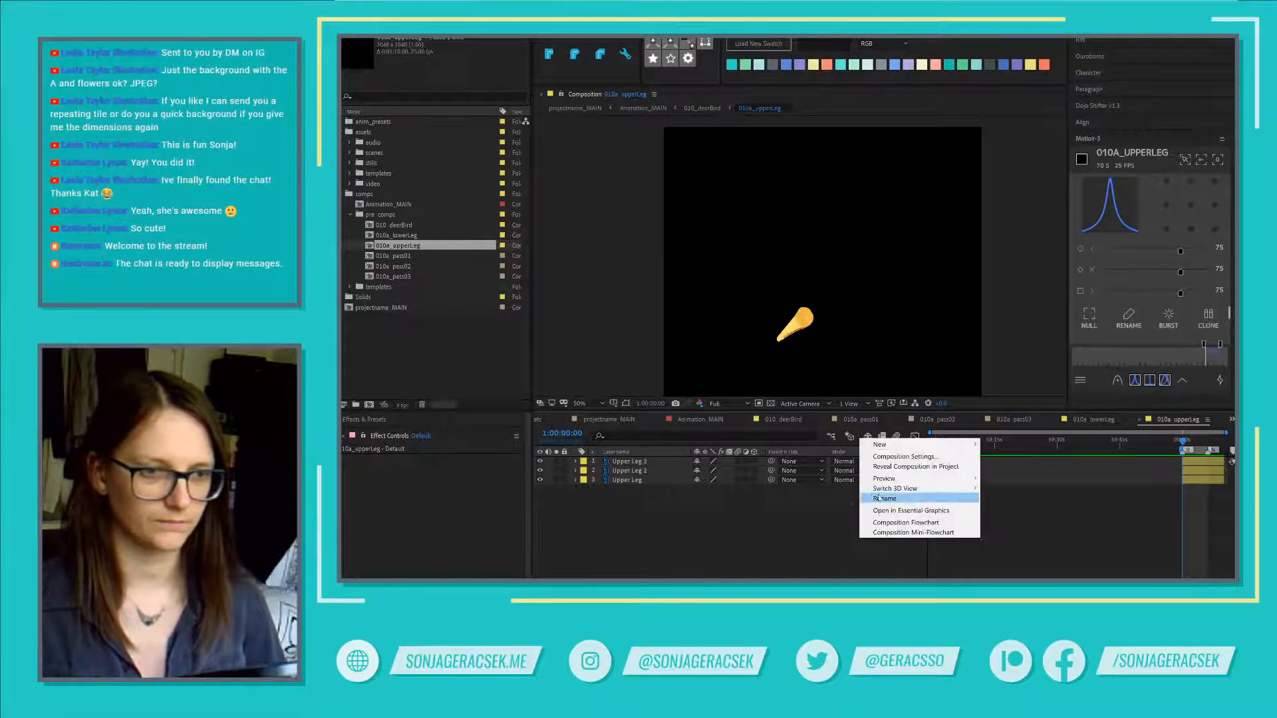
{"action": "left_click", "coordinate": [891, 457]}
{"action": "left_click", "coordinate": [1155, 347]}
{"action": "left_click", "coordinate": [1161, 347]}
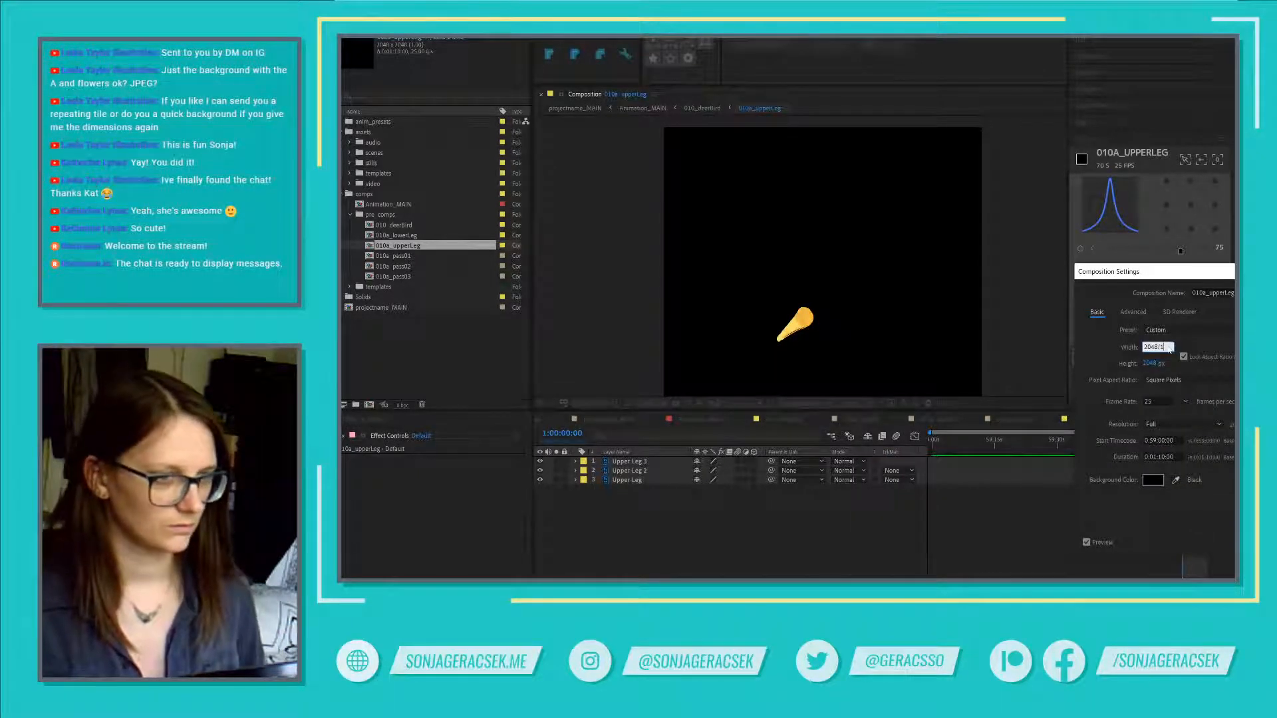
{"action": "type", "text": "/2"}
{"action": "key", "text": "Return"}
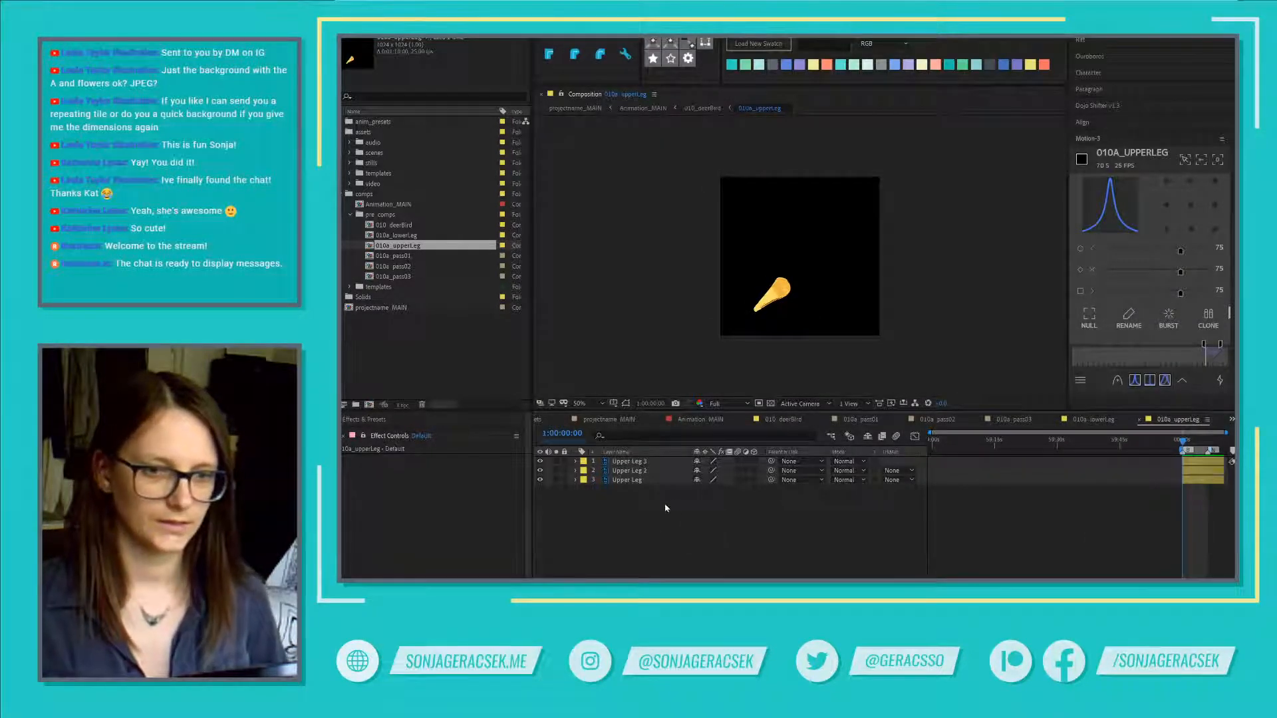
Step: Parent the Upper Leg 3 and Upper Leg 2 layers to the Upper Leg layer
{"action": "left_click", "coordinate": [635, 480]}
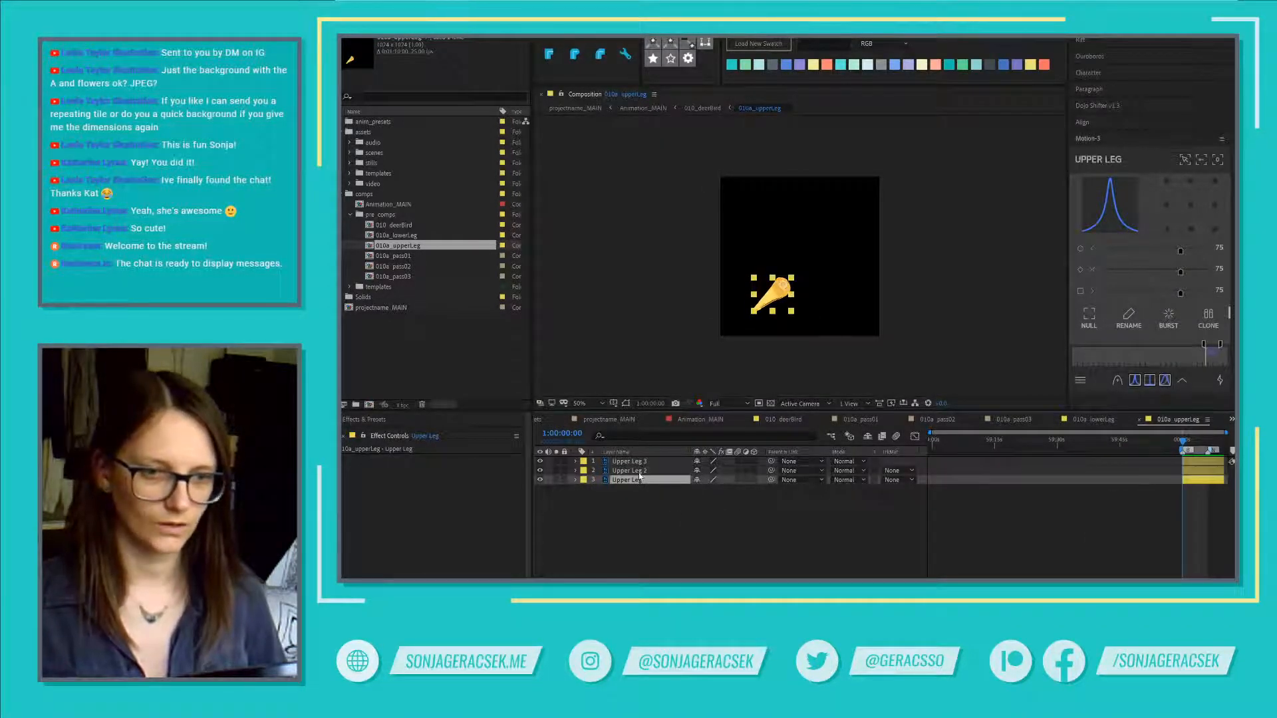
{"action": "left_click", "coordinate": [642, 462]}
{"action": "left_click", "coordinate": [644, 471], "text": "shift"}
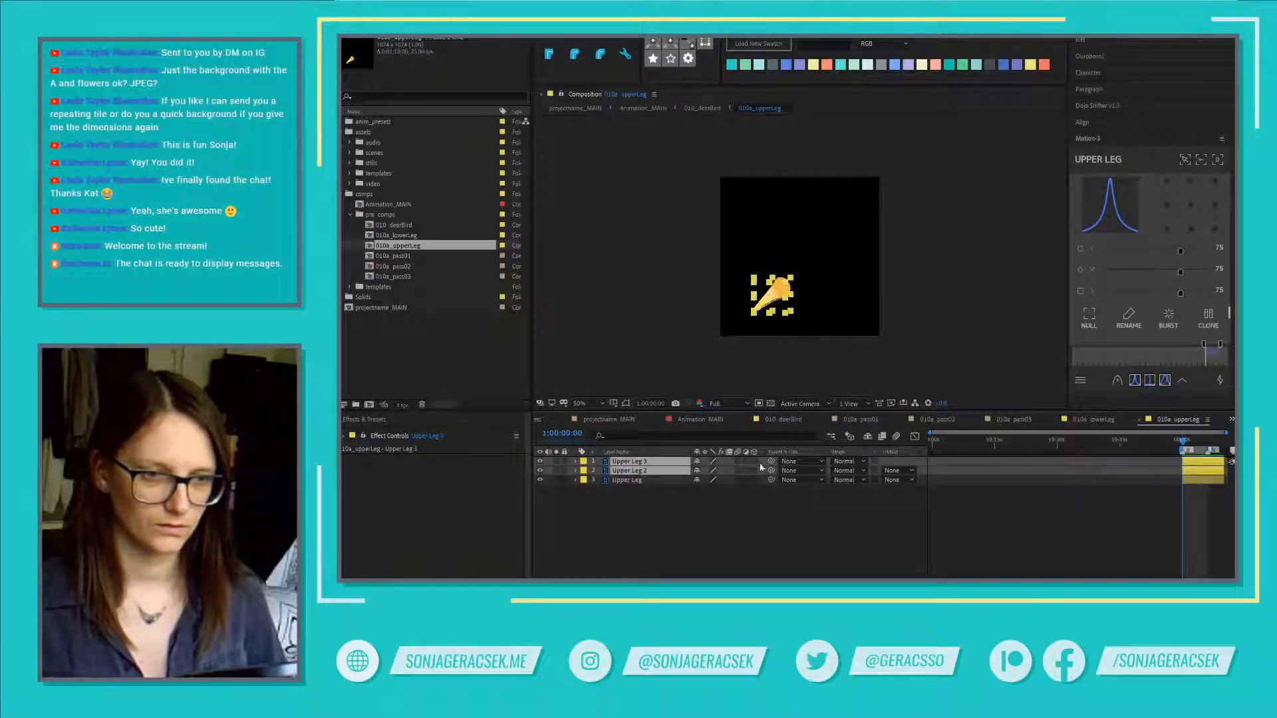
{"action": "left_click_drag", "start_coordinate": [771, 470], "coordinate": [665, 485]}
Step: Reveal the Upper Leg layer's Position property and reset it to the composition's centre
{"action": "left_click", "coordinate": [644, 480]}
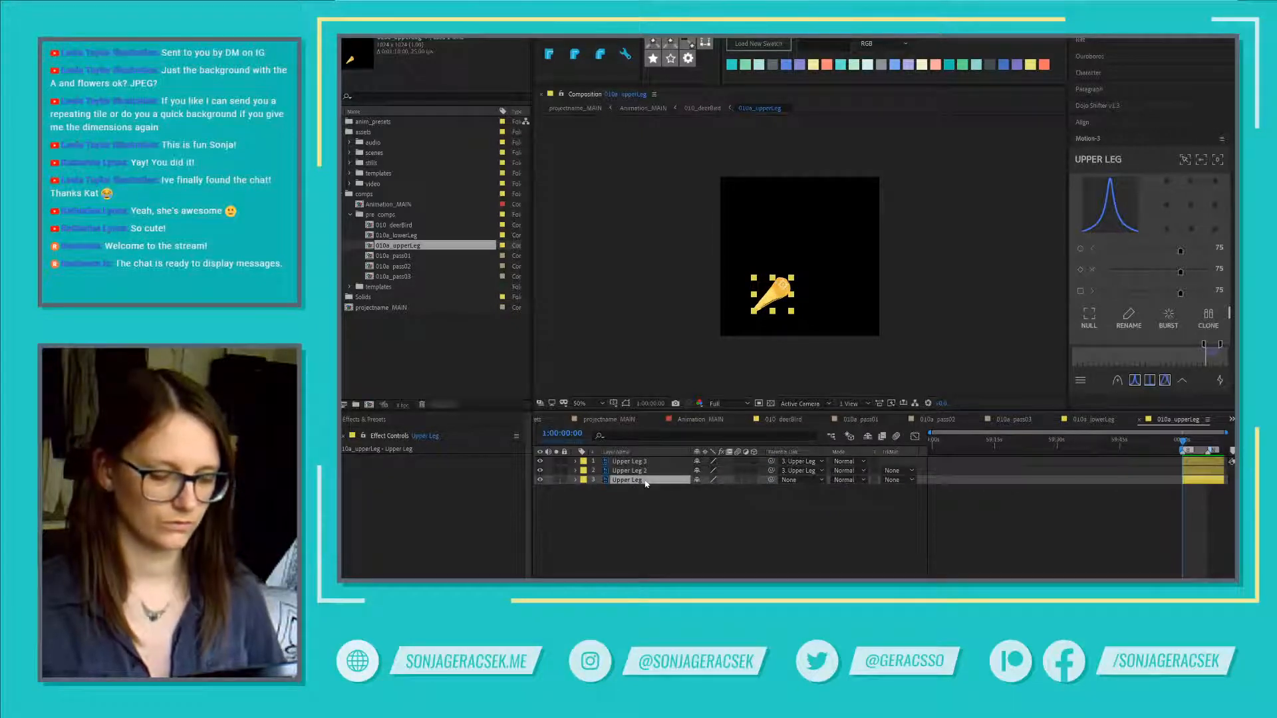
{"action": "key", "text": "p"}
{"action": "right_click", "coordinate": [635, 491]}
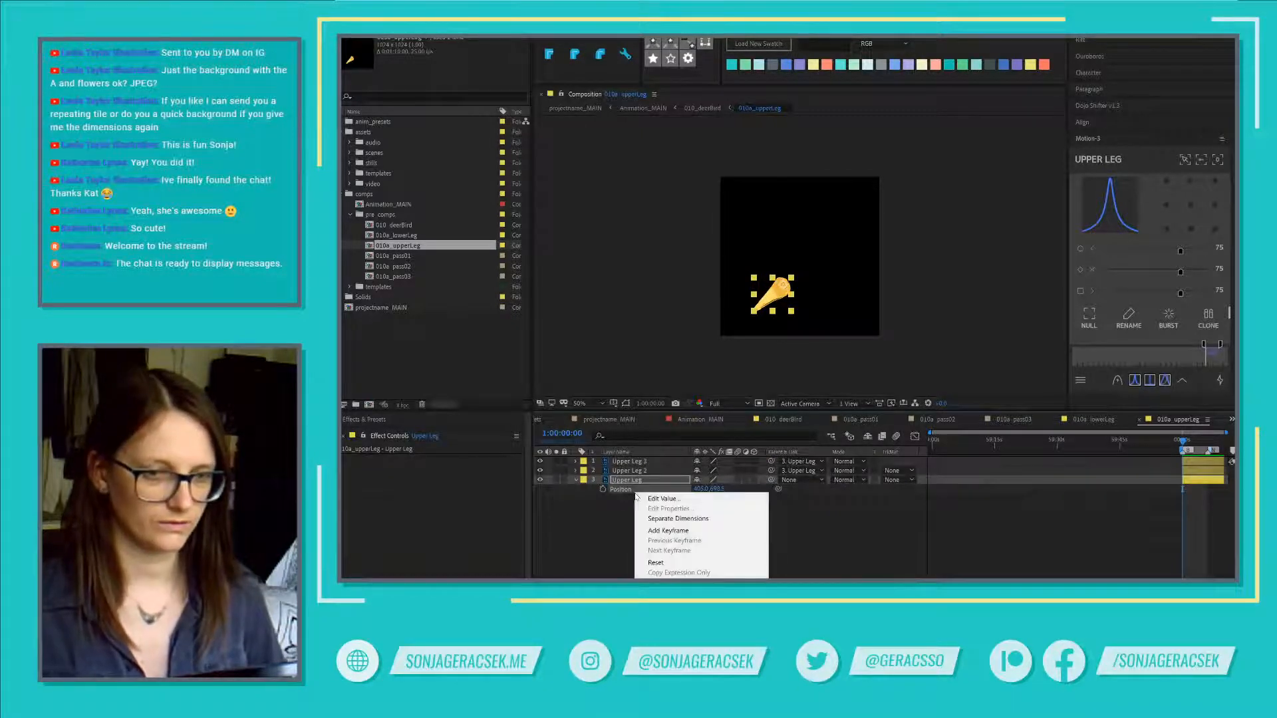
{"action": "left_click", "coordinate": [664, 564]}
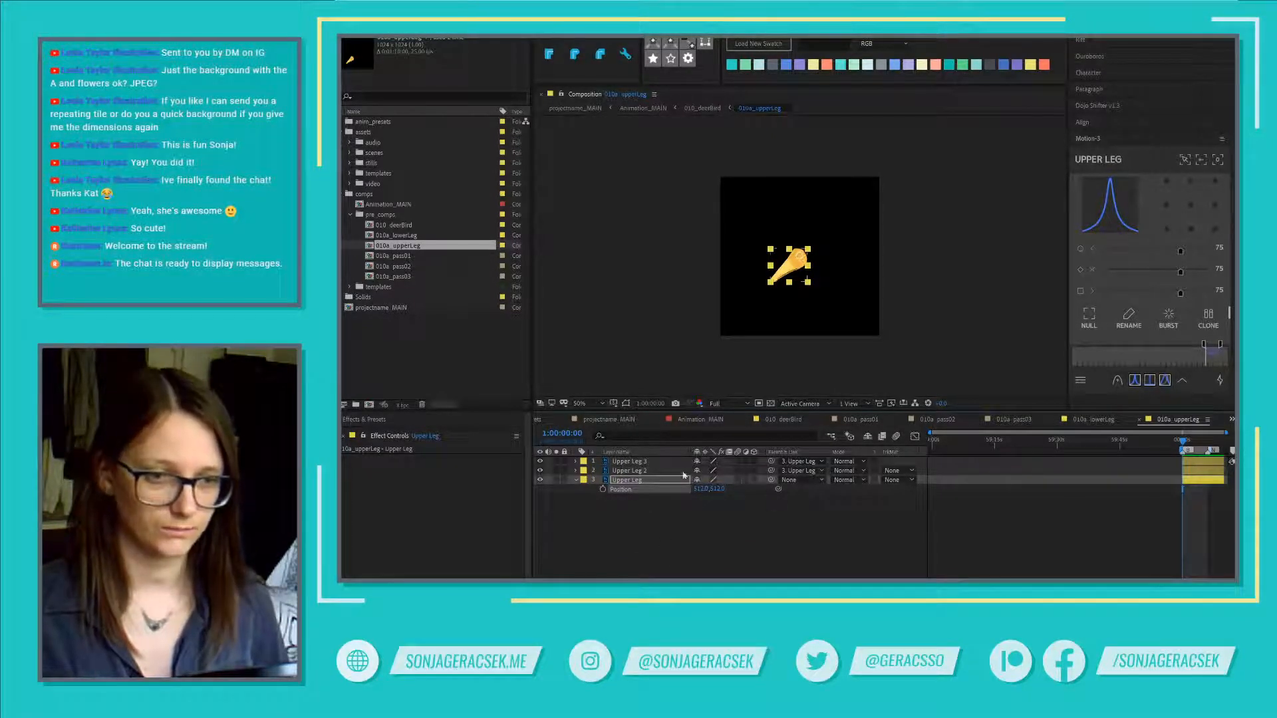
Step: Centre the Upper Leg layer's anchor point and reset its position again so the drawing sits in the composition's middle
{"action": "left_click", "coordinate": [1192, 206]}
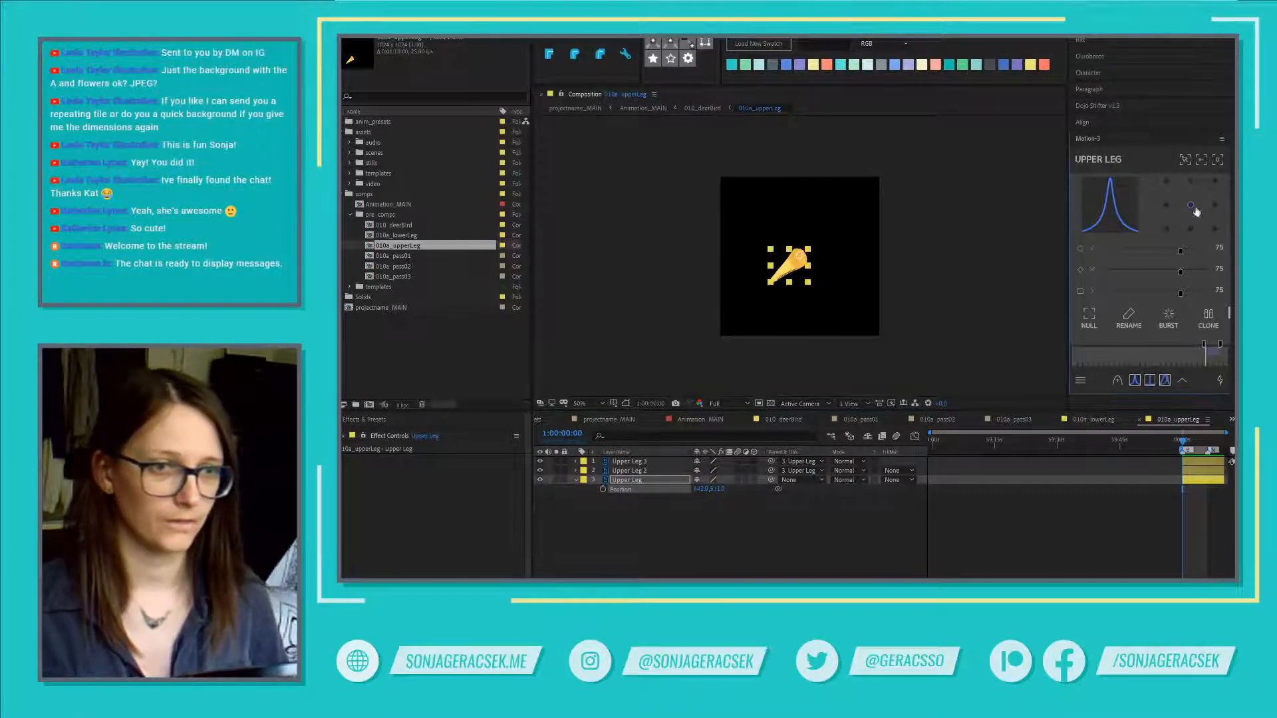
{"action": "left_click", "coordinate": [637, 461]}
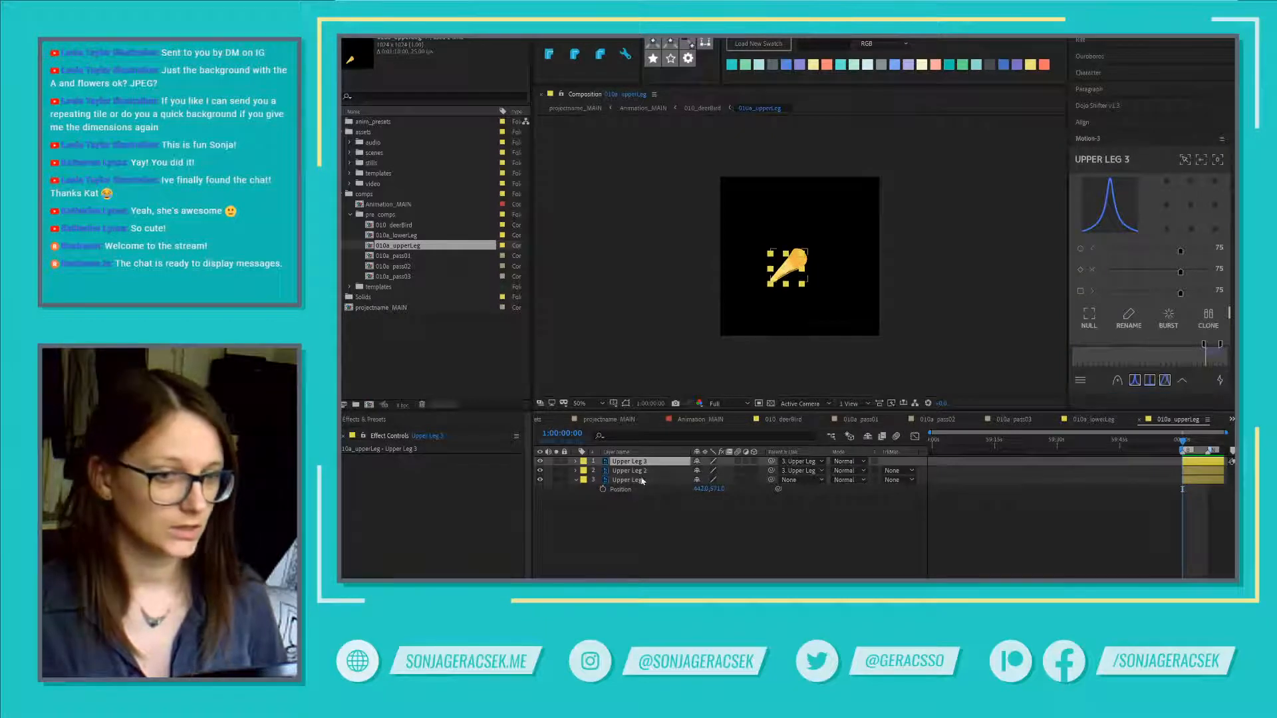
{"action": "left_click", "coordinate": [647, 480]}
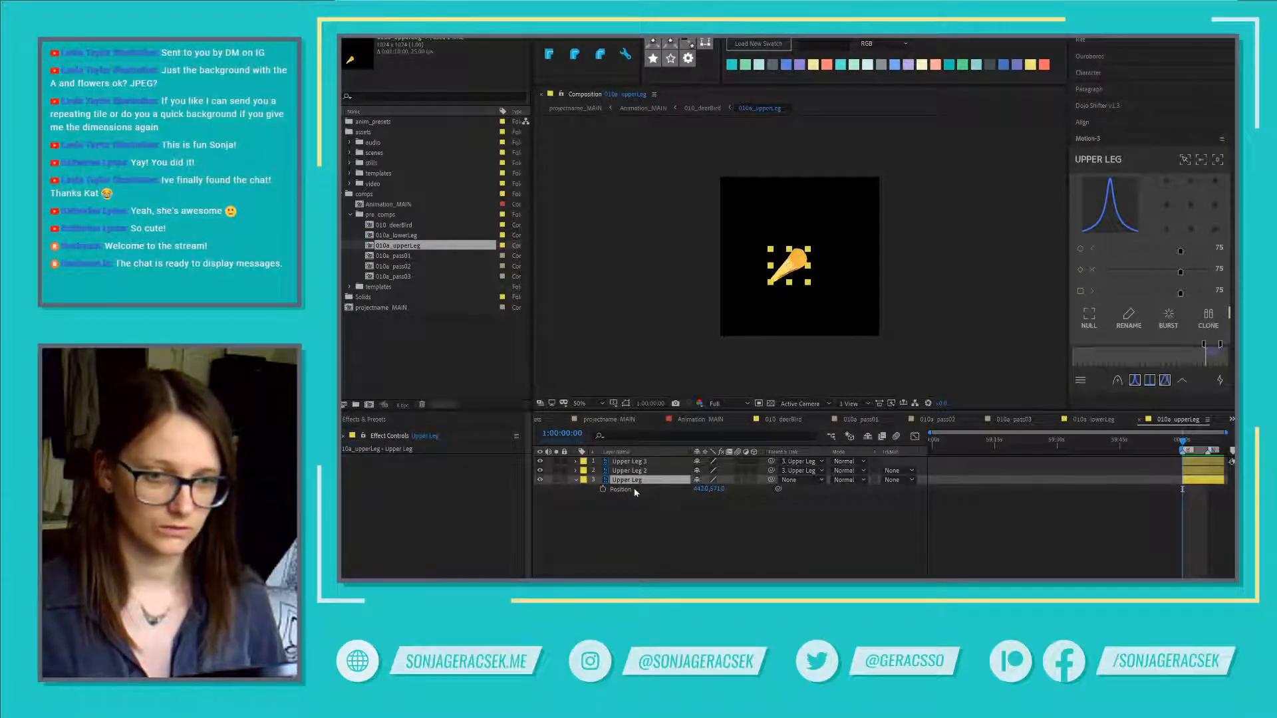
{"action": "right_click", "coordinate": [633, 489]}
{"action": "left_click", "coordinate": [652, 559]}
Step: Shrink the 010a_upperLeg composition to 300 x 300 px, keeping the aspect ratio locked
{"action": "right_click", "coordinate": [763, 547]}
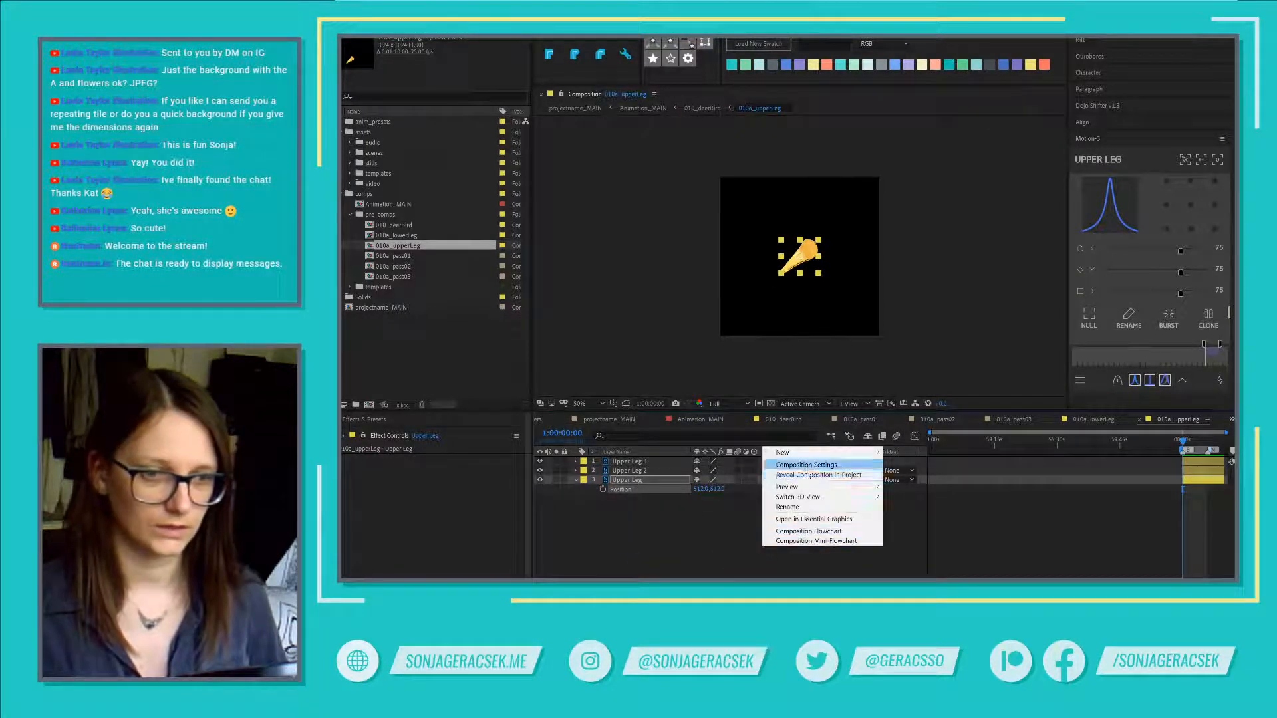
{"action": "left_click", "coordinate": [801, 462]}
{"action": "left_click", "coordinate": [1160, 351]}
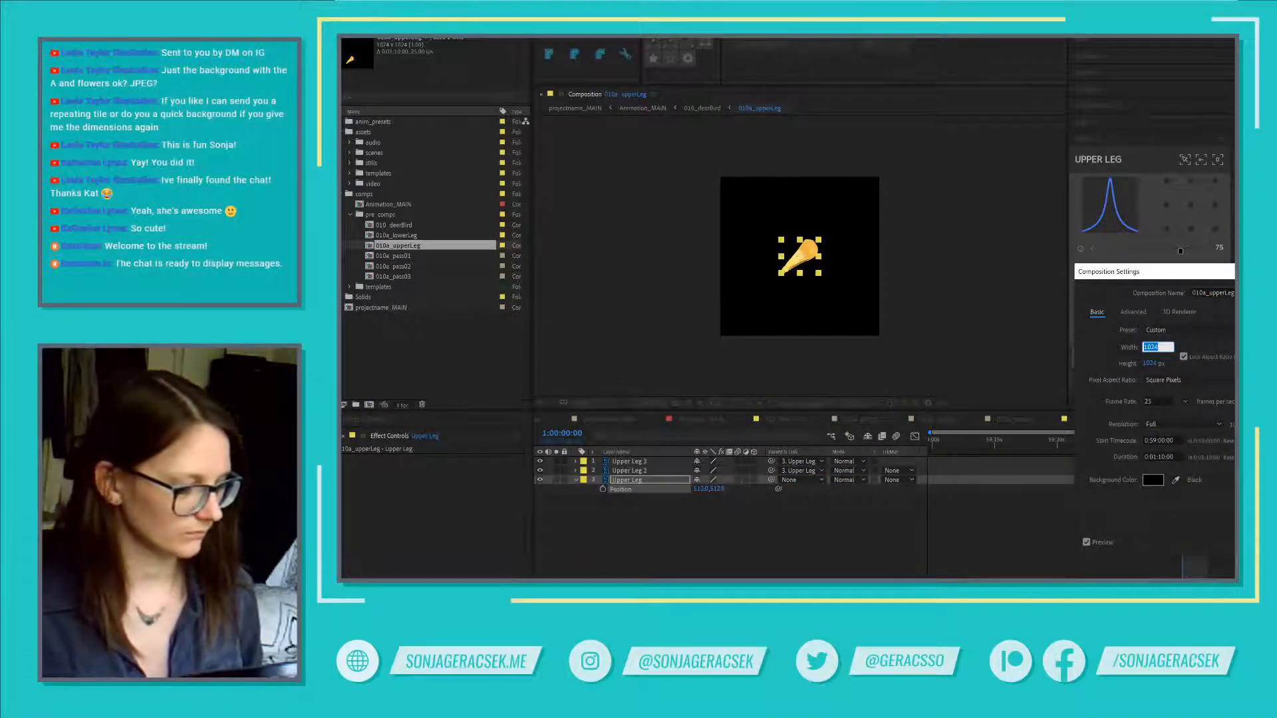
{"action": "type", "text": "512"}
{"action": "key", "text": "Tab"}
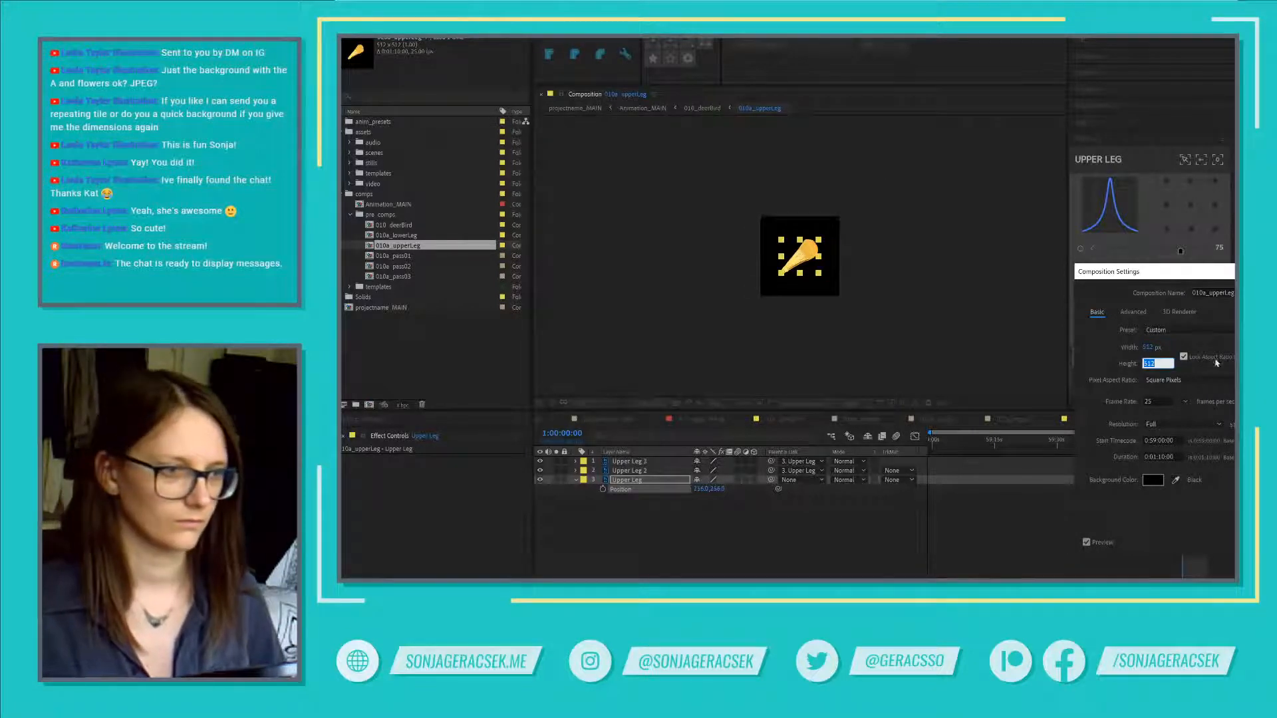
{"action": "left_click", "coordinate": [1158, 346]}
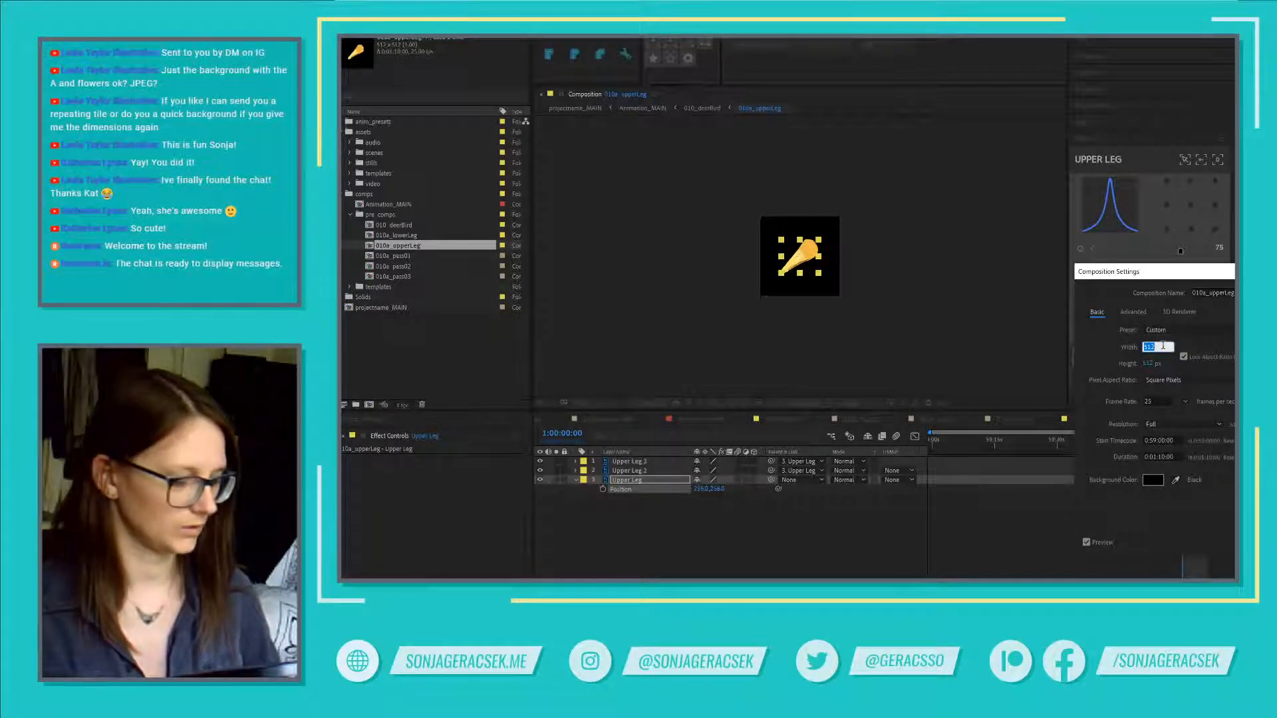
{"action": "type", "text": "300"}
{"action": "key", "text": "Tab"}
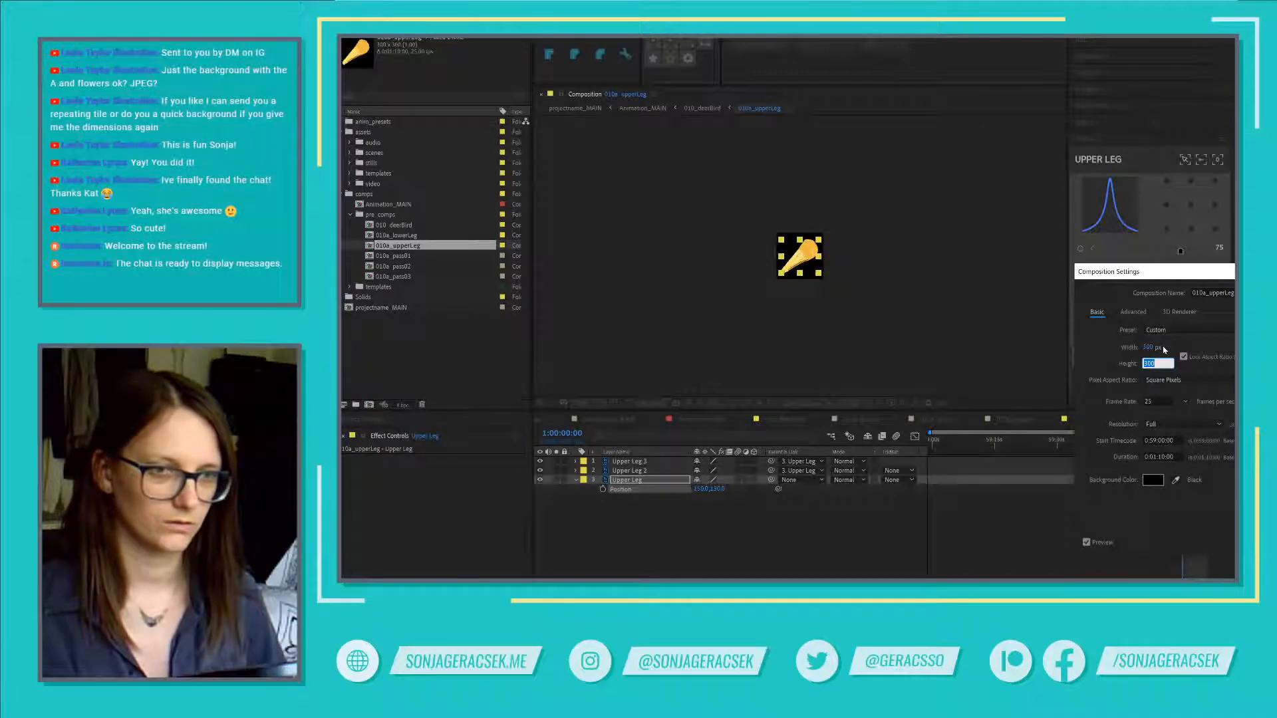
{"action": "key", "text": "Return"}
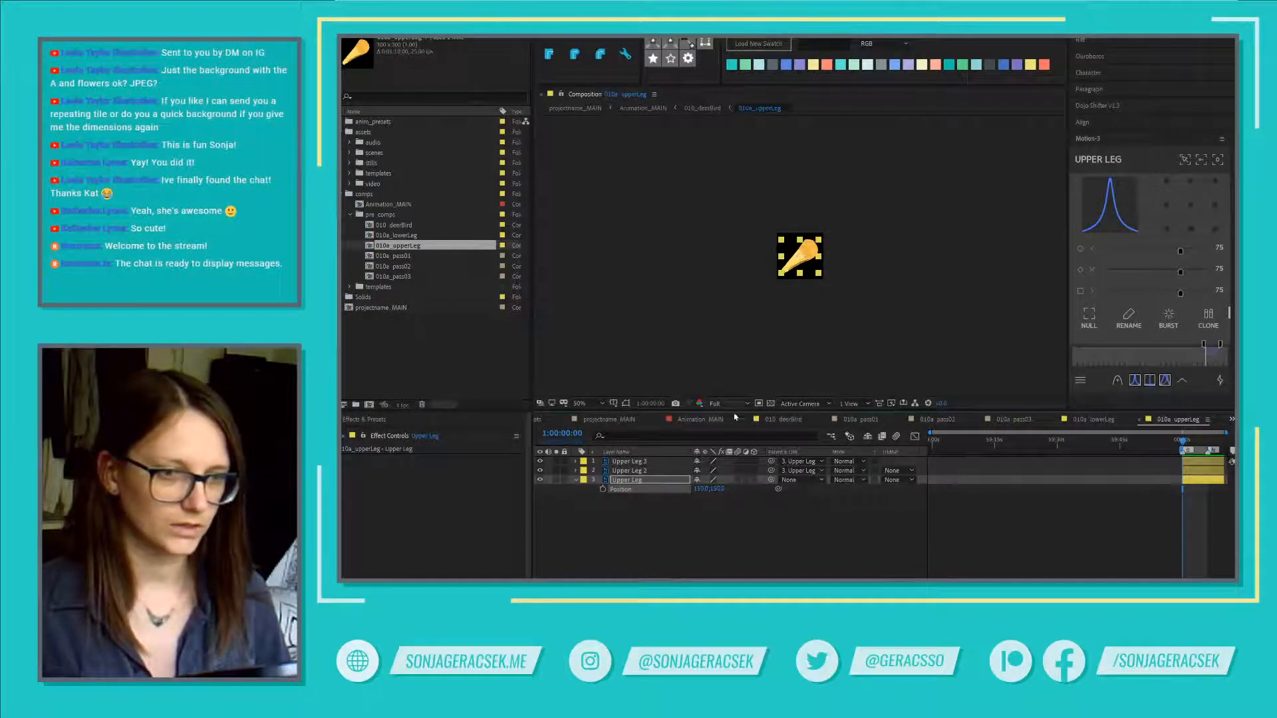
Step: Return to the deer composition, then open the original 010_deerBird composition from the scenes comps folder and inspect its pass01 pre-comp
{"action": "left_click", "coordinate": [783, 419]}
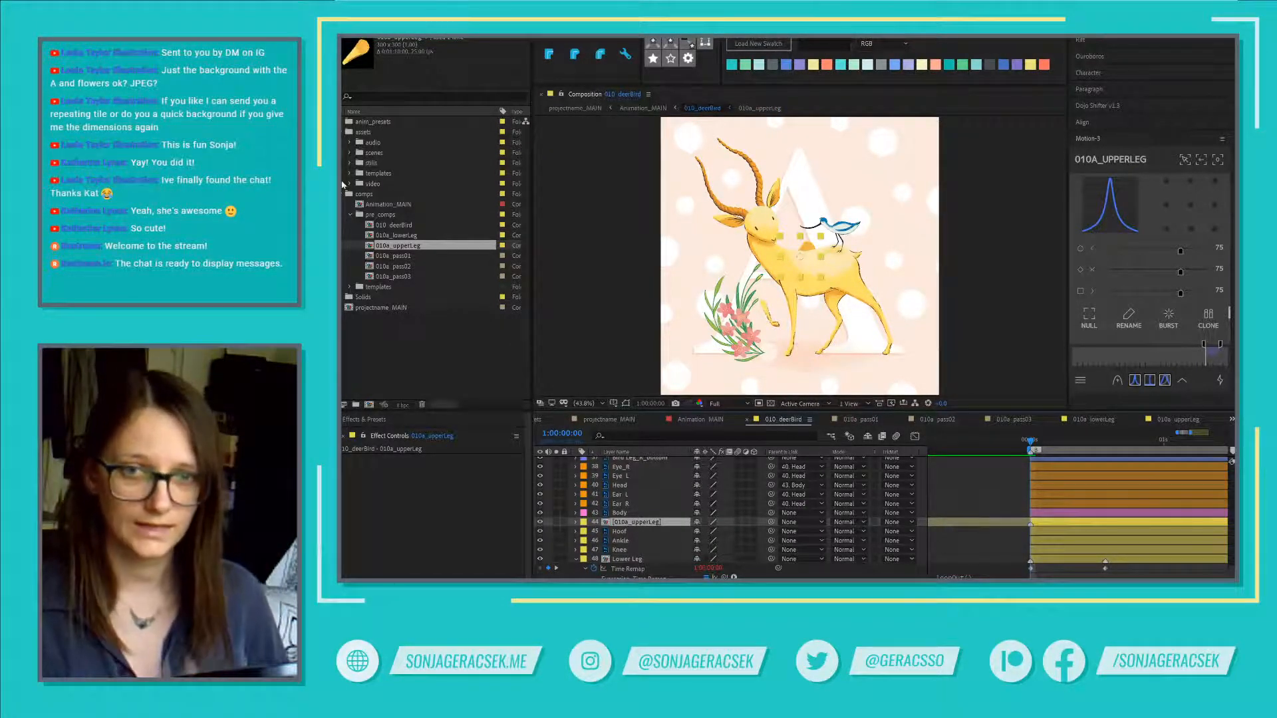
{"action": "left_click", "coordinate": [349, 152]}
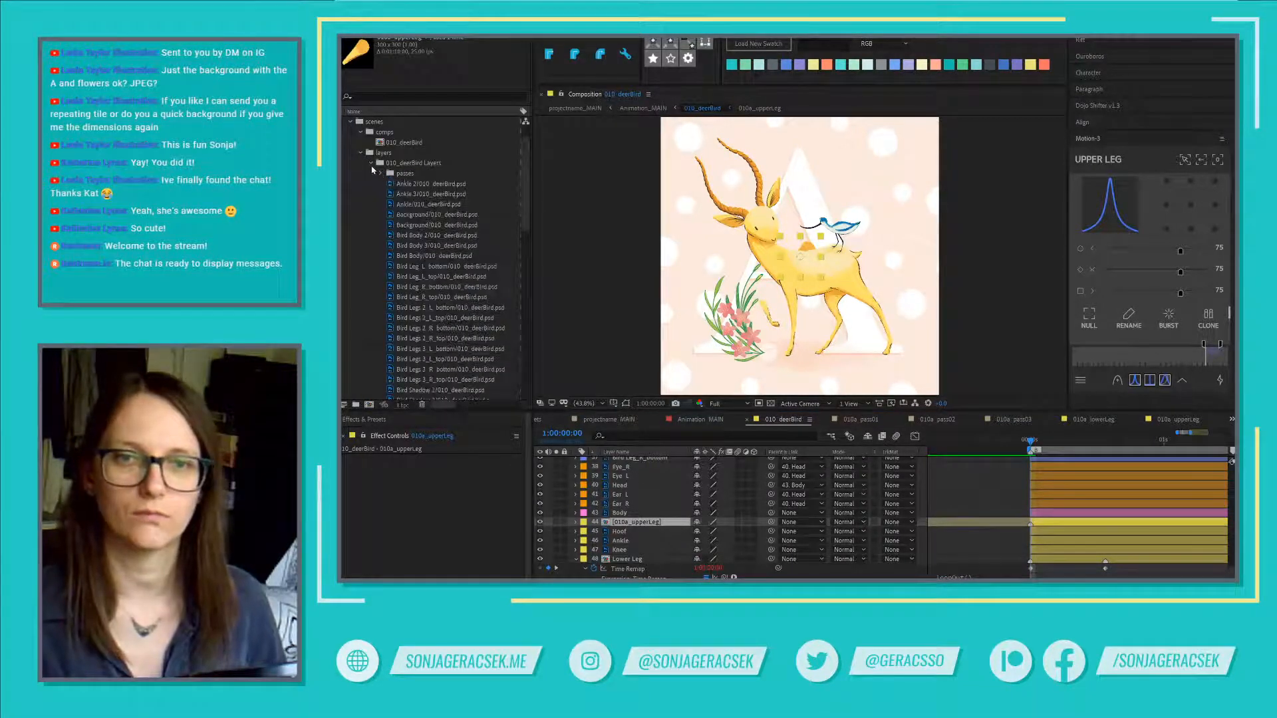
{"action": "left_click", "coordinate": [372, 165]}
{"action": "double_click", "coordinate": [378, 174]}
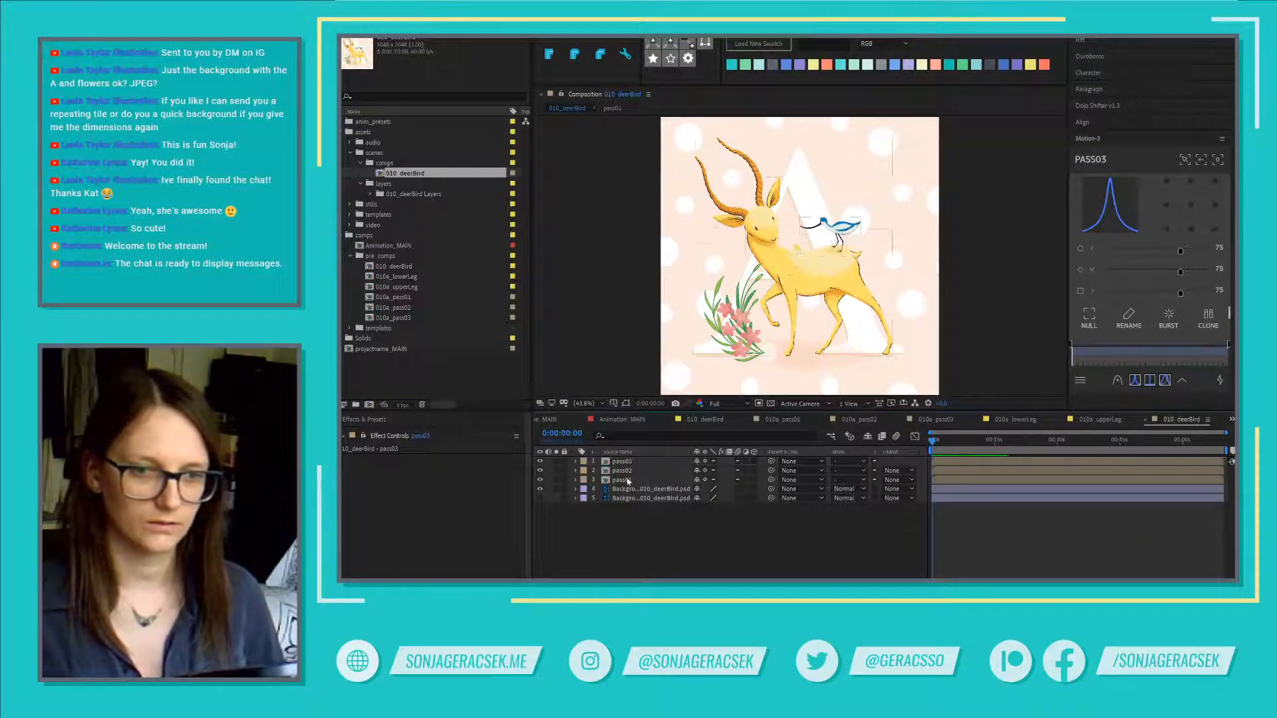
{"action": "double_click", "coordinate": [765, 278]}
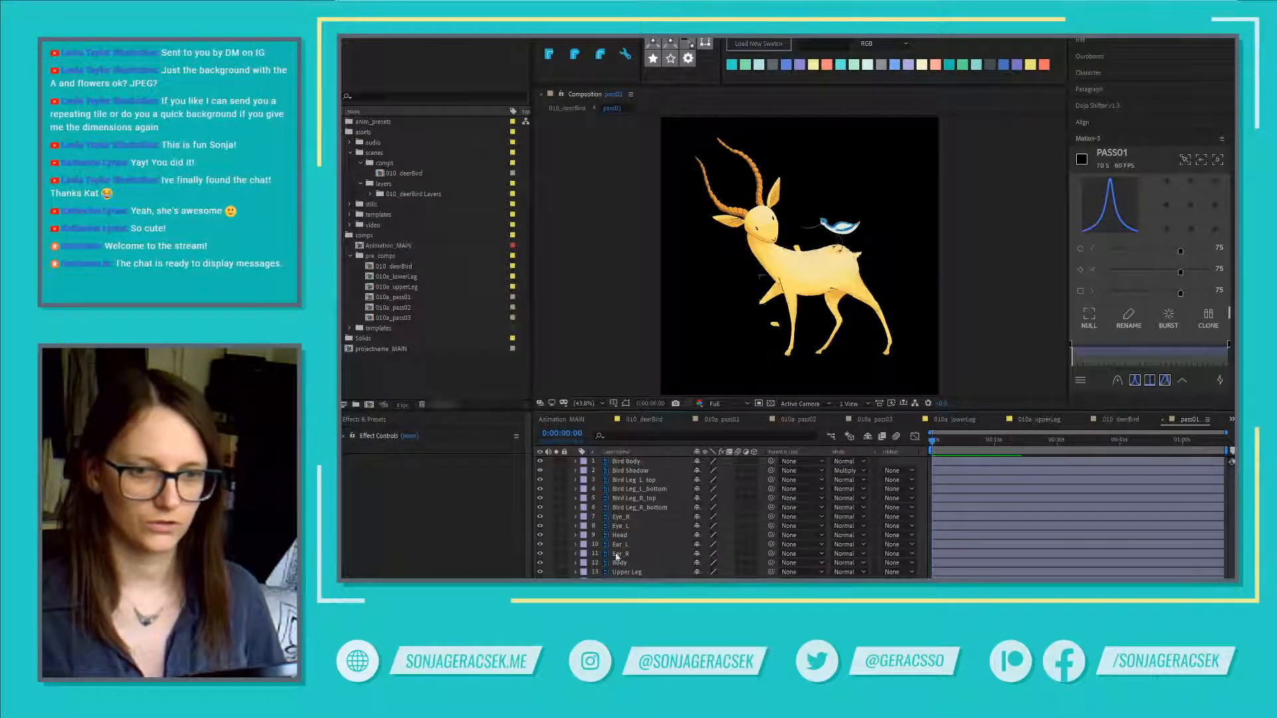
{"action": "left_click", "coordinate": [798, 250]}
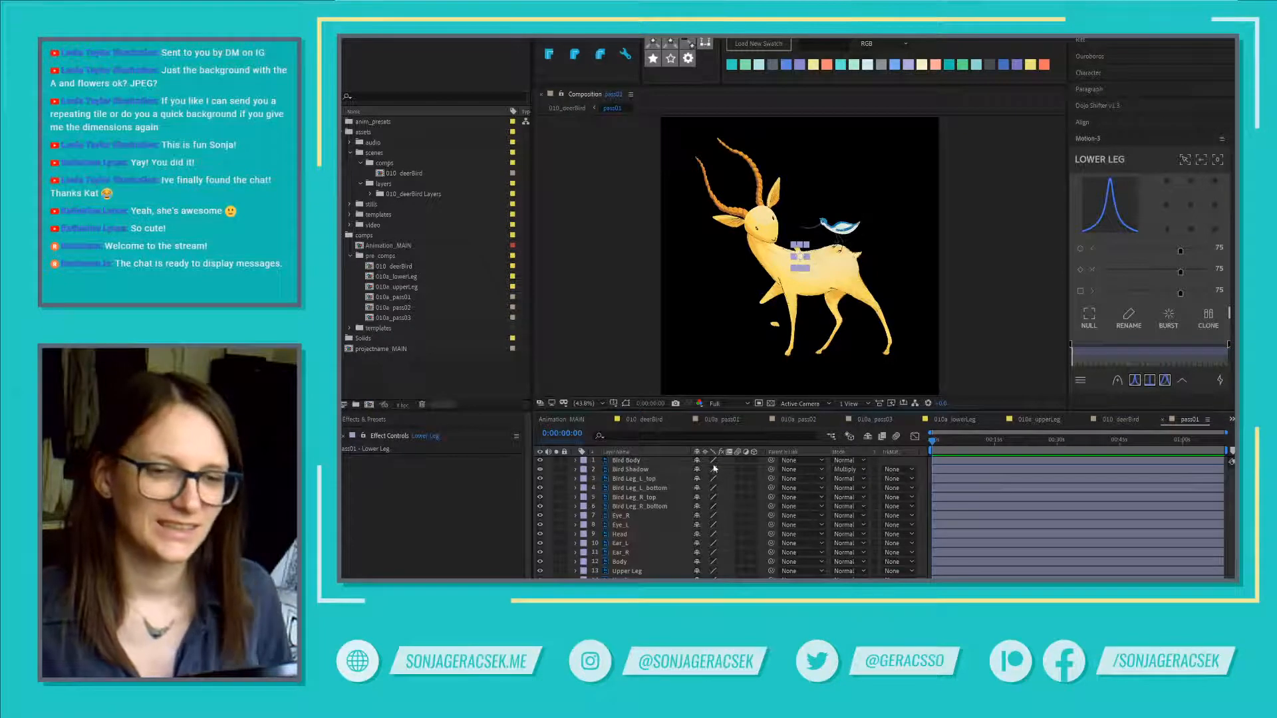
Step: Look through the 010_deerBird Layers folder, then view the 010a_pass01 composition with no layers selected
{"action": "left_click", "coordinate": [369, 193]}
{"action": "scroll", "coordinate": [370, 197], "scroll_direction": "down", "scroll_amount": 2}
{"action": "scroll", "coordinate": [409, 293], "scroll_direction": "down", "scroll_amount": 4}
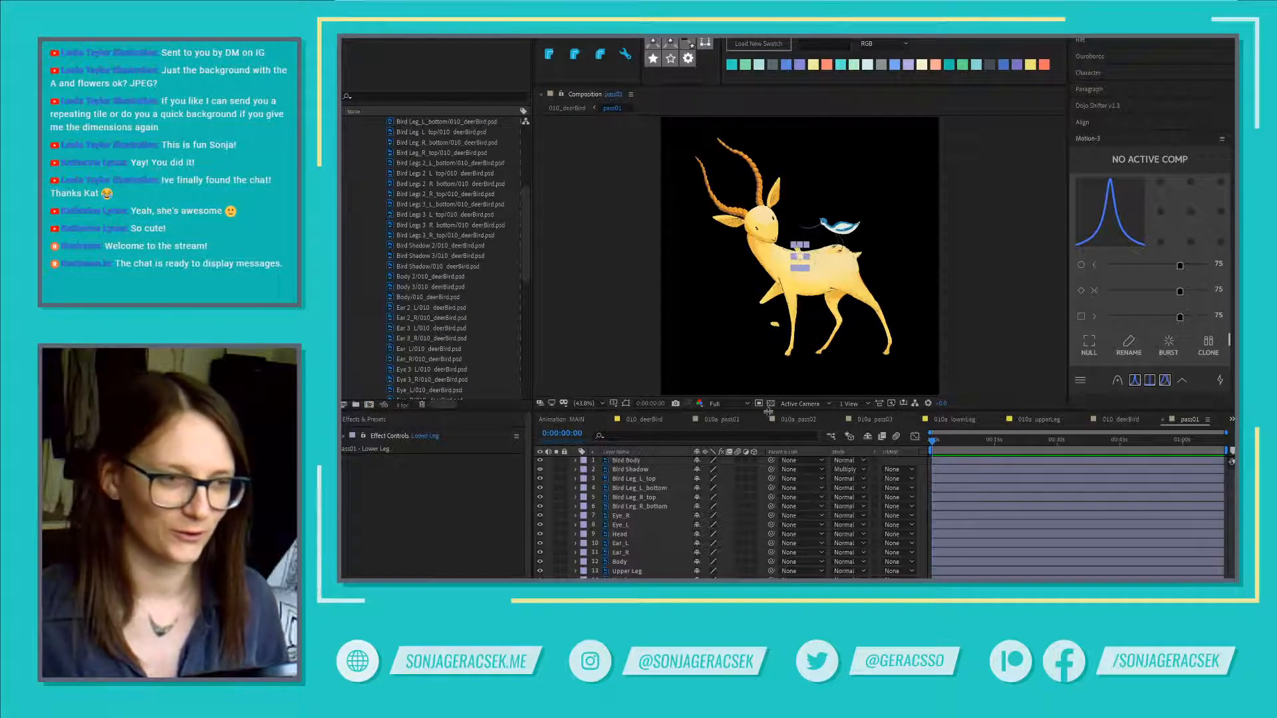
{"action": "left_click", "coordinate": [723, 421]}
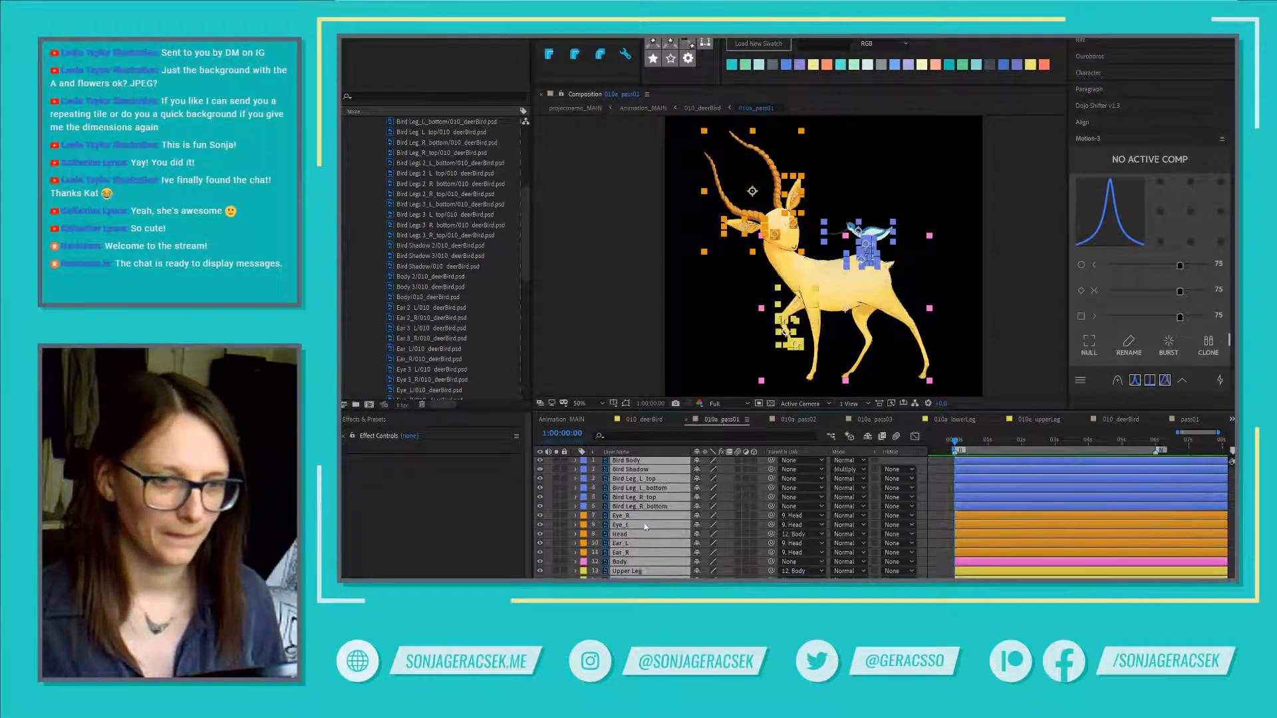
{"action": "left_click", "coordinate": [937, 542]}
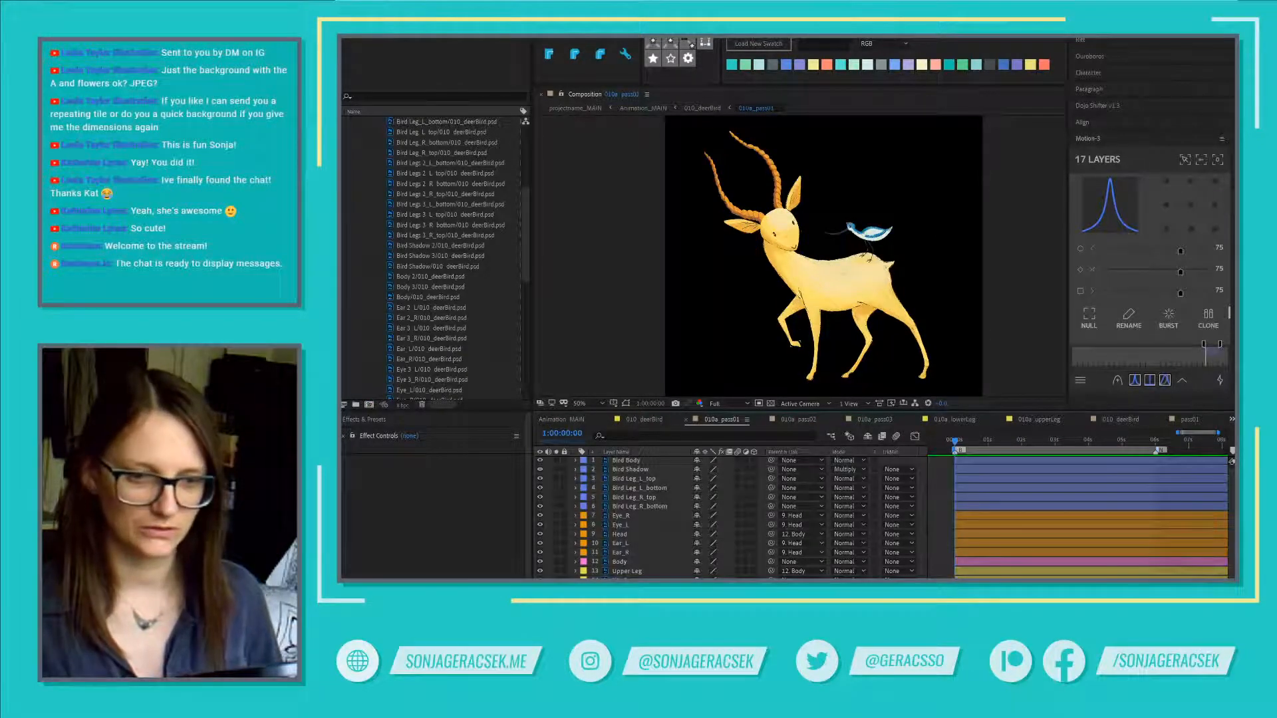
Step: Try pasting the Lower Leg layer's position from 010a_pass01 onto the 010a_upperLeg layer in 010_deerBird, and undo it
{"action": "left_click", "coordinate": [787, 331]}
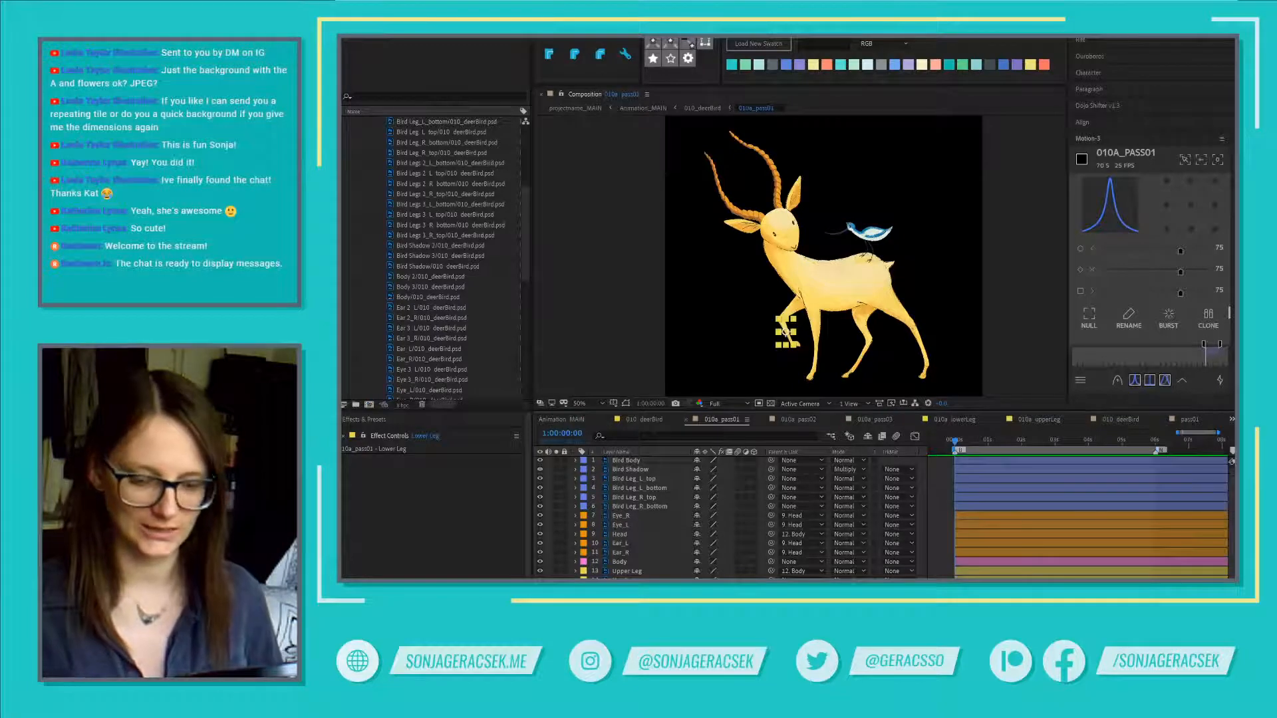
{"action": "scroll", "coordinate": [732, 516], "scroll_direction": "down", "scroll_amount": 1}
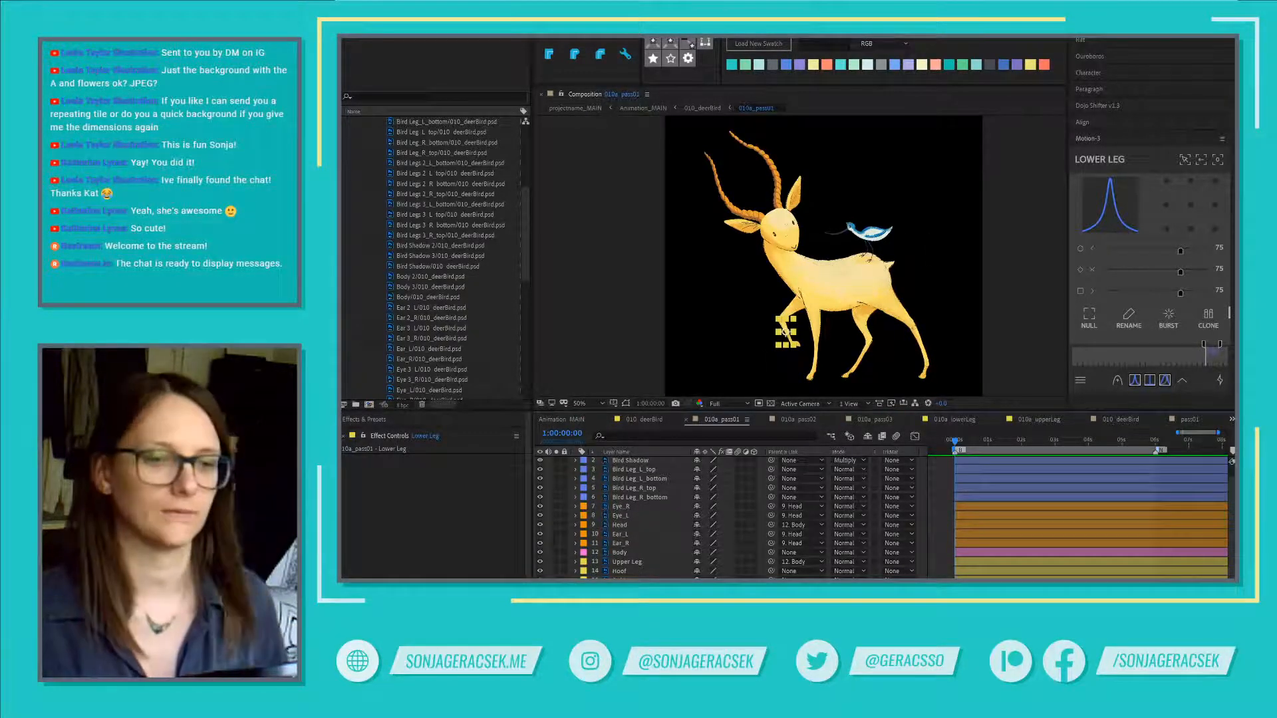
{"action": "left_click", "coordinate": [645, 420]}
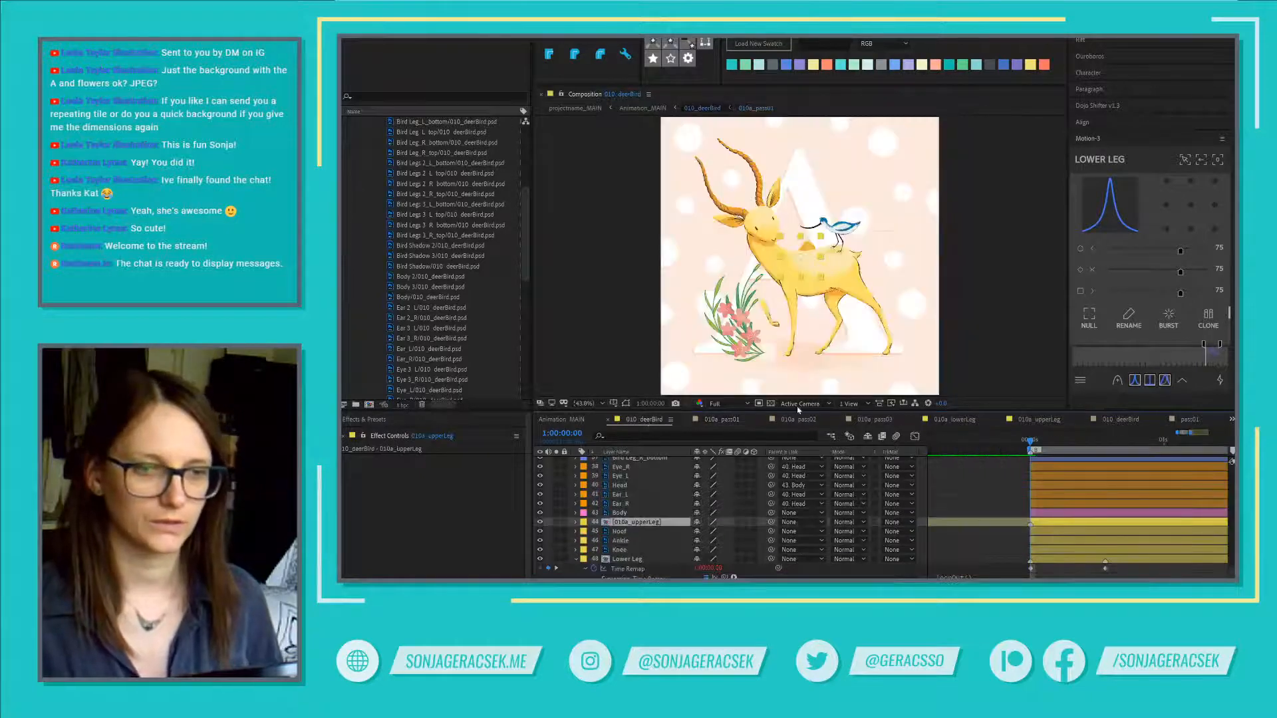
{"action": "key", "text": "ctrl+v"}
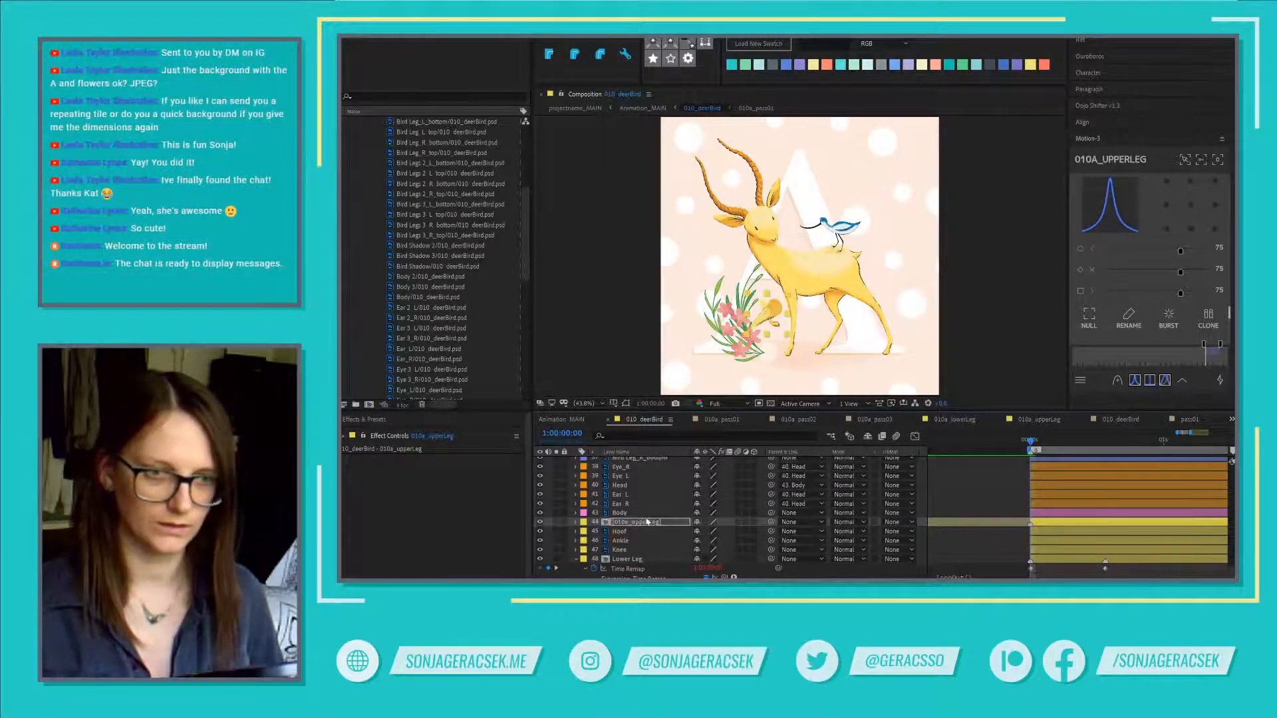
{"action": "key", "text": "ctrl+z"}
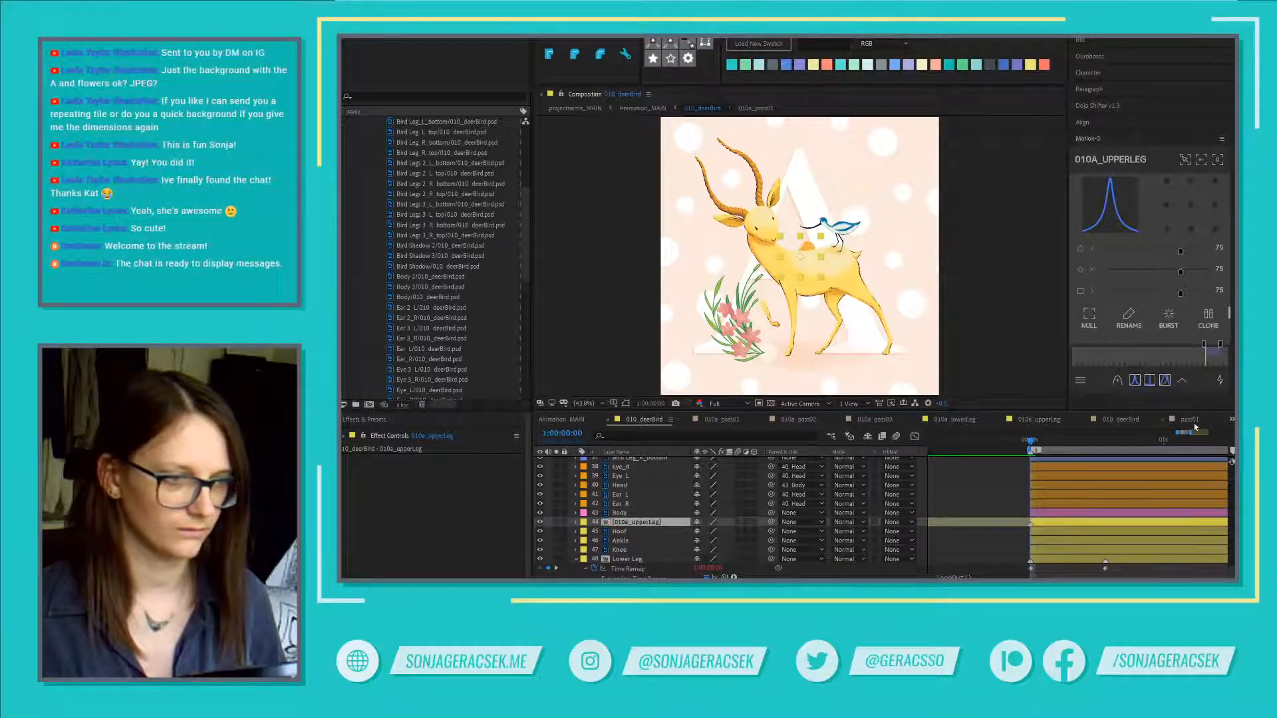
Step: Open the original pass01 composition from the passes folder inside 010_deerBird Layers
{"action": "scroll", "coordinate": [1167, 422], "scroll_direction": "up", "scroll_amount": 1}
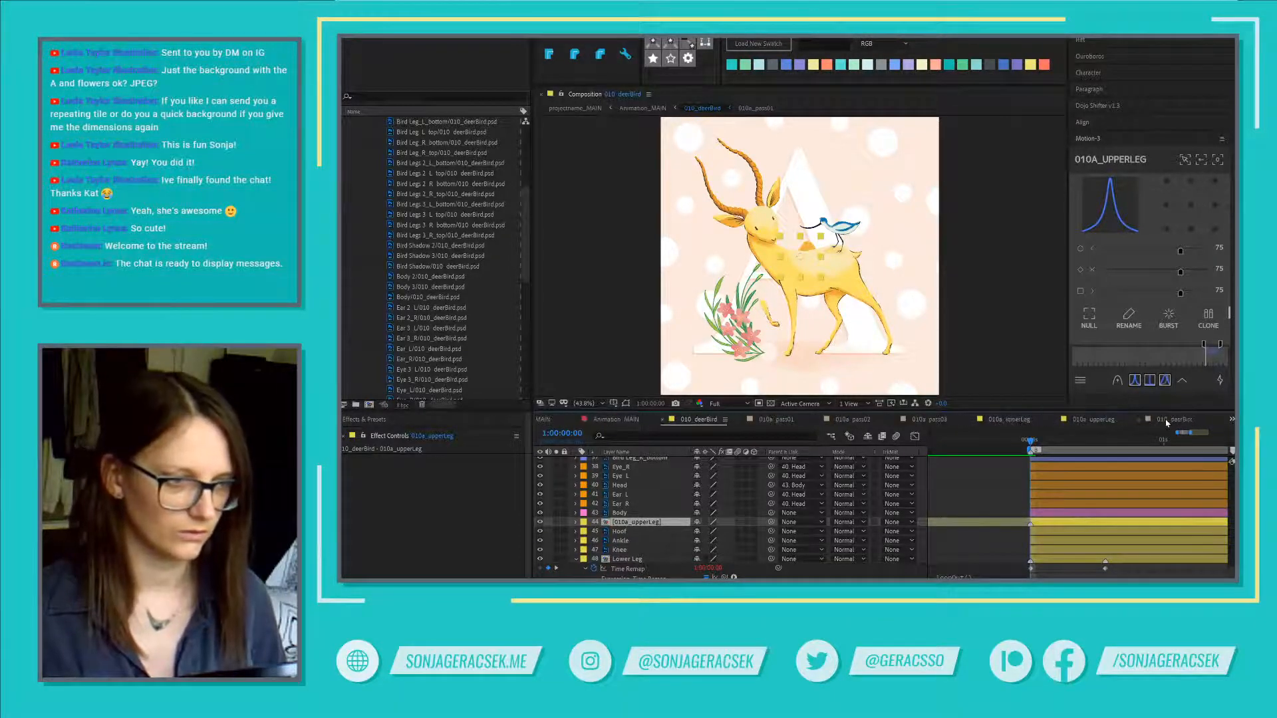
{"action": "scroll", "coordinate": [449, 341], "scroll_direction": "up", "scroll_amount": 3}
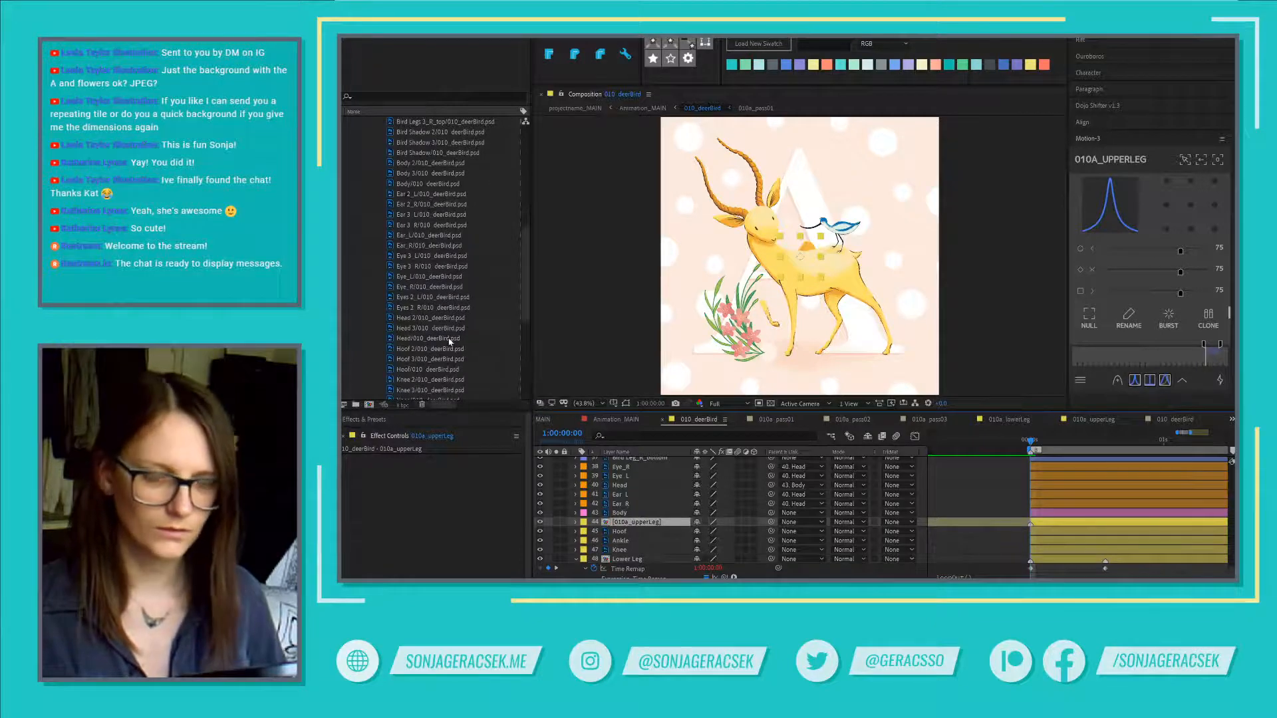
{"action": "scroll", "coordinate": [471, 344], "scroll_direction": "up", "scroll_amount": 5}
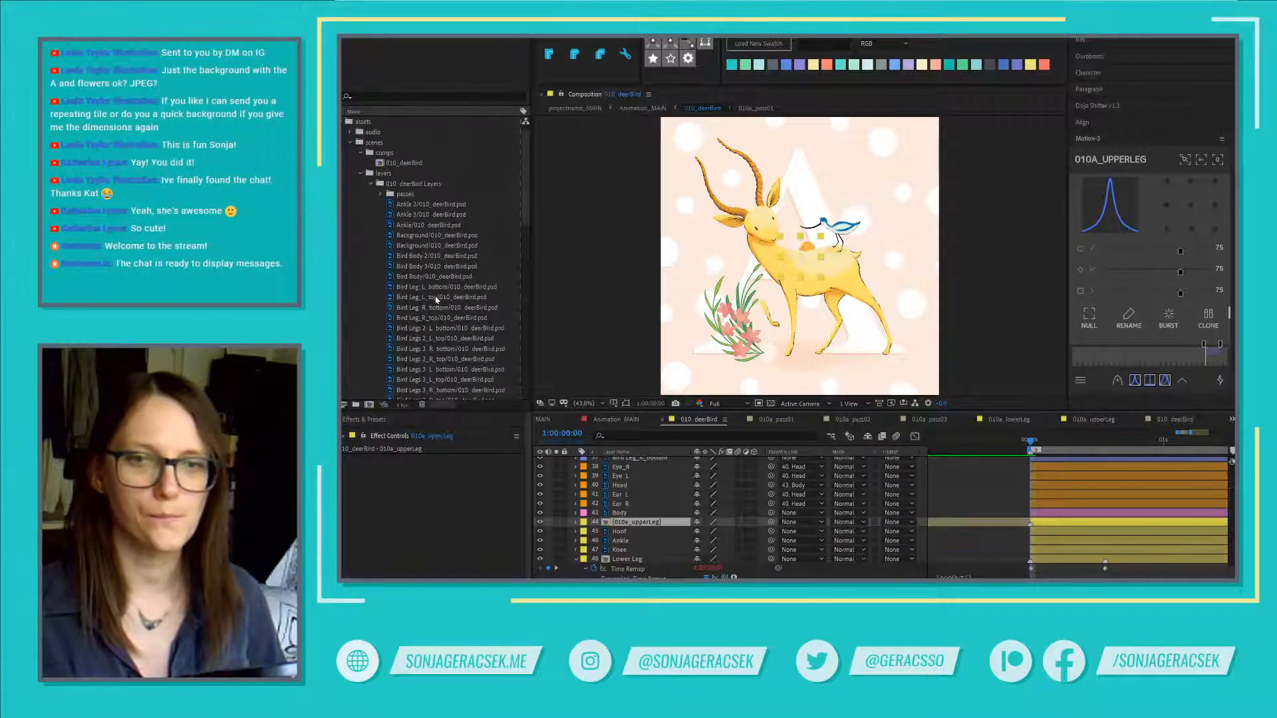
{"action": "left_click", "coordinate": [380, 205]}
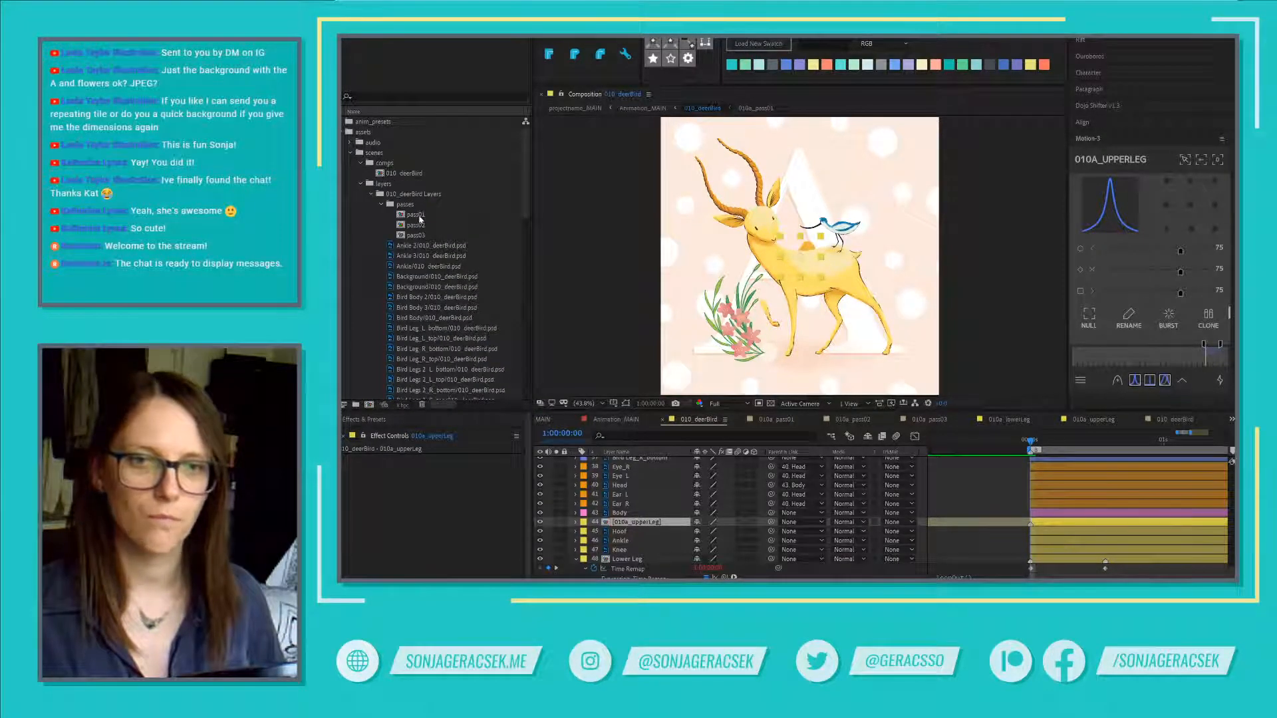
{"action": "double_click", "coordinate": [416, 214]}
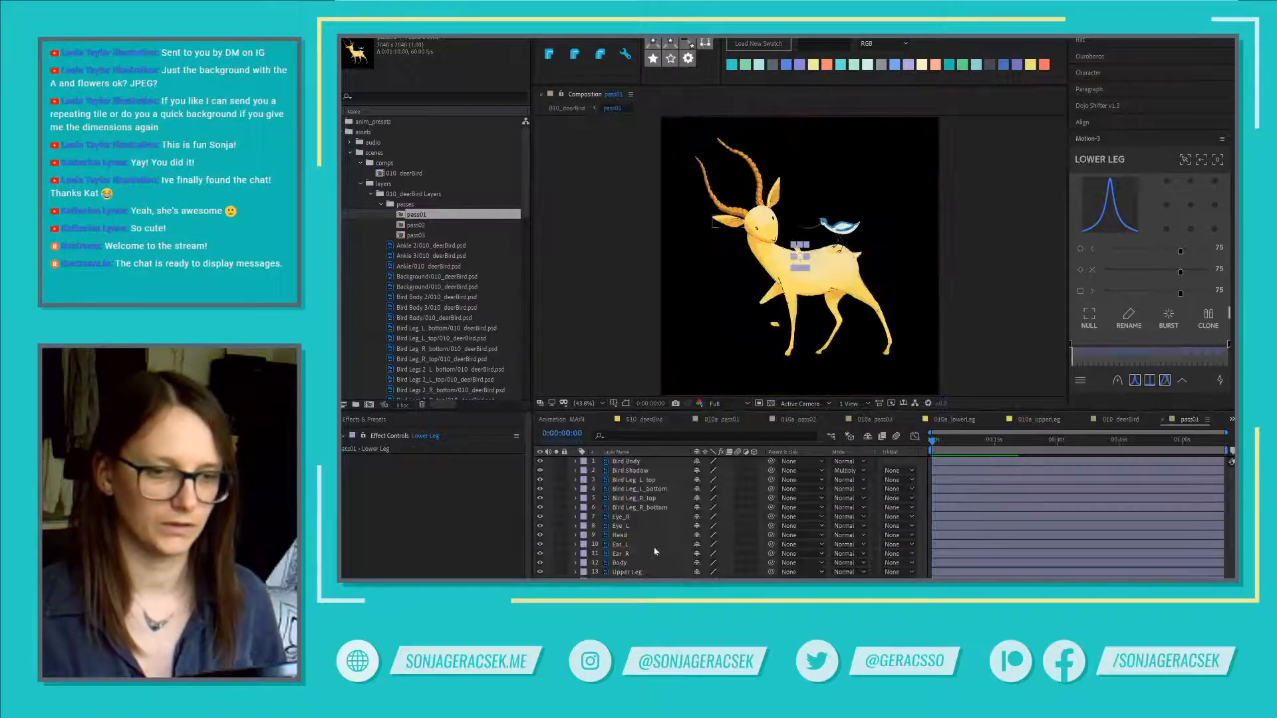
Step: Copy the Upper Leg layer's position from pass01 and paste it onto the 010a_upperLeg layer in 010_deerBird
{"action": "left_click", "coordinate": [628, 572]}
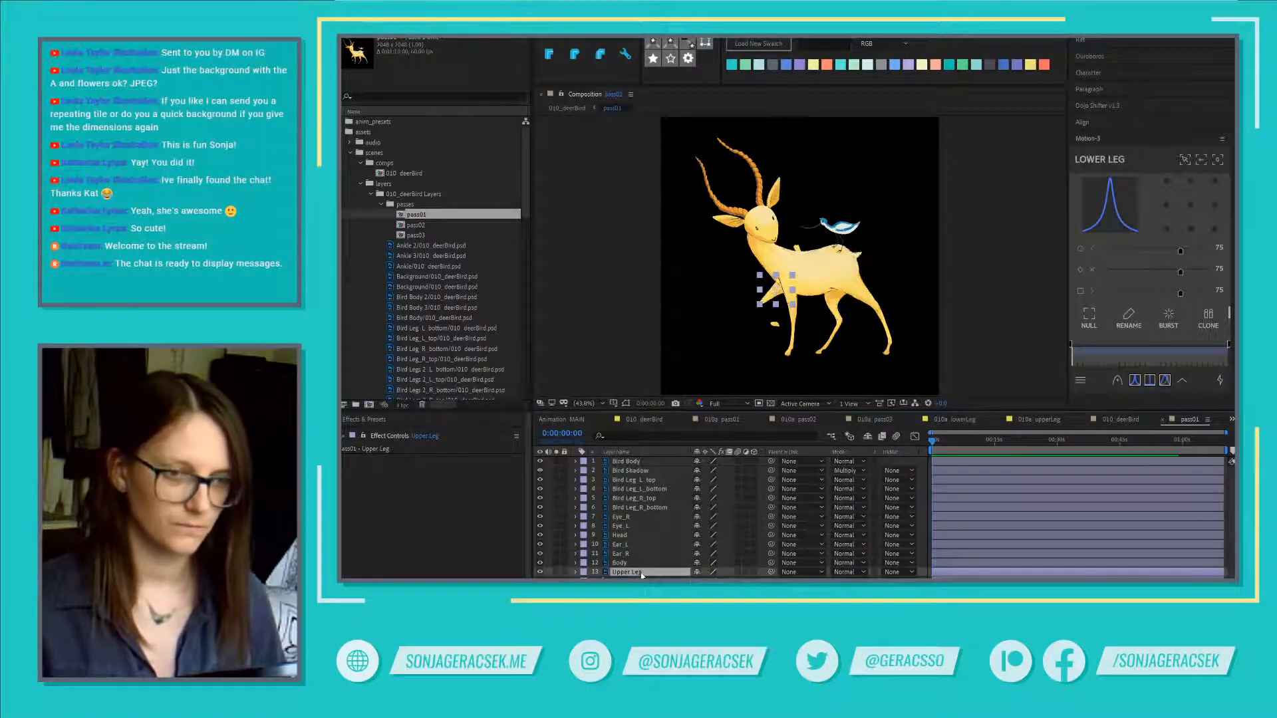
{"action": "key", "text": "Return"}
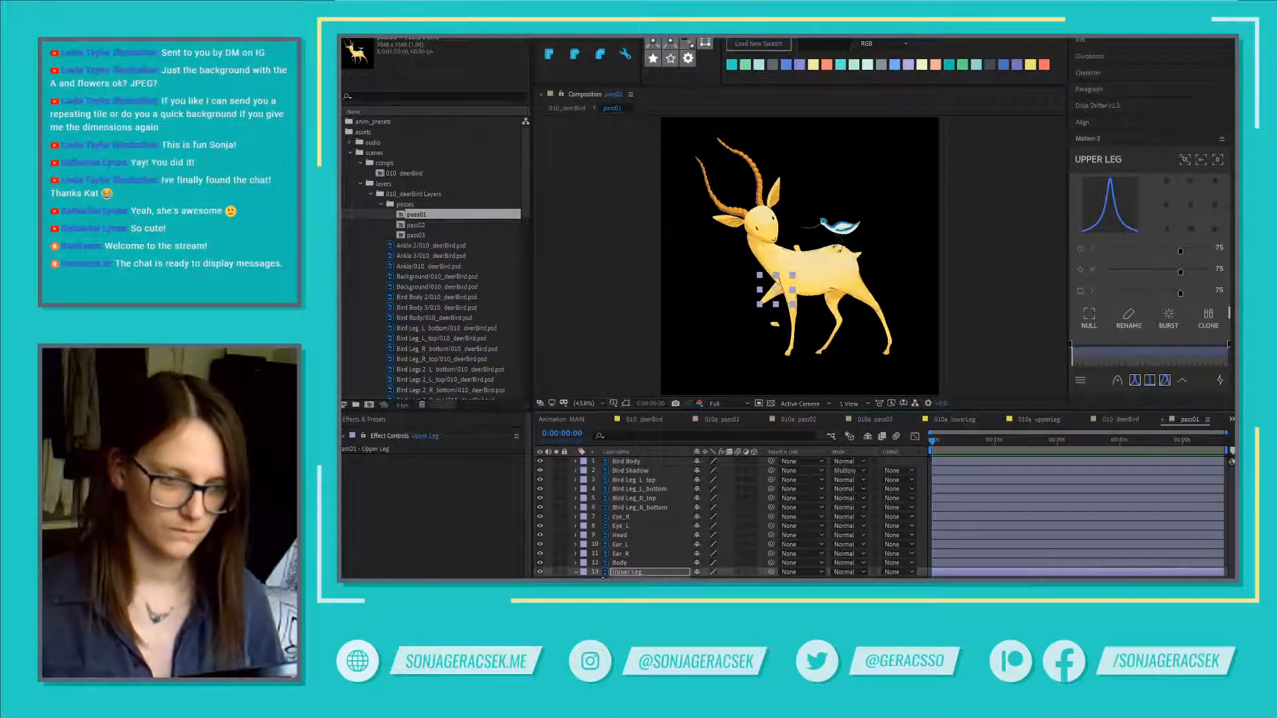
{"action": "left_click", "coordinate": [643, 421]}
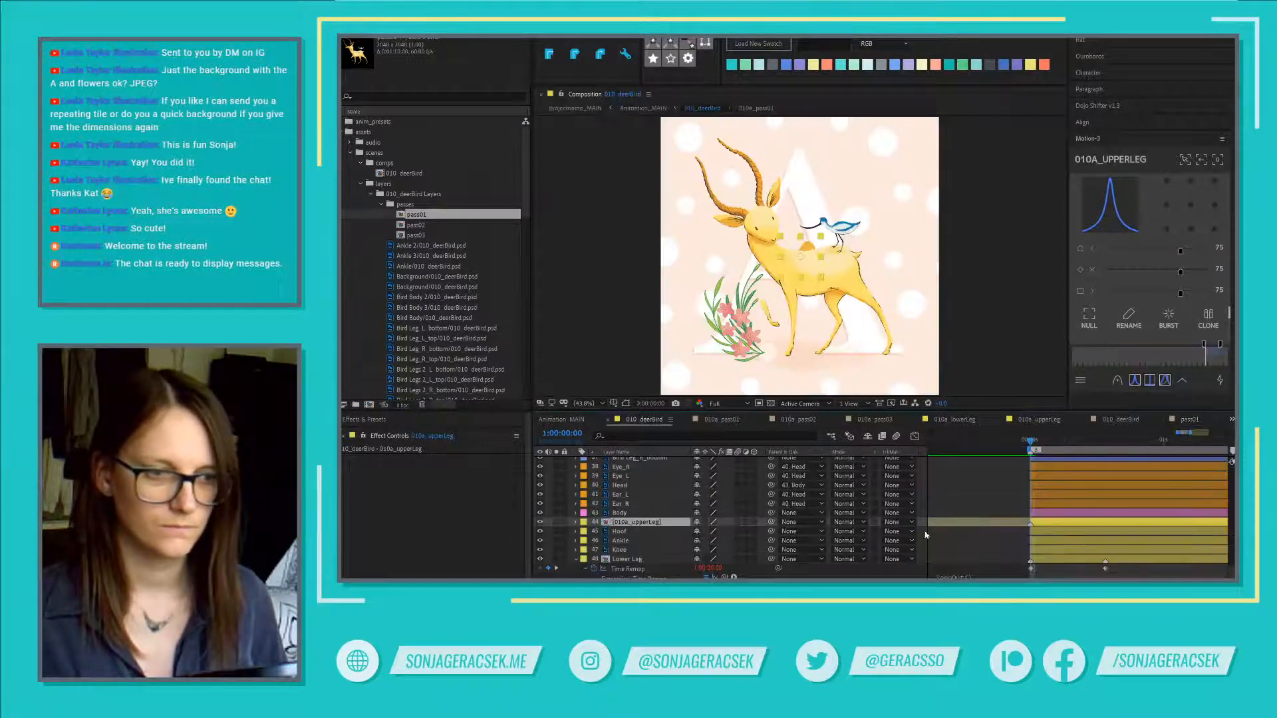
{"action": "key", "text": "ctrl+v"}
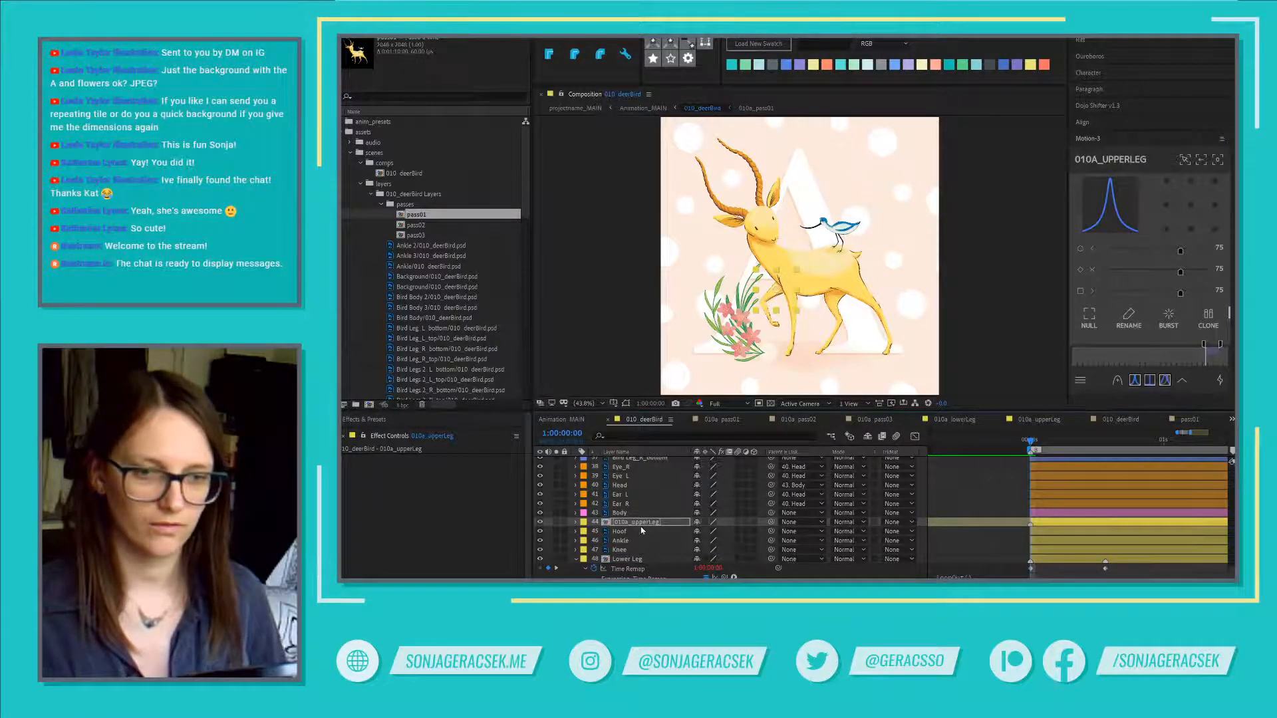
Step: Open the 010a_upperLeg composition and trim the Upper Leg 2 layer to start at 1:00:00:05
{"action": "double_click", "coordinate": [649, 523]}
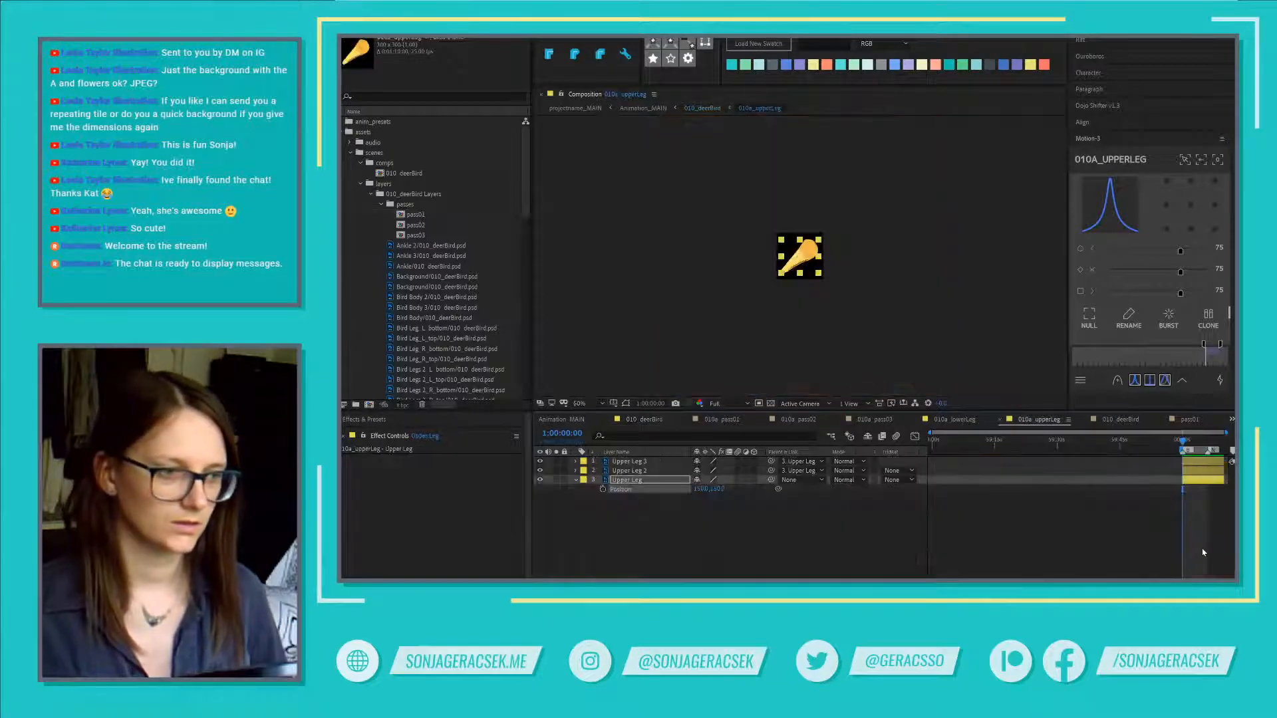
{"action": "scroll", "coordinate": [1202, 553], "scroll_direction": "up", "scroll_amount": 3}
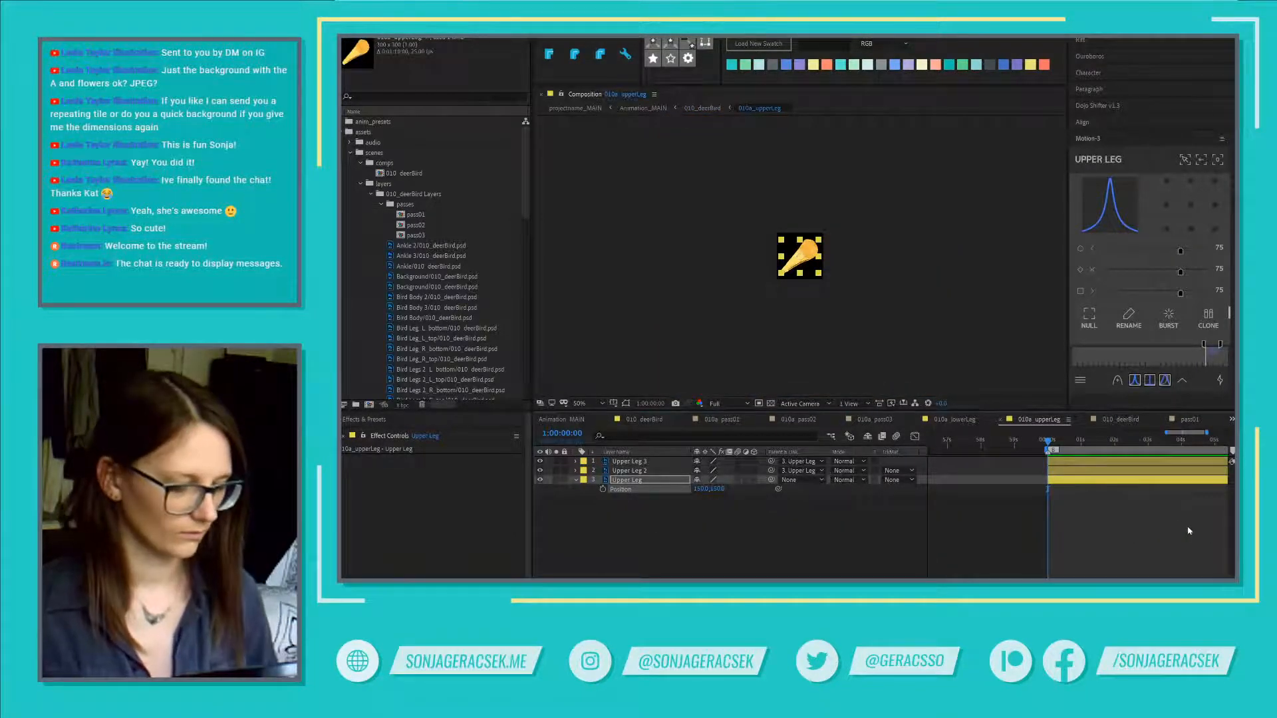
{"action": "key", "text": "Page_Down"}
{"action": "key", "text": "Page_Down"}
{"action": "key", "text": "Page_Down"}
{"action": "key", "text": "Page_Down"}
{"action": "key", "text": "Page_Down"}
{"action": "left_click", "coordinate": [1103, 469]}
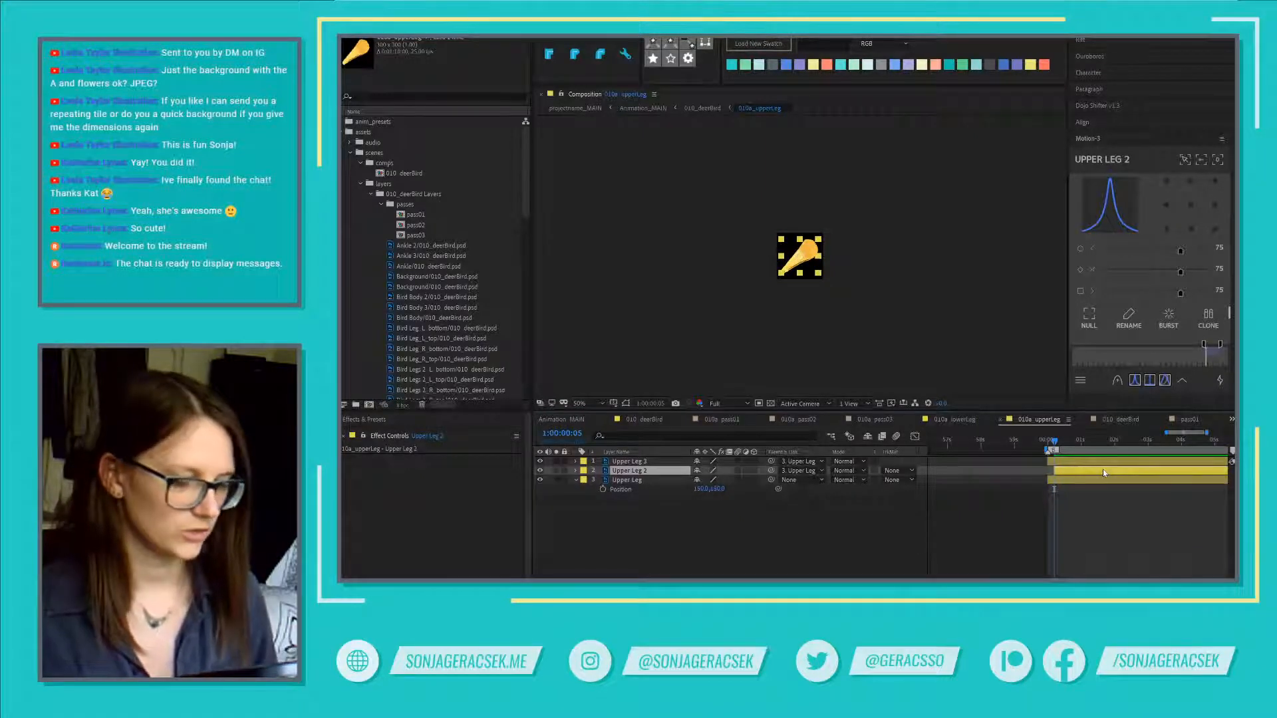
Step: Trim the Upper Leg 3 layer so that it starts at 1:00:00:10
{"action": "key", "text": "Page_Down"}
{"action": "key", "text": "Page_Down"}
{"action": "key", "text": "Page_Down"}
{"action": "key", "text": "Page_Down"}
{"action": "key", "text": "Page_Down"}
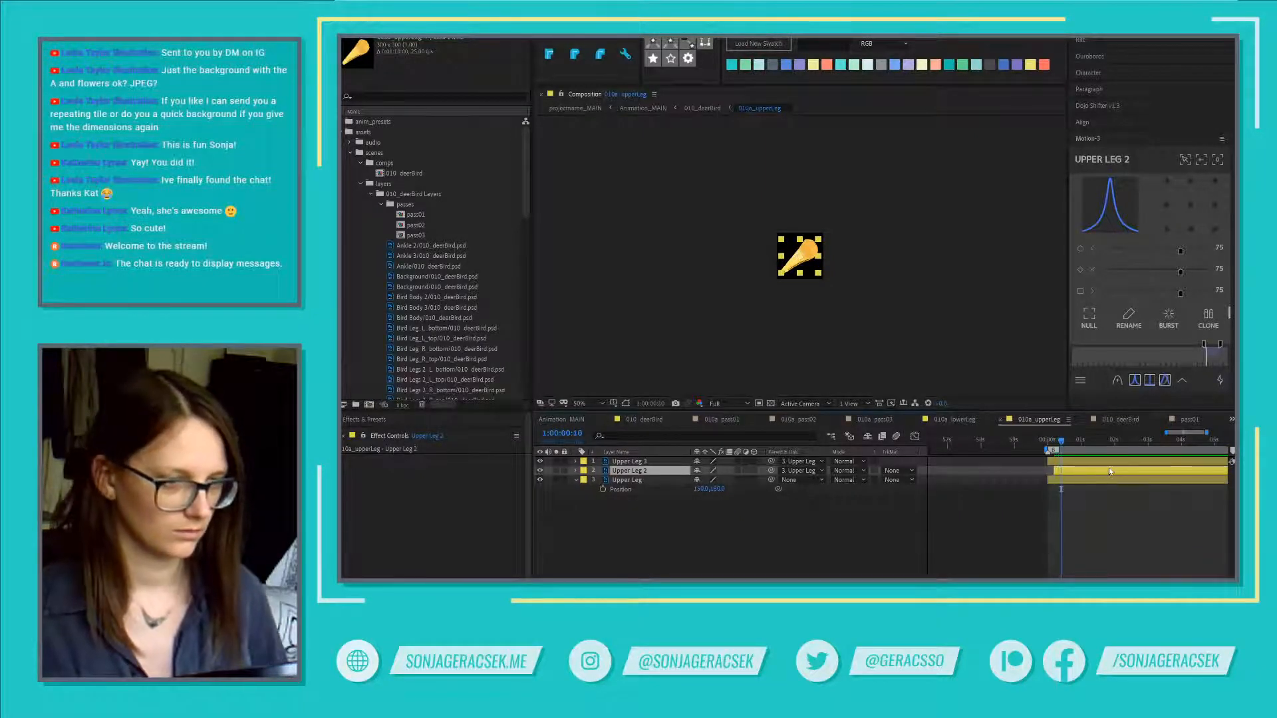
{"action": "left_click", "coordinate": [1104, 462]}
{"action": "key", "text": "Page_Down"}
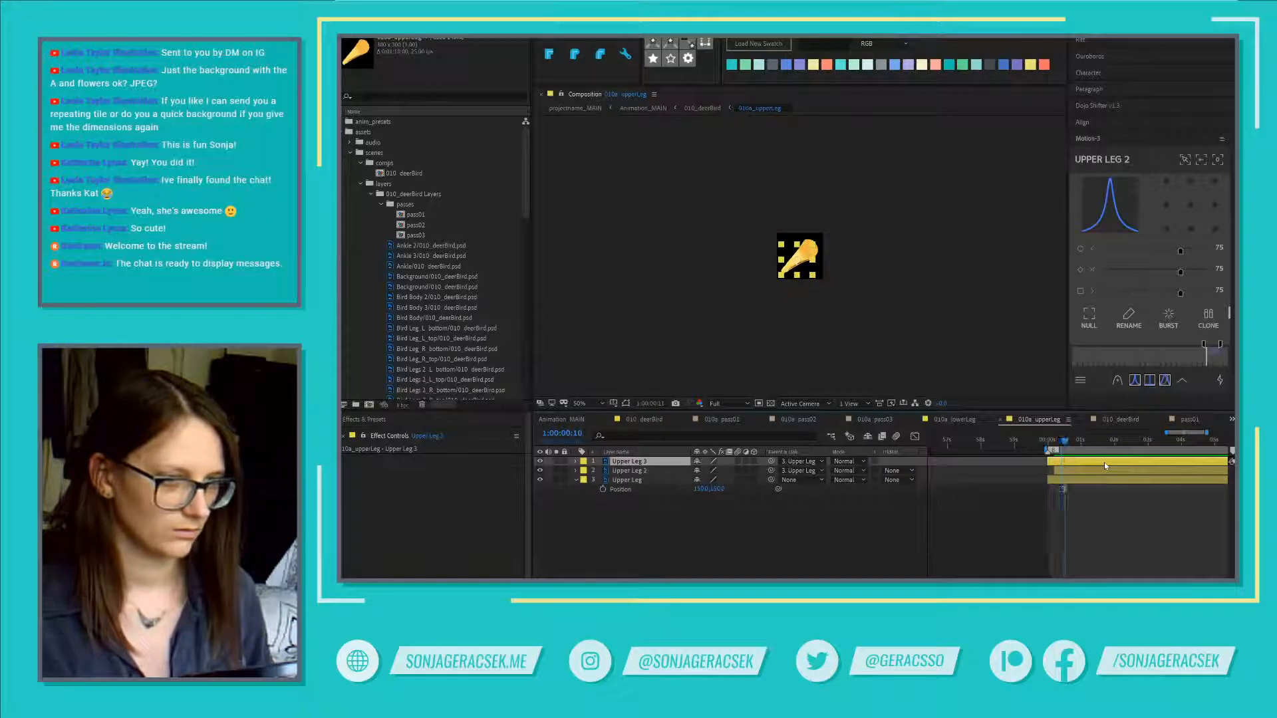
{"action": "key", "text": "Page_Up"}
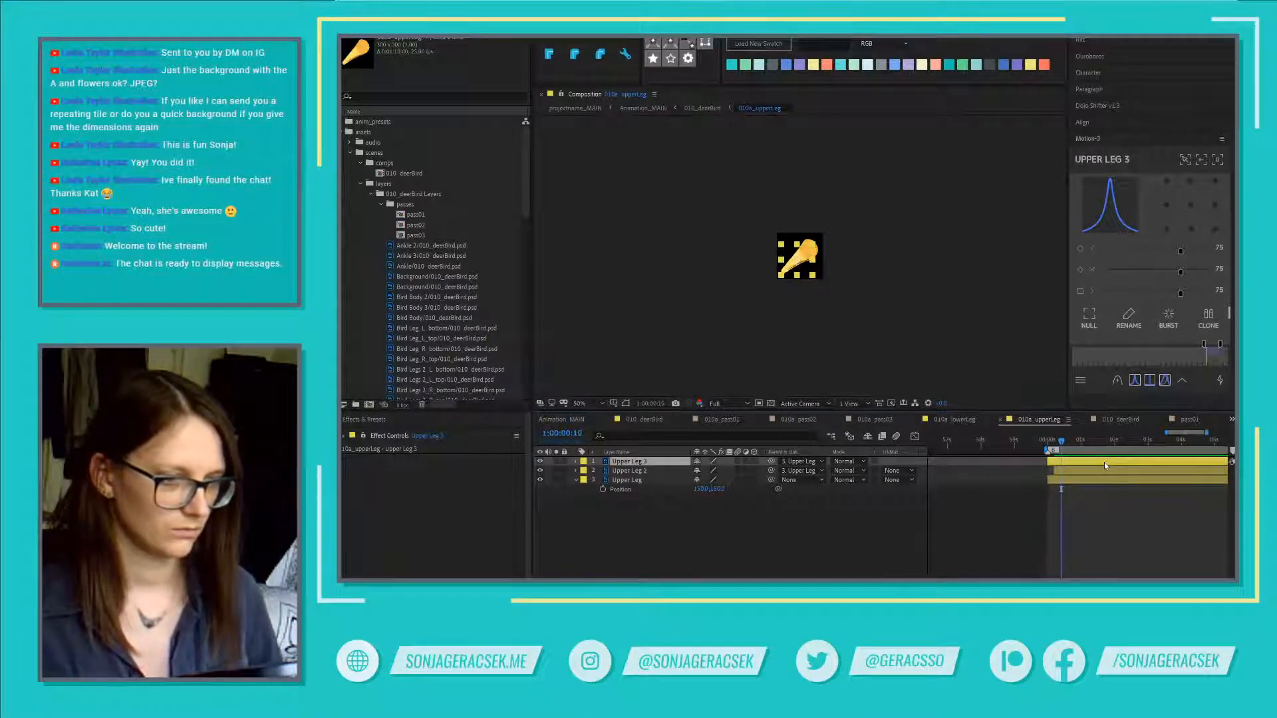
{"action": "key", "text": "alt+bracketleft"}
Step: Move the playhead to 1:00:00:15 and end the work area there
{"action": "key", "text": "Page_Down"}
{"action": "key", "text": "Page_Down"}
{"action": "key", "text": "Page_Down"}
{"action": "key", "text": "Page_Down"}
{"action": "key", "text": "Page_Down"}
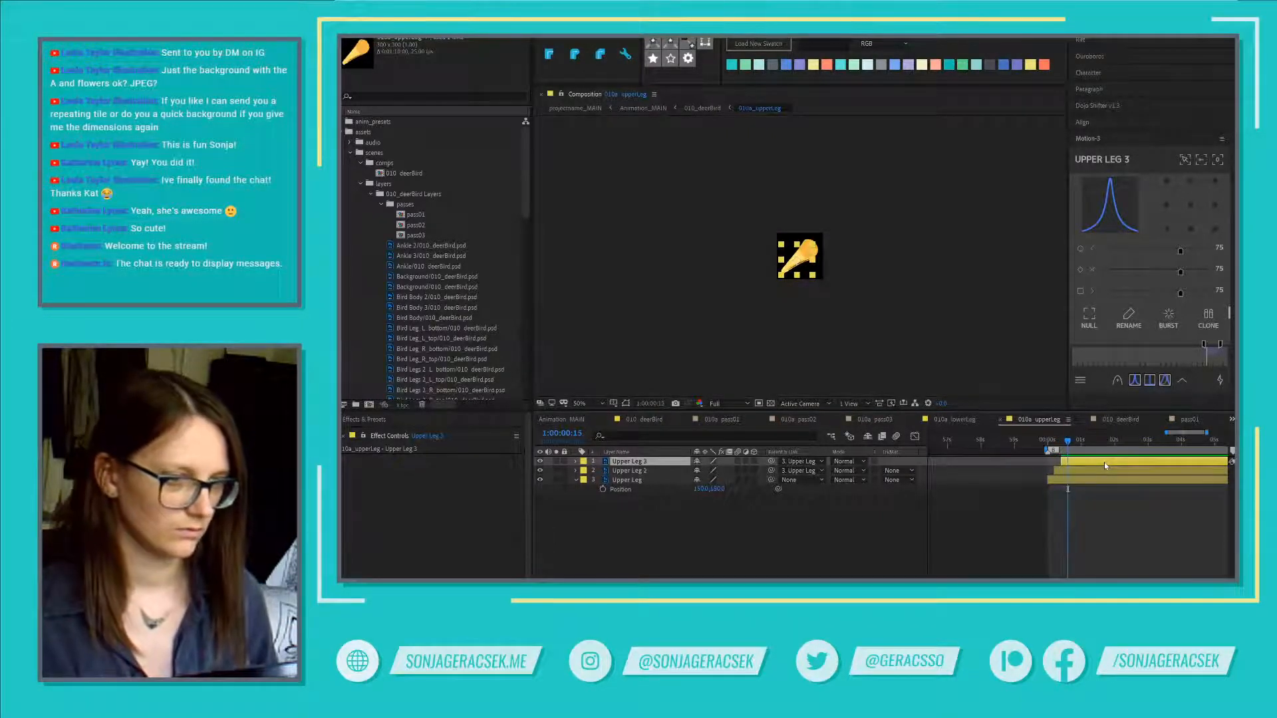
{"action": "key", "text": "n"}
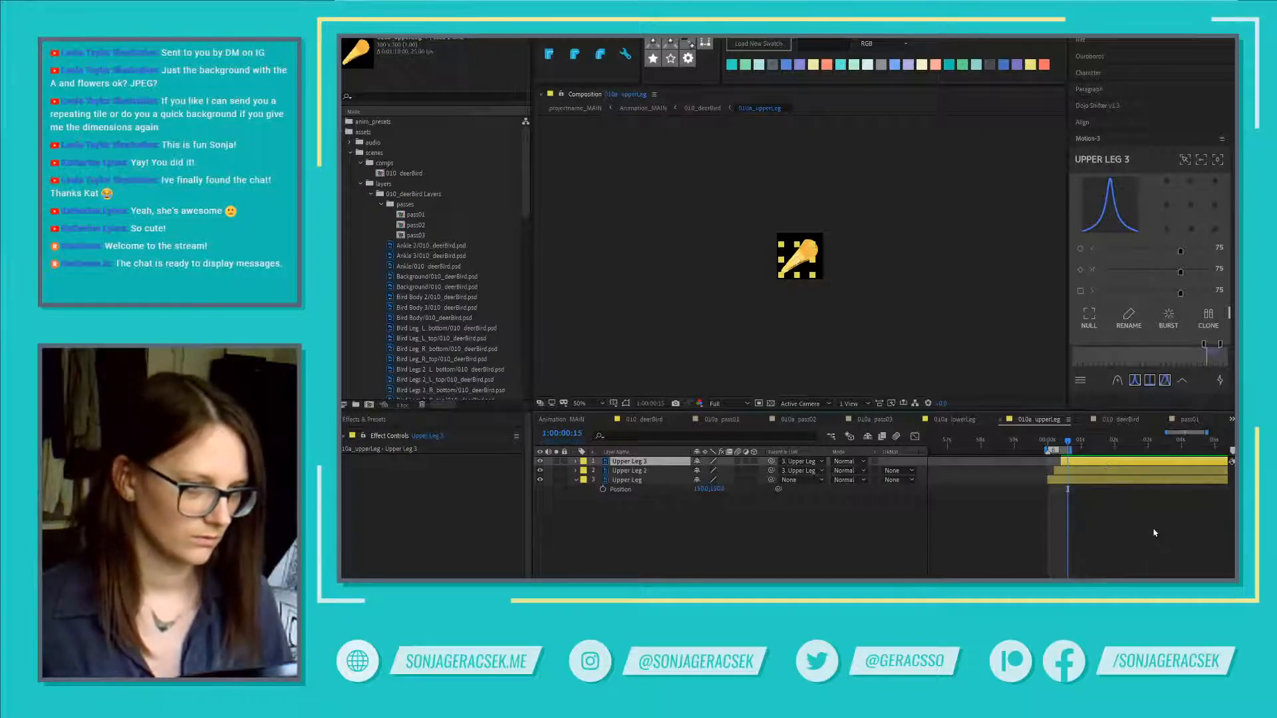
Step: Split the Upper Leg 3 layer at 1:00:00:15 and delete the part after the cut
{"action": "key", "text": "minus"}
{"action": "key", "text": "minus"}
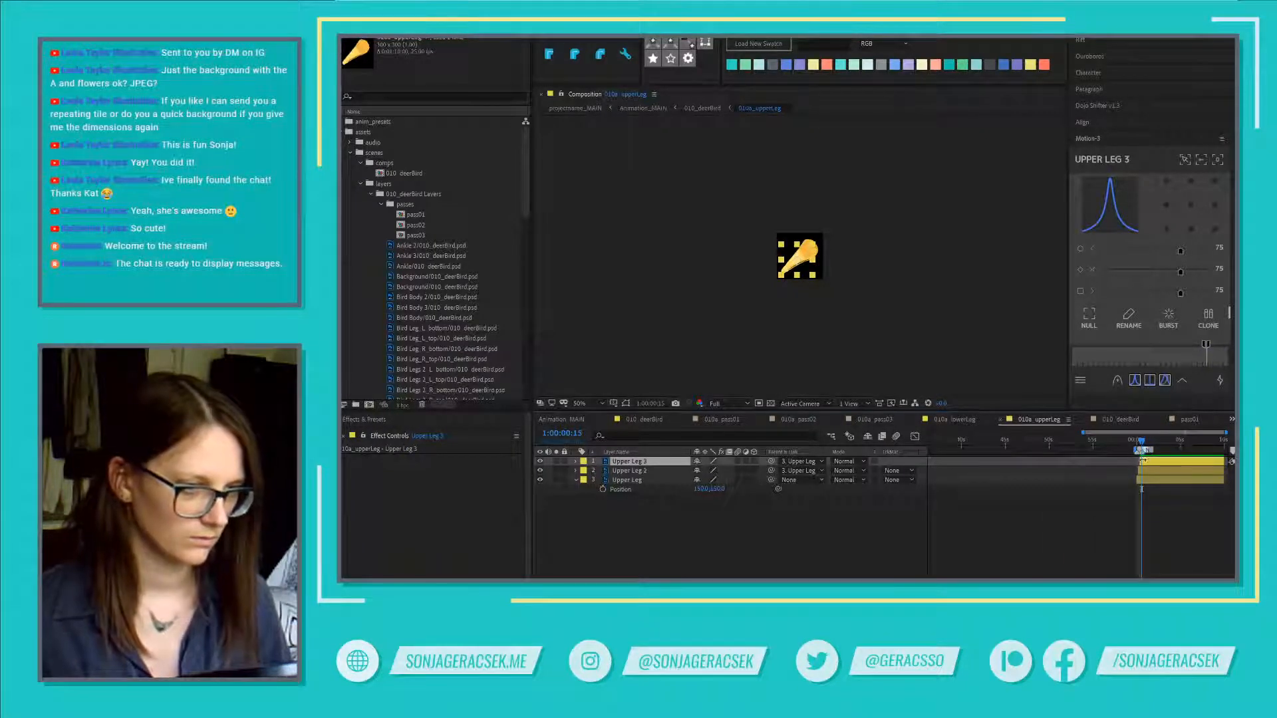
{"action": "key", "text": "equal"}
{"action": "key", "text": "equal"}
{"action": "key", "text": "equal"}
{"action": "key", "text": "equal"}
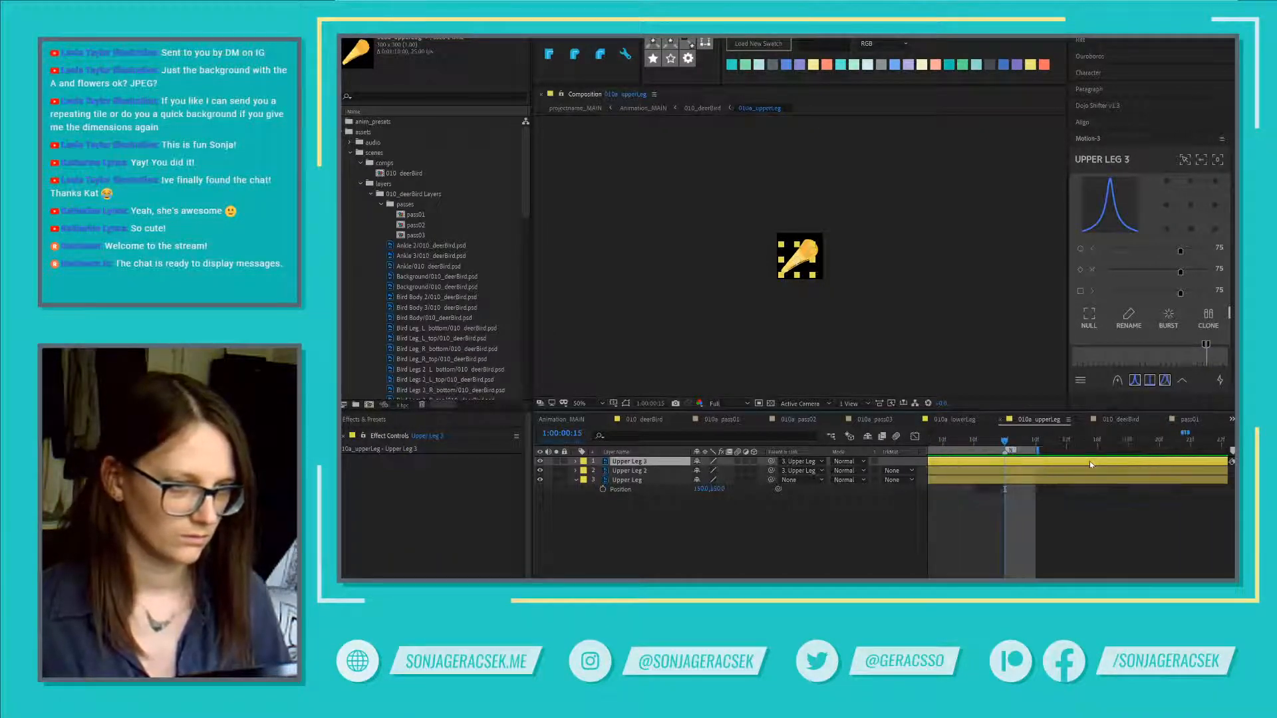
{"action": "key", "text": "ctrl+shift+d"}
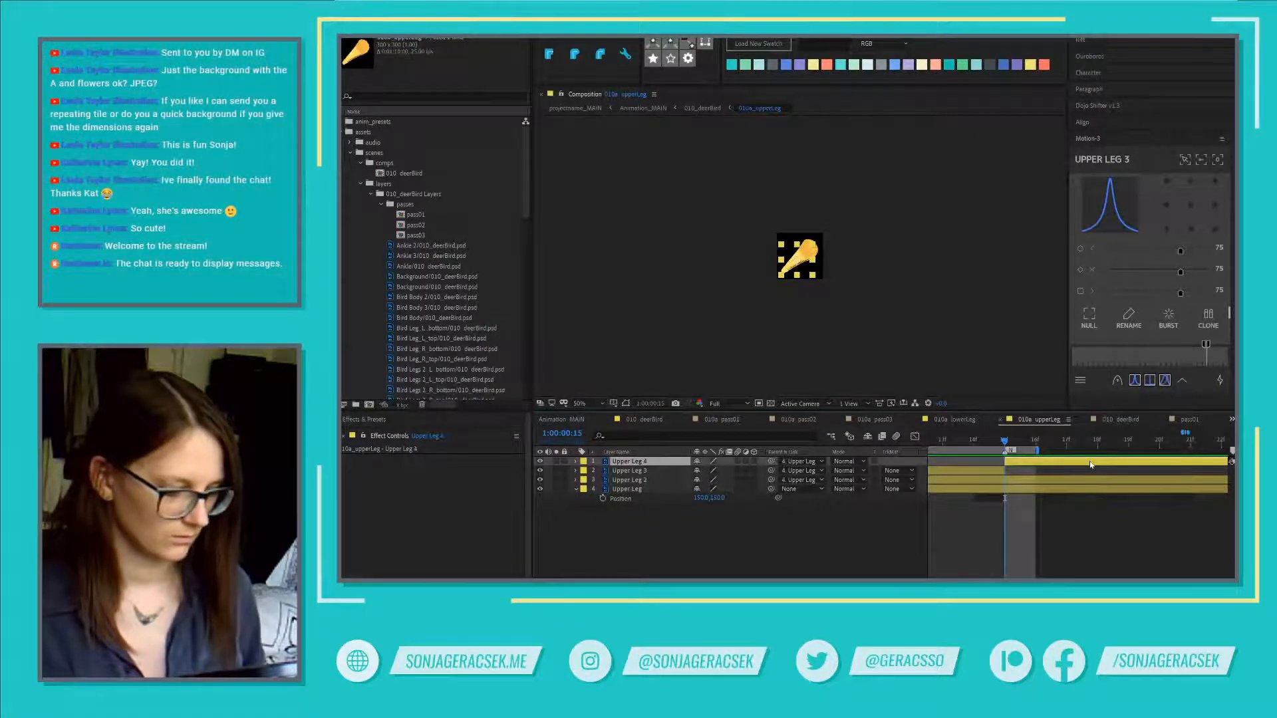
{"action": "key", "text": "Delete"}
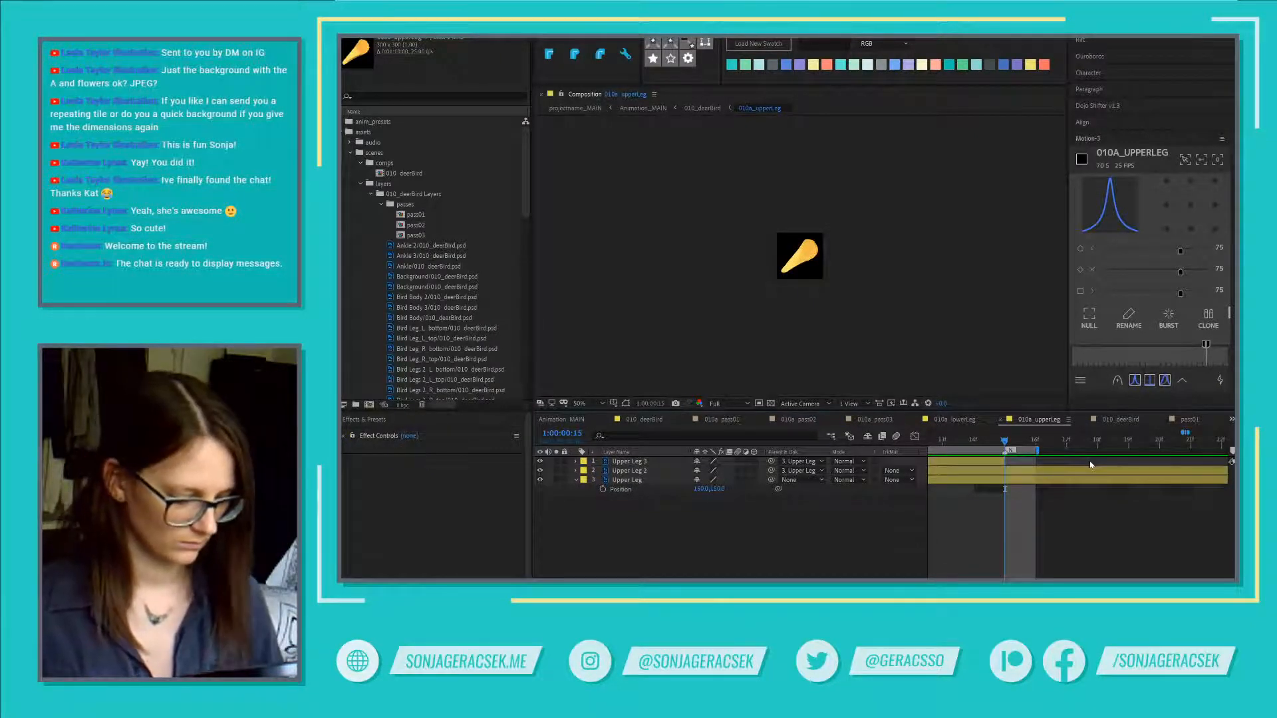
Step: Shorten the work area by one frame, ending it at 1:00:00:14
{"action": "key", "text": "Page_Up"}
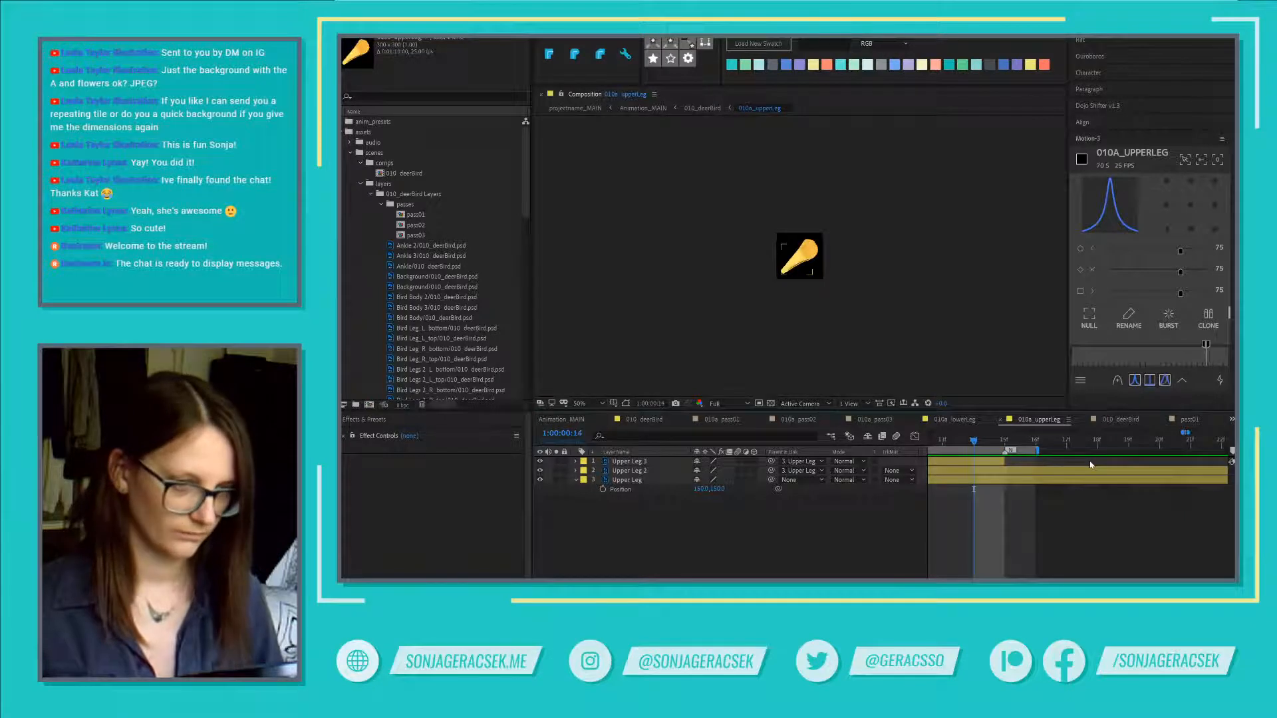
{"action": "key", "text": "n"}
{"action": "scroll", "coordinate": [990, 515], "scroll_direction": "down", "scroll_amount": 1}
{"action": "scroll", "coordinate": [989, 516], "scroll_direction": "down", "scroll_amount": 3}
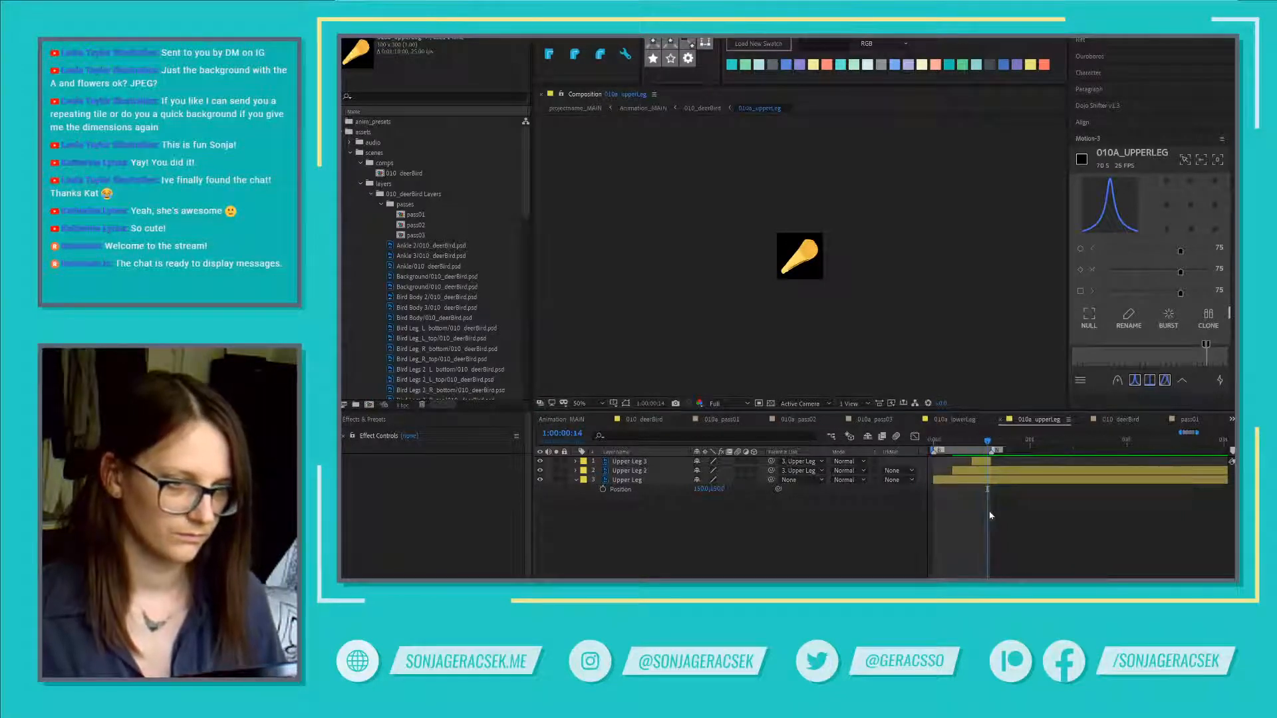
Step: Split Upper Leg 2 at 1:00:00:10 and Upper Leg at 1:00:00:05, deleting the remainder after each cut
{"action": "left_click", "coordinate": [975, 446]}
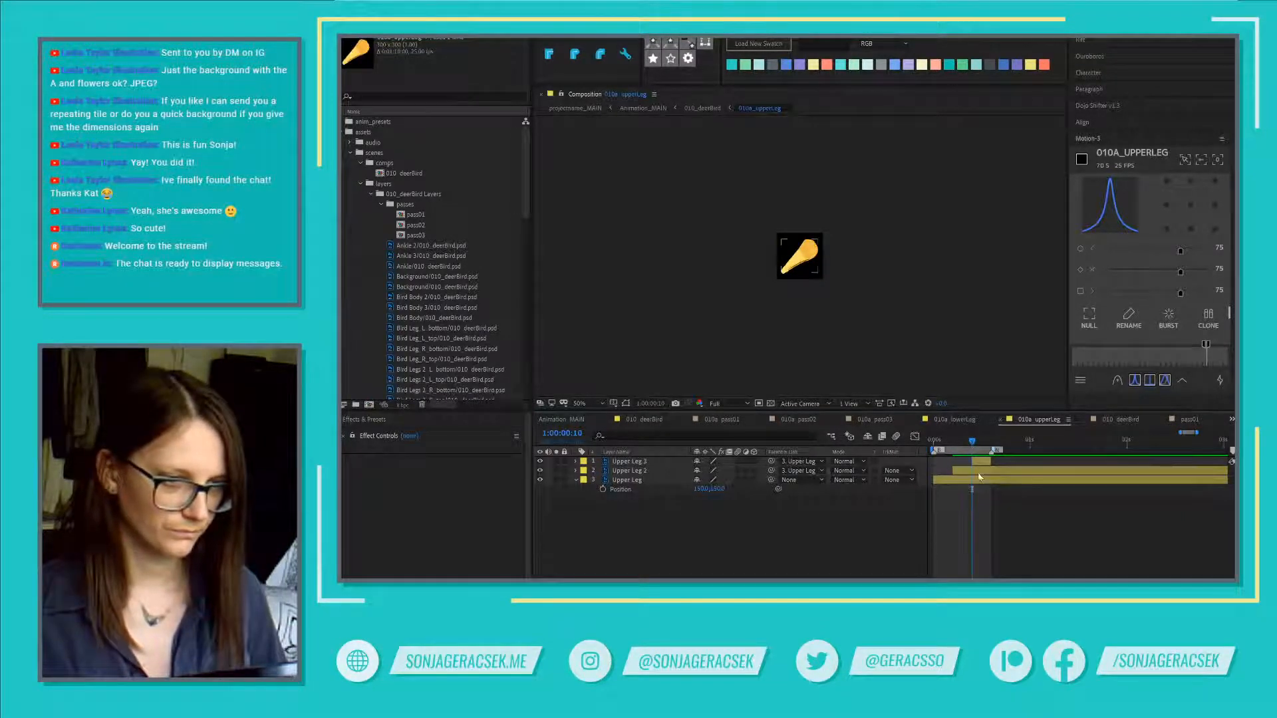
{"action": "key", "text": "ctrl+shift+d"}
{"action": "key", "text": "Delete"}
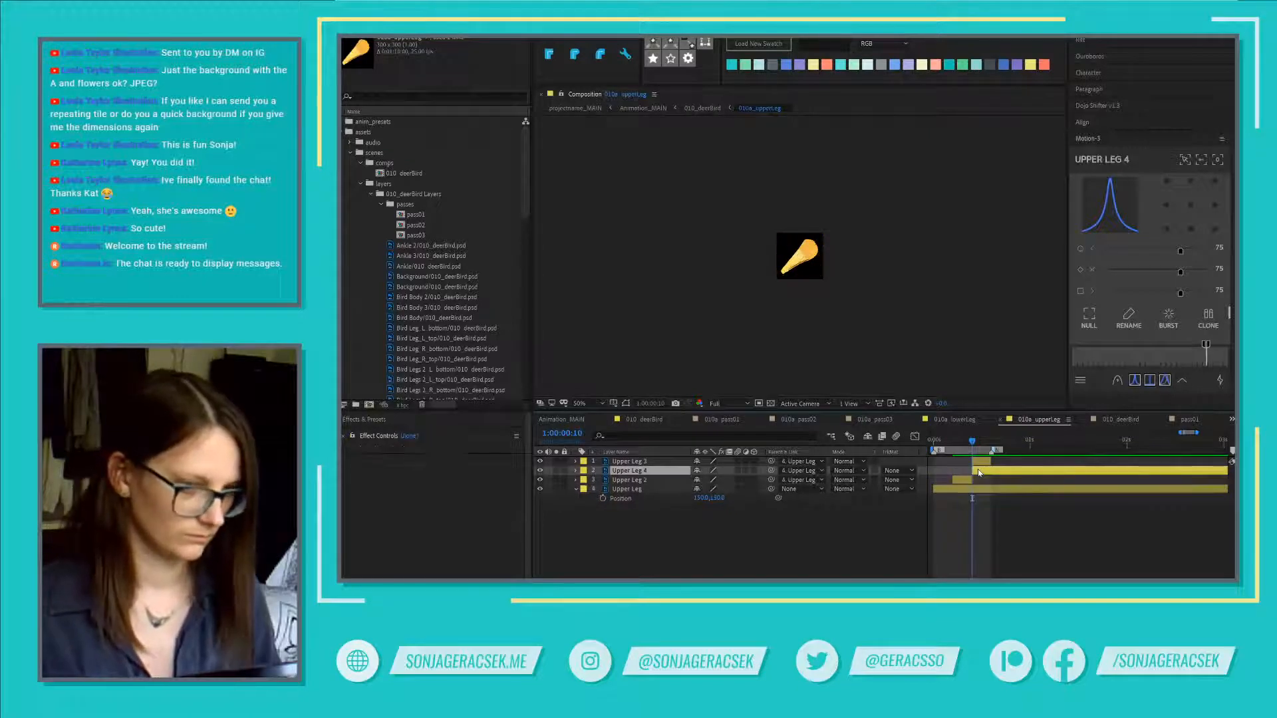
{"action": "left_click", "coordinate": [952, 441]}
{"action": "key", "text": "ctrl+shift+d"}
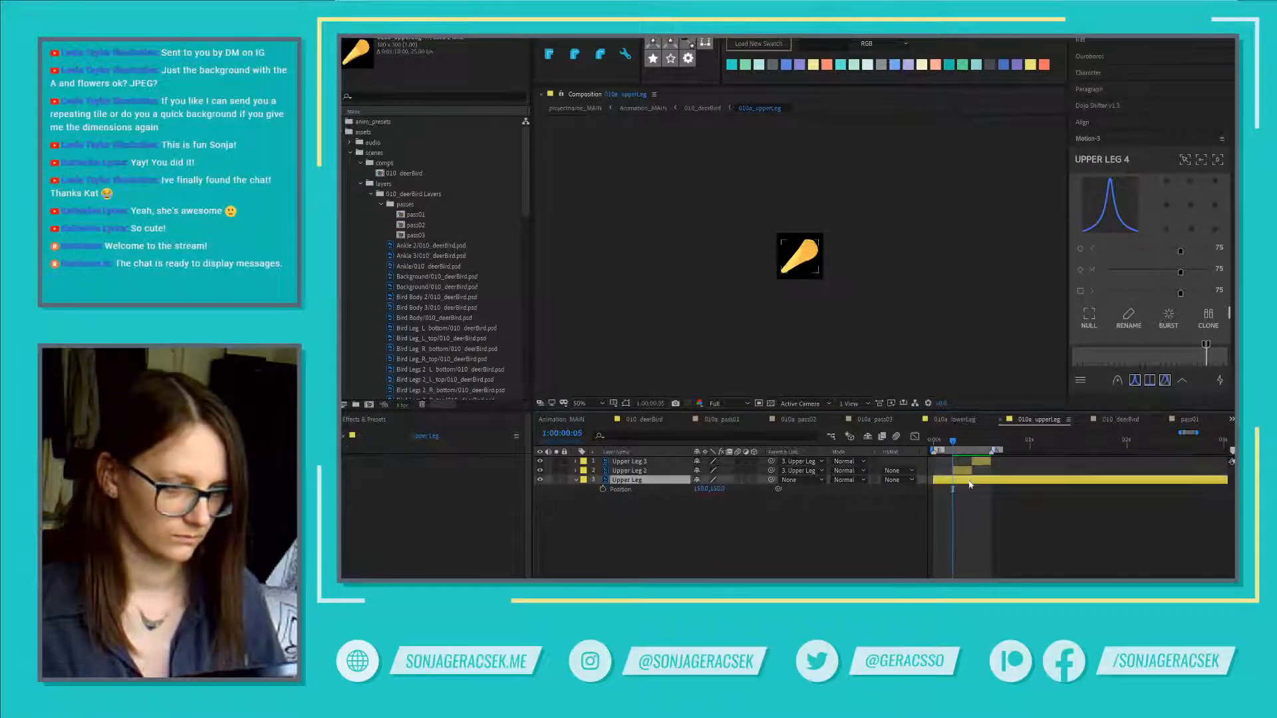
{"action": "key", "text": "Delete"}
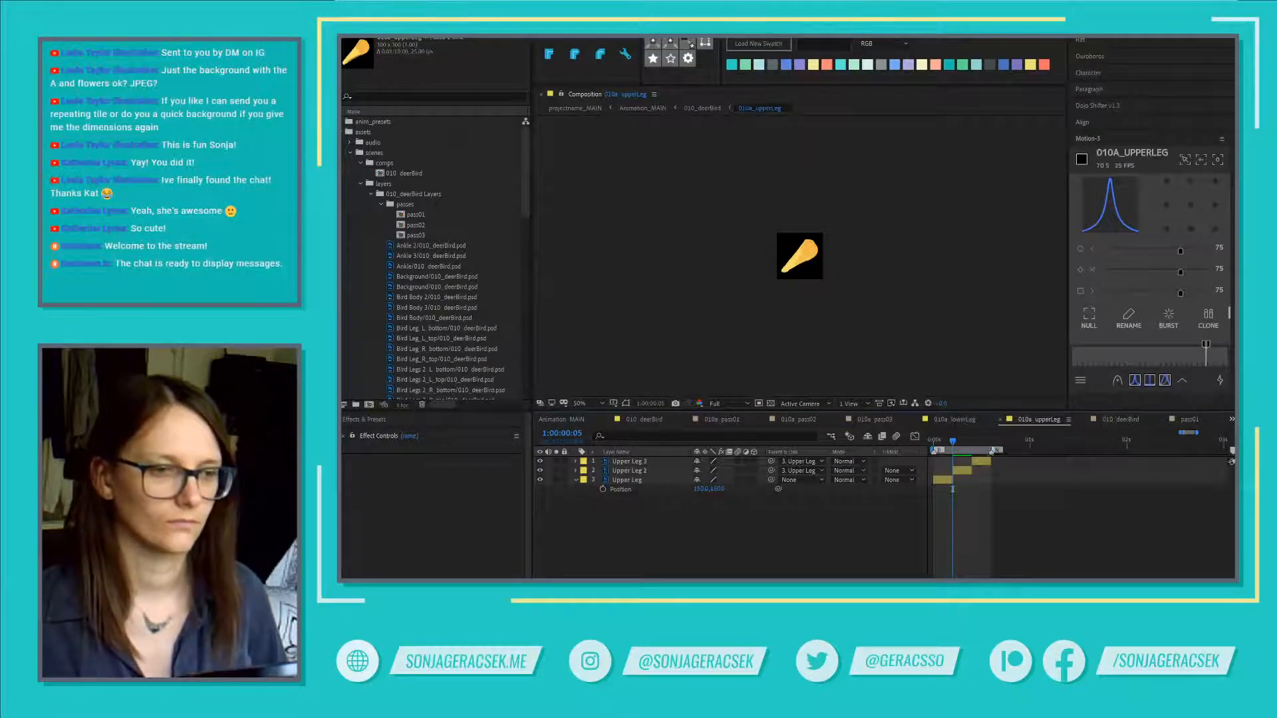
Step: In 010_deerBird, copy the Lower Leg layer's Time Remap to 010a_upperLeg and shift its keyframes to start at 1:00:00:00
{"action": "left_click", "coordinate": [989, 443]}
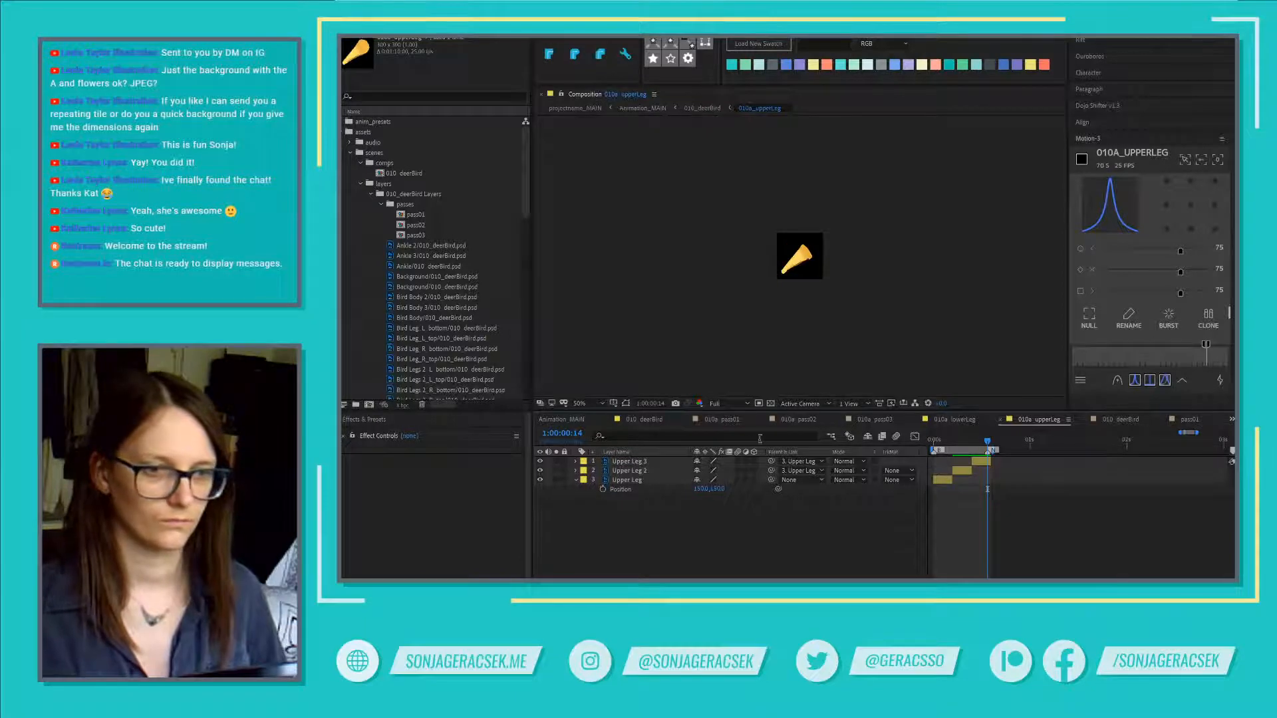
{"action": "left_click", "coordinate": [659, 420]}
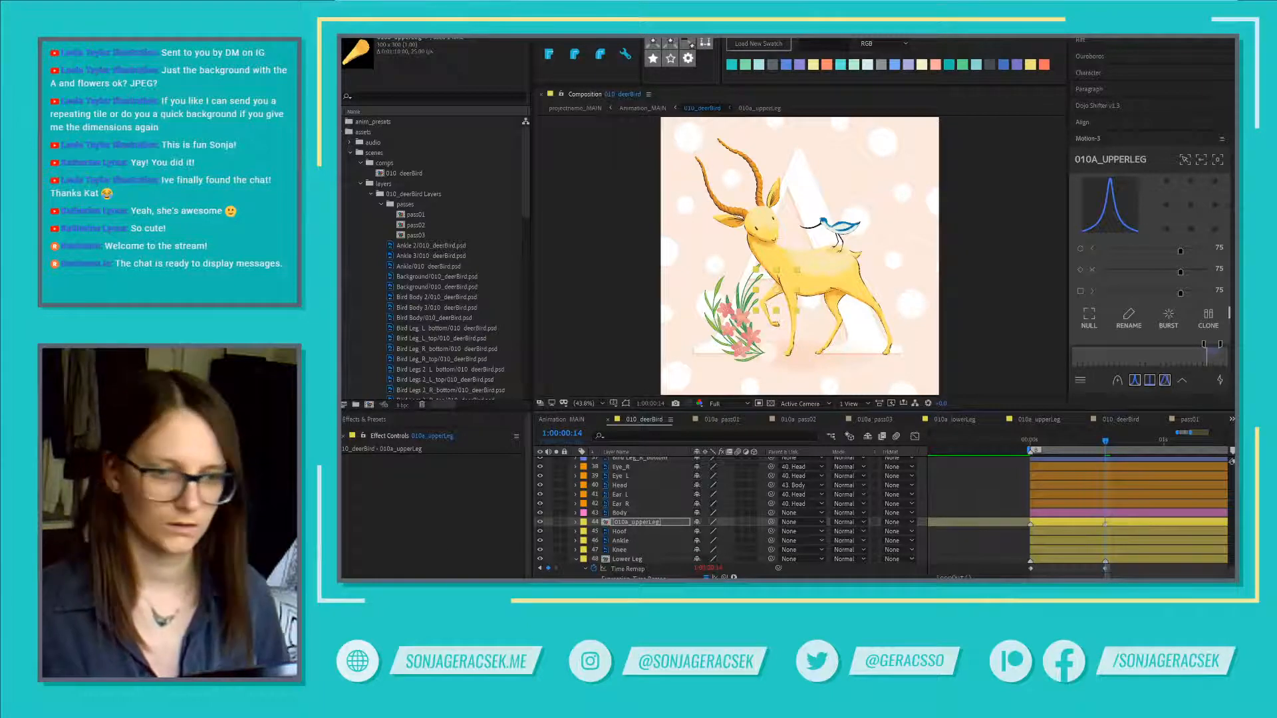
{"action": "left_click", "coordinate": [622, 570]}
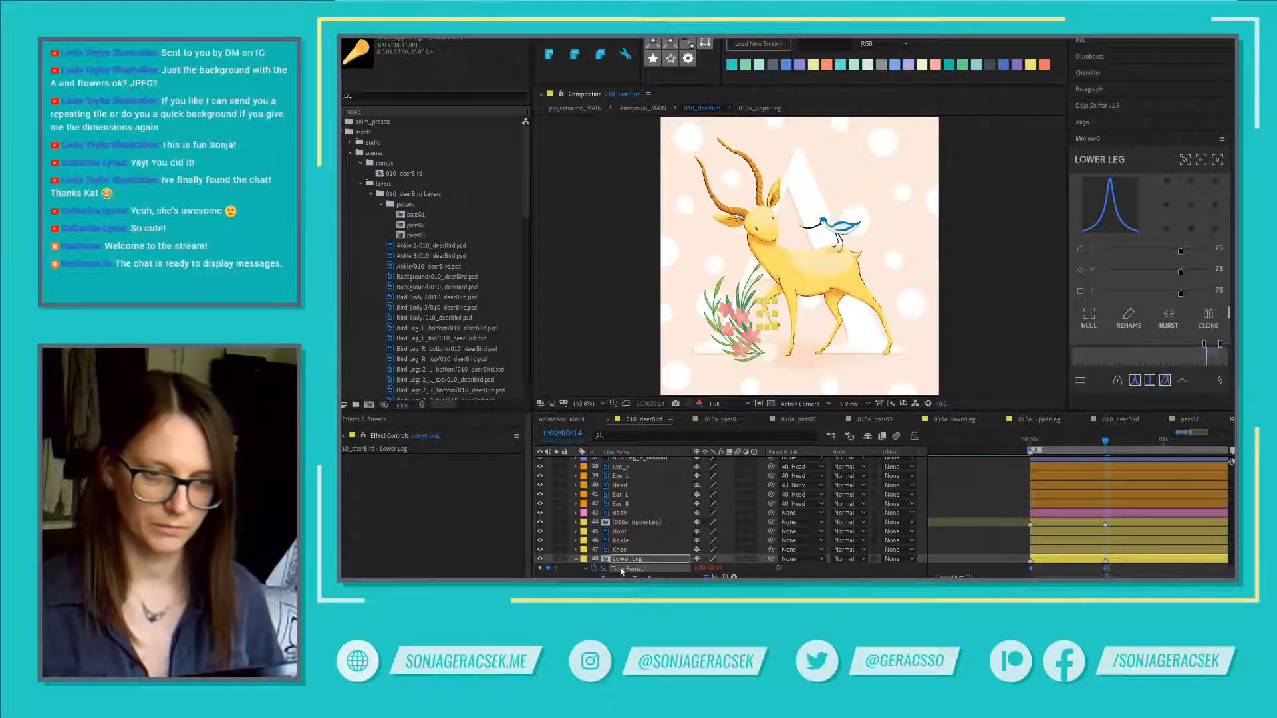
{"action": "left_click", "coordinate": [639, 525]}
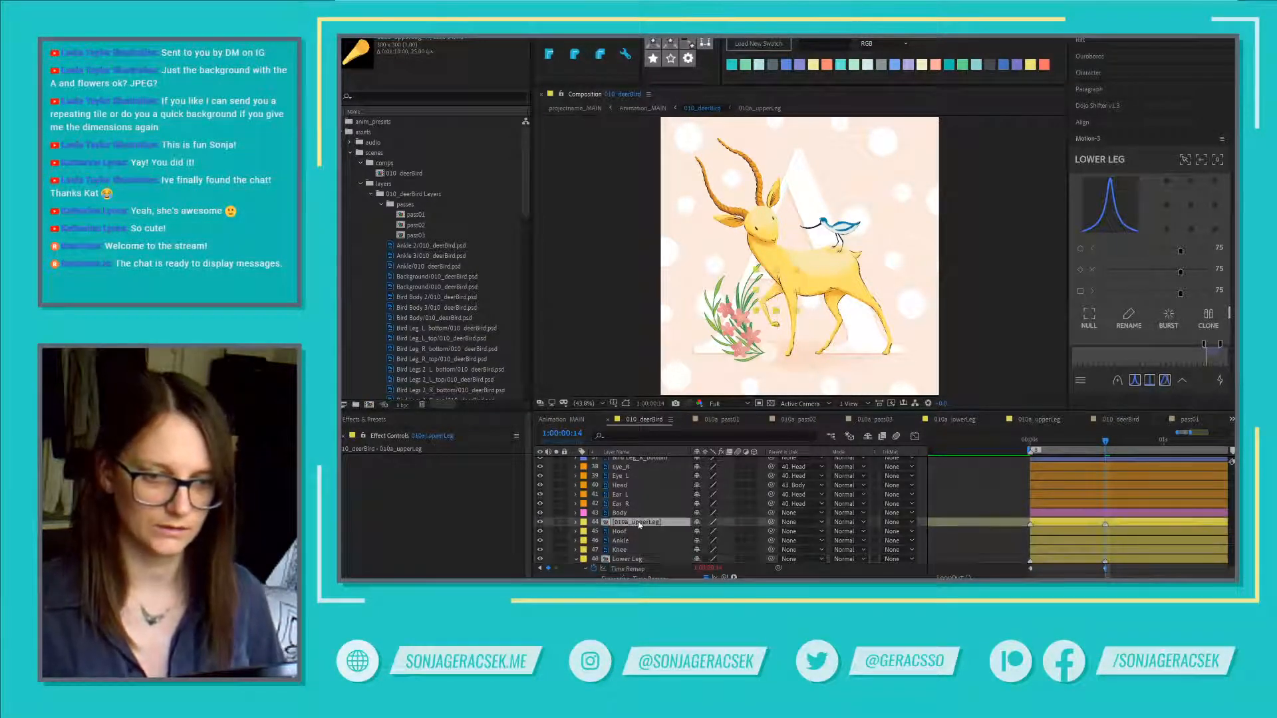
{"action": "key", "text": "u"}
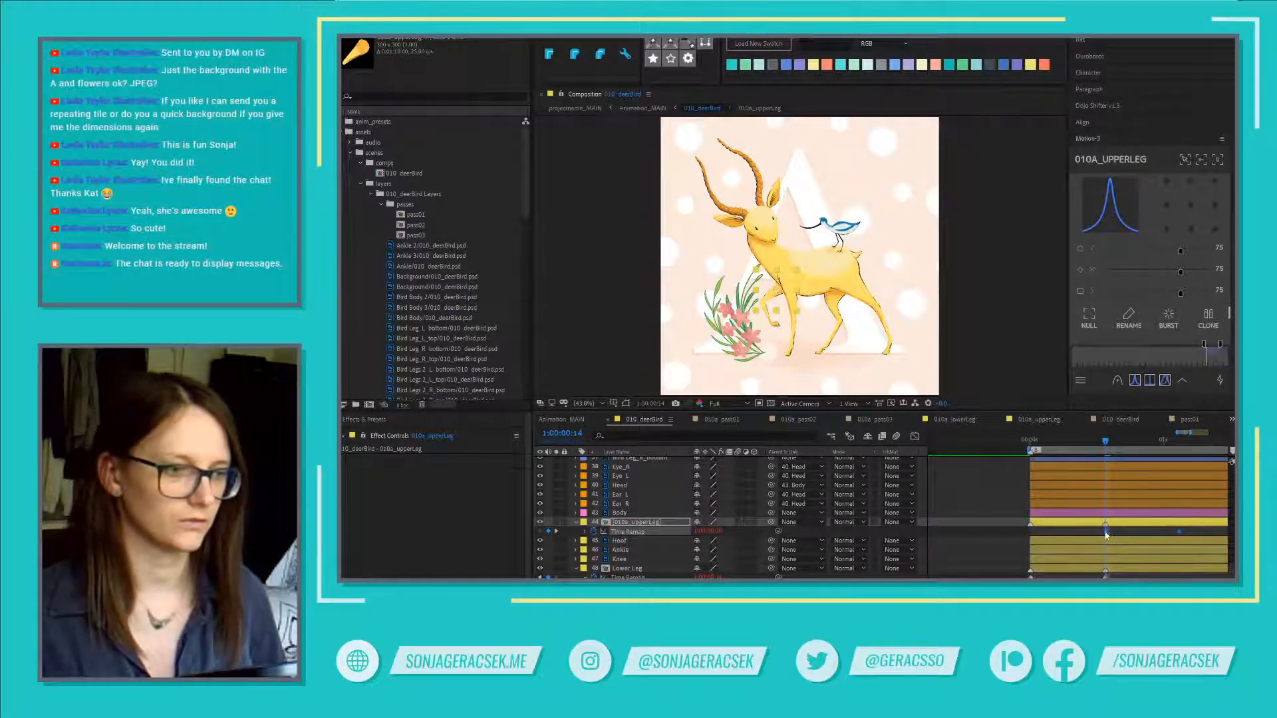
{"action": "left_click_drag", "start_coordinate": [1105, 533], "coordinate": [1030, 532]}
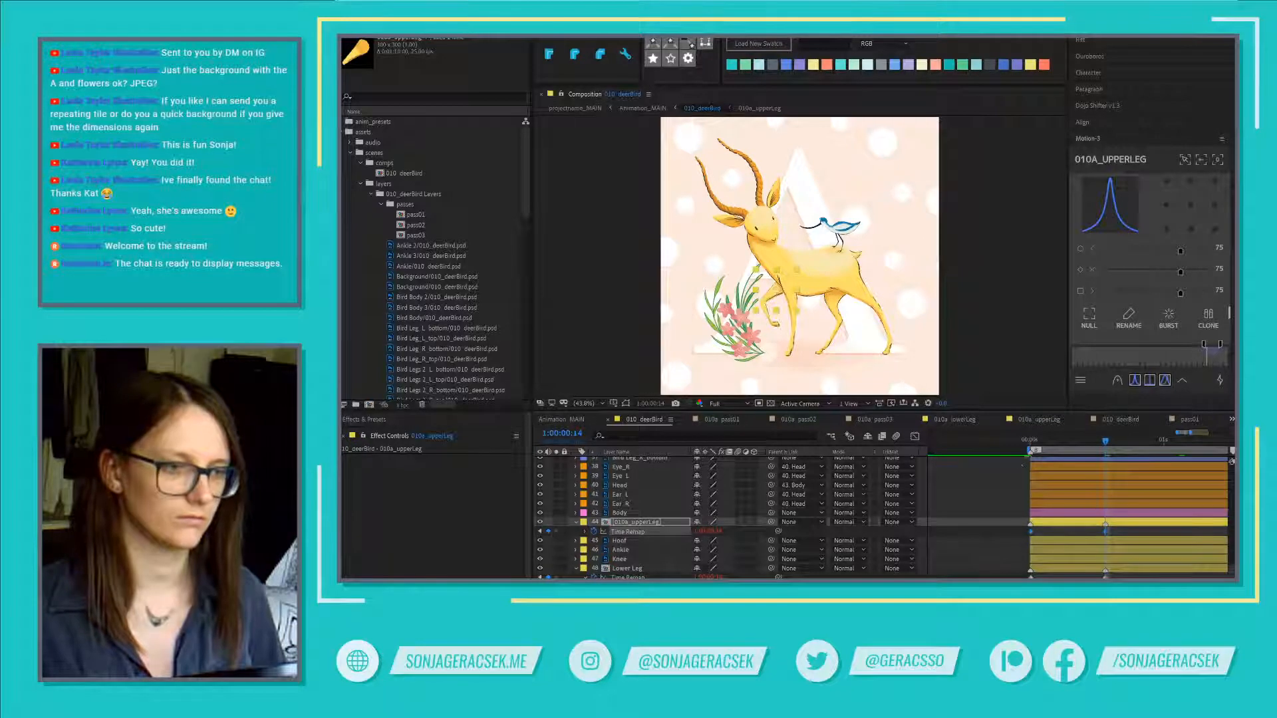
{"action": "key", "text": "Home"}
{"action": "left_click", "coordinate": [997, 482]}
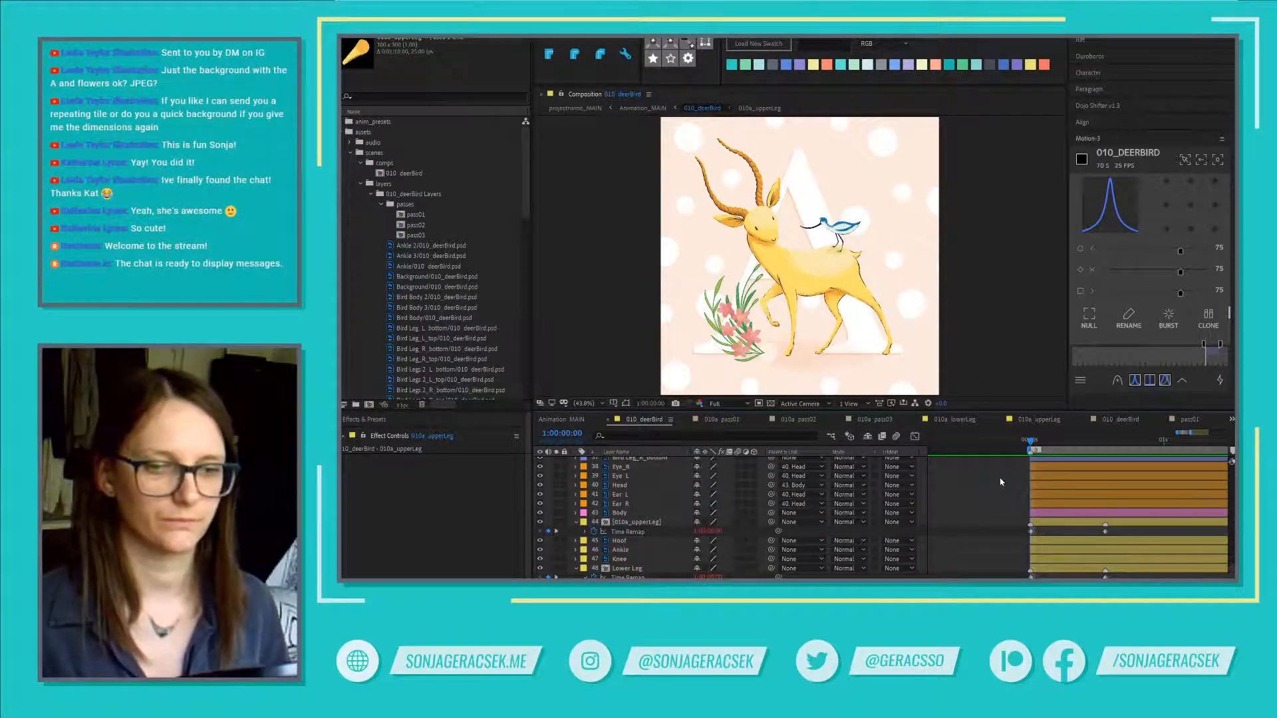
{"action": "left_click", "coordinate": [649, 559]}
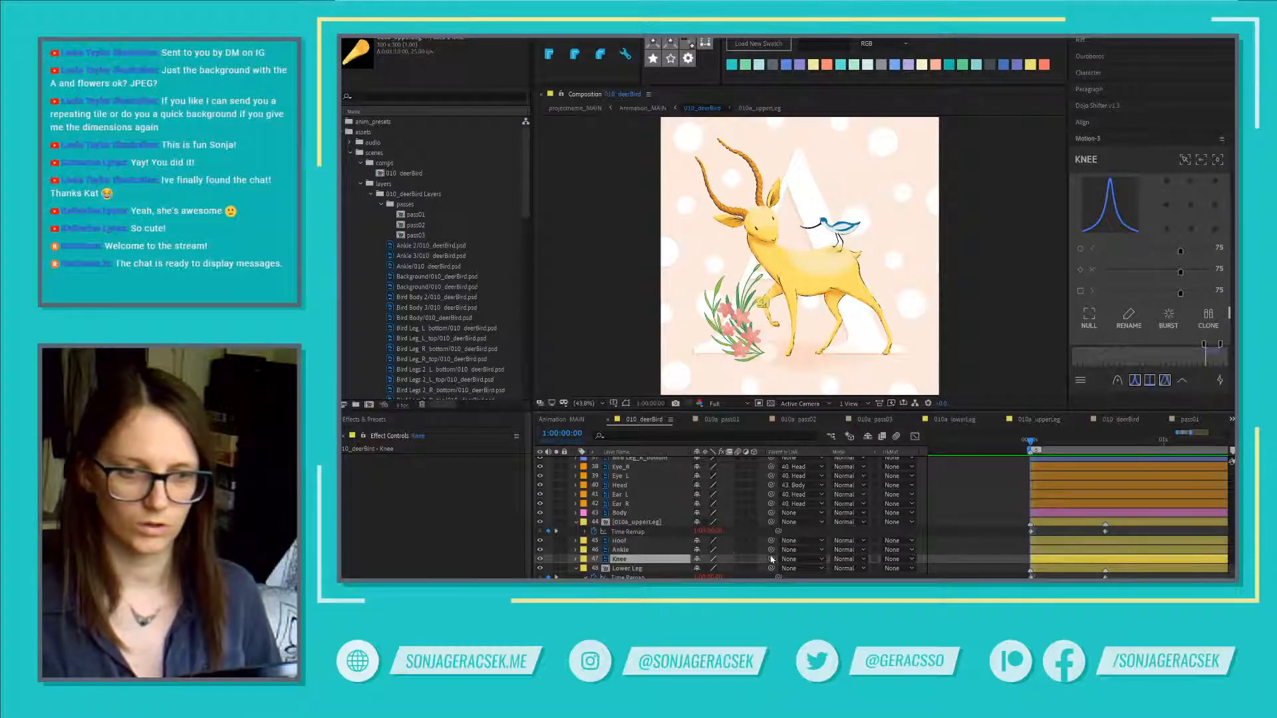
{"action": "left_click", "coordinate": [630, 570]}
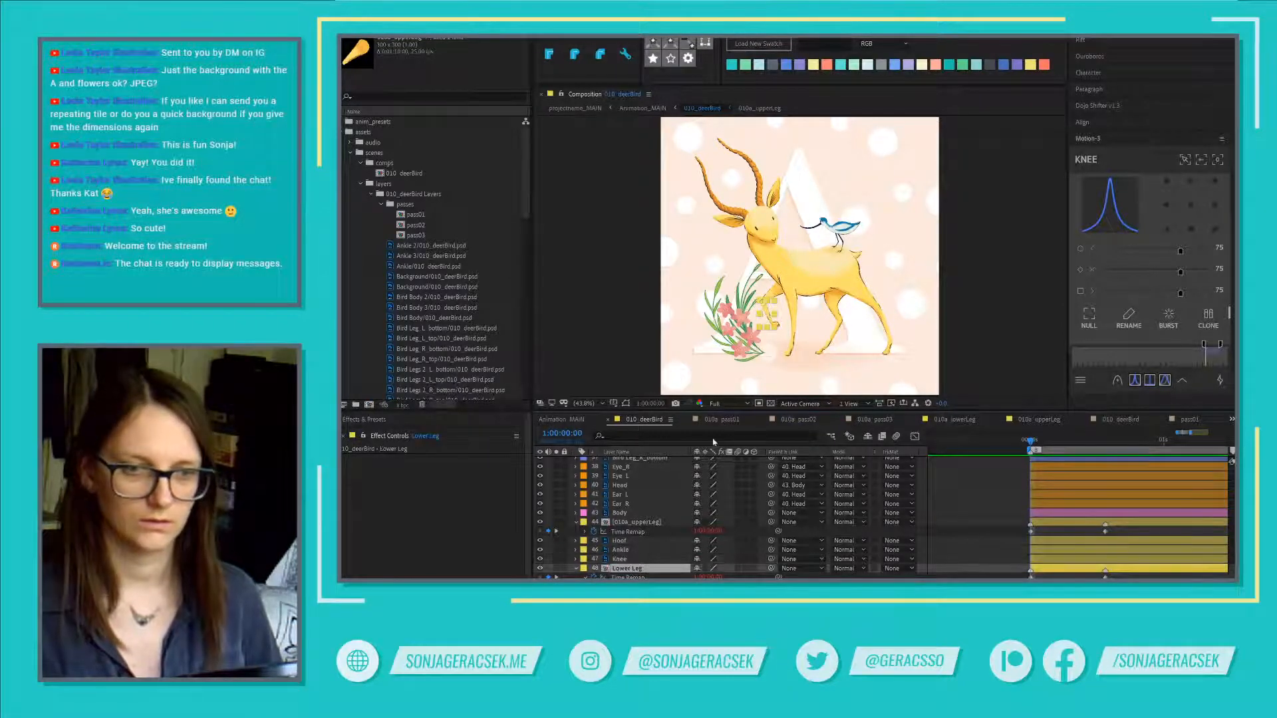
{"action": "scroll", "coordinate": [756, 304], "scroll_direction": "up", "scroll_amount": 3}
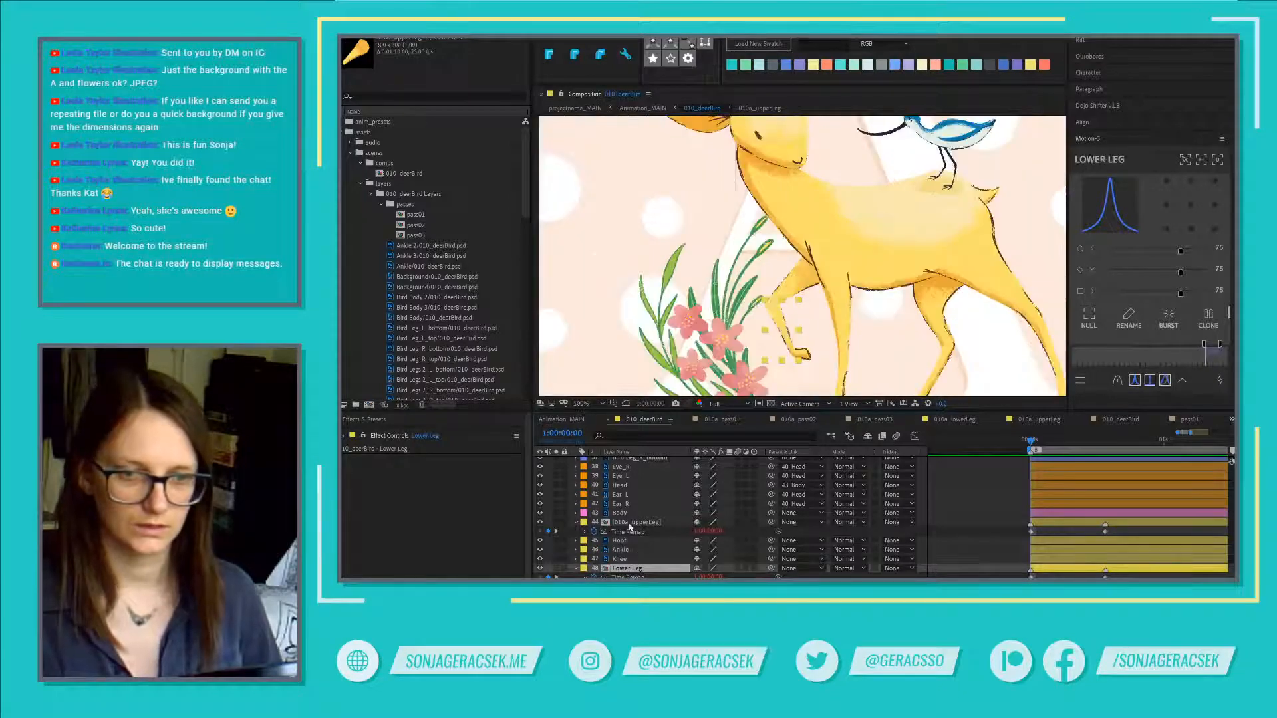
{"action": "left_click", "coordinate": [638, 522]}
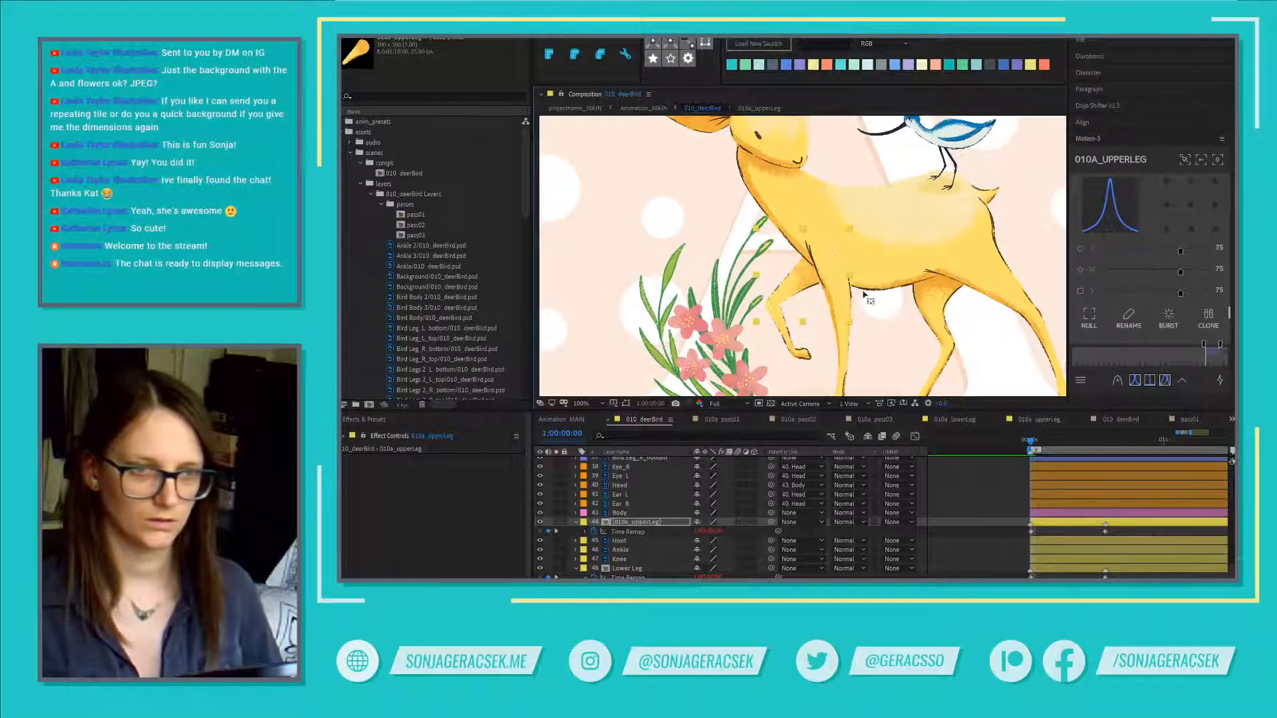
Step: Try to pre-compose the Hoof, Ankle 2 and Ankle 3 layers as 010a_hoof, and undo the pre-composition
{"action": "left_click", "coordinate": [630, 542]}
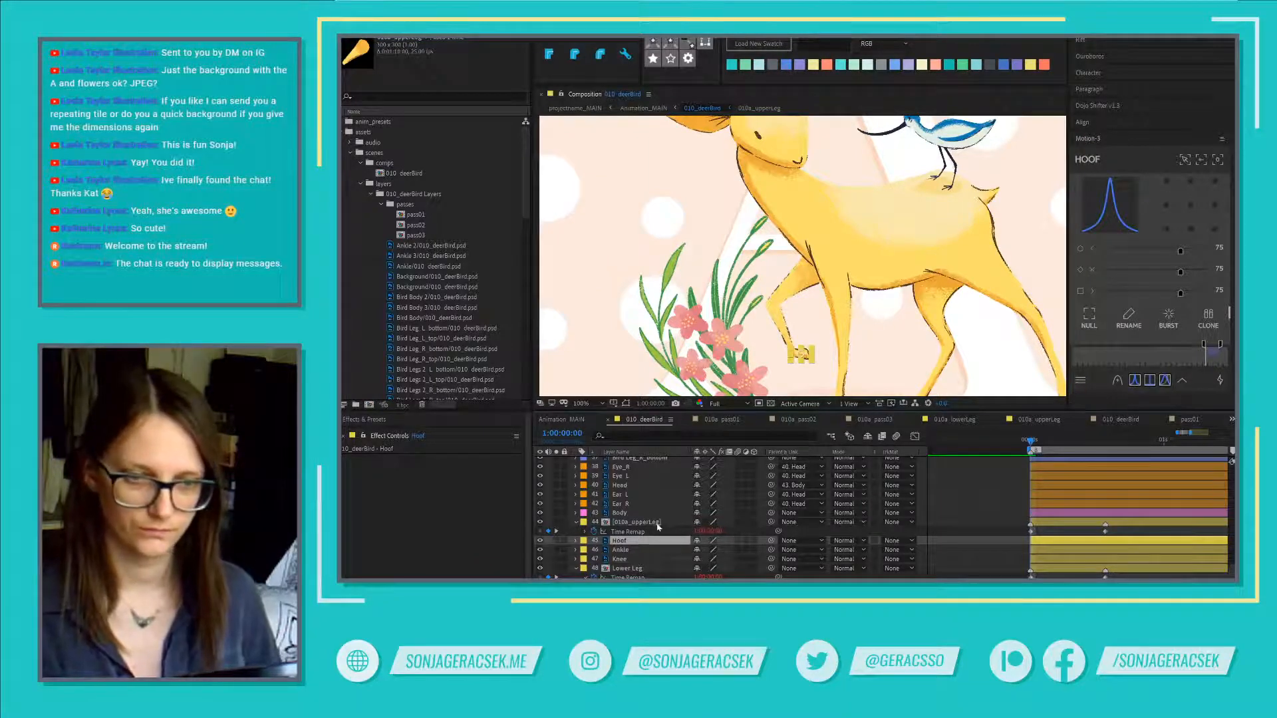
{"action": "scroll", "coordinate": [657, 527], "scroll_direction": "up", "scroll_amount": 5}
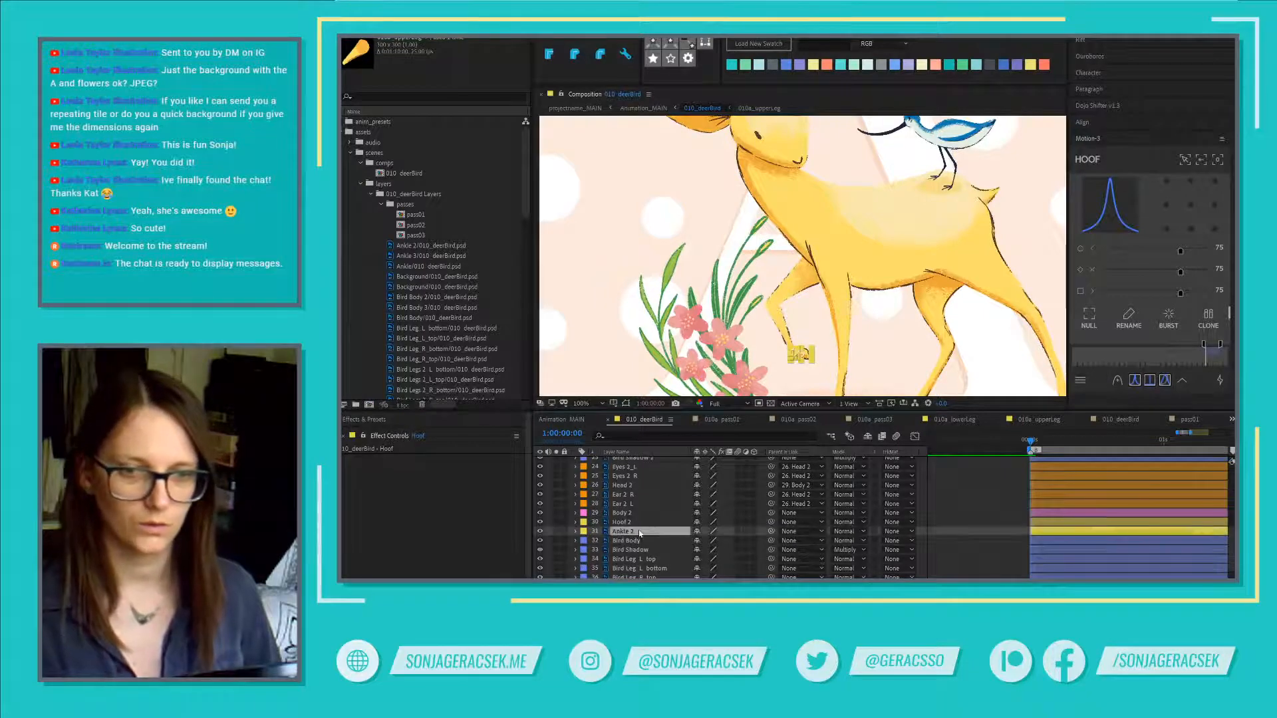
{"action": "scroll", "coordinate": [621, 532], "scroll_direction": "up", "scroll_amount": 4}
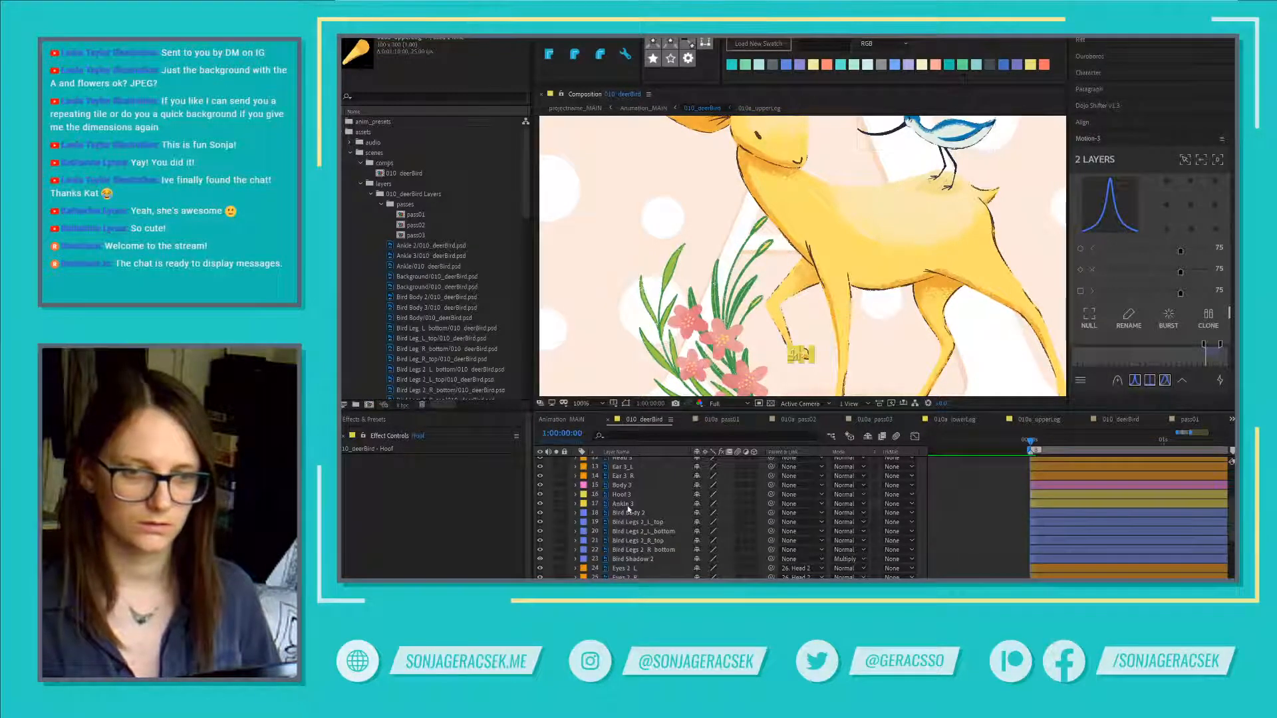
{"action": "left_click", "coordinate": [625, 504], "text": "ctrl"}
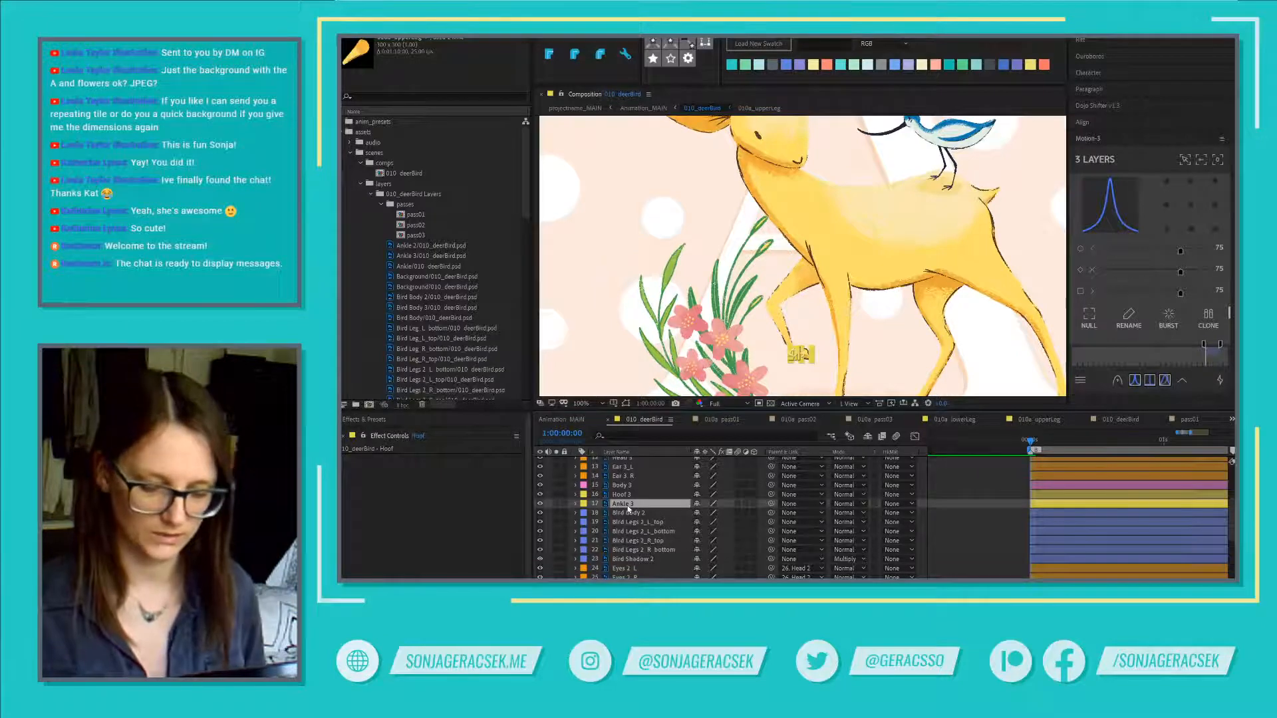
{"action": "key", "text": "ctrl+shift+c"}
{"action": "type", "text": "010a_"}
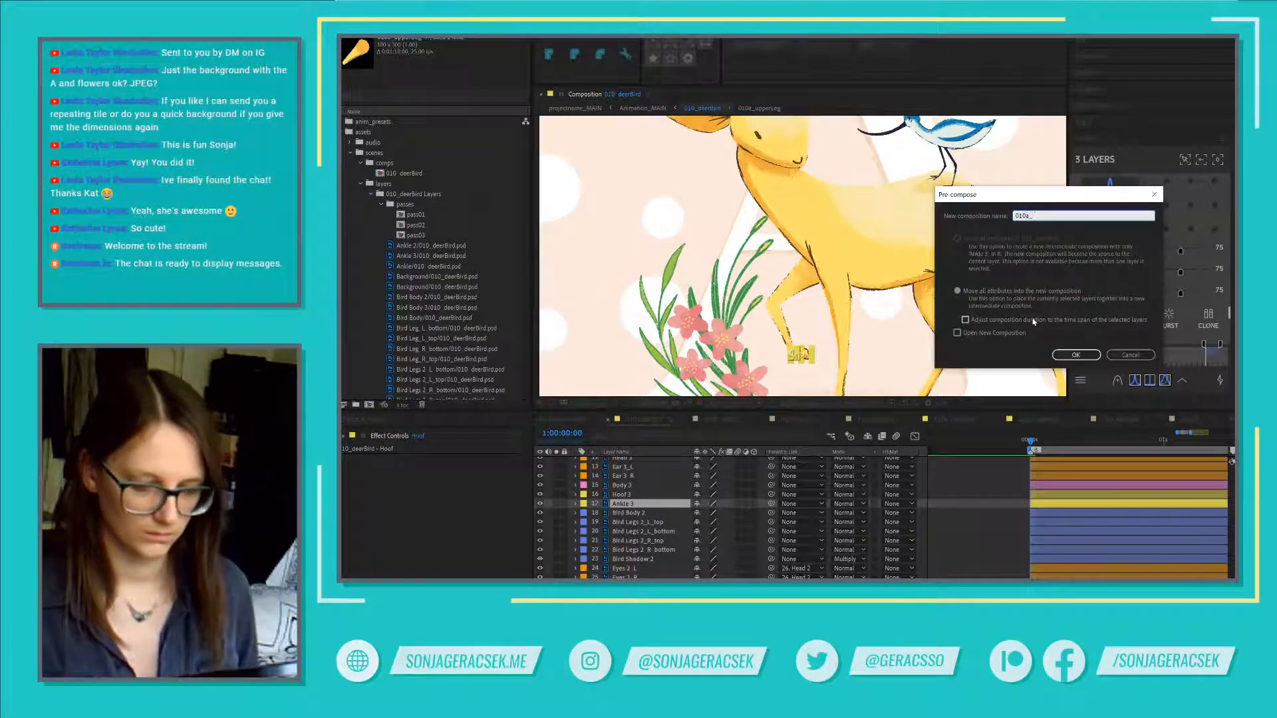
{"action": "type", "text": "hoof"}
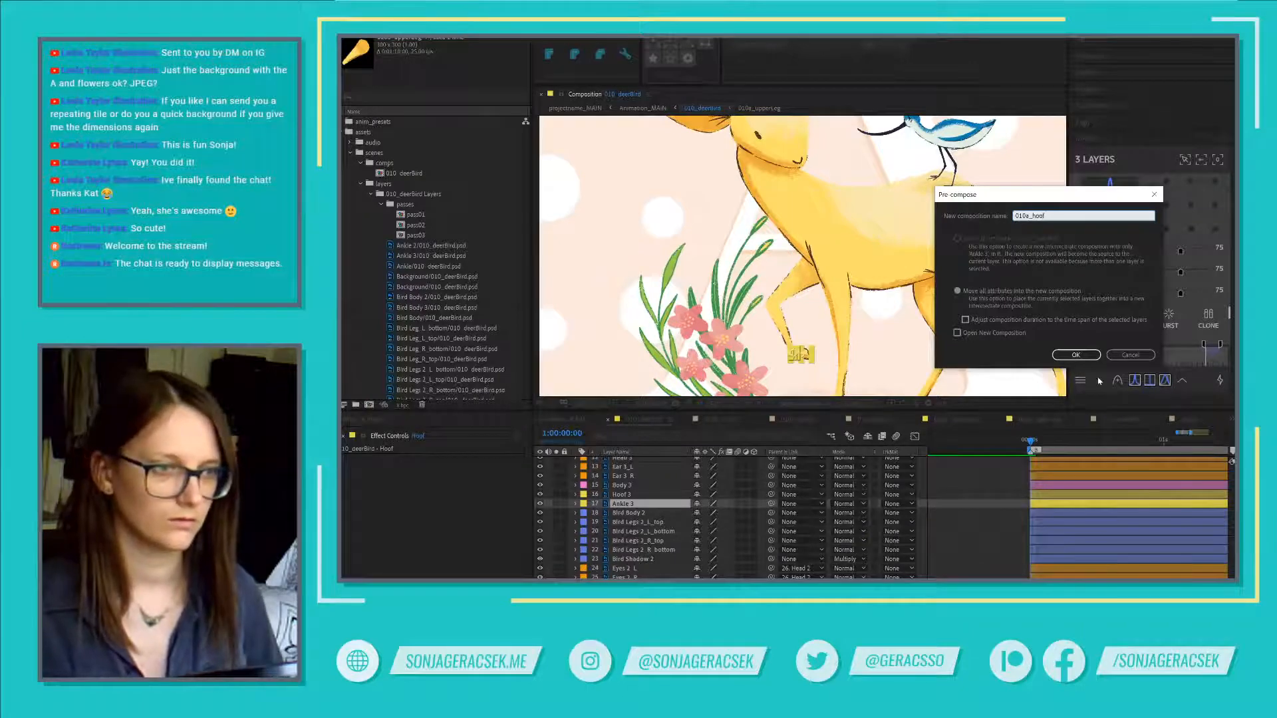
{"action": "key", "text": "Return"}
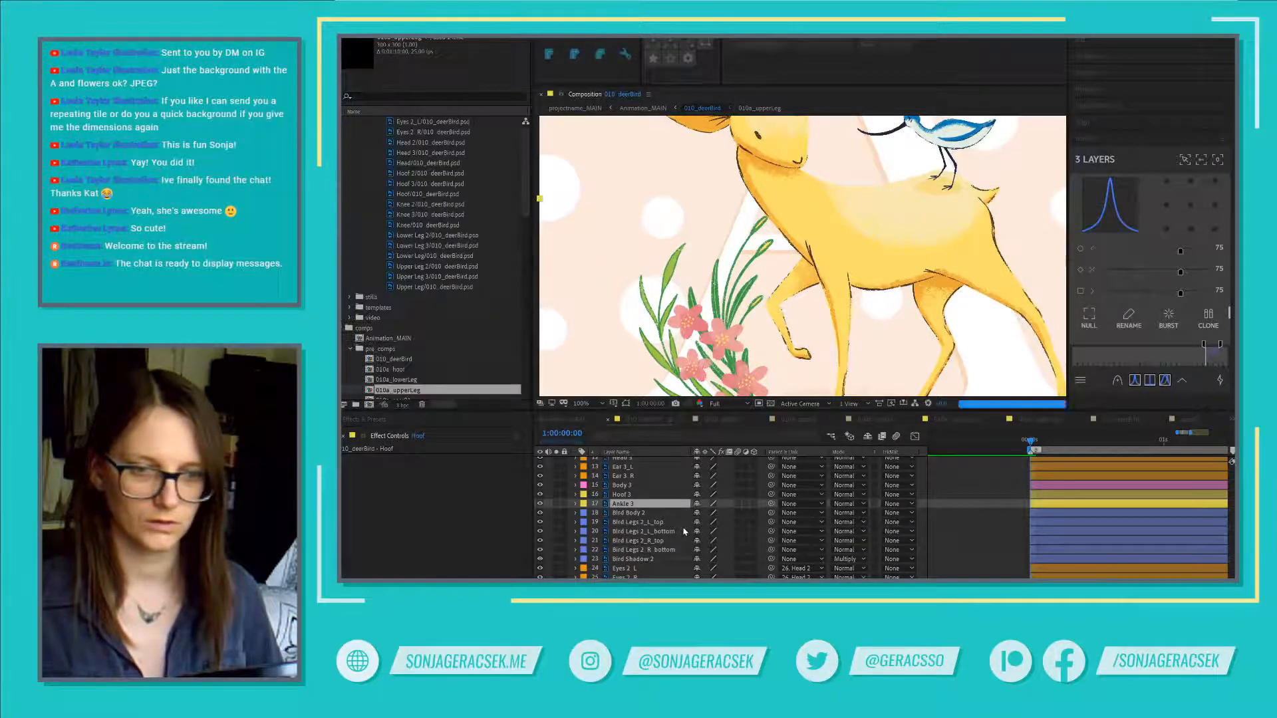
{"action": "key", "text": "ctrl+z"}
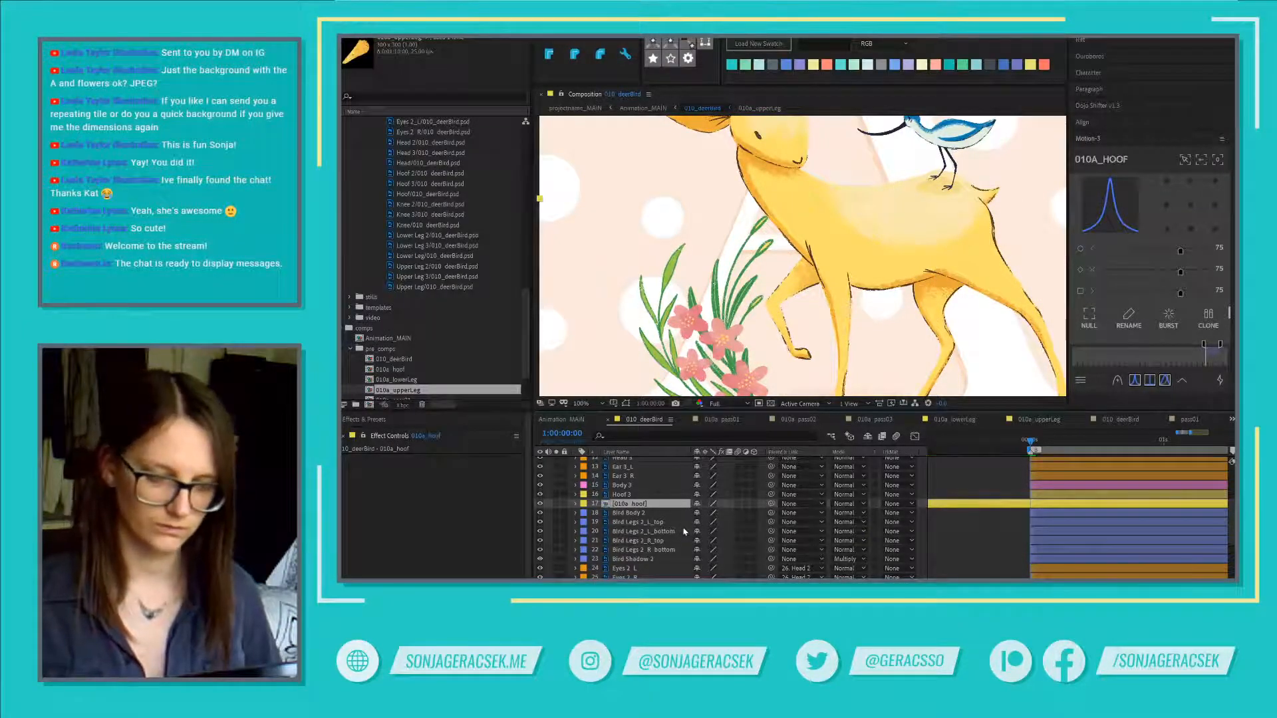
Step: Pre-compose the Hoof 3, Hoof 2 and Hoof layers into a new composition named 010a_hoof
{"action": "left_click", "coordinate": [627, 504], "text": "ctrl"}
{"action": "left_click", "coordinate": [628, 494], "text": "ctrl"}
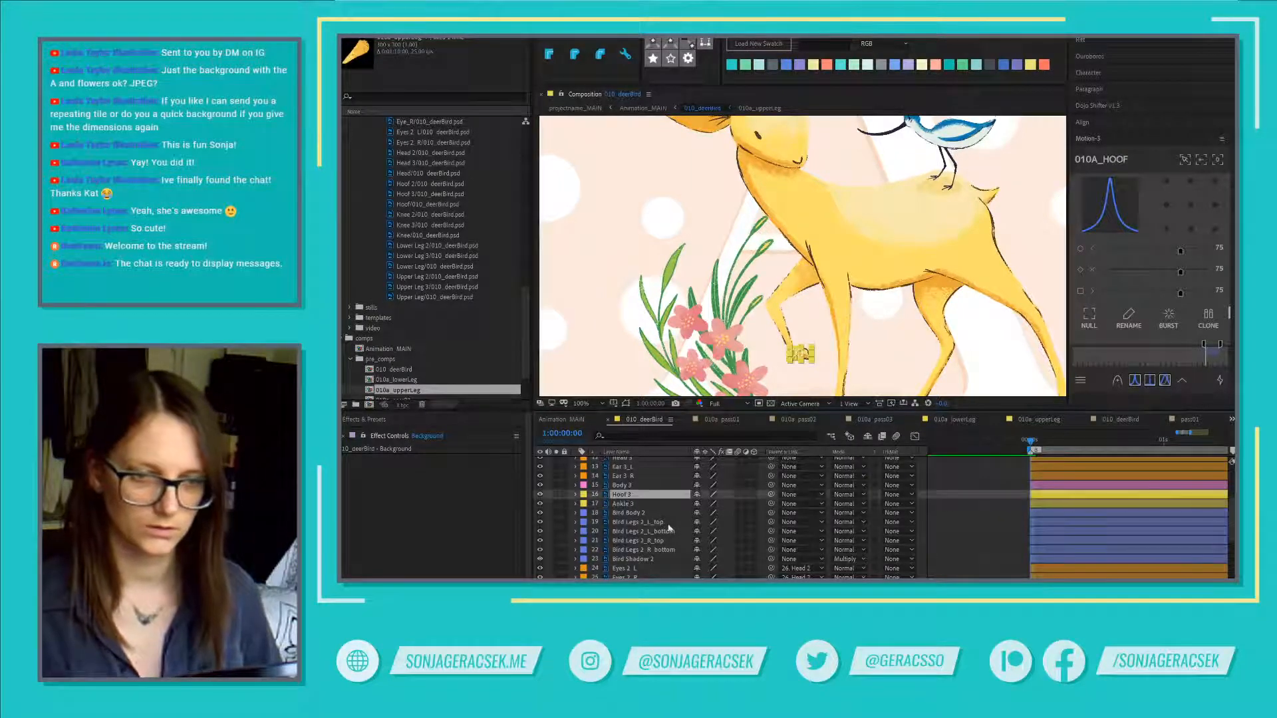
{"action": "scroll", "coordinate": [676, 529], "scroll_direction": "down", "scroll_amount": 4}
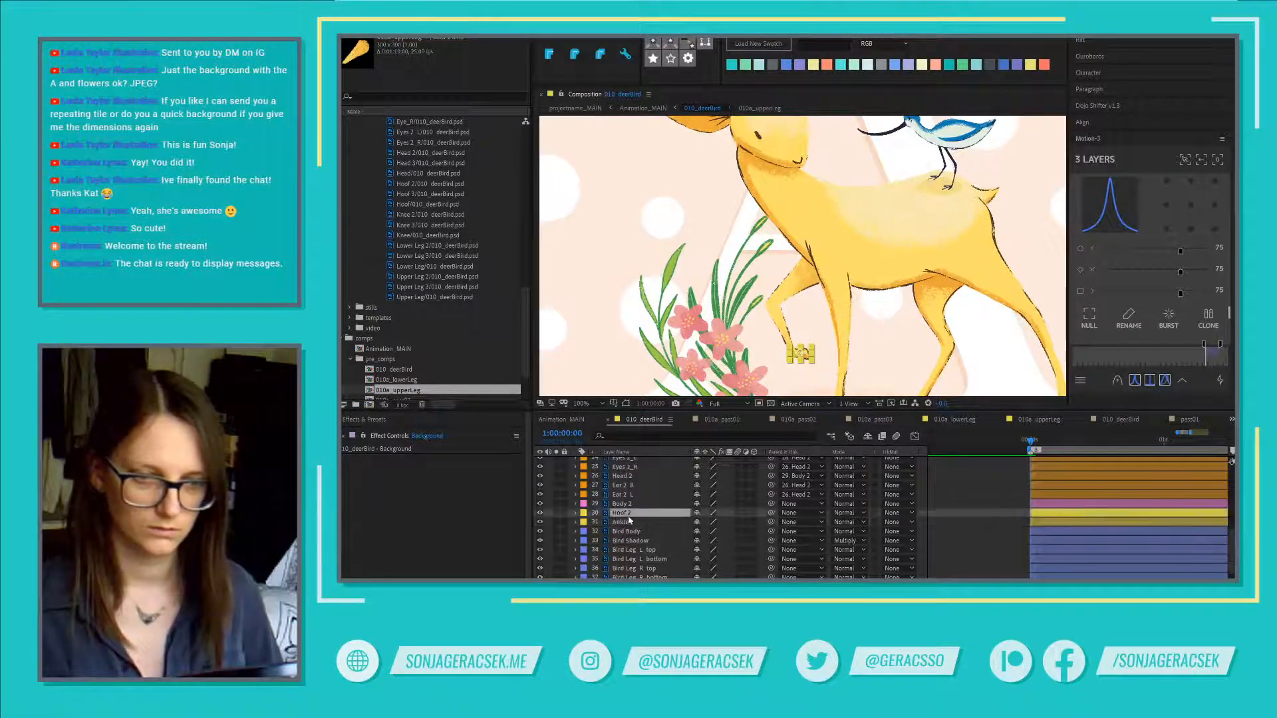
{"action": "scroll", "coordinate": [658, 538], "scroll_direction": "down", "scroll_amount": 4}
{"action": "left_click", "coordinate": [660, 549]}
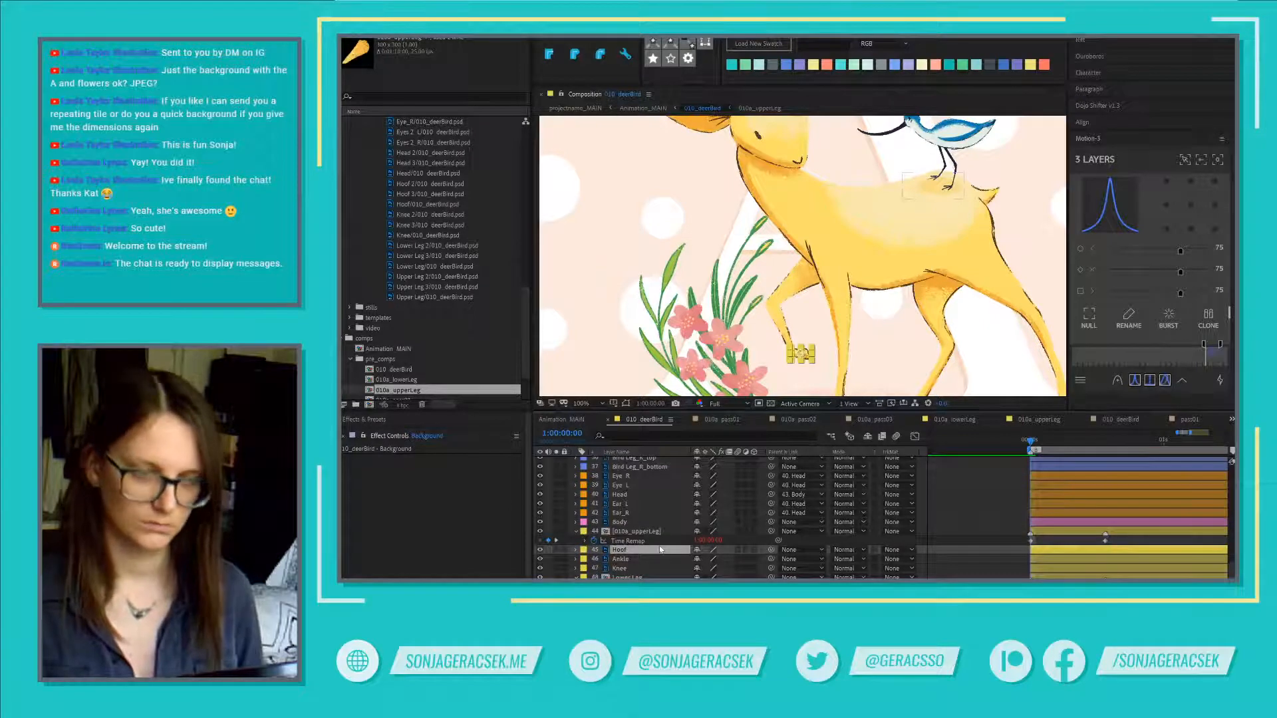
{"action": "key", "text": "ctrl+shift+c"}
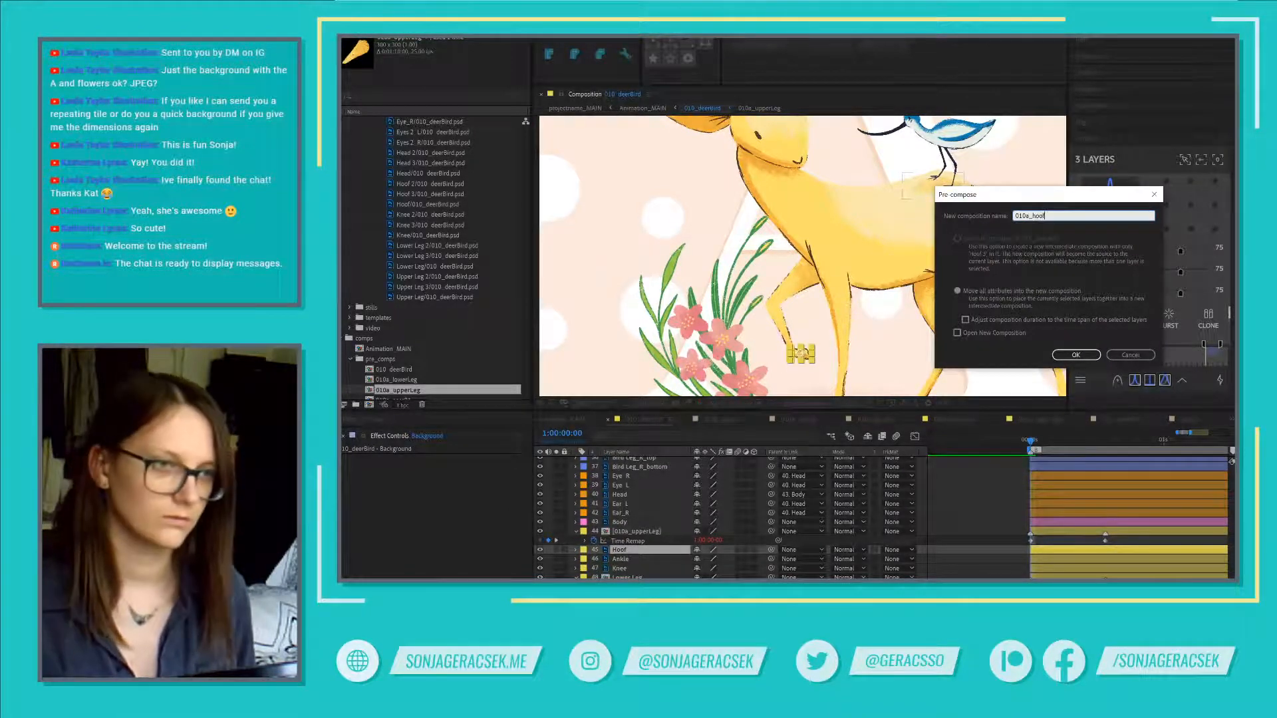
{"action": "key", "text": "Return"}
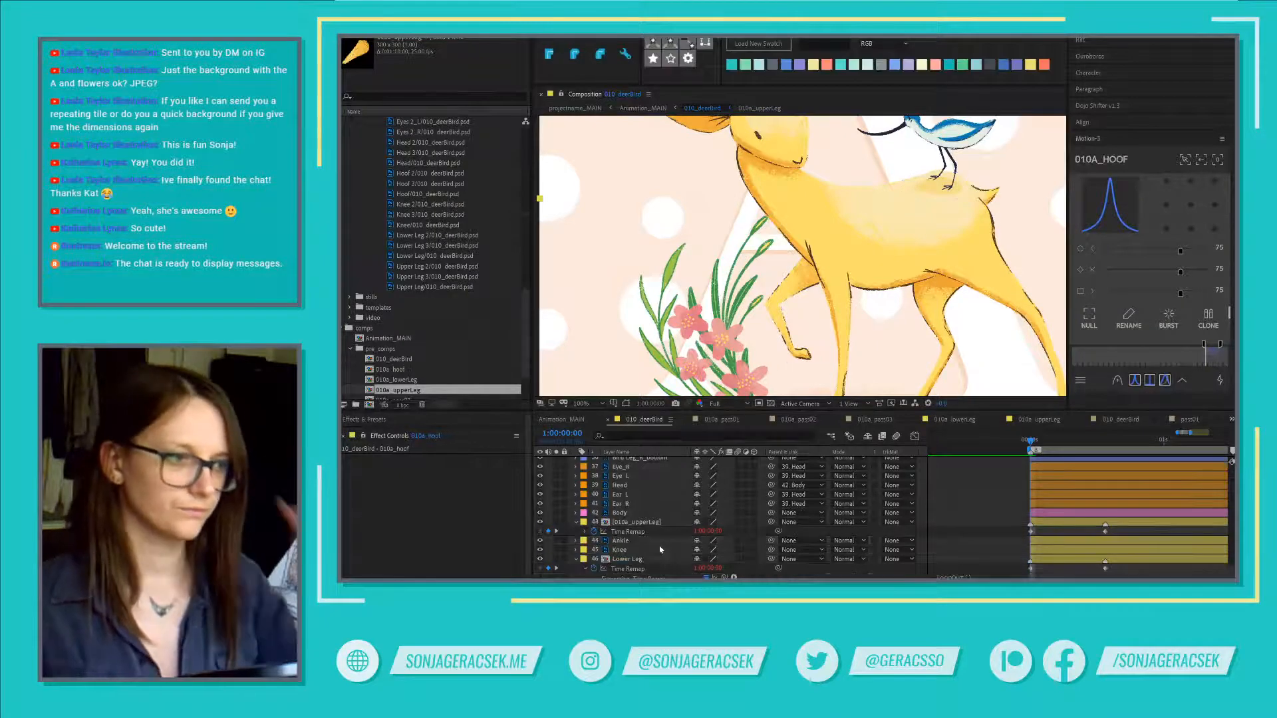
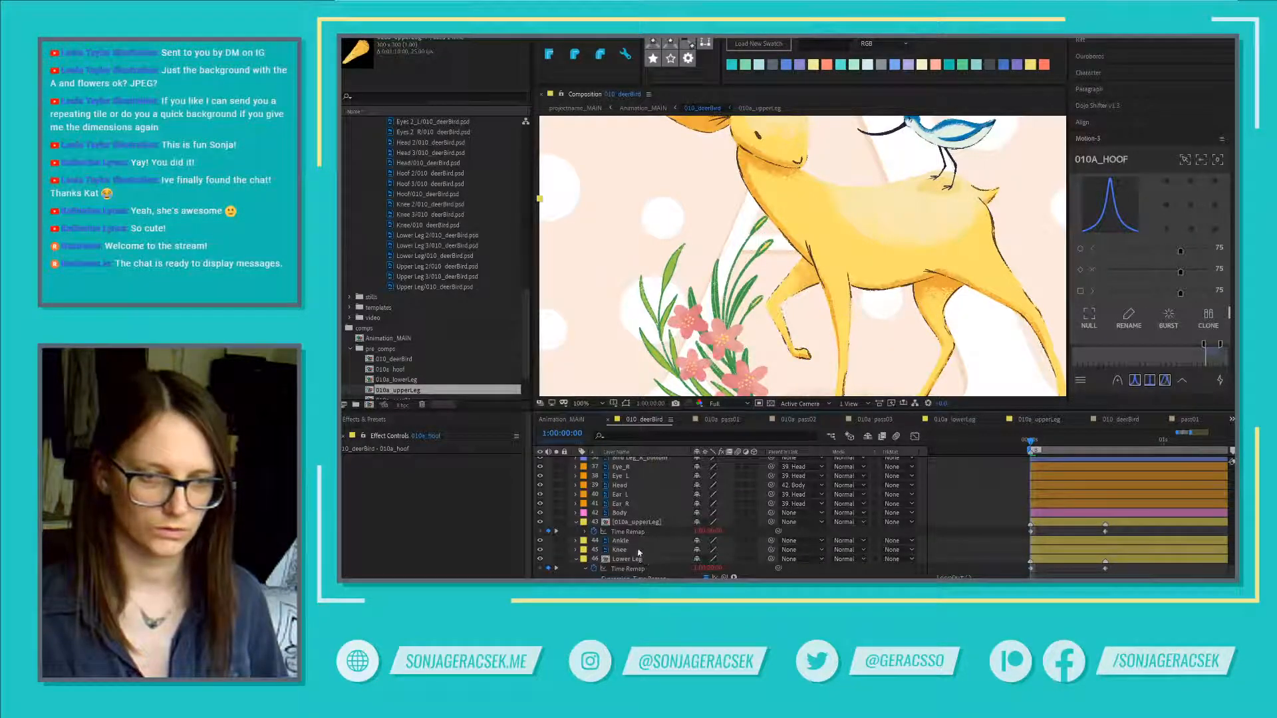
Step: Move the 010a_hoof layer down the stack, placing it between Ankle and Knee
{"action": "scroll", "coordinate": [640, 556], "scroll_direction": "up", "scroll_amount": 10}
{"action": "scroll", "coordinate": [643, 539], "scroll_direction": "down", "scroll_amount": 2}
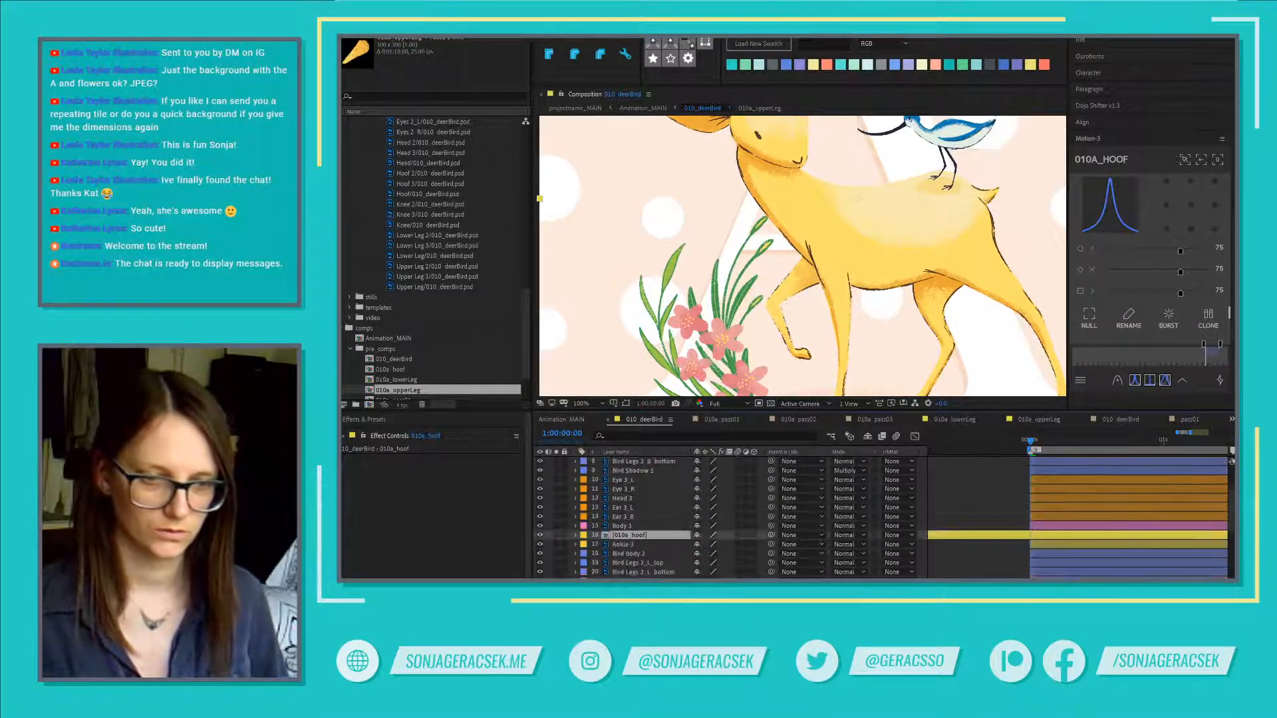
{"action": "scroll", "coordinate": [731, 517], "scroll_direction": "down", "scroll_amount": 3}
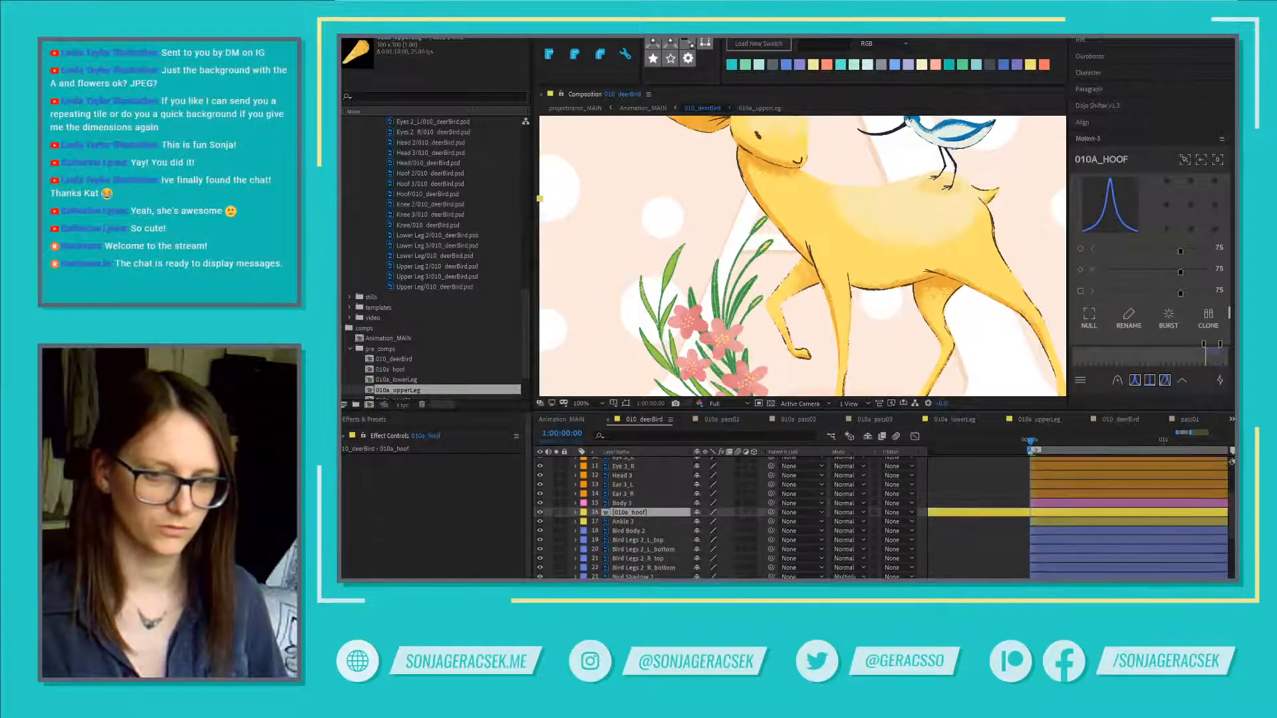
{"action": "scroll", "coordinate": [732, 517], "scroll_direction": "down", "scroll_amount": 3}
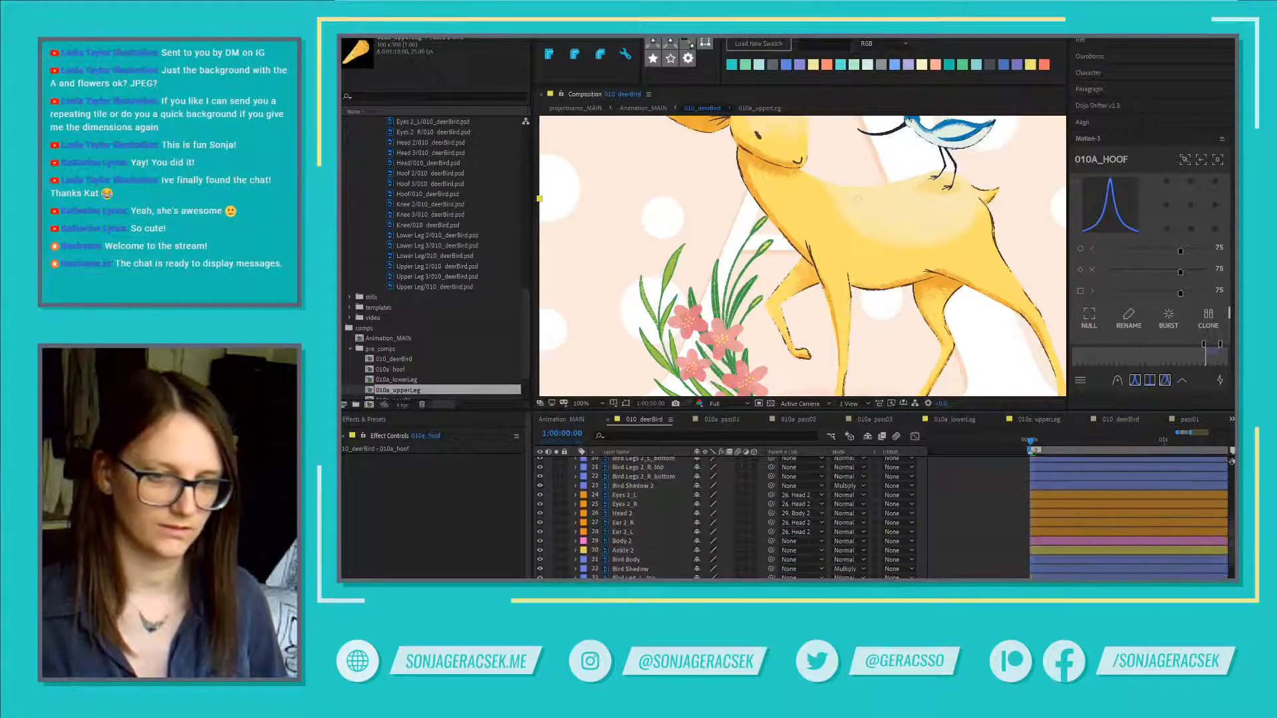
{"action": "left_click_drag", "start_coordinate": [615, 567], "coordinate": [657, 571]}
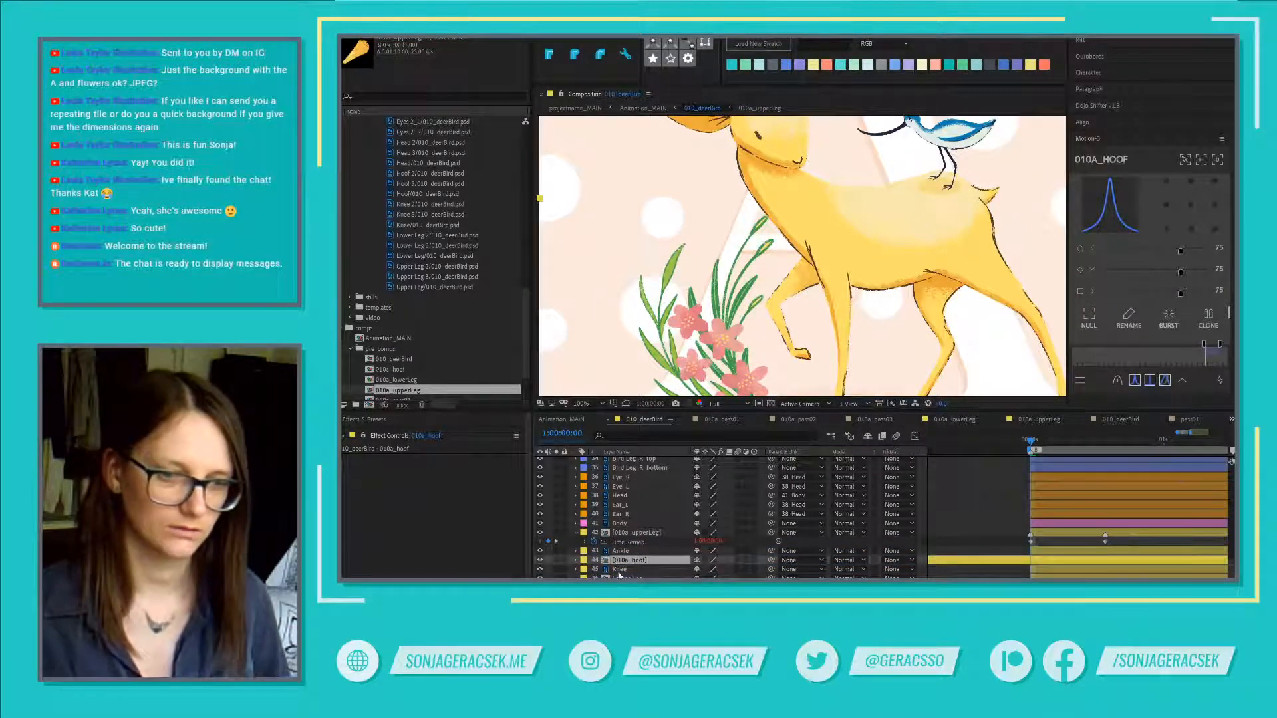
Step: Move the Ankle and 010a_hoof layers together below Lower Leg in the stack, leaving only 010a_hoof selected
{"action": "left_click", "coordinate": [657, 570]}
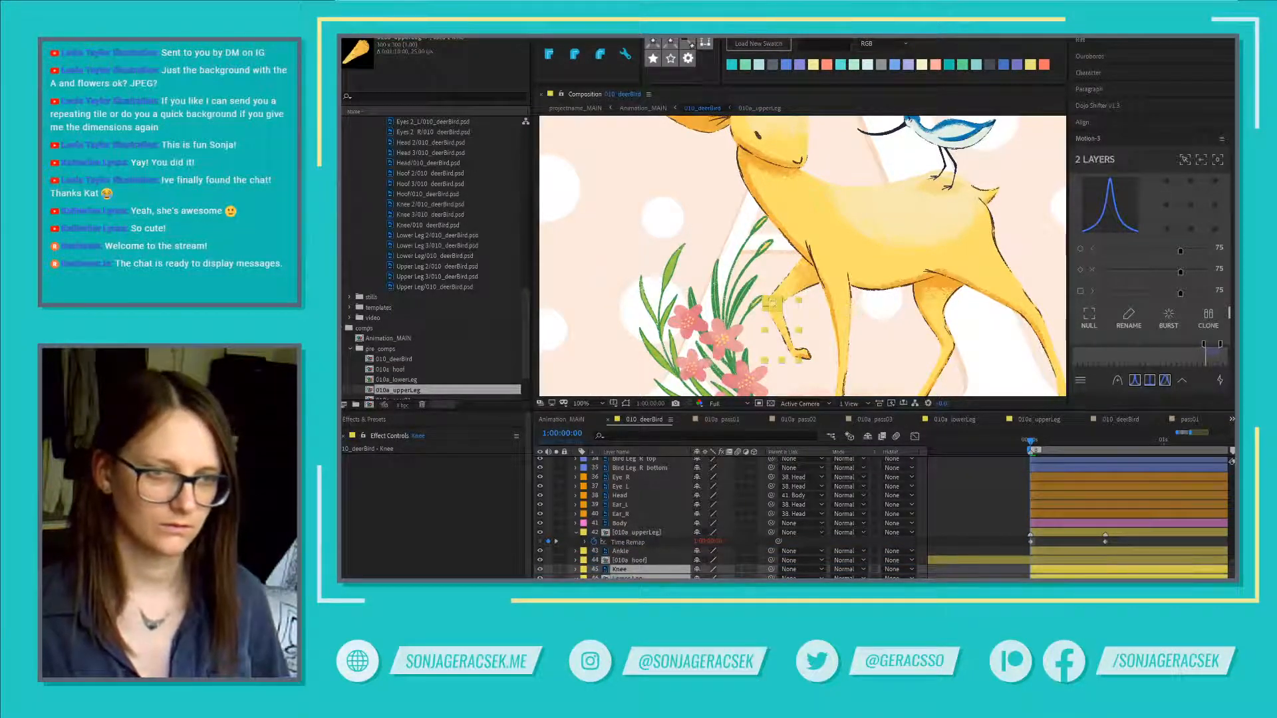
{"action": "left_click", "coordinate": [633, 552]}
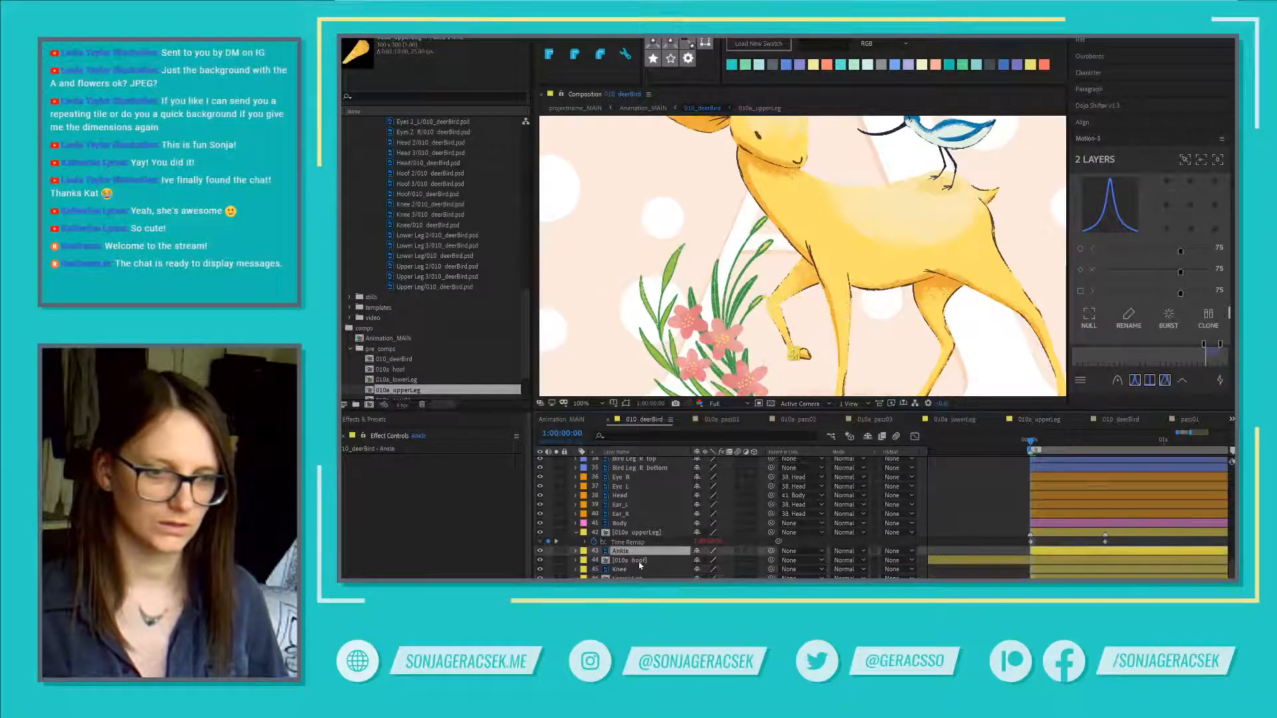
{"action": "left_click", "coordinate": [655, 560], "text": "shift"}
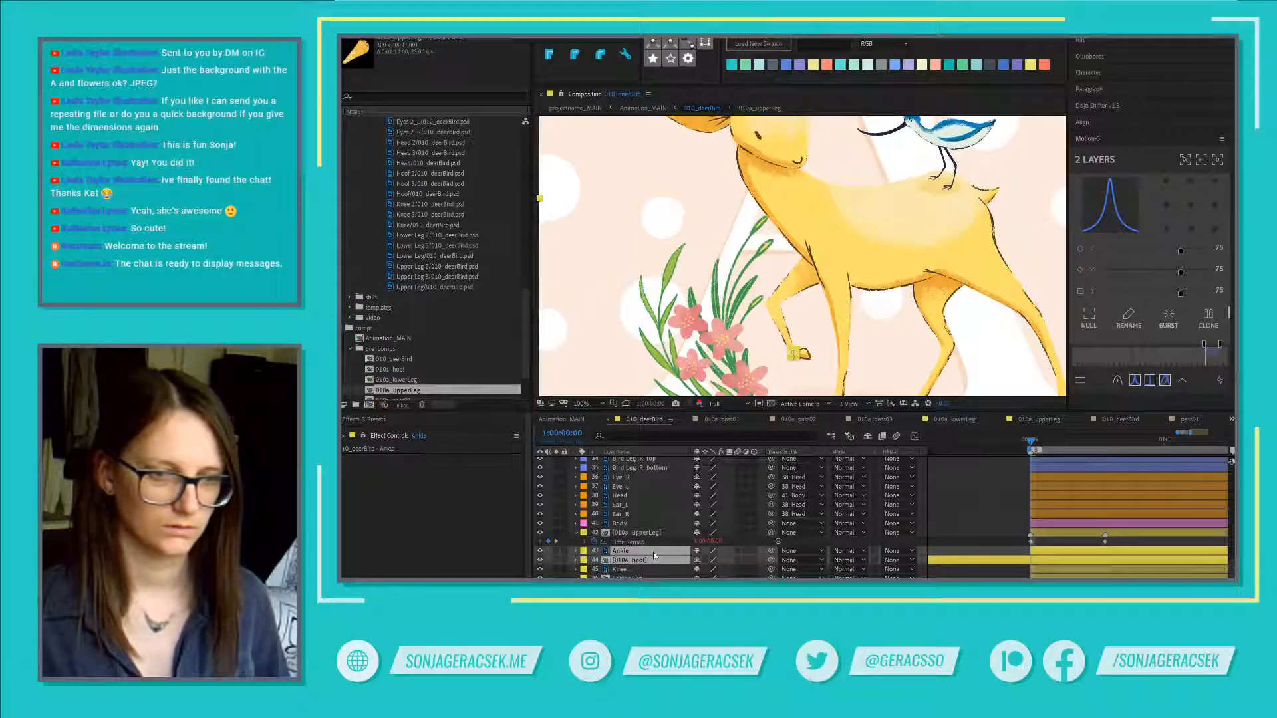
{"action": "left_click_drag", "start_coordinate": [653, 552], "coordinate": [653, 580]}
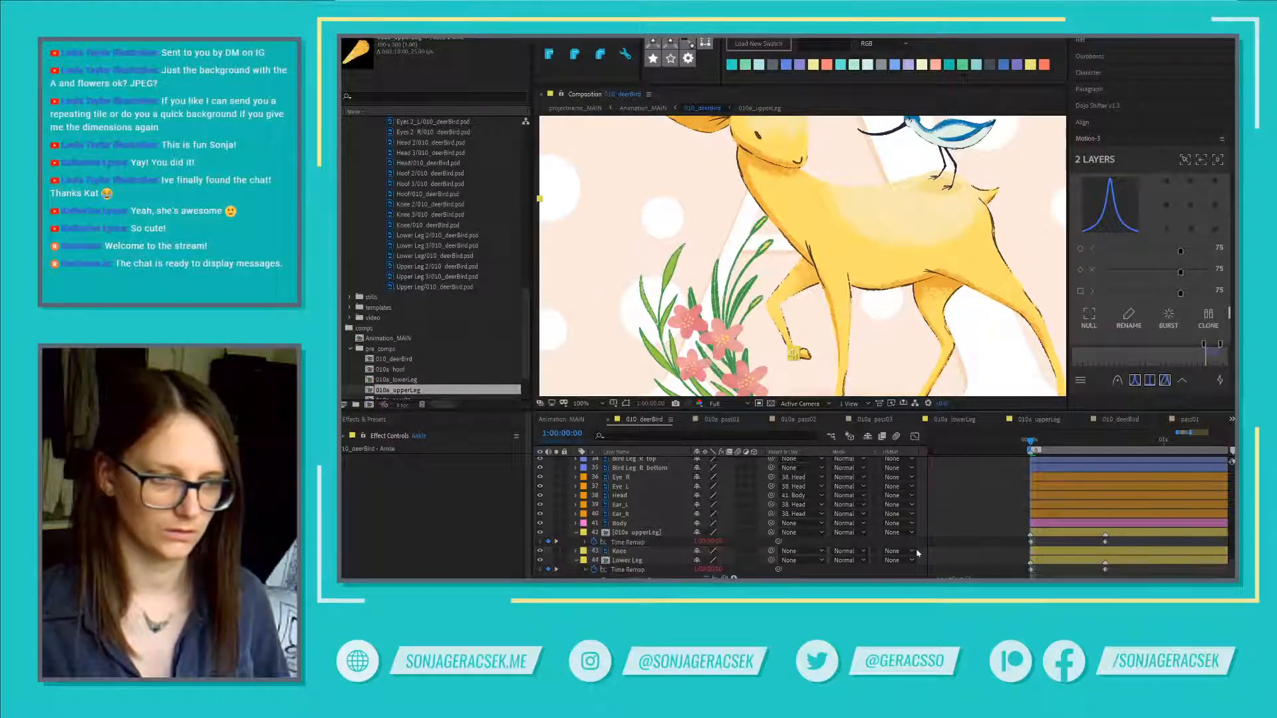
{"action": "left_click", "coordinate": [980, 565]}
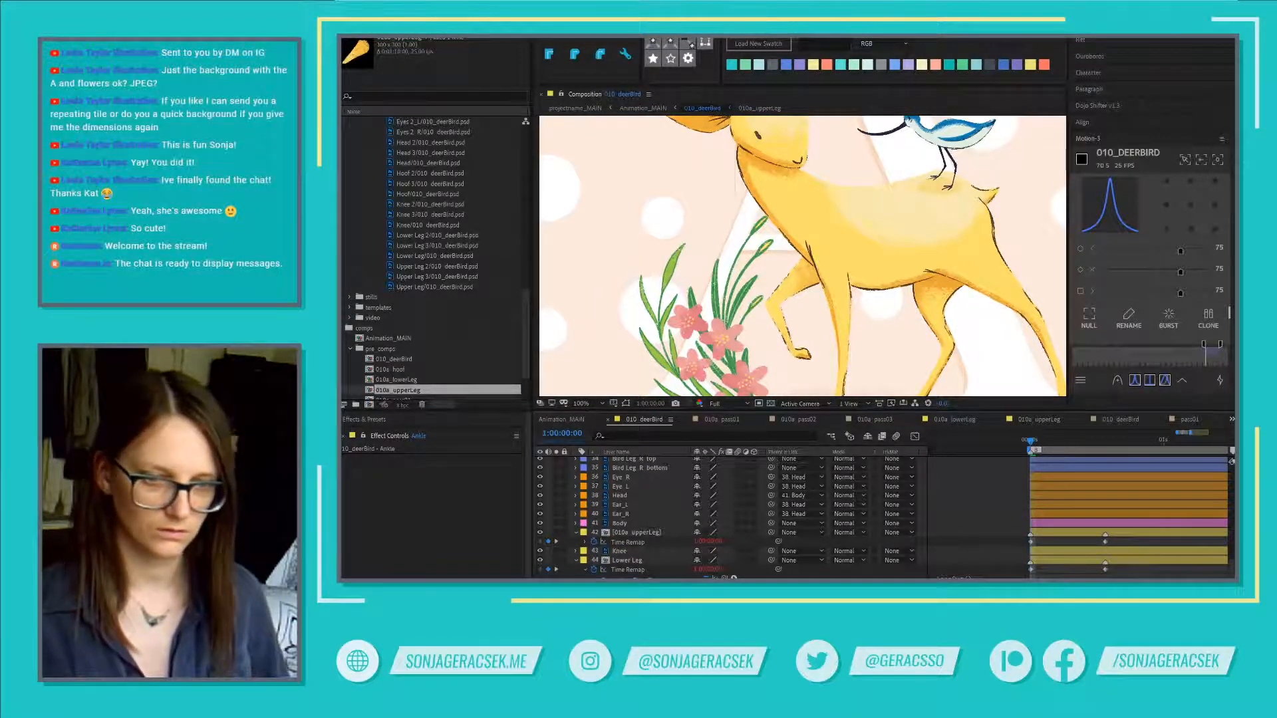
{"action": "left_click", "coordinate": [637, 577]}
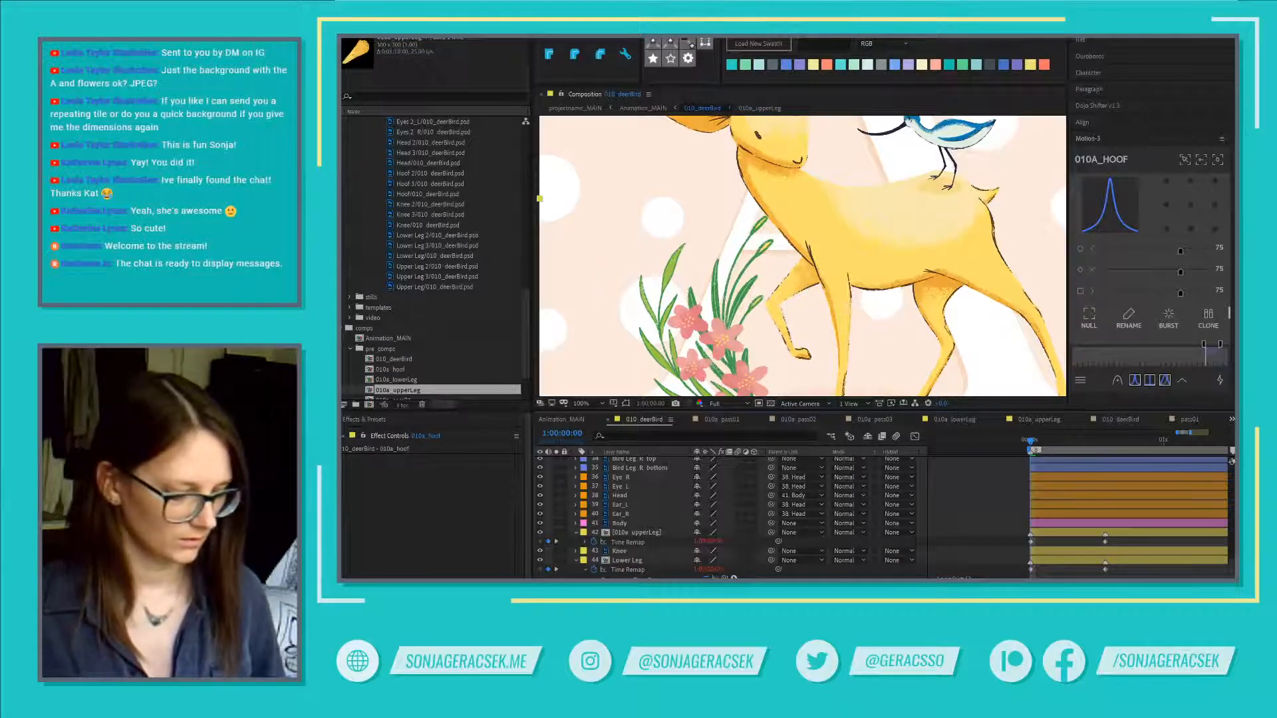
Step: Open the 010a_hoof composition and stagger its layers so Hoof 2 starts at 1:00:00:05 and Hoof 3 five frames after it
{"action": "double_click", "coordinate": [637, 577]}
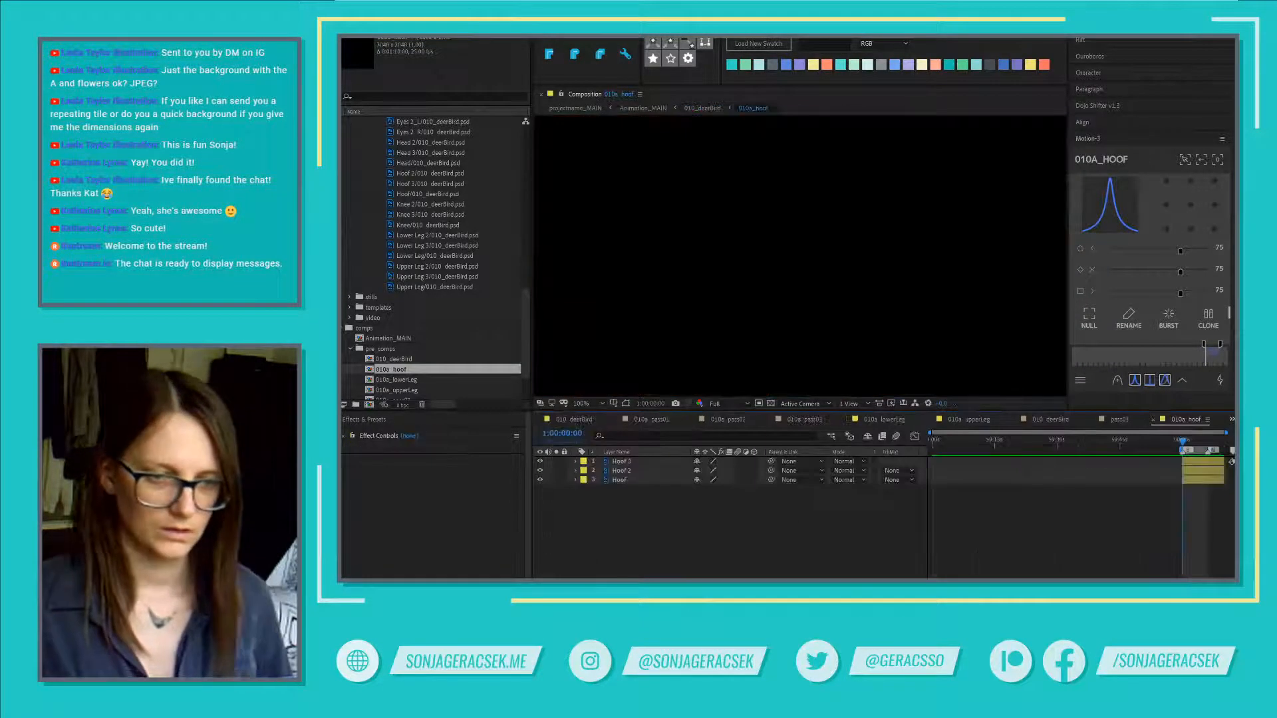
{"action": "scroll", "coordinate": [1208, 515], "scroll_direction": "up", "scroll_amount": 2}
{"action": "key", "text": "space"}
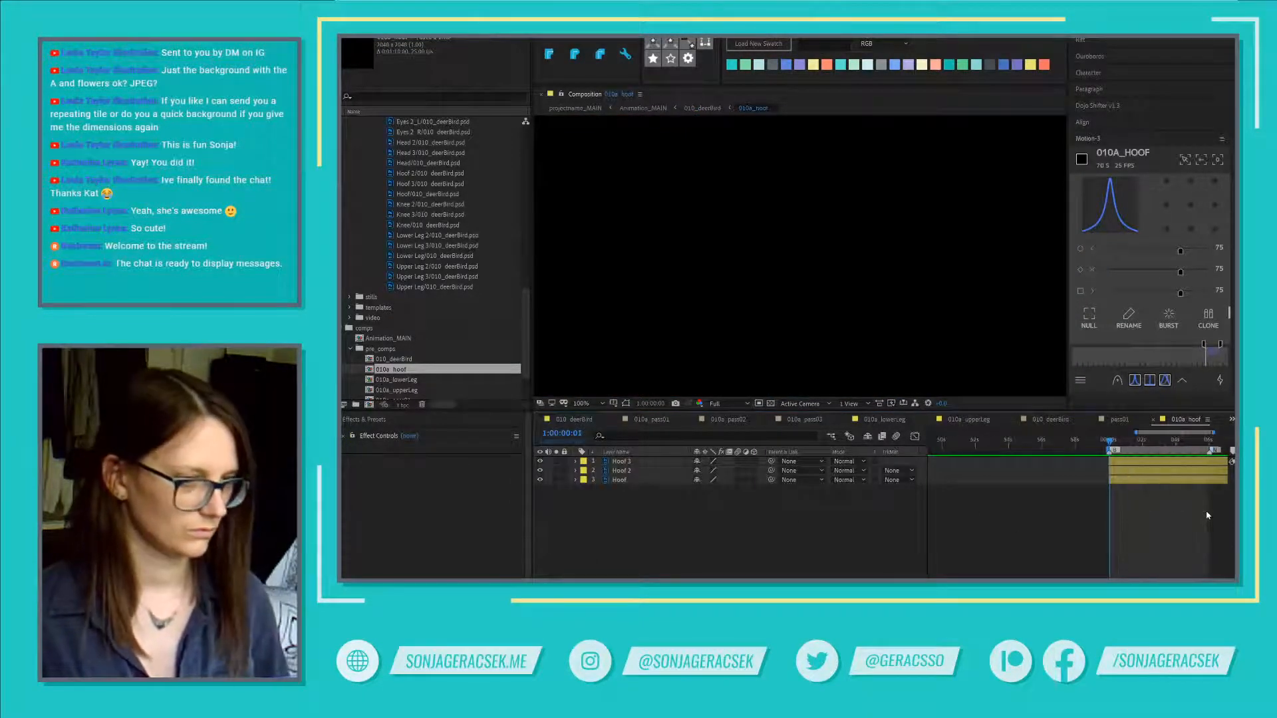
{"action": "left_click", "coordinate": [645, 472]}
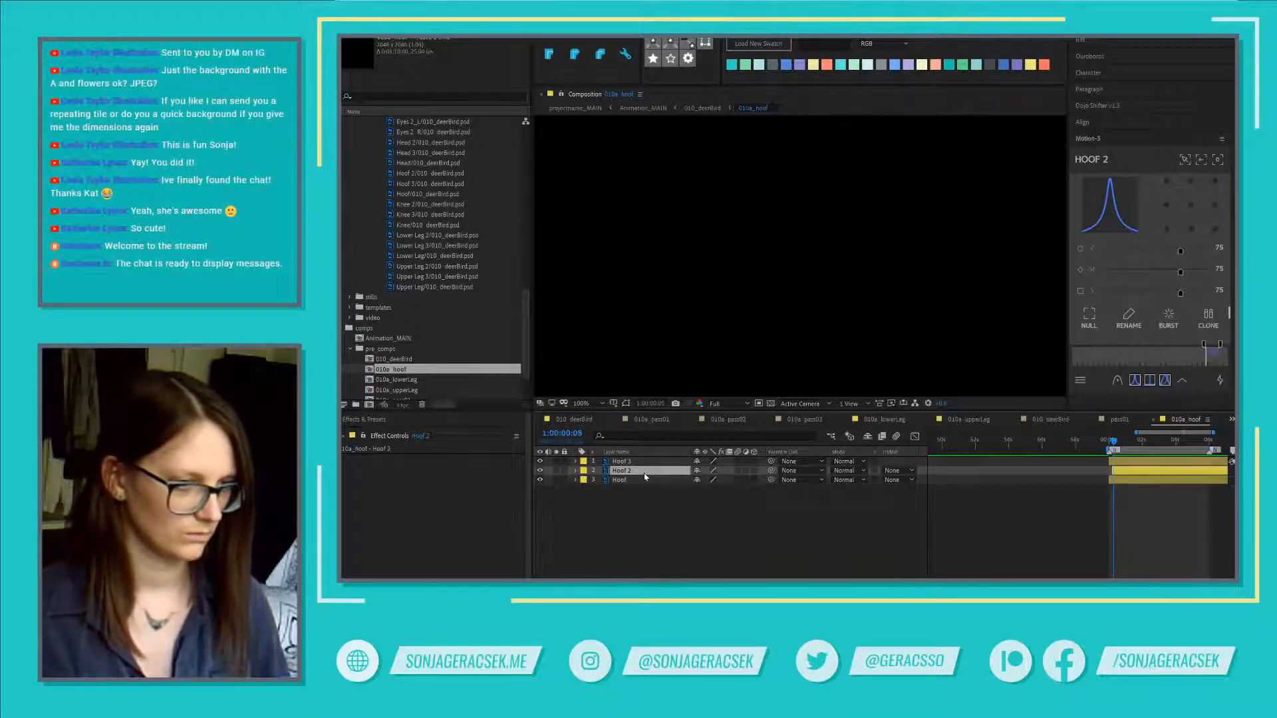
{"action": "left_click", "coordinate": [645, 464]}
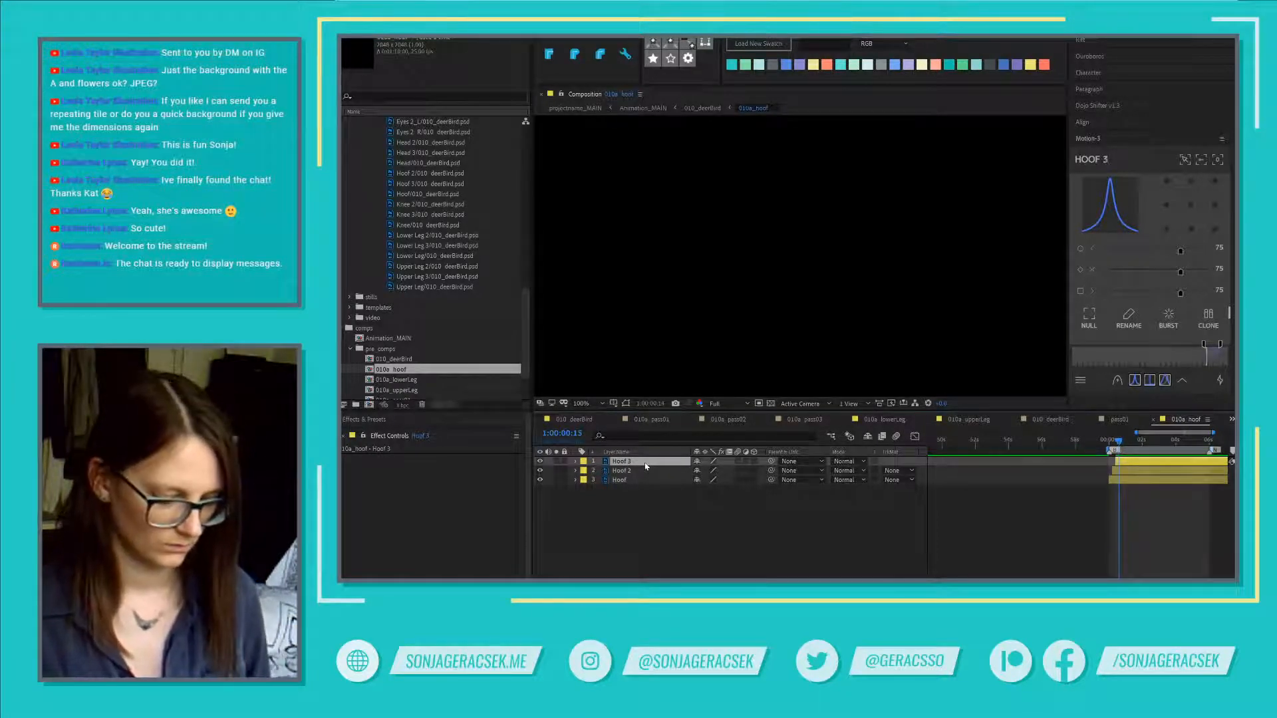
Step: Cut Hoof 3 off at 1:00:00:15, deleting the remainder, and end the work area with the layer
{"action": "key", "text": "ctrl+d"}
{"action": "key", "text": "Delete"}
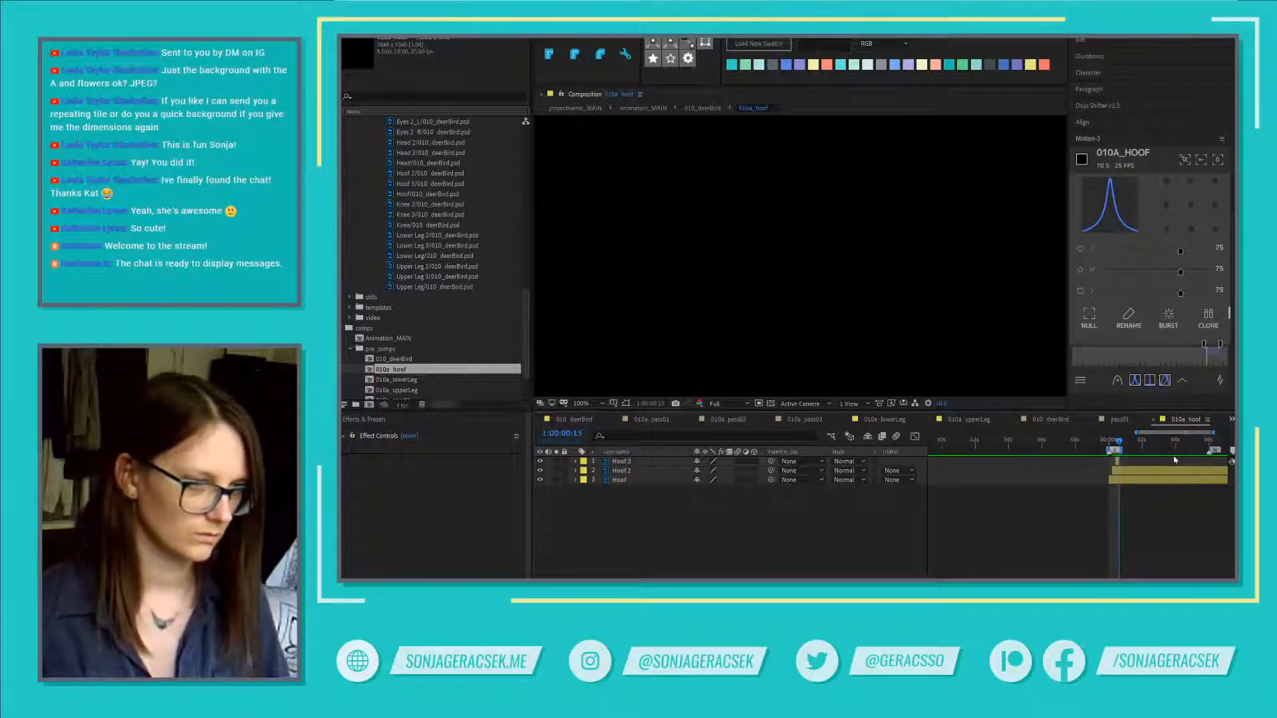
{"action": "scroll", "coordinate": [1115, 460], "scroll_direction": "up", "scroll_amount": 4, "text": "alt"}
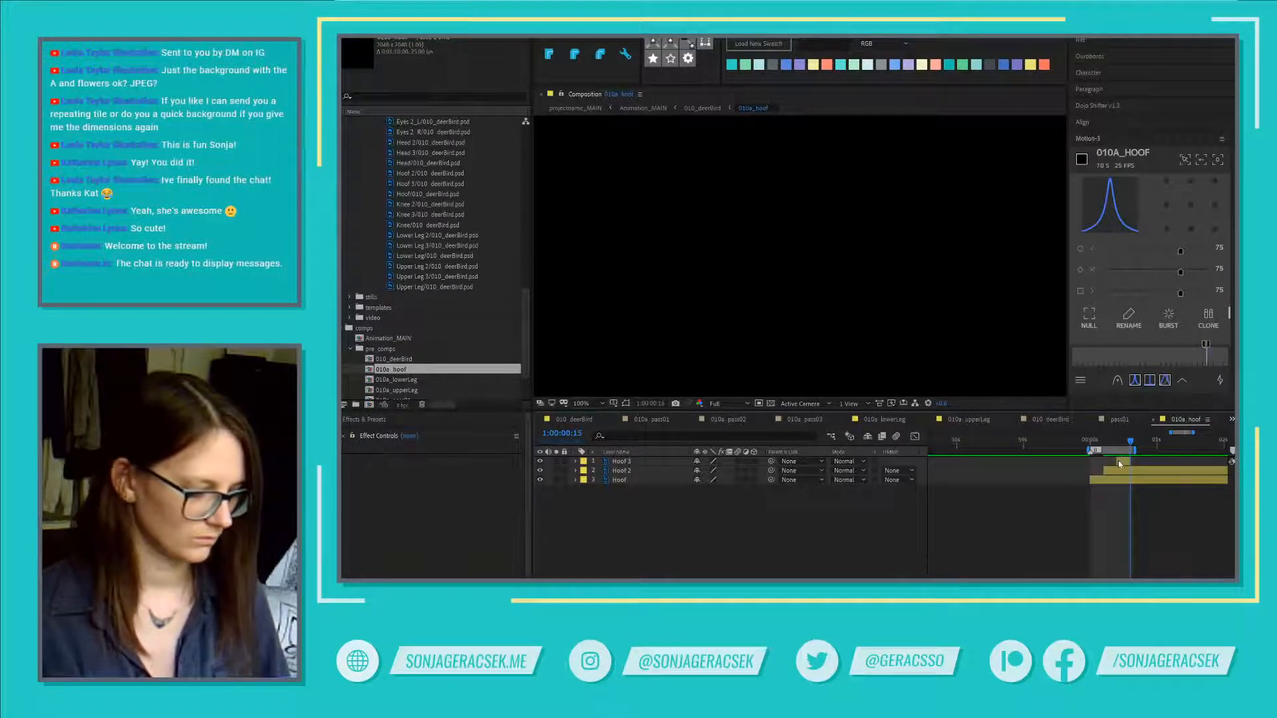
{"action": "key", "text": "Page_Up"}
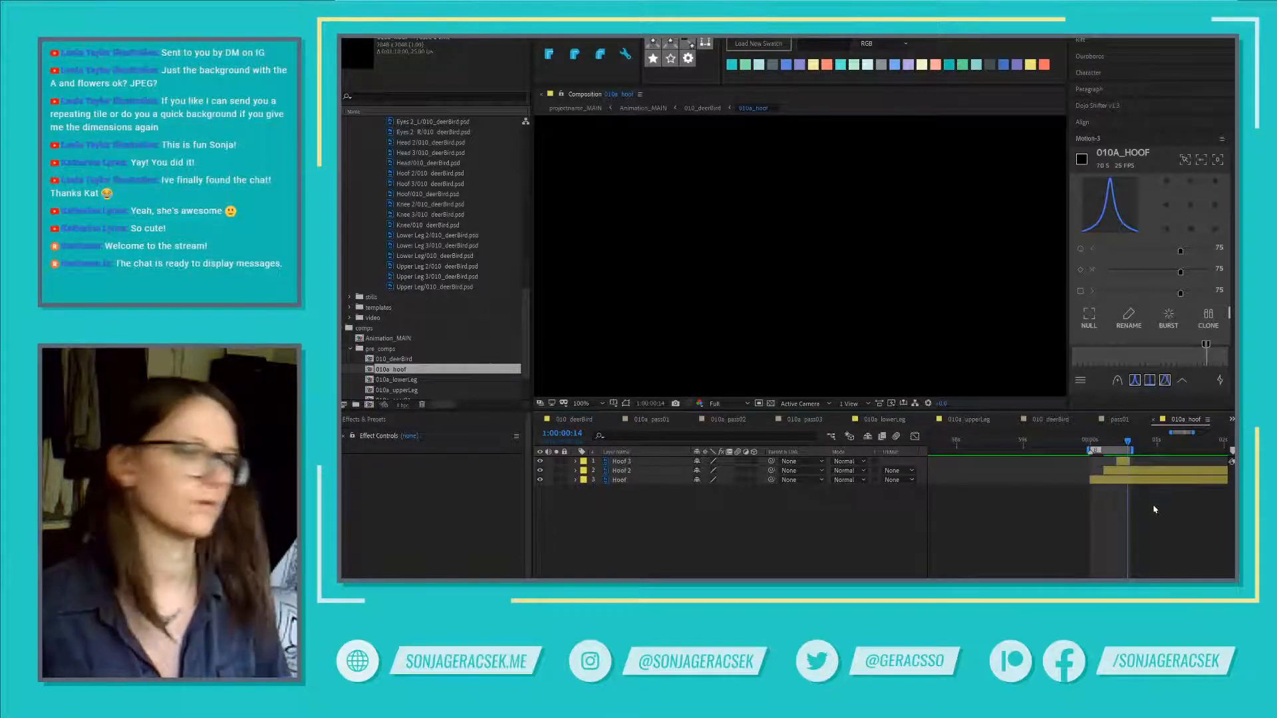
{"action": "scroll", "coordinate": [1153, 492], "scroll_direction": "up", "scroll_amount": 4, "text": "alt"}
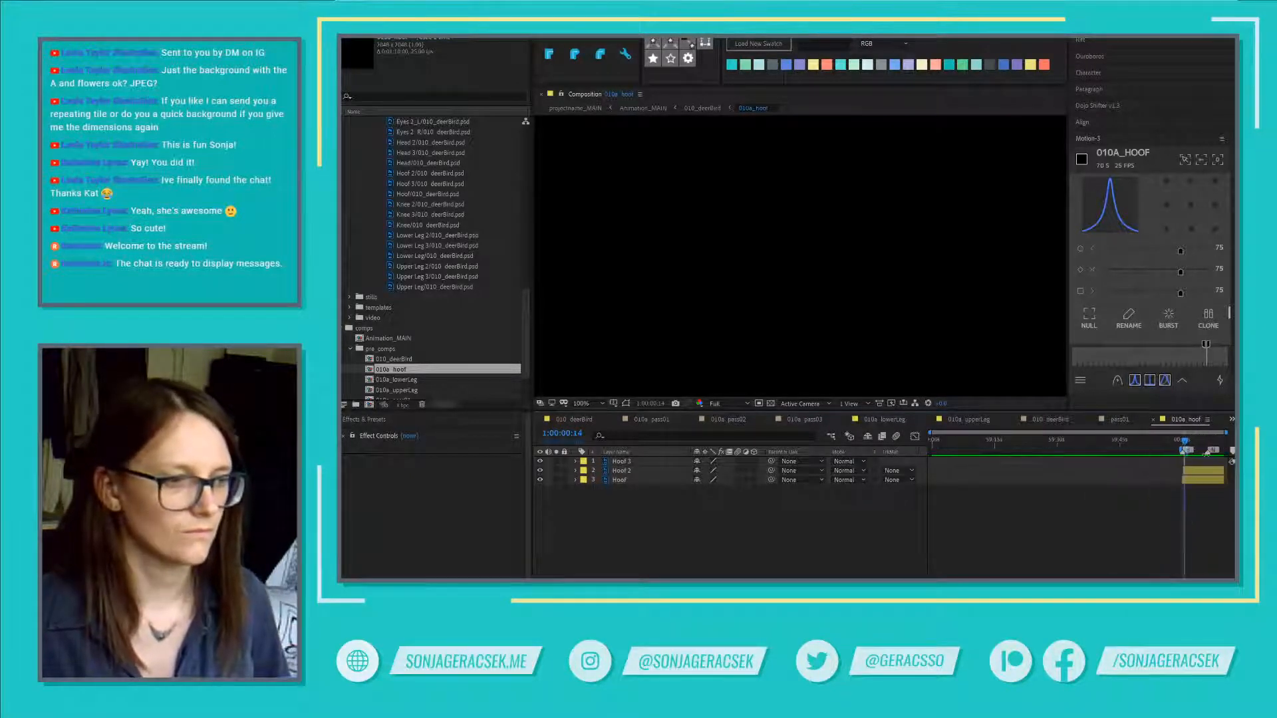
{"action": "scroll", "coordinate": [1185, 465], "scroll_direction": "up", "scroll_amount": 3}
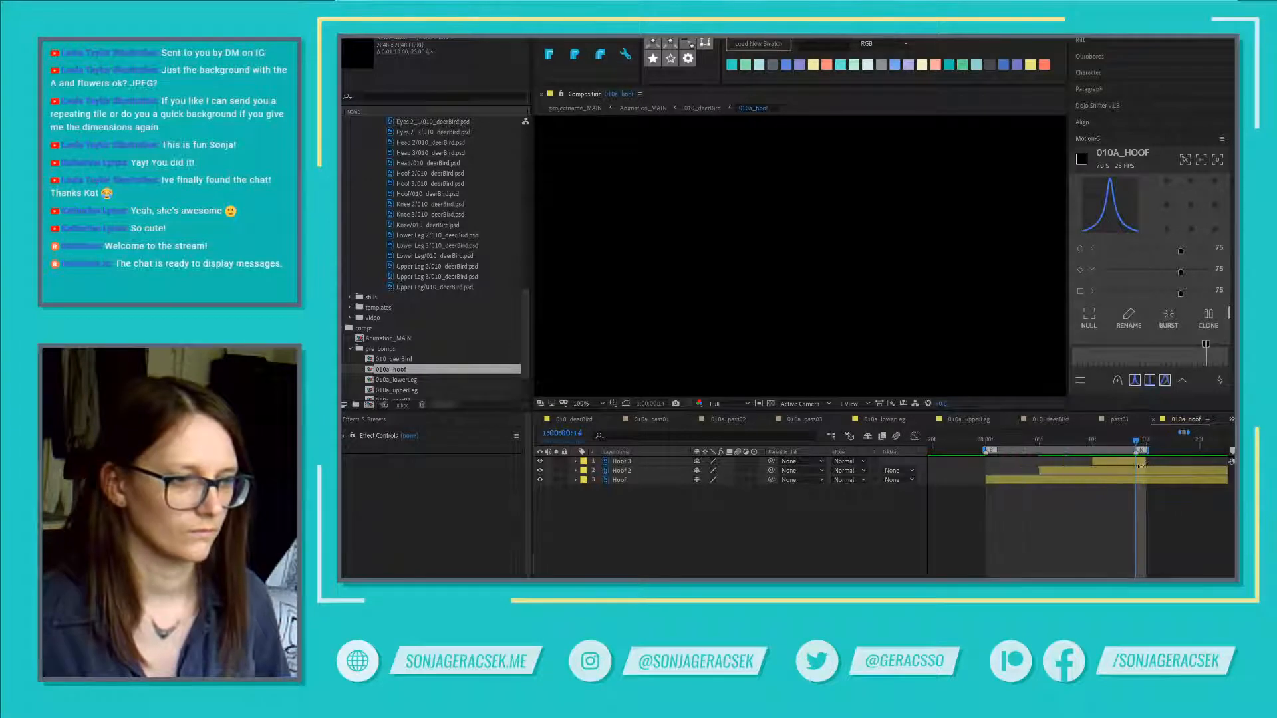
Step: Split Hoof 2 at 1:00:00:10 and Hoof at 1:00:00:05, deleting the remainders so each drawing lasts five frames
{"action": "left_click", "coordinate": [1093, 441]}
{"action": "left_click", "coordinate": [1099, 471]}
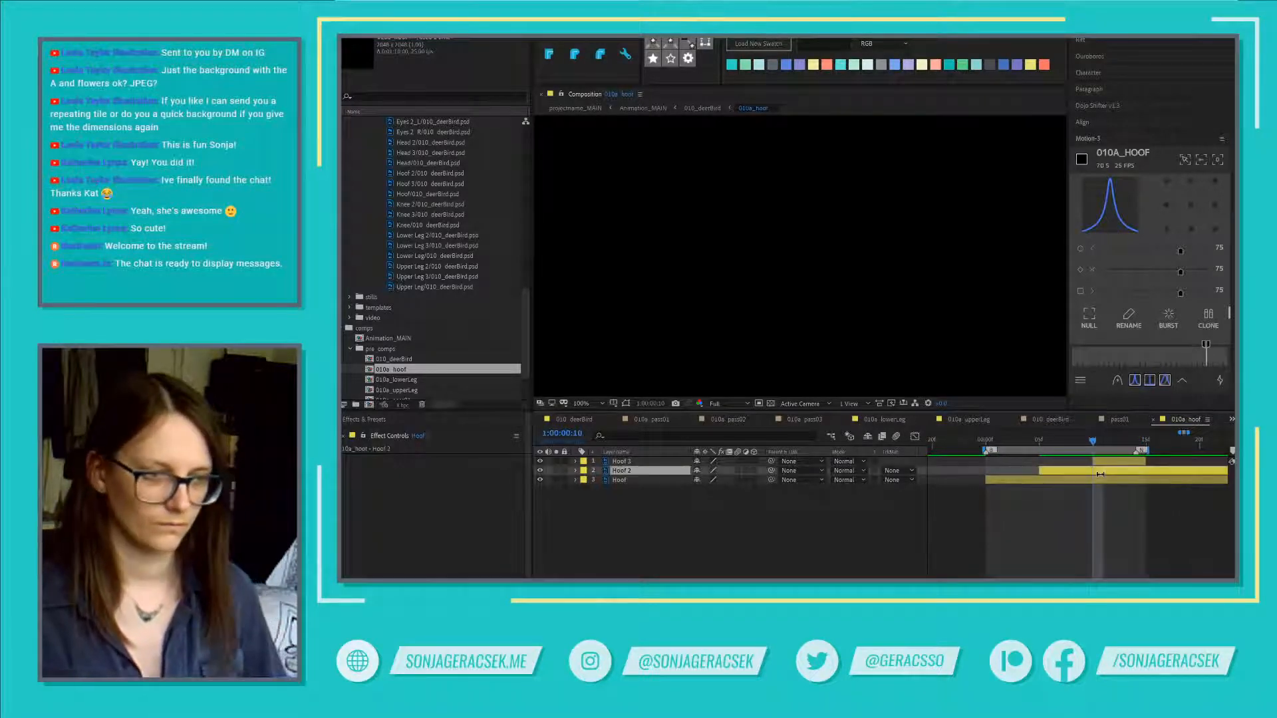
{"action": "key", "text": "ctrl+shift+d"}
{"action": "key", "text": "Delete"}
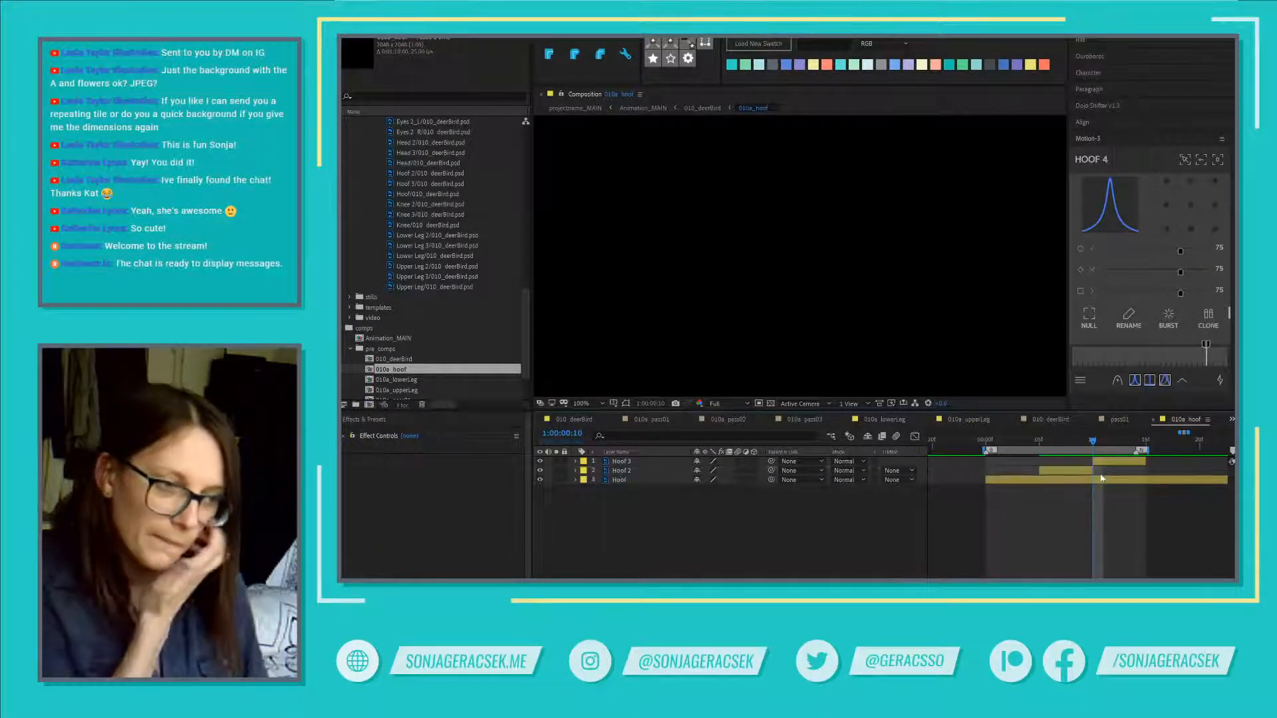
{"action": "left_click", "coordinate": [1048, 444]}
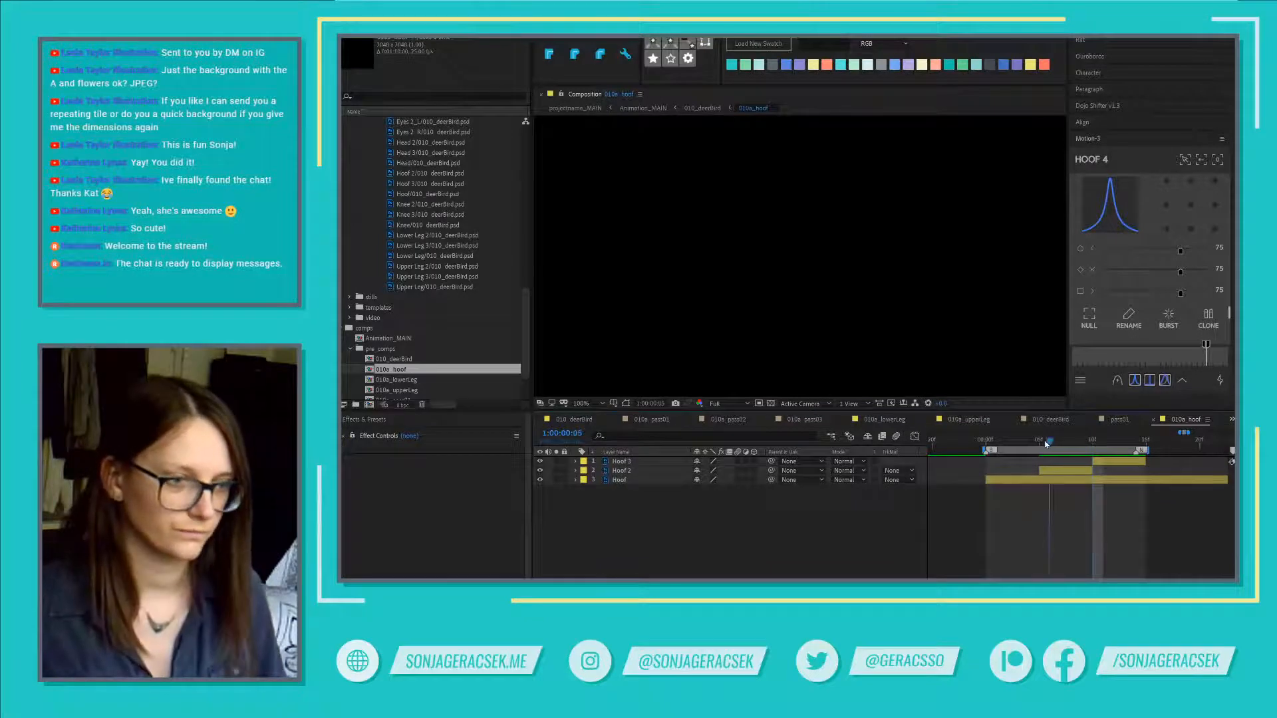
{"action": "left_click", "coordinate": [1061, 480]}
{"action": "key", "text": "ctrl+shift+d"}
{"action": "key", "text": "Delete"}
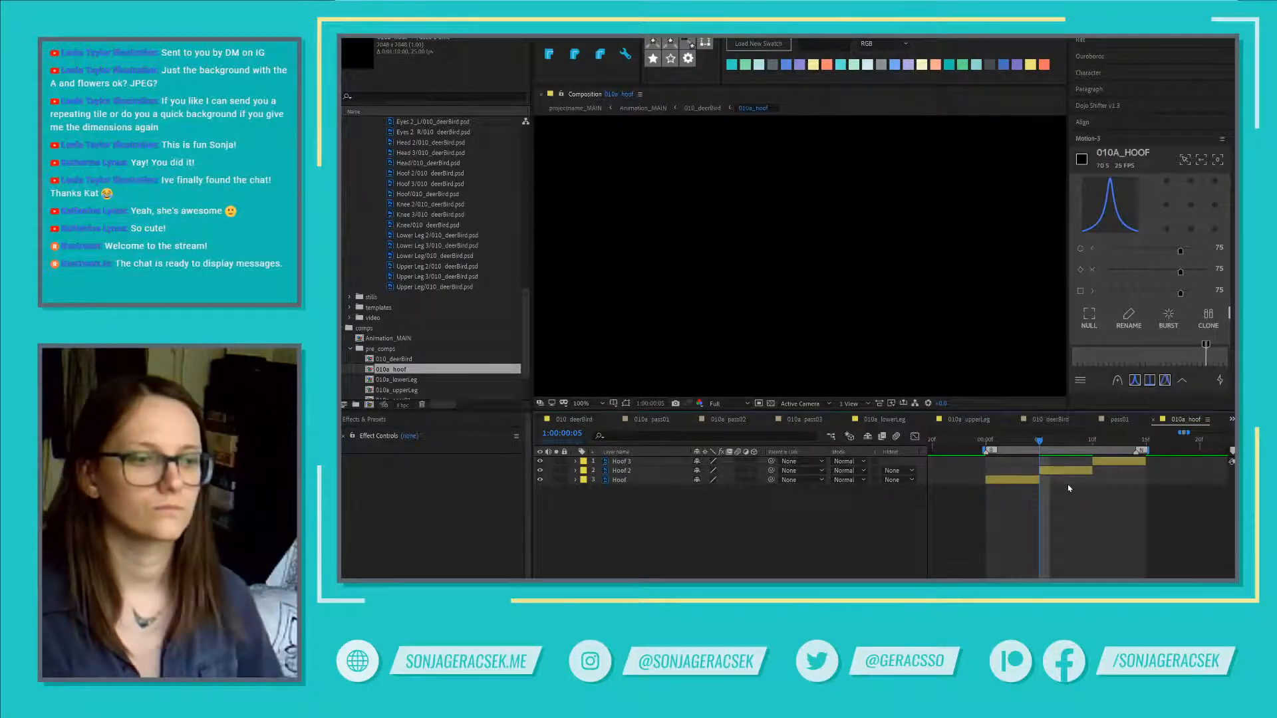
Step: Close the 010a_pass01, 010a_pass02, 010a_pass03 and duplicate 010_deerBird timelines, keeping 010_deerBird in view
{"action": "left_click", "coordinate": [664, 421]}
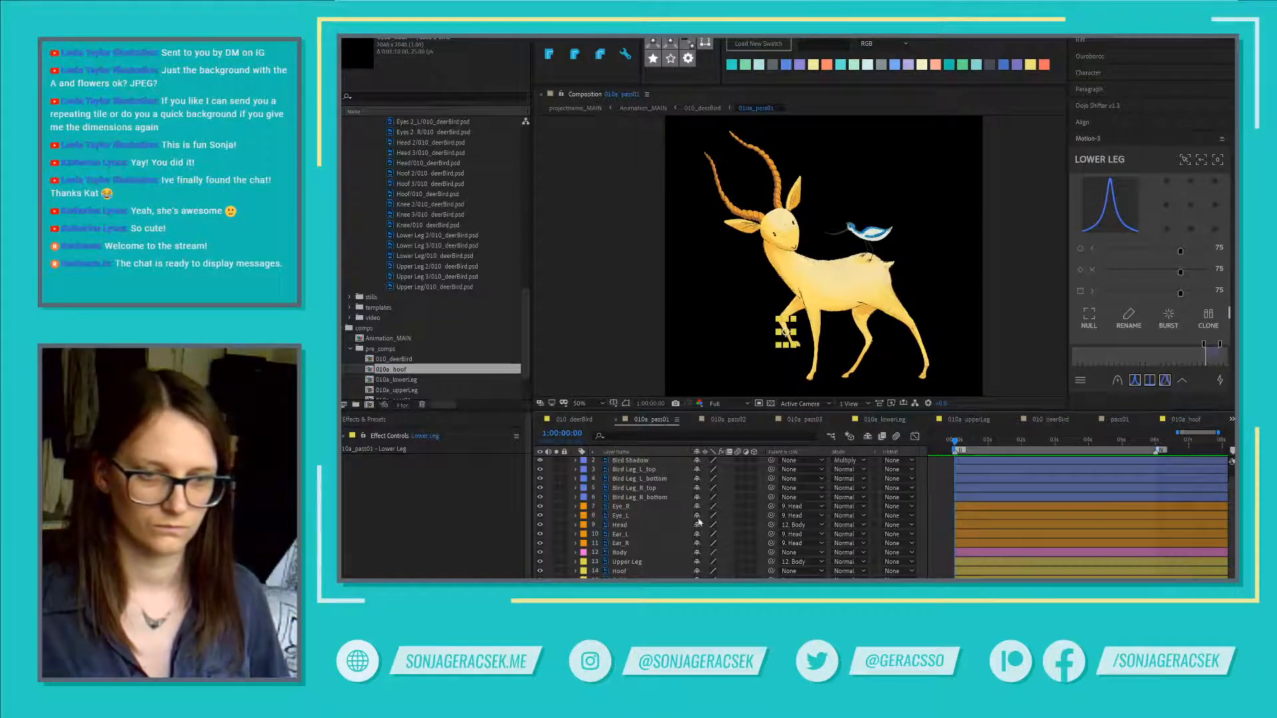
{"action": "left_click", "coordinate": [582, 419]}
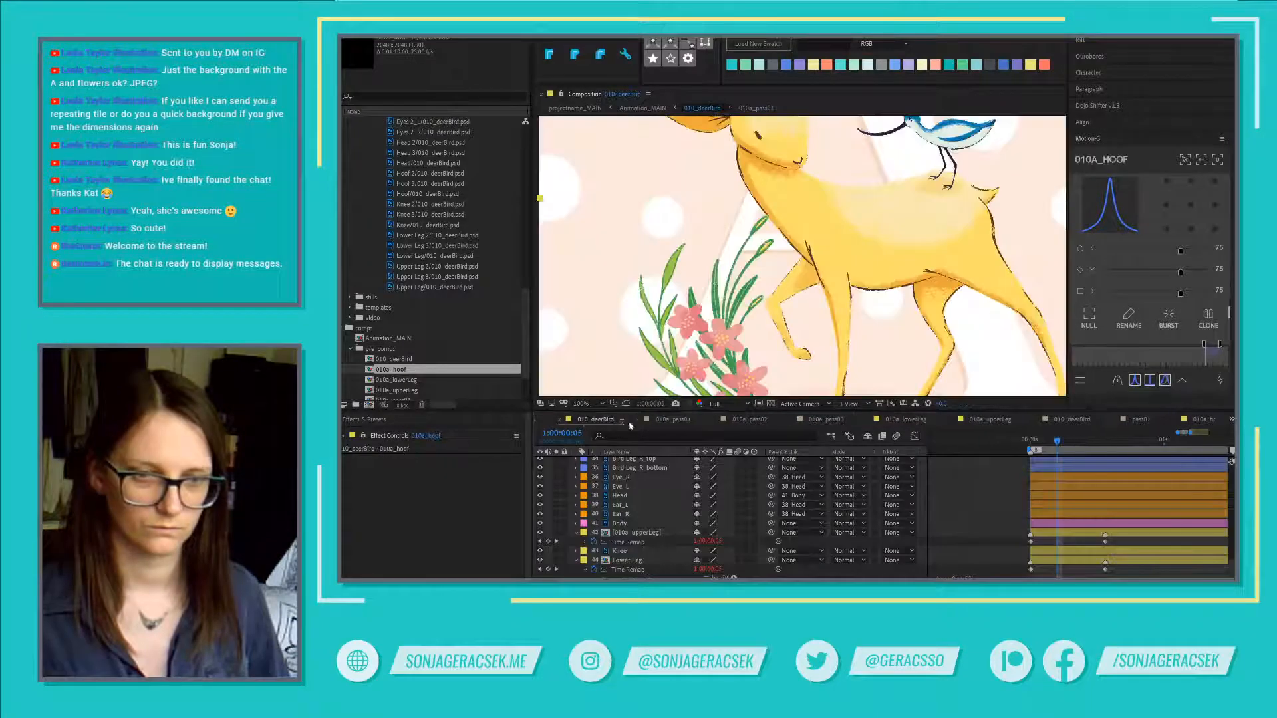
{"action": "left_click", "coordinate": [637, 421]}
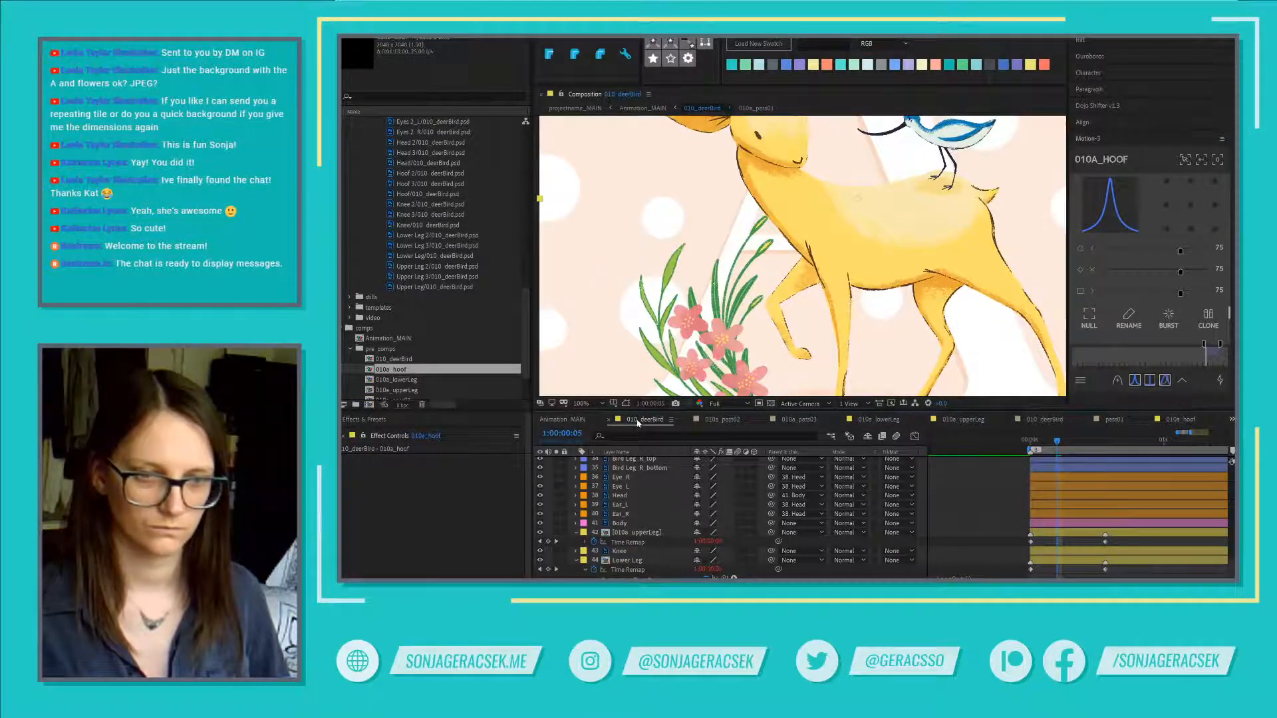
{"action": "left_click", "coordinate": [687, 420]}
{"action": "left_click", "coordinate": [764, 420]}
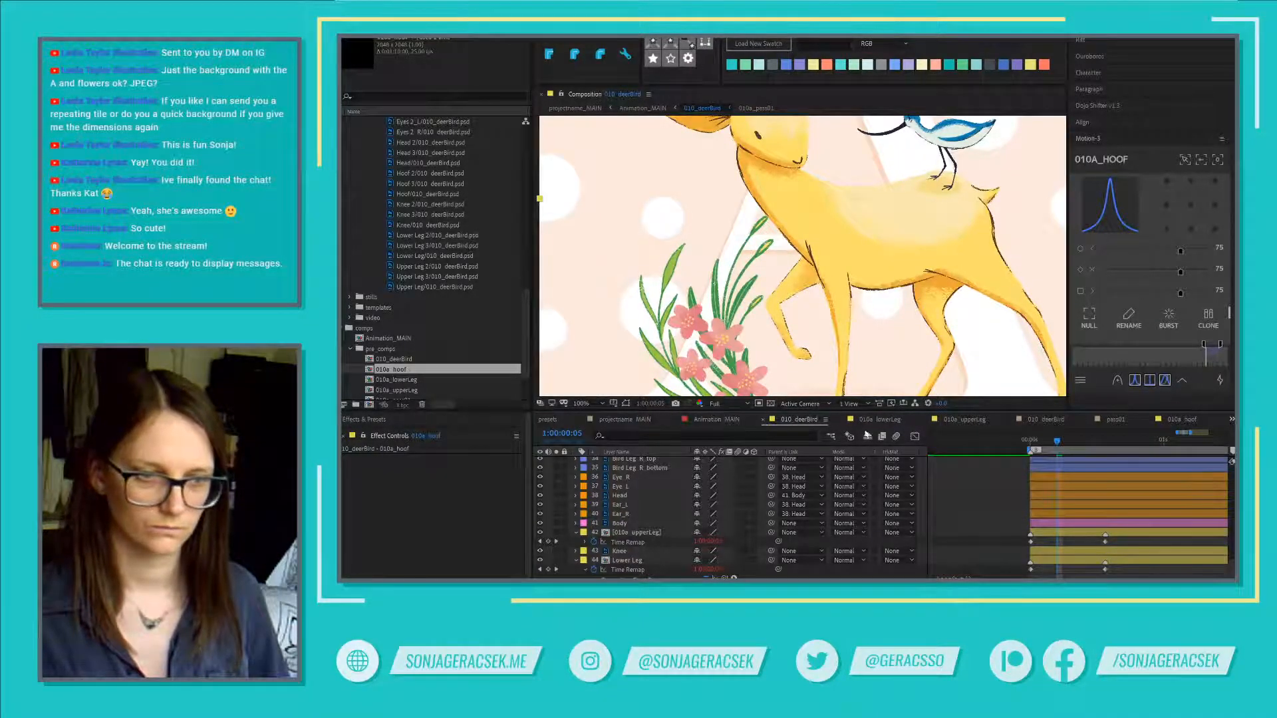
{"action": "left_click", "coordinate": [1009, 420]}
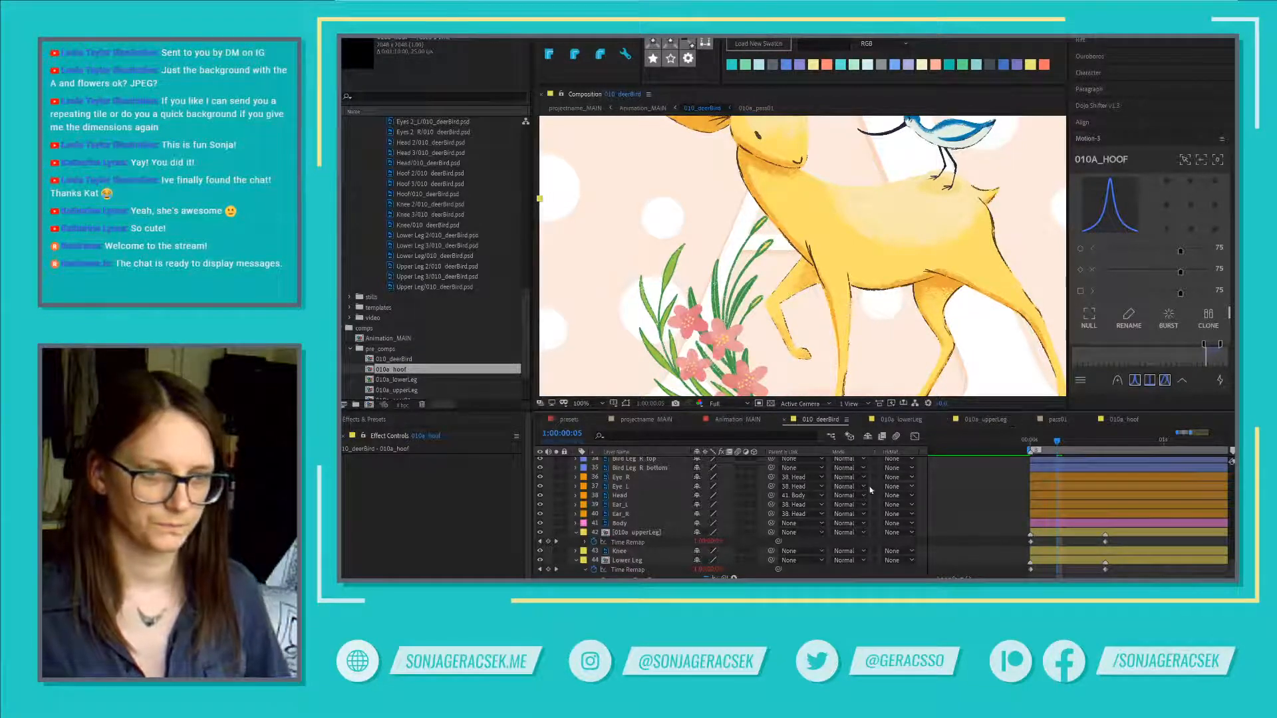
{"action": "scroll", "coordinate": [936, 273], "scroll_direction": "down", "scroll_amount": 2}
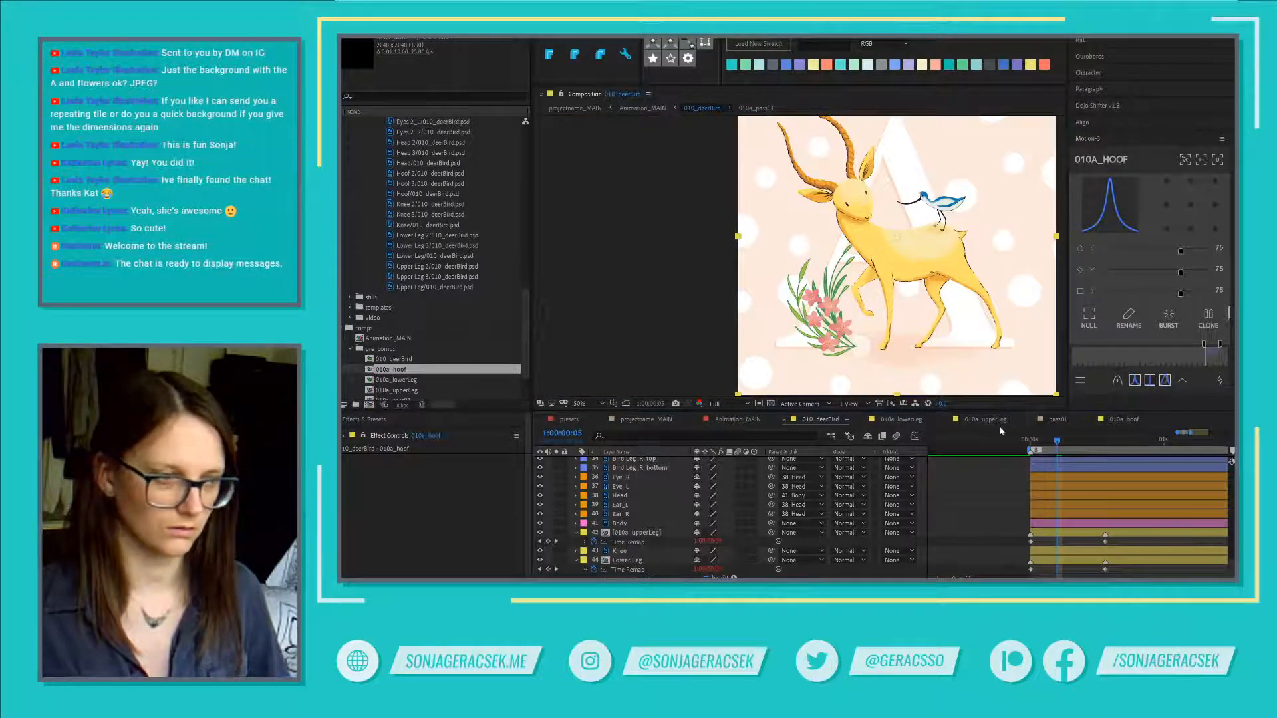
Step: Check the Upper Leg's position and the Hoof layer in pass01, and return to the 010a_hoof composition through 010_deerBird
{"action": "left_click", "coordinate": [1069, 420]}
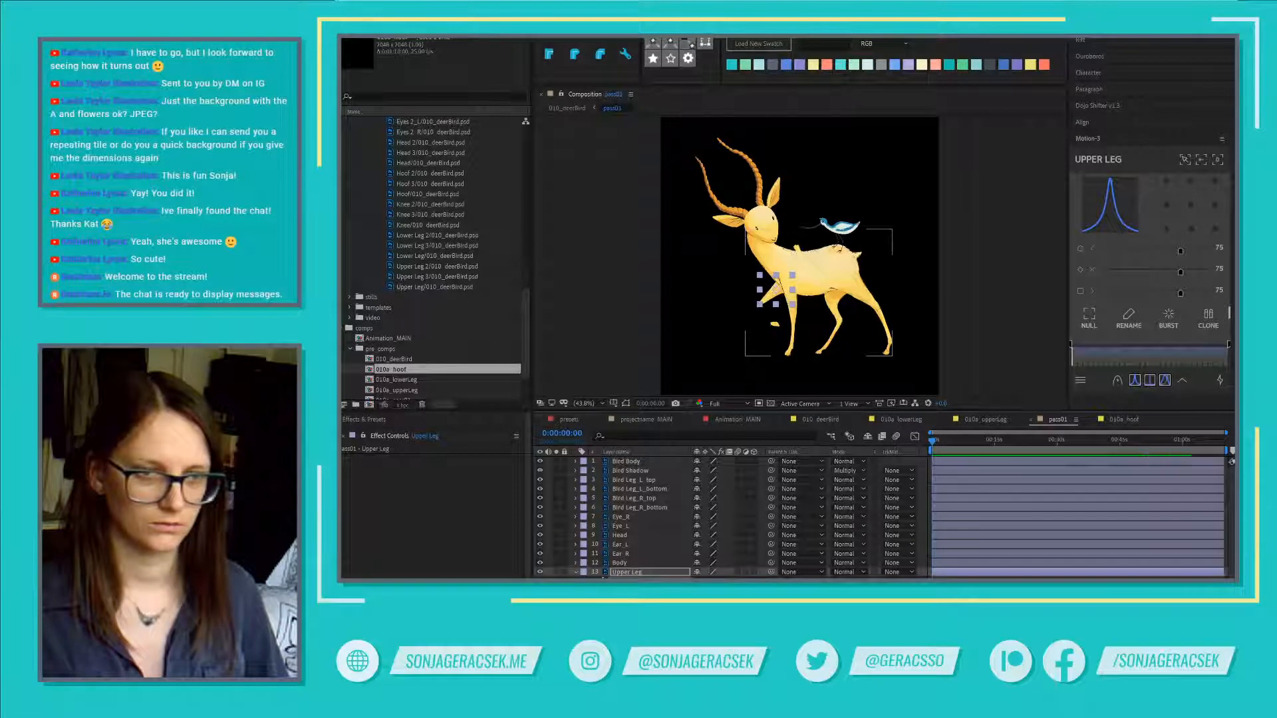
{"action": "key", "text": "p"}
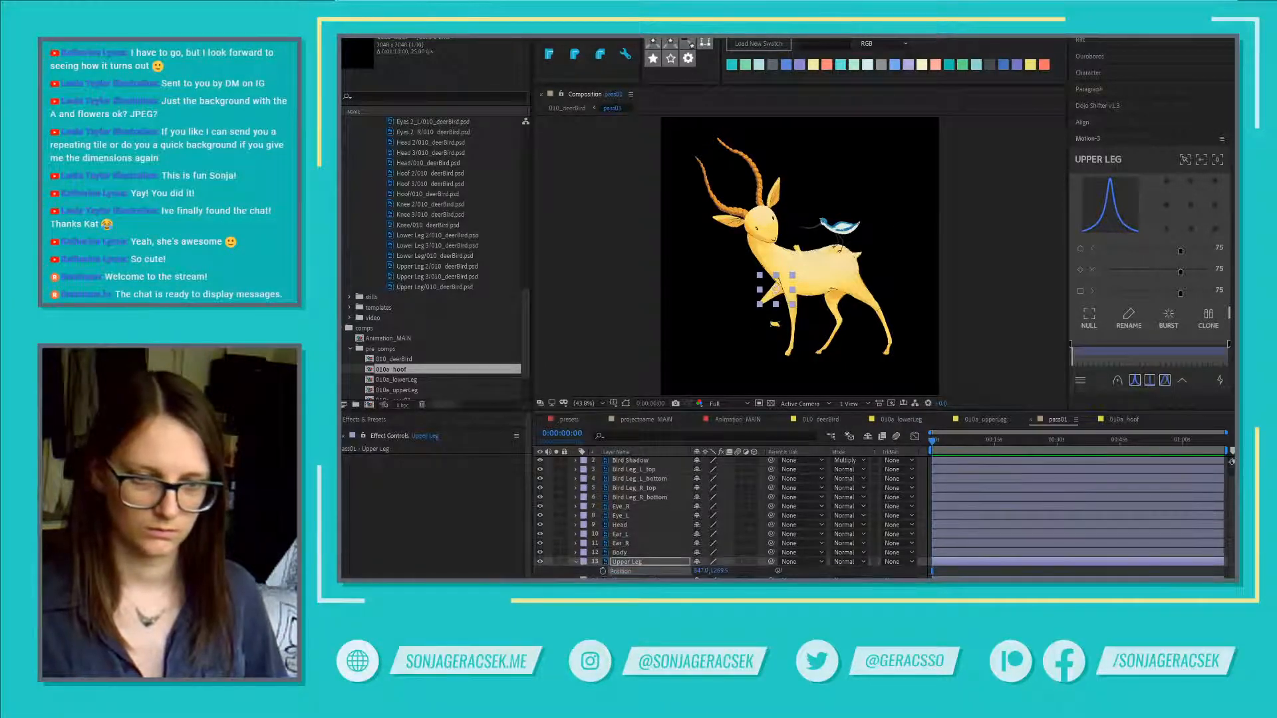
{"action": "left_click", "coordinate": [775, 324]}
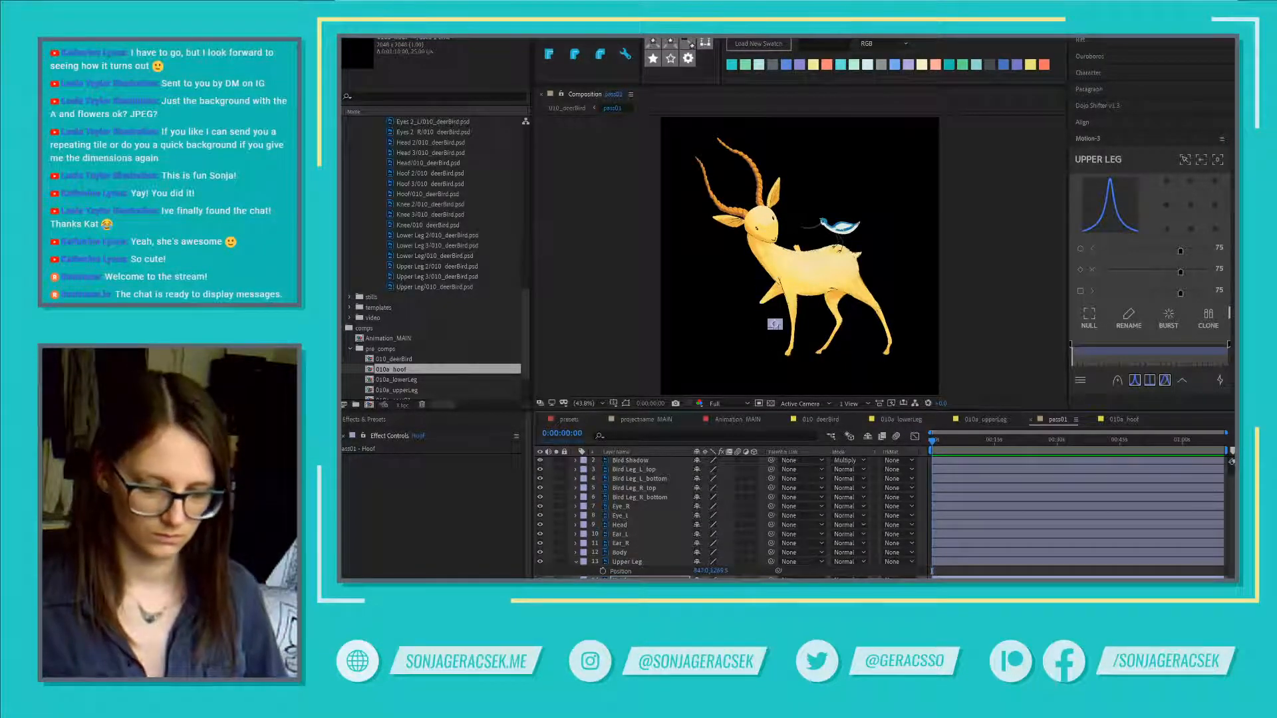
{"action": "left_click", "coordinate": [825, 420]}
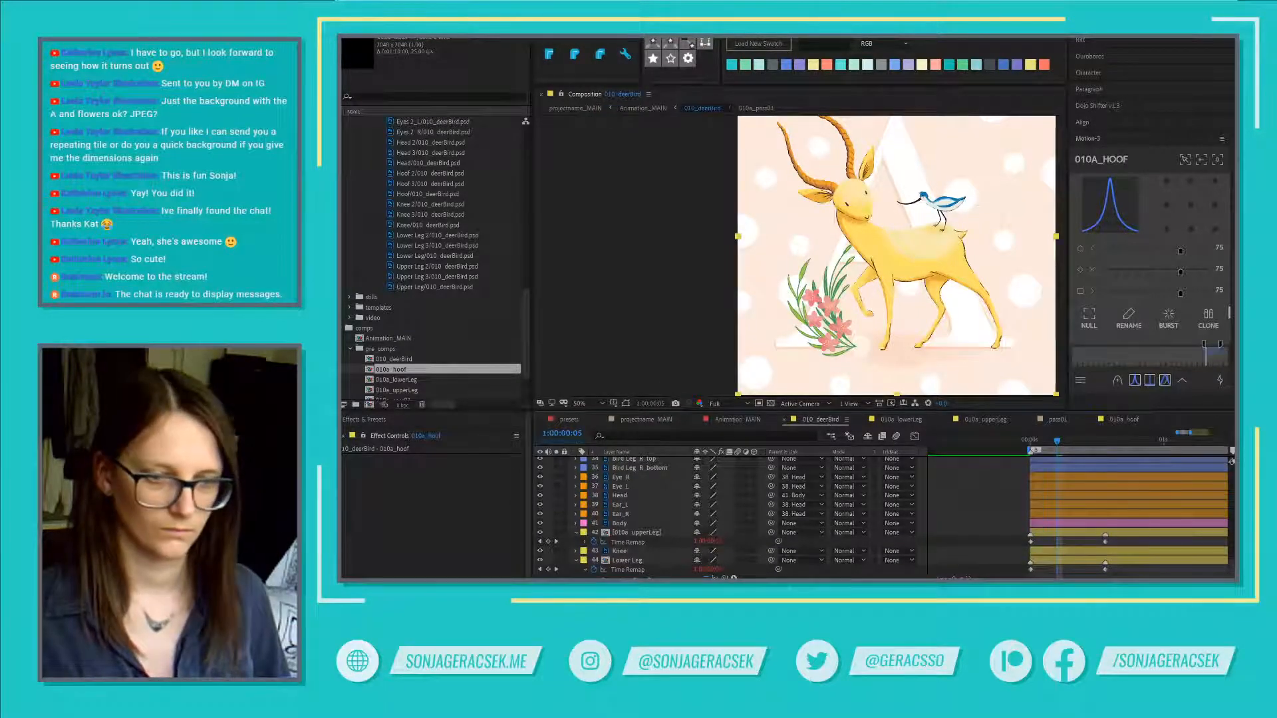
{"action": "left_click", "coordinate": [1123, 419]}
{"action": "scroll", "coordinate": [897, 285], "scroll_direction": "down", "scroll_amount": 3}
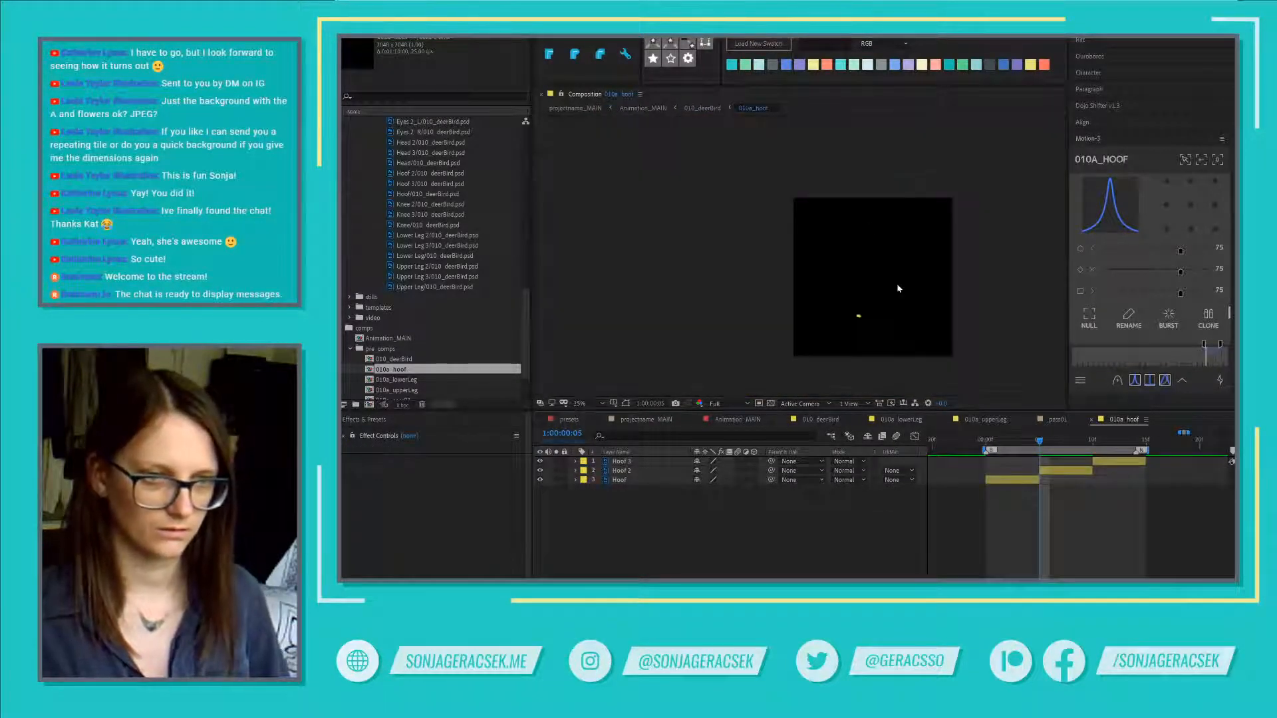
{"action": "right_click", "coordinate": [873, 530]}
{"action": "left_click", "coordinate": [925, 445]}
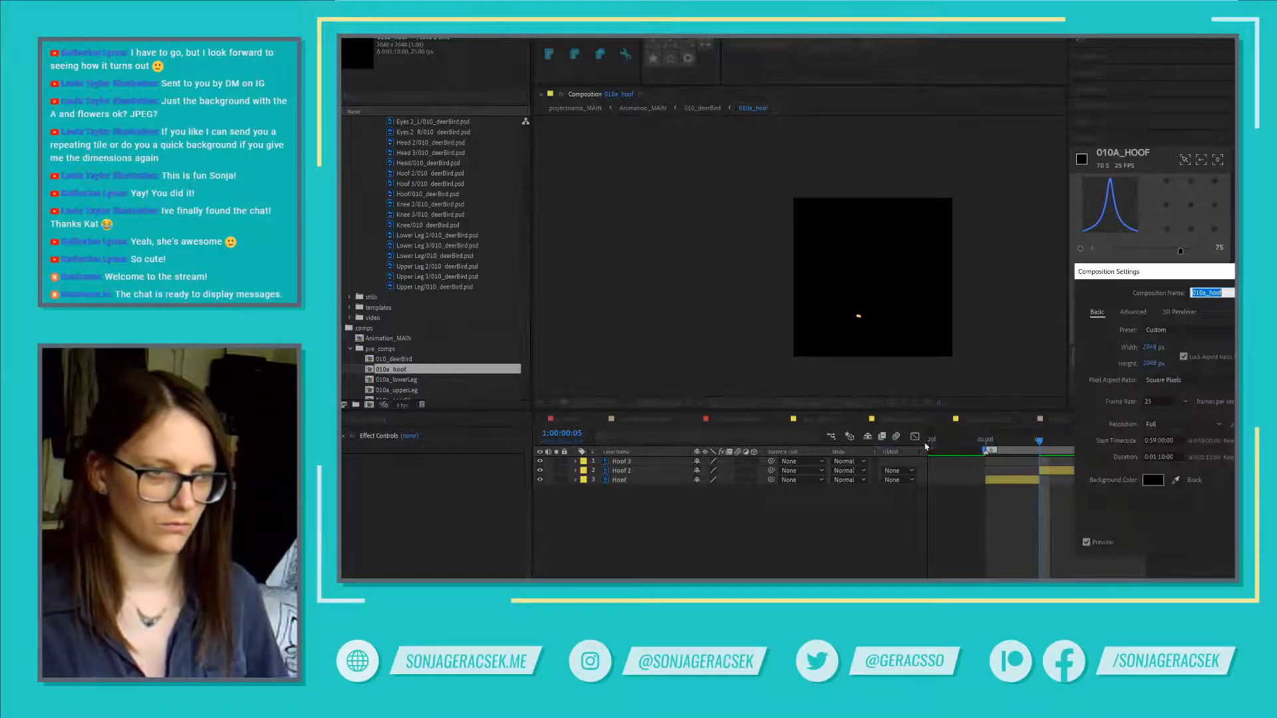
{"action": "key", "text": "Escape"}
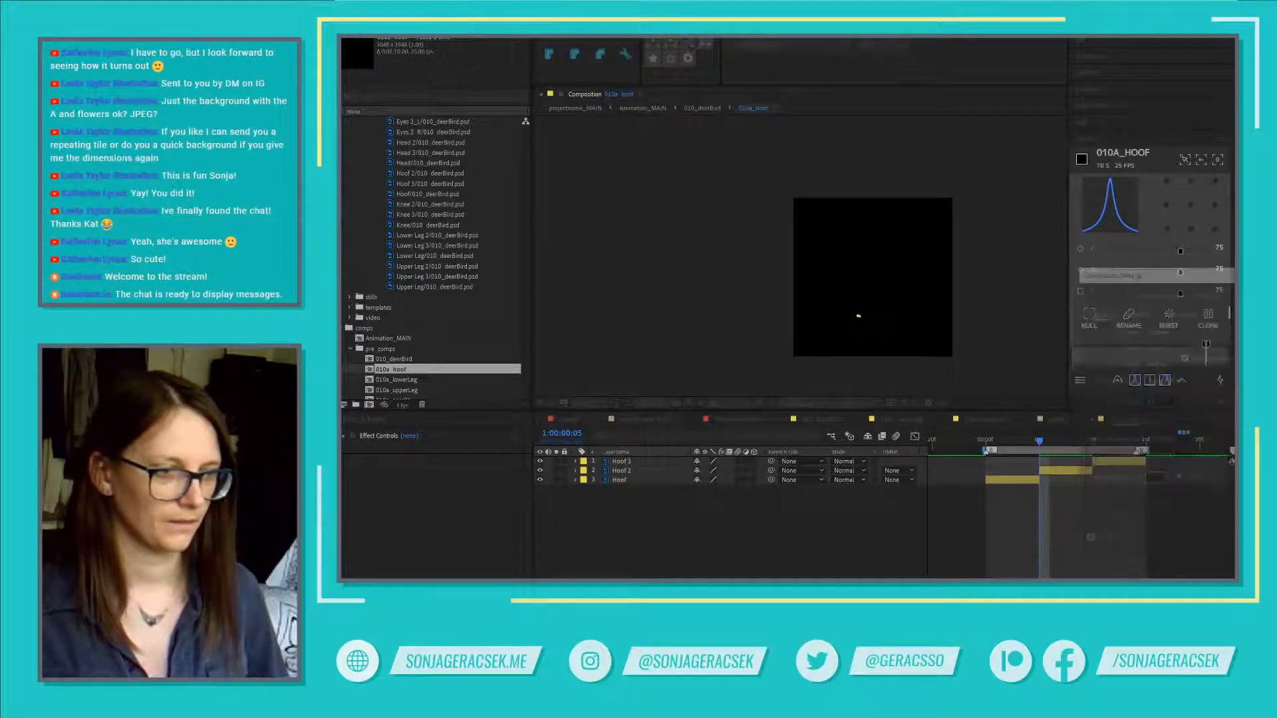
Step: Parent the Hoof 3 and Hoof 2 layers to Hoof, and reset Hoof's position to the composition centre
{"action": "left_click", "coordinate": [1108, 464]}
{"action": "left_click", "coordinate": [1076, 472], "text": "shift"}
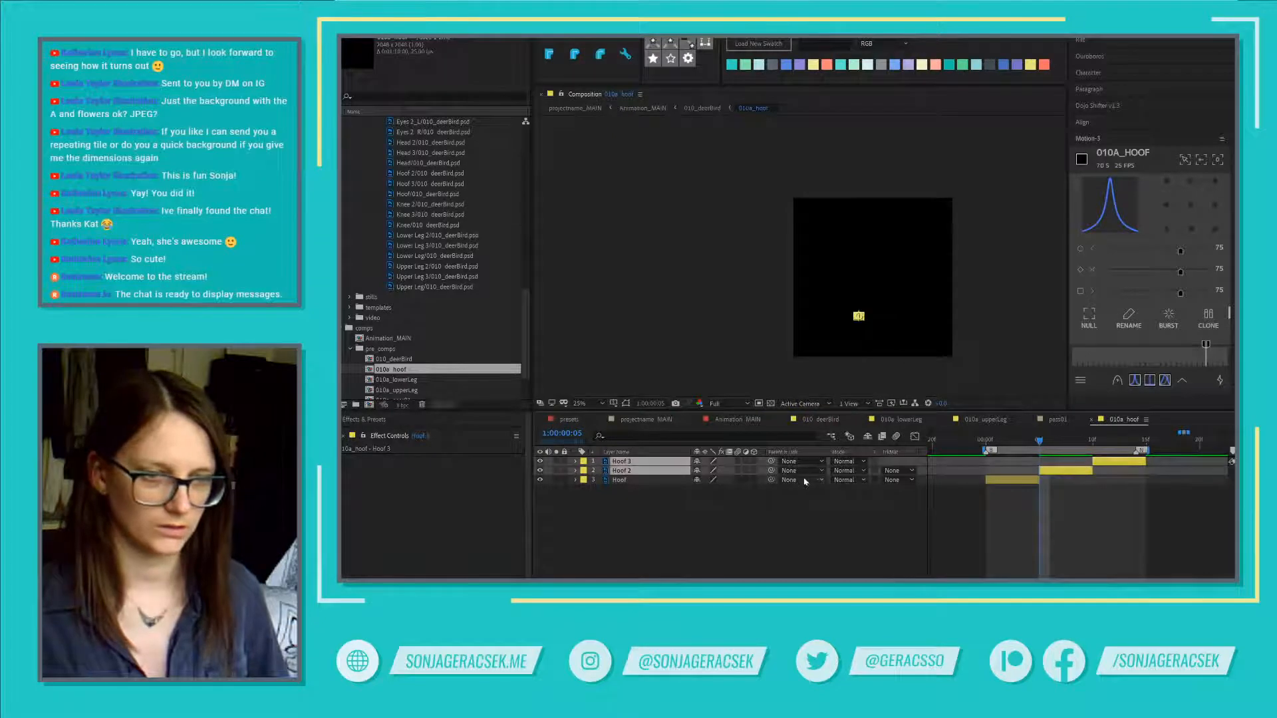
{"action": "left_click_drag", "start_coordinate": [771, 470], "coordinate": [643, 483]}
{"action": "left_click", "coordinate": [643, 484]}
{"action": "key", "text": "p"}
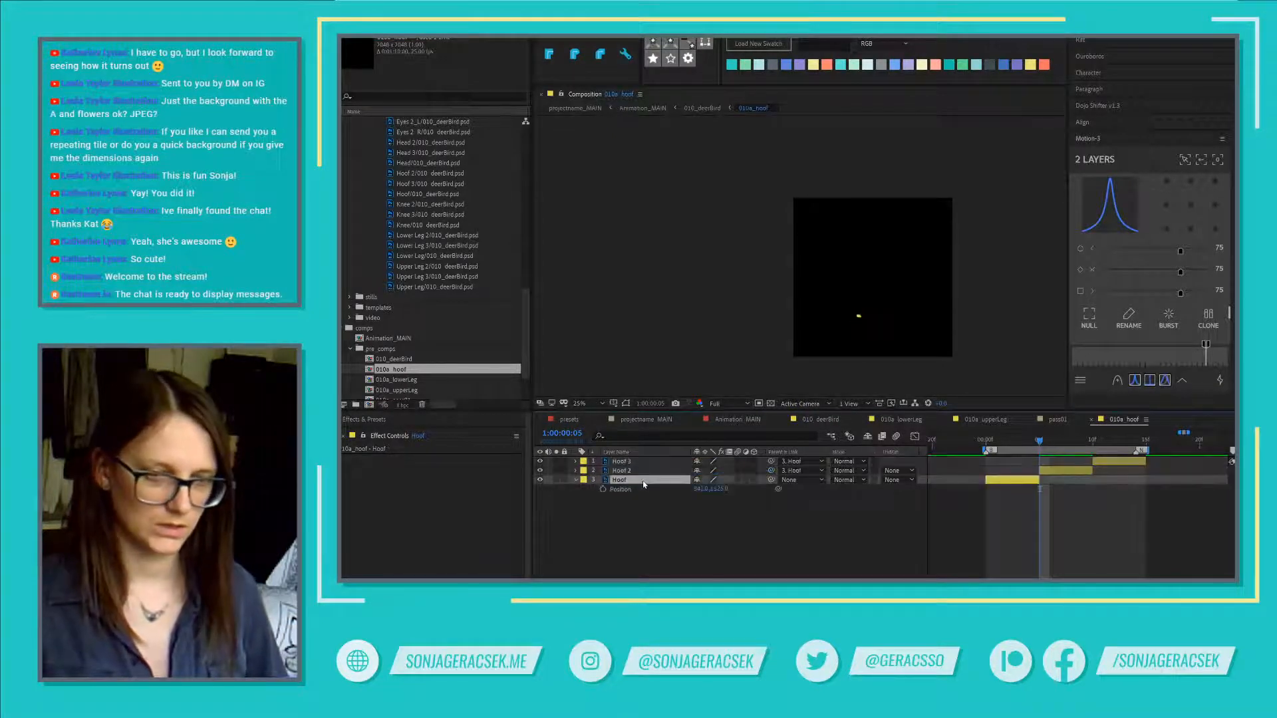
{"action": "right_click", "coordinate": [640, 489]}
{"action": "left_click", "coordinate": [665, 556]}
Step: Set the 010a_hoof composition size to 200 × 200 px with the aspect ratio locked
{"action": "right_click", "coordinate": [808, 537]}
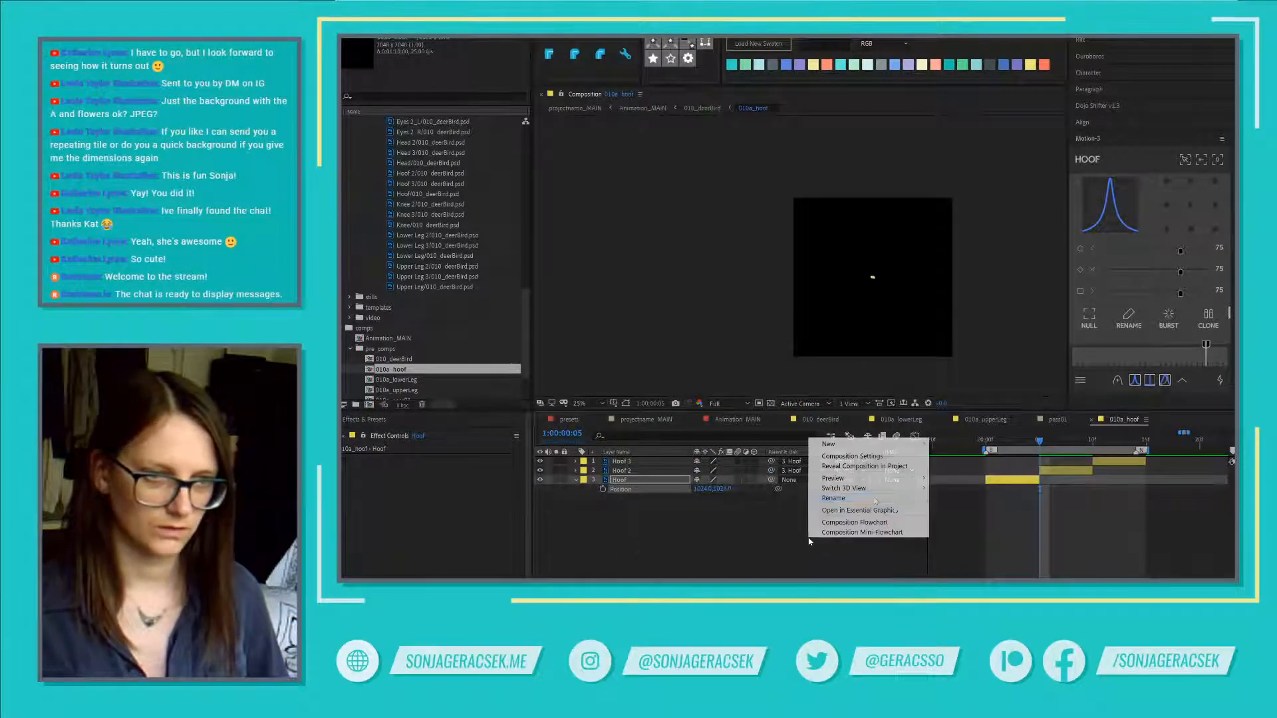
{"action": "left_click", "coordinate": [837, 453]}
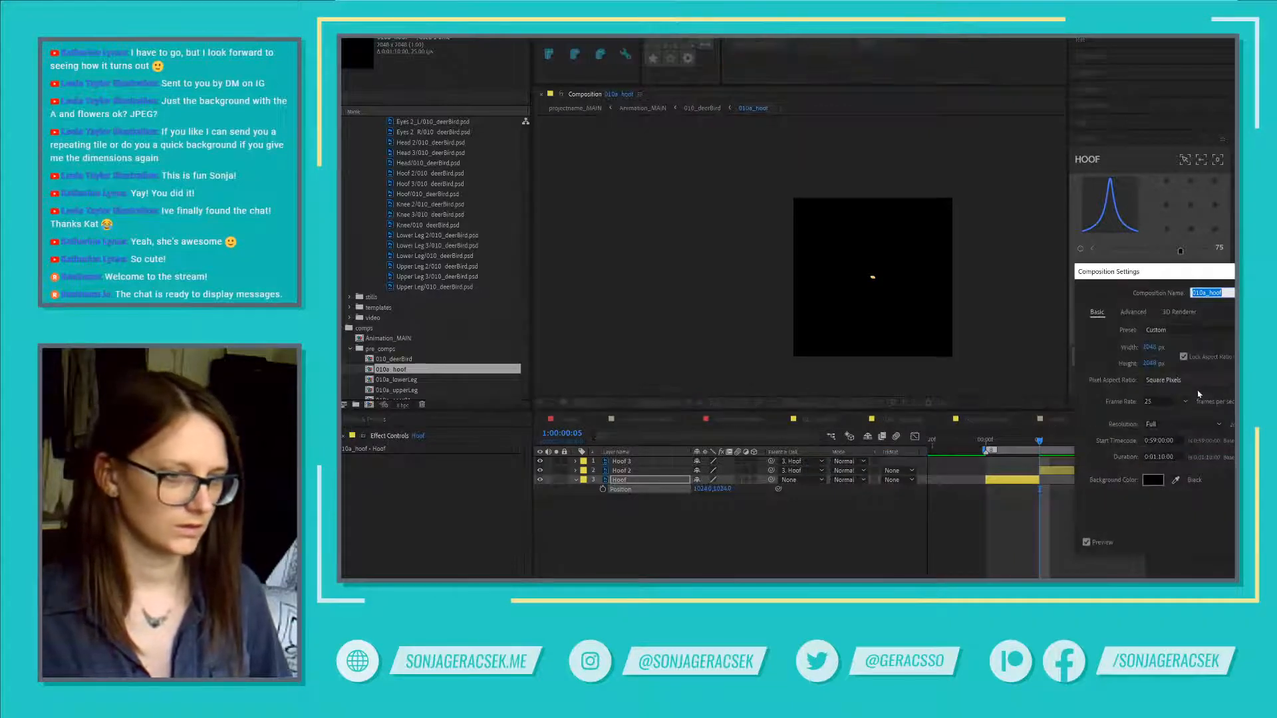
{"action": "left_click", "coordinate": [1168, 347]}
{"action": "left_click", "coordinate": [1168, 348]}
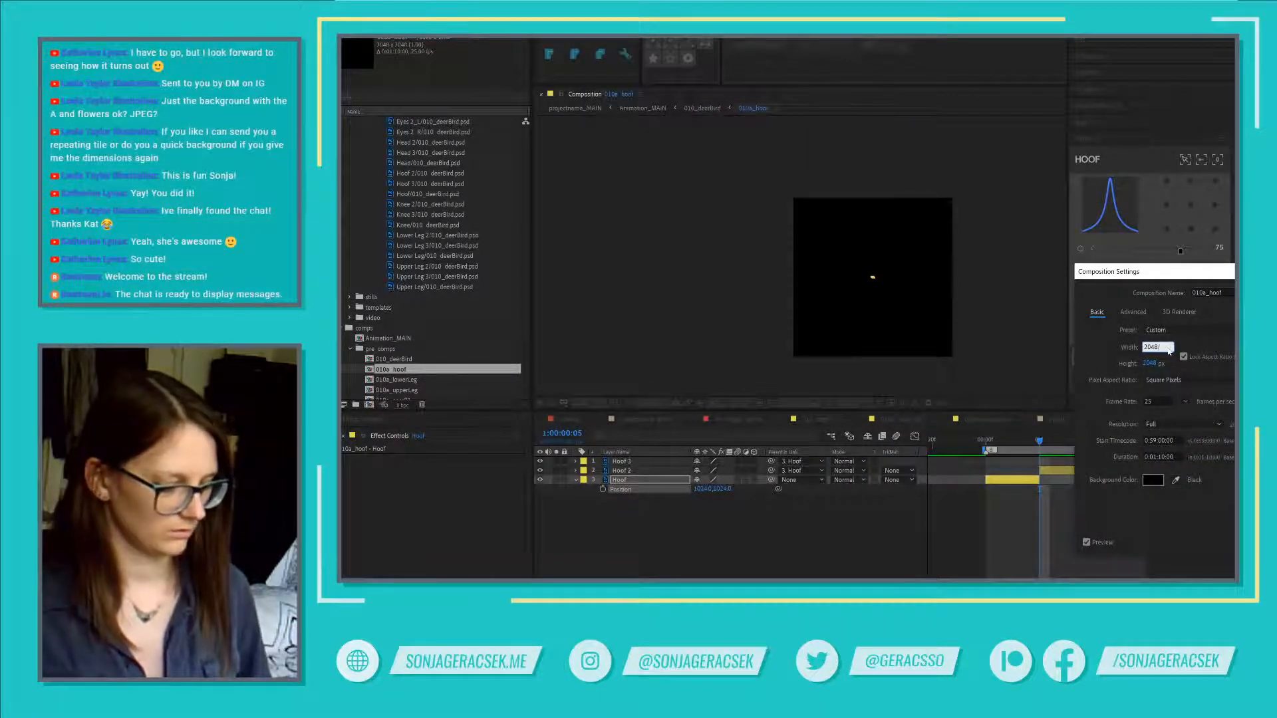
{"action": "type", "text": "/4"}
{"action": "key", "text": "Tab"}
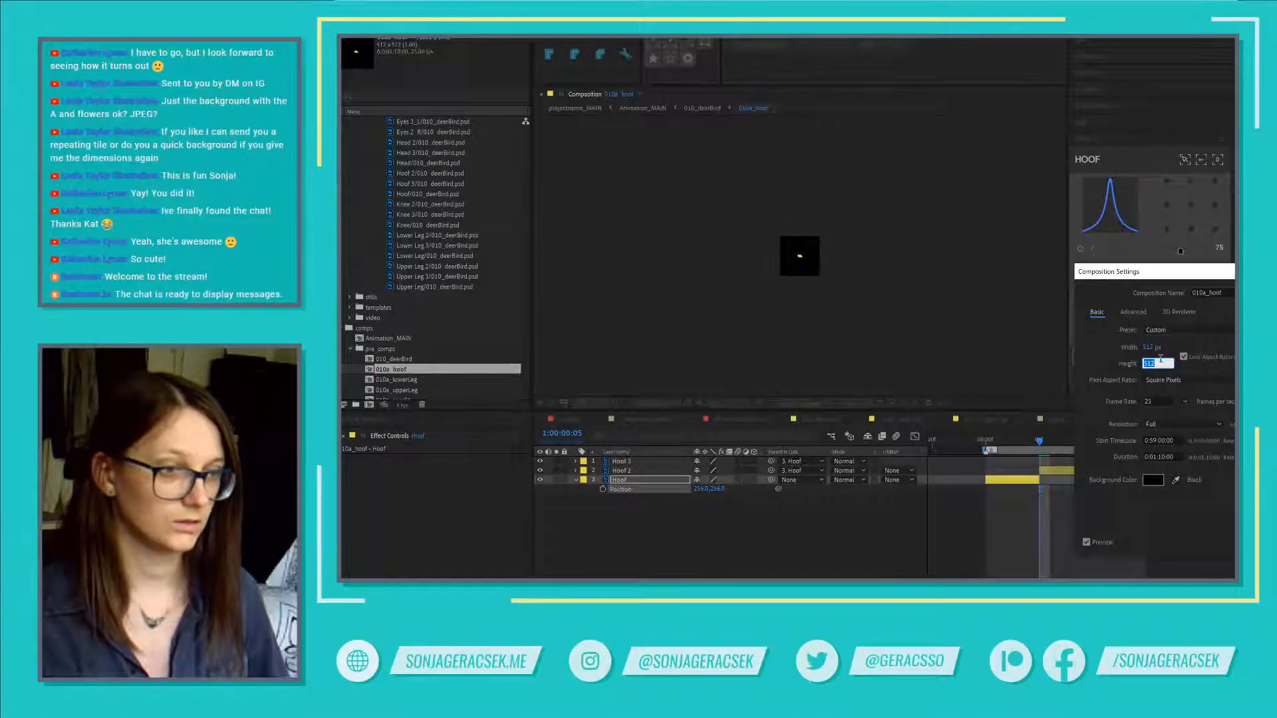
{"action": "left_click", "coordinate": [1153, 346]}
{"action": "type", "text": "304"}
{"action": "key", "text": "Tab"}
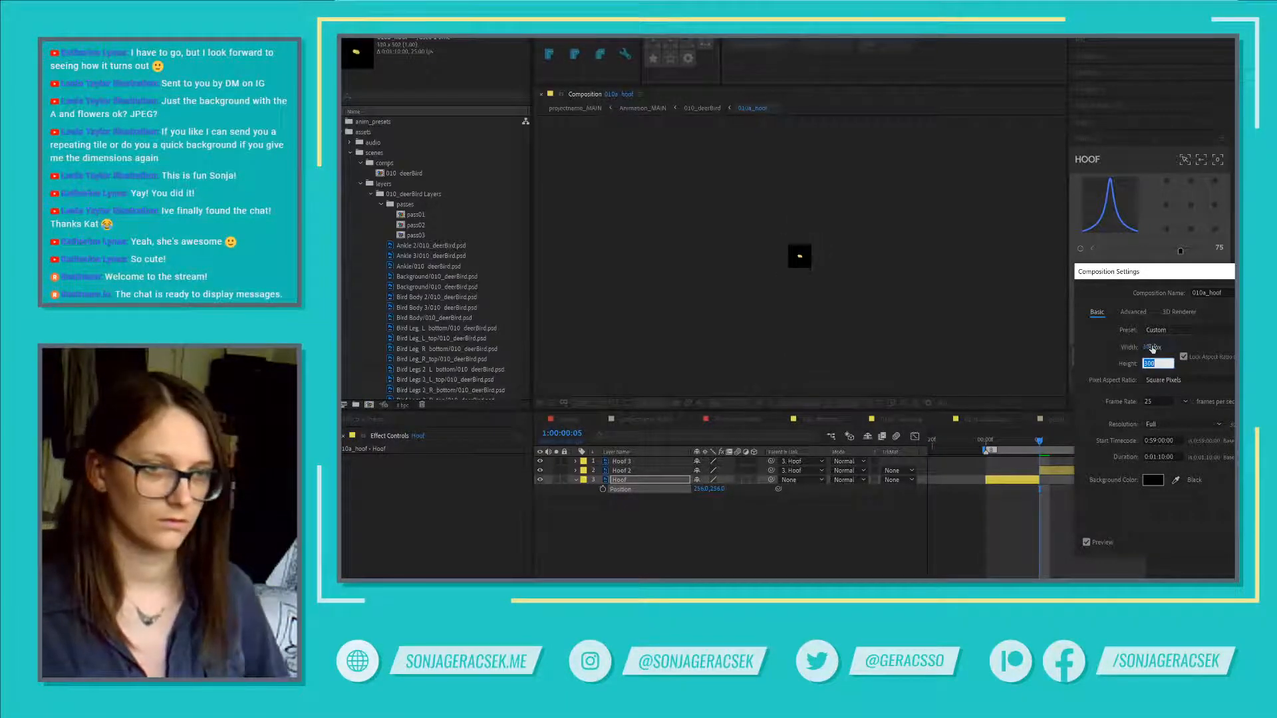
{"action": "left_click", "coordinate": [1151, 347]}
{"action": "type", "text": "200"}
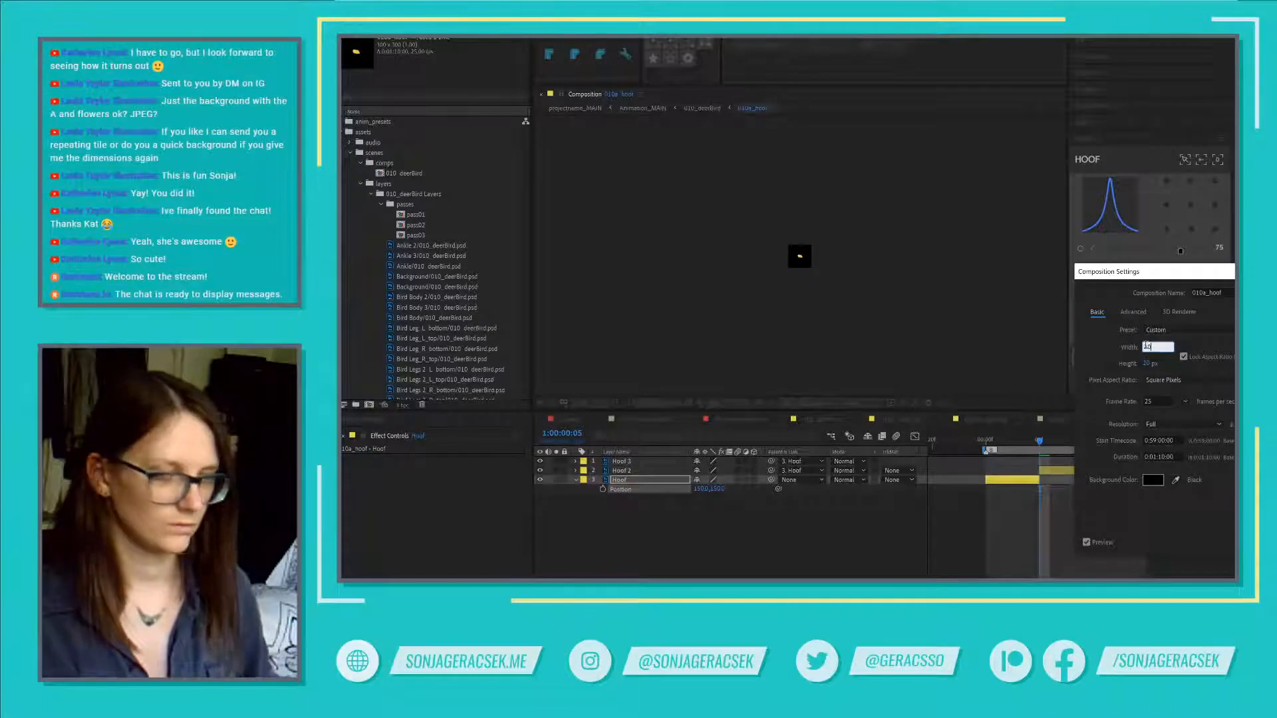
{"action": "key", "text": "Tab"}
{"action": "key", "text": "Return"}
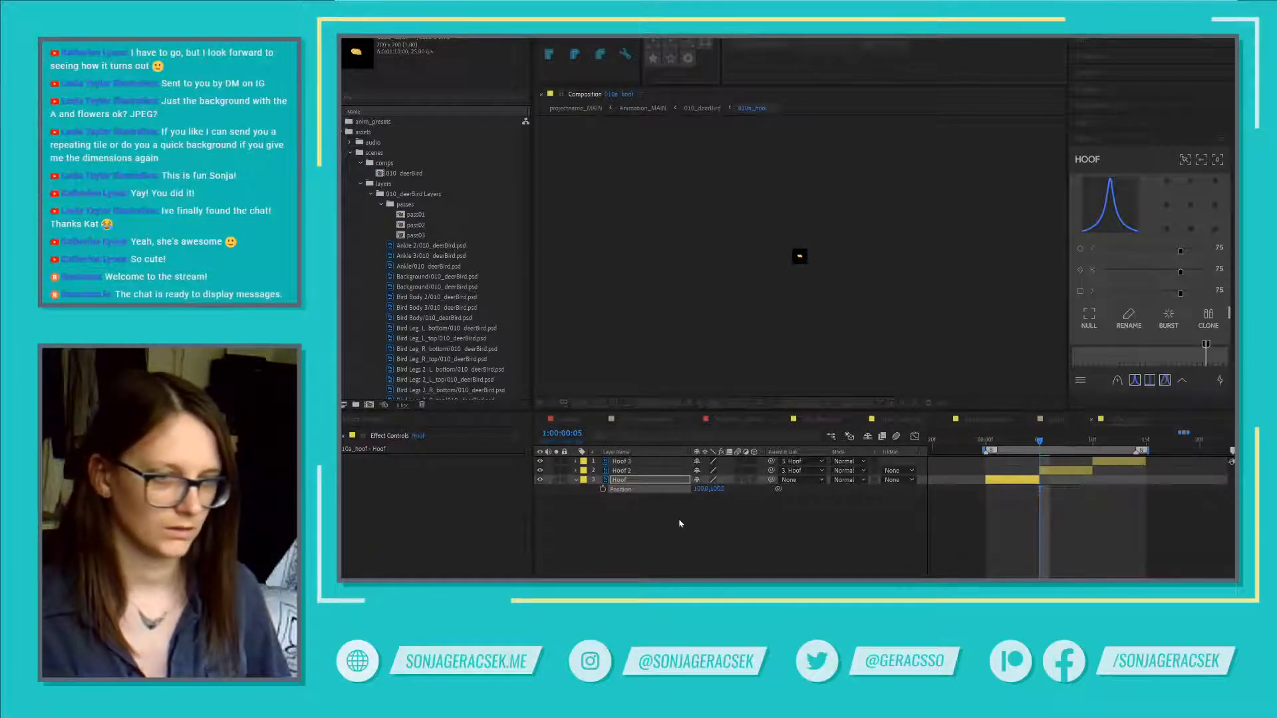
Step: In 010_deerBird, move the 010a_hoof layer's anchor point to the ankle joint of the raised leg
{"action": "left_click", "coordinate": [824, 420]}
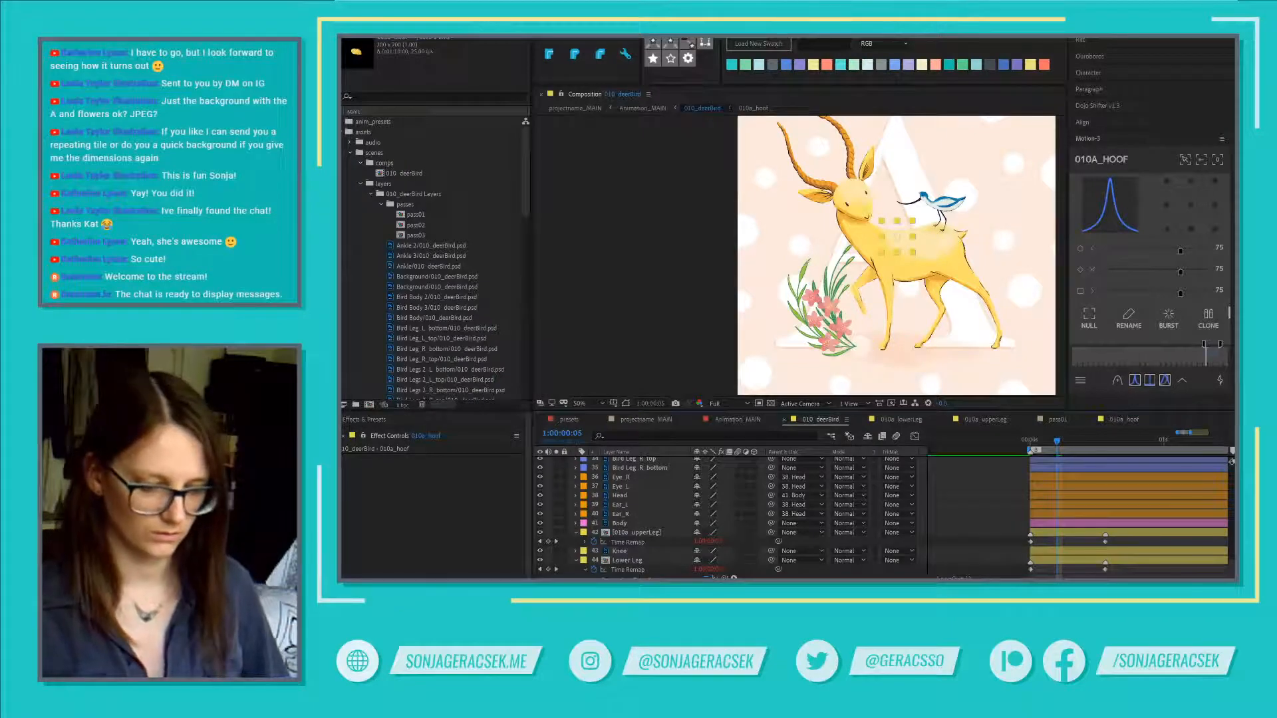
{"action": "key", "text": "ctrl+v"}
{"action": "scroll", "coordinate": [880, 326], "scroll_direction": "up", "scroll_amount": 3}
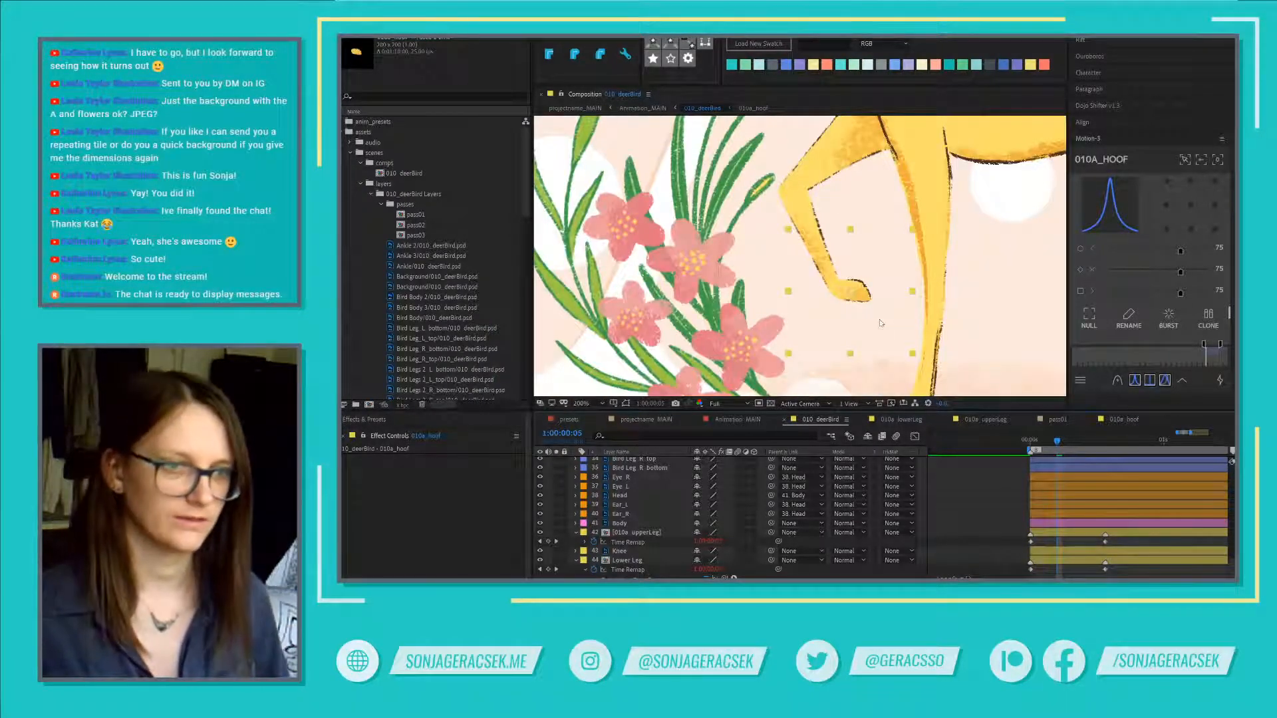
{"action": "scroll", "coordinate": [879, 322], "scroll_direction": "down", "scroll_amount": 1}
{"action": "scroll", "coordinate": [879, 322], "scroll_direction": "up", "scroll_amount": 1}
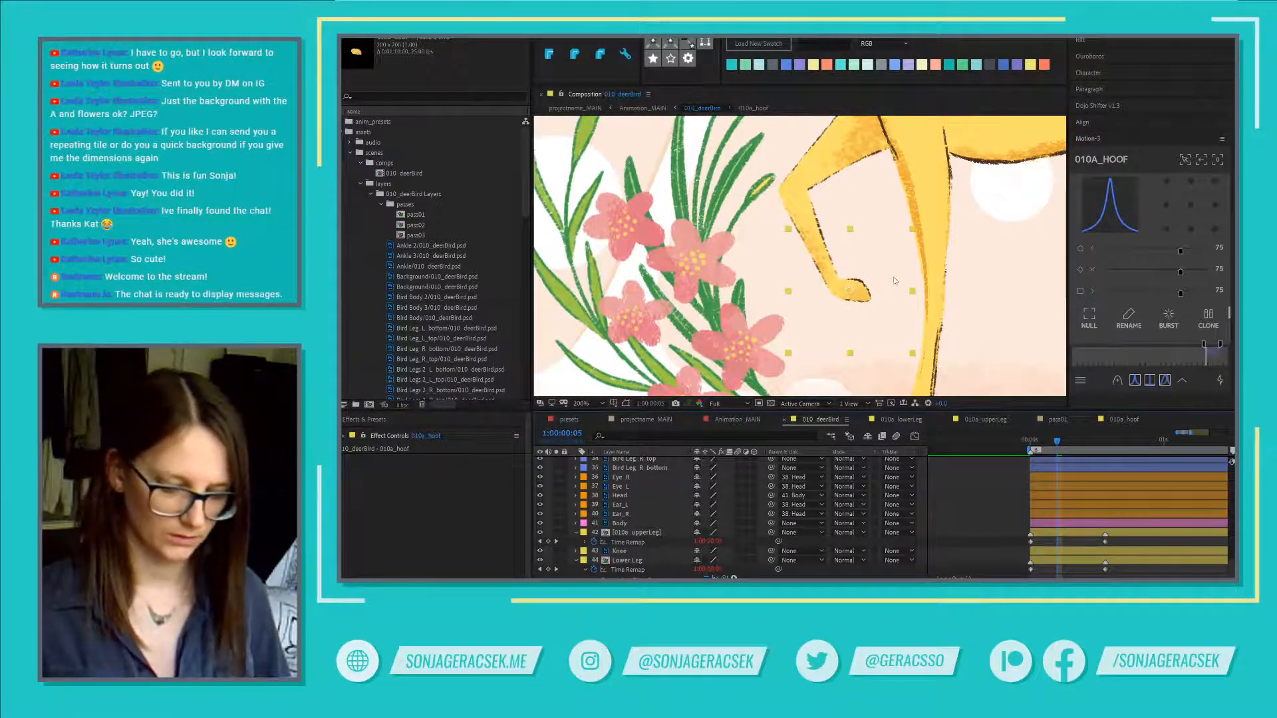
{"action": "key", "text": "y"}
{"action": "left_click_drag", "start_coordinate": [849, 291], "coordinate": [836, 290]}
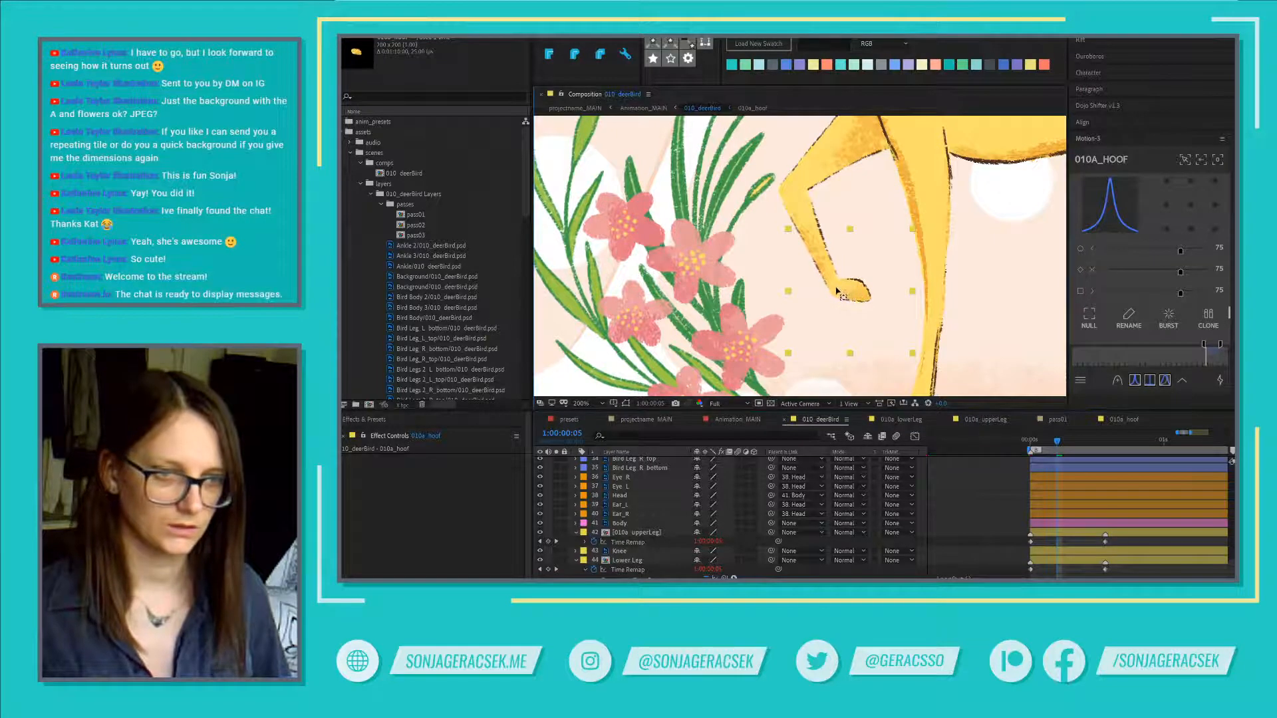
{"action": "key", "text": "v"}
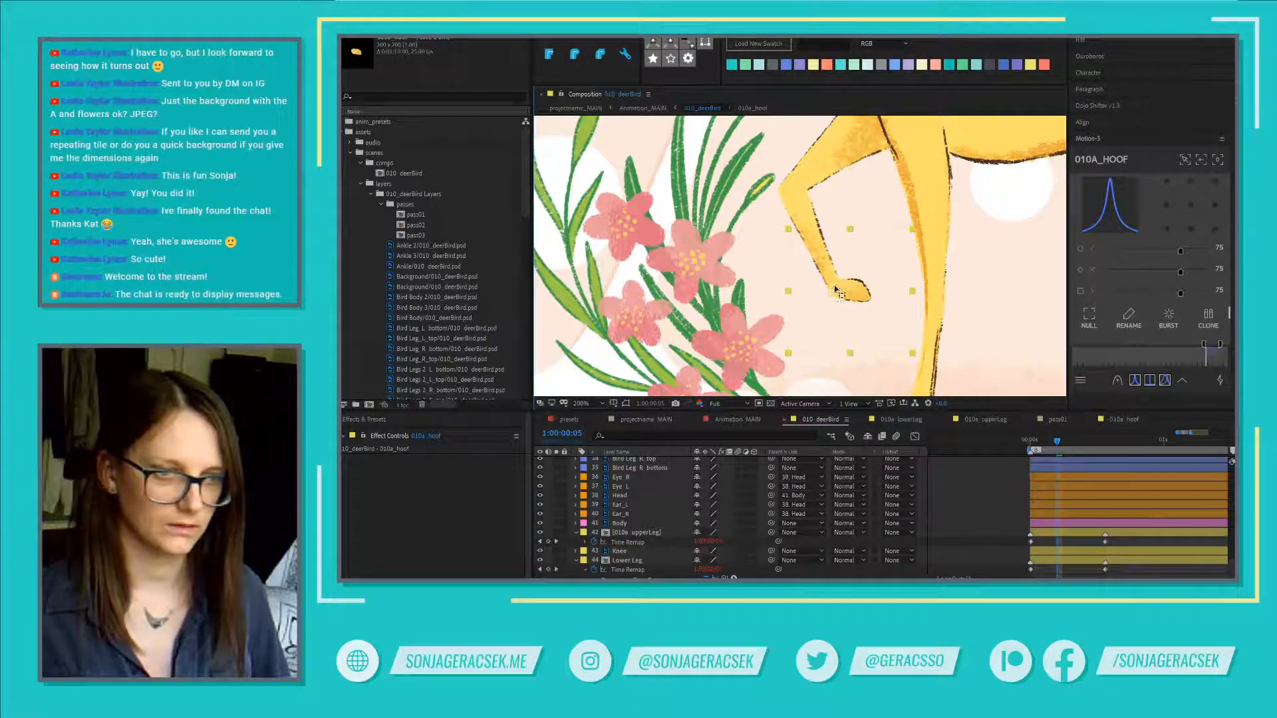
Step: Delete the duplicate Ankle 2 and Ankle 3 layers from 010_deerBird, keeping the original Ankle layer
{"action": "key", "text": "ctrl+Down"}
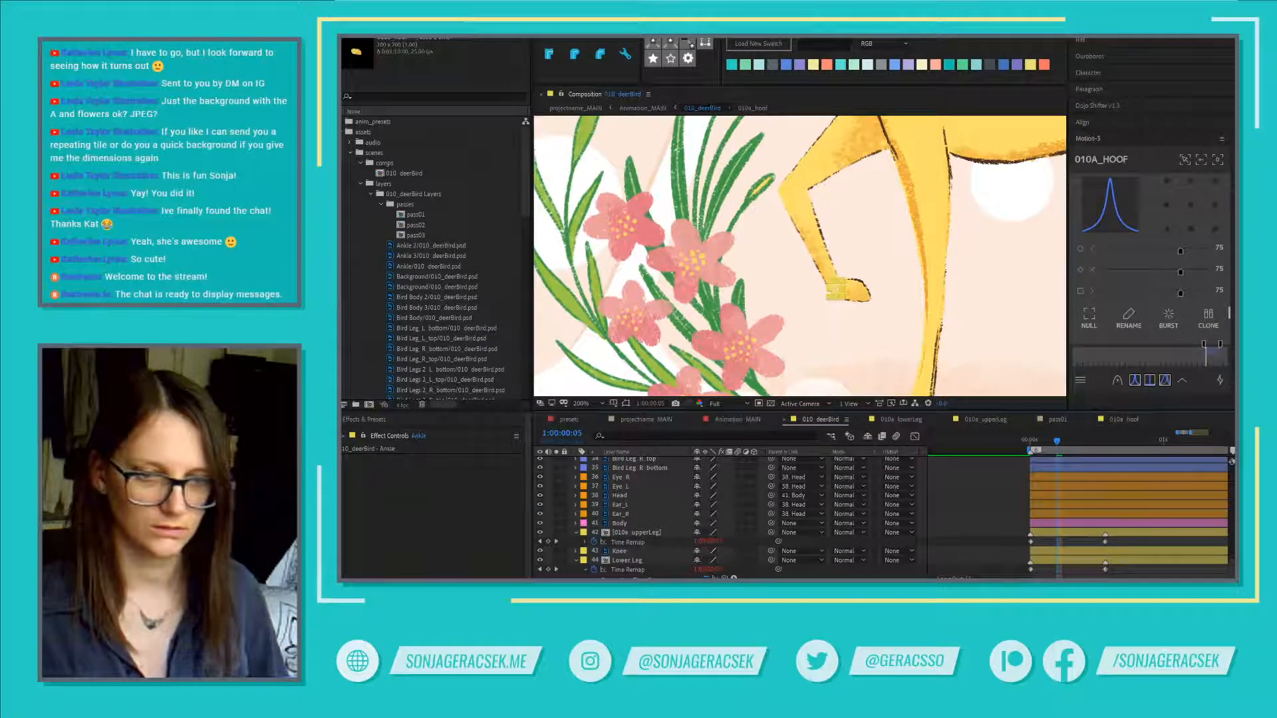
{"action": "scroll", "coordinate": [645, 546], "scroll_direction": "up", "scroll_amount": 3}
{"action": "left_click", "coordinate": [632, 487]}
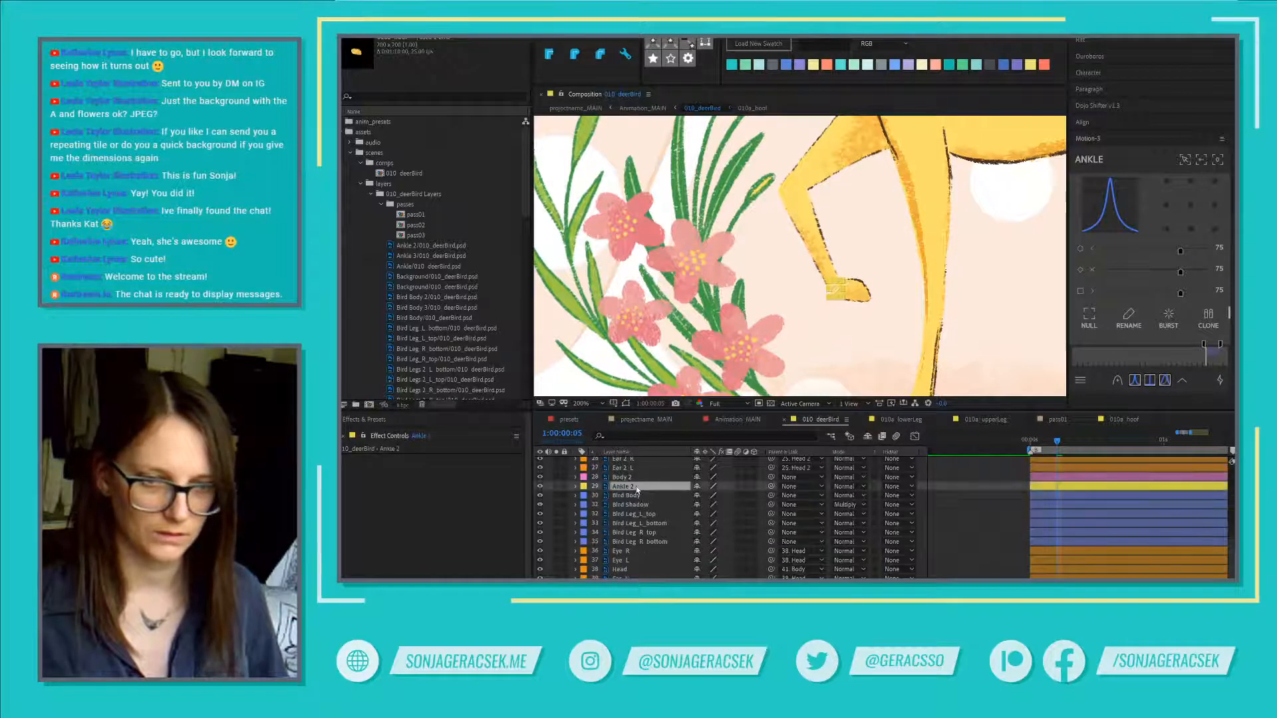
{"action": "scroll", "coordinate": [645, 493], "scroll_direction": "up", "scroll_amount": 2}
{"action": "scroll", "coordinate": [655, 502], "scroll_direction": "up", "scroll_amount": 4}
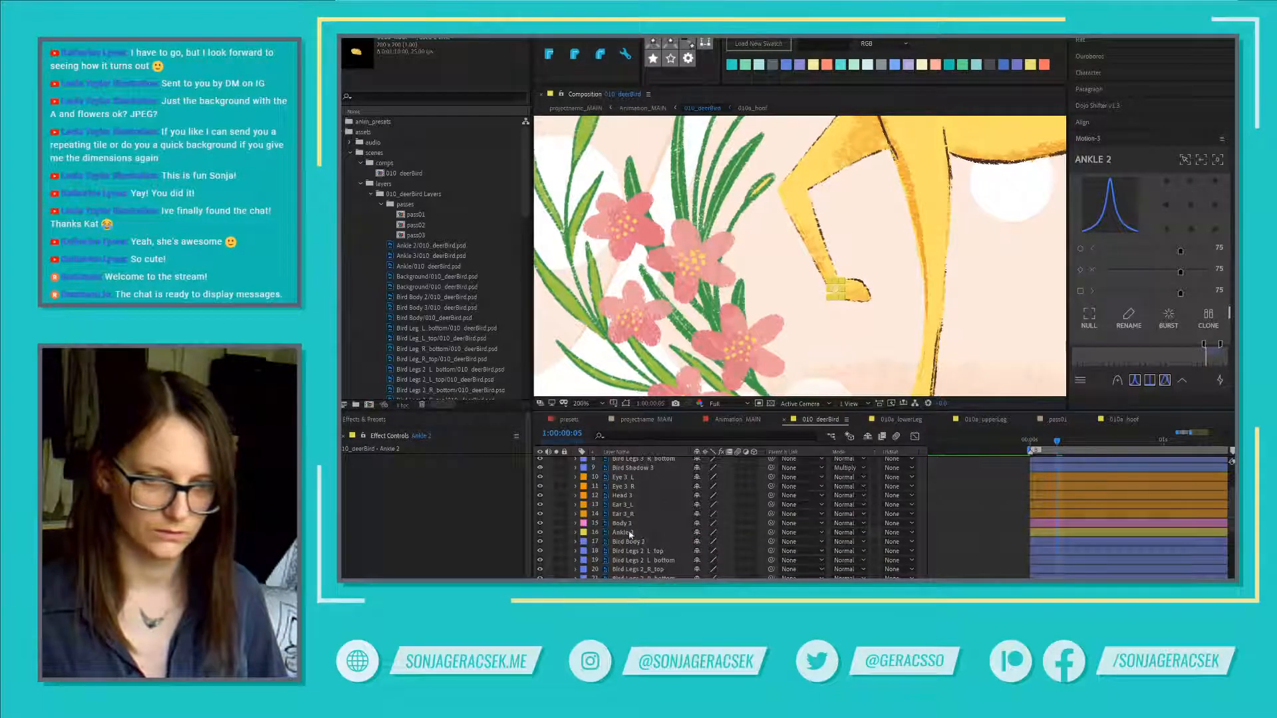
{"action": "left_click", "coordinate": [630, 533]}
{"action": "key", "text": "Delete"}
{"action": "scroll", "coordinate": [677, 556], "scroll_direction": "down", "scroll_amount": 4}
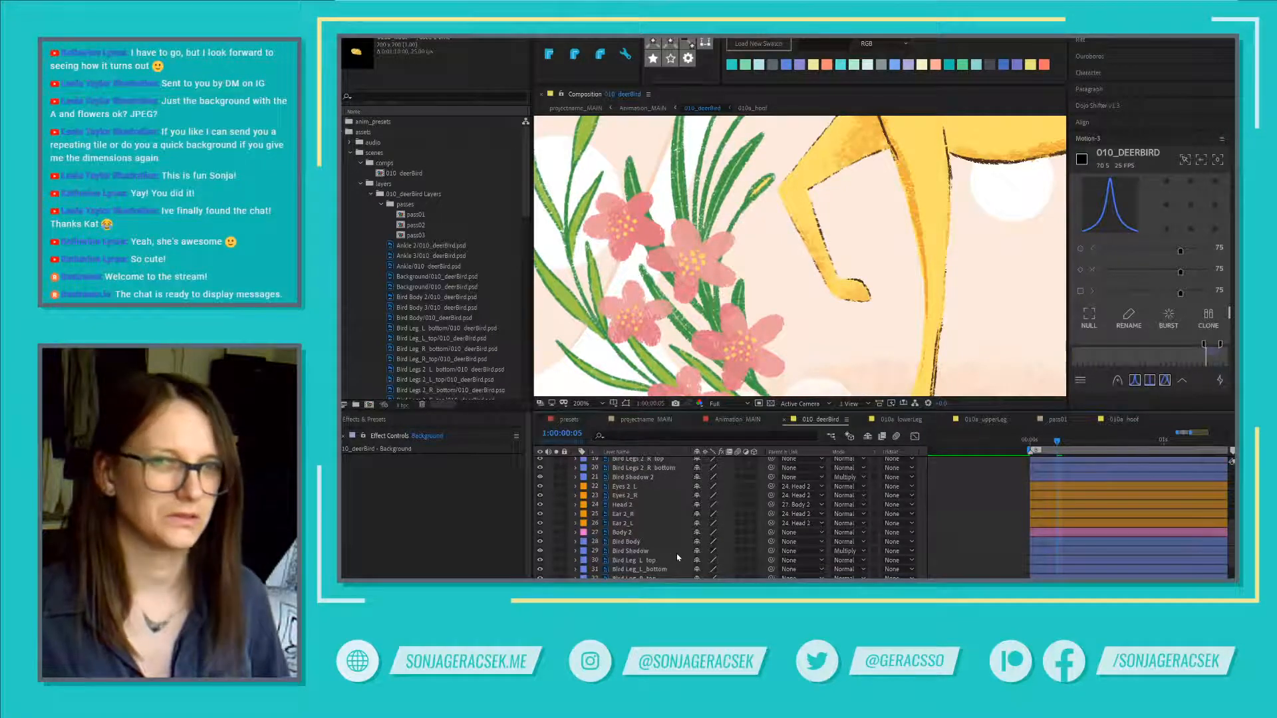
Step: Copy Lower Leg's looping Time Remap keyframes onto the 010a_hoof layer, starting at 1:00:00:00
{"action": "mouse_move", "coordinate": [1056, 443]}
{"action": "left_mouse_down"}
{"action": "mouse_move", "coordinate": [1074, 442]}
{"action": "mouse_move", "coordinate": [1045, 442]}
{"action": "mouse_move", "coordinate": [1098, 442]}
{"action": "mouse_move", "coordinate": [1072, 443]}
{"action": "left_mouse_up"}
{"action": "scroll", "coordinate": [1084, 515], "scroll_direction": "down", "scroll_amount": 4}
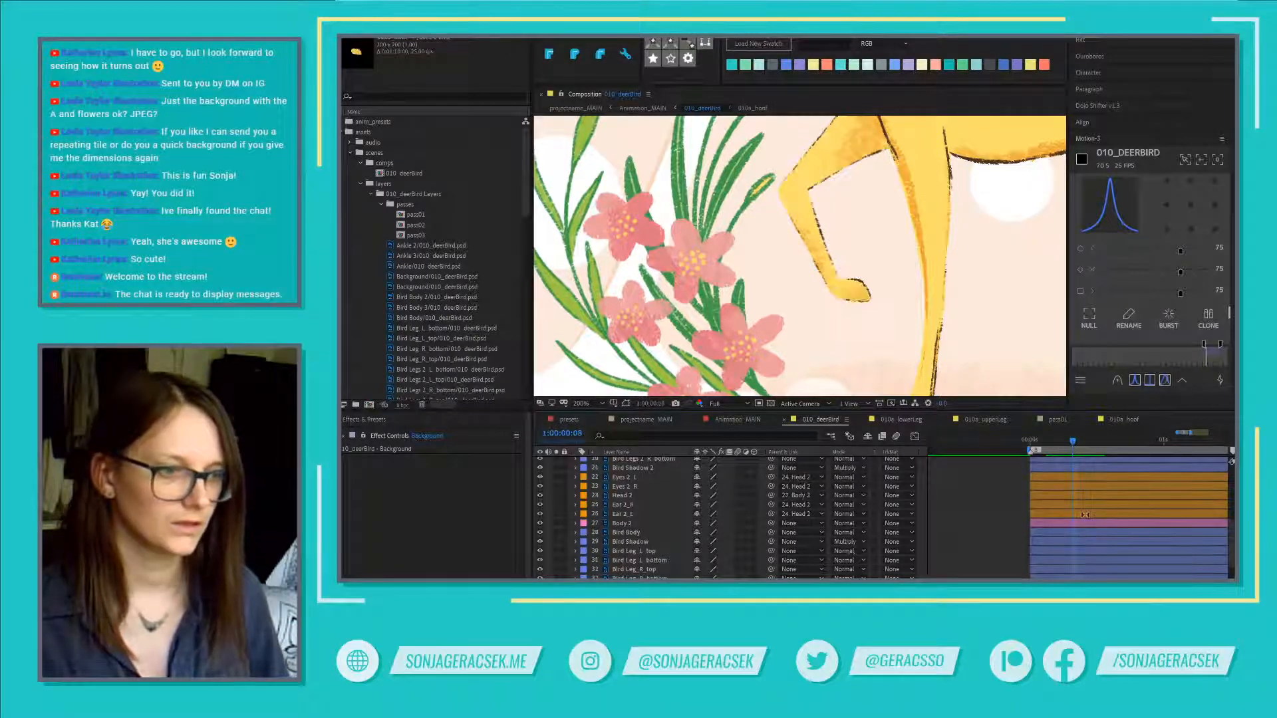
{"action": "scroll", "coordinate": [1084, 514], "scroll_direction": "down", "scroll_amount": 1}
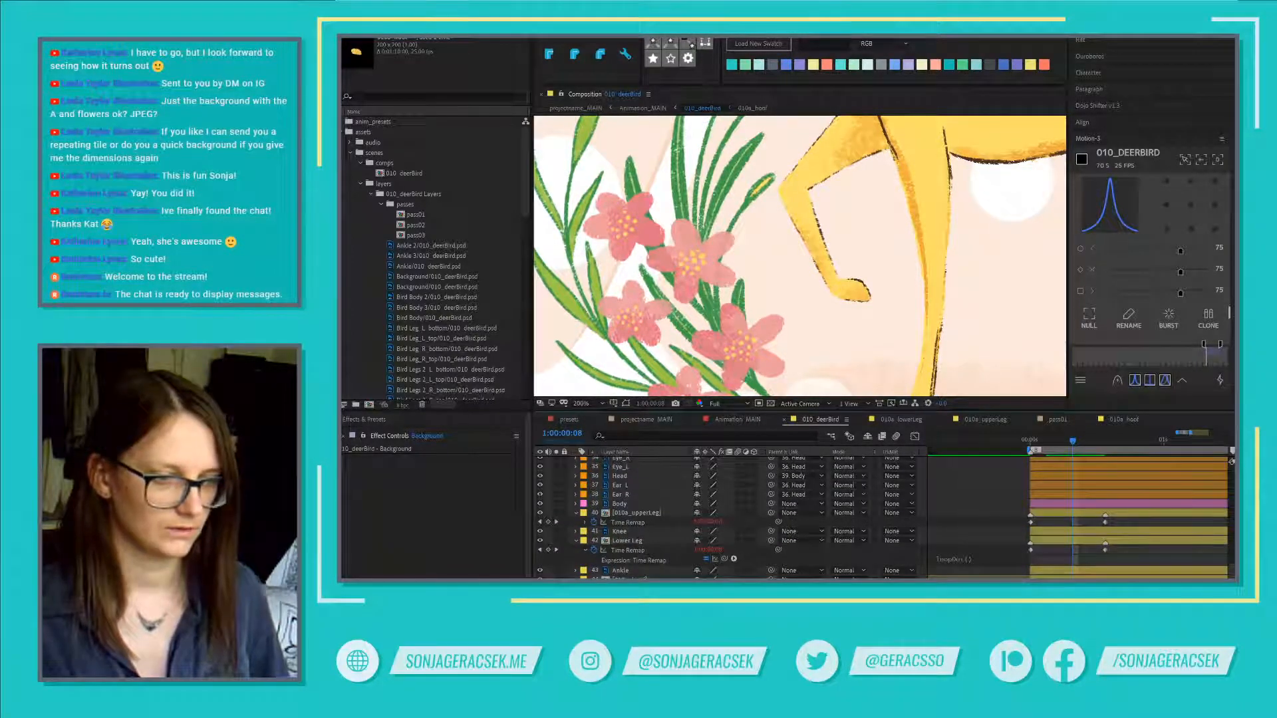
{"action": "left_click", "coordinate": [1091, 576]}
{"action": "key", "text": "k"}
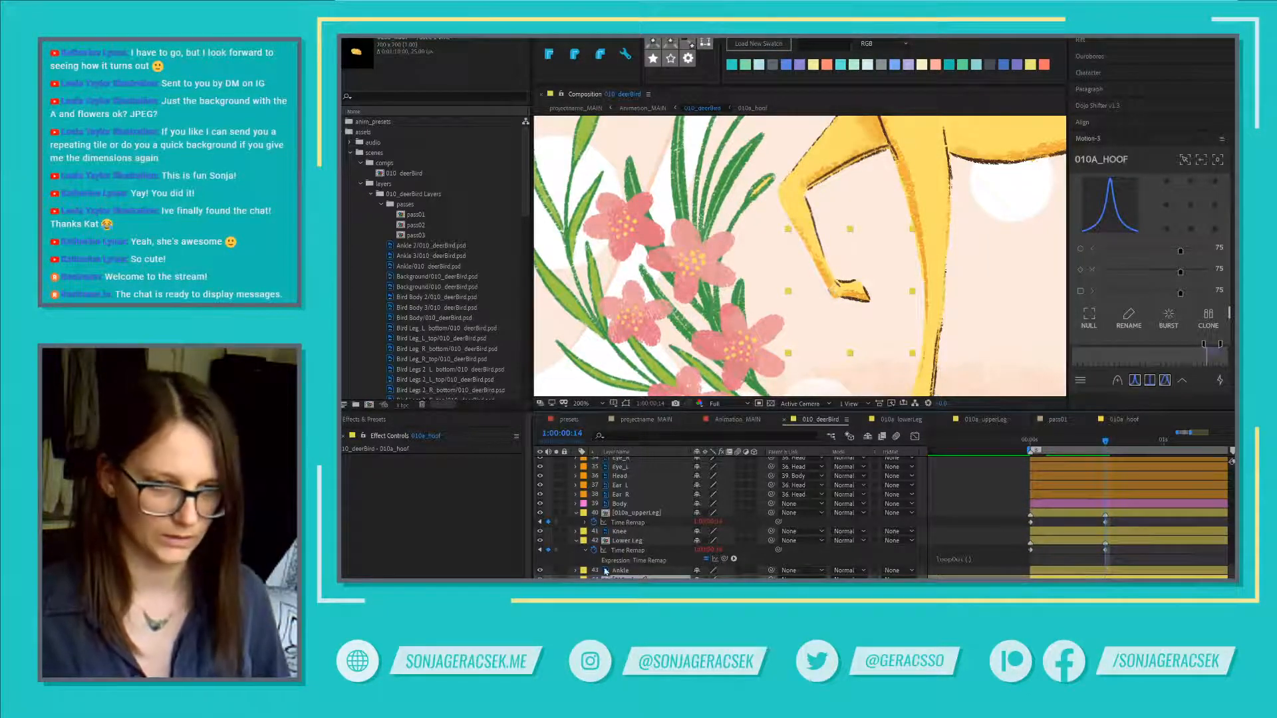
{"action": "left_click", "coordinate": [626, 540]}
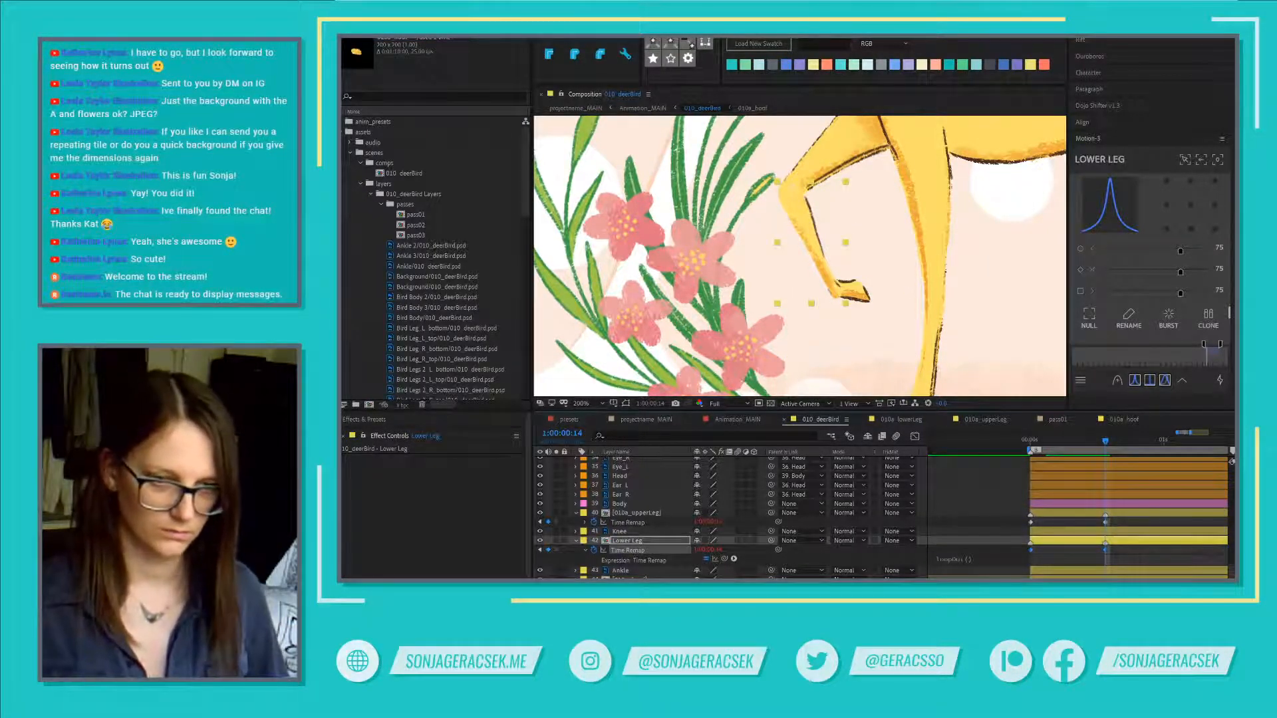
{"action": "left_click", "coordinate": [672, 576]}
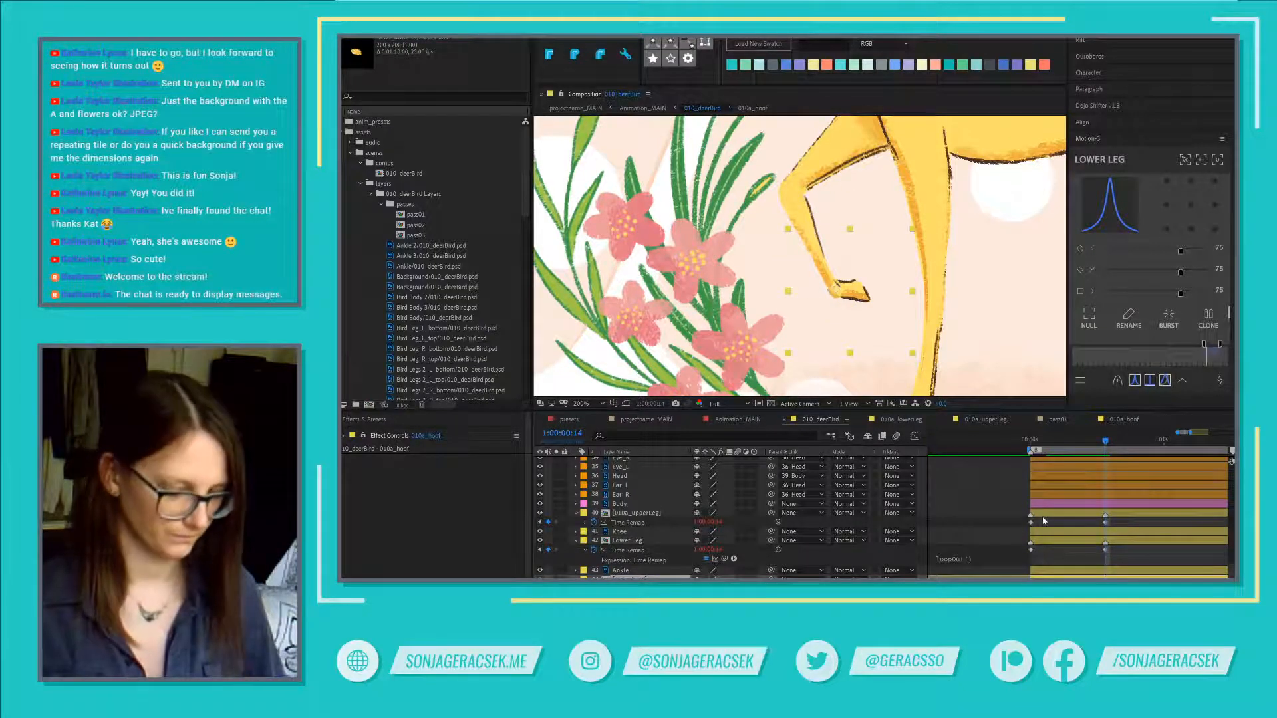
{"action": "key", "text": "Home"}
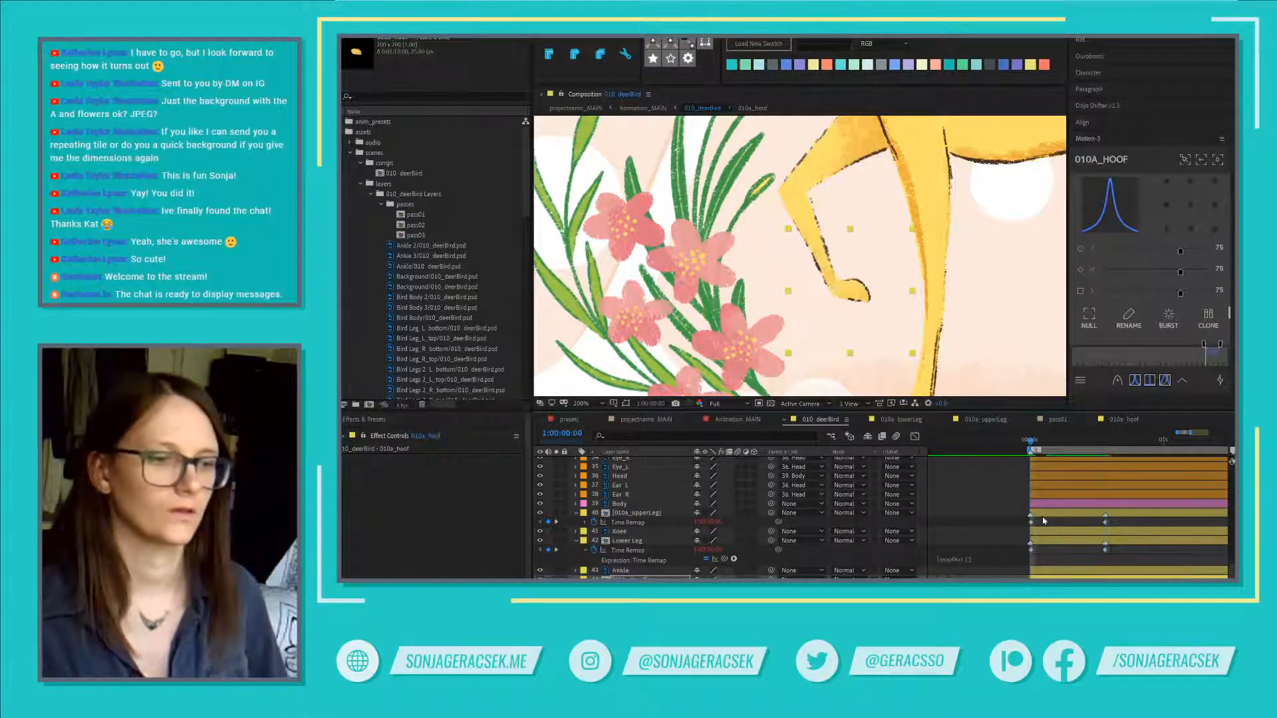
Step: Parent Knee and 010a_hoof to Lower Leg, Ankle to 010a_hoof, and Lower Leg to 010a_upperLeg
{"action": "left_click", "coordinate": [638, 541]}
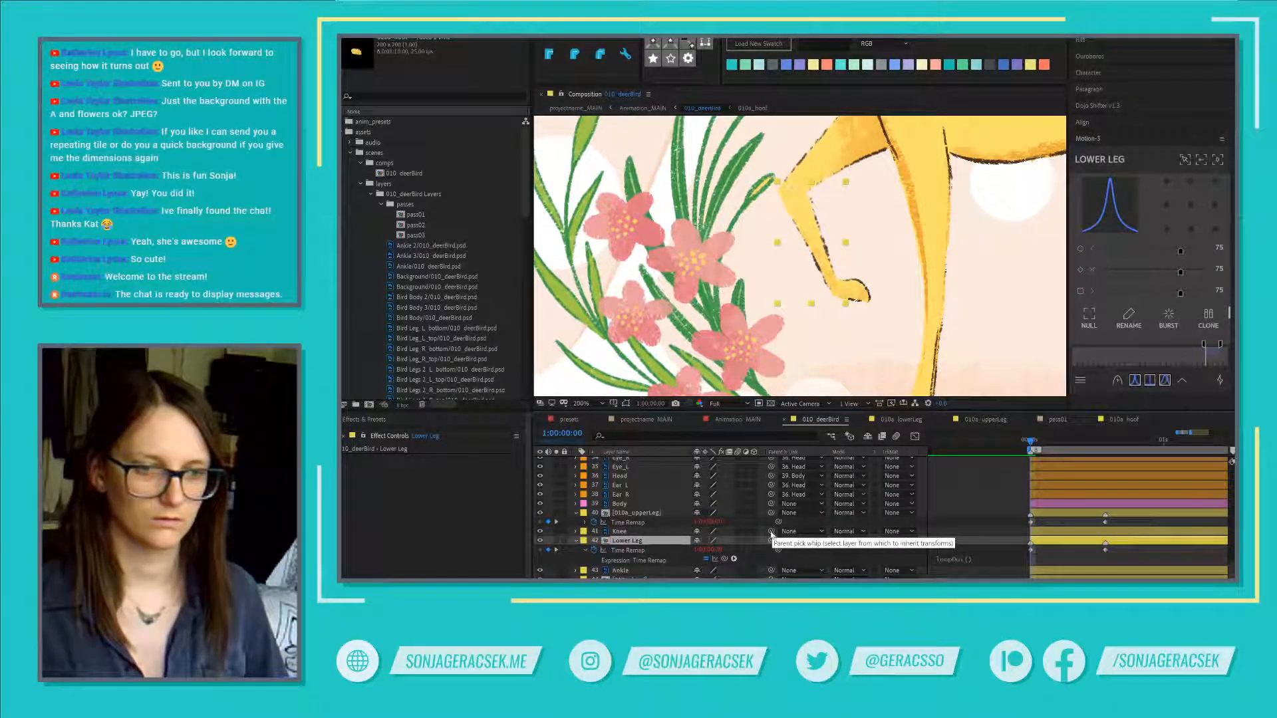
{"action": "left_click_drag", "start_coordinate": [772, 533], "coordinate": [628, 540]}
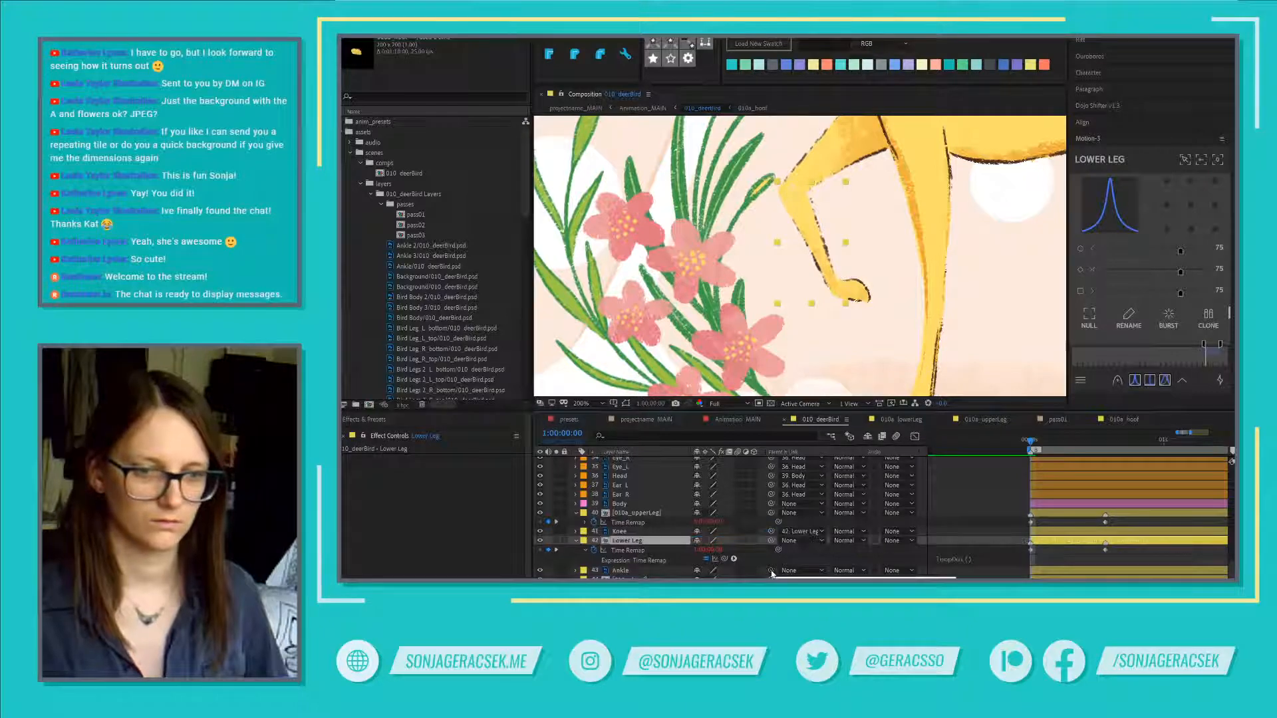
{"action": "left_click_drag", "start_coordinate": [771, 573], "coordinate": [622, 578]}
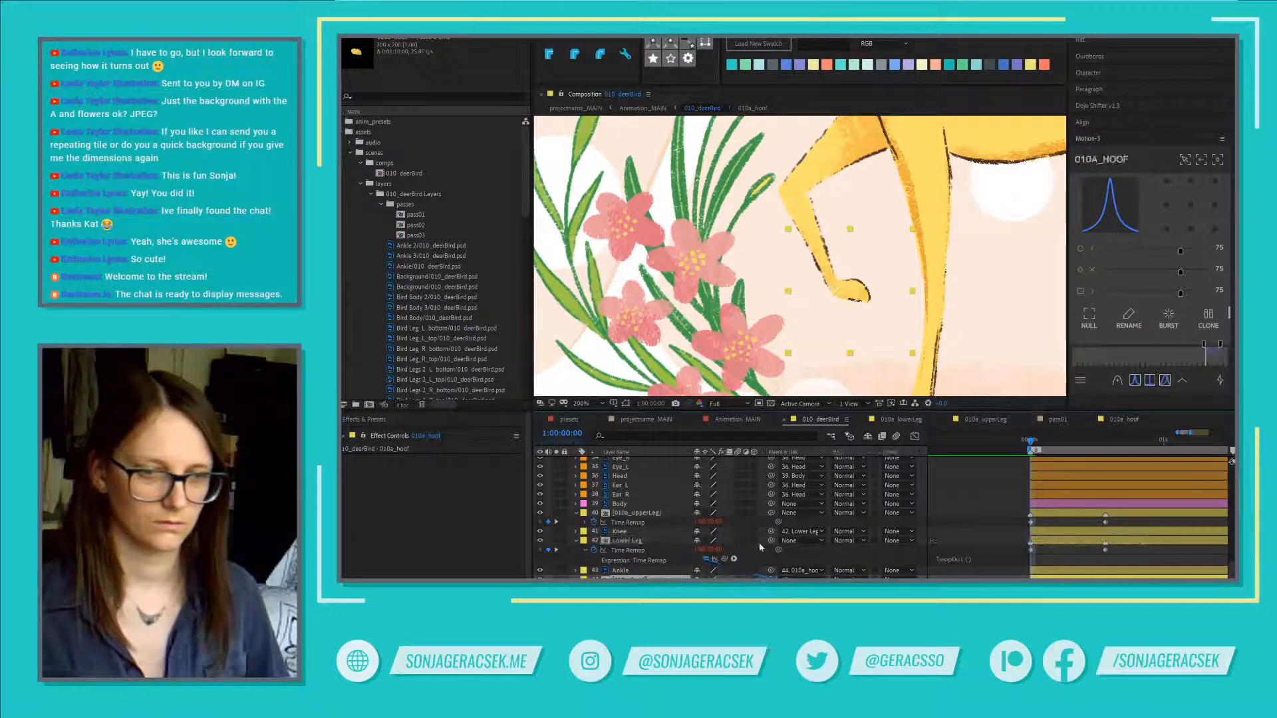
{"action": "left_click_drag", "start_coordinate": [772, 542], "coordinate": [653, 514]}
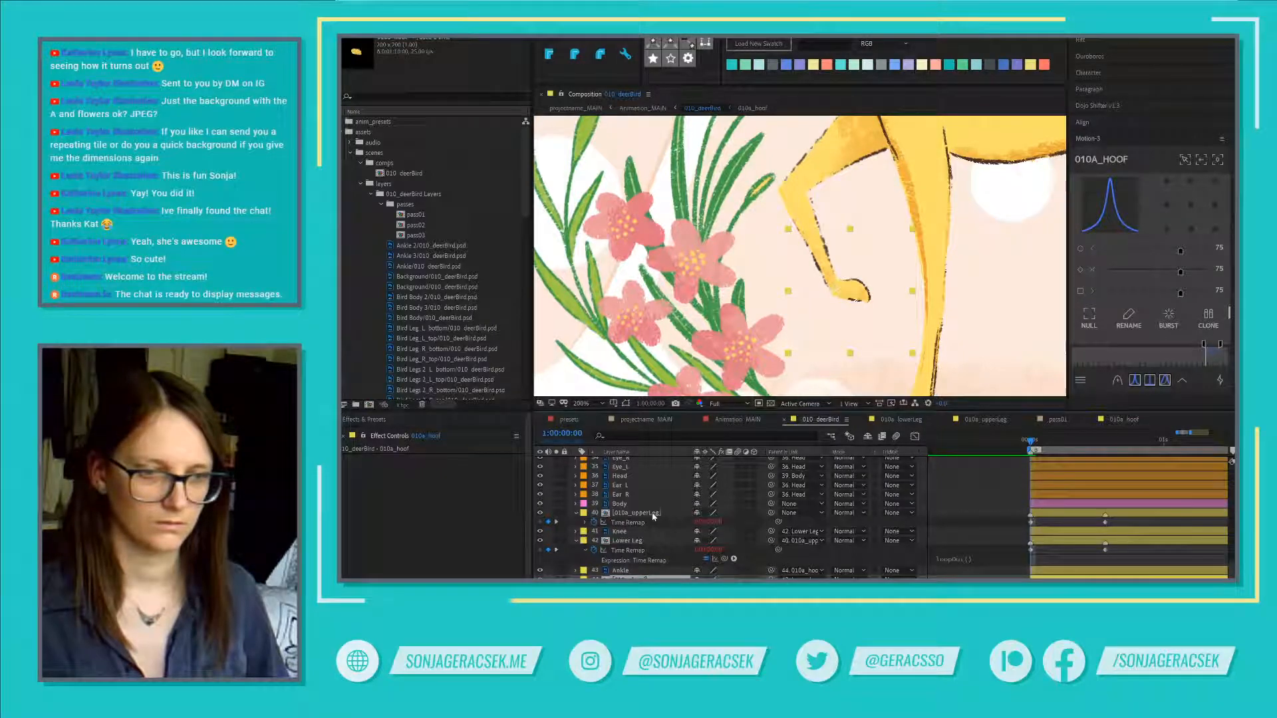
{"action": "left_click", "coordinate": [652, 514]}
{"action": "scroll", "coordinate": [886, 277], "scroll_direction": "down", "scroll_amount": 2}
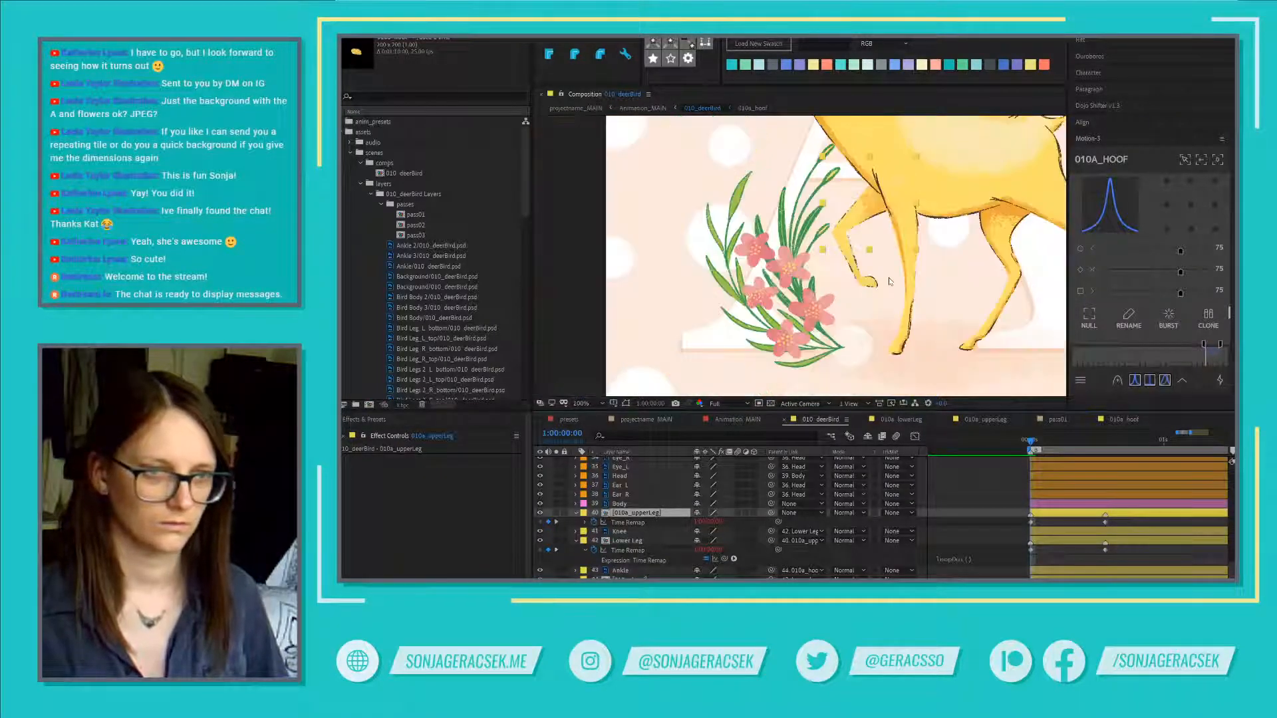
Step: Move the Ankle and 010a_hoof layers above Knee, directly beneath 010a_upperLeg in the layer order
{"action": "left_click_drag", "start_coordinate": [1034, 444], "coordinate": [1097, 450]}
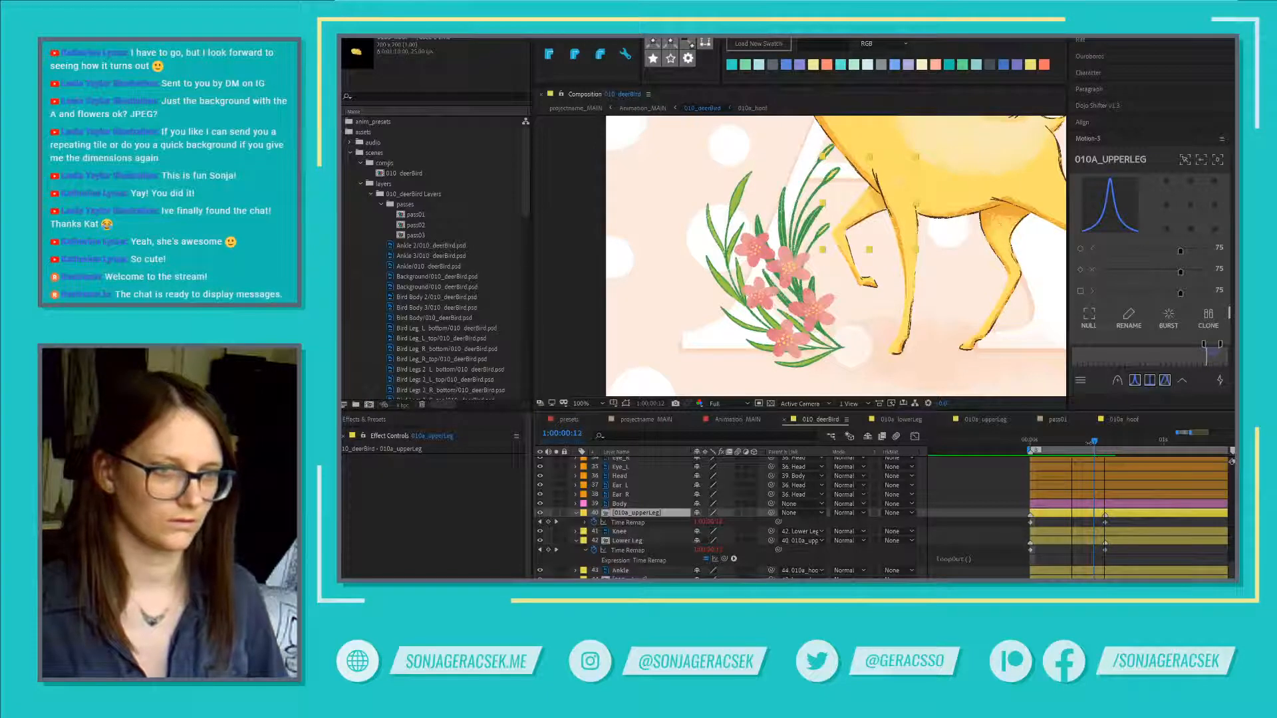
{"action": "scroll", "coordinate": [864, 283], "scroll_direction": "up", "scroll_amount": 2}
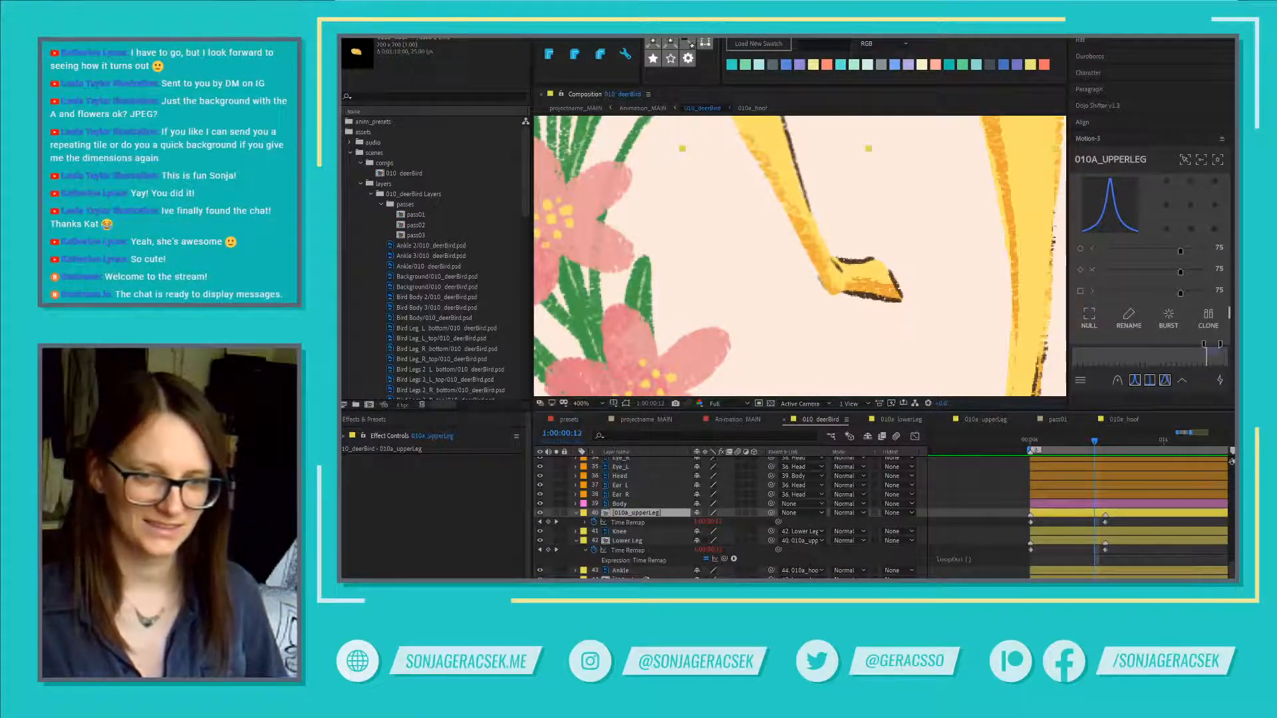
{"action": "left_click", "coordinate": [645, 577]}
{"action": "left_click", "coordinate": [652, 571], "text": "shift"}
{"action": "left_click_drag", "start_coordinate": [671, 574], "coordinate": [665, 531]}
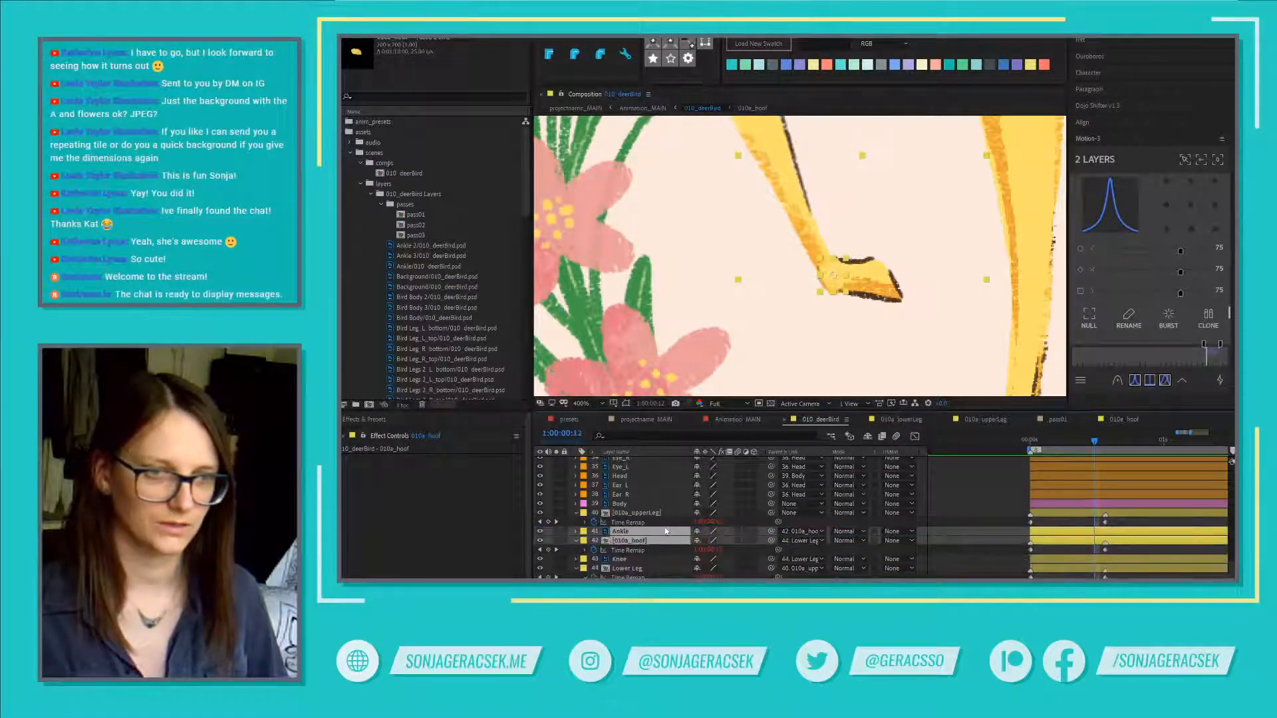
{"action": "left_click", "coordinate": [980, 552]}
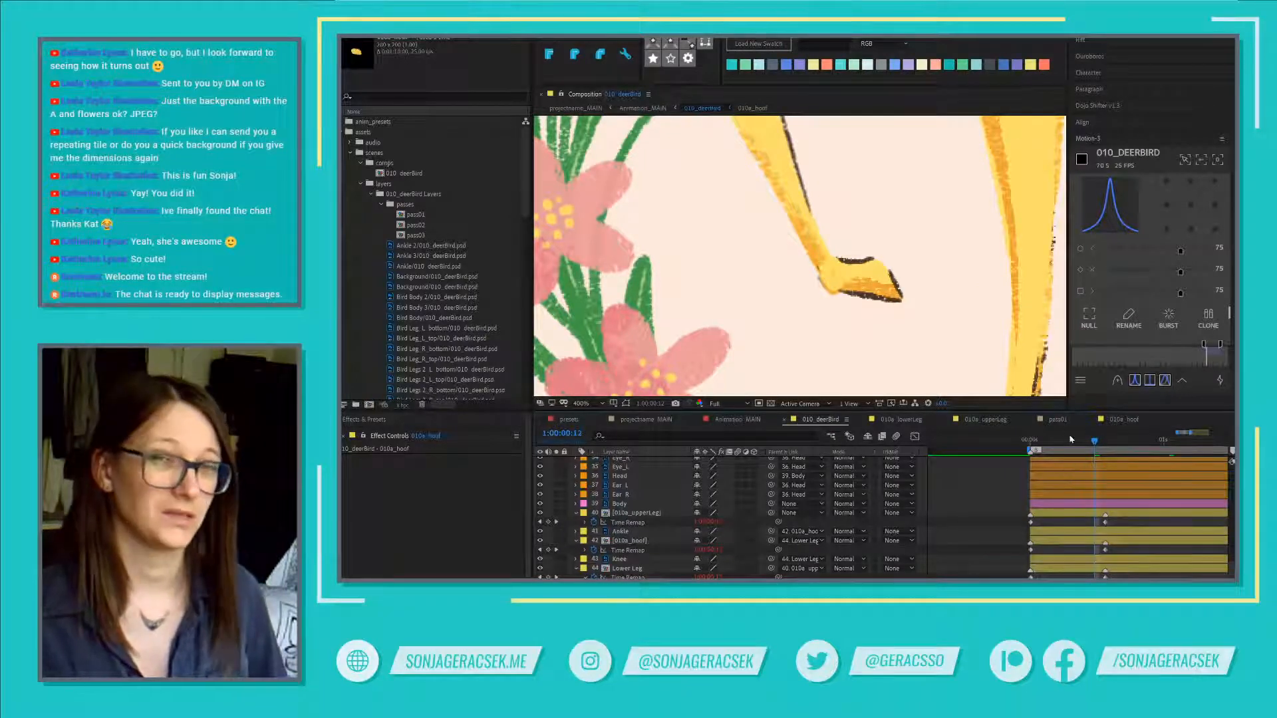
Step: Examine how the hoof meets the ankle across the looping frames, comparing it with 010a_hoof and pass01
{"action": "left_click_drag", "start_coordinate": [1042, 444], "coordinate": [1096, 447]}
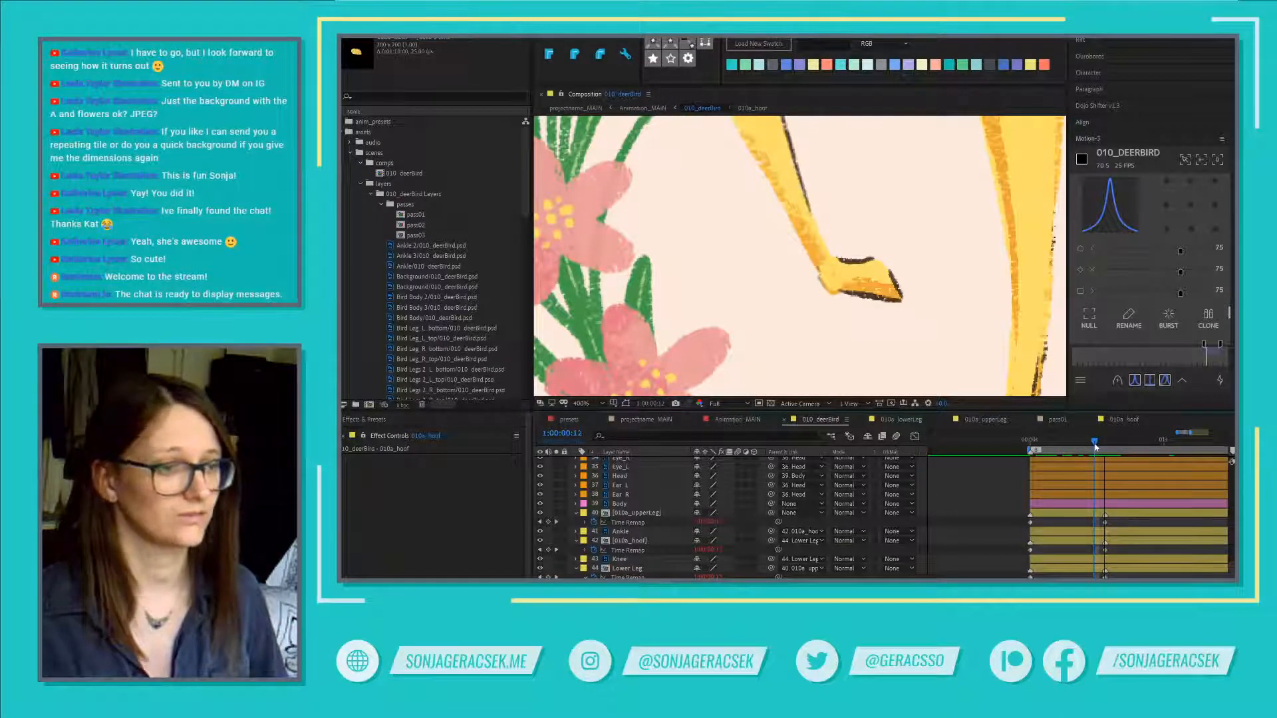
{"action": "left_click", "coordinate": [623, 531]}
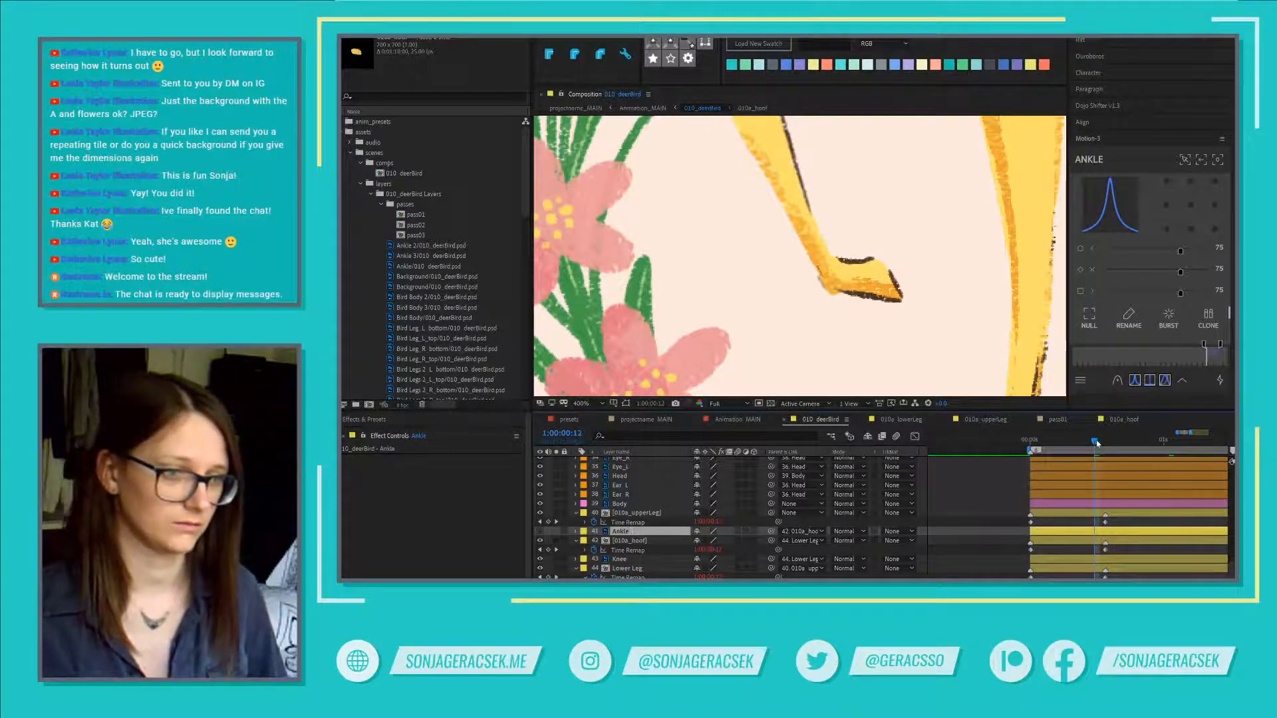
{"action": "mouse_move", "coordinate": [1094, 441]}
{"action": "left_mouse_down"}
{"action": "mouse_move", "coordinate": [1022, 440]}
{"action": "mouse_move", "coordinate": [1097, 439]}
{"action": "left_mouse_up"}
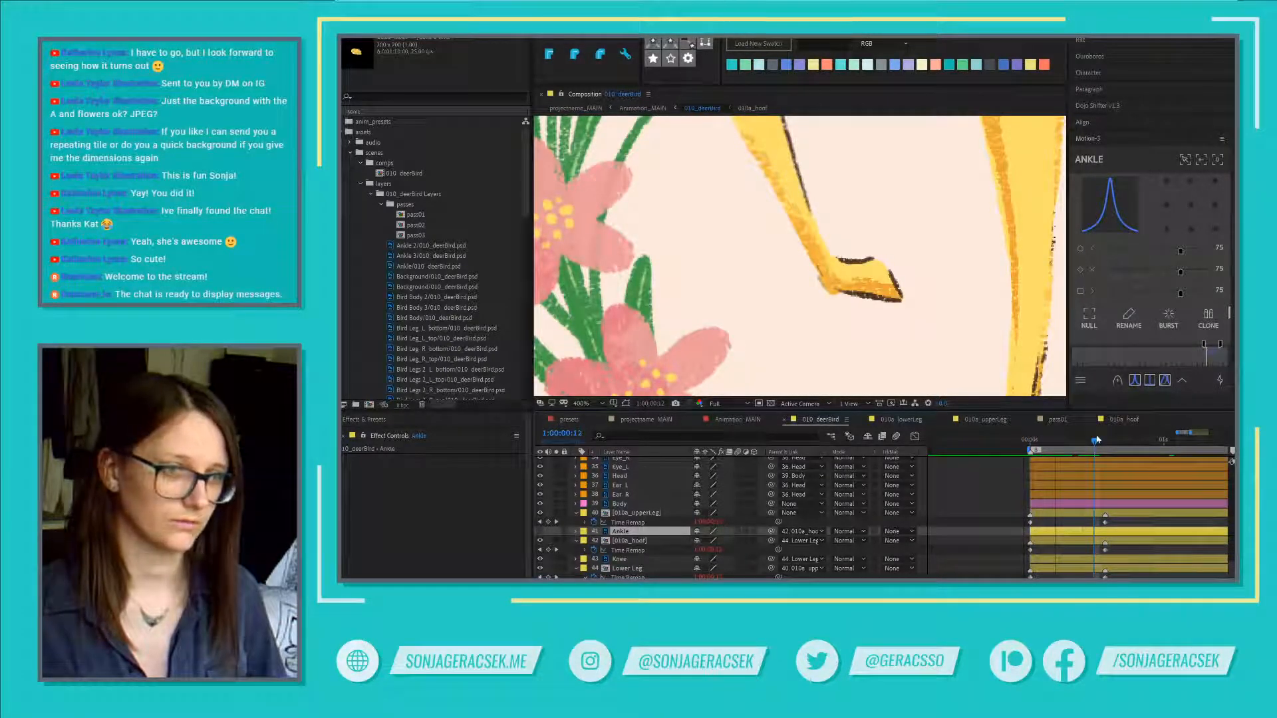
{"action": "double_click", "coordinate": [1087, 540]}
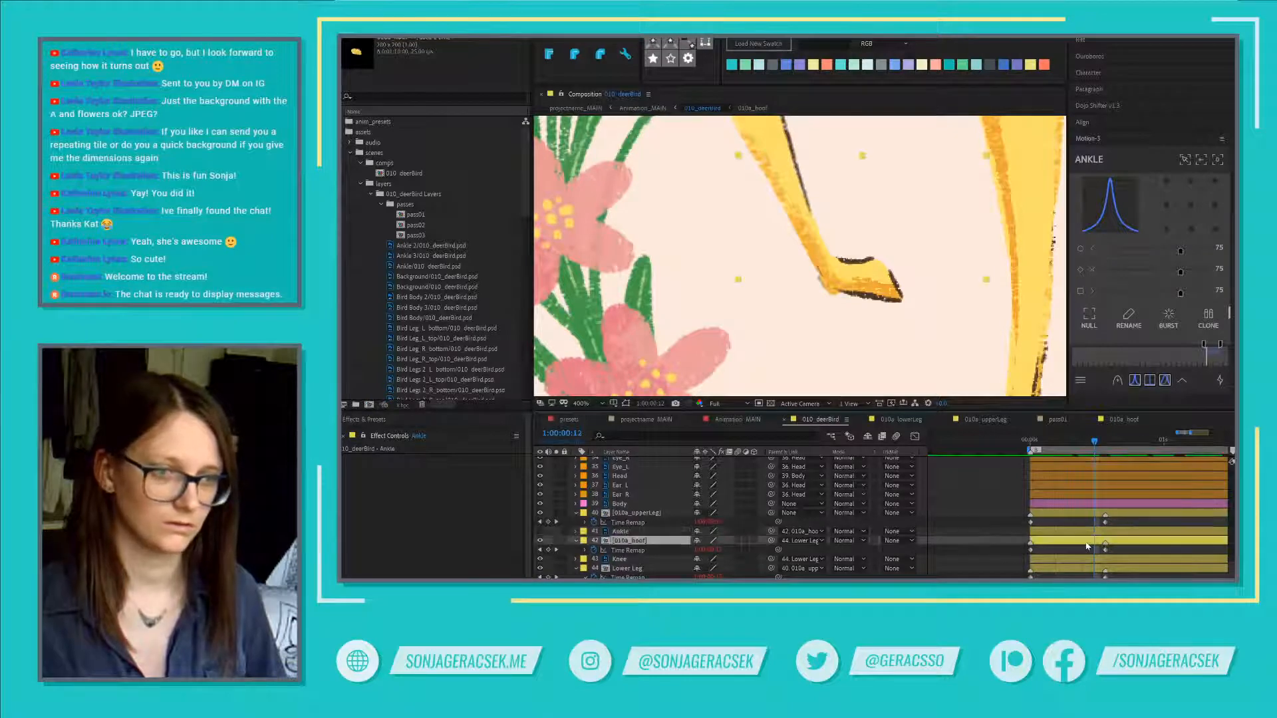
{"action": "scroll", "coordinate": [795, 269], "scroll_direction": "up", "scroll_amount": 6}
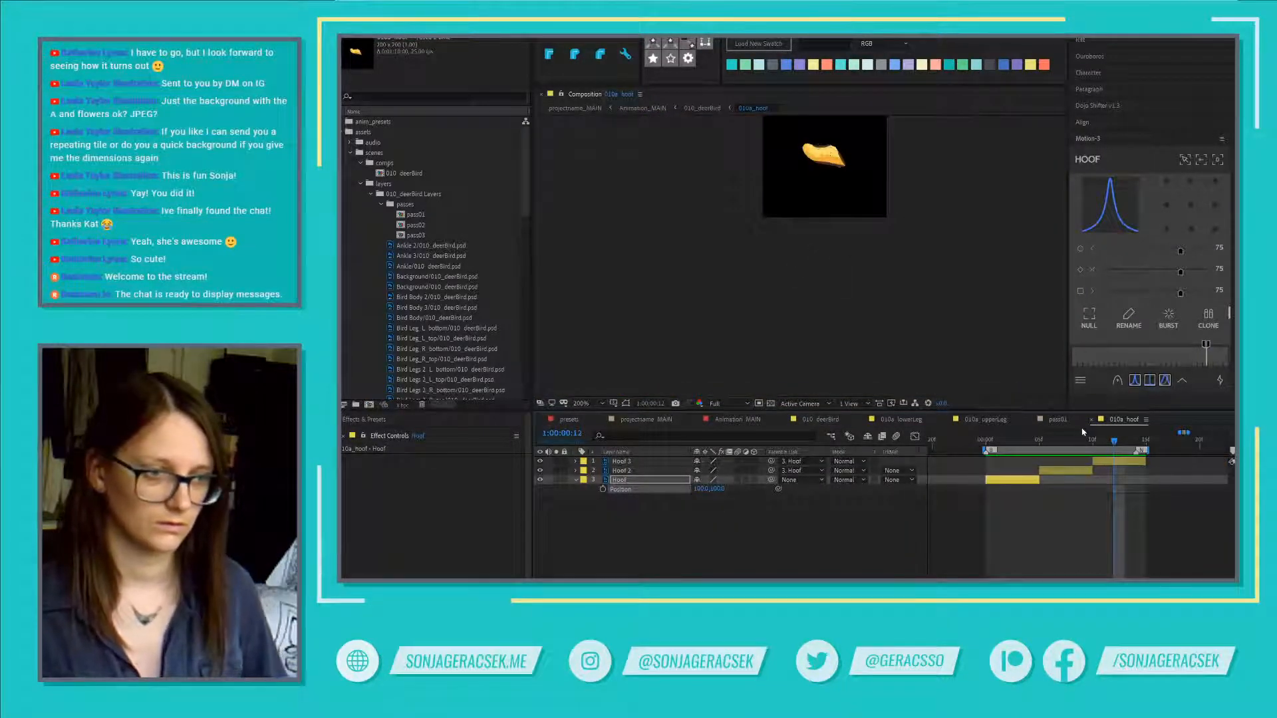
{"action": "left_click", "coordinate": [1059, 420]}
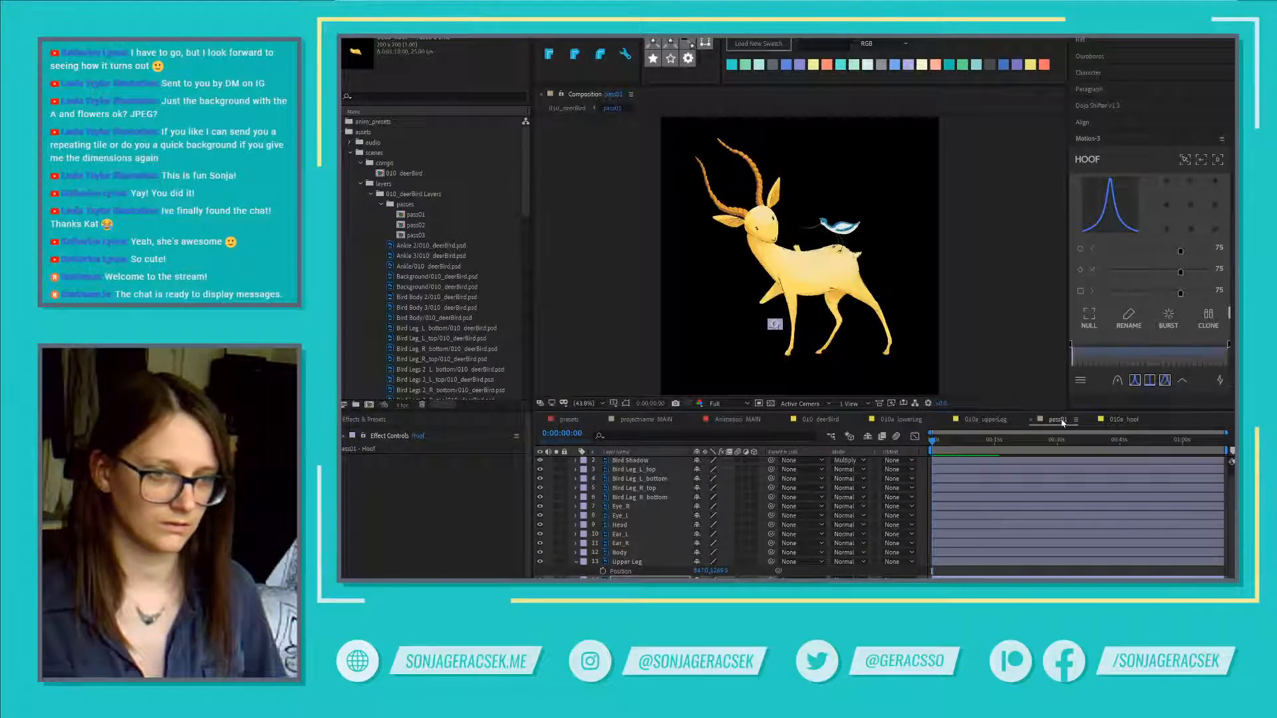
{"action": "left_click", "coordinate": [803, 421]}
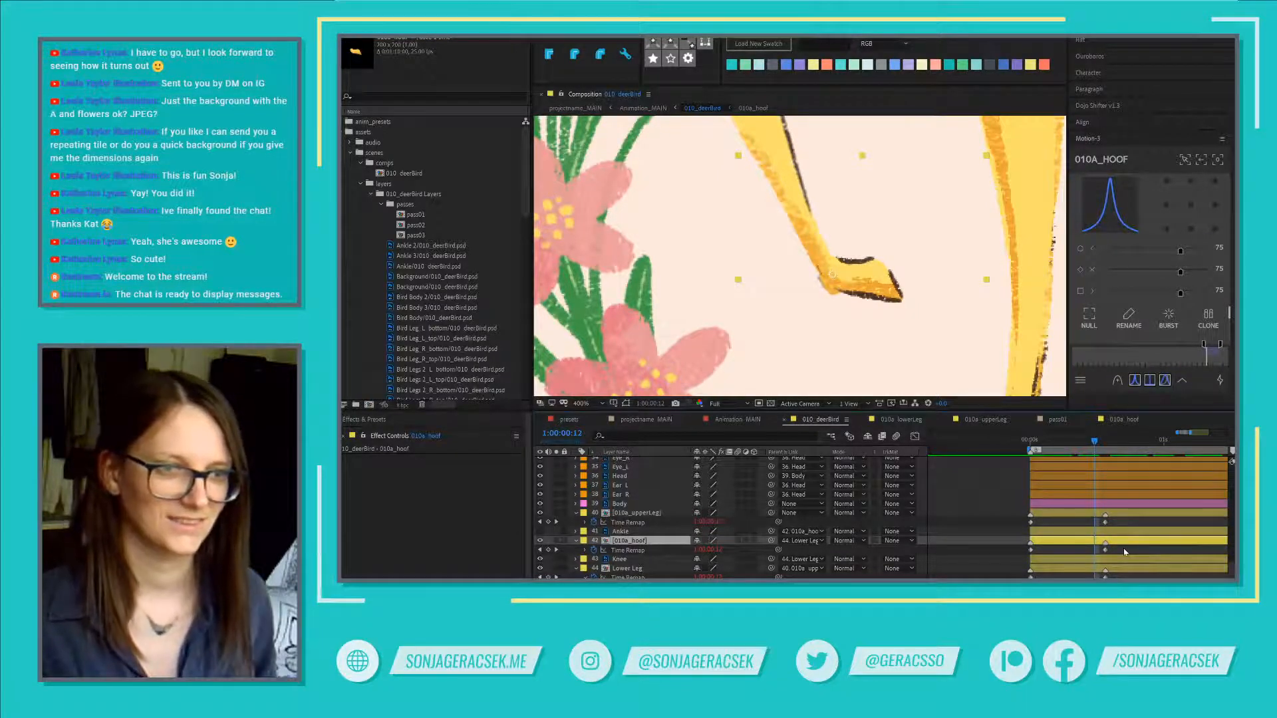
Step: Nudge the 010a_hoof layer slightly downward and check its alignment with the lower leg up to 1:00:00:14
{"action": "key", "text": "shift+Down"}
{"action": "key", "text": "shift+Down"}
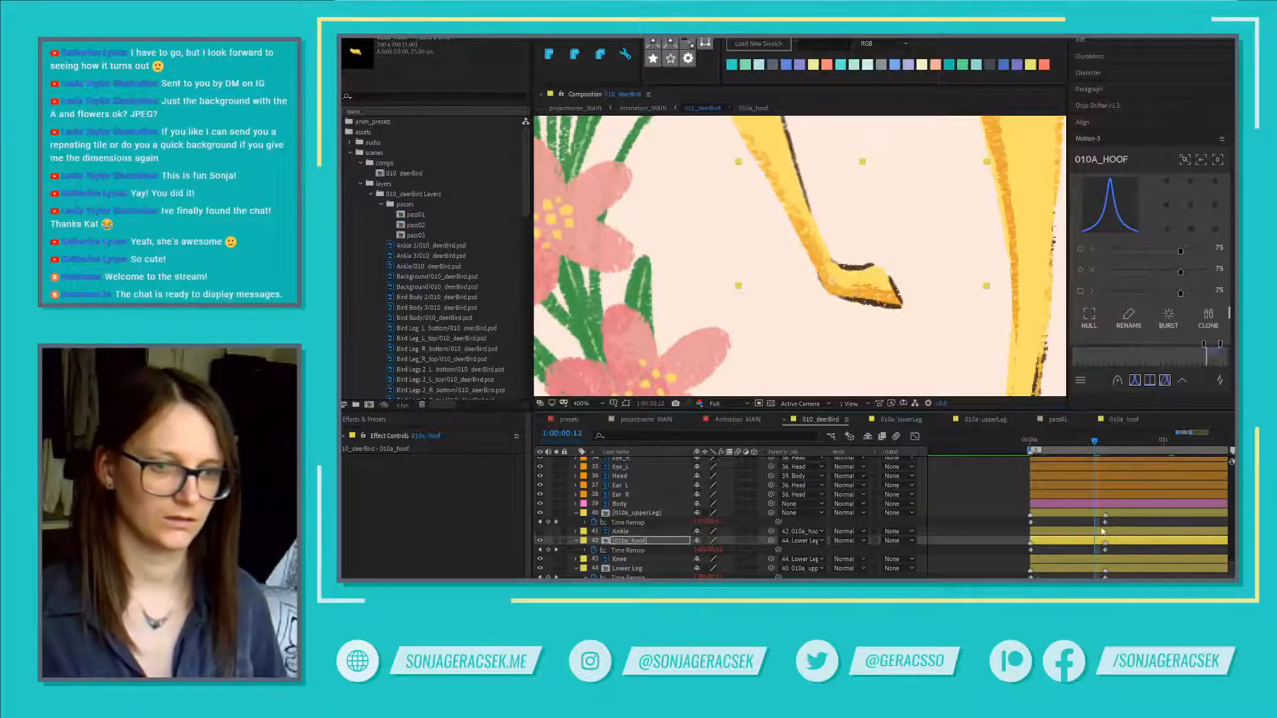
{"action": "mouse_move", "coordinate": [1095, 446]}
{"action": "left_mouse_down"}
{"action": "mouse_move", "coordinate": [1021, 444]}
{"action": "mouse_move", "coordinate": [1102, 449]}
{"action": "left_mouse_up"}
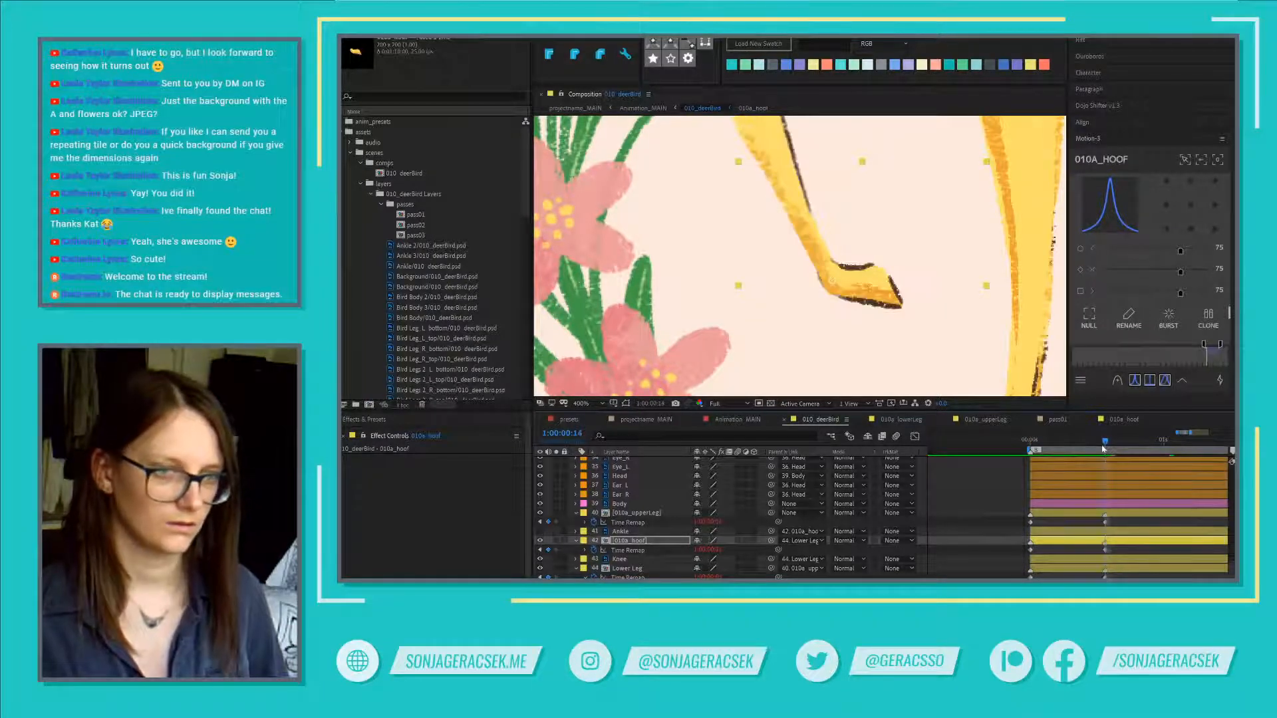
Step: Test rotating the 010a_hoof layer about its ankle anchor point, and undo the rotation
{"action": "key", "text": "r"}
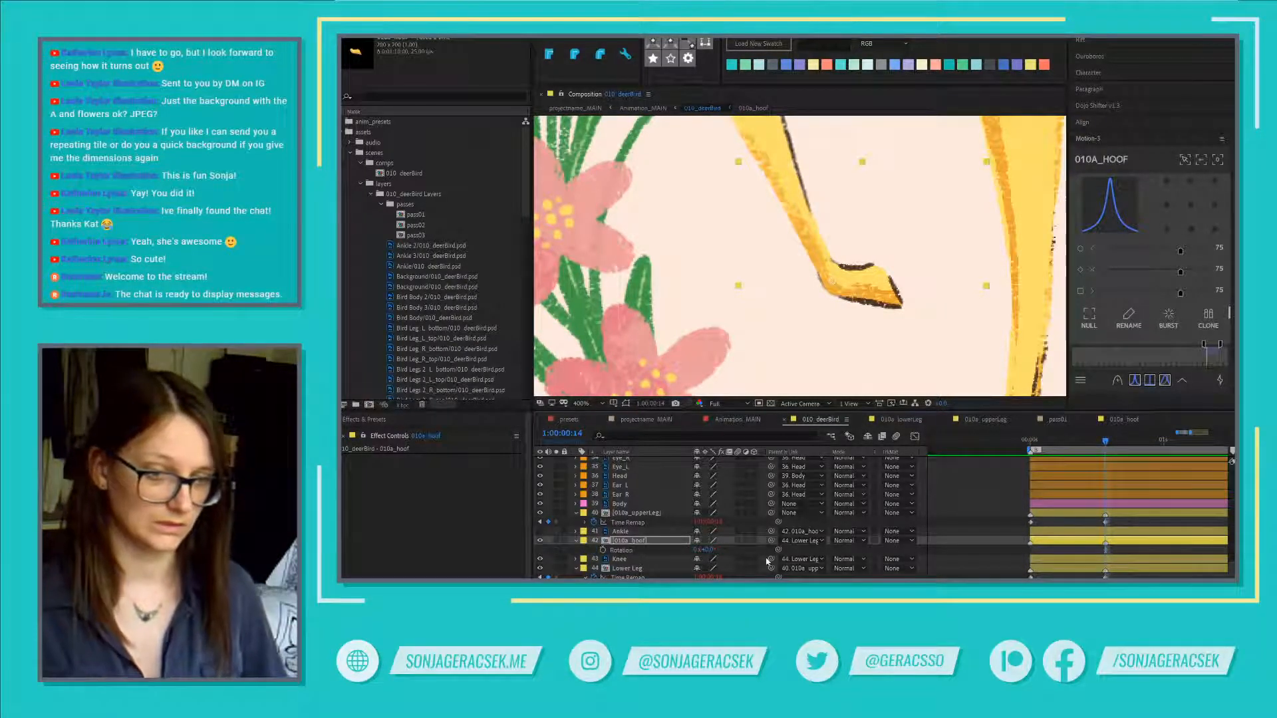
{"action": "left_click_drag", "start_coordinate": [710, 551], "coordinate": [748, 546]}
{"action": "key", "text": "ctrl+z"}
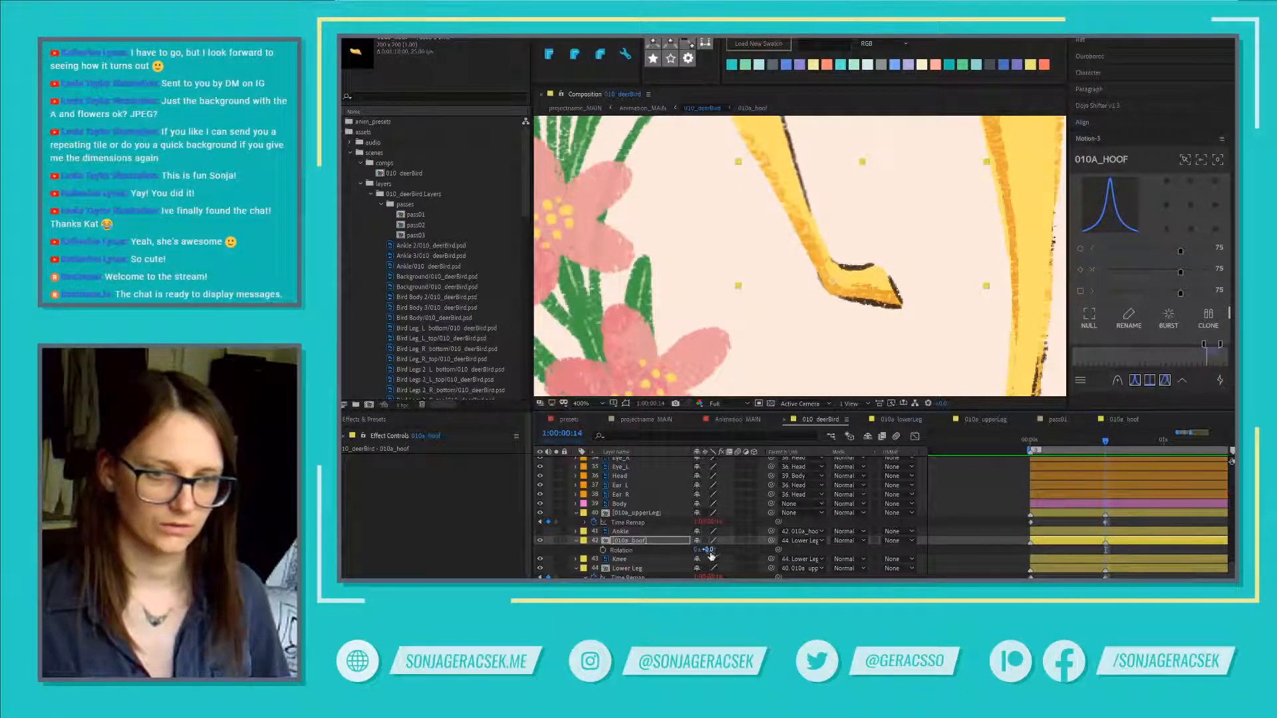
Step: Test rotating the 010a_hoof layer at 1:00:00:14 and at 1:00:00:00, and undo the rotation
{"action": "left_click_drag", "start_coordinate": [705, 550], "coordinate": [730, 553]}
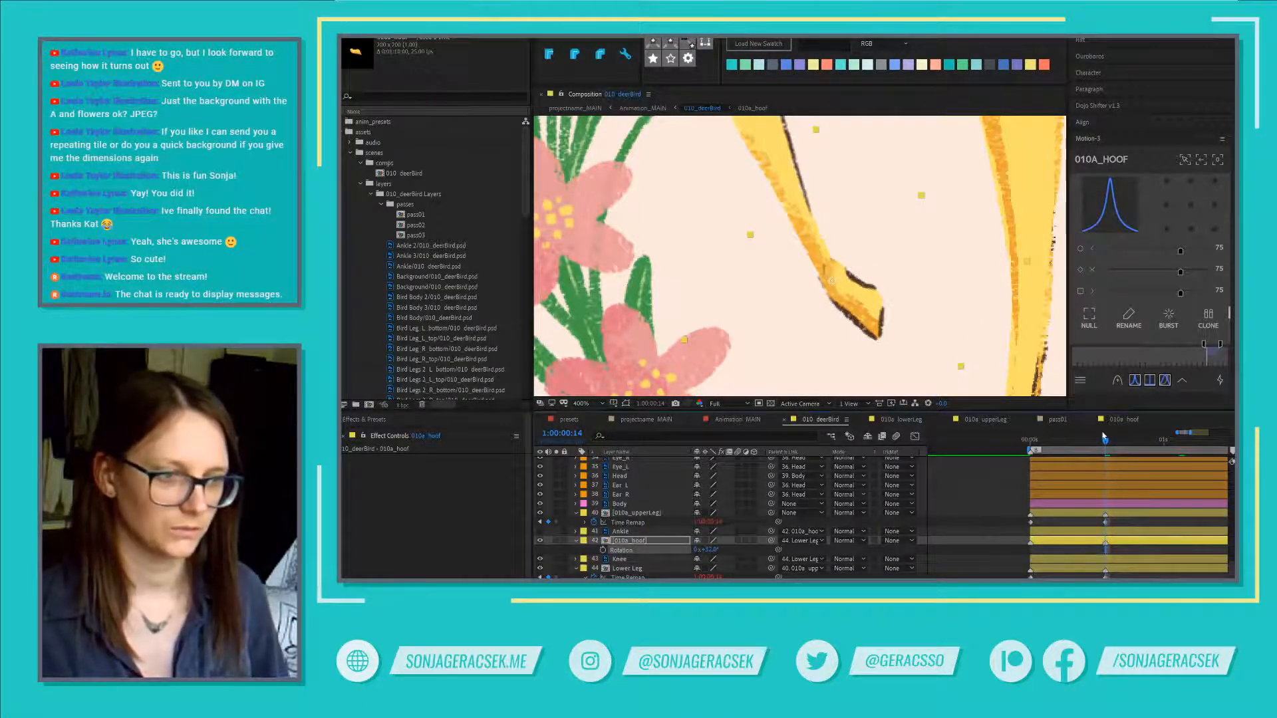
{"action": "left_click", "coordinate": [1070, 447]}
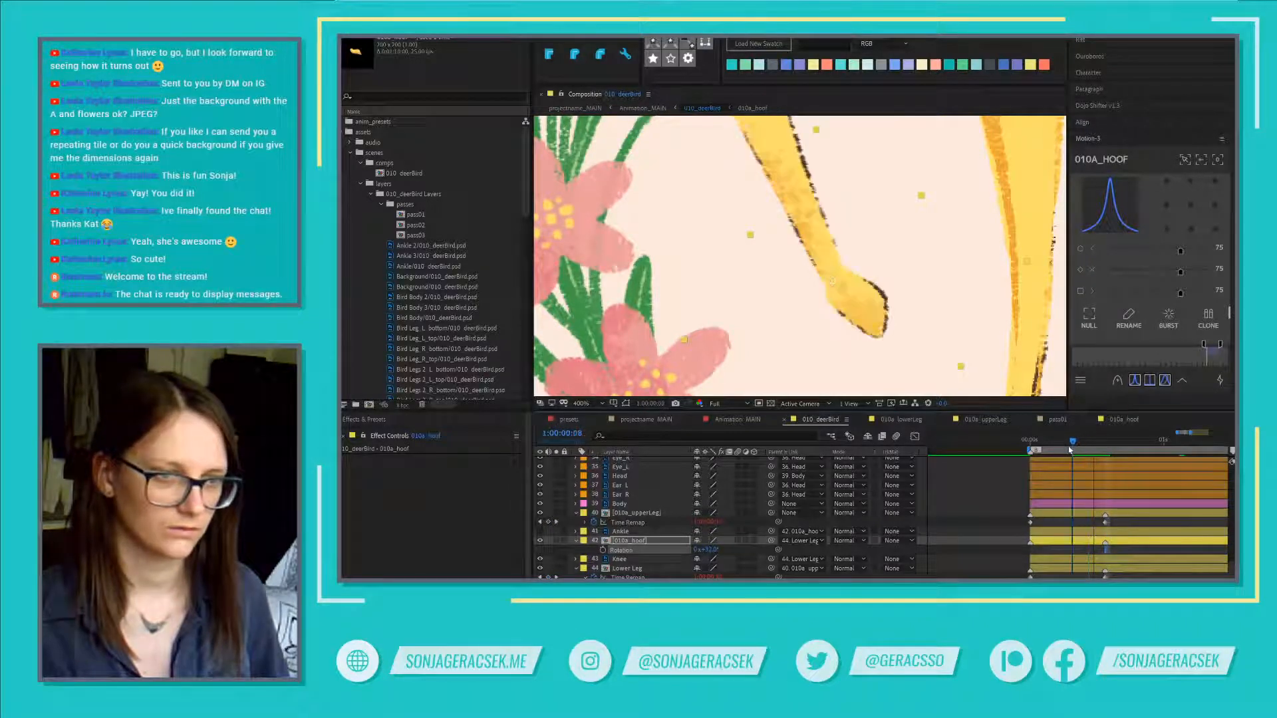
{"action": "left_click_drag", "start_coordinate": [1071, 450], "coordinate": [1038, 455]}
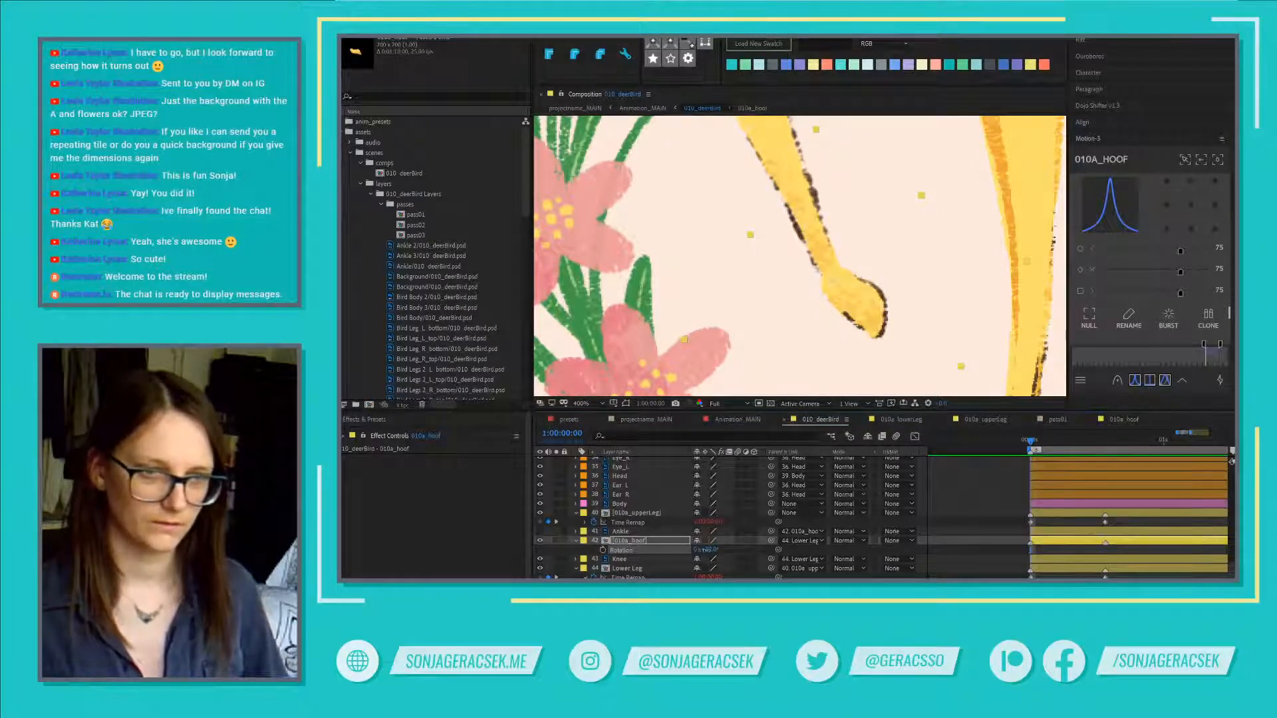
{"action": "mouse_move", "coordinate": [697, 549]}
{"action": "left_mouse_down"}
{"action": "mouse_move", "coordinate": [733, 550]}
{"action": "mouse_move", "coordinate": [722, 551]}
{"action": "left_mouse_up"}
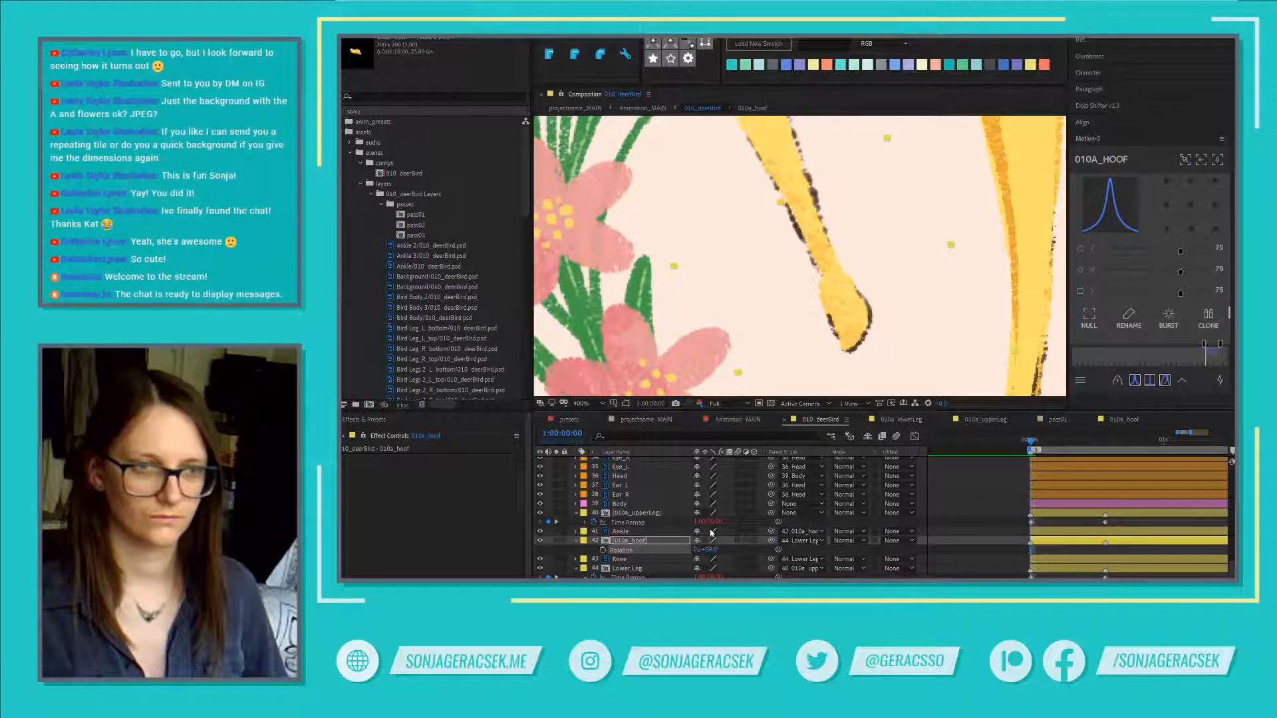
{"action": "key", "text": "ctrl+z"}
{"action": "key", "text": "k"}
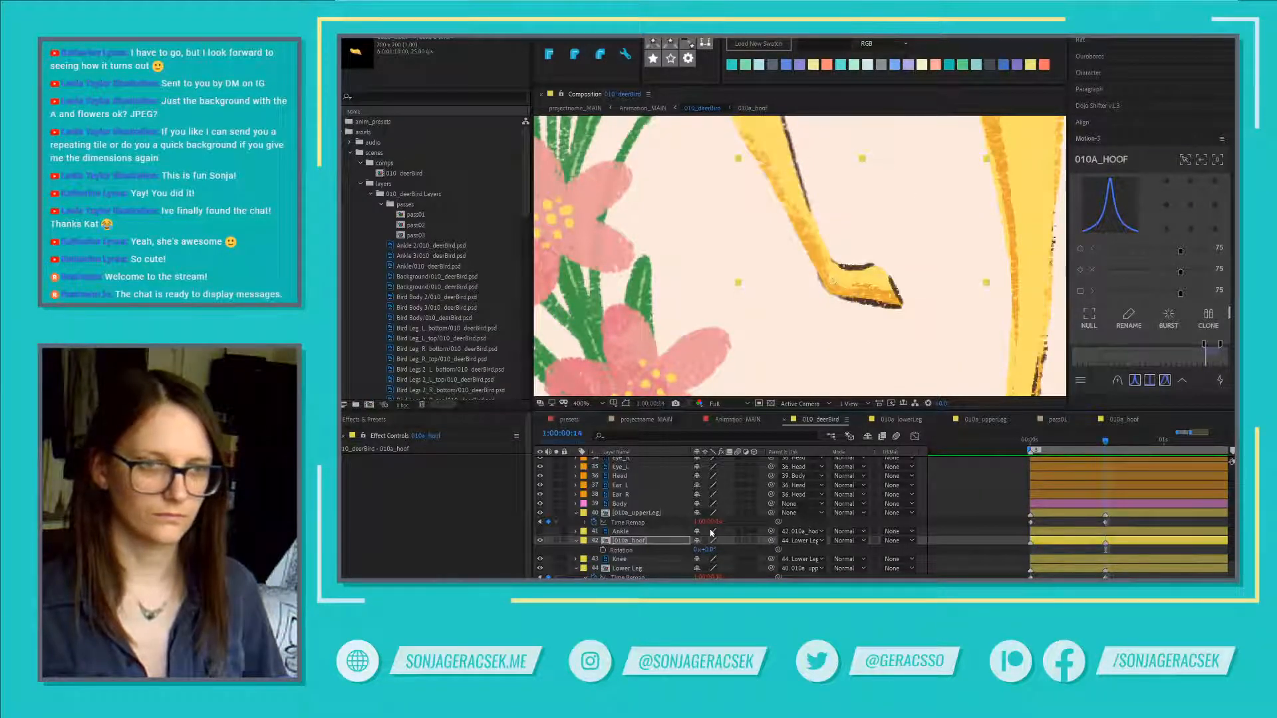
Step: Check how the Ankle and 010a_hoof layers line up across the frames up to 1:00:00:14 and in the whole illustration
{"action": "key", "text": "Page_Up"}
{"action": "key", "text": "Page_Up"}
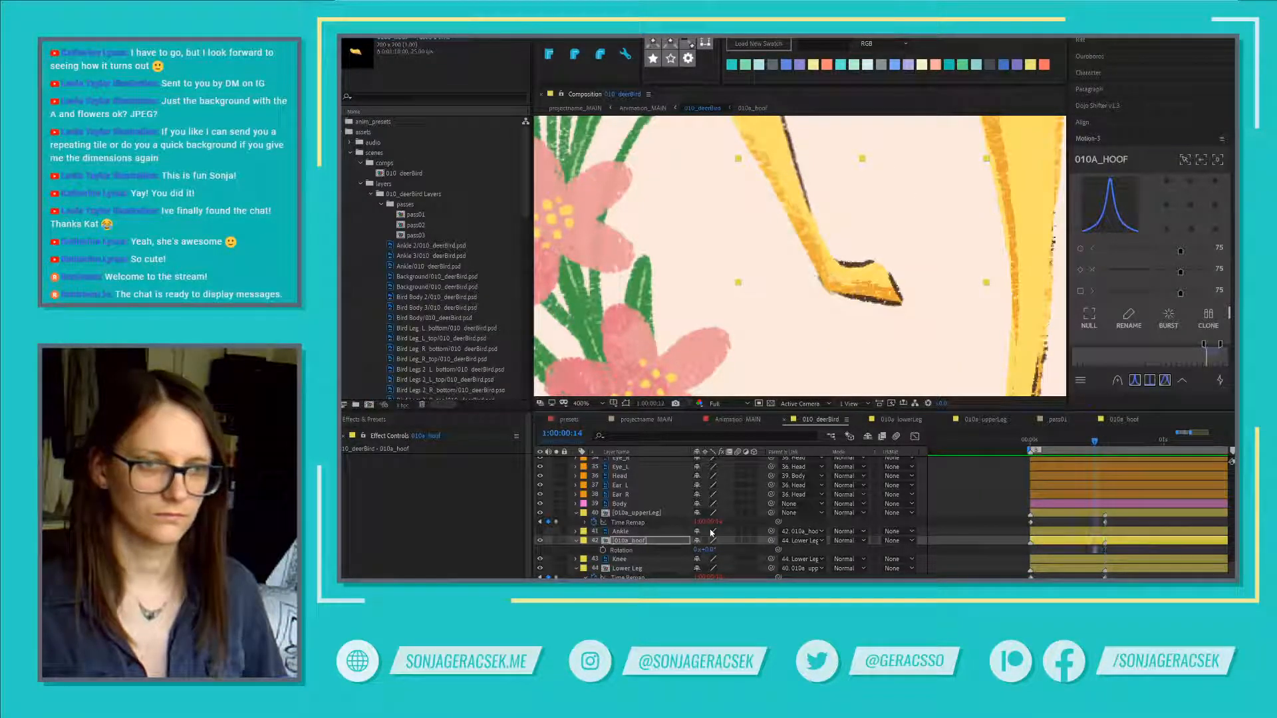
{"action": "key", "text": "ctrl+Up"}
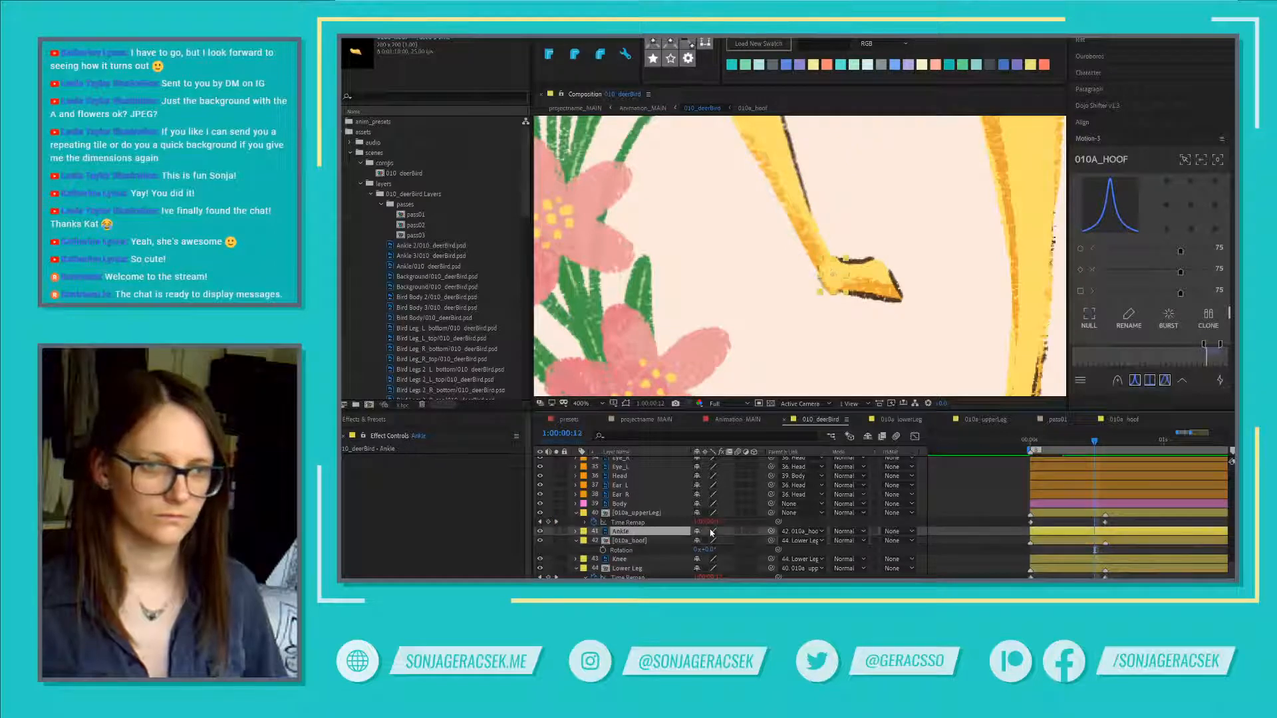
{"action": "key", "text": "ctrl+Down"}
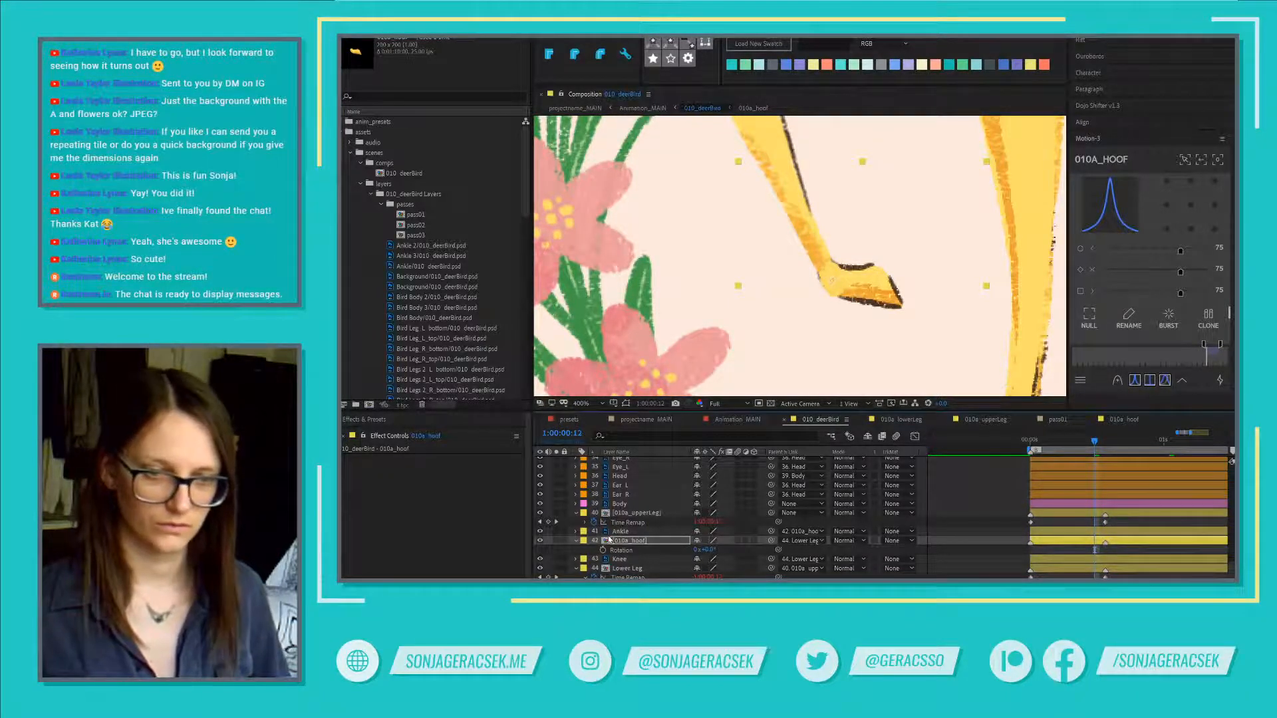
{"action": "left_click", "coordinate": [639, 532]}
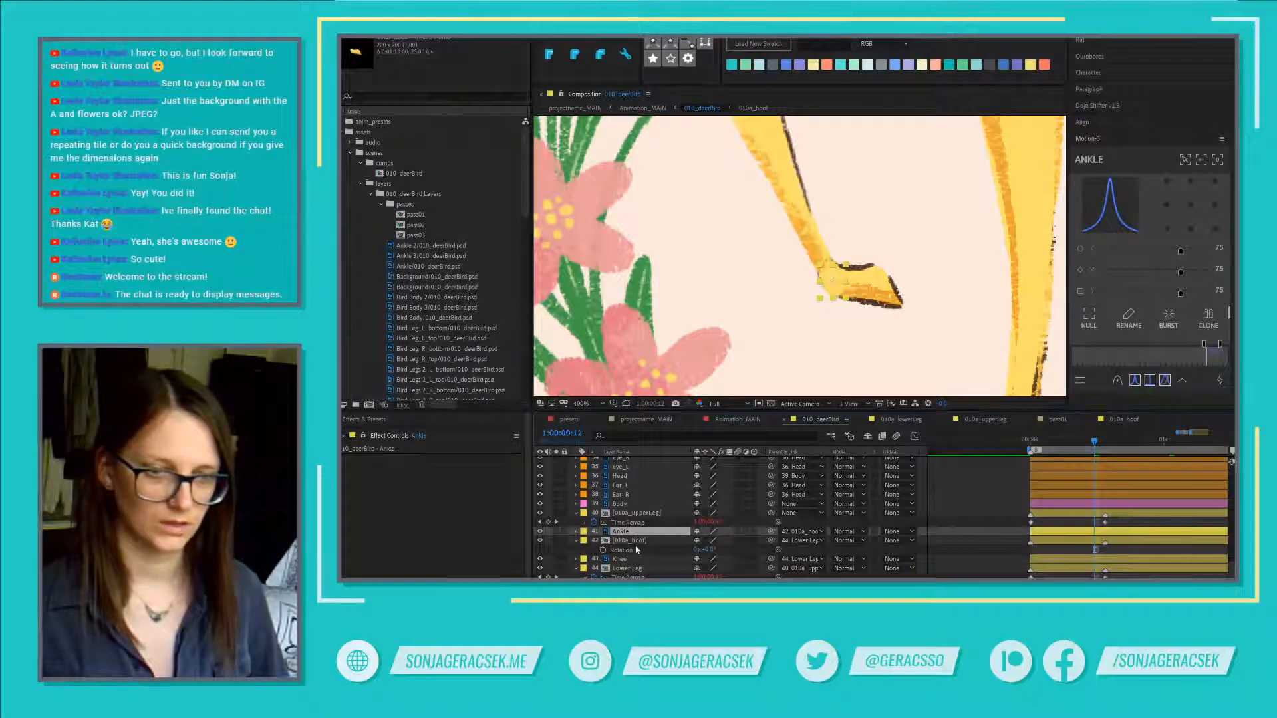
{"action": "left_click", "coordinate": [635, 540], "text": "shift"}
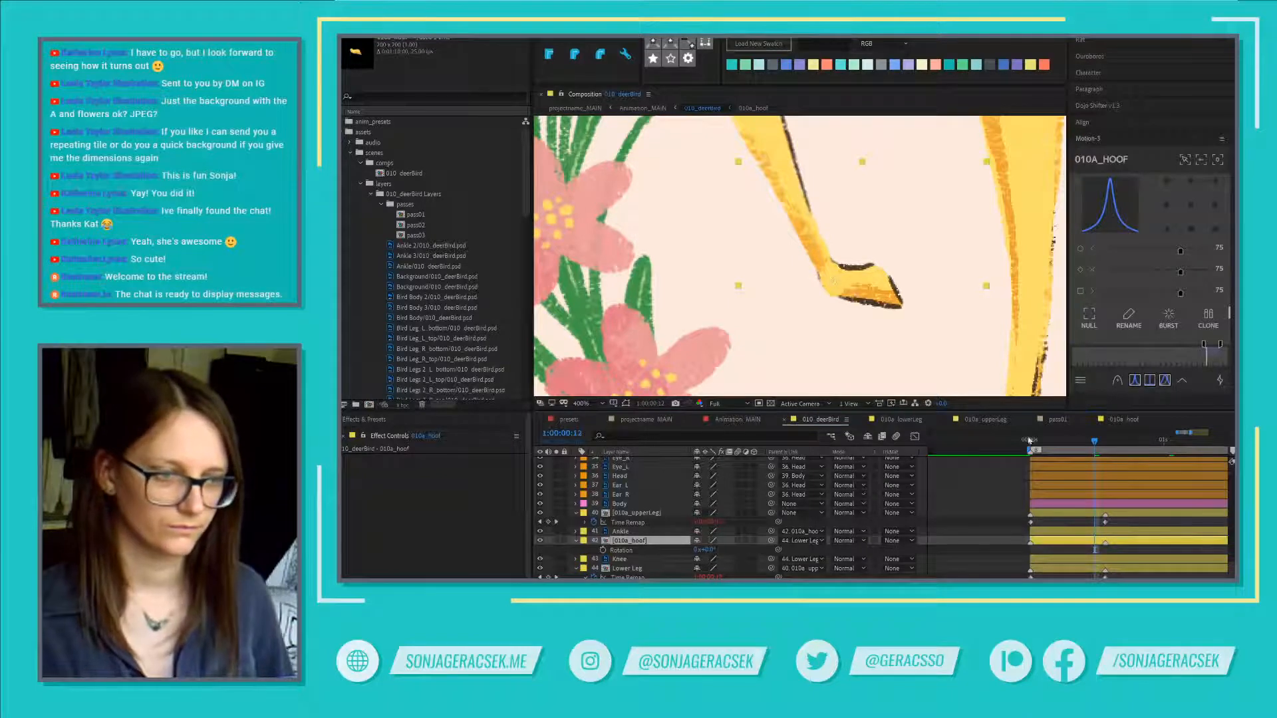
{"action": "left_click_drag", "start_coordinate": [1037, 444], "coordinate": [1106, 444]}
{"action": "key", "text": "shift+slash"}
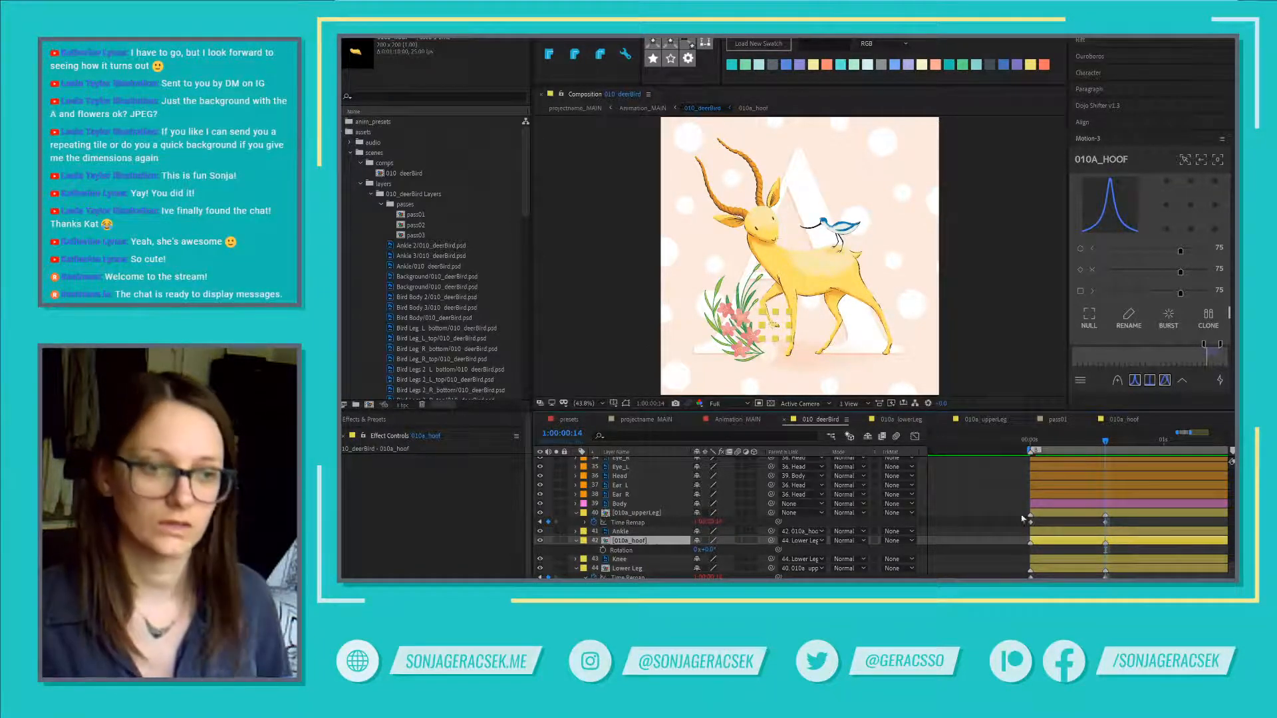
Step: Try adding an extra upper-leg drawing at 1:00:00:14 in the 010a_upperLeg pre-comp, undo it, and return to 010_deerBird
{"action": "left_click", "coordinate": [989, 510]}
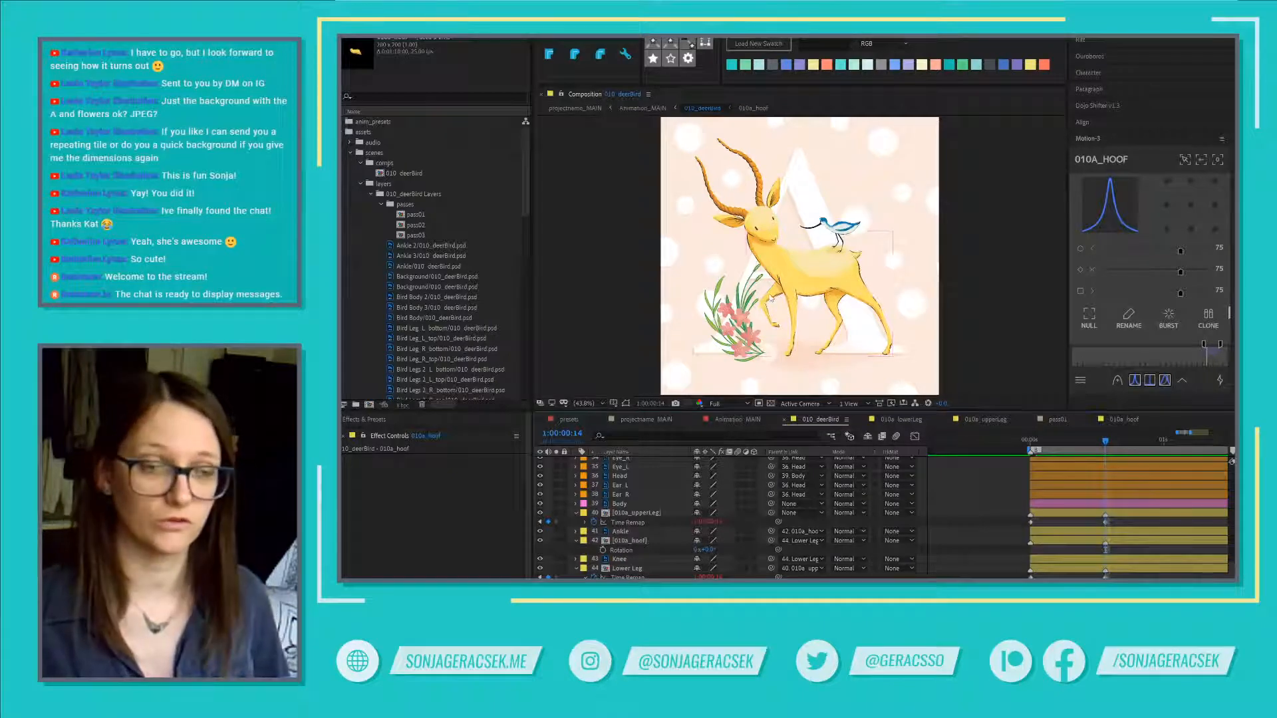
{"action": "scroll", "coordinate": [771, 298], "scroll_direction": "up", "scroll_amount": 4}
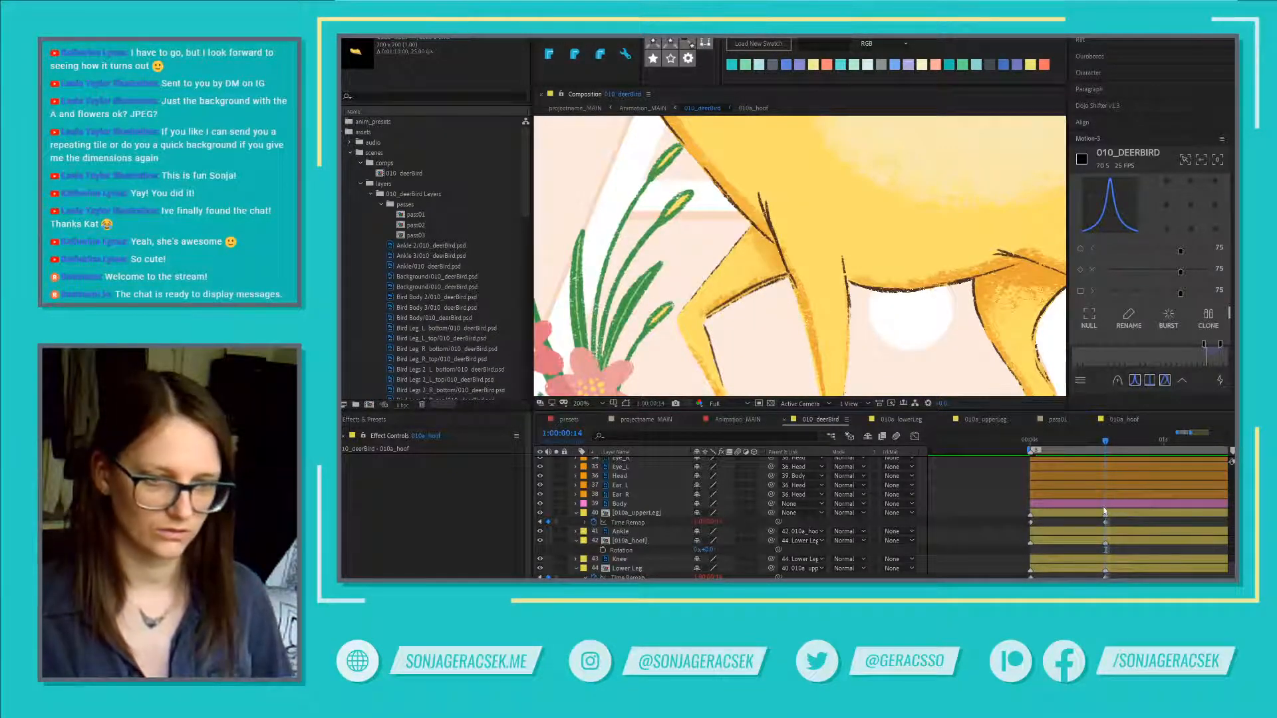
{"action": "left_click", "coordinate": [644, 514]}
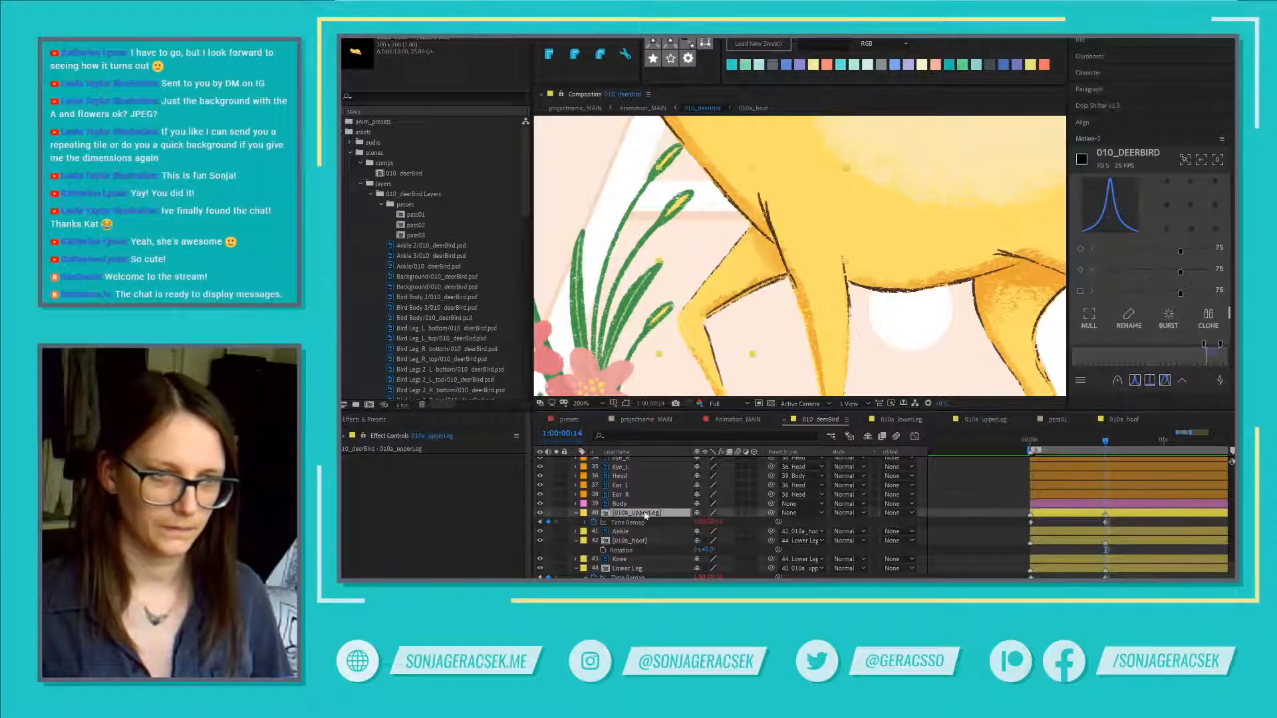
{"action": "double_click", "coordinate": [1131, 514]}
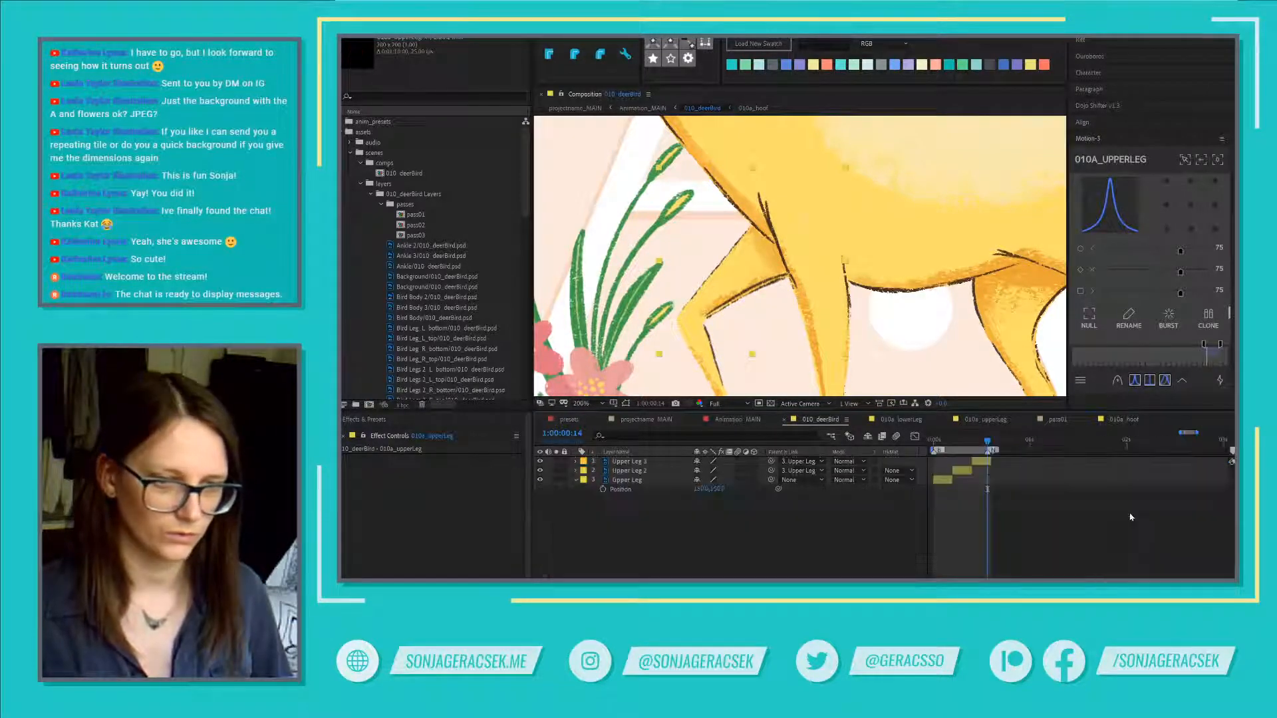
{"action": "left_click", "coordinate": [998, 461]}
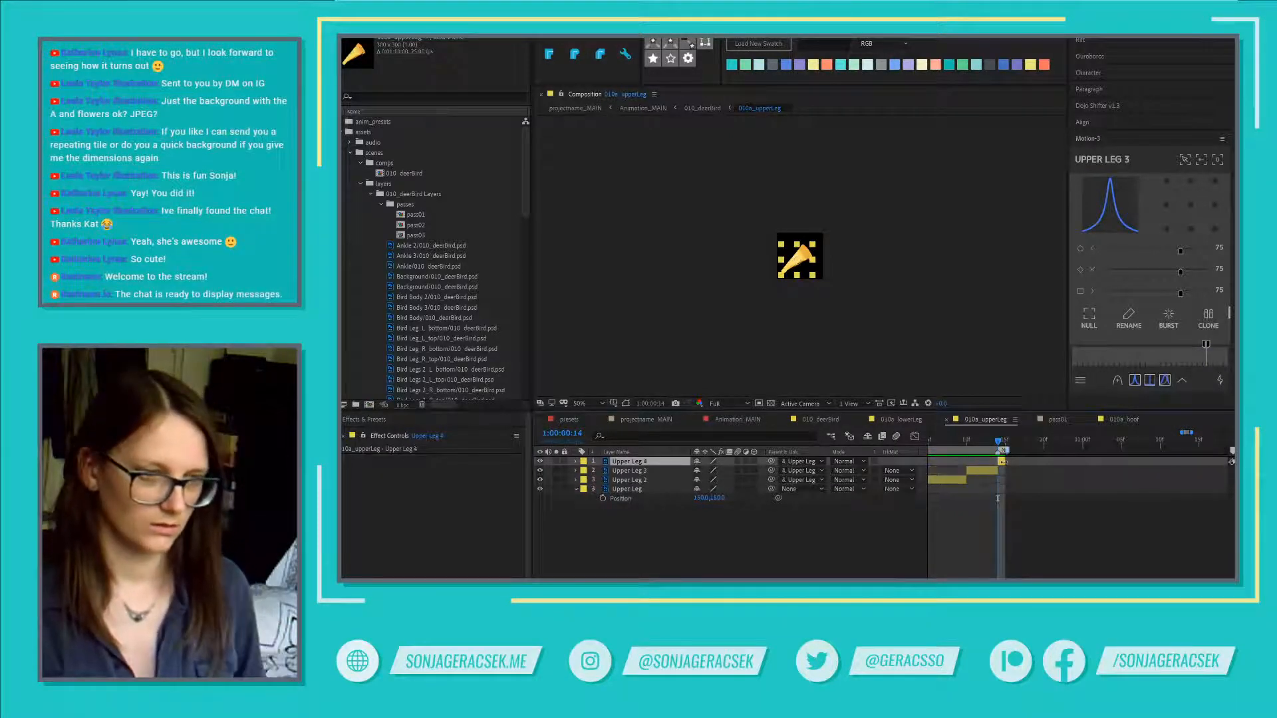
{"action": "key", "text": "ctrl+z"}
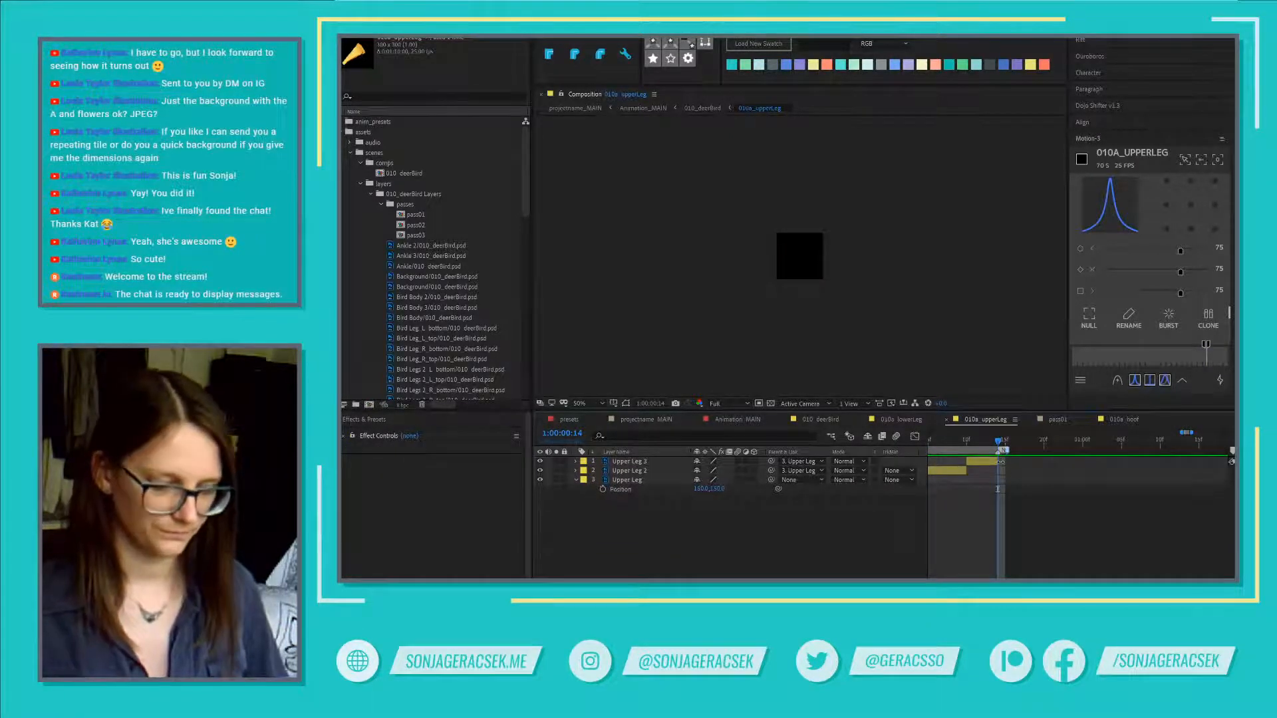
{"action": "left_click", "coordinate": [825, 422]}
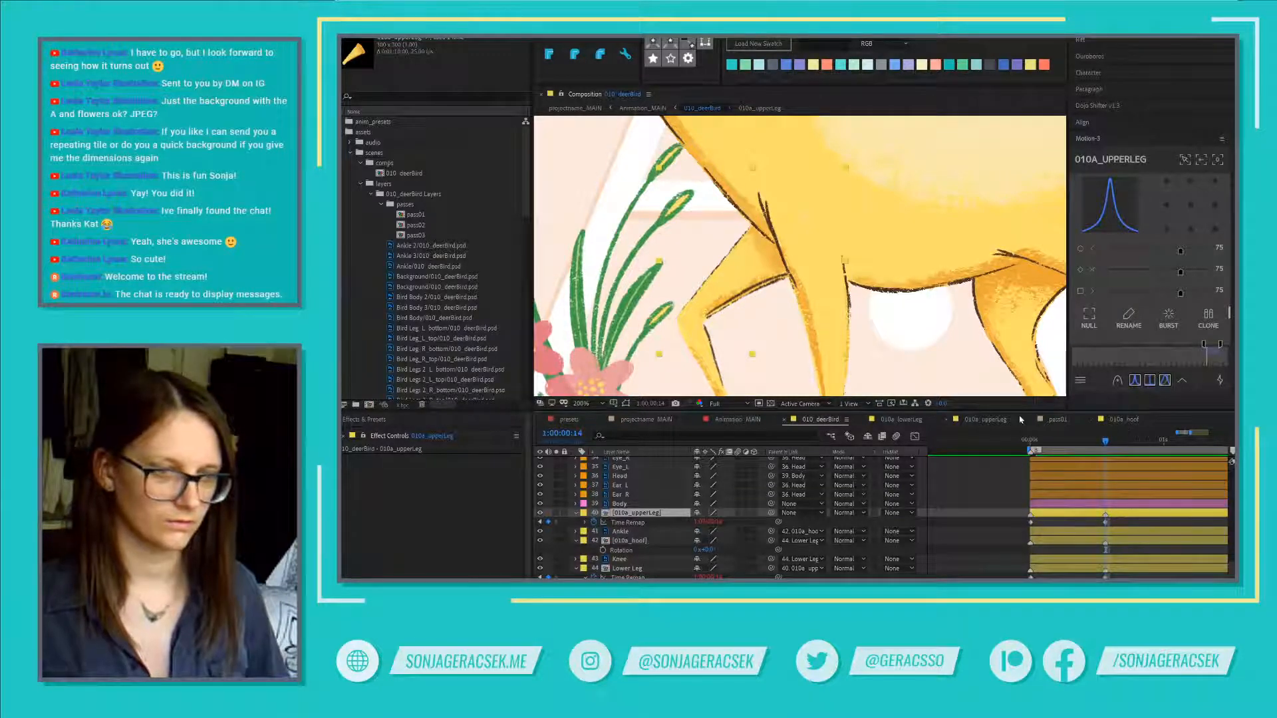
Step: Compare the raised leg frame by frame around 1:00:00:14 to check where the 010a_upperLeg loop restarts
{"action": "key", "text": "Page_Down"}
{"action": "key", "text": "Page_Up"}
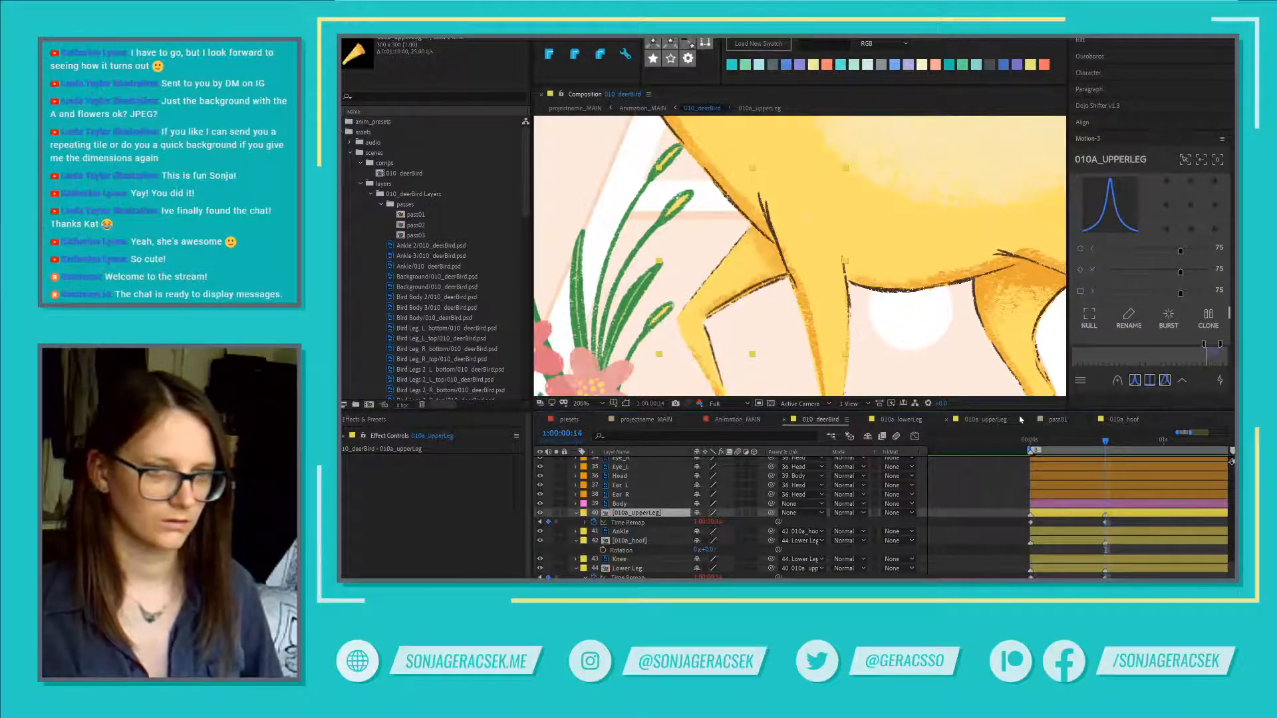
{"action": "key", "text": "Page_Down"}
{"action": "key", "text": "Page_Up"}
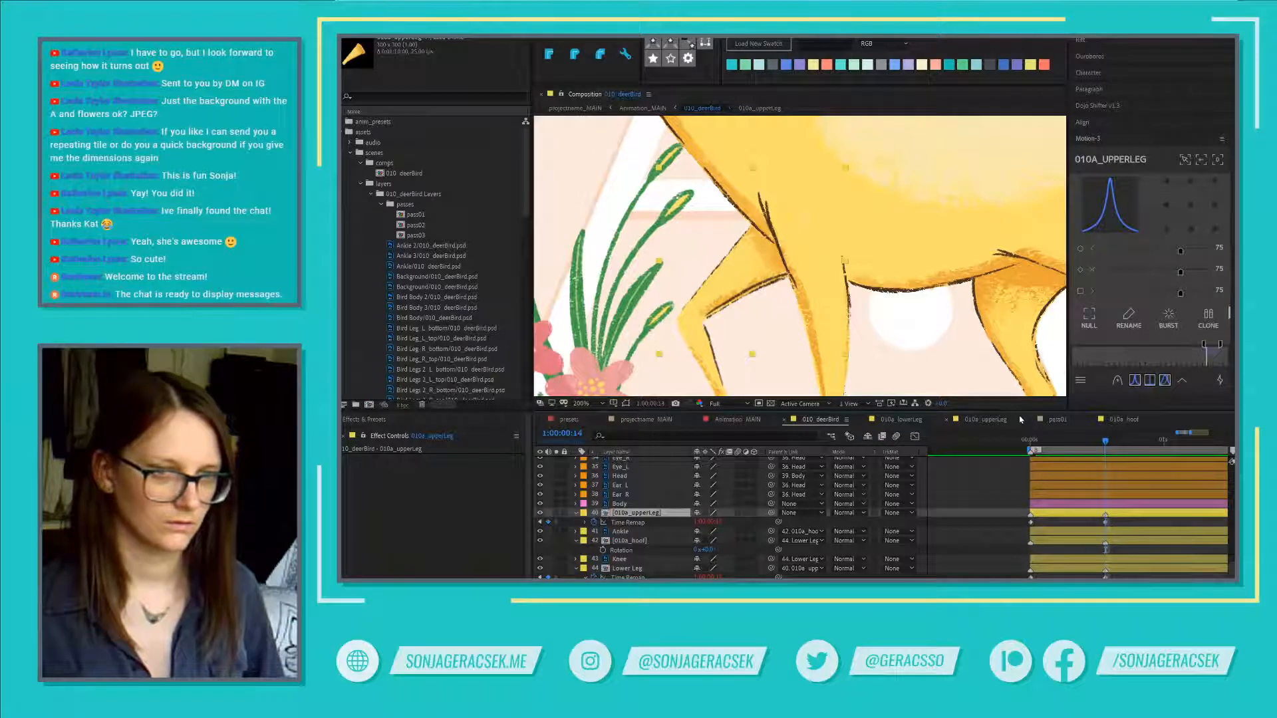
{"action": "key", "text": "Page_Down"}
{"action": "key", "text": "Page_Up"}
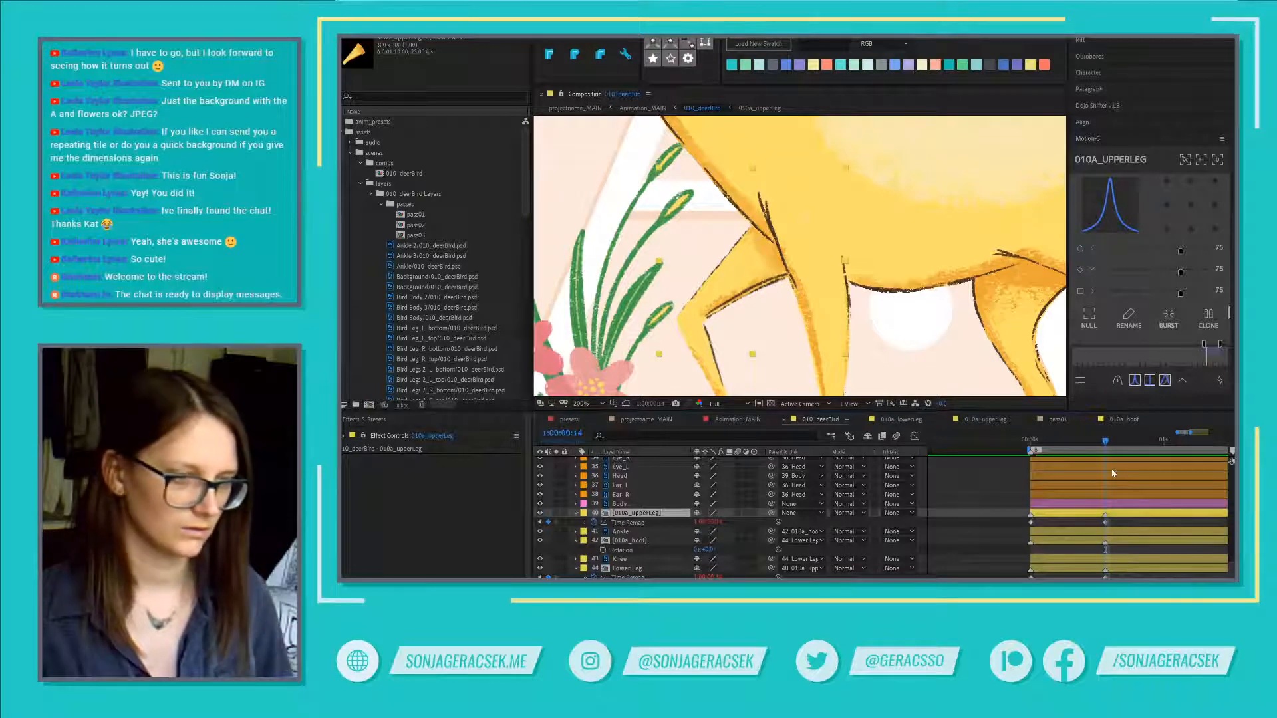
{"action": "key", "text": "Page_Down"}
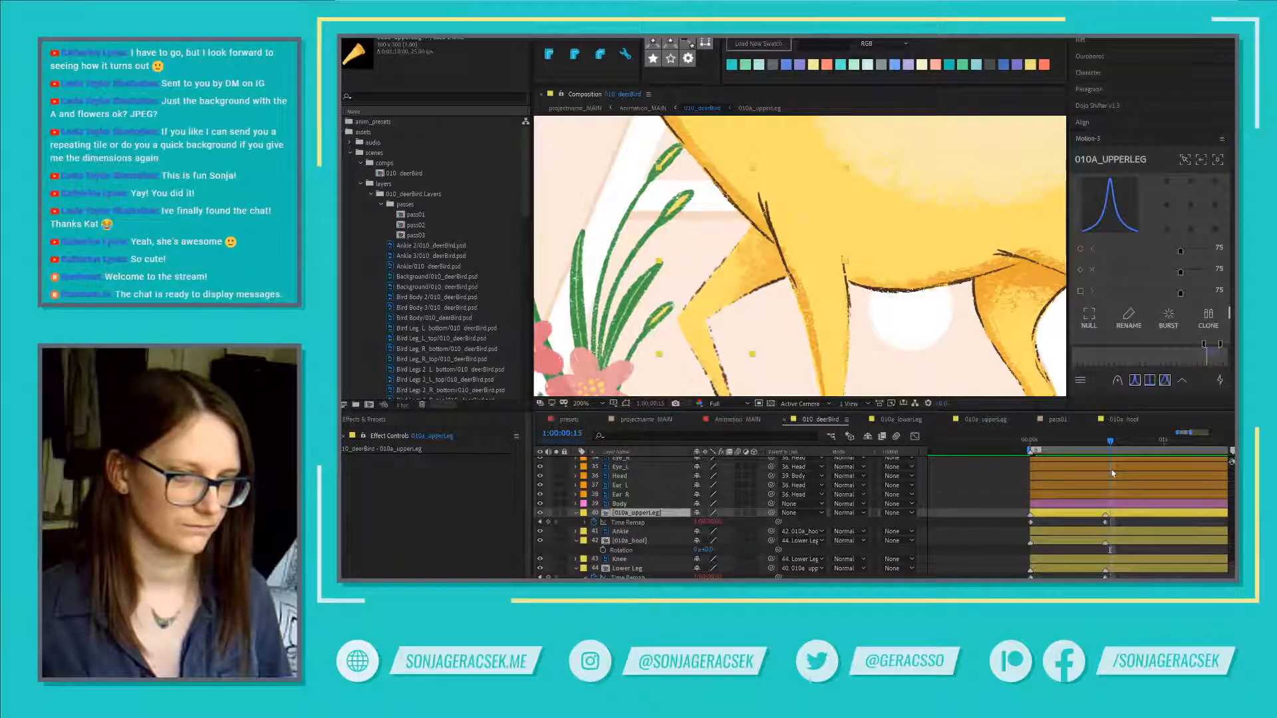
Step: Try moving the end Time Remap keyframe of 010a_upperLeg to 1:00:00:15 and editing its time value
{"action": "left_click_drag", "start_coordinate": [1111, 442], "coordinate": [1111, 444]}
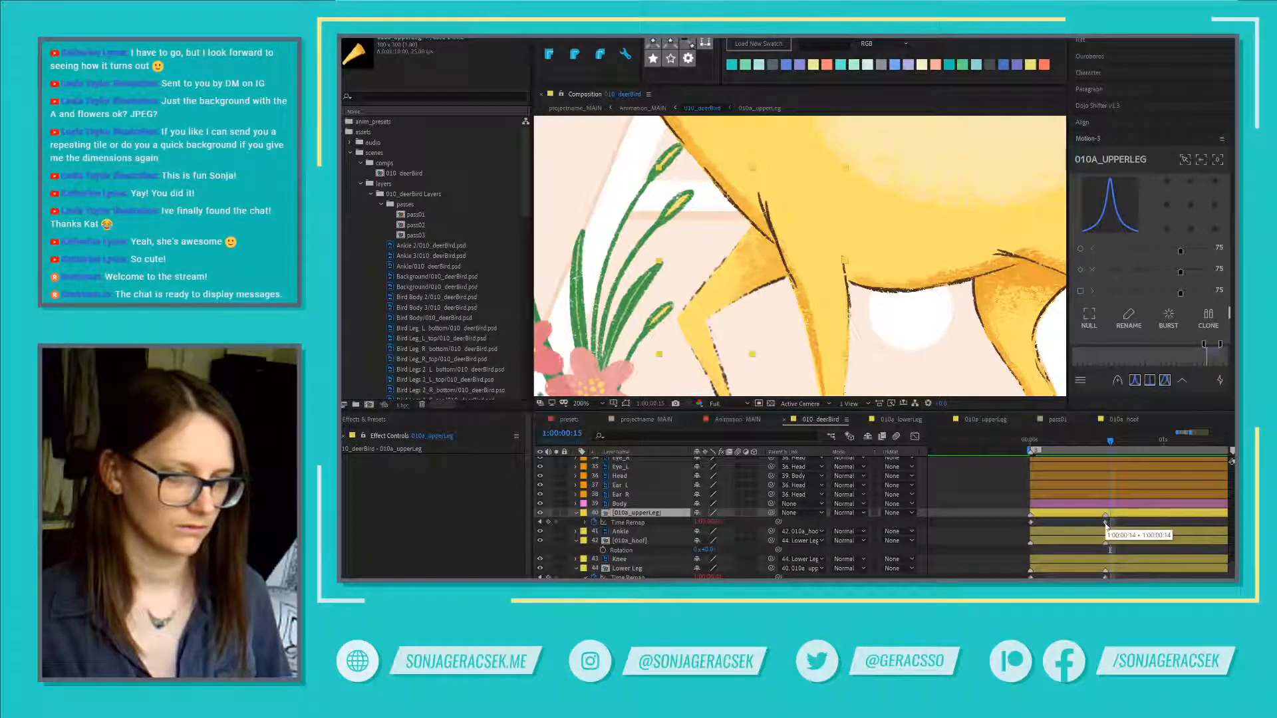
{"action": "left_click_drag", "start_coordinate": [1106, 526], "coordinate": [1111, 525]}
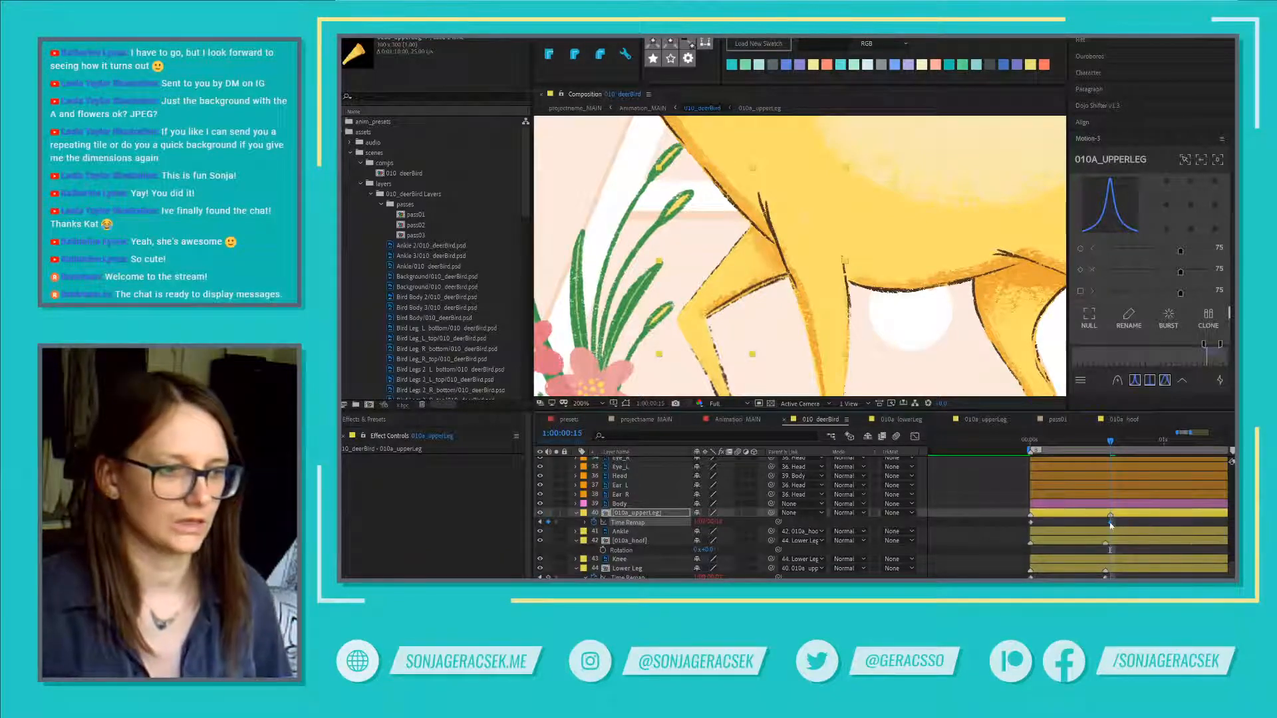
{"action": "right_click", "coordinate": [1111, 525]}
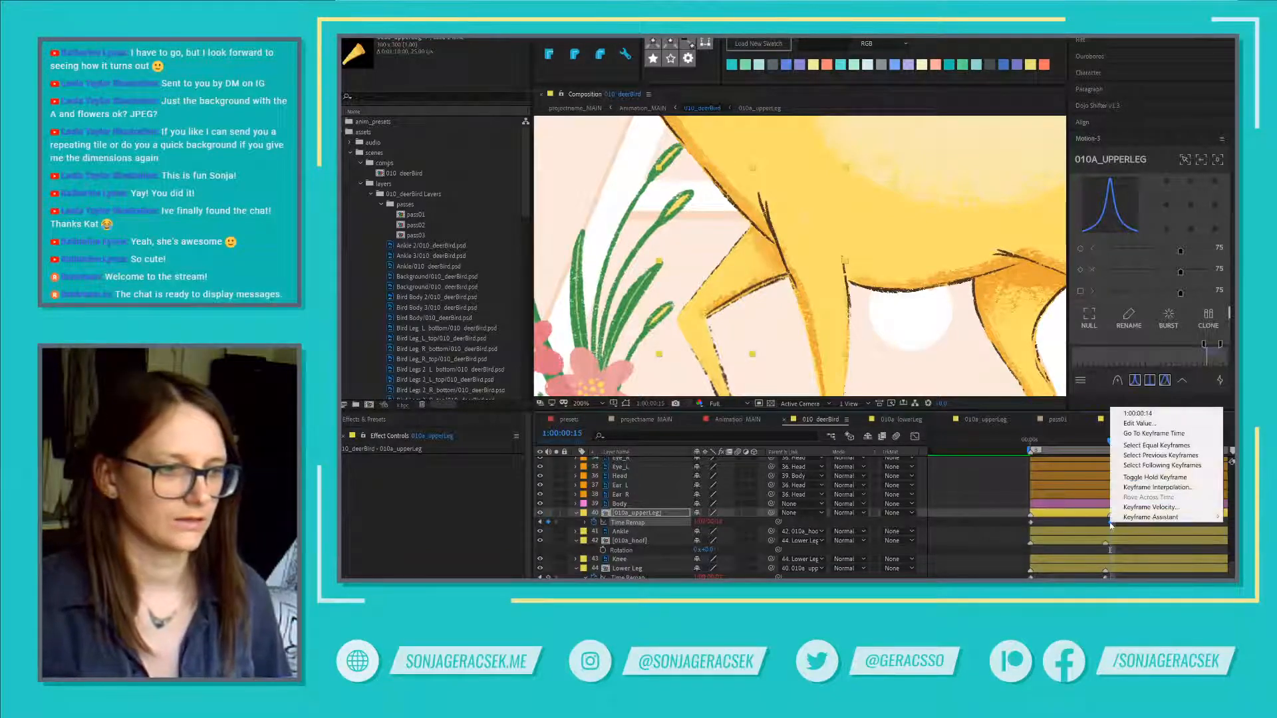
{"action": "left_click", "coordinate": [1178, 508]}
{"action": "left_click", "coordinate": [1230, 555]}
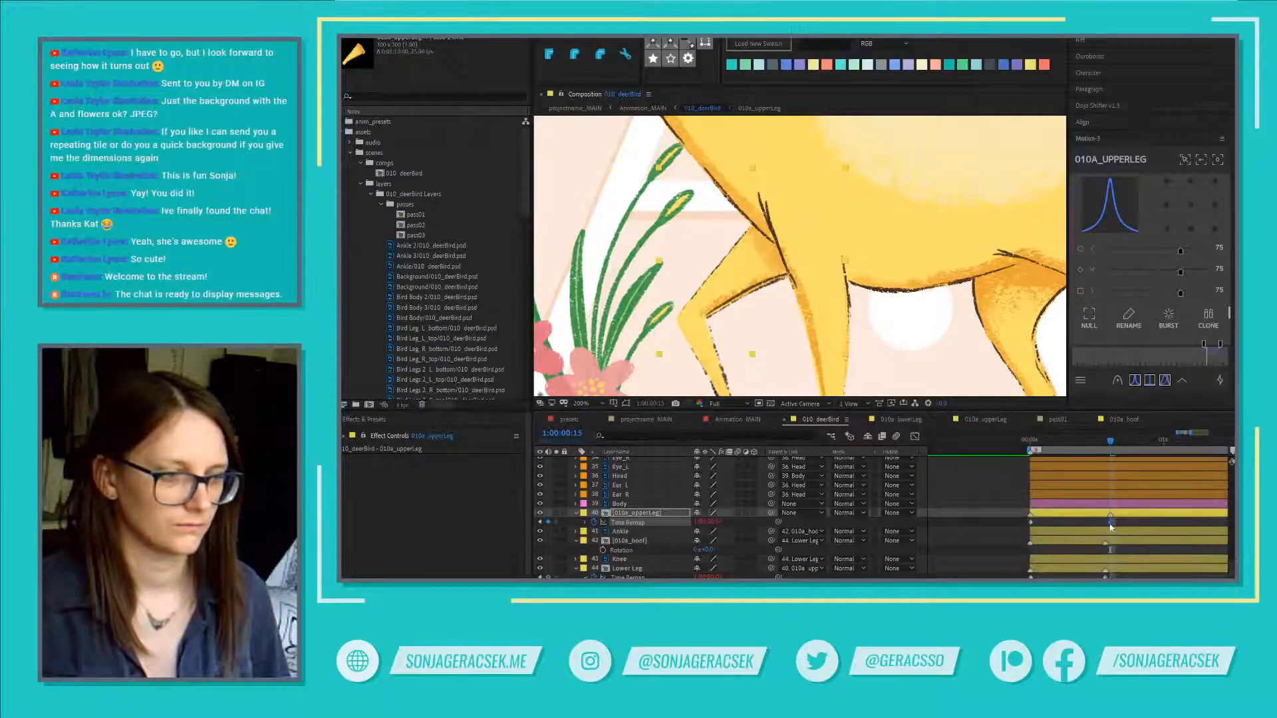
{"action": "right_click", "coordinate": [1111, 523]}
{"action": "left_click", "coordinate": [1138, 425]}
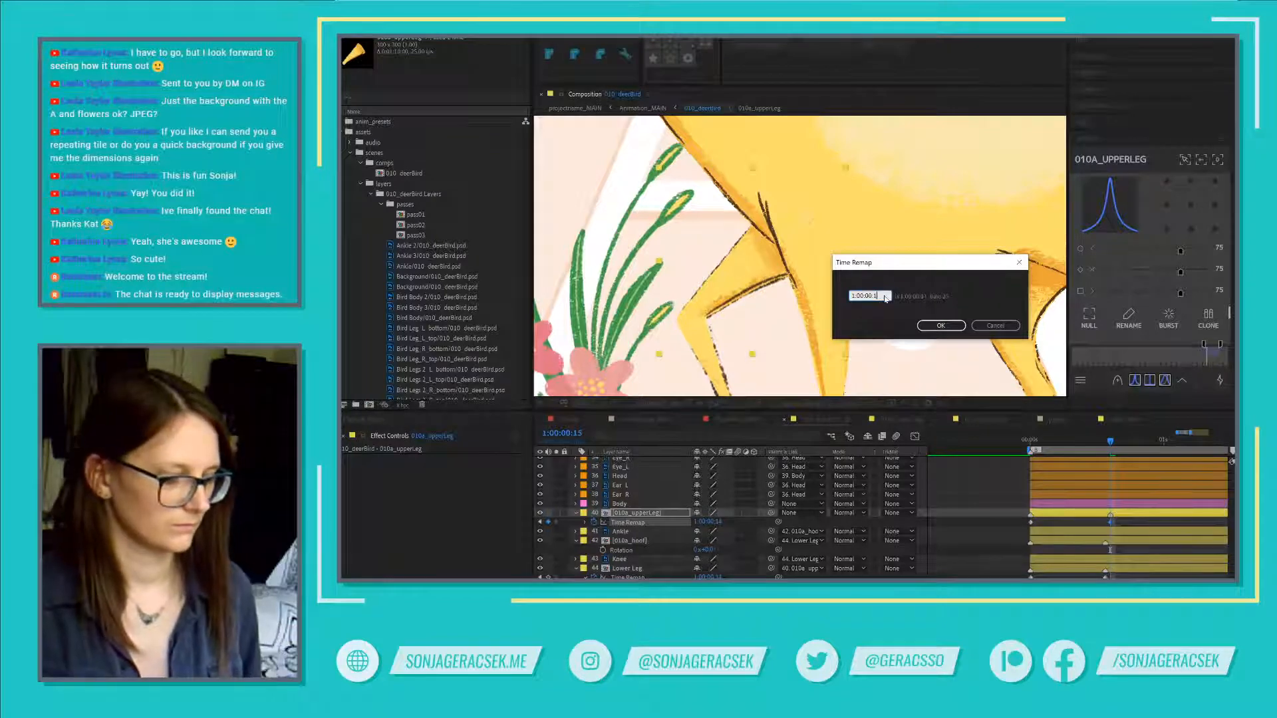
{"action": "left_click", "coordinate": [940, 323]}
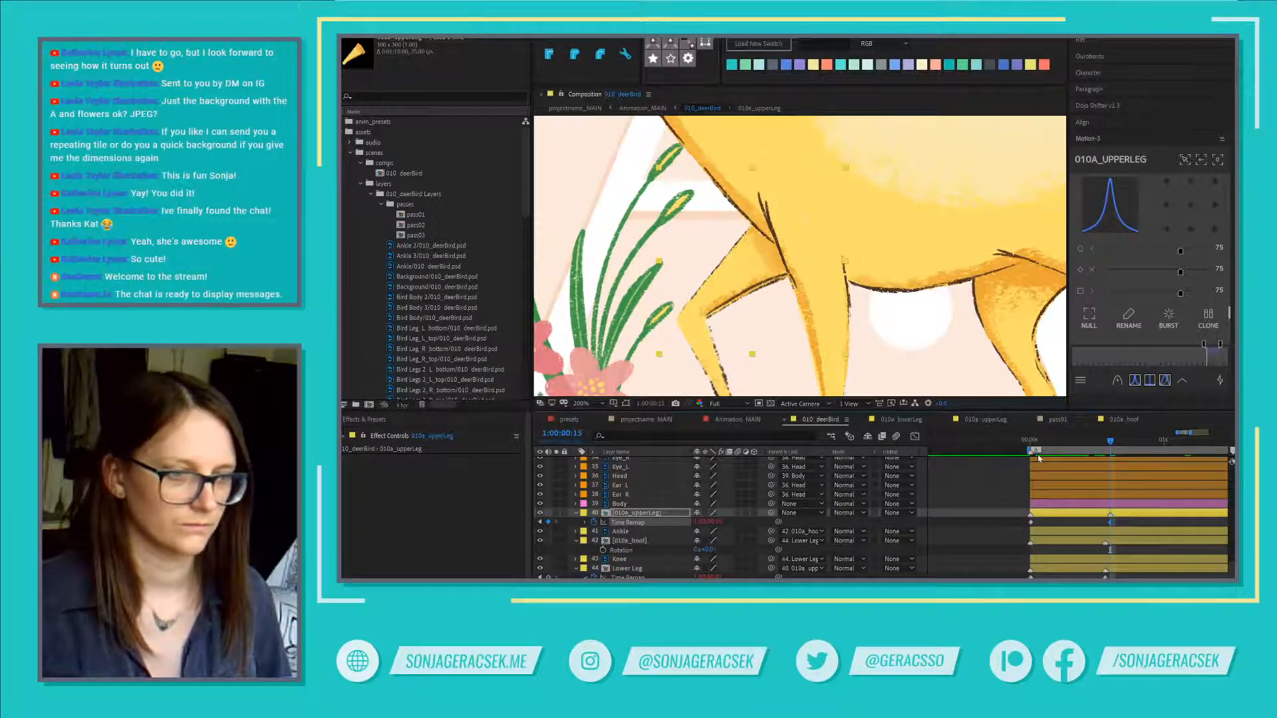
Step: Check the upper leg in the frames around 1:00:00:14 and undo the Time Remap keyframe changes
{"action": "left_click", "coordinate": [1105, 437]}
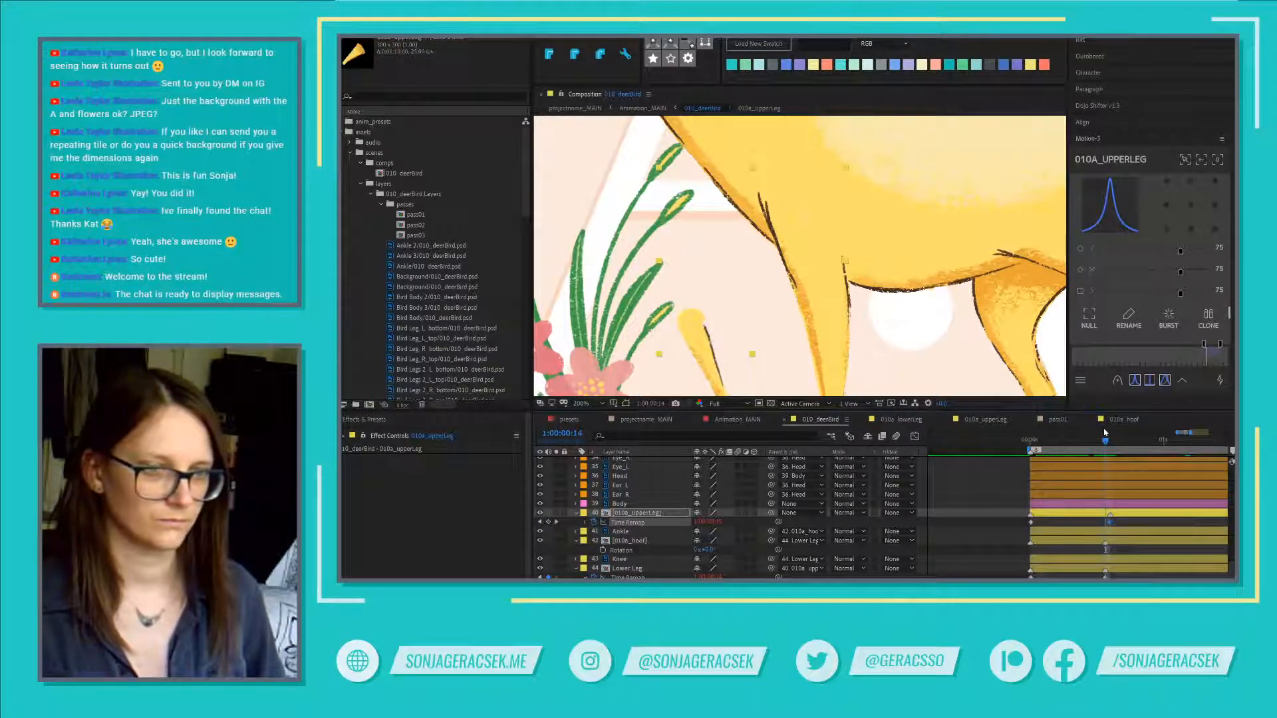
{"action": "key", "text": "Page_Down"}
{"action": "key", "text": "Page_Up"}
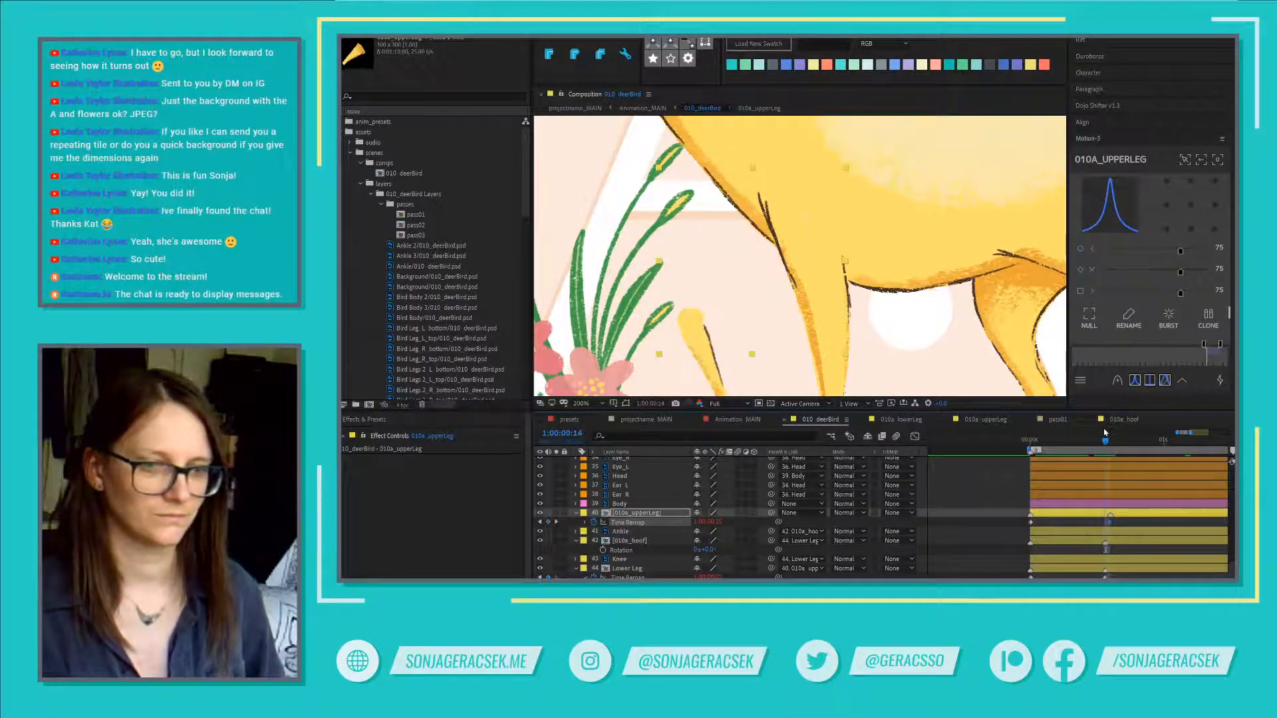
{"action": "key", "text": "Page_Up"}
{"action": "key", "text": "Page_Down"}
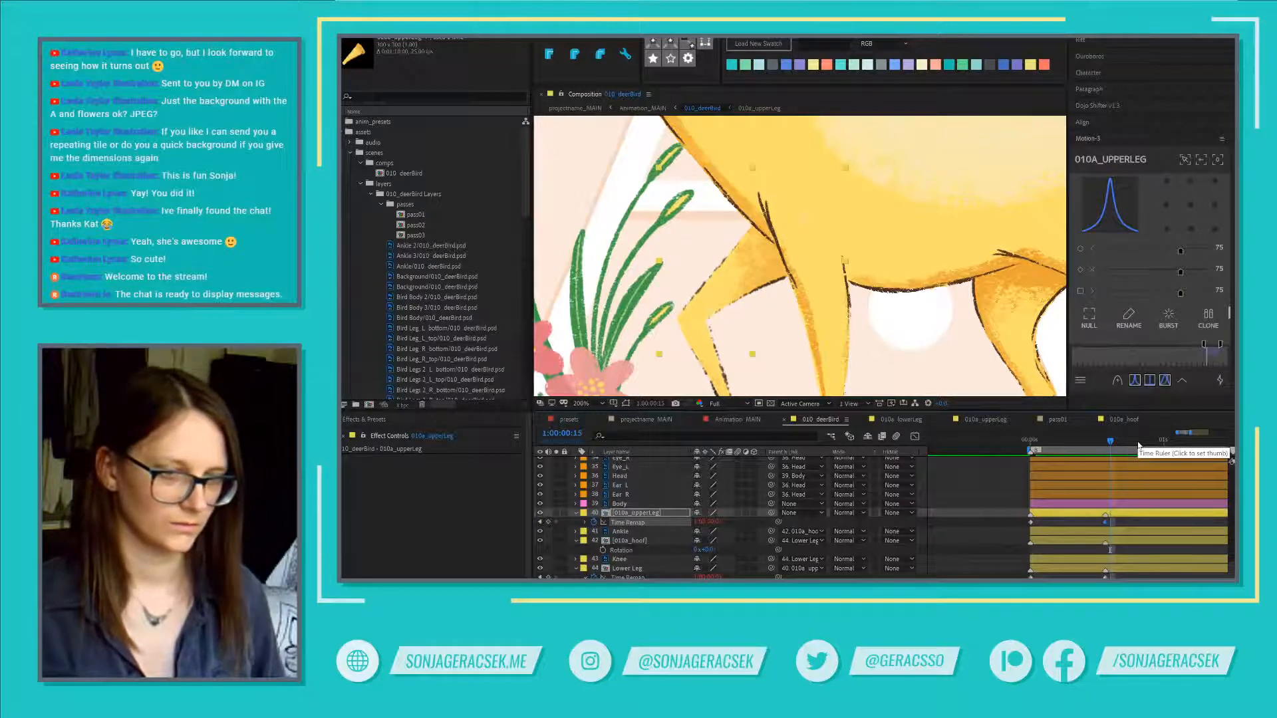
{"action": "key", "text": "Page_Up"}
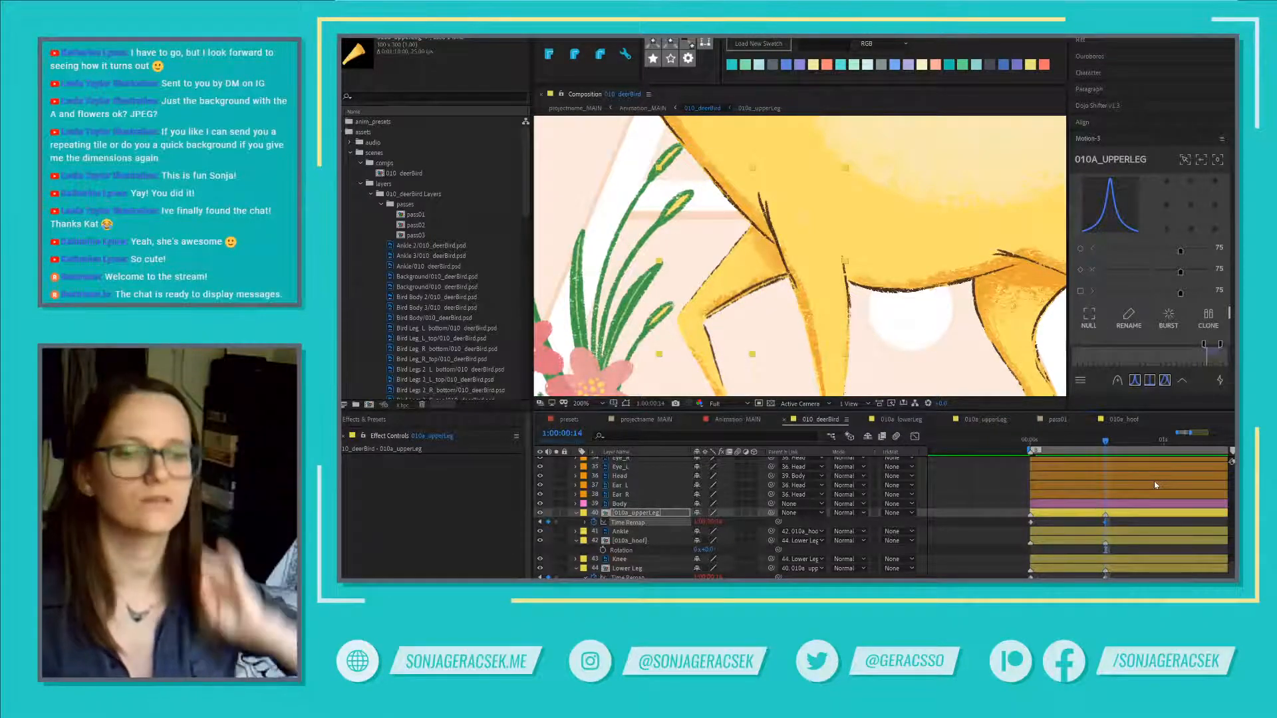
Step: Open the 010a_upperLeg pre-comp and inspect the upper-leg drawing in its last frames, around 1:00:00:13
{"action": "double_click", "coordinate": [1137, 513]}
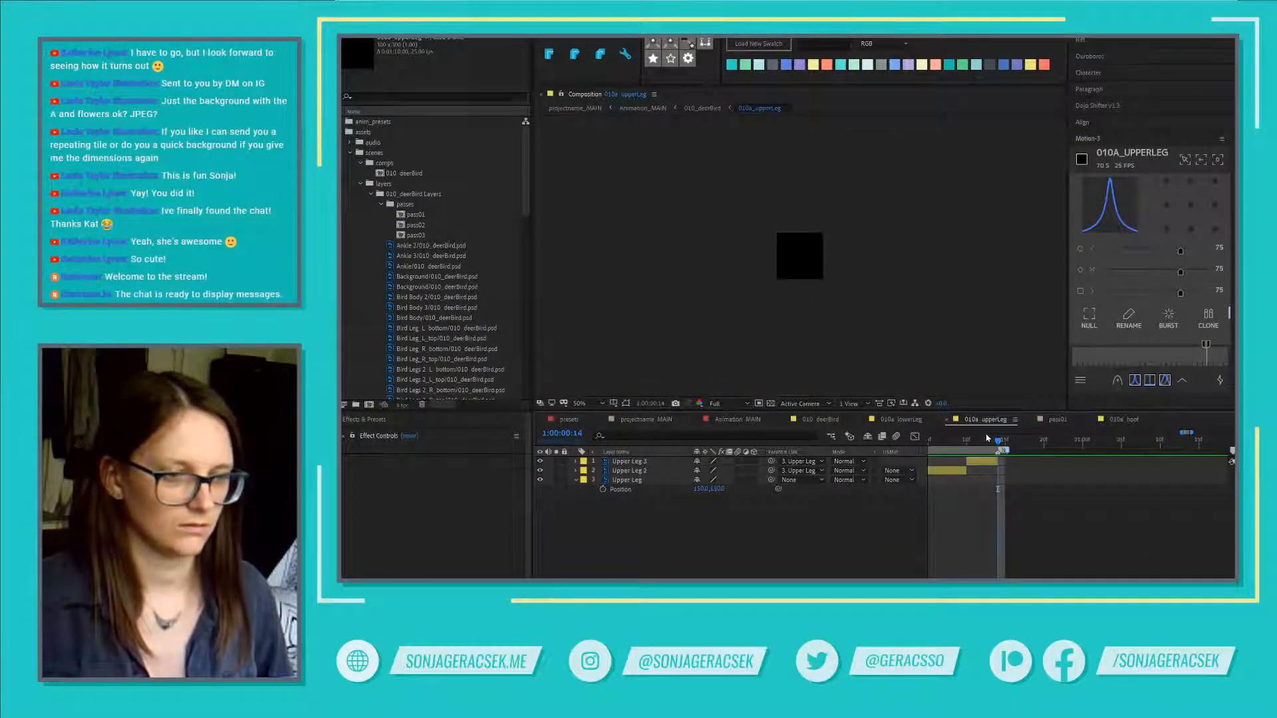
{"action": "key", "text": "Page_Up"}
{"action": "key", "text": "Page_Down"}
{"action": "key", "text": "Page_Up"}
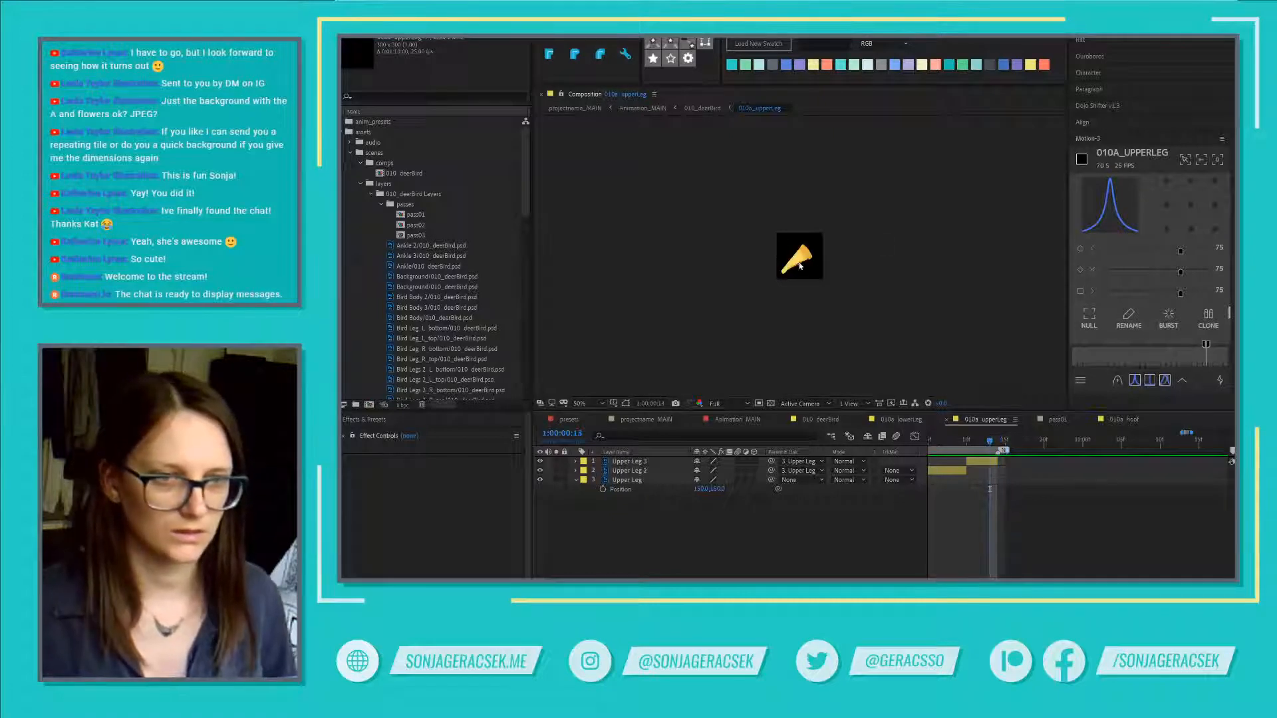
{"action": "scroll", "coordinate": [800, 266], "scroll_direction": "up", "scroll_amount": 6}
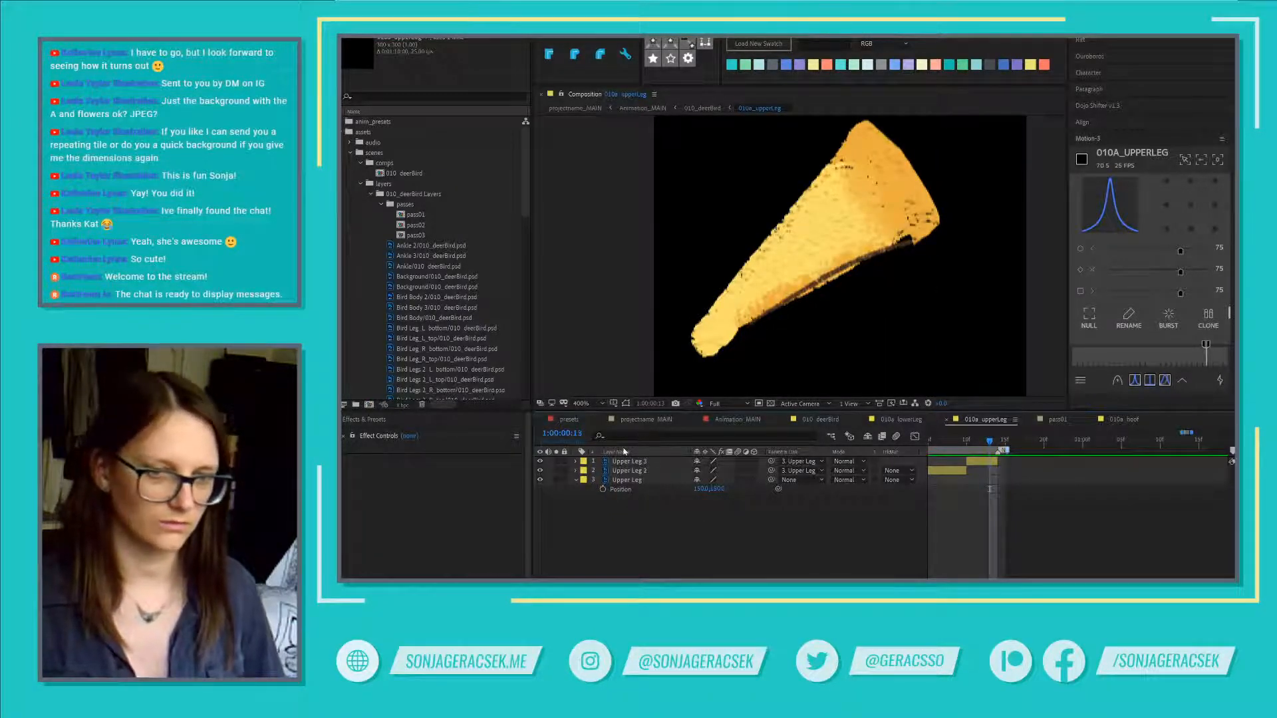
Step: Check 010a_upperLeg at 1:00:00:14, return to the 010_deerBird comp, and view the whole illustration
{"action": "left_click", "coordinate": [996, 442]}
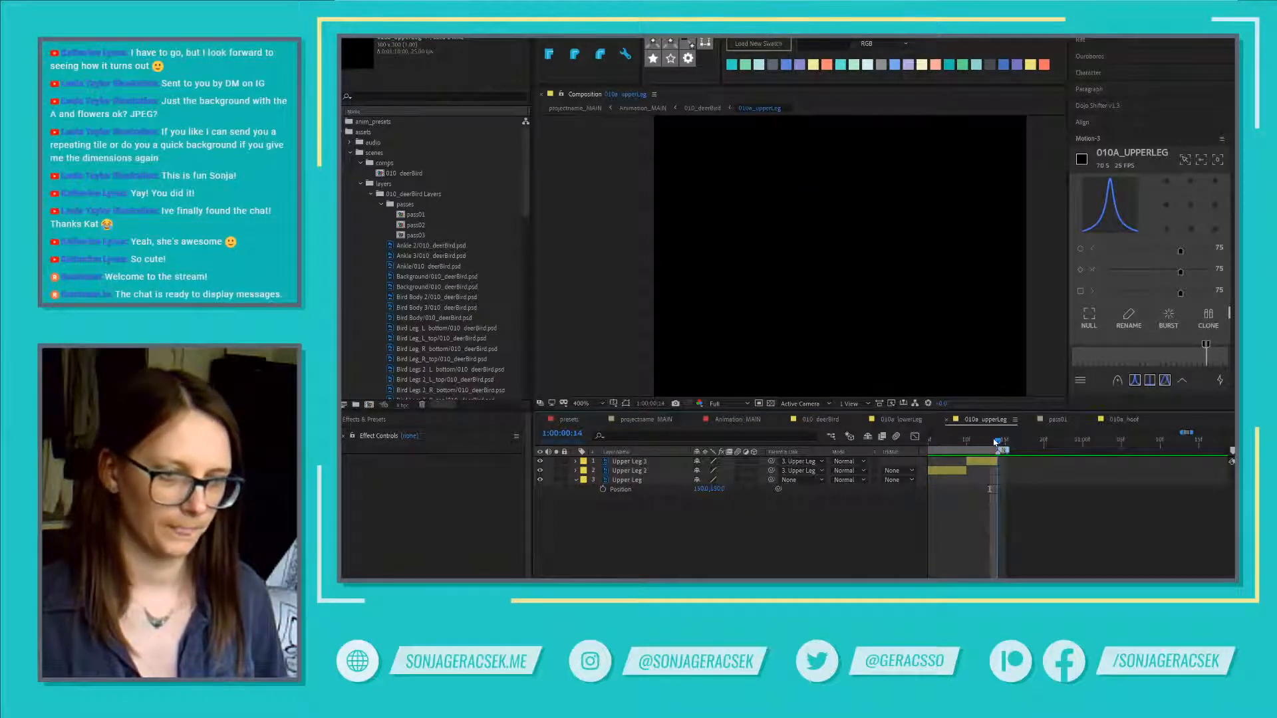
{"action": "left_click", "coordinate": [669, 423]}
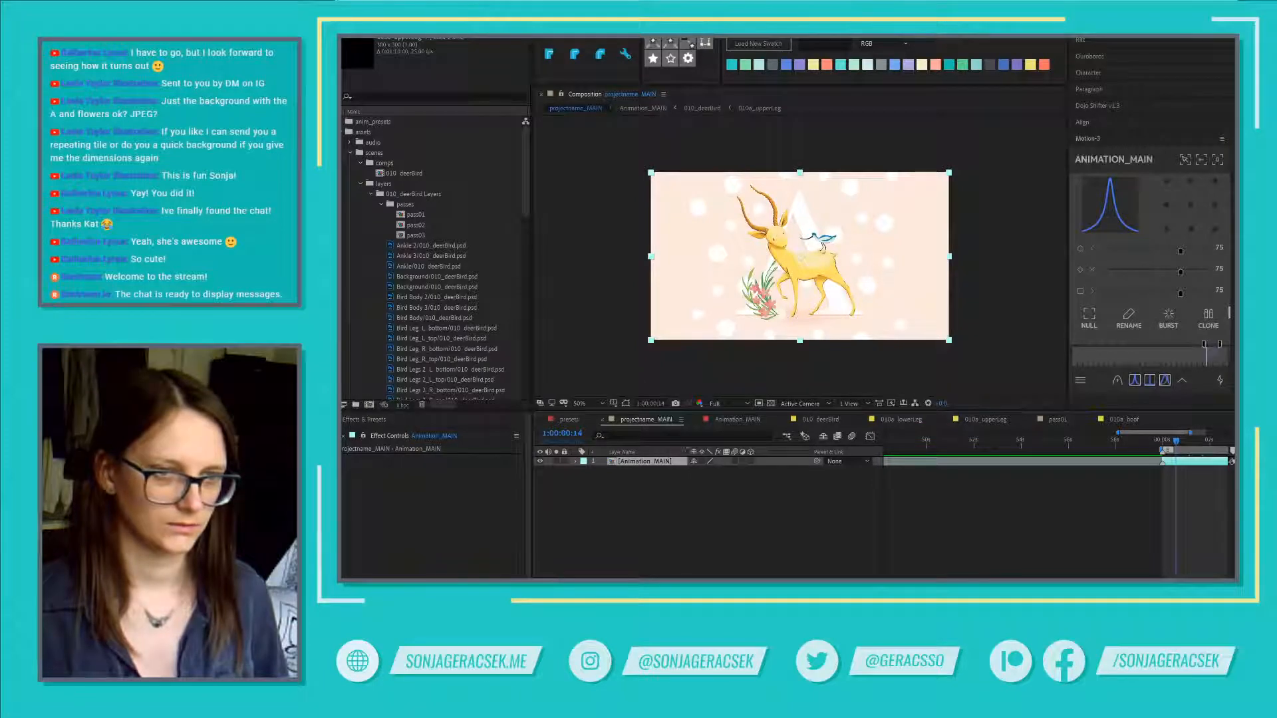
{"action": "left_click", "coordinate": [737, 420]}
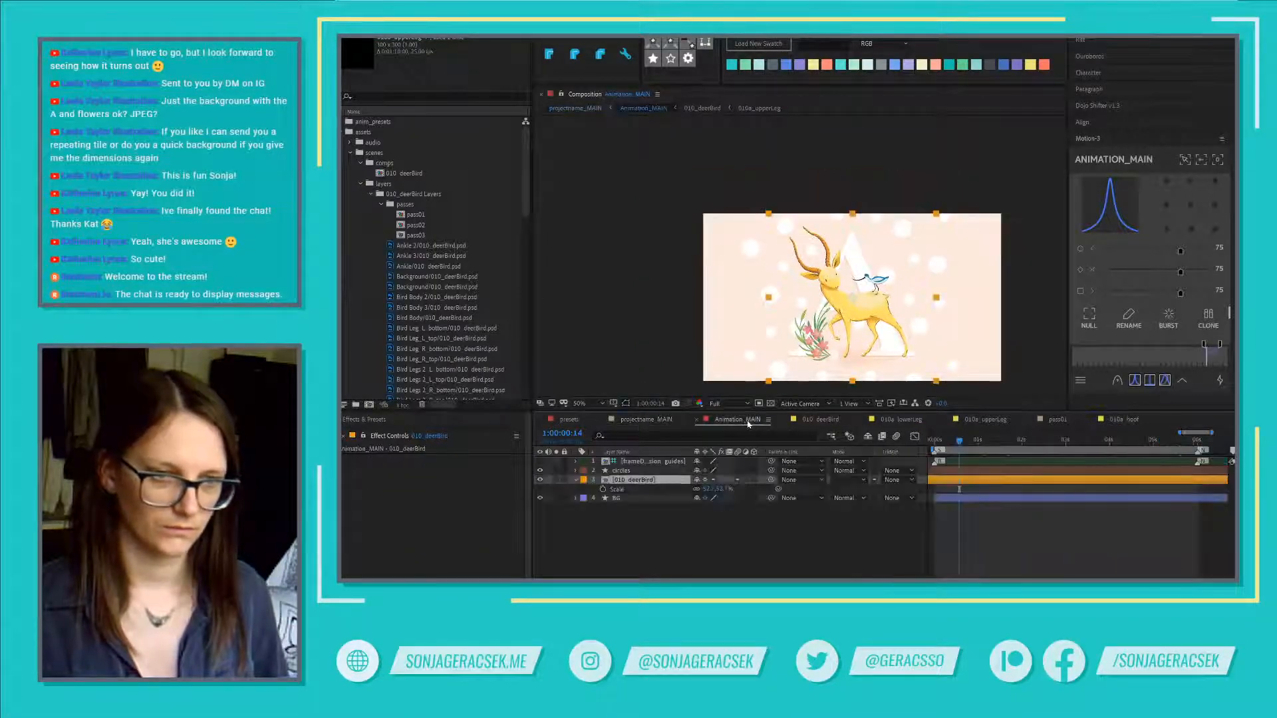
{"action": "left_click", "coordinate": [823, 420]}
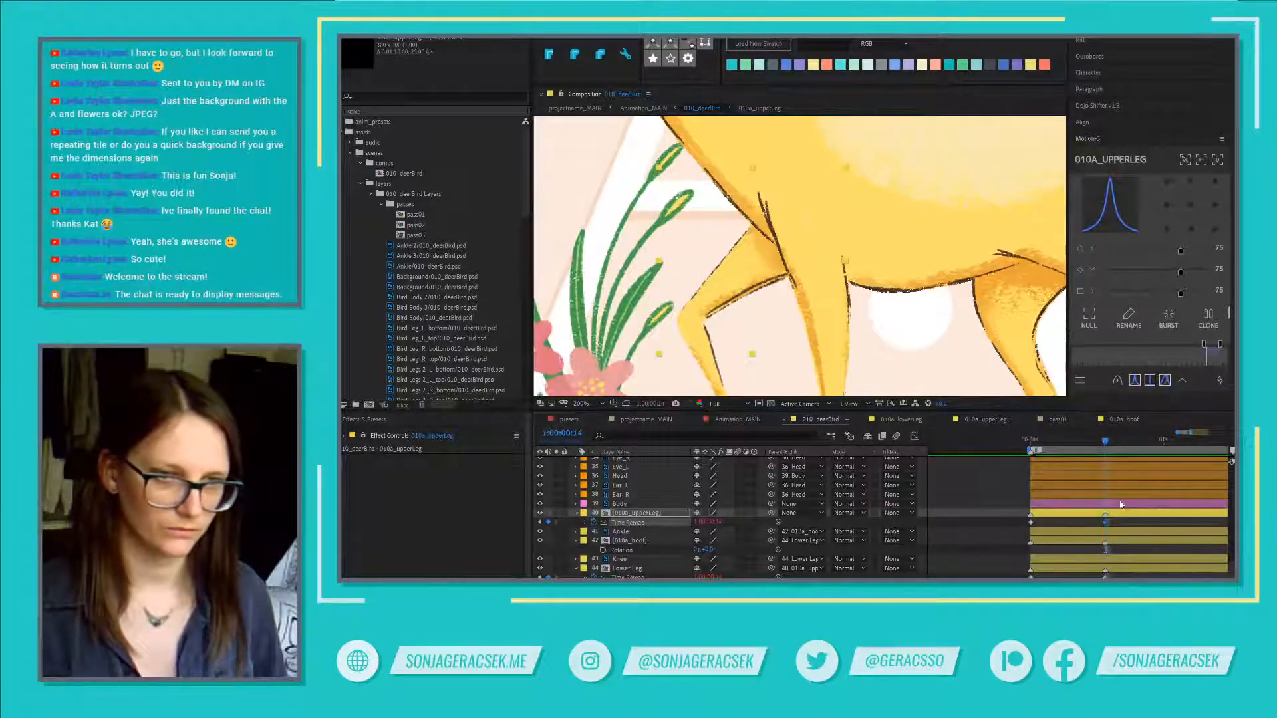
{"action": "scroll", "coordinate": [1150, 535], "scroll_direction": "down", "scroll_amount": 1}
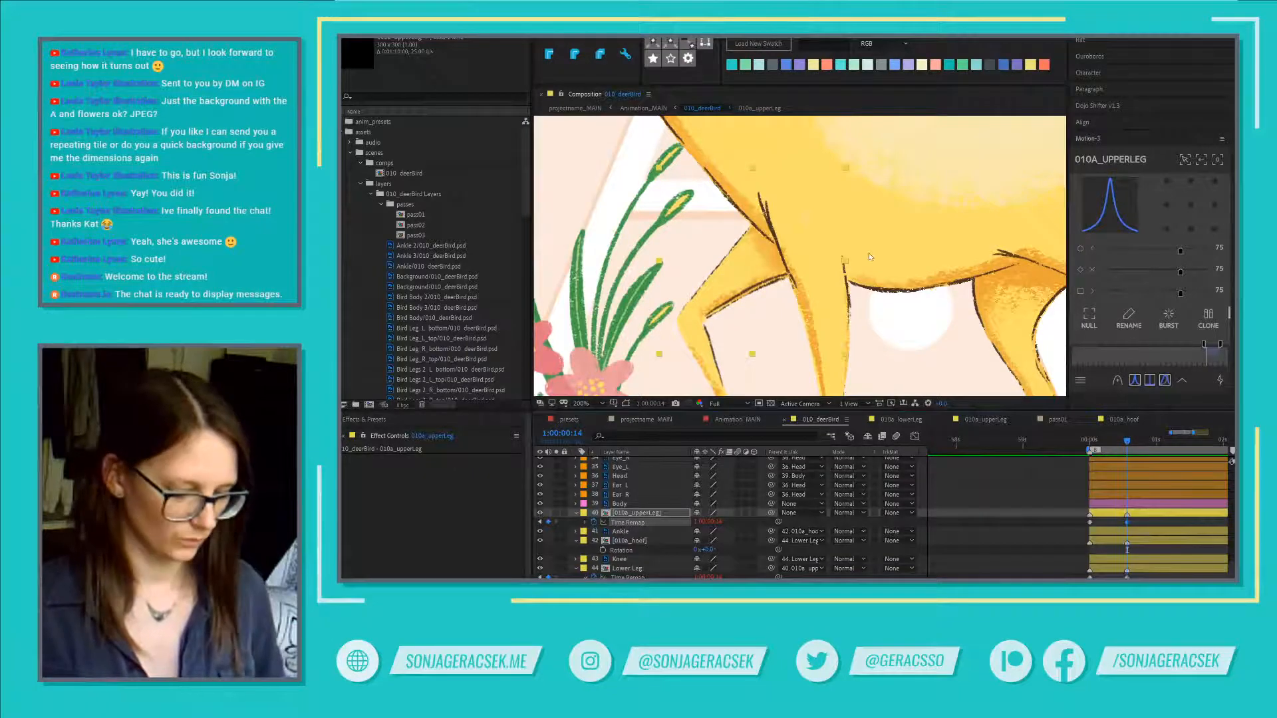
{"action": "key", "text": "shift+slash"}
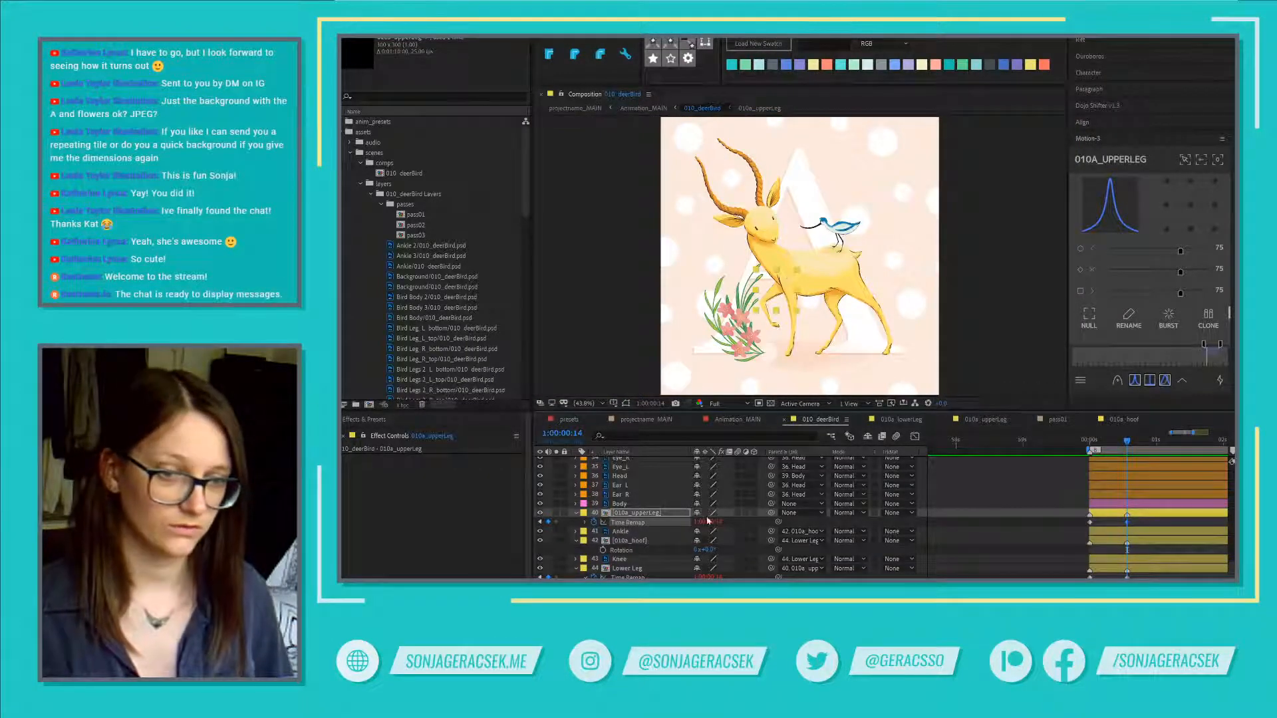
Step: Select the 010a_hoof, Lower Leg and 010a_upperLeg layers together, in that order, for rigging
{"action": "left_click", "coordinate": [1000, 525]}
{"action": "left_click", "coordinate": [643, 515]}
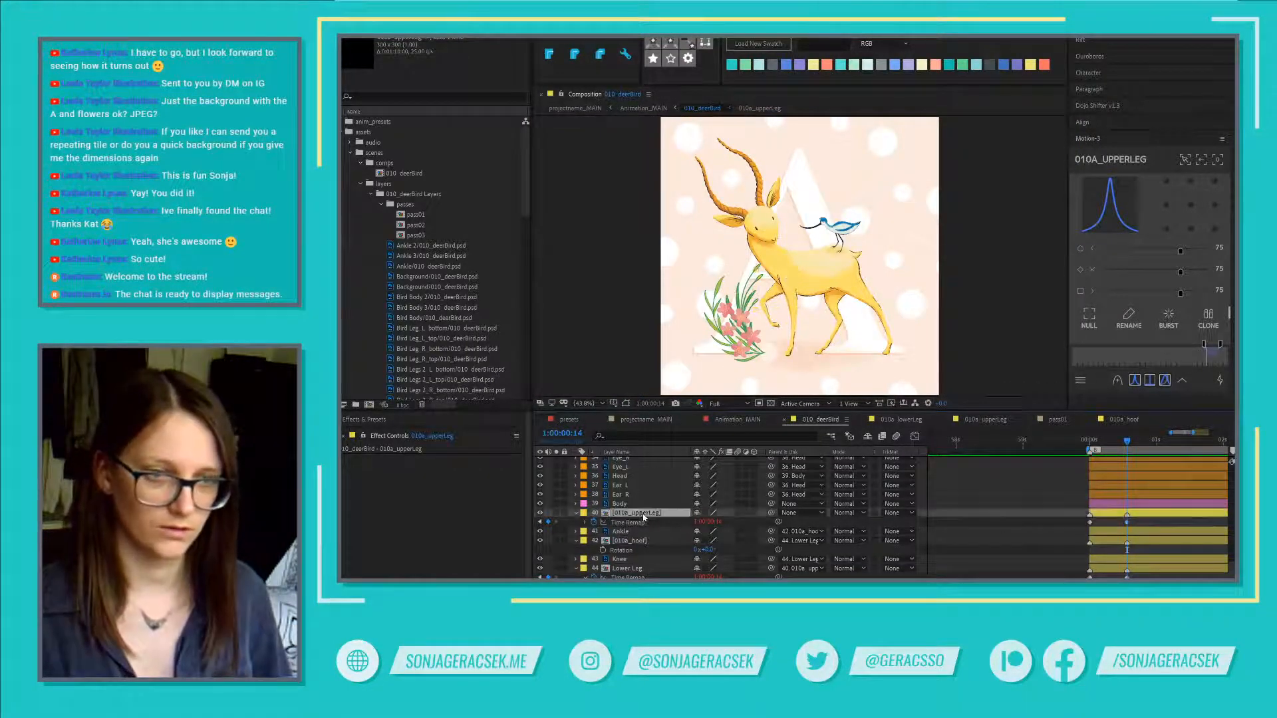
{"action": "left_click", "coordinate": [642, 542]}
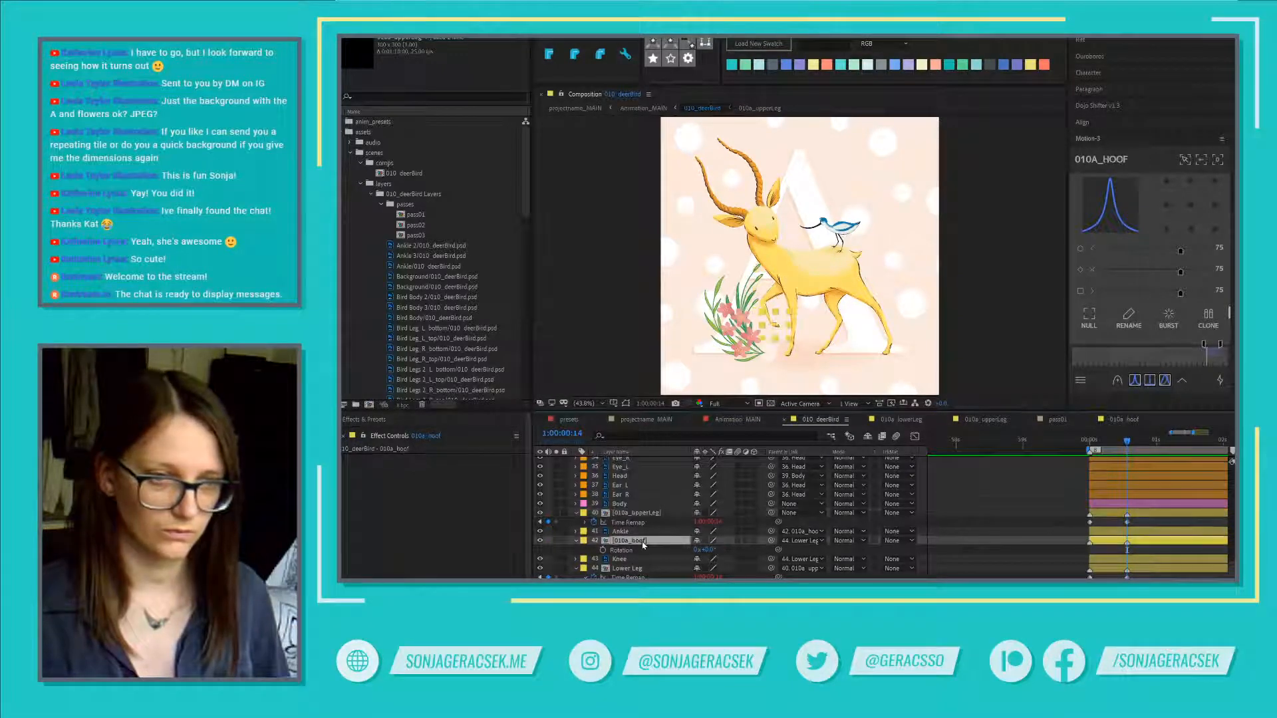
{"action": "left_click", "coordinate": [632, 570]}
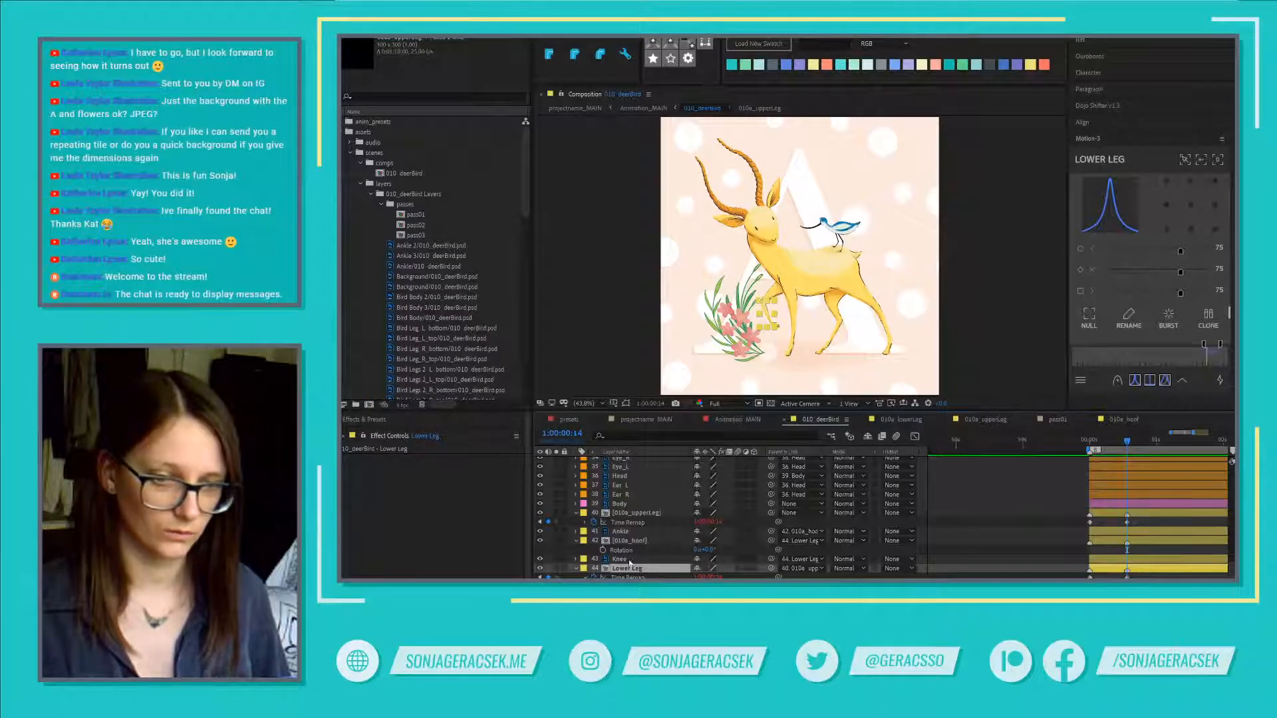
{"action": "left_click", "coordinate": [651, 542]}
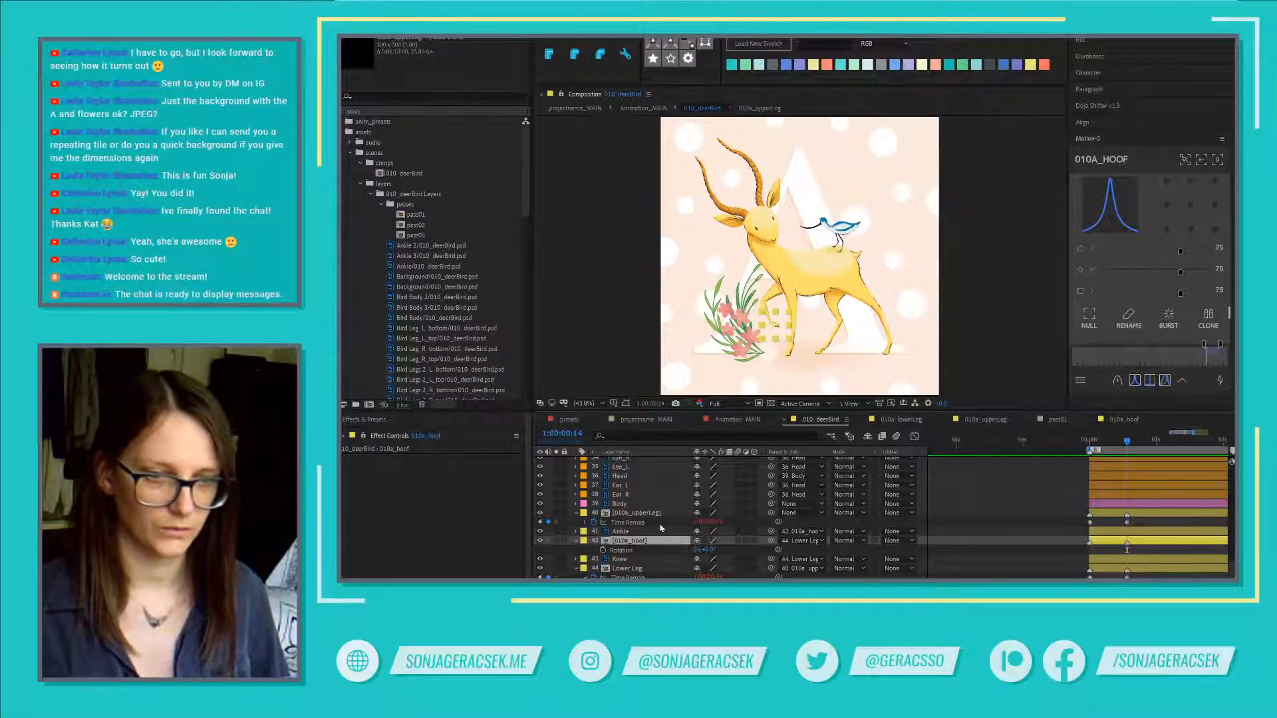
{"action": "left_click", "coordinate": [642, 570], "text": "ctrl"}
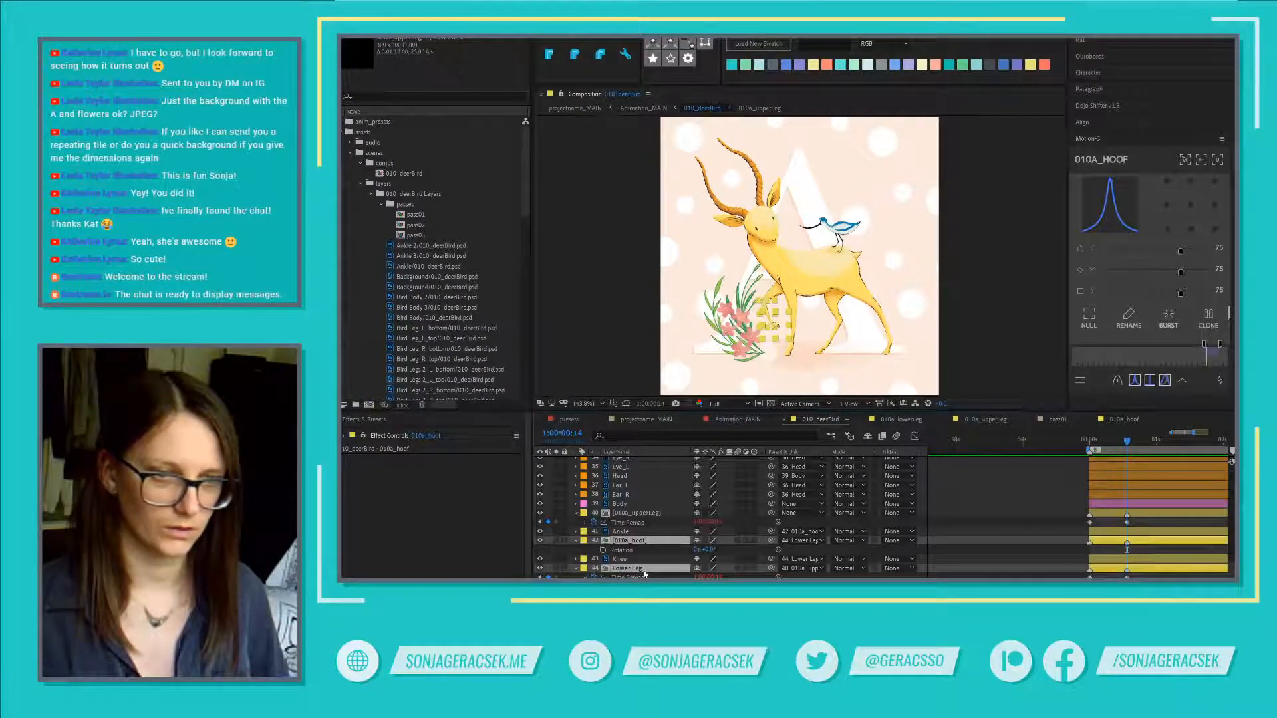
{"action": "left_click", "coordinate": [634, 514], "text": "ctrl"}
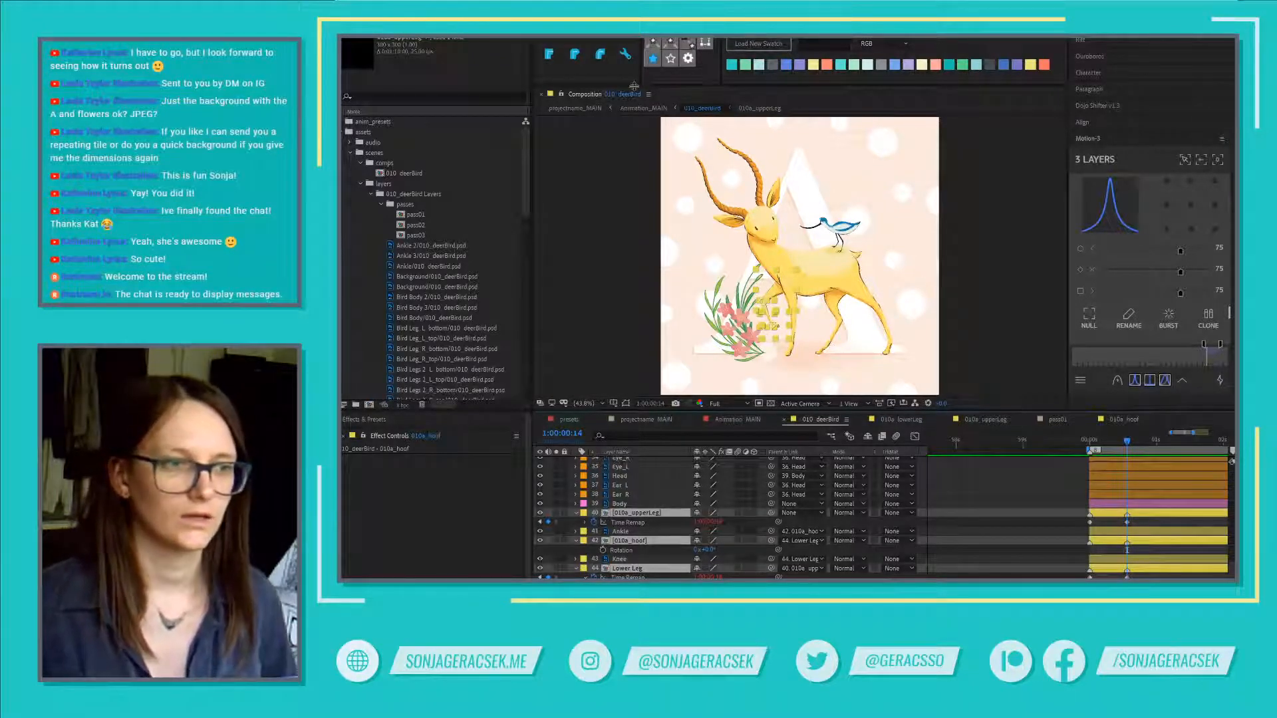
Step: Open the Duik Bassel.2 script and dock it below Motion-3, enlarged enough to show all its categories
{"action": "left_click", "coordinate": [514, 36]}
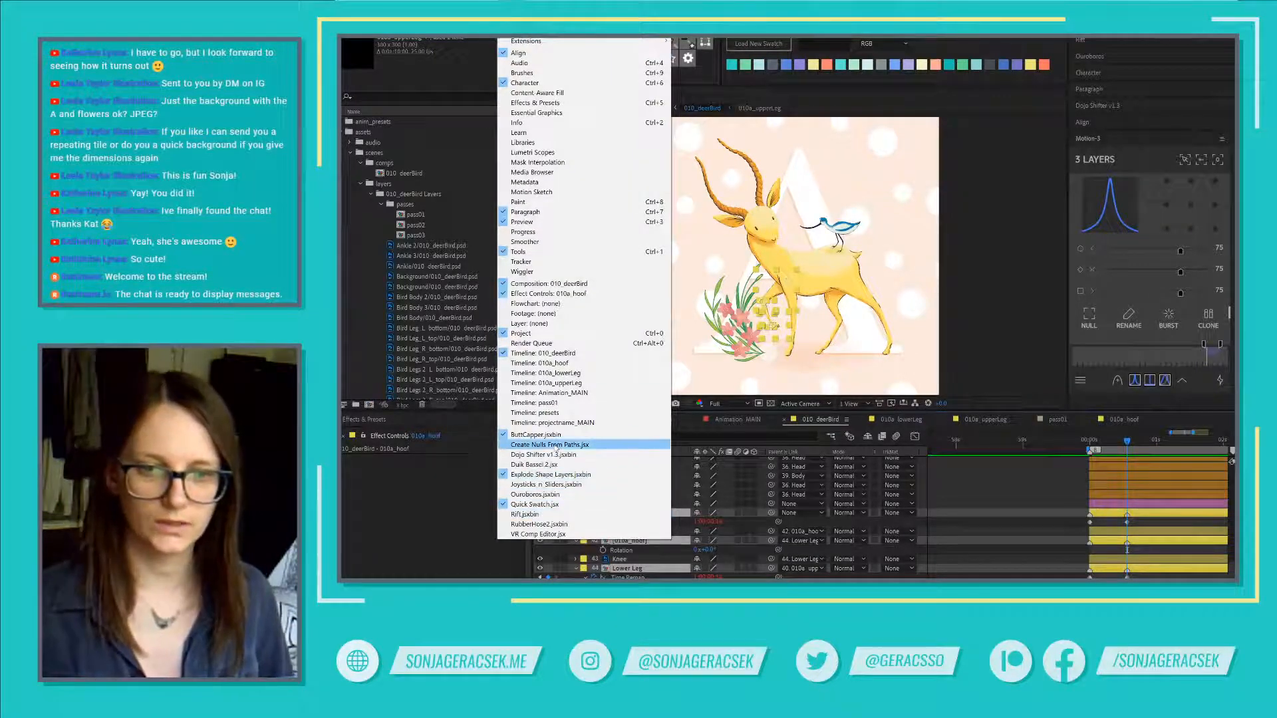
{"action": "left_click", "coordinate": [555, 464]}
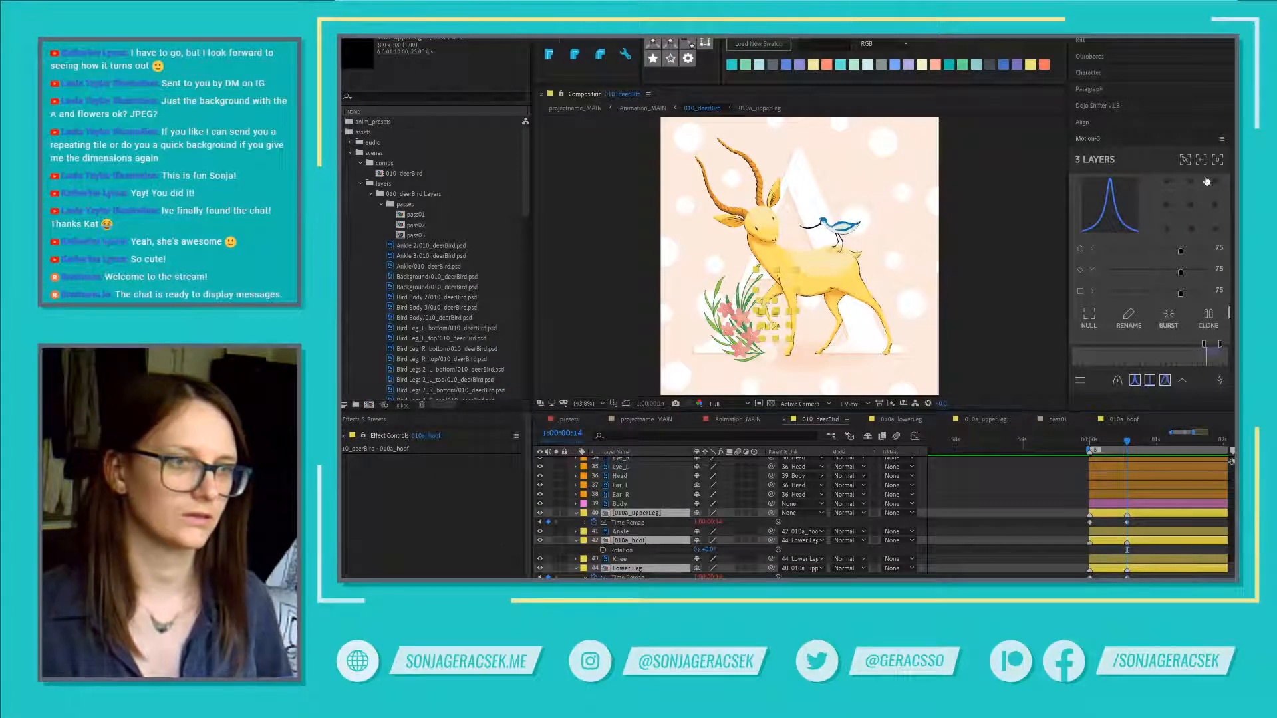
{"action": "left_click_drag", "start_coordinate": [399, 39], "coordinate": [1100, 193]}
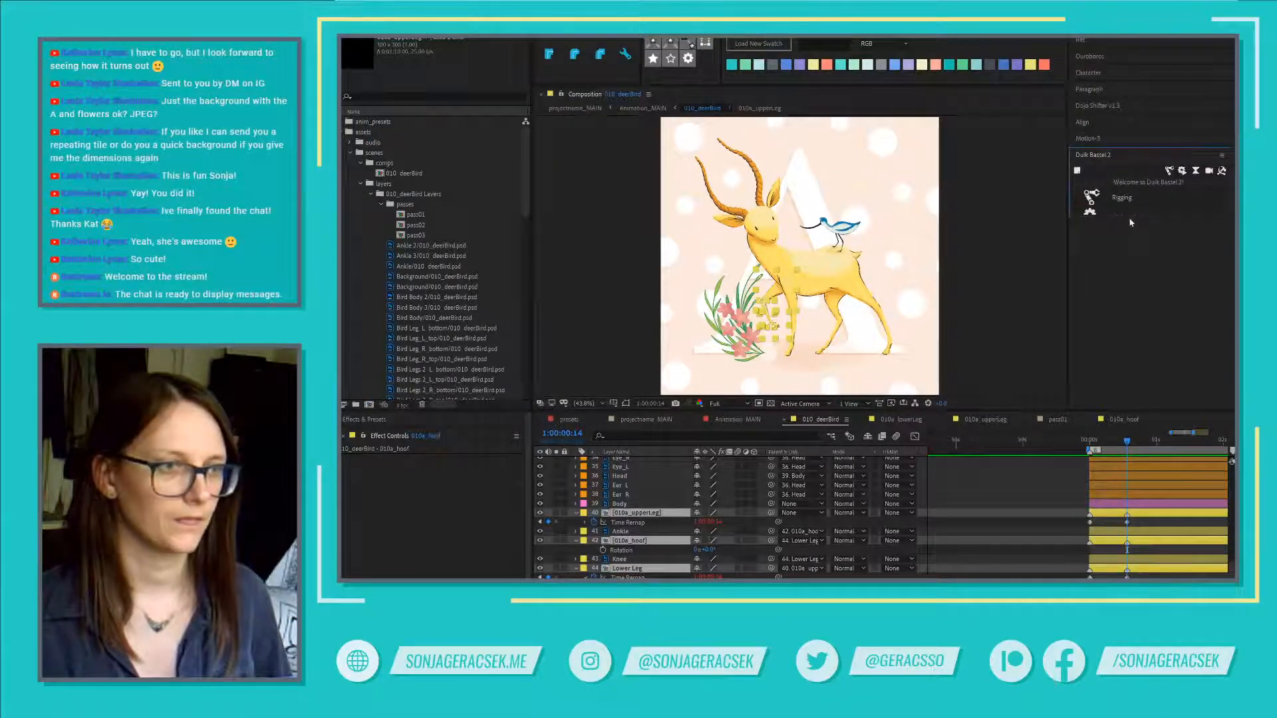
{"action": "left_click_drag", "start_coordinate": [1136, 389], "coordinate": [1136, 396]}
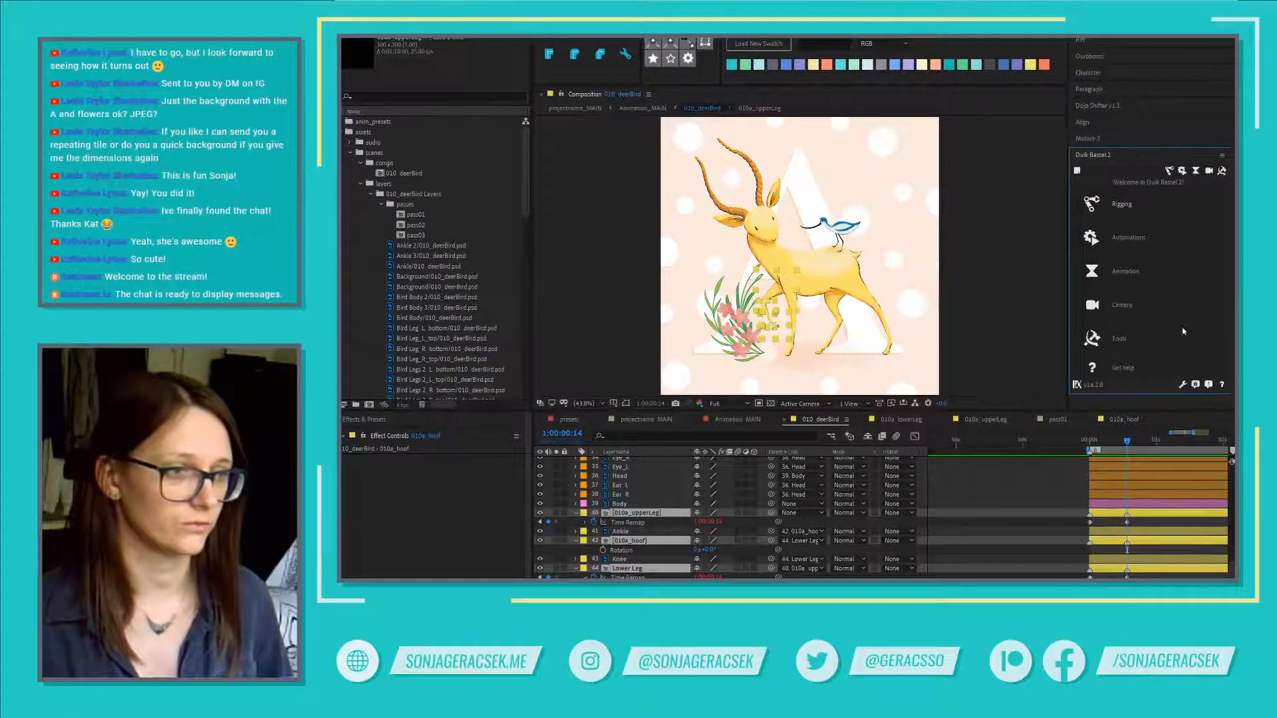
Step: Apply Duik's Auto-rig & IK to the selected hoof, lower leg and upper leg layers
{"action": "left_click", "coordinate": [1151, 205]}
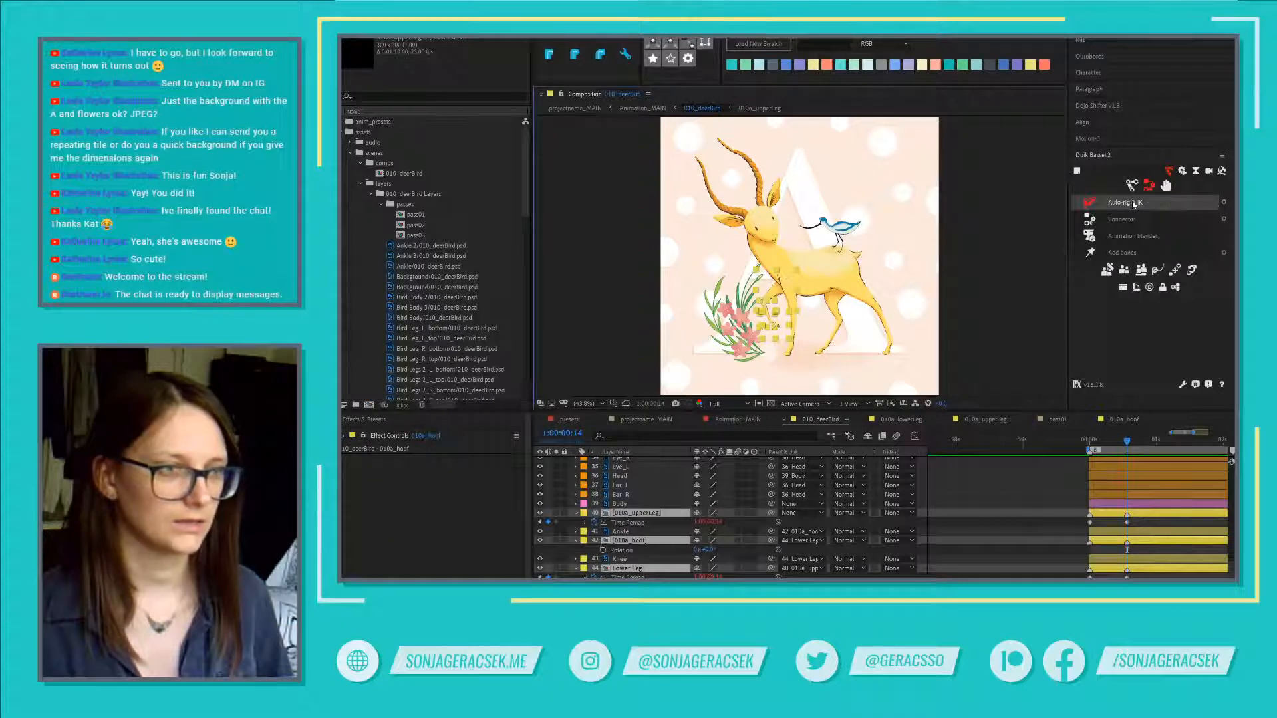
{"action": "left_click", "coordinate": [1164, 182]}
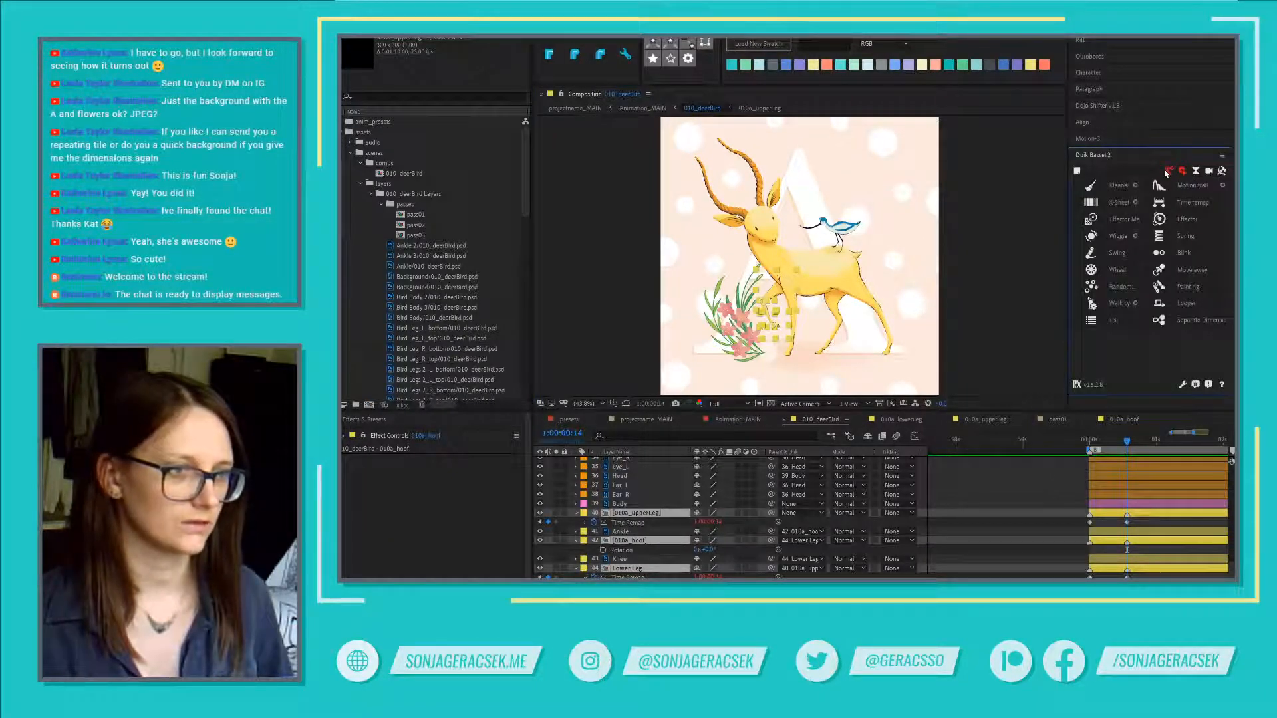
{"action": "left_click", "coordinate": [1166, 173]}
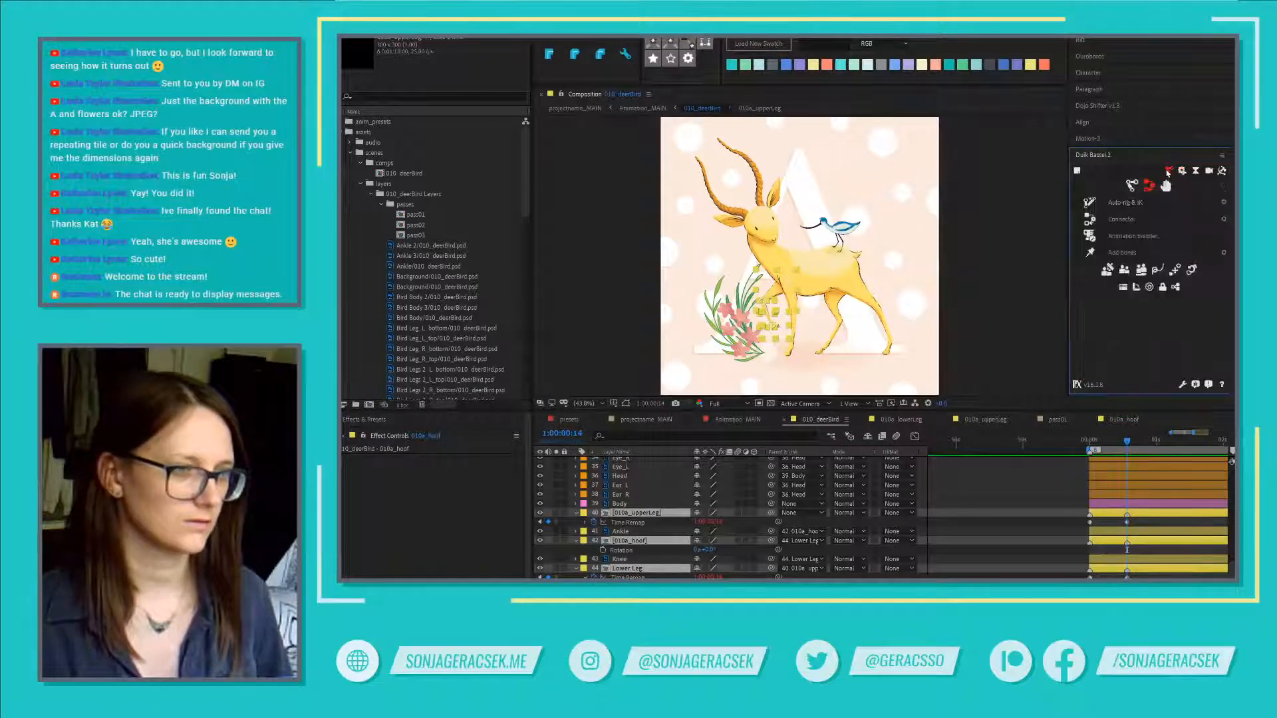
{"action": "left_click", "coordinate": [1130, 207]}
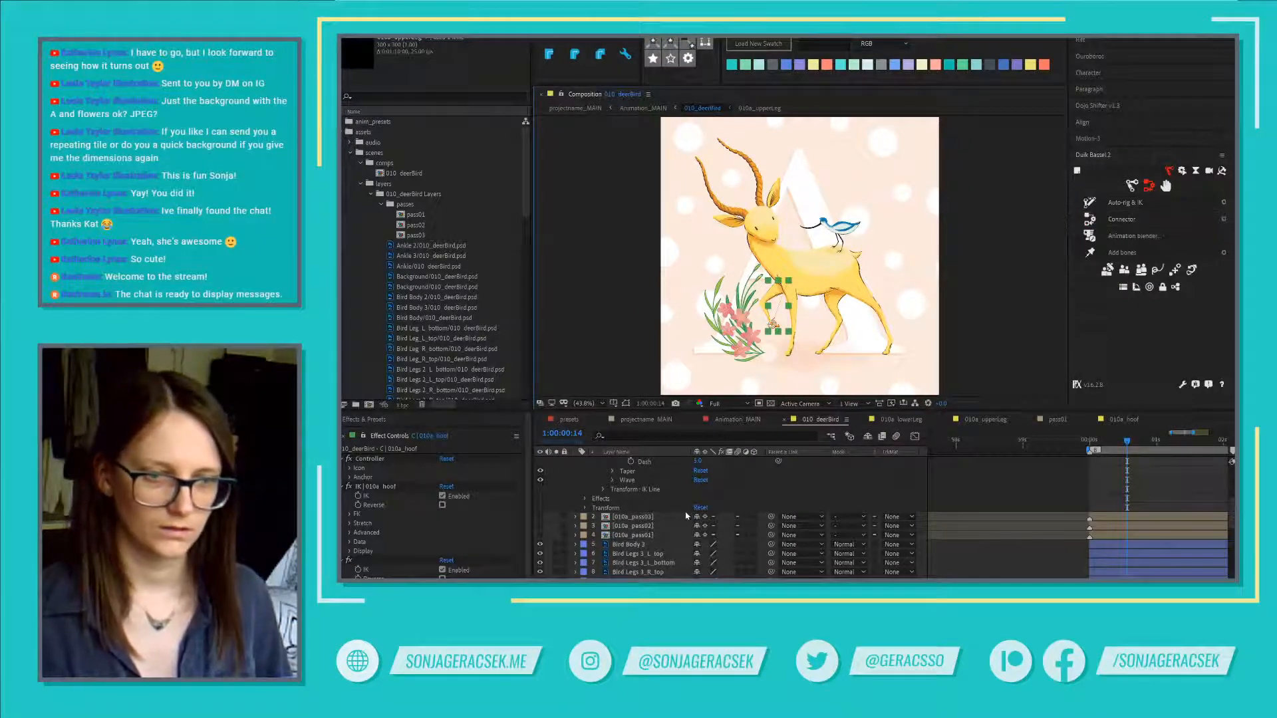
Step: Move the C | 010a_hoof controller layer down the layer stack to sit between Body and 010a_upperLeg
{"action": "scroll", "coordinate": [689, 513], "scroll_direction": "up", "scroll_amount": 5}
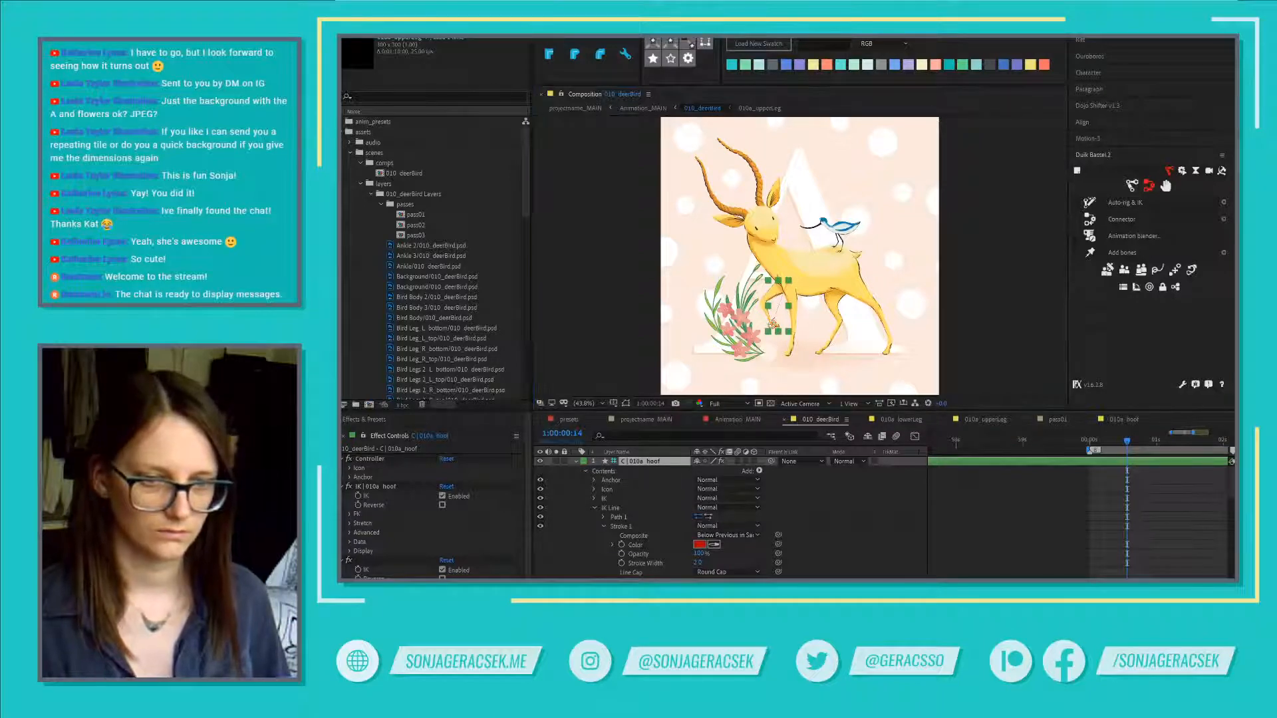
{"action": "scroll", "coordinate": [648, 532], "scroll_direction": "down", "scroll_amount": 1}
{"action": "scroll", "coordinate": [649, 532], "scroll_direction": "down", "scroll_amount": 1}
{"action": "scroll", "coordinate": [649, 519], "scroll_direction": "down", "scroll_amount": 2}
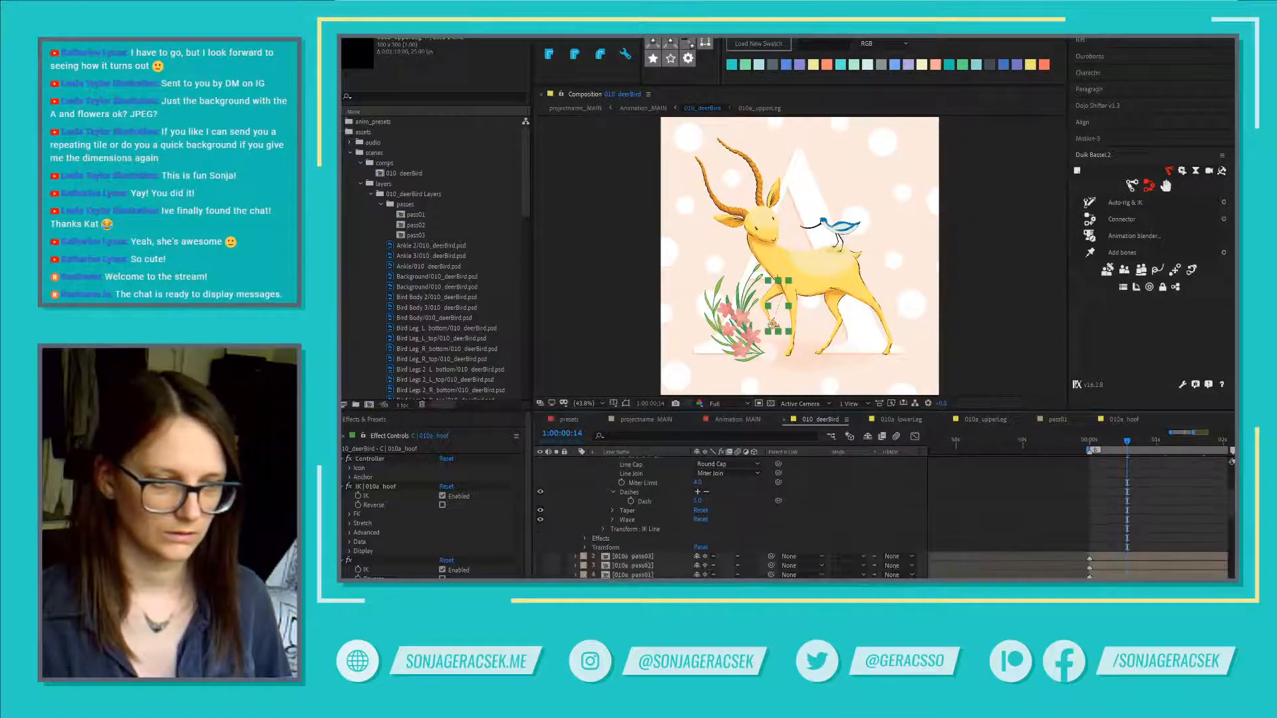
{"action": "scroll", "coordinate": [648, 519], "scroll_direction": "down", "scroll_amount": 6}
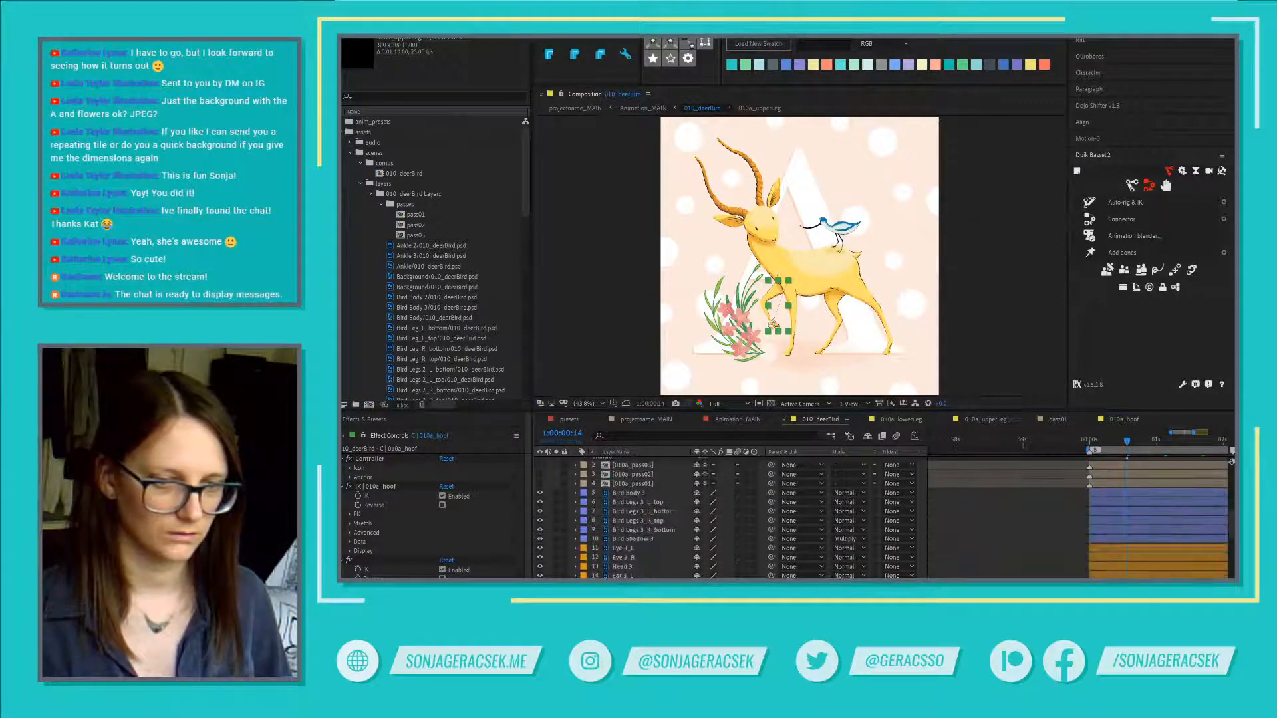
{"action": "scroll", "coordinate": [649, 519], "scroll_direction": "down", "scroll_amount": 2}
{"action": "scroll", "coordinate": [636, 519], "scroll_direction": "down", "scroll_amount": 7}
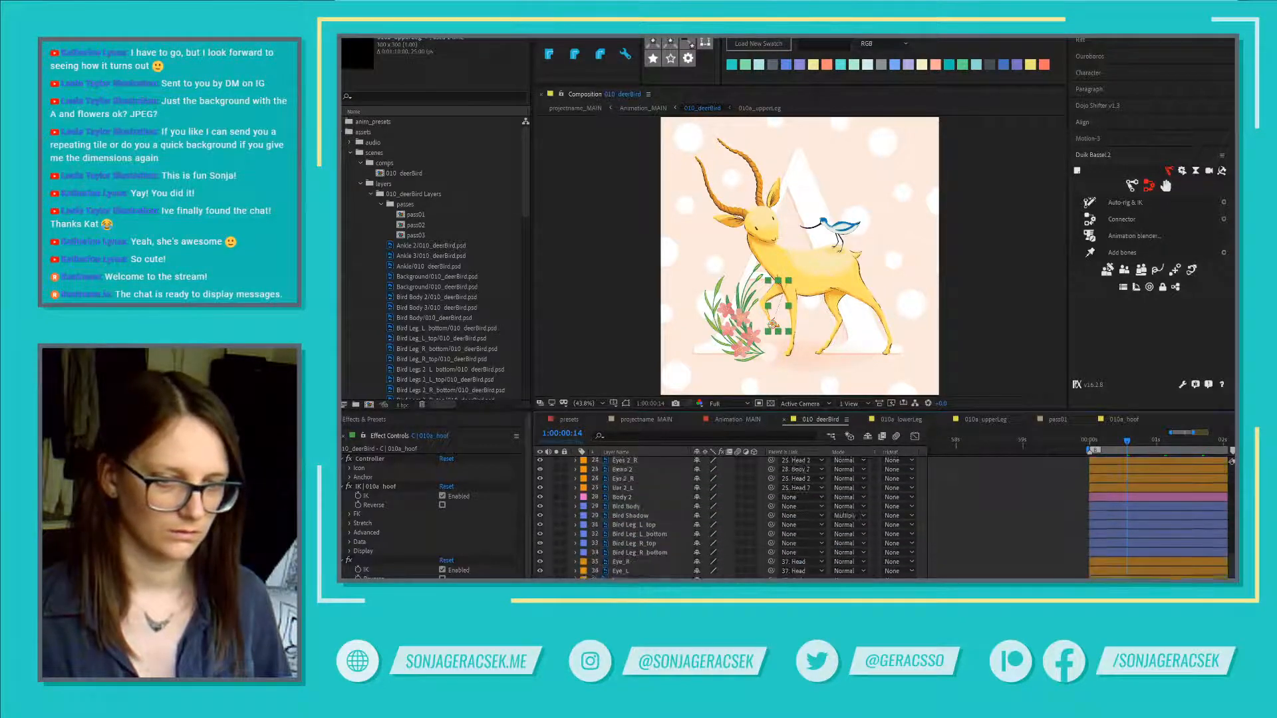
{"action": "left_click", "coordinate": [636, 490]}
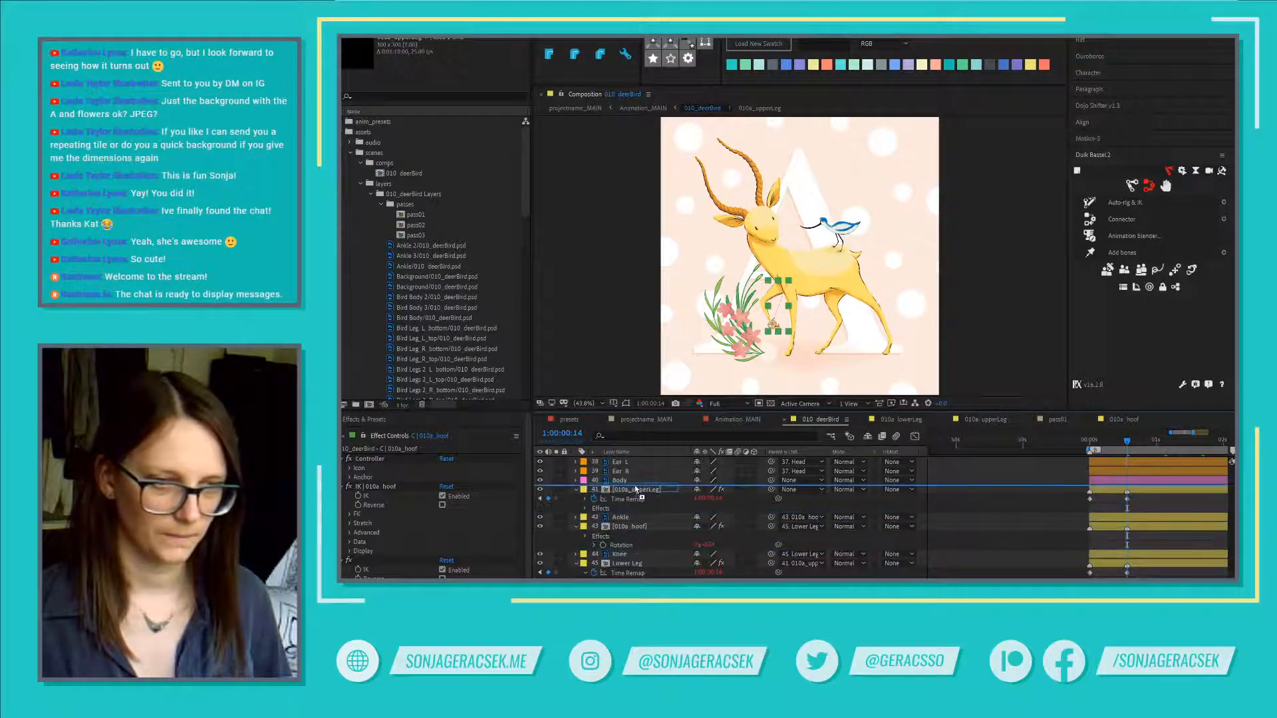
{"action": "scroll", "coordinate": [645, 492], "scroll_direction": "up", "scroll_amount": 3}
{"action": "scroll", "coordinate": [655, 492], "scroll_direction": "up", "scroll_amount": 6}
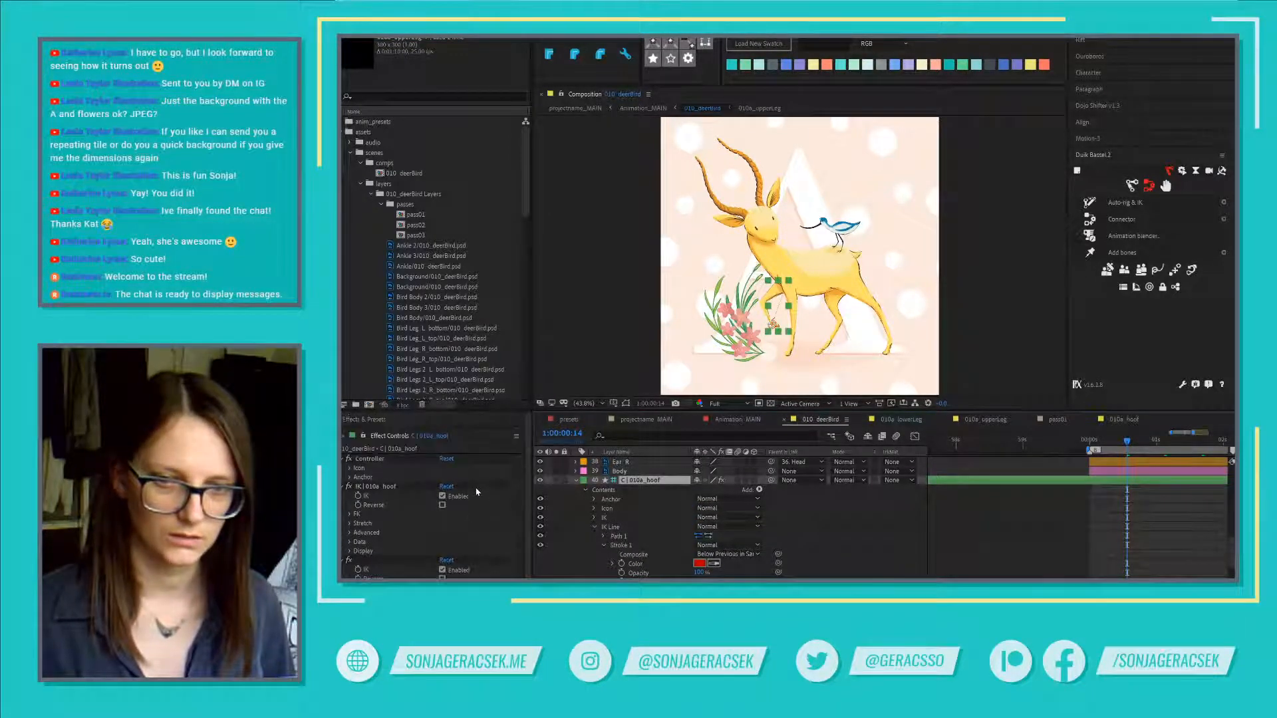
Step: Collapse the Controller effect on C | 010a_hoof and inspect the FK settings of its 010a_hoof IK effect
{"action": "left_click", "coordinate": [348, 479]}
{"action": "left_click", "coordinate": [348, 478]}
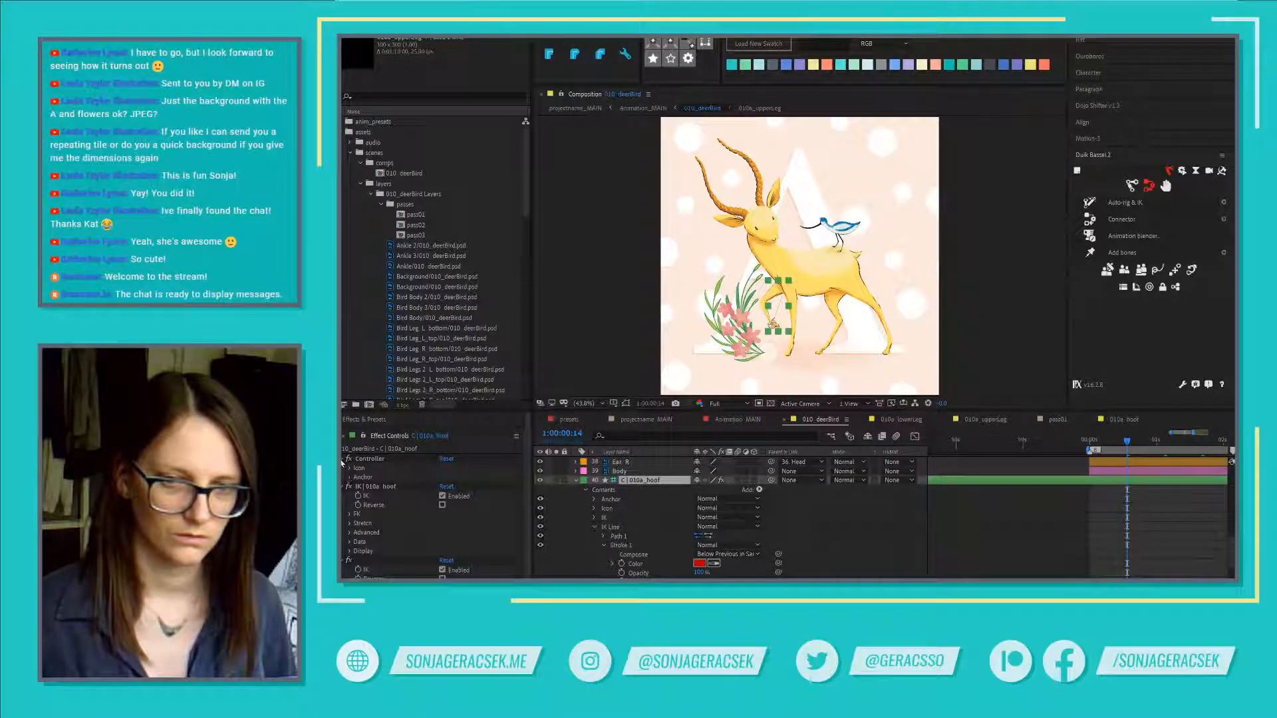
{"action": "left_click", "coordinate": [342, 458]}
{"action": "left_click", "coordinate": [348, 496]}
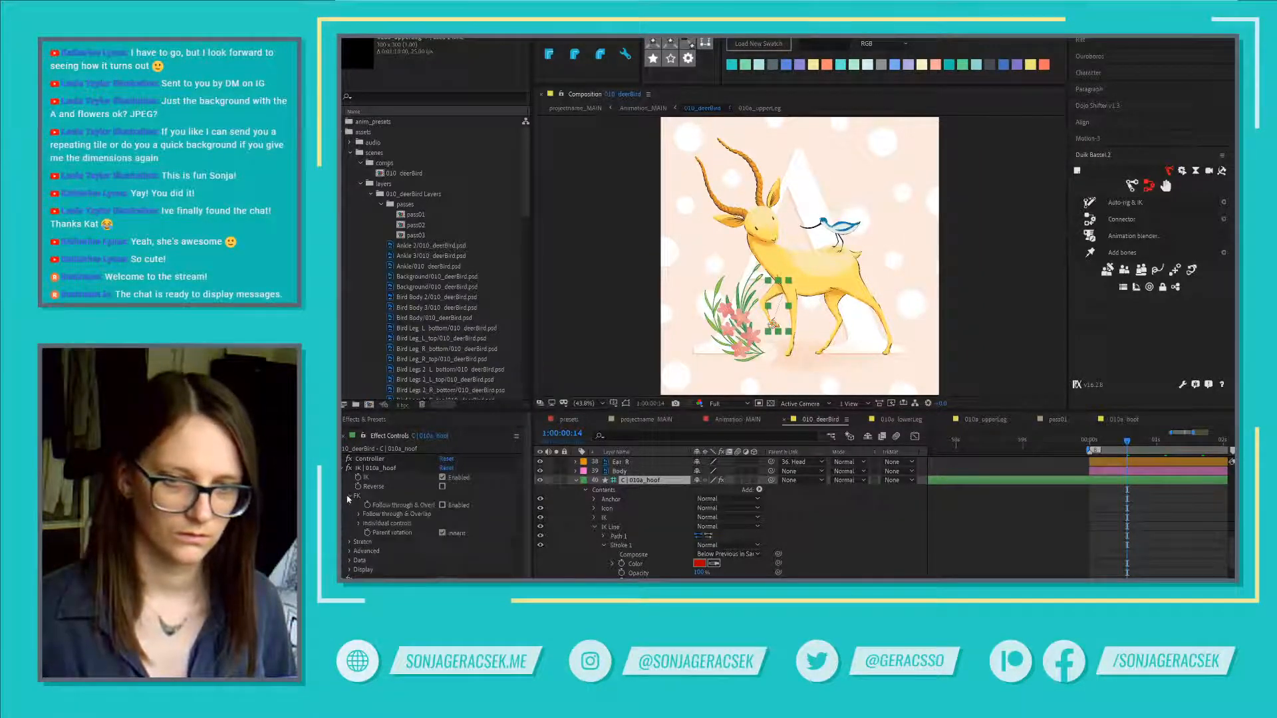
{"action": "left_click", "coordinate": [349, 496]}
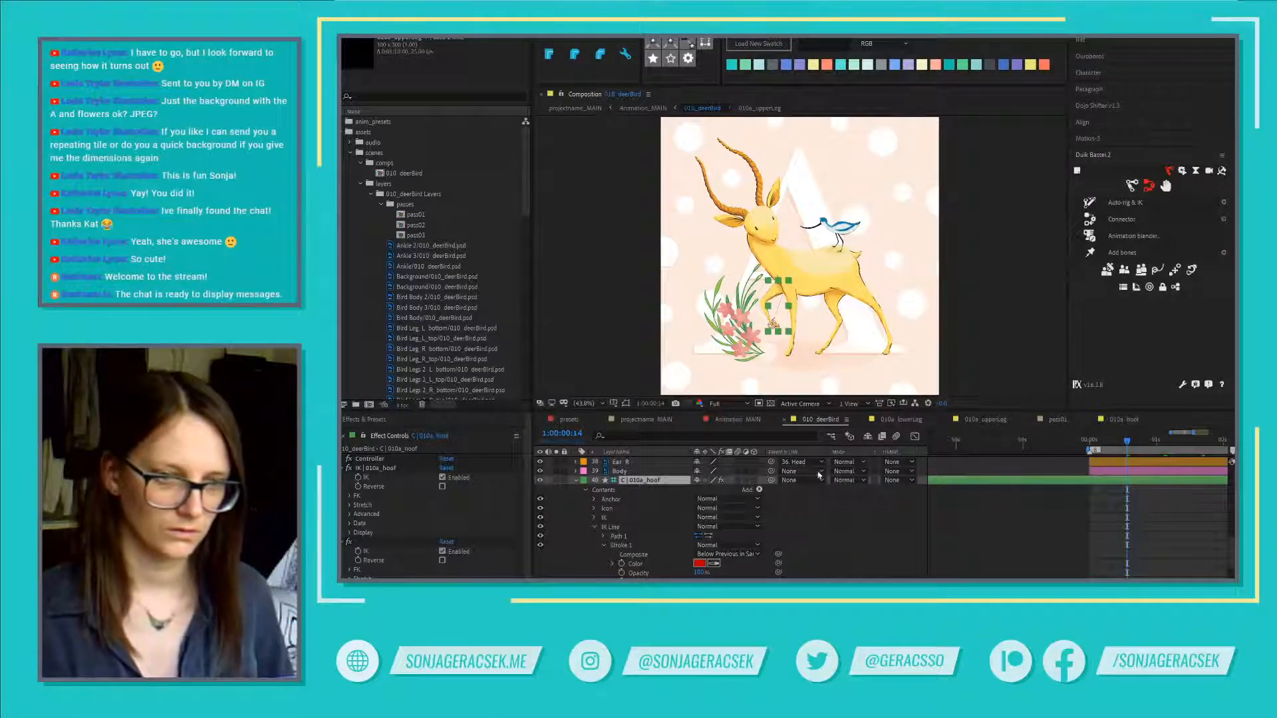
Step: Test the raised leg's IK by moving the C | 010a_hoof controller toward the standing front leg and back to its original position
{"action": "key", "text": "ctrl+shift+a"}
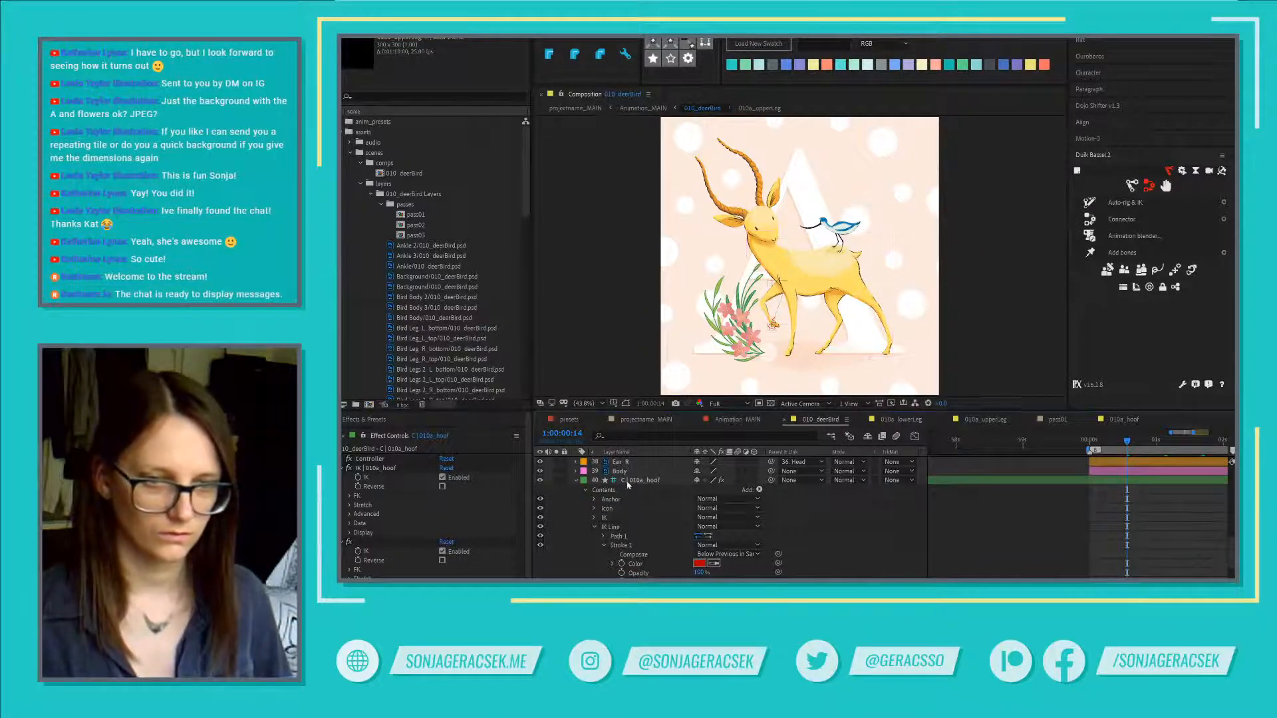
{"action": "left_click", "coordinate": [627, 481]}
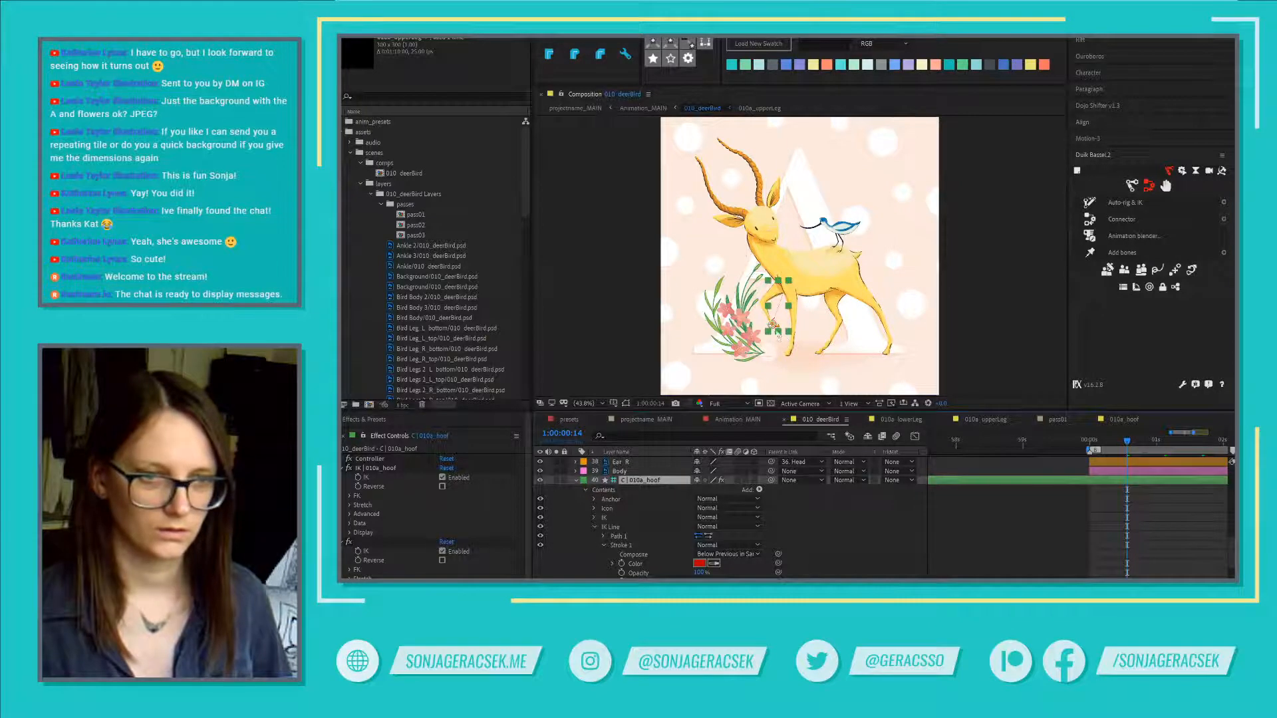
{"action": "mouse_move", "coordinate": [773, 326]}
{"action": "left_mouse_down"}
{"action": "mouse_move", "coordinate": [777, 341]}
{"action": "mouse_move", "coordinate": [775, 325]}
{"action": "left_mouse_up"}
{"action": "scroll", "coordinate": [773, 322], "scroll_direction": "up", "scroll_amount": 3}
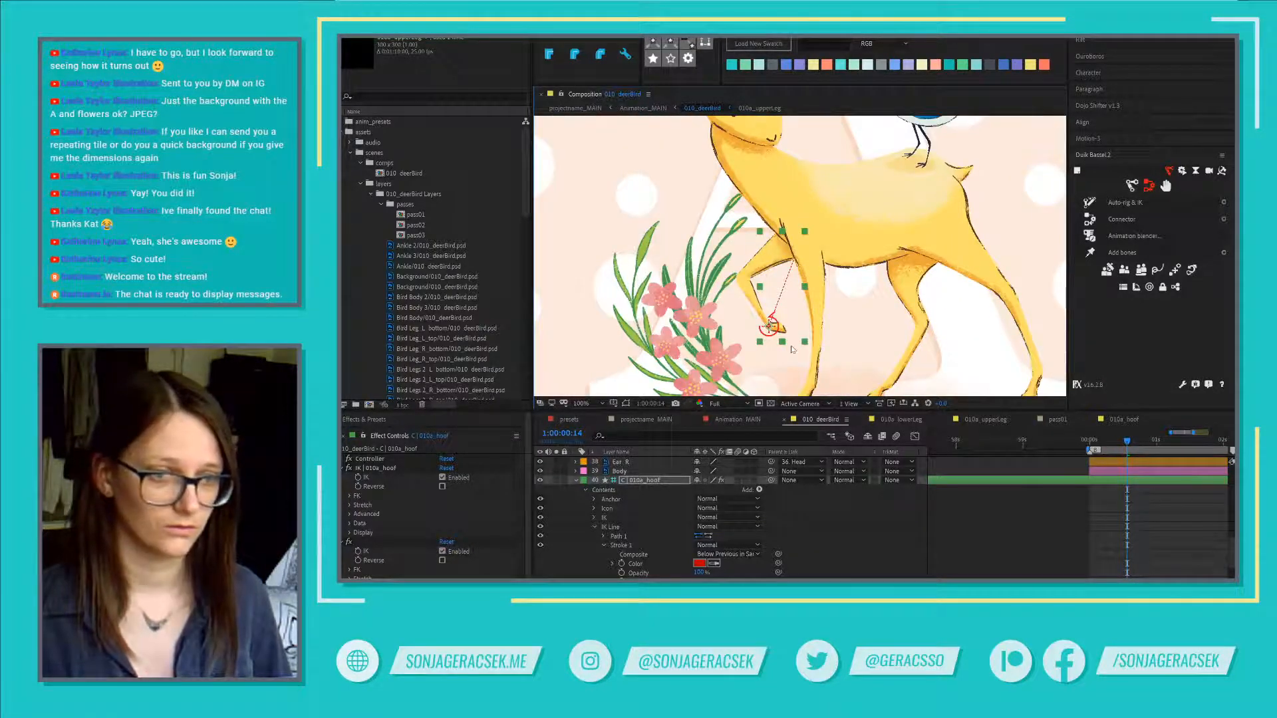
{"action": "left_click_drag", "start_coordinate": [768, 331], "coordinate": [807, 331]}
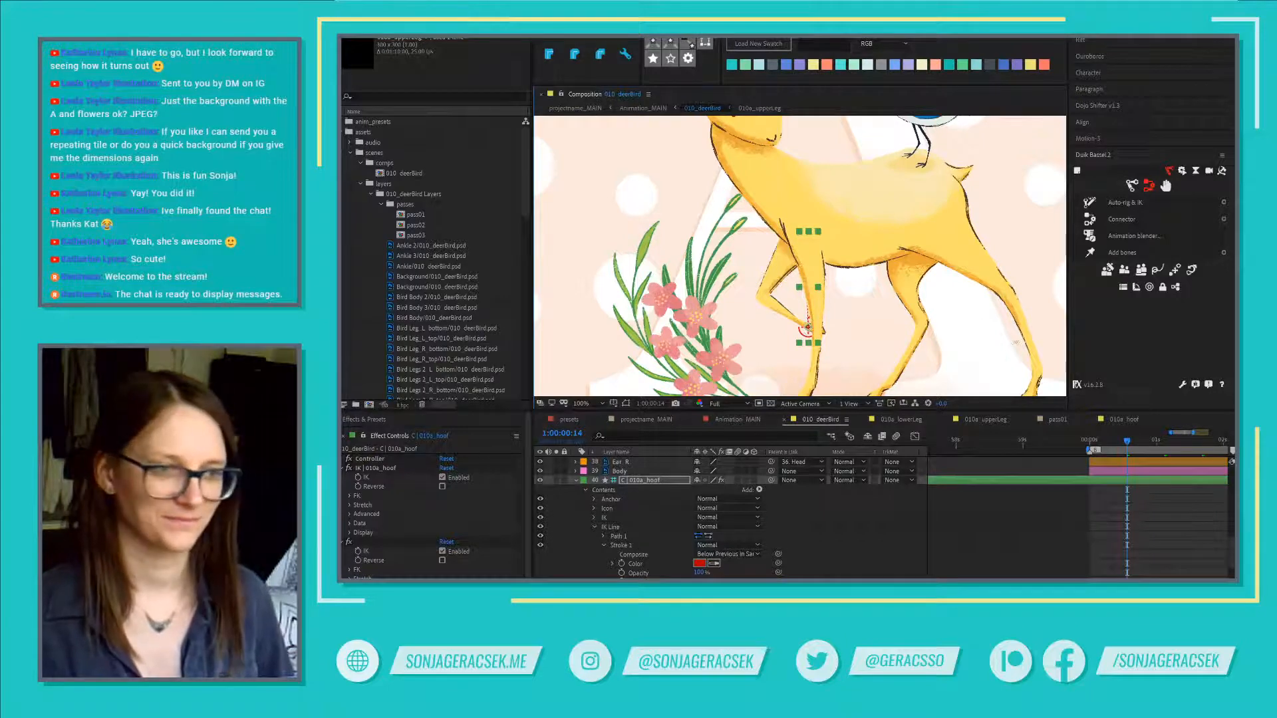
{"action": "left_click_drag", "start_coordinate": [808, 328], "coordinate": [770, 326]}
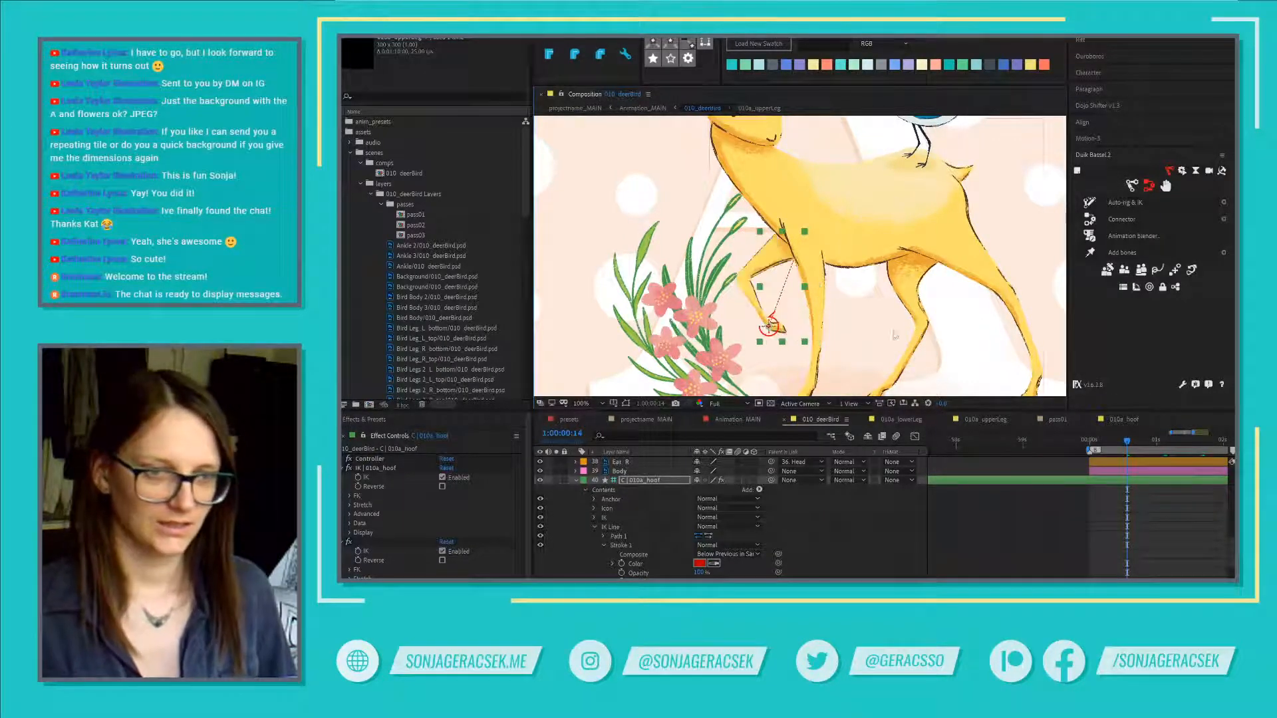
{"action": "key", "text": "comma"}
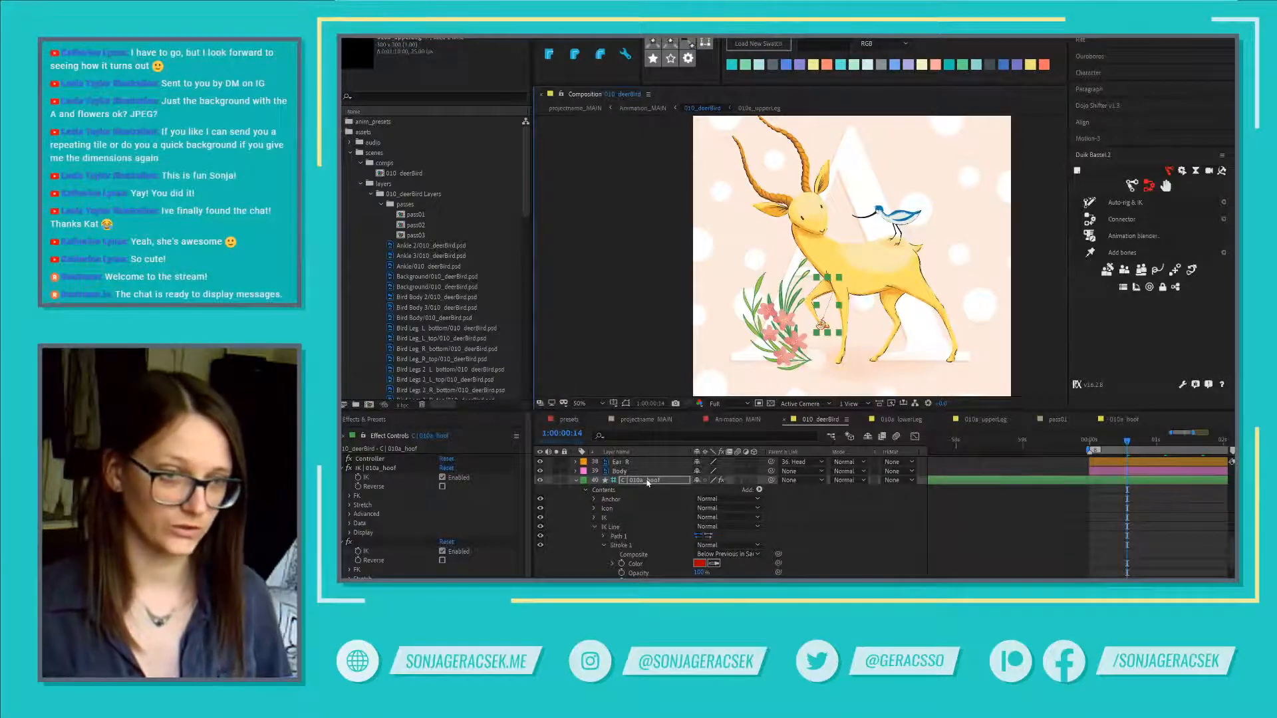
Step: Undo the controller test moves and the Duik Auto-rig & IK applied to the raised leg
{"action": "key", "text": "ctrl+z"}
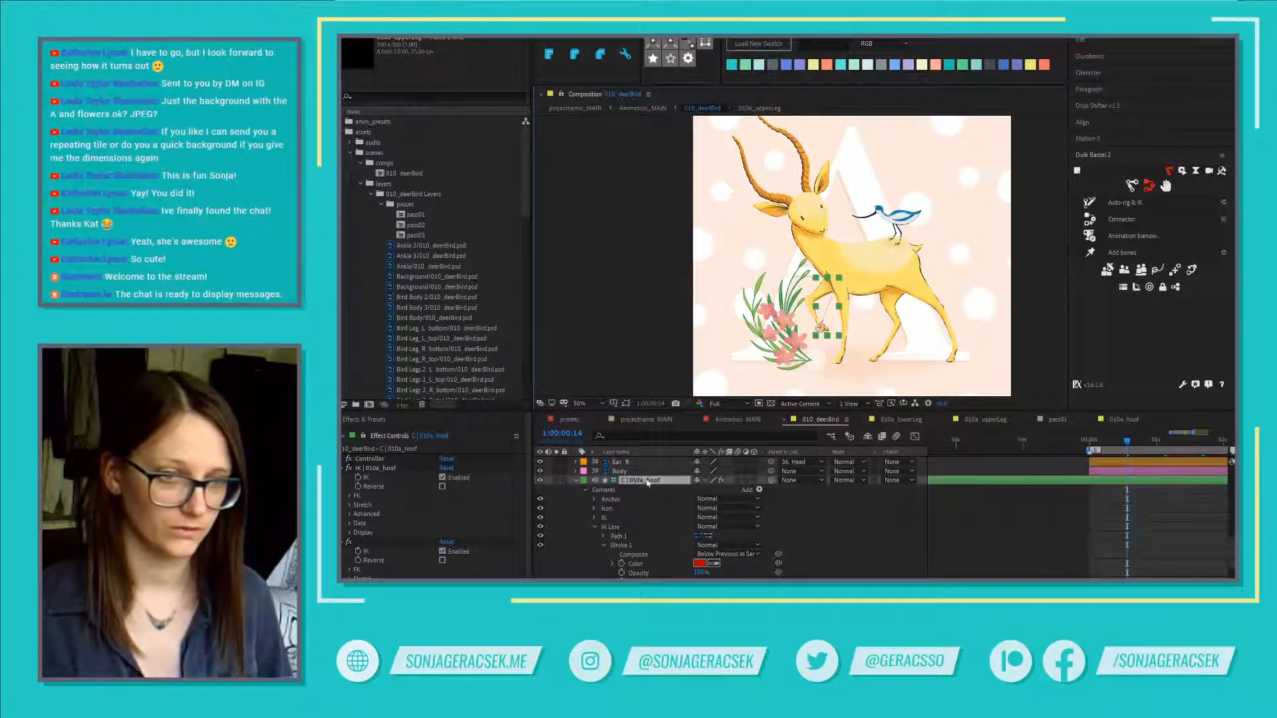
{"action": "scroll", "coordinate": [649, 482], "scroll_direction": "up", "scroll_amount": 5}
{"action": "scroll", "coordinate": [649, 484], "scroll_direction": "up", "scroll_amount": 10}
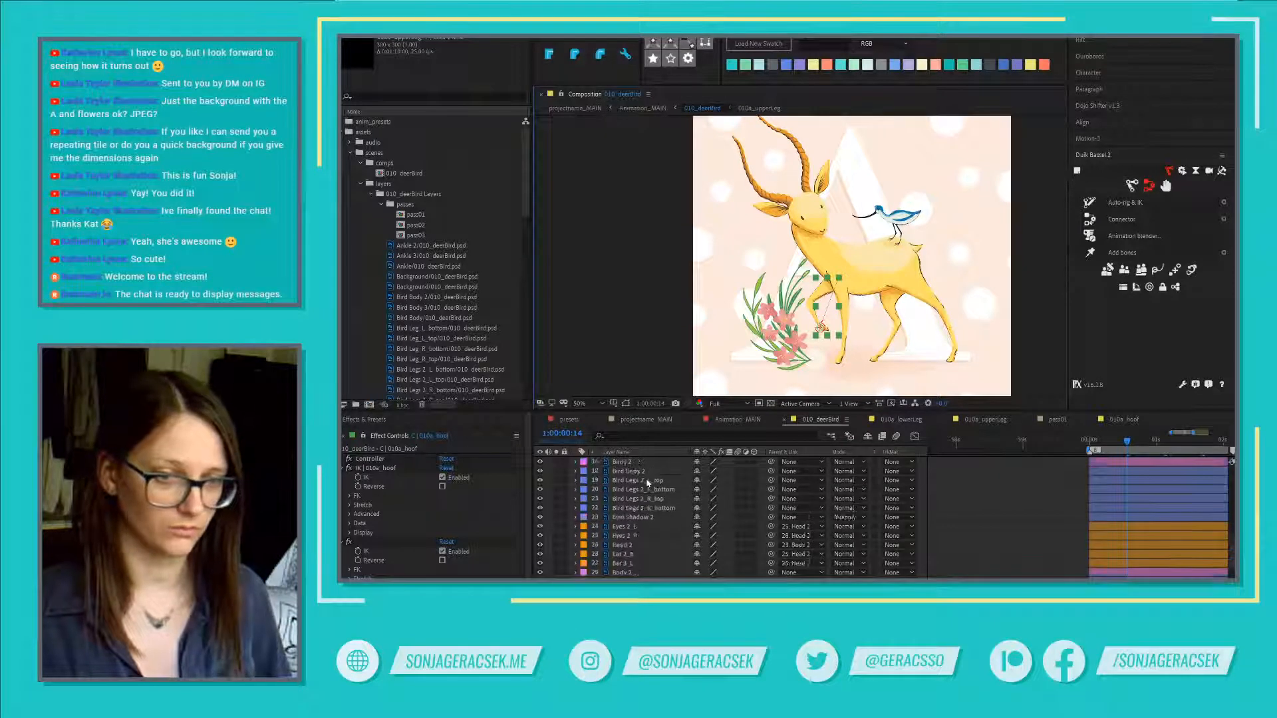
{"action": "key", "text": "ctrl+z"}
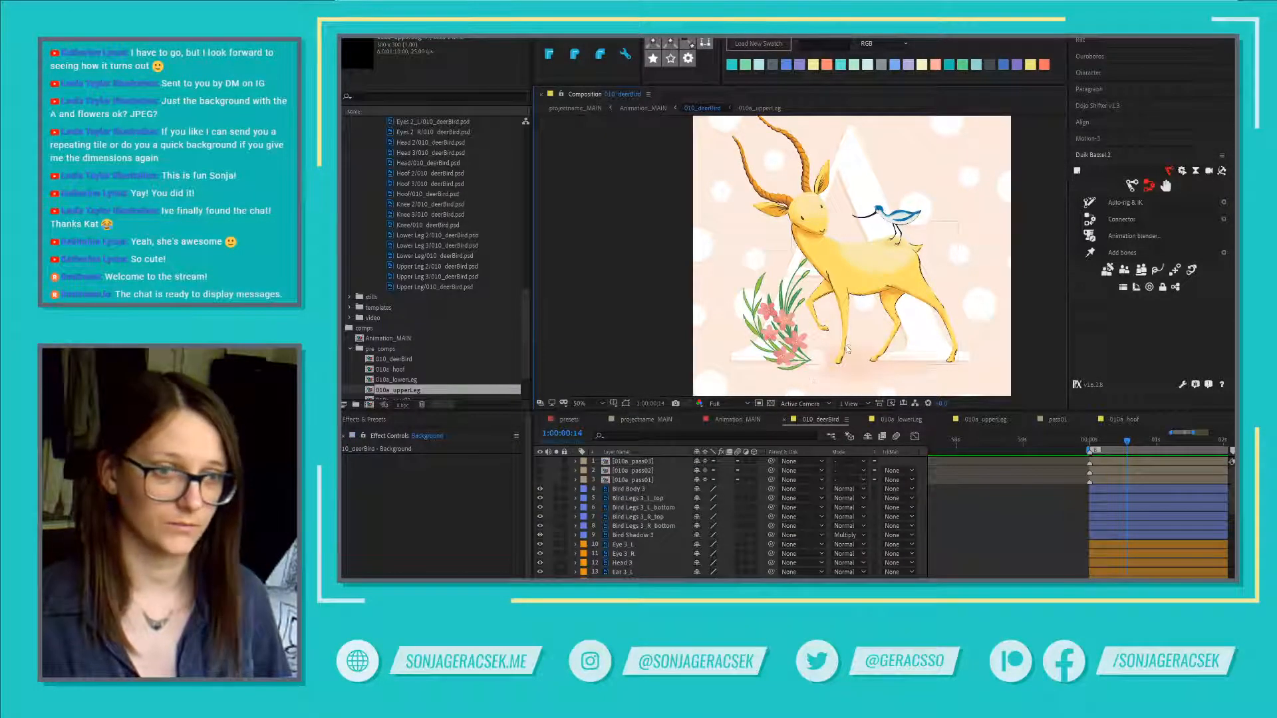
Step: Enable time remapping on the 010a_hoof layer
{"action": "scroll", "coordinate": [848, 343], "scroll_direction": "up", "scroll_amount": 2}
{"action": "scroll", "coordinate": [1130, 530], "scroll_direction": "down", "scroll_amount": 9}
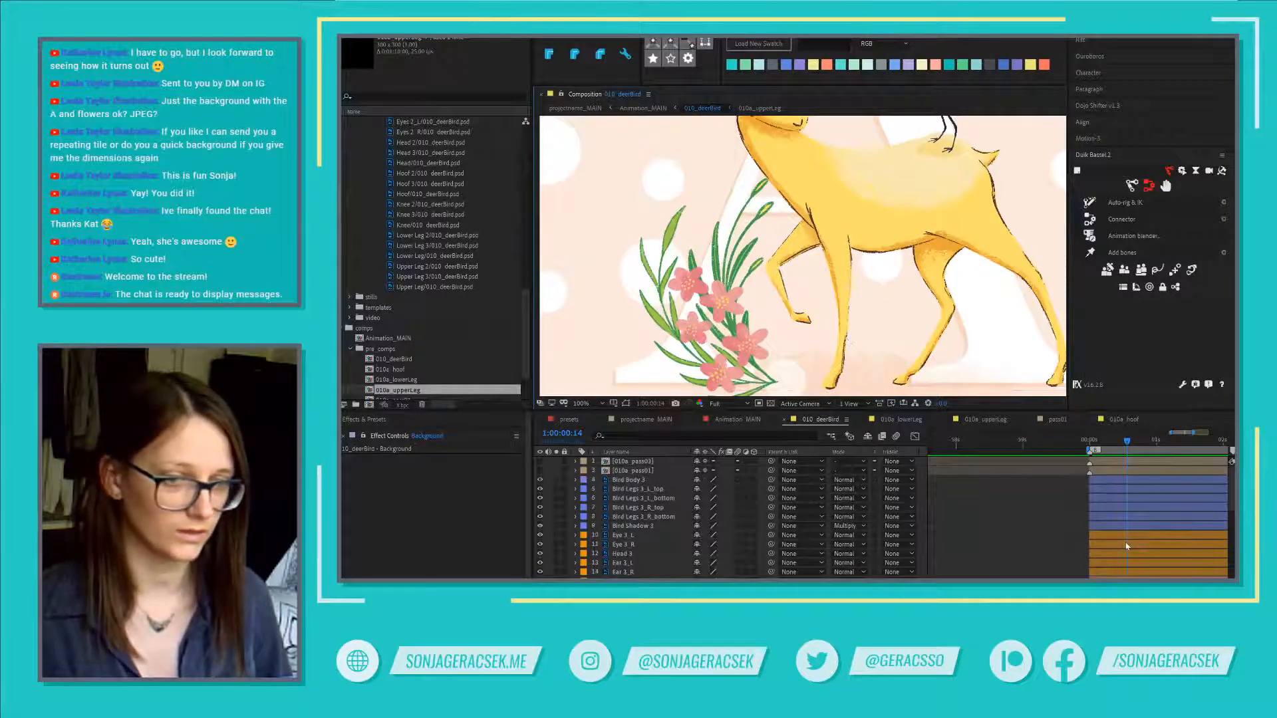
{"action": "scroll", "coordinate": [1122, 540], "scroll_direction": "down", "scroll_amount": 3}
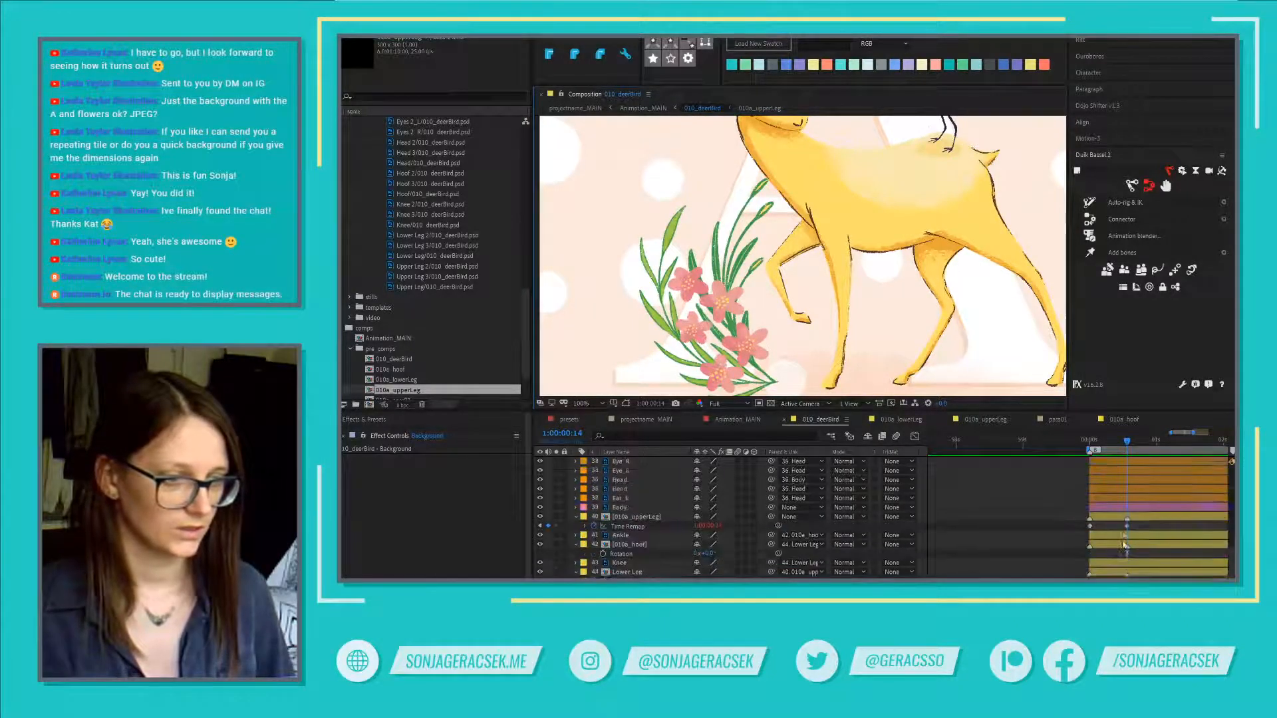
{"action": "scroll", "coordinate": [1146, 524], "scroll_direction": "up", "scroll_amount": 1, "text": "alt"}
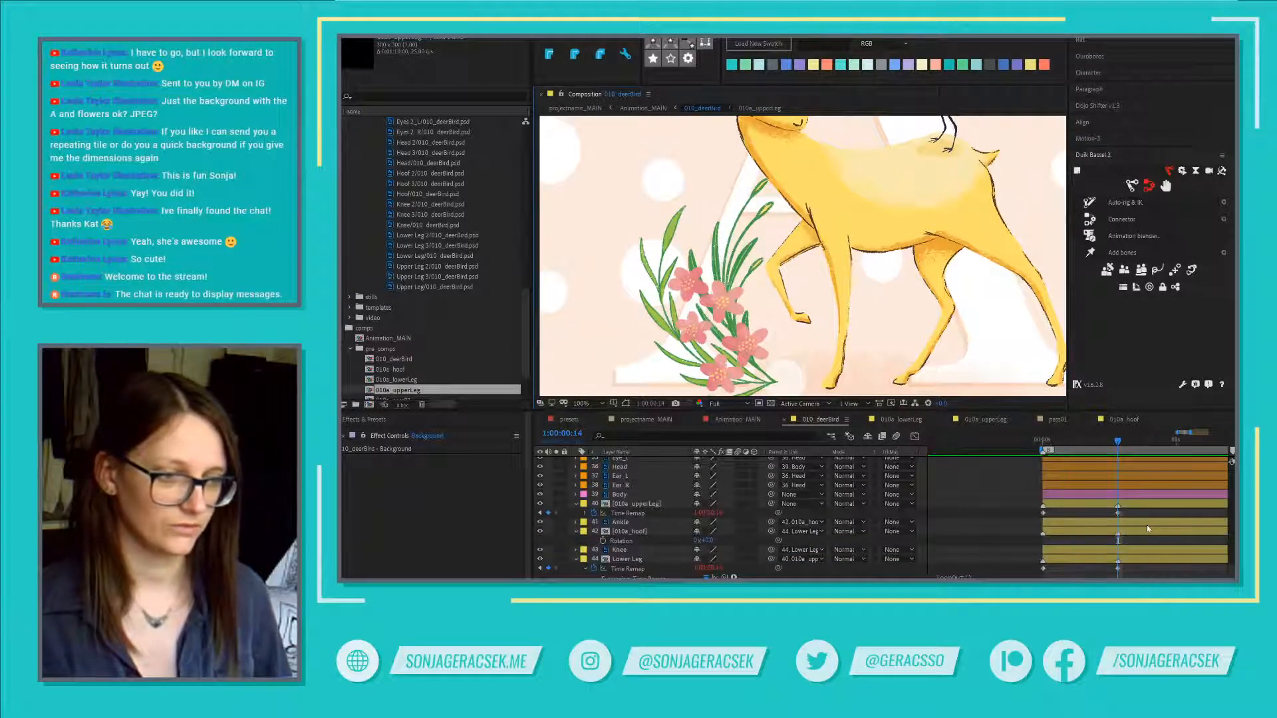
{"action": "scroll", "coordinate": [1147, 524], "scroll_direction": "up", "scroll_amount": 1, "text": "alt"}
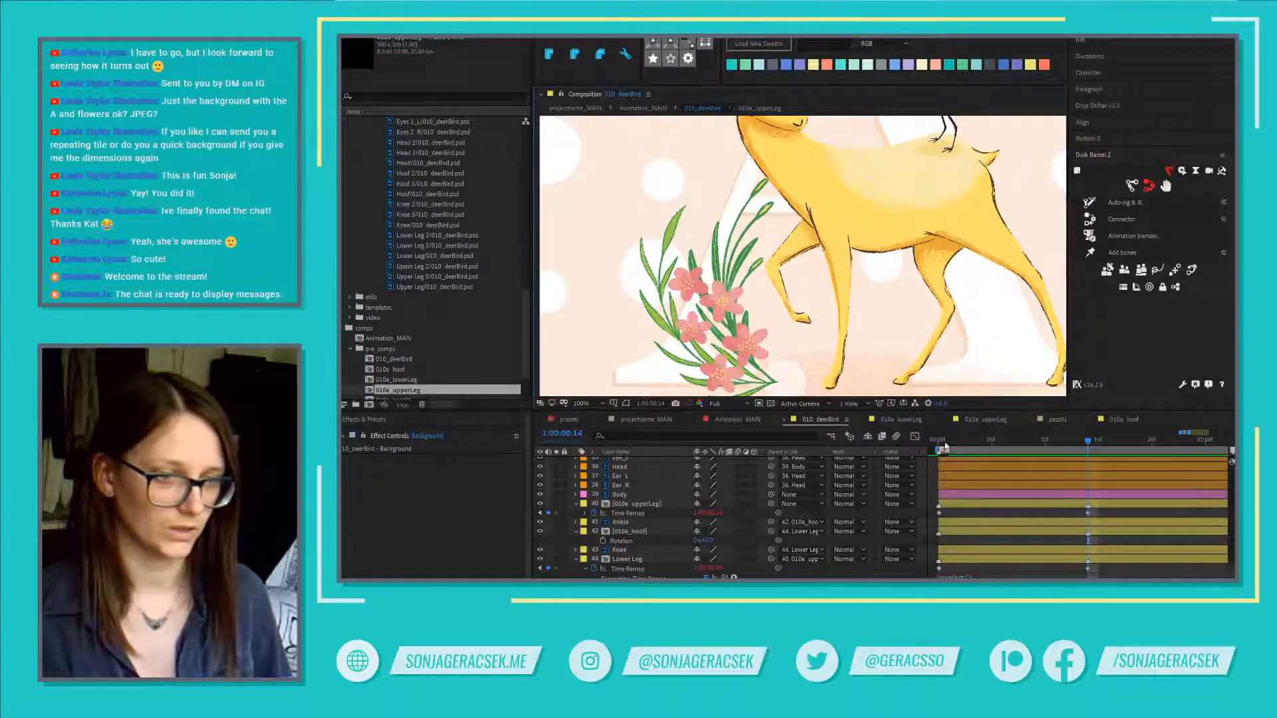
{"action": "left_click_drag", "start_coordinate": [939, 441], "coordinate": [1088, 453]}
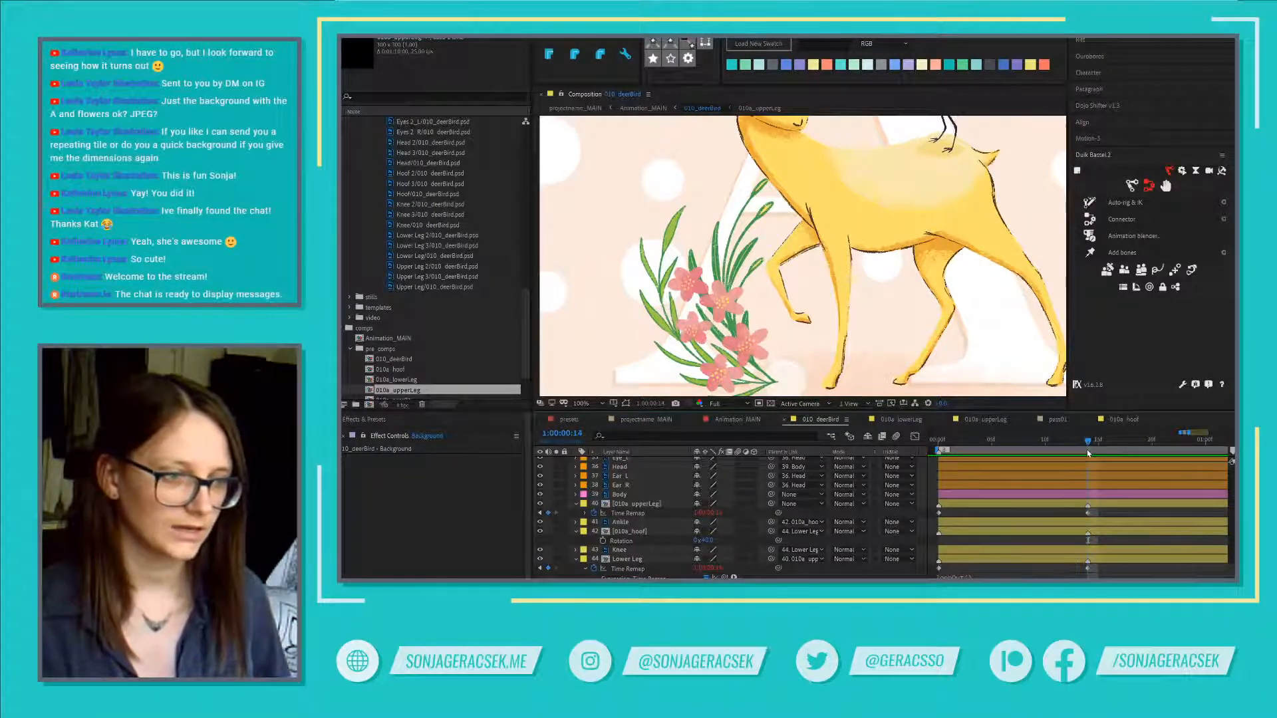
{"action": "left_click", "coordinate": [655, 506]}
{"action": "left_click", "coordinate": [642, 532]}
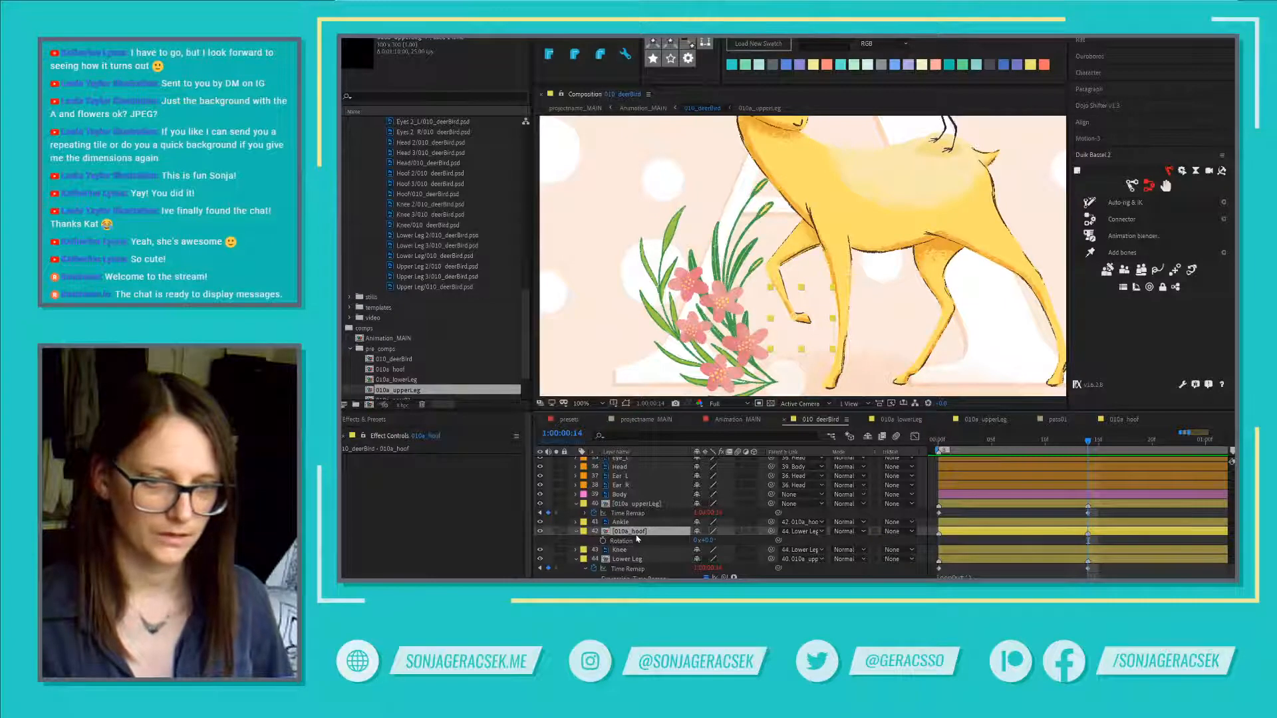
{"action": "key", "text": "ctrl+alt+t"}
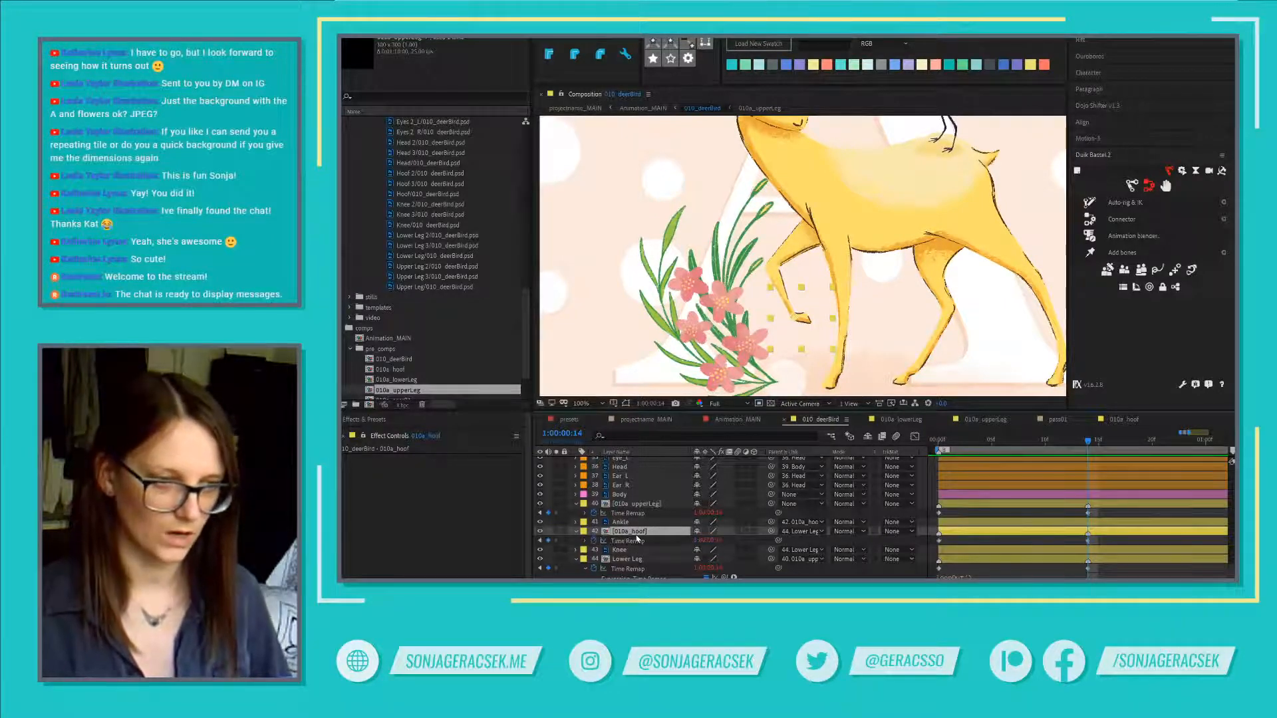
Step: Inspect the 010a_upperLeg pre-comp and the projectname_MAIN composition at 1:00:00:14, then return to 010_deerBird
{"action": "double_click", "coordinate": [1027, 504]}
{"action": "scroll", "coordinate": [1008, 479], "scroll_direction": "up", "scroll_amount": 4}
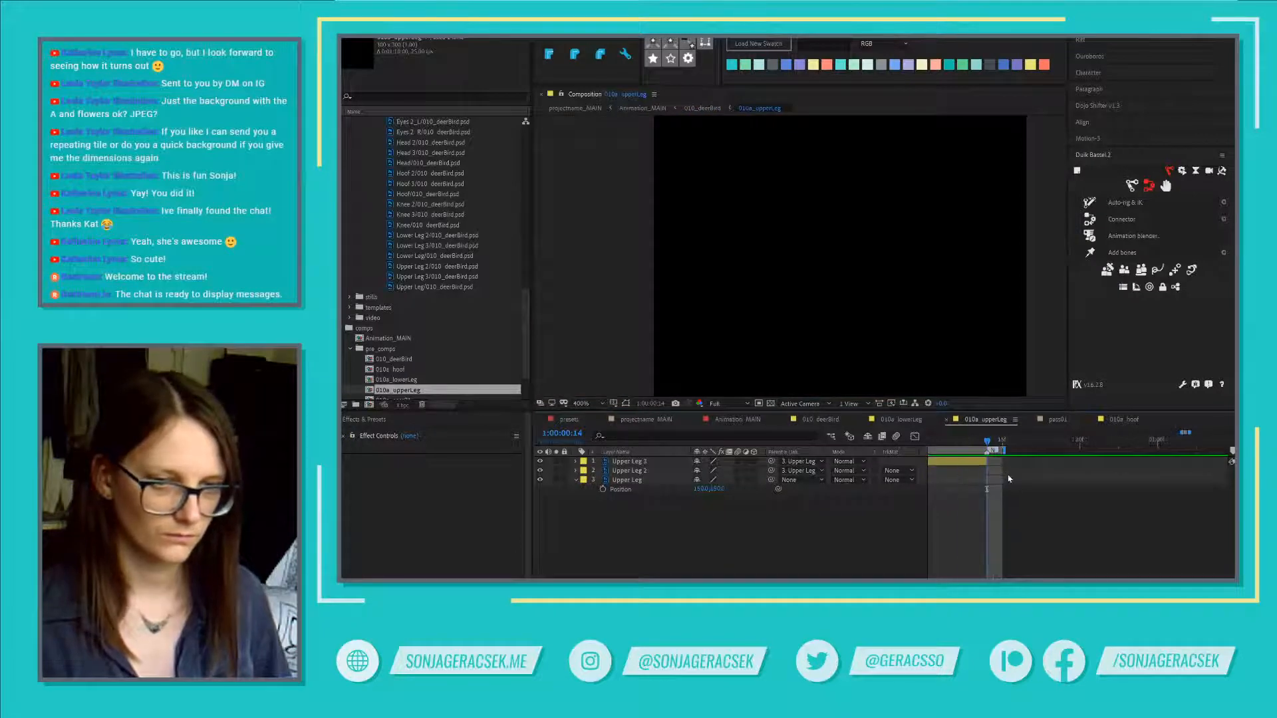
{"action": "scroll", "coordinate": [1008, 479], "scroll_direction": "down", "scroll_amount": 1}
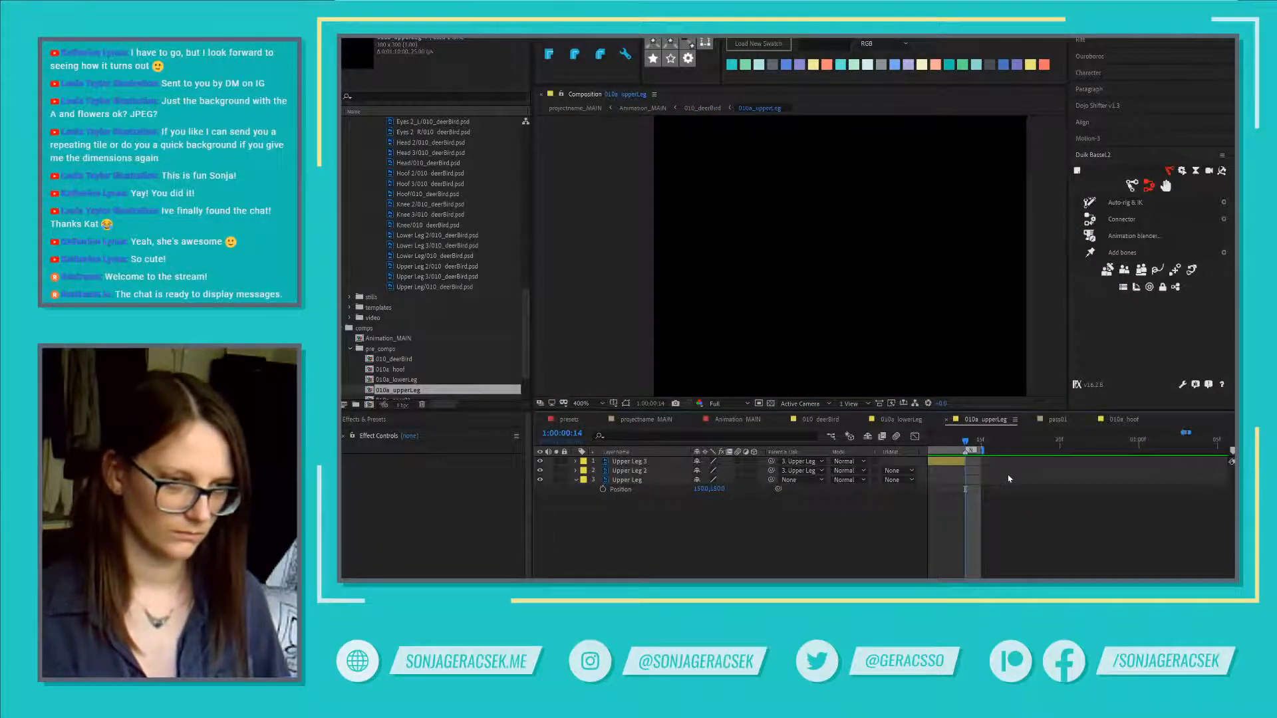
{"action": "left_click", "coordinate": [645, 419]}
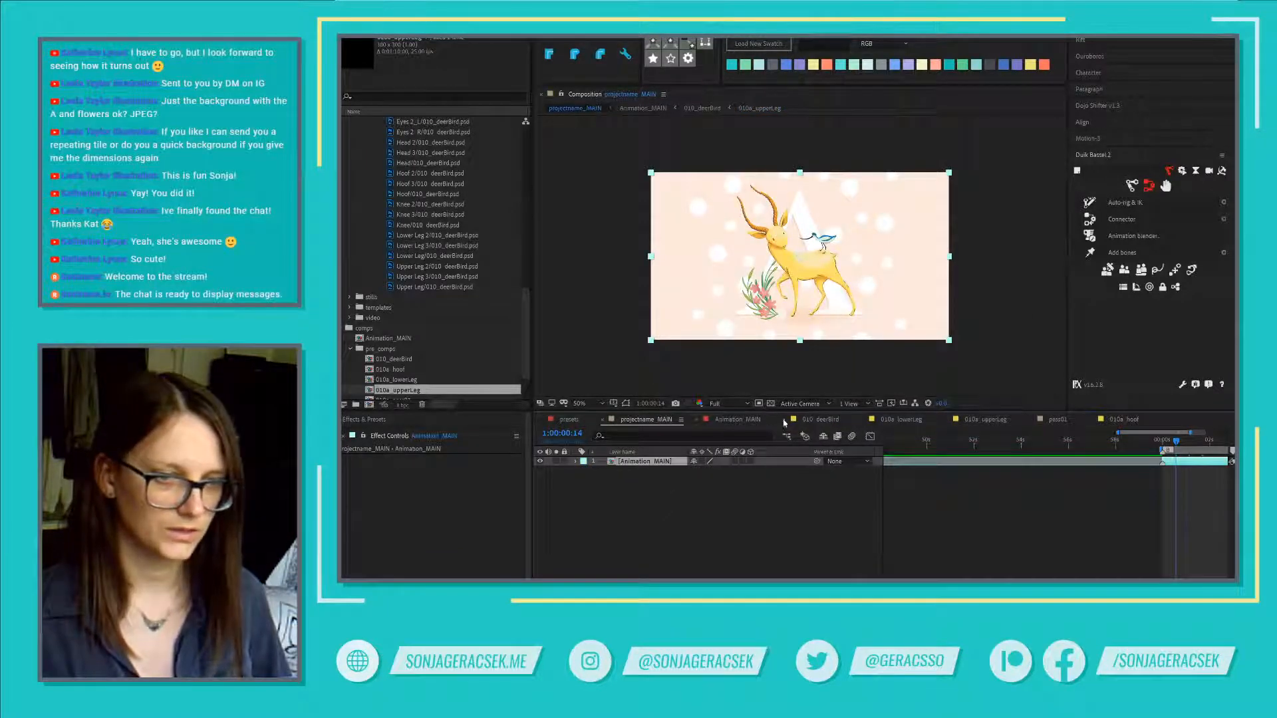
{"action": "left_click", "coordinate": [824, 418]}
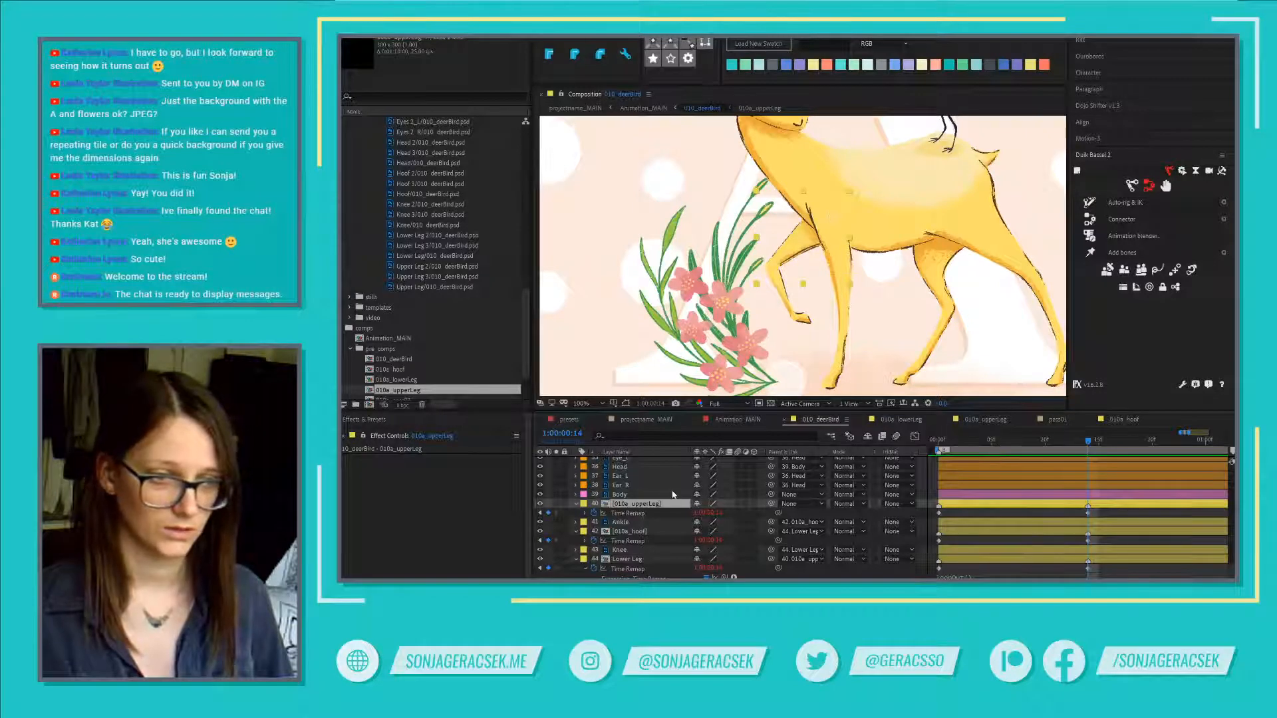
Step: Save the project and purge the image cache memory to refresh the raised leg's display at 1:00:00:14
{"action": "key", "text": "ctrl+s"}
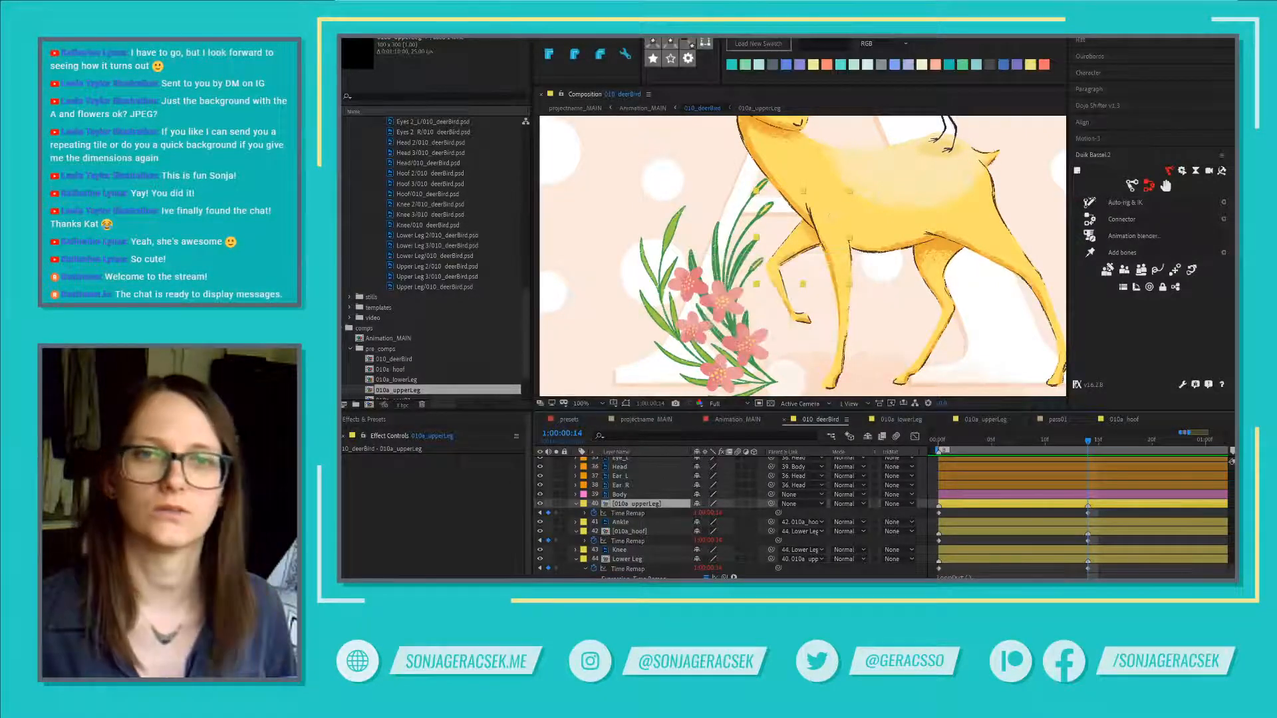
{"action": "left_click", "coordinate": [353, 36]}
{"action": "mouse_move", "coordinate": [382, 36]}
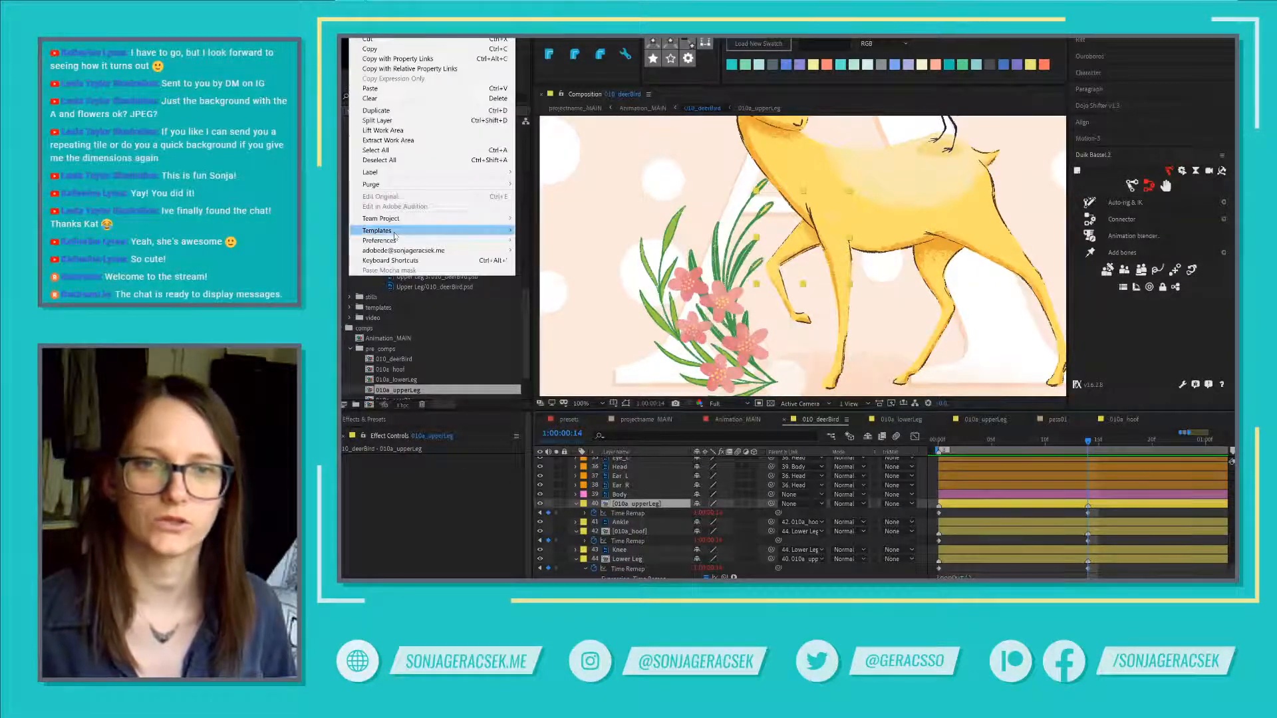
{"action": "mouse_move", "coordinate": [387, 187]}
{"action": "left_click", "coordinate": [558, 214]}
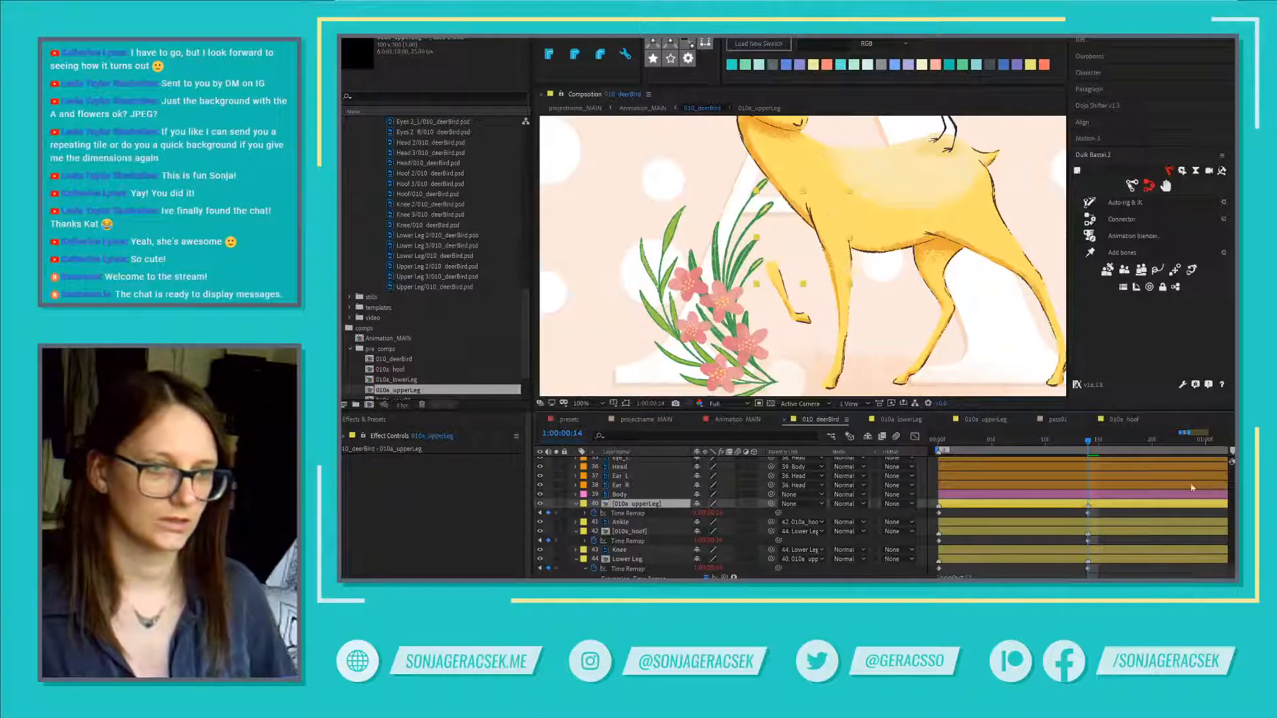
{"action": "mouse_move", "coordinate": [1088, 448]}
{"action": "left_mouse_down"}
{"action": "mouse_move", "coordinate": [1068, 444]}
{"action": "mouse_move", "coordinate": [1116, 451]}
{"action": "mouse_move", "coordinate": [1043, 453]}
{"action": "mouse_move", "coordinate": [1102, 454]}
{"action": "mouse_move", "coordinate": [1070, 456]}
{"action": "mouse_move", "coordinate": [1089, 455]}
{"action": "left_mouse_up"}
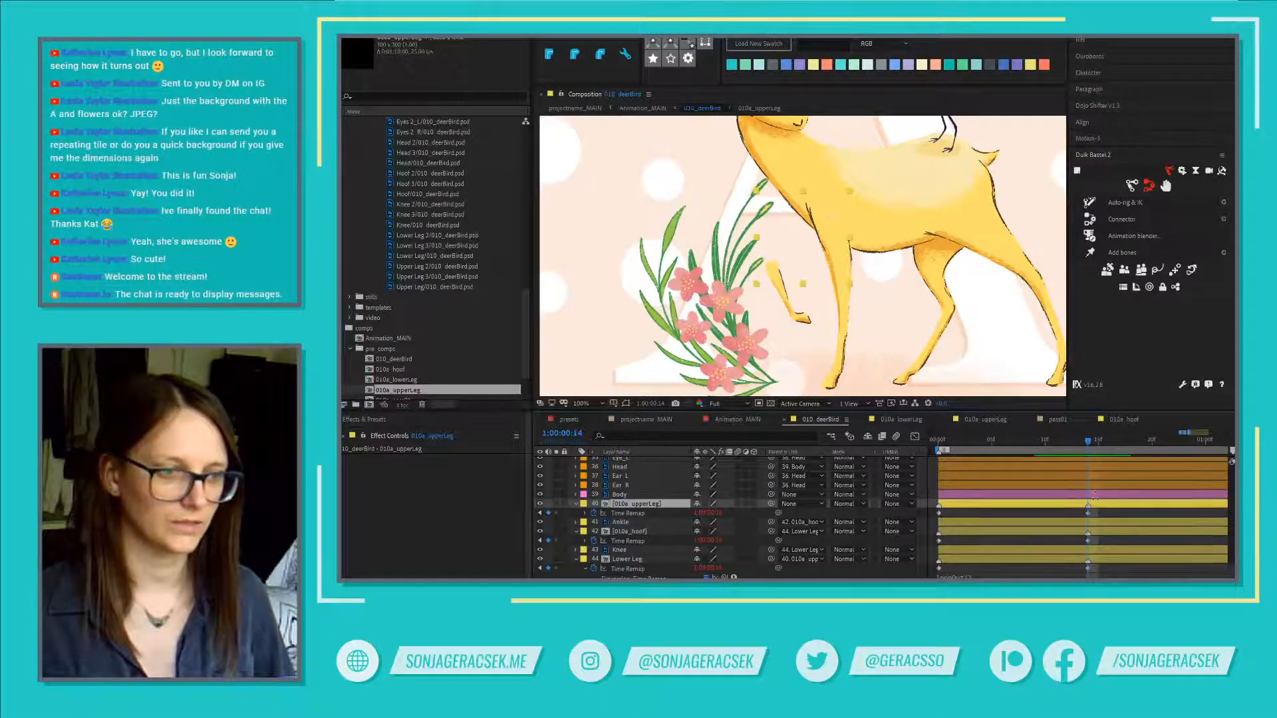
Step: Compare the 010a_upperLeg and 010a_hoof pre-comps, and check the raised leg in 010_deerBird at 1:00:00:11 and 1:00:00:14
{"action": "double_click", "coordinate": [1104, 504]}
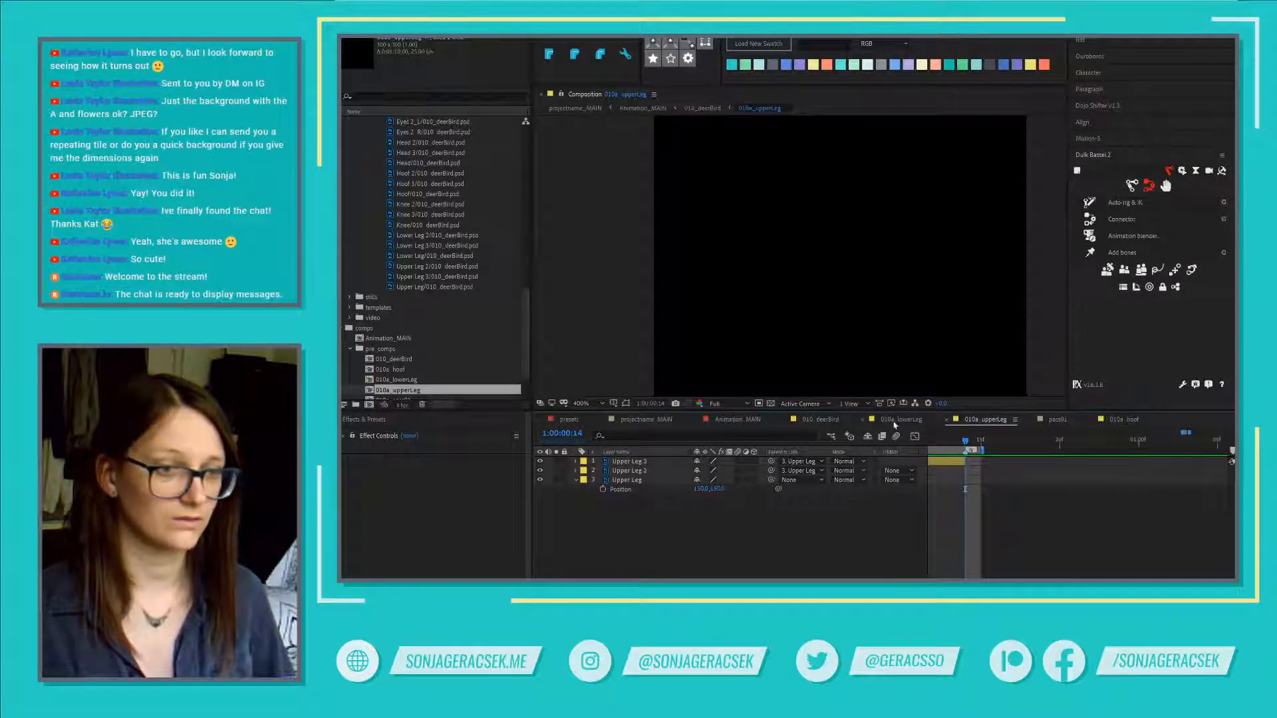
{"action": "left_click", "coordinate": [1126, 420]}
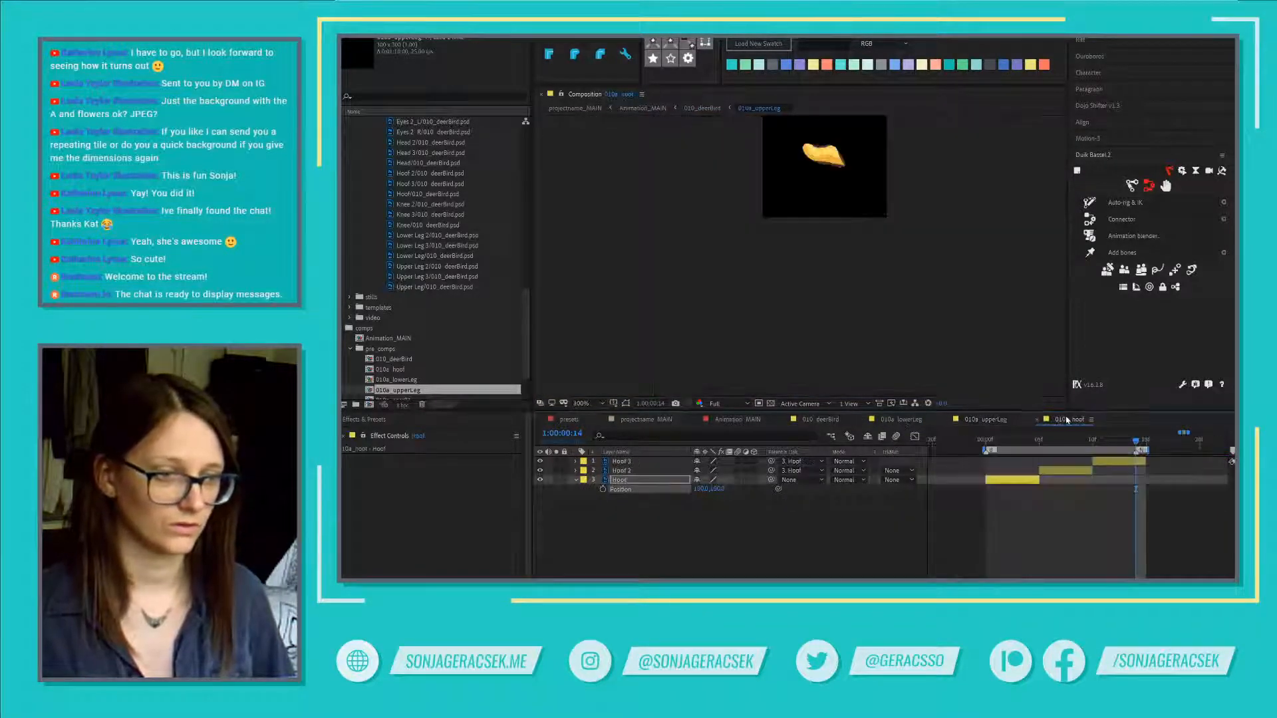
{"action": "left_click", "coordinate": [985, 420]}
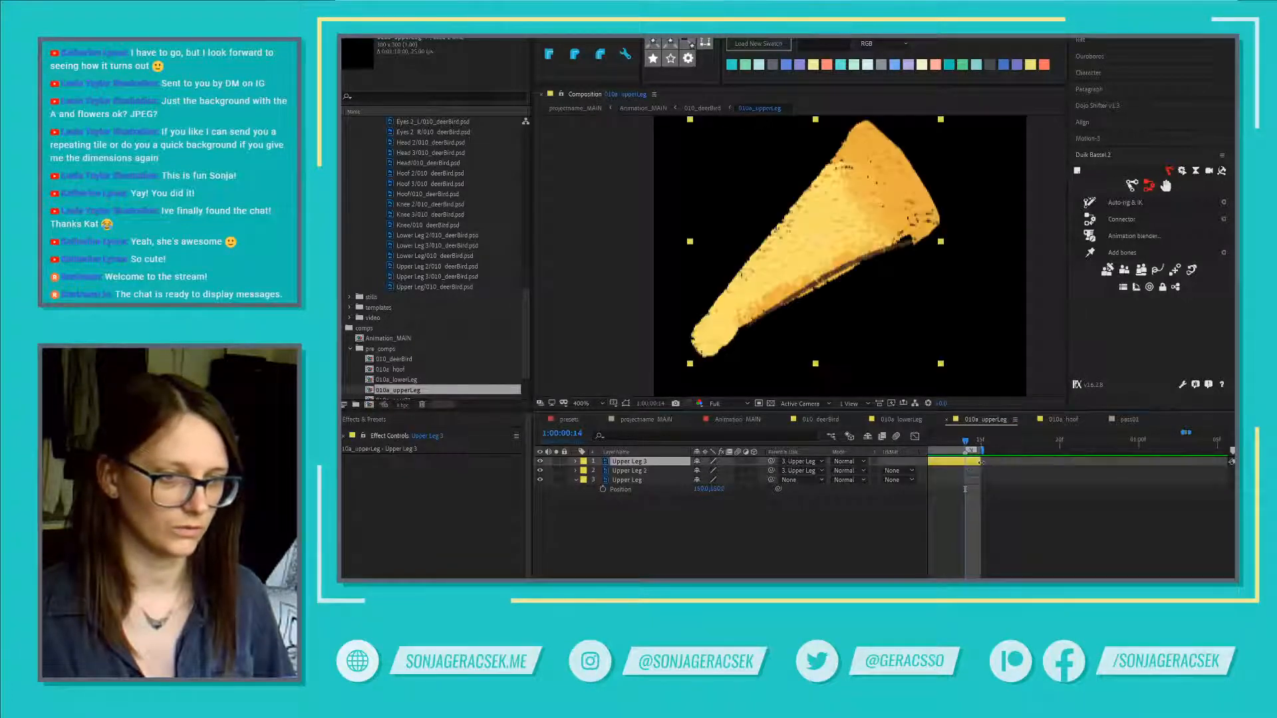
{"action": "left_click", "coordinate": [820, 420]}
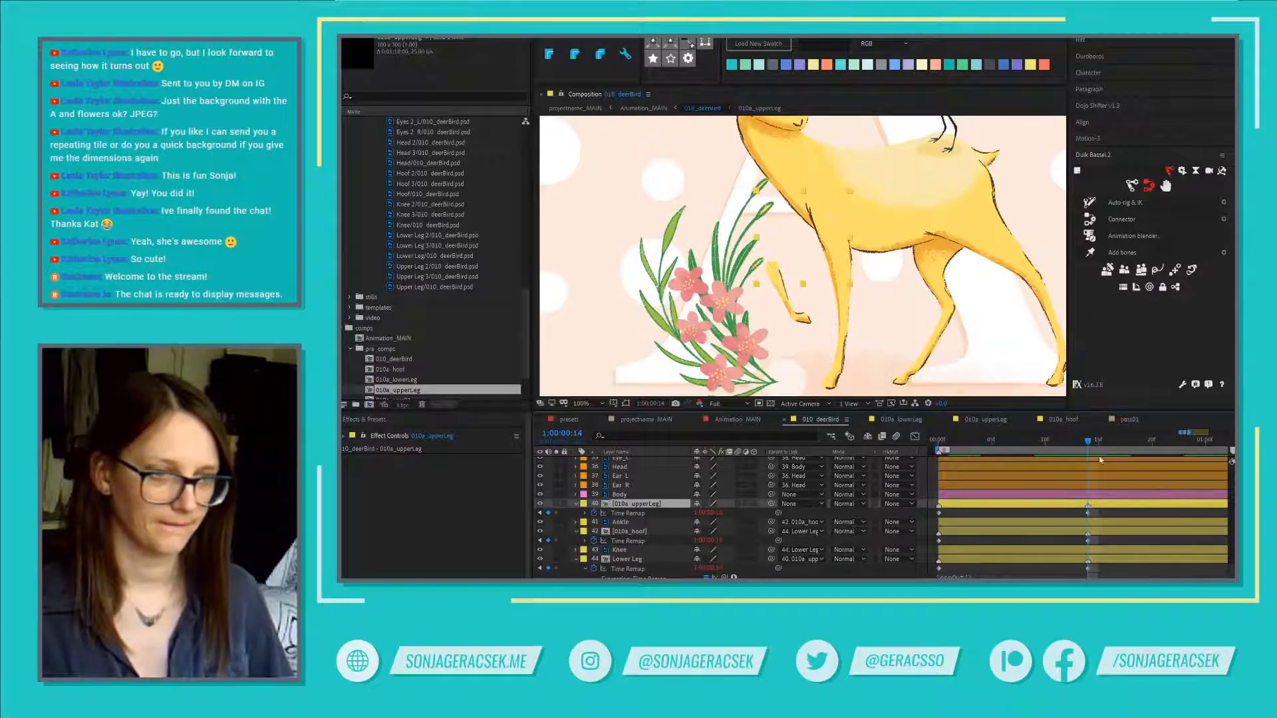
{"action": "left_click_drag", "start_coordinate": [1089, 443], "coordinate": [1055, 451]}
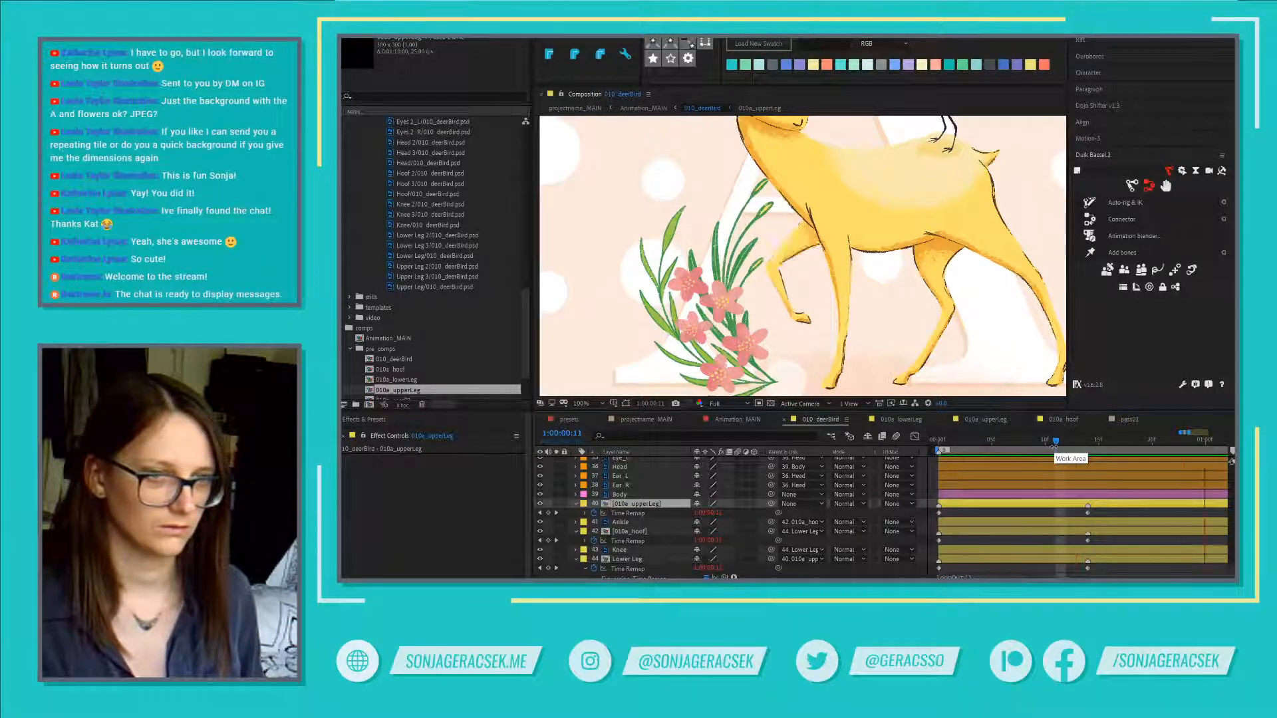
{"action": "left_click", "coordinate": [1092, 442]}
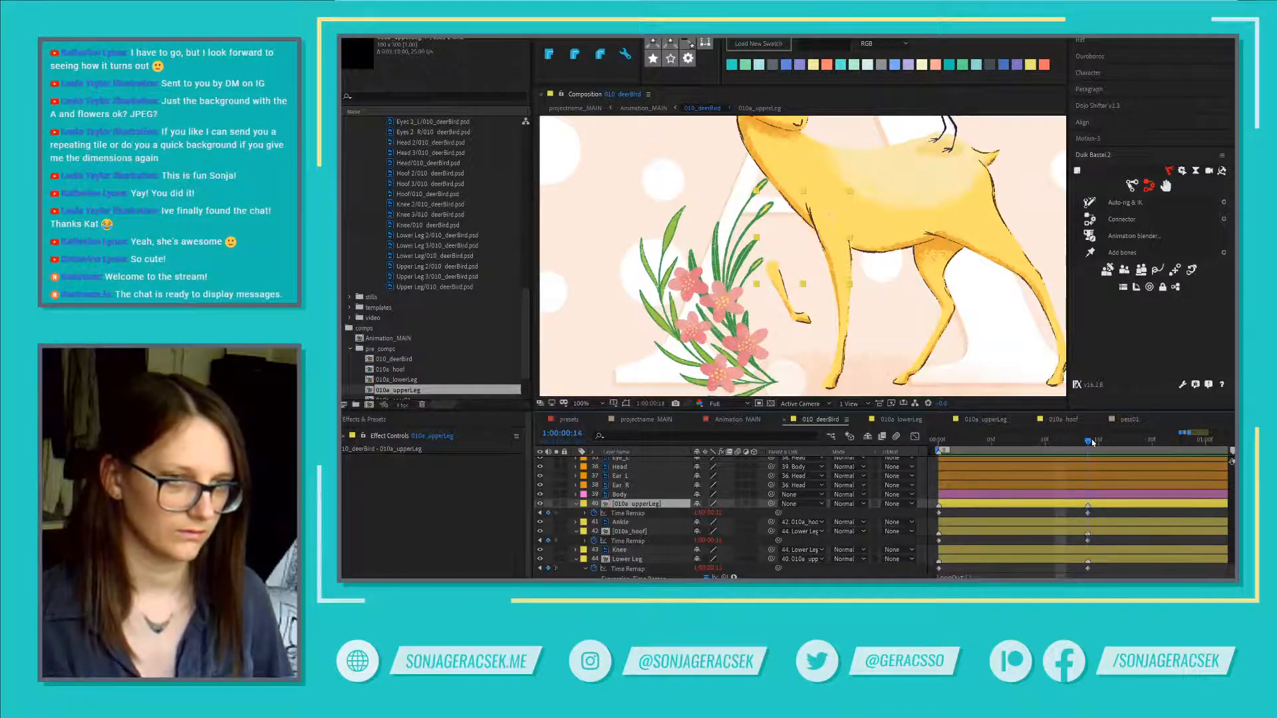
Step: Purge the image cache memory at 1:00:00:14 and check the raised leg at 1:00:00:12
{"action": "left_click", "coordinate": [381, 38]}
{"action": "mouse_move", "coordinate": [356, 38]}
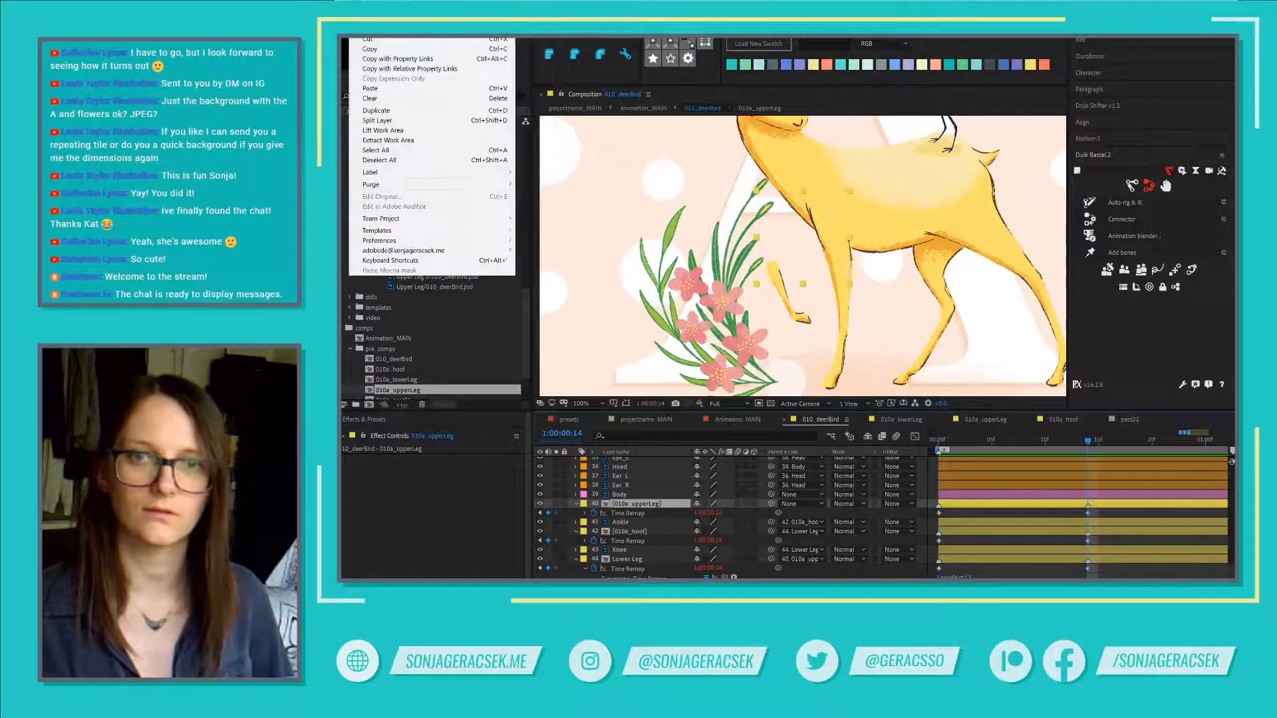
{"action": "mouse_move", "coordinate": [396, 187]}
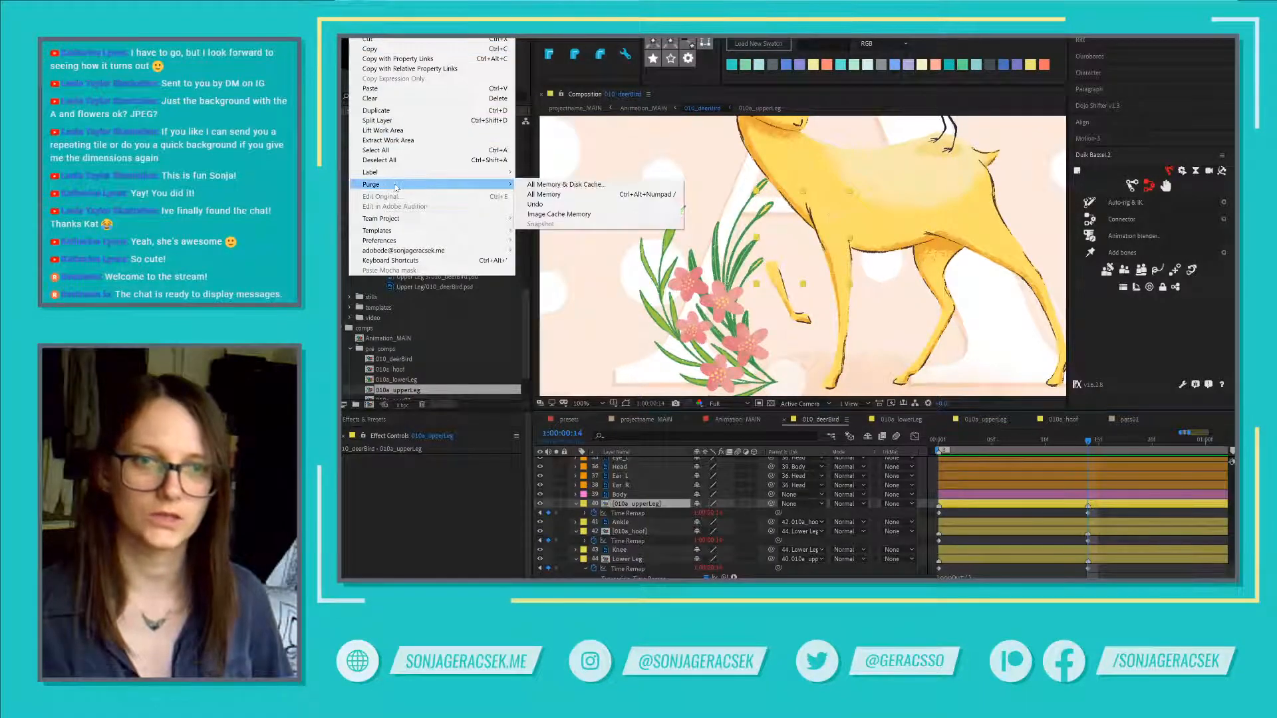
{"action": "left_click", "coordinate": [559, 215]}
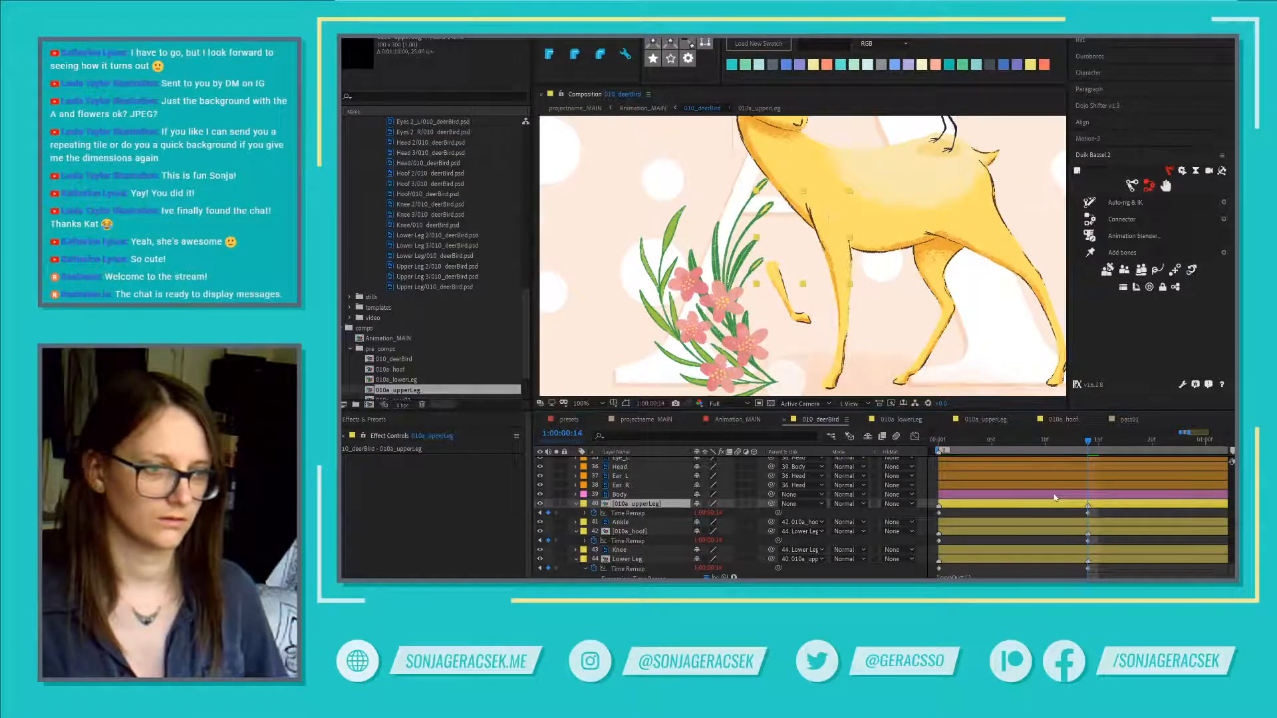
{"action": "left_click", "coordinate": [1066, 440]}
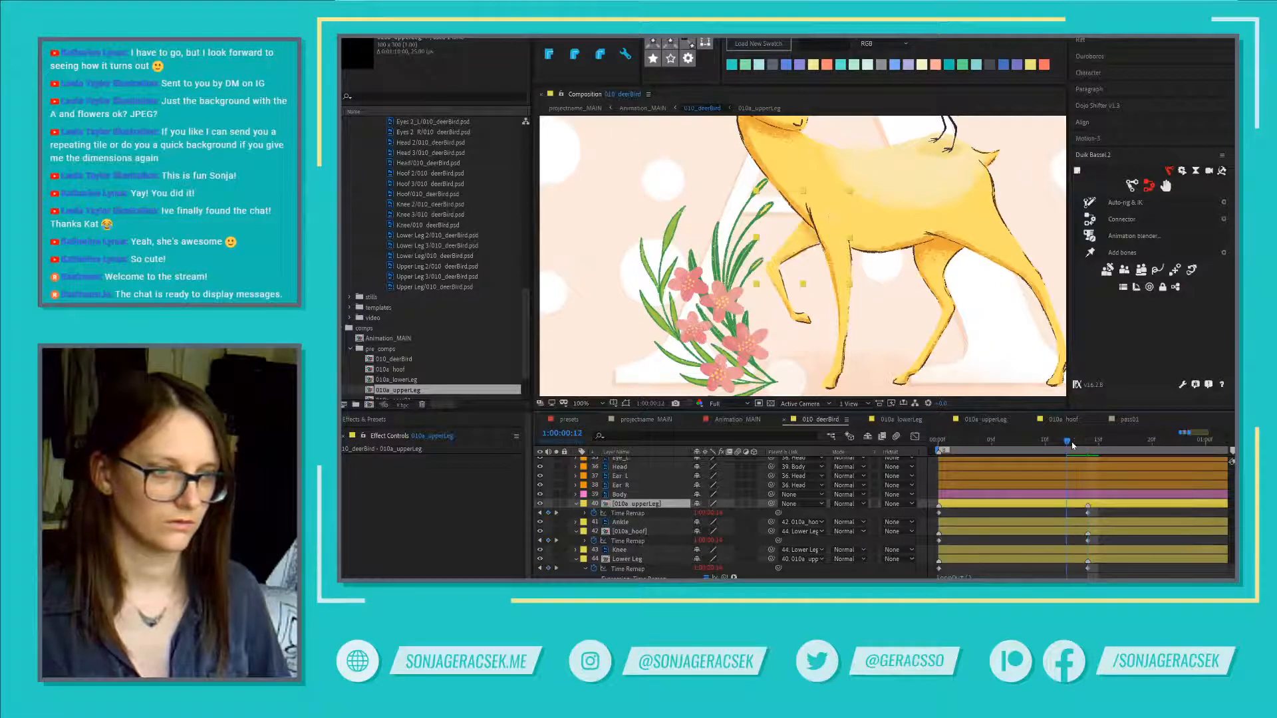
Step: Purge the image cache memory at 1:00:00:12 and scrub past the second Time Remap keyframe, returning to 1:00:00:14
{"action": "left_click", "coordinate": [359, 39]}
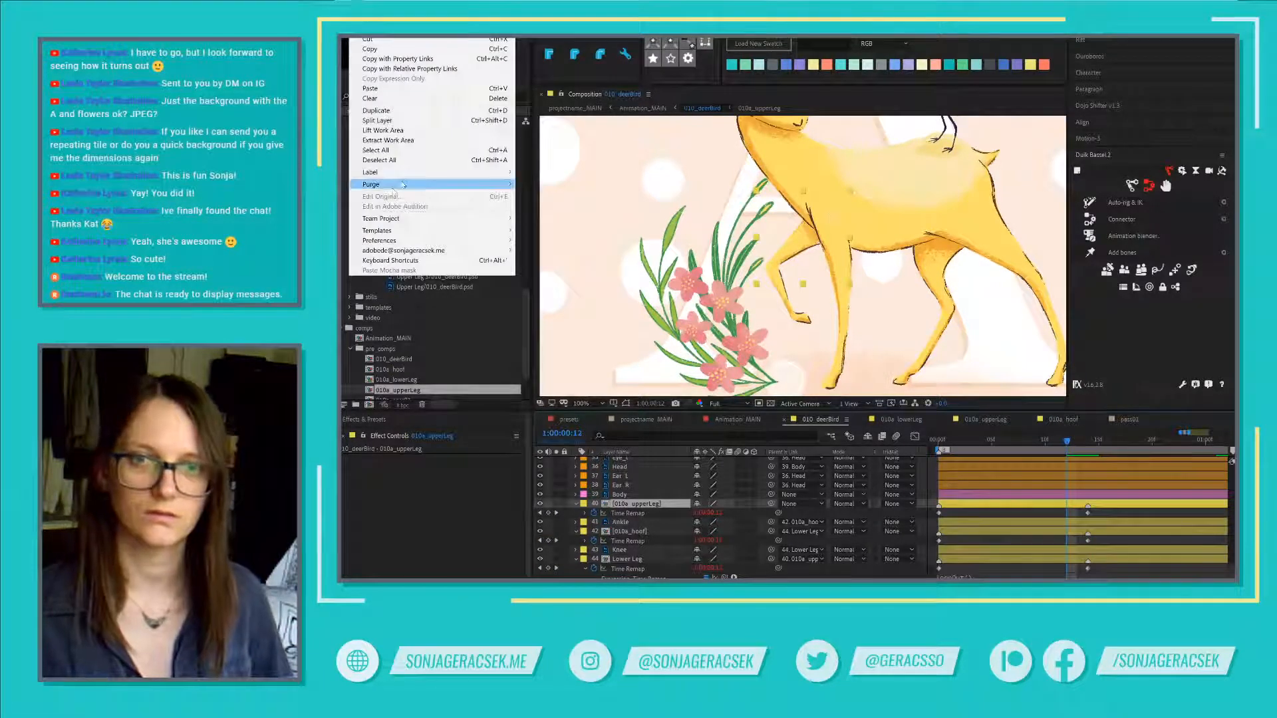
{"action": "mouse_move", "coordinate": [392, 185]}
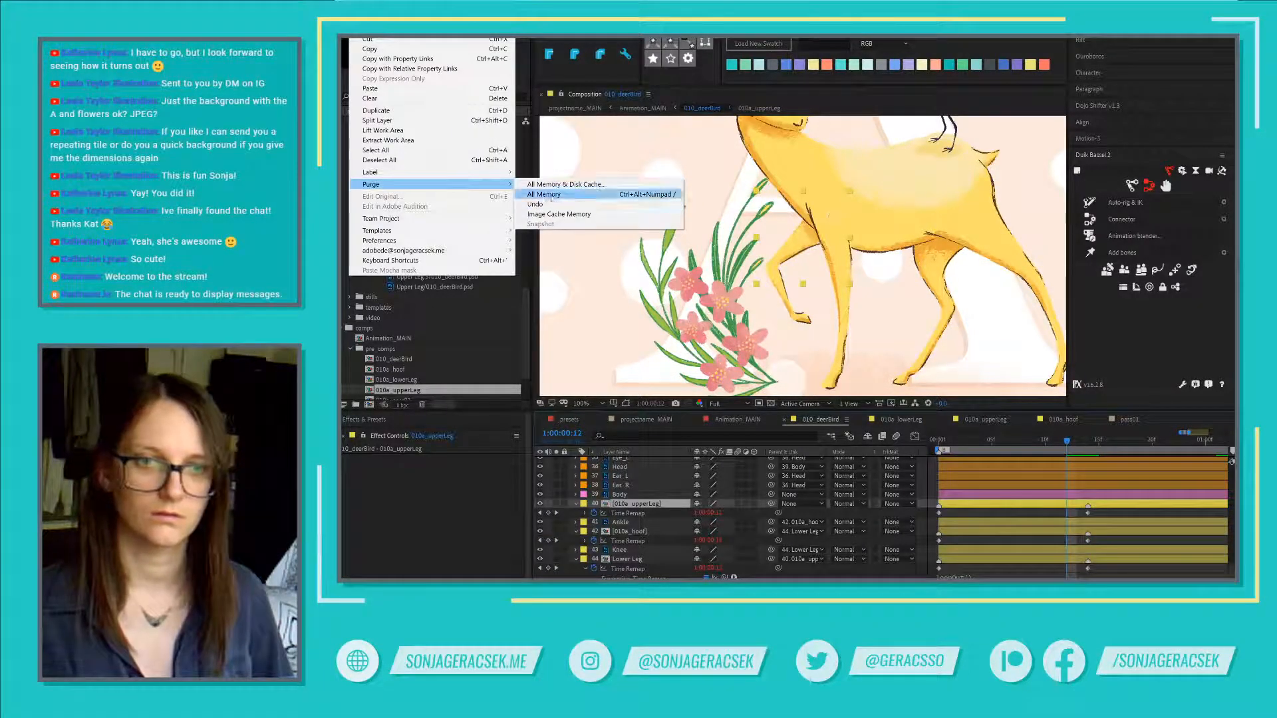
{"action": "left_click", "coordinate": [557, 214]}
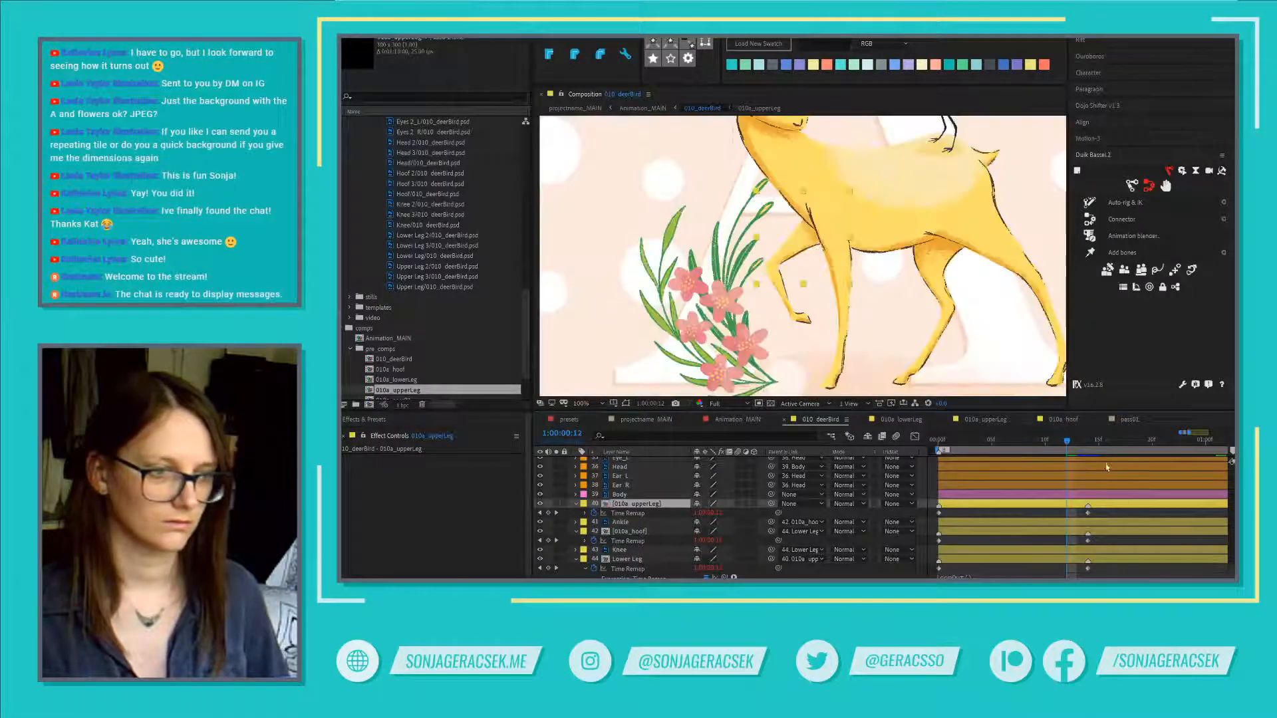
{"action": "left_click_drag", "start_coordinate": [1069, 441], "coordinate": [1120, 442]}
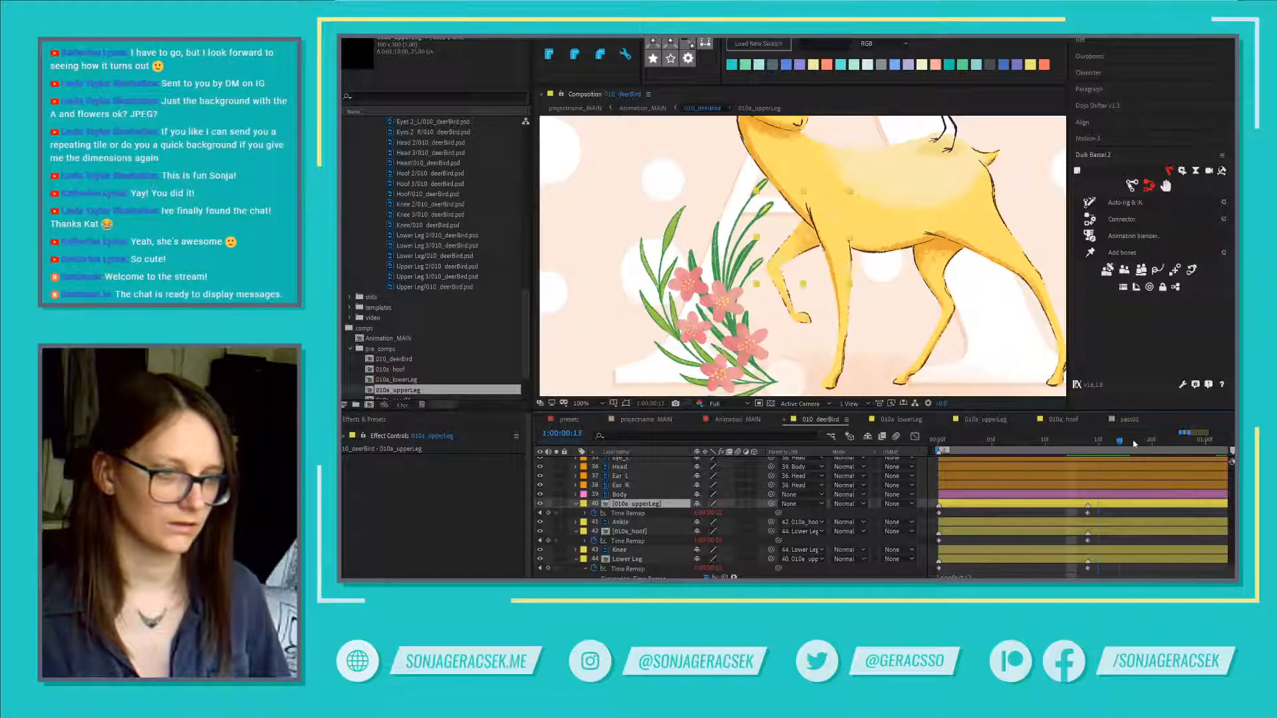
{"action": "left_click", "coordinate": [1087, 441]}
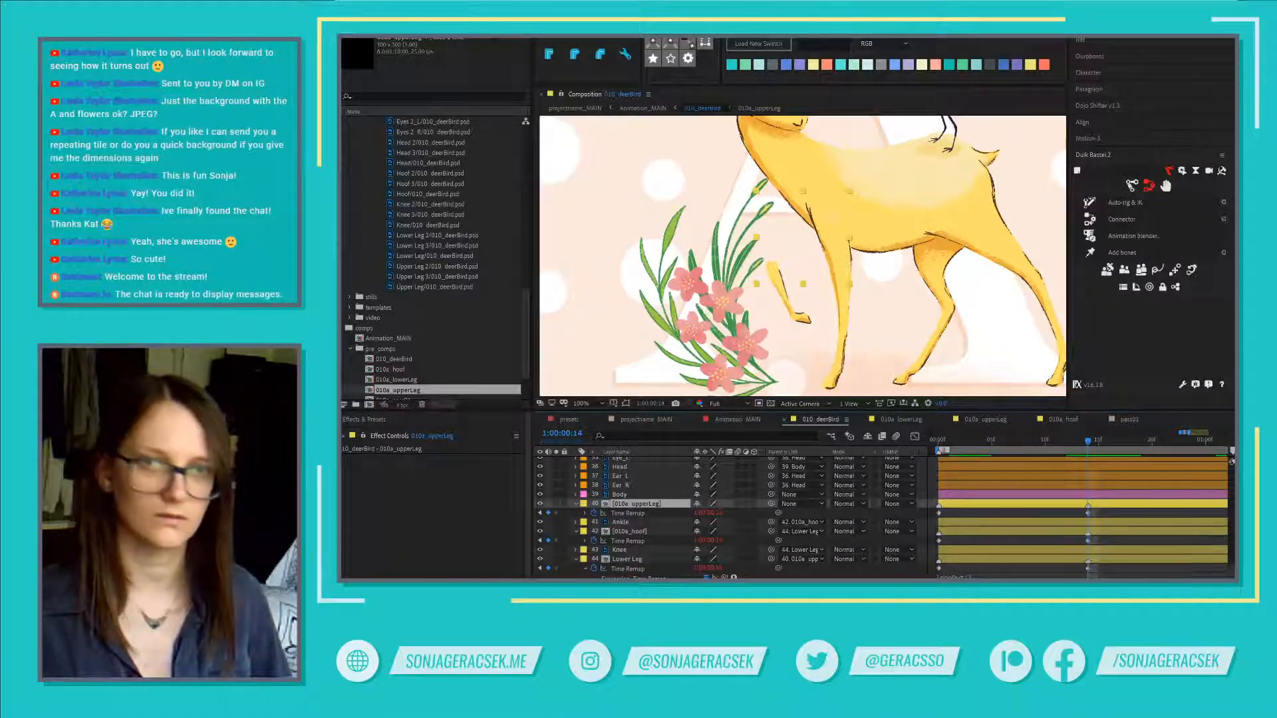
Step: Purge all memory caches with 010_deerBird at 1:00:00:14 to refresh the raised leg's display
{"action": "left_click", "coordinate": [359, 1]}
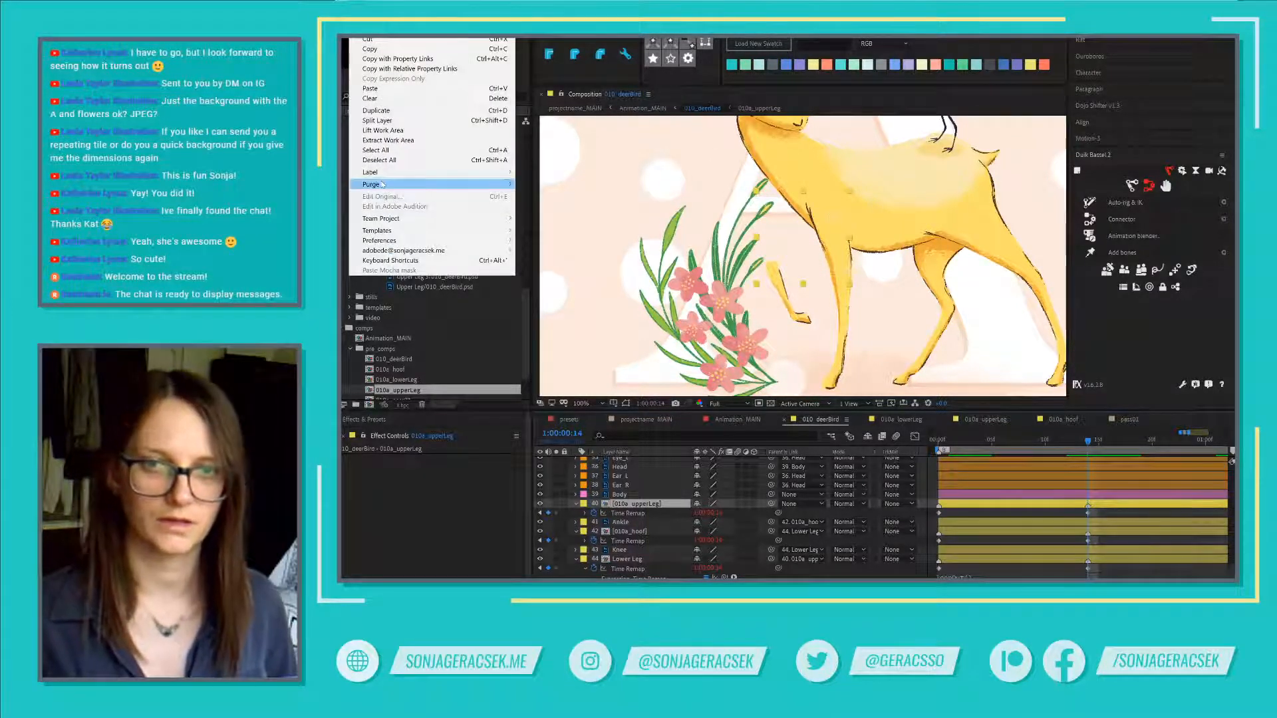
{"action": "mouse_move", "coordinate": [402, 184]}
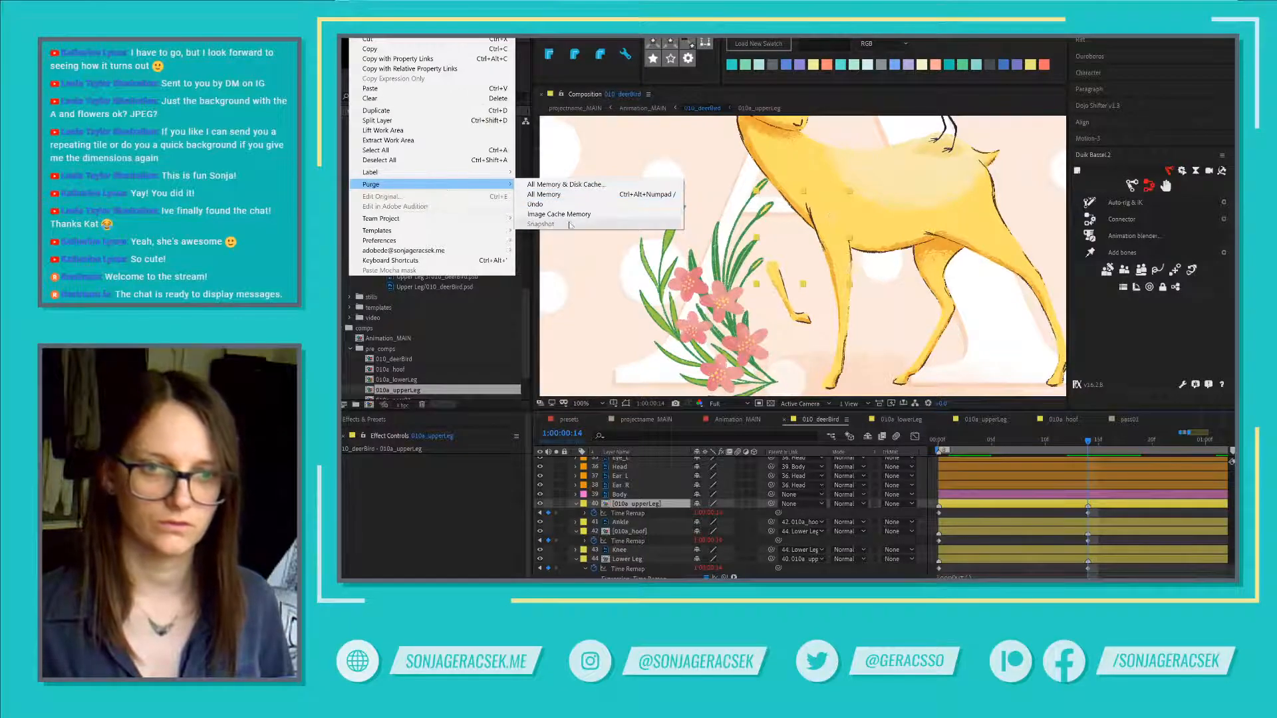
{"action": "left_click", "coordinate": [562, 196]}
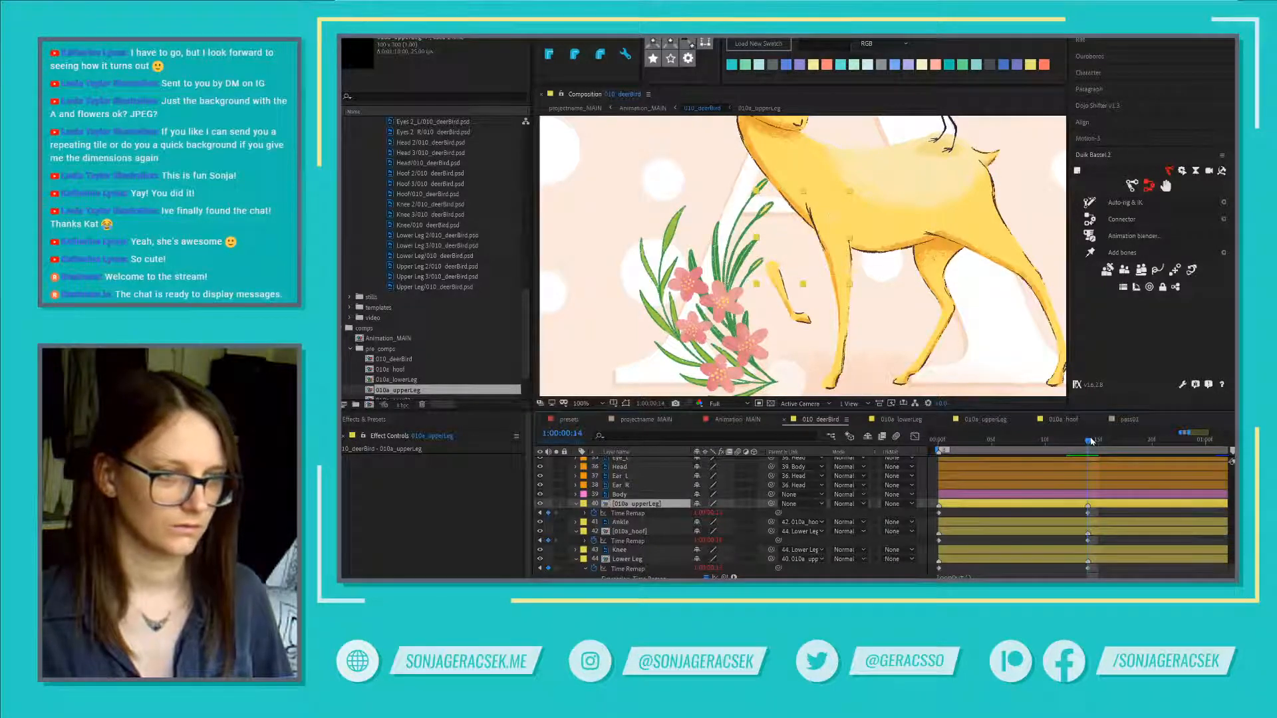
Step: Compare the 010a_upperLeg and 010a_hoof pre-comps with 010_deerBird, projectname_MAIN and Animation_MAIN at 1:00:00:14, returning to 010_deerBird
{"action": "double_click", "coordinate": [1111, 508]}
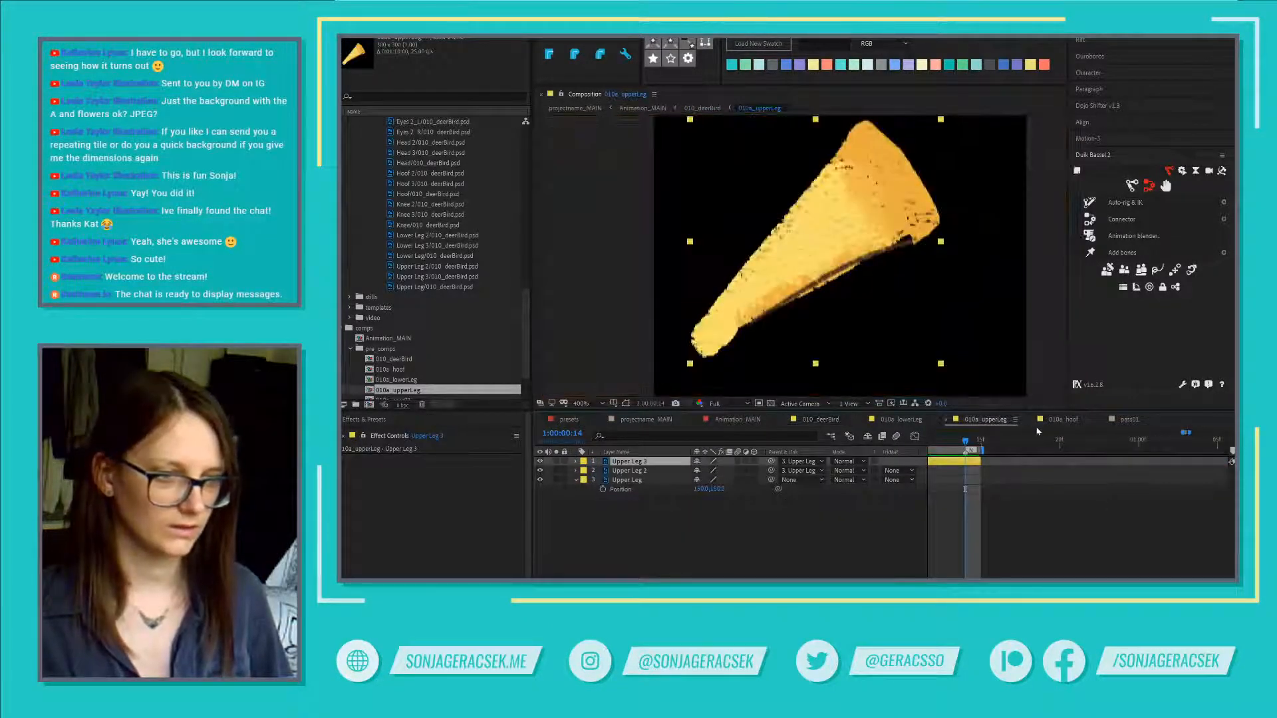
{"action": "left_click", "coordinate": [1062, 419]}
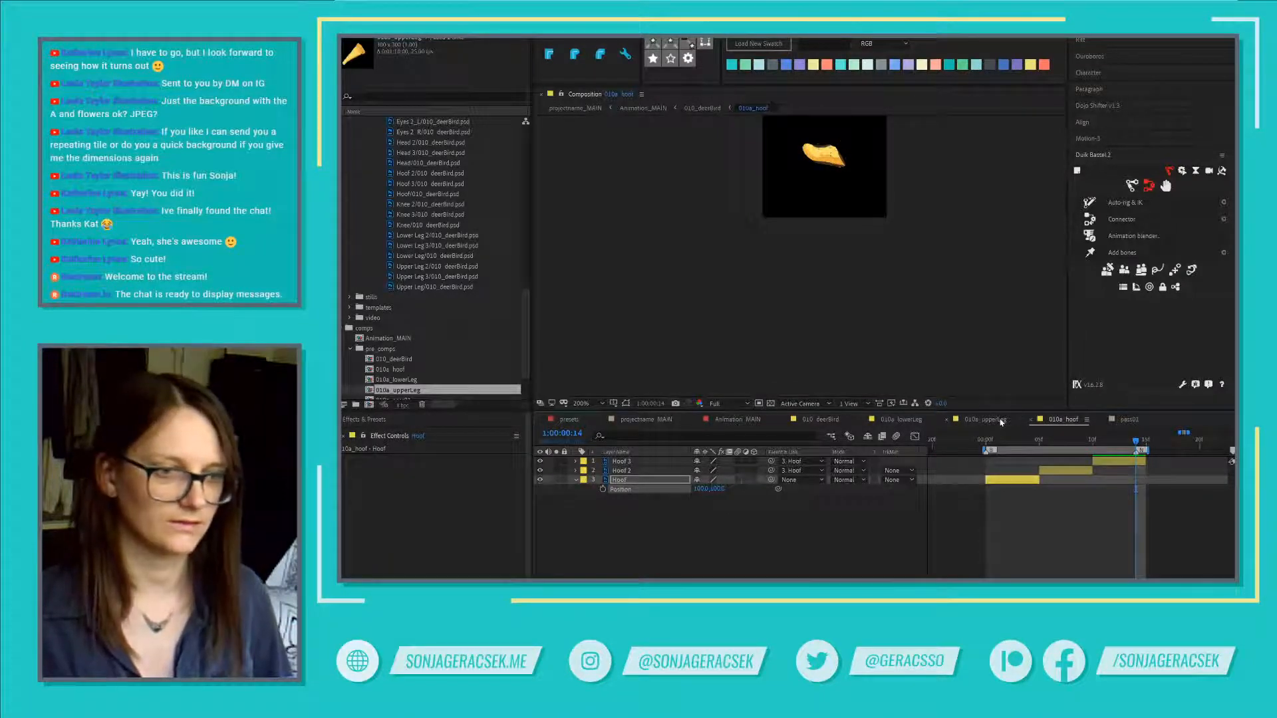
{"action": "left_click", "coordinate": [1001, 422]}
{"action": "left_click", "coordinate": [839, 423]}
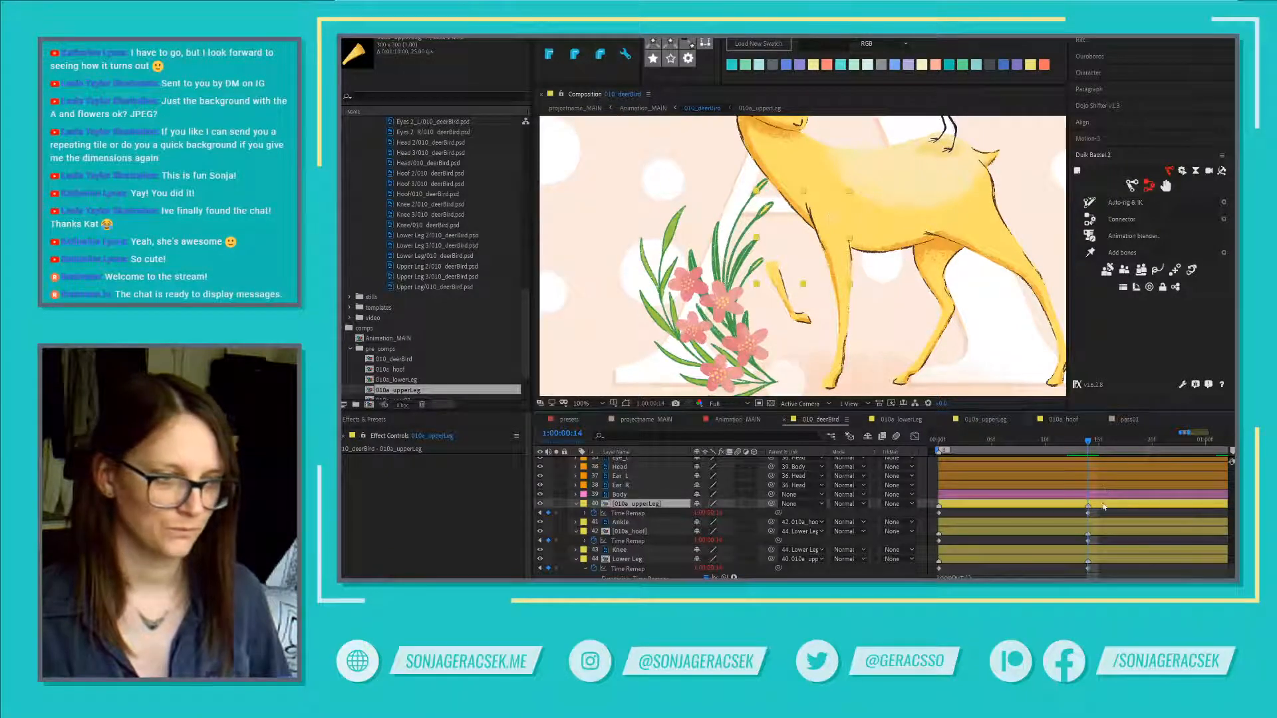
{"action": "double_click", "coordinate": [1104, 505]}
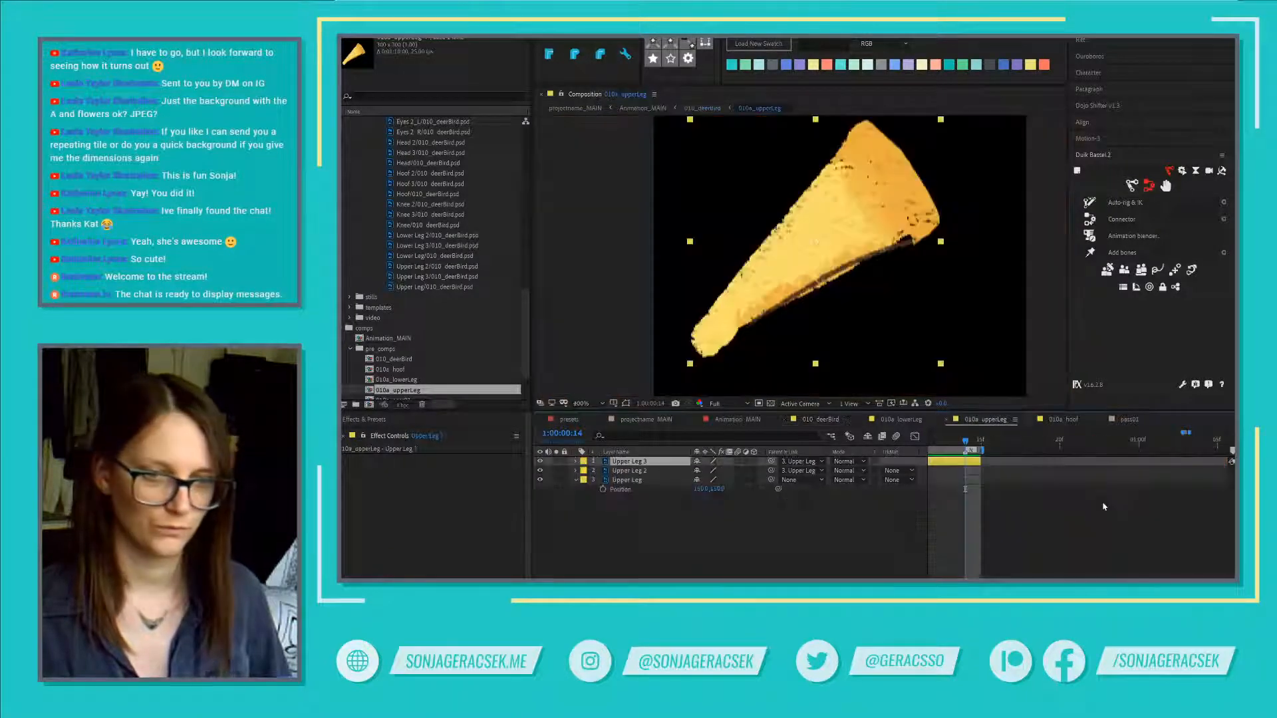
{"action": "left_click", "coordinate": [645, 419]}
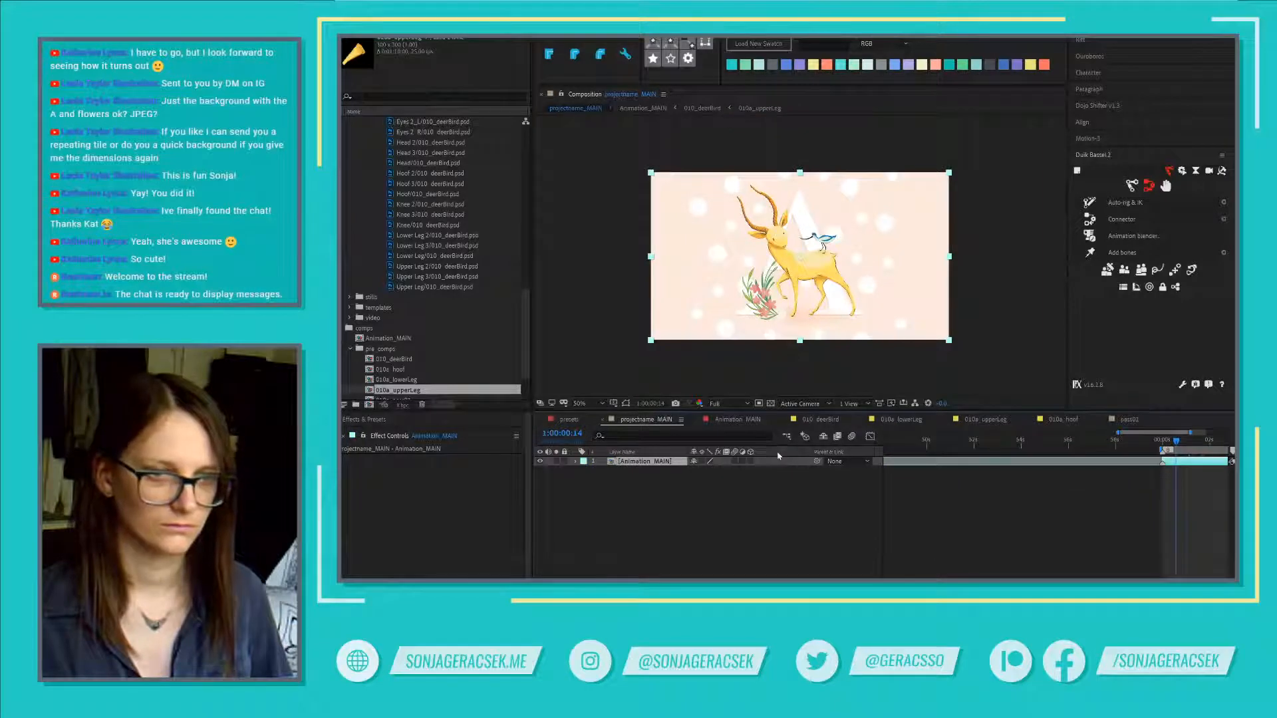
{"action": "left_click", "coordinate": [739, 421]}
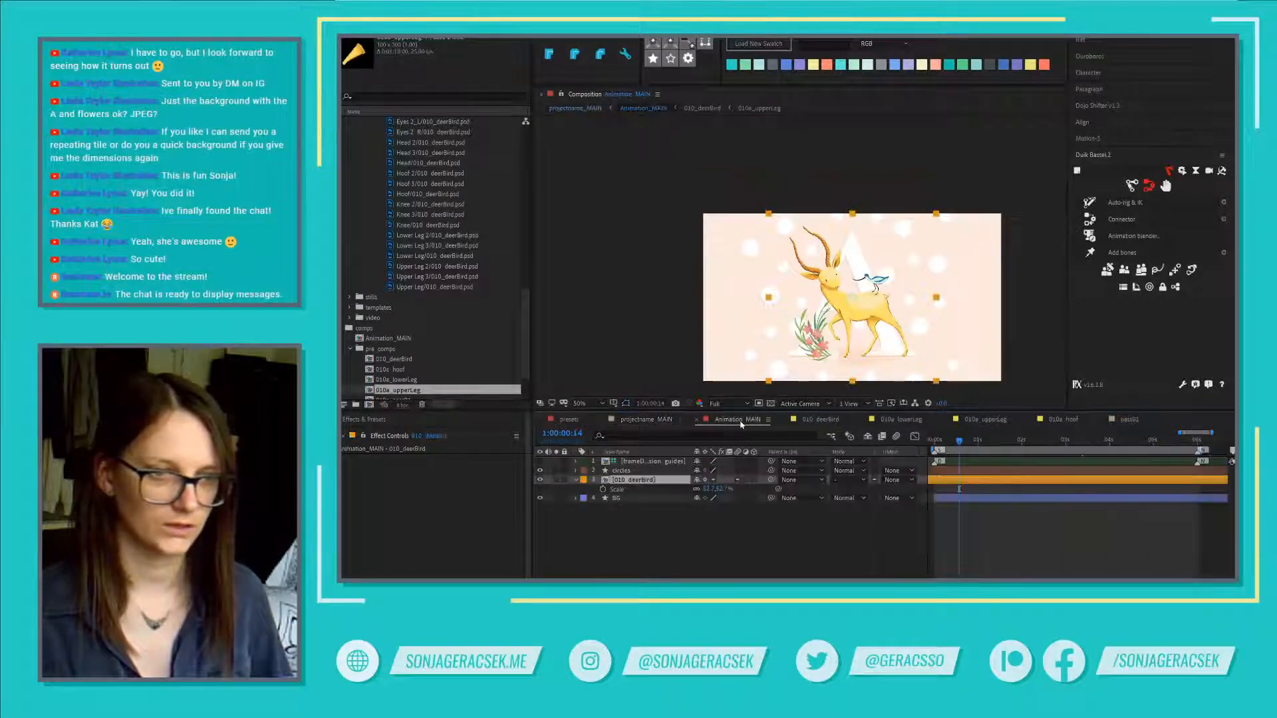
{"action": "left_click", "coordinate": [824, 420]}
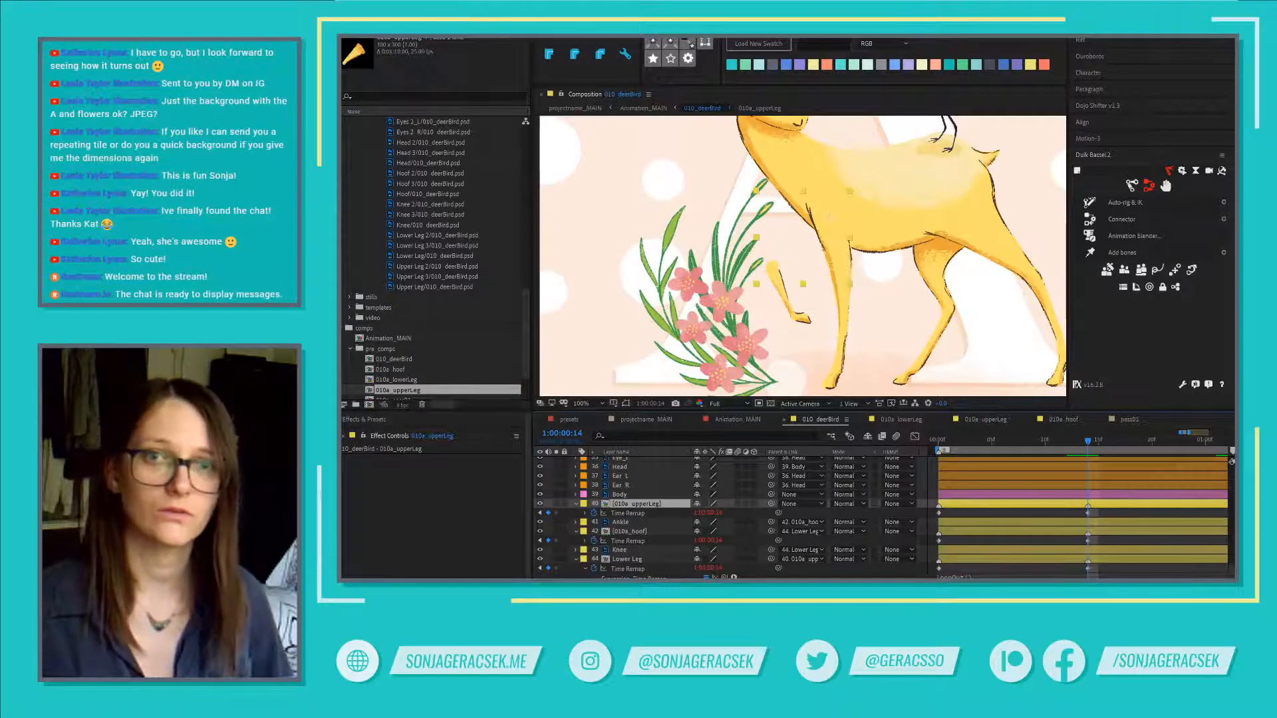
Step: Purge all memory and the disk cache, clearing the disk cache for all versions
{"action": "left_click", "coordinate": [386, 38]}
{"action": "mouse_move", "coordinate": [357, 38]}
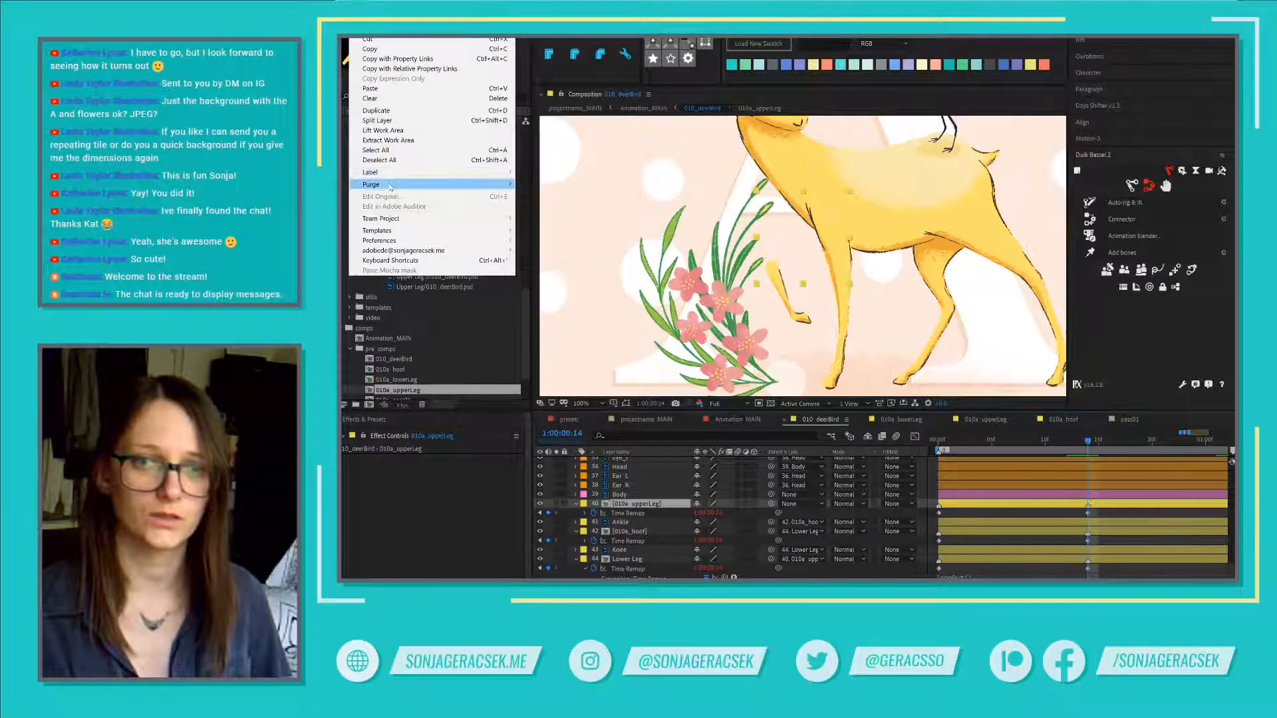
{"action": "mouse_move", "coordinate": [391, 186]}
{"action": "left_click", "coordinate": [556, 194]}
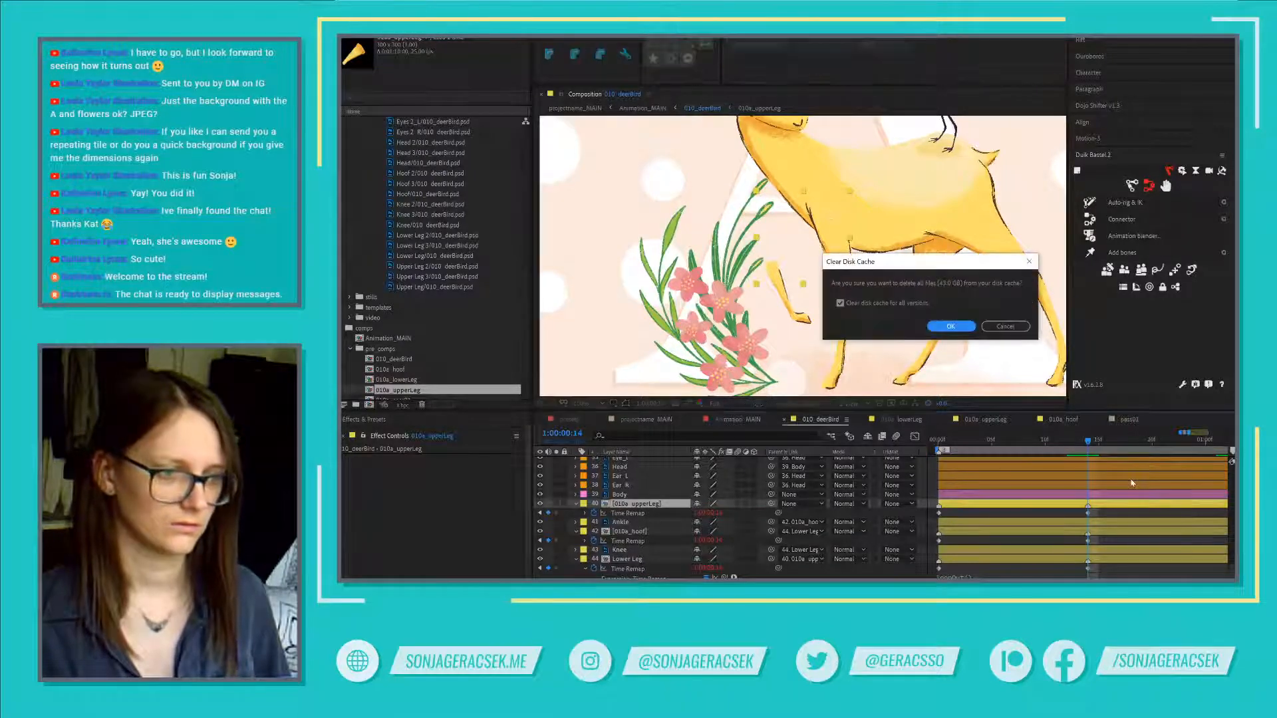
{"action": "left_click", "coordinate": [961, 328]}
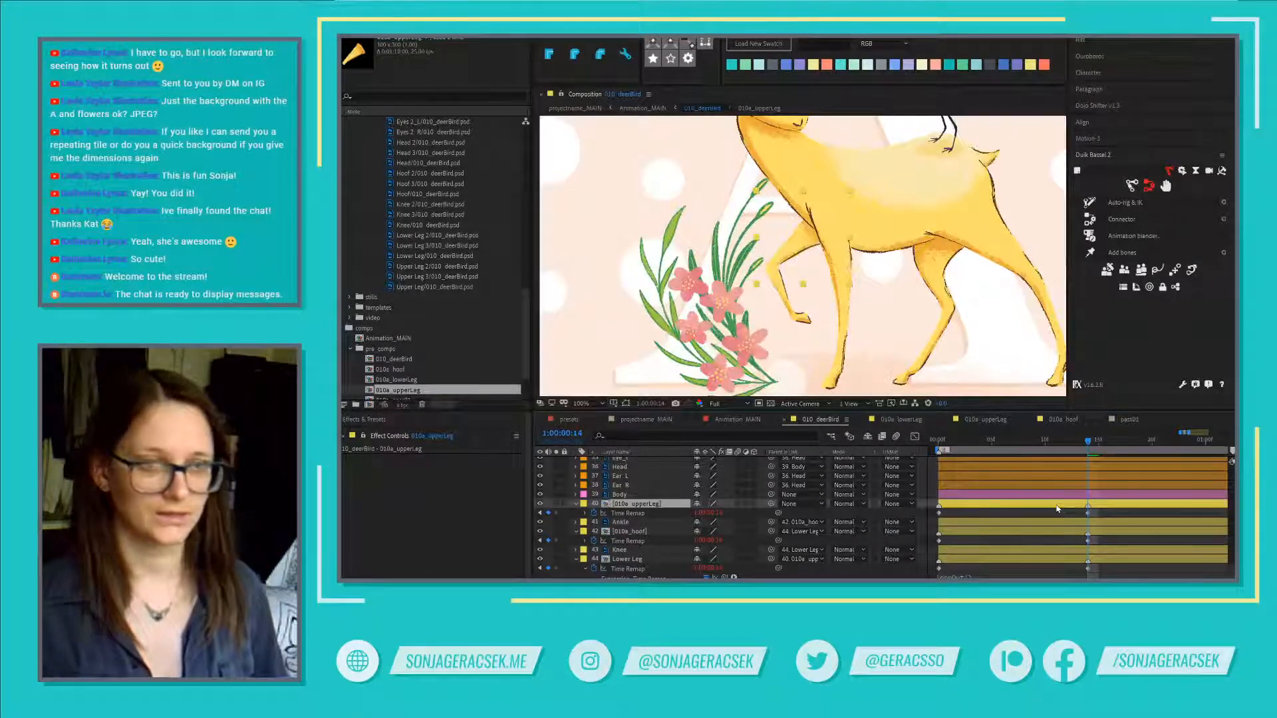
Step: Preview the 010_deerBird animation, first close up on the legs and again with the whole composition fitted in the viewer
{"action": "scroll", "coordinate": [1064, 513], "scroll_direction": "down", "scroll_amount": 3, "text": "alt"}
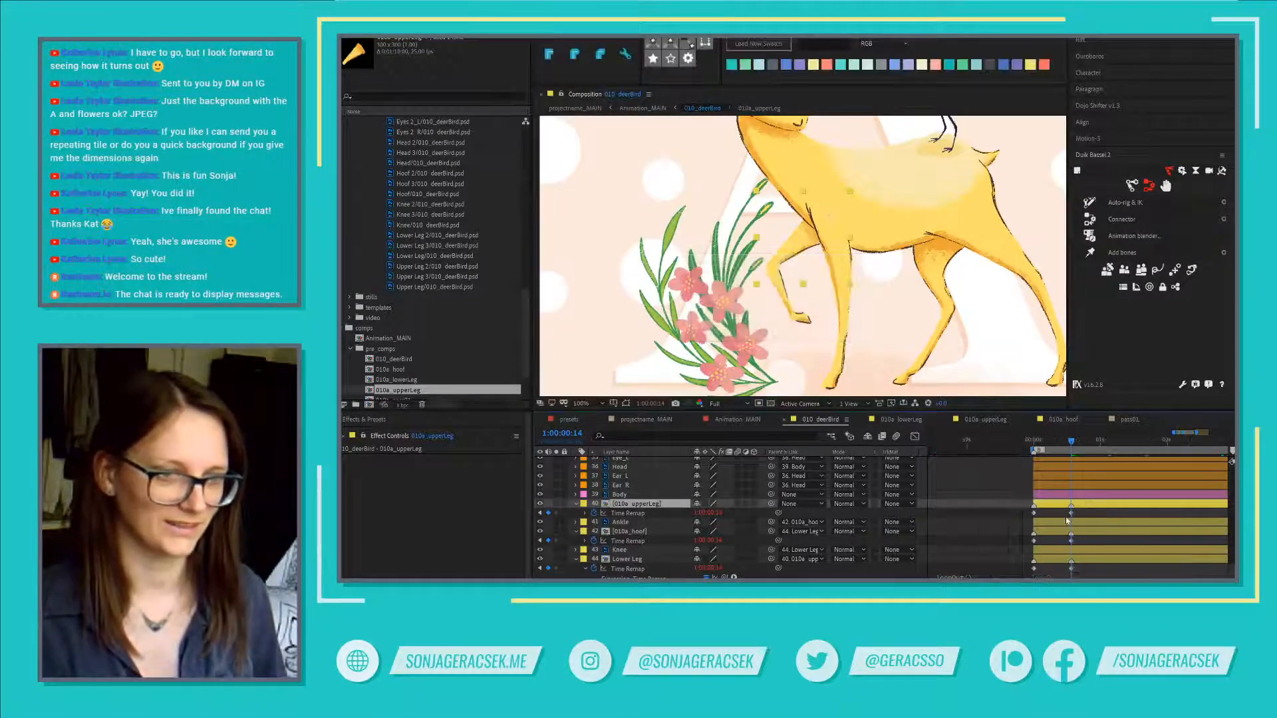
{"action": "key", "text": "space"}
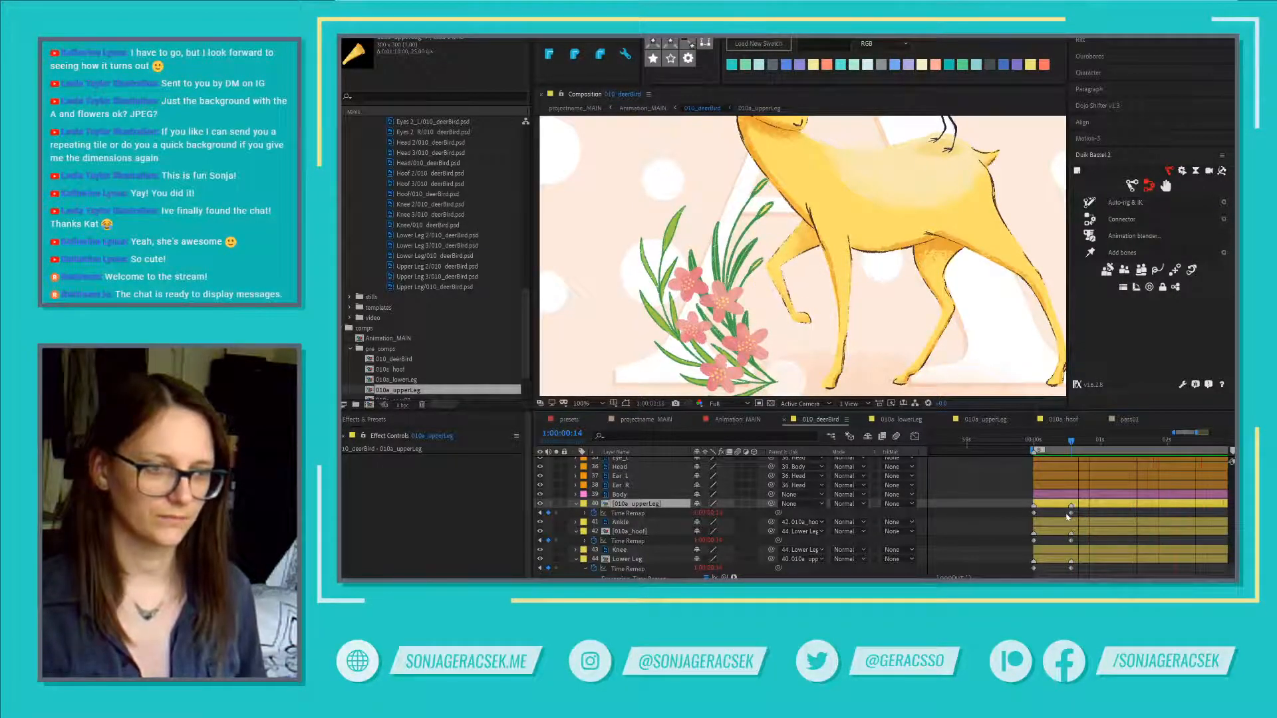
{"action": "key", "text": "space"}
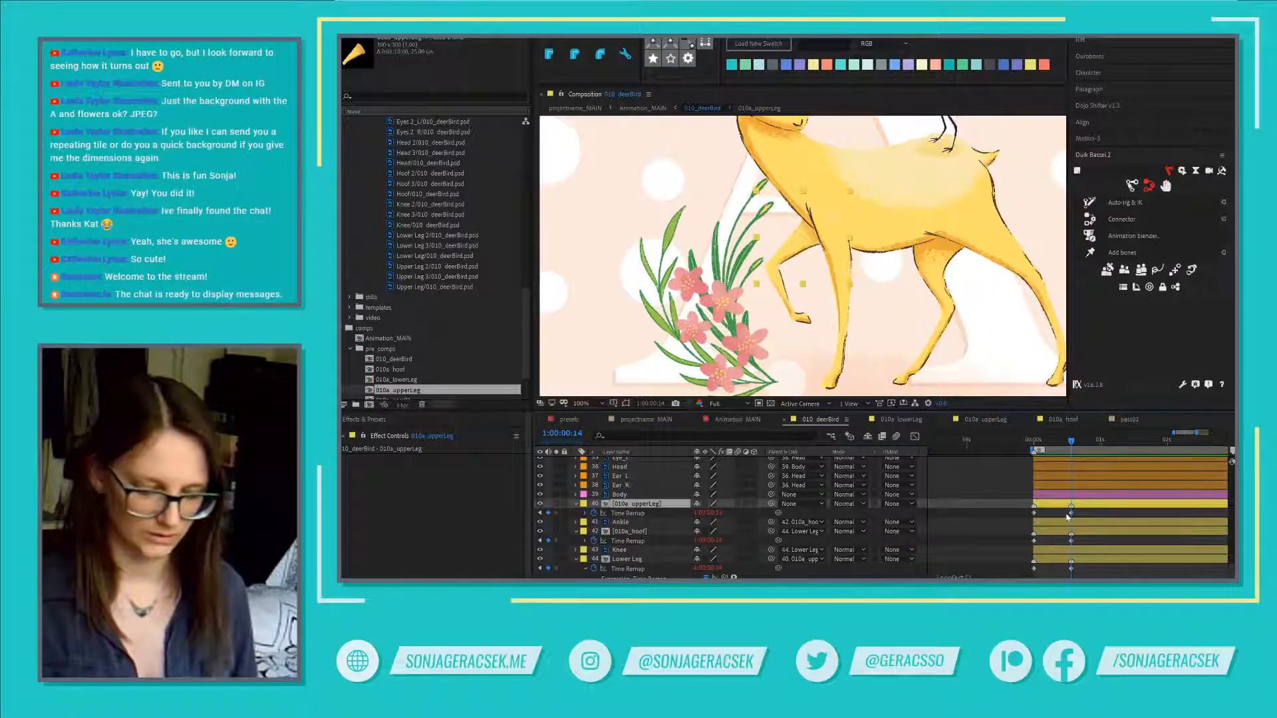
{"action": "key", "text": "shift+slash"}
{"action": "key", "text": "space"}
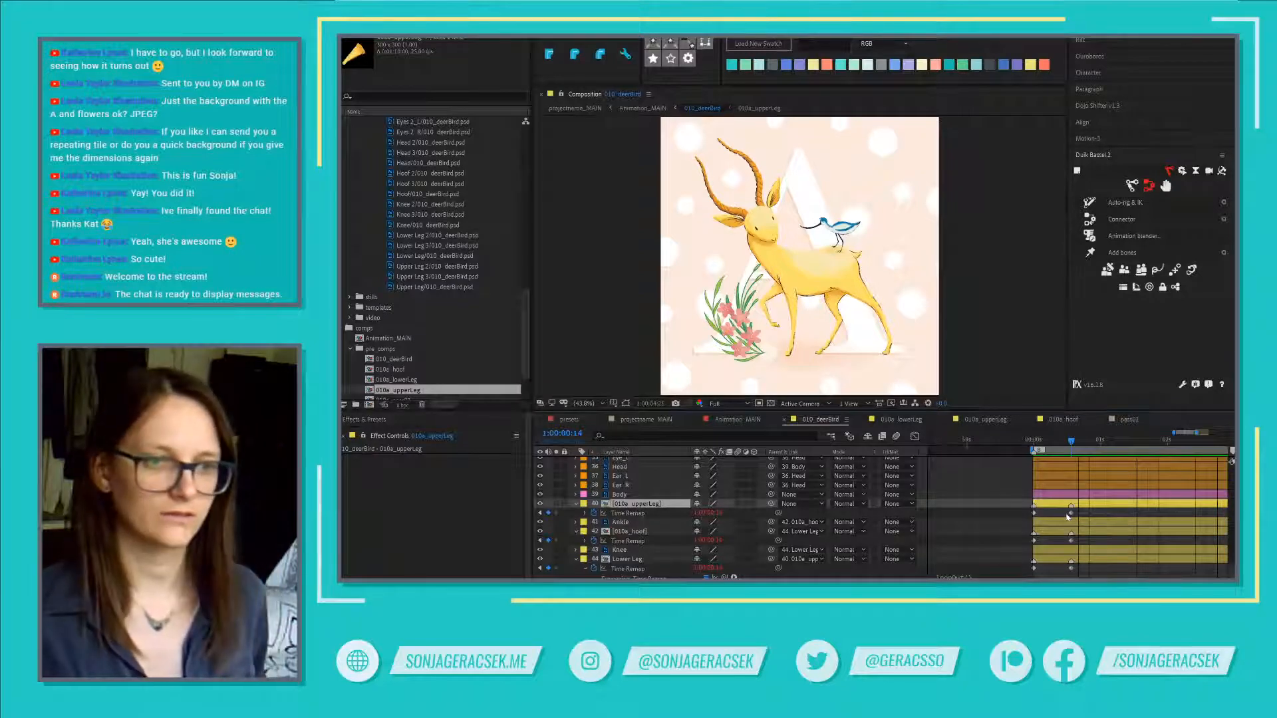
{"action": "key", "text": "space"}
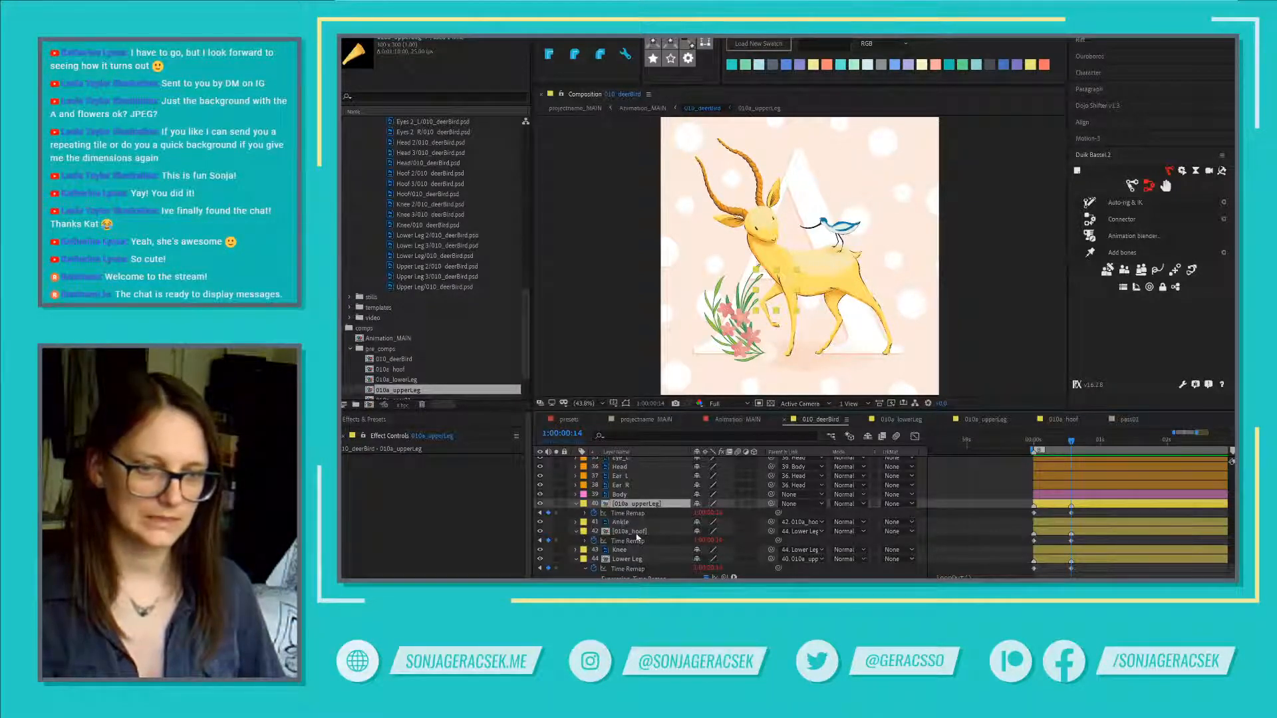
Step: Examine the 010_deerBird layer stack from the bird layers down to the raised leg's layers and their Time Remap keyframes
{"action": "scroll", "coordinate": [636, 538], "scroll_direction": "up", "scroll_amount": 1}
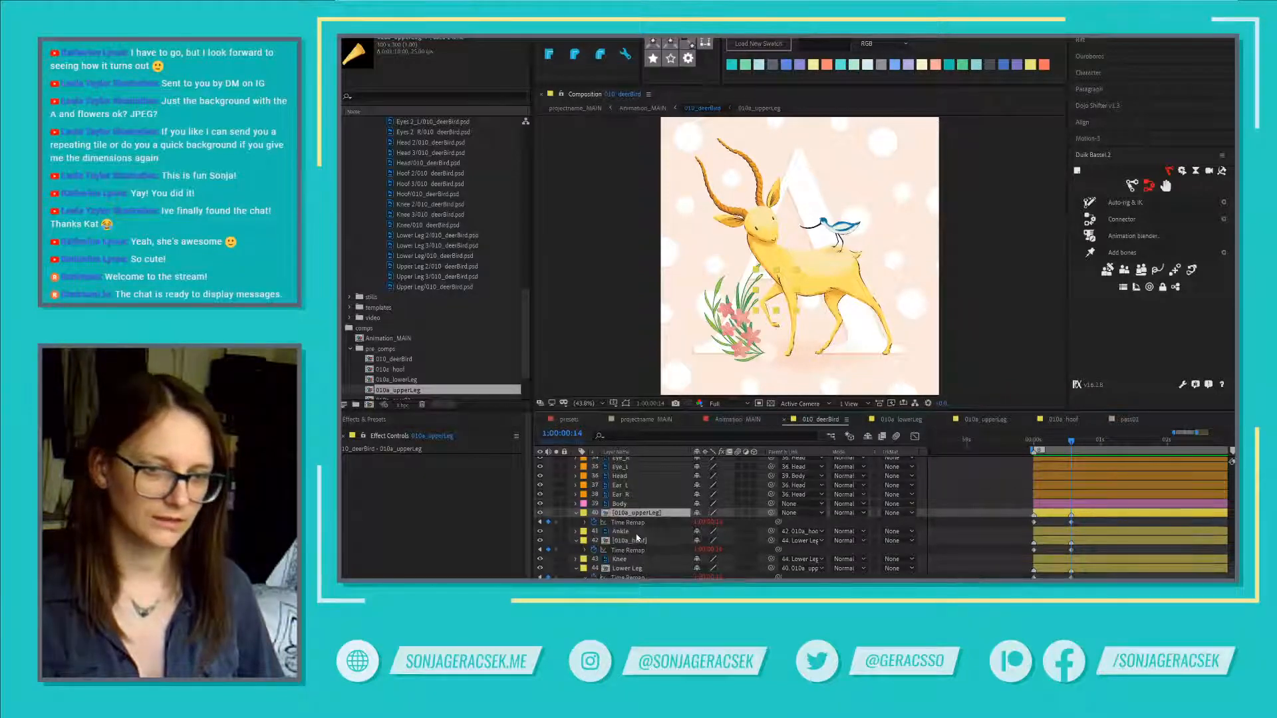
{"action": "scroll", "coordinate": [636, 537], "scroll_direction": "down", "scroll_amount": 1}
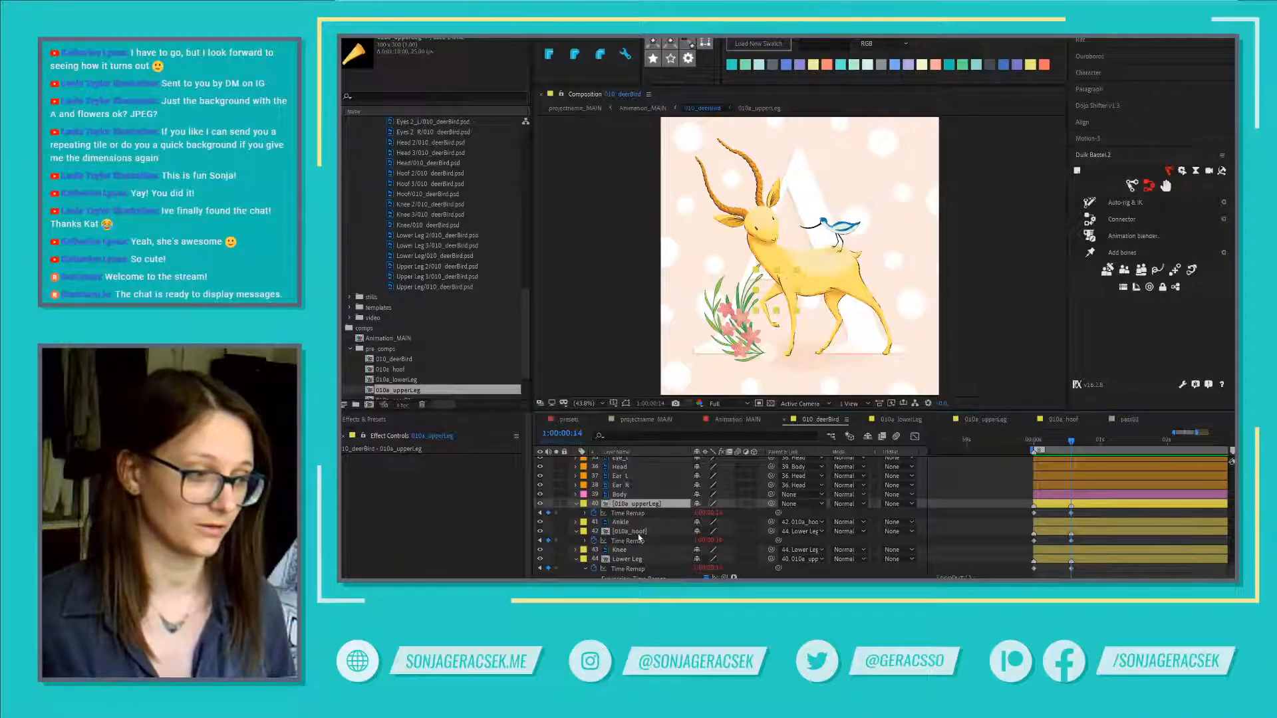
{"action": "scroll", "coordinate": [639, 537], "scroll_direction": "up", "scroll_amount": 10}
{"action": "scroll", "coordinate": [643, 537], "scroll_direction": "up", "scroll_amount": 5}
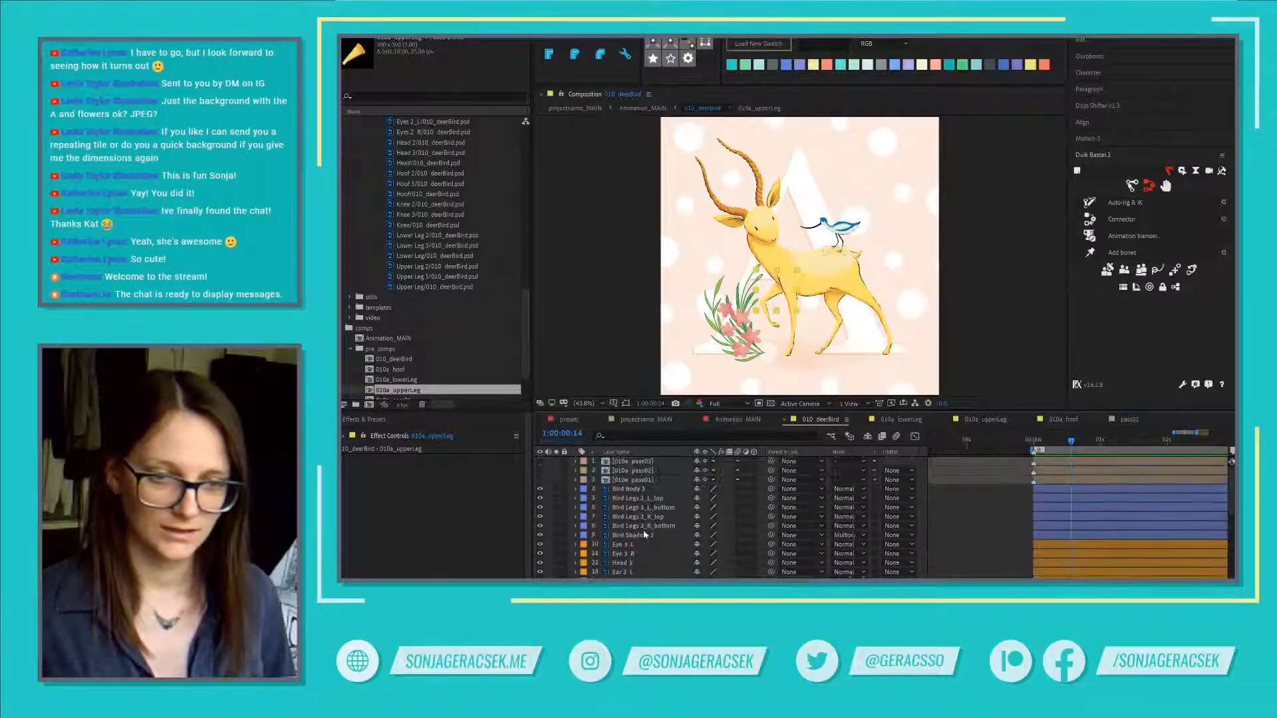
{"action": "left_click", "coordinate": [640, 490]}
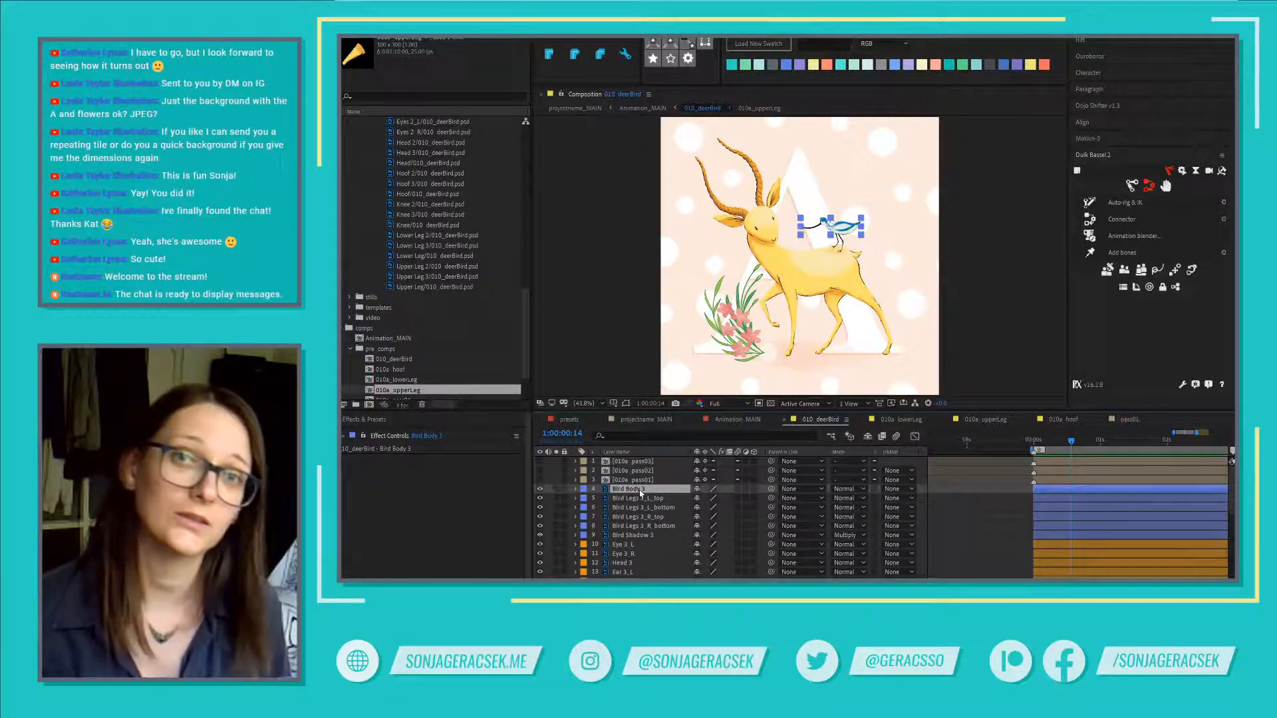
{"action": "scroll", "coordinate": [648, 499], "scroll_direction": "down", "scroll_amount": 2}
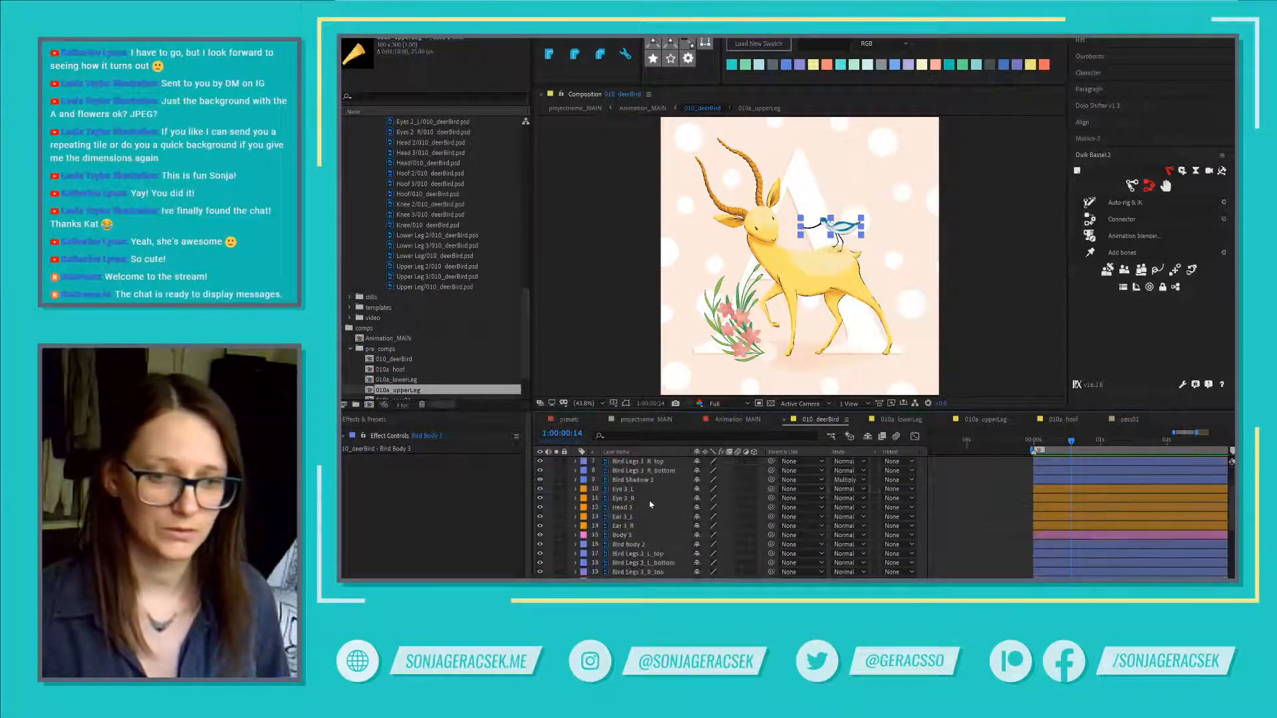
{"action": "scroll", "coordinate": [664, 506], "scroll_direction": "down", "scroll_amount": 10}
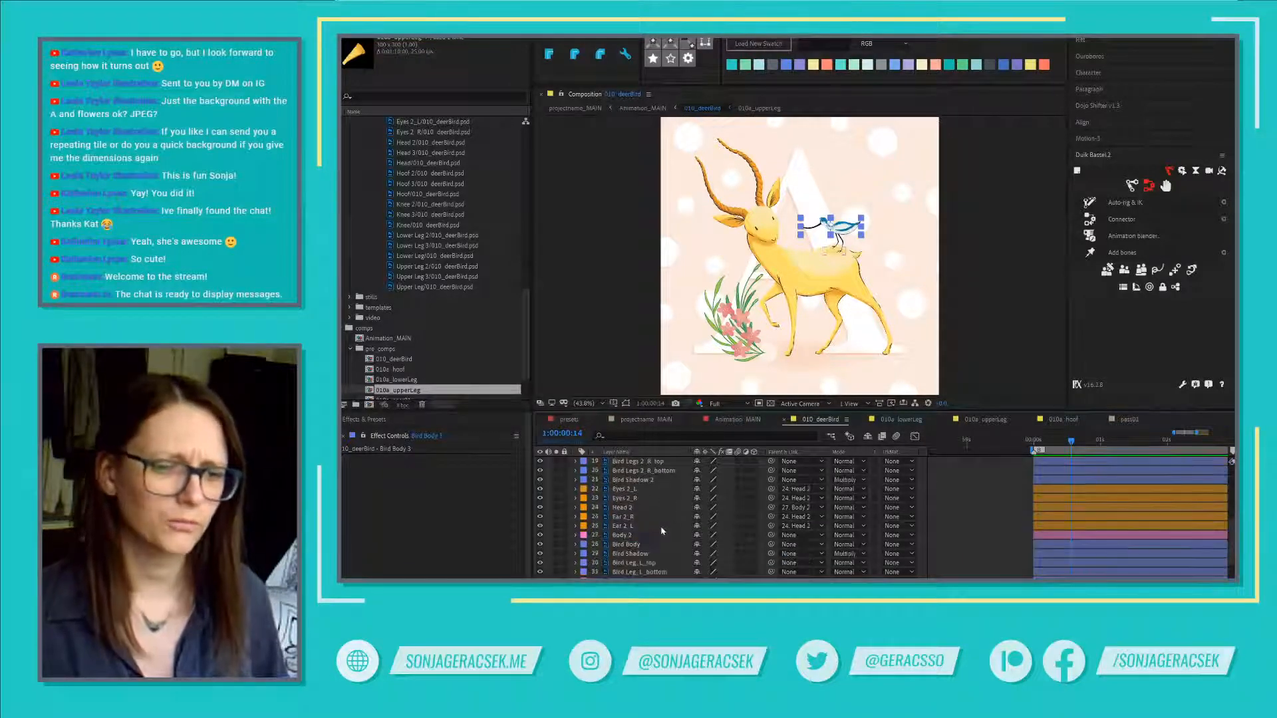
{"action": "scroll", "coordinate": [662, 530], "scroll_direction": "down", "scroll_amount": 1}
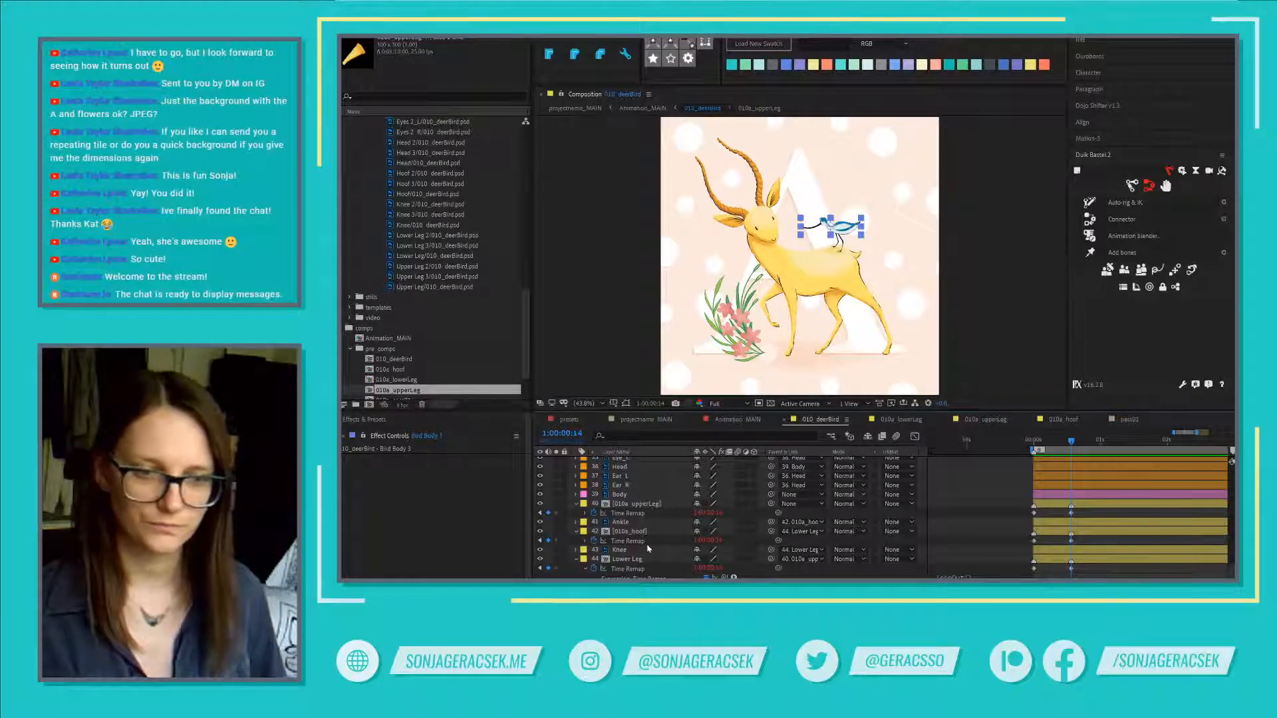
{"action": "scroll", "coordinate": [1033, 510], "scroll_direction": "up", "scroll_amount": 2}
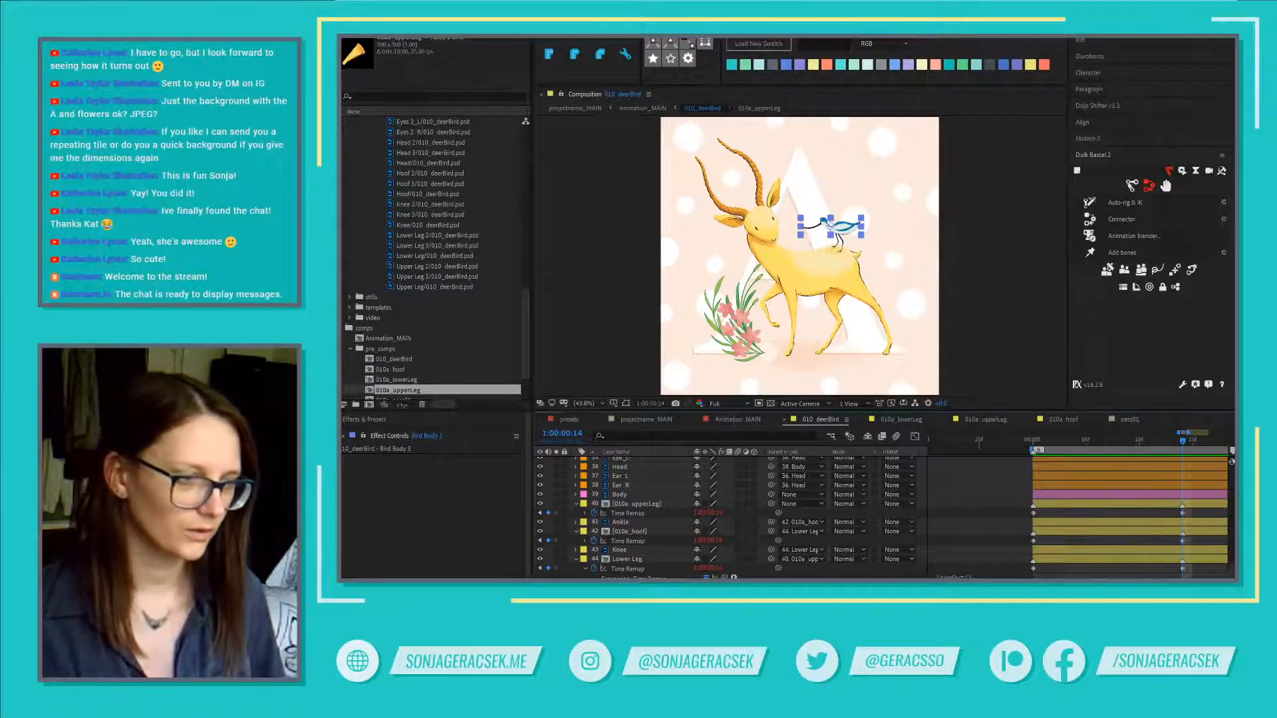